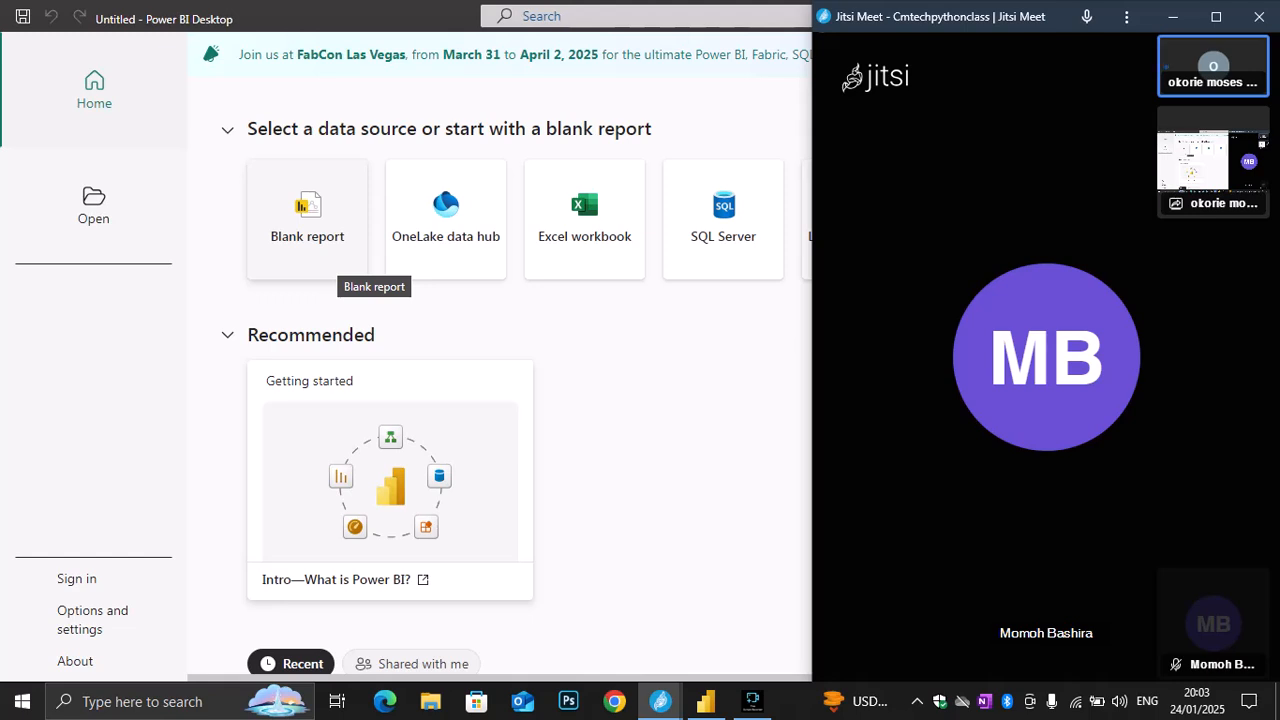
# Start a blank report and load data_frame.csv from the Desktop, showing all file types when choosing the file
pyautogui.click(325, 255)
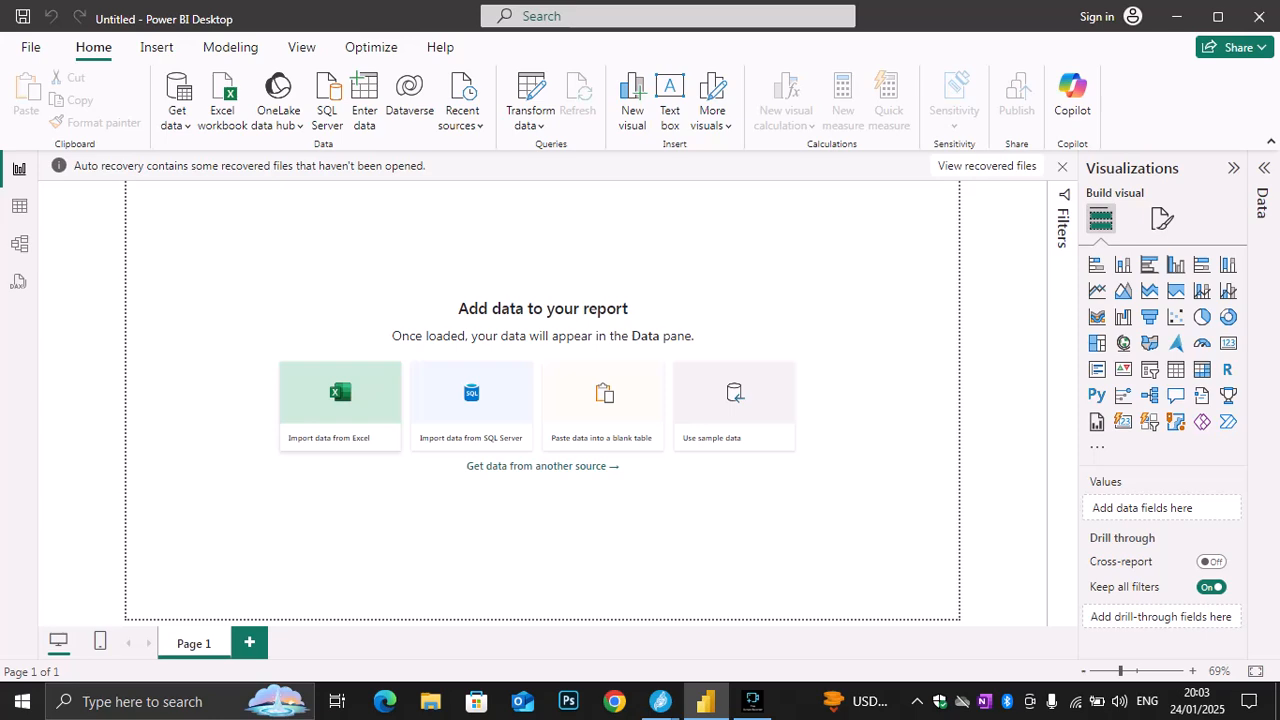
pyautogui.click(340, 406)
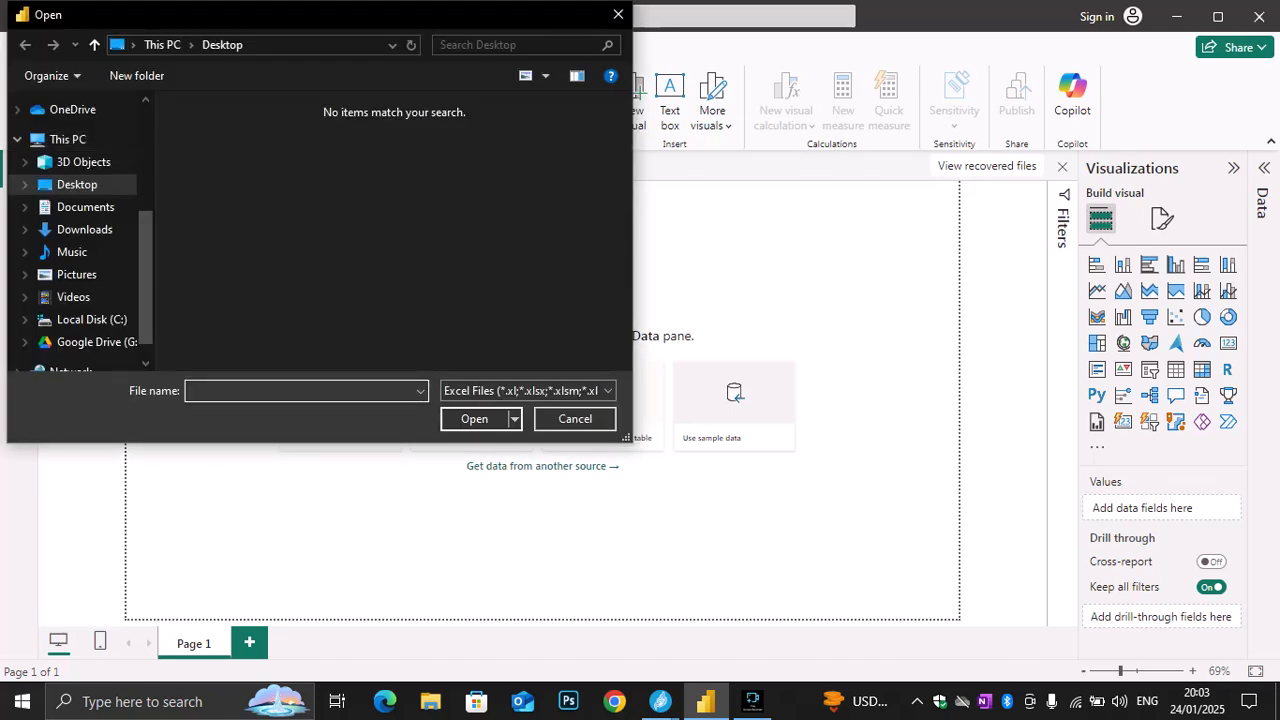
pyautogui.click(77, 185)
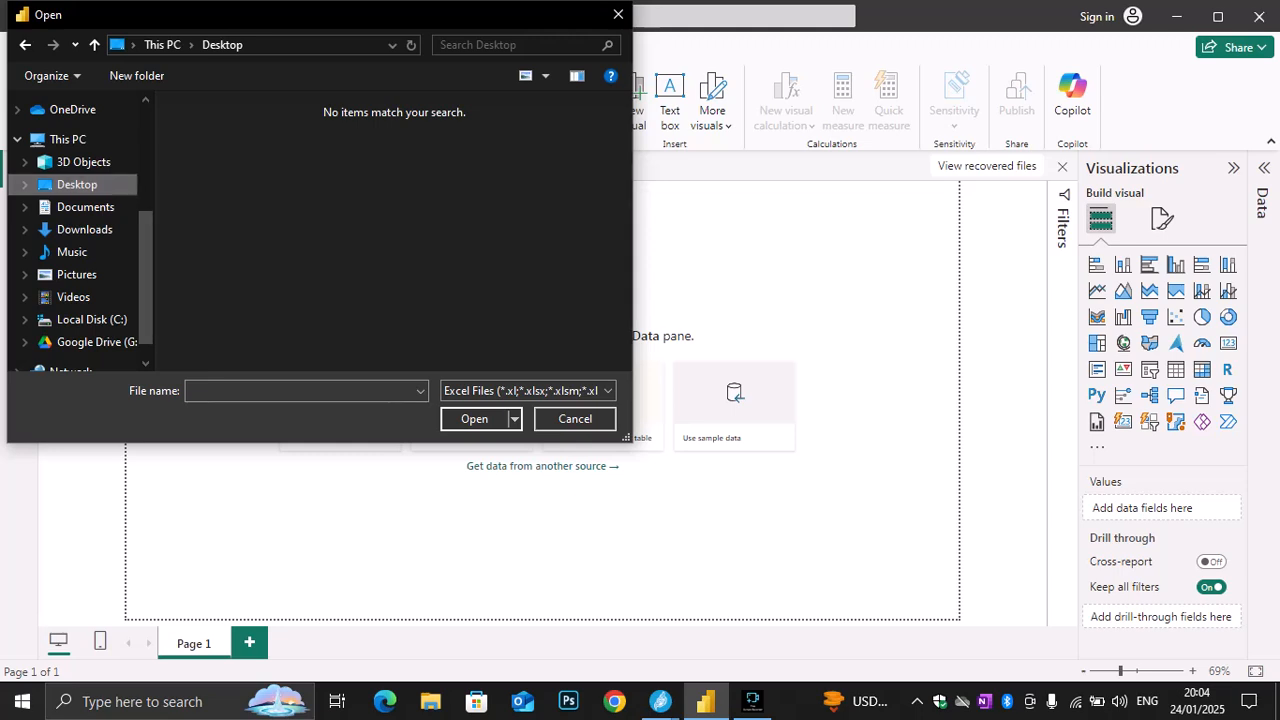
pyautogui.click(527, 390)
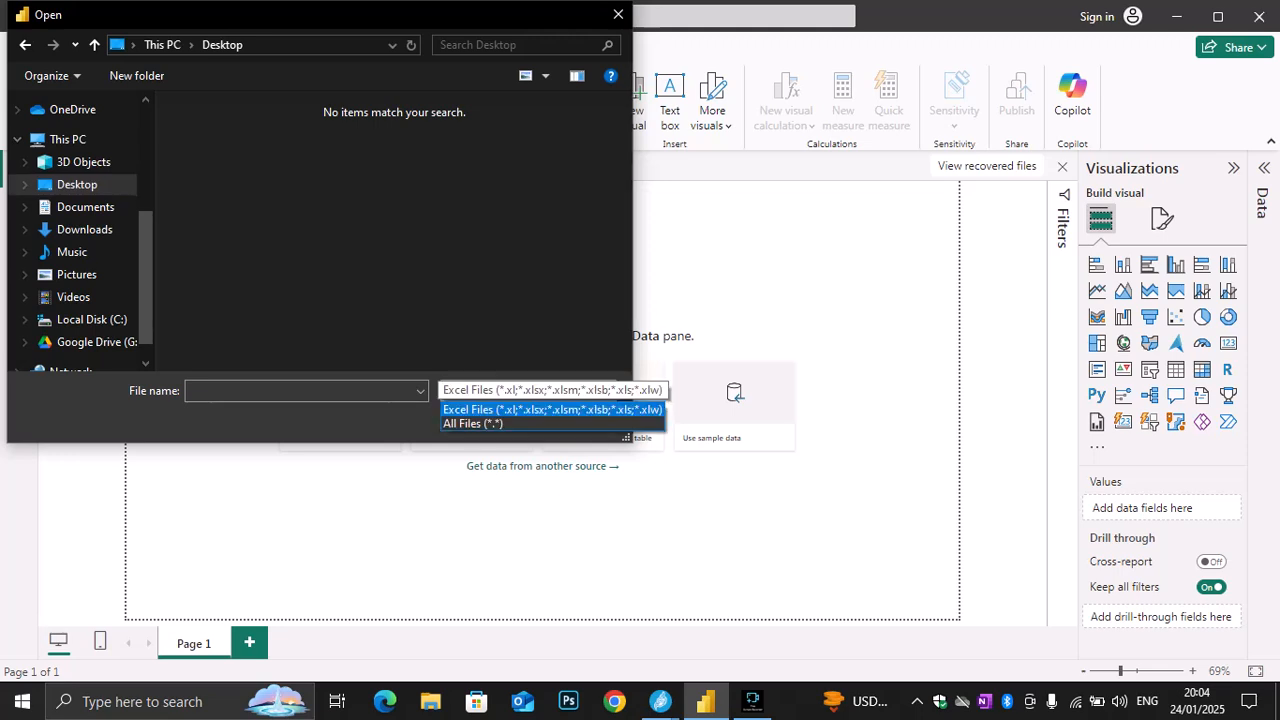
pyautogui.click(473, 423)
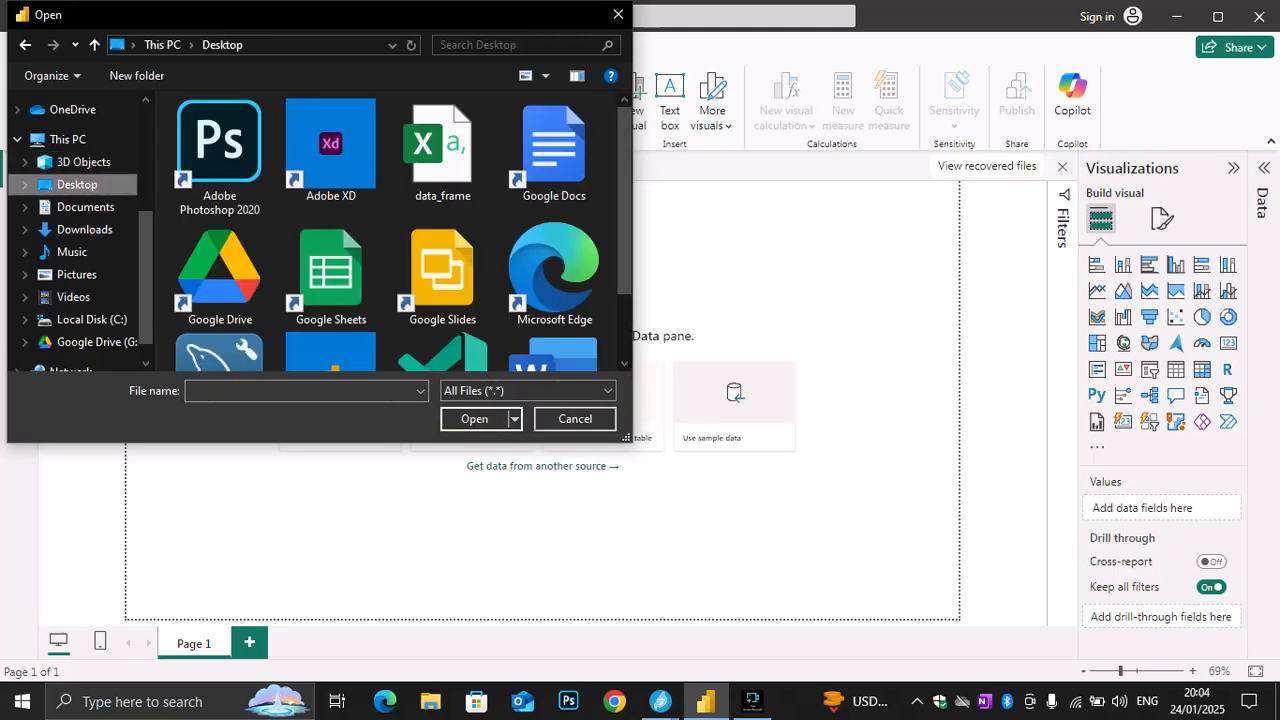
pyautogui.click(442, 152)
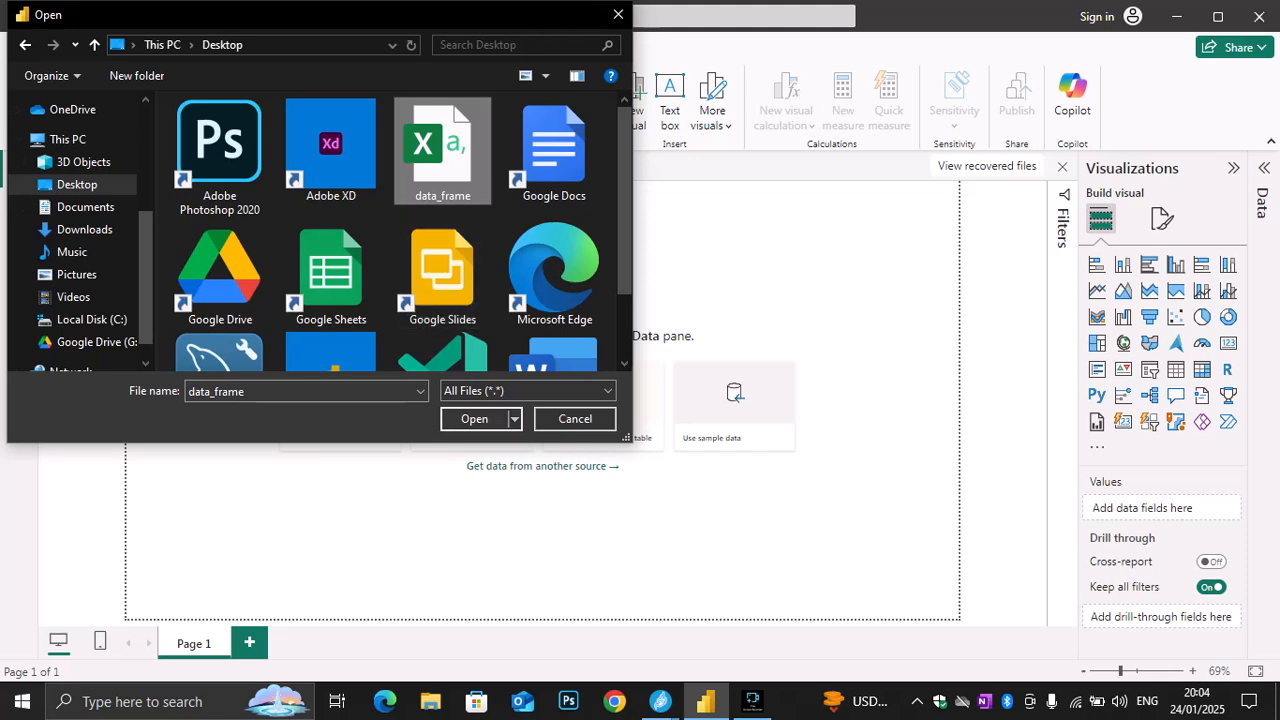
pyautogui.click(474, 419)
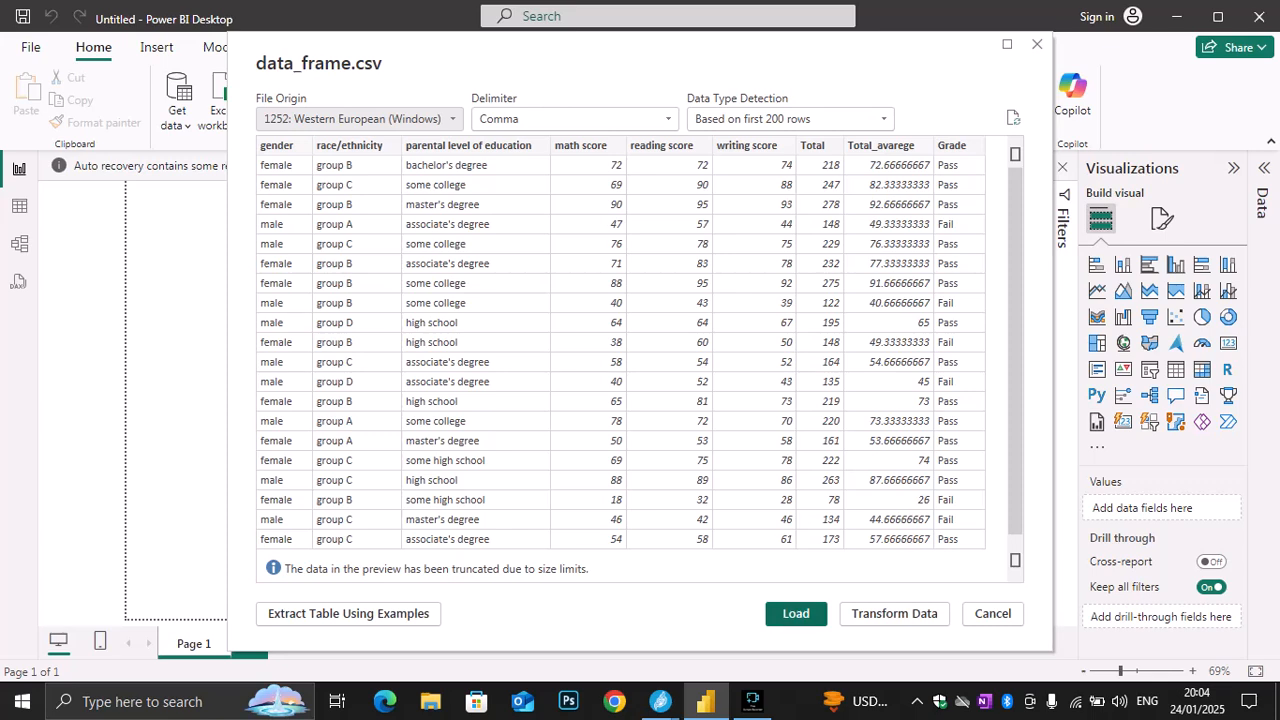
pyautogui.click(796, 614)
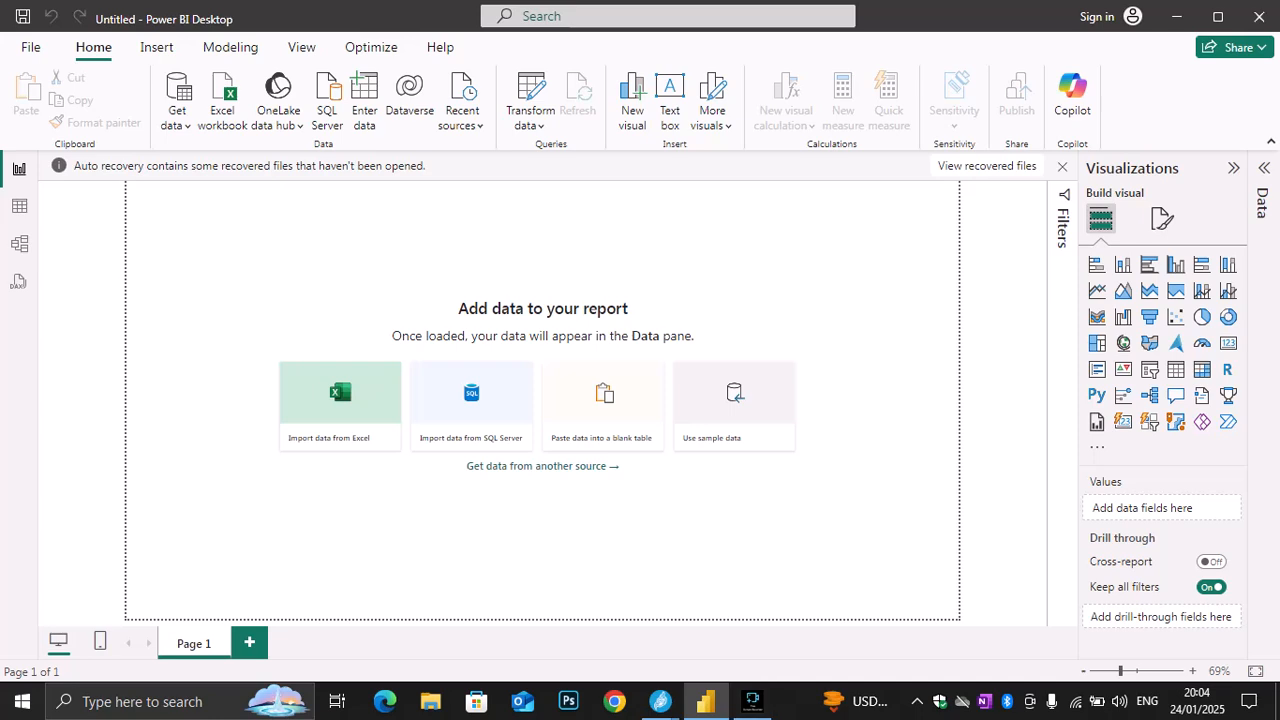
pyautogui.moveTo(660, 701)
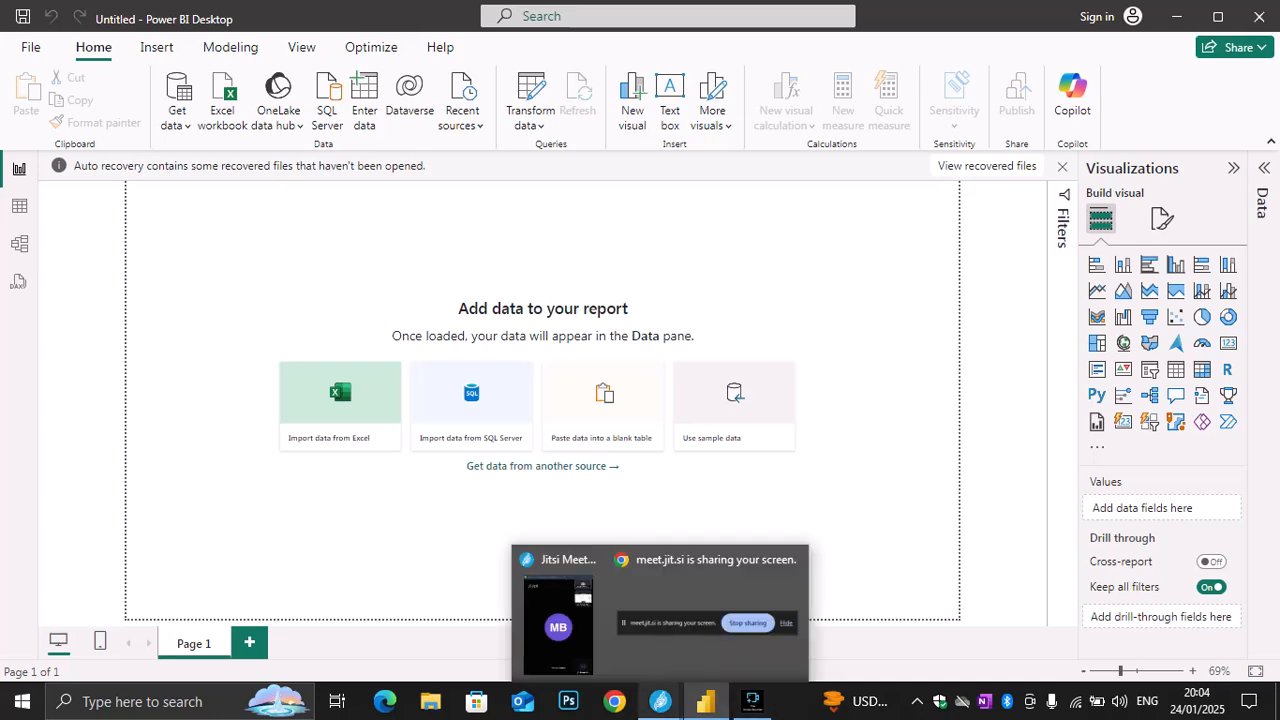
pyautogui.click(557, 622)
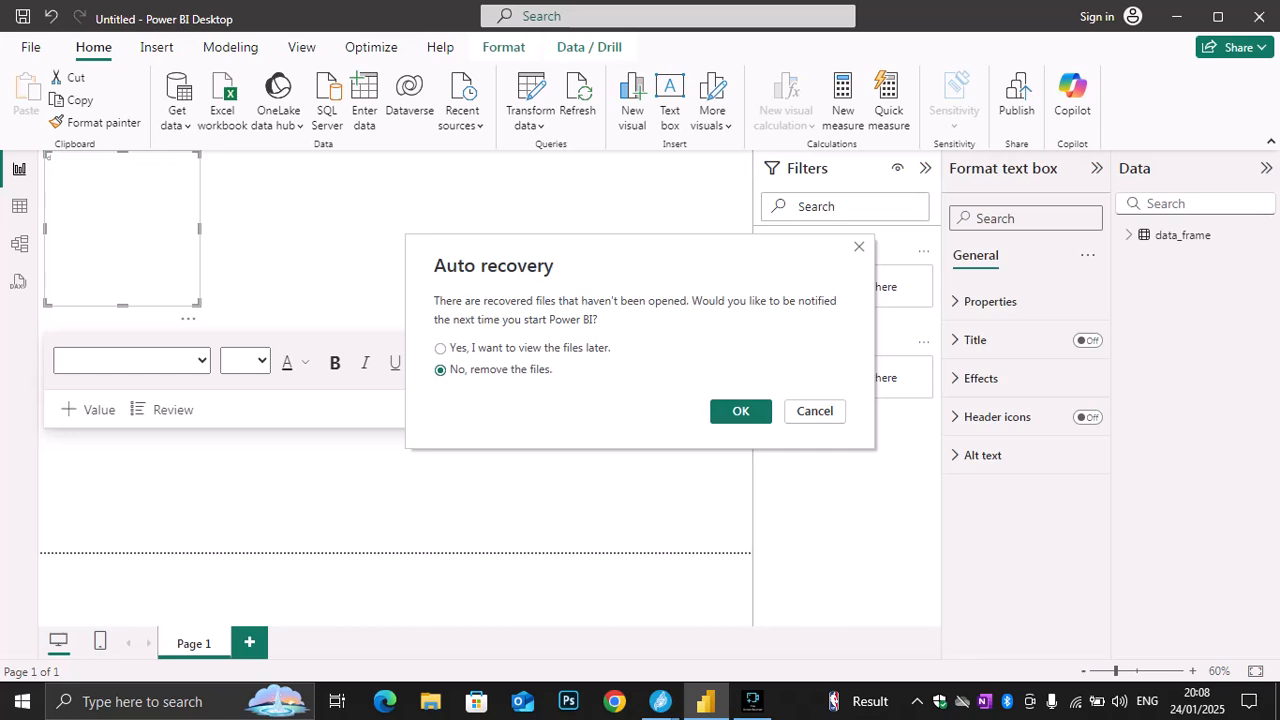
# Confirm removal of the unopened recovered files and enter "dashboard for student performance" in the text box
pyautogui.press('Return')
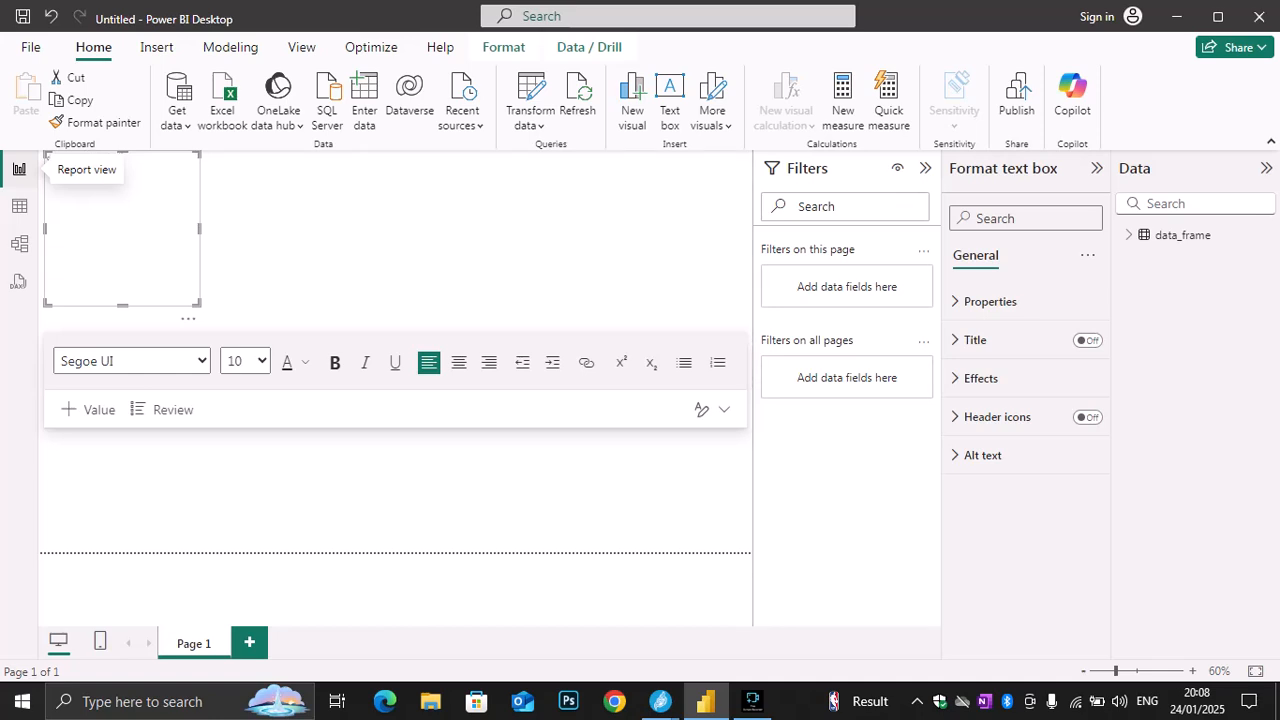
pyautogui.write('performance')
# Set the whole title text to font size 36 and widen its text box so the title fits on one line
pyautogui.hotkey('ctrl', 'a')
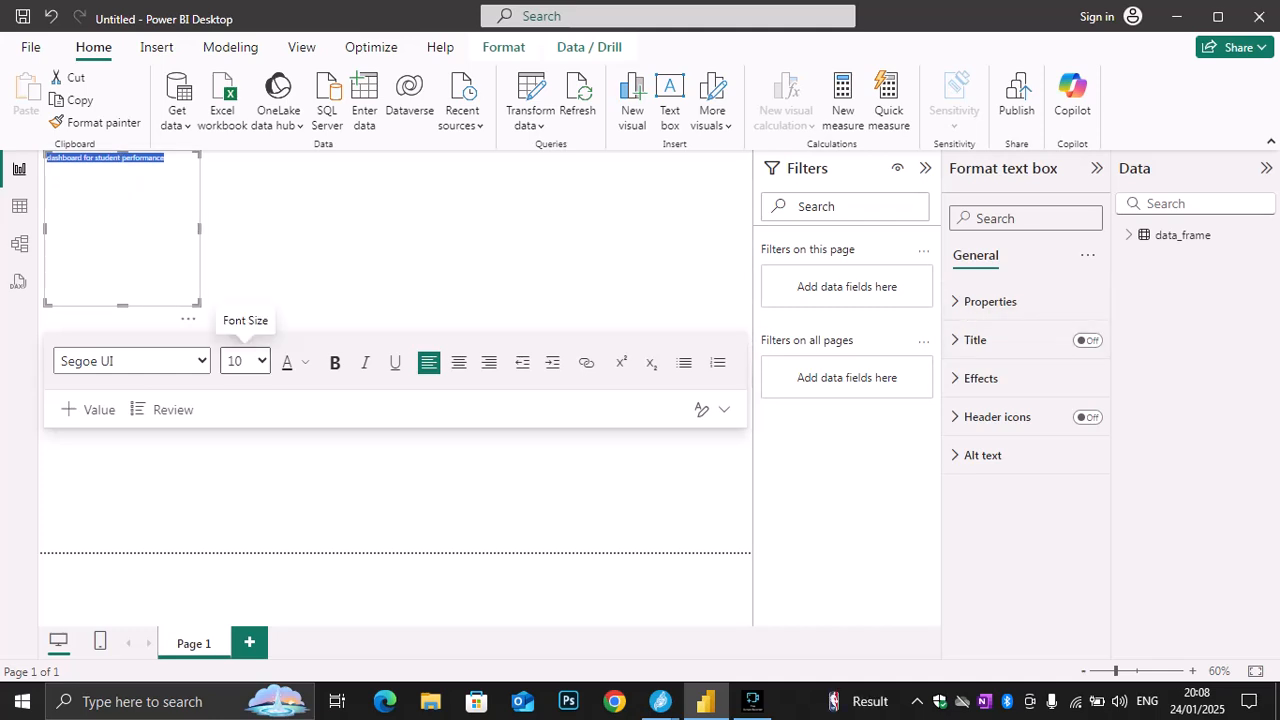
pyautogui.click(258, 361)
pyautogui.click(242, 329)
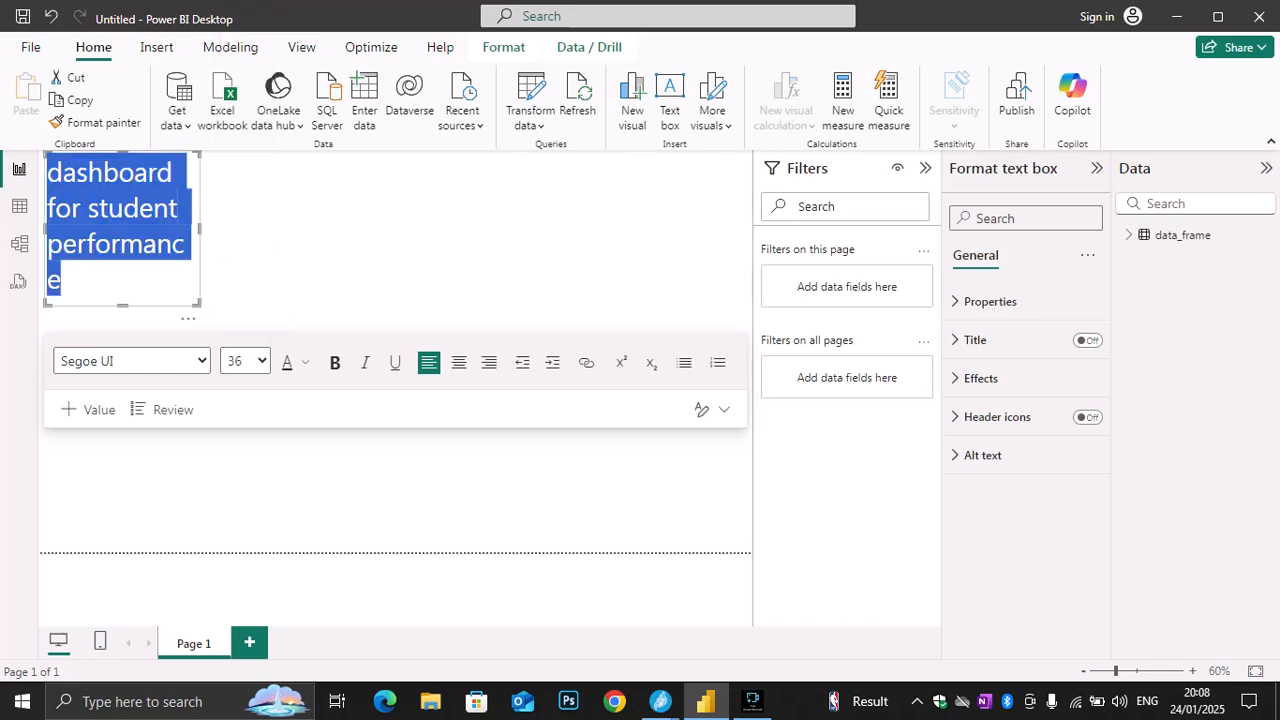
pyautogui.moveTo(199, 229); pyautogui.dragTo(641, 229)
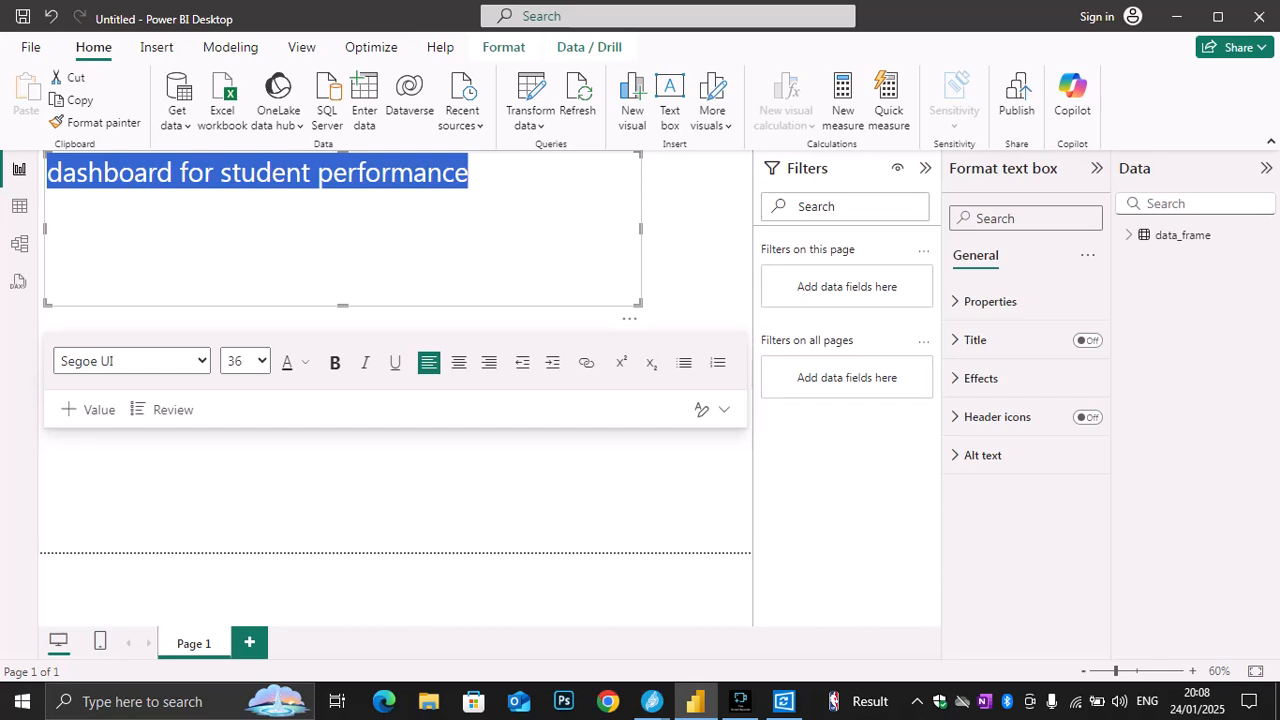
pyautogui.moveTo(641, 229); pyautogui.dragTo(628, 229)
# Capitalize the first letters of two title words so it reads "Dashboard for student Performance"
pyautogui.click(76, 173)
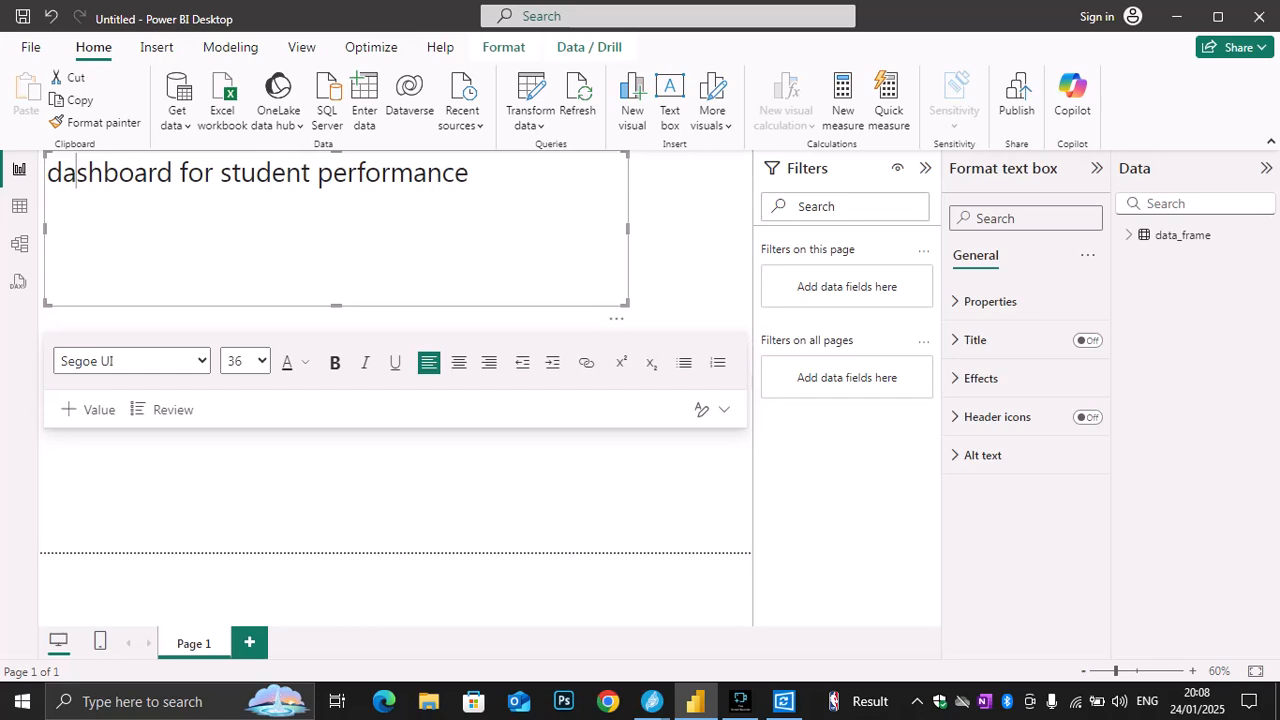
pyautogui.press('BackSpace')
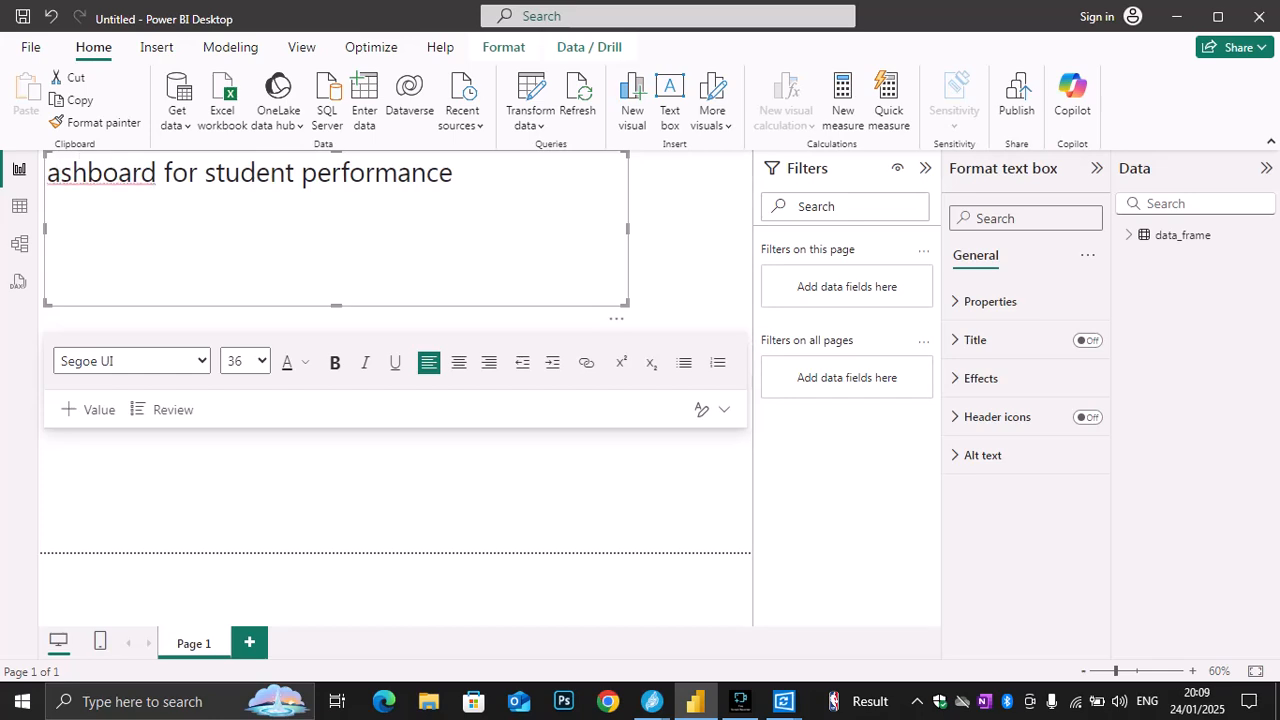
pyautogui.write('D')
pyautogui.click(336, 173)
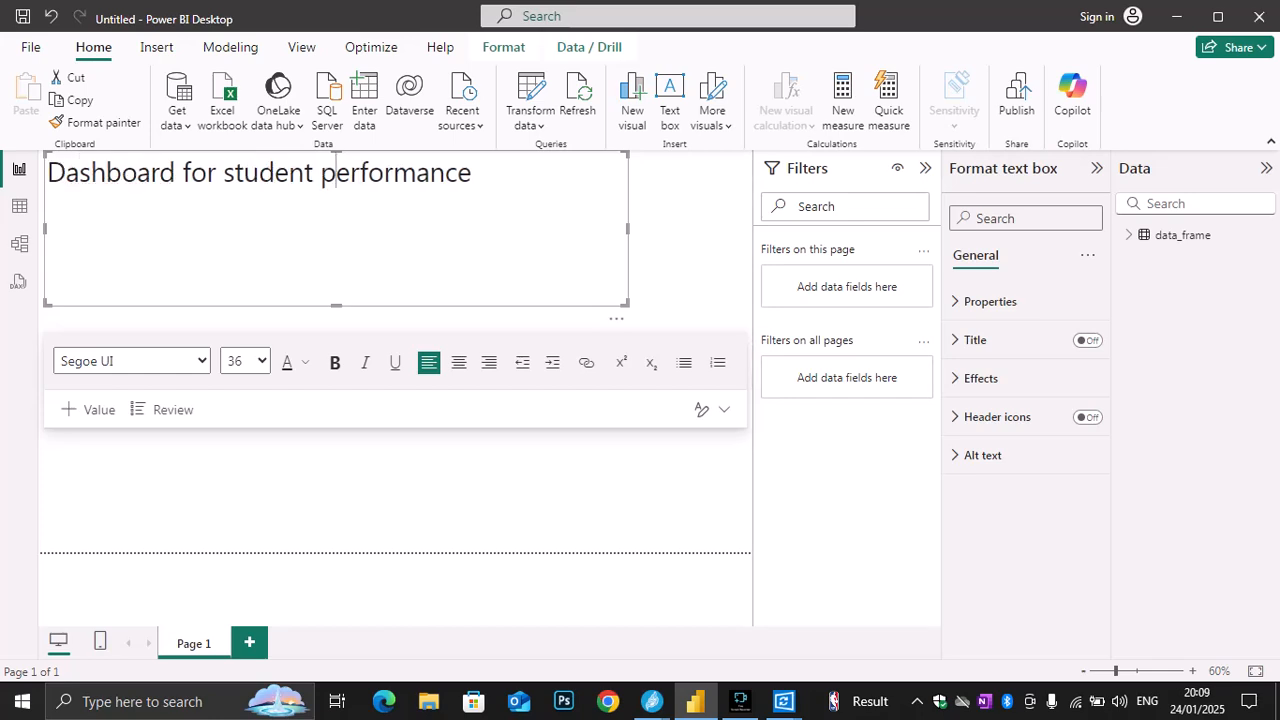
pyautogui.press('BackSpace')
pyautogui.write('P')
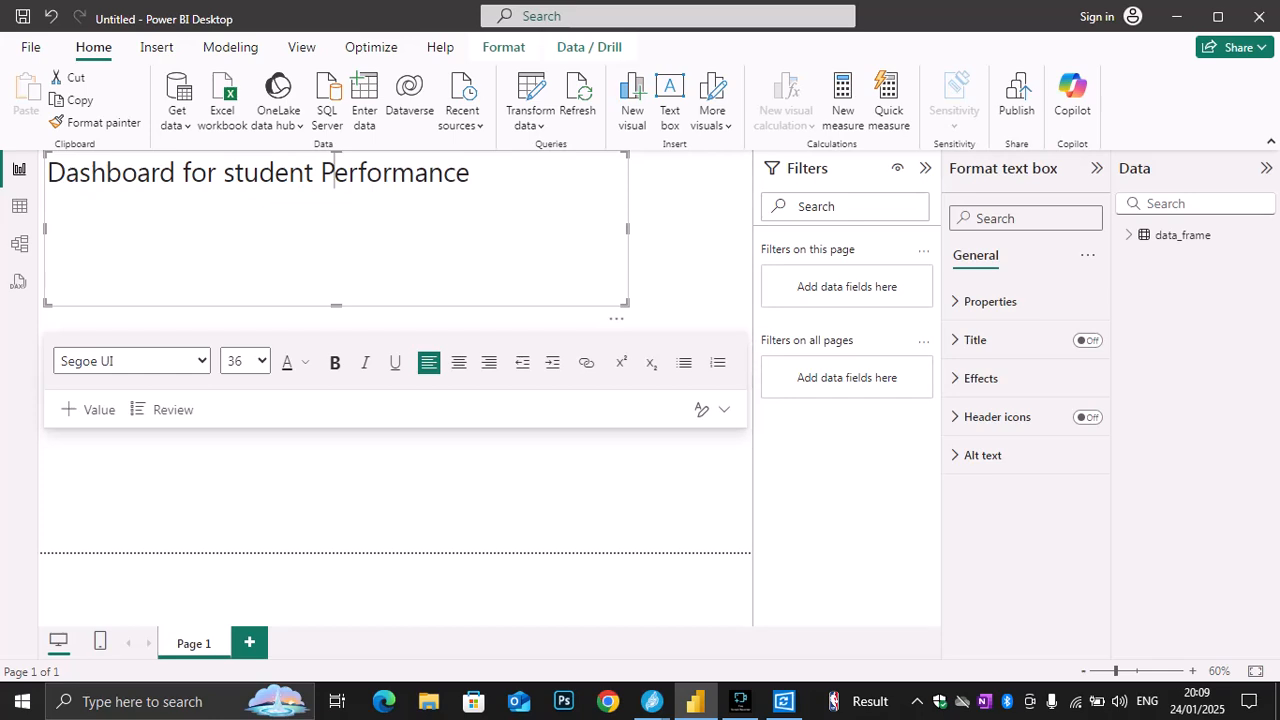
# Shrink the title's text box to about 806 wide and 85 high, and open its background color choices
pyautogui.moveTo(626, 303); pyautogui.dragTo(492, 195)
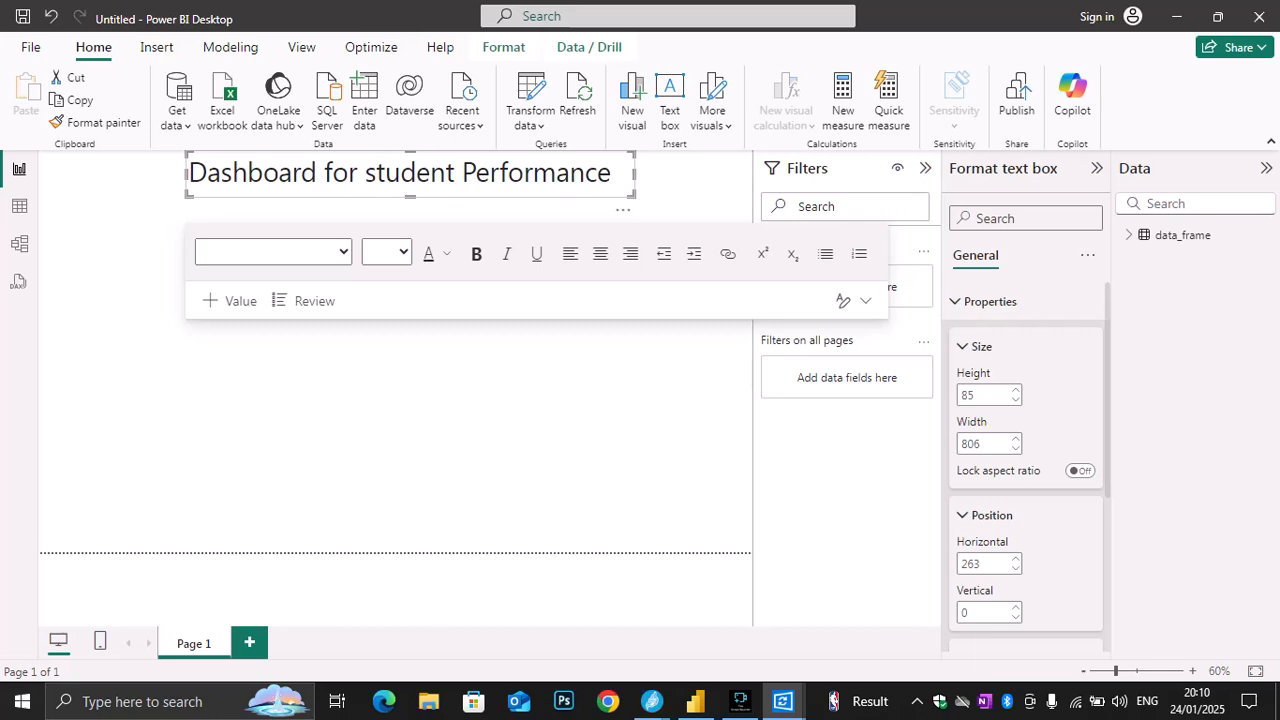
pyautogui.scroll(-5, 1025, 470)
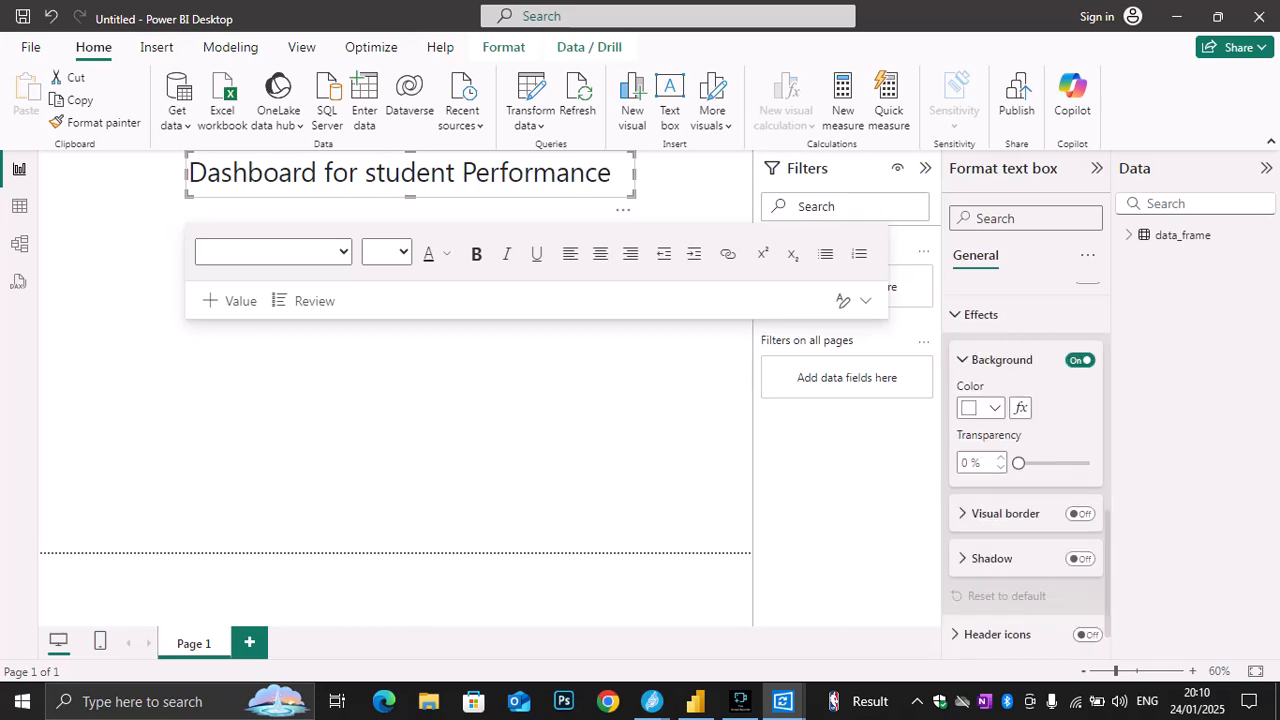
pyautogui.click(994, 407)
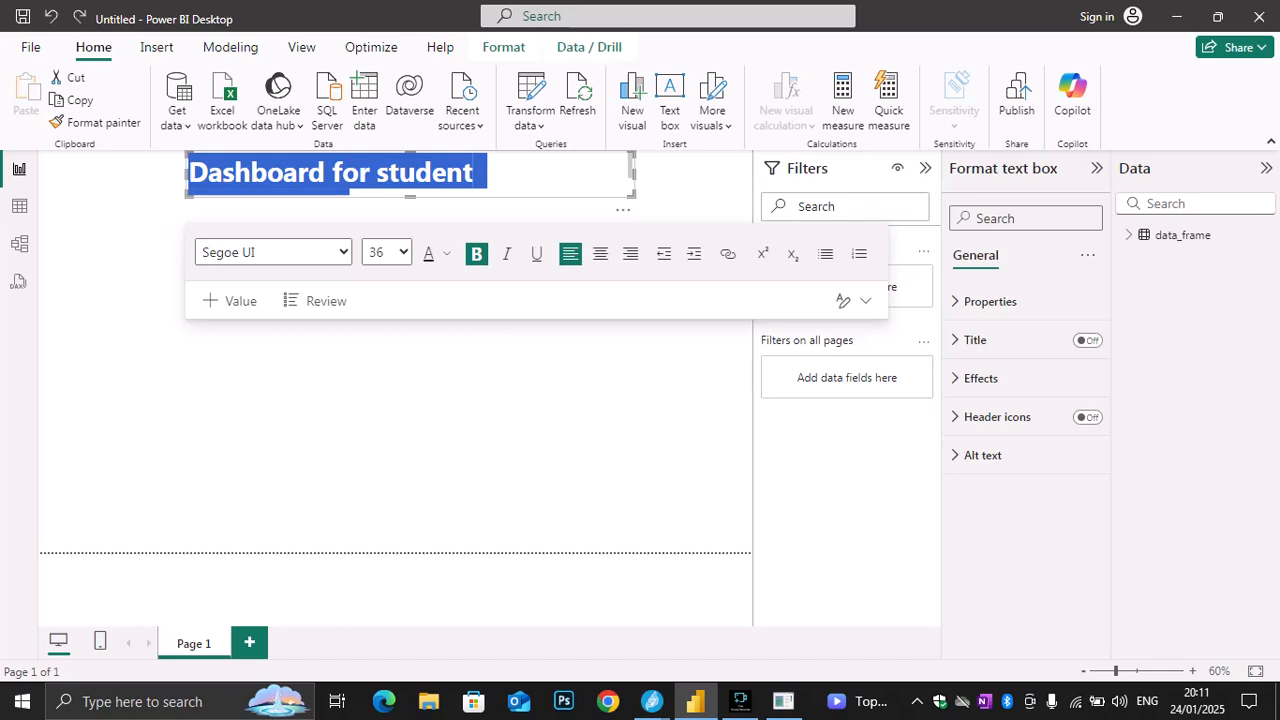
# Widen the title's text box to about 917 and set its background color to a dark blue shade
pyautogui.moveTo(633, 175); pyautogui.dragTo(695, 175)
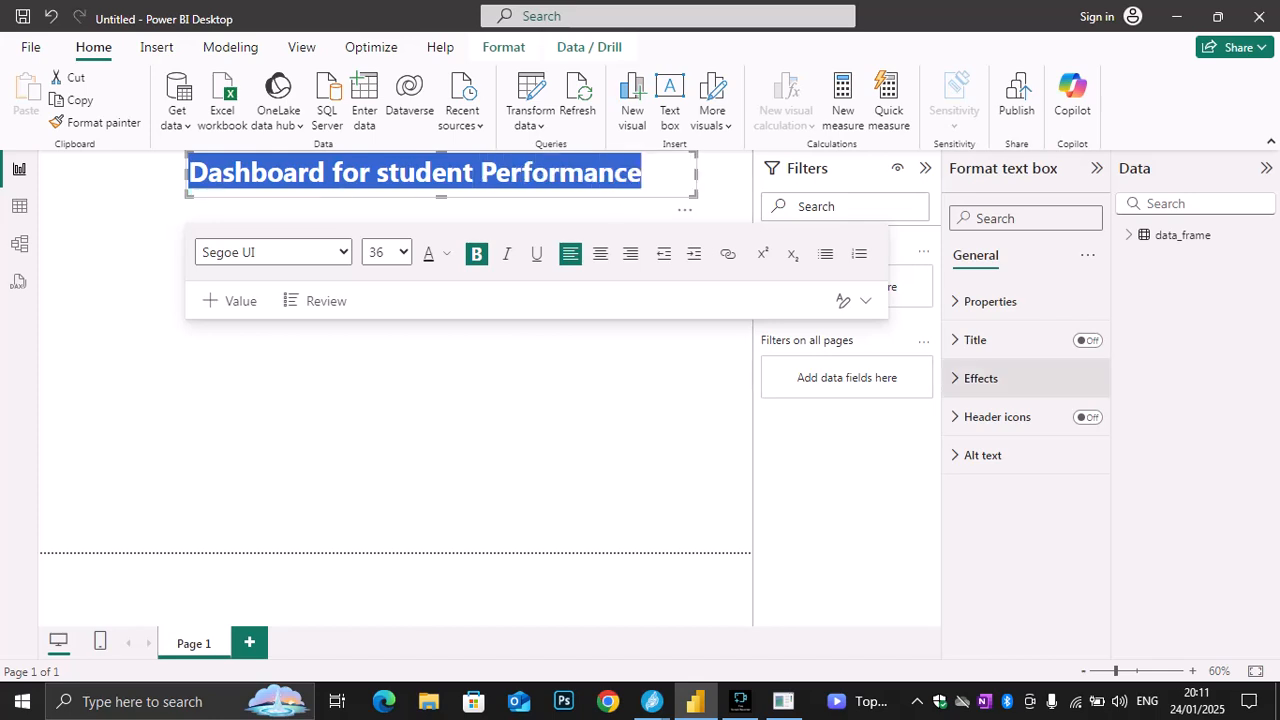
pyautogui.click(981, 378)
pyautogui.click(993, 471)
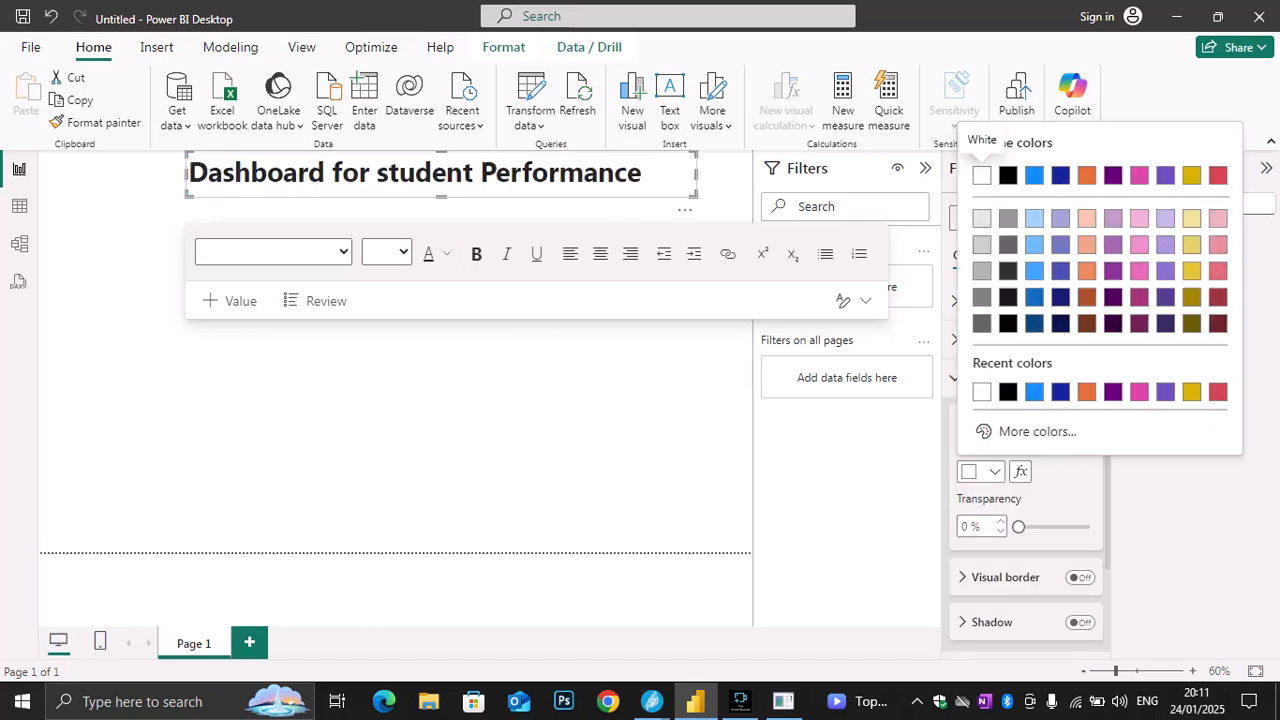
pyautogui.click(1034, 297)
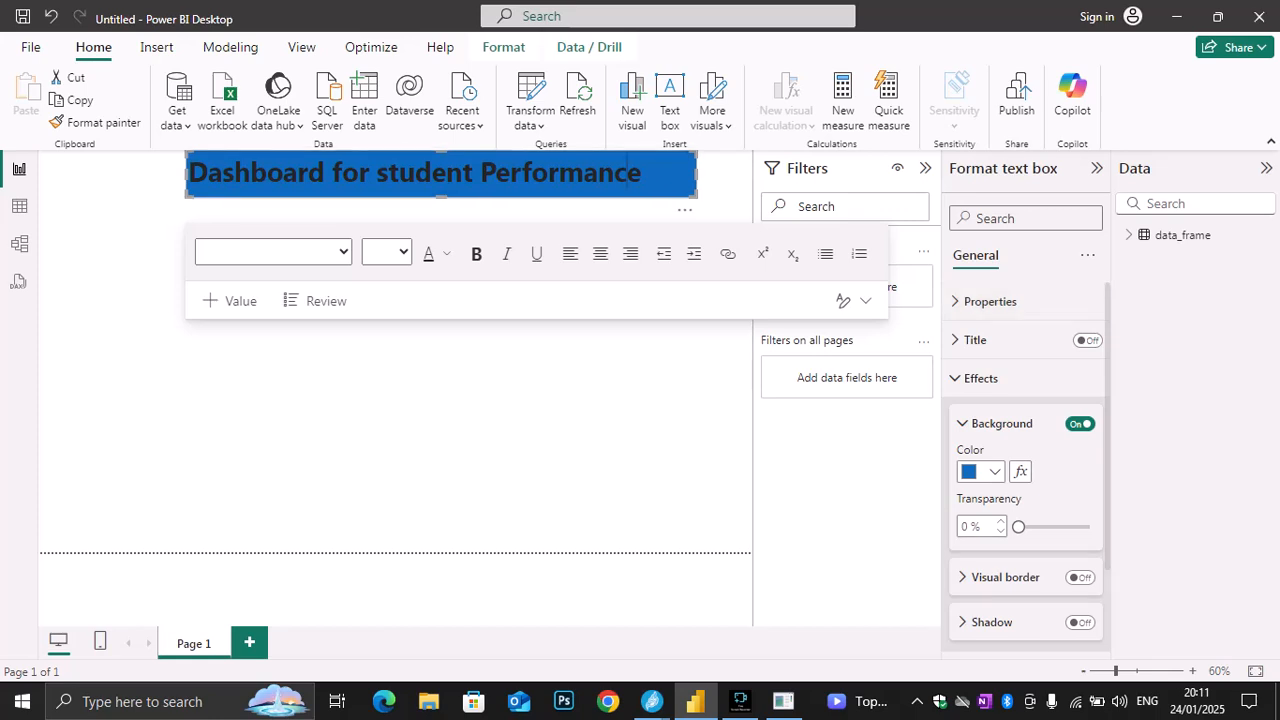
# Examine the title text box's formatting options, including its title, size properties, effects, header icons and alt text
pyautogui.moveTo(639, 173); pyautogui.dragTo(251, 173)
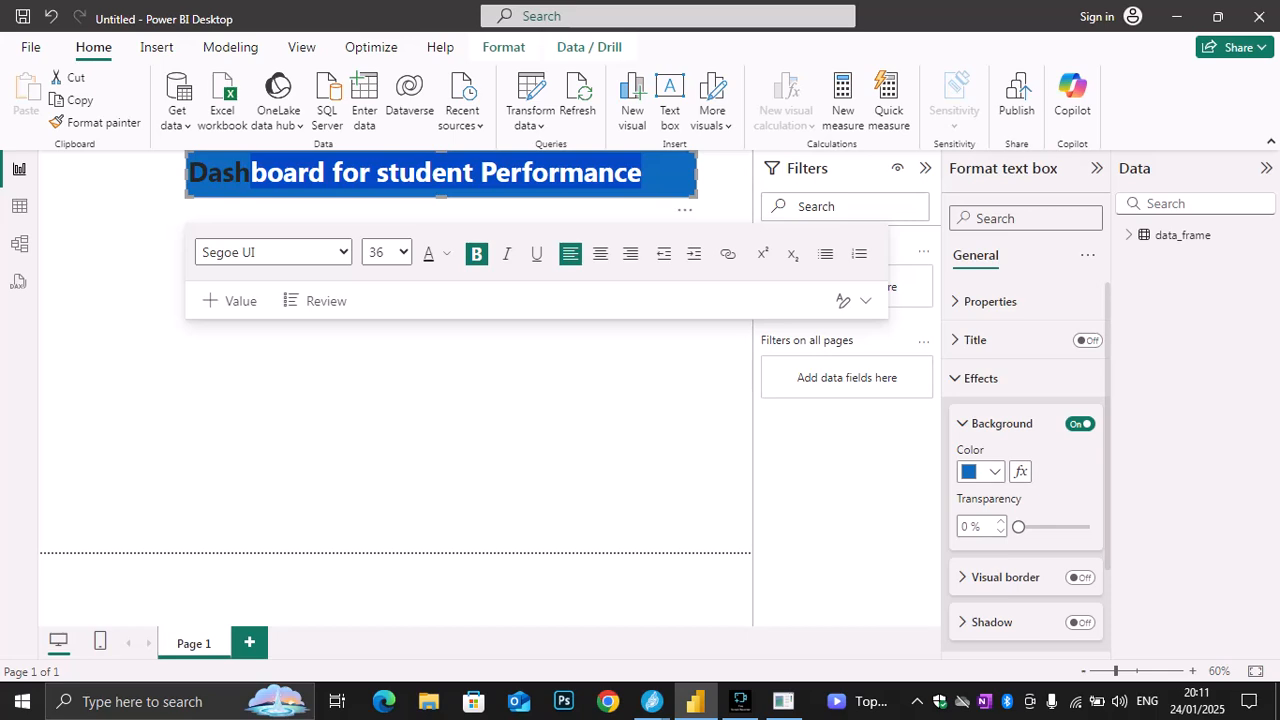
pyautogui.click(642, 173)
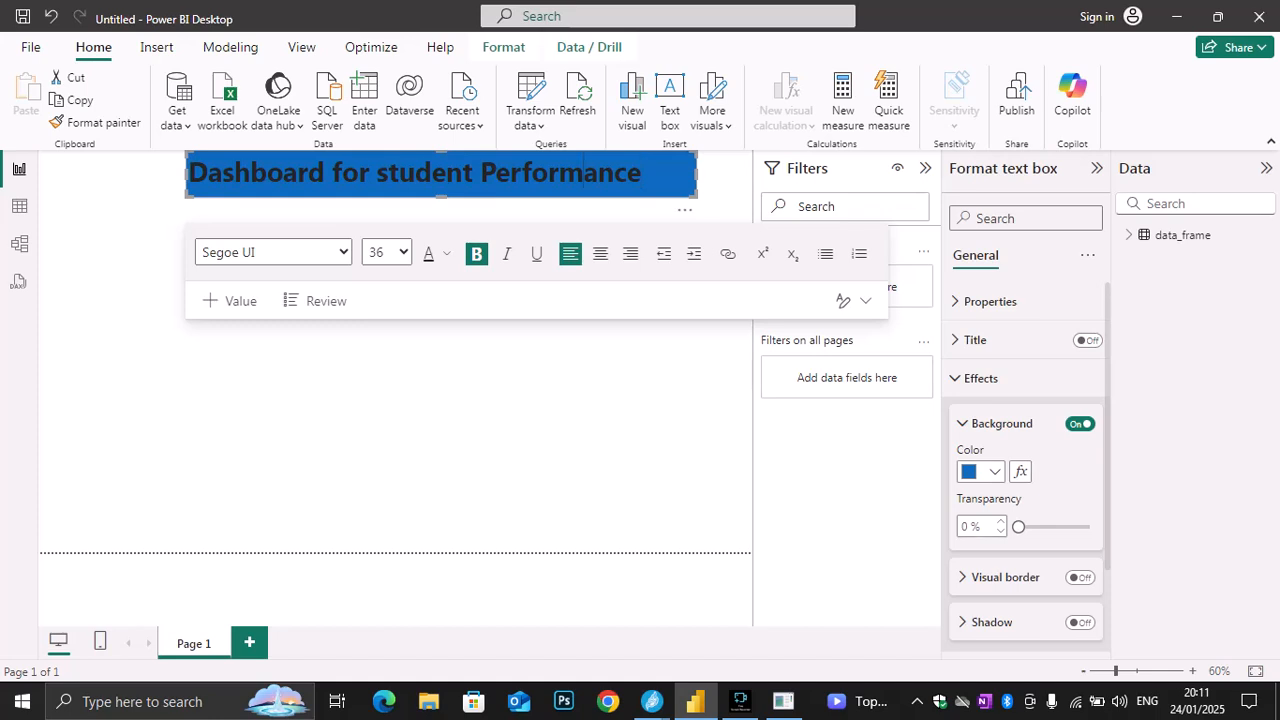
pyautogui.moveTo(644, 173); pyautogui.dragTo(188, 173)
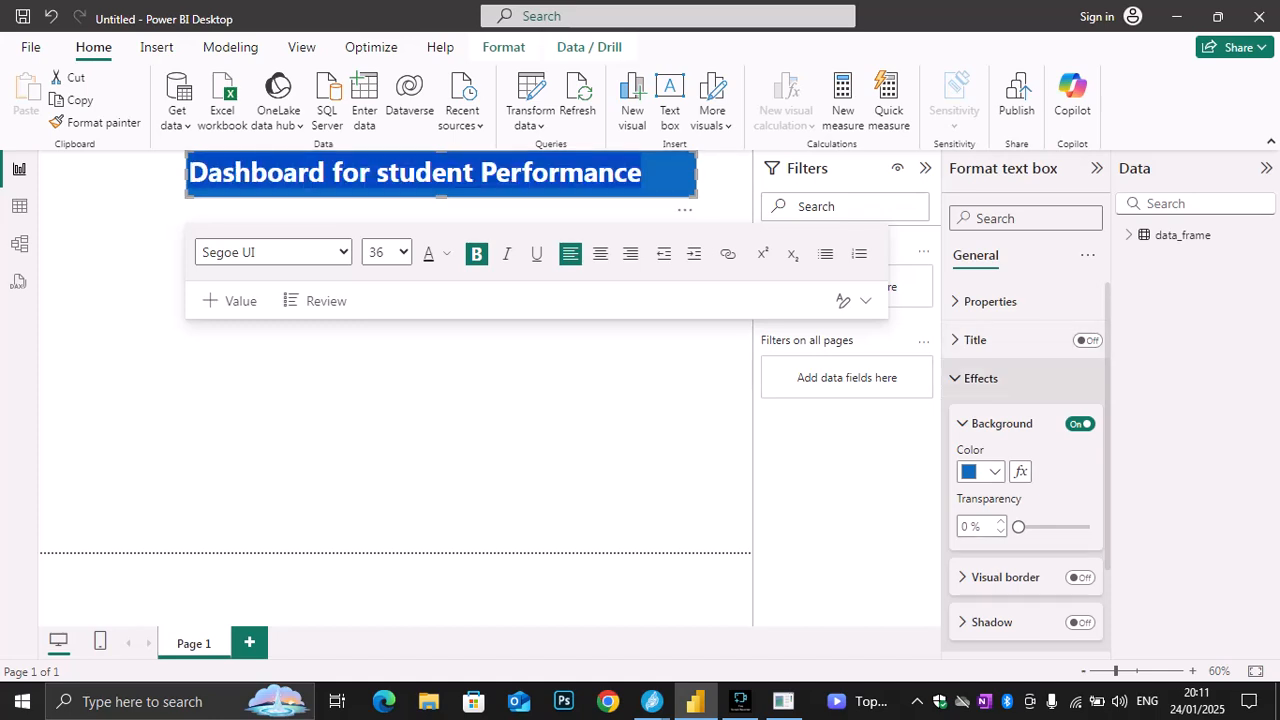
pyautogui.scroll(-2, 1025, 467)
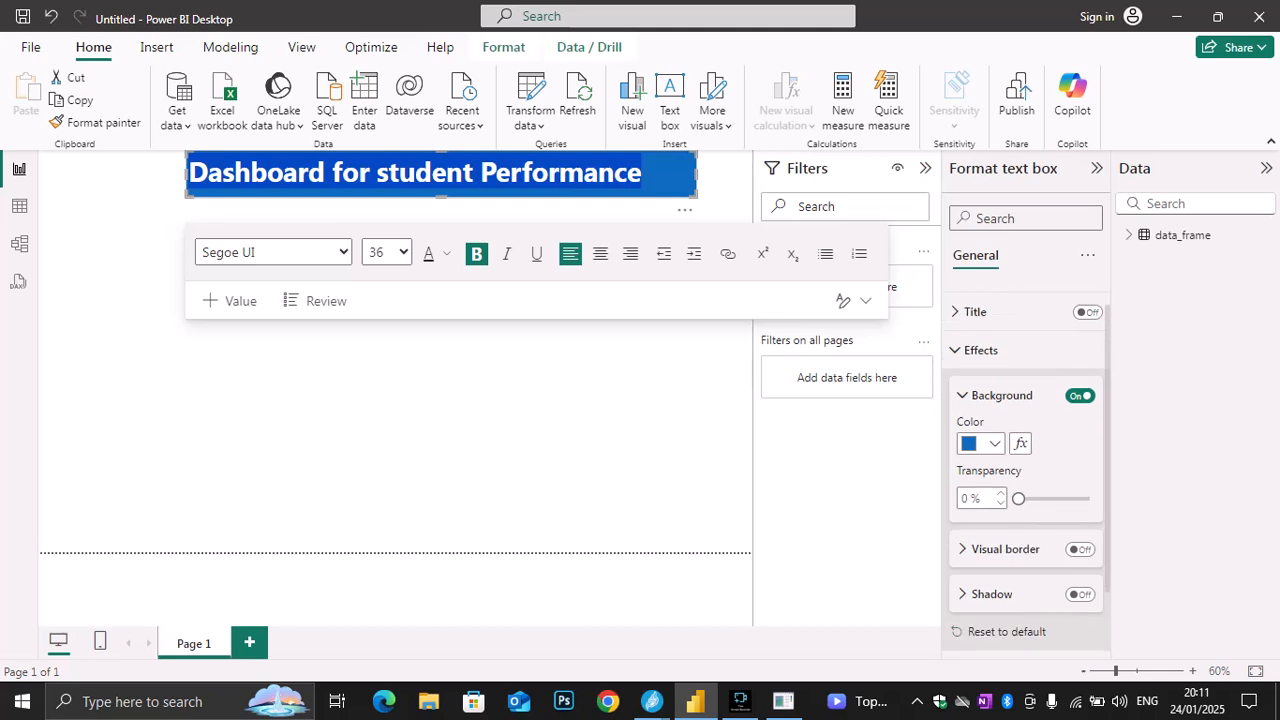
pyautogui.click(983, 632)
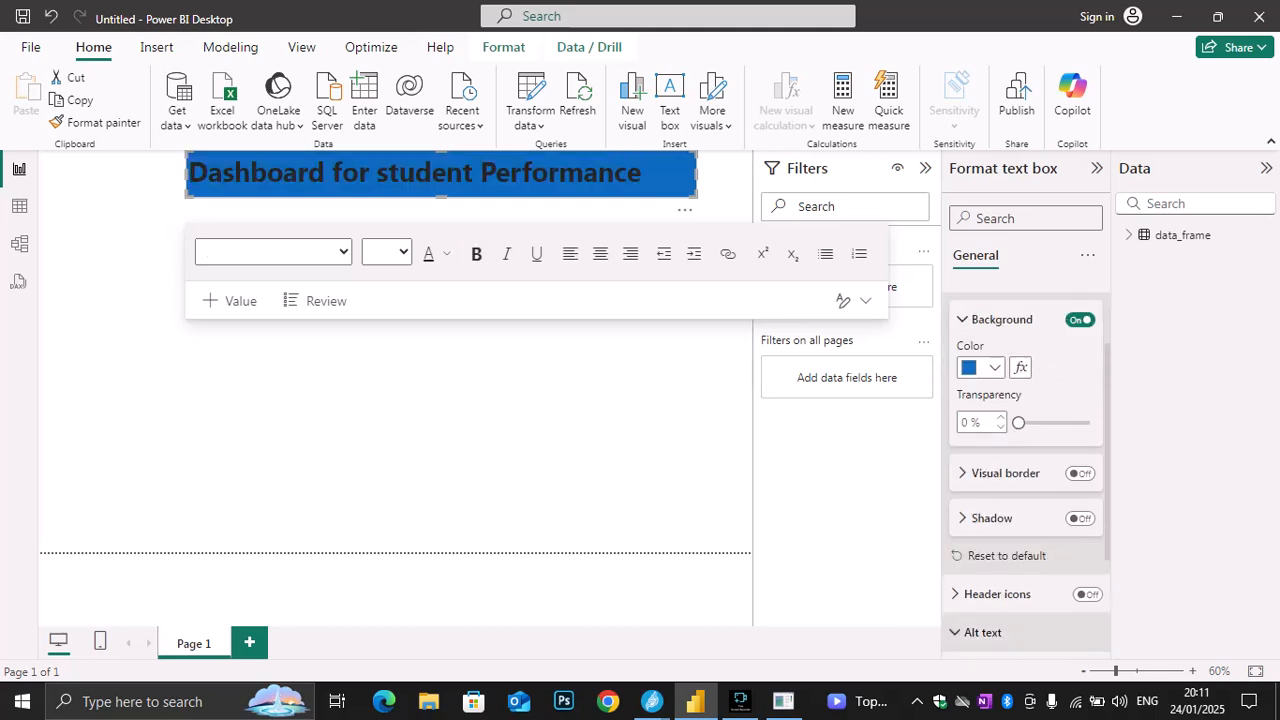
pyautogui.scroll(-3, 1025, 467)
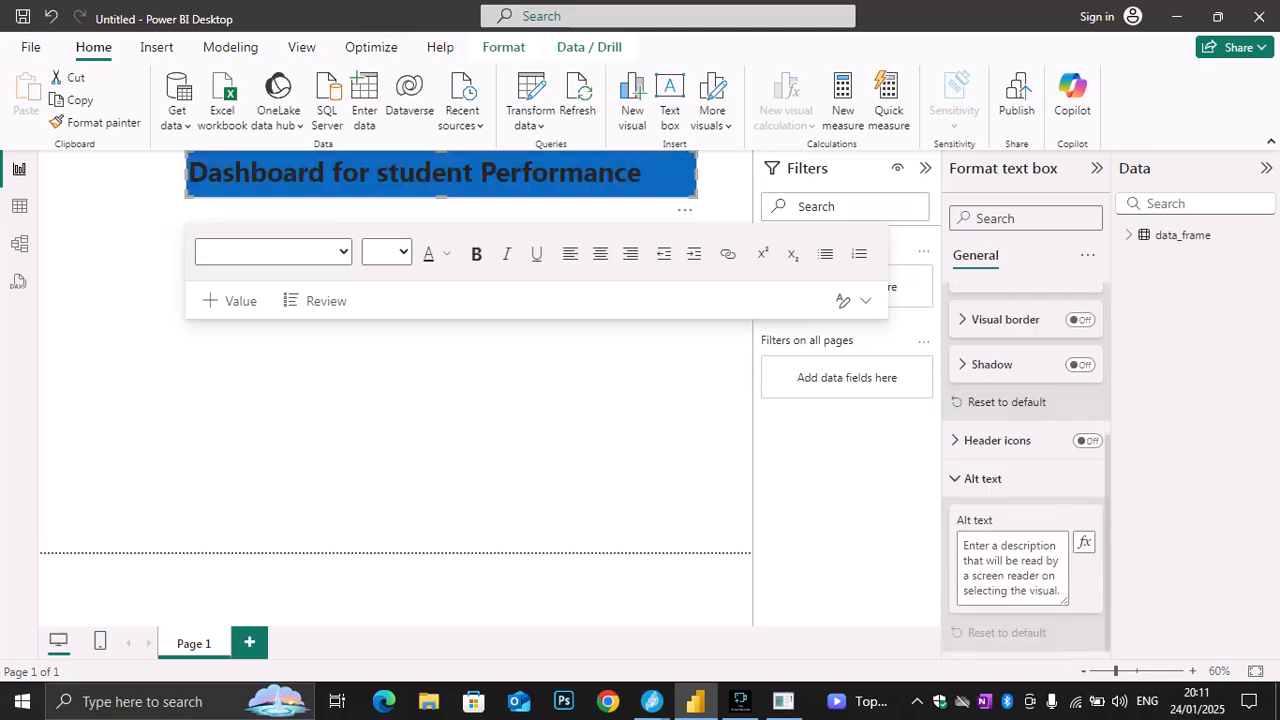
pyautogui.scroll(5, 1025, 467)
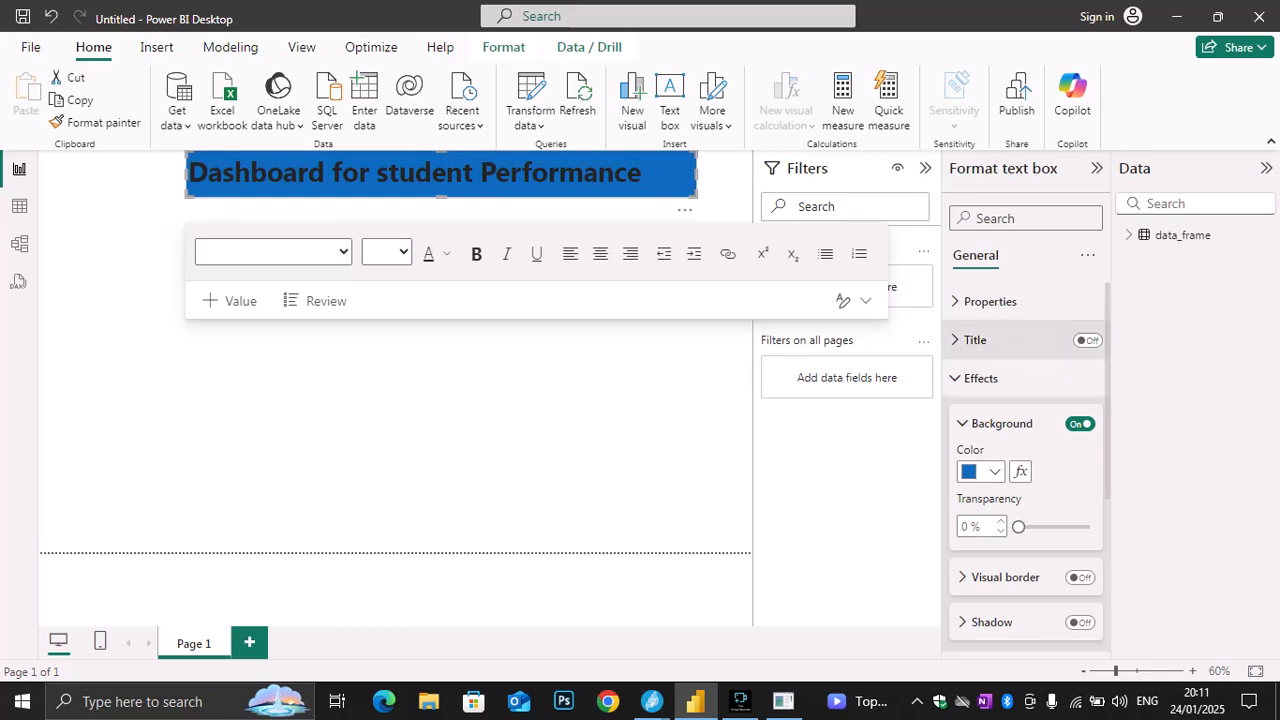
pyautogui.click(975, 340)
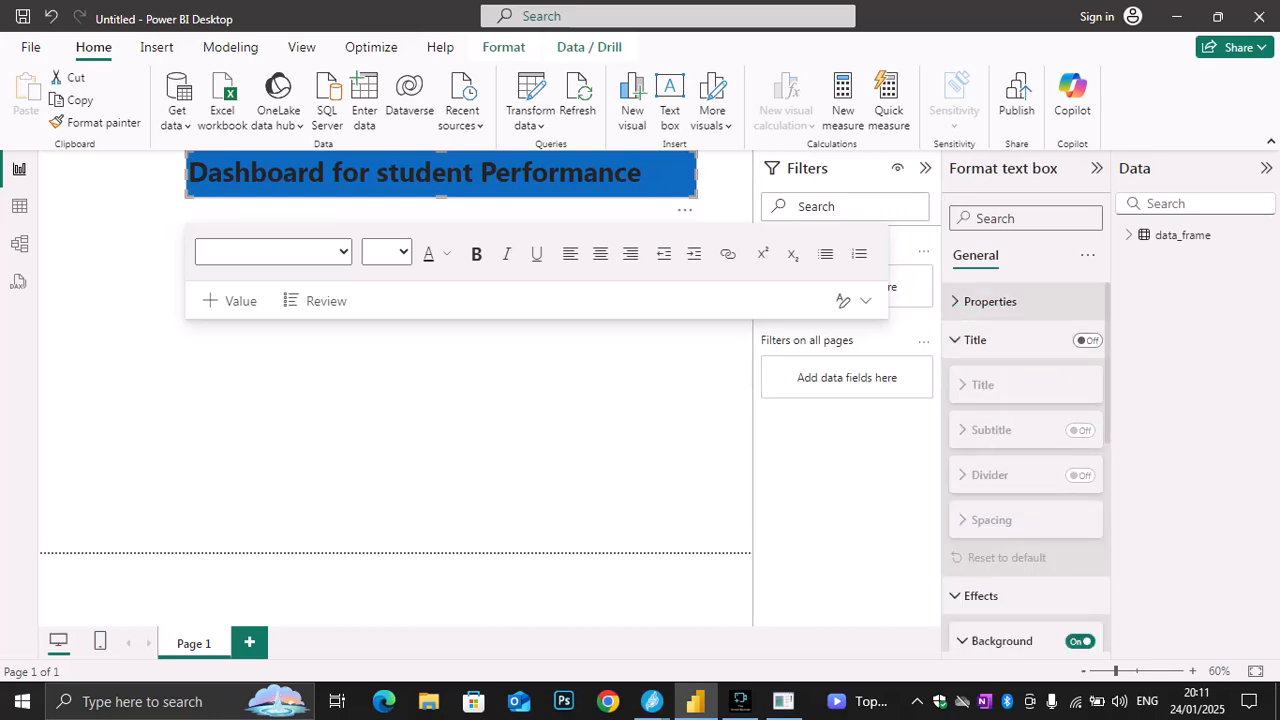
pyautogui.click(985, 301)
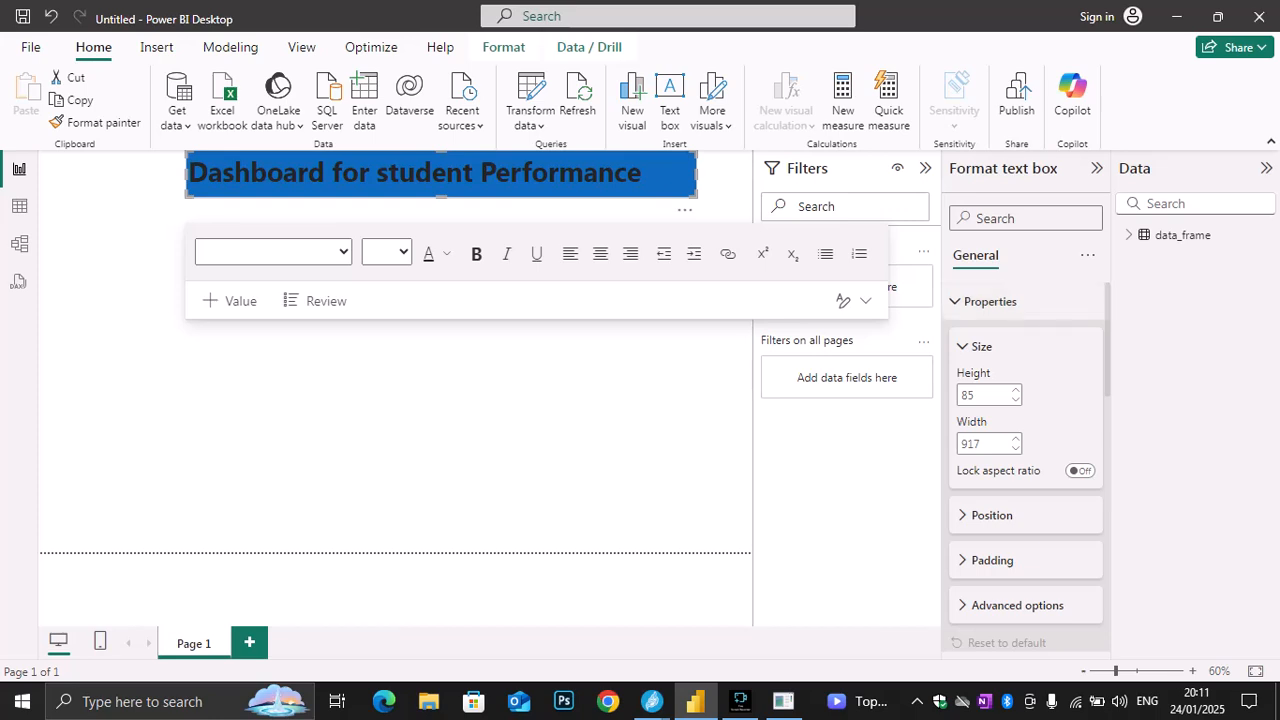
pyautogui.scroll(-10, 1025, 470)
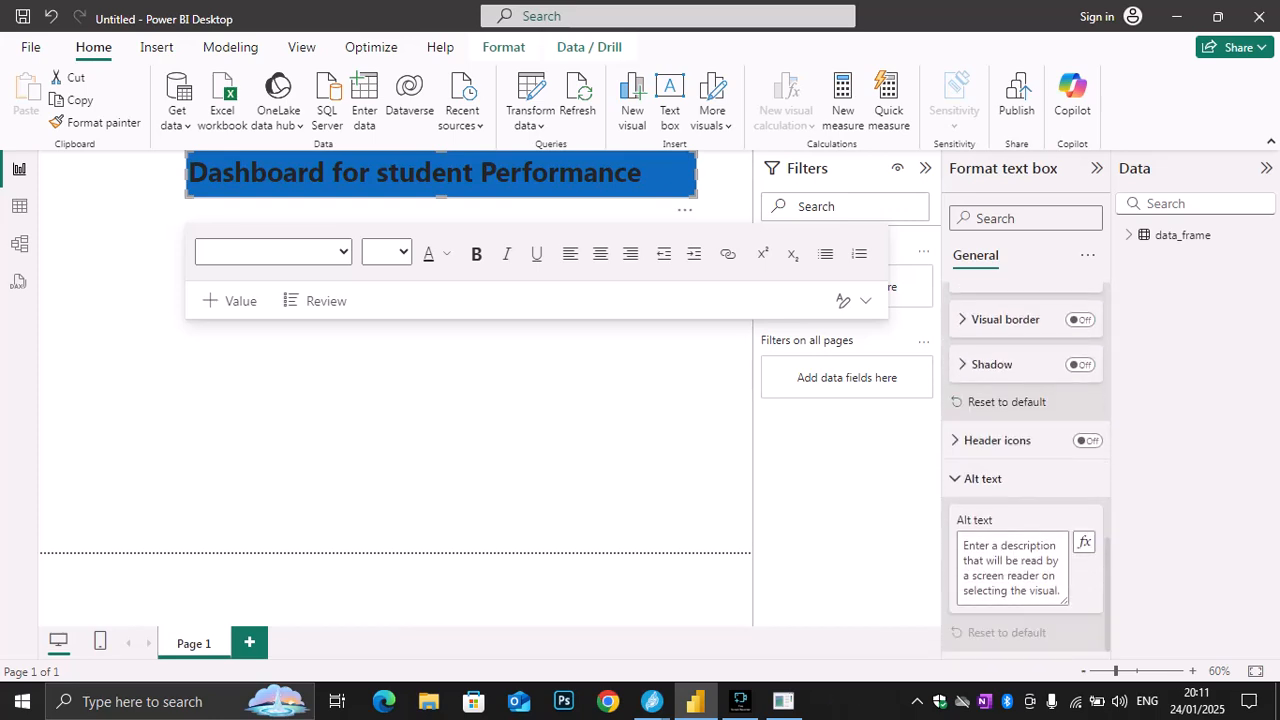
pyautogui.click(997, 441)
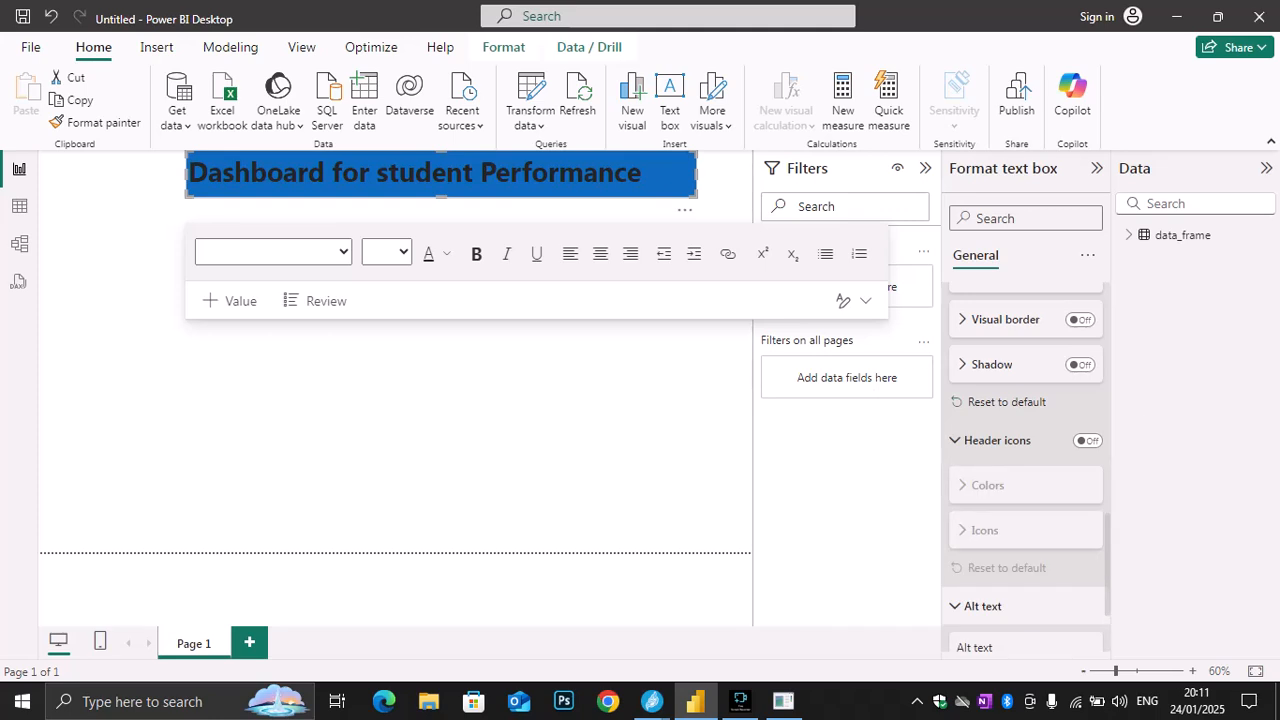
pyautogui.click(997, 441)
pyautogui.click(997, 441)
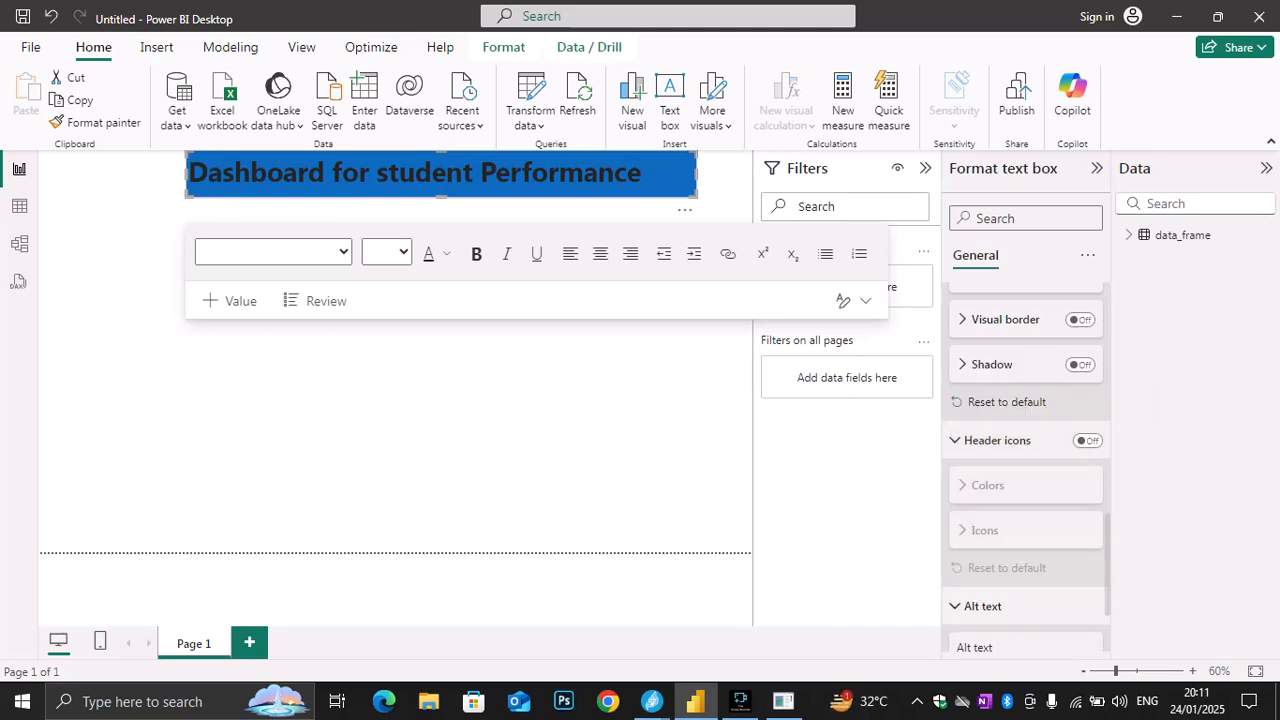
# Turn on the title text box's header icons and set their background color to light blue
pyautogui.click(1087, 440)
pyautogui.click(987, 485)
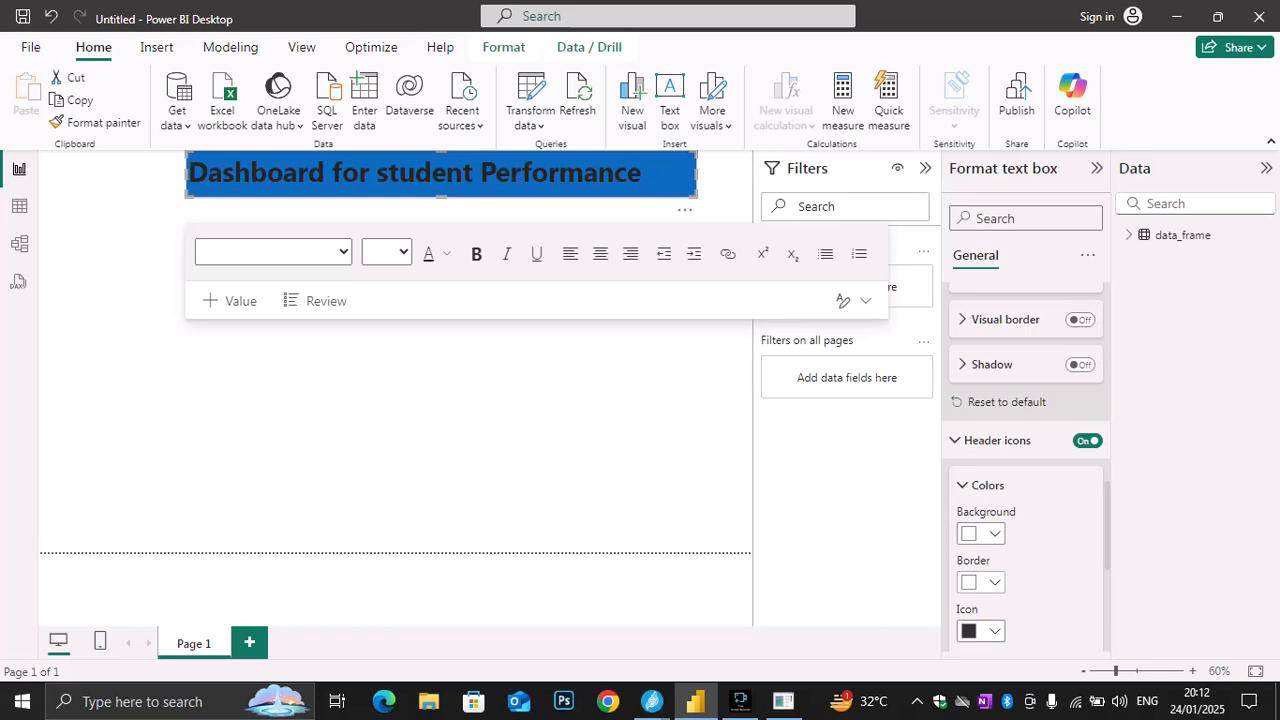
pyautogui.scroll(-3, 1026, 468)
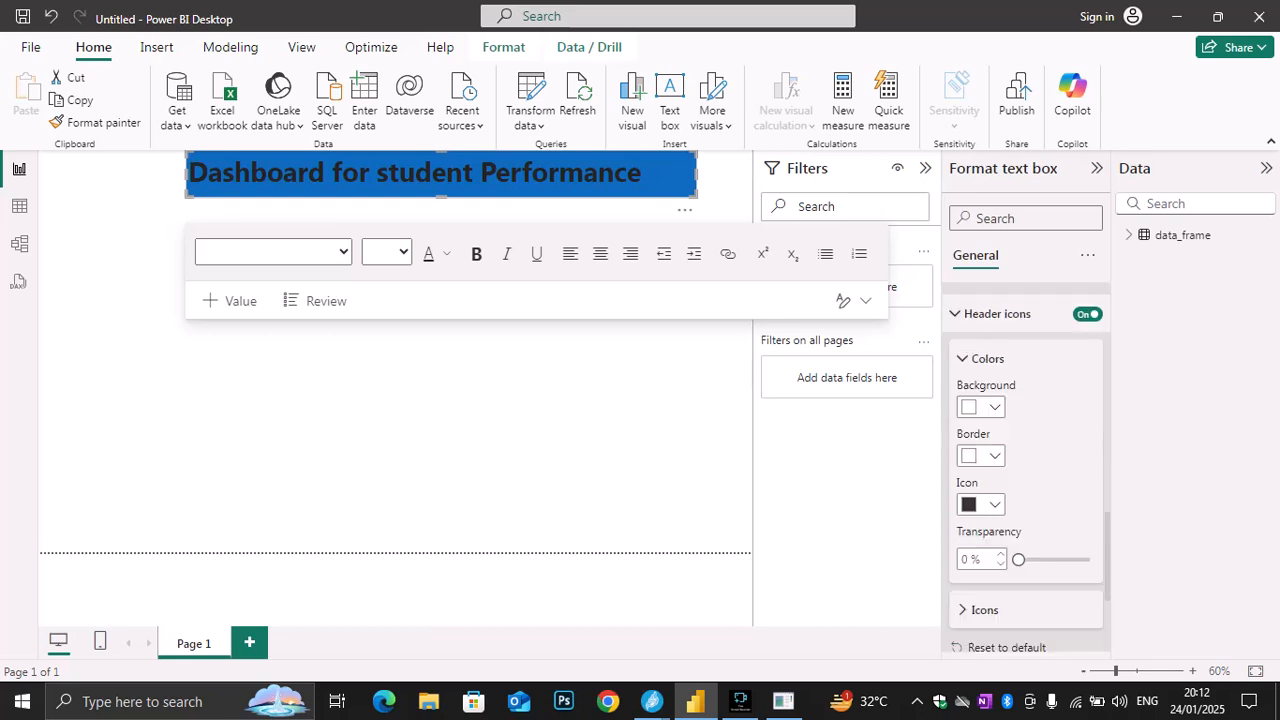
pyautogui.scroll(1, 1026, 468)
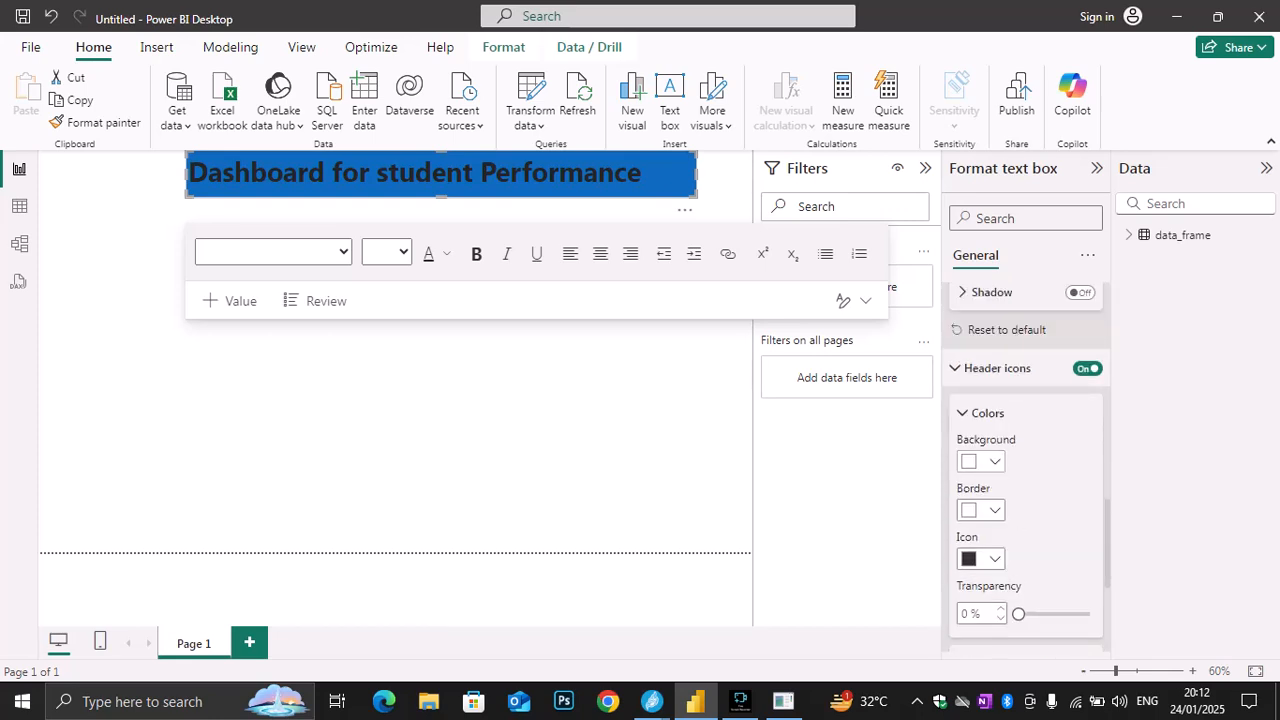
pyautogui.click(994, 461)
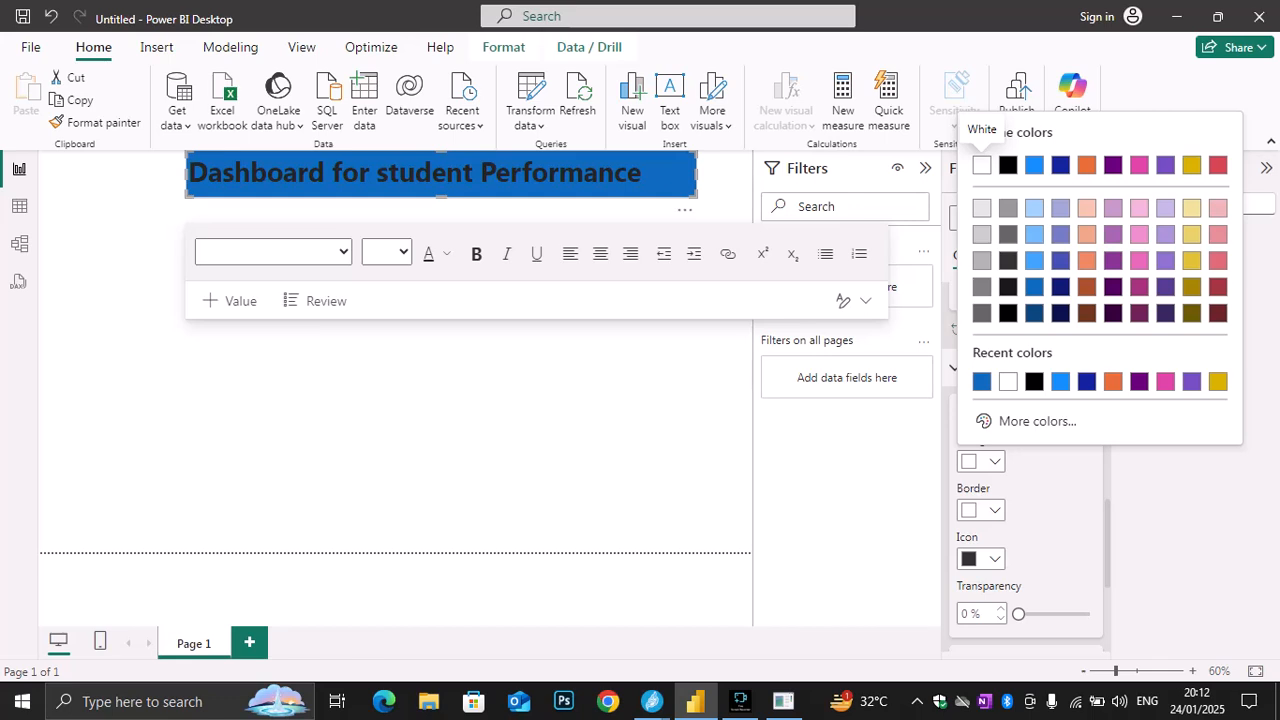
pyautogui.click(1034, 208)
pyautogui.click(643, 173)
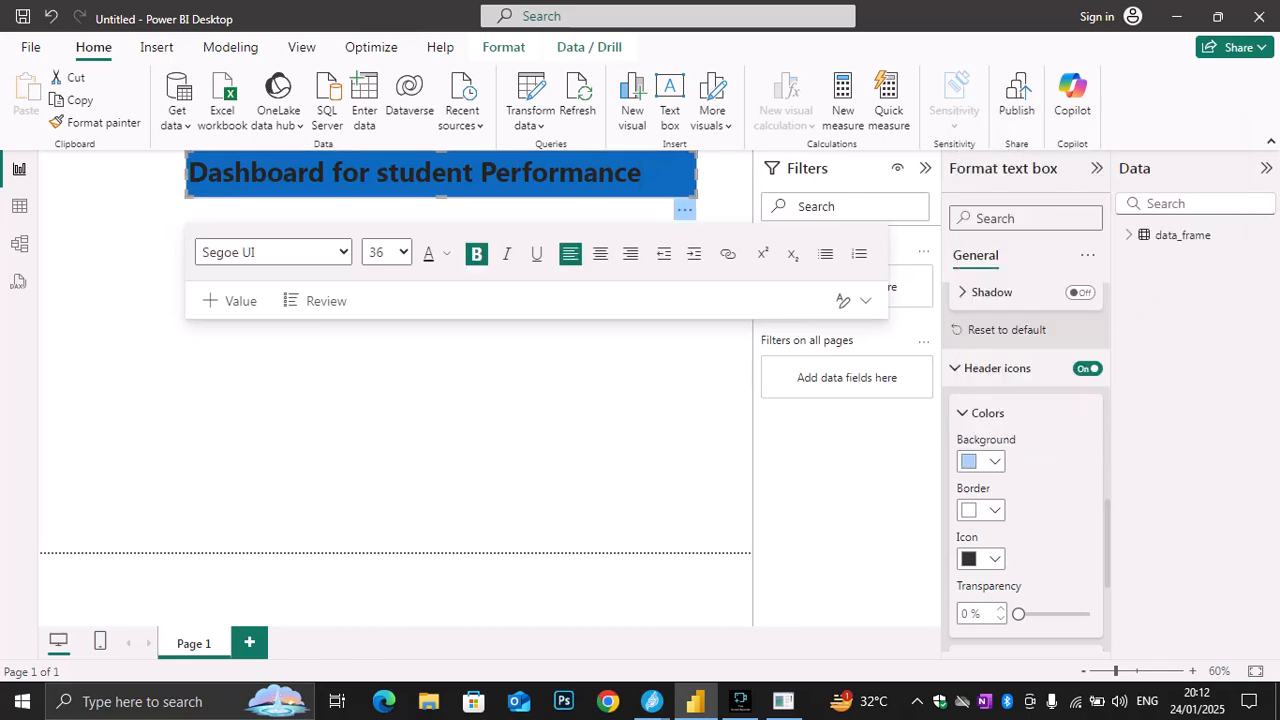
pyautogui.click(560, 424)
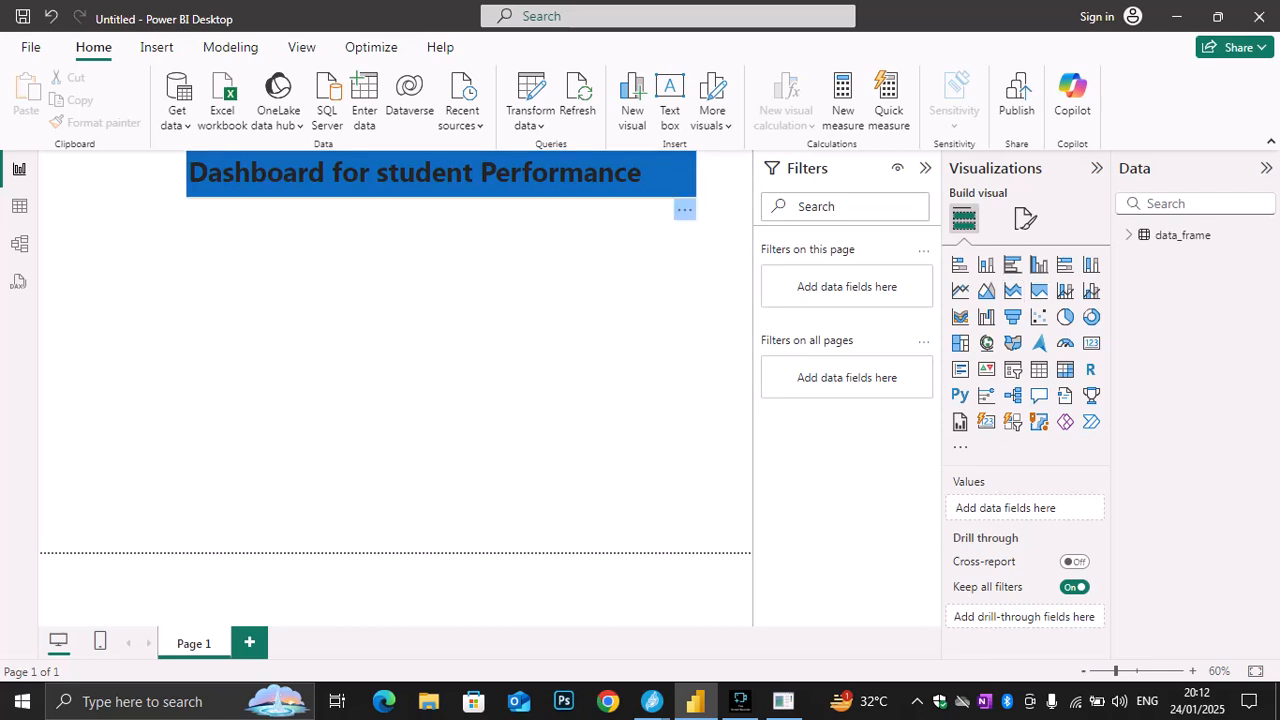
# Set the background color of the title's text box to white
pyautogui.click(655, 176)
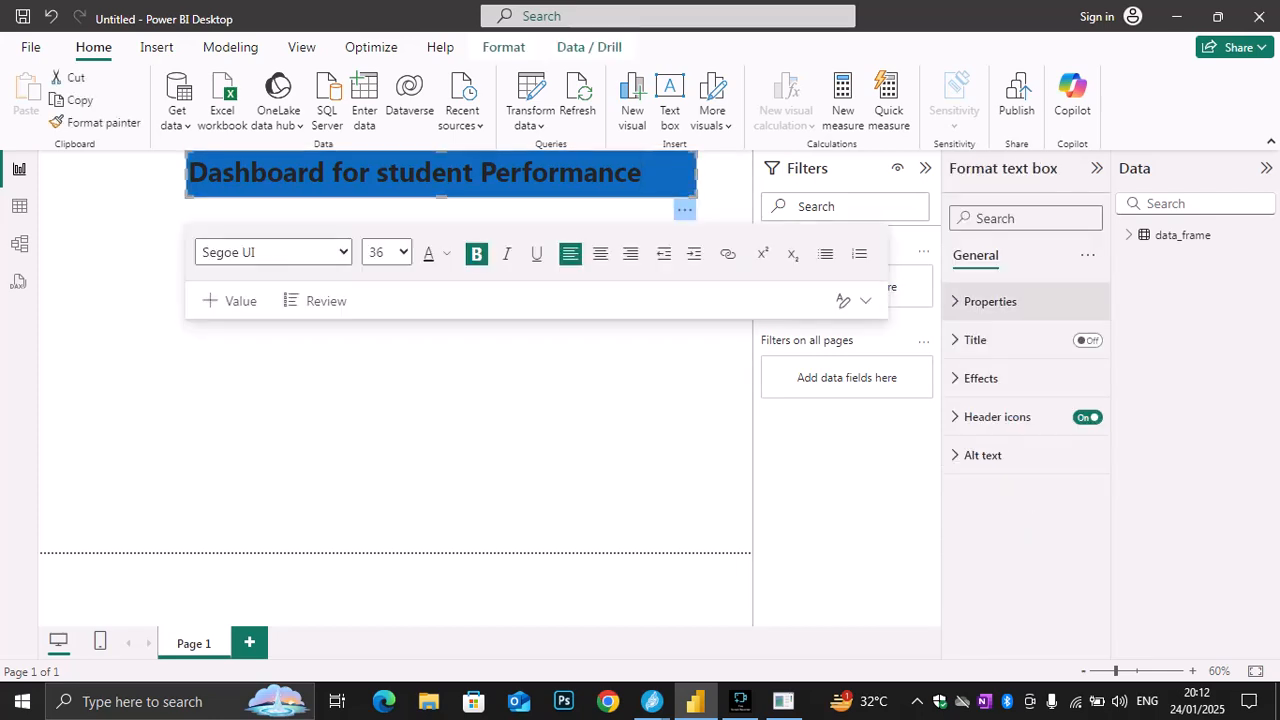
pyautogui.click(990, 302)
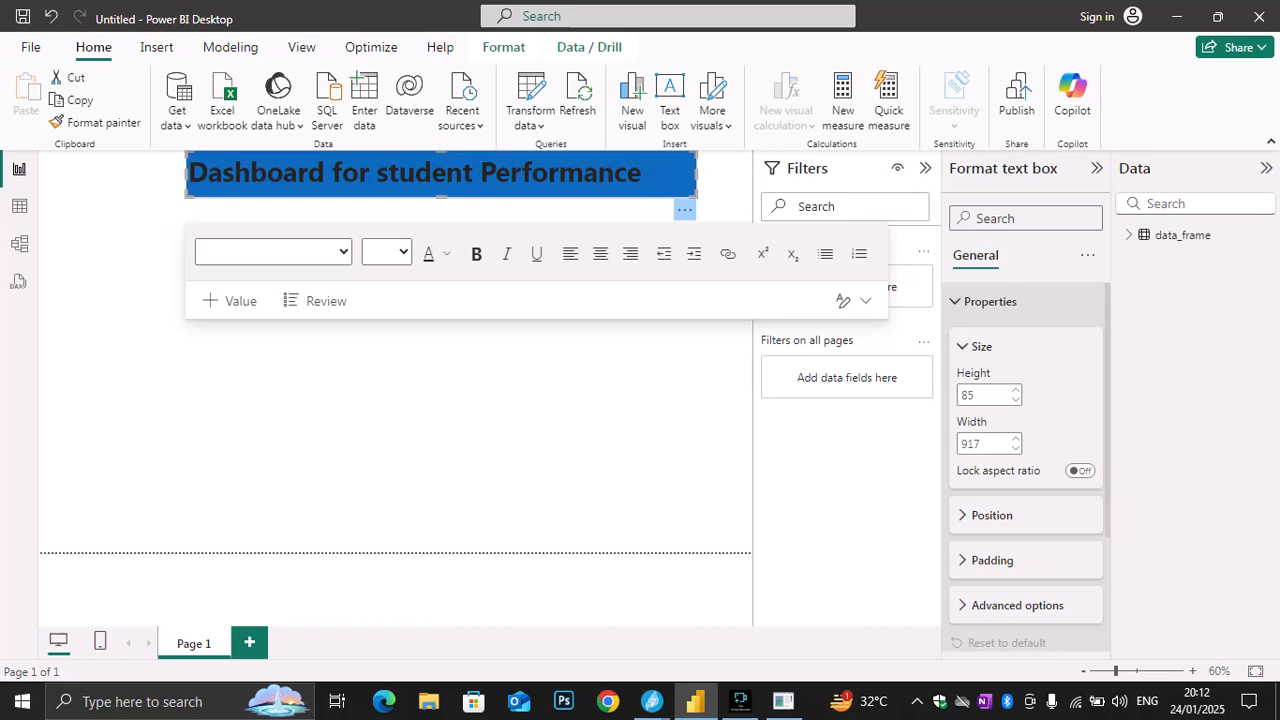
pyautogui.click(990, 301)
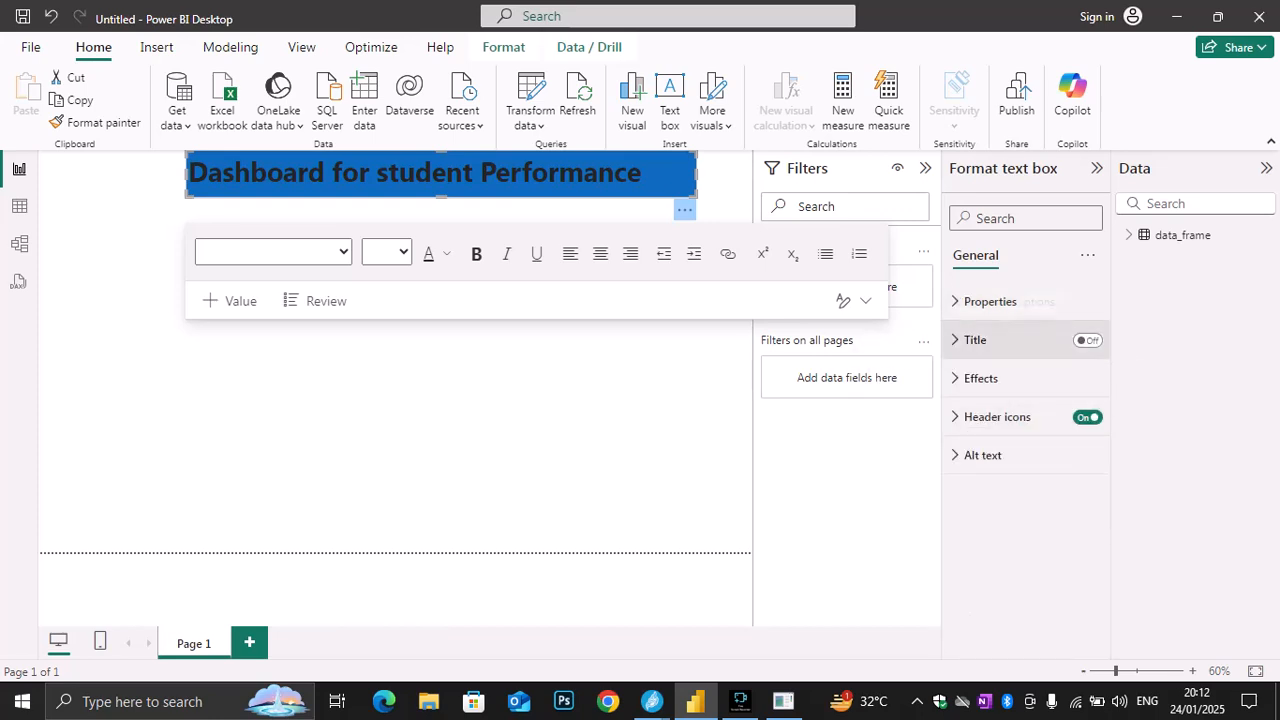
pyautogui.click(1005, 340)
pyautogui.click(1005, 340)
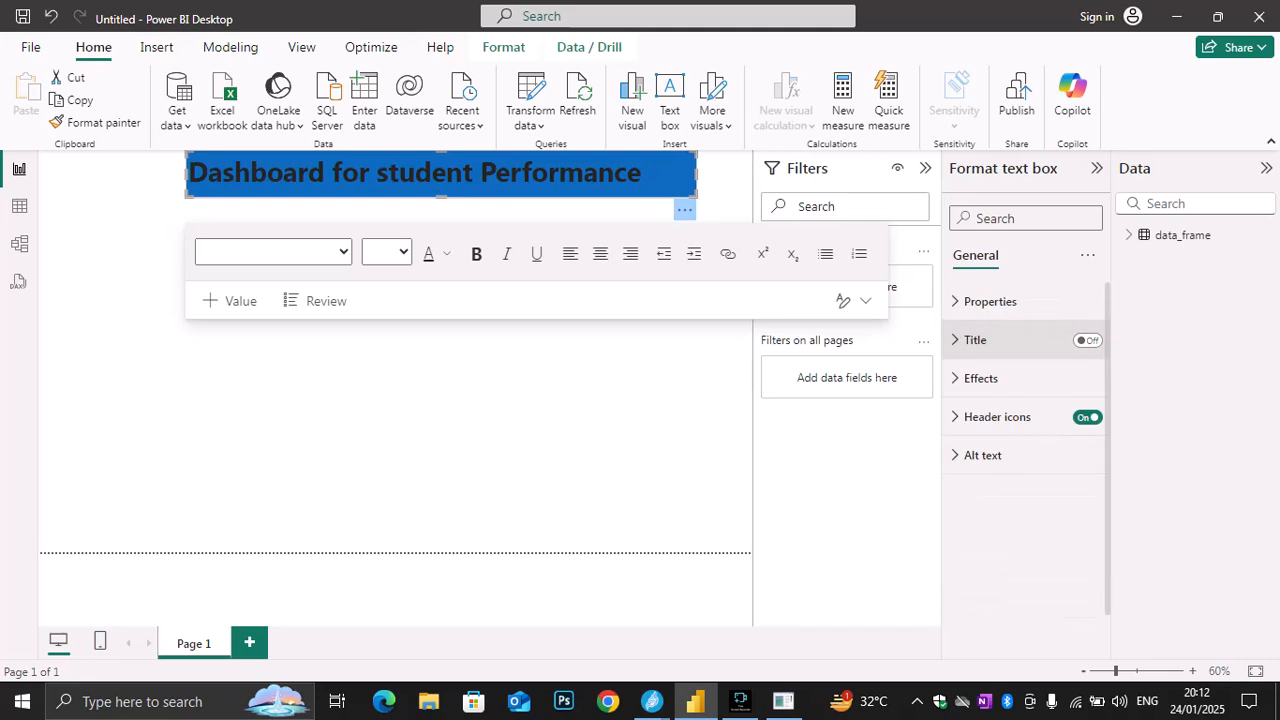
pyautogui.click(981, 378)
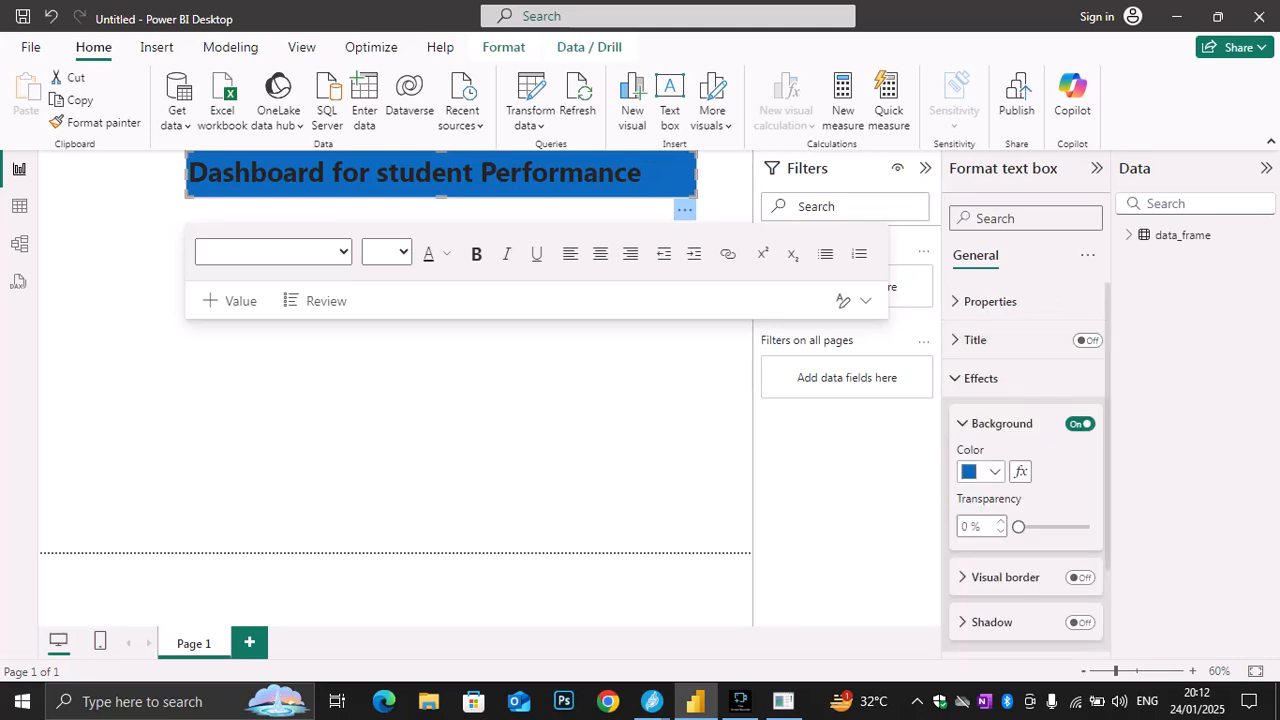
pyautogui.click(994, 471)
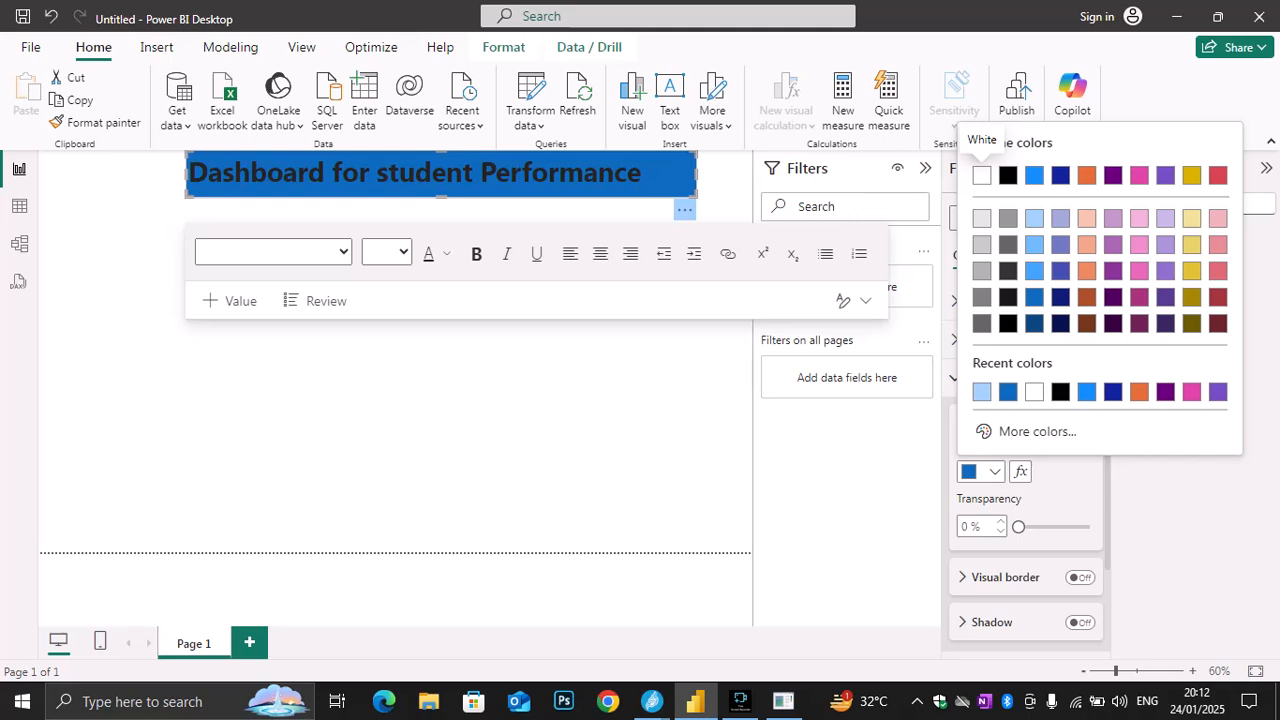
pyautogui.click(983, 174)
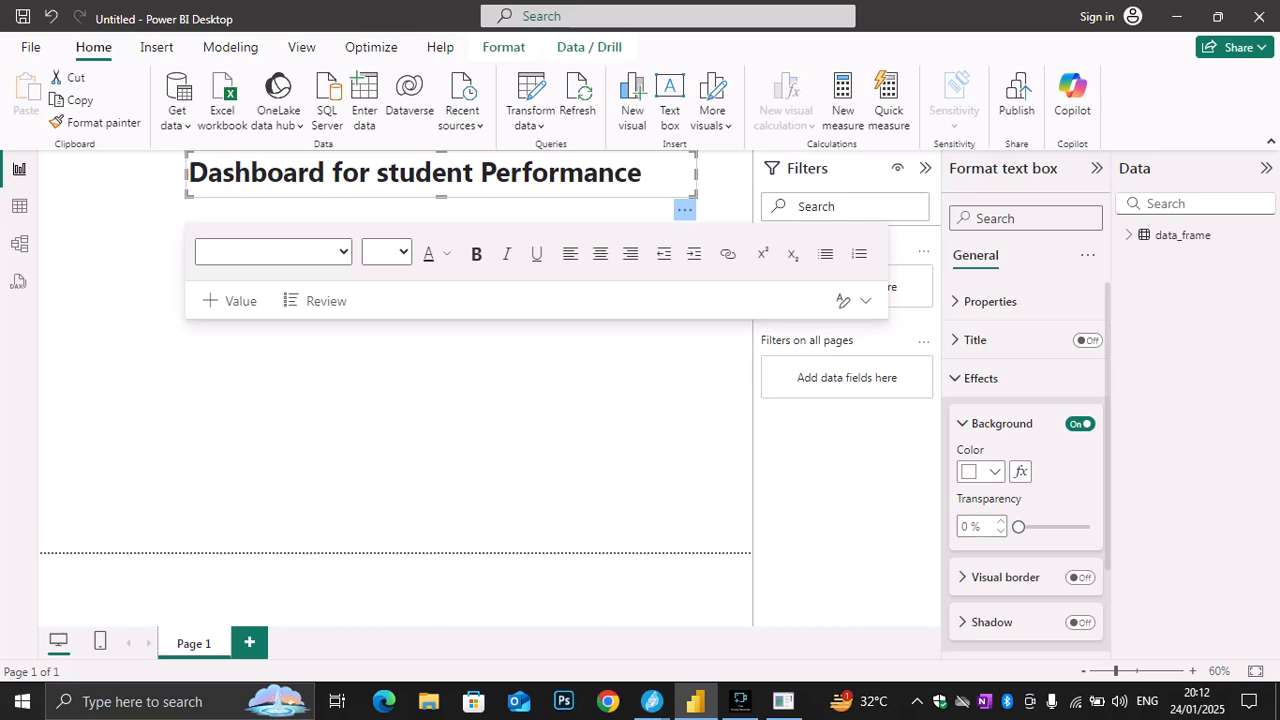
# Change the background color of the title text box's header icons to dark blue
pyautogui.scroll(-1, 1026, 460)
pyautogui.scroll(-2, 1026, 470)
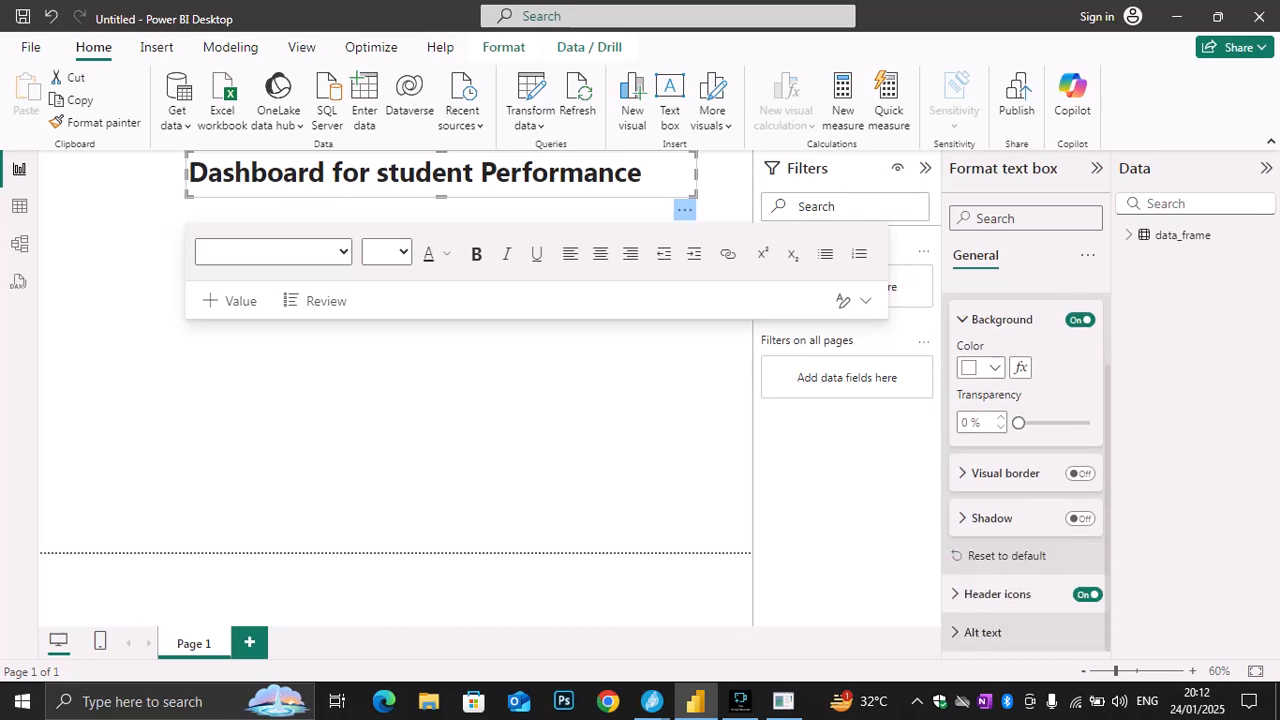
pyautogui.click(997, 594)
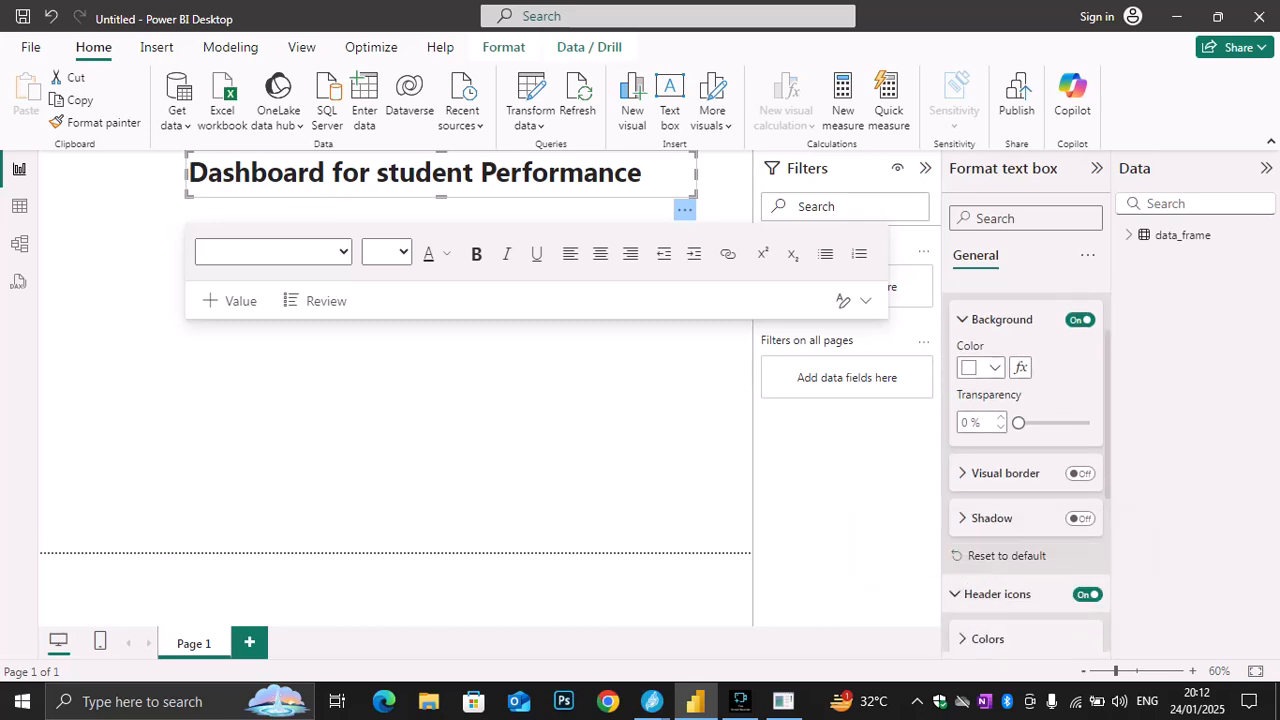
pyautogui.scroll(-3, 1026, 460)
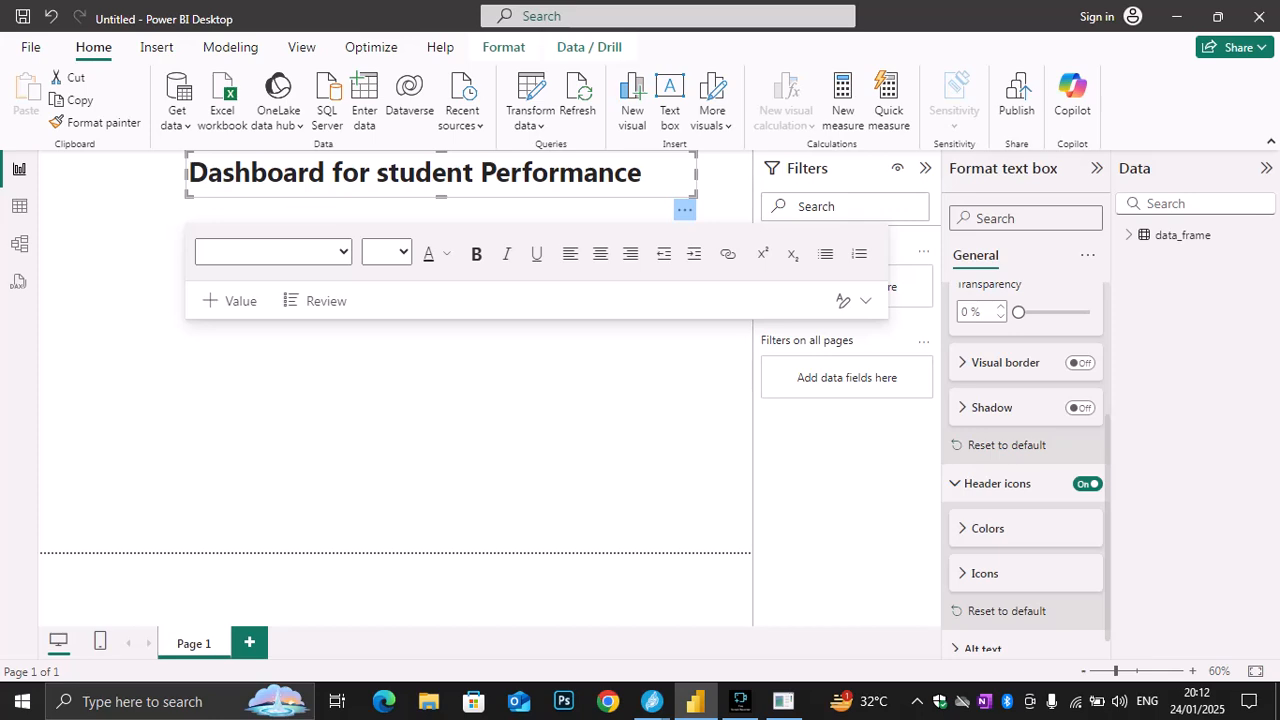
pyautogui.click(987, 529)
pyautogui.click(981, 577)
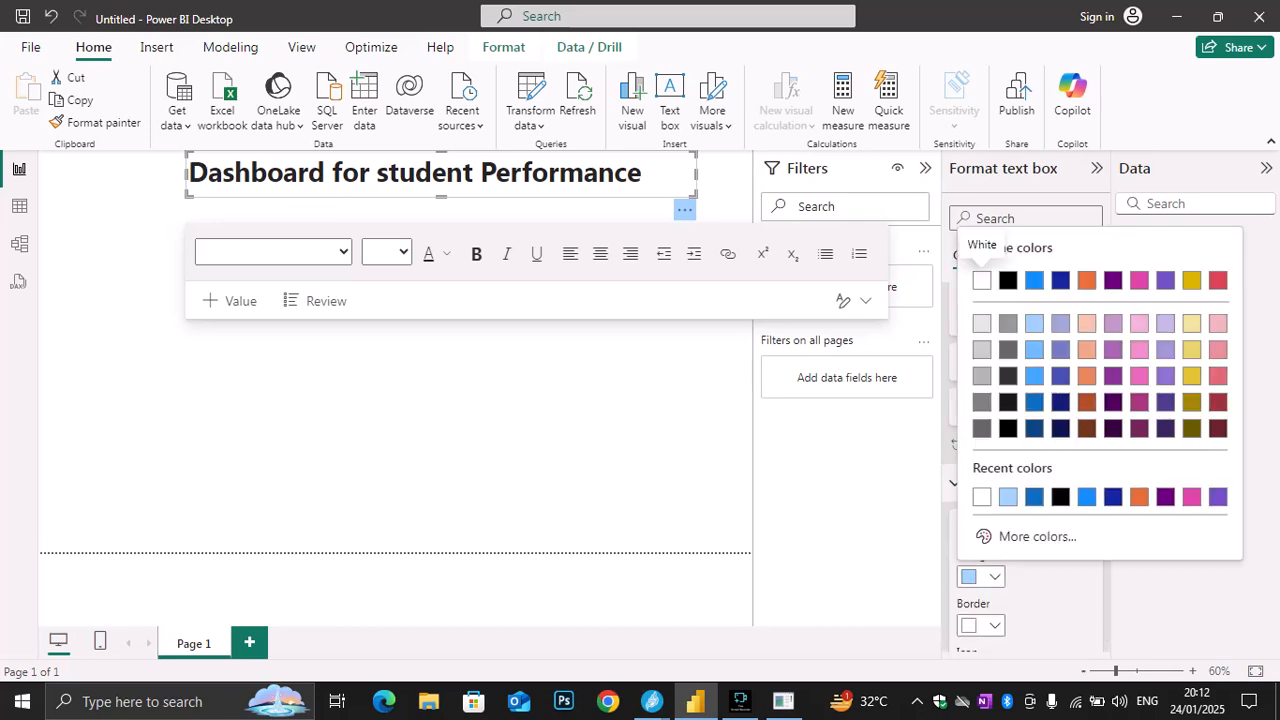
pyautogui.click(1034, 281)
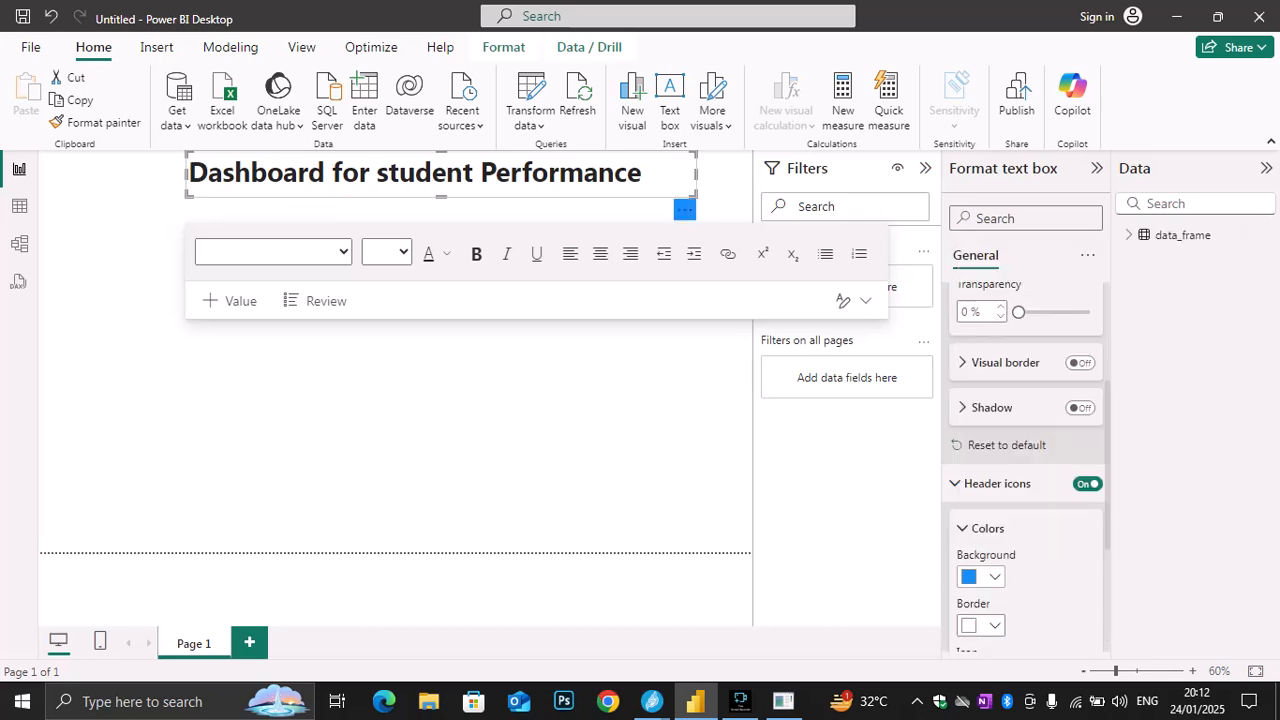
pyautogui.click(981, 577)
pyautogui.click(1060, 281)
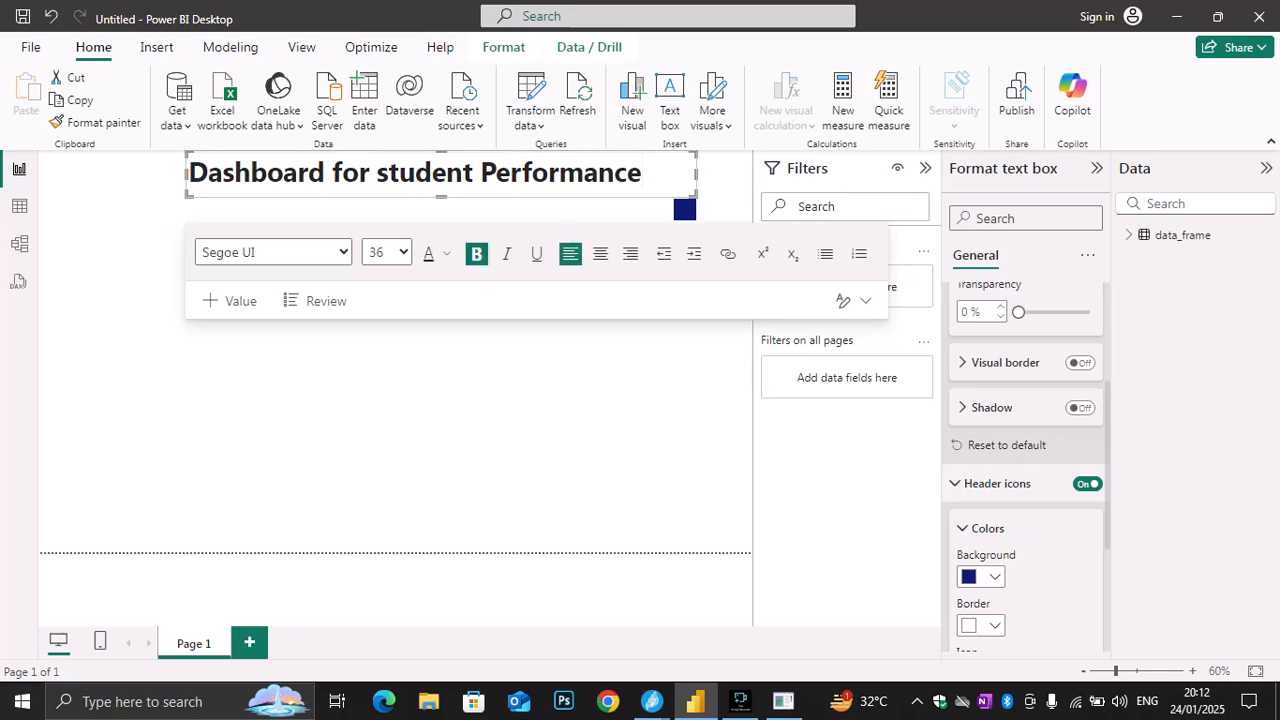
pyautogui.click(420, 400)
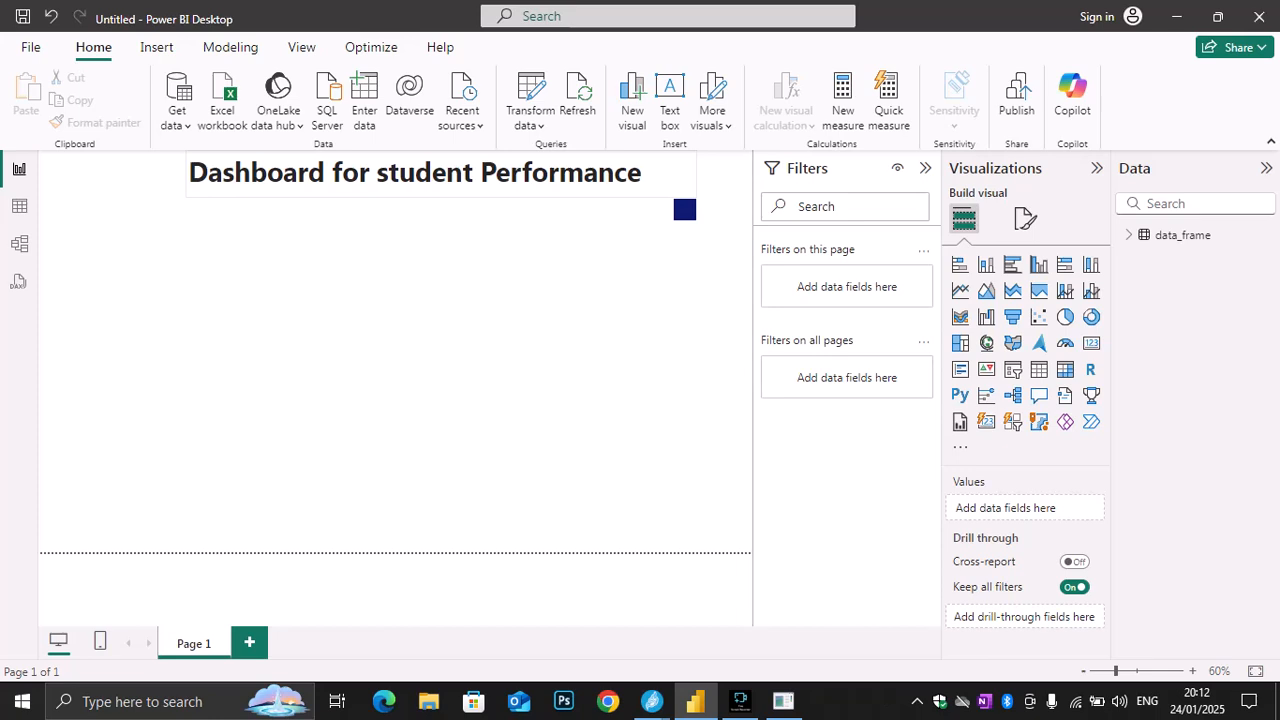
# Examine the title text box's more-options menu and its background, visual border and shadow effect settings
pyautogui.click(685, 209)
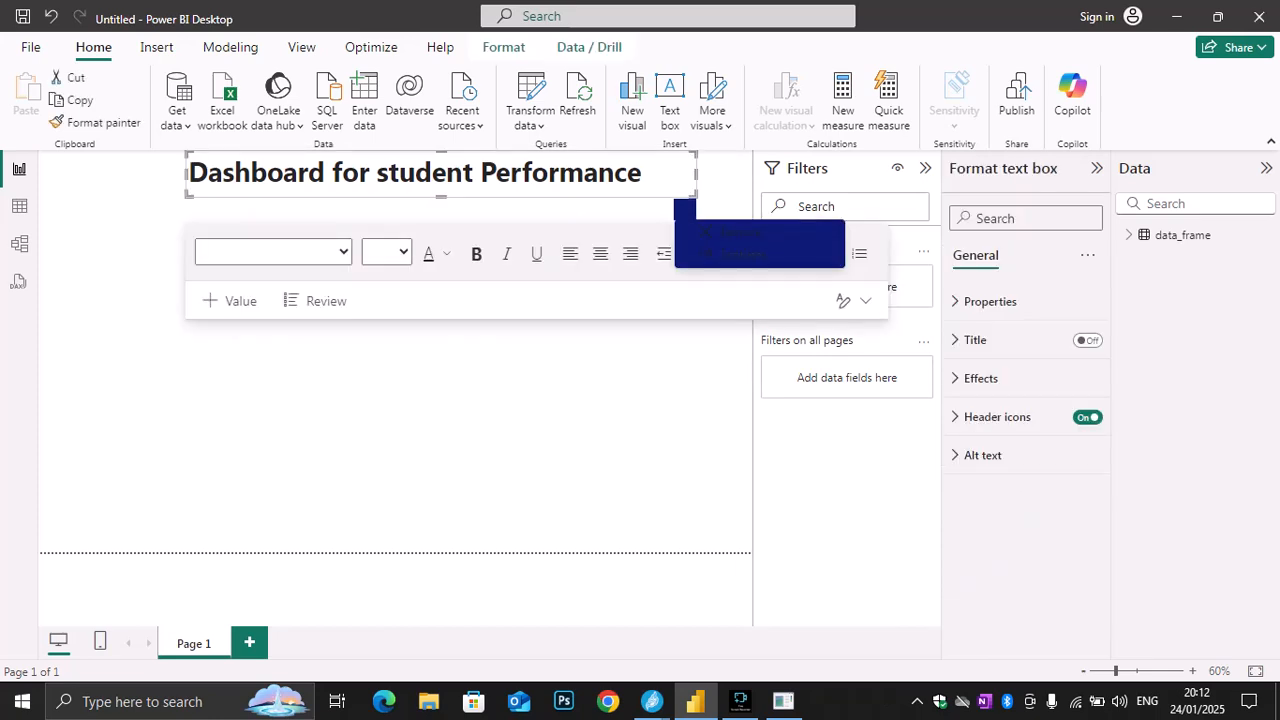
pyautogui.click(685, 209)
pyautogui.moveTo(643, 173); pyautogui.dragTo(188, 173)
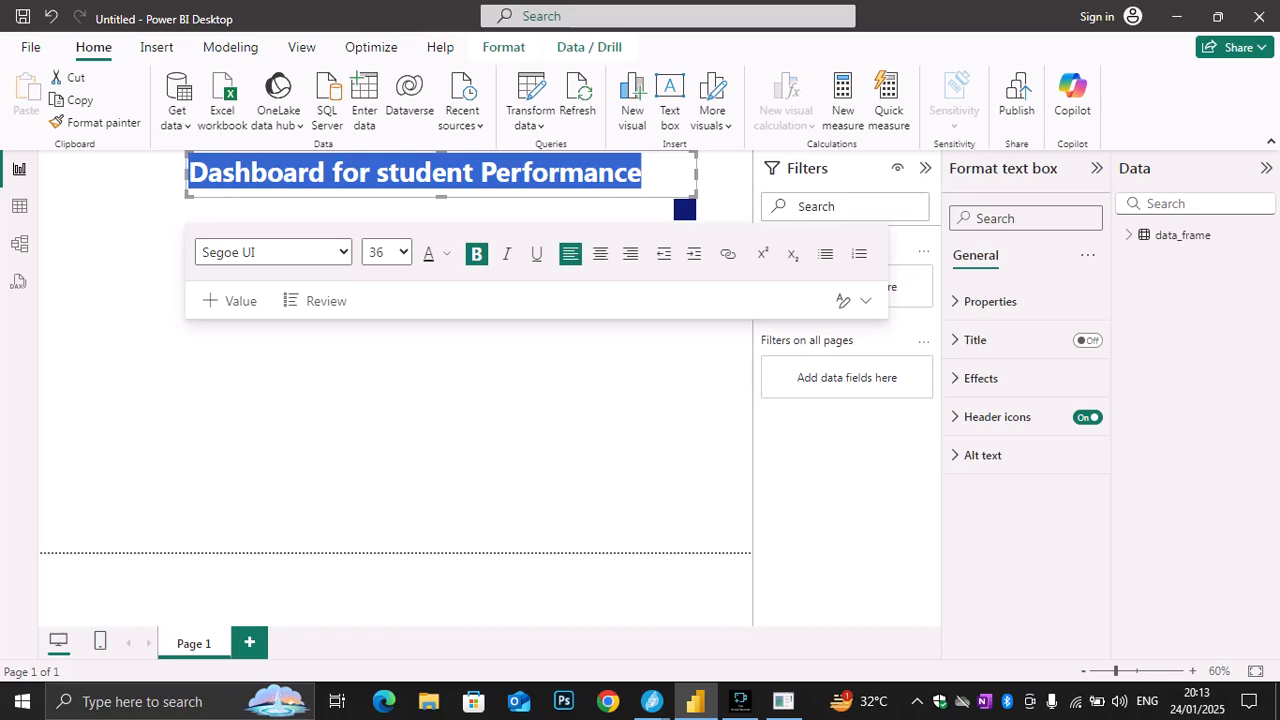
pyautogui.click(981, 378)
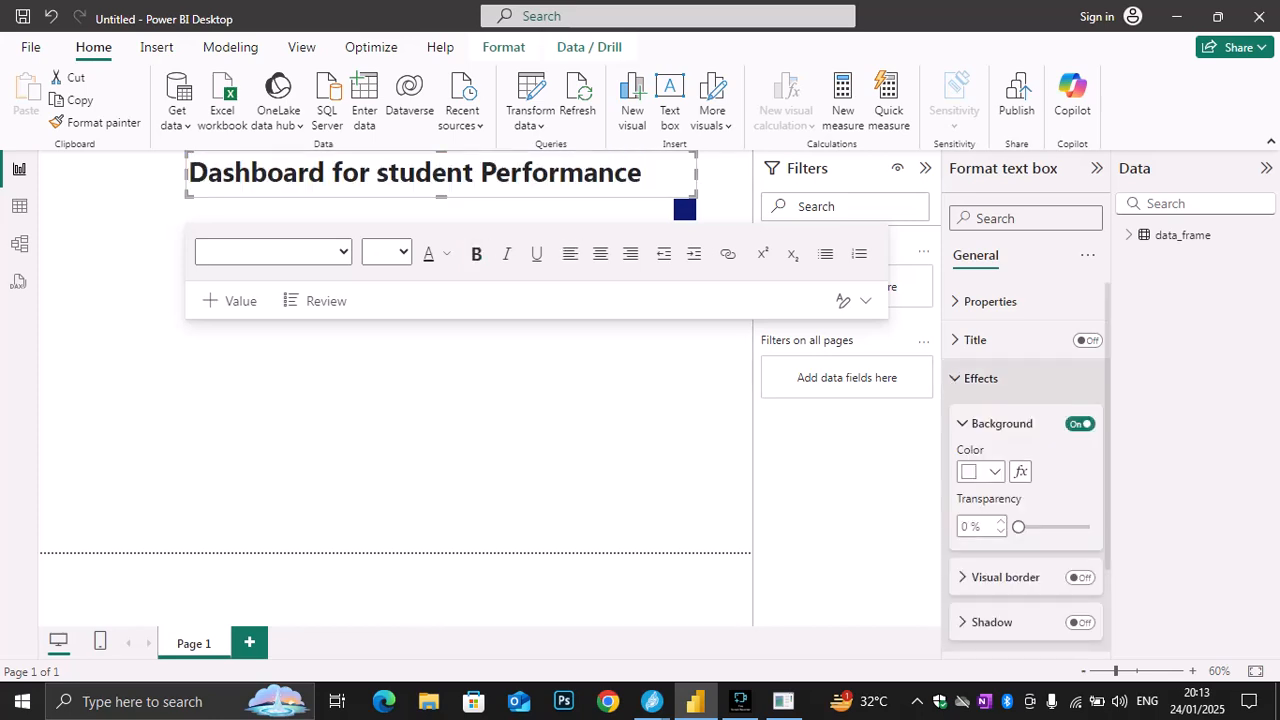
pyautogui.moveTo(642, 173); pyautogui.dragTo(188, 173)
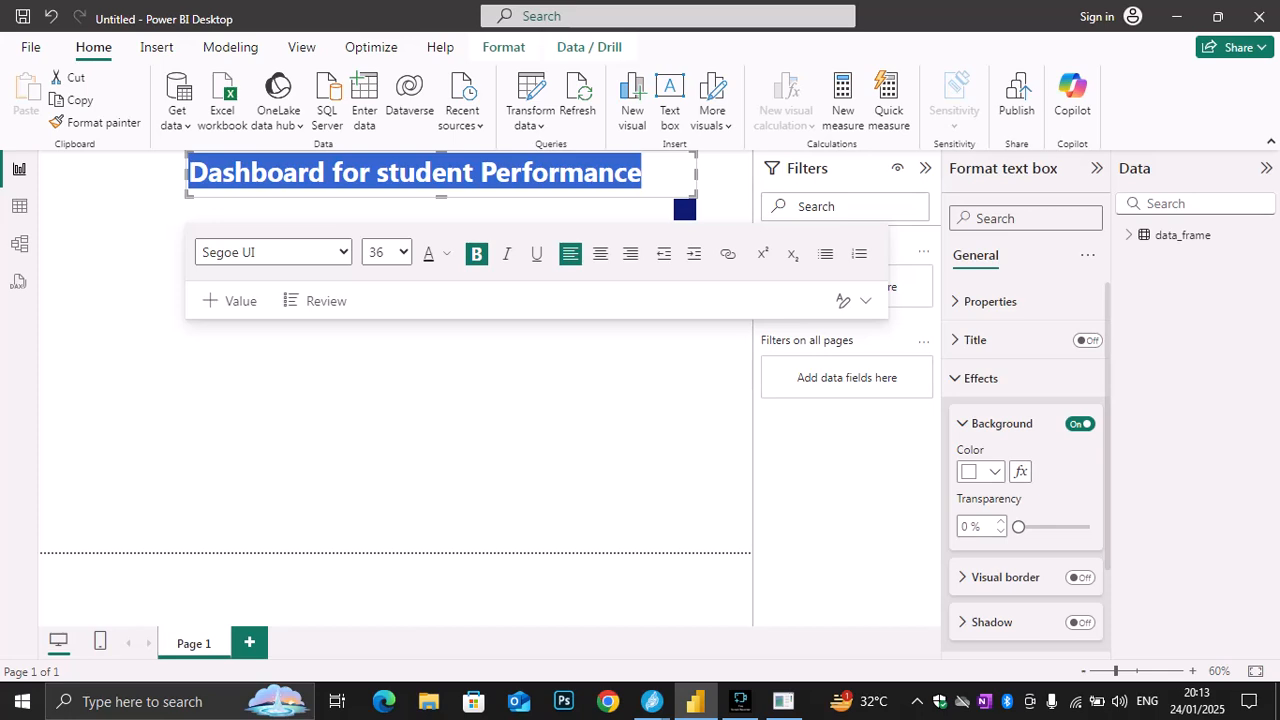
pyautogui.click(981, 378)
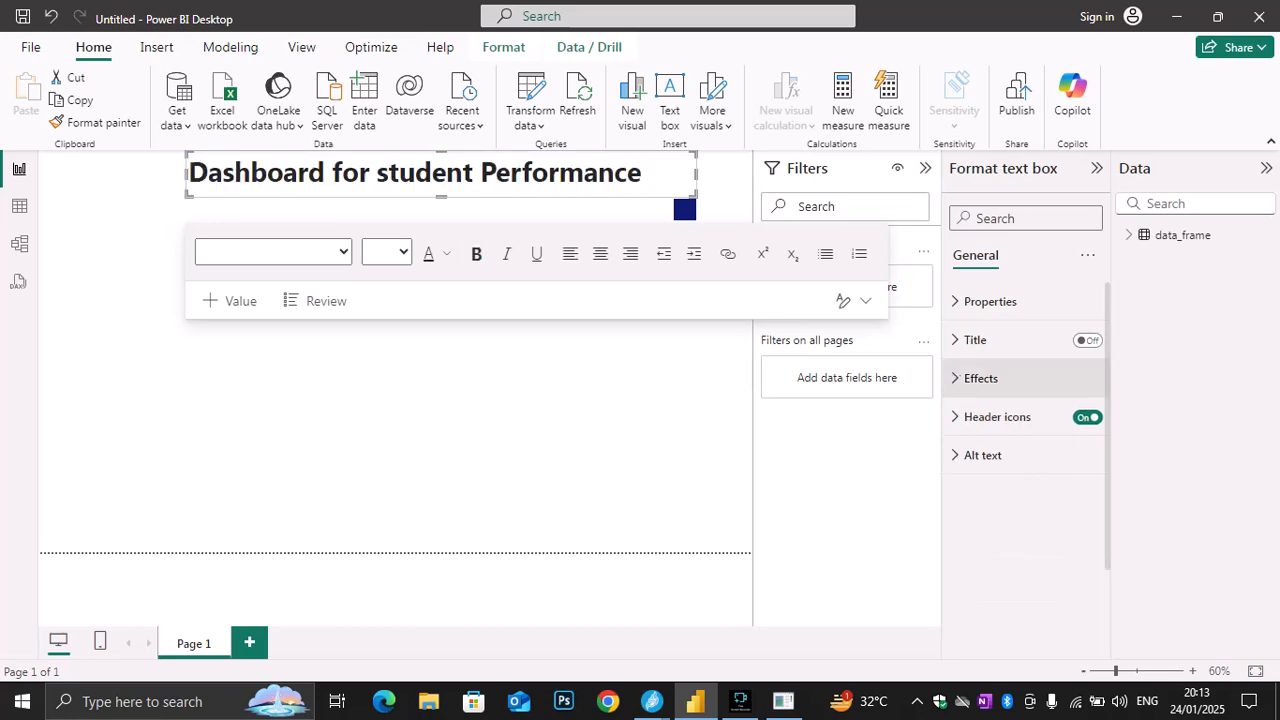
pyautogui.click(981, 378)
pyautogui.click(981, 378)
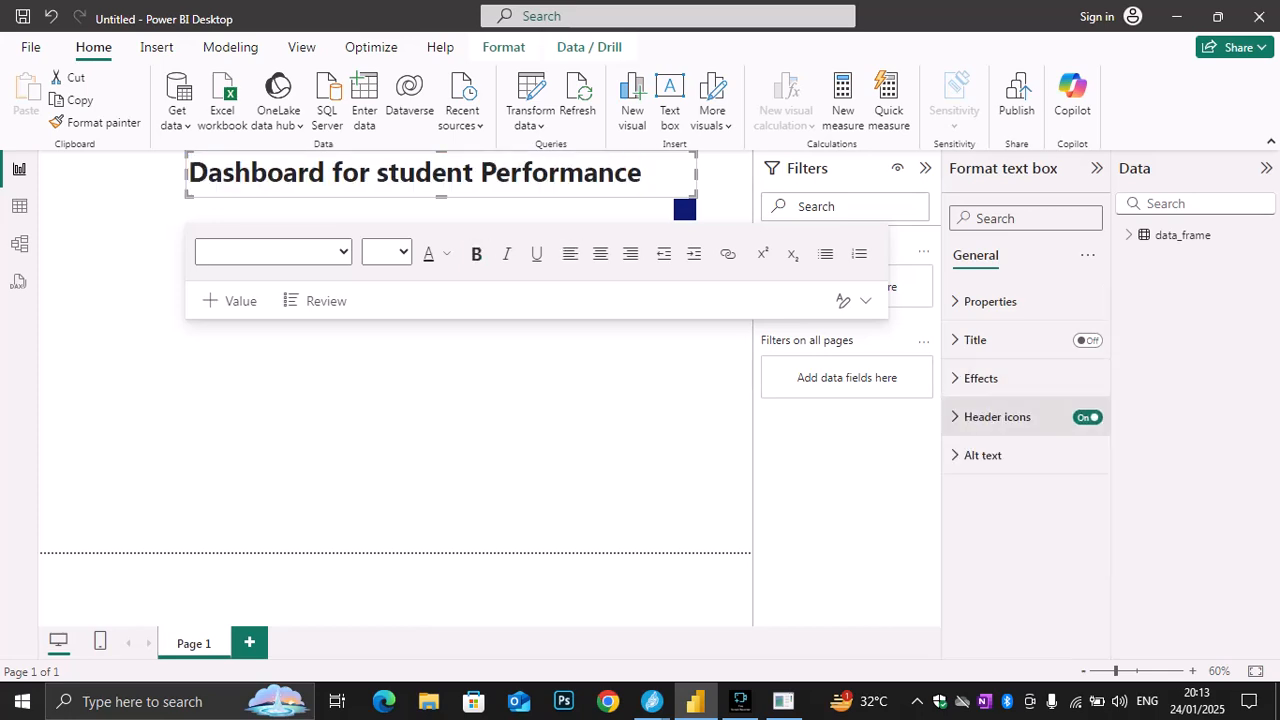
# Change the title text box's header icons background to a lighter dark blue and turn the header icons off
pyautogui.click(997, 417)
pyautogui.moveTo(642, 173); pyautogui.dragTo(188, 173)
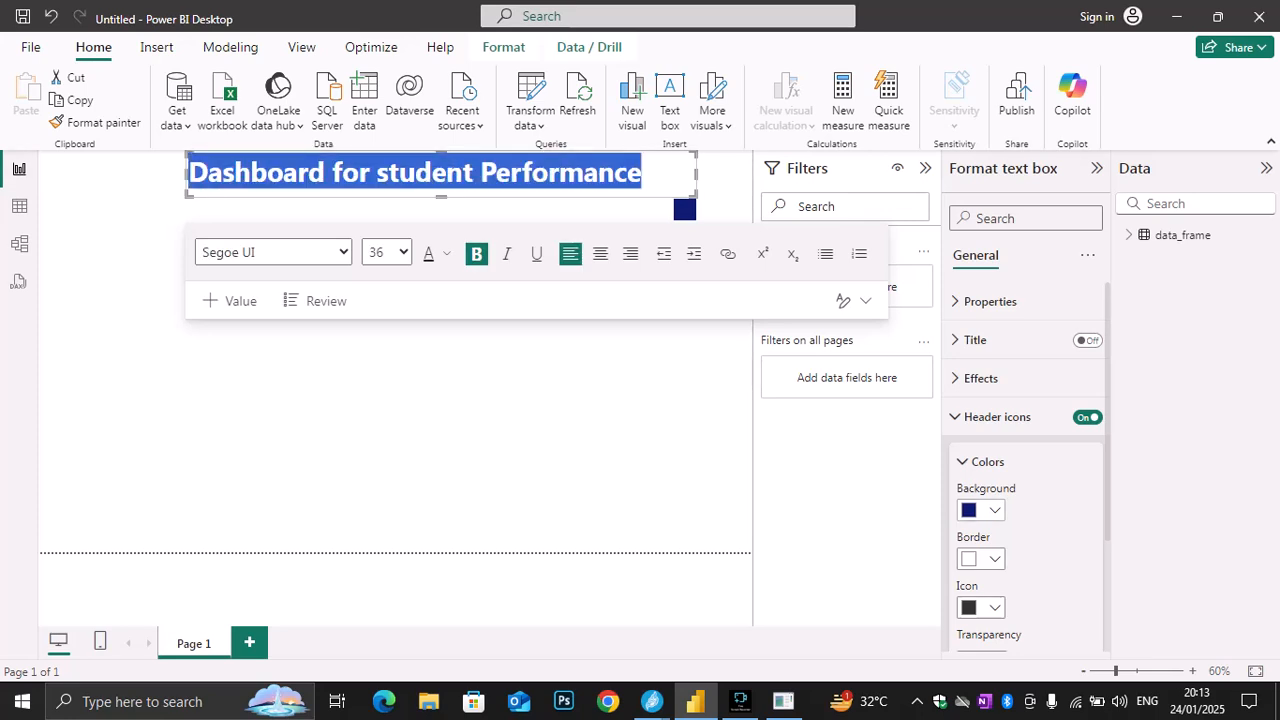
pyautogui.click(981, 510)
pyautogui.click(1031, 330)
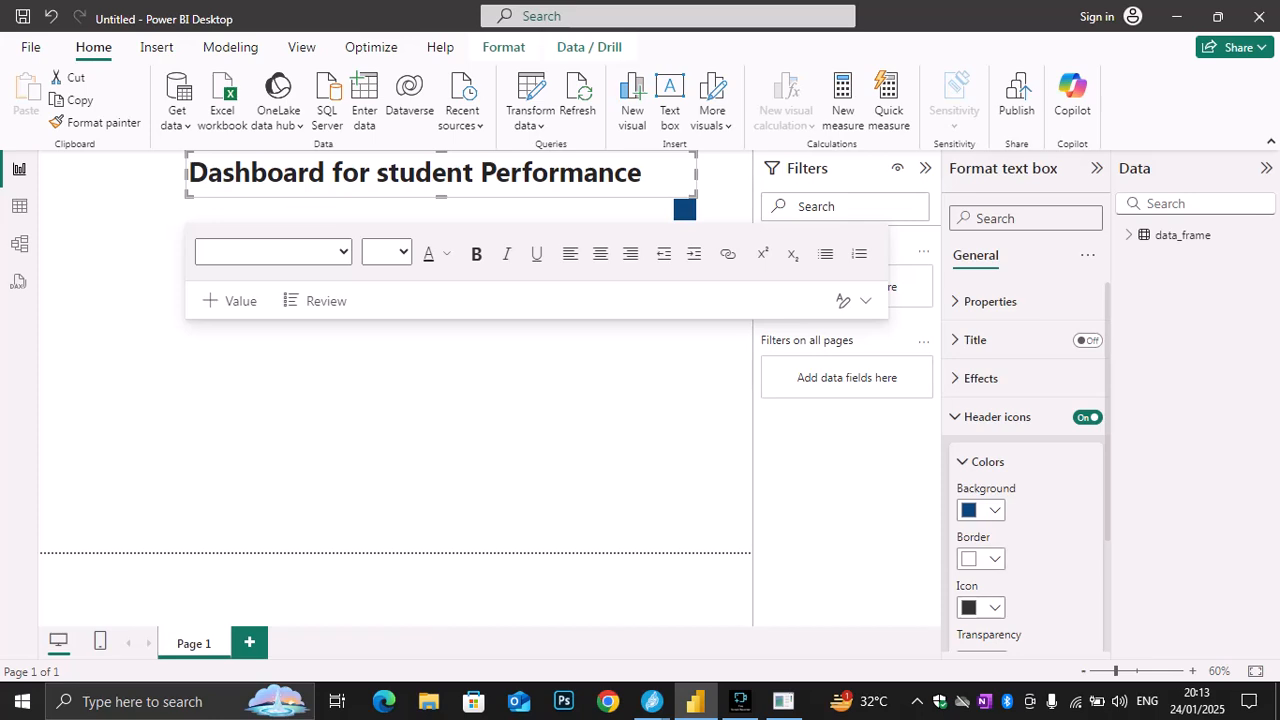
pyautogui.click(1087, 417)
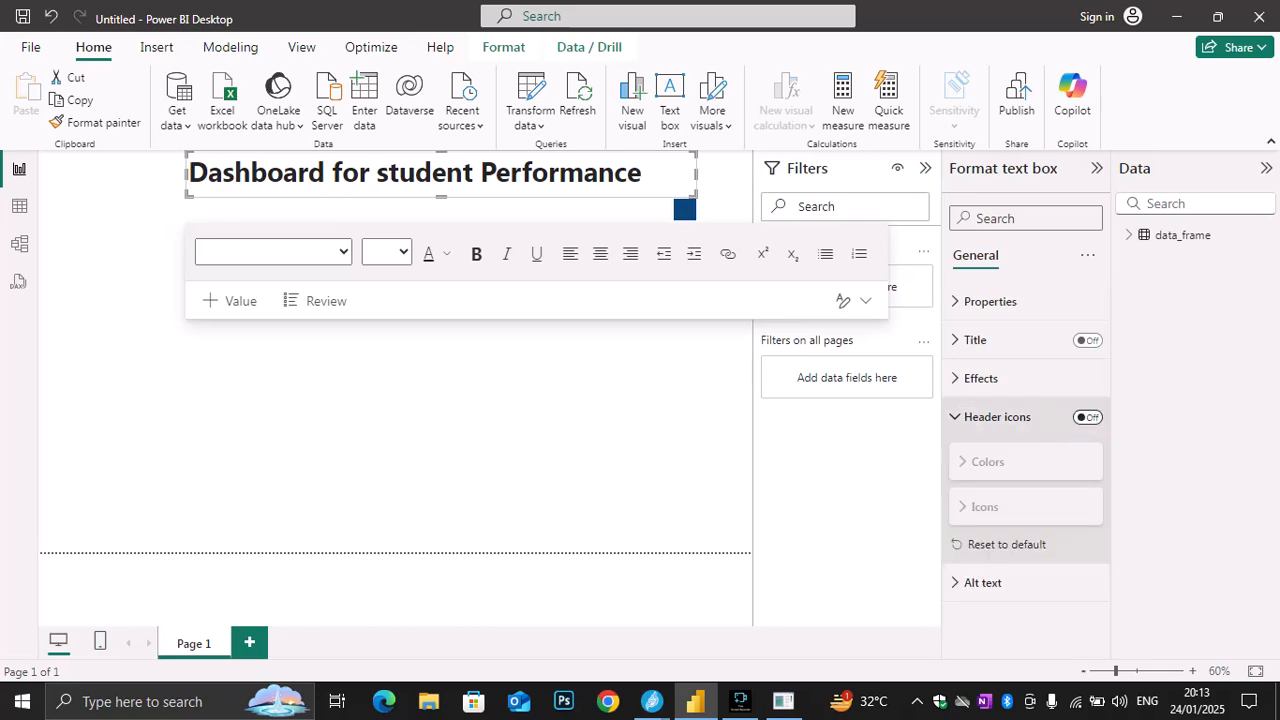
# Try shifting the title text box slightly to the left, and undo the move
pyautogui.click(646, 174)
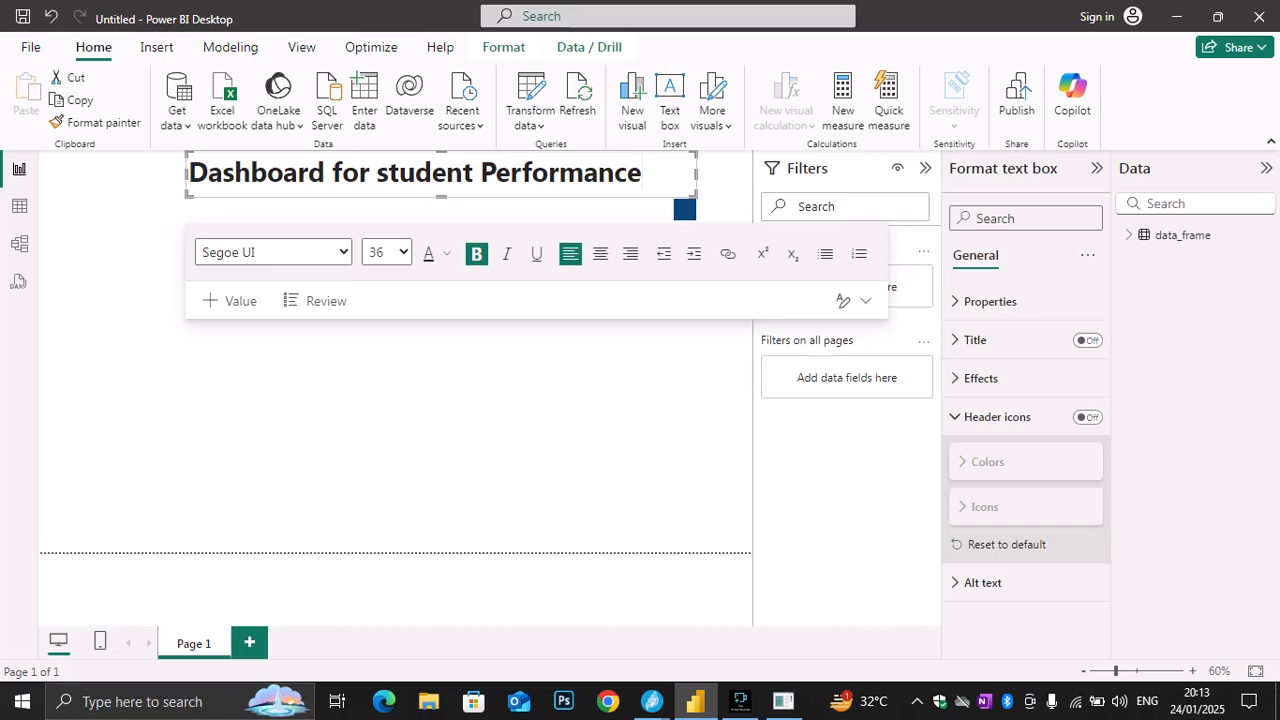
pyautogui.moveTo(646, 197)
pyautogui.mouseDown()
pyautogui.moveTo(701, 227)
pyautogui.moveTo(623, 197)
pyautogui.mouseUp()
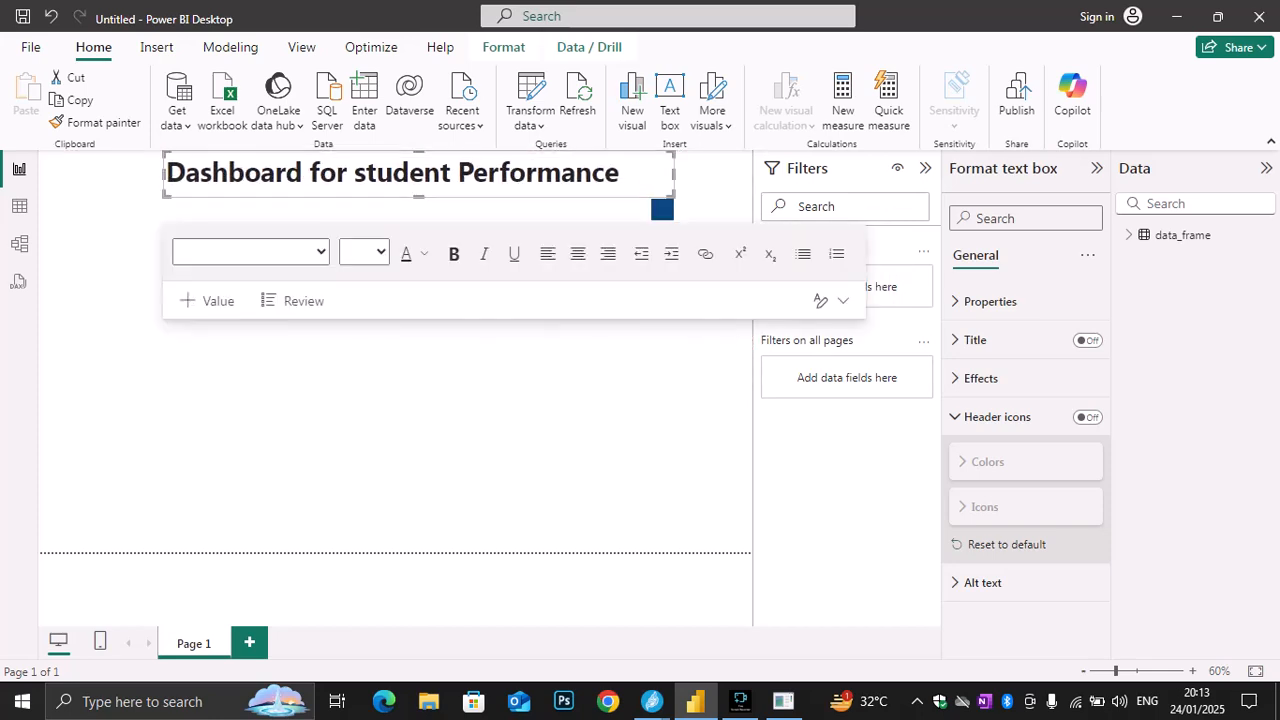
pyautogui.click(981, 378)
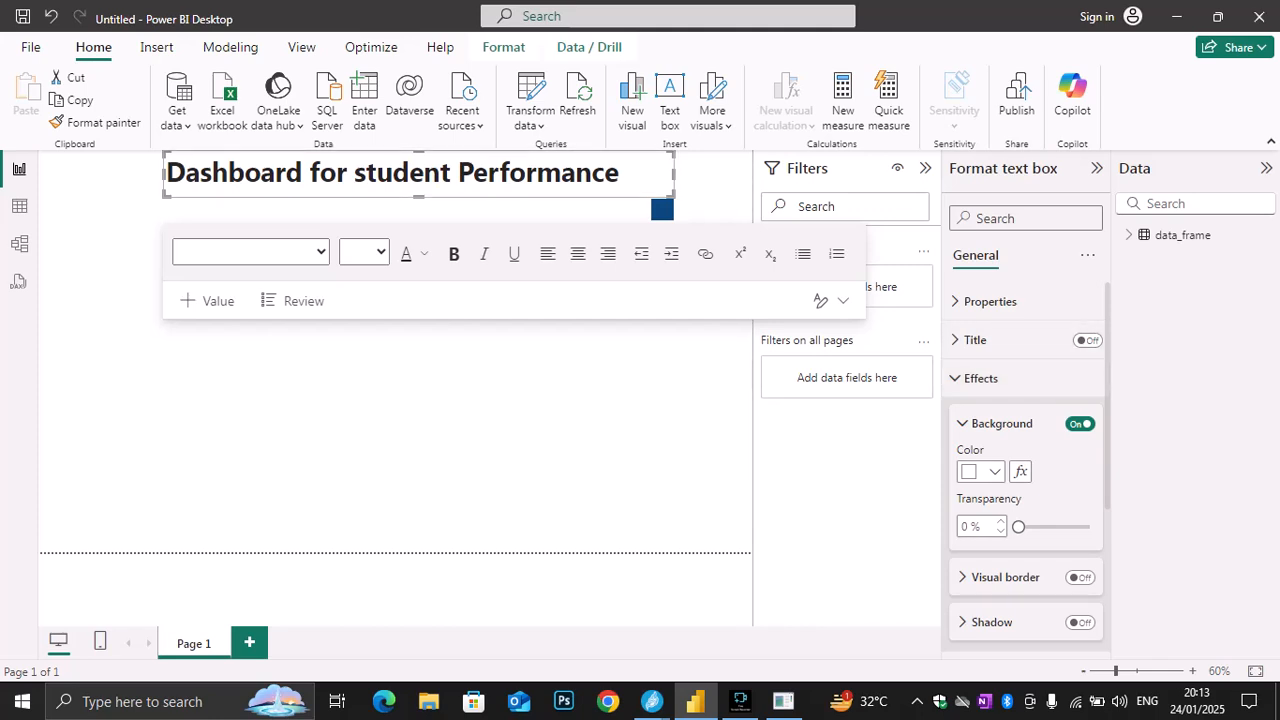
pyautogui.moveTo(619, 172); pyautogui.dragTo(228, 172)
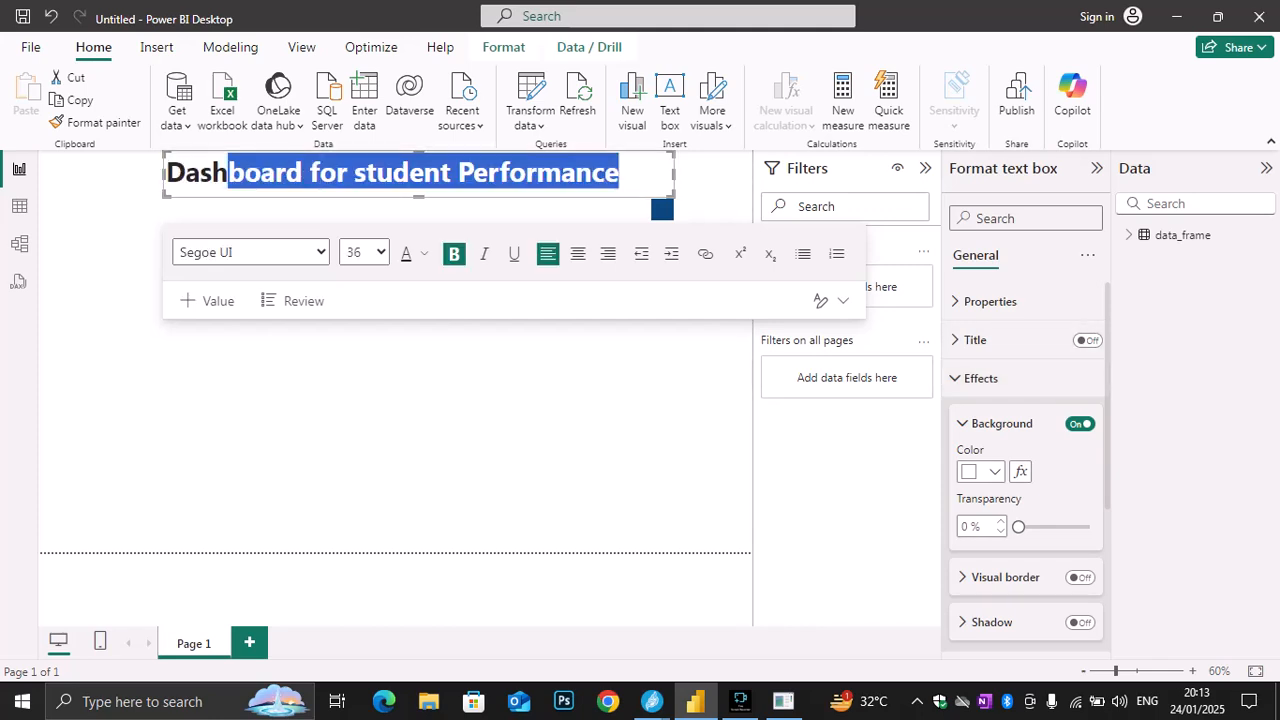
pyautogui.click(651, 701)
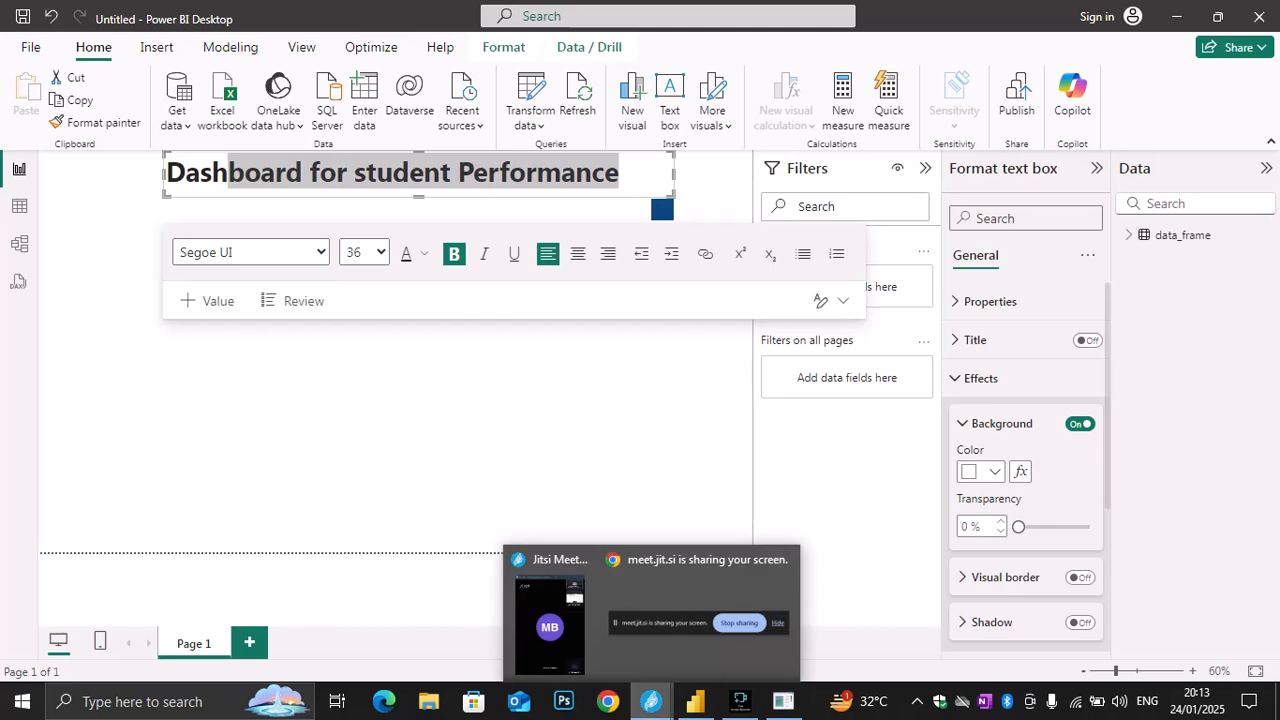
pyautogui.moveTo(619, 172); pyautogui.dragTo(166, 172)
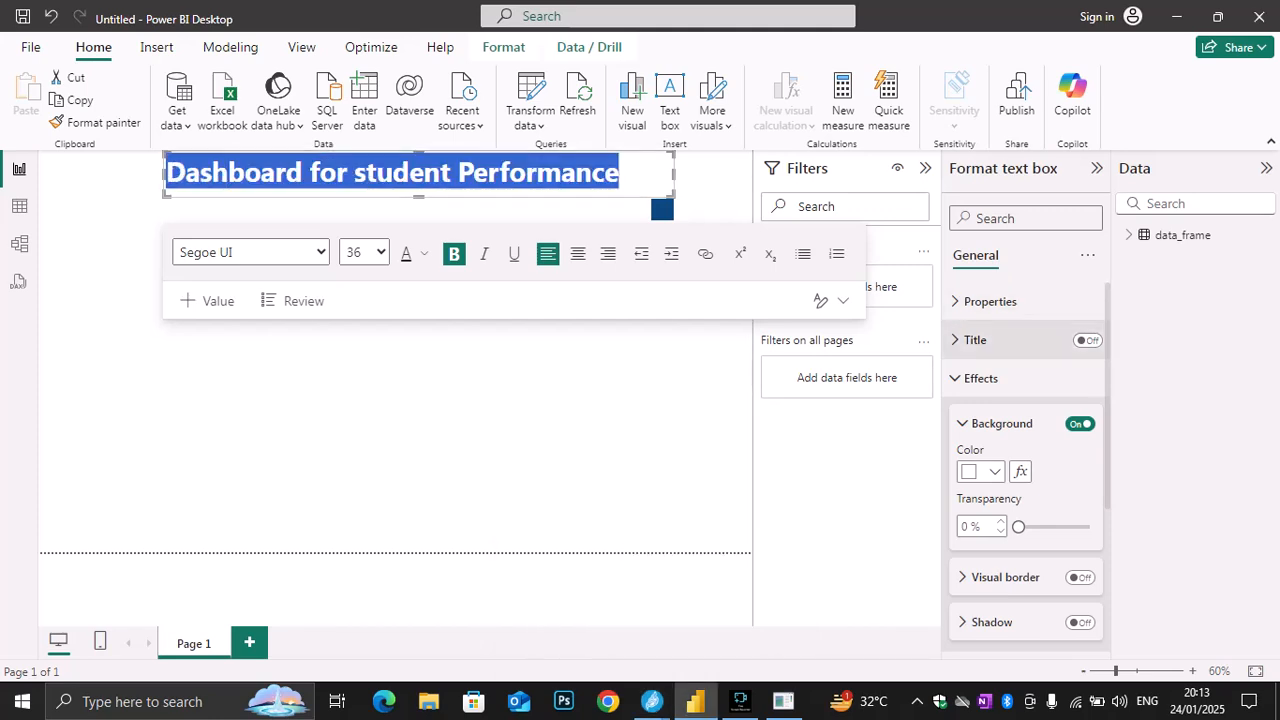
pyautogui.click(1005, 340)
pyautogui.click(1005, 340)
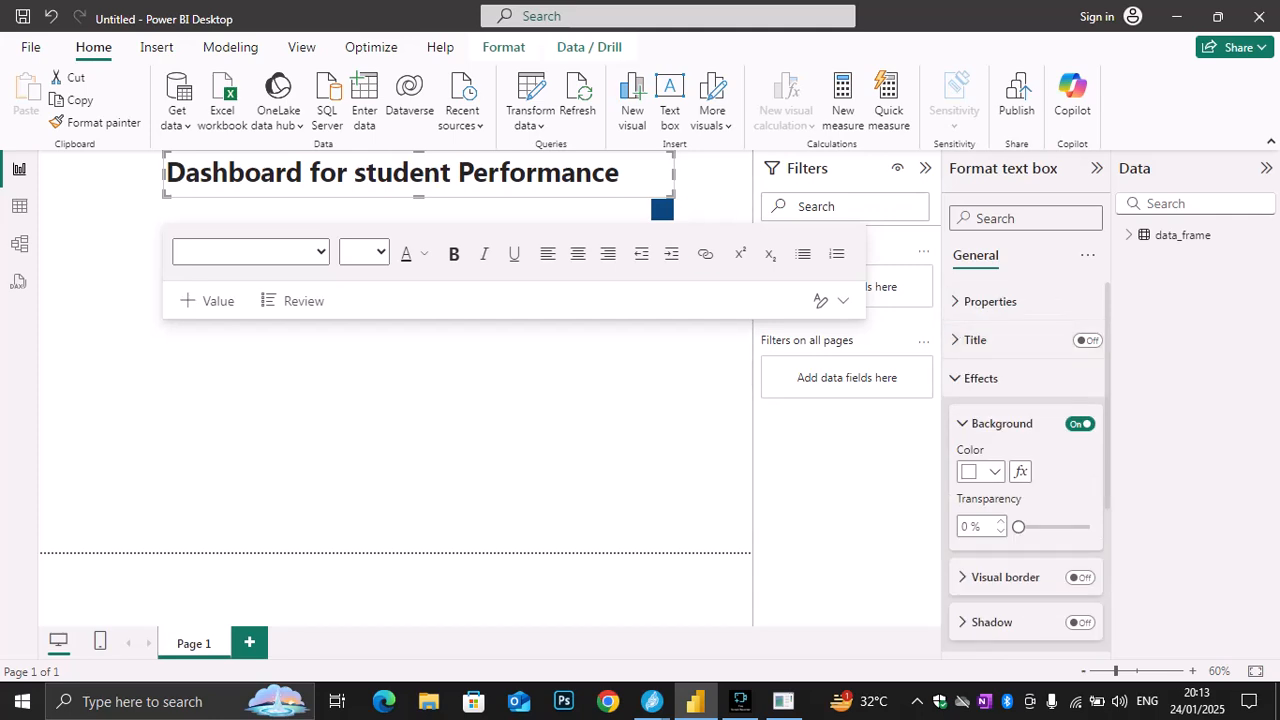
pyautogui.scroll(-1, 1026, 450)
pyautogui.hotkey('ctrl', 'z')
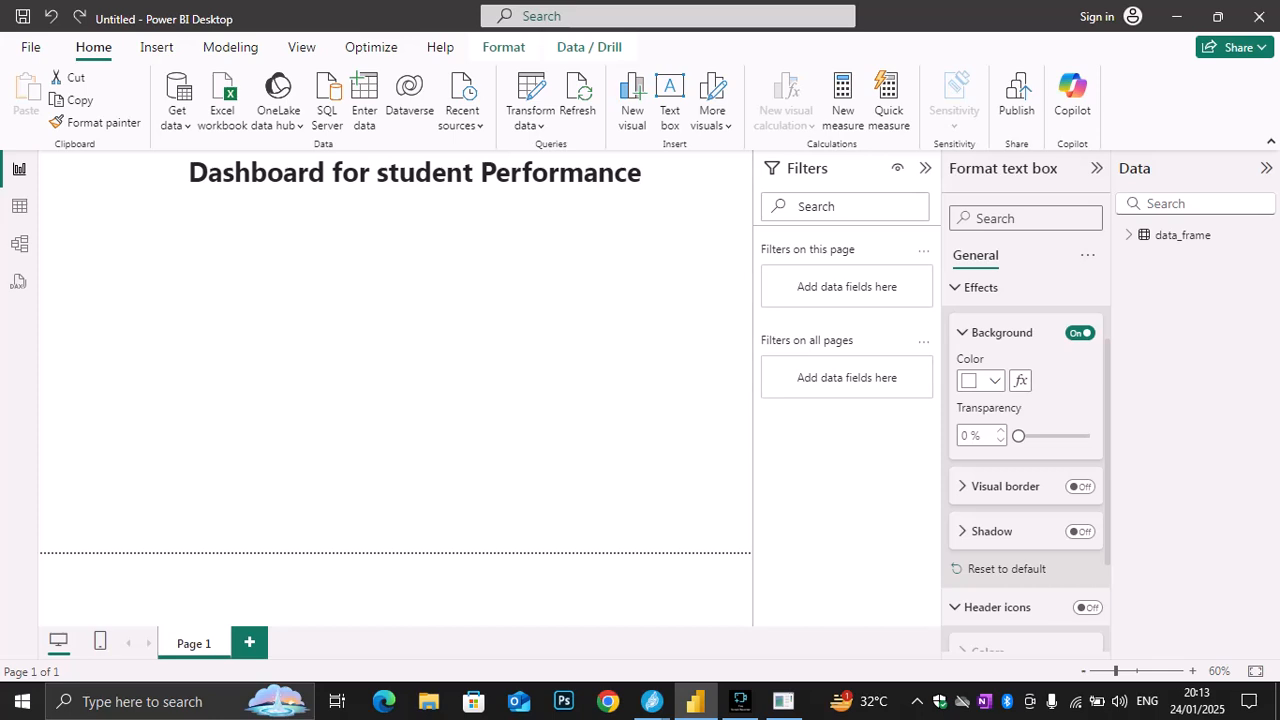
# Reset the title text box's header icons and background effects to their default settings
pyautogui.moveTo(641, 172); pyautogui.dragTo(189, 172)
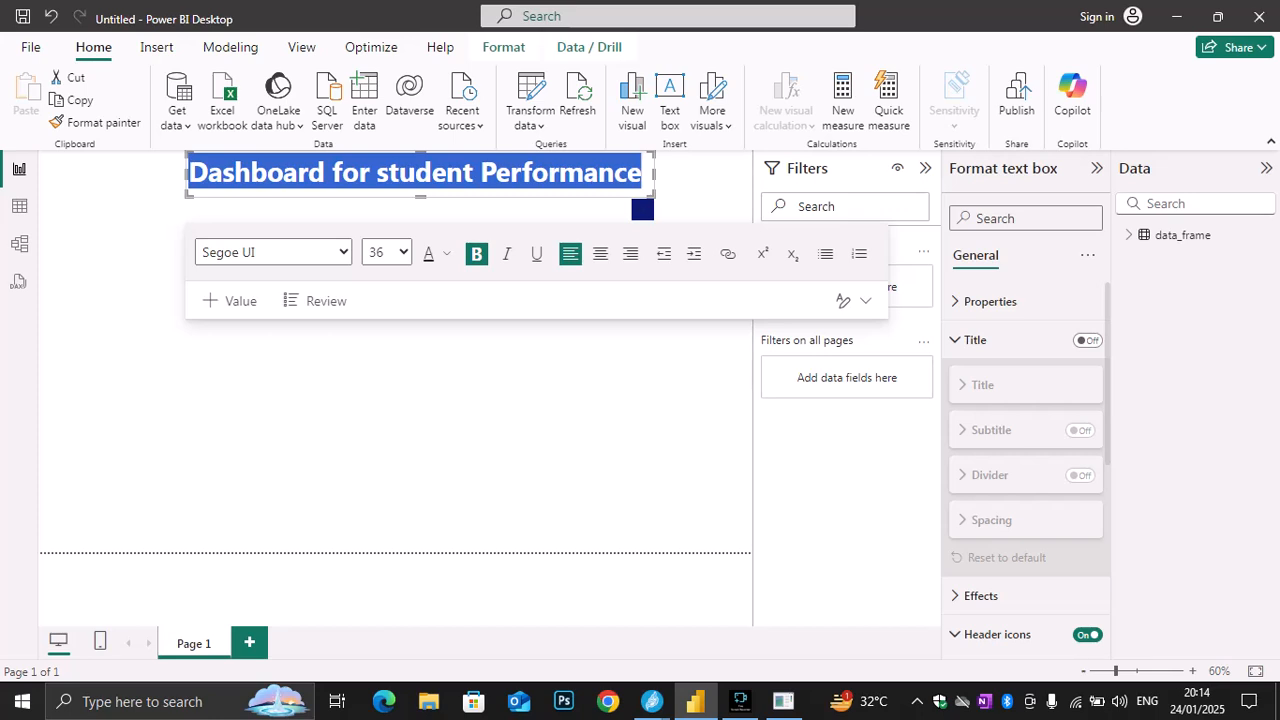
pyautogui.click(981, 596)
pyautogui.scroll(-5, 1026, 470)
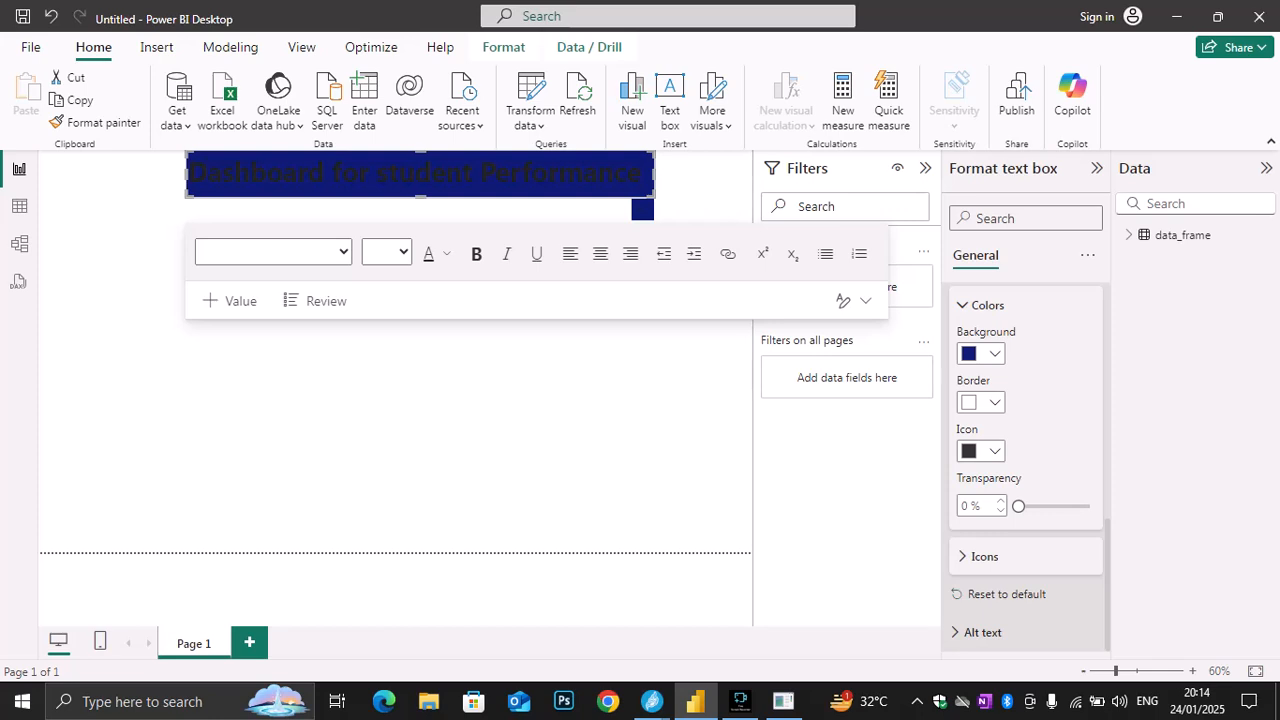
pyautogui.click(1006, 594)
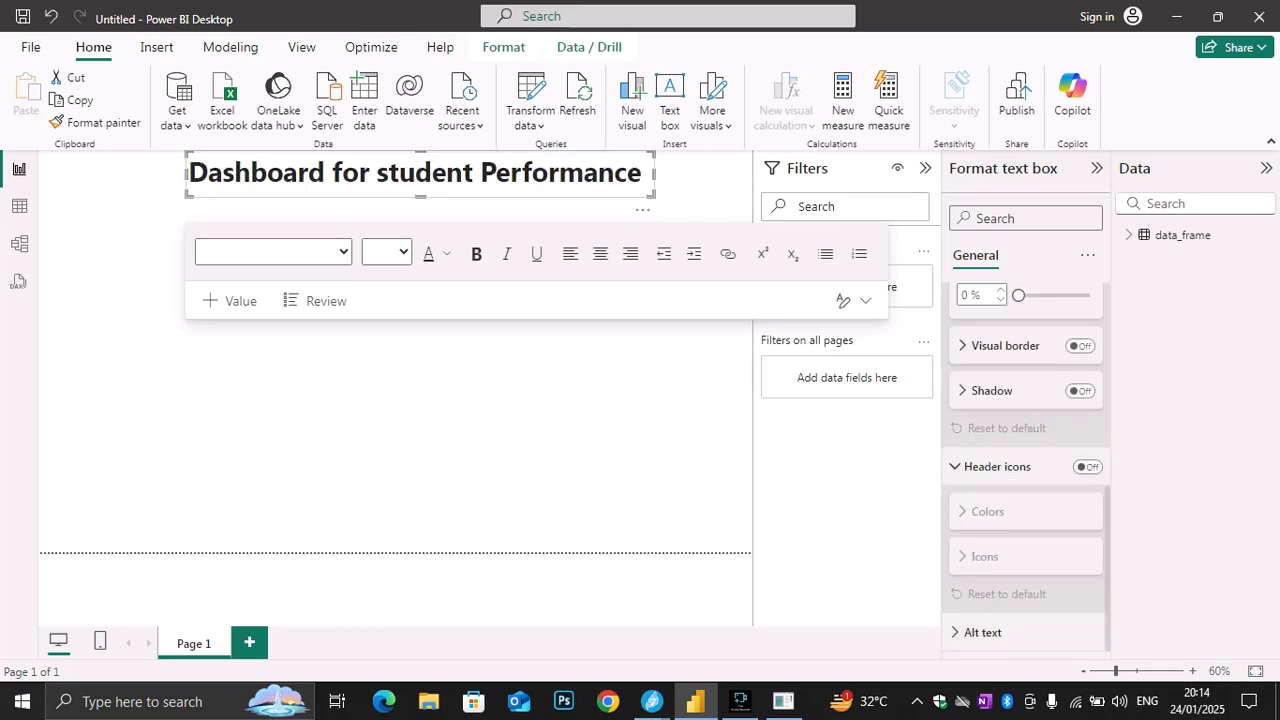
# Examine the title text box's alt text, size, position and advanced options, and the options for resetting or expanding all categories
pyautogui.moveTo(642, 173); pyautogui.dragTo(188, 173)
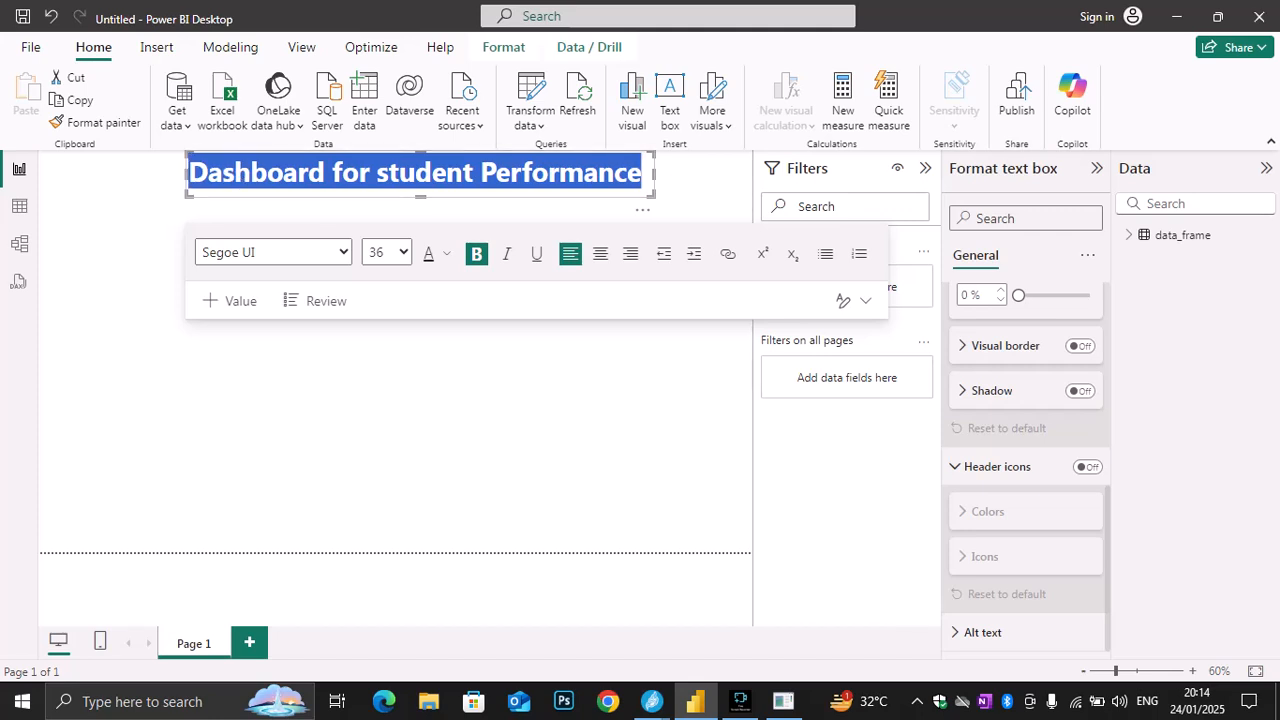
pyautogui.click(972, 632)
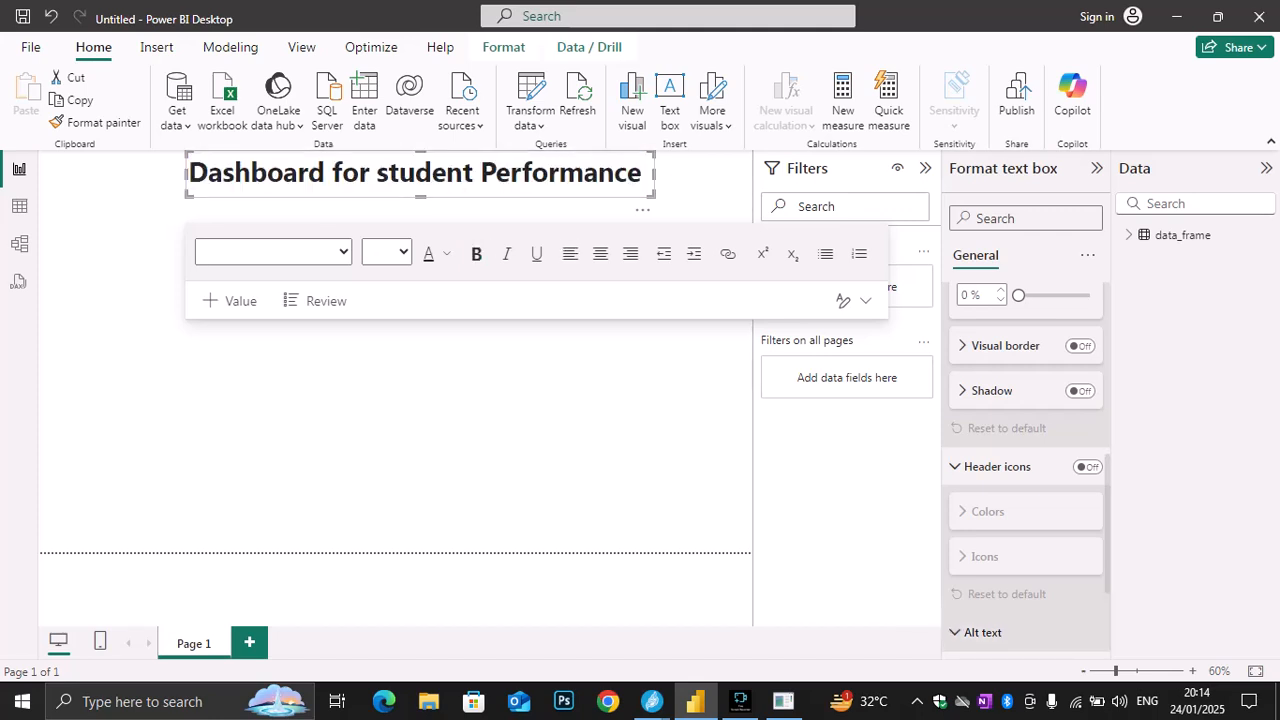
pyautogui.scroll(-2, 1026, 480)
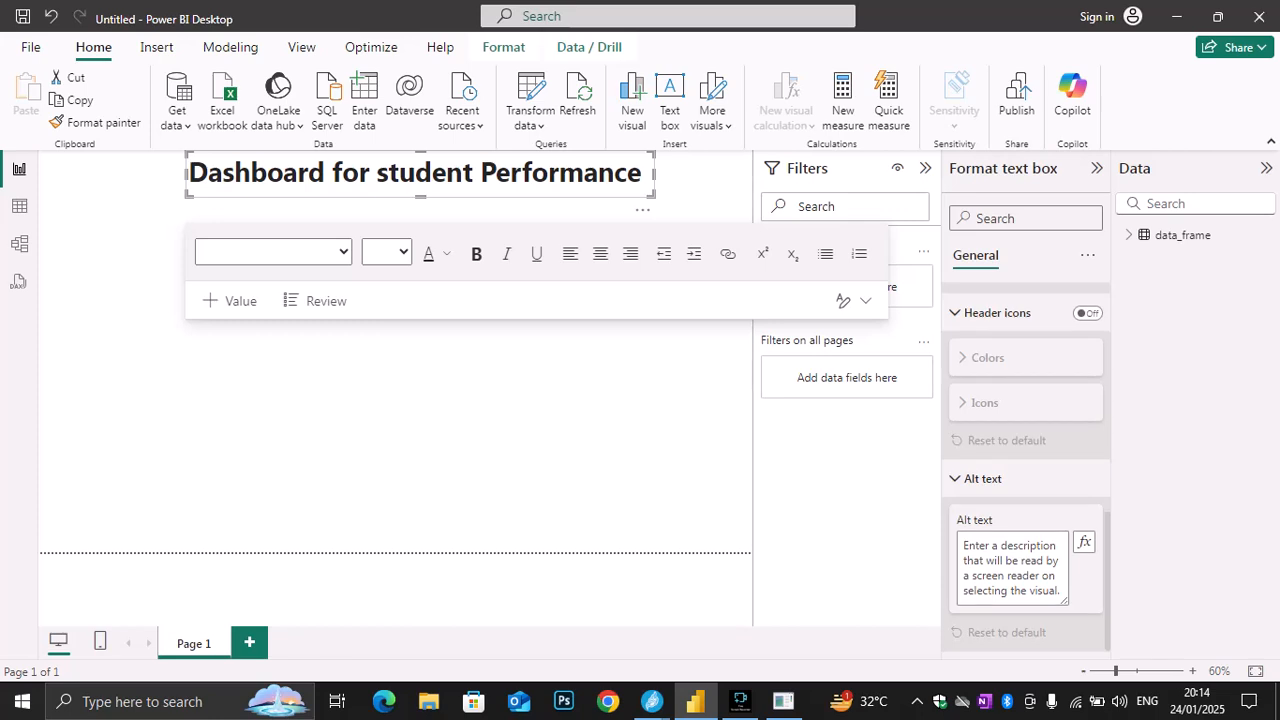
pyautogui.scroll(3, 1026, 400)
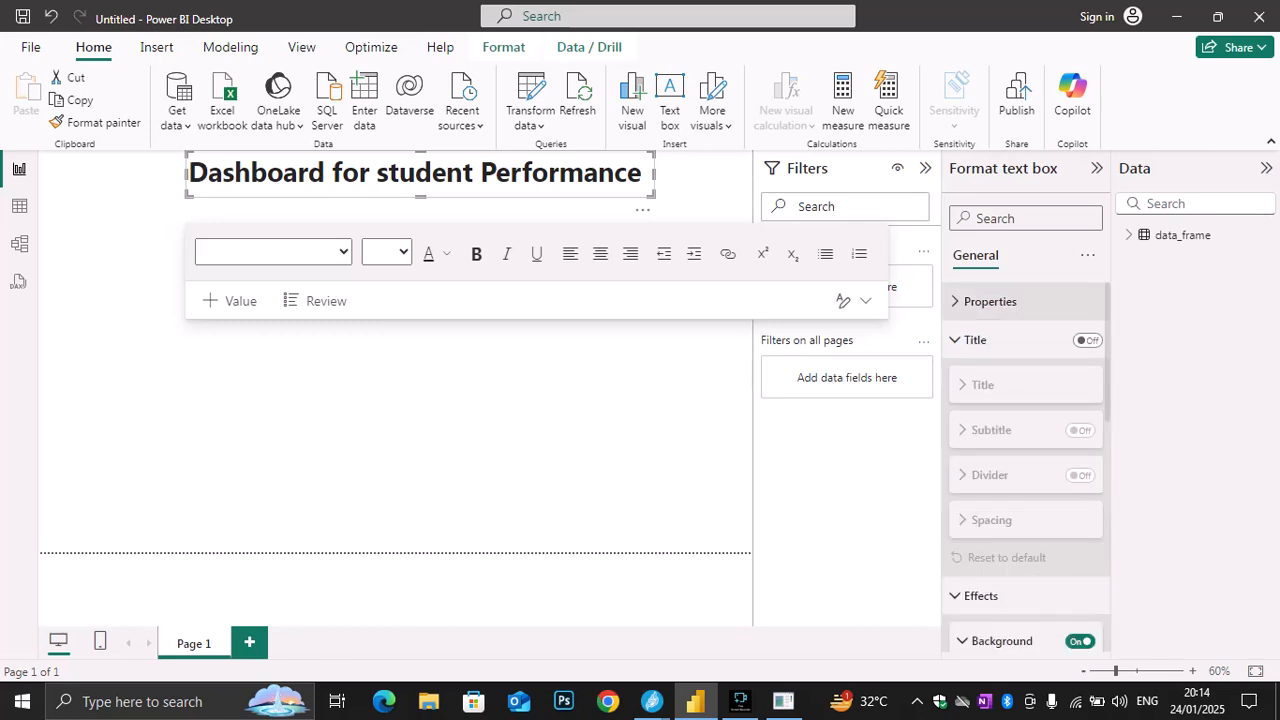
pyautogui.click(990, 301)
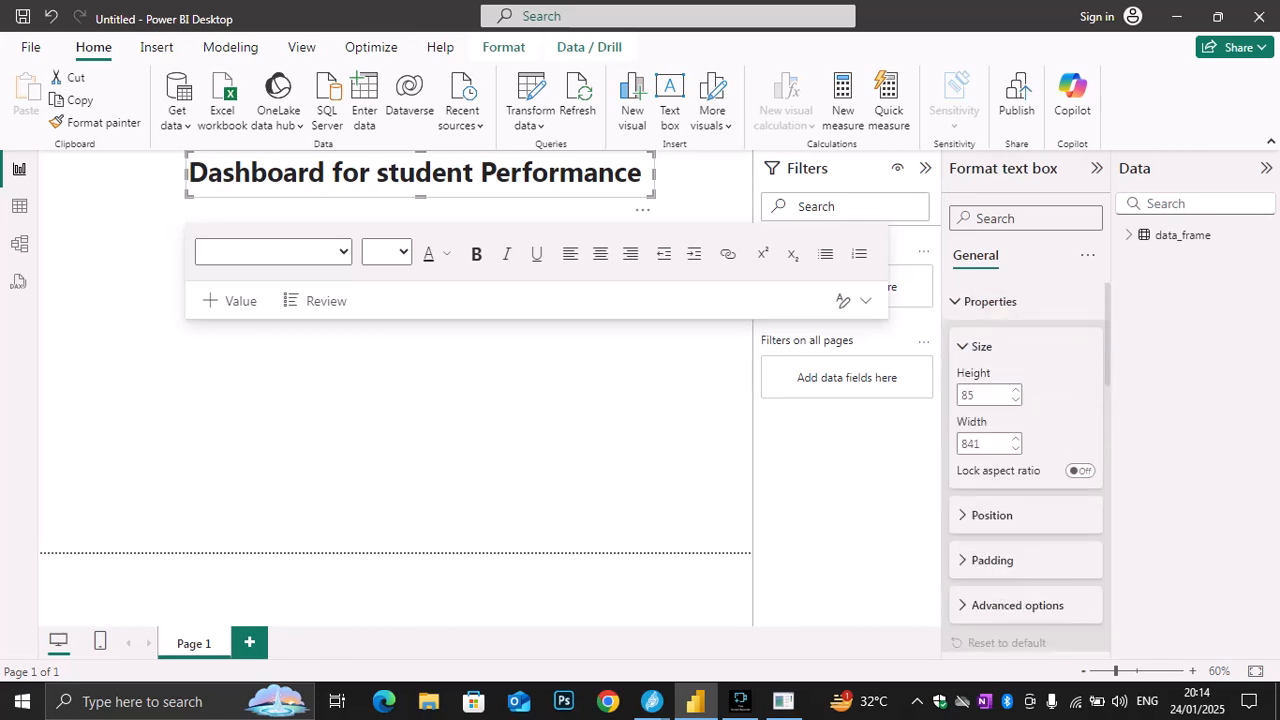
pyautogui.scroll(-2, 1000, 350)
pyautogui.click(992, 346)
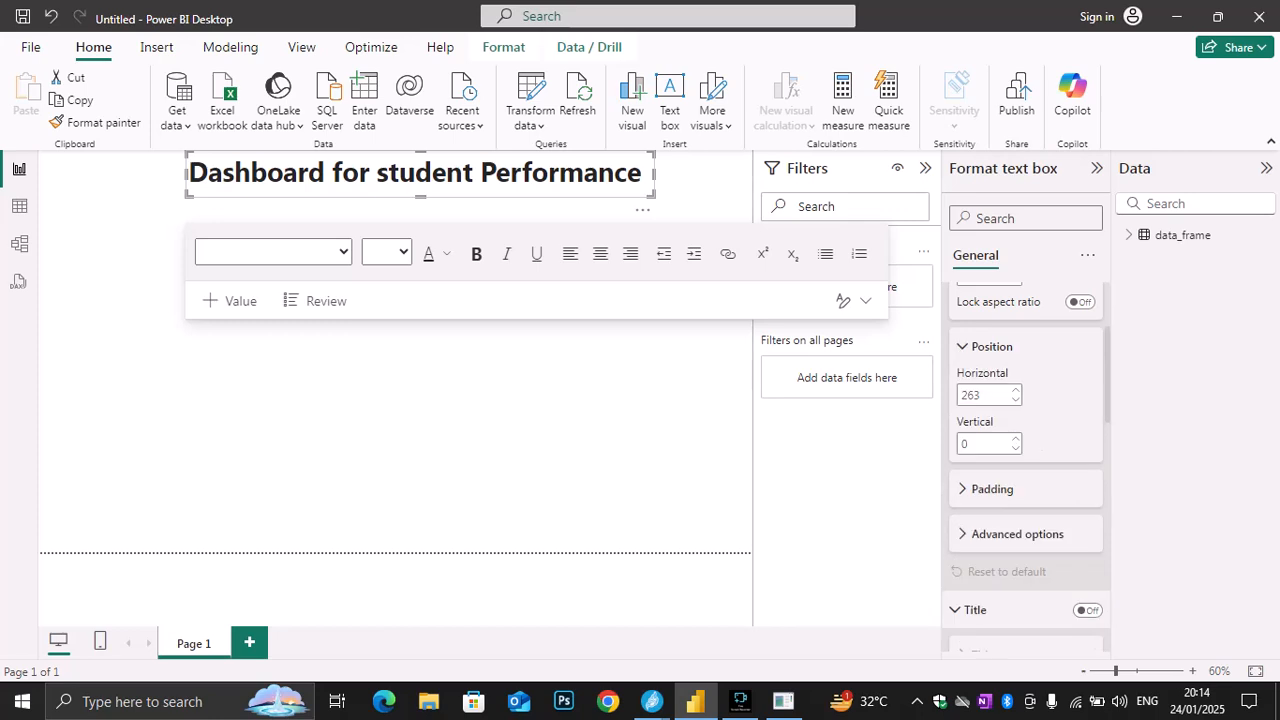
pyautogui.scroll(-2, 1026, 470)
pyautogui.click(1017, 409)
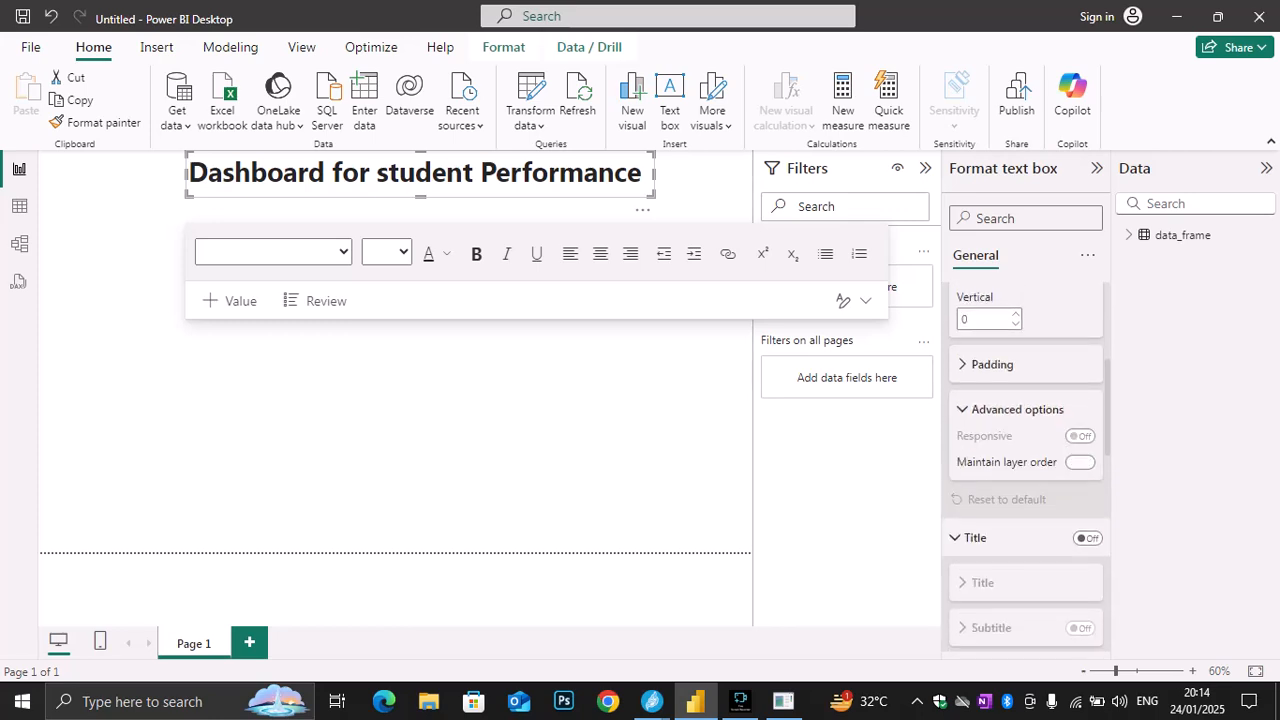
pyautogui.scroll(-1, 1026, 450)
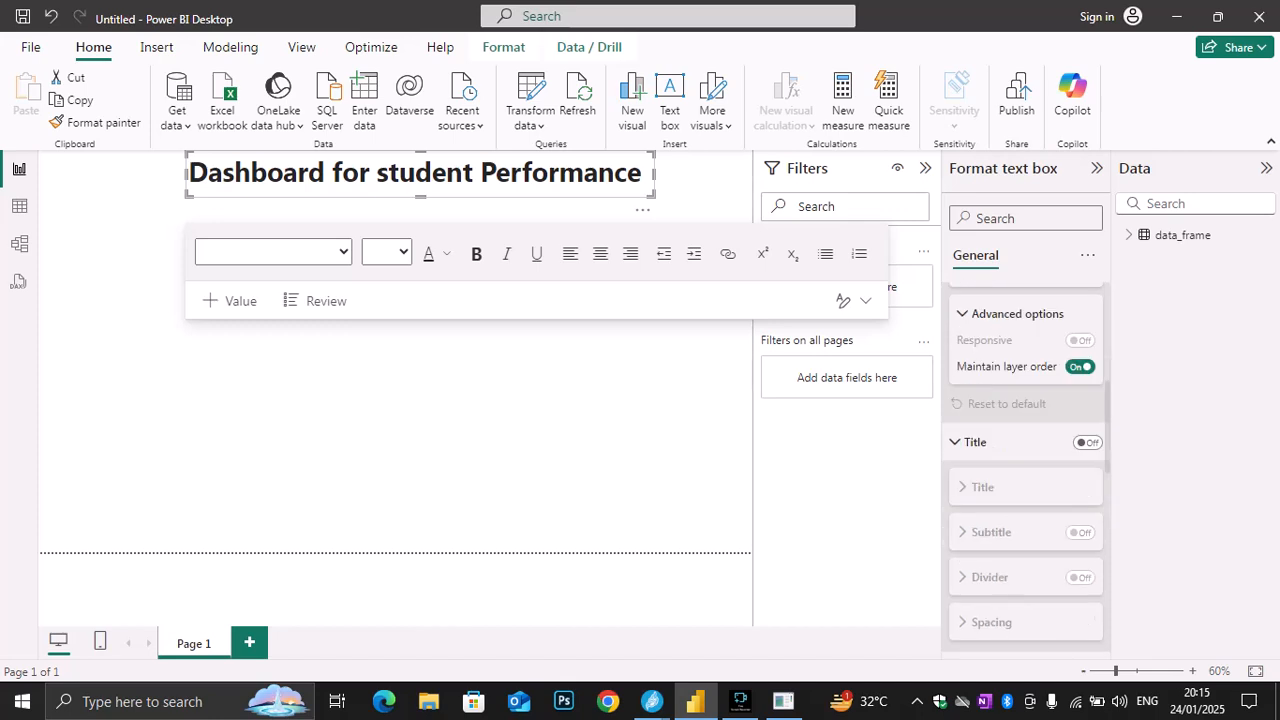
pyautogui.scroll(4, 1026, 450)
pyautogui.click(1088, 256)
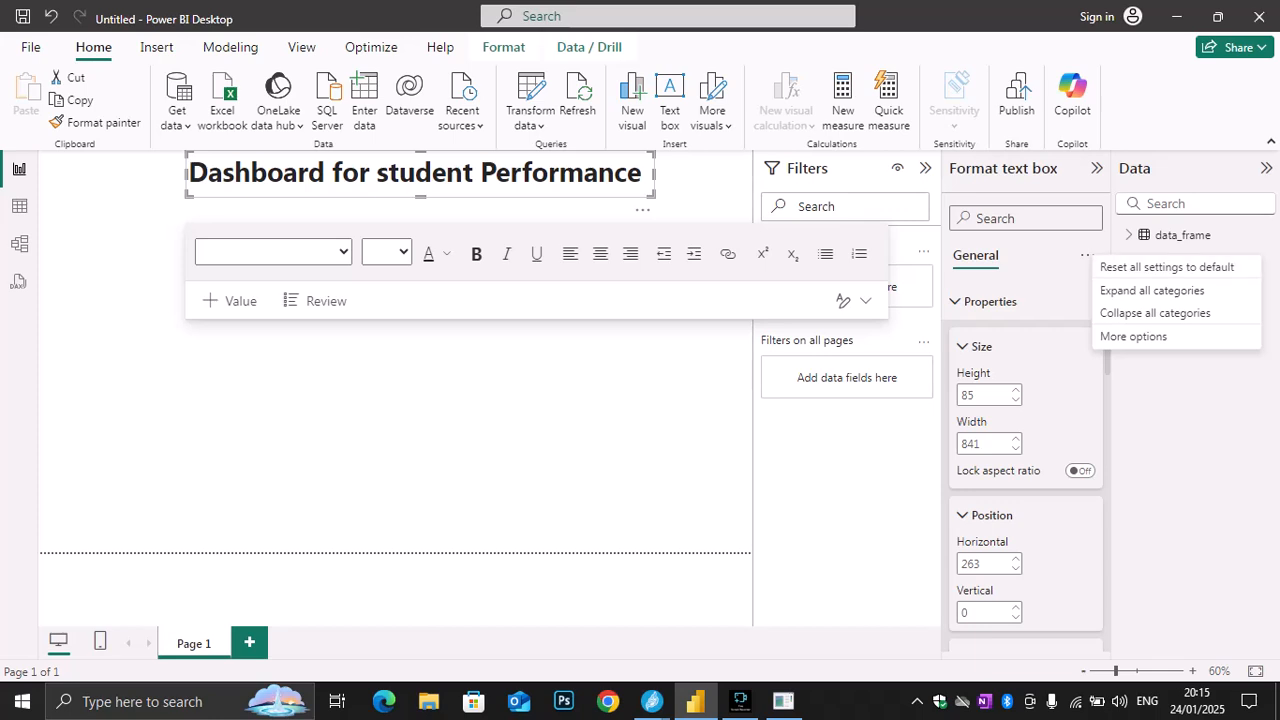
pyautogui.press('Escape')
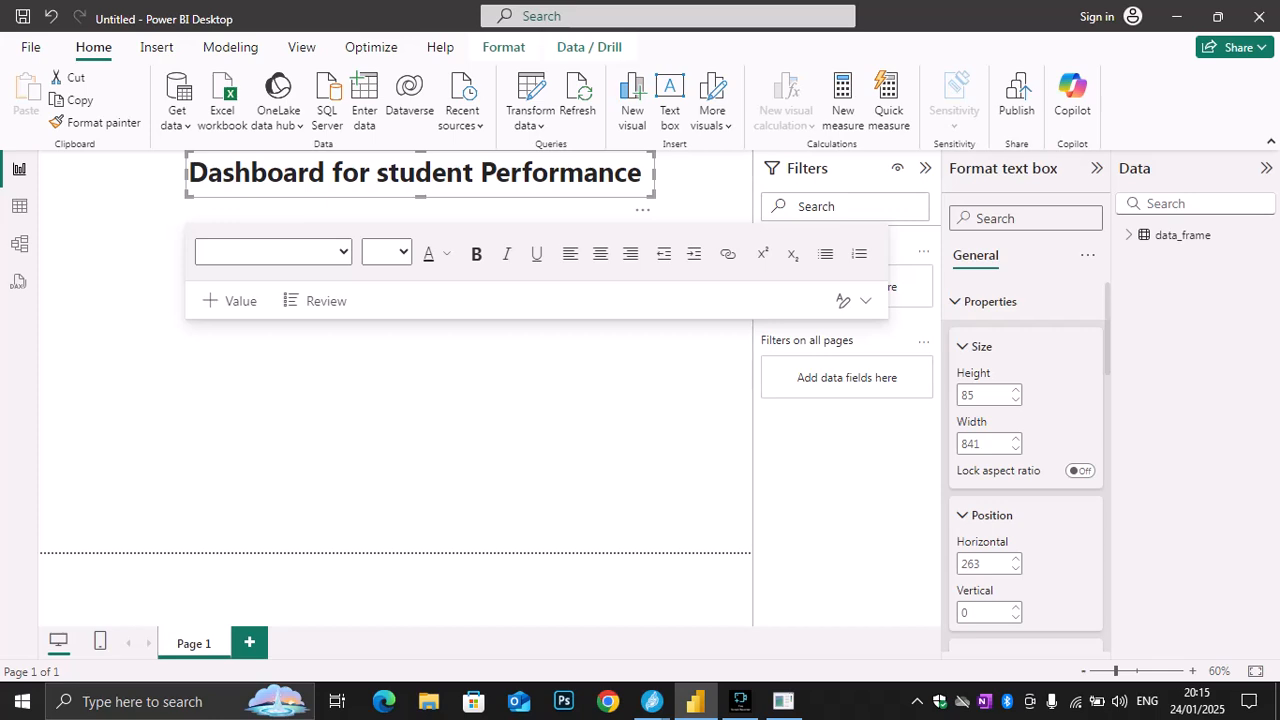
# Set the font color of the "Dashboard for student Performance" title text to white
pyautogui.moveTo(643, 173); pyautogui.dragTo(189, 173)
pyautogui.click(446, 253)
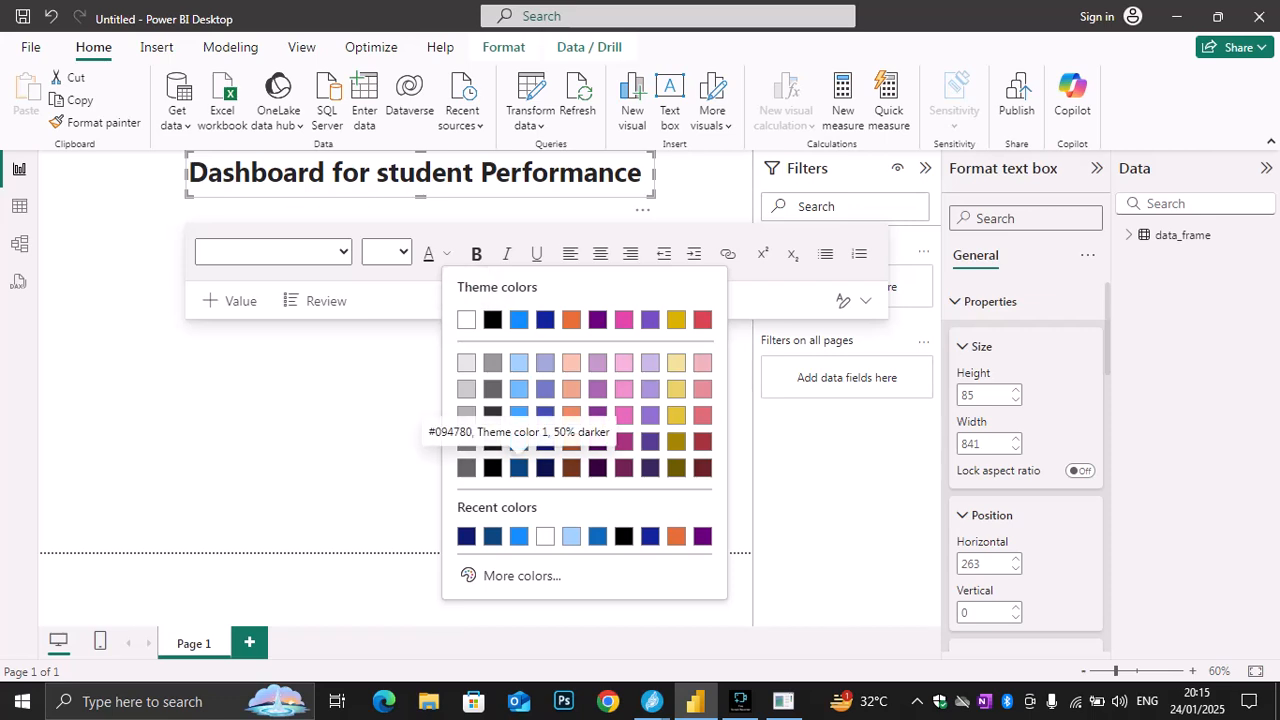
pyautogui.click(466, 319)
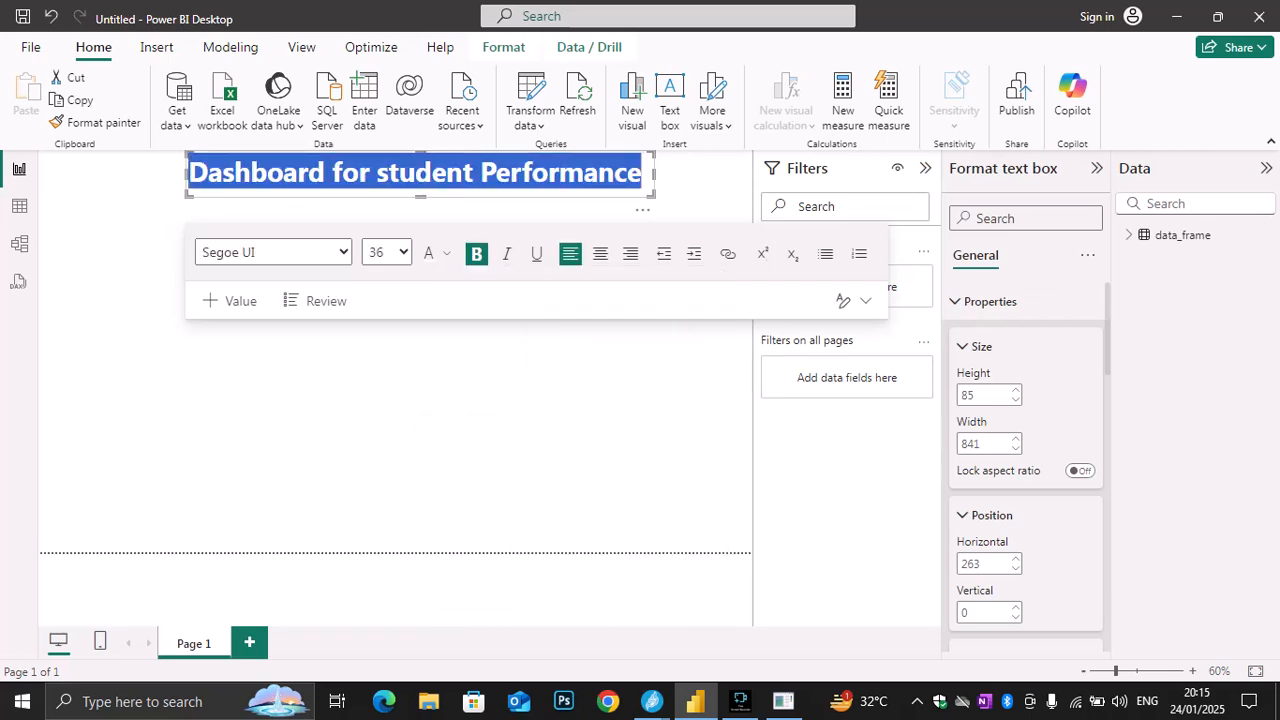
pyautogui.press('Escape')
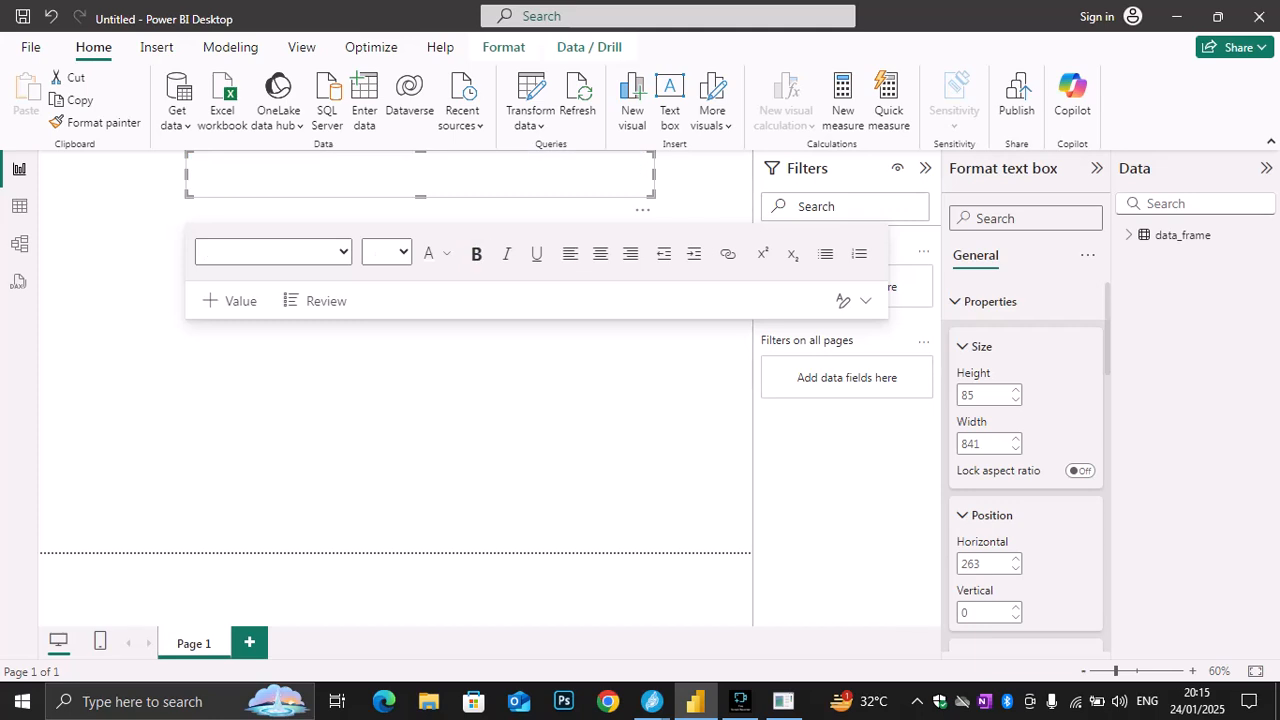
# Set the background color of the title text box to dark blue and deselect it
pyautogui.scroll(-3, 1026, 468)
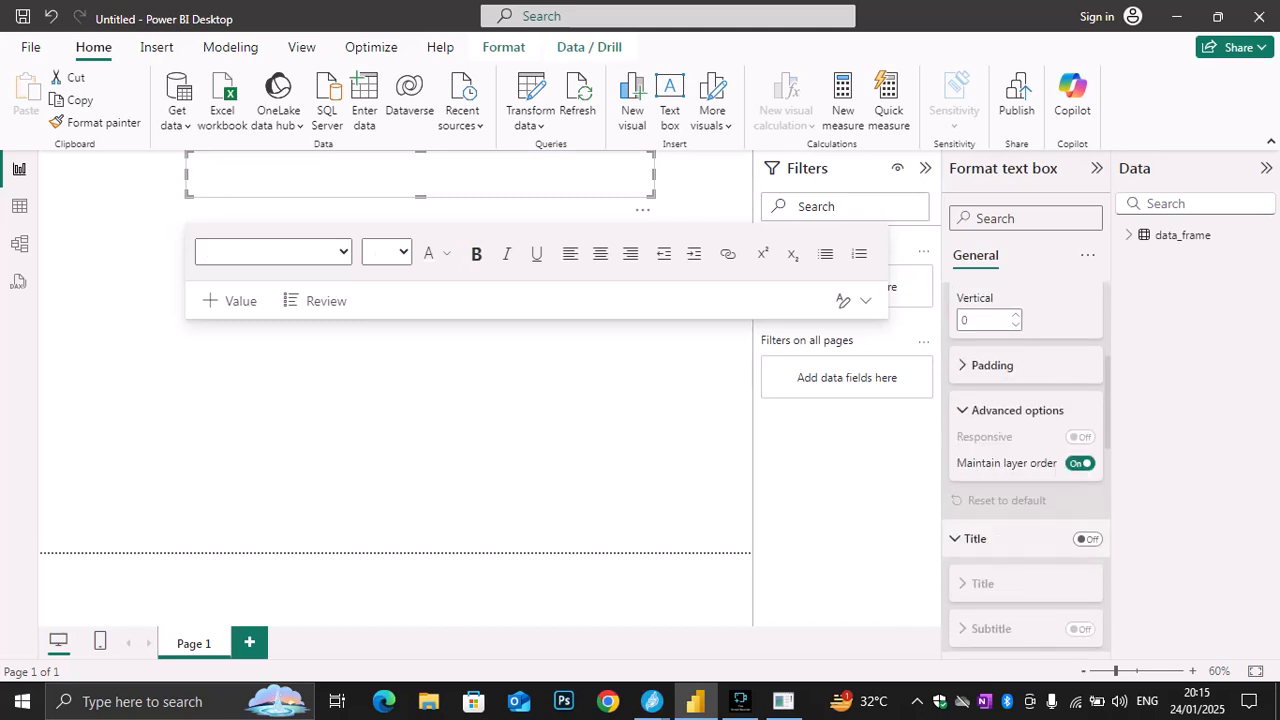
pyautogui.scroll(1, 1026, 468)
pyautogui.scroll(-2, 1026, 468)
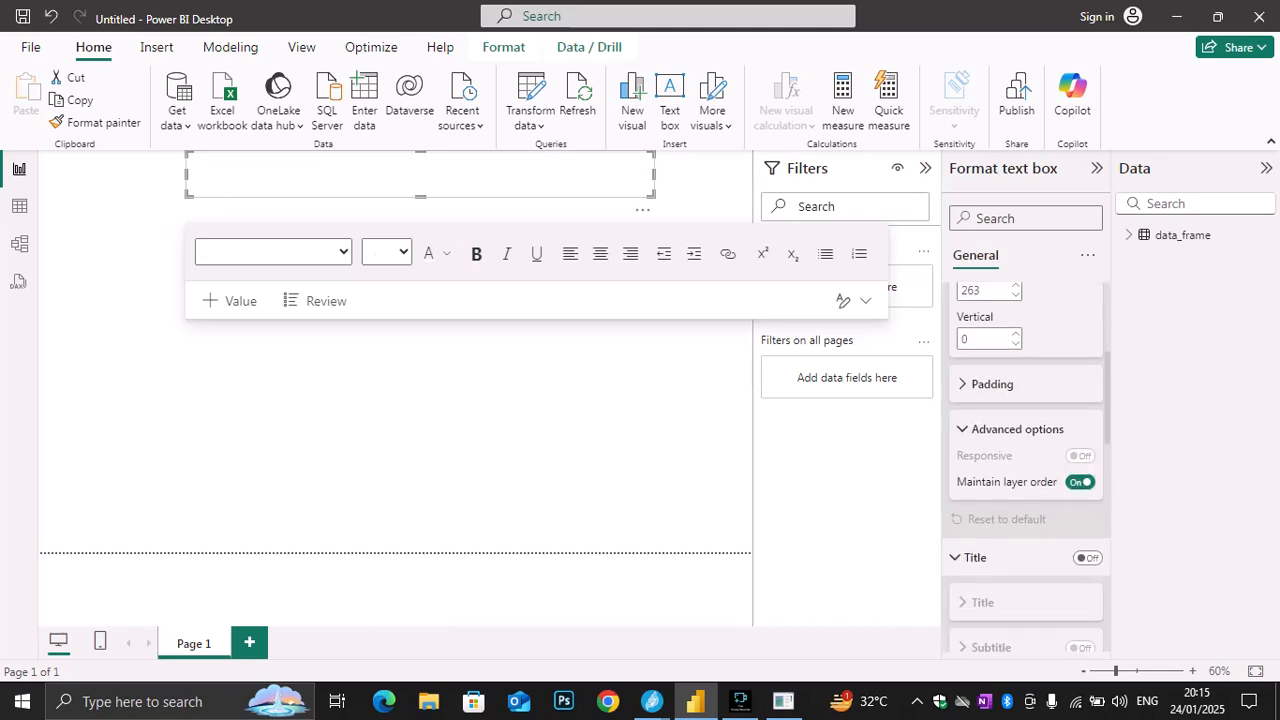
pyautogui.scroll(1, 1026, 468)
pyautogui.scroll(-1, 1026, 468)
pyautogui.scroll(3, 1026, 468)
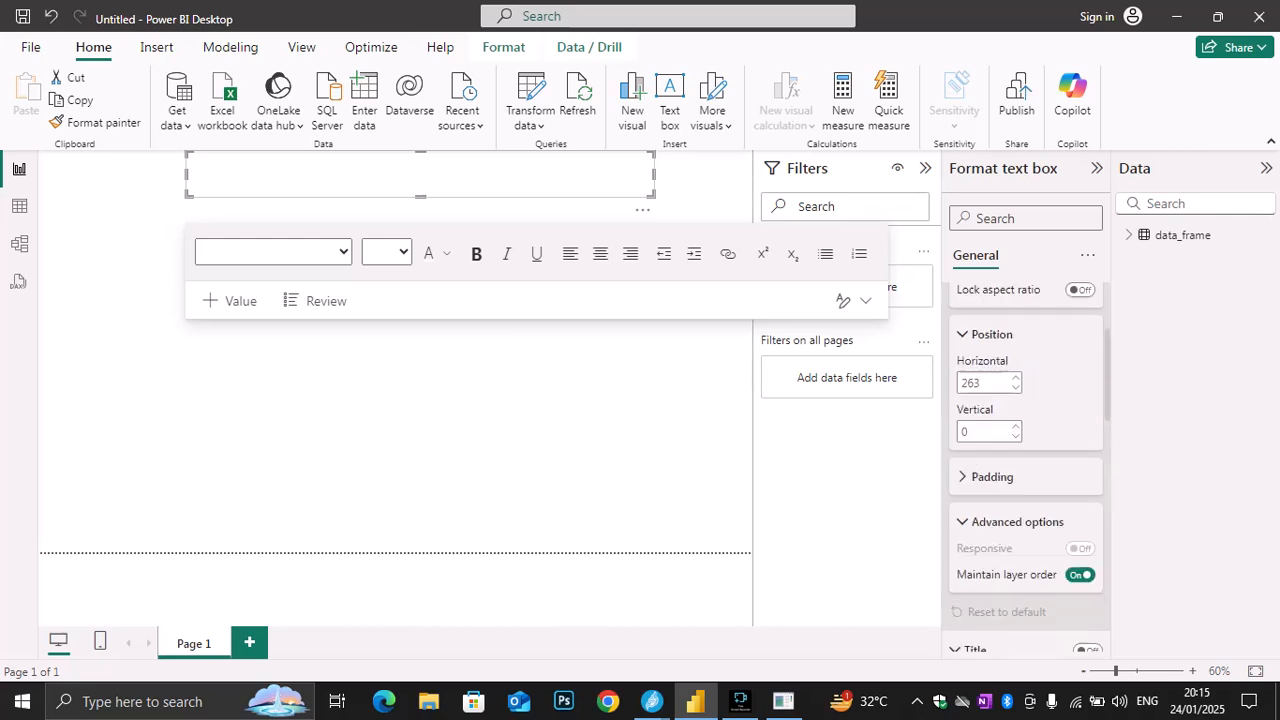
pyautogui.scroll(-6, 1026, 468)
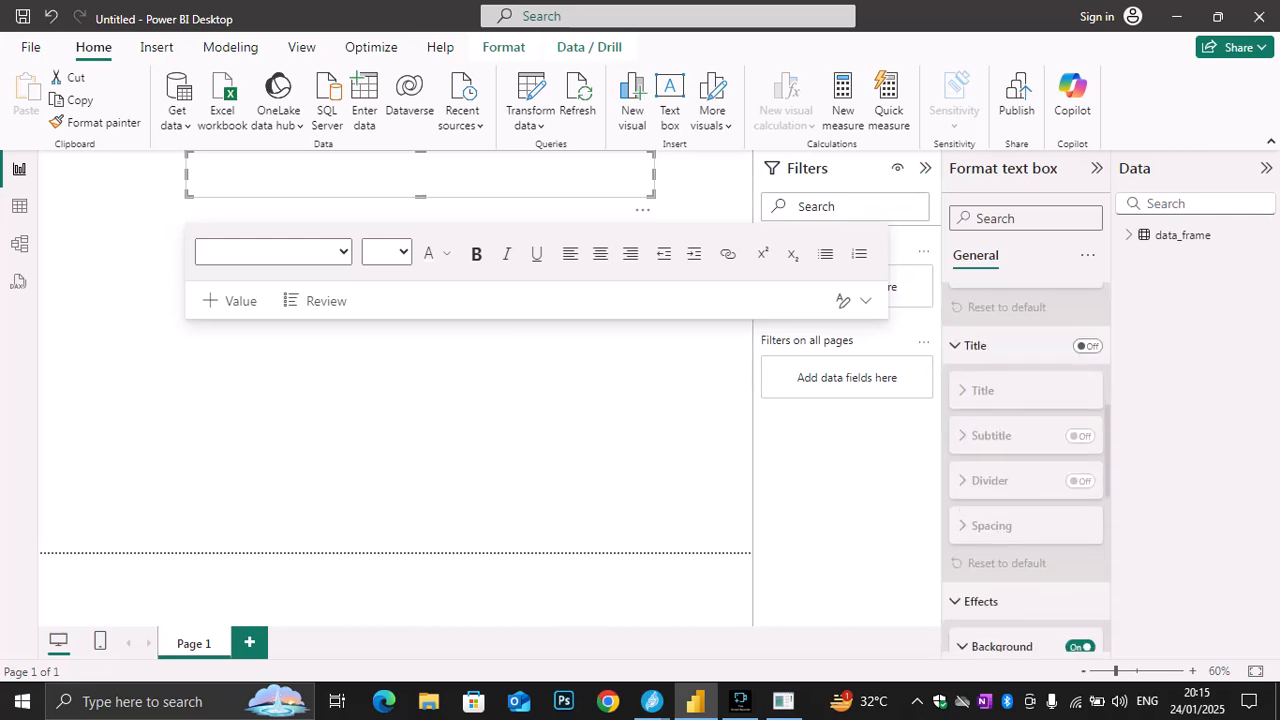
pyautogui.click(980, 528)
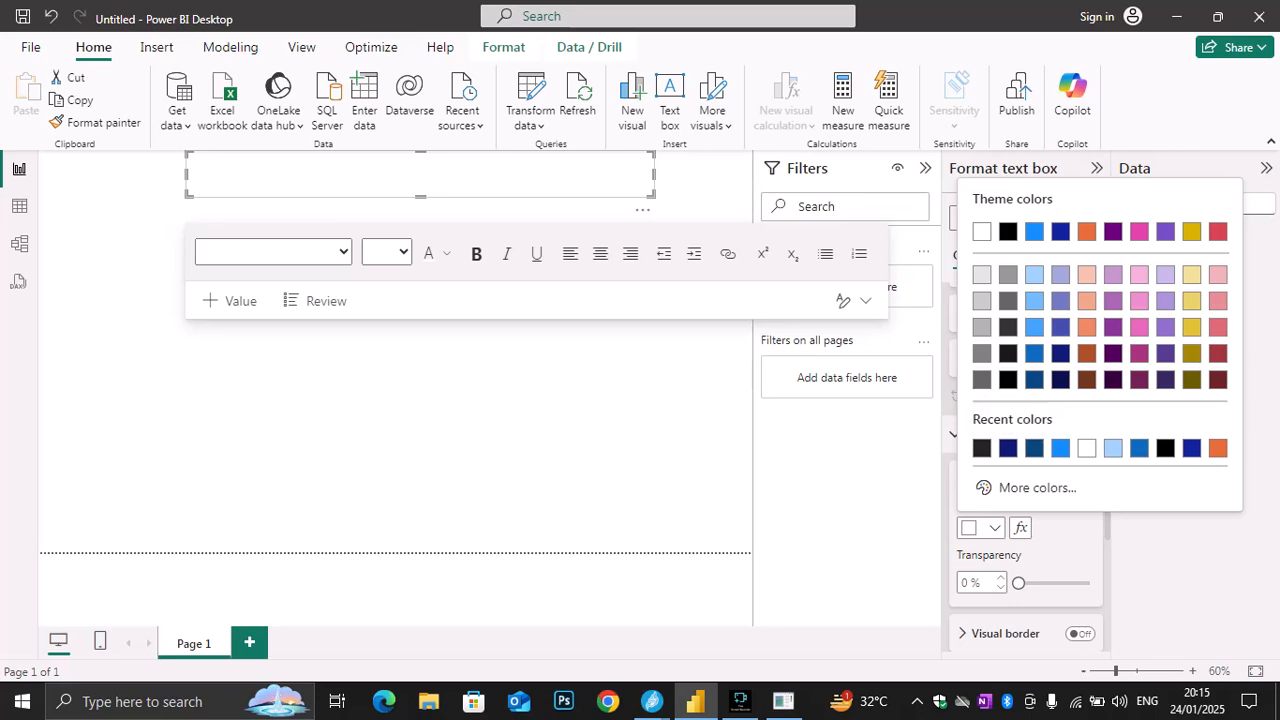
pyautogui.click(1008, 448)
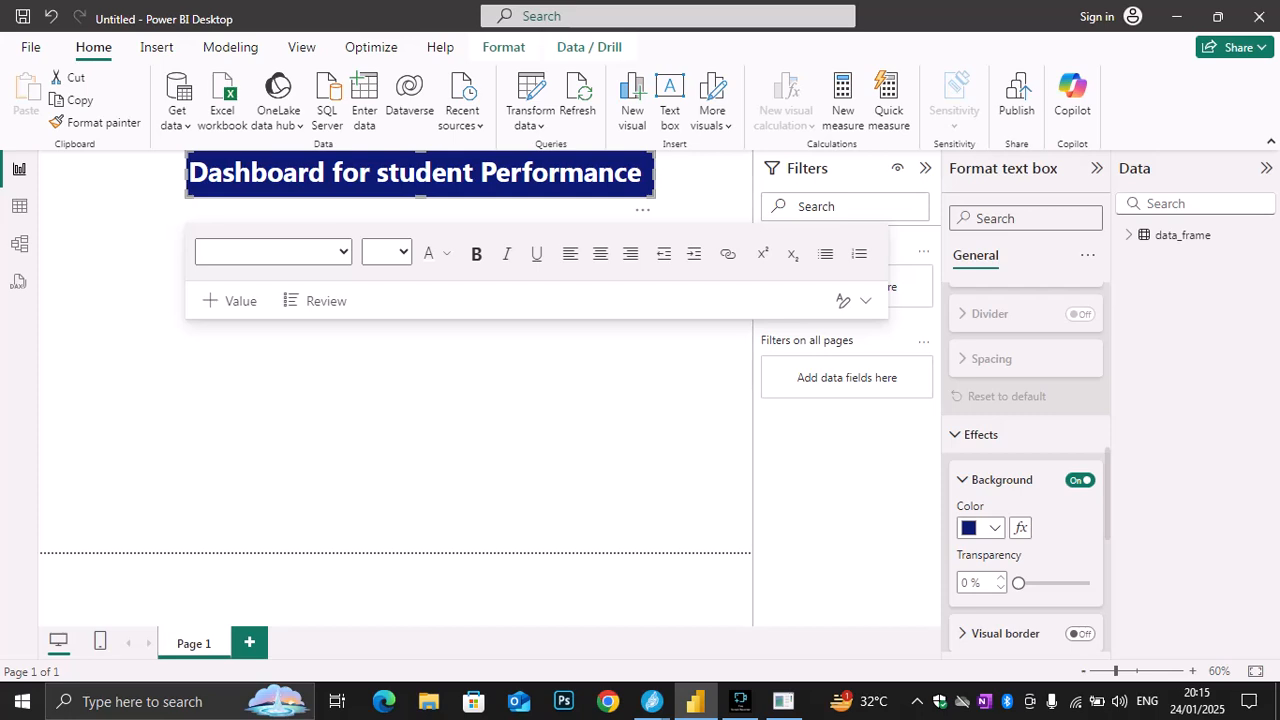
pyautogui.click(440, 430)
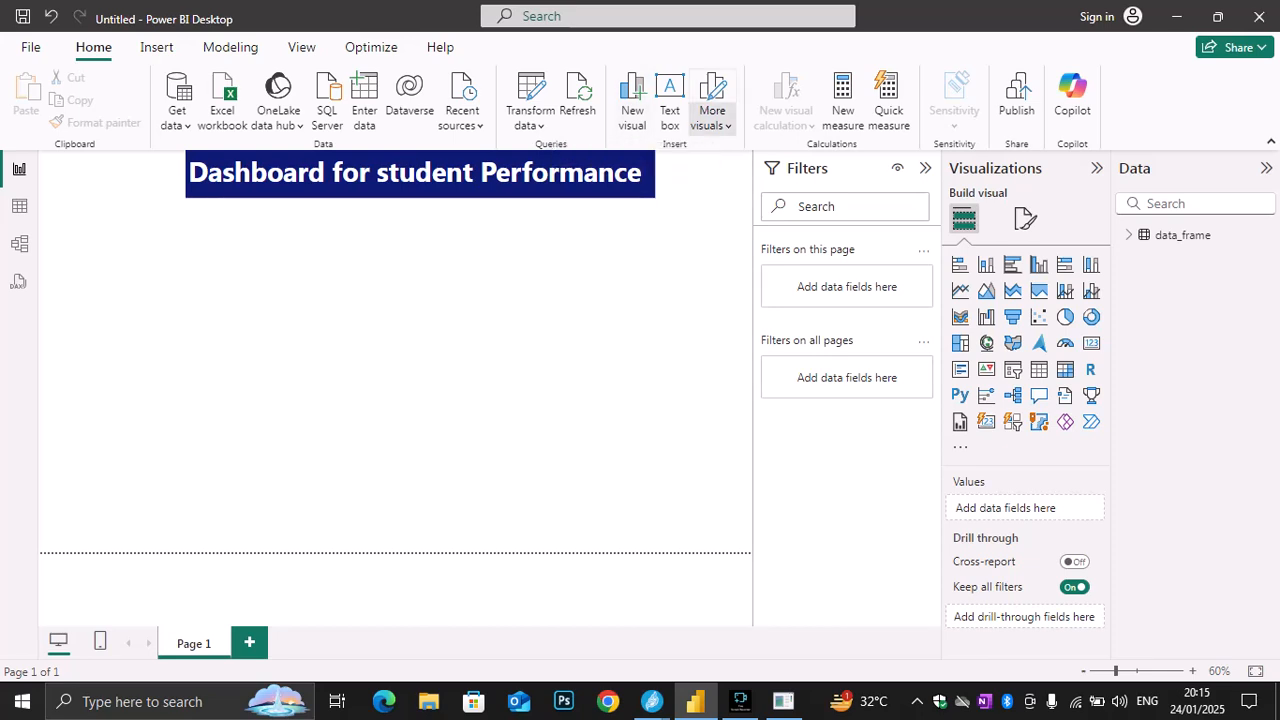
# Try a Q&A visual with the suggested question "average reading score", and delete the visual
pyautogui.click(712, 115)
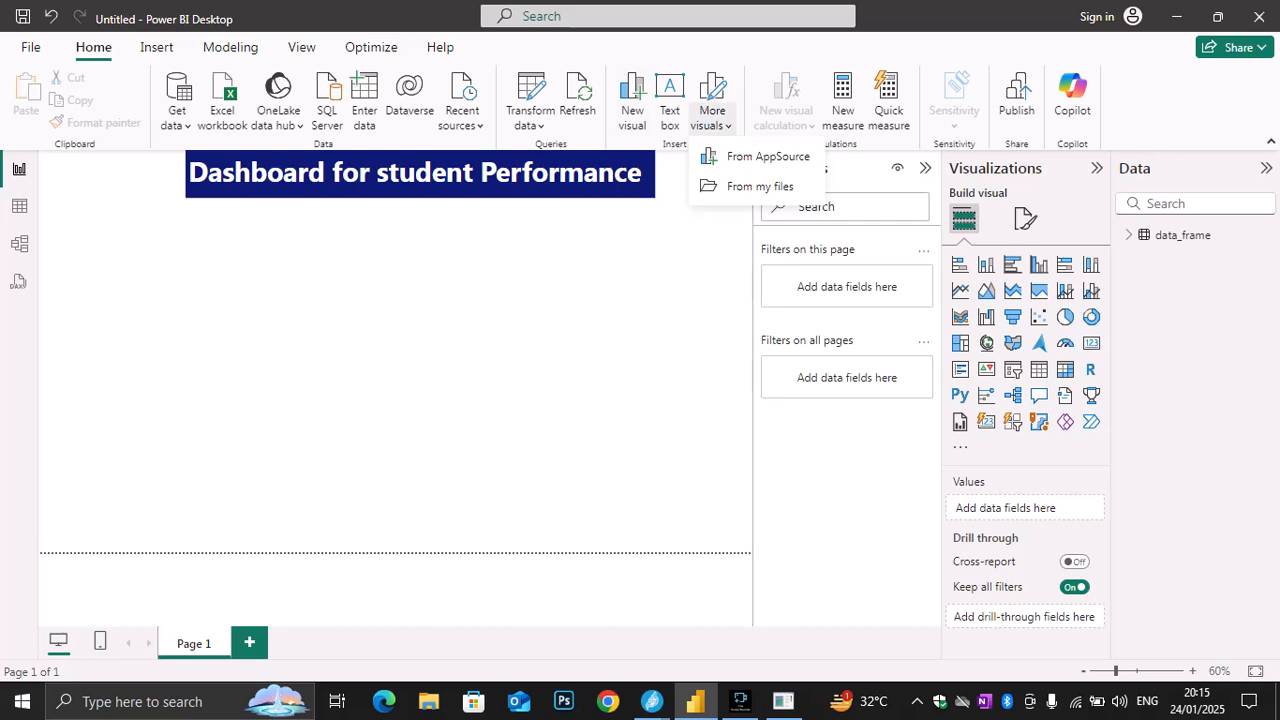
pyautogui.click(767, 157)
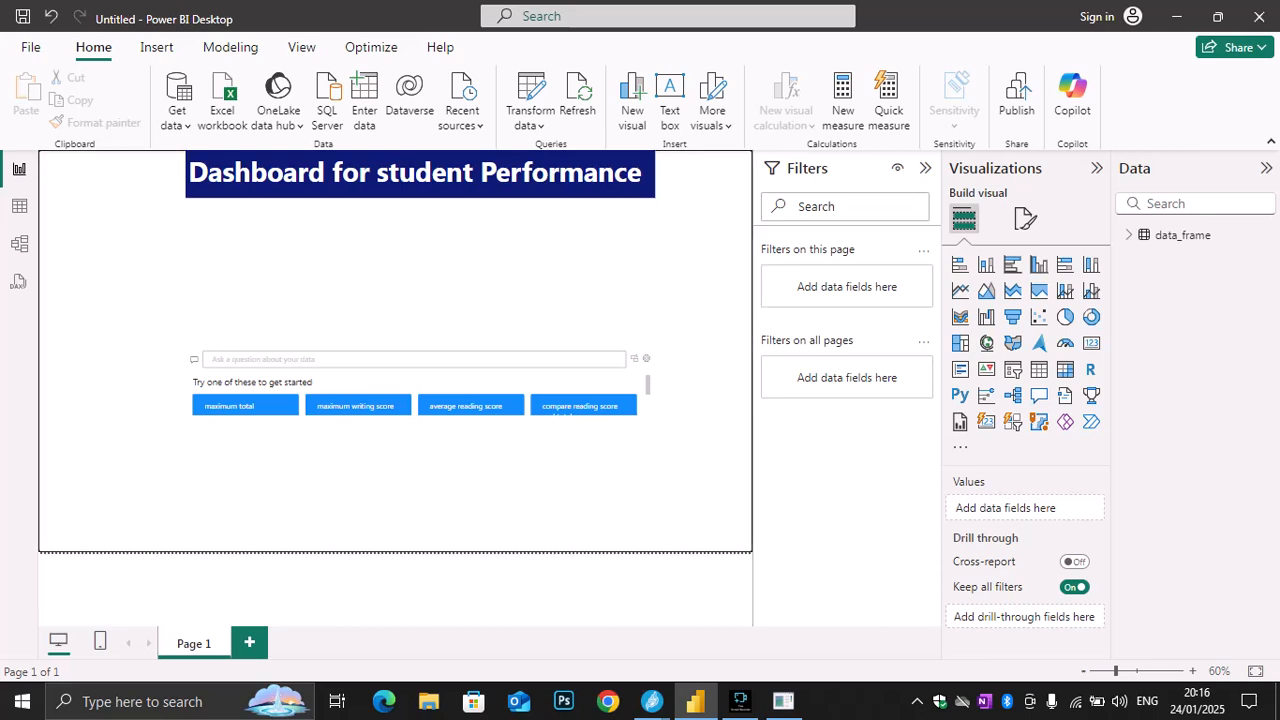
pyautogui.click(470, 406)
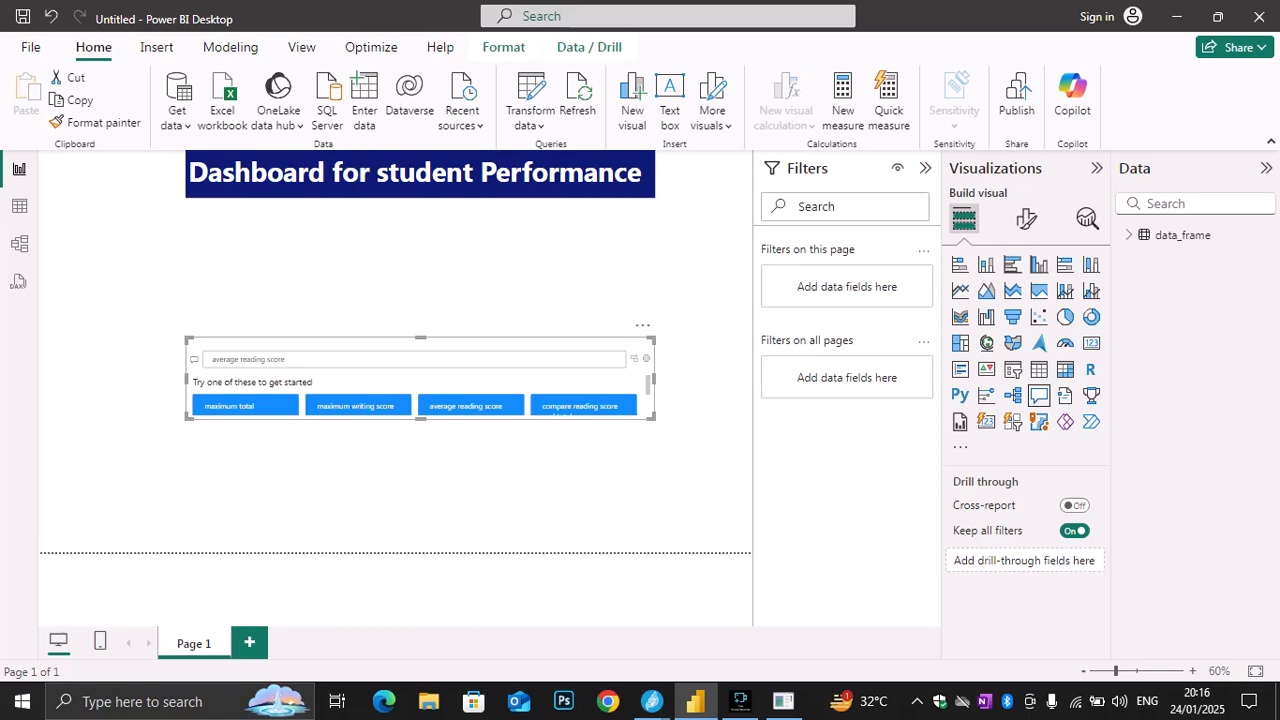
pyautogui.press('Delete')
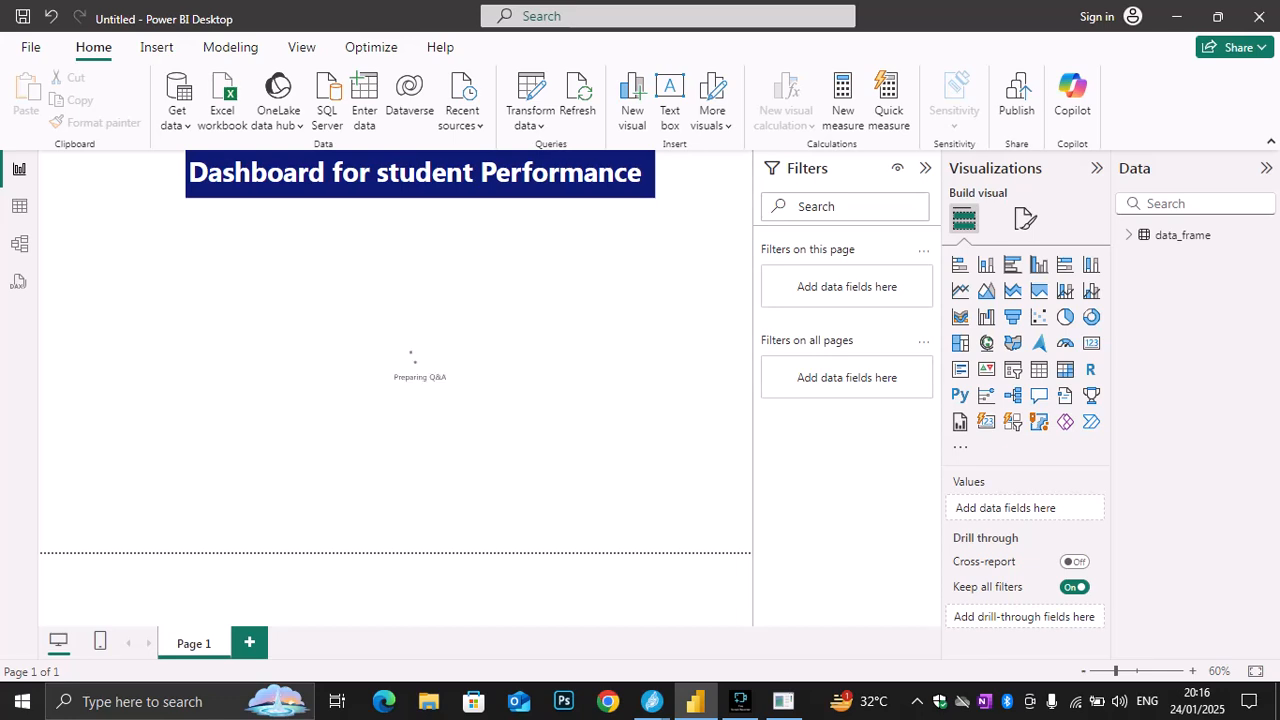
pyautogui.moveTo(652, 701)
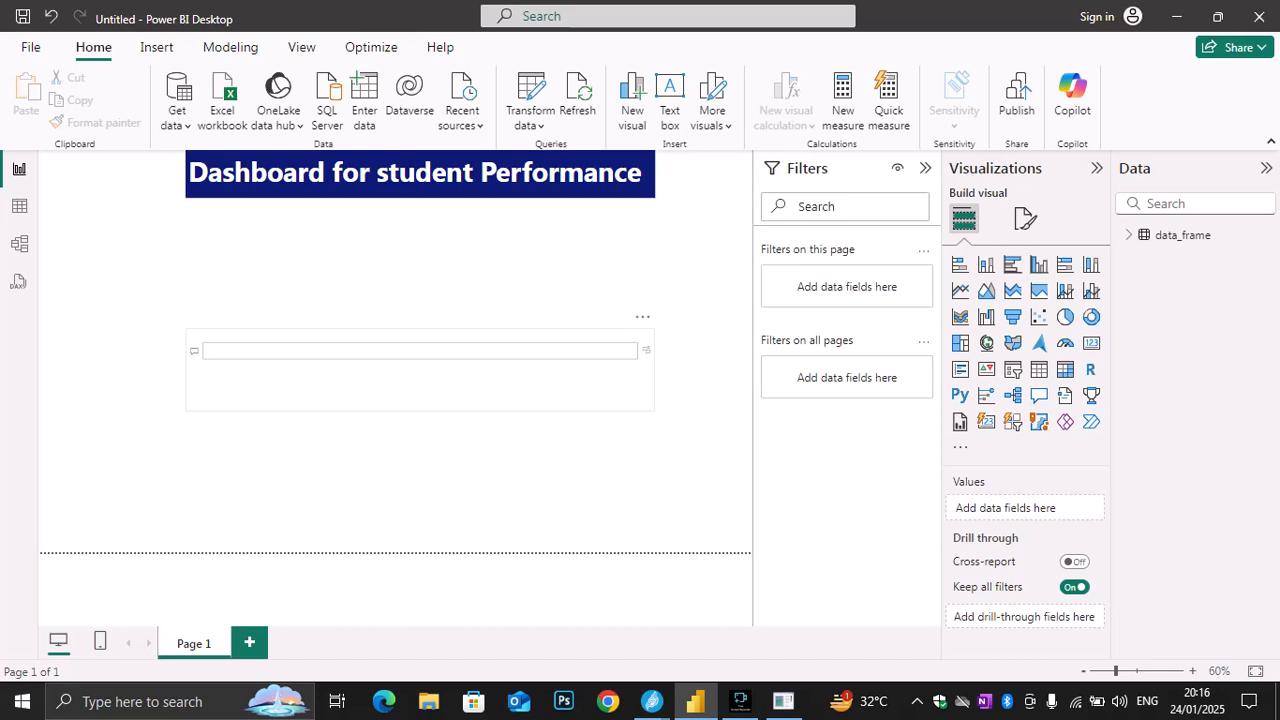
pyautogui.click(420, 370)
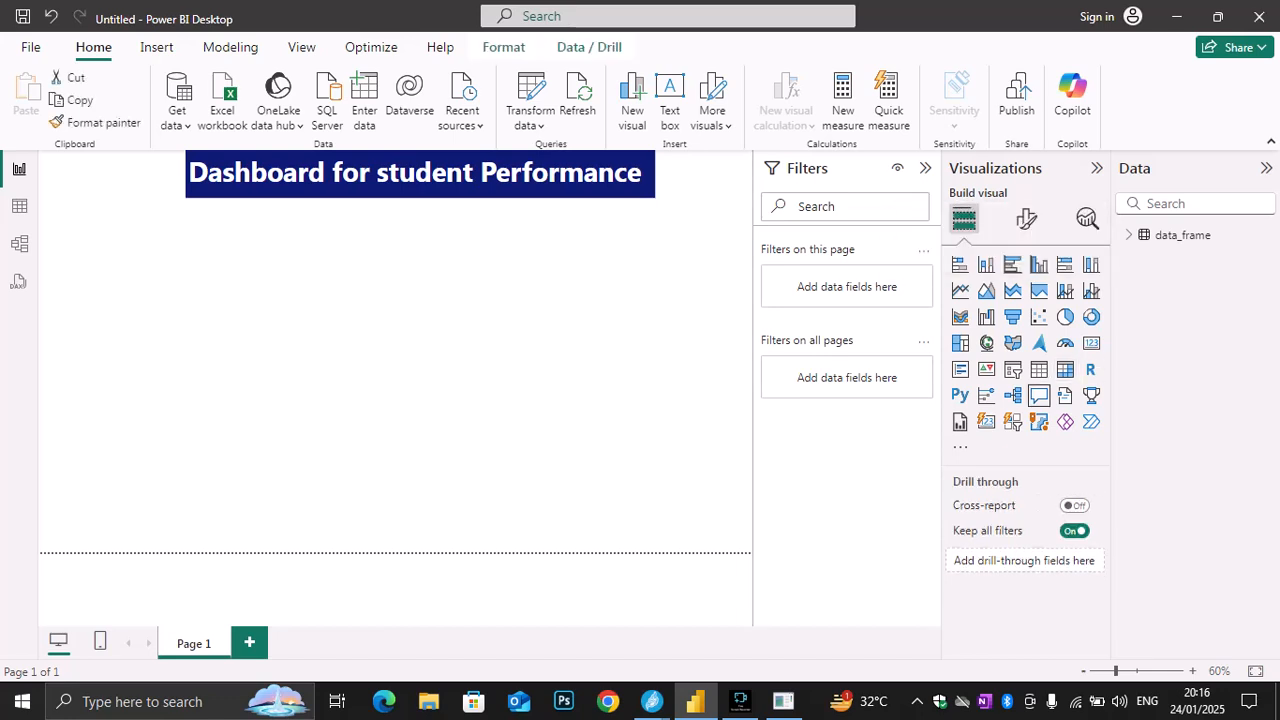
# Expand the fields of the data_frame table and collapse the Filters pane to enlarge the report canvas
pyautogui.click(1183, 235)
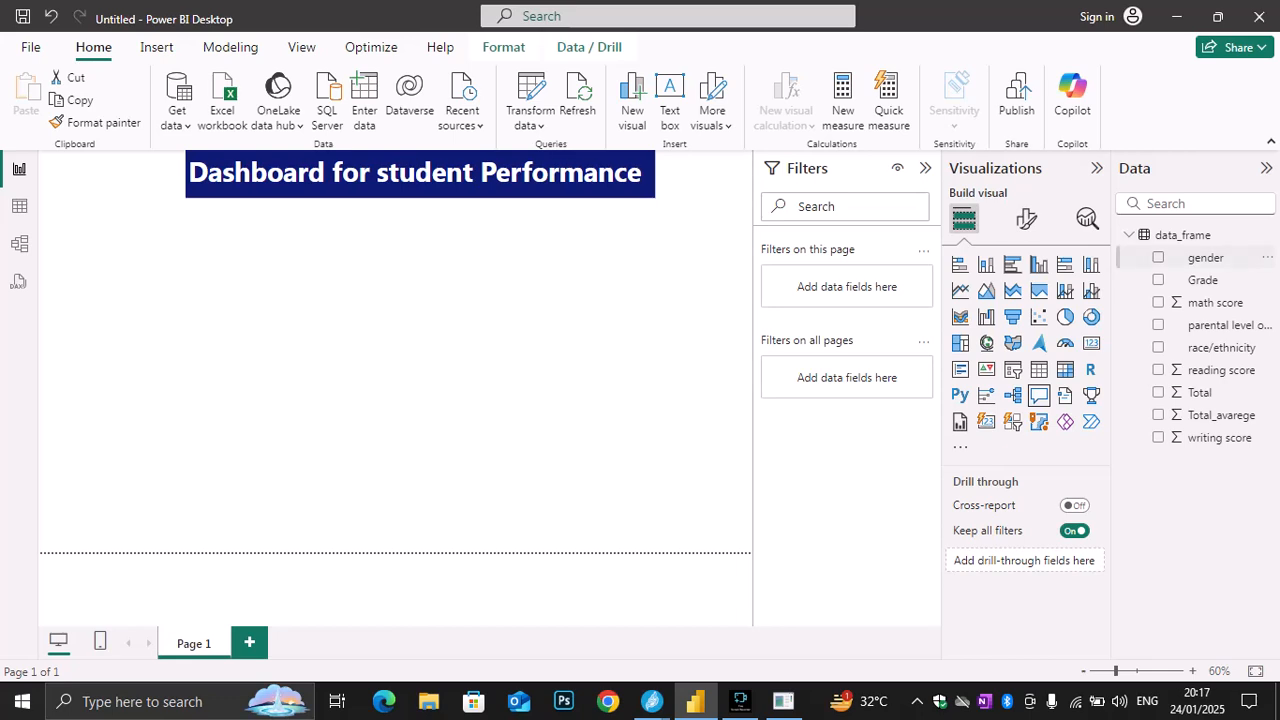
pyautogui.click(1206, 258)
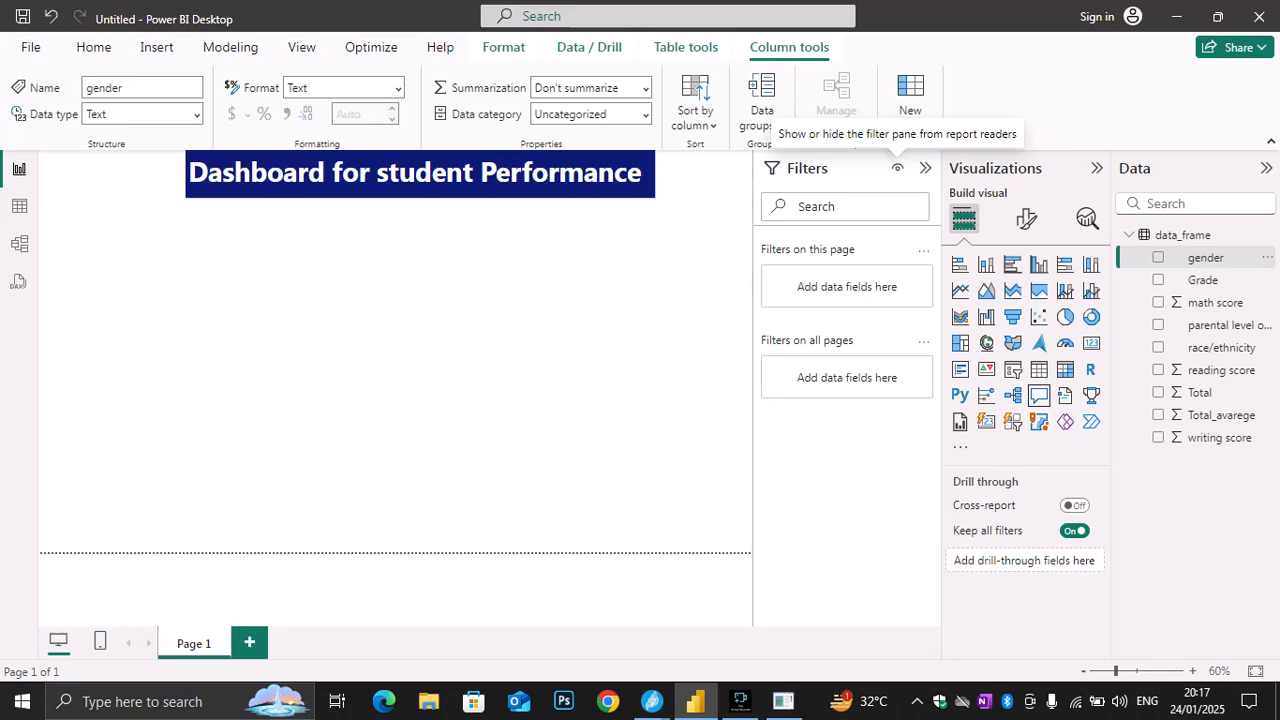
pyautogui.click(925, 168)
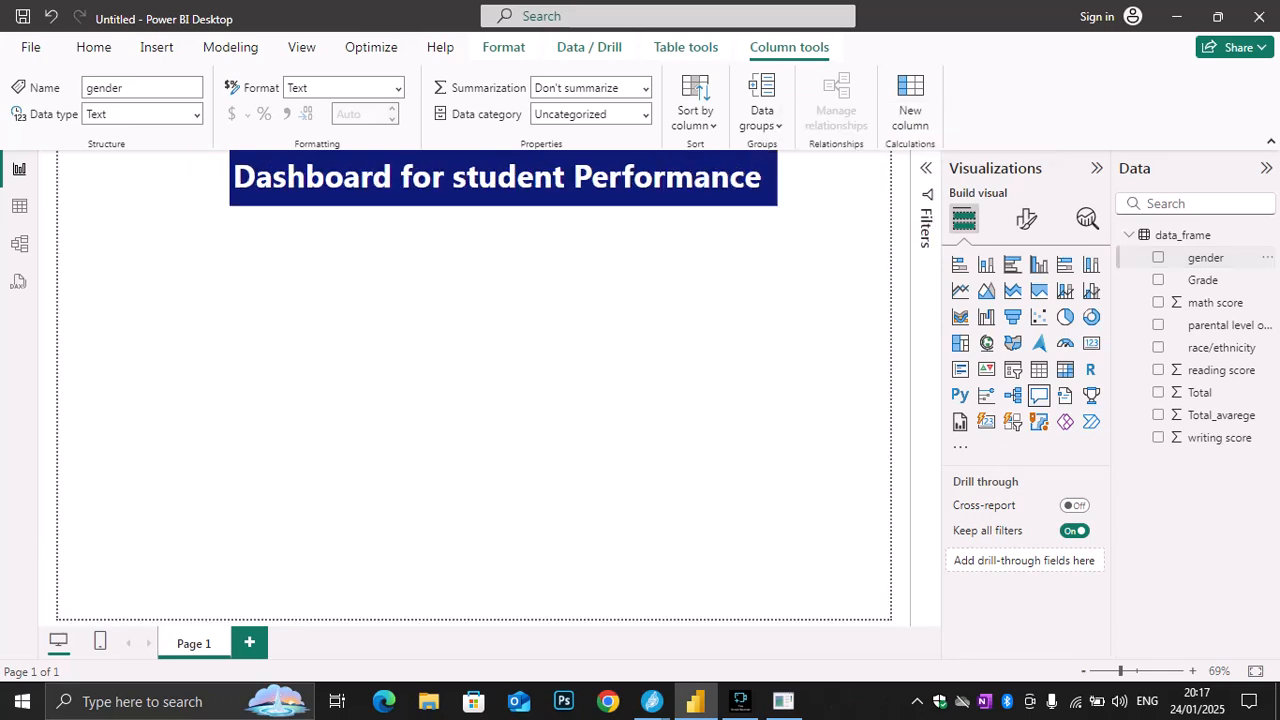
pyautogui.click(1206, 258)
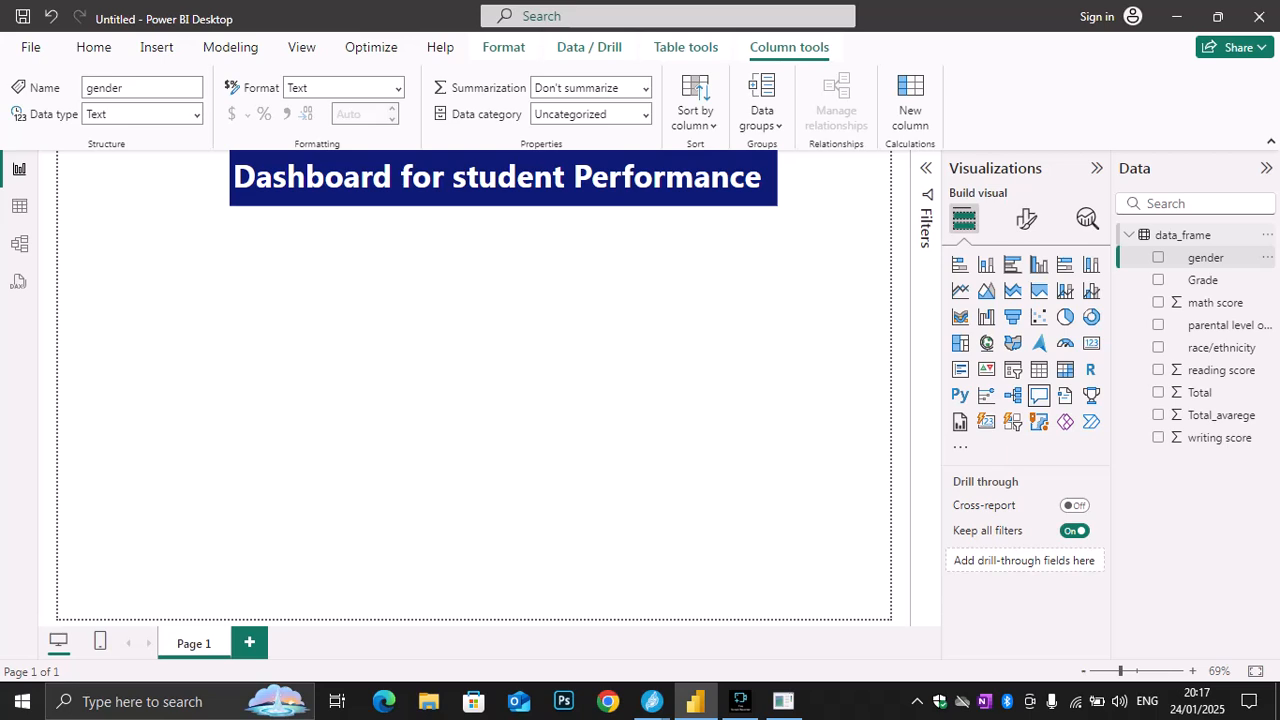
pyautogui.click(1183, 234)
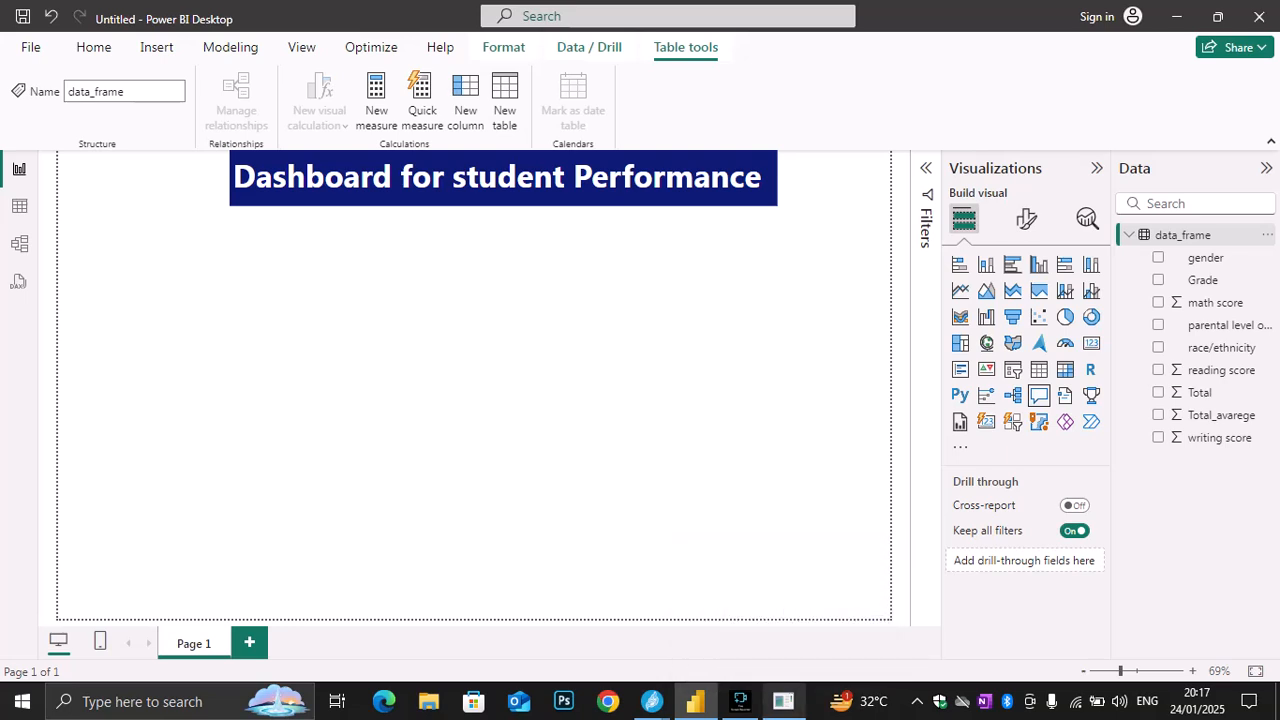
pyautogui.moveTo(783, 701)
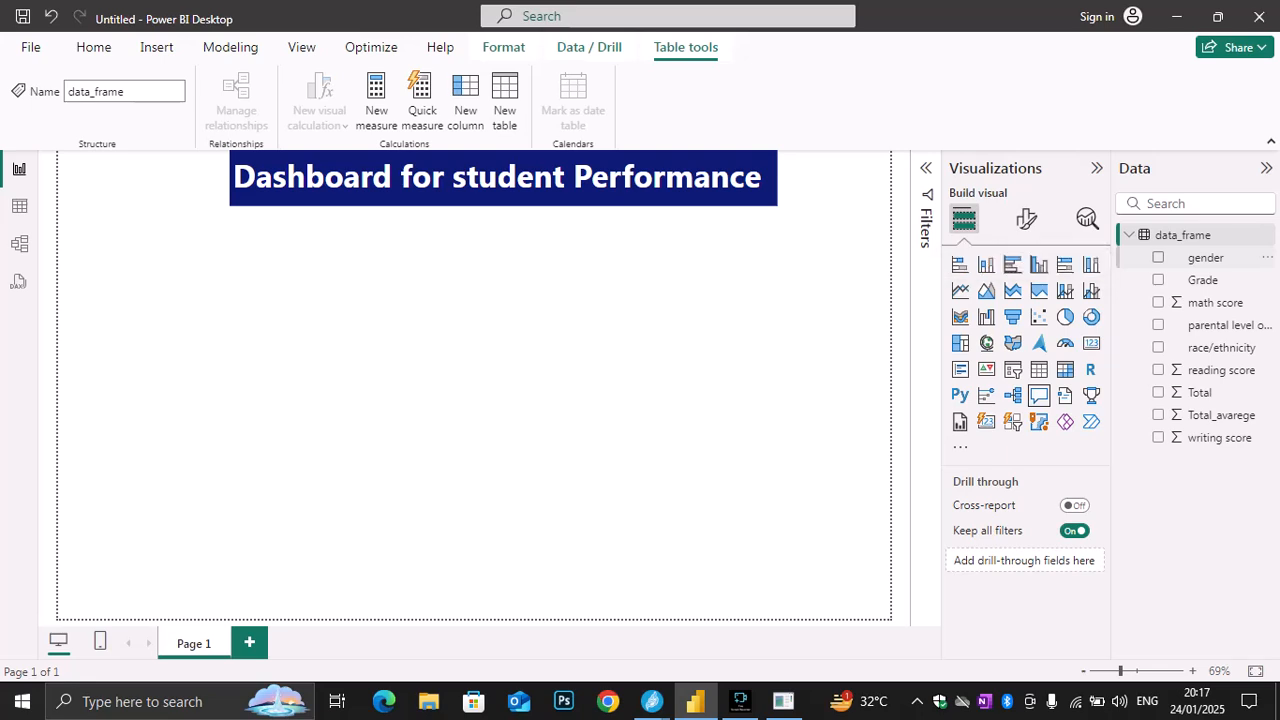
# Cancel renaming the gender field and delete the empty Q&A visual from the report page
pyautogui.doubleClick(1206, 258)
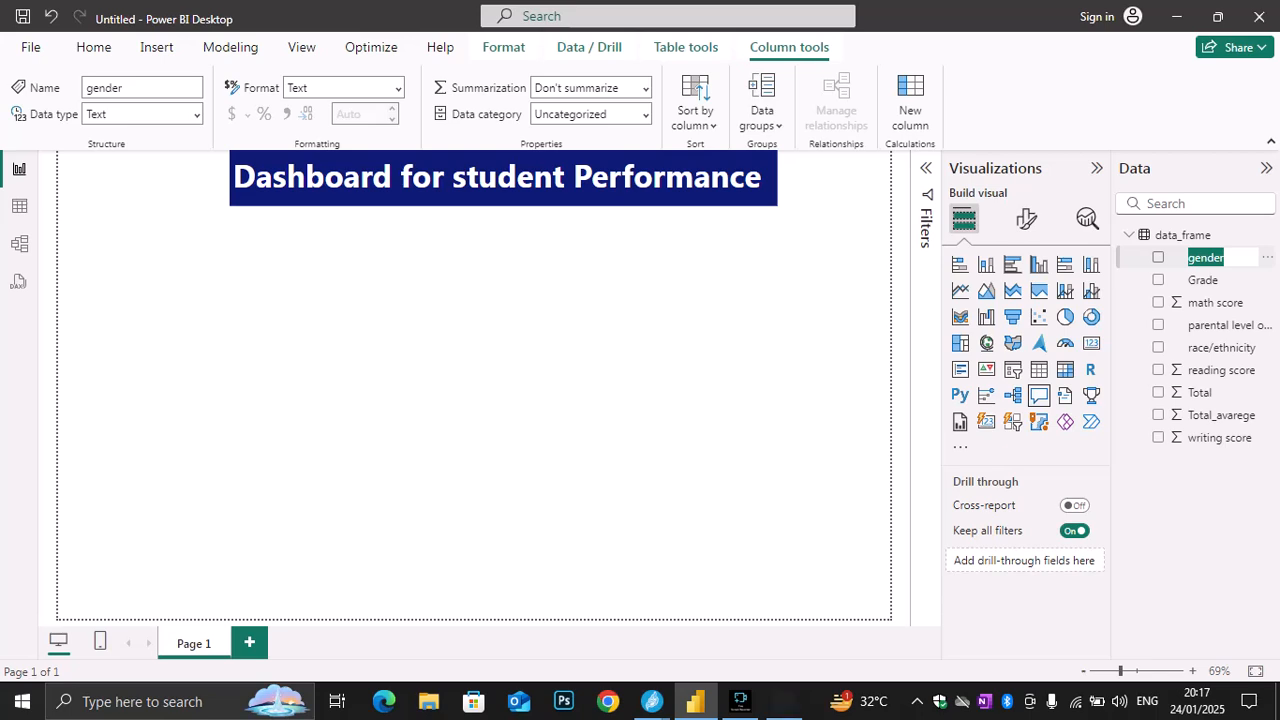
pyautogui.press('Escape')
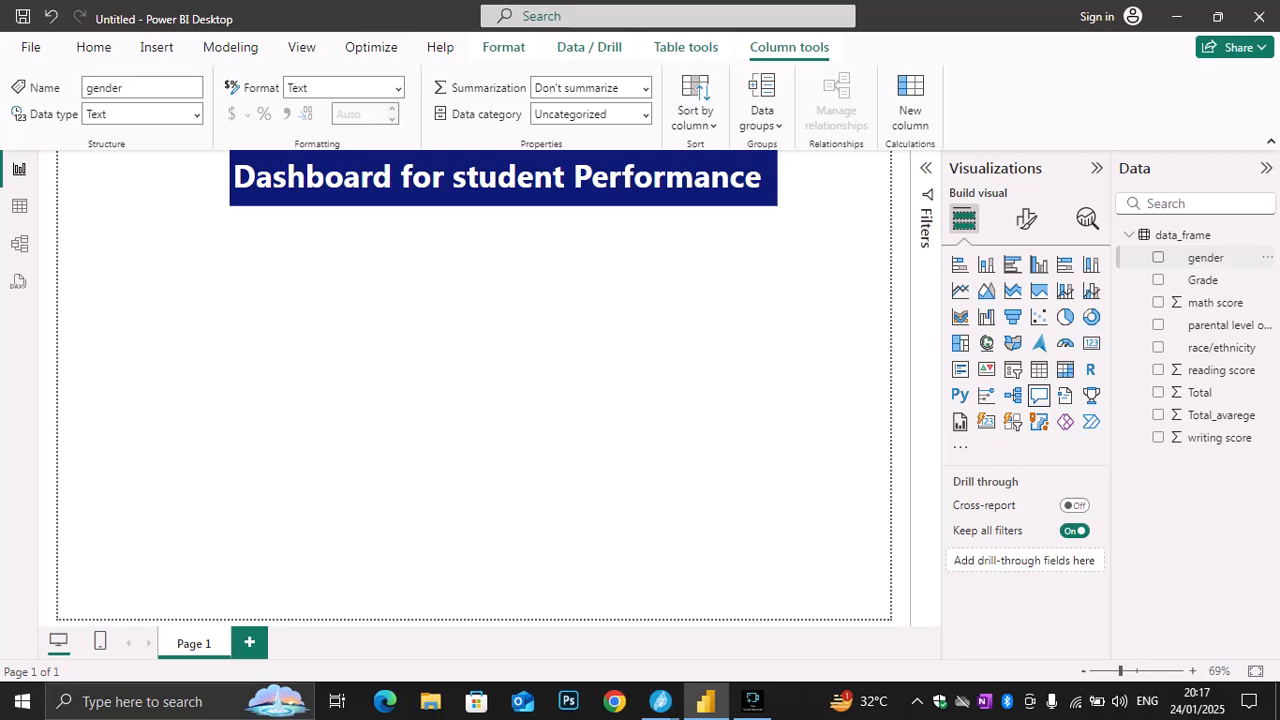
pyautogui.click(1206, 258)
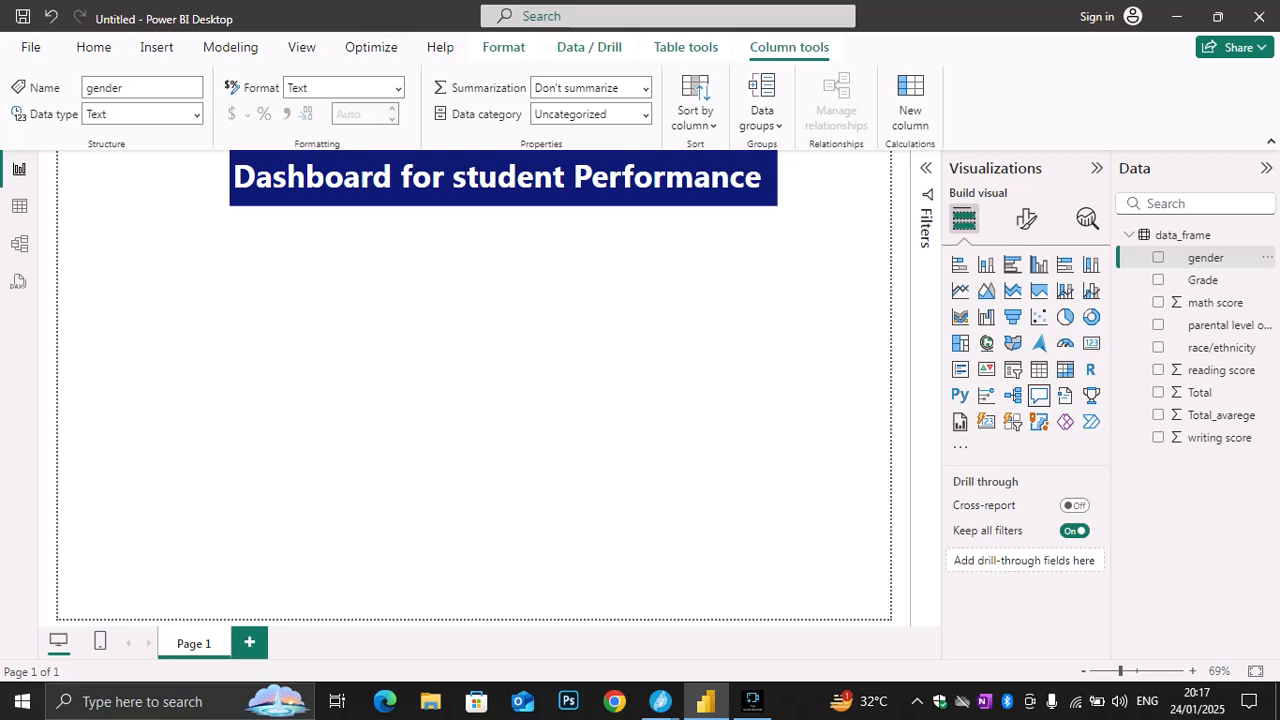
pyautogui.press('Delete')
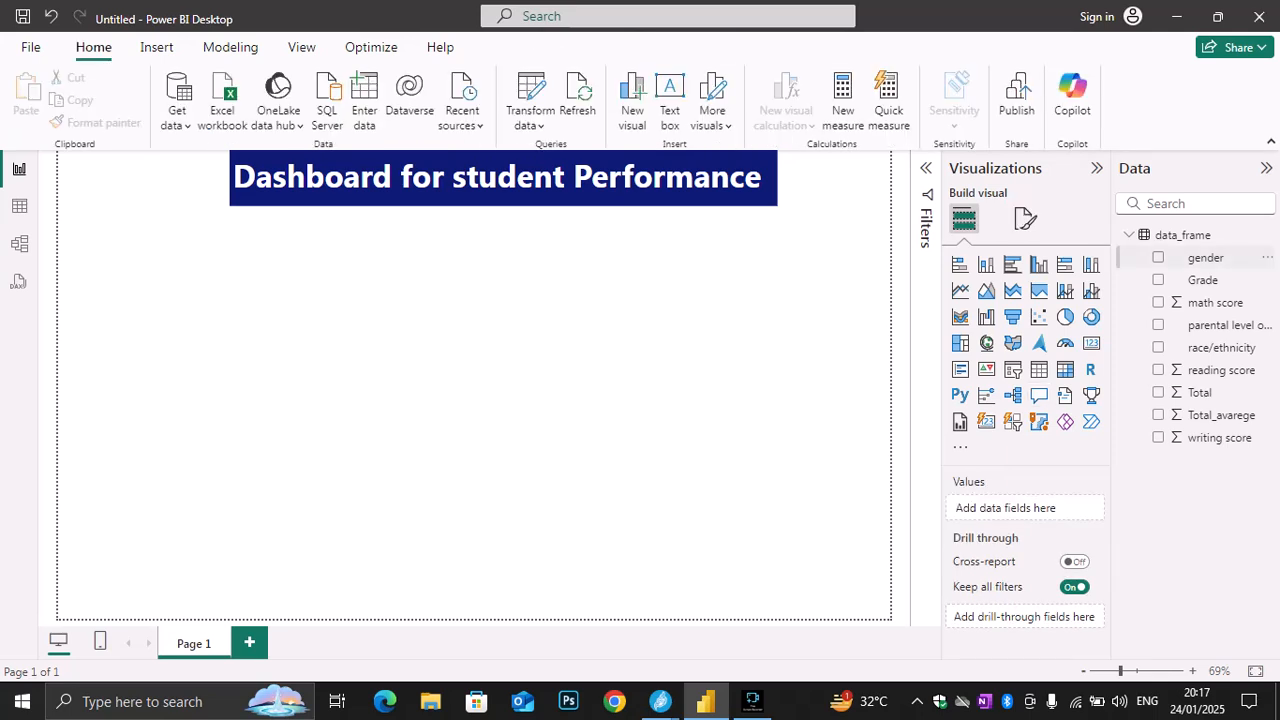
# Create a table visual from the gender field, trying other visual types first, then shrink it and place it below the title near the page's left edge
pyautogui.click(1206, 258)
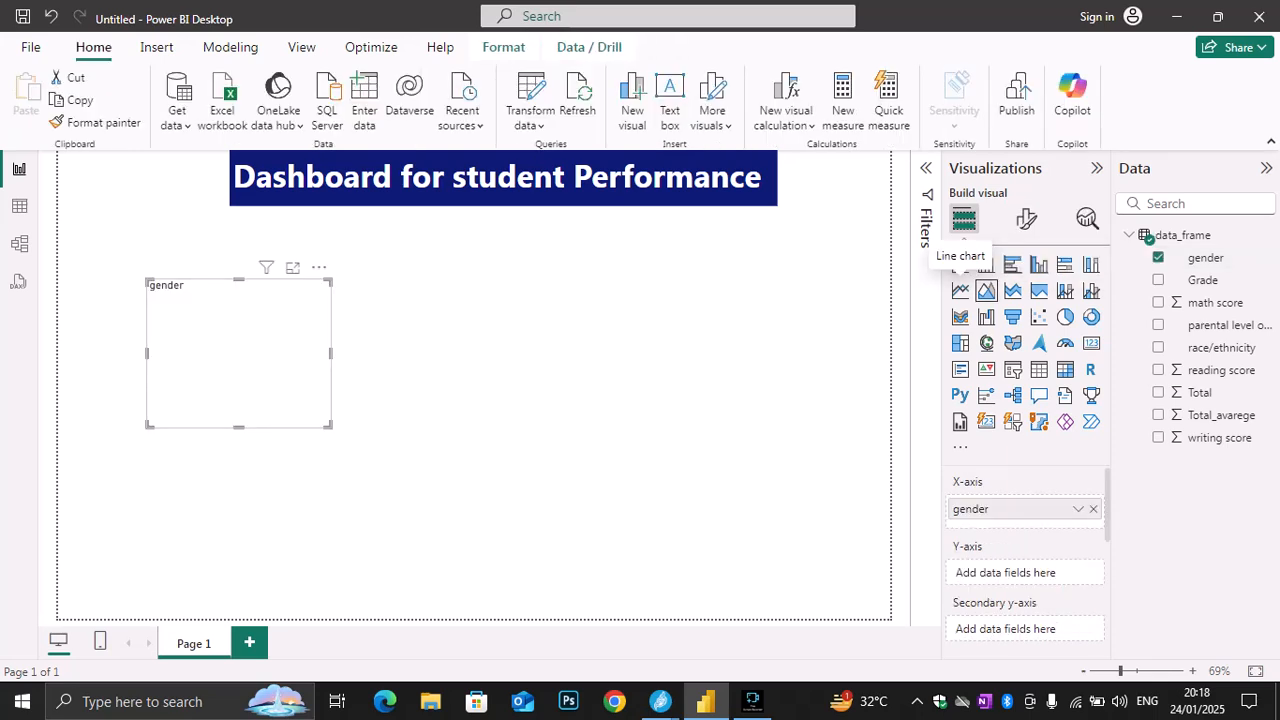
pyautogui.click(960, 264)
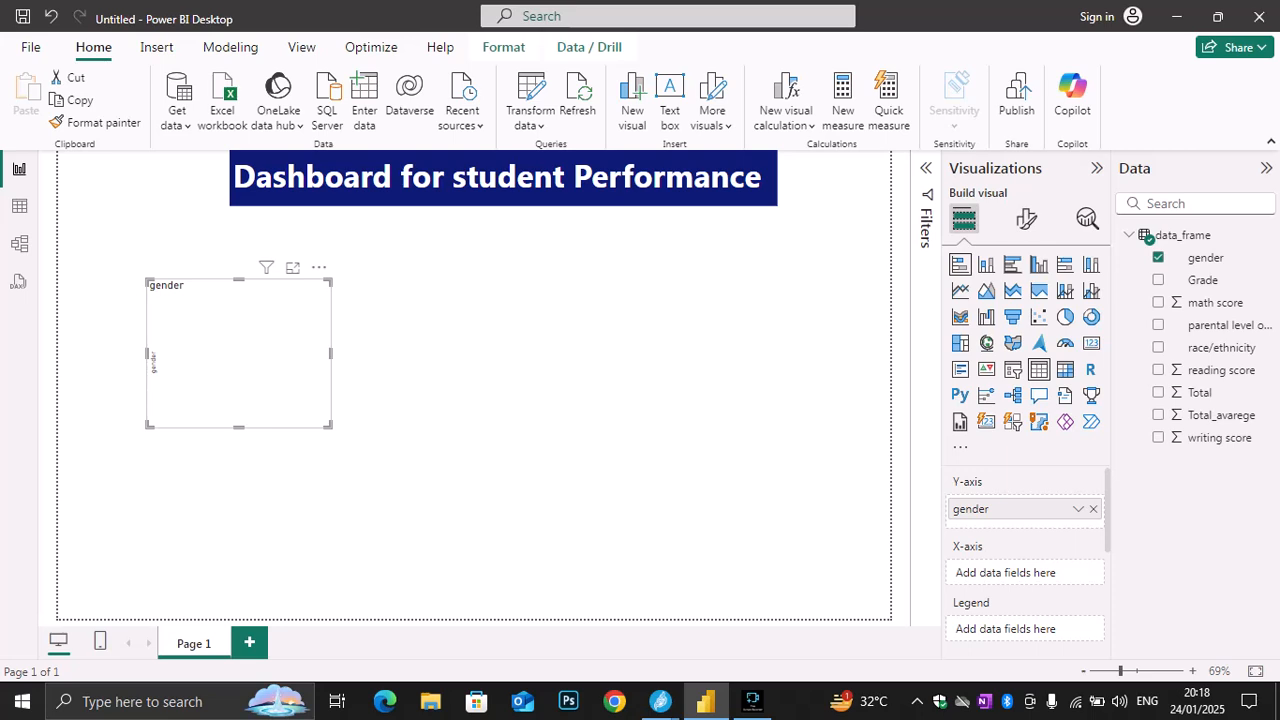
pyautogui.click(1039, 369)
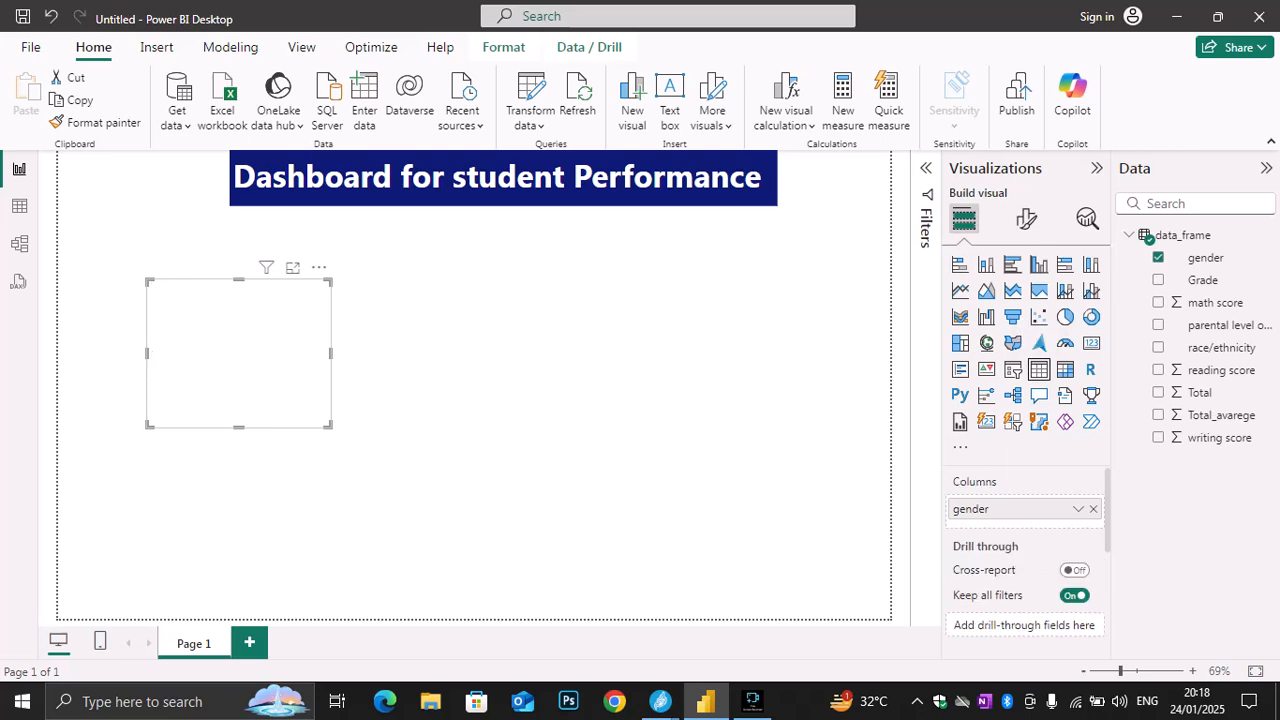
pyautogui.click(960, 369)
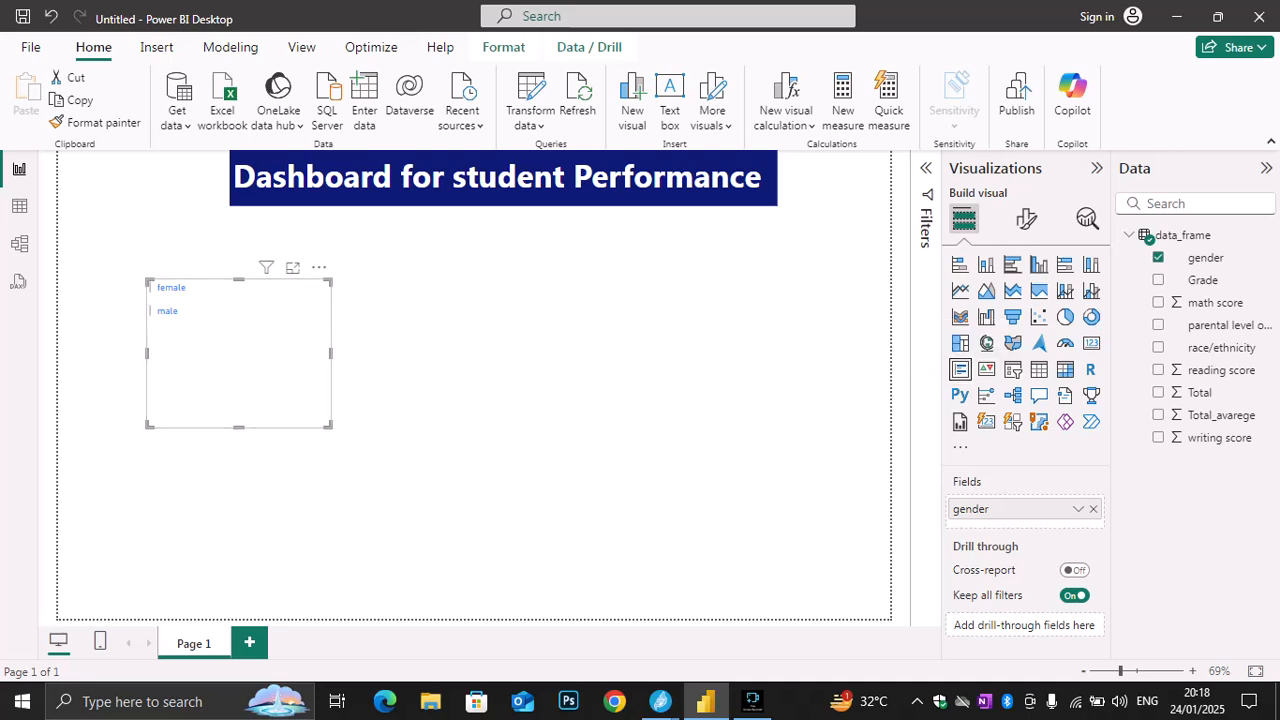
pyautogui.click(987, 370)
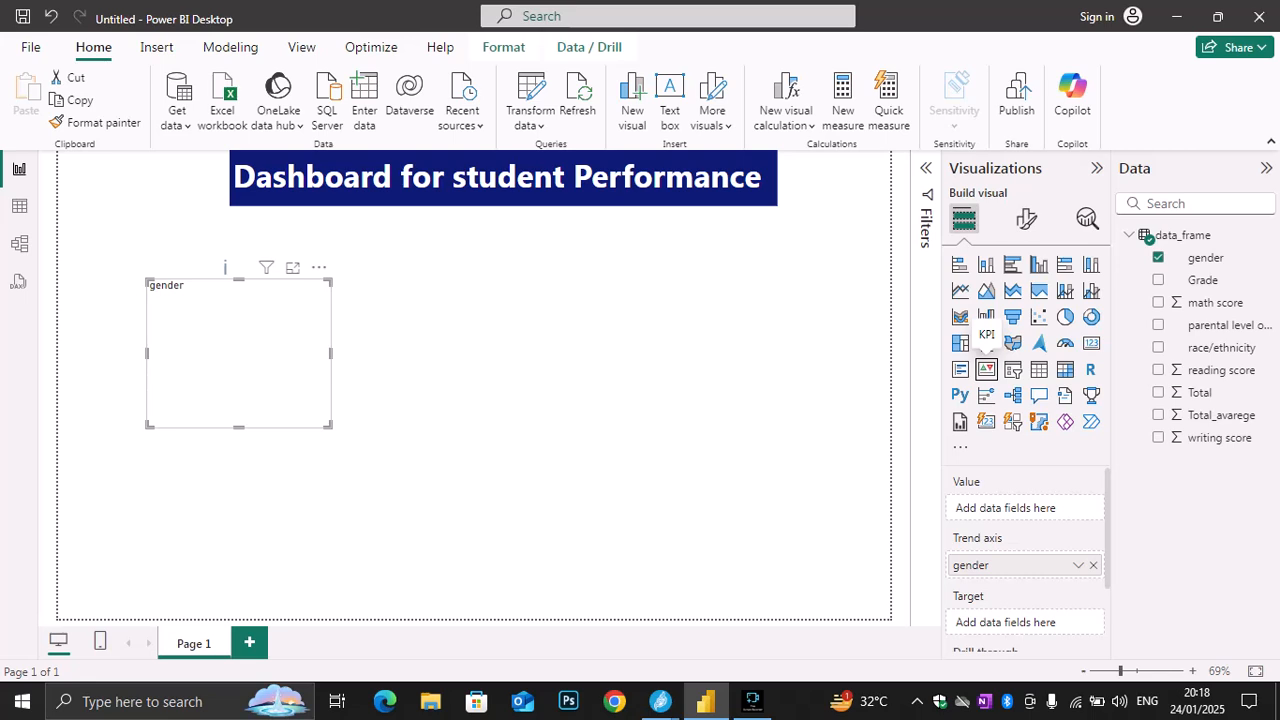
pyautogui.click(1039, 370)
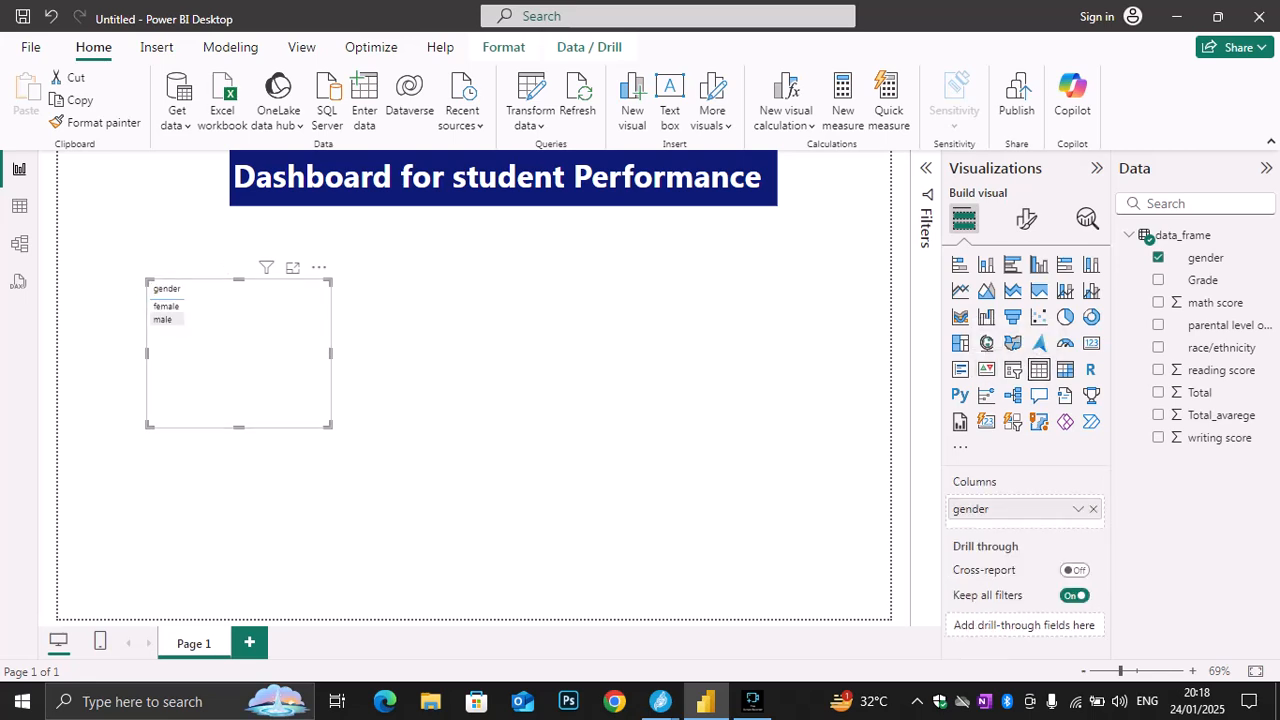
pyautogui.moveTo(329, 425); pyautogui.dragTo(140, 258)
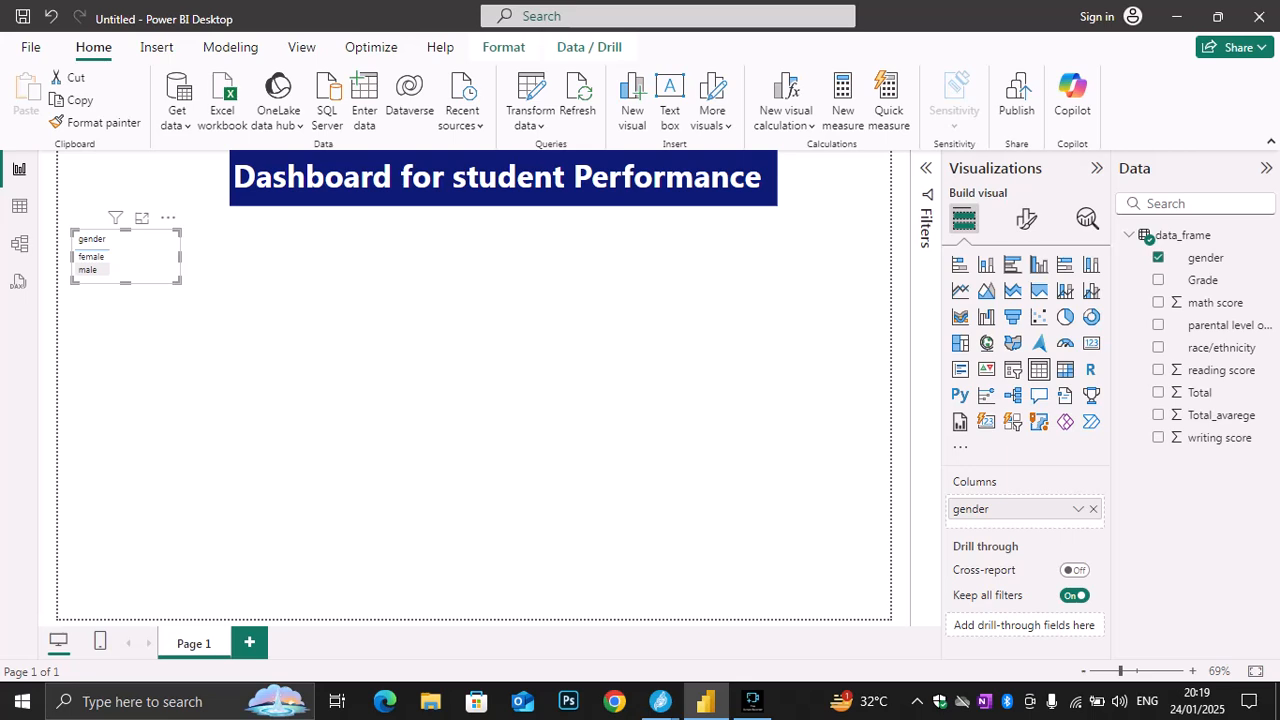
# Set the background color of the gender table visual to the same dark blue as the title
pyautogui.click(1026, 219)
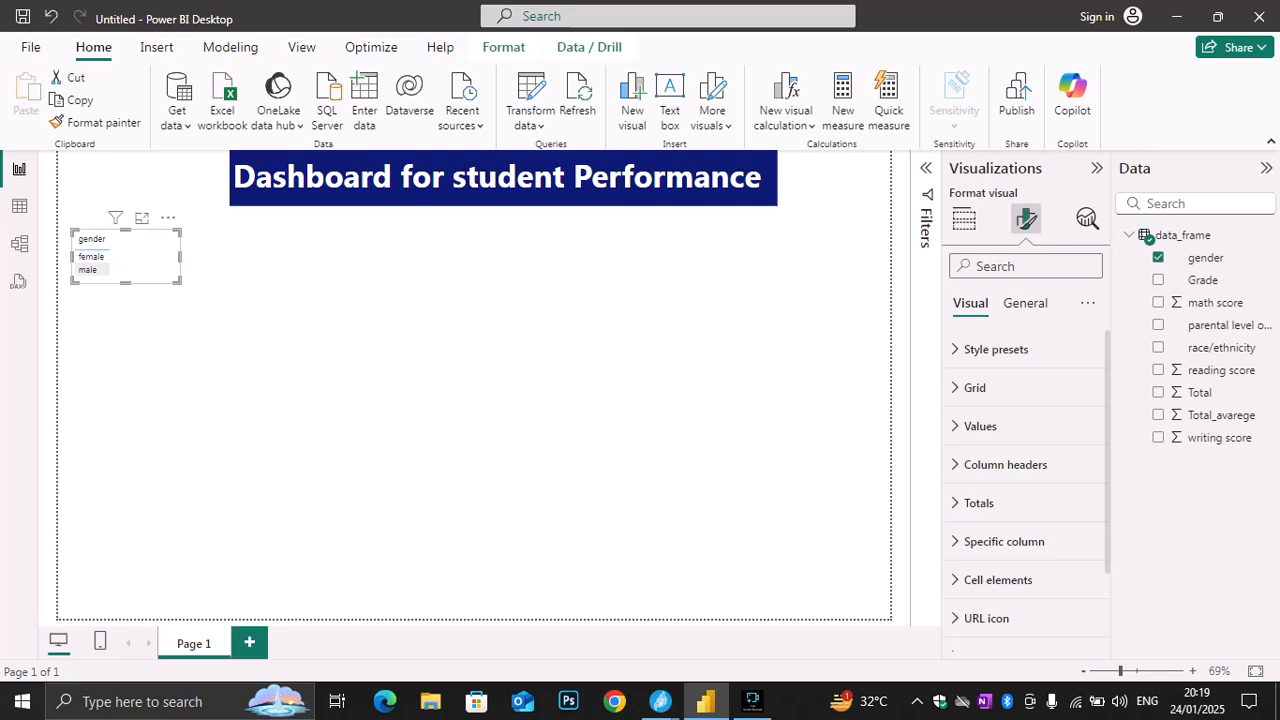
pyautogui.click(1025, 303)
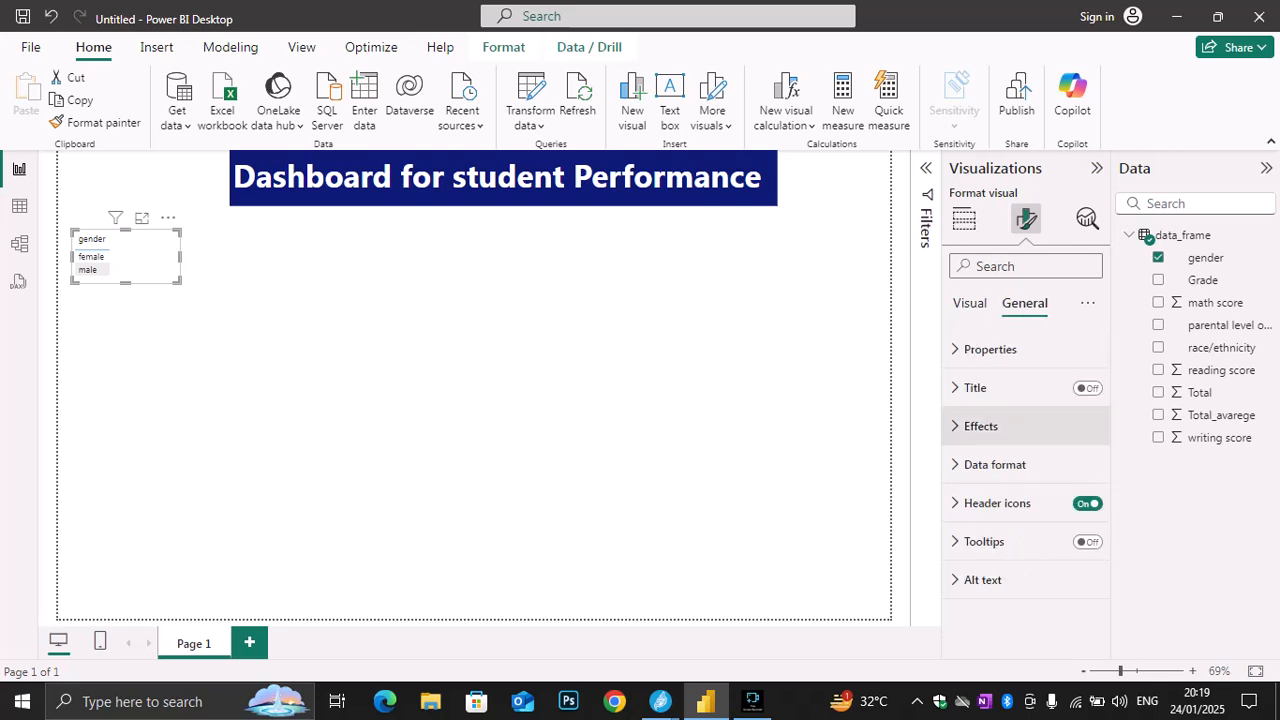
pyautogui.click(980, 426)
pyautogui.click(980, 519)
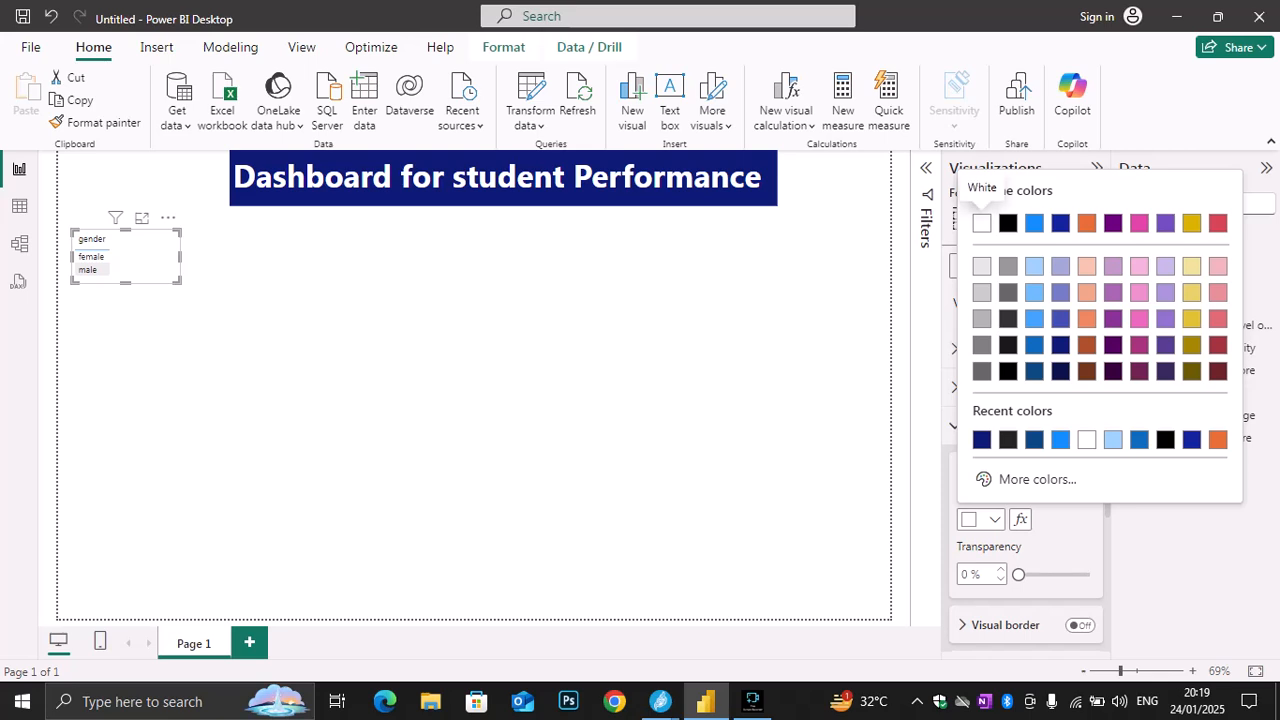
pyautogui.click(1008, 344)
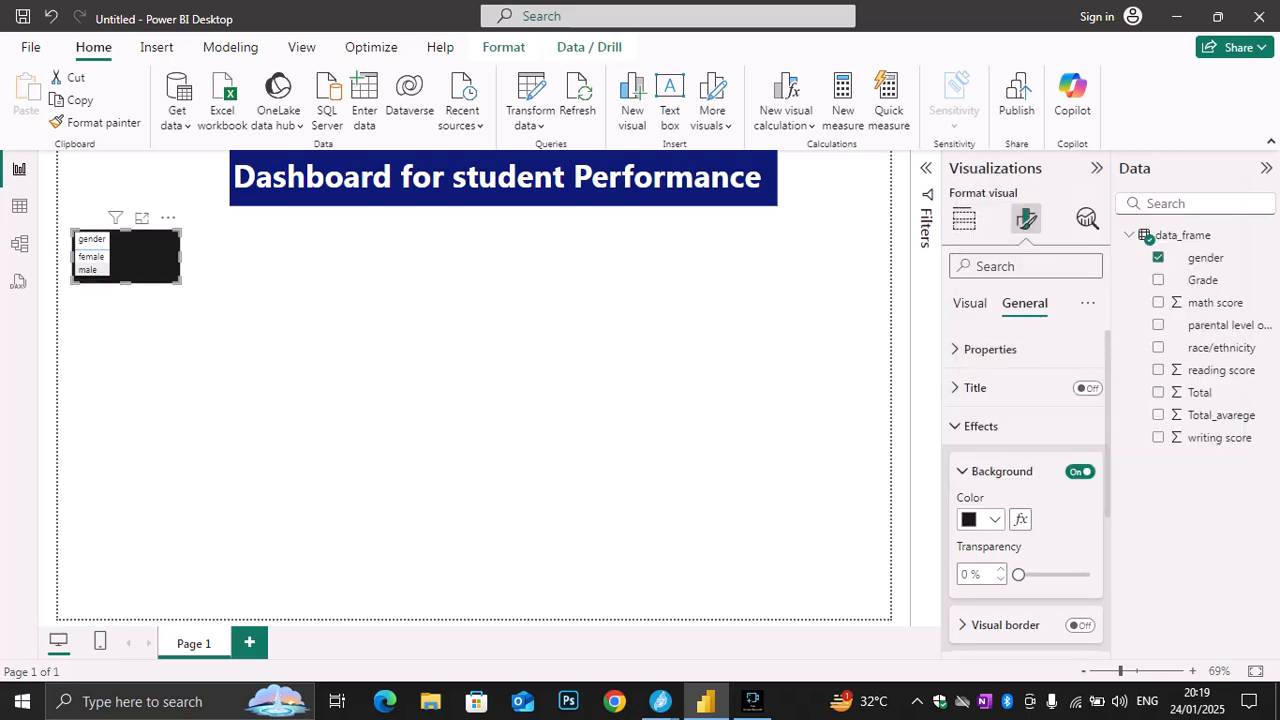
pyautogui.click(982, 519)
pyautogui.click(1060, 345)
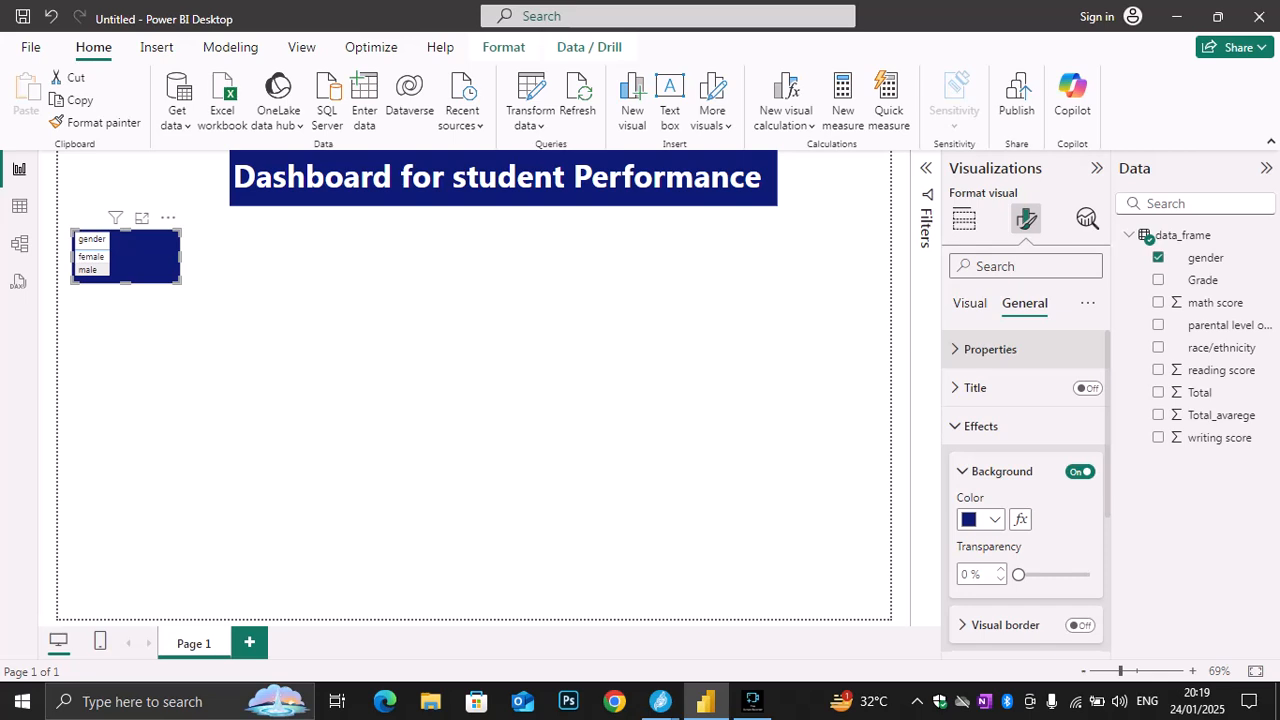
# Narrow the gender table visual to fit closely around its single column and deselect it
pyautogui.moveTo(180, 257); pyautogui.dragTo(121, 257)
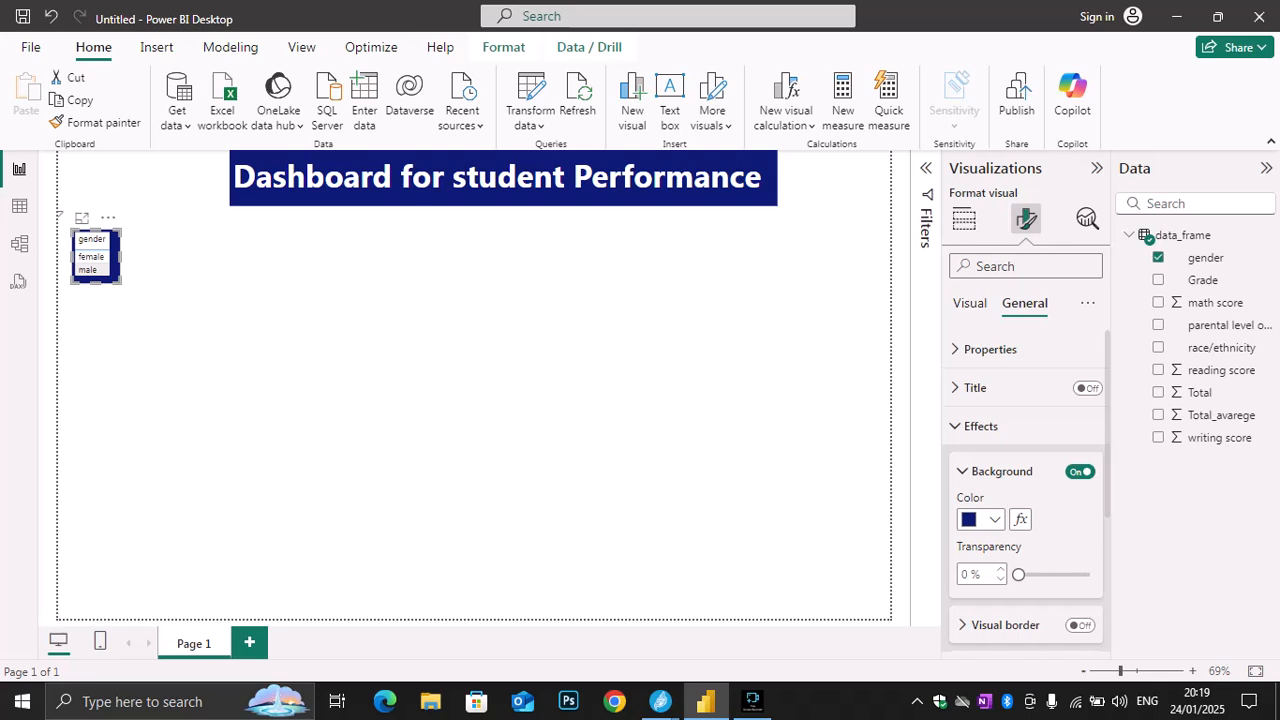
pyautogui.click(640, 380)
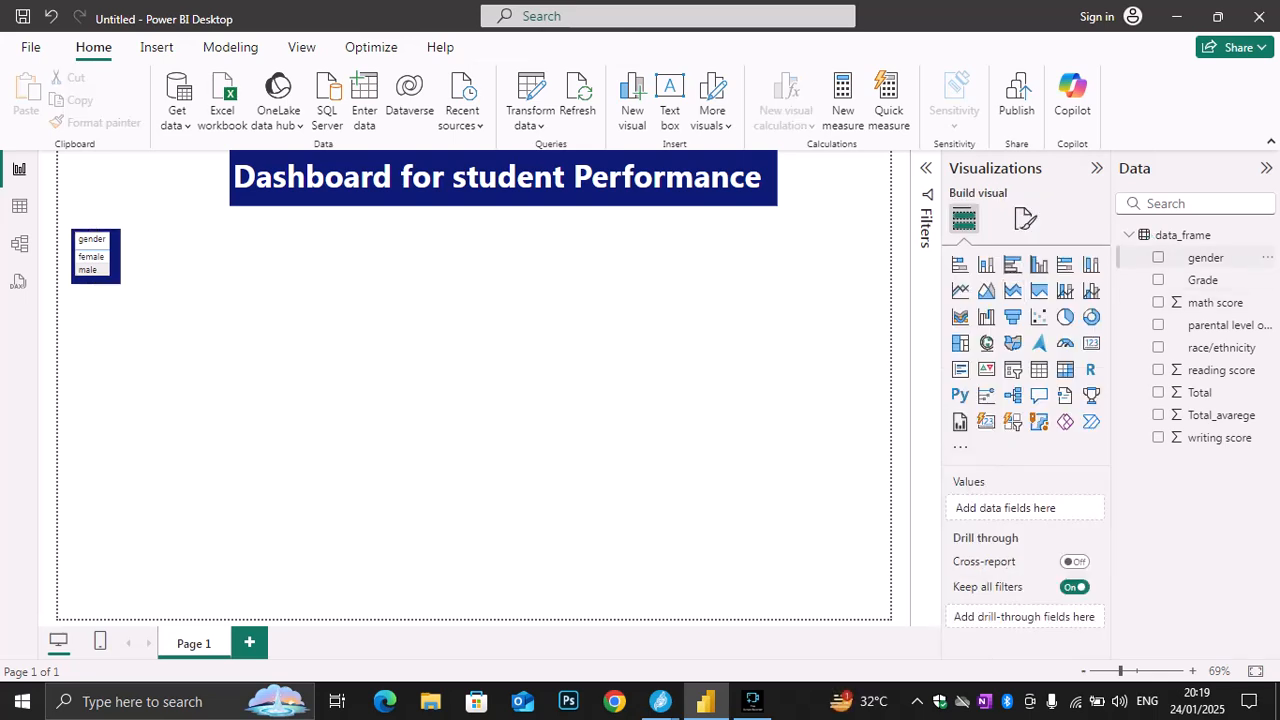
# Create a second table visual with gender, Grade, math score, parental level of education, race/ethnicity, reading score, Total, Total_avarege and writing score
pyautogui.click(1158, 257)
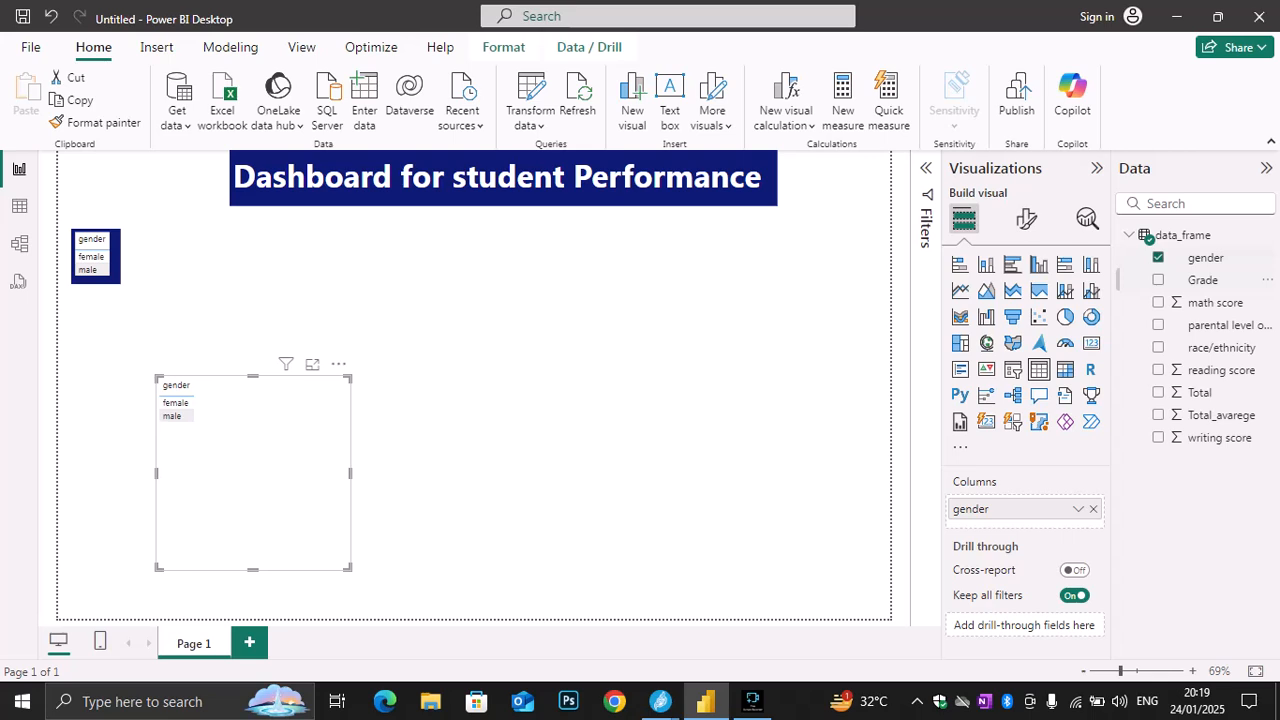
pyautogui.click(1158, 280)
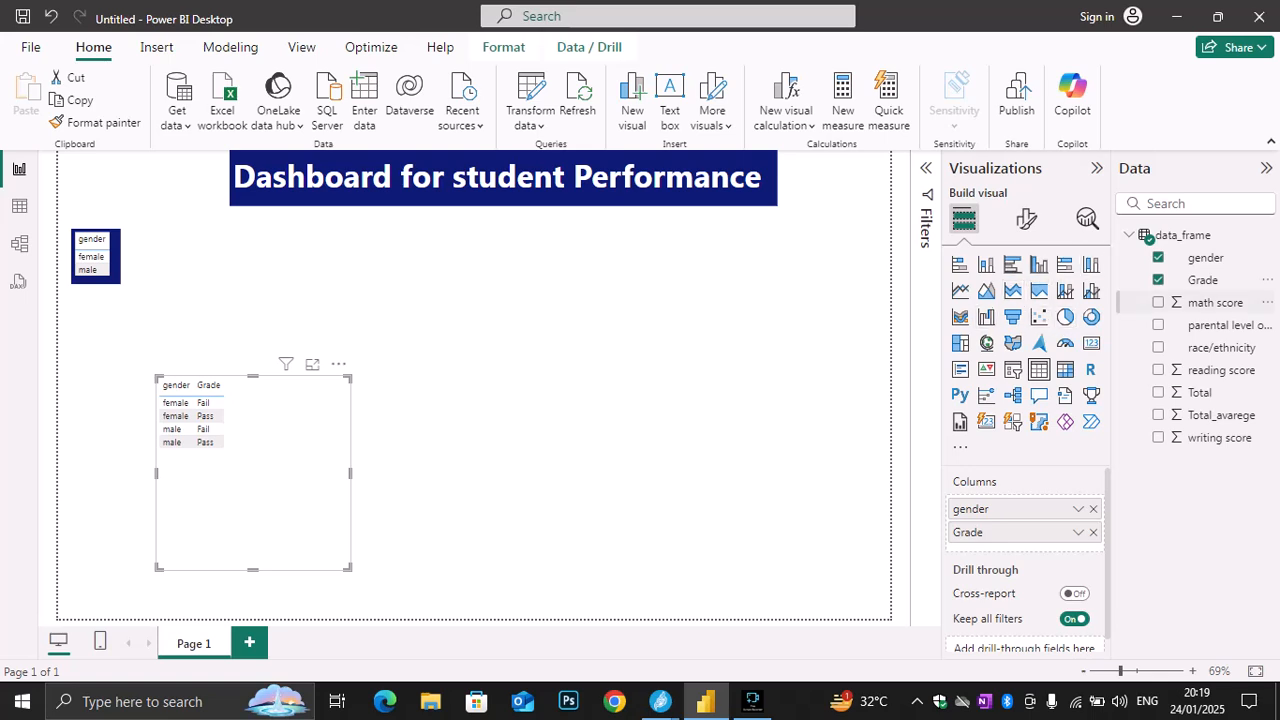
pyautogui.click(1158, 302)
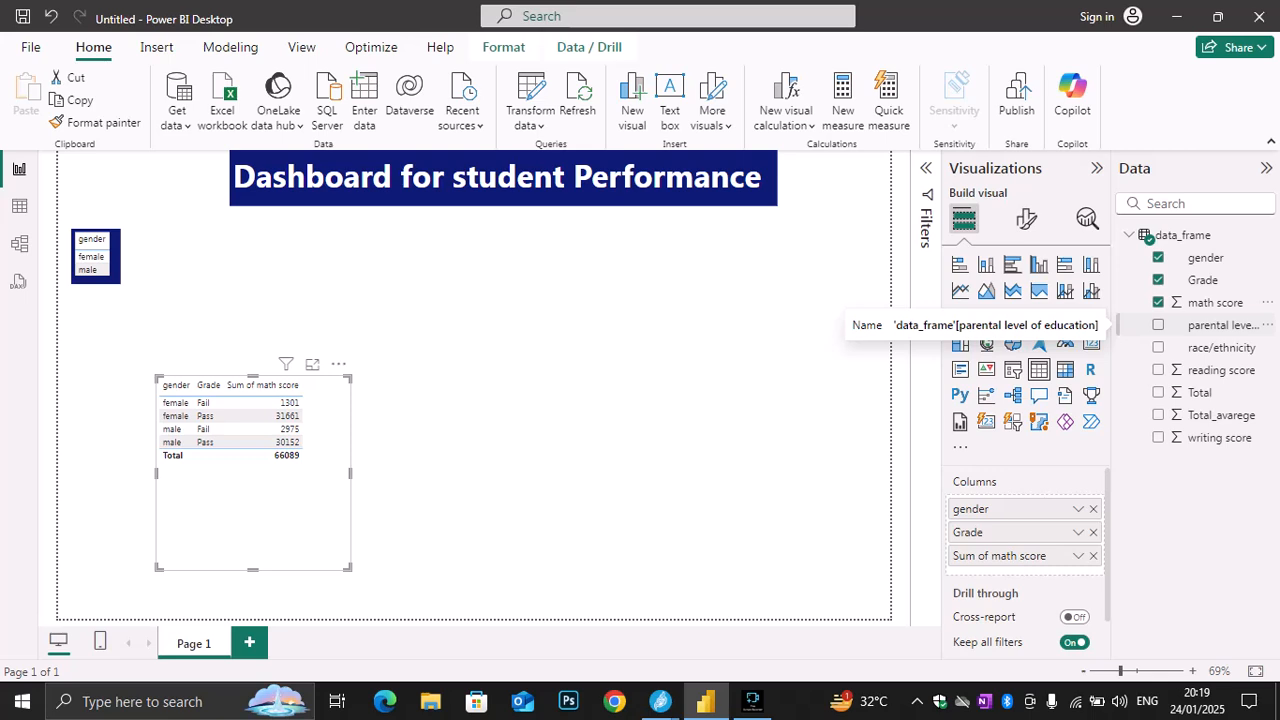
pyautogui.click(1158, 325)
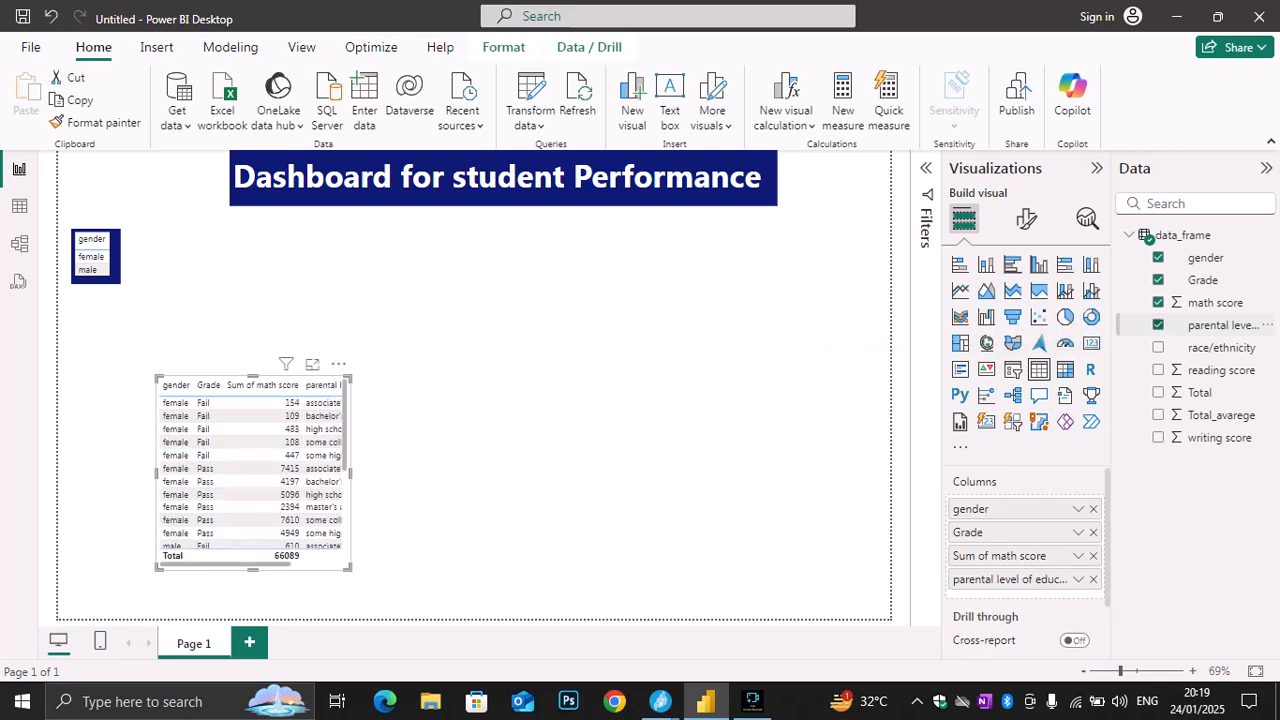
pyautogui.click(1158, 347)
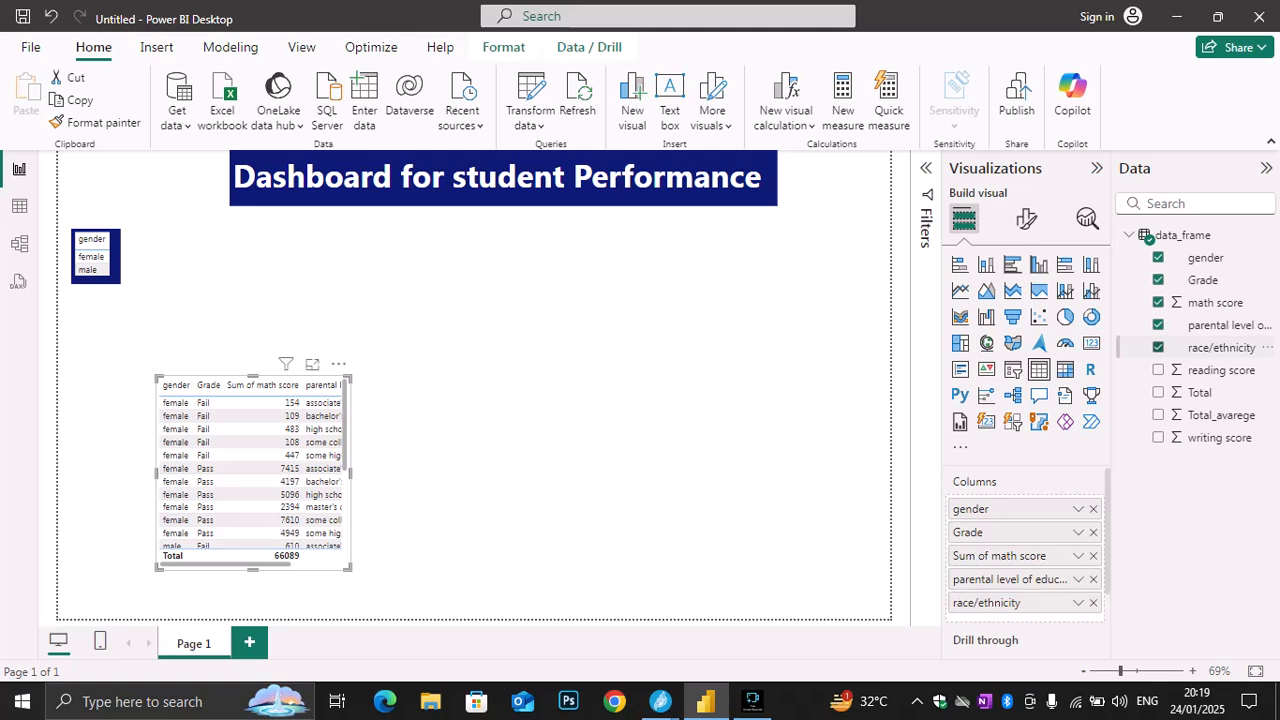
pyautogui.click(1158, 370)
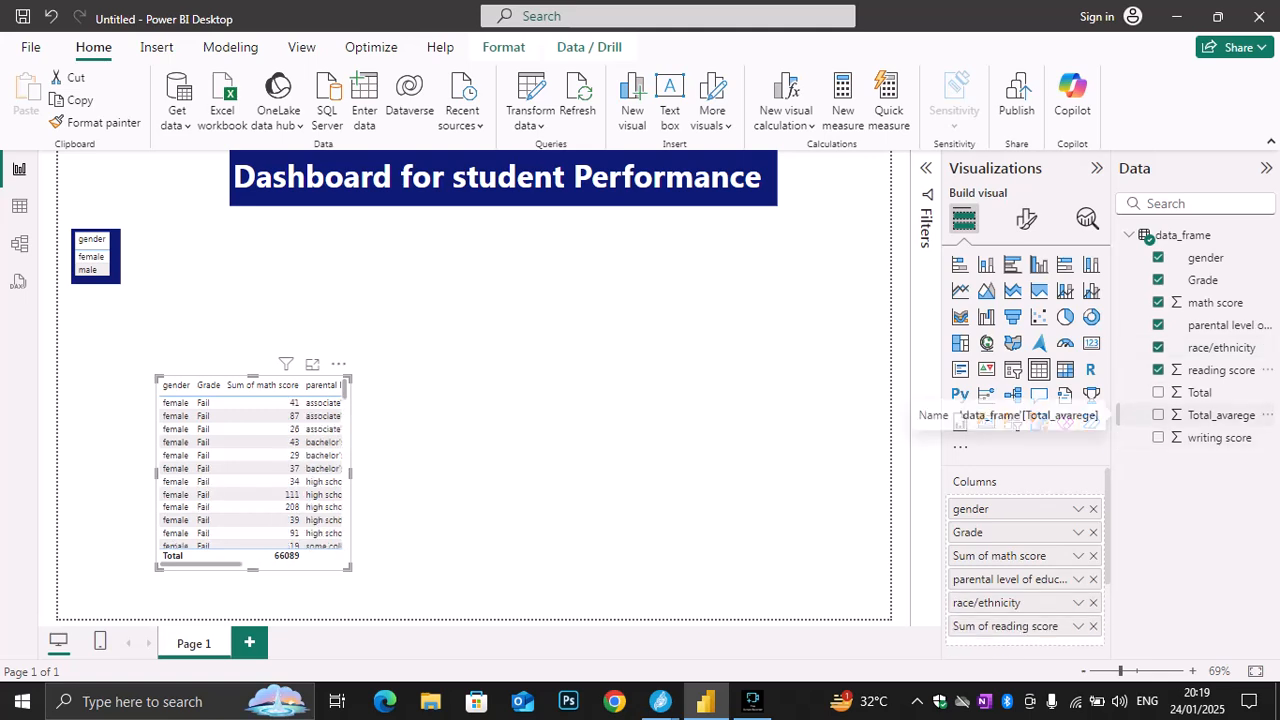
pyautogui.click(1158, 392)
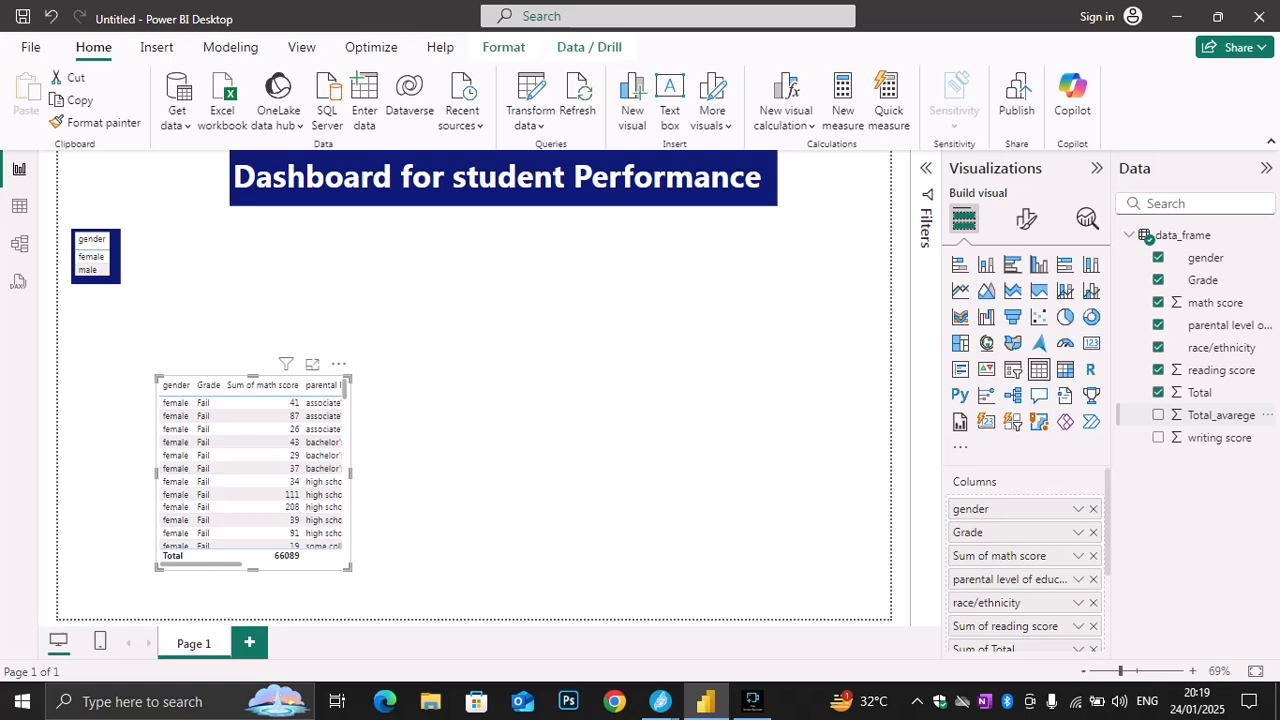
pyautogui.click(1158, 415)
pyautogui.click(1158, 437)
# Widen the new table visual to show all its columns and reduce its height to a strip along the page's bottom edge
pyautogui.moveTo(349, 379); pyautogui.dragTo(814, 153)
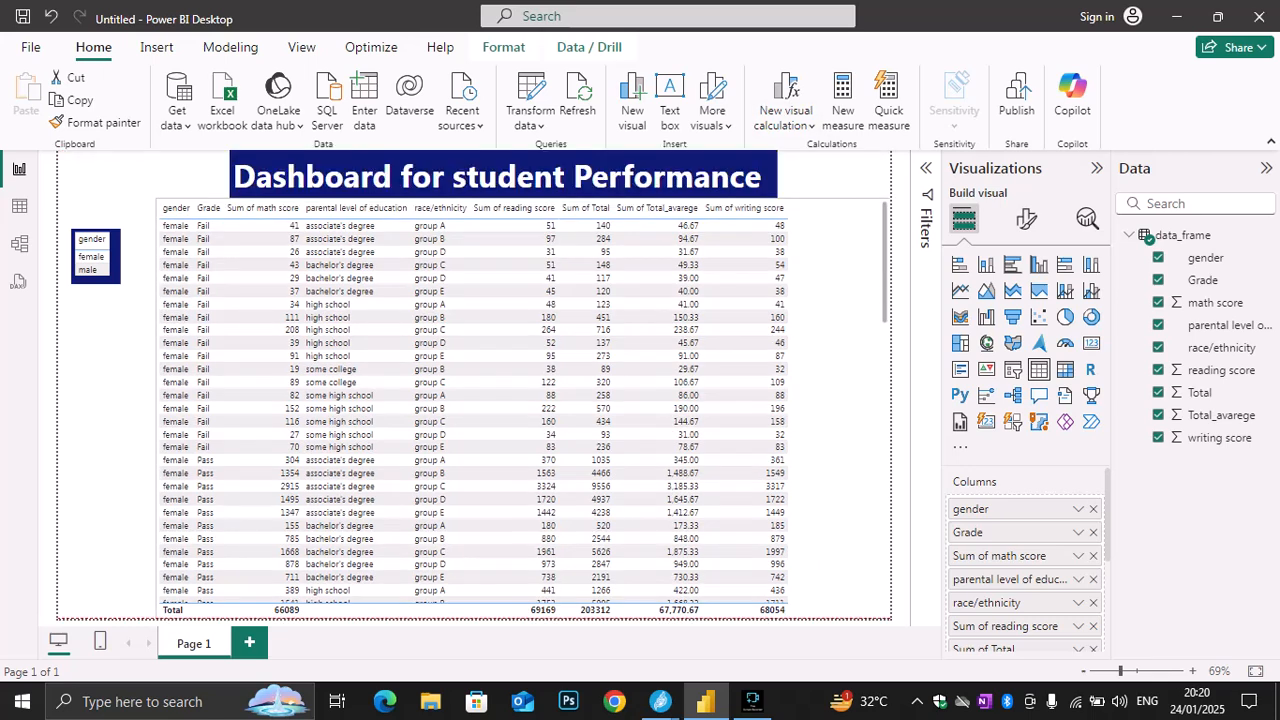
pyautogui.moveTo(523, 408); pyautogui.dragTo(488, 407)
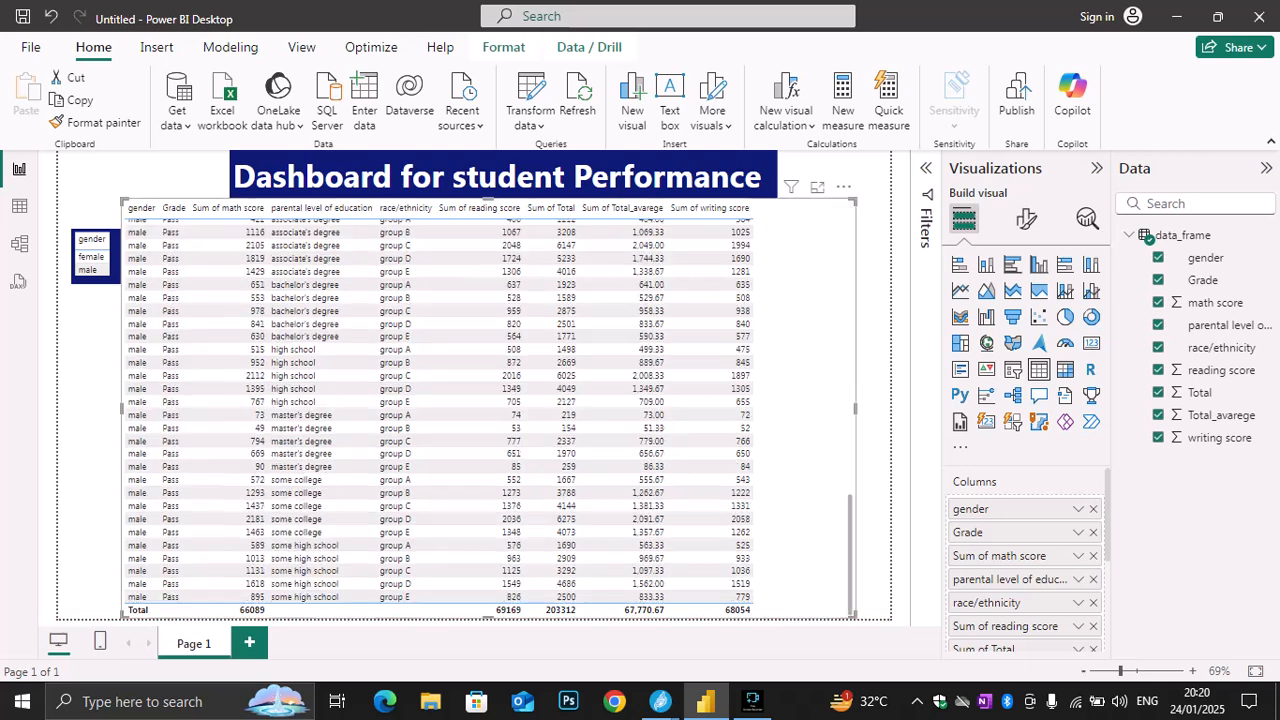
pyautogui.scroll(-10, 488, 407)
pyautogui.scroll(10, 488, 407)
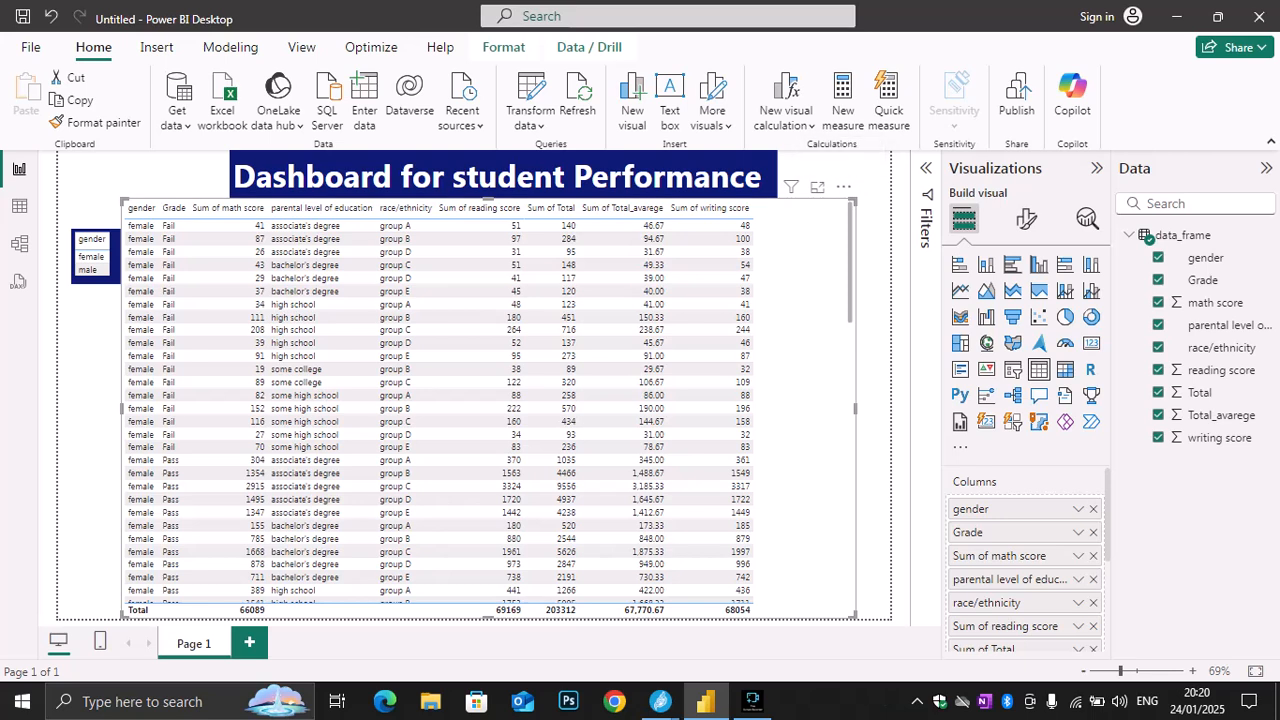
pyautogui.moveTo(855, 201); pyautogui.dragTo(836, 490)
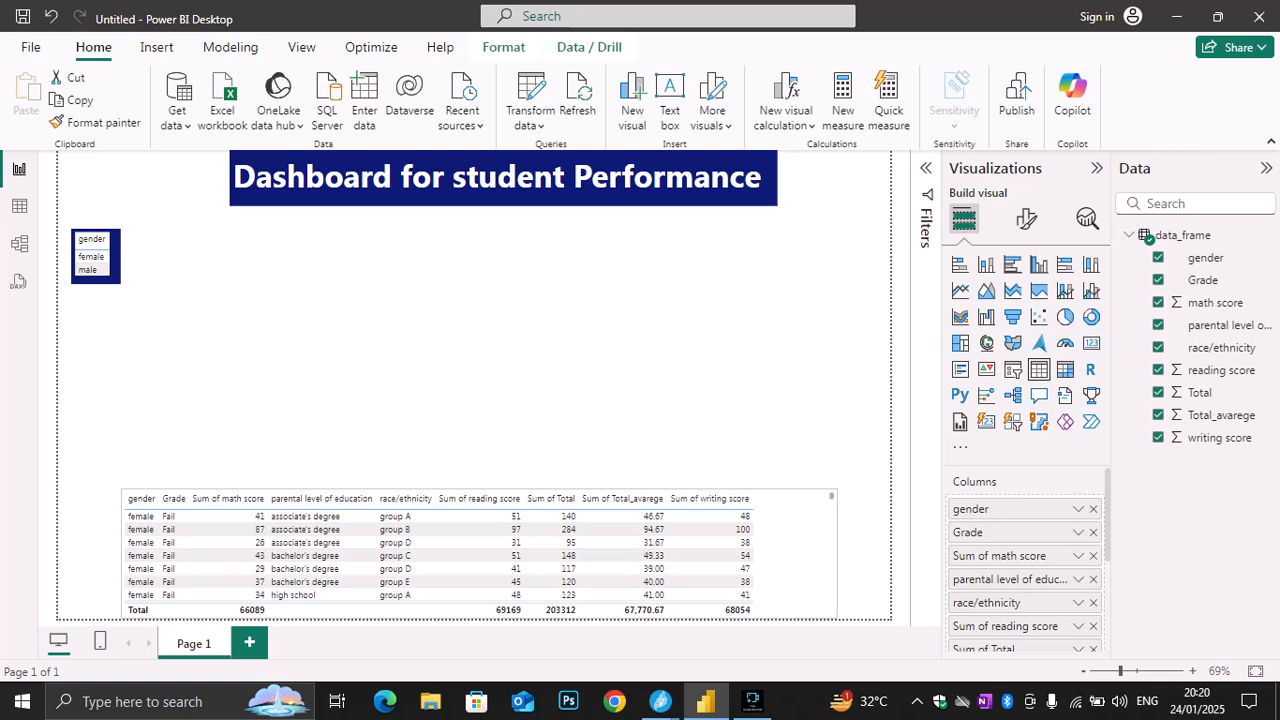
pyautogui.scroll(-3, 440, 555)
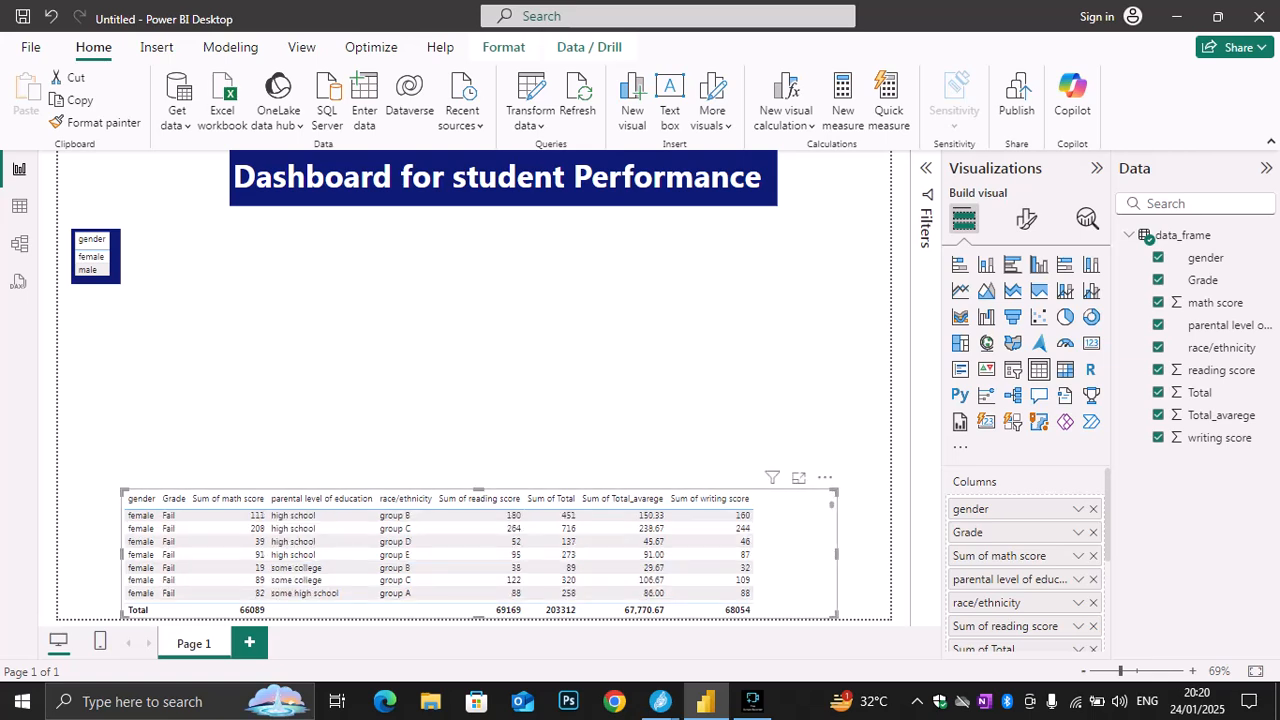
pyautogui.scroll(-2, 440, 555)
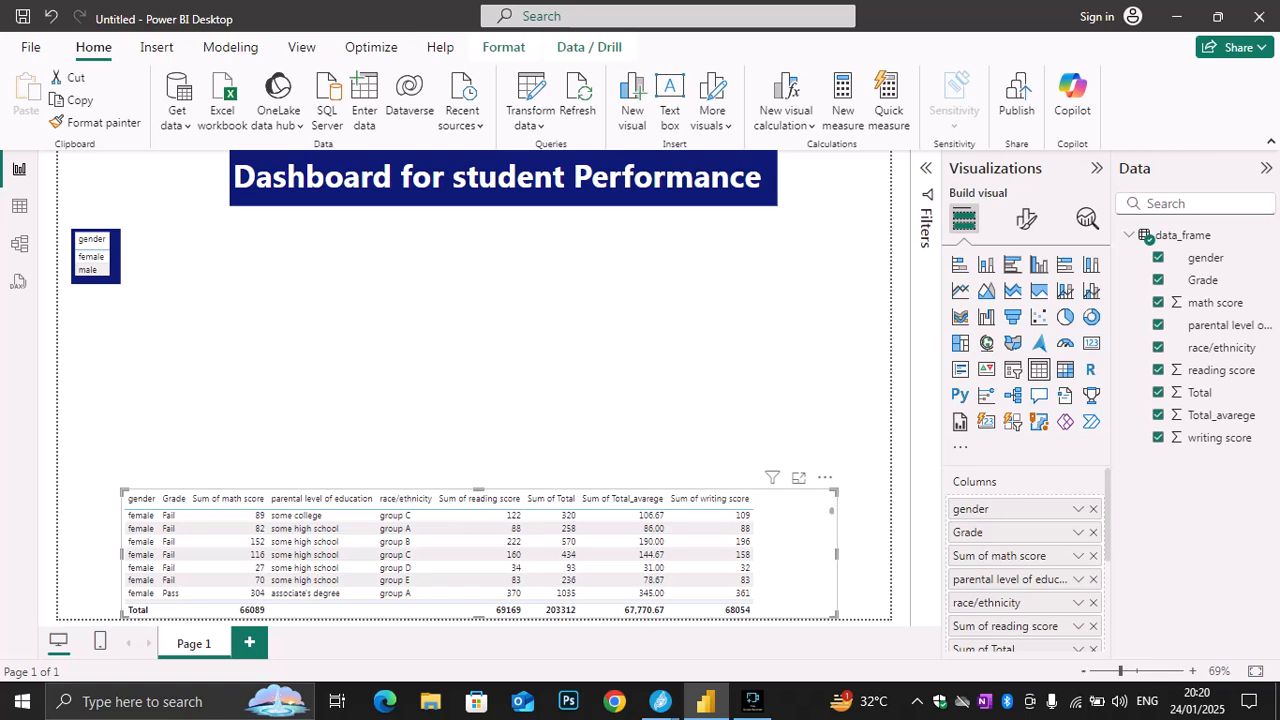
# Fit the width of the multi-column table to its columns and center it along the page's bottom edge
pyautogui.moveTo(122, 540); pyautogui.dragTo(58, 540)
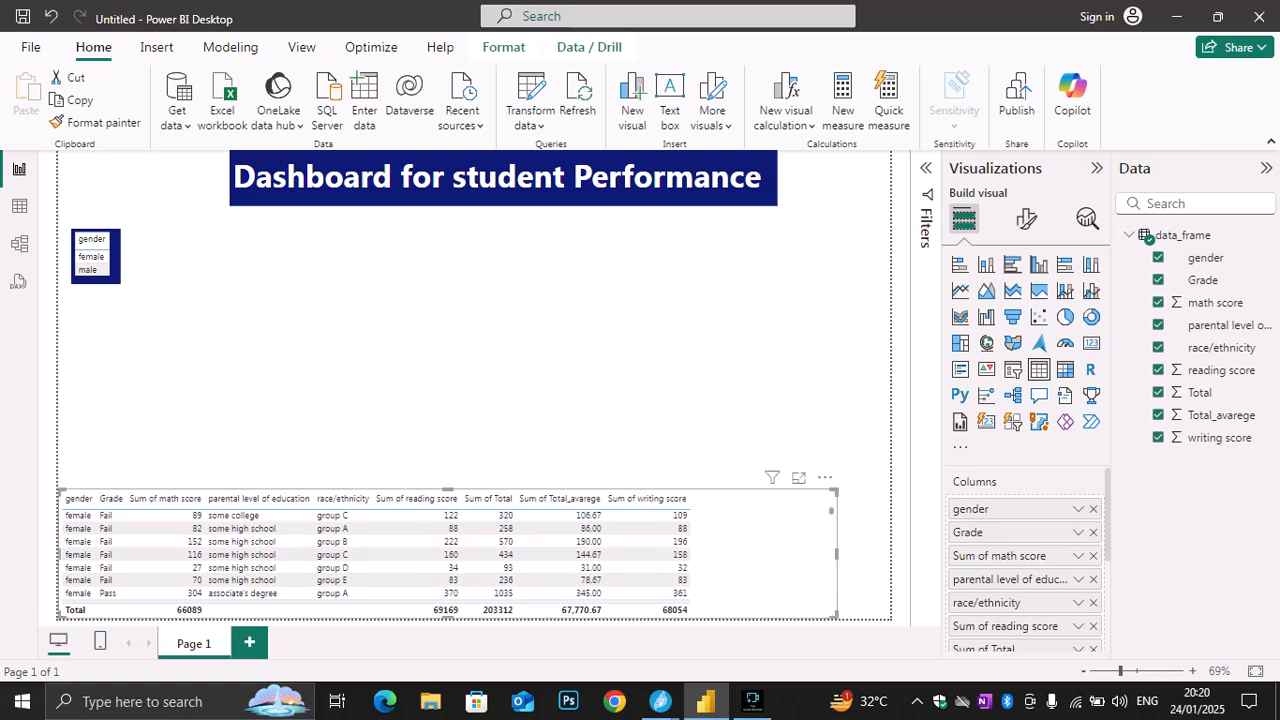
pyautogui.scroll(-3, 440, 555)
pyautogui.scroll(-5, 440, 555)
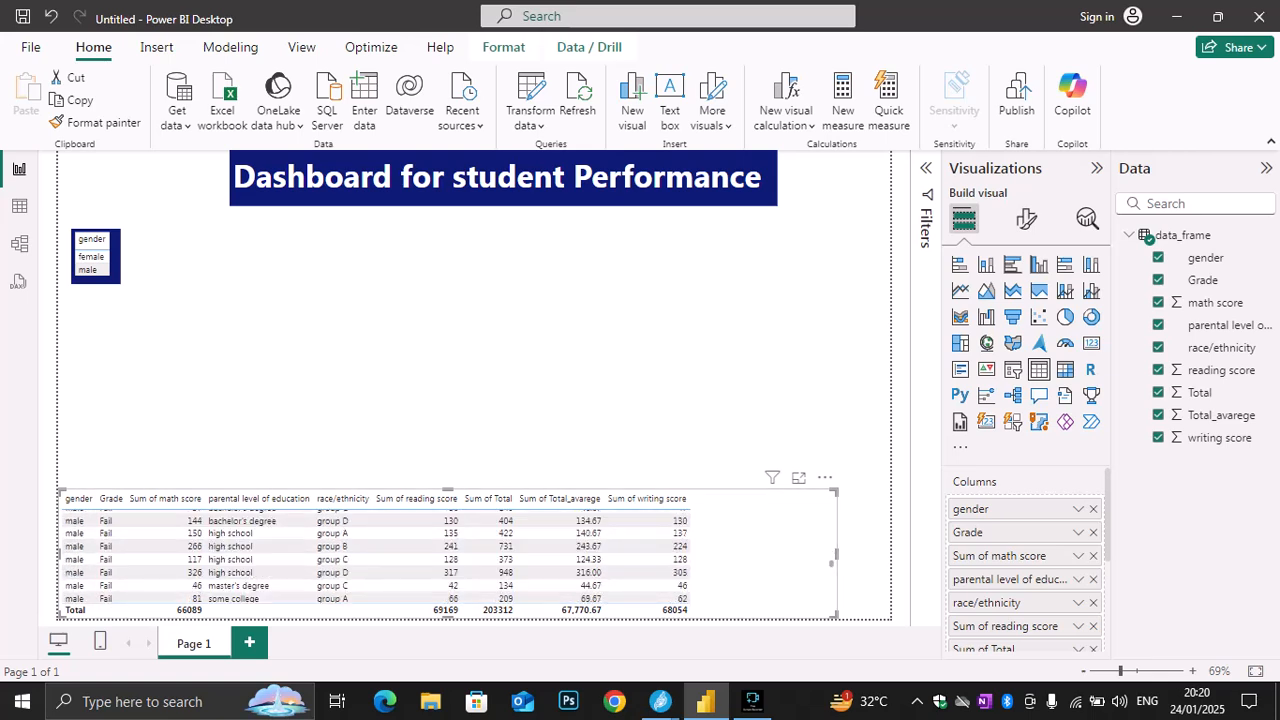
pyautogui.moveTo(837, 554); pyautogui.dragTo(698, 554)
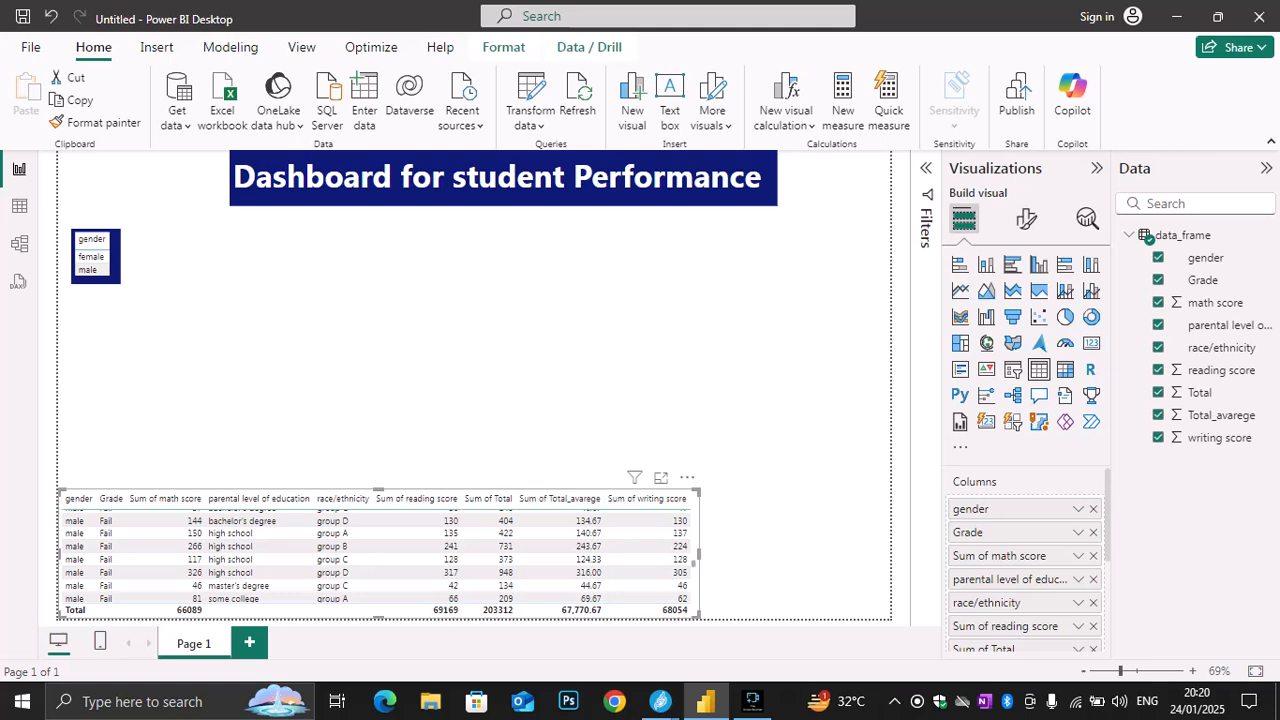
pyautogui.moveTo(565, 489); pyautogui.dragTo(667, 489)
pyautogui.click(655, 365)
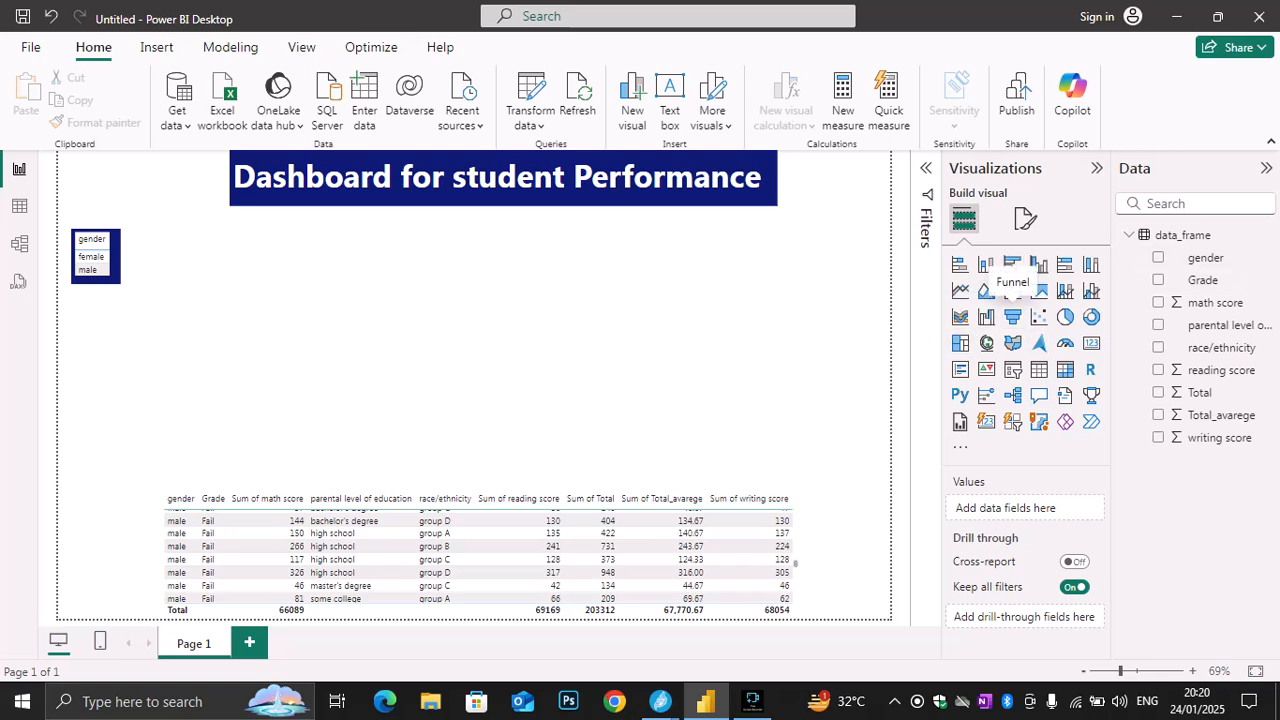
# Add a funnel chart with gender as the category and math score as the values
pyautogui.click(1012, 316)
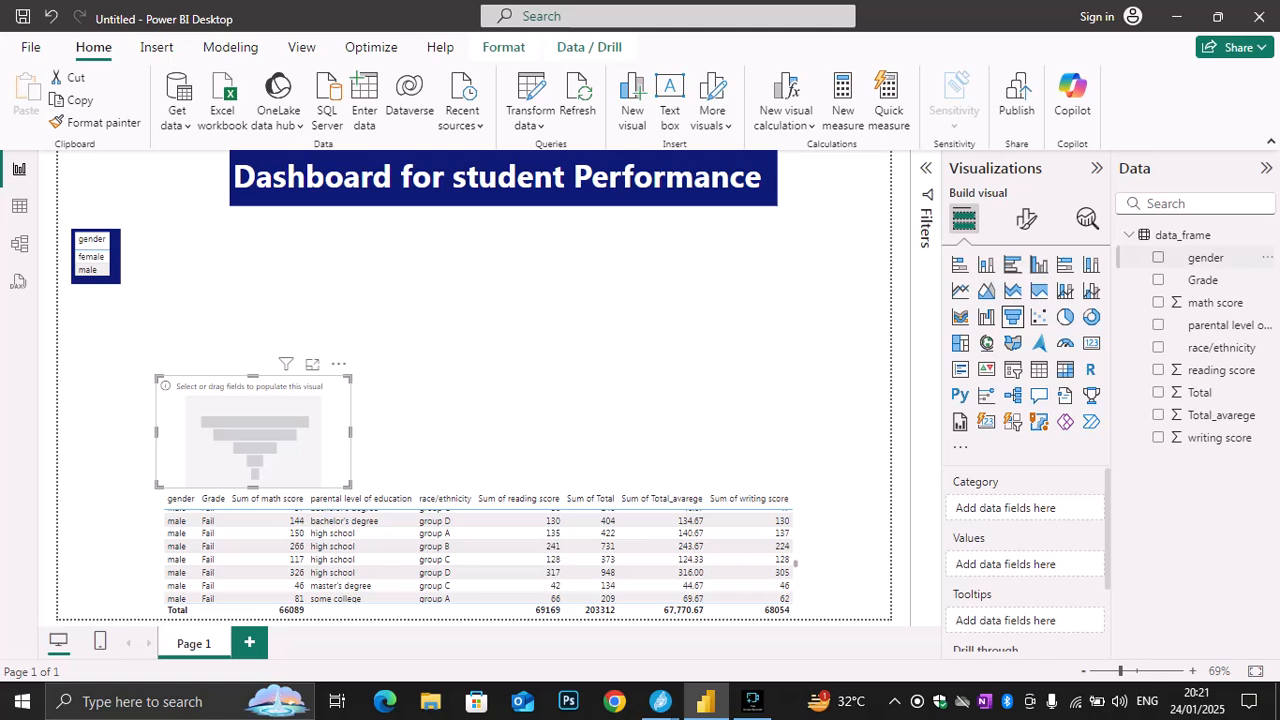
pyautogui.click(1158, 257)
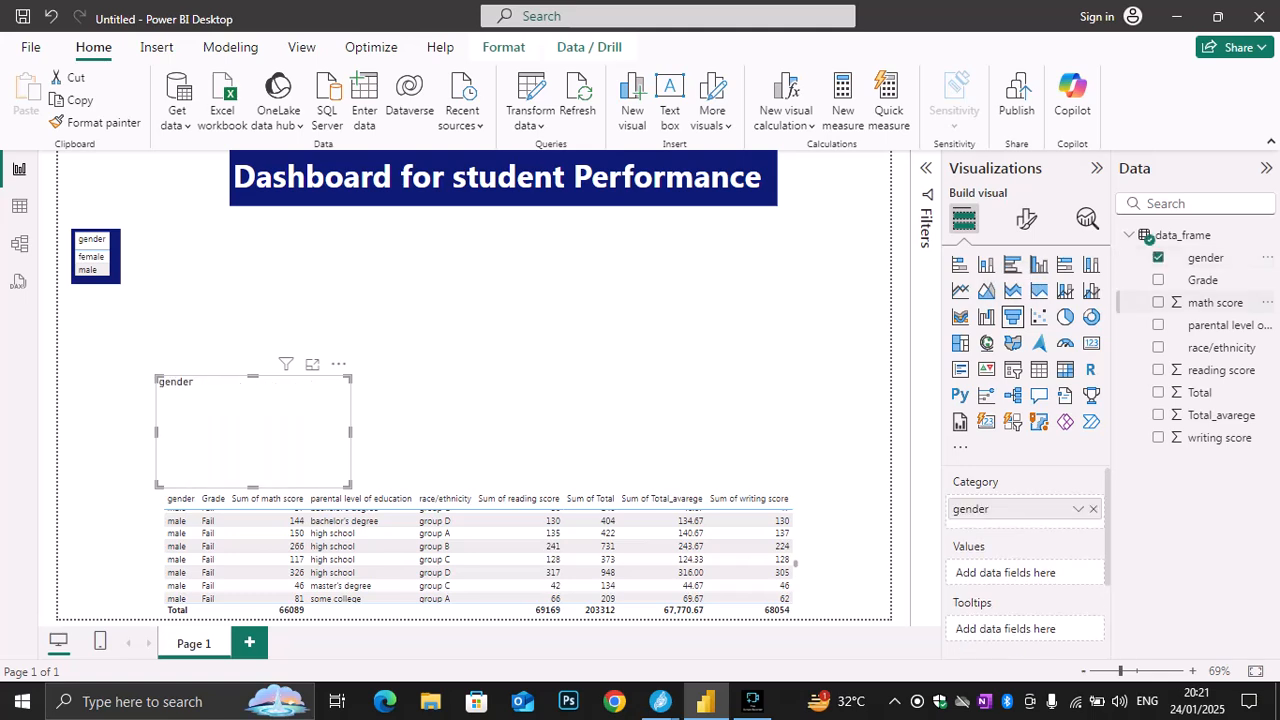
pyautogui.click(1158, 302)
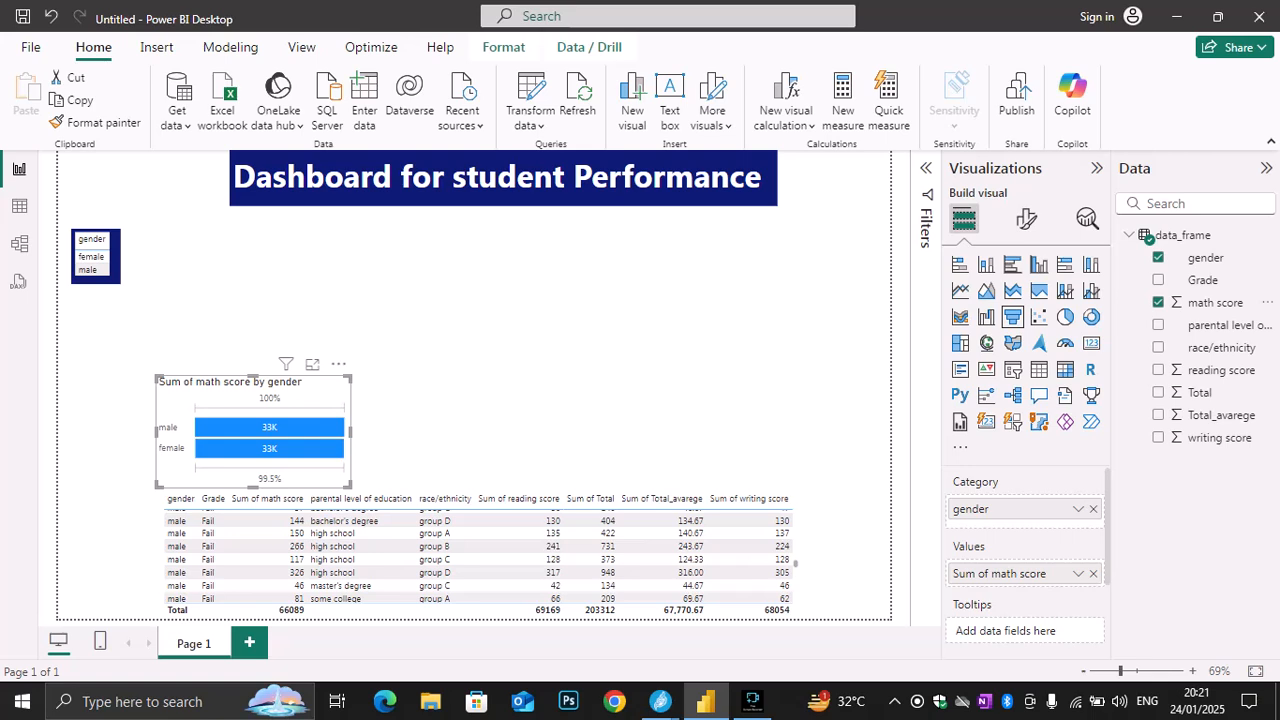
# Place the funnel chart below the title beside the gender table, and move the gender table up to align their upper edges
pyautogui.moveTo(253, 381); pyautogui.dragTo(238, 220)
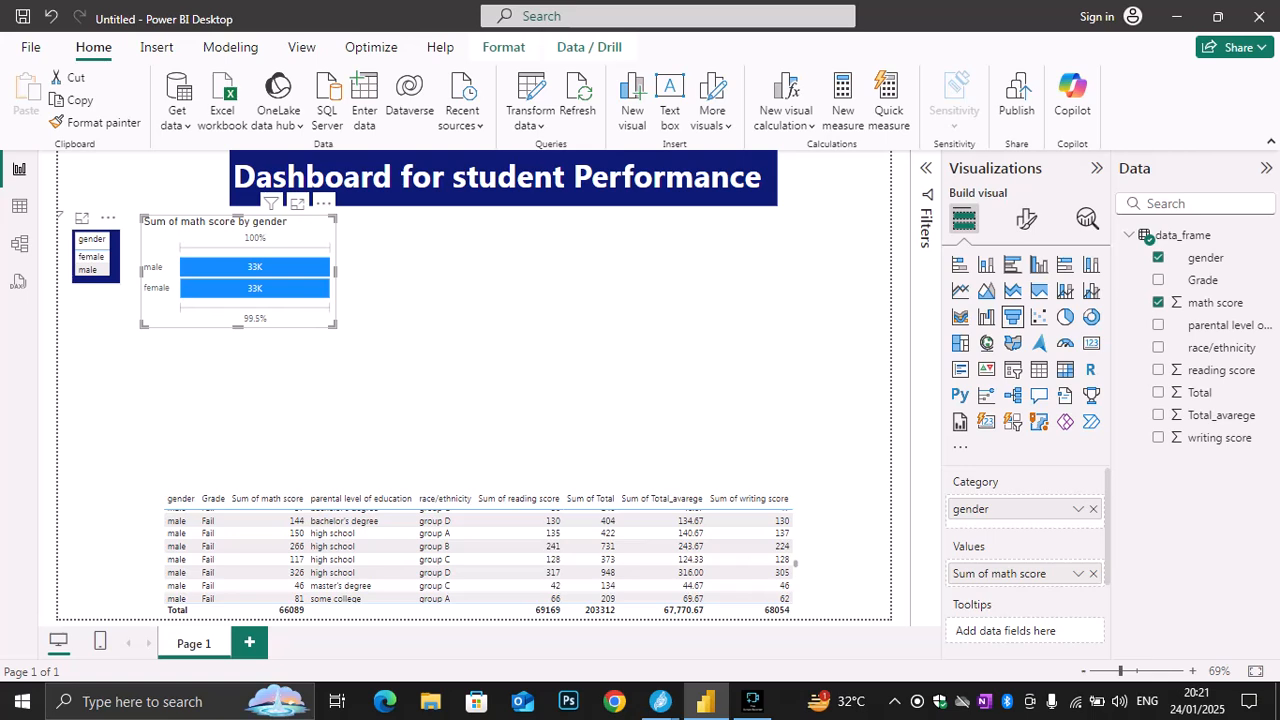
pyautogui.moveTo(101, 257)
pyautogui.mouseDown()
pyautogui.moveTo(88, 206)
pyautogui.moveTo(96, 242)
pyautogui.mouseUp()
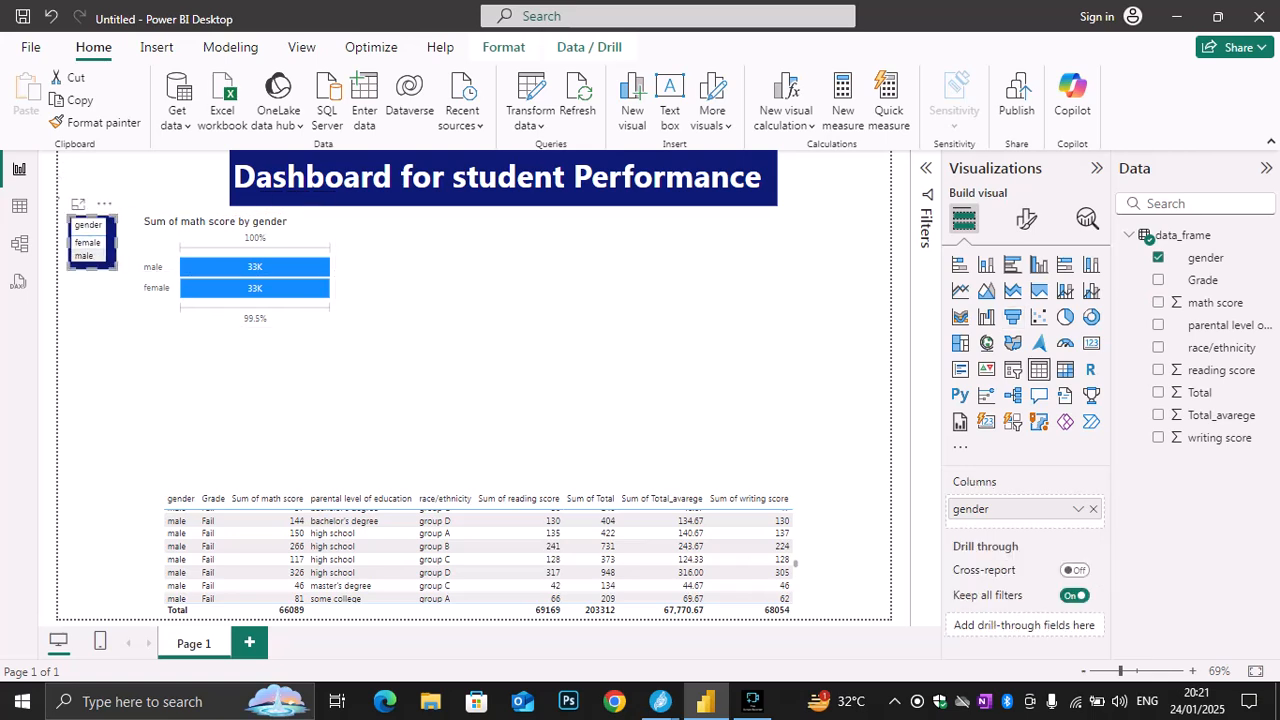
# Set the background color of the math score funnel chart to the same dark blue as the title
pyautogui.click(228, 232)
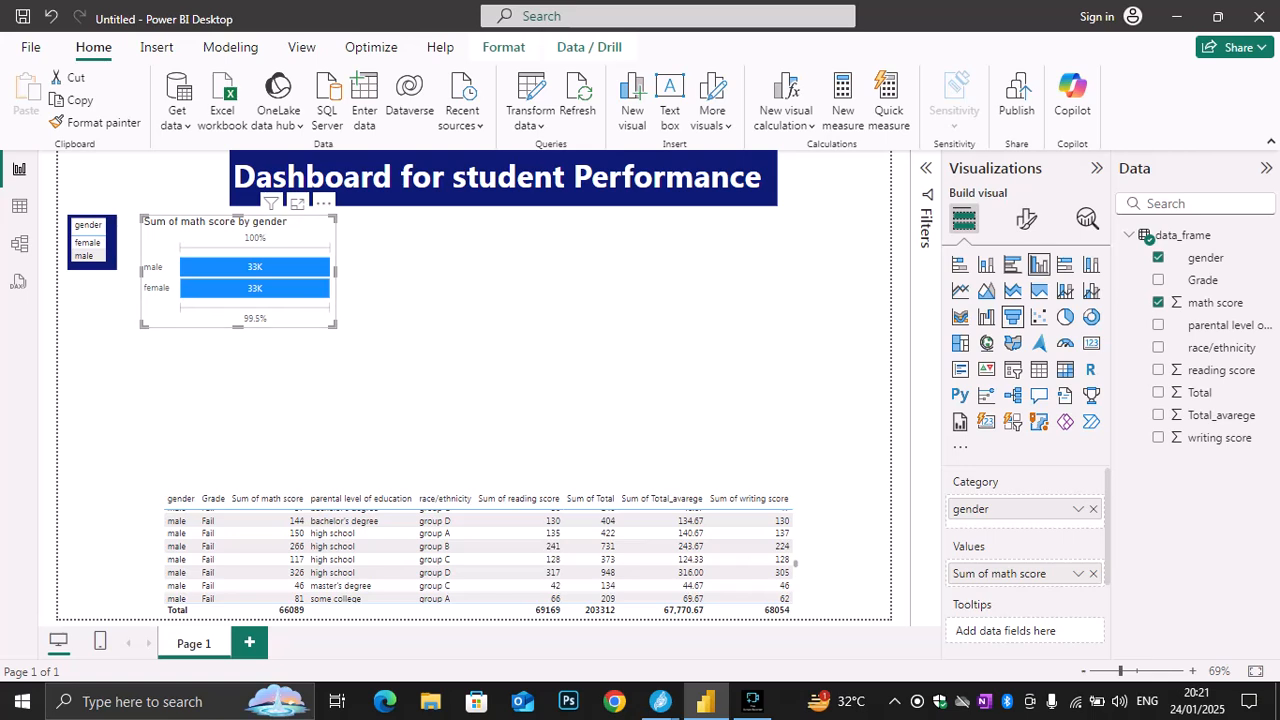
pyautogui.click(1026, 218)
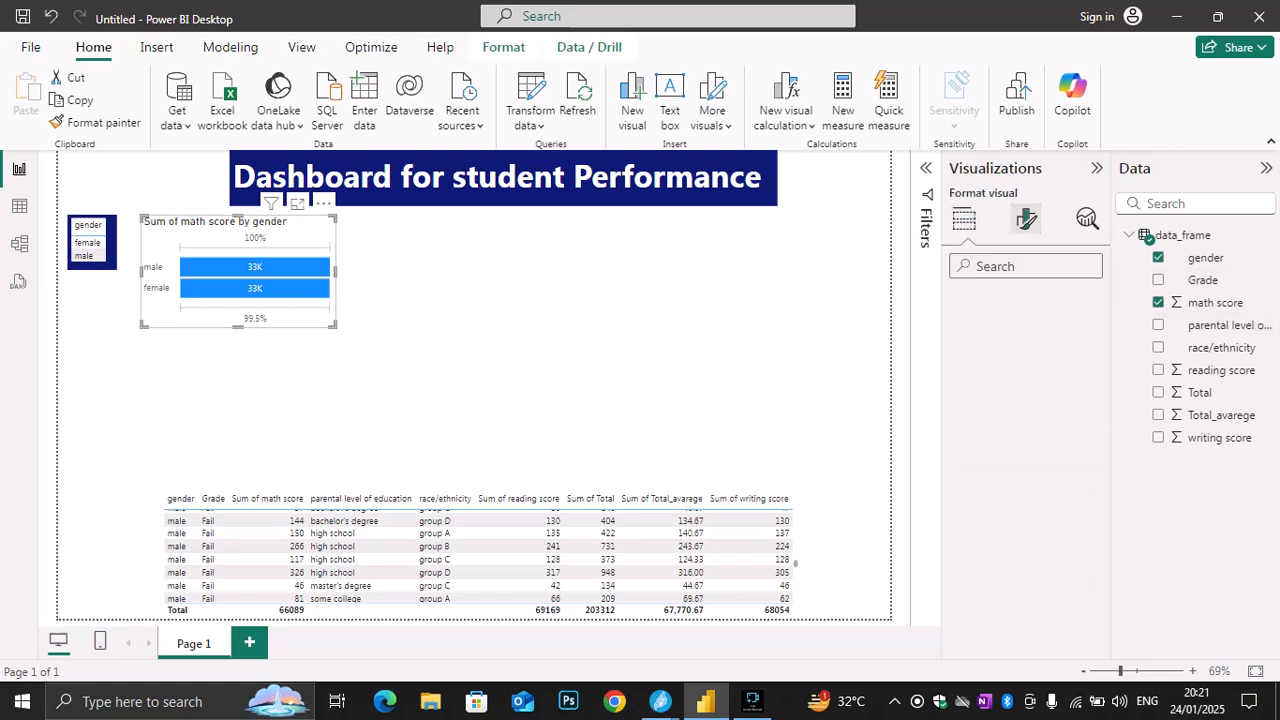
pyautogui.click(980, 349)
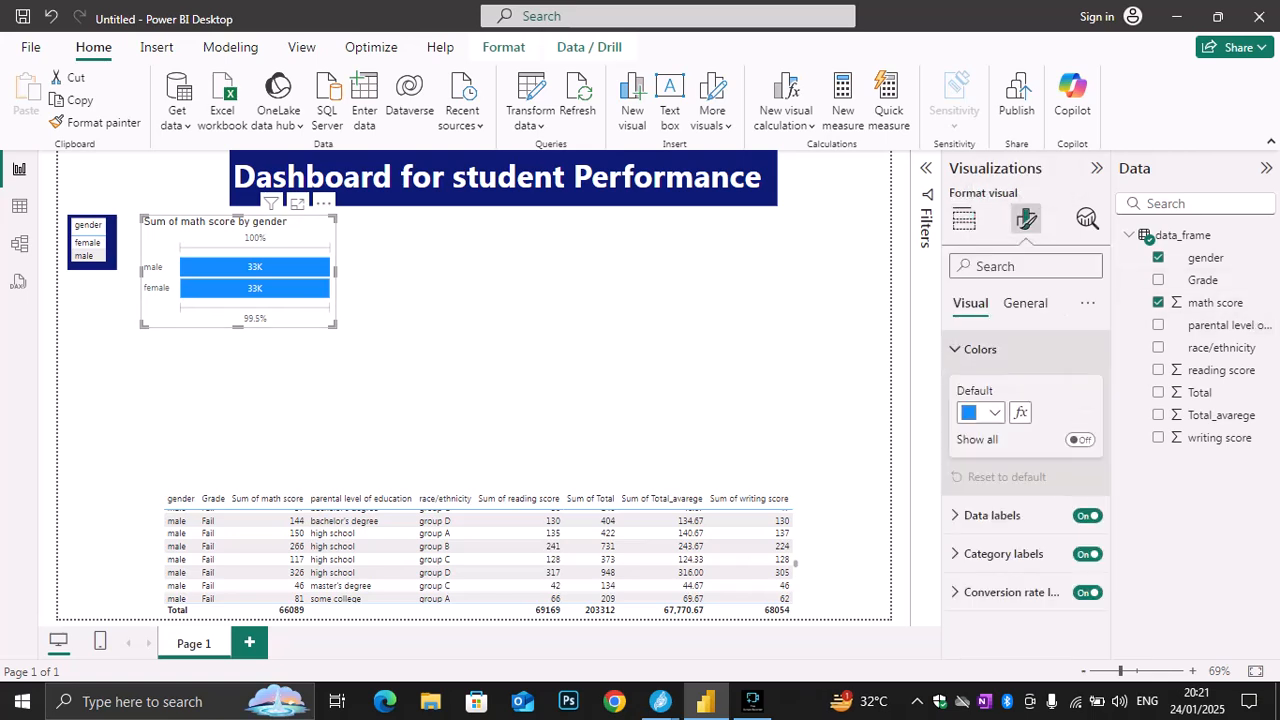
pyautogui.click(993, 412)
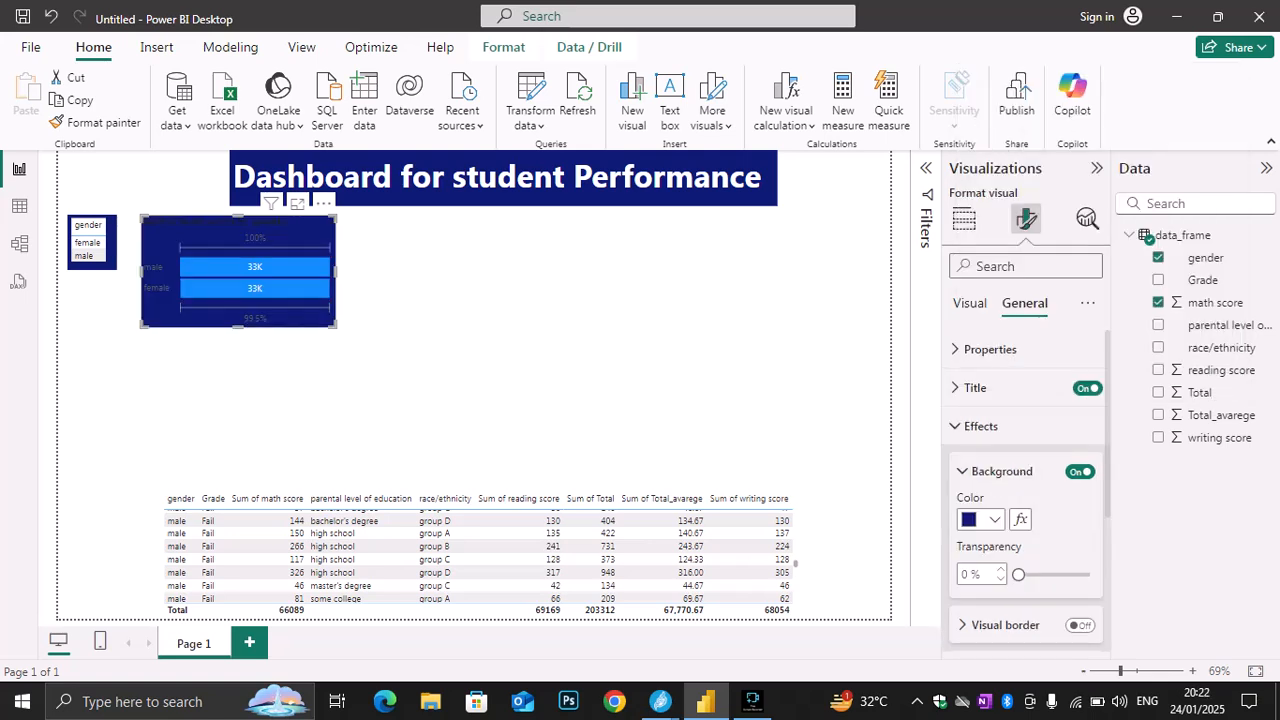
# Try white and light yellow as the bar color of the funnel chart, and reset the bars to the default color
pyautogui.click(982, 412)
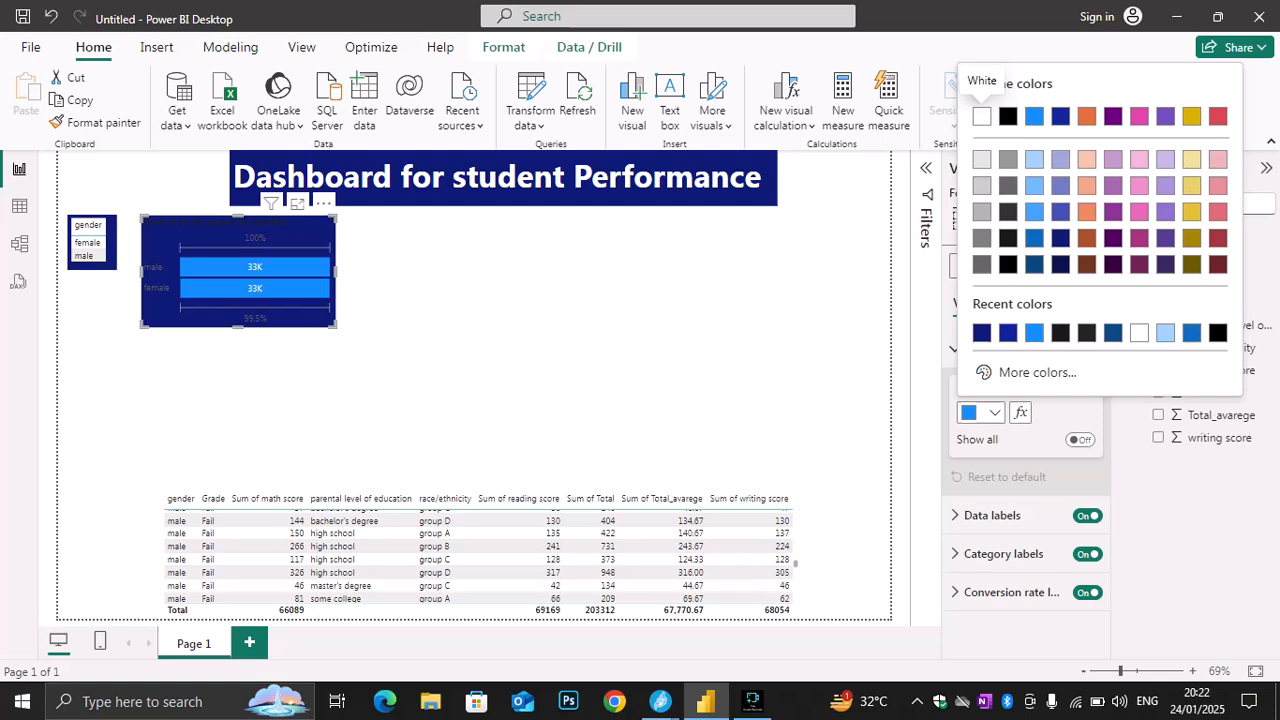
pyautogui.click(981, 116)
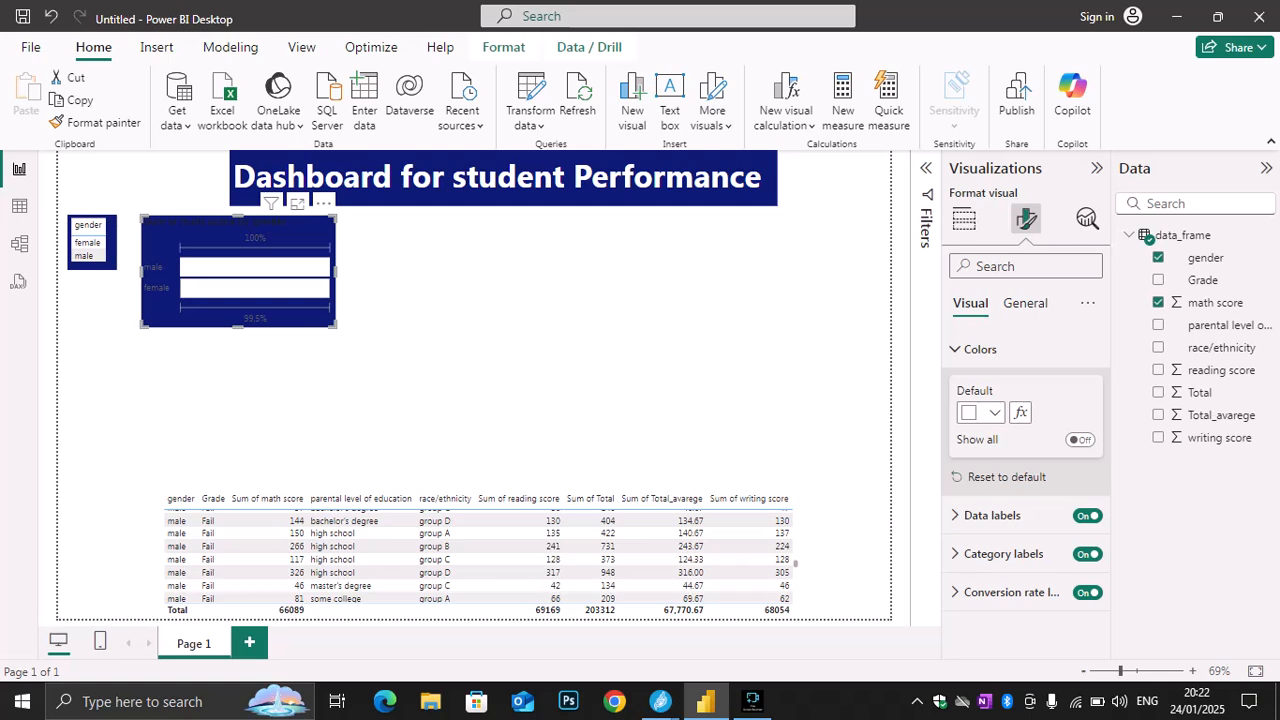
pyautogui.hotkey('ctrl', 'z')
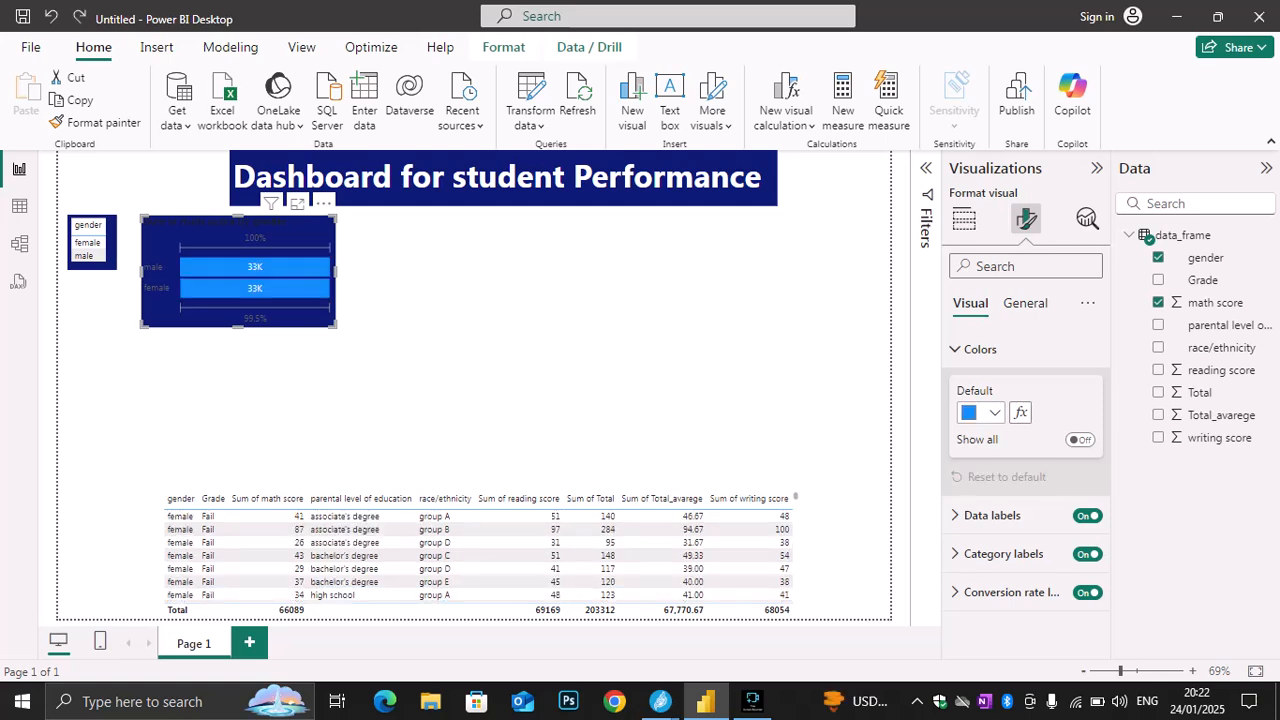
pyautogui.click(980, 412)
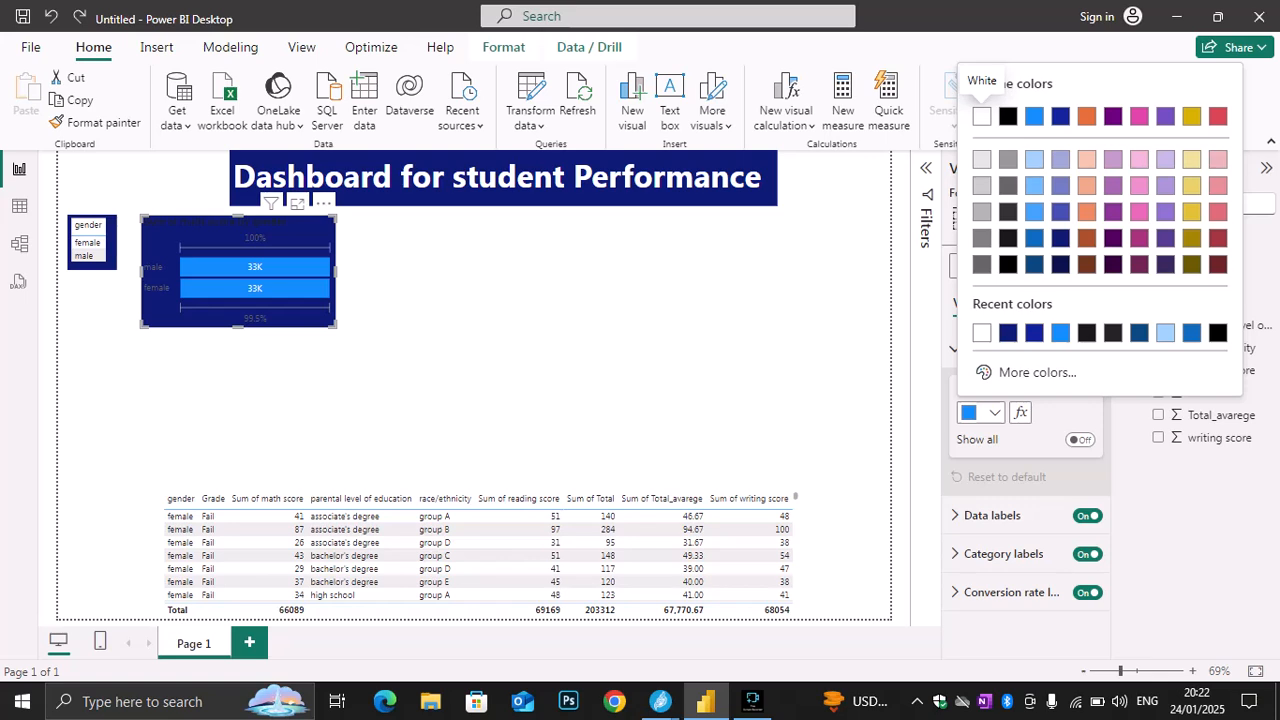
pyautogui.click(981, 116)
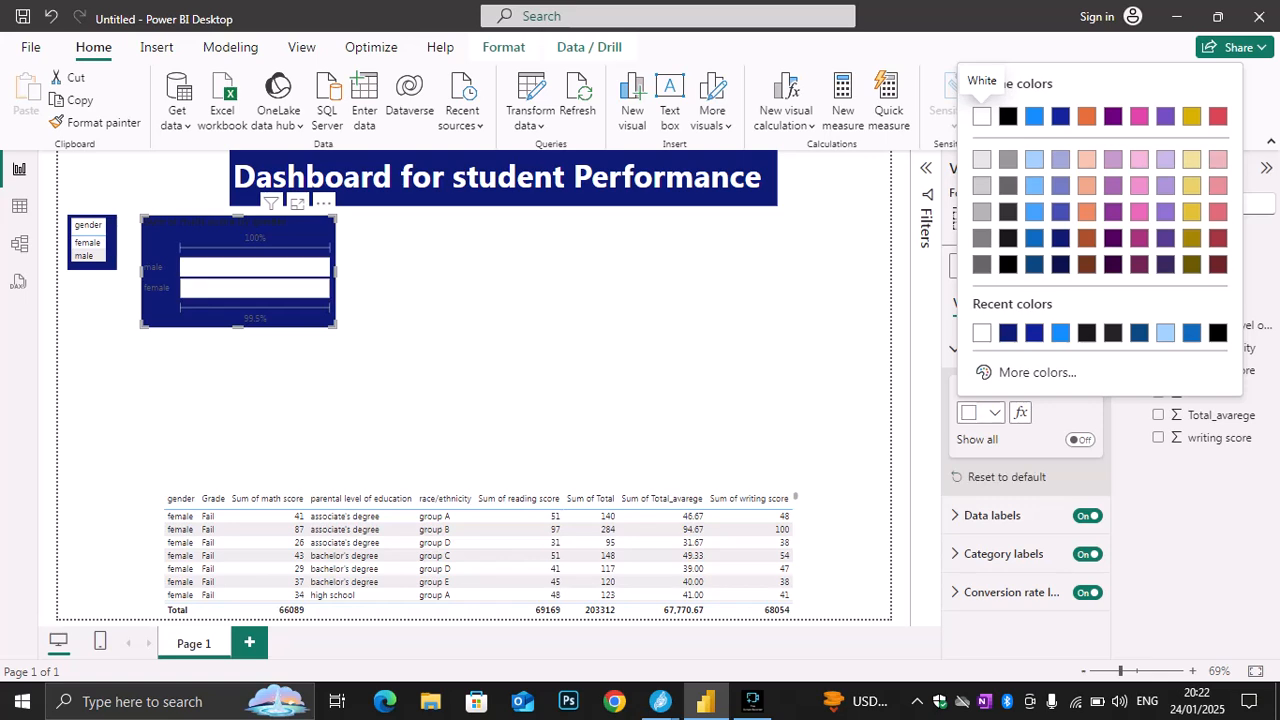
pyautogui.click(1192, 186)
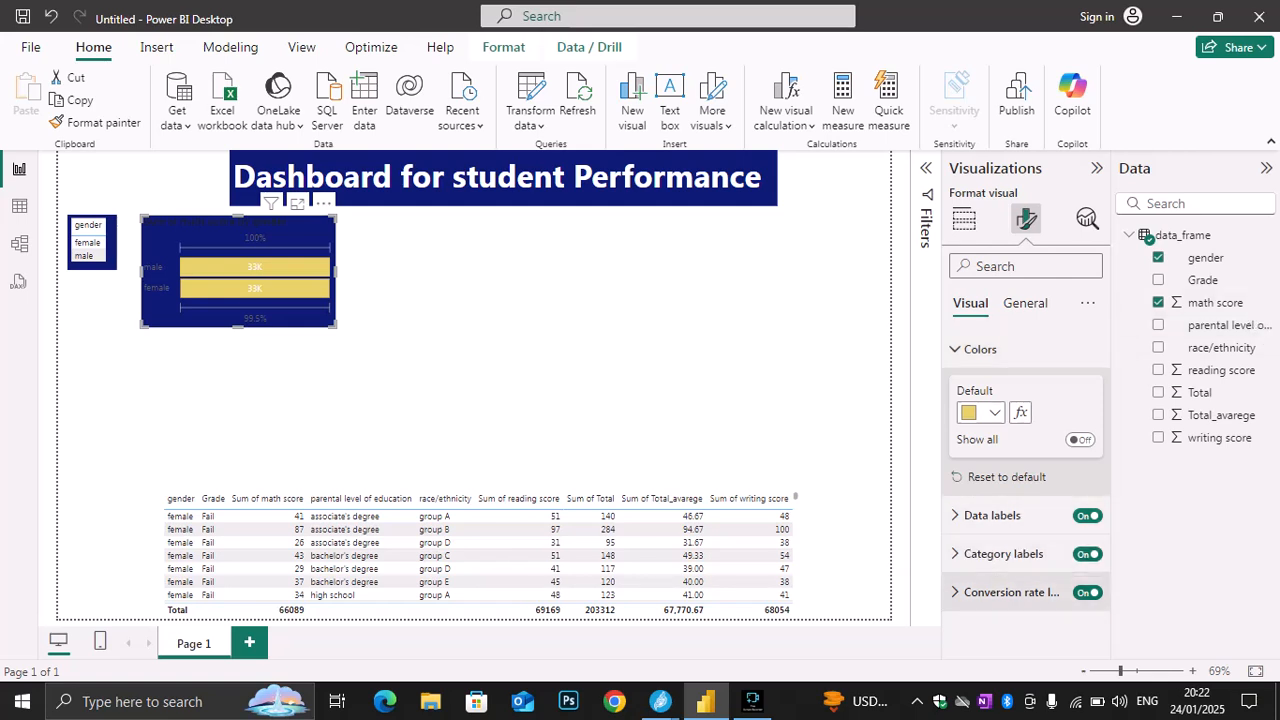
pyautogui.click(1006, 477)
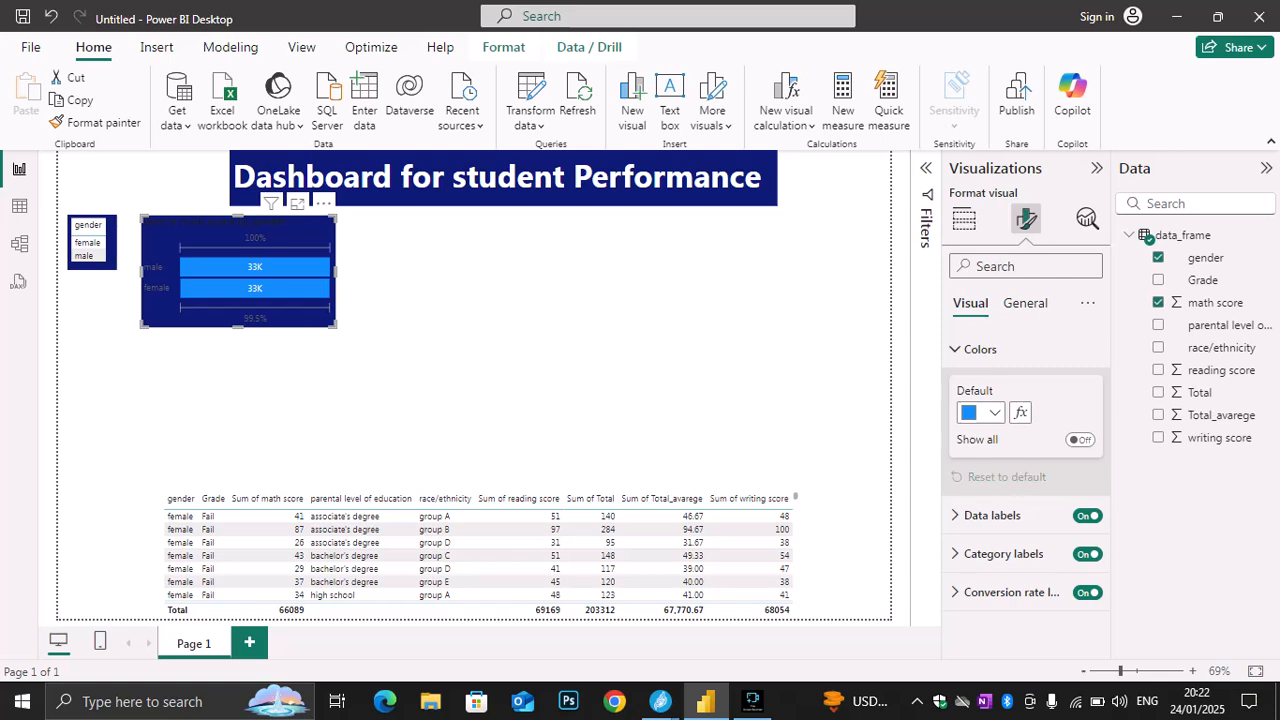
# Try light gray as the background color of the math score funnel chart, and return it to dark blue
pyautogui.click(1025, 303)
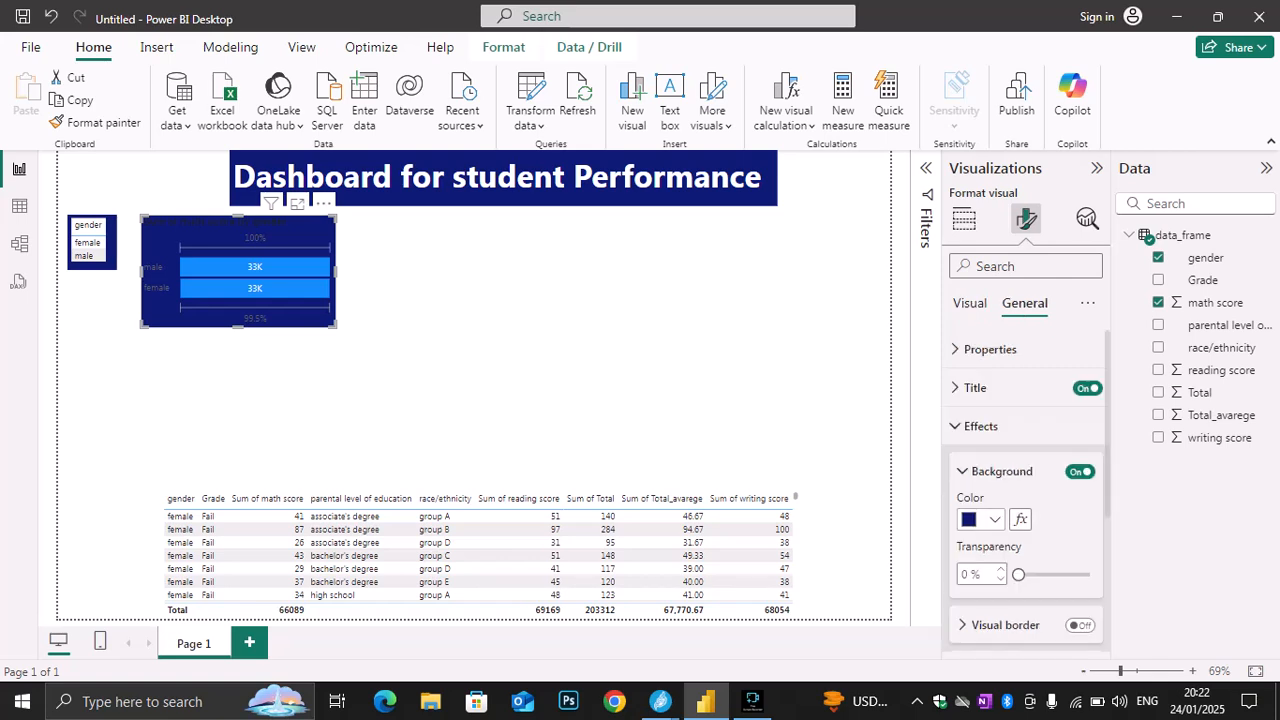
pyautogui.click(981, 519)
pyautogui.click(981, 223)
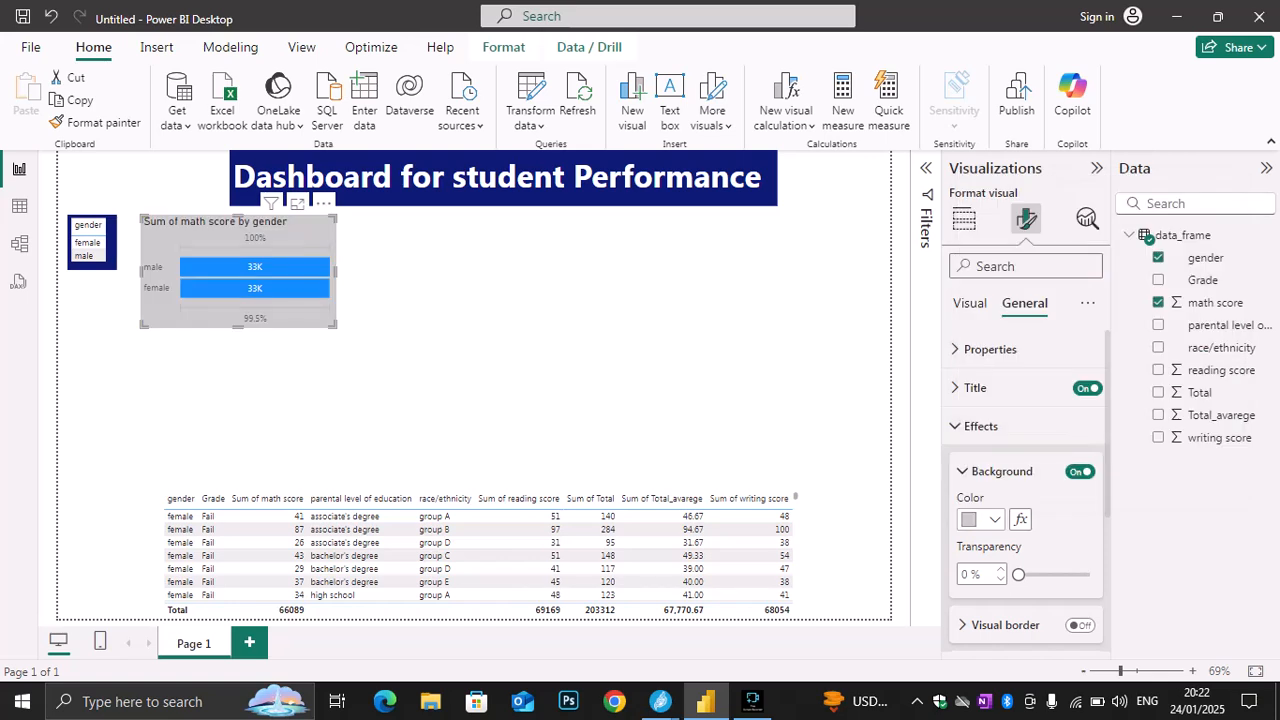
pyautogui.click(981, 519)
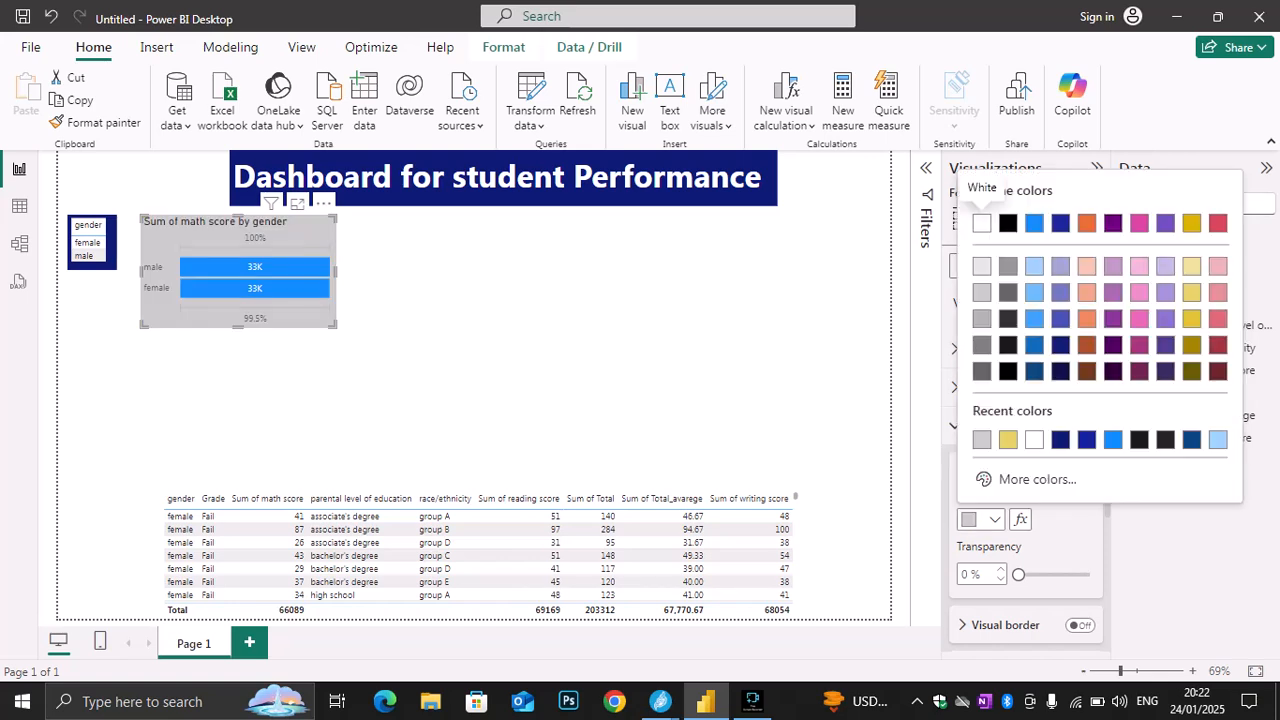
pyautogui.click(1061, 440)
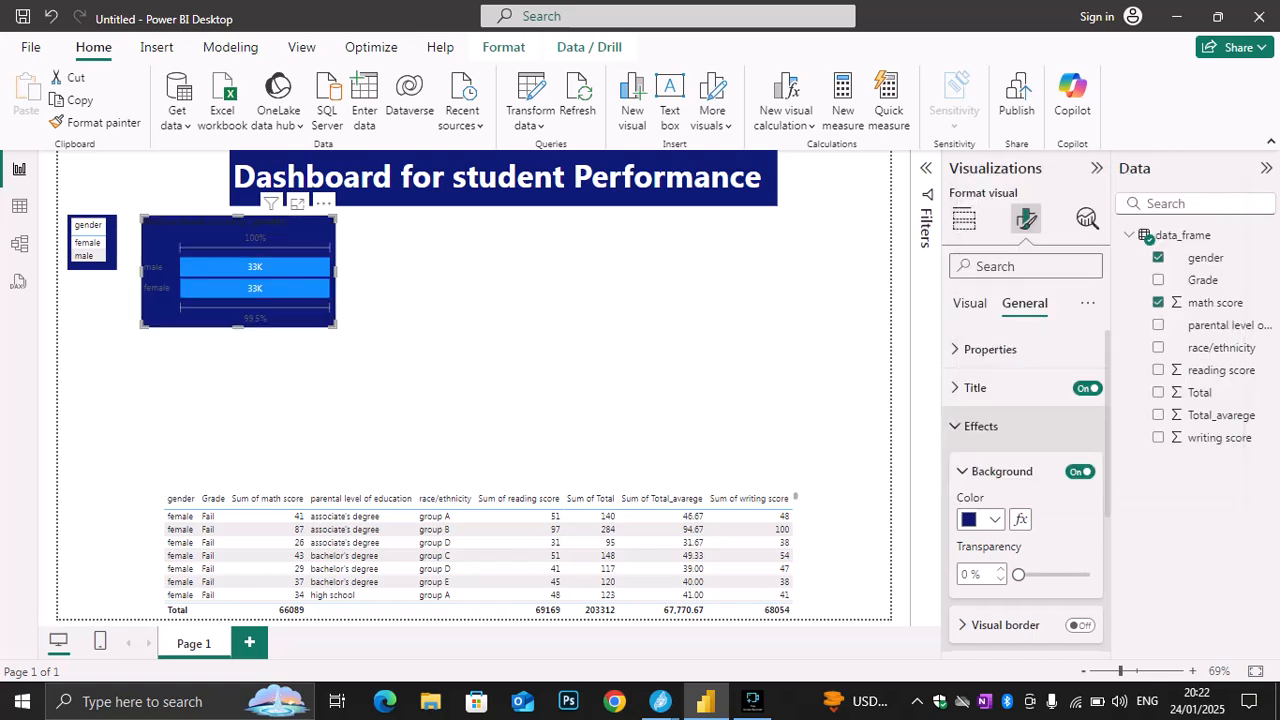
# Set the background transparency of the math score funnel chart to 81%, and move the chart slightly closer to the gender table
pyautogui.moveTo(1018, 575); pyautogui.dragTo(1086, 575)
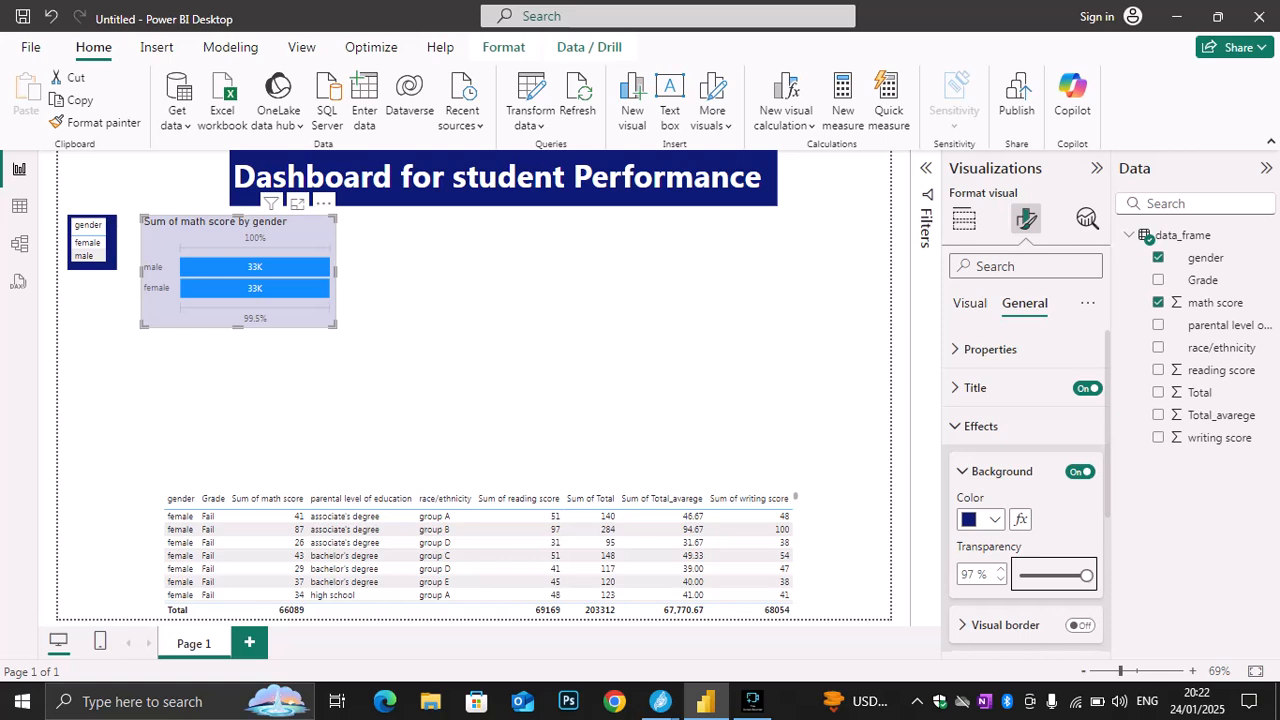
pyautogui.click(560, 390)
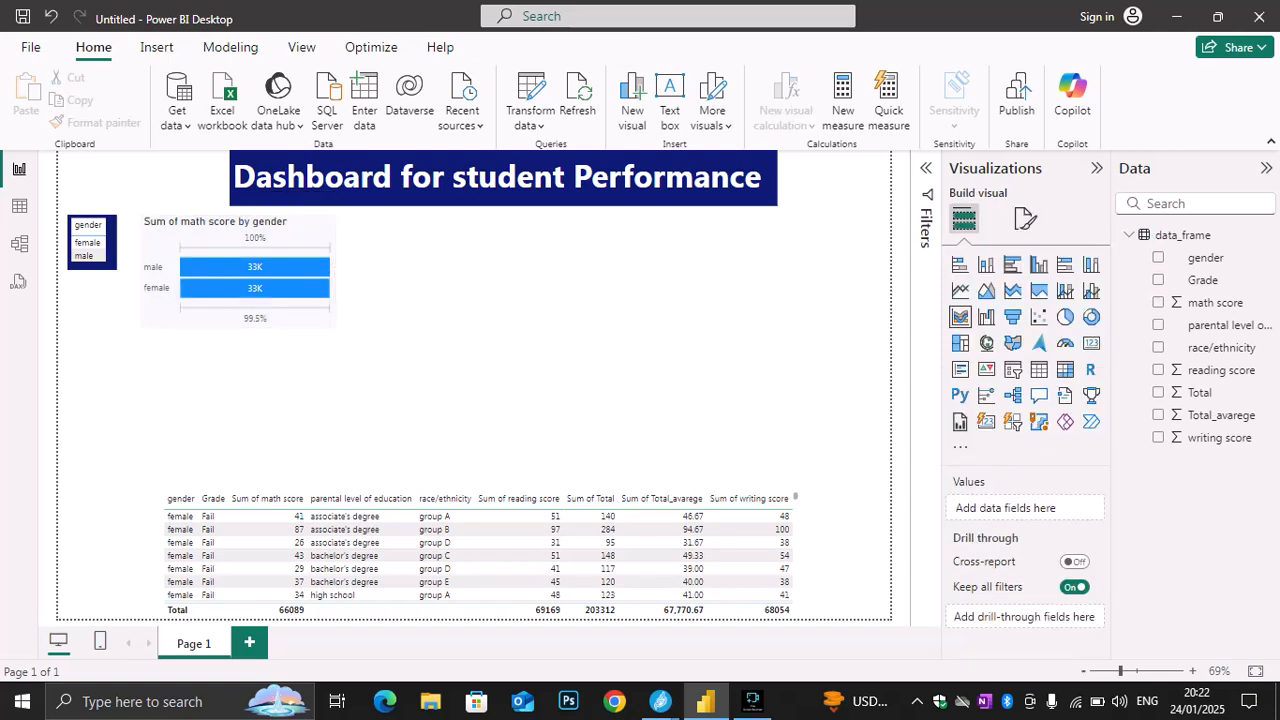
pyautogui.click(238, 236)
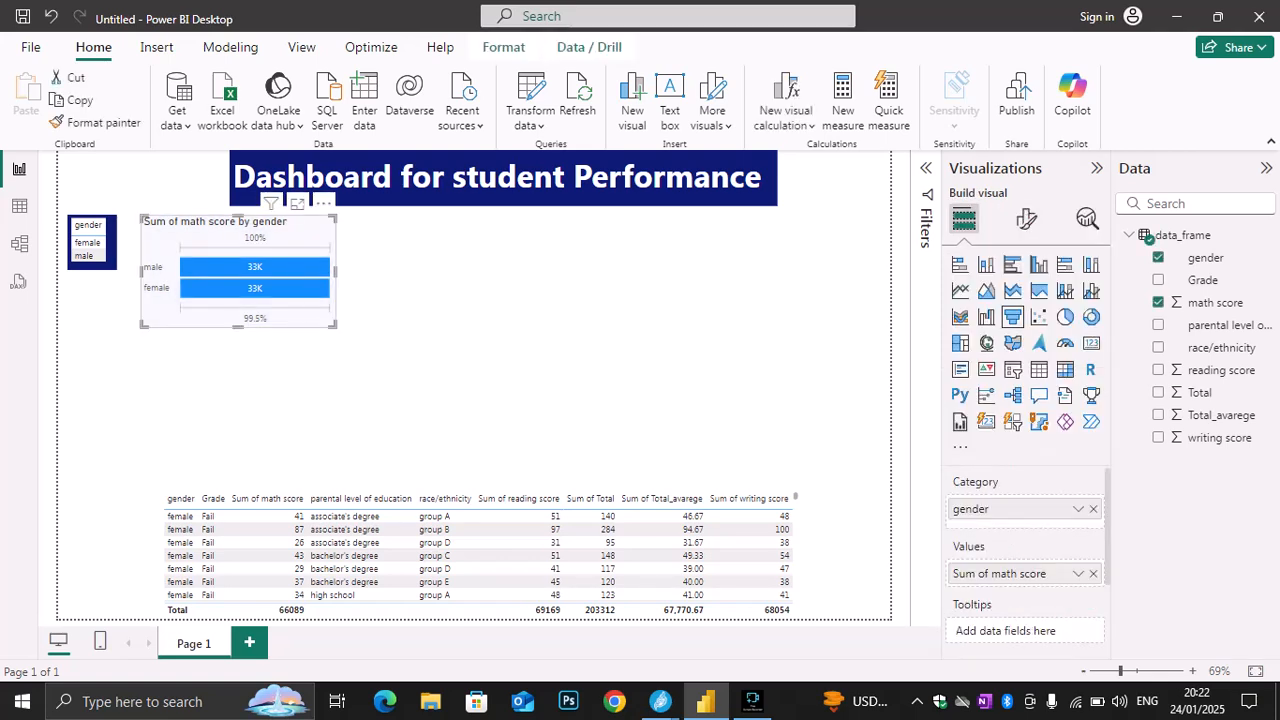
pyautogui.click(1027, 218)
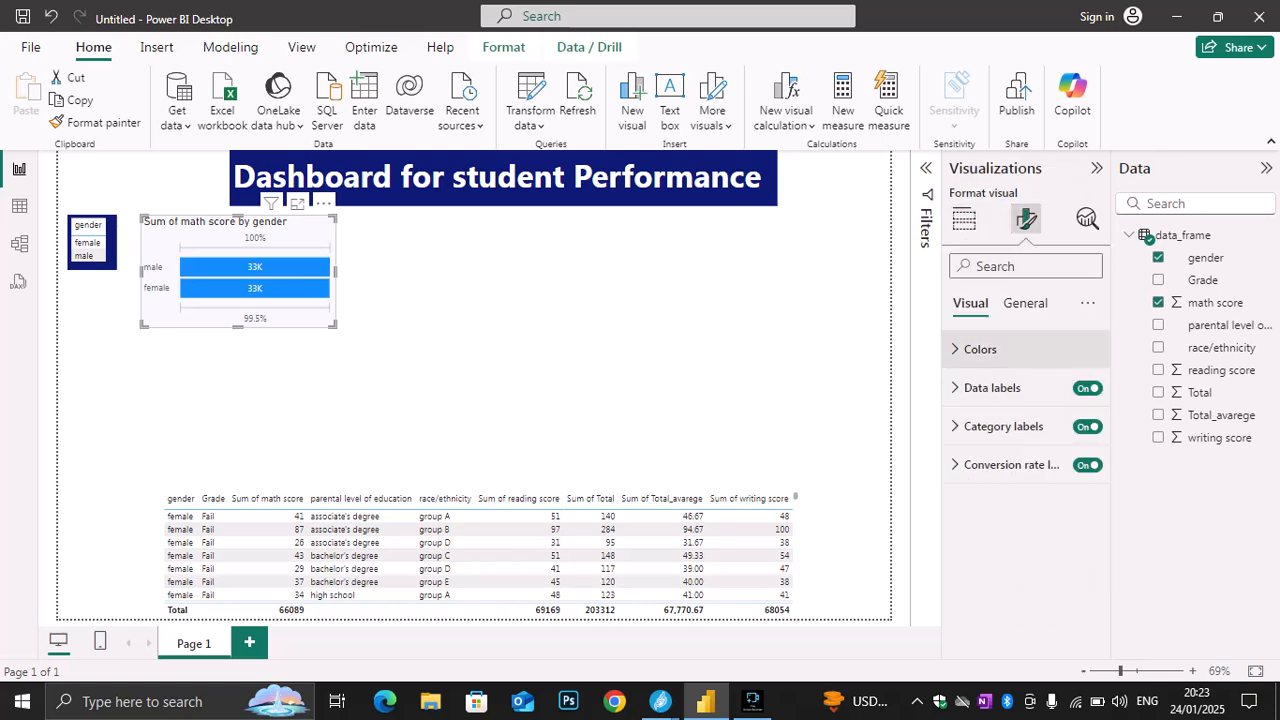
pyautogui.click(1025, 303)
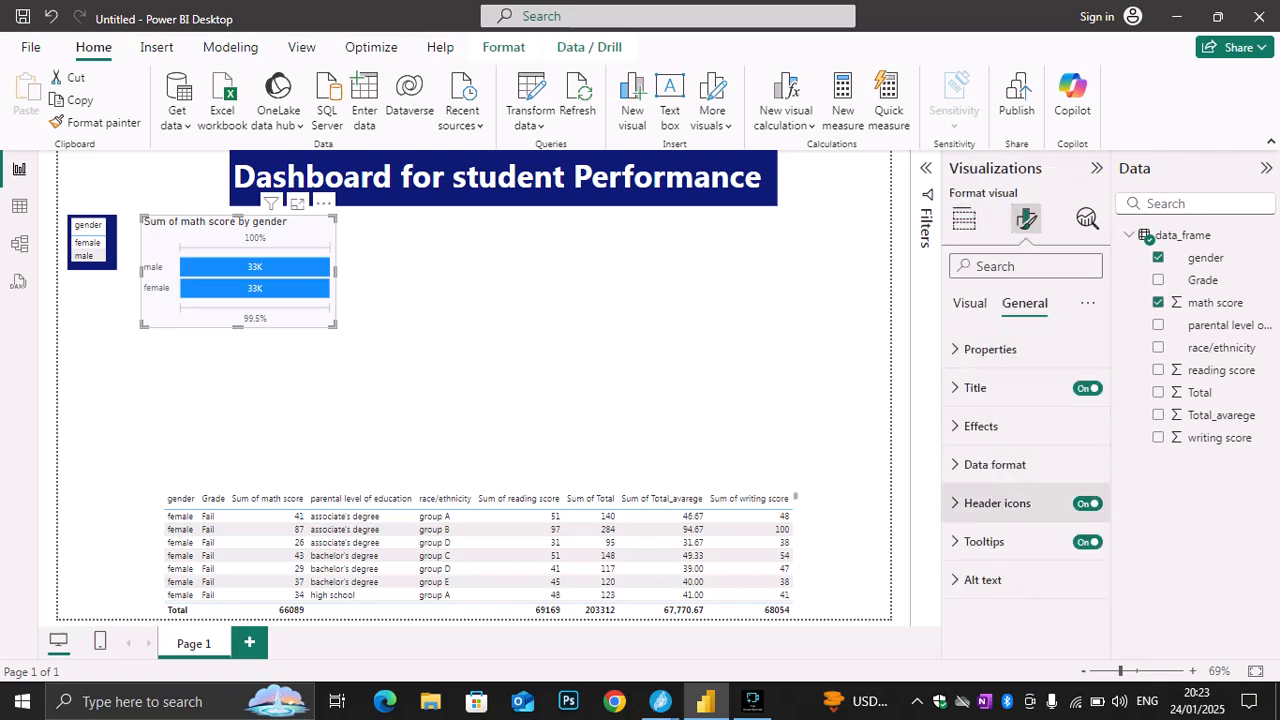
pyautogui.click(983, 580)
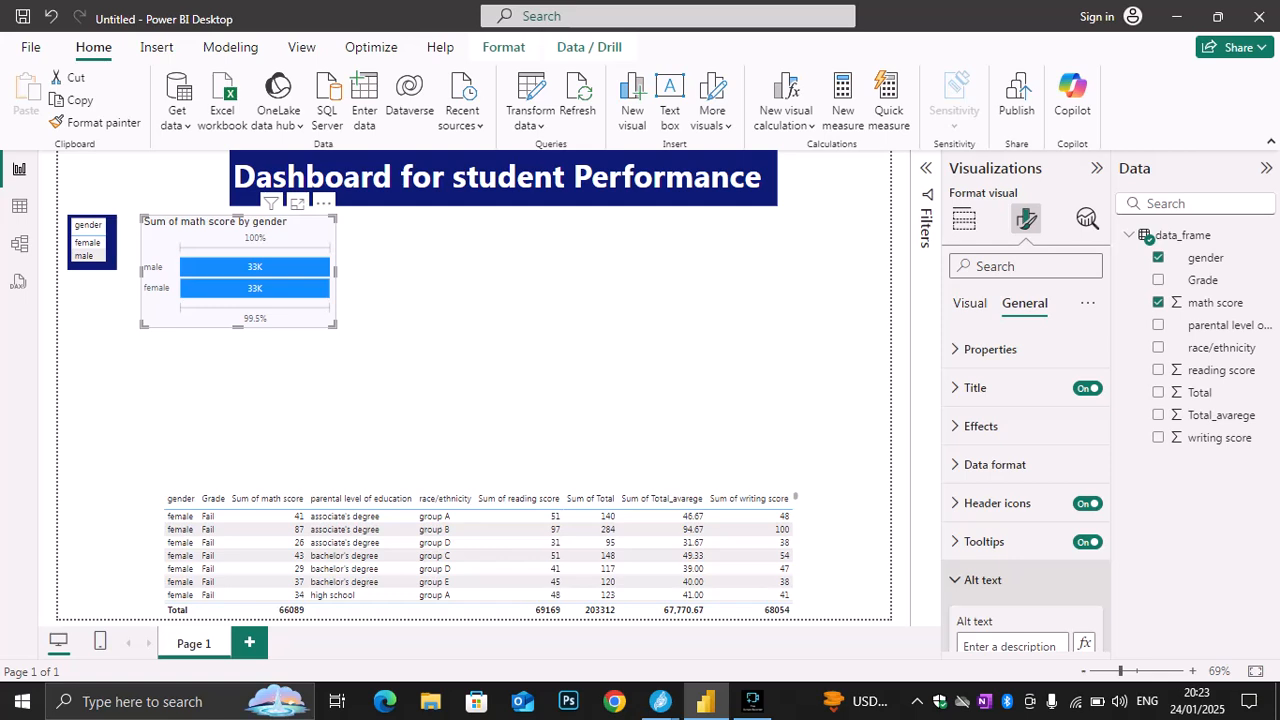
pyautogui.click(981, 426)
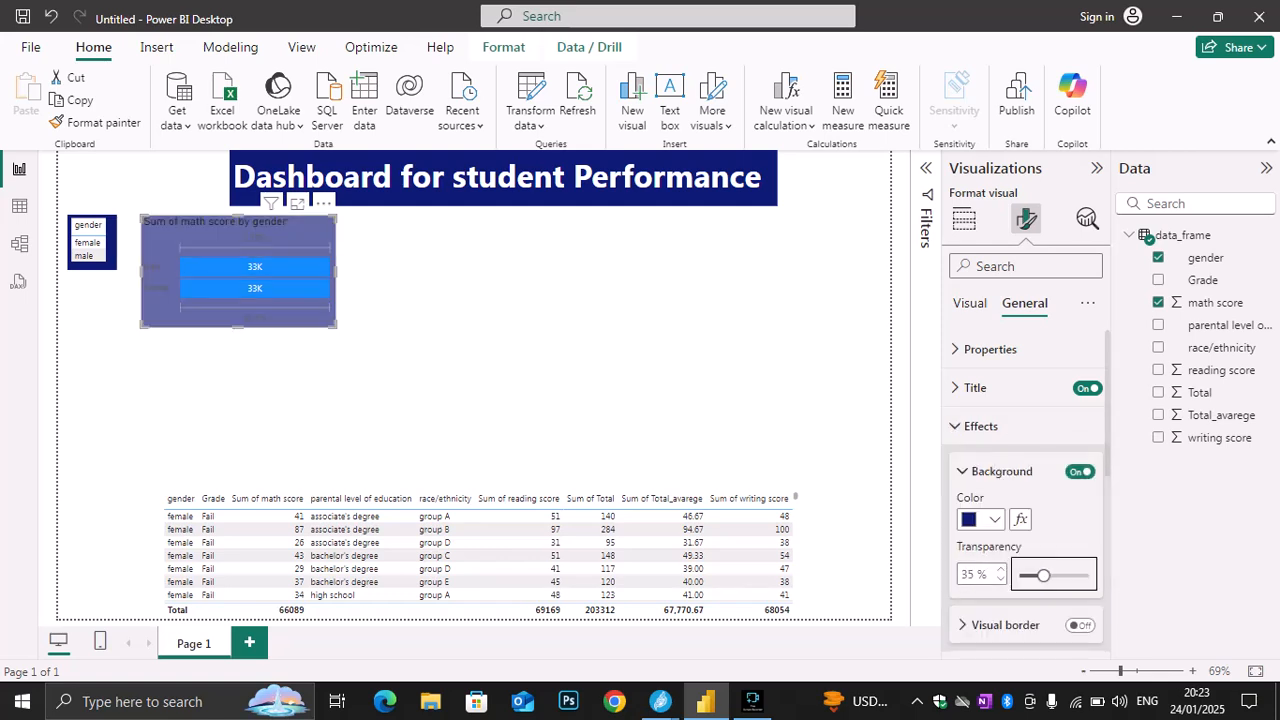
pyautogui.moveTo(1043, 575); pyautogui.dragTo(1075, 575)
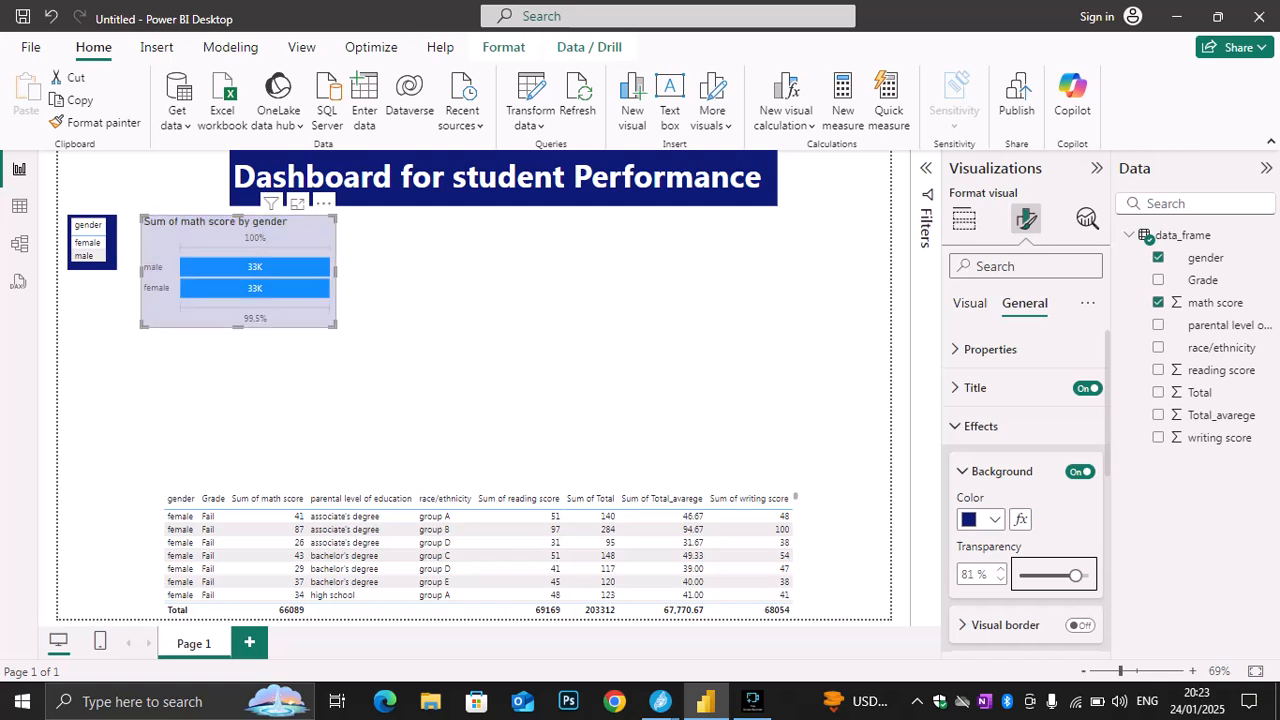
pyautogui.moveTo(240, 228)
pyautogui.mouseDown()
pyautogui.moveTo(218, 218)
pyautogui.moveTo(231, 246)
pyautogui.moveTo(230, 228)
pyautogui.mouseUp()
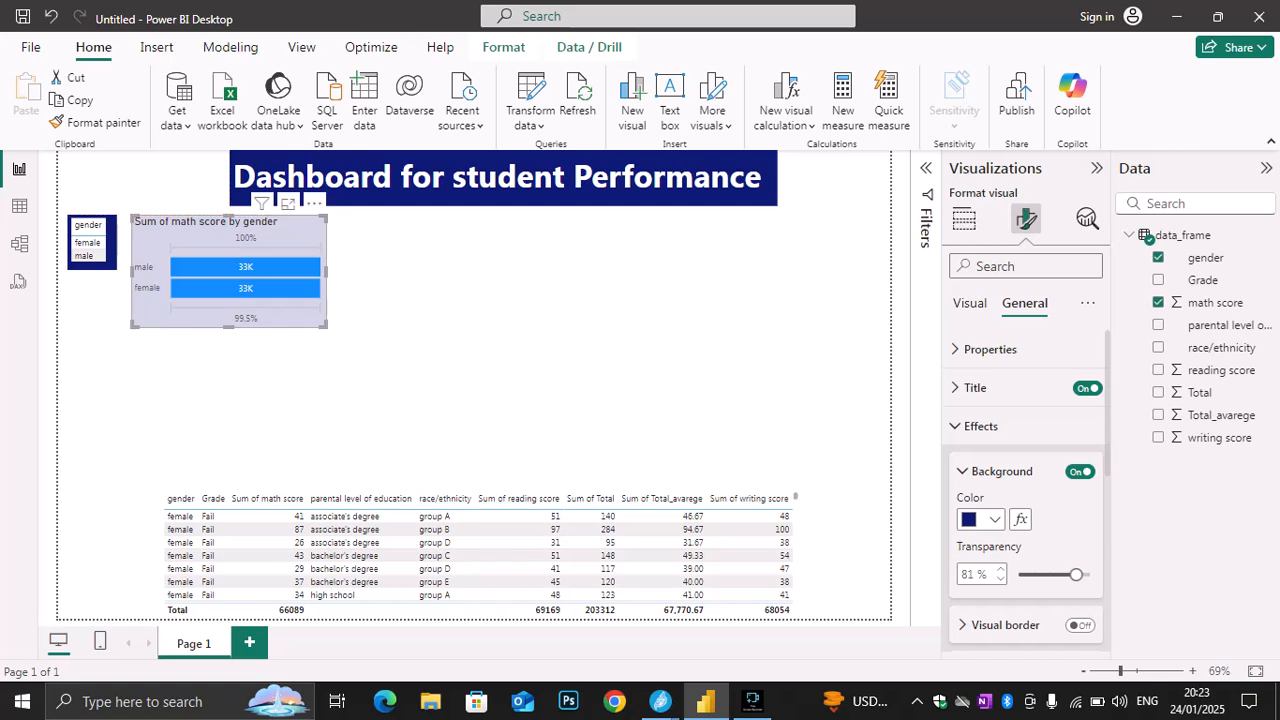
# Check the Jitsi Meet call window and return to the Power BI report
pyautogui.click(660, 701)
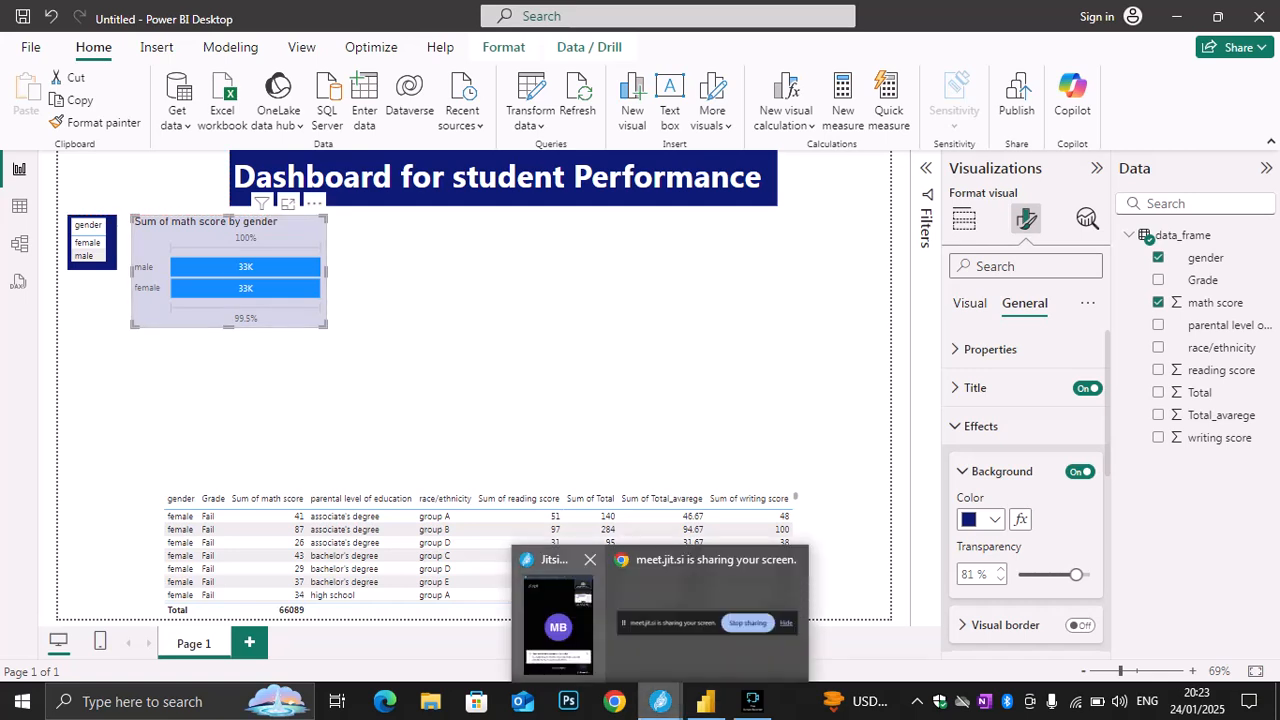
pyautogui.click(558, 622)
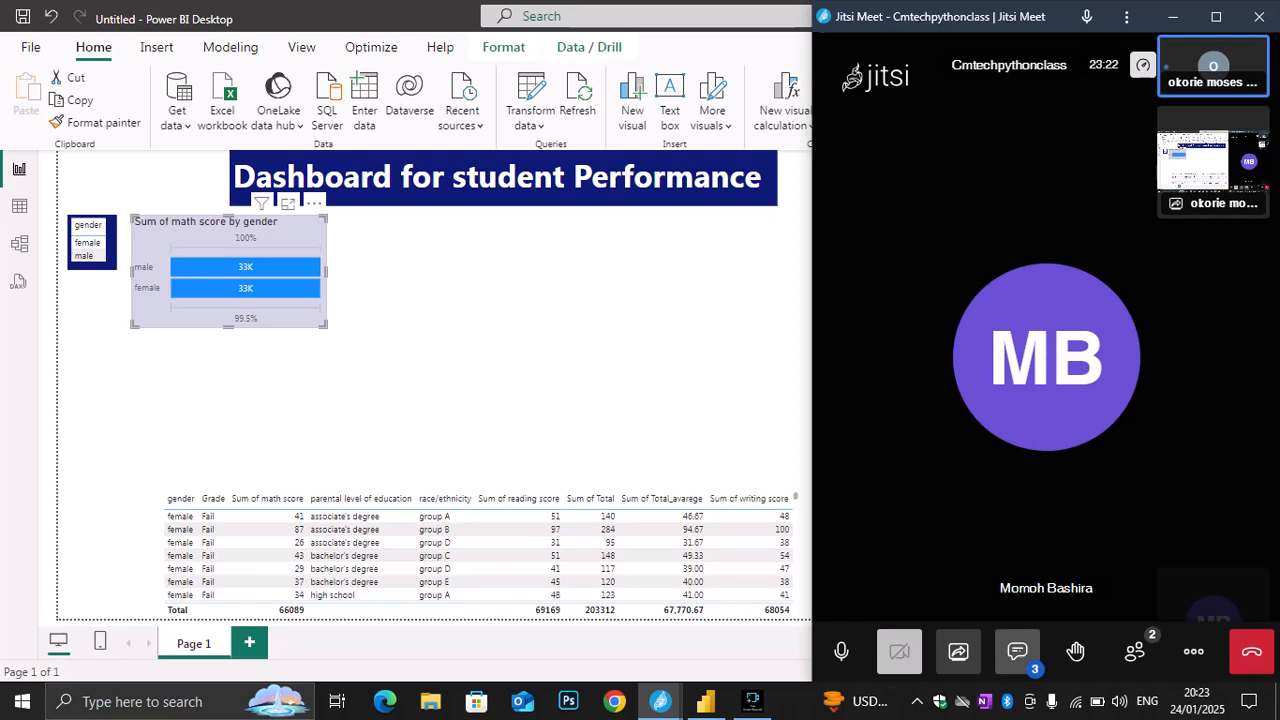
pyautogui.hotkey('alt', 'Tab')
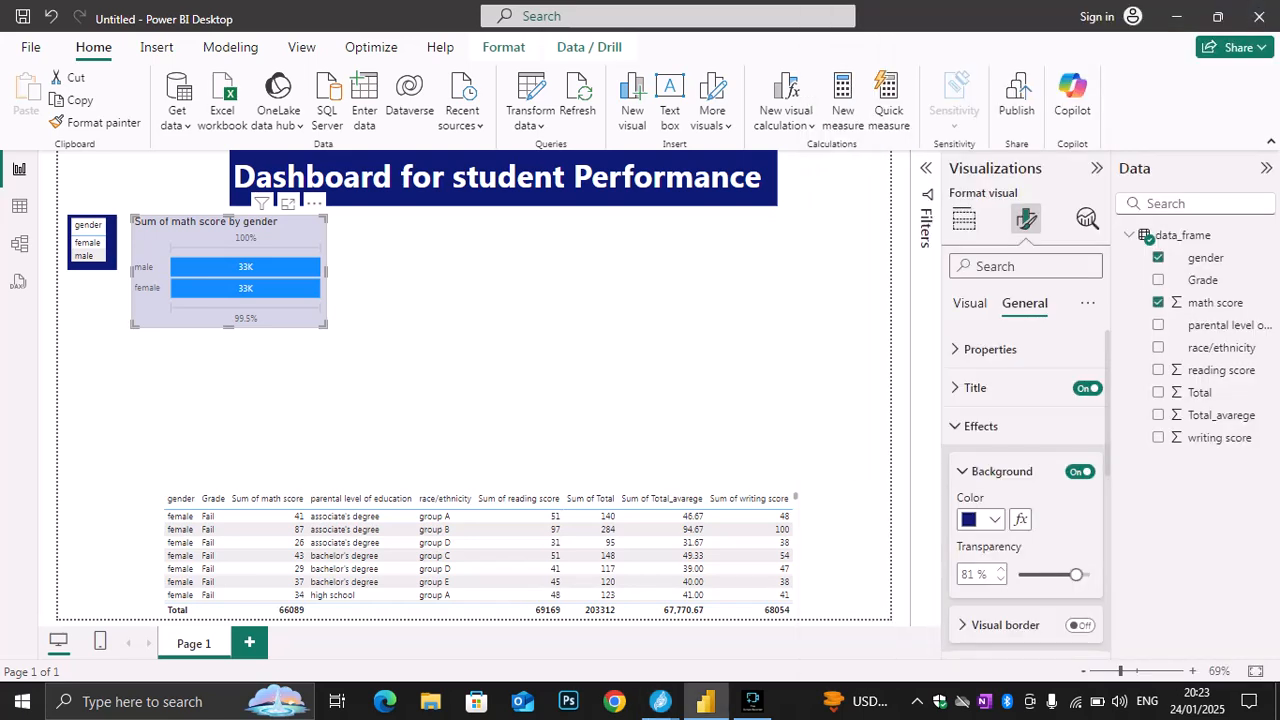
# Add a funnel chart of reading score by gender, and place it beside the math score funnel chart with their upper edges aligned
pyautogui.click(600, 380)
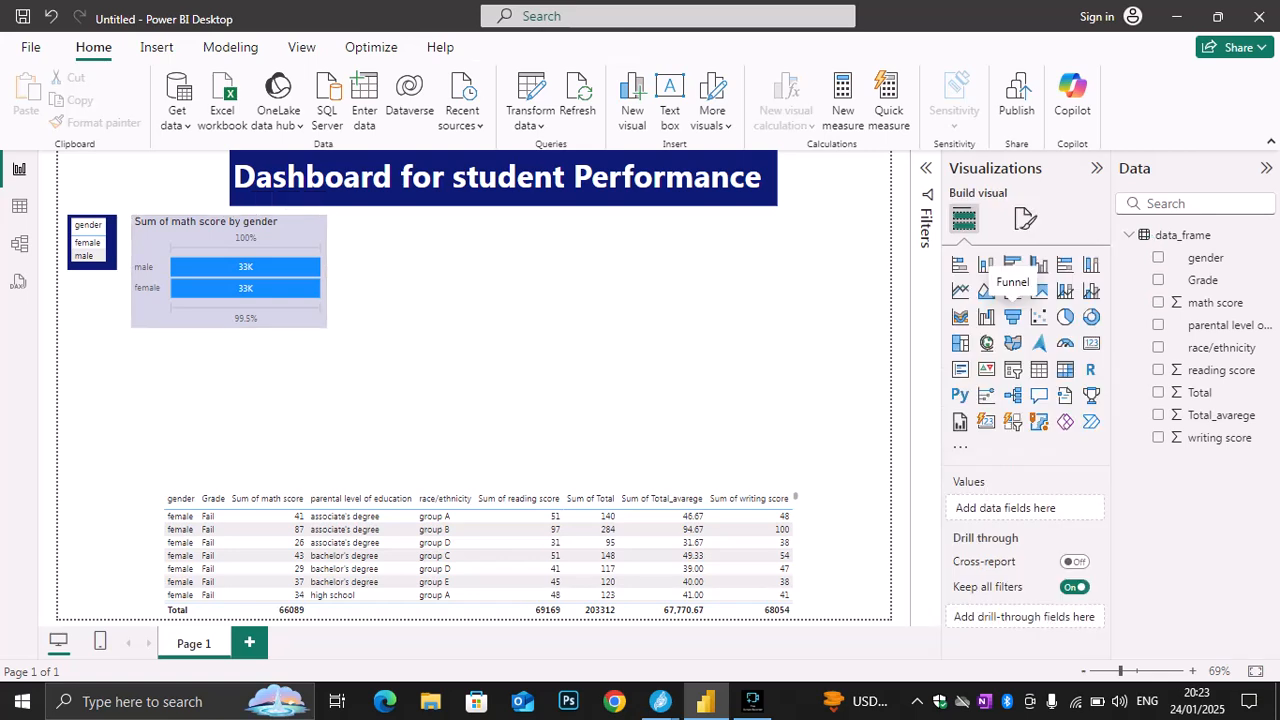
pyautogui.click(1012, 316)
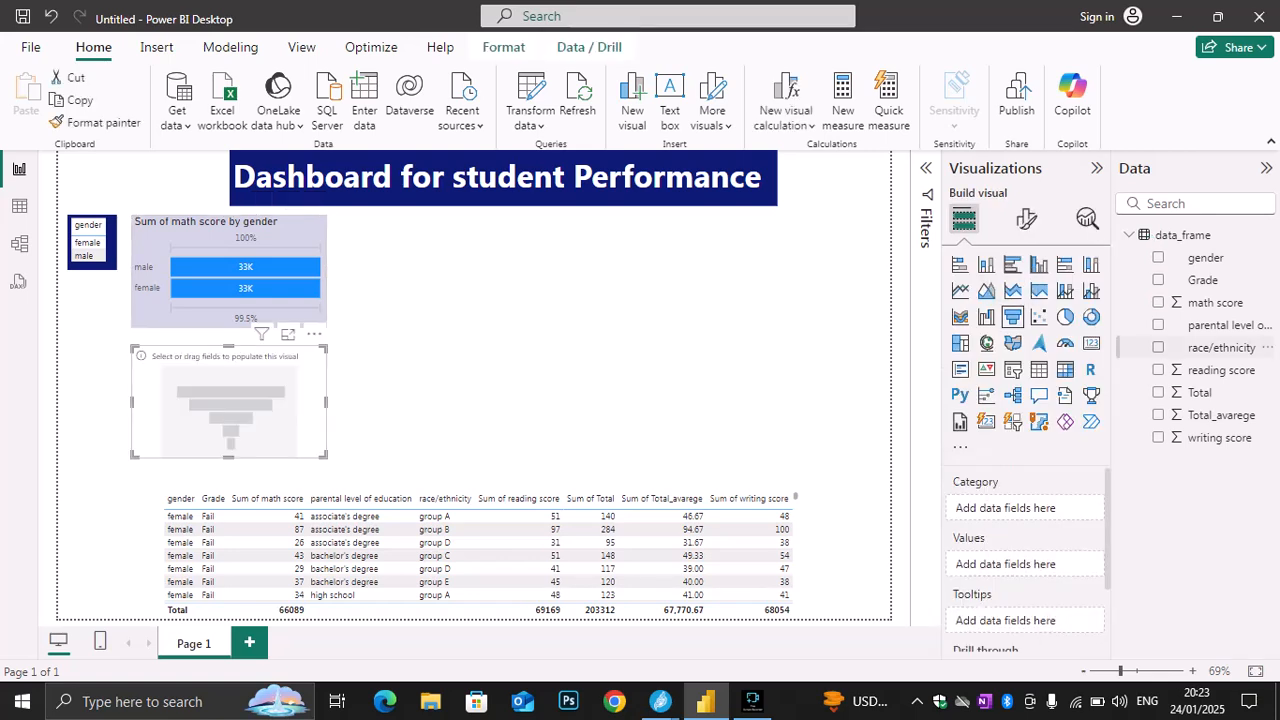
pyautogui.click(1158, 257)
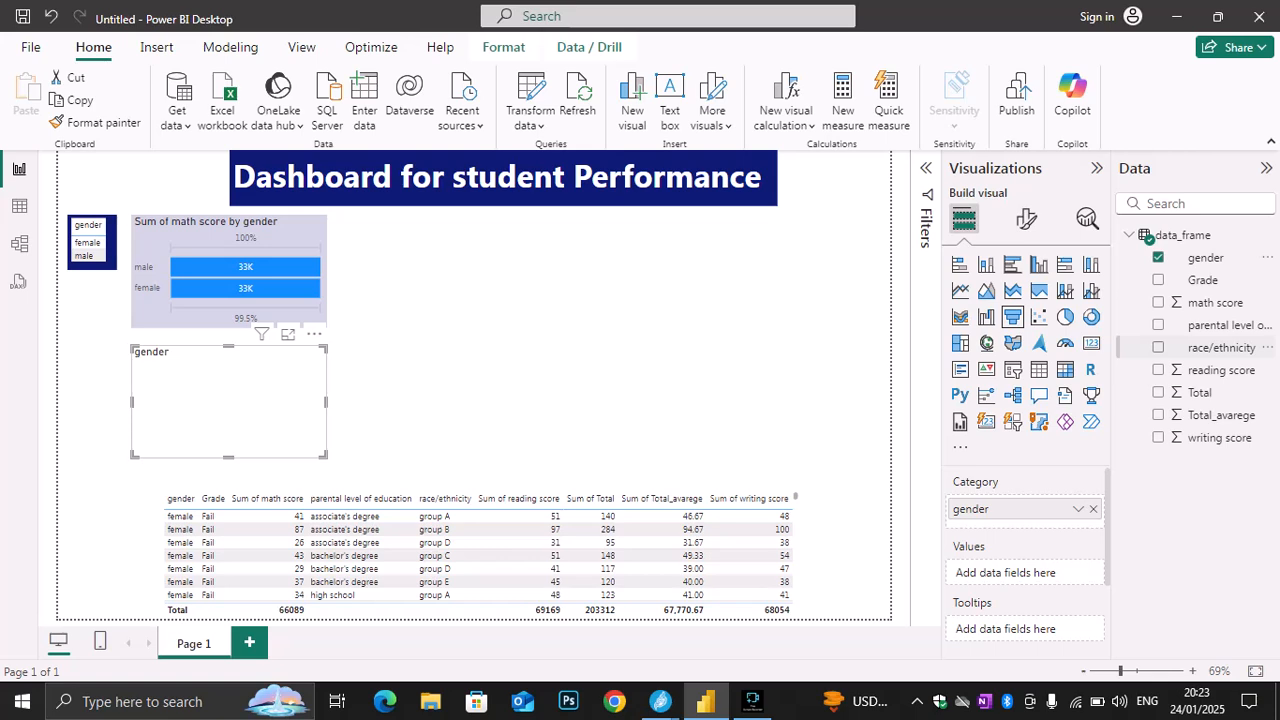
pyautogui.click(1158, 347)
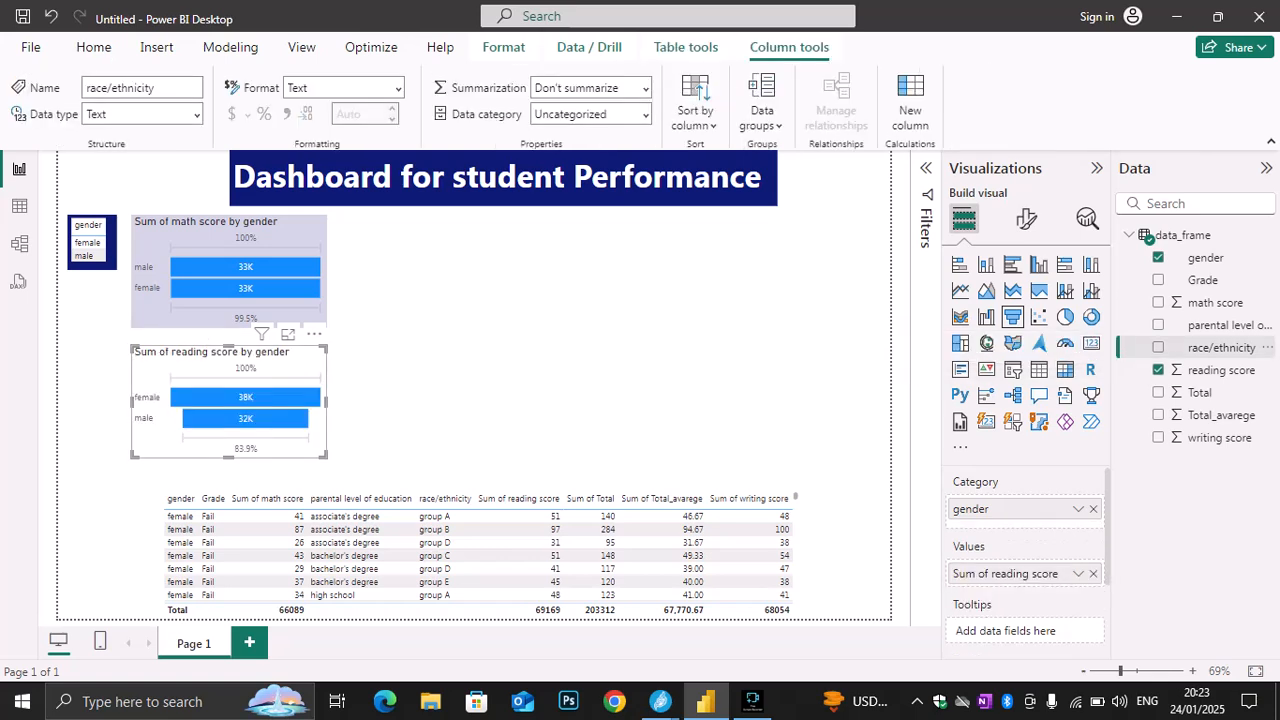
pyautogui.moveTo(229, 385); pyautogui.dragTo(431, 254)
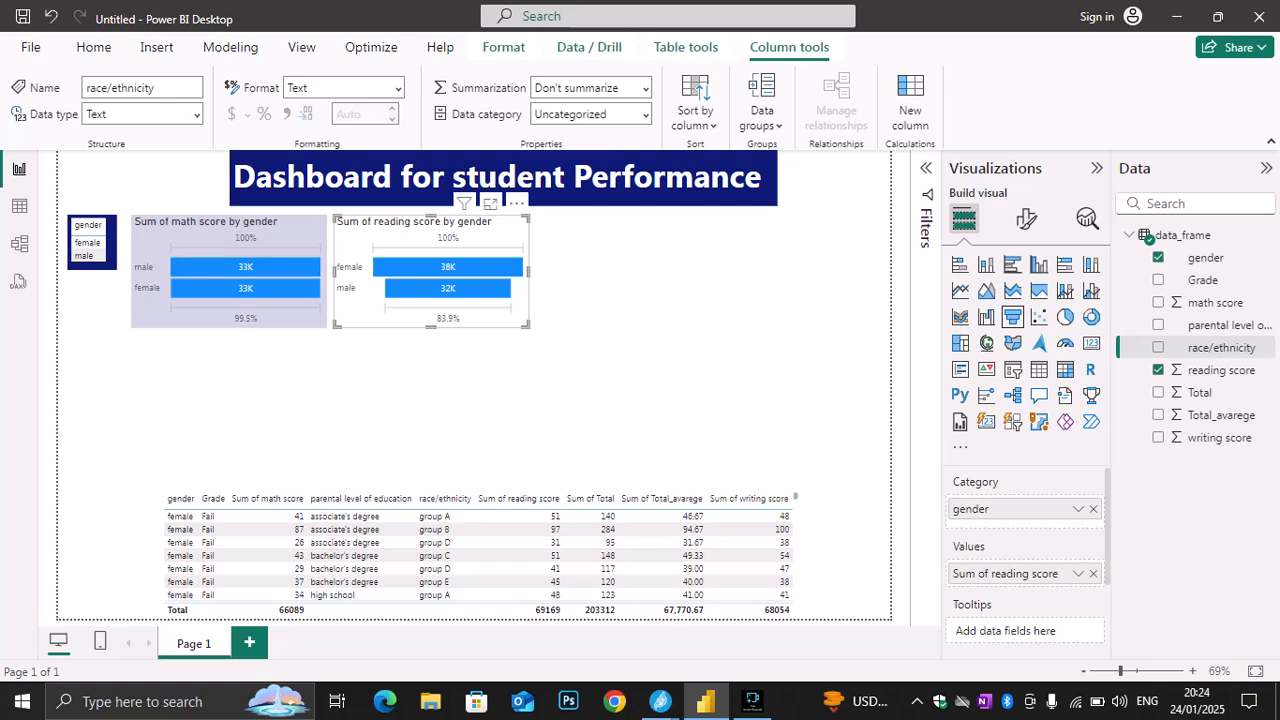
# Check the raised hand and chat activity in the Jitsi Meet call, returning to the Power BI report each time
pyautogui.moveTo(660, 701)
pyautogui.click(559, 612)
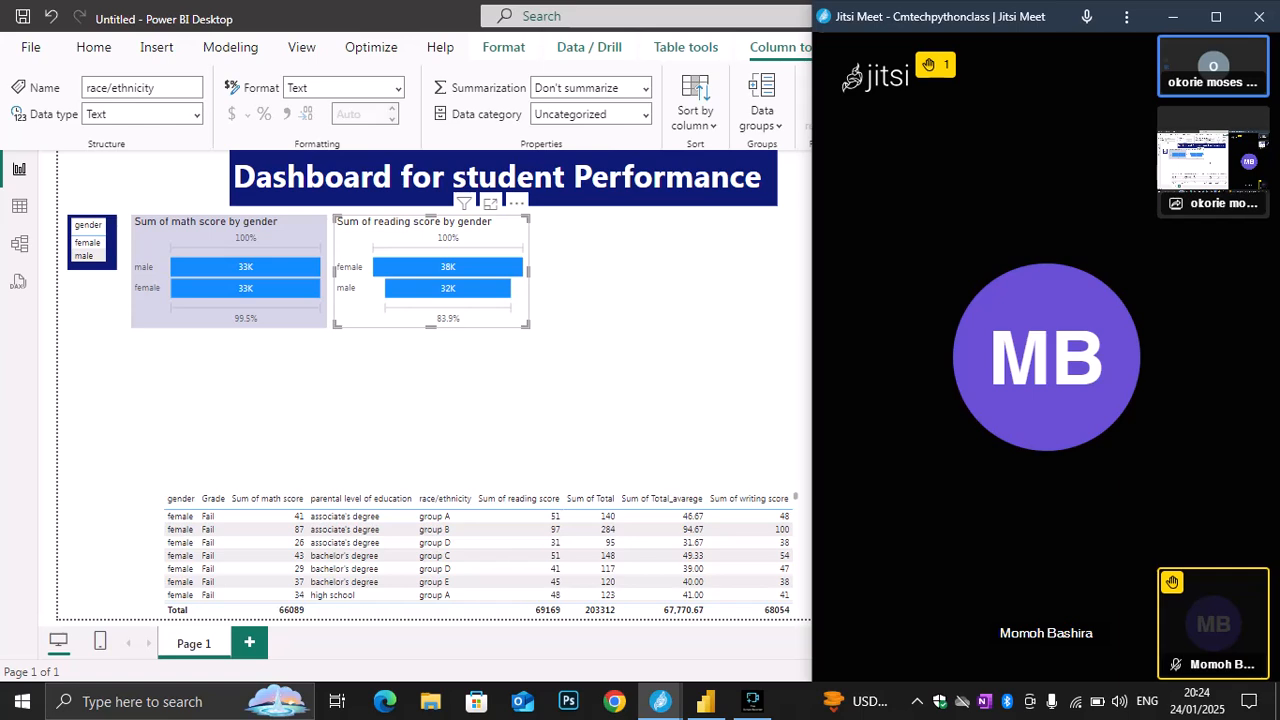
pyautogui.click(706, 701)
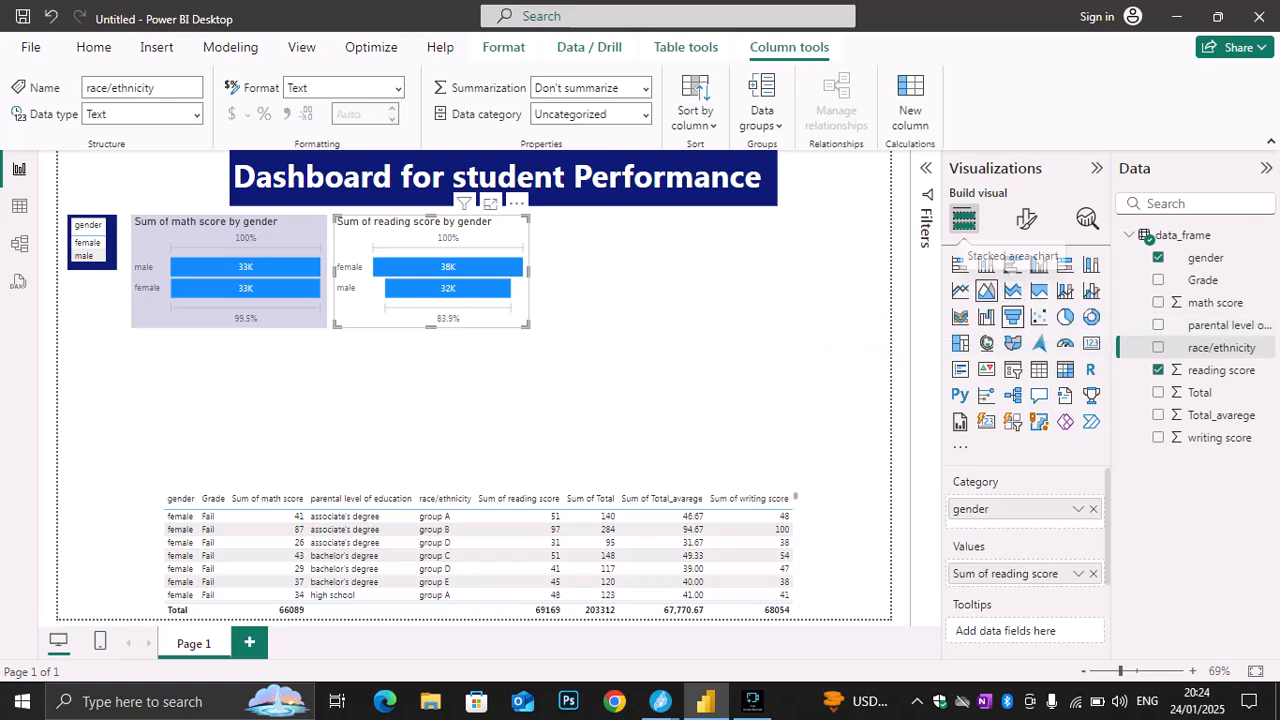
pyautogui.moveTo(498, 289)
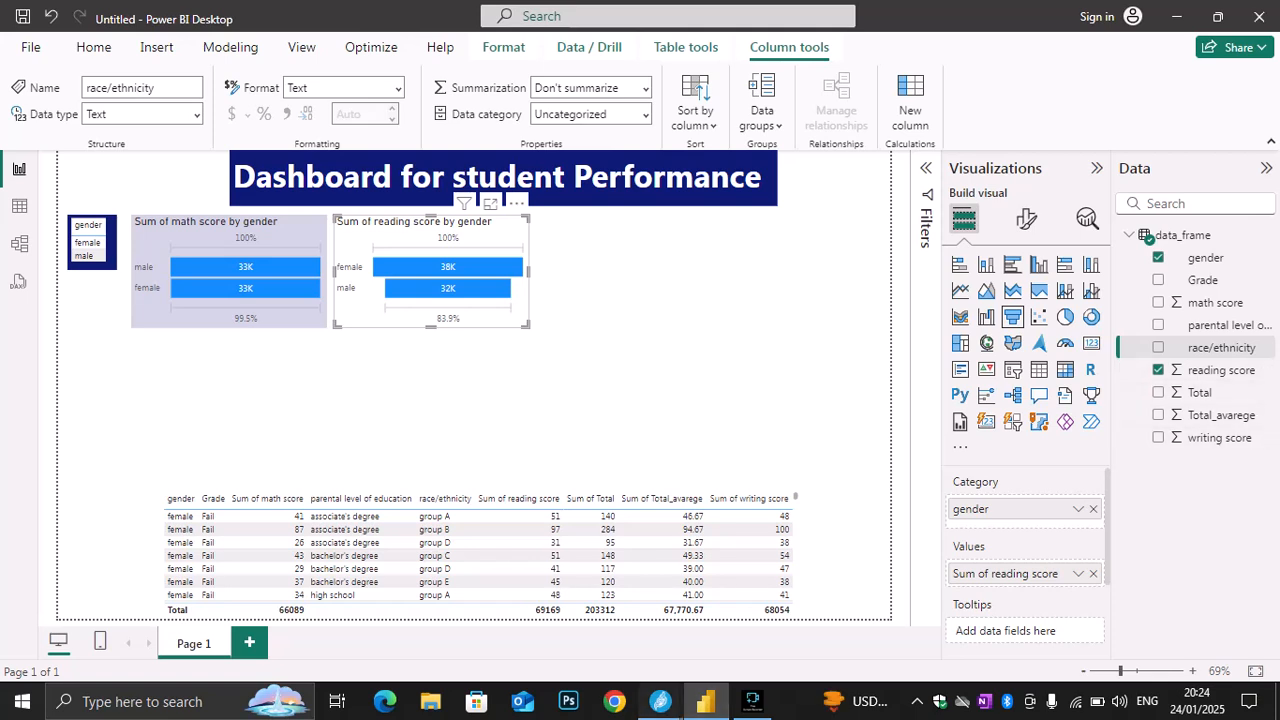
pyautogui.moveTo(660, 701)
pyautogui.click(558, 620)
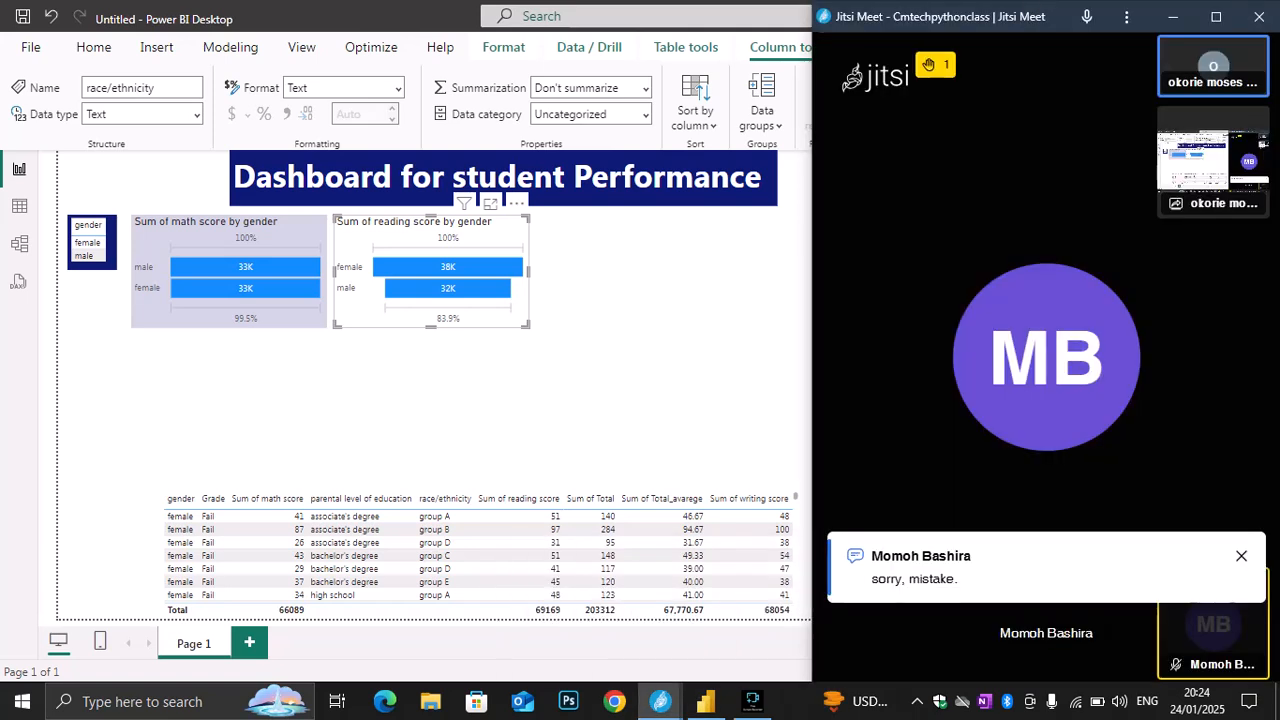
pyautogui.click(600, 581)
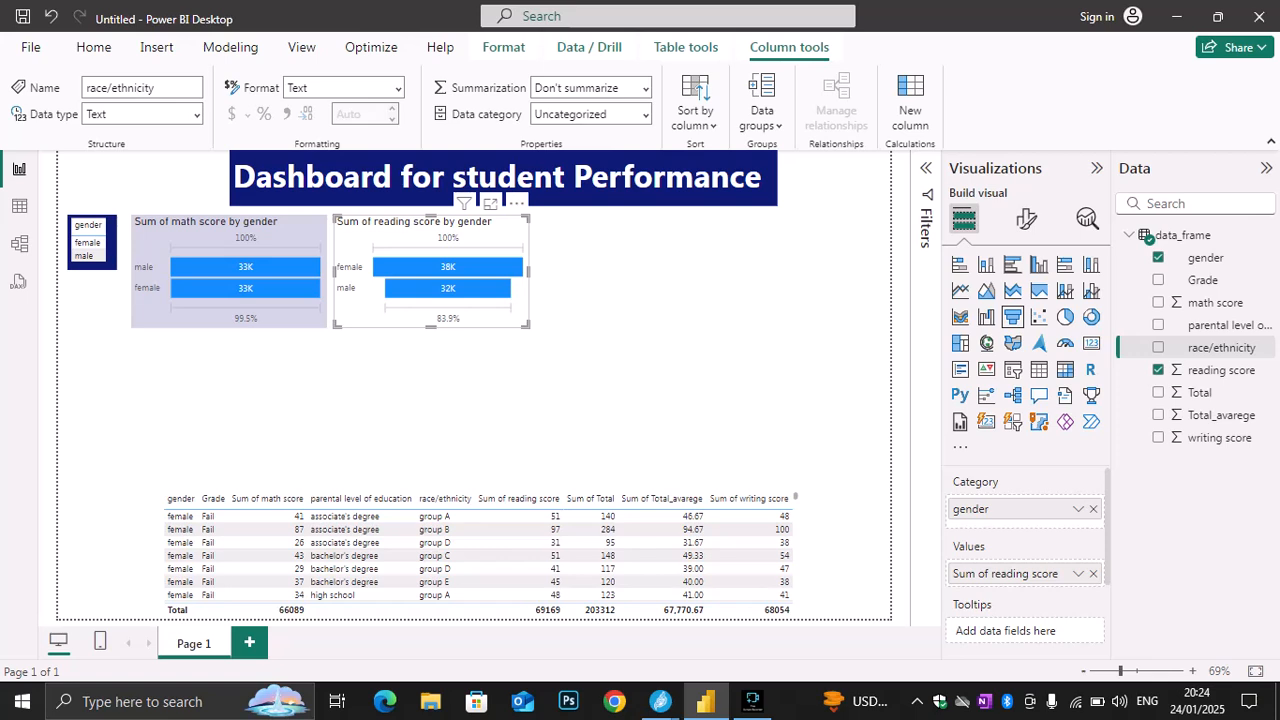
# Set the bar color of the reading score funnel chart to light yellow, checking the Jitsi Meet call along the way
pyautogui.click(1026, 218)
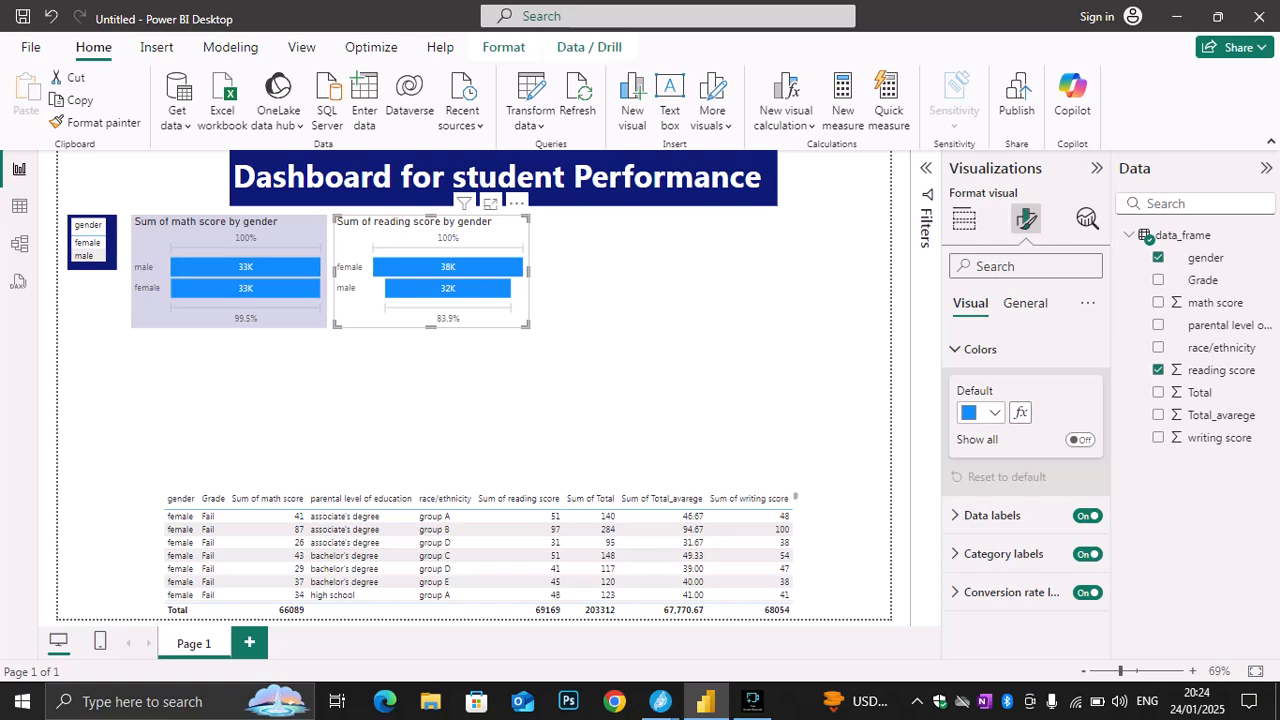
pyautogui.click(660, 701)
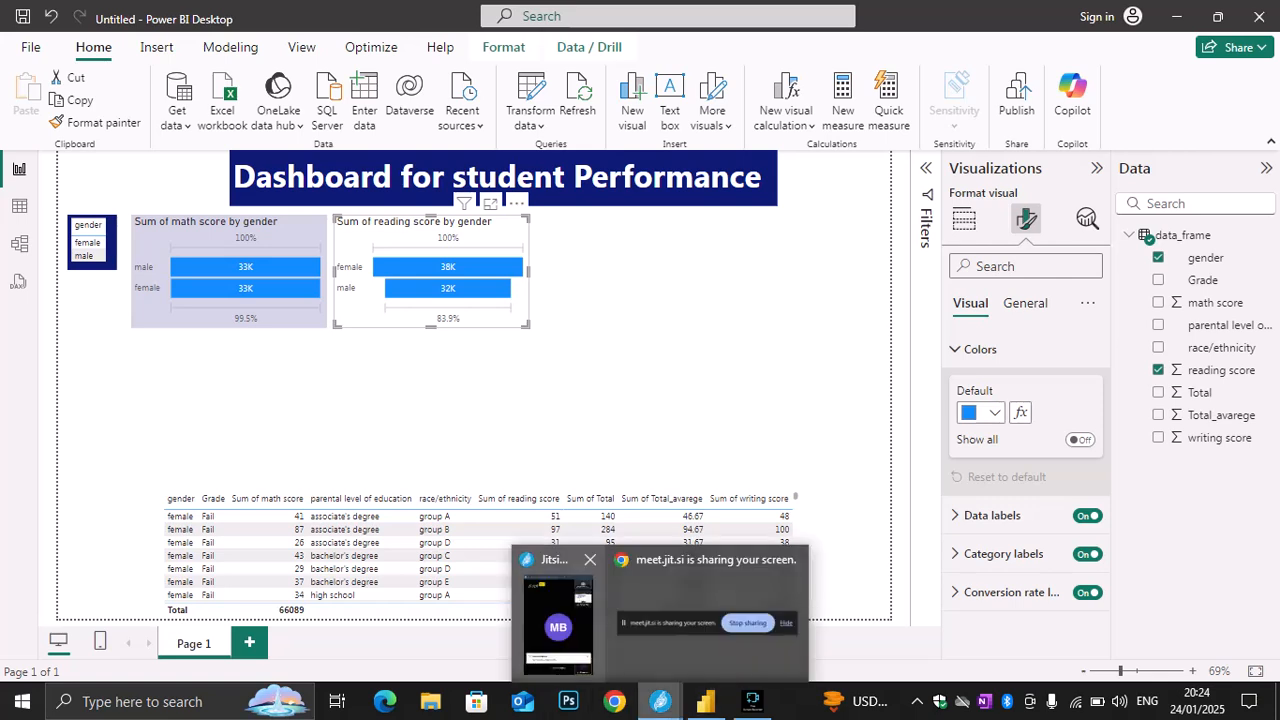
pyautogui.click(558, 614)
pyautogui.click(1173, 17)
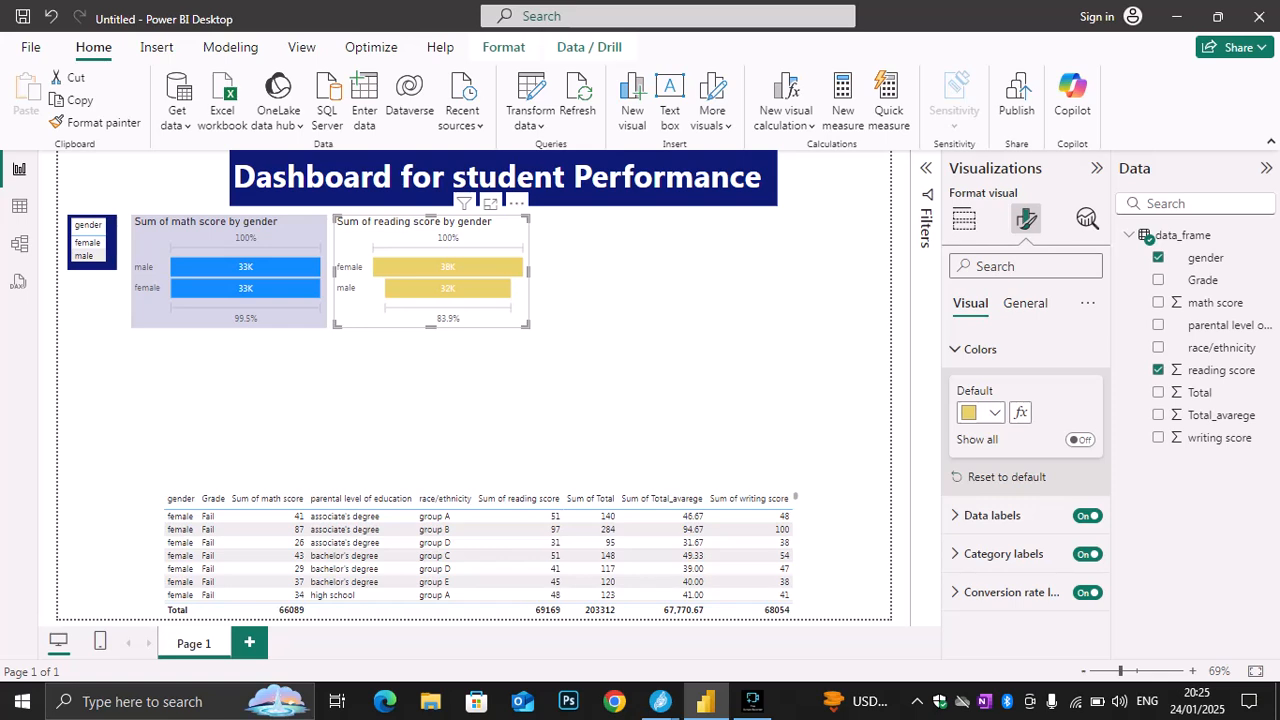
# Mute the microphone in the Jitsi Meet call and return to the Power BI report
pyautogui.moveTo(660, 702)
pyautogui.click(558, 622)
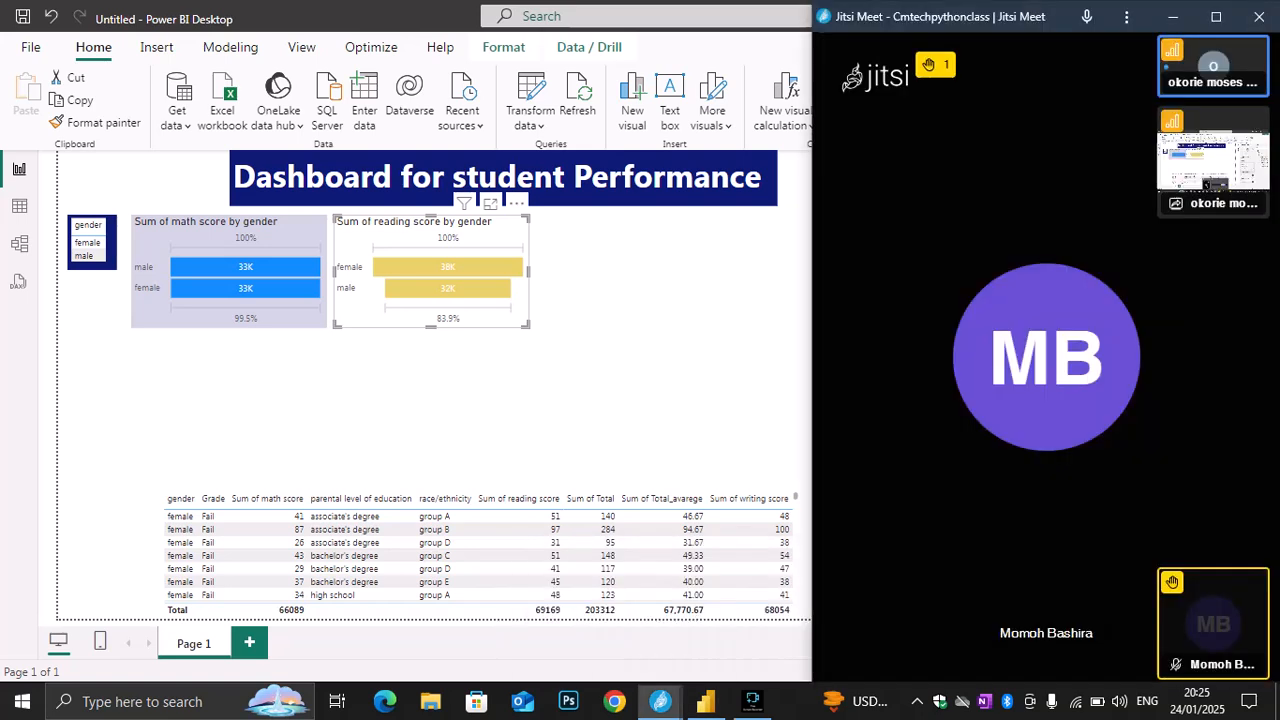
pyautogui.click(841, 652)
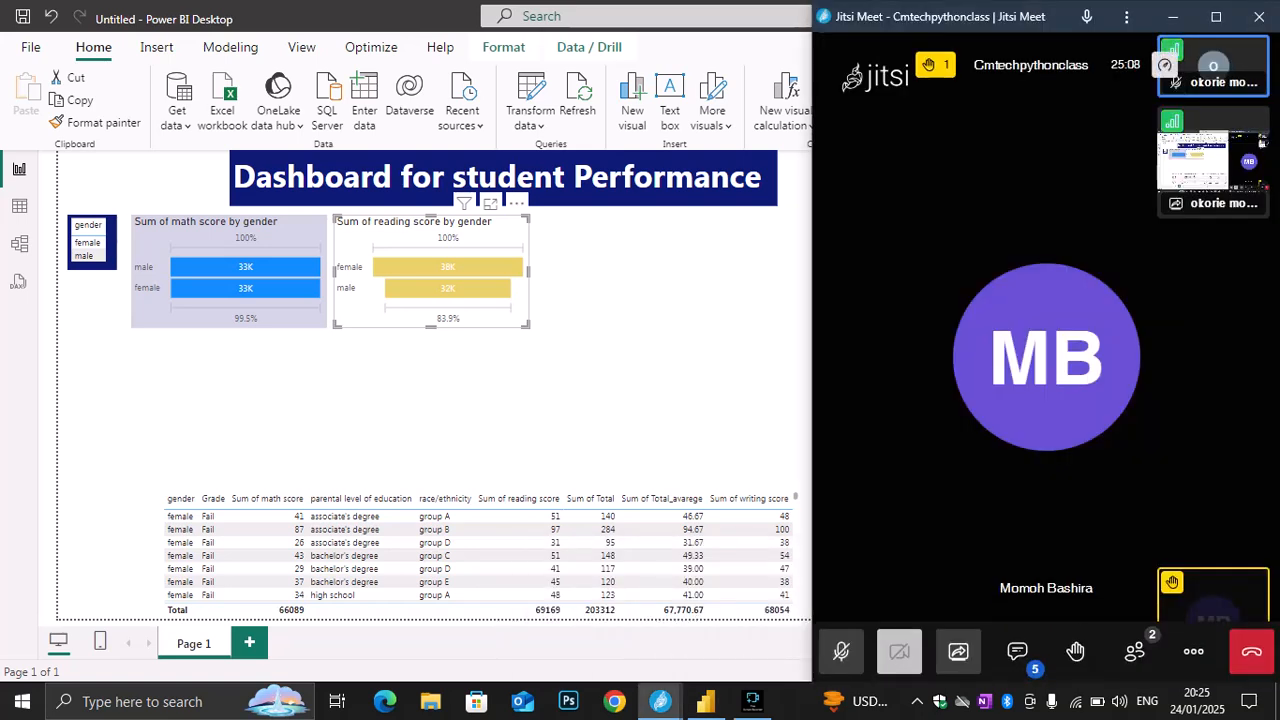
pyautogui.hotkey('alt', 'Tab')
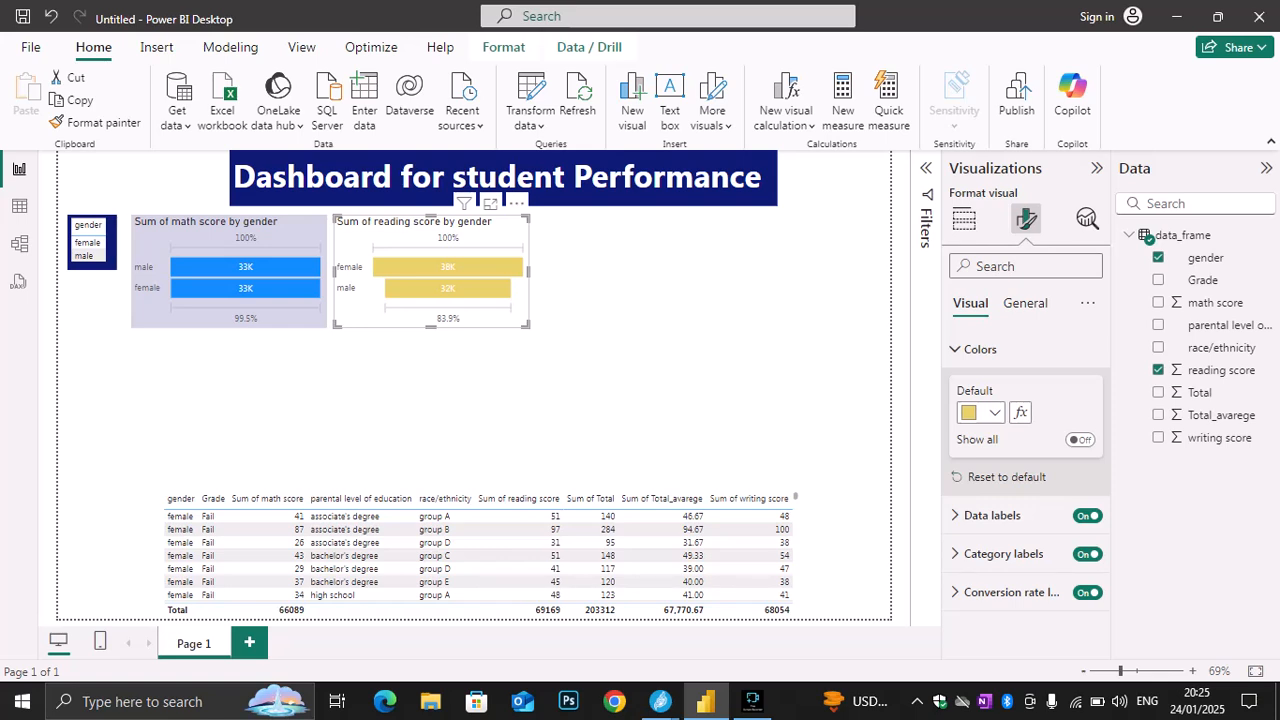
# Try dark yellow, blue, grey and light yellow as the background color of the reading score funnel chart
pyautogui.click(956, 349)
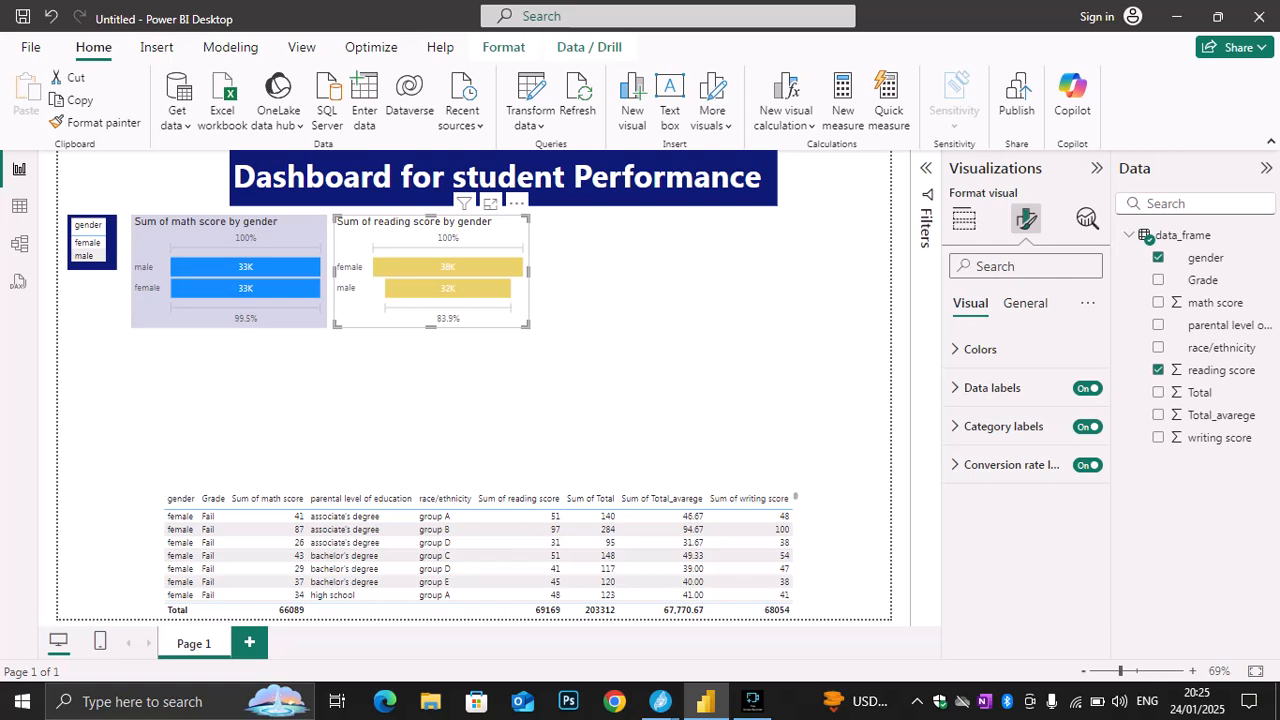
pyautogui.click(975, 349)
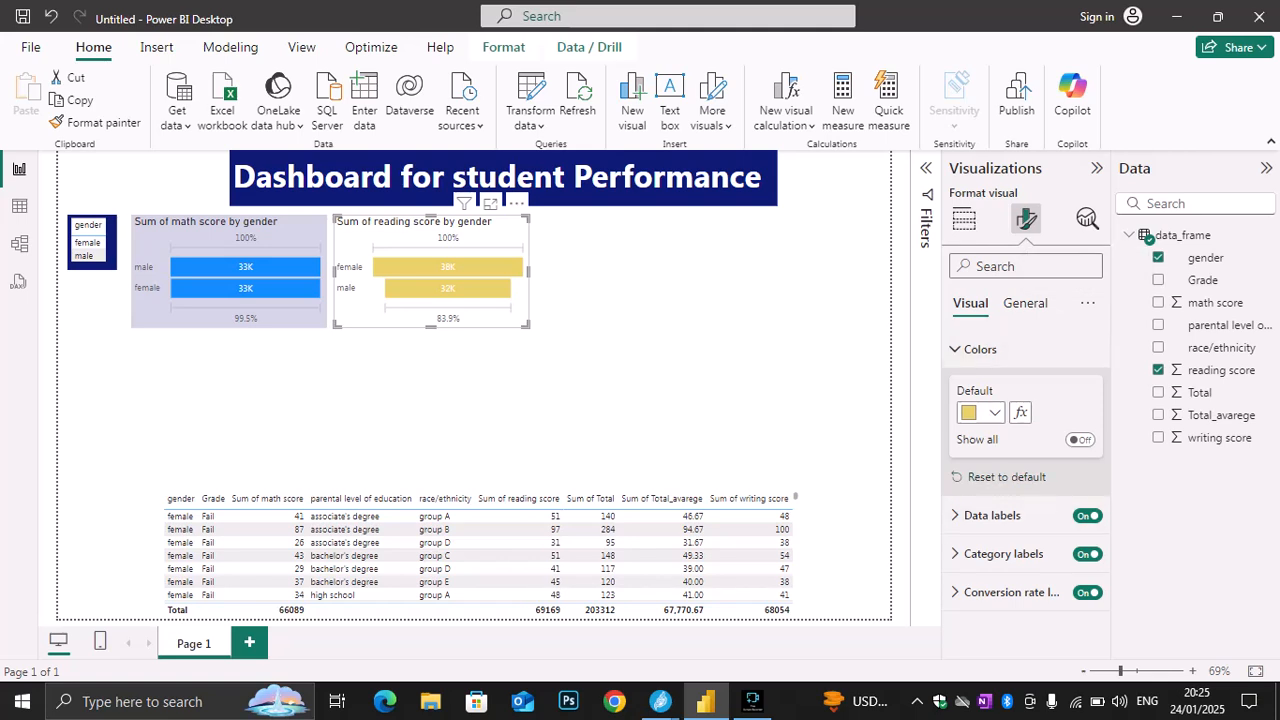
pyautogui.click(1025, 303)
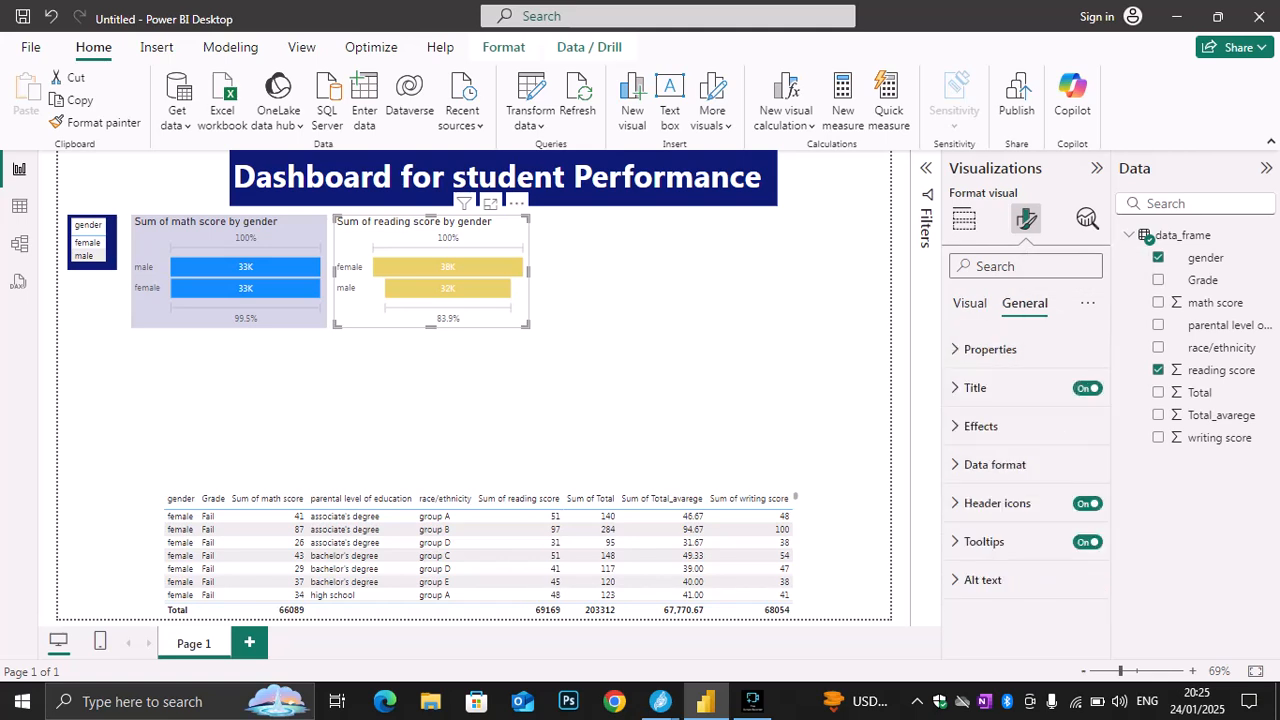
pyautogui.click(981, 426)
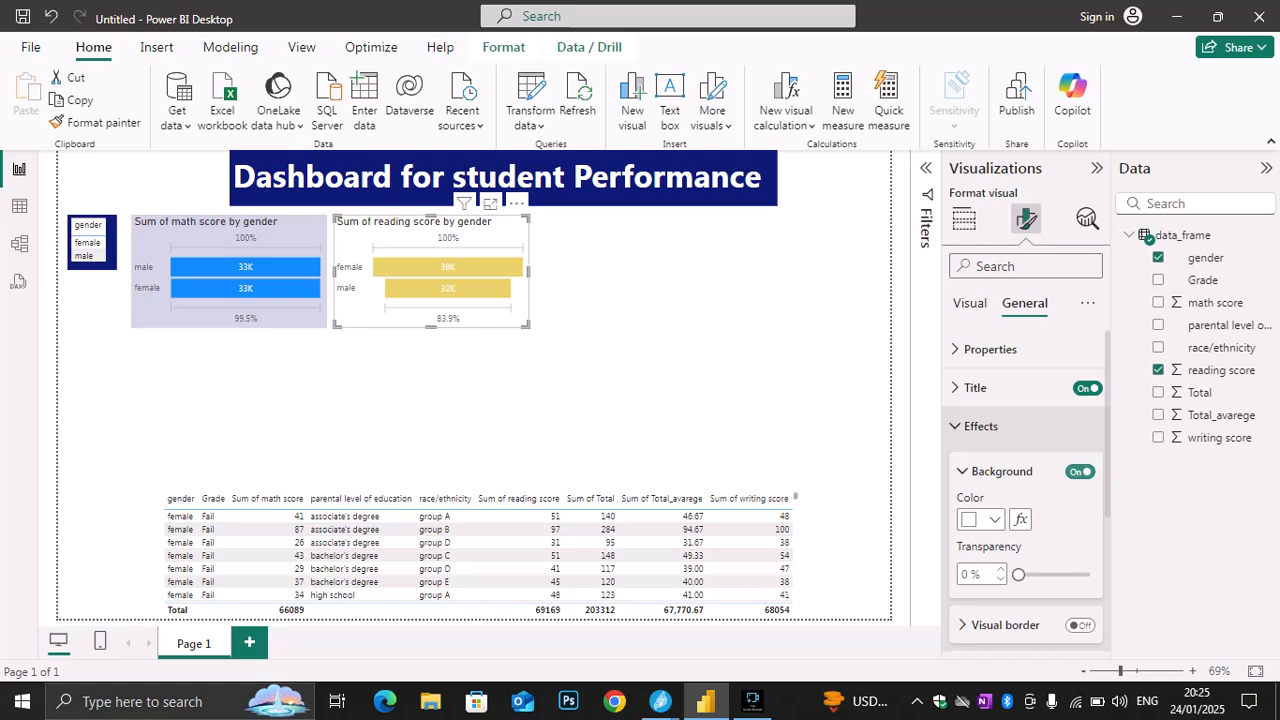
pyautogui.click(980, 519)
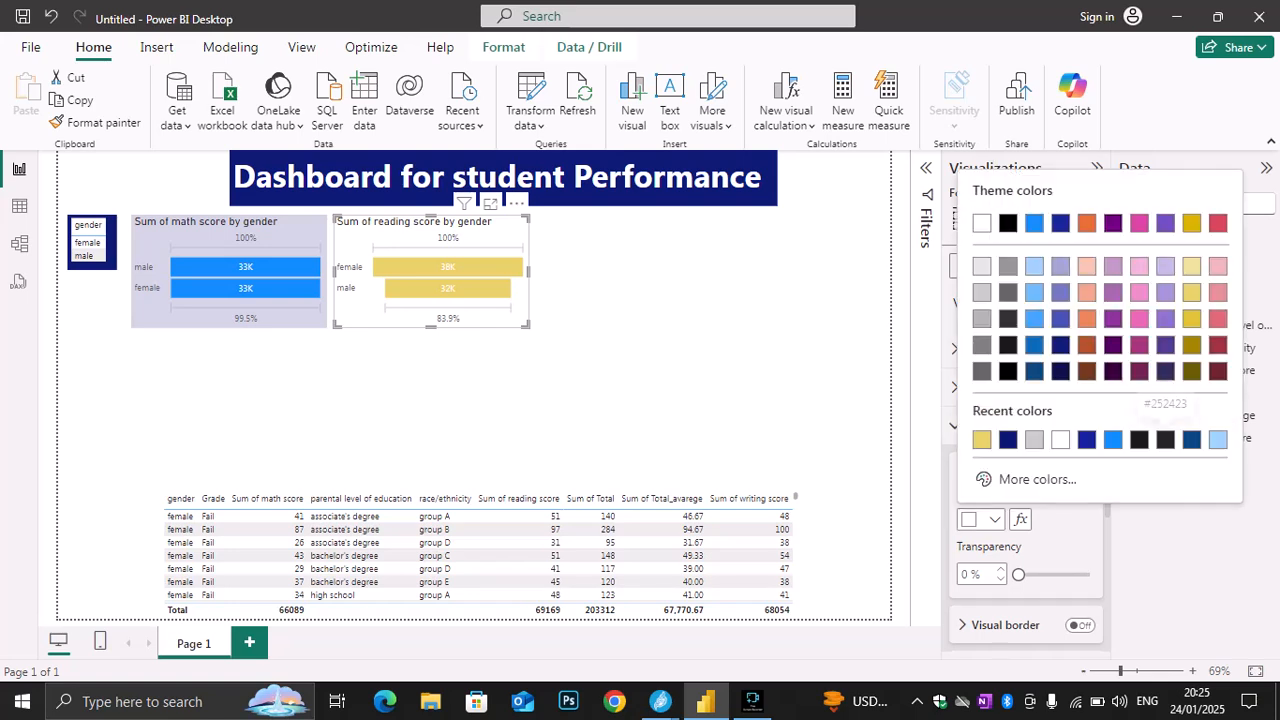
pyautogui.click(1192, 319)
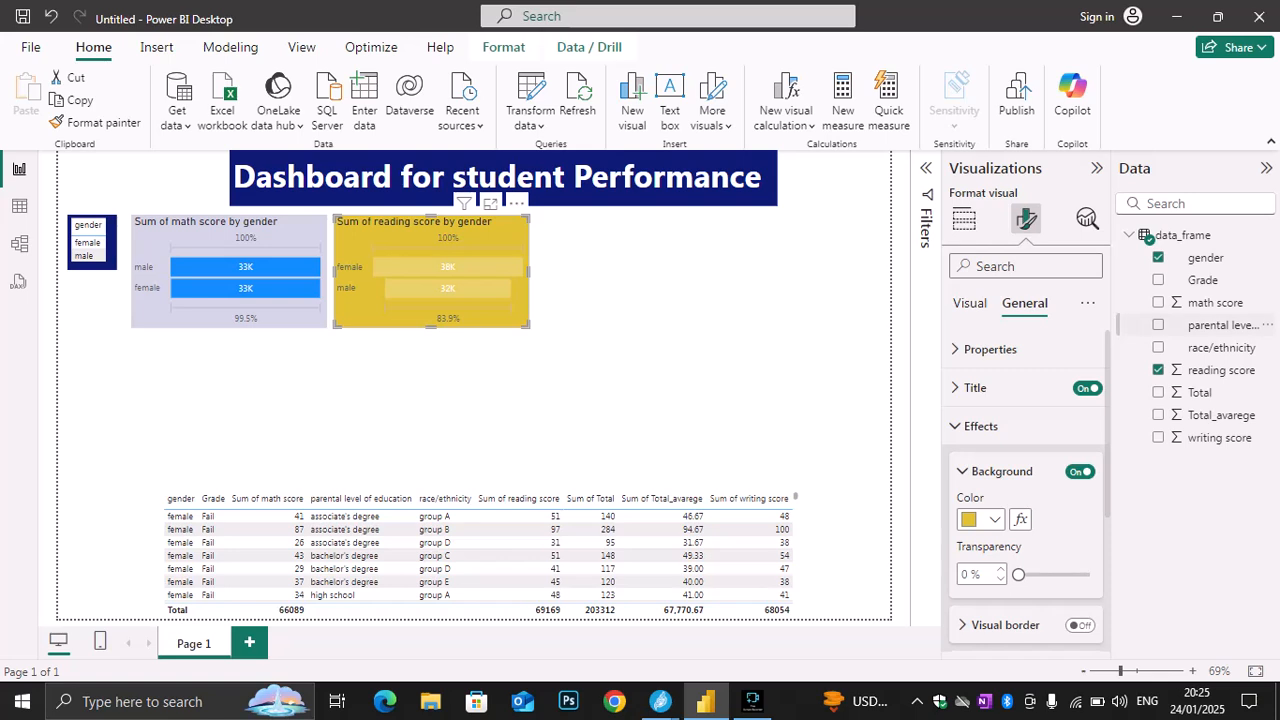
pyautogui.click(982, 519)
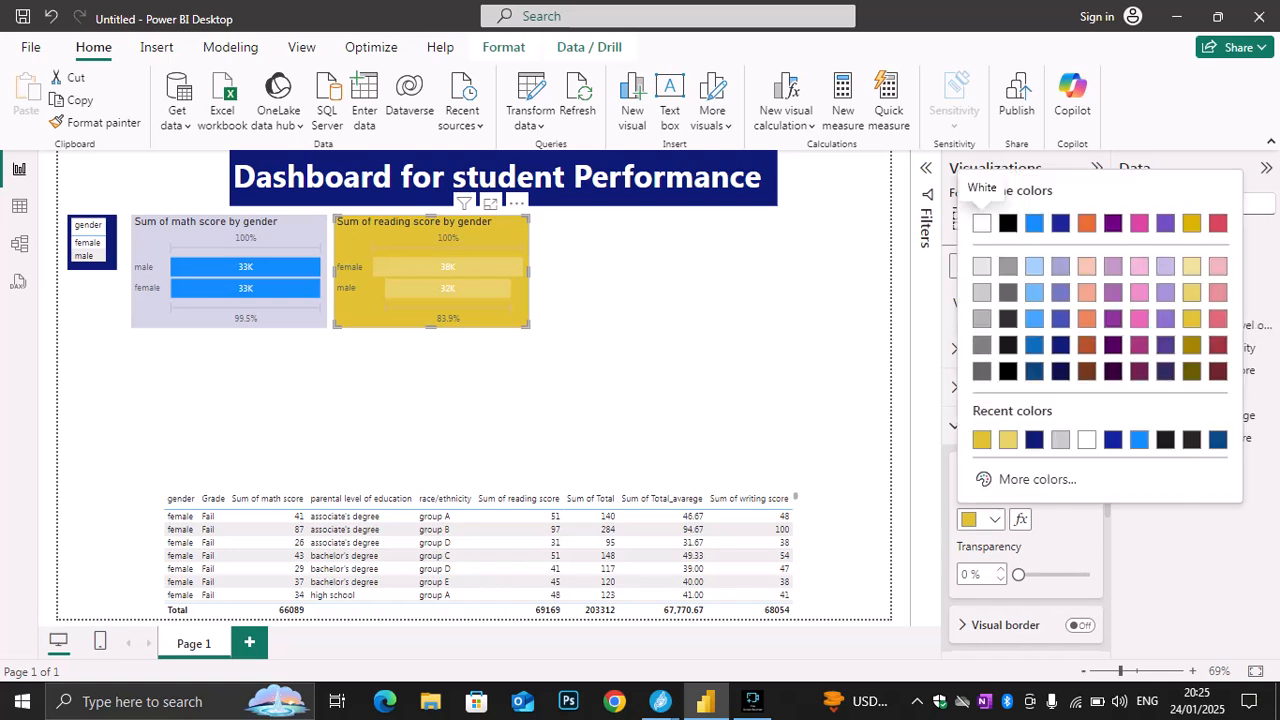
pyautogui.click(1037, 351)
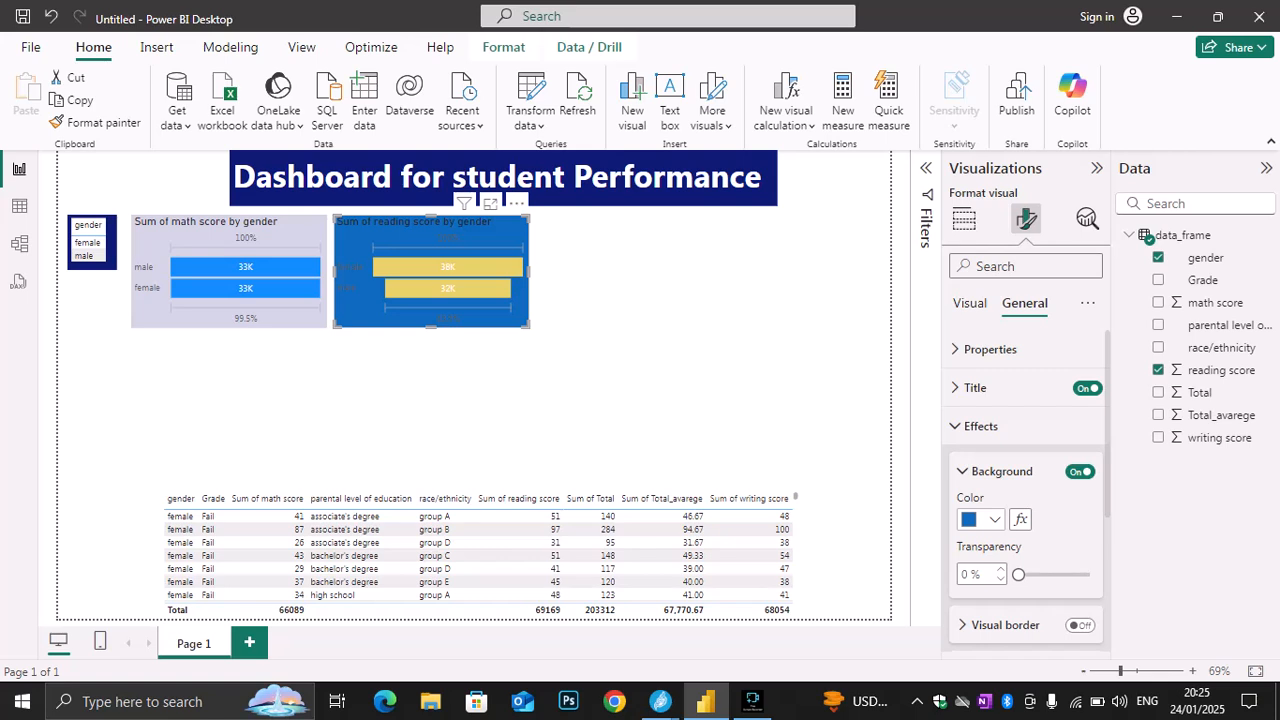
pyautogui.click(982, 519)
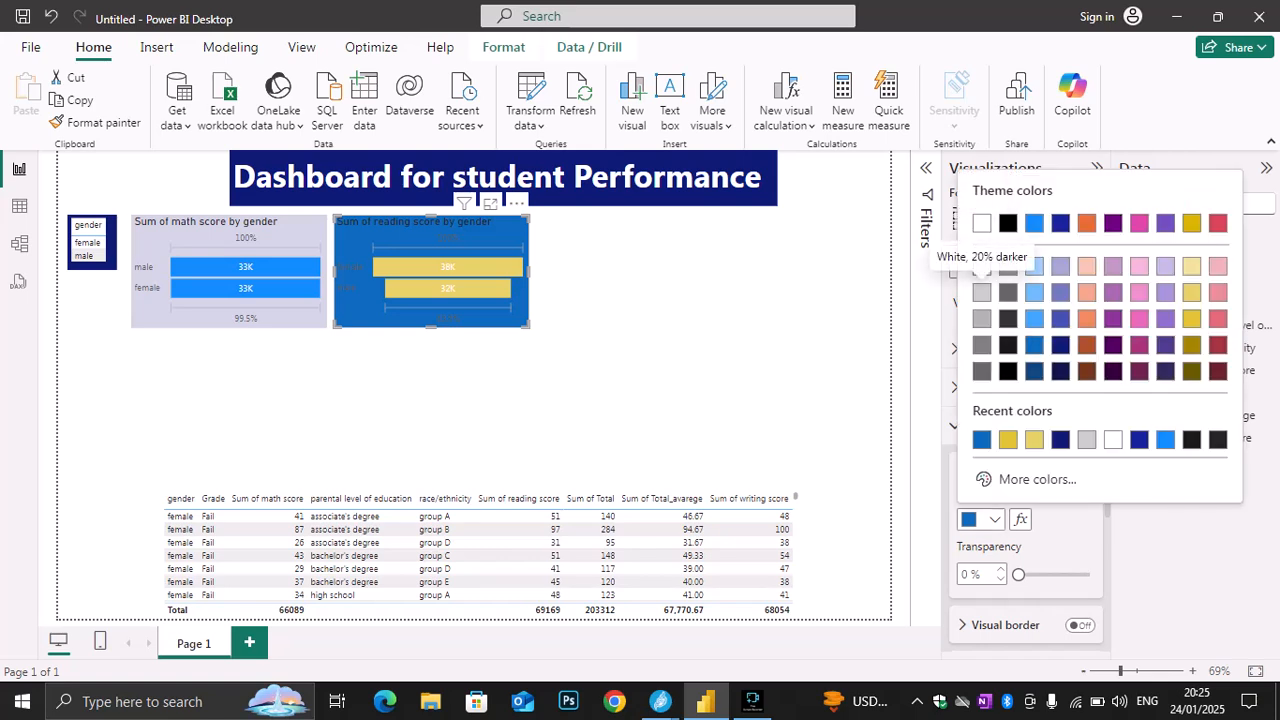
pyautogui.click(982, 292)
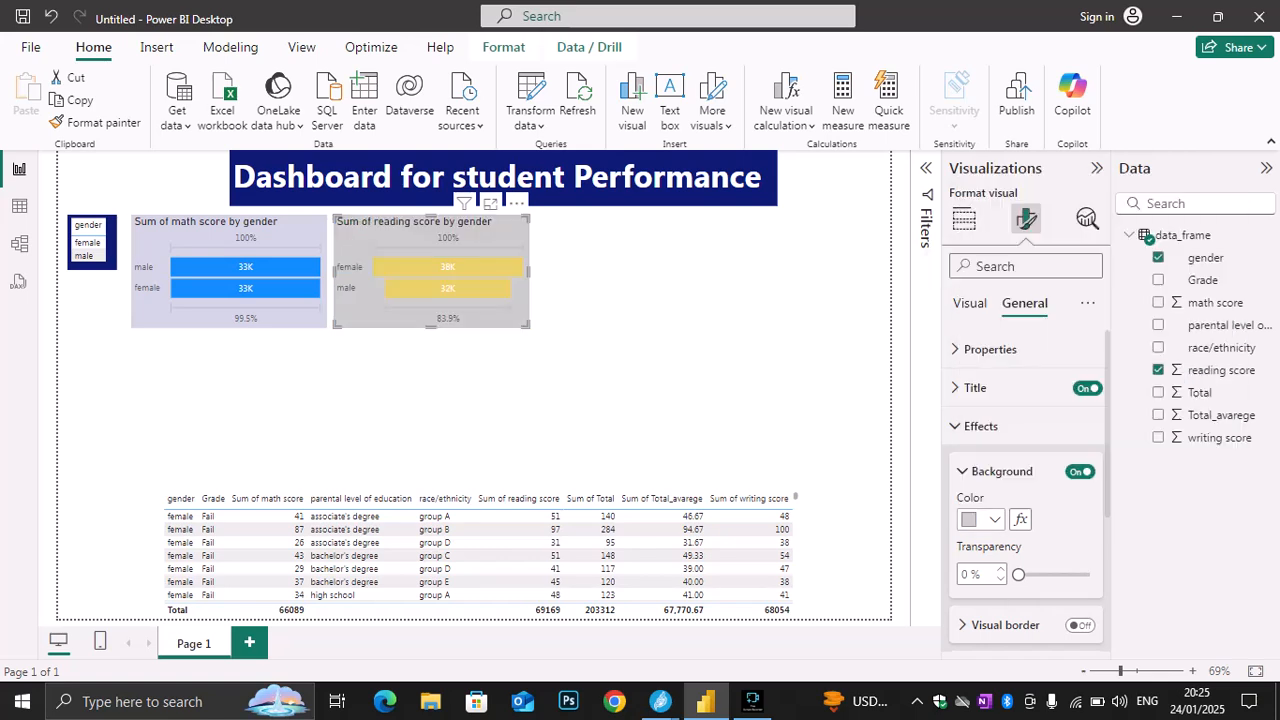
pyautogui.click(990, 519)
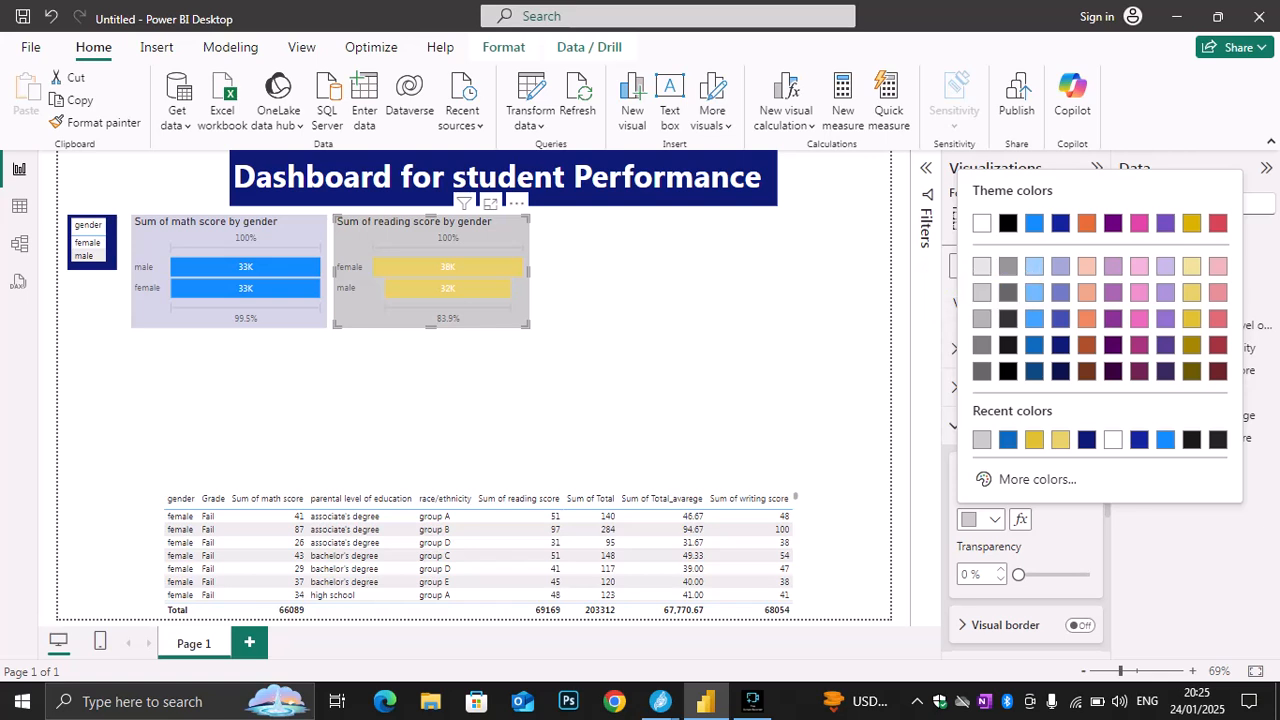
pyautogui.click(1191, 266)
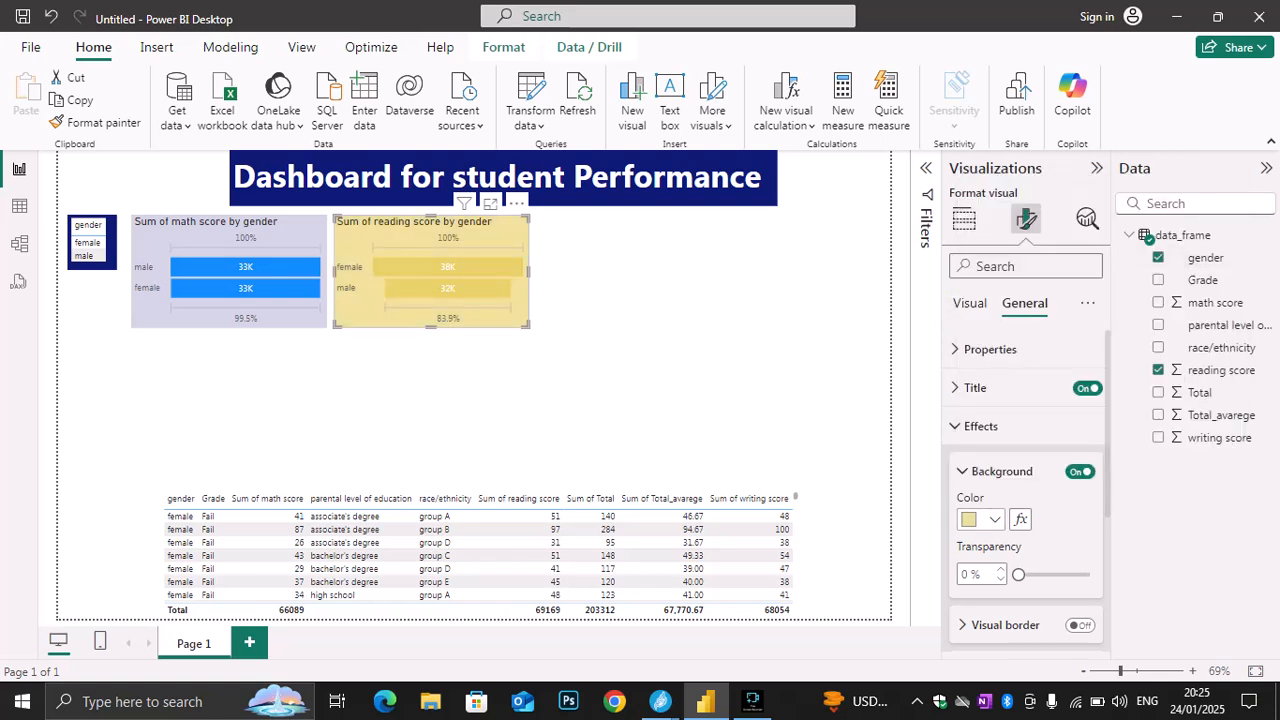
# Set the background color of the reading score funnel chart to light blue
pyautogui.click(990, 519)
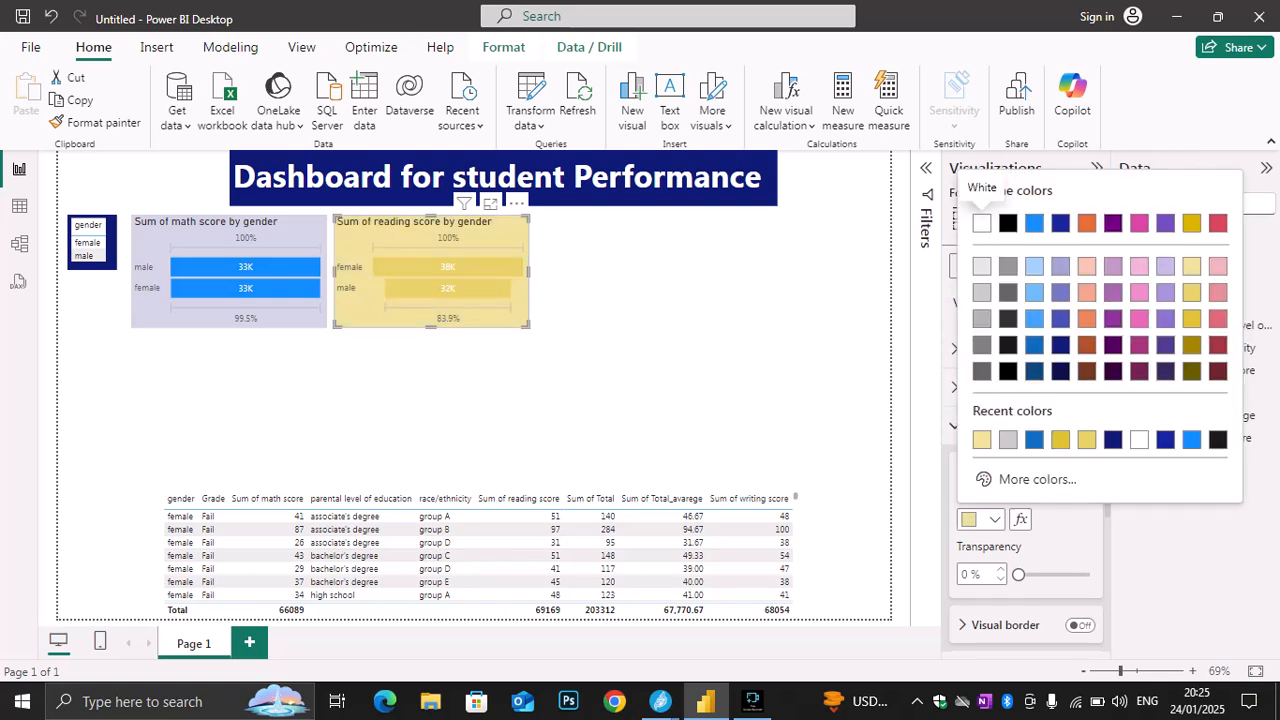
pyautogui.click(1034, 266)
pyautogui.click(990, 519)
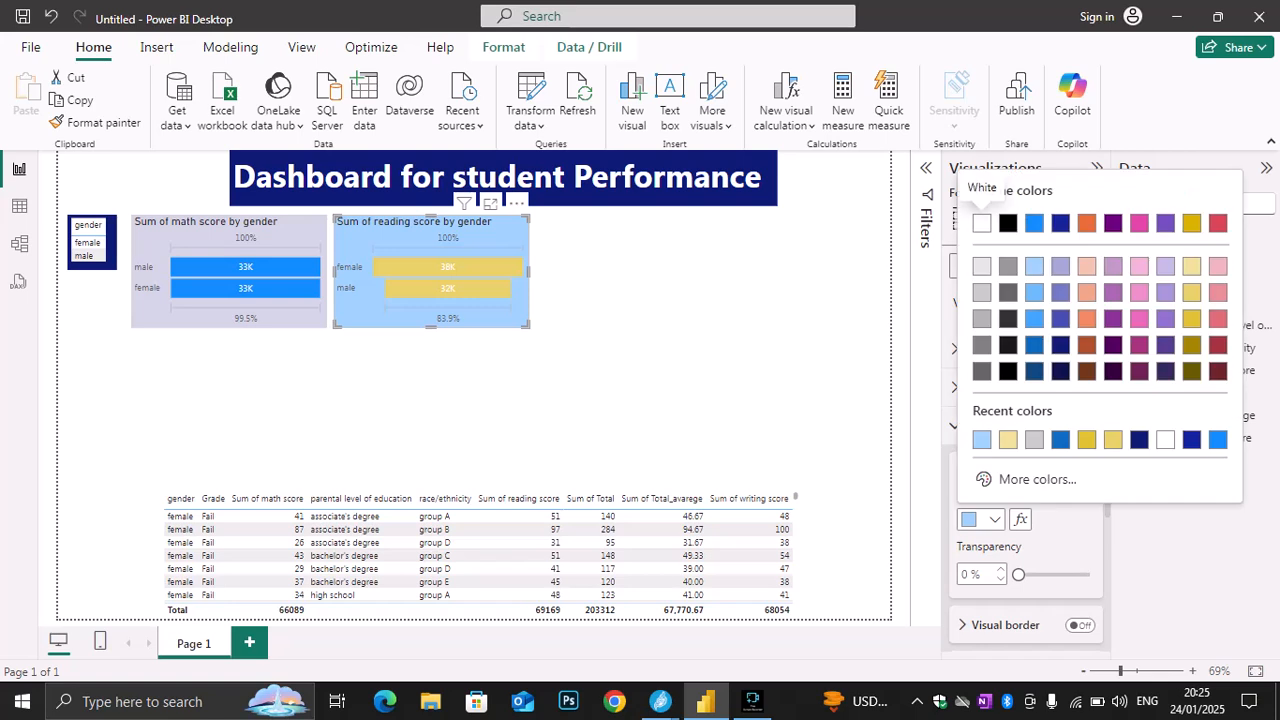
pyautogui.press('Escape')
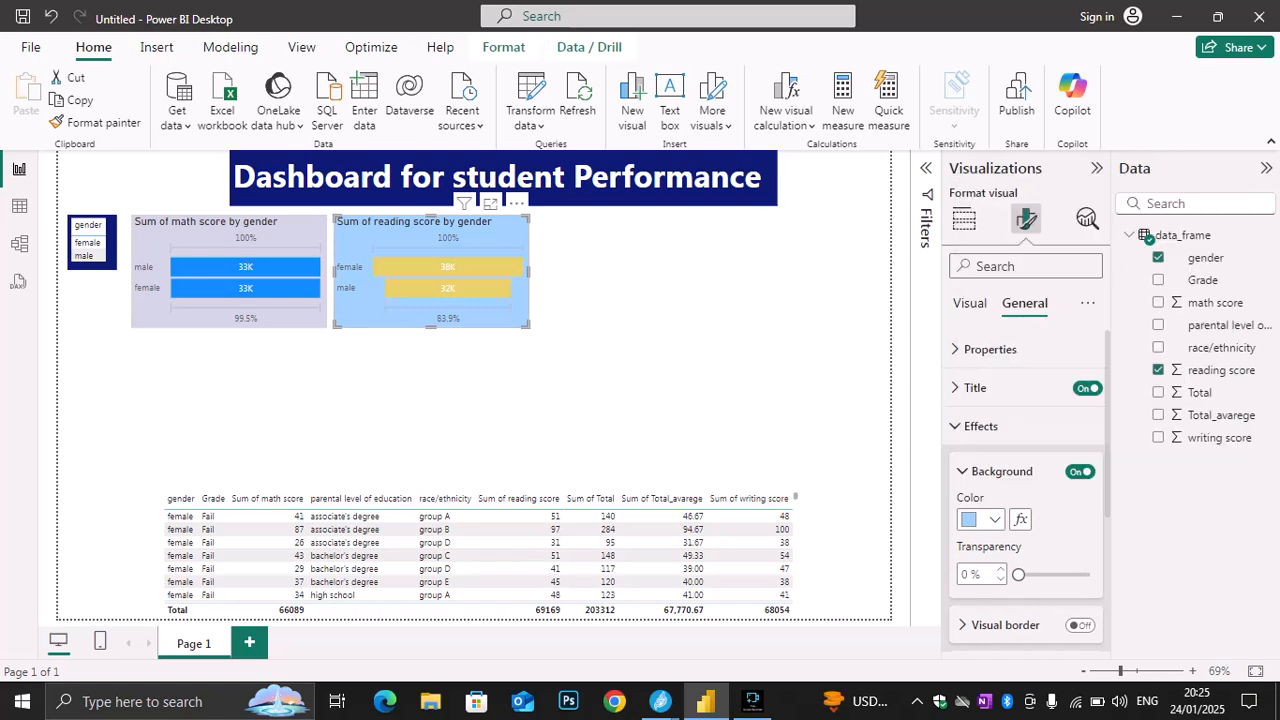
# Filter the report visuals to female using the small gender table
pyautogui.click(640, 392)
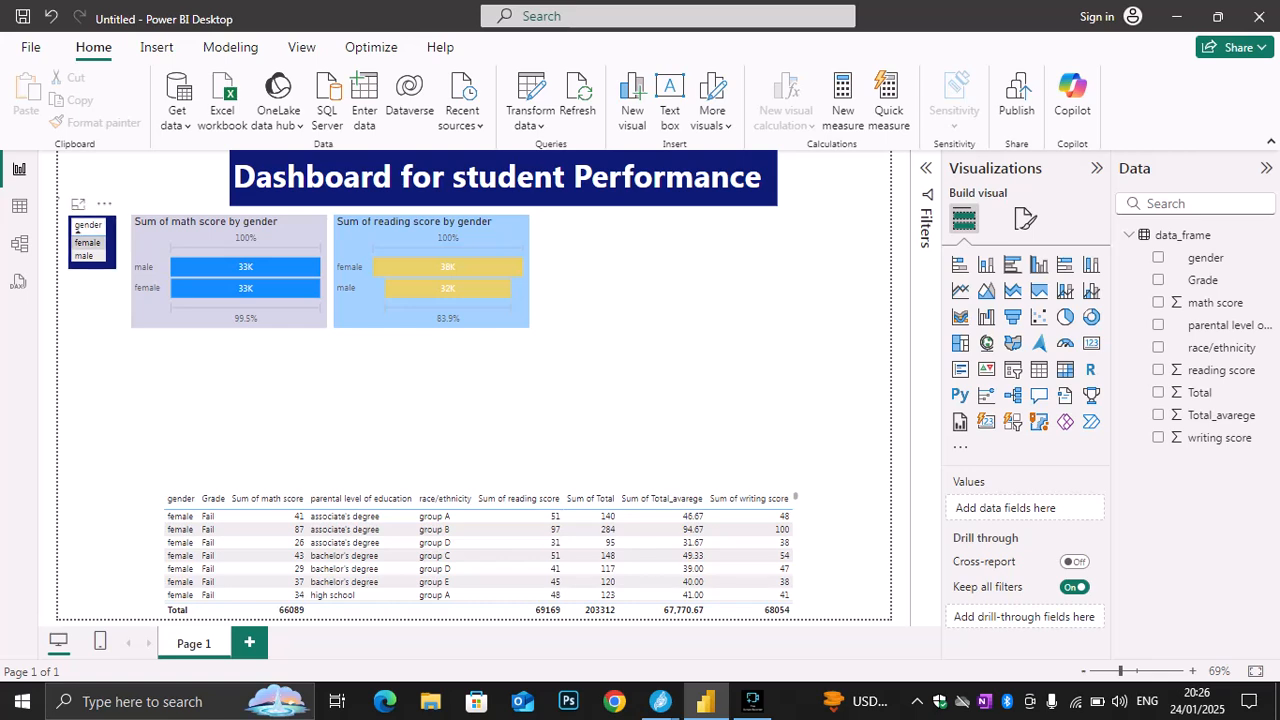
pyautogui.click(77, 228)
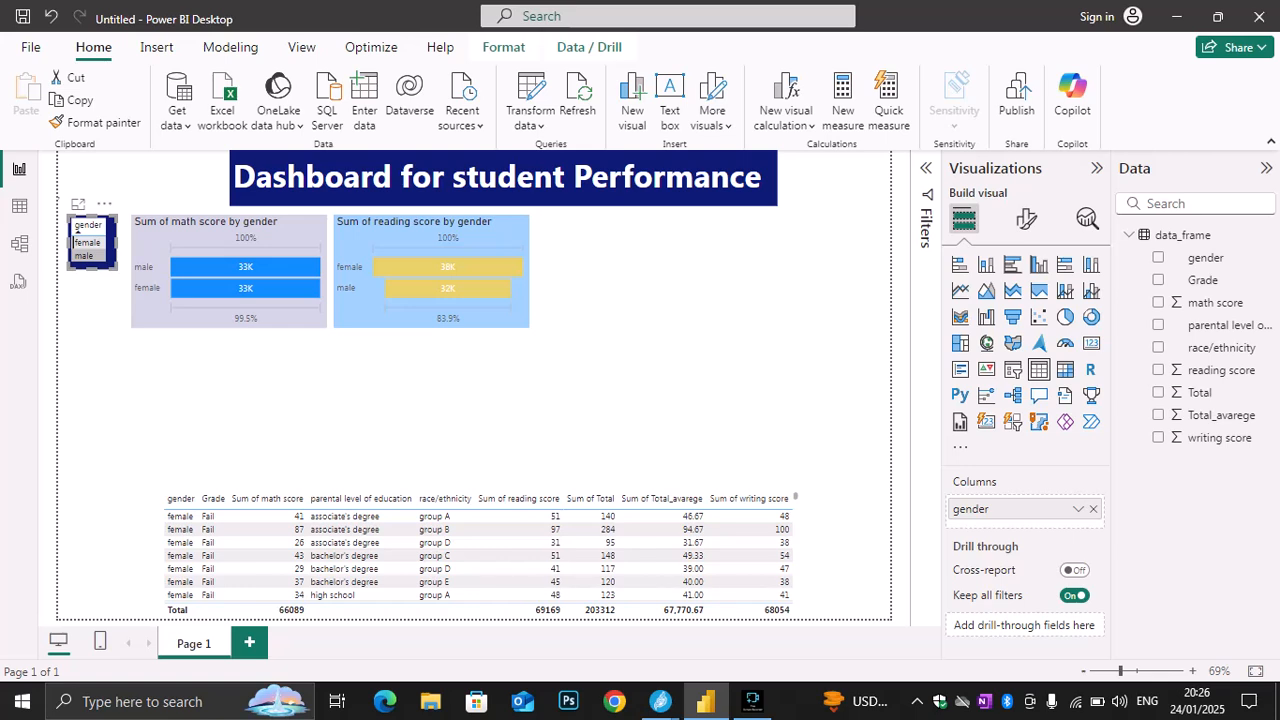
pyautogui.click(77, 236)
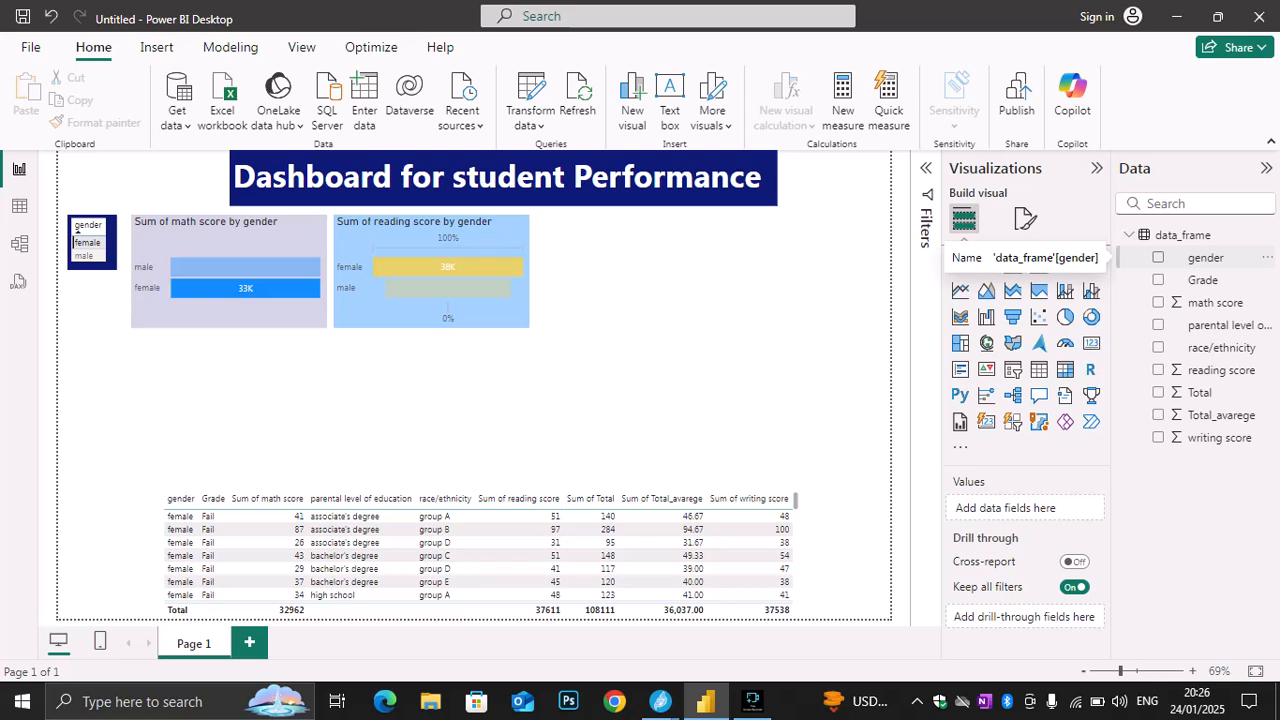
# Add a funnel chart of writing score by gender, and place it beside the reading score funnel chart
pyautogui.click(1039, 370)
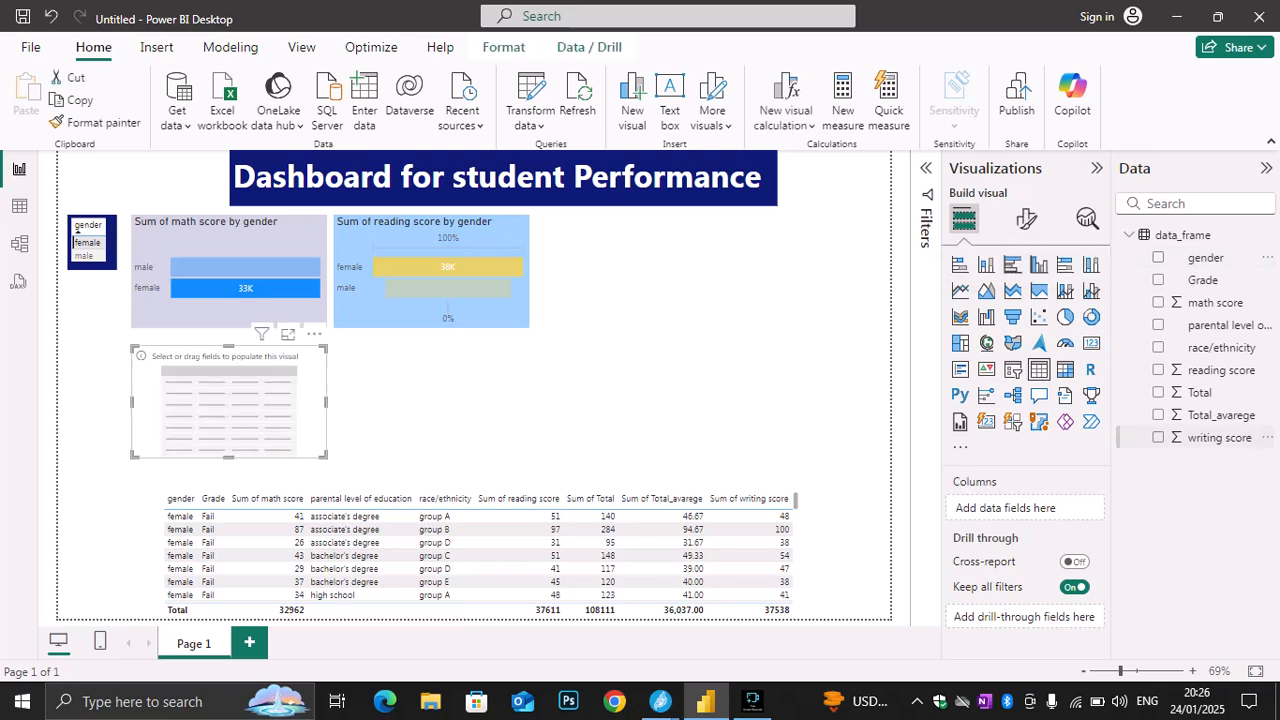
pyautogui.click(1158, 437)
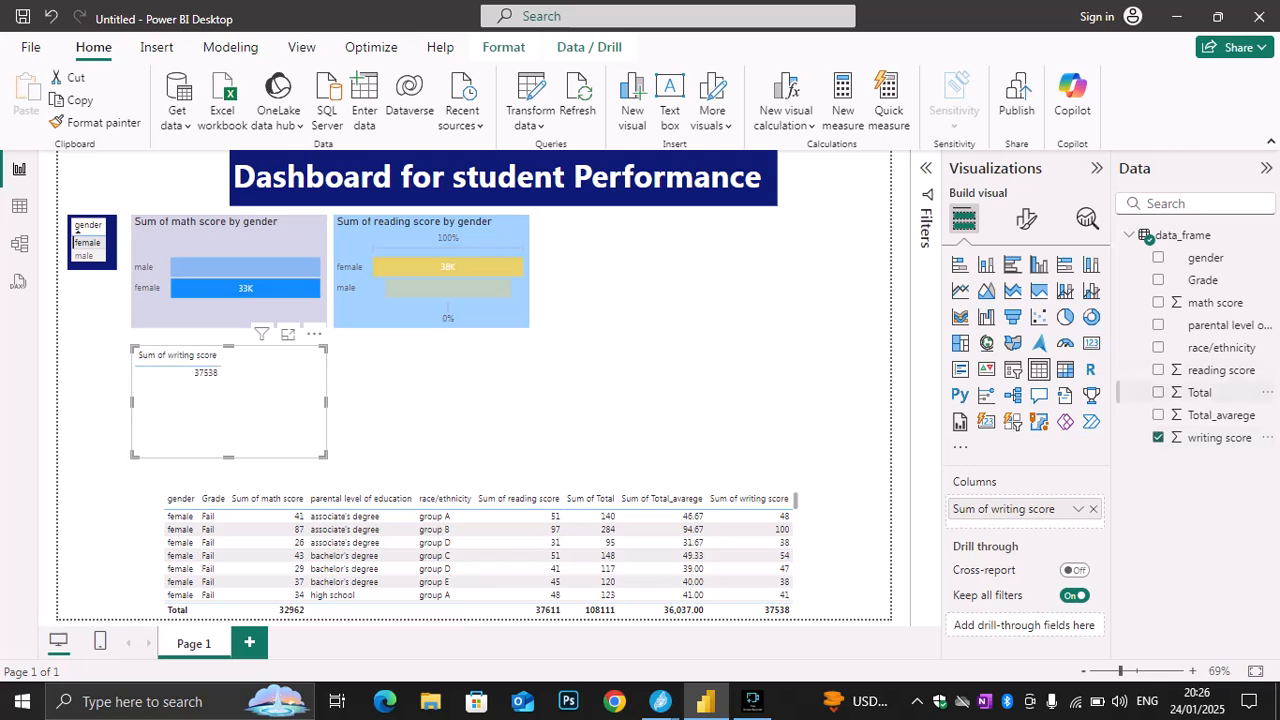
pyautogui.click(1158, 257)
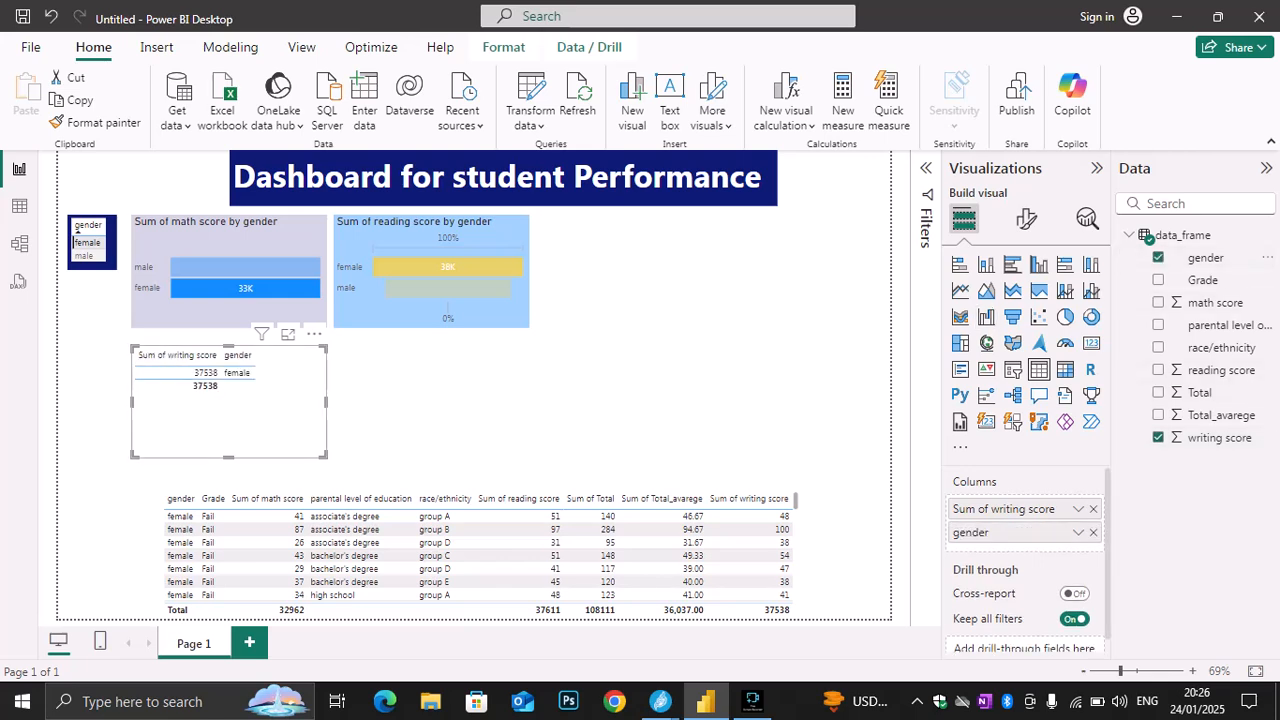
pyautogui.moveTo(229, 415); pyautogui.dragTo(642, 285)
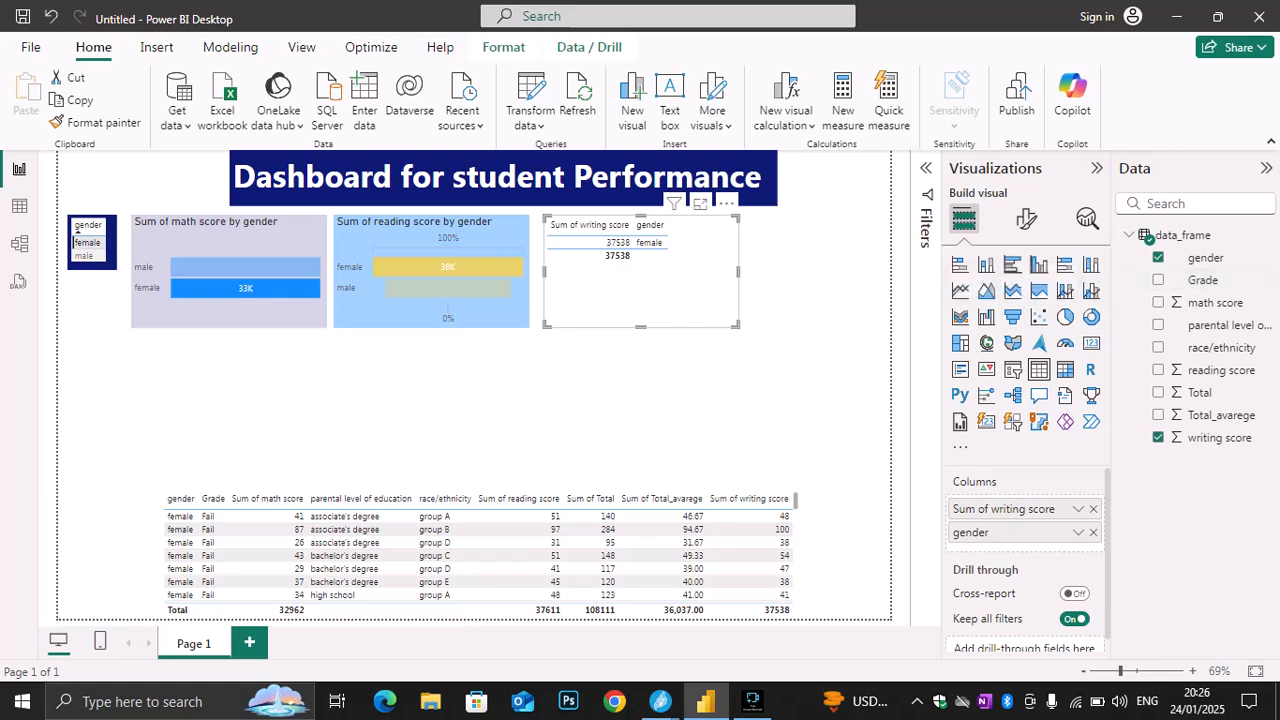
pyautogui.click(1013, 317)
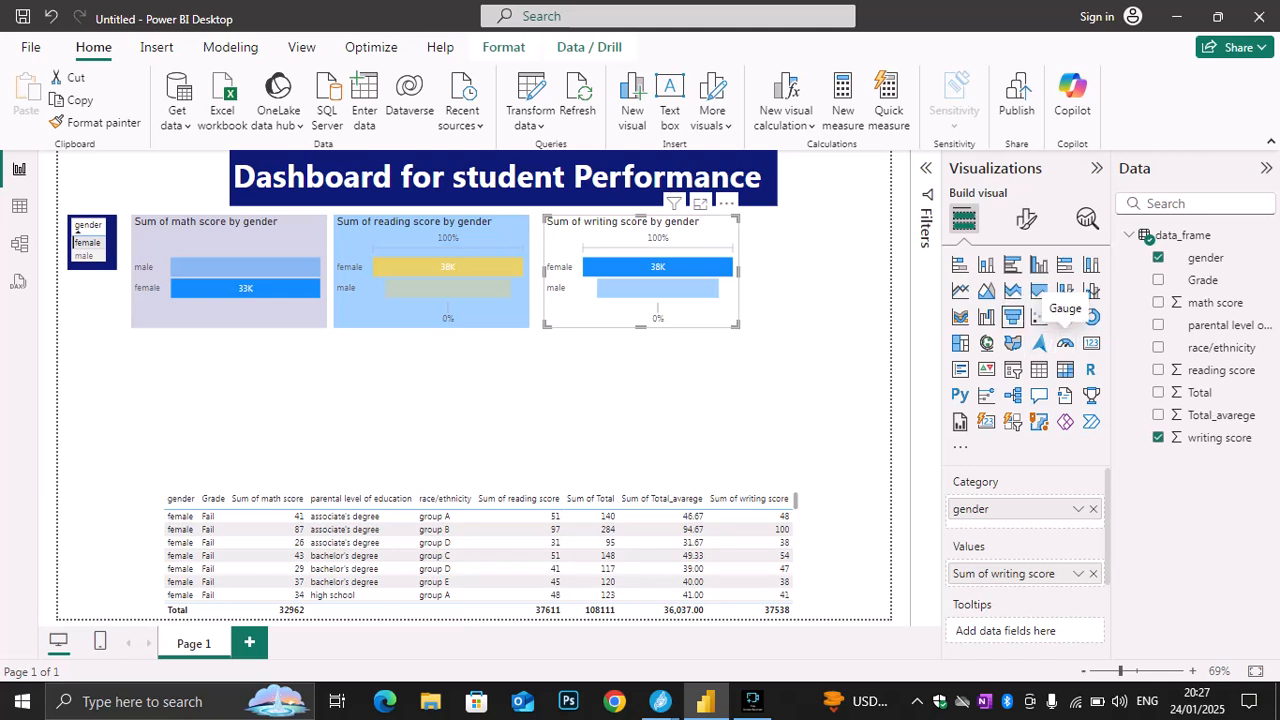
# Try gauge, 100% stacked area, area and clustered column charts for the writing score visual, and return it to a funnel chart
pyautogui.click(1065, 343)
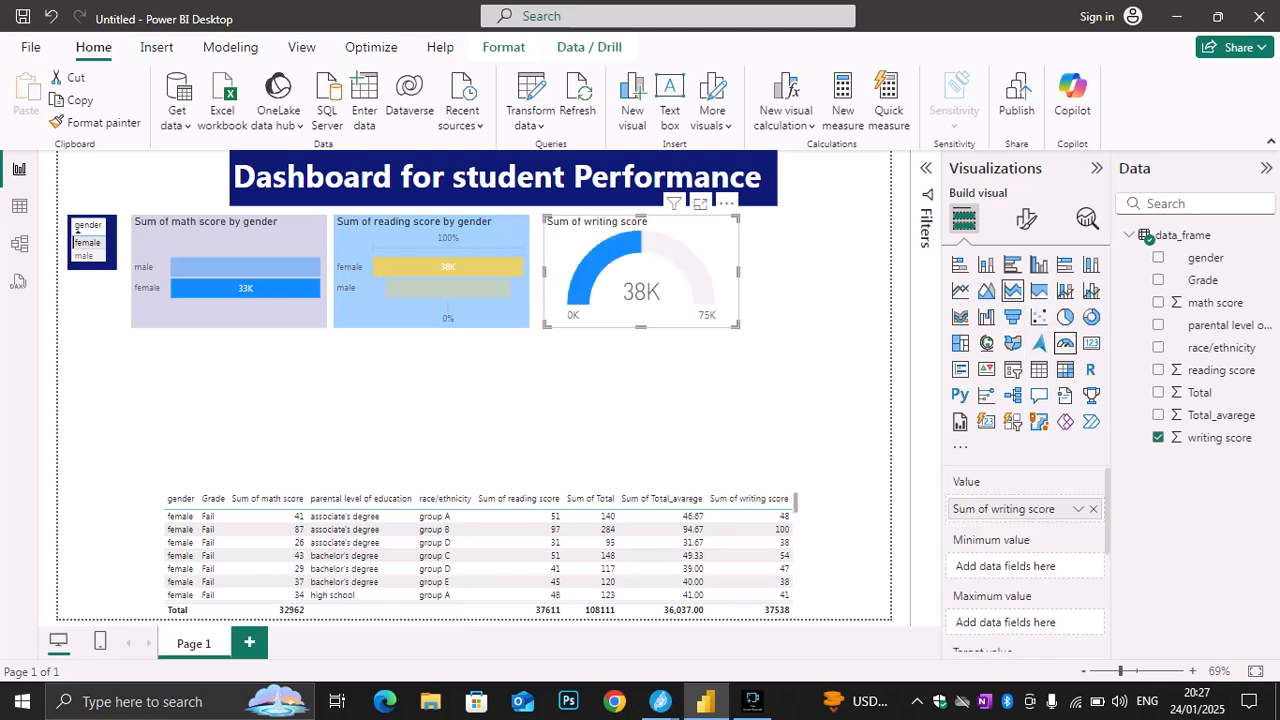
pyautogui.click(1039, 290)
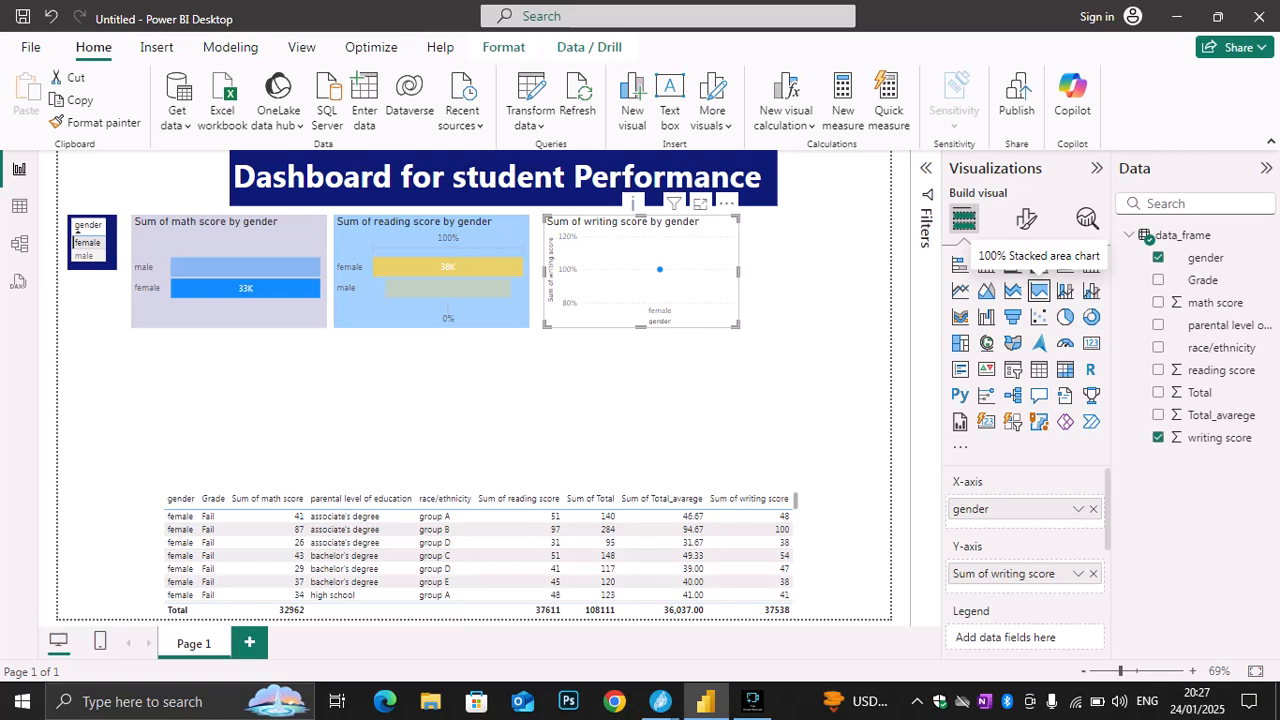
pyautogui.click(986, 290)
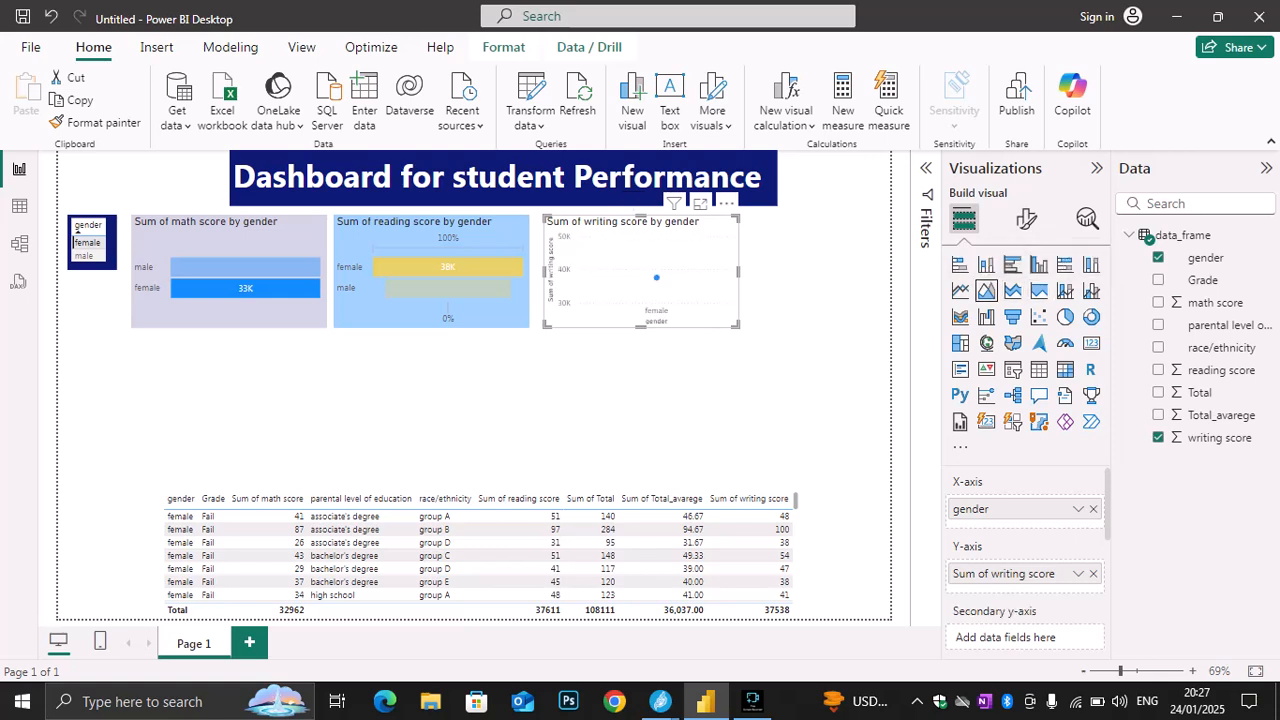
pyautogui.click(1039, 264)
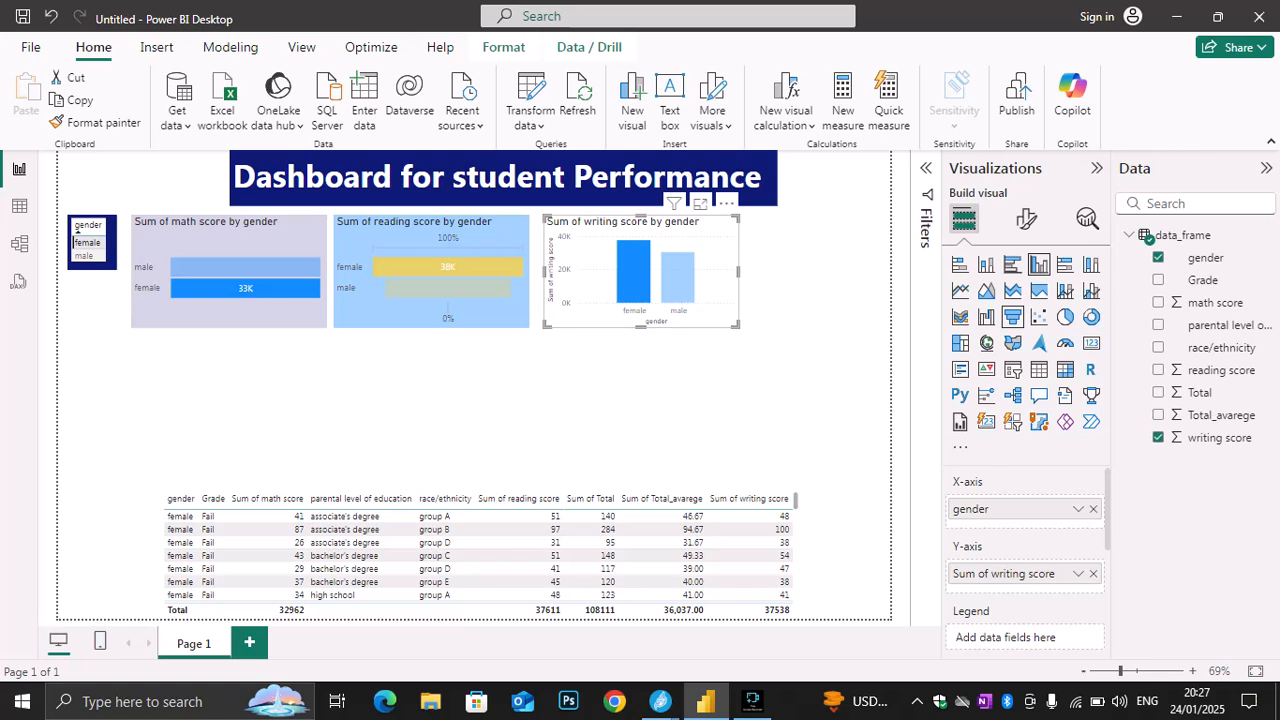
pyautogui.click(1012, 316)
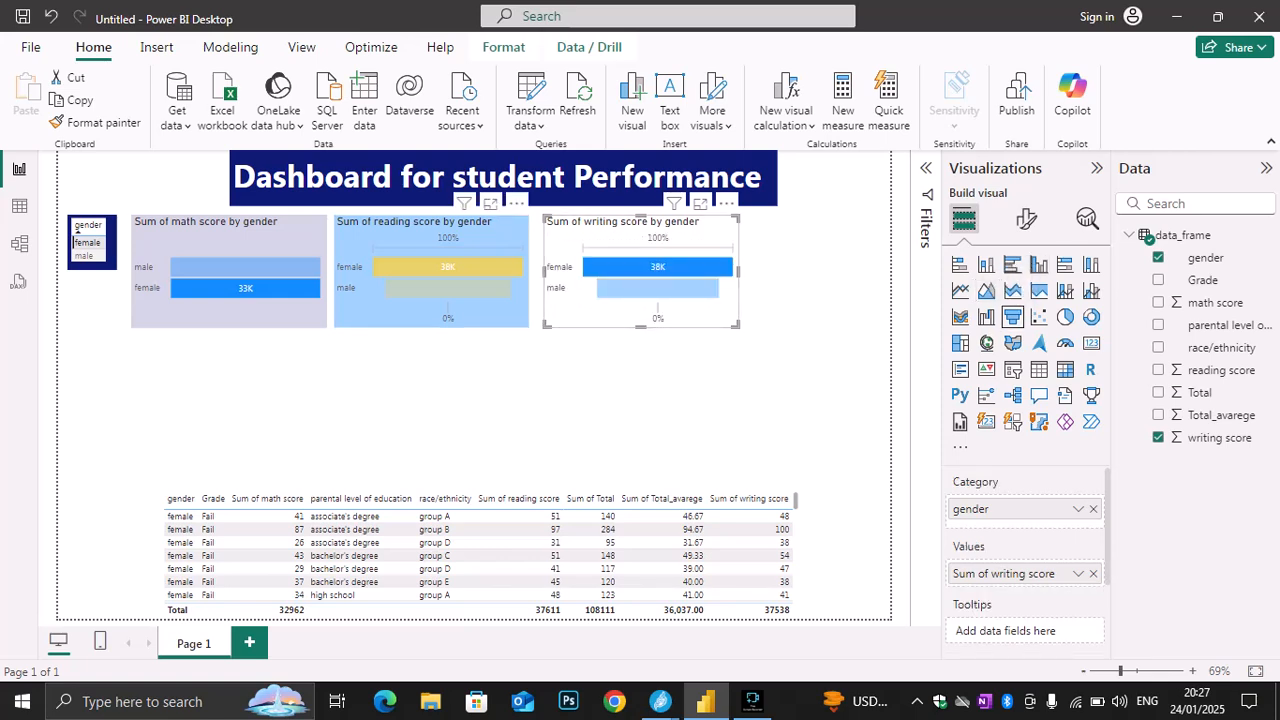
# Set the bar color of the reading score funnel chart to blue #0d6abf
pyautogui.click(440, 285)
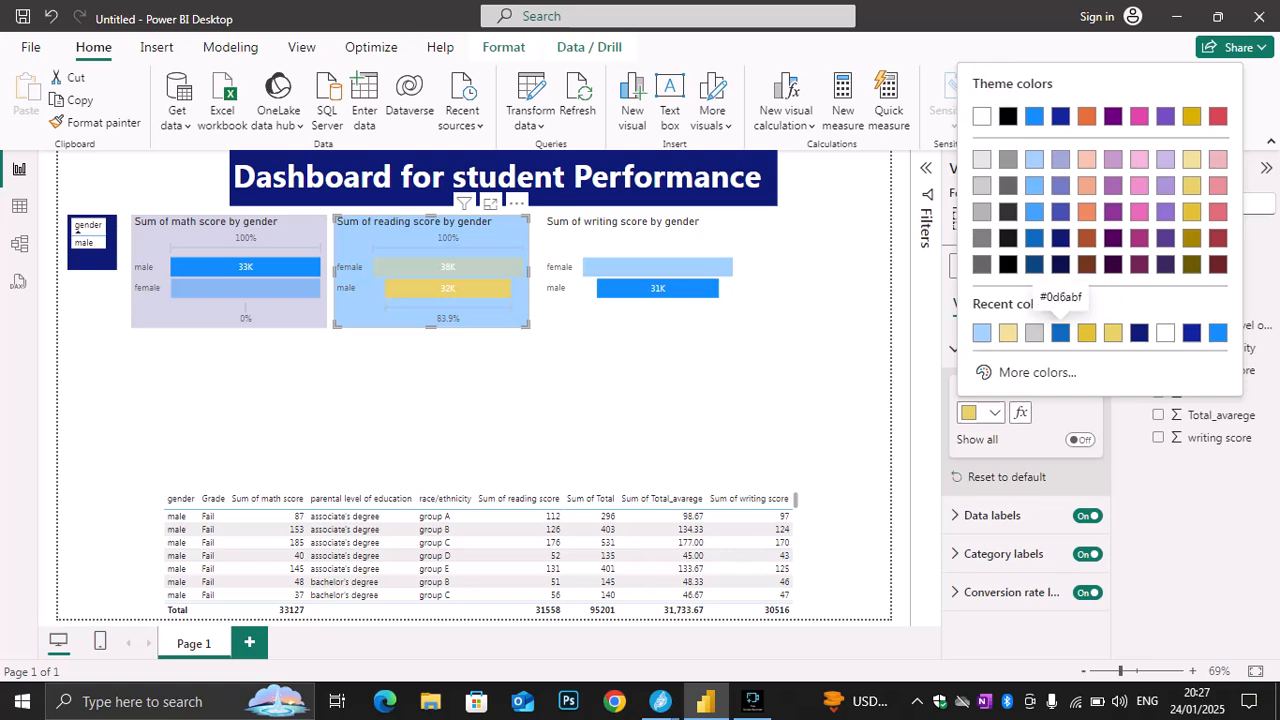
pyautogui.click(1060, 332)
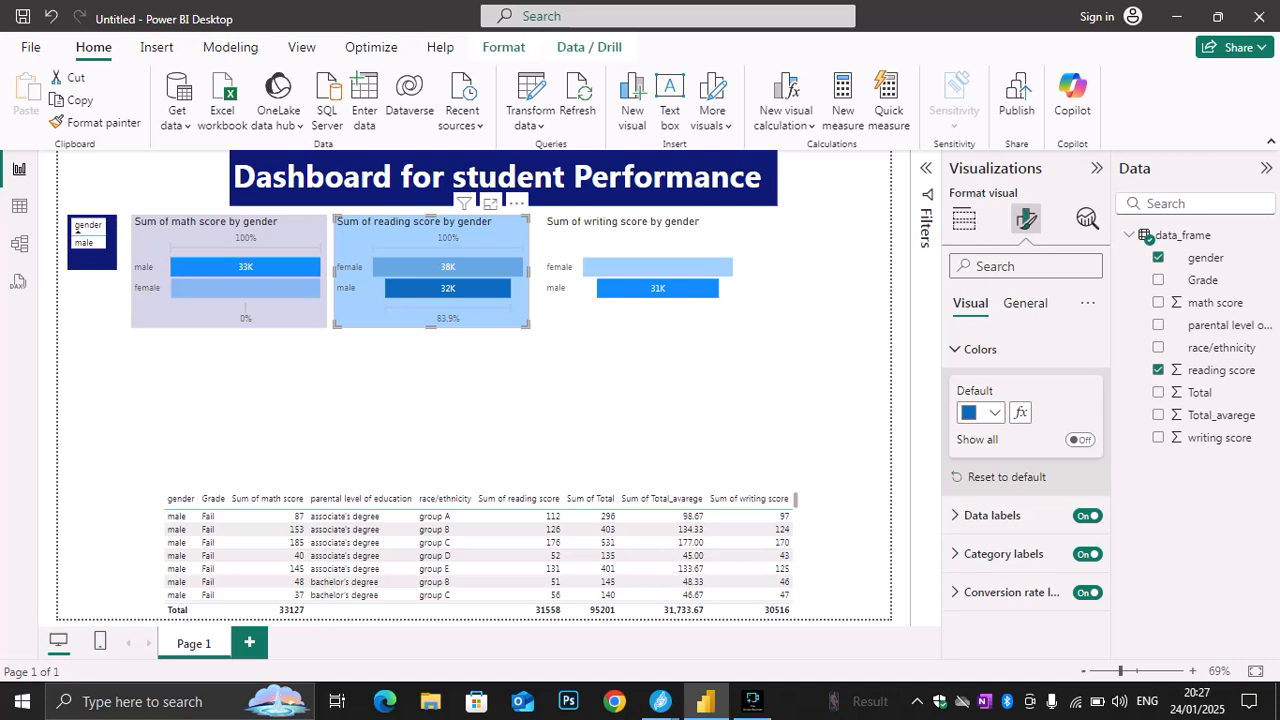
pyautogui.click(641, 244)
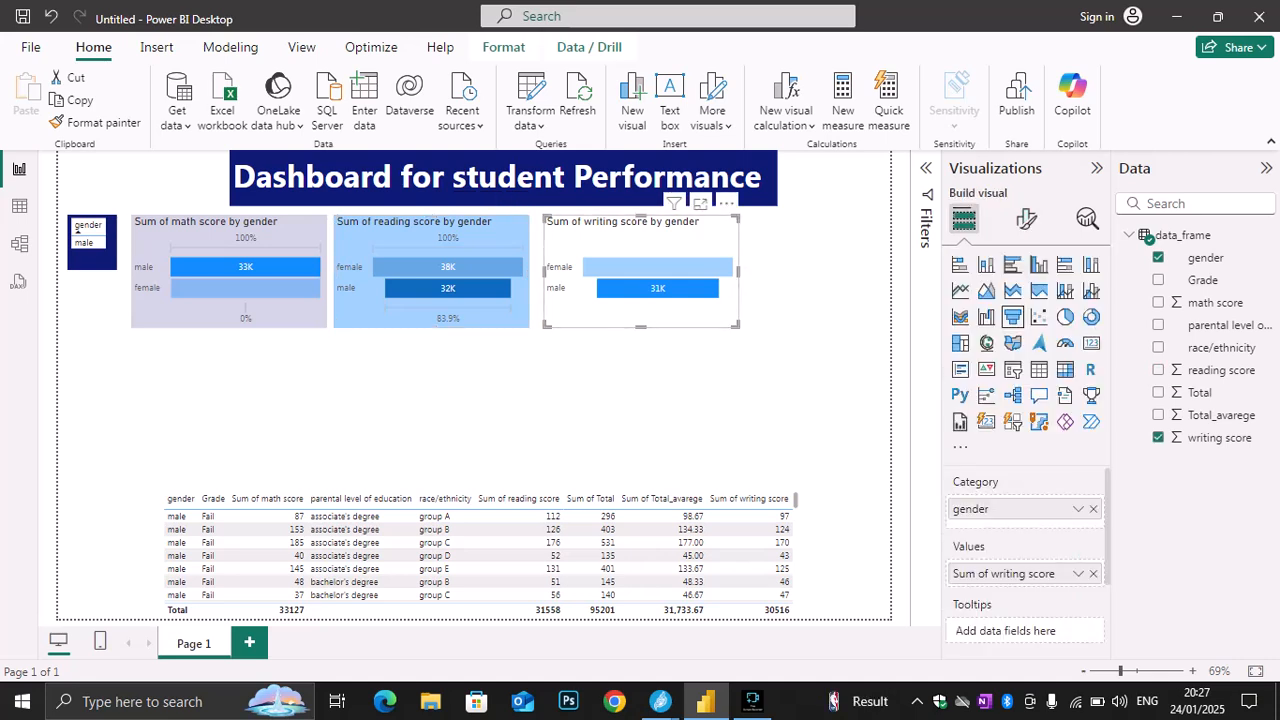
pyautogui.moveTo(717, 267)
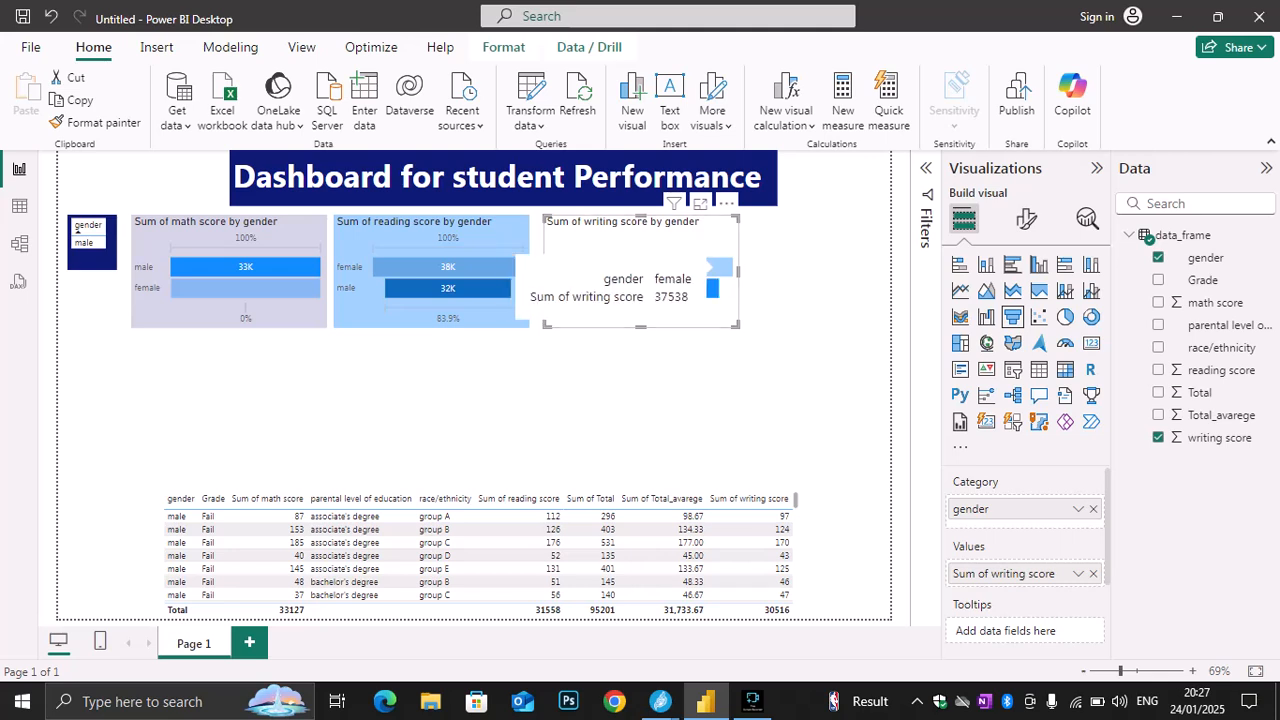
pyautogui.click(790, 350)
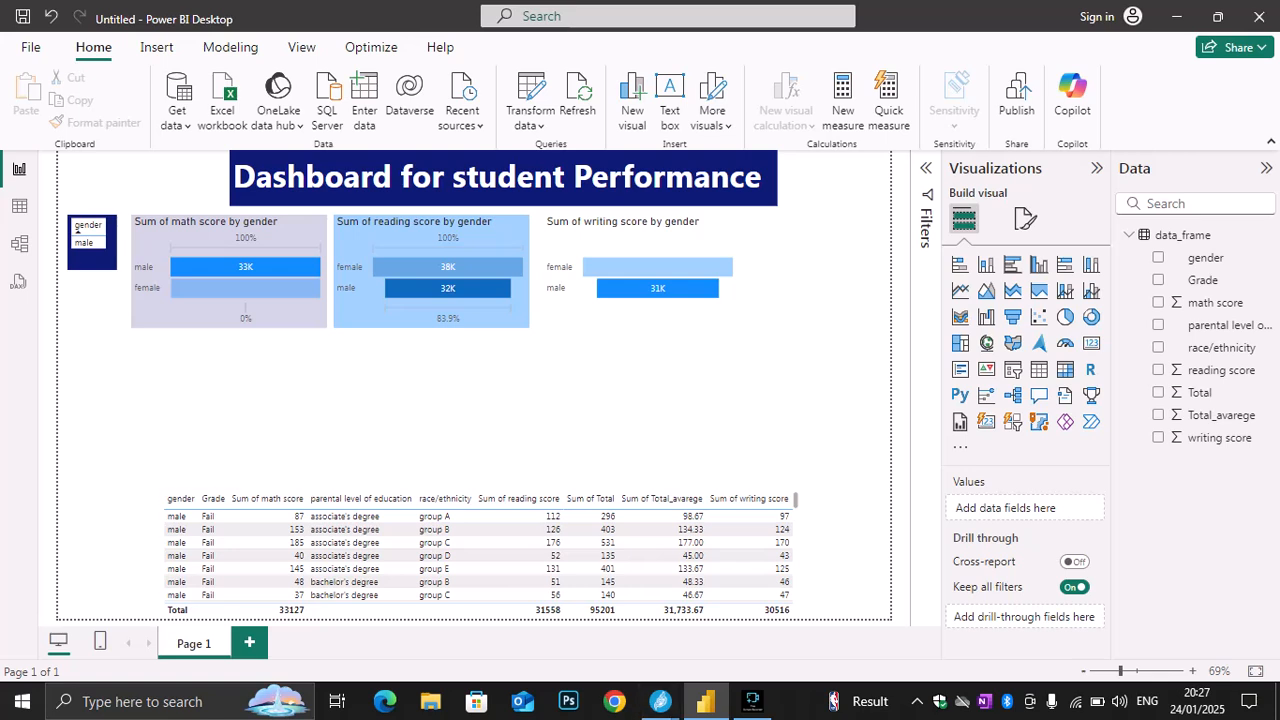
# Switch to the Jitsi Meet call window
pyautogui.moveTo(660, 701)
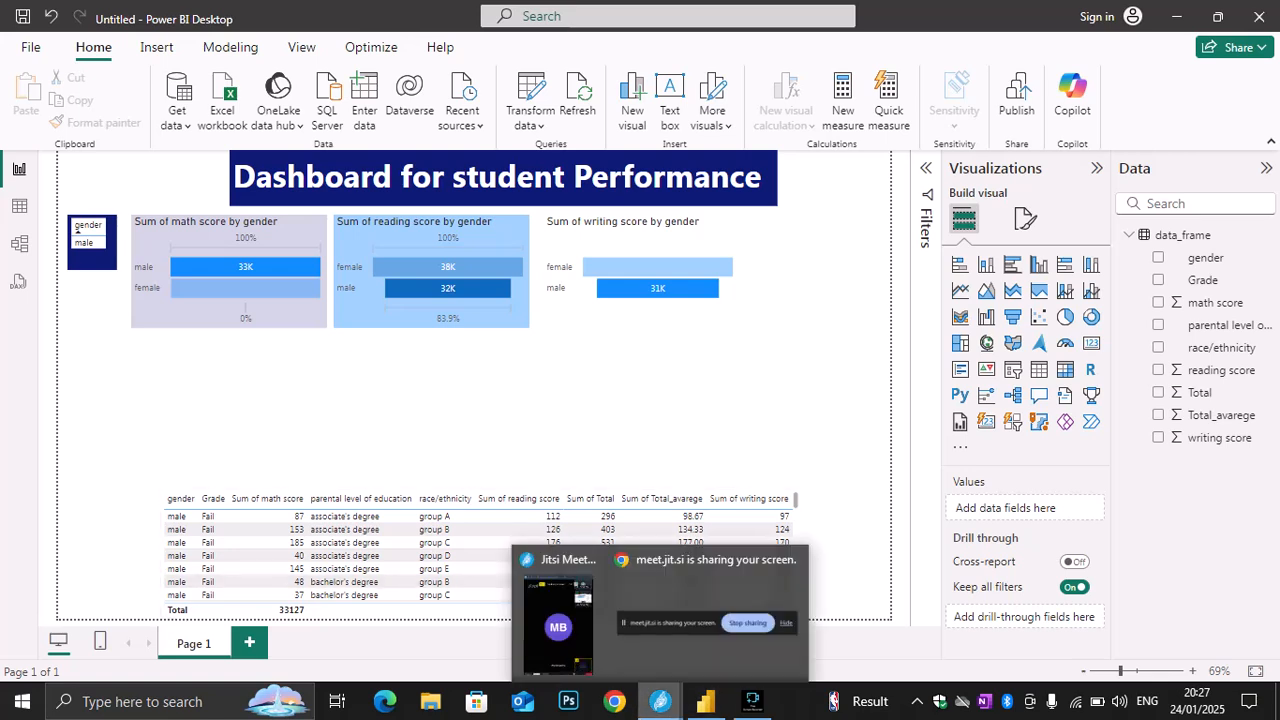
pyautogui.click(556, 622)
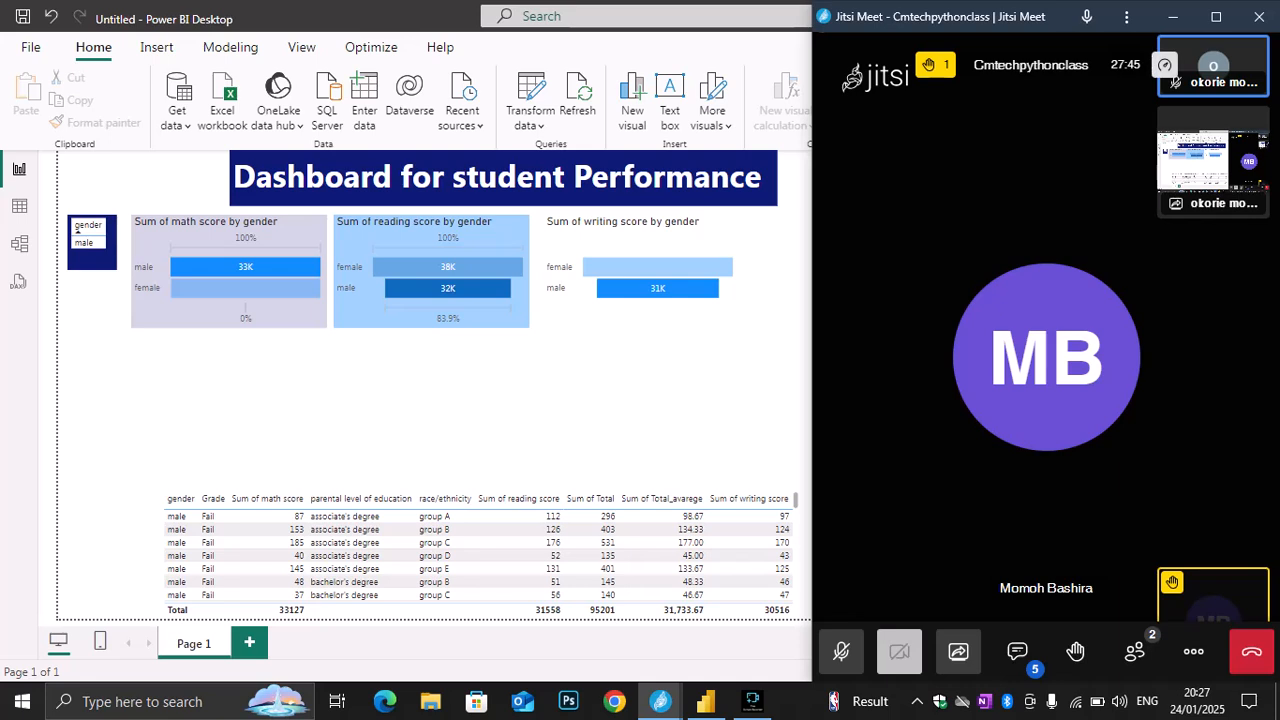
# Unmute the call microphone, and in Power BI set the writing score funnel chart's bar color to the reading score chart's dark blue
pyautogui.press('m')
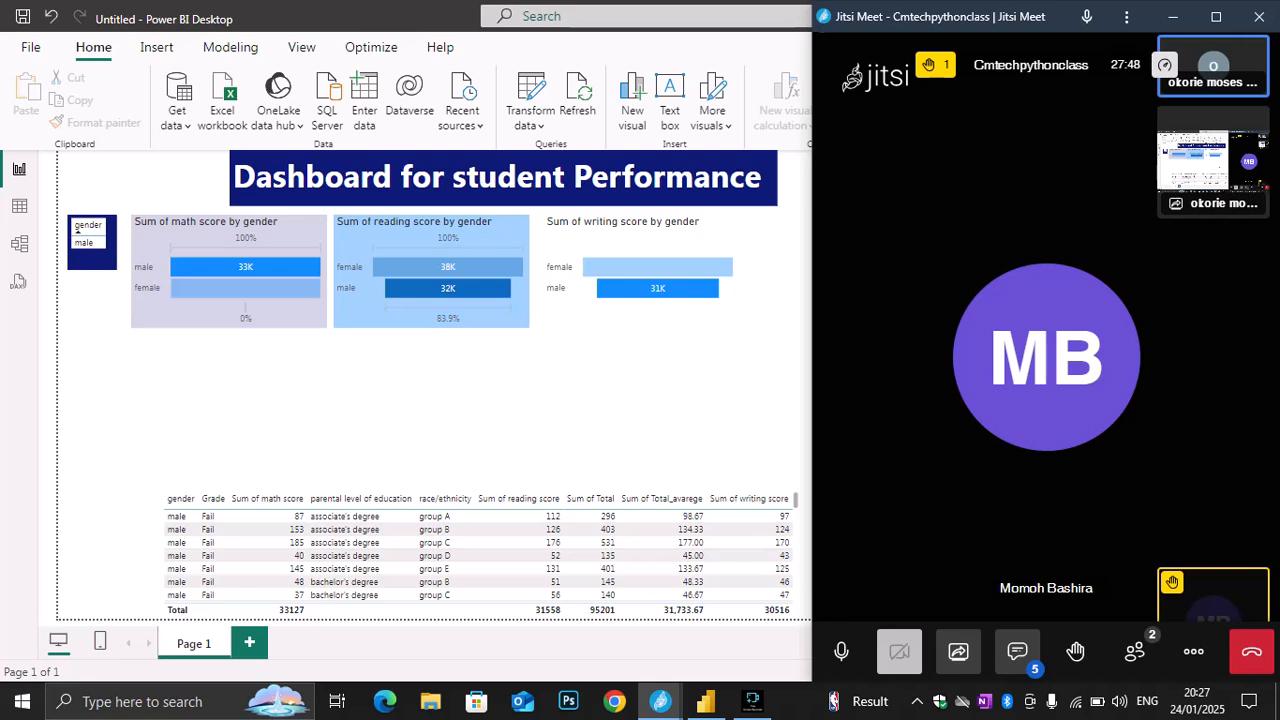
pyautogui.click(642, 308)
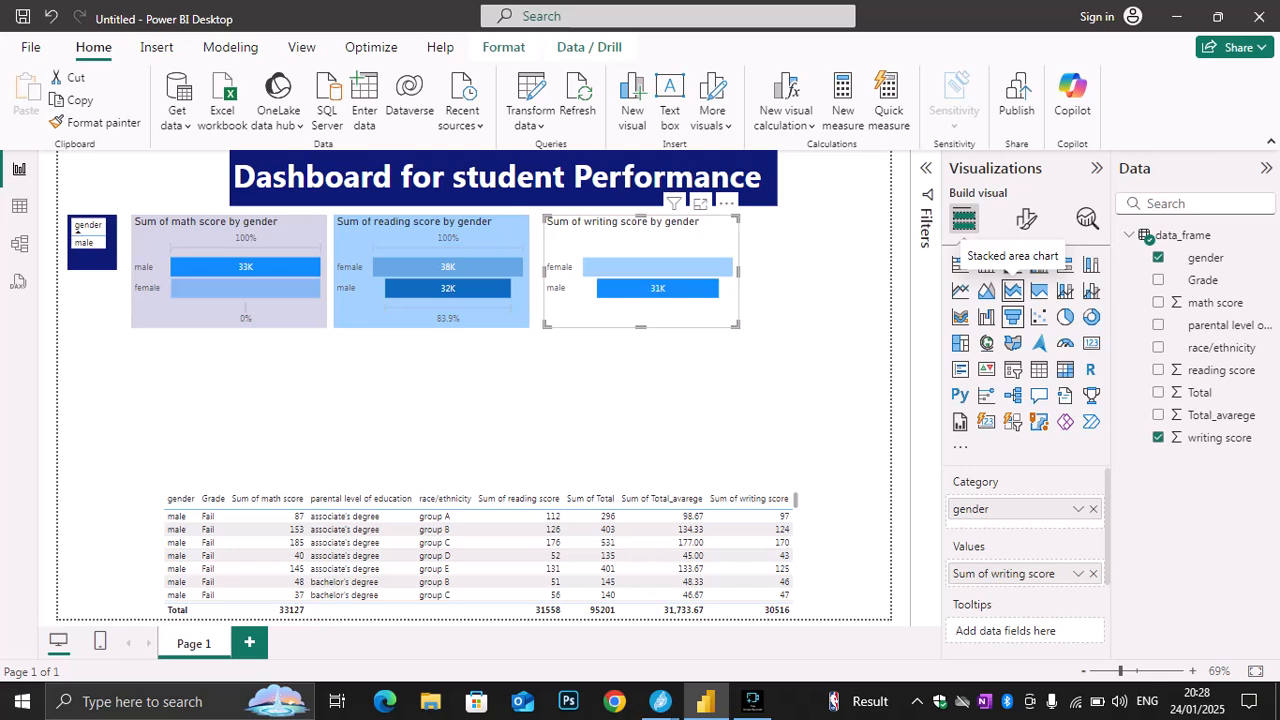
pyautogui.click(1027, 219)
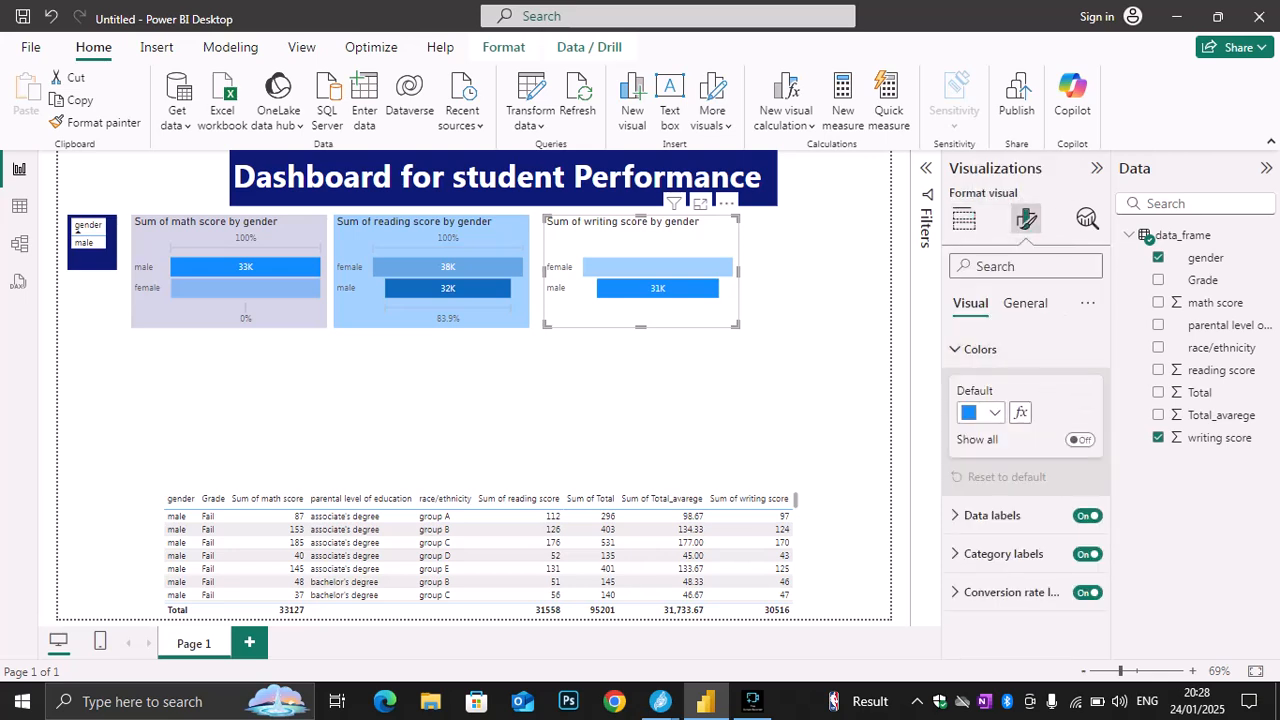
pyautogui.click(981, 412)
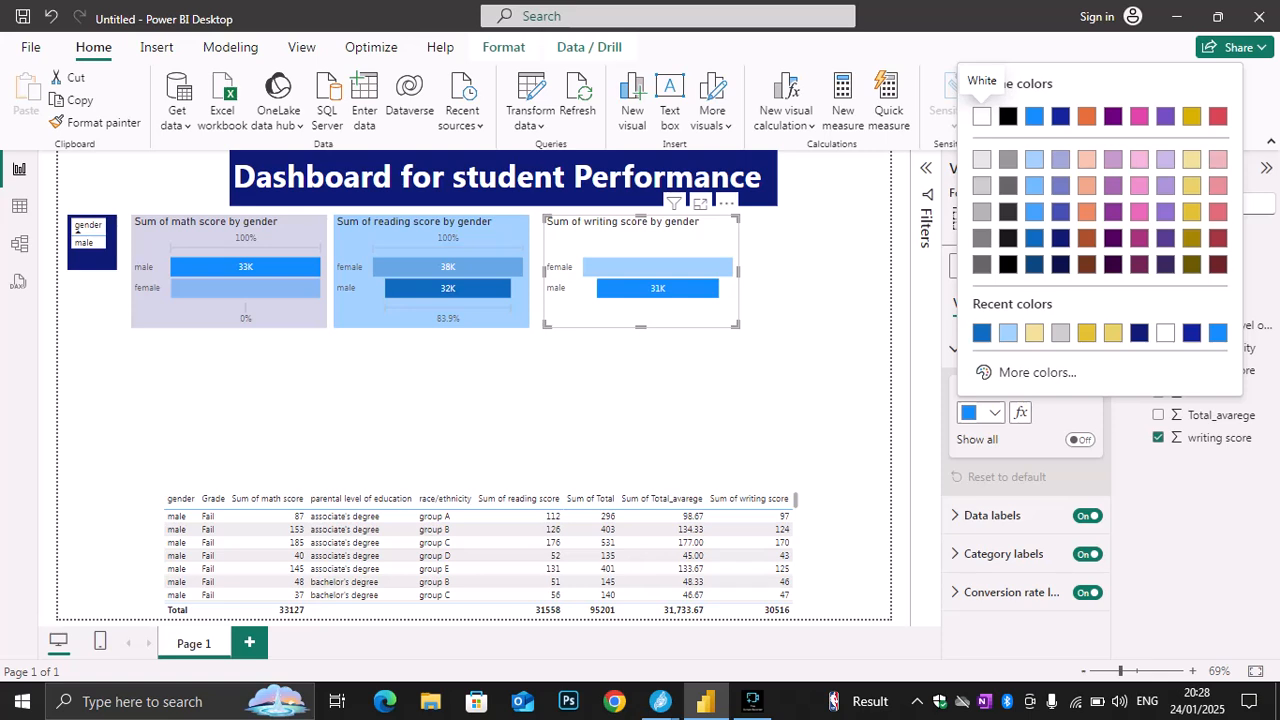
pyautogui.click(1008, 332)
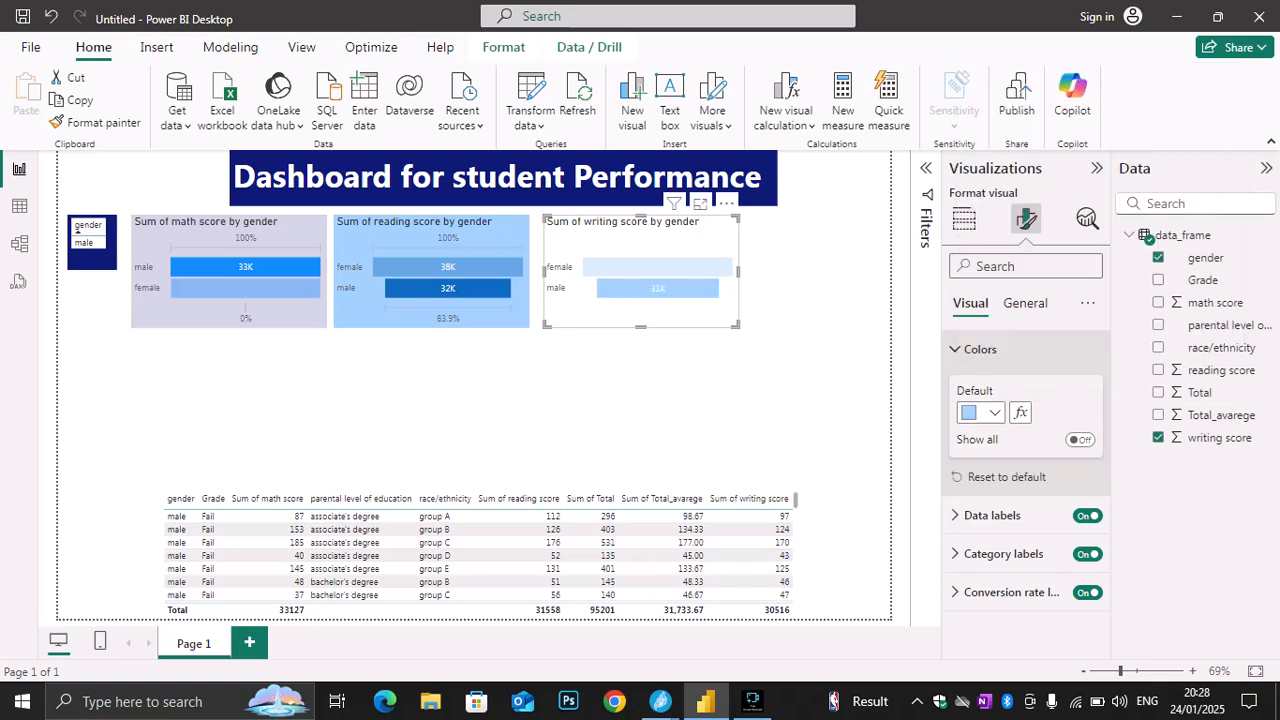
pyautogui.click(981, 412)
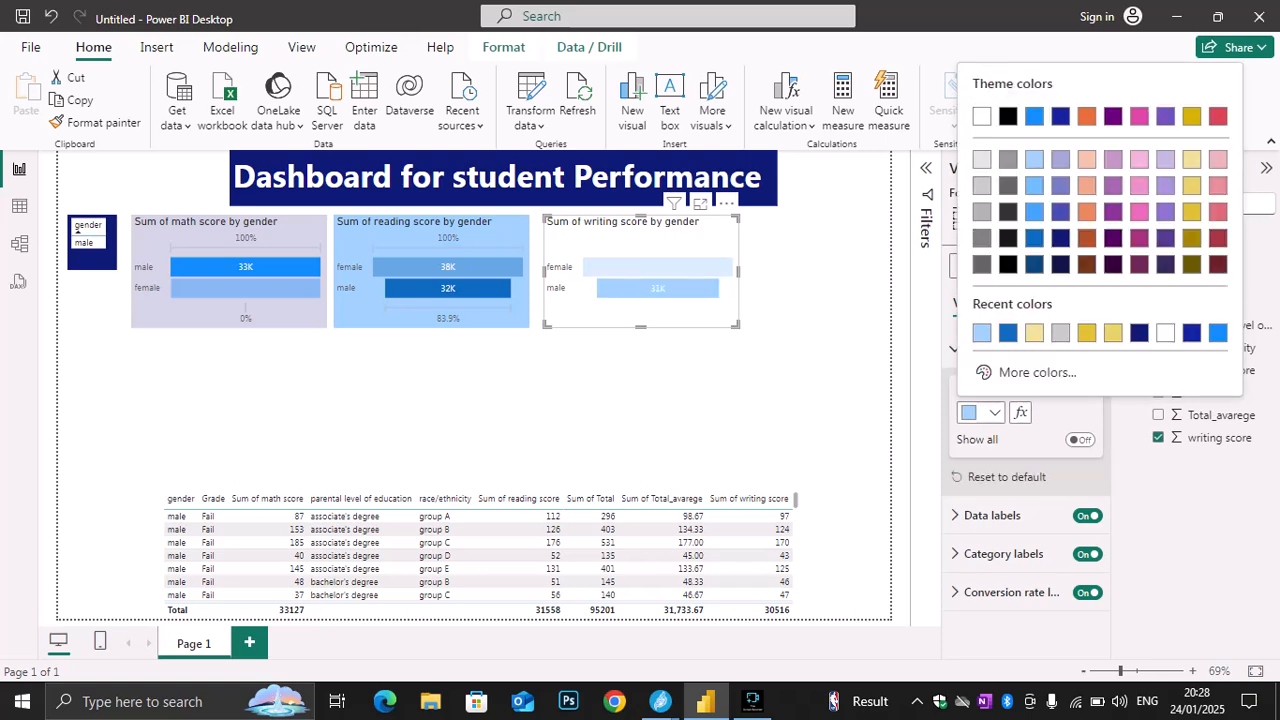
pyautogui.click(1022, 334)
pyautogui.click(981, 412)
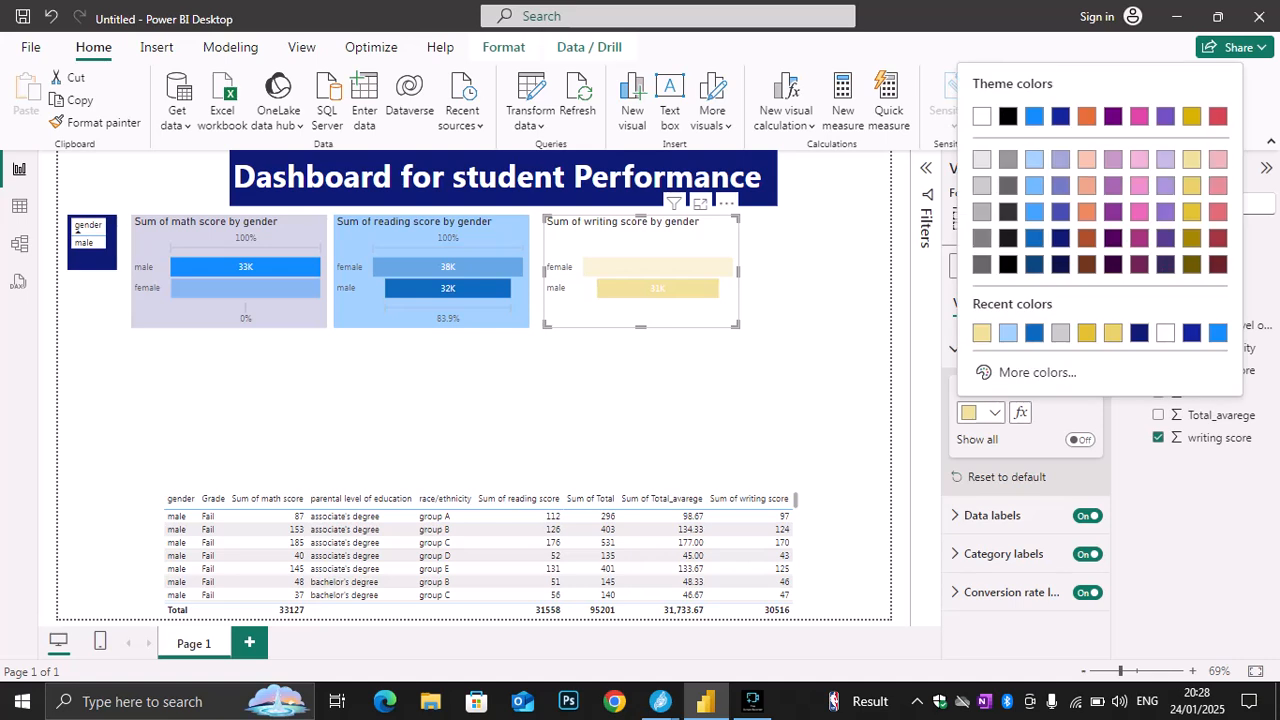
pyautogui.click(1029, 334)
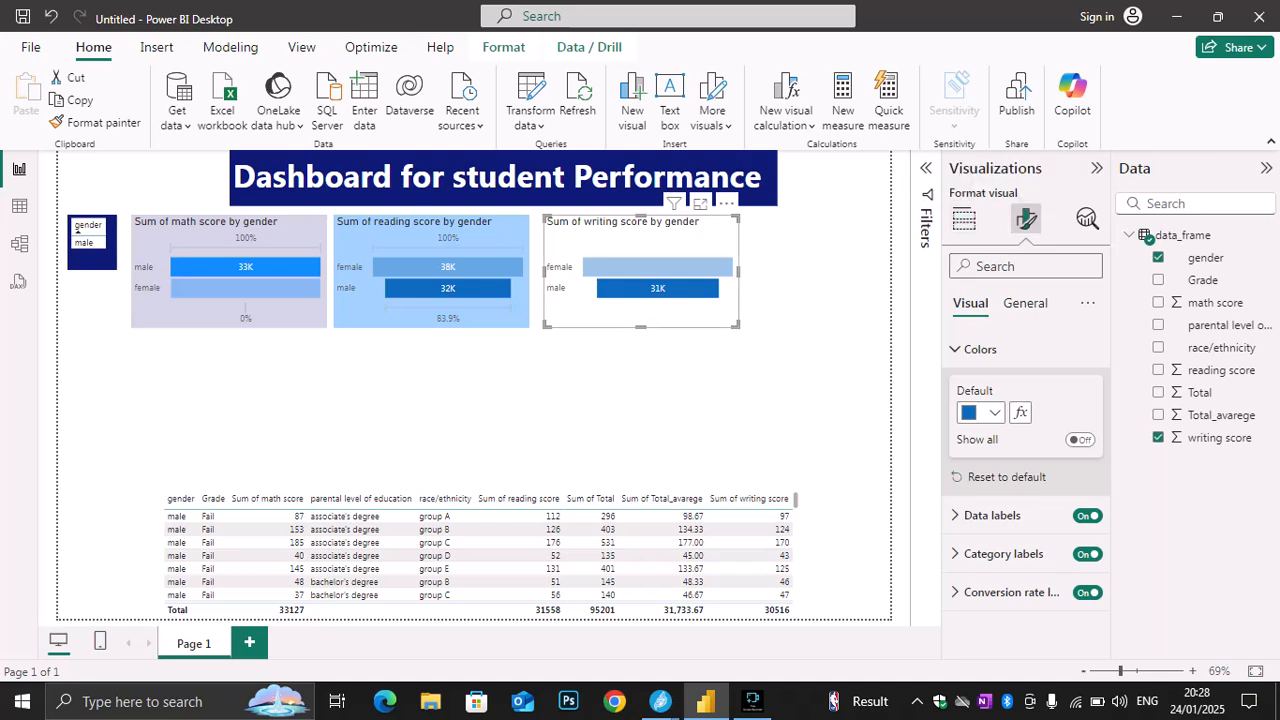
# Set the background color of the writing score funnel chart to the same light blue as the reading score chart
pyautogui.click(1025, 303)
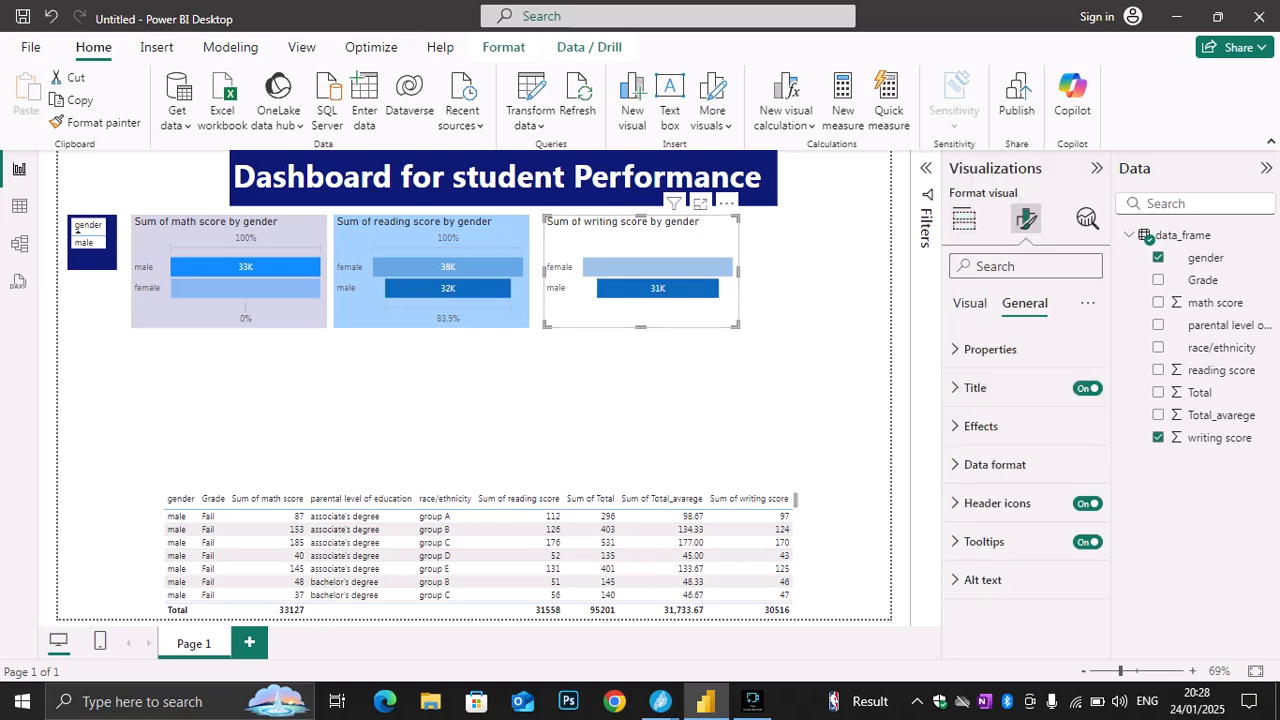
pyautogui.click(980, 426)
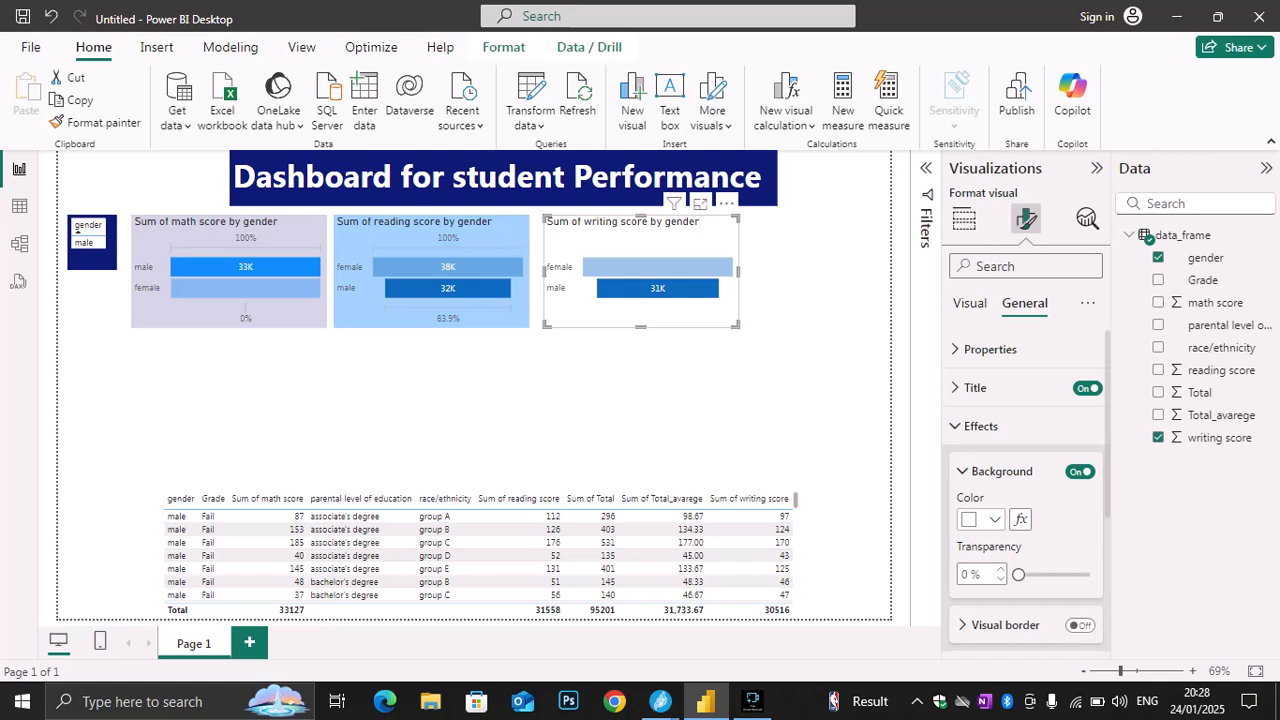
pyautogui.click(993, 519)
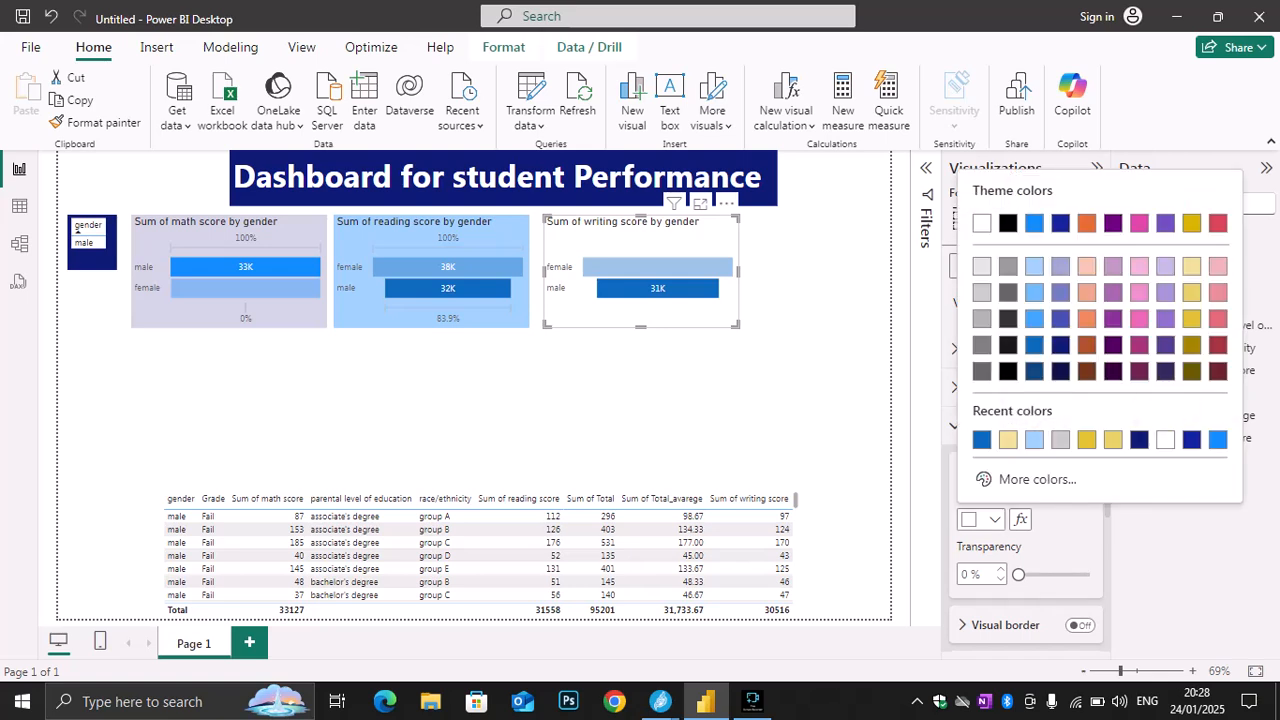
pyautogui.click(1165, 318)
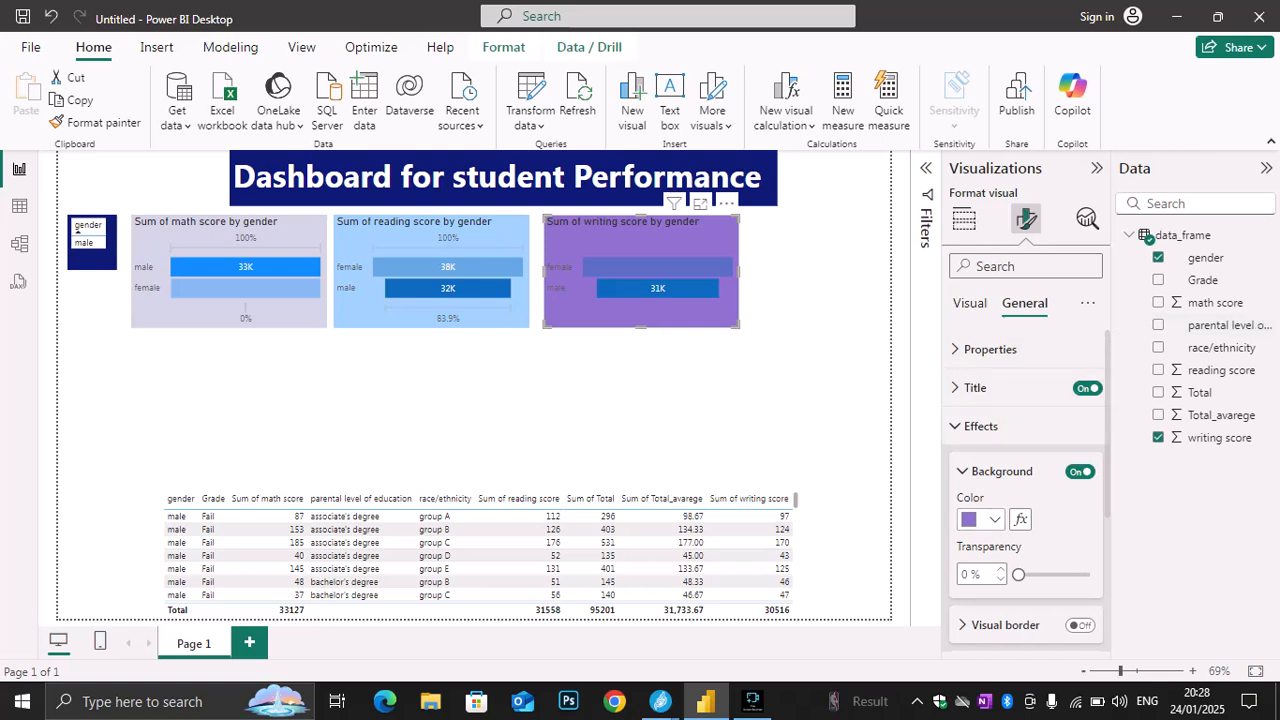
pyautogui.click(980, 519)
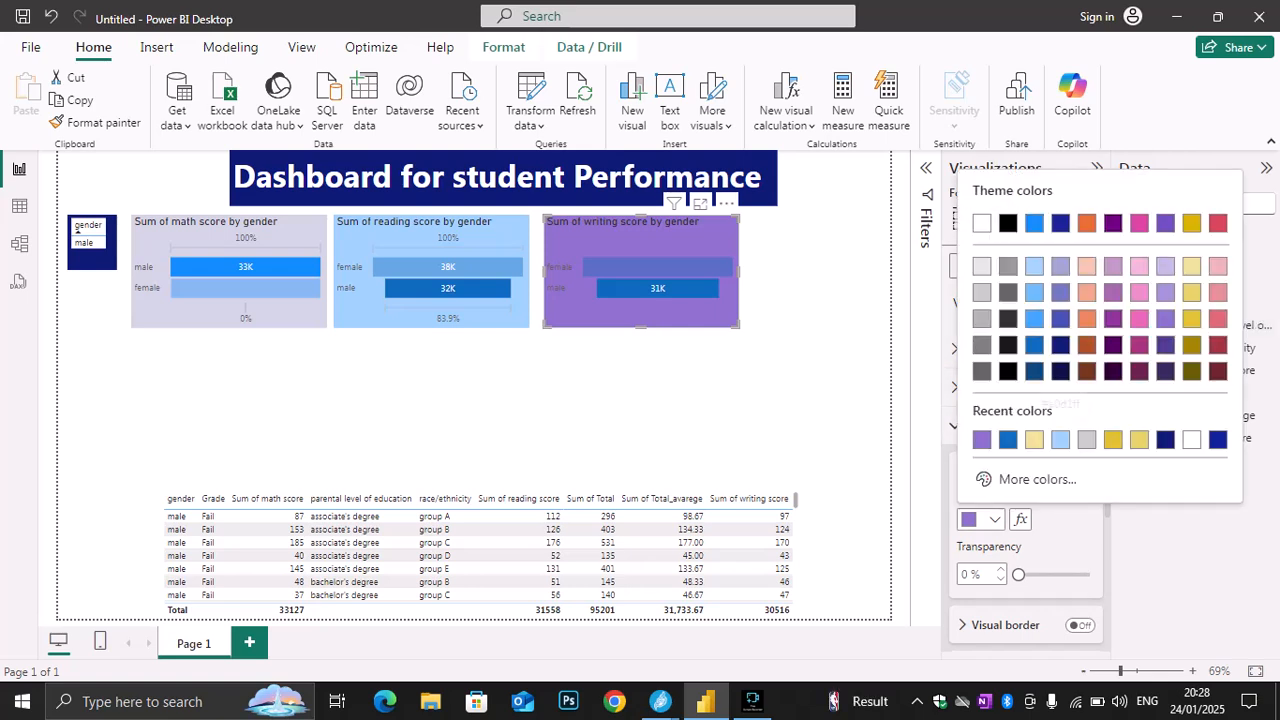
pyautogui.click(1060, 439)
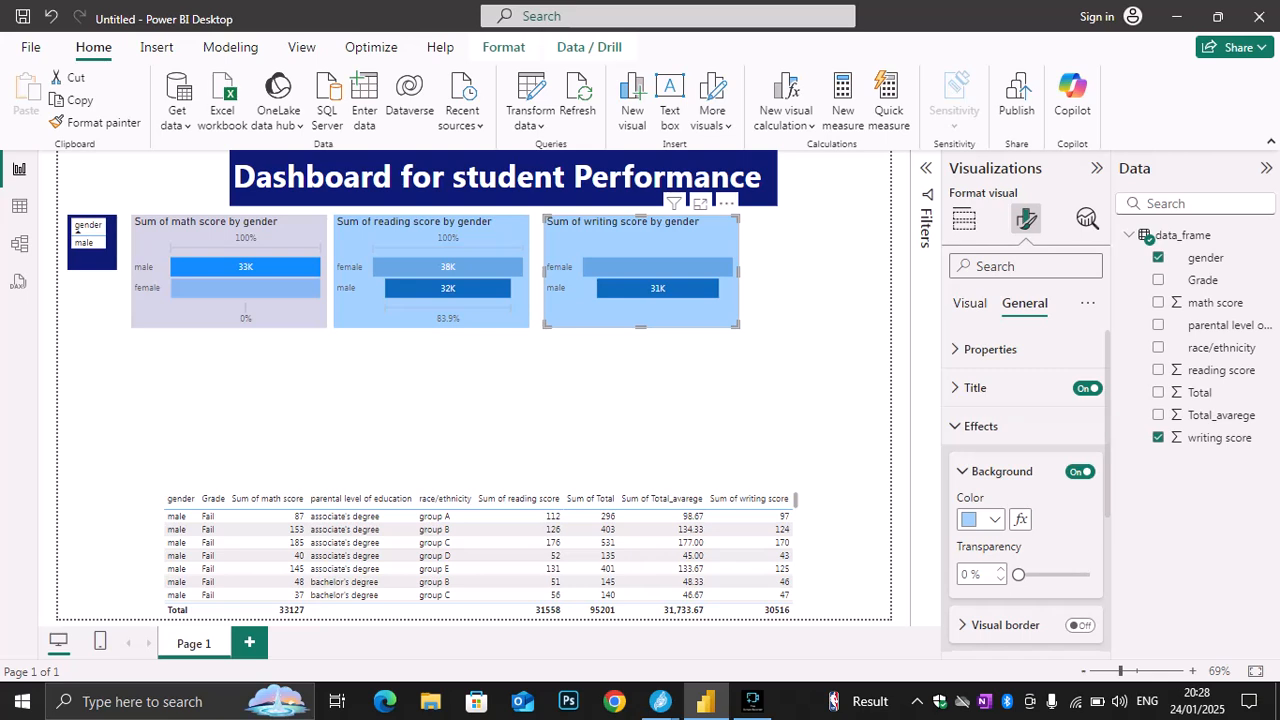
pyautogui.click(640, 410)
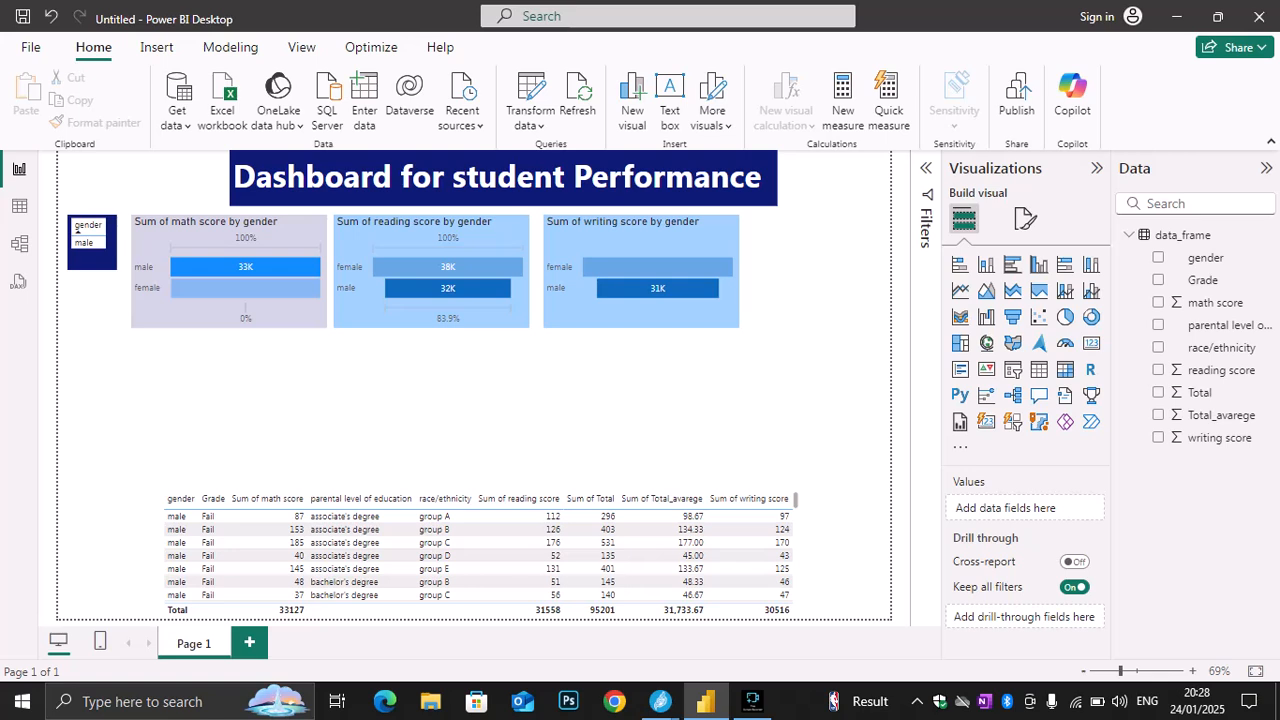
# Switch to the Jitsi Meet call window and close its chat
pyautogui.click(660, 701)
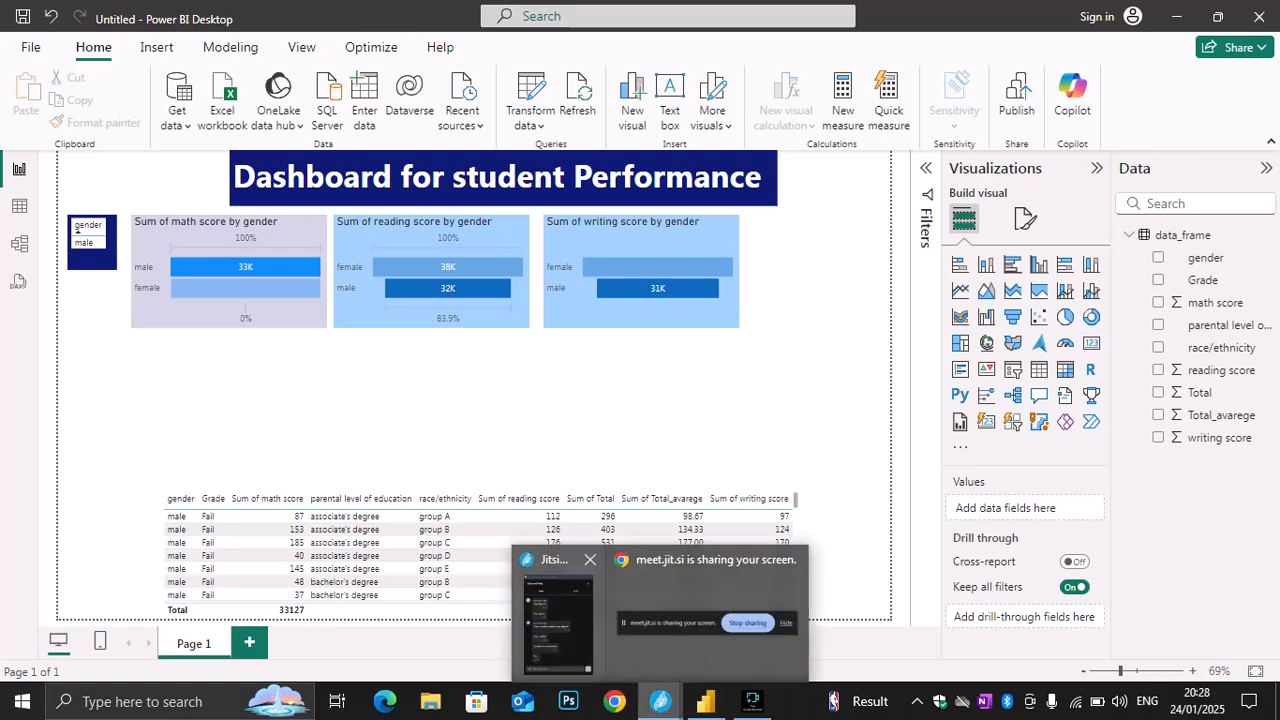
pyautogui.click(553, 620)
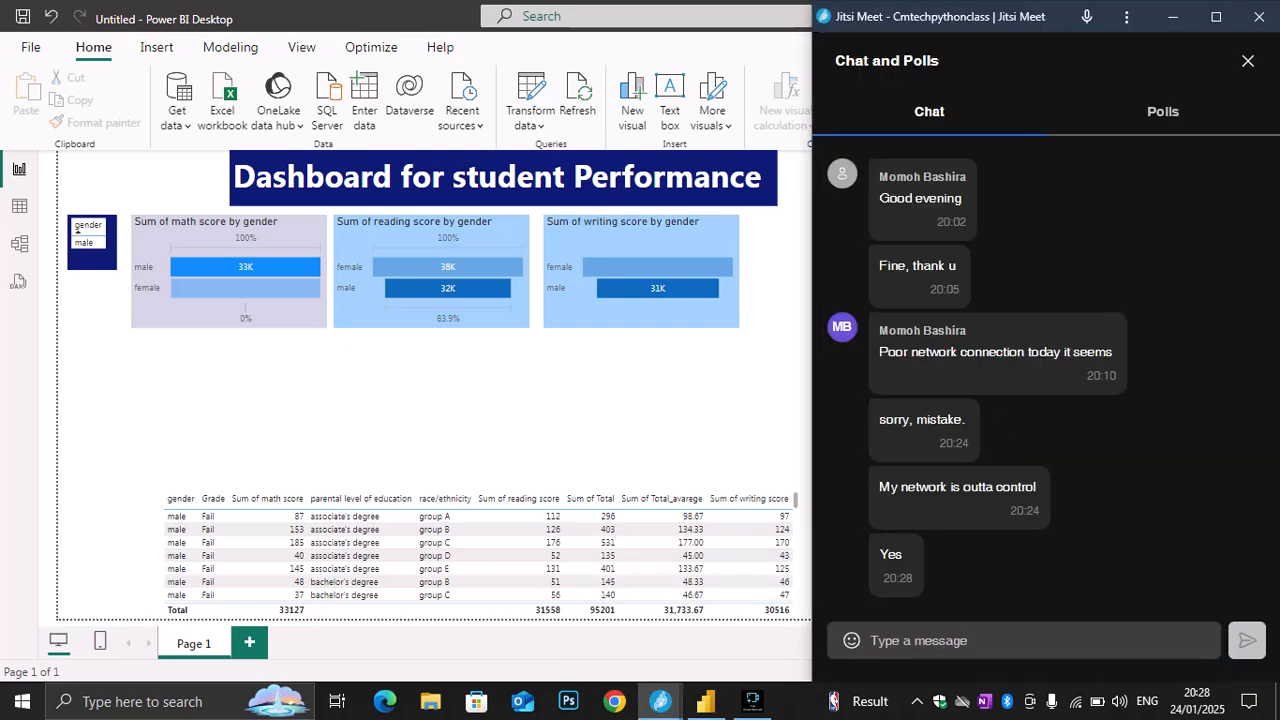
pyautogui.click(1248, 61)
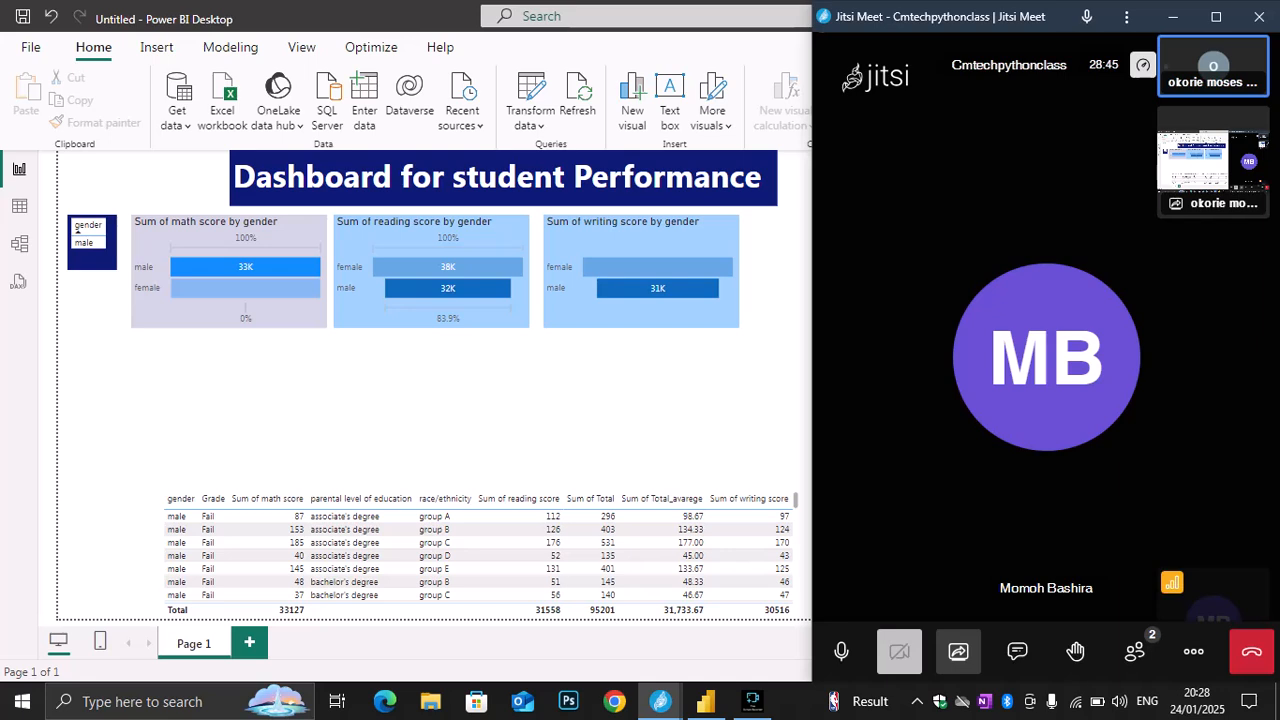
# Move the gender table closer to the math score funnel chart, and the writing score chart closer to the reading score chart
pyautogui.click(77, 228)
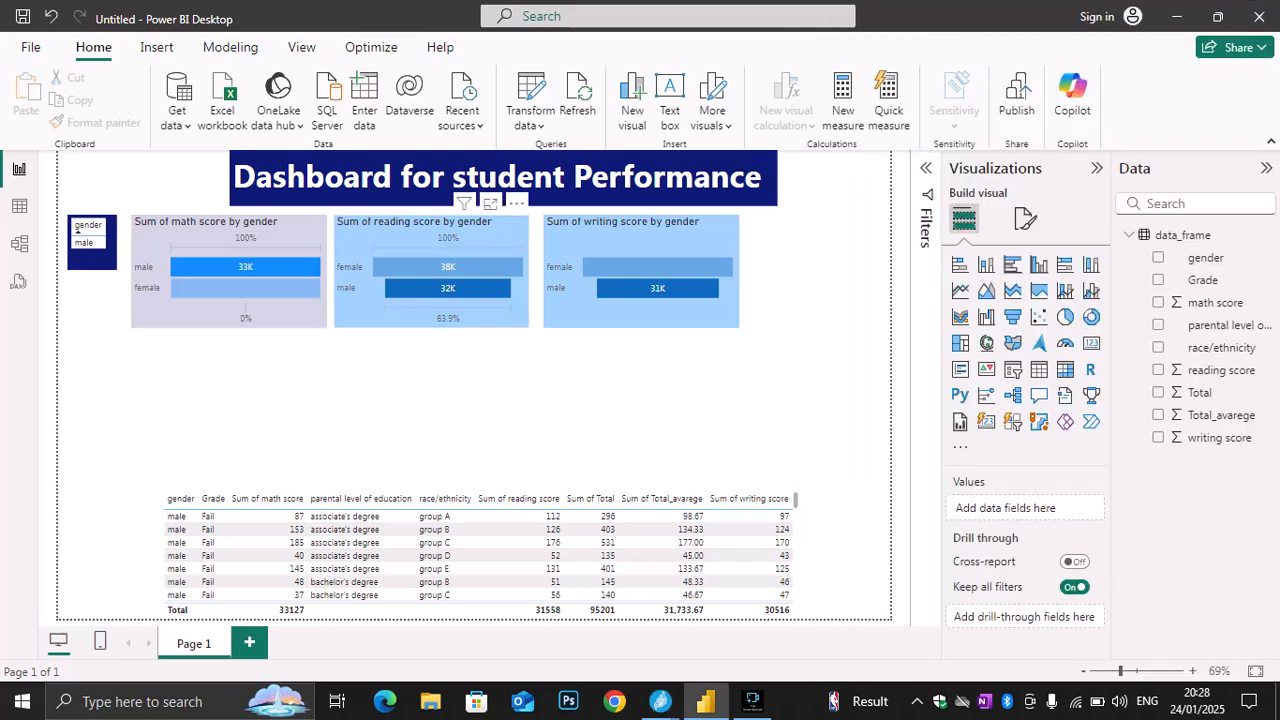
pyautogui.moveTo(77, 228); pyautogui.dragTo(84, 228)
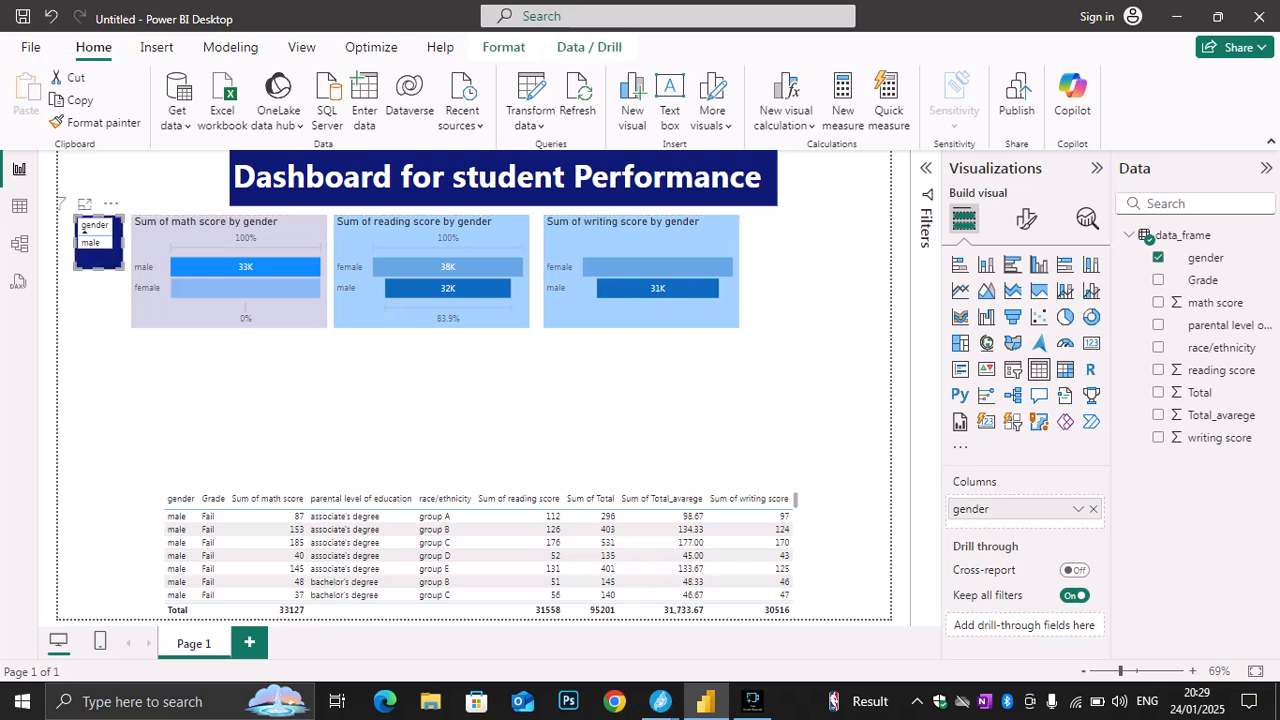
pyautogui.press('Escape')
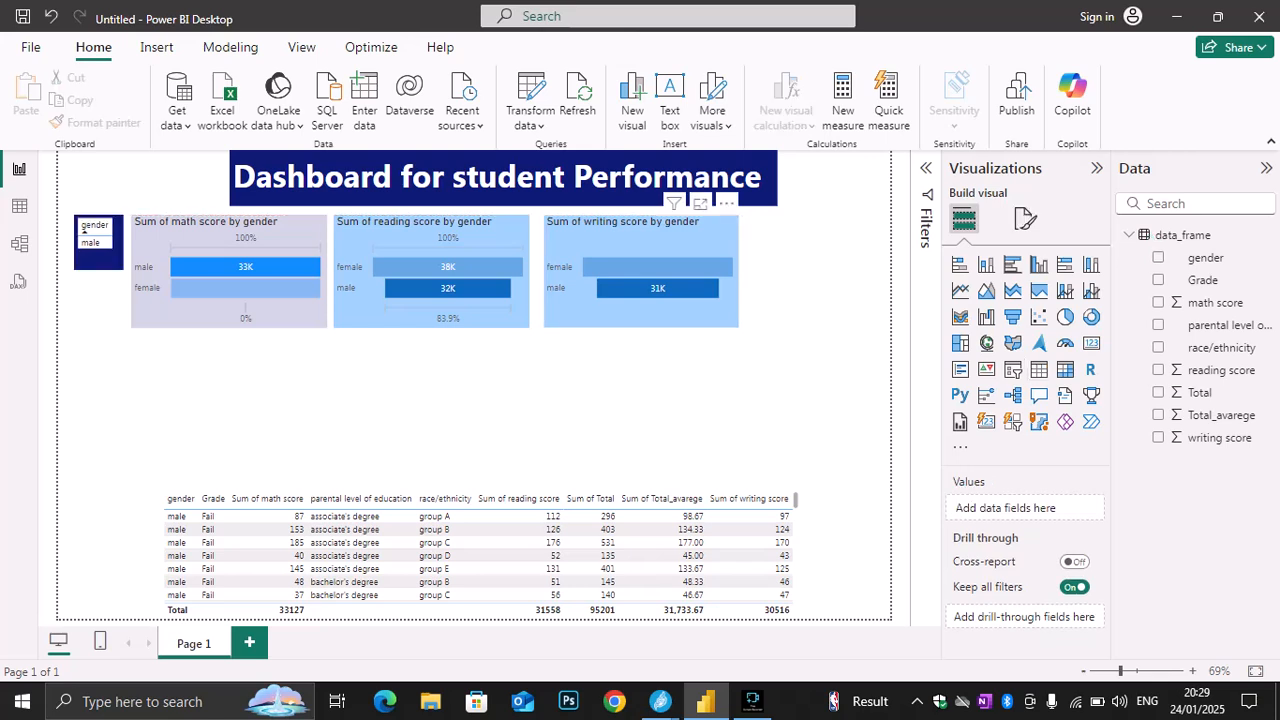
pyautogui.click(641, 308)
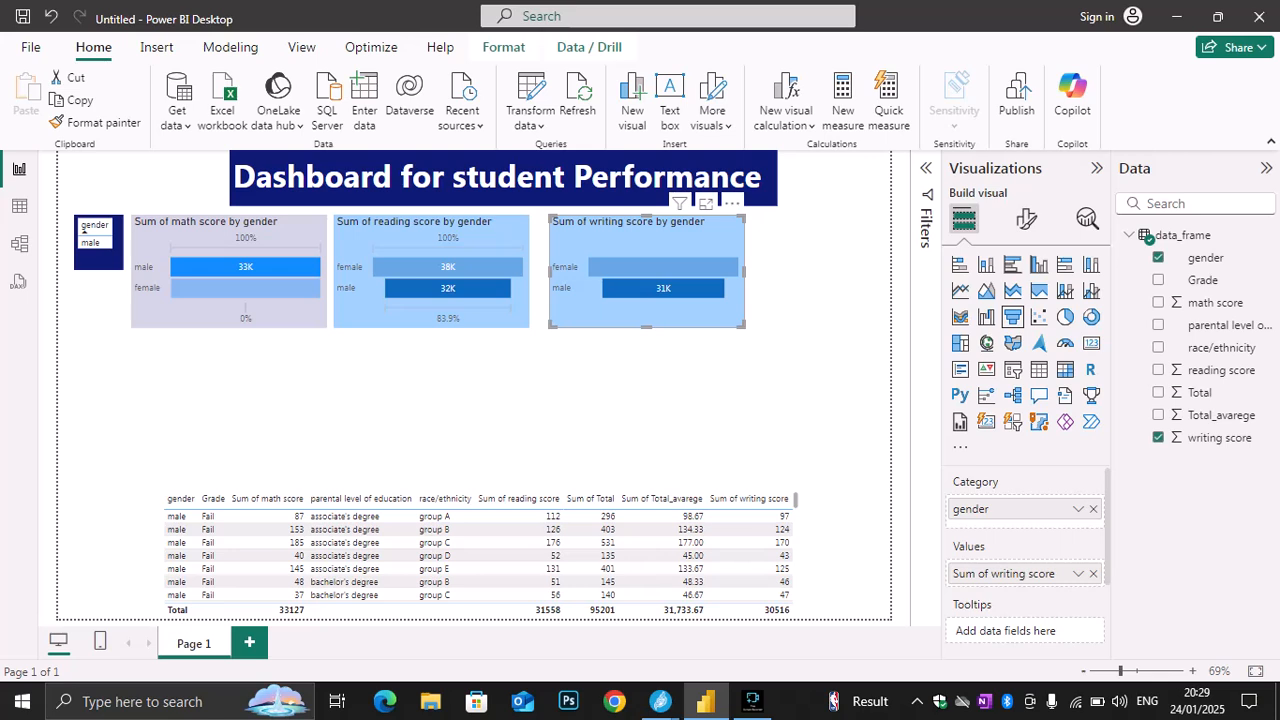
pyautogui.moveTo(641, 308); pyautogui.dragTo(633, 308)
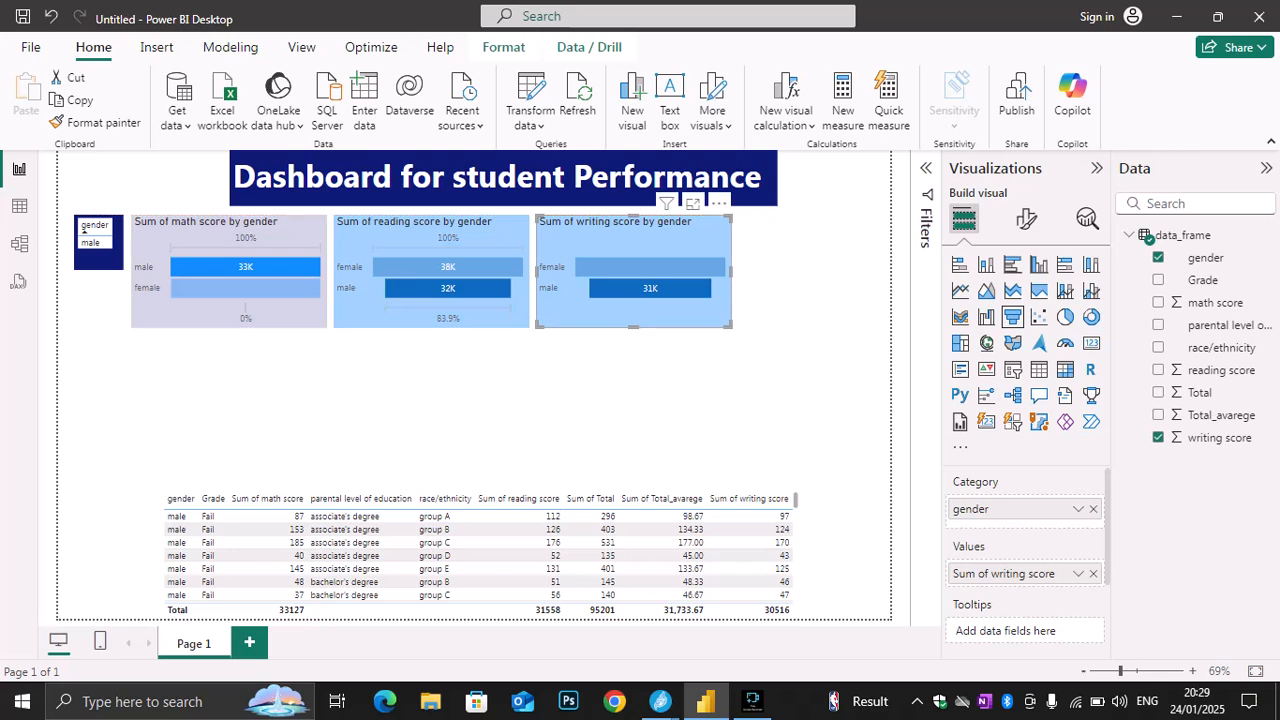
pyautogui.click(816, 310)
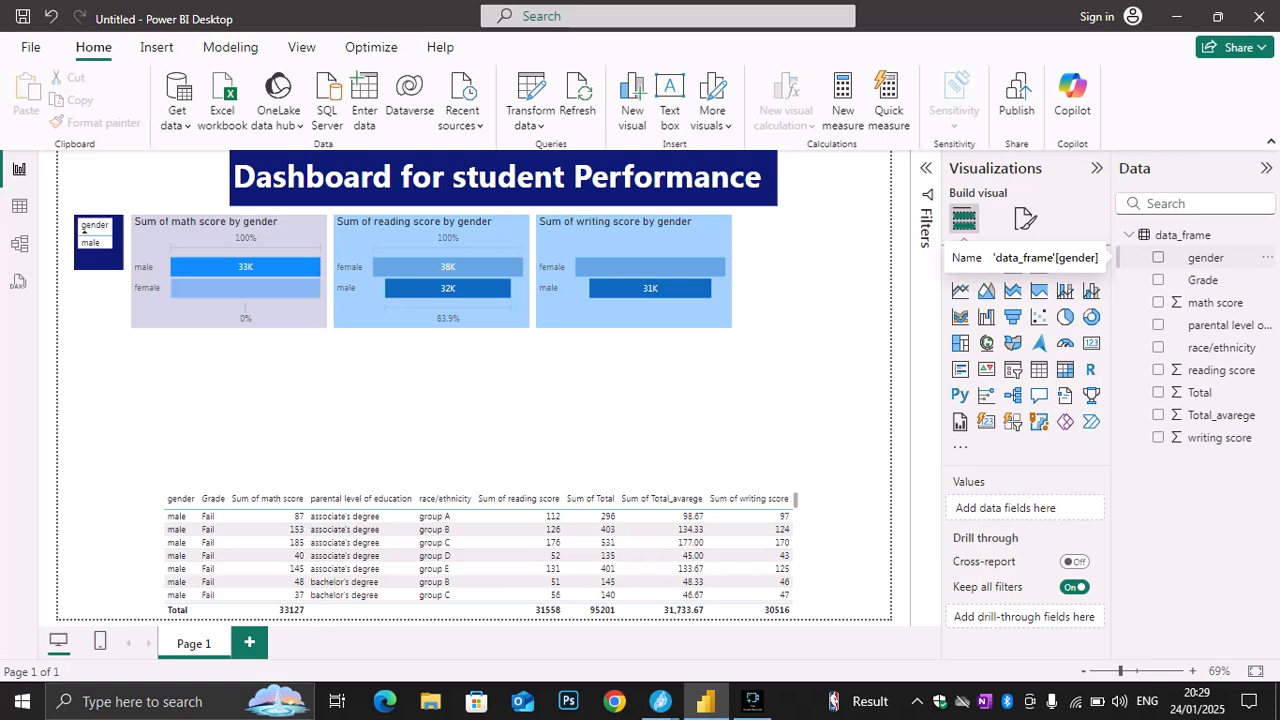
# Add a table of gender, math score, Total_avarege and Total below the math score funnel chart, leaving out Grade and reading score
pyautogui.click(1158, 280)
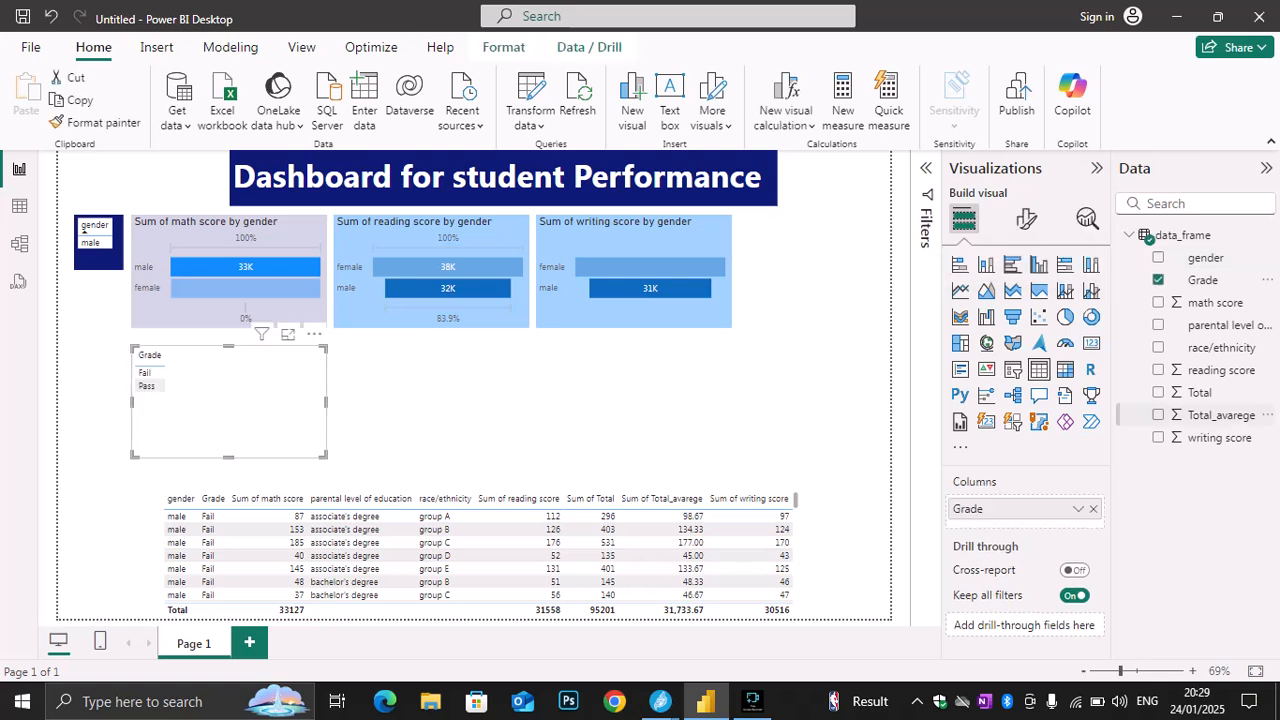
pyautogui.click(1158, 258)
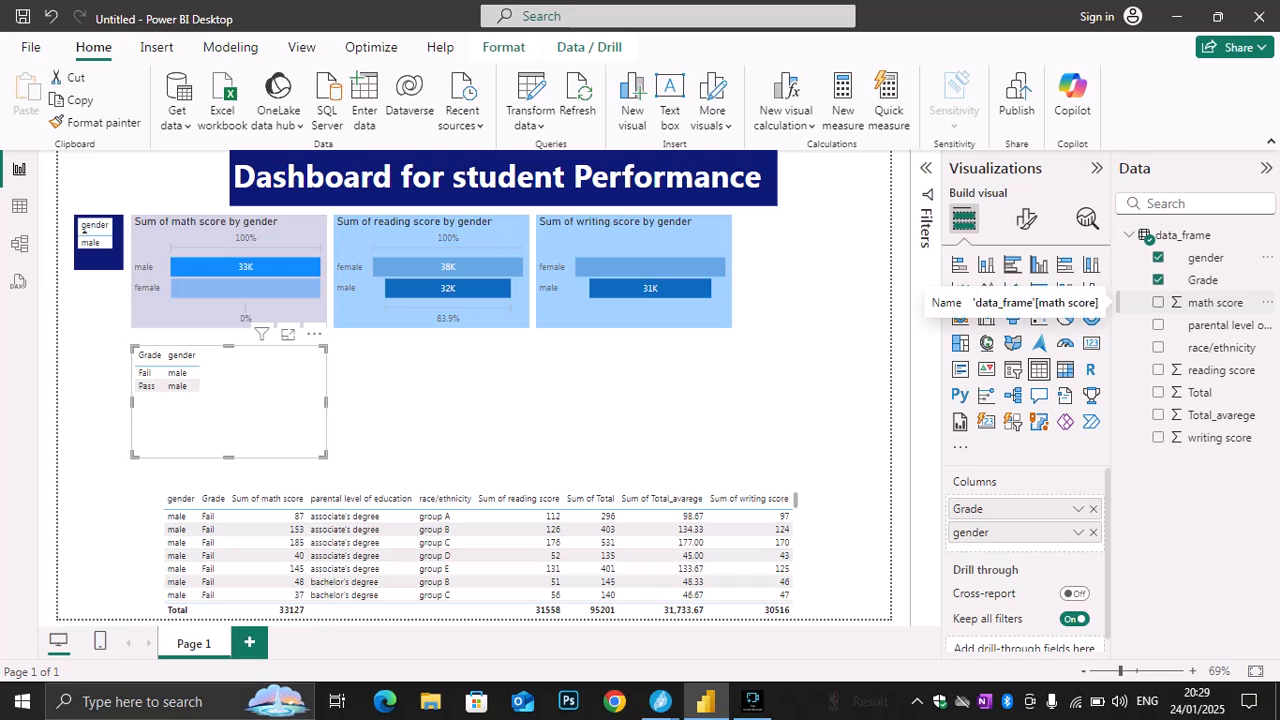
pyautogui.click(1158, 302)
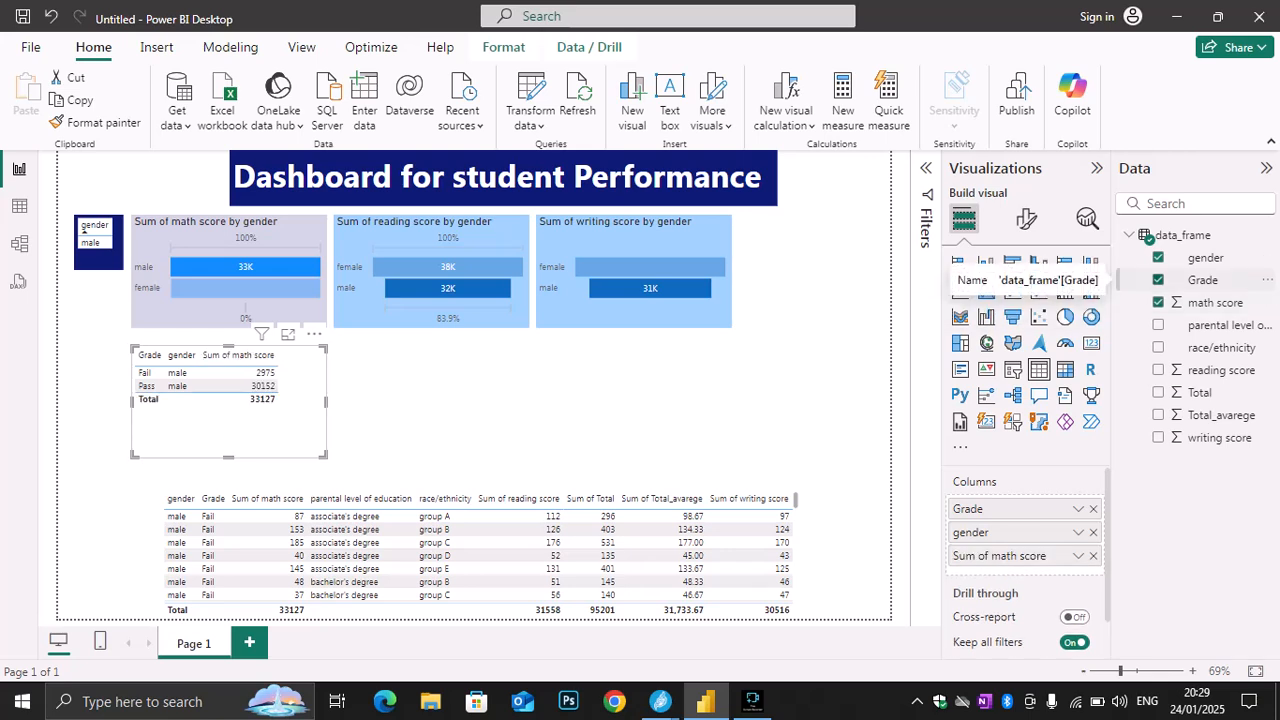
pyautogui.click(1158, 280)
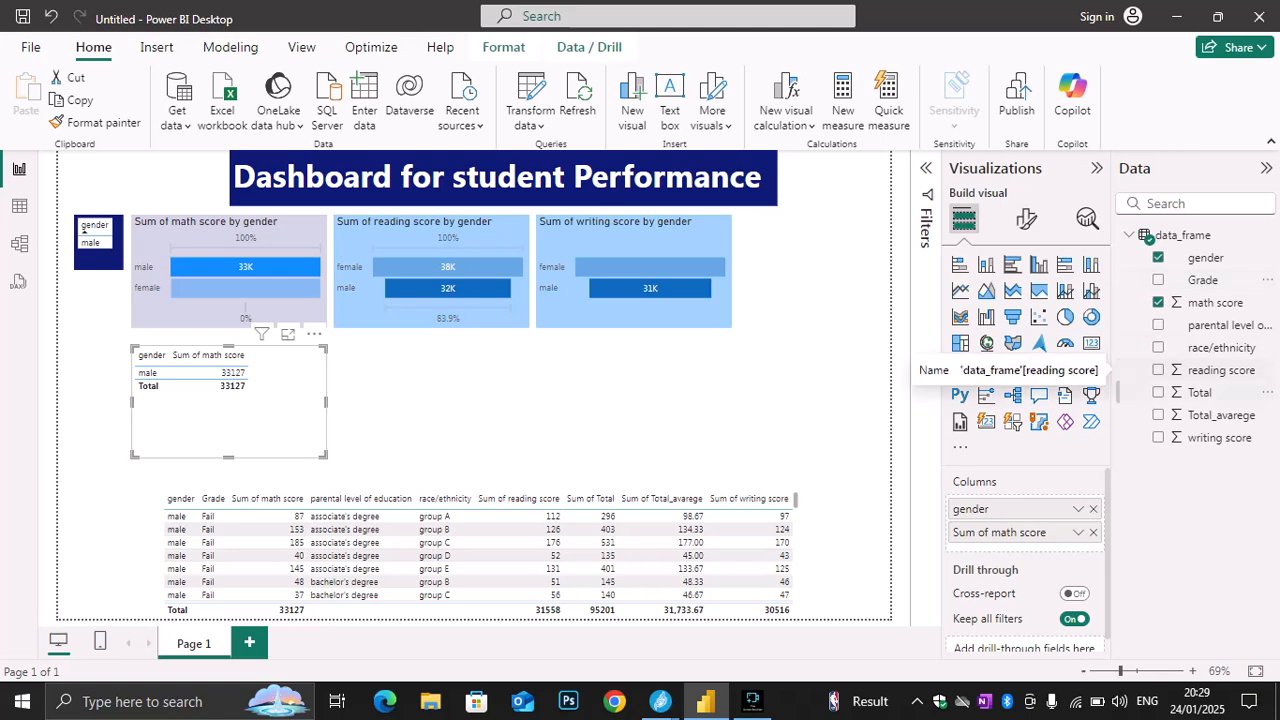
pyautogui.click(1158, 370)
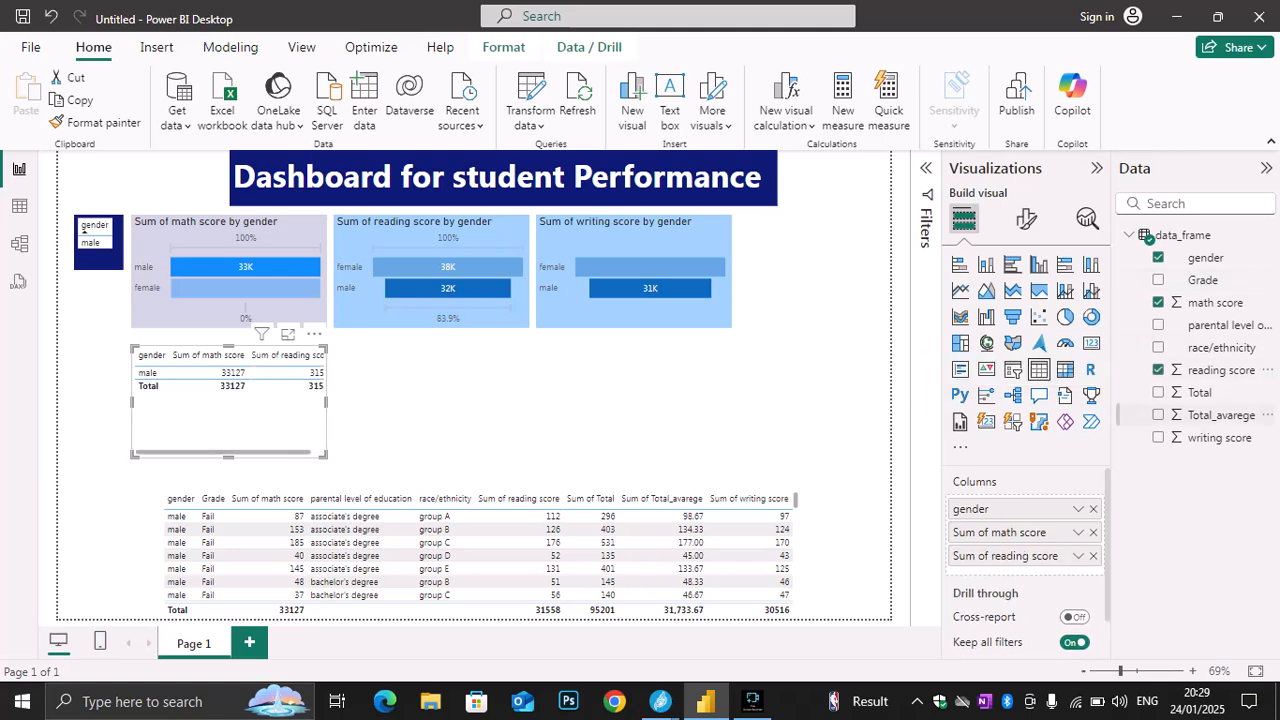
pyautogui.click(1158, 414)
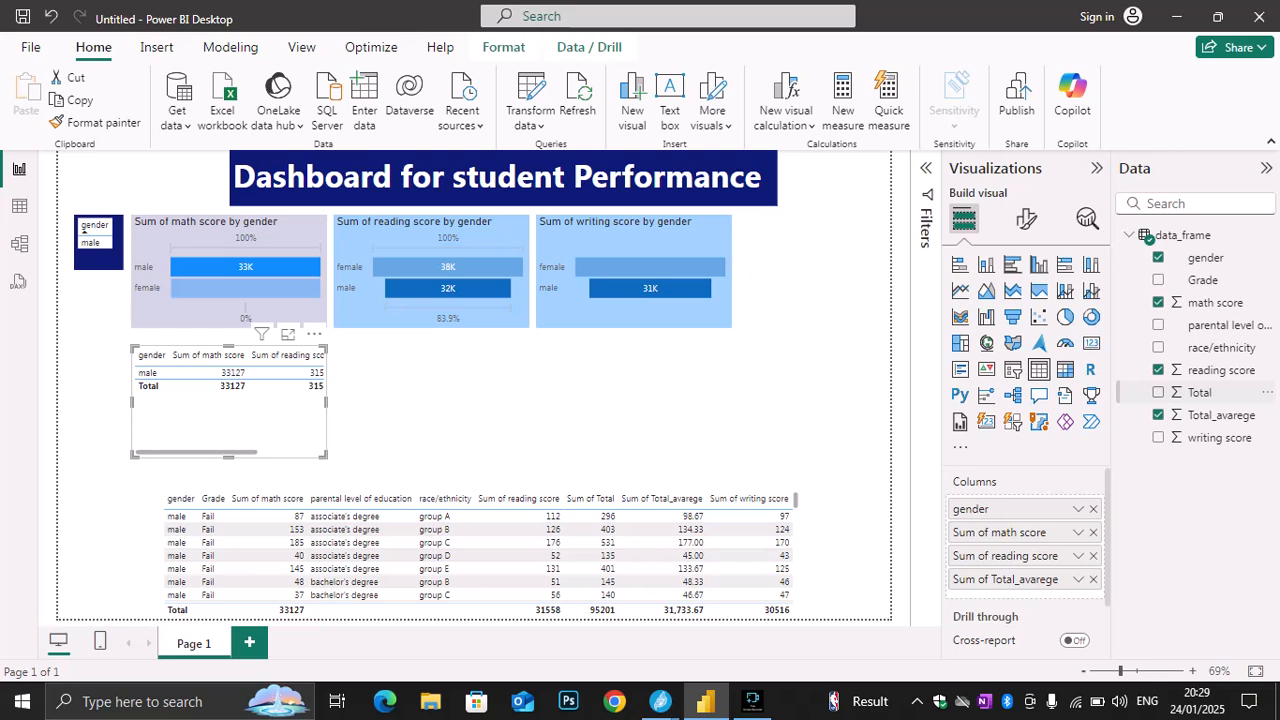
pyautogui.click(1158, 392)
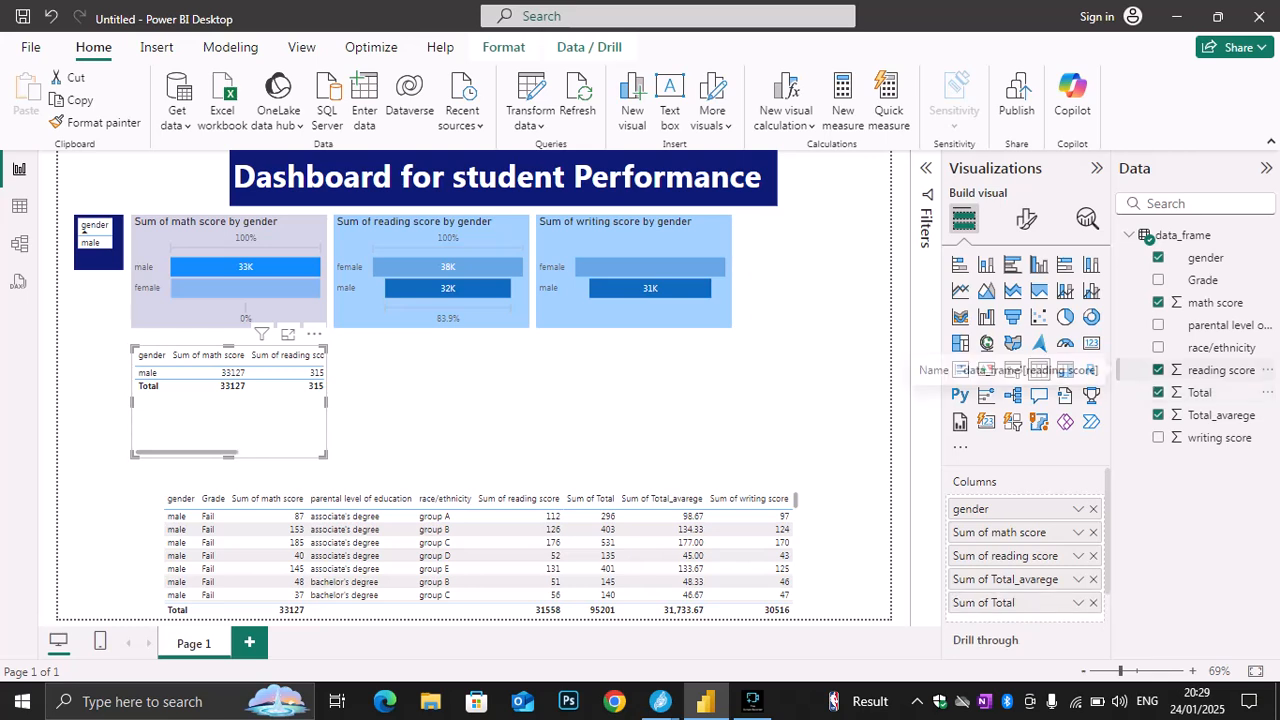
pyautogui.click(1158, 370)
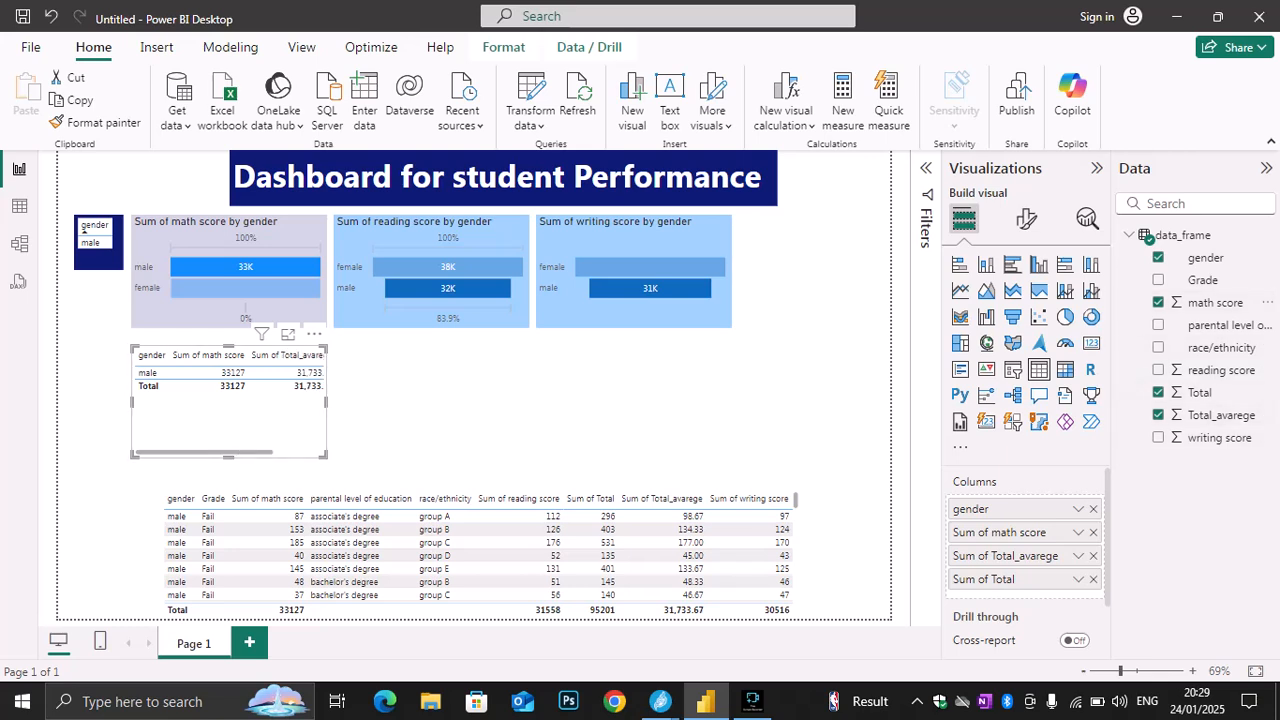
# Try stacked area and area charts for the new score table, and convert it to a clustered bar chart
pyautogui.click(1013, 290)
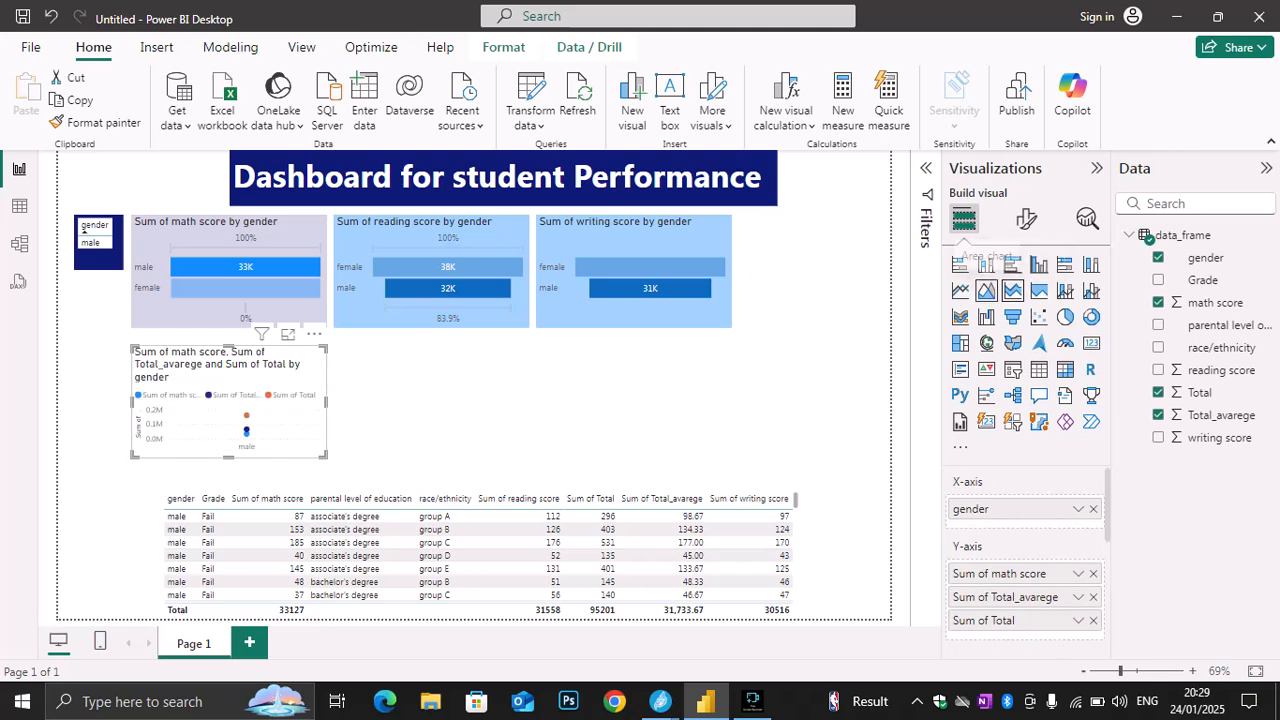
pyautogui.click(986, 290)
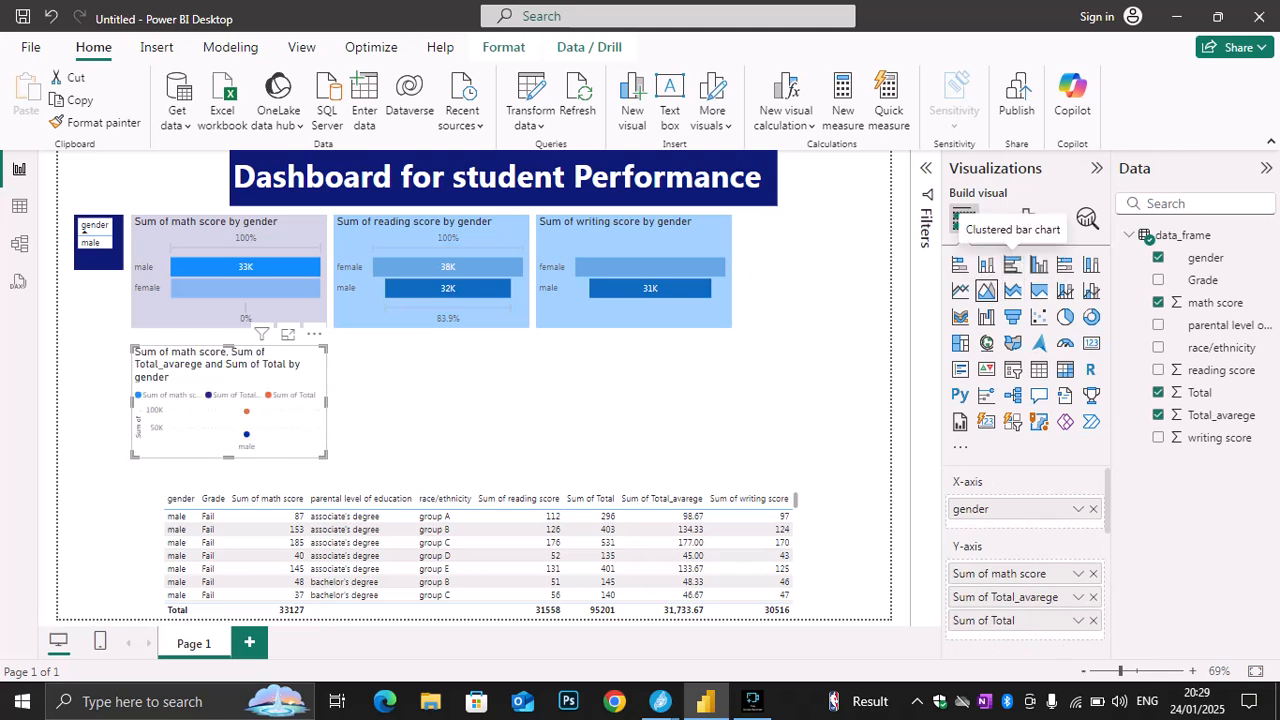
pyautogui.click(1012, 264)
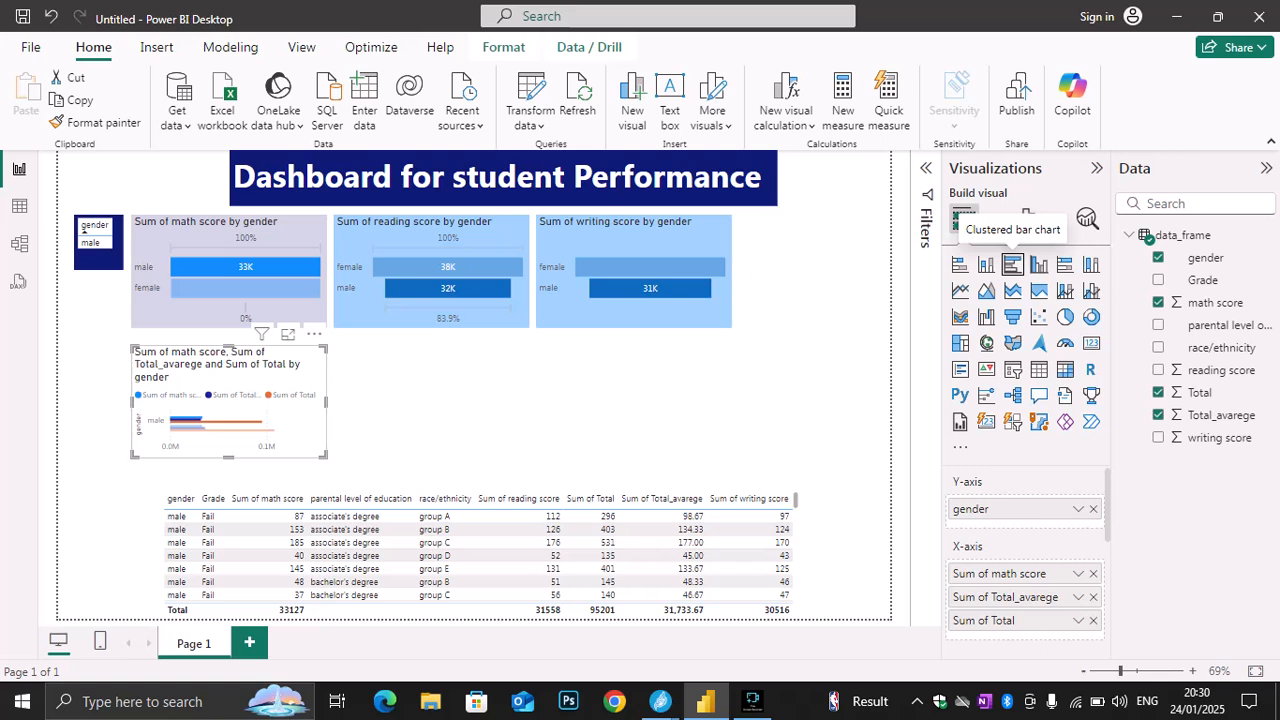
# Convert the clustered bar chart to a clustered column chart, place it beside the writing score funnel chart, and make it taller
pyautogui.click(1039, 264)
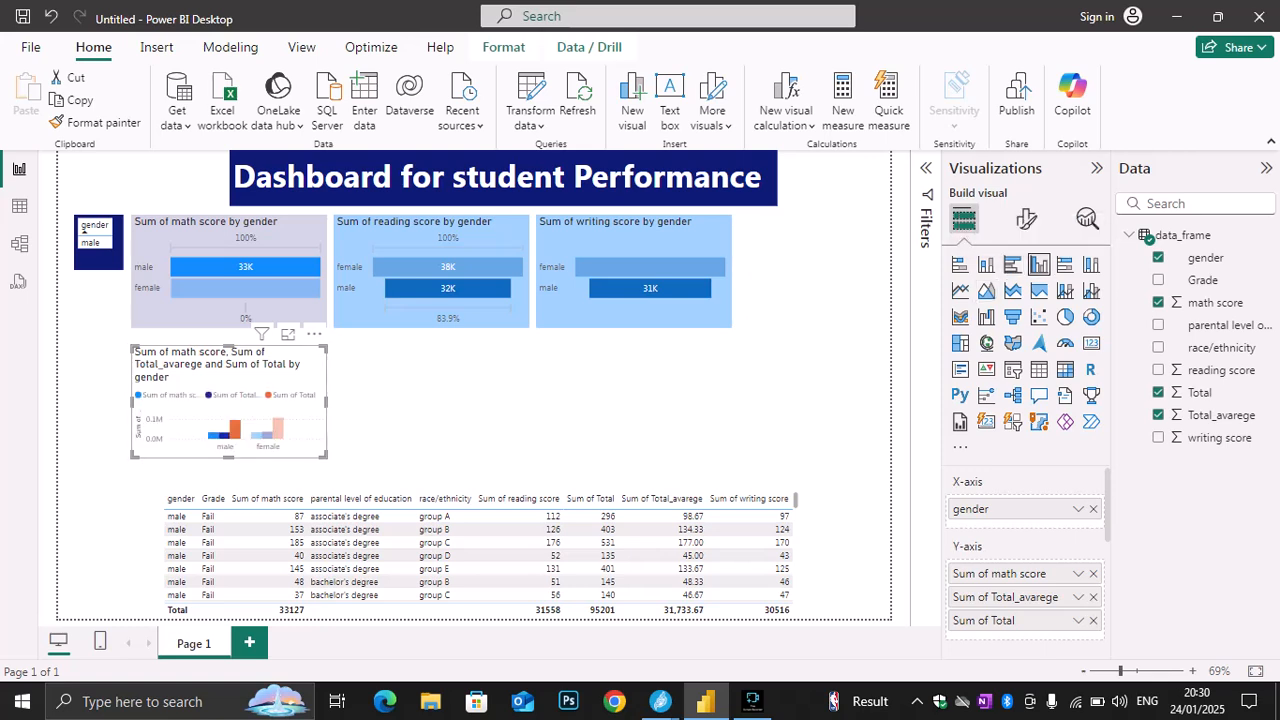
pyautogui.moveTo(240, 378); pyautogui.dragTo(804, 245)
pyautogui.press('Escape')
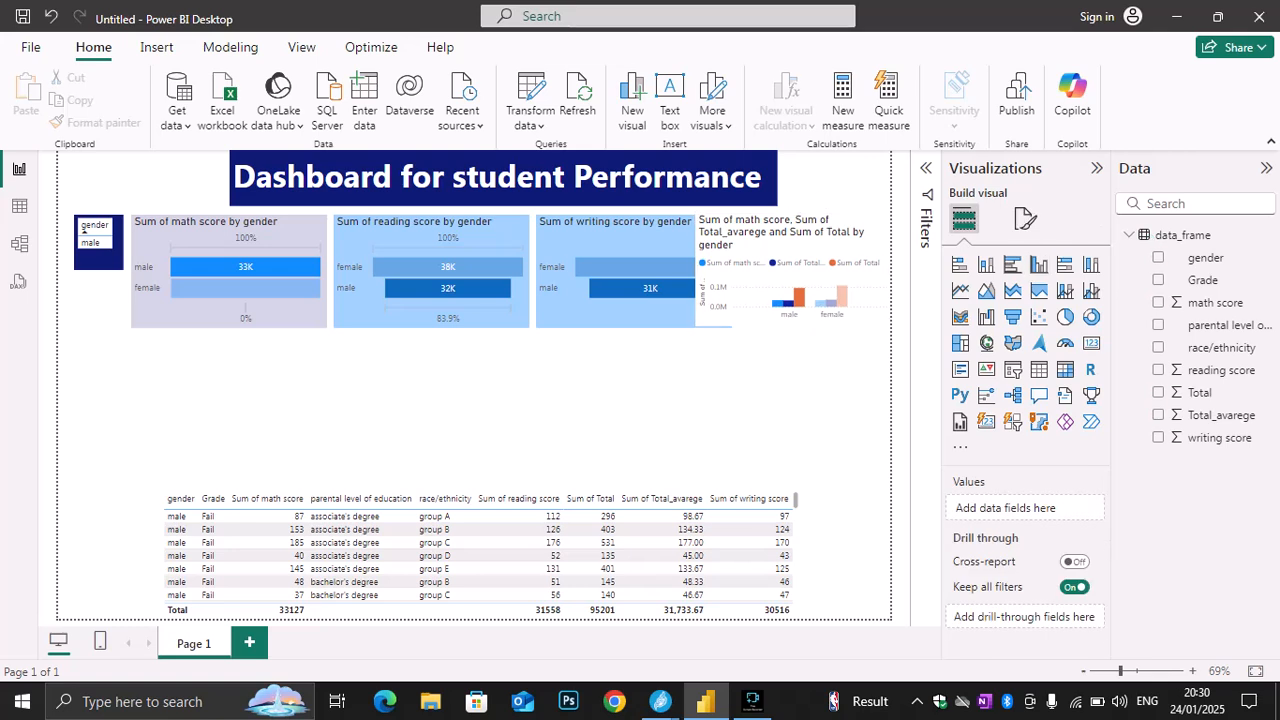
pyautogui.click(804, 245)
pyautogui.moveTo(792, 324); pyautogui.dragTo(792, 436)
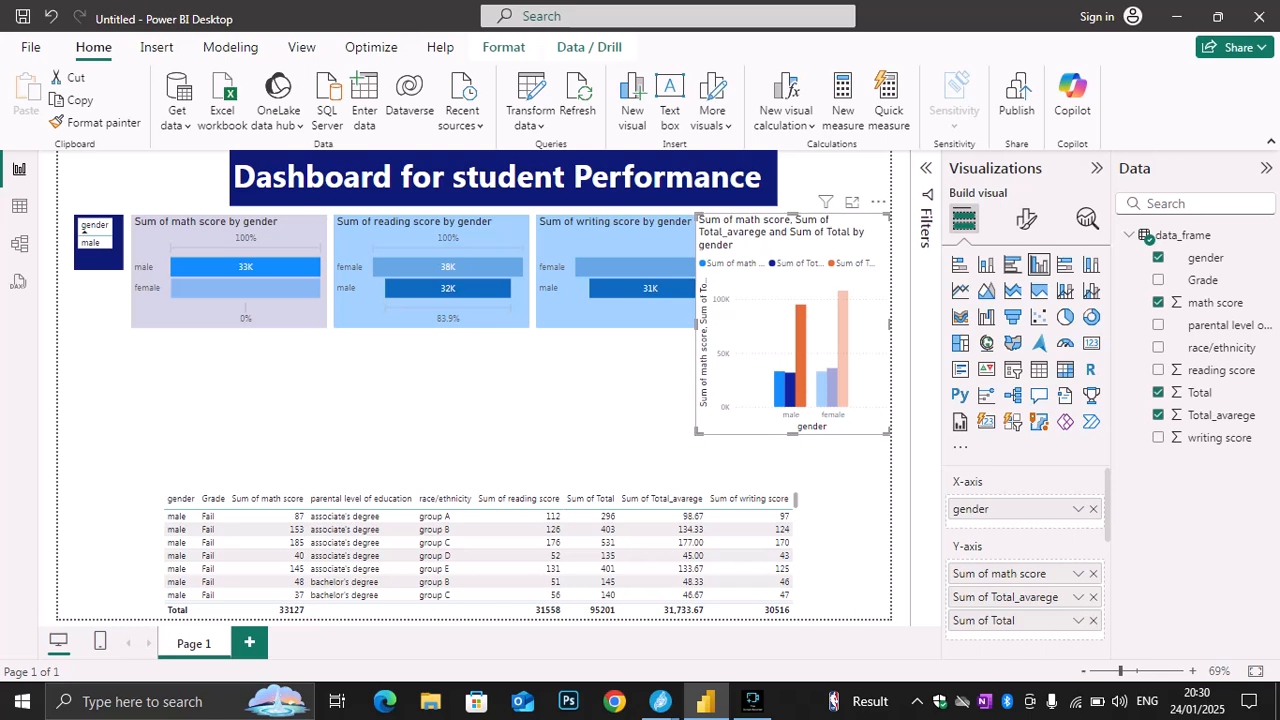
# Move the clustered column chart to the lower-left corner of the page and shrink it to fit beside the data table
pyautogui.moveTo(800, 240); pyautogui.dragTo(162, 404)
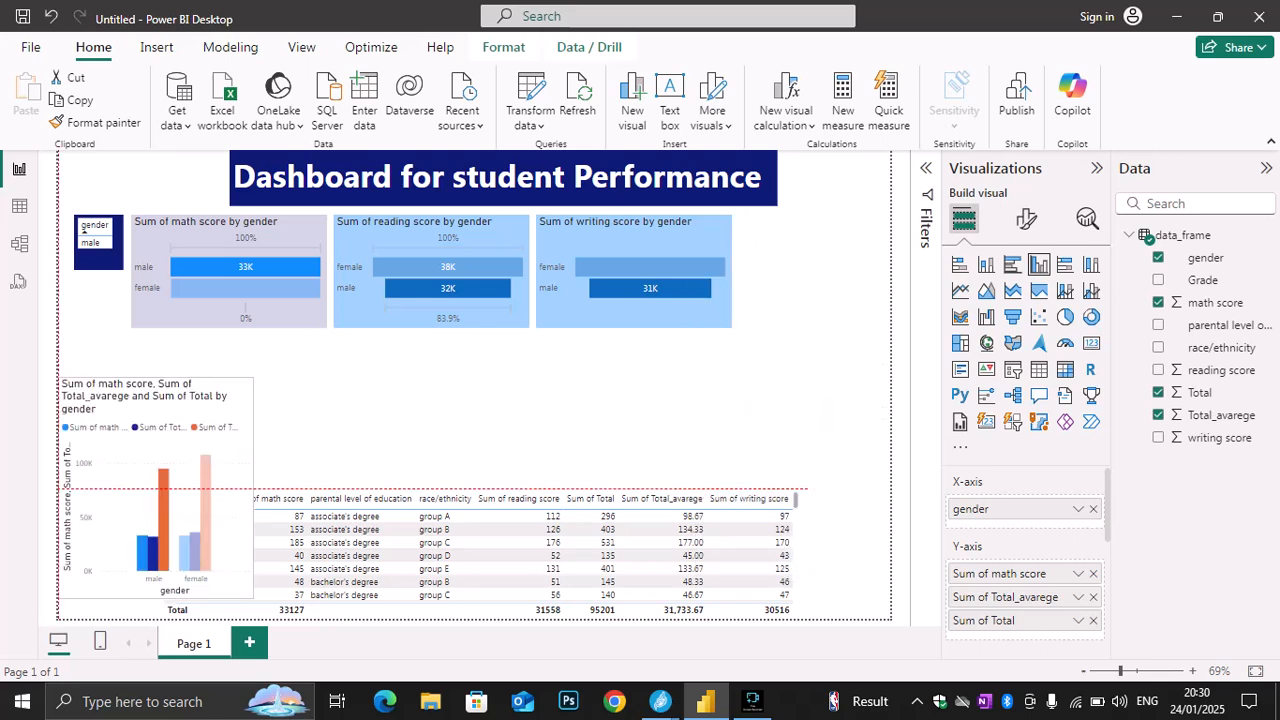
pyautogui.moveTo(253, 378); pyautogui.dragTo(403, 355)
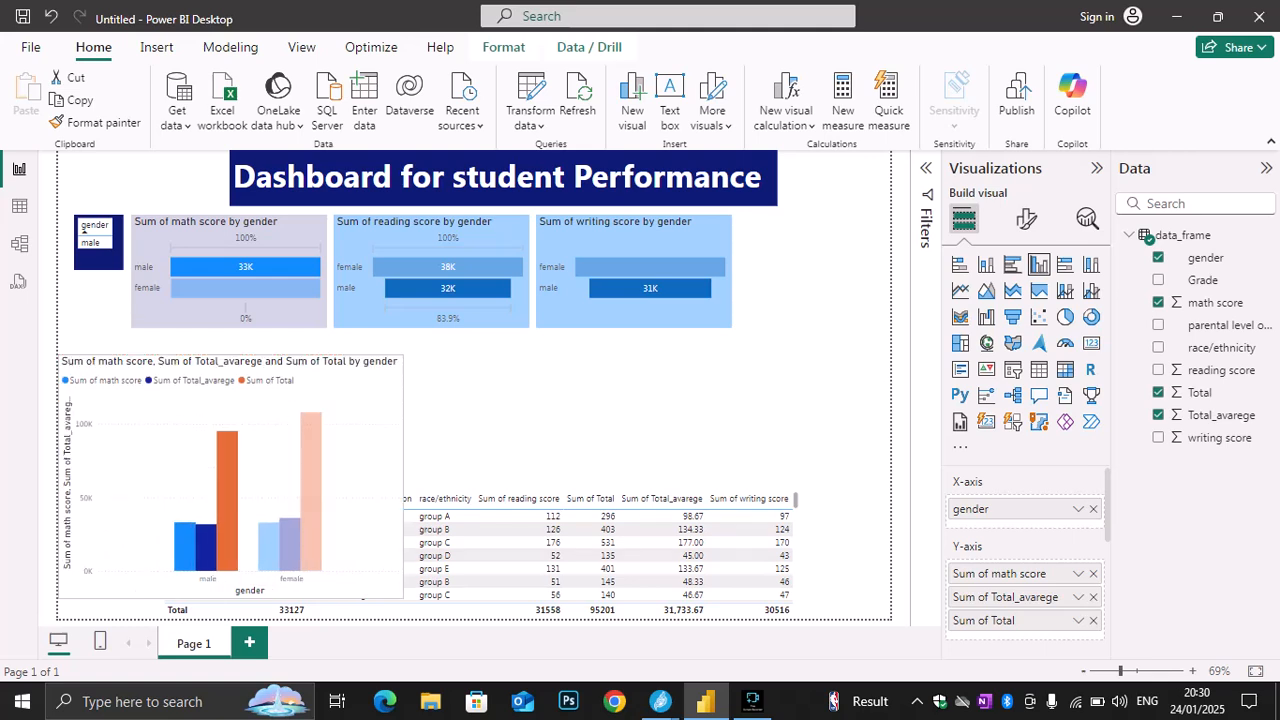
pyautogui.moveTo(403, 355); pyautogui.dragTo(182, 480)
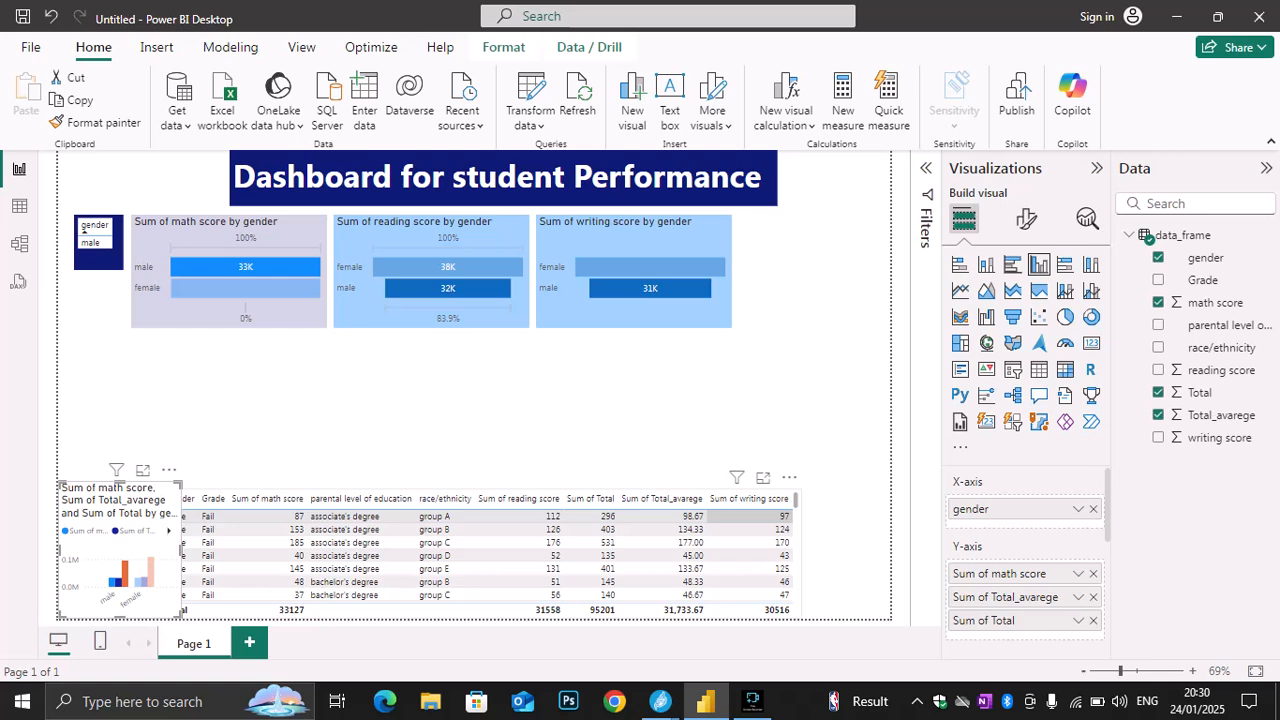
# Shift the data table to the right of the column chart and resize the chart to meet the table's left edge
pyautogui.moveTo(664, 498); pyautogui.dragTo(712, 498)
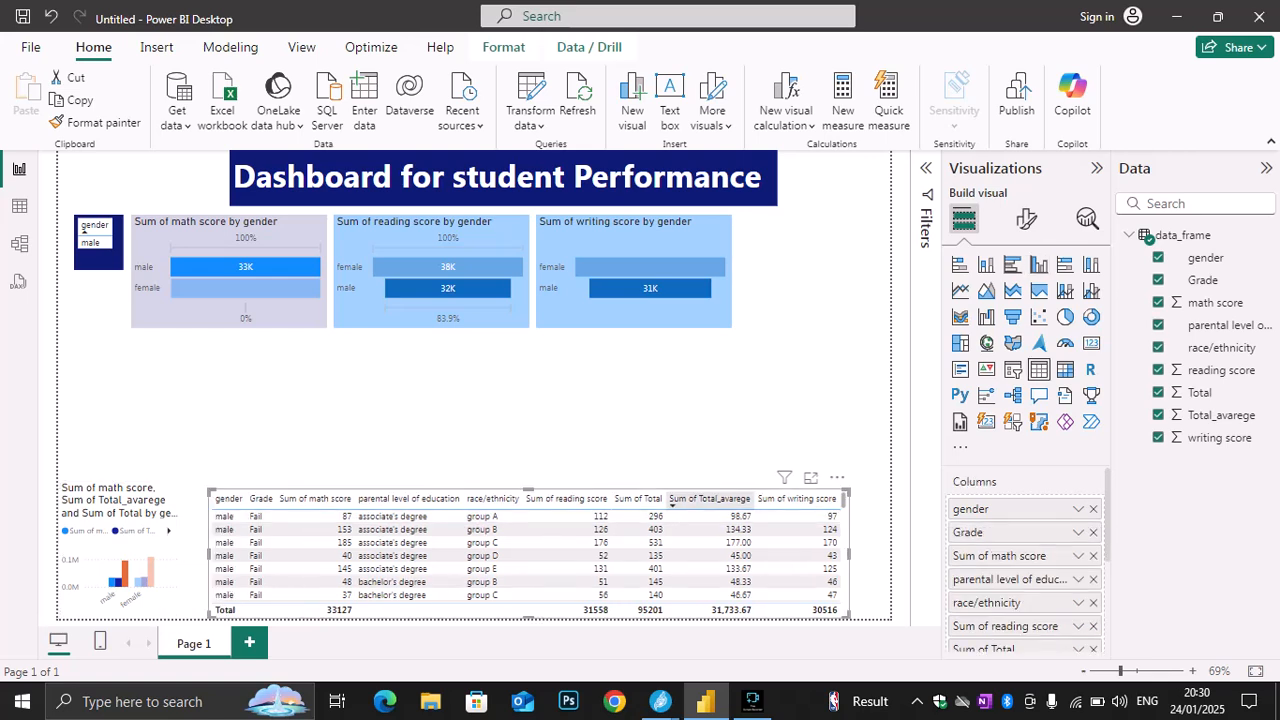
pyautogui.moveTo(182, 482); pyautogui.dragTo(208, 498)
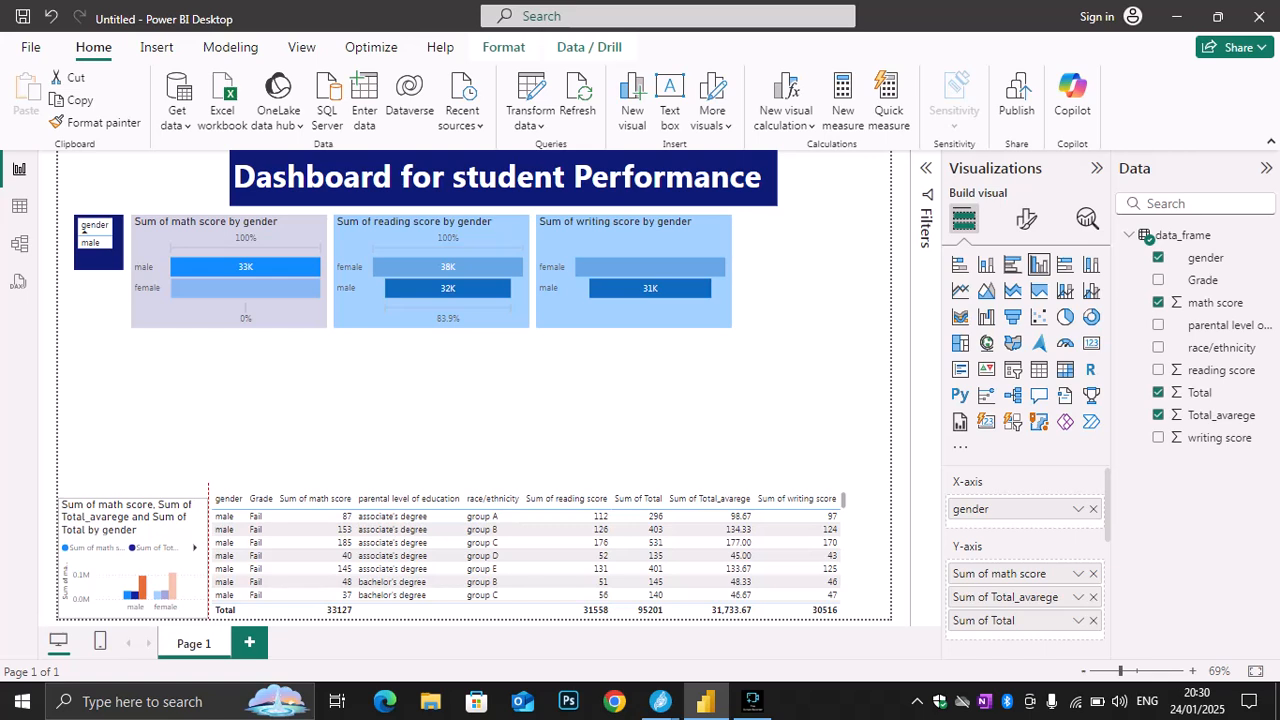
pyautogui.scroll(-3, 529, 555)
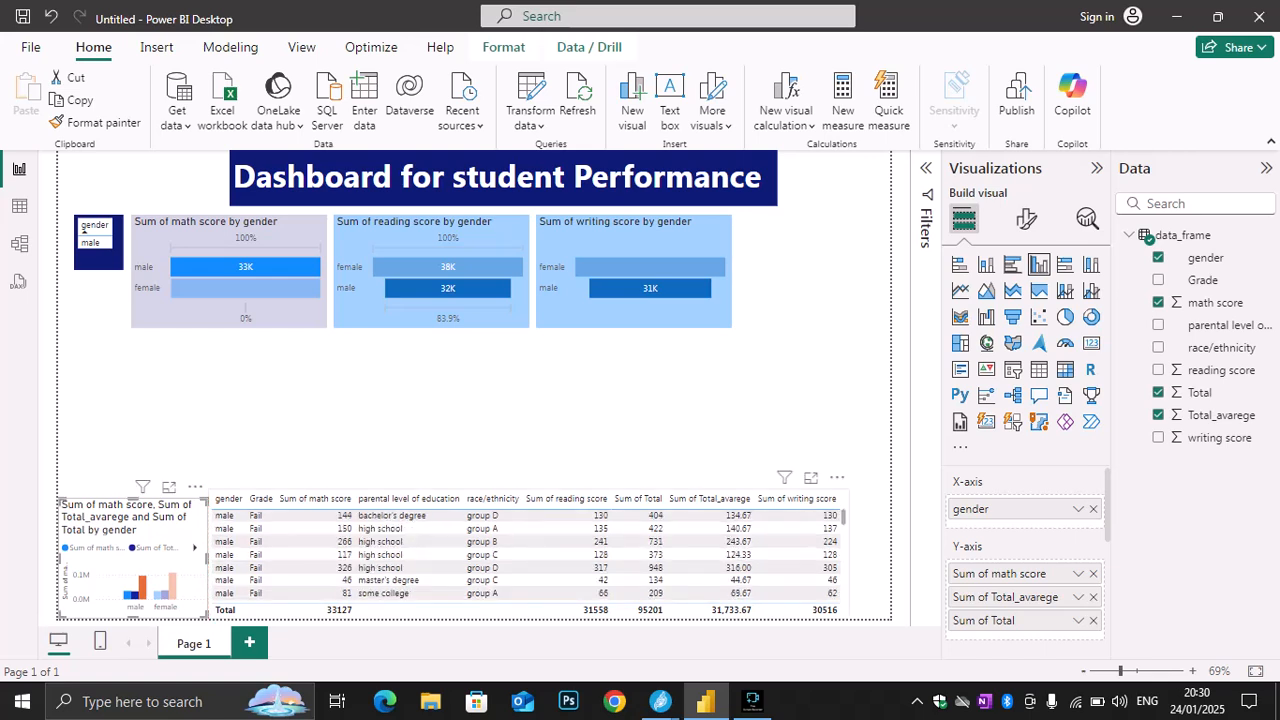
pyautogui.scroll(-3, 529, 555)
pyautogui.scroll(-3, 529, 555)
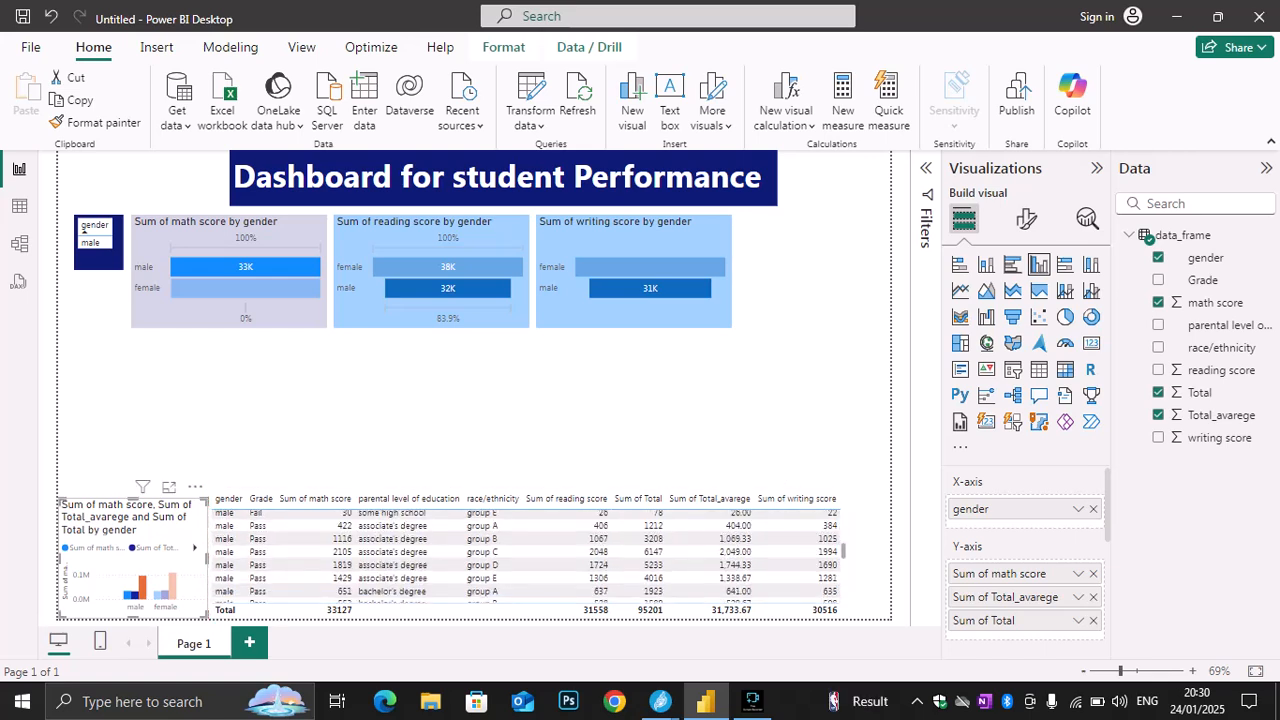
pyautogui.scroll(3, 529, 555)
pyautogui.scroll(-3, 529, 555)
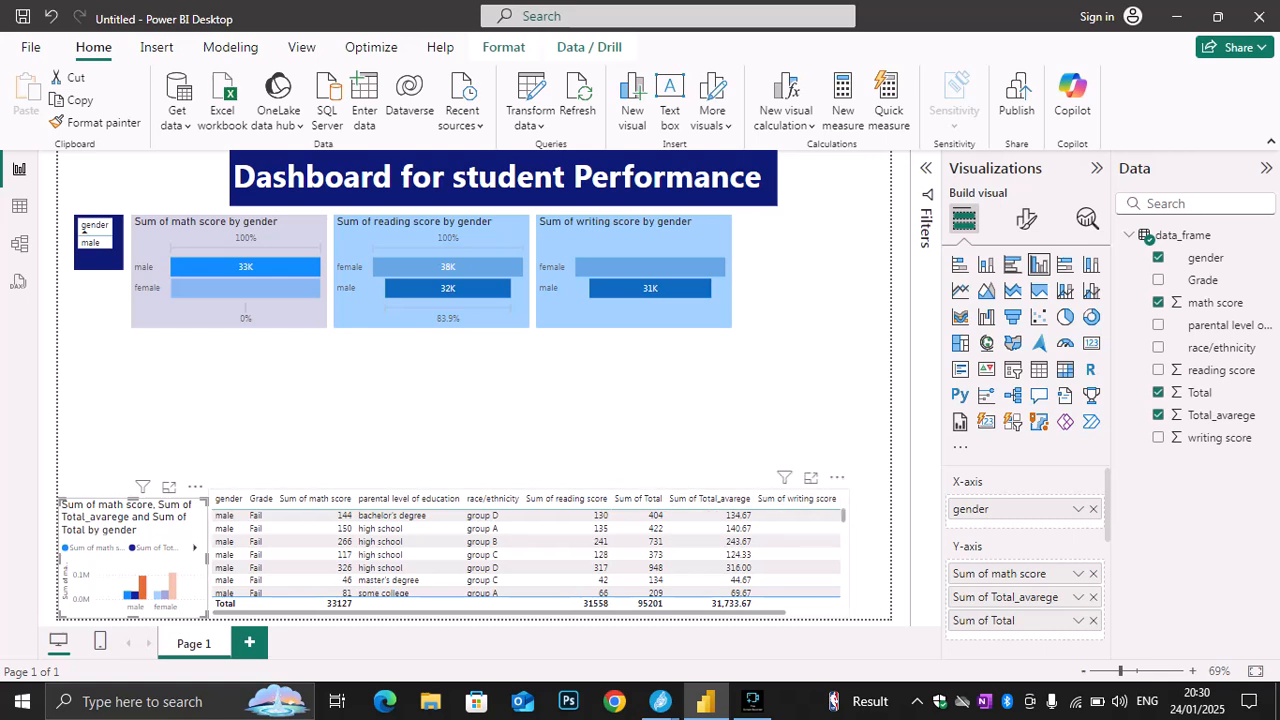
# Move the data table against the right edge of the page and widen the column chart toward it
pyautogui.moveTo(796, 496); pyautogui.dragTo(838, 497)
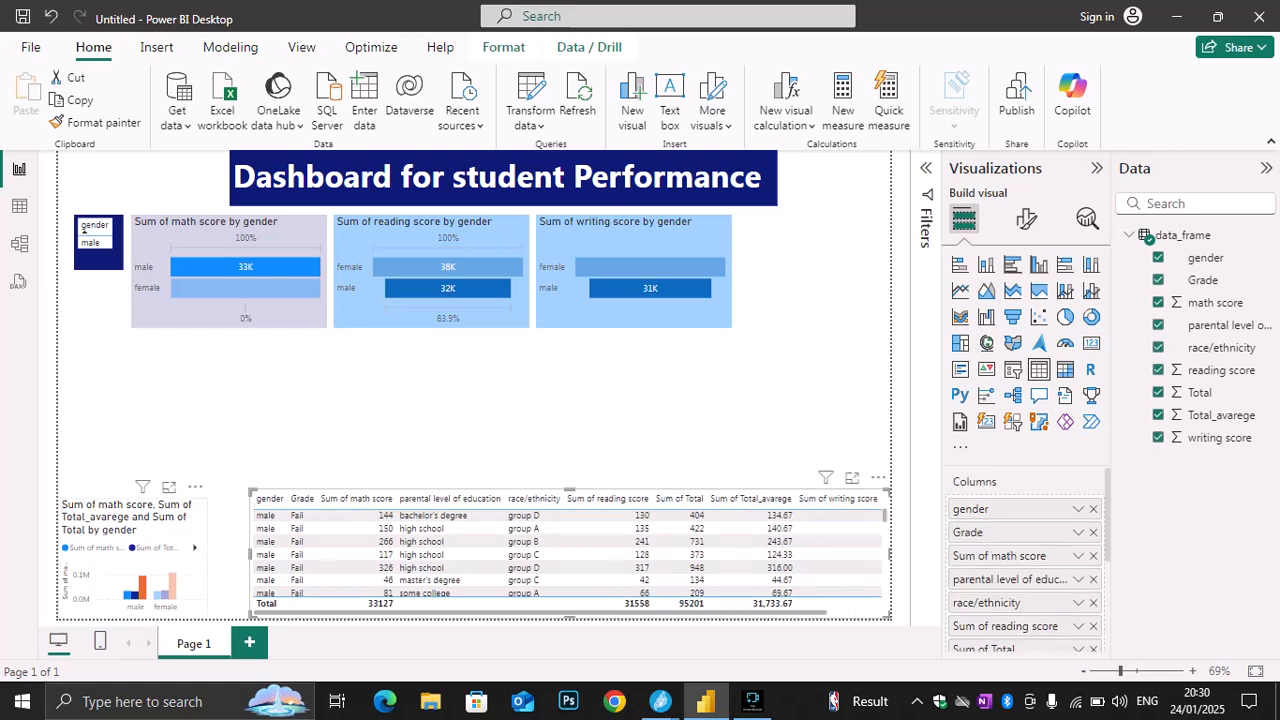
pyautogui.click(160, 529)
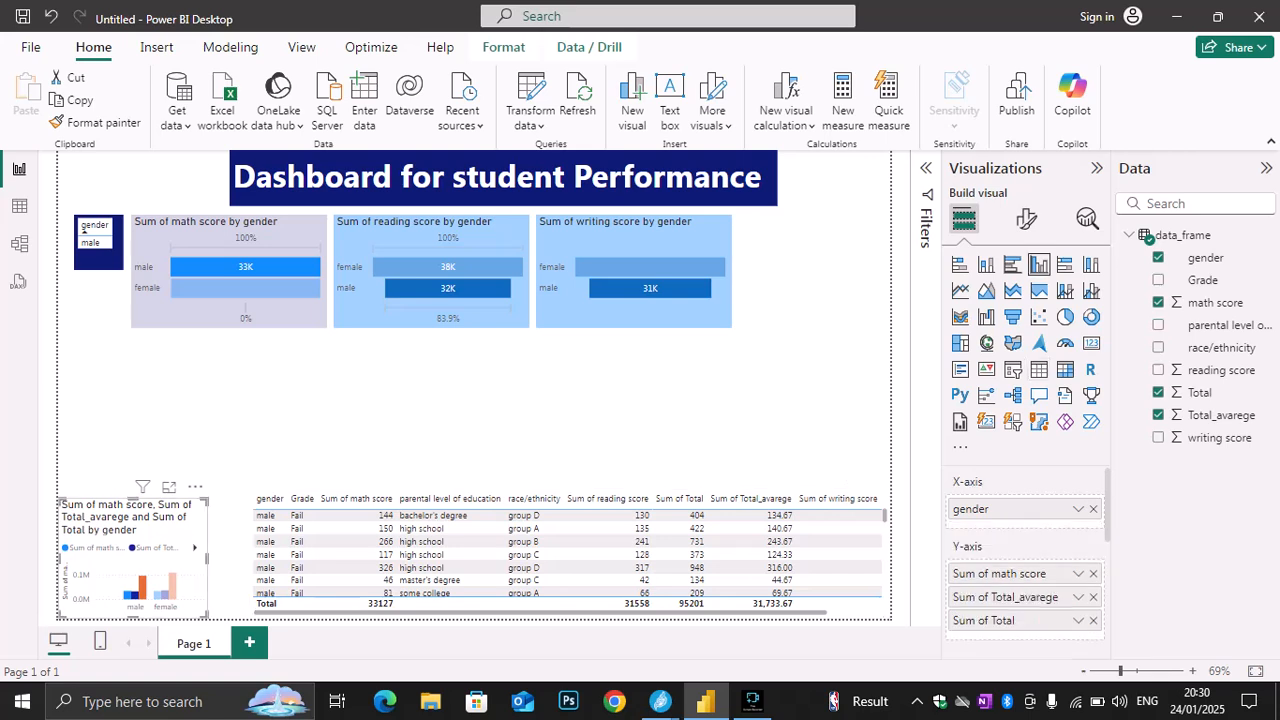
pyautogui.moveTo(207, 558); pyautogui.dragTo(230, 558)
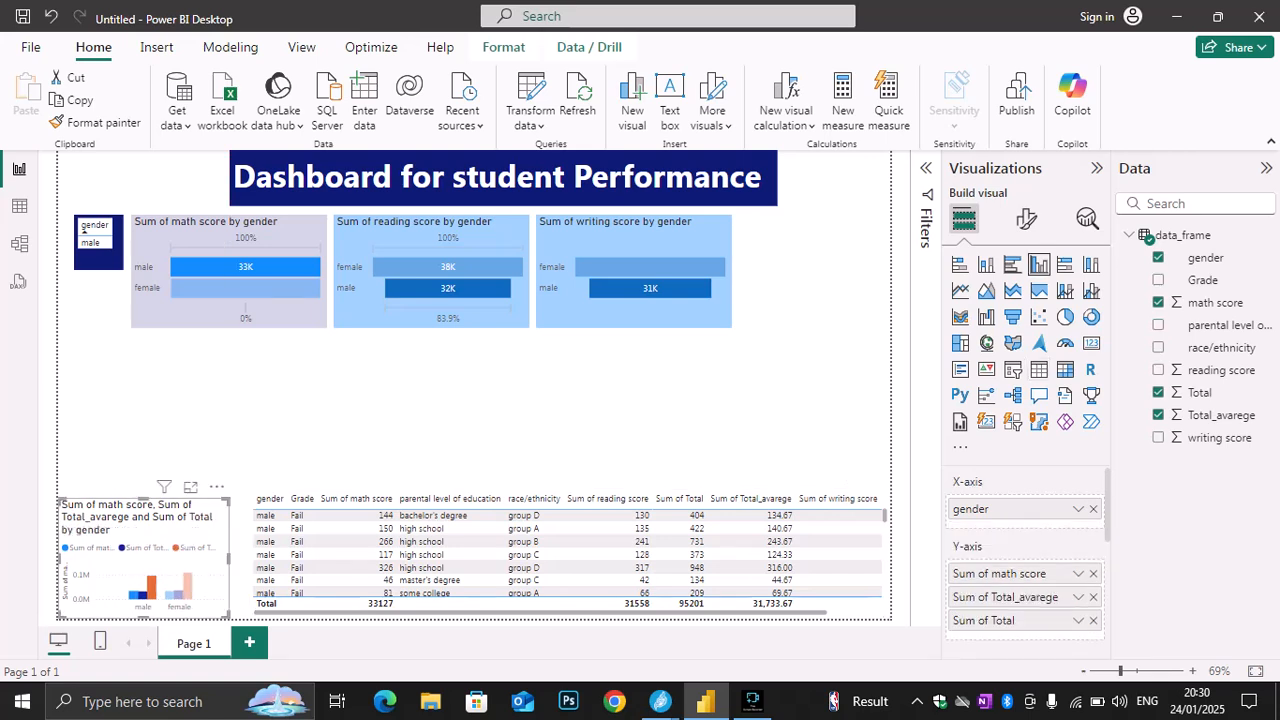
pyautogui.click(300, 420)
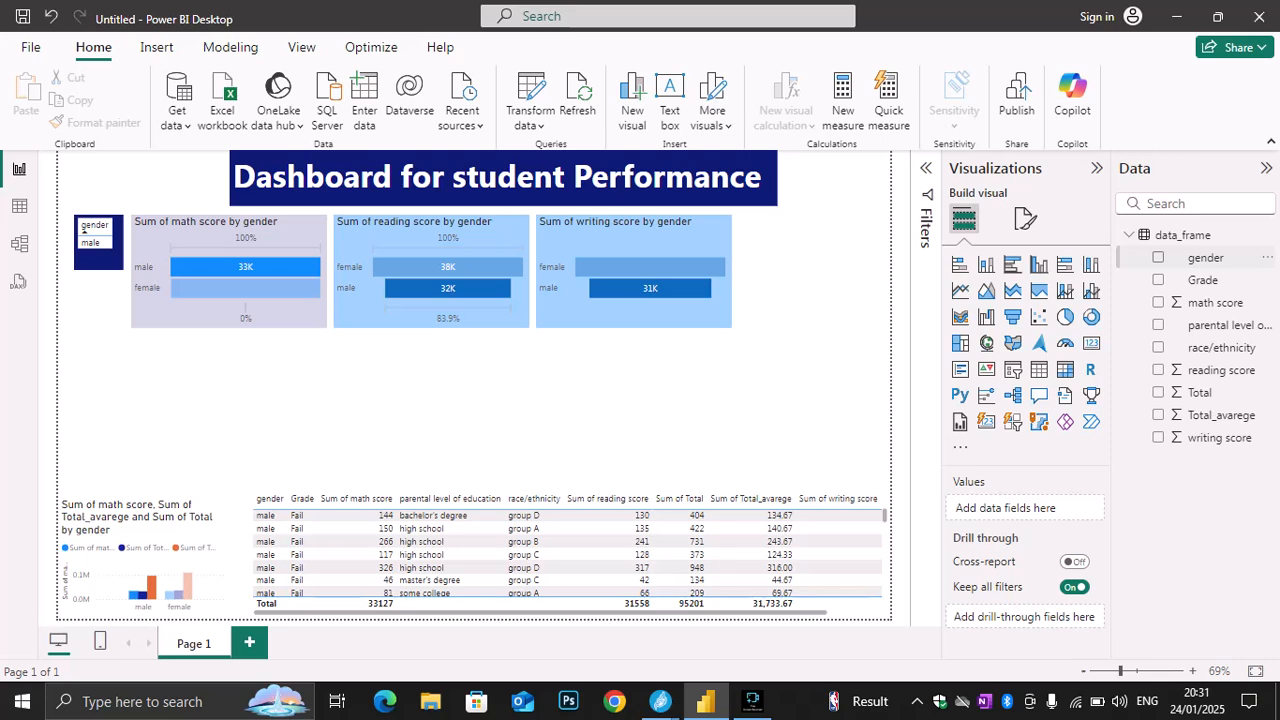
# Create a new visual from the math score, reading score and writing score fields, leaving out Grade and race/ethnicity
pyautogui.click(1158, 280)
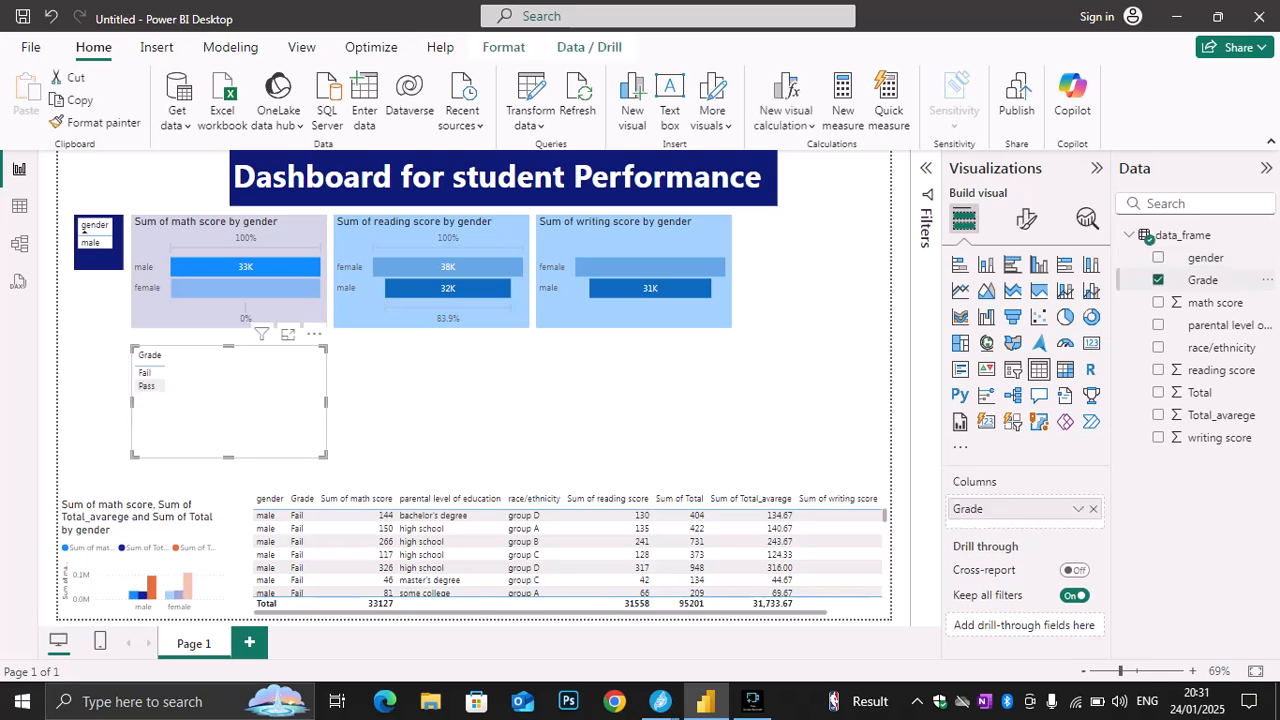
pyautogui.click(1158, 302)
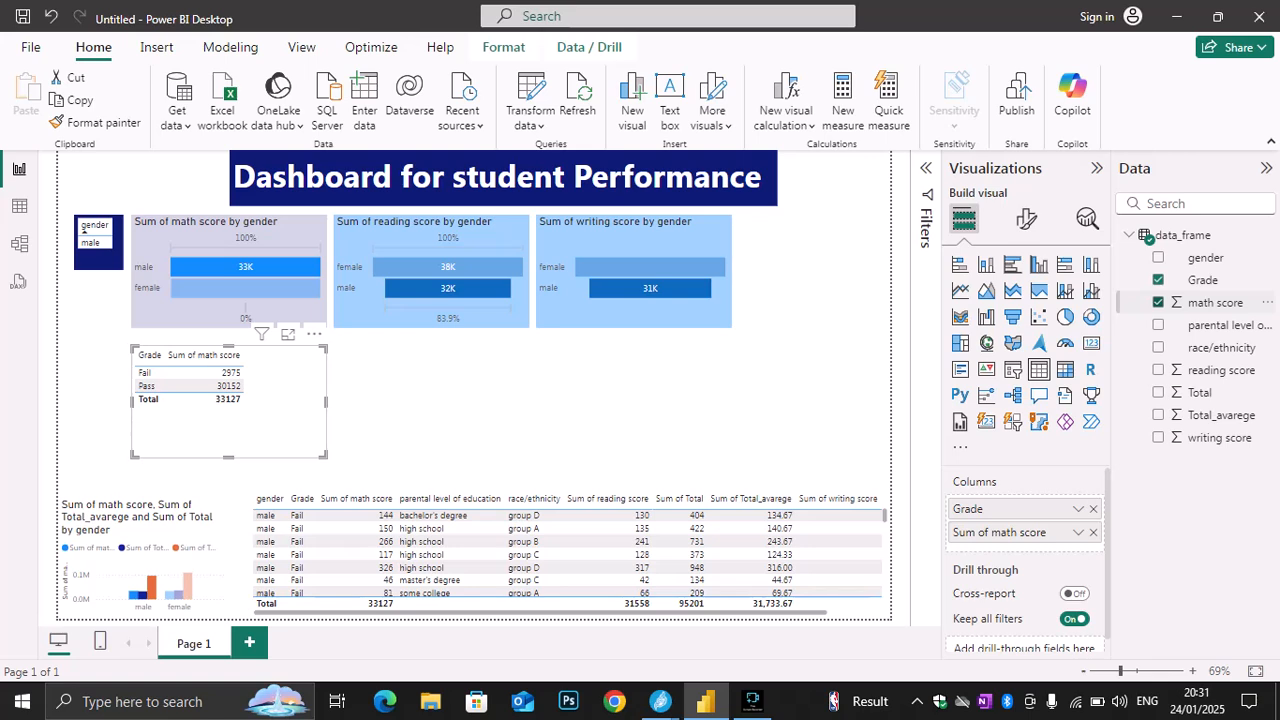
pyautogui.click(1158, 370)
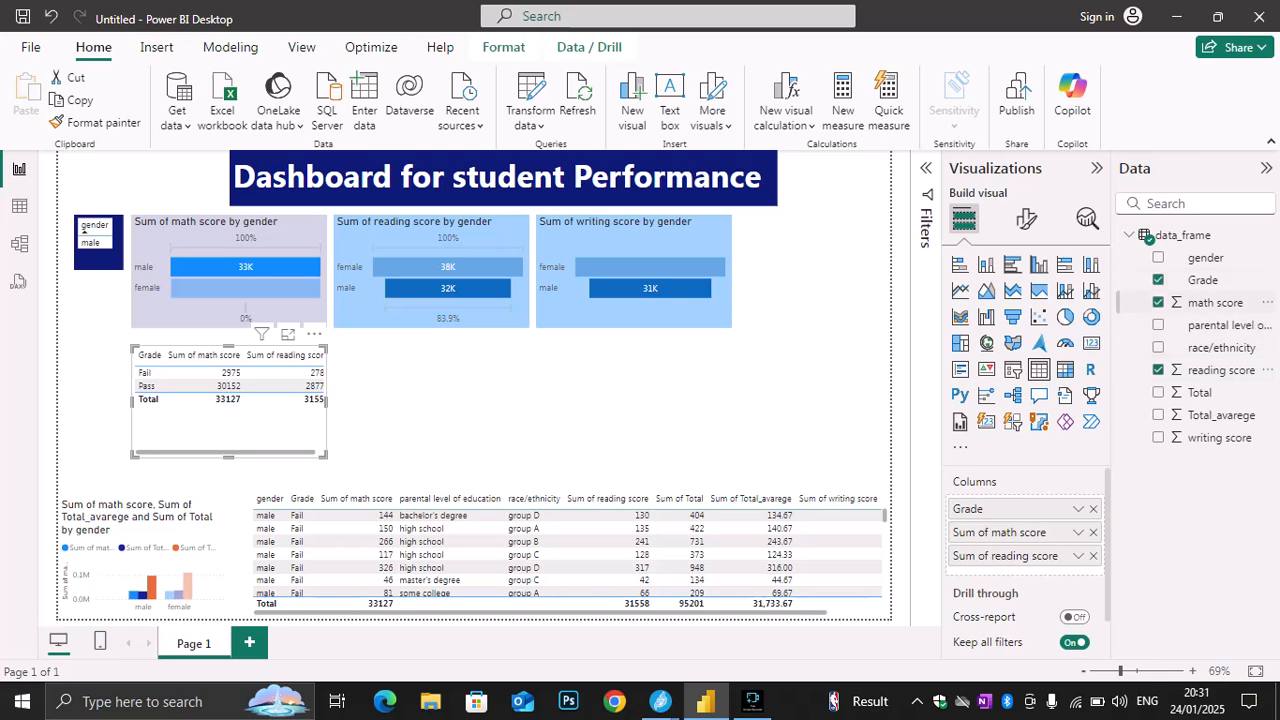
pyautogui.click(1158, 280)
pyautogui.click(1158, 347)
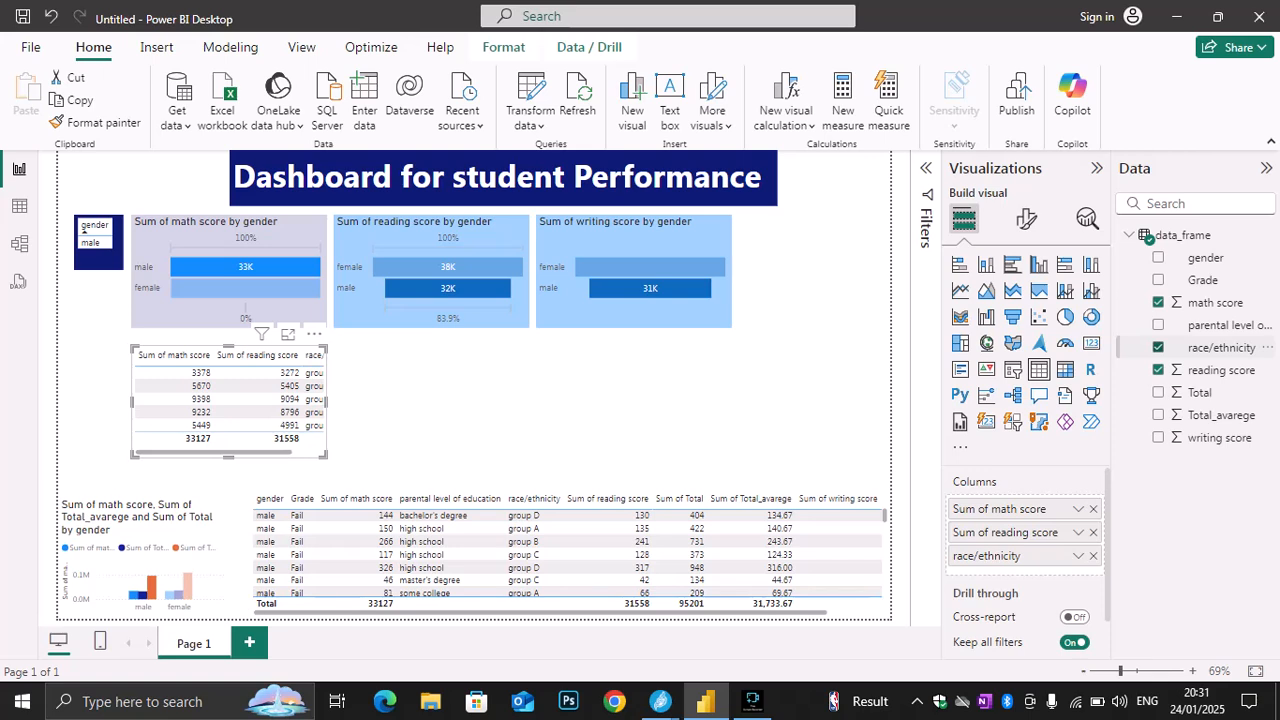
pyautogui.click(1158, 347)
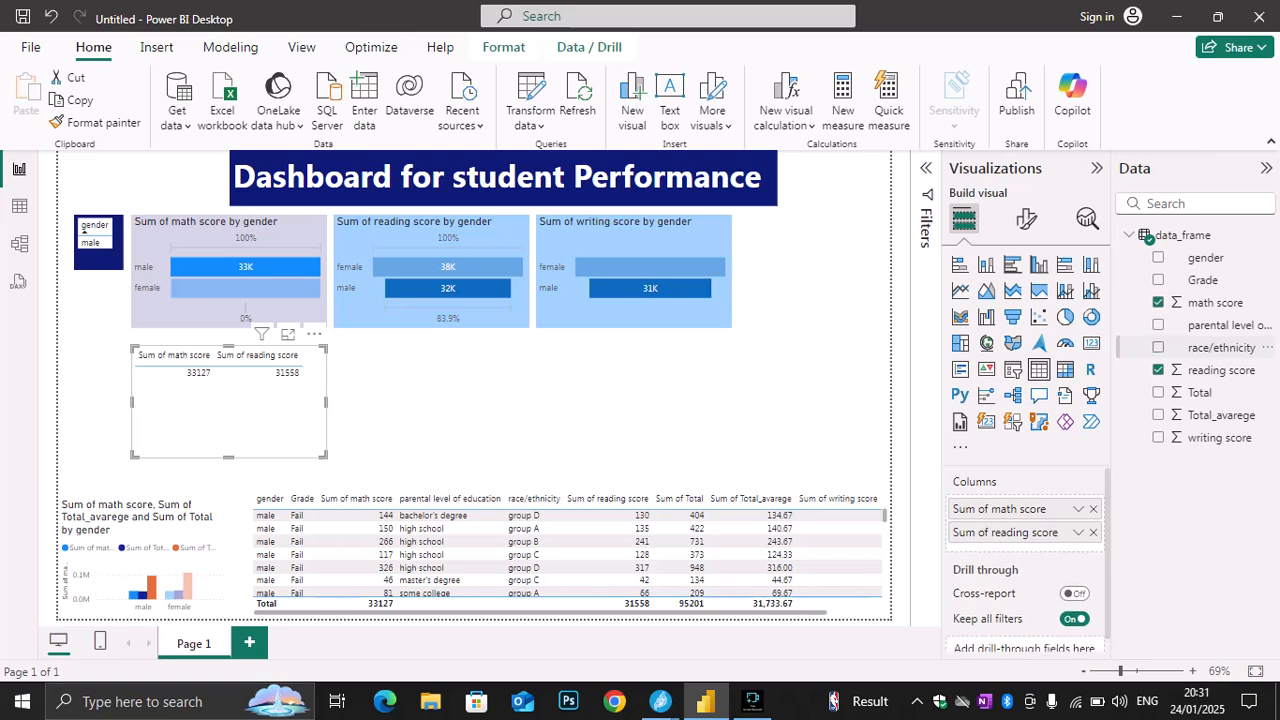
pyautogui.click(1158, 437)
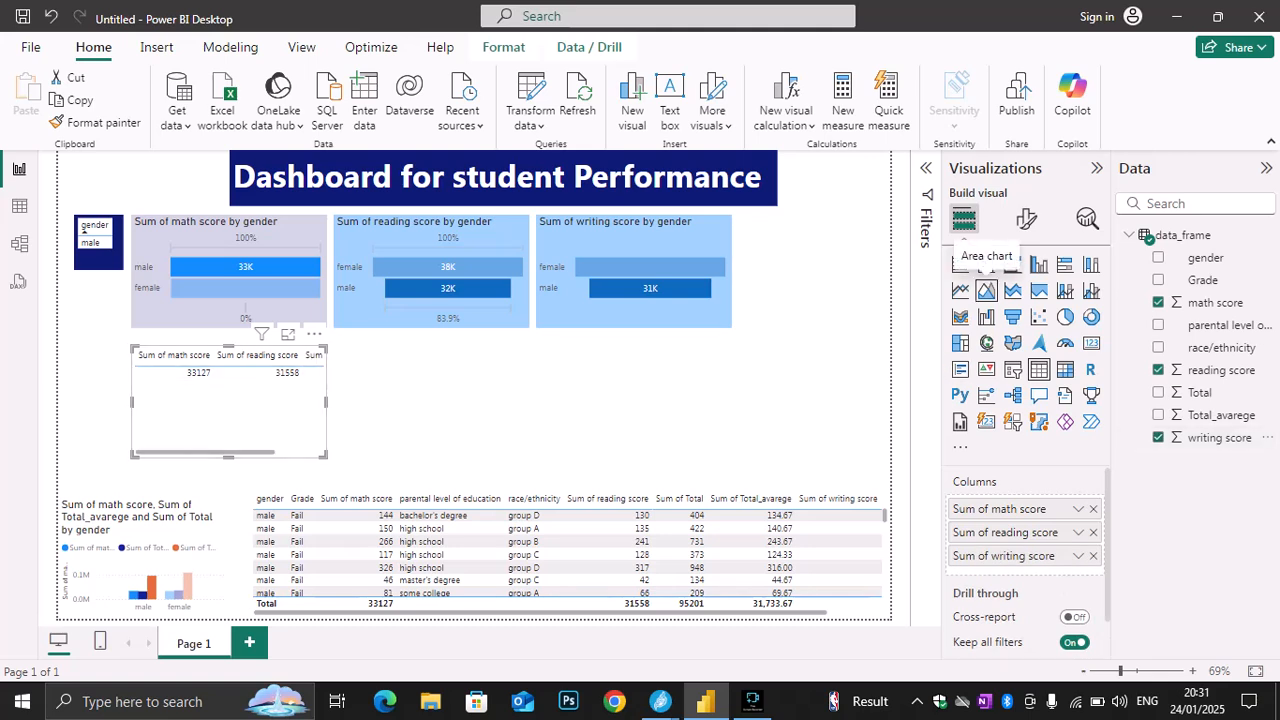
# Add gender to the three-score visual and convert it to a line and stacked column chart
pyautogui.click(1013, 316)
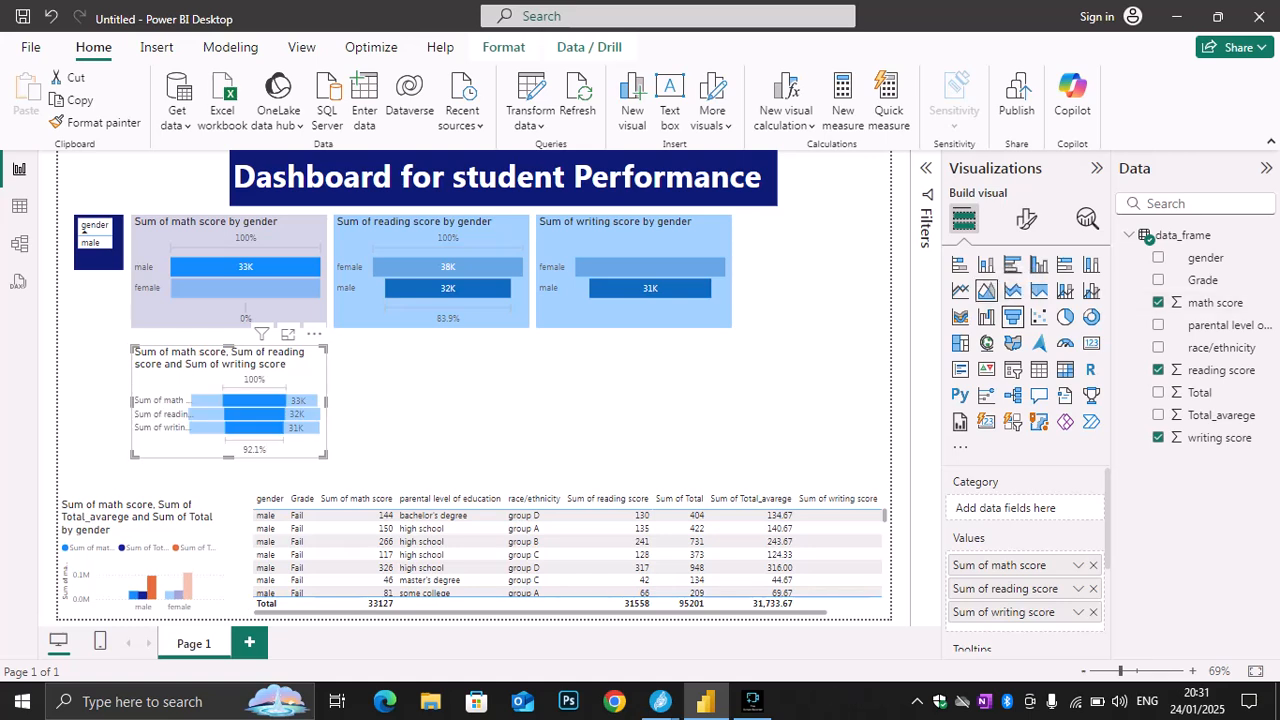
pyautogui.click(986, 290)
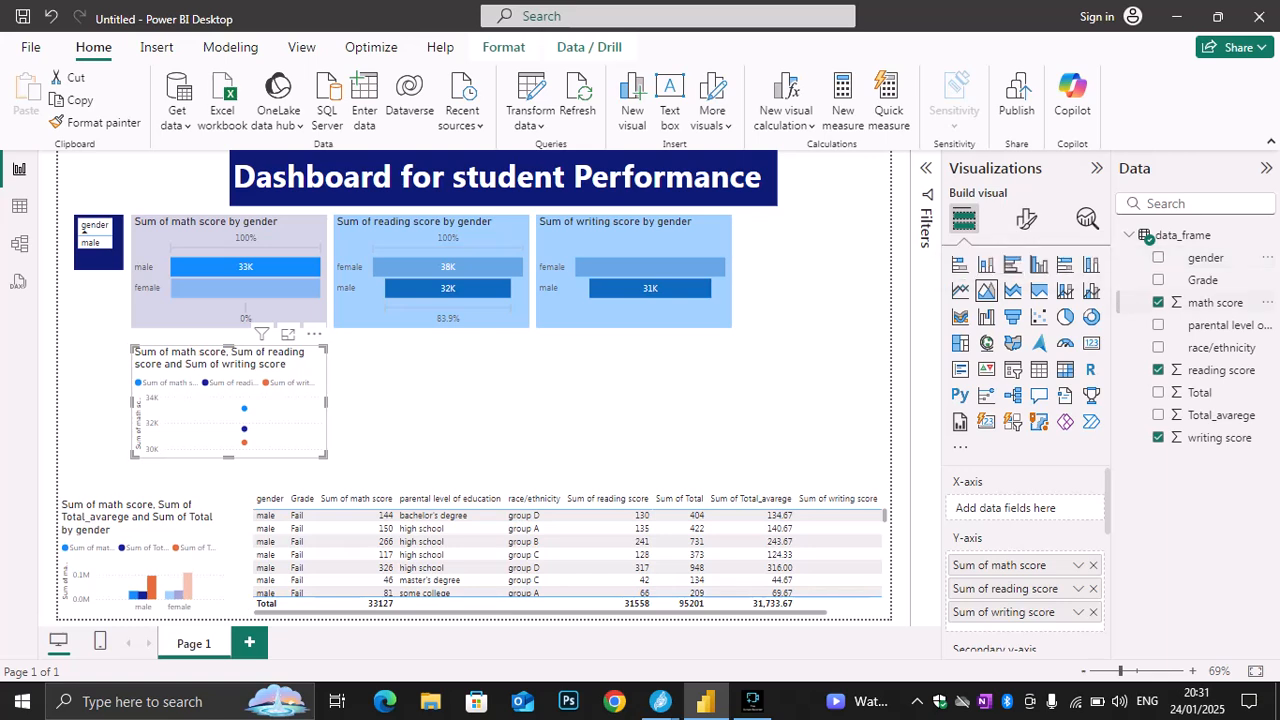
pyautogui.click(1158, 257)
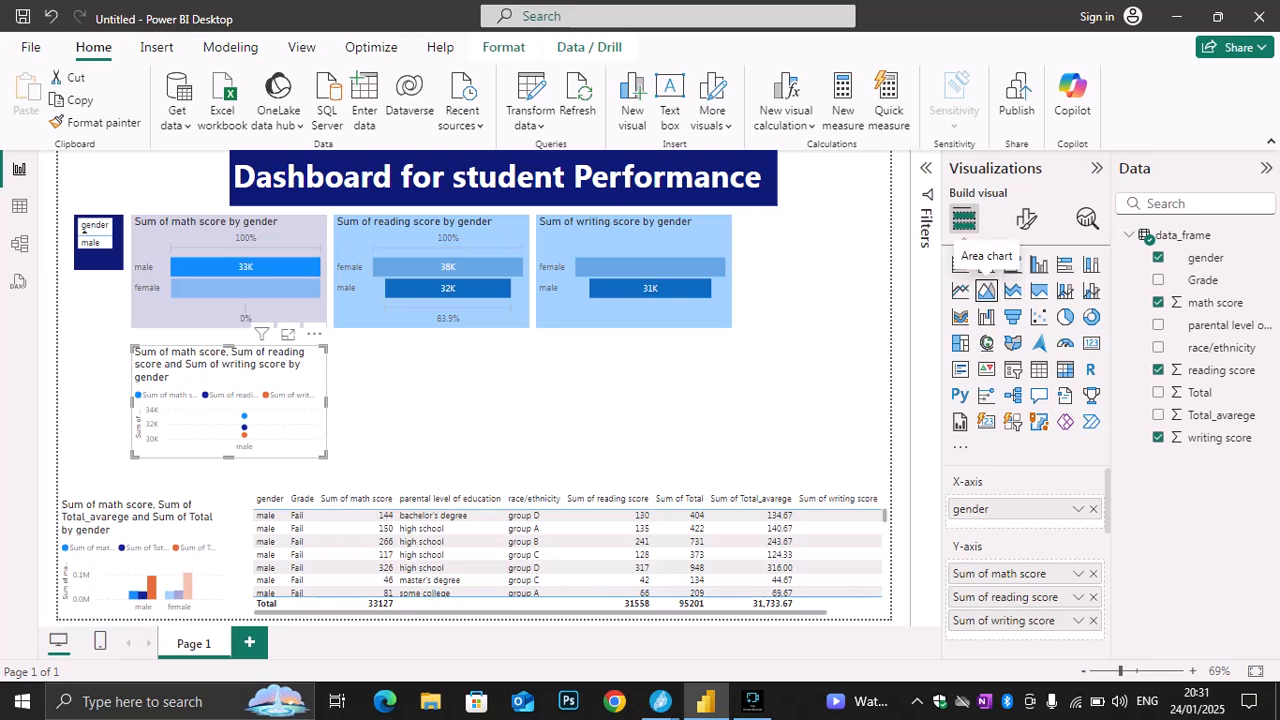
pyautogui.click(1065, 290)
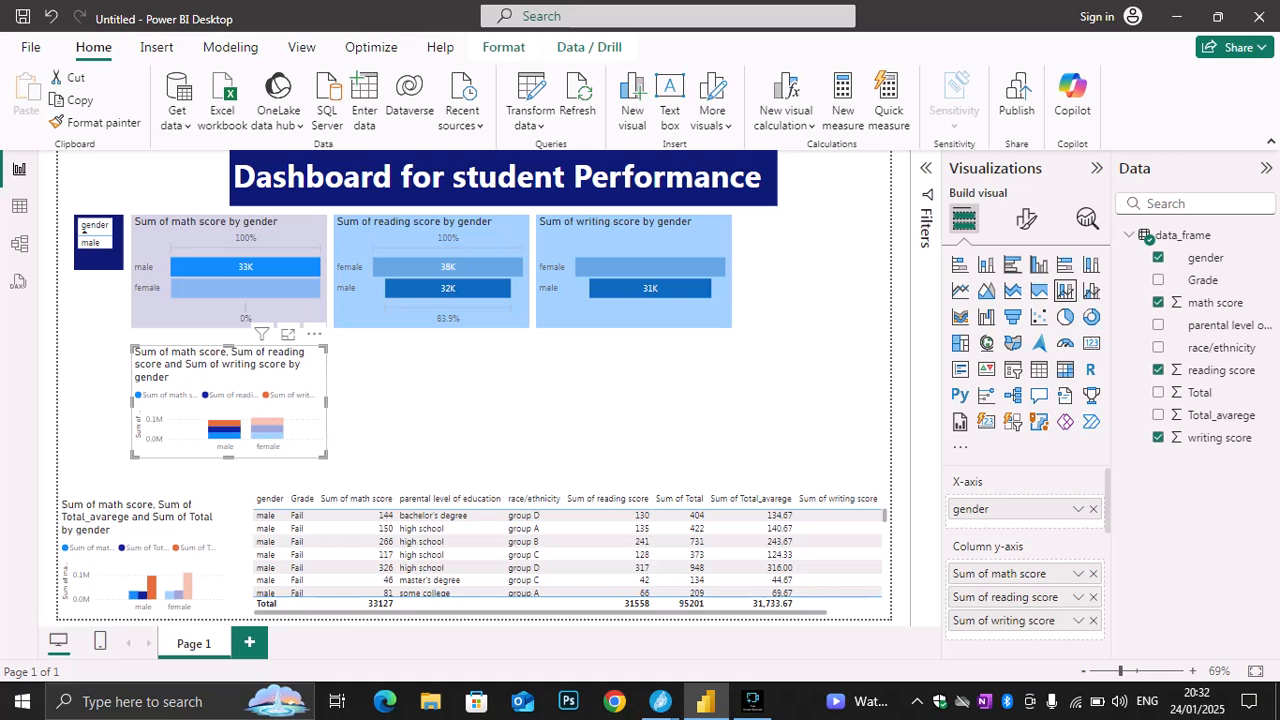
# Narrow the score-by-gender chart and convert it to a 100% stacked column chart
pyautogui.moveTo(326, 402); pyautogui.dragTo(221, 402)
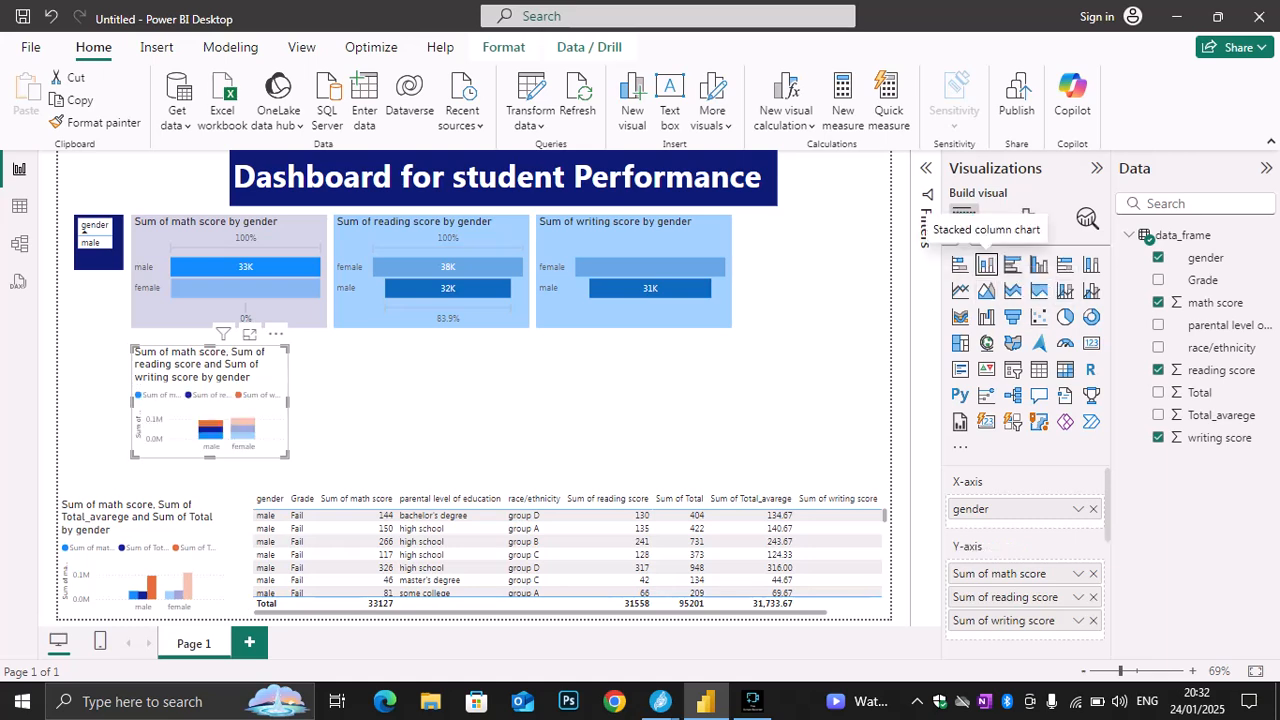
pyautogui.click(1012, 264)
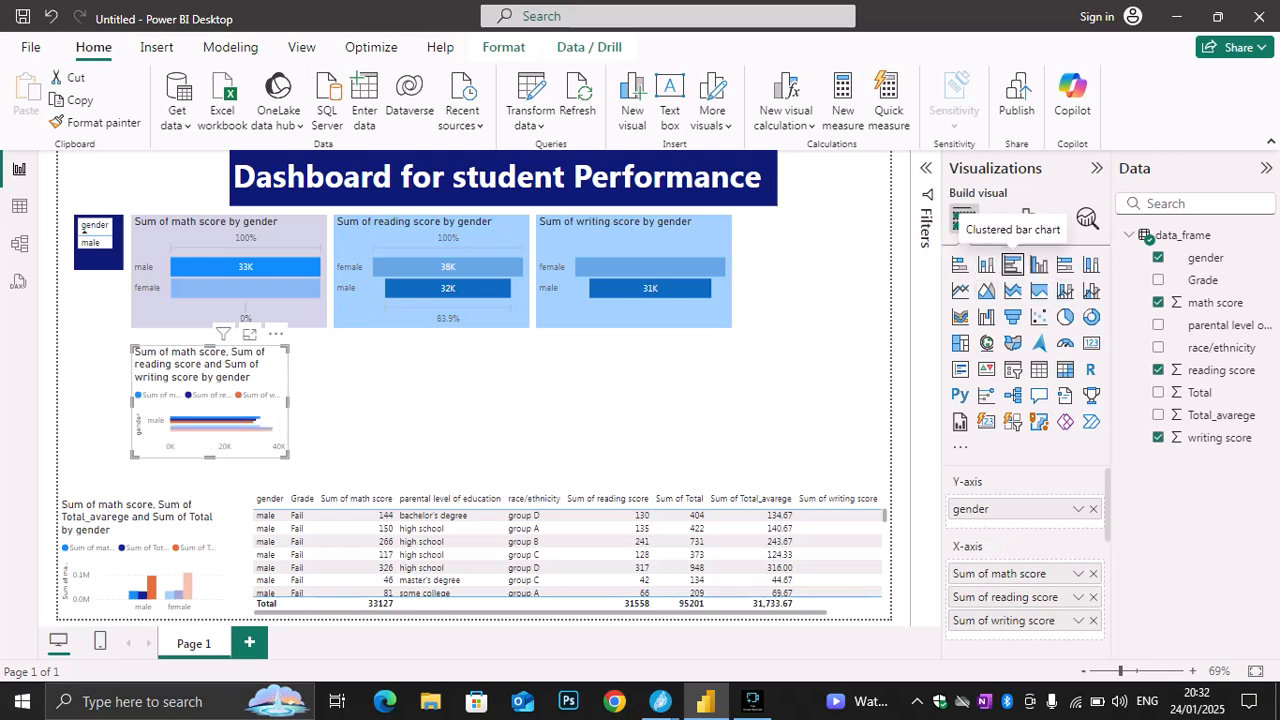
pyautogui.click(1091, 264)
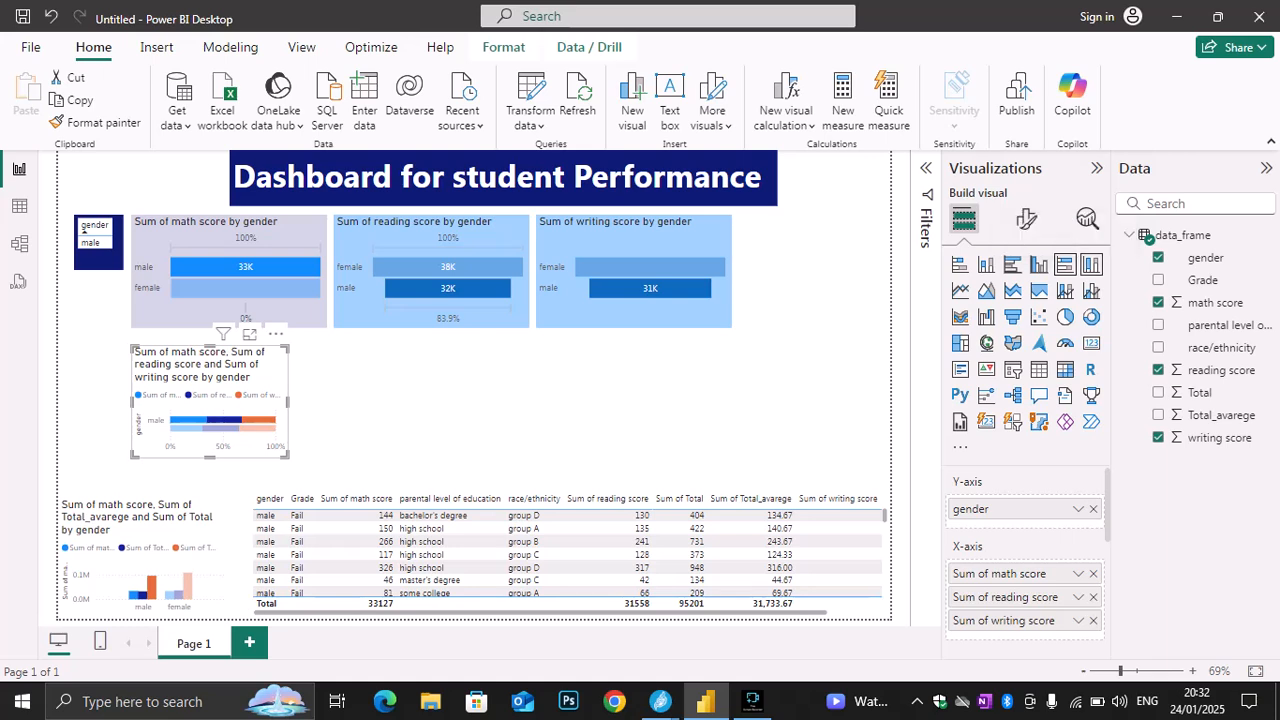
pyautogui.click(1091, 264)
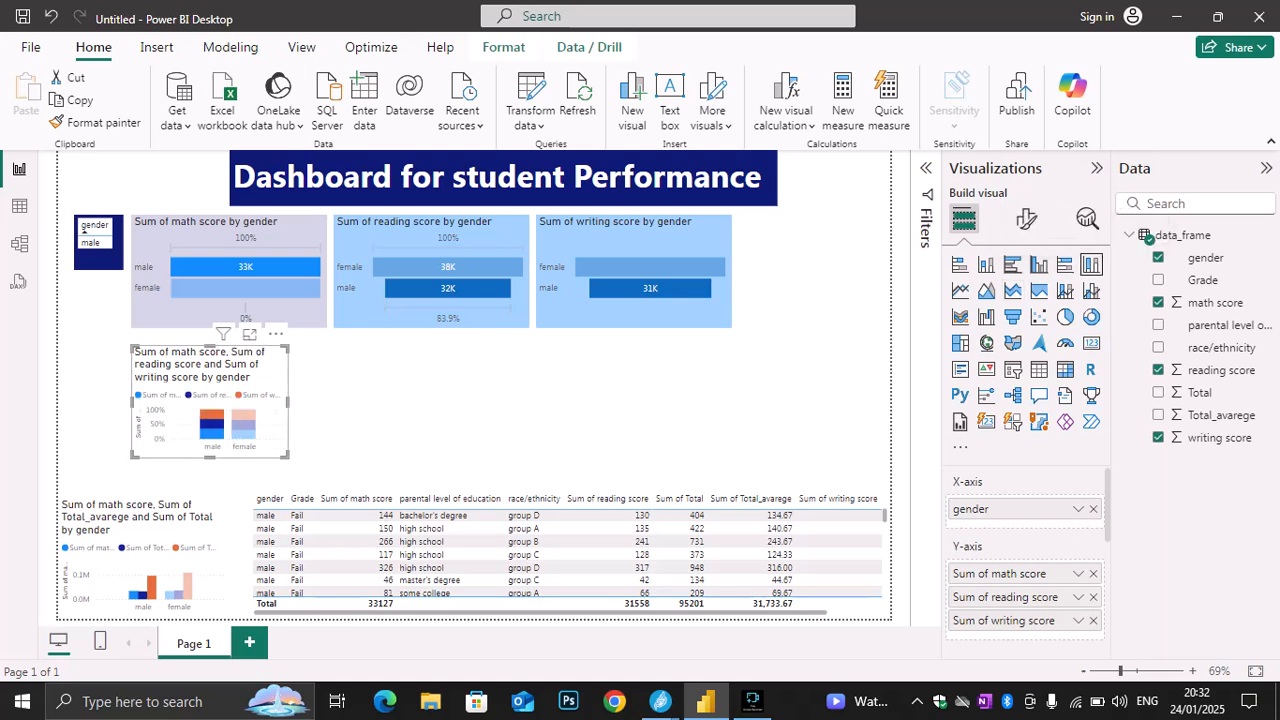
# Move the stacked column chart beside the writing score funnel and convert it to a funnel chart of math score by gender
pyautogui.moveTo(212, 375); pyautogui.dragTo(814, 245)
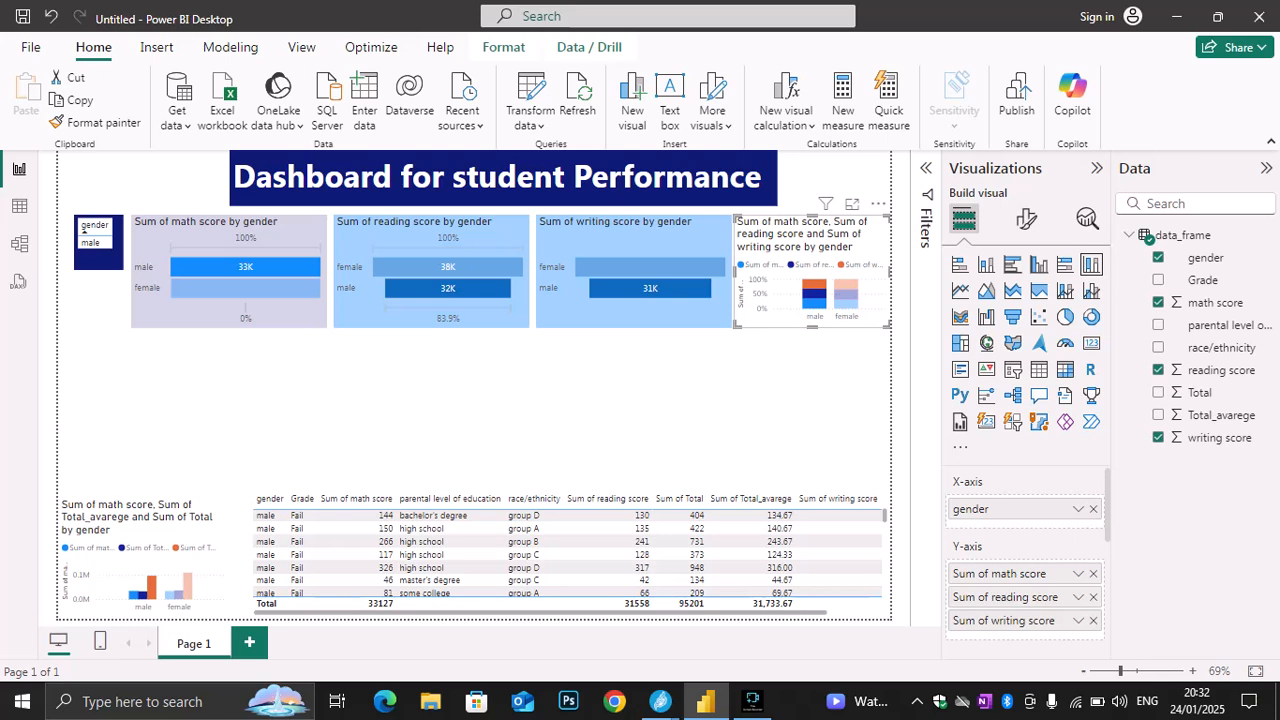
pyautogui.moveTo(812, 326)
pyautogui.mouseDown()
pyautogui.moveTo(812, 338)
pyautogui.moveTo(812, 327)
pyautogui.mouseUp()
pyautogui.click(1012, 316)
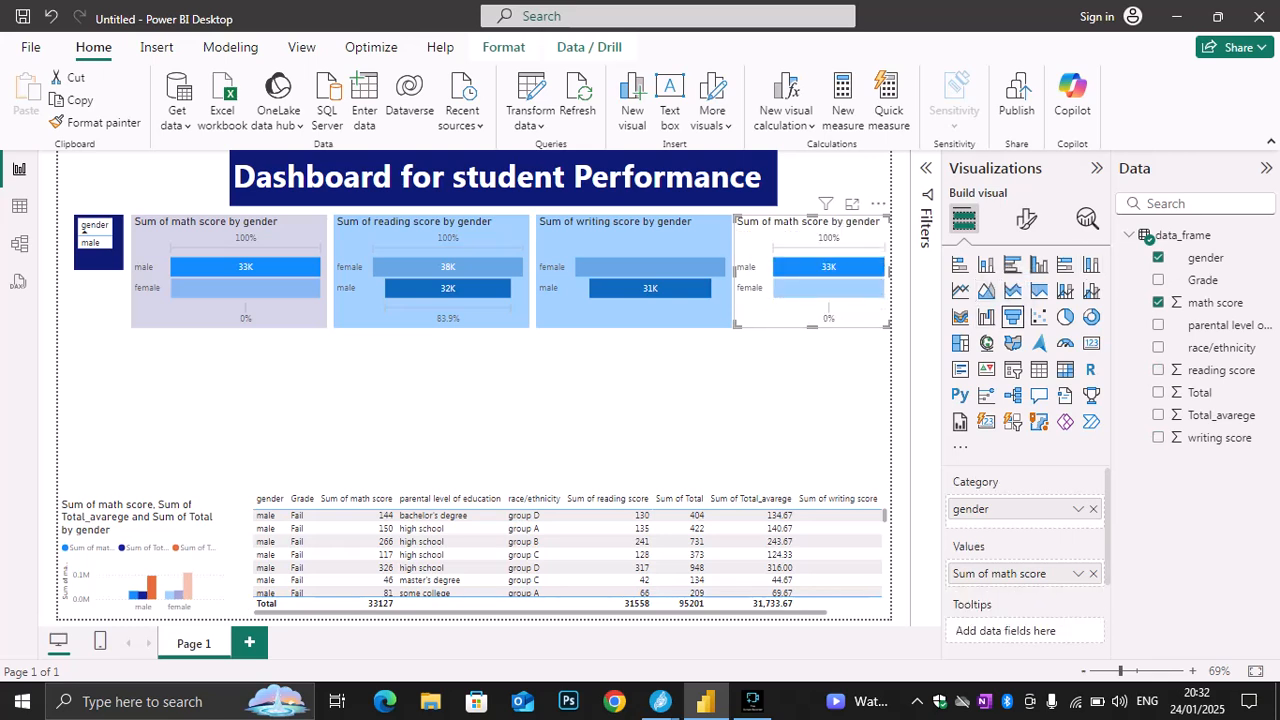
# Cross-filter the page to female using the new math score funnel chart
pyautogui.click(808, 392)
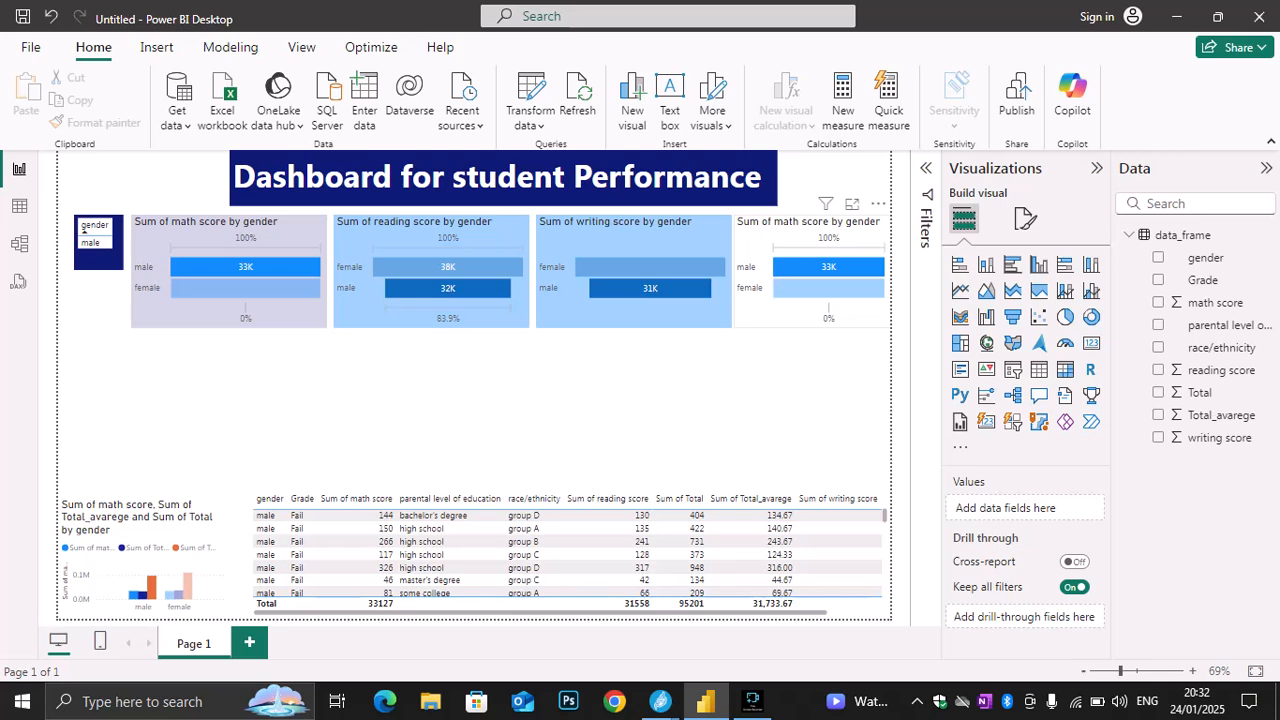
pyautogui.click(828, 288)
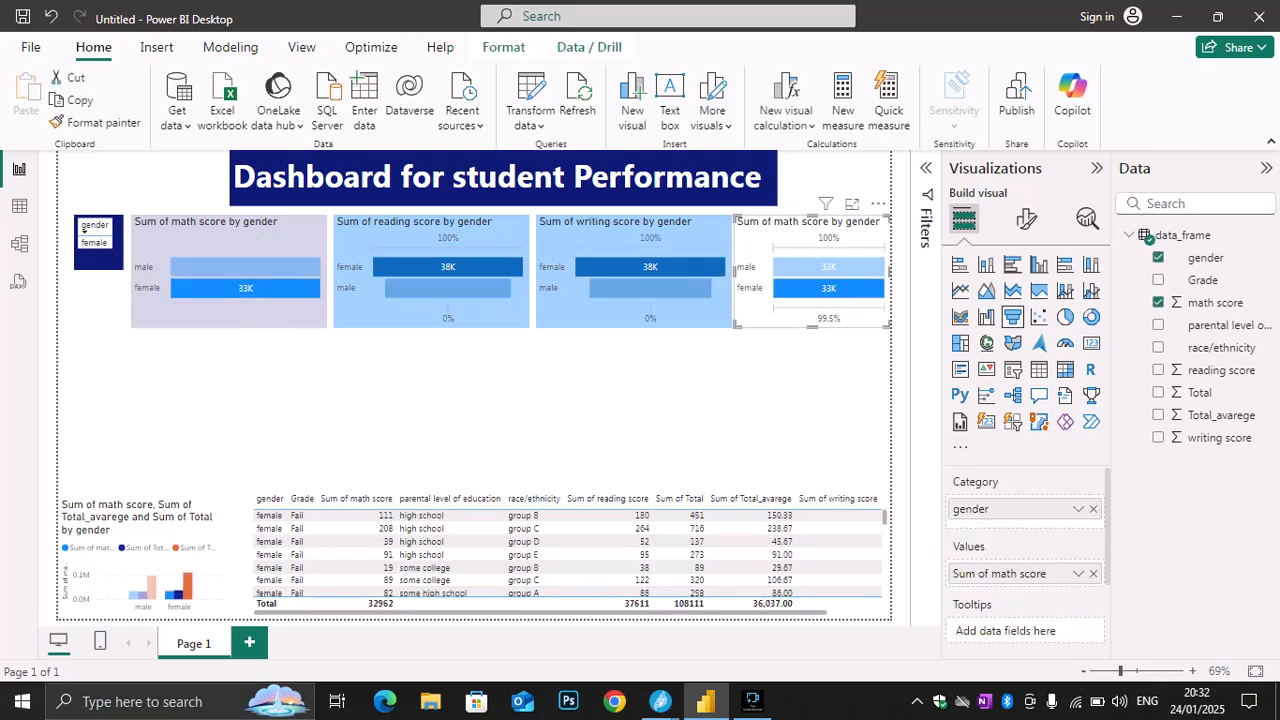
pyautogui.click(790, 390)
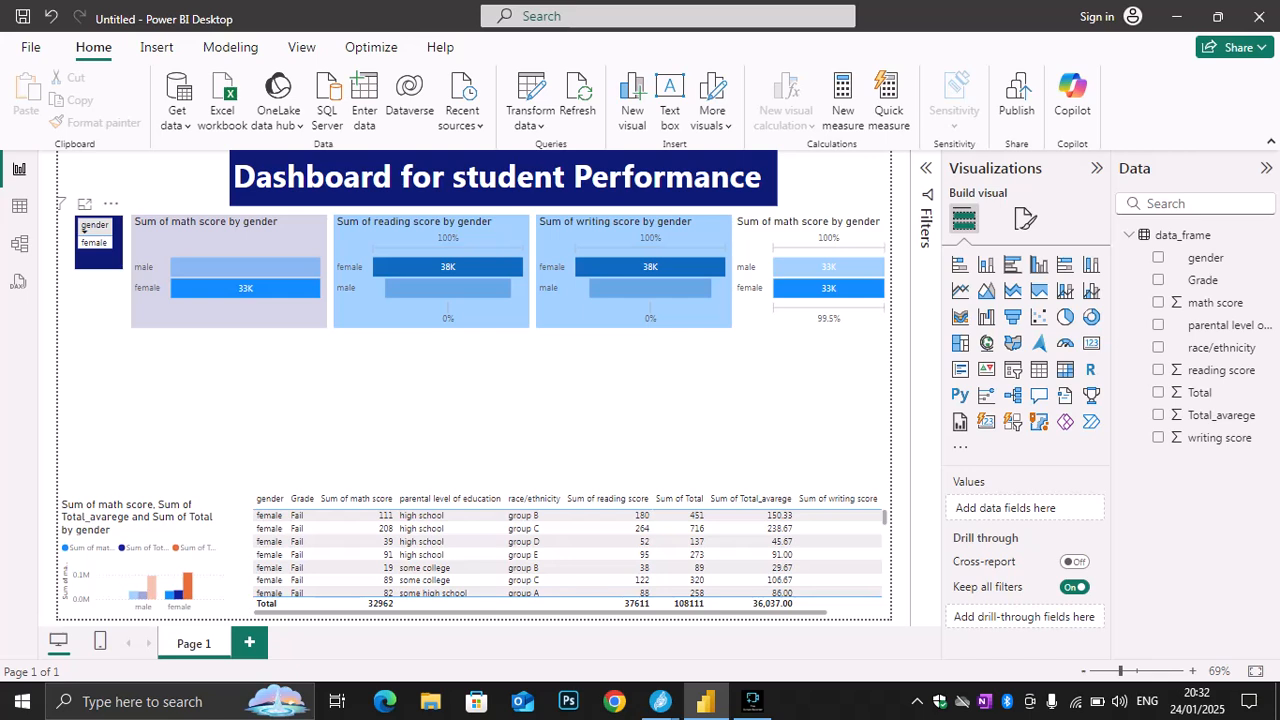
# Make the gender table slightly taller
pyautogui.click(83, 228)
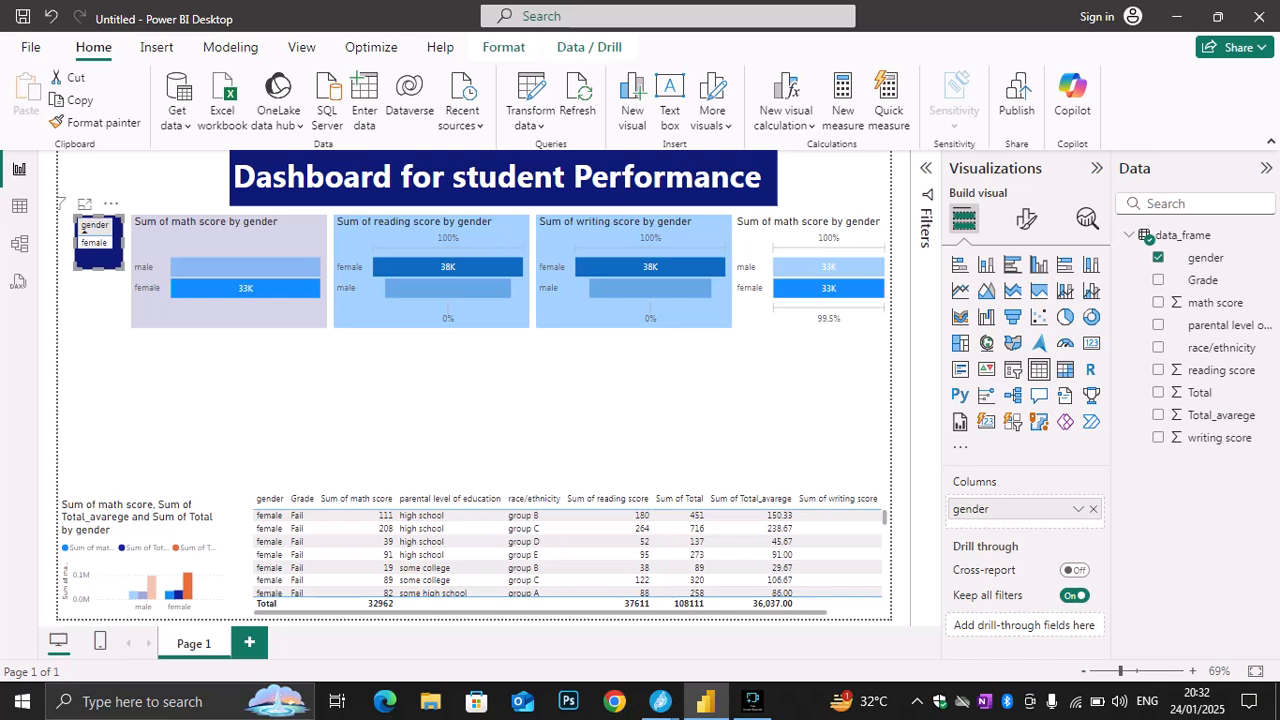
pyautogui.moveTo(99, 269); pyautogui.dragTo(99, 322)
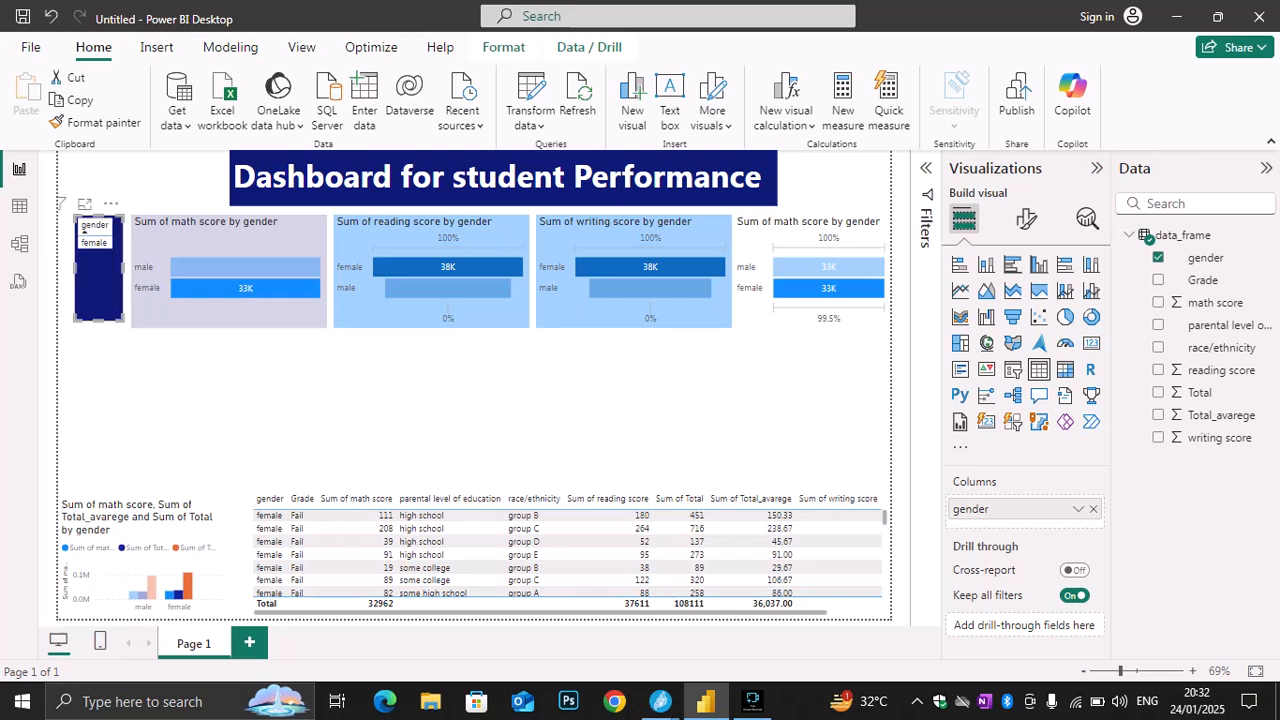
pyautogui.hotkey('ctrl', 'z')
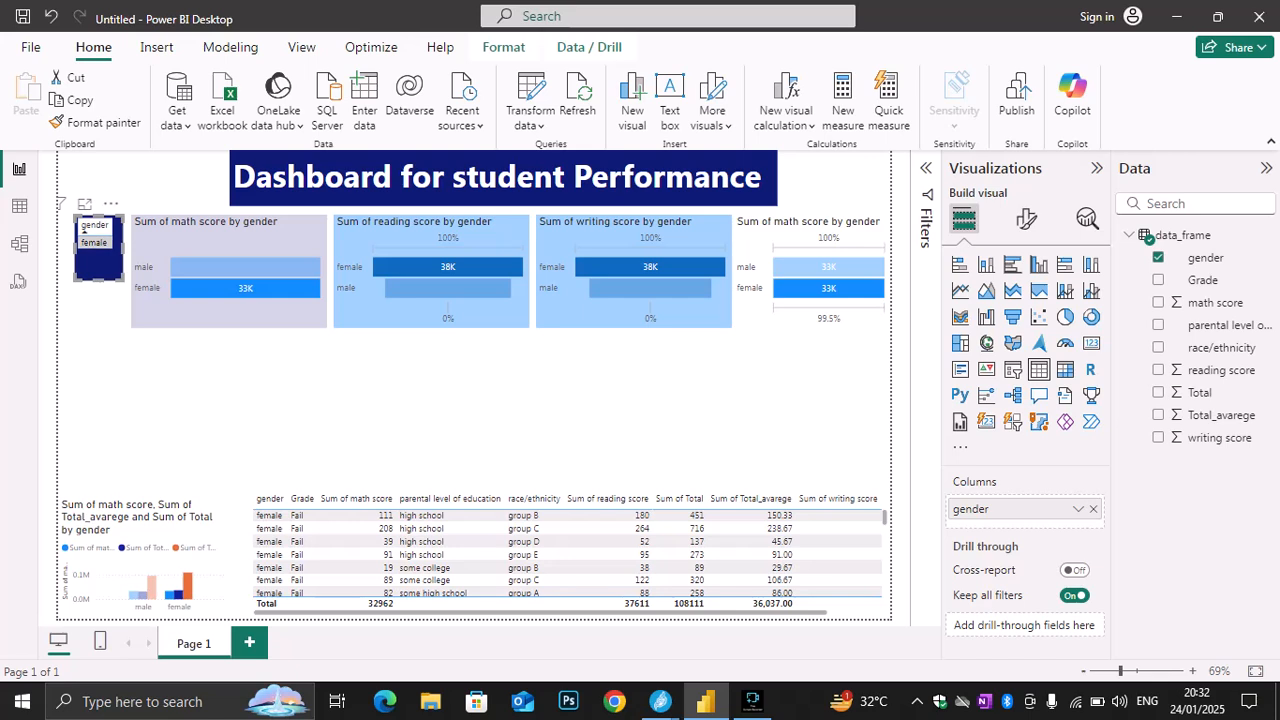
# Toggle the female selection in the gender table to switch the page's cross-filtering off and on
pyautogui.click(94, 243)
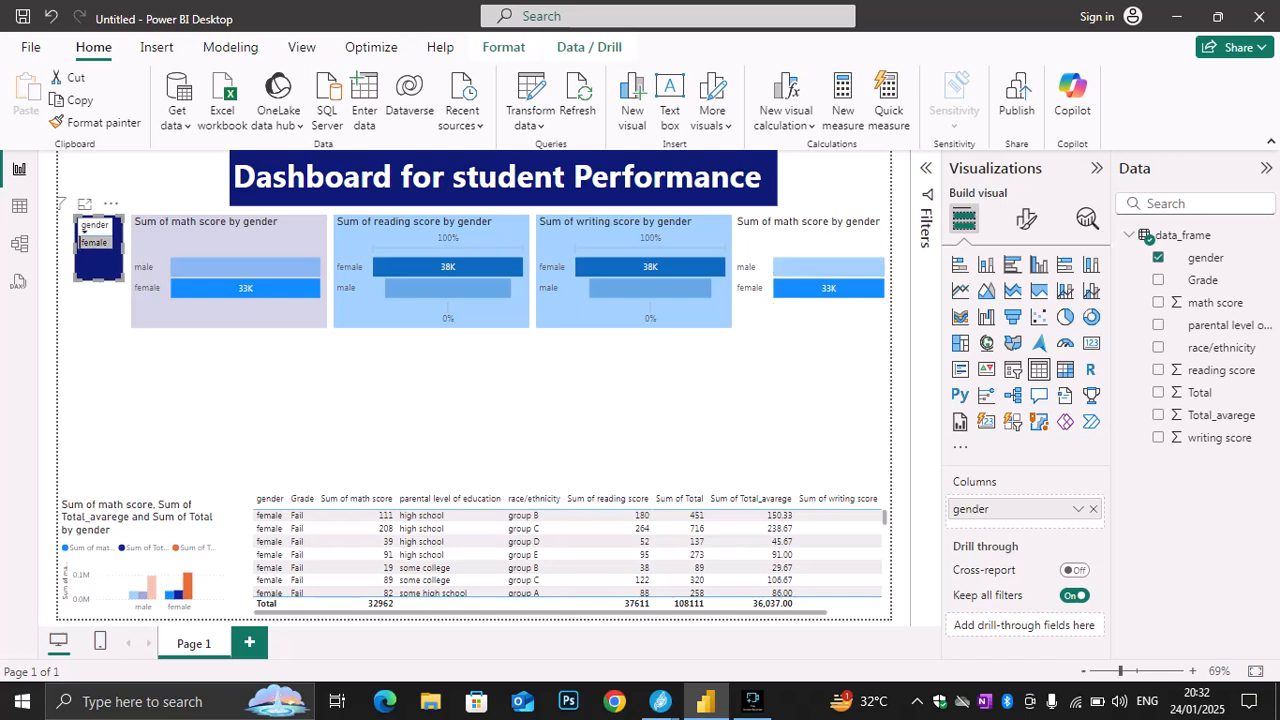
pyautogui.click(94, 243)
pyautogui.click(94, 255)
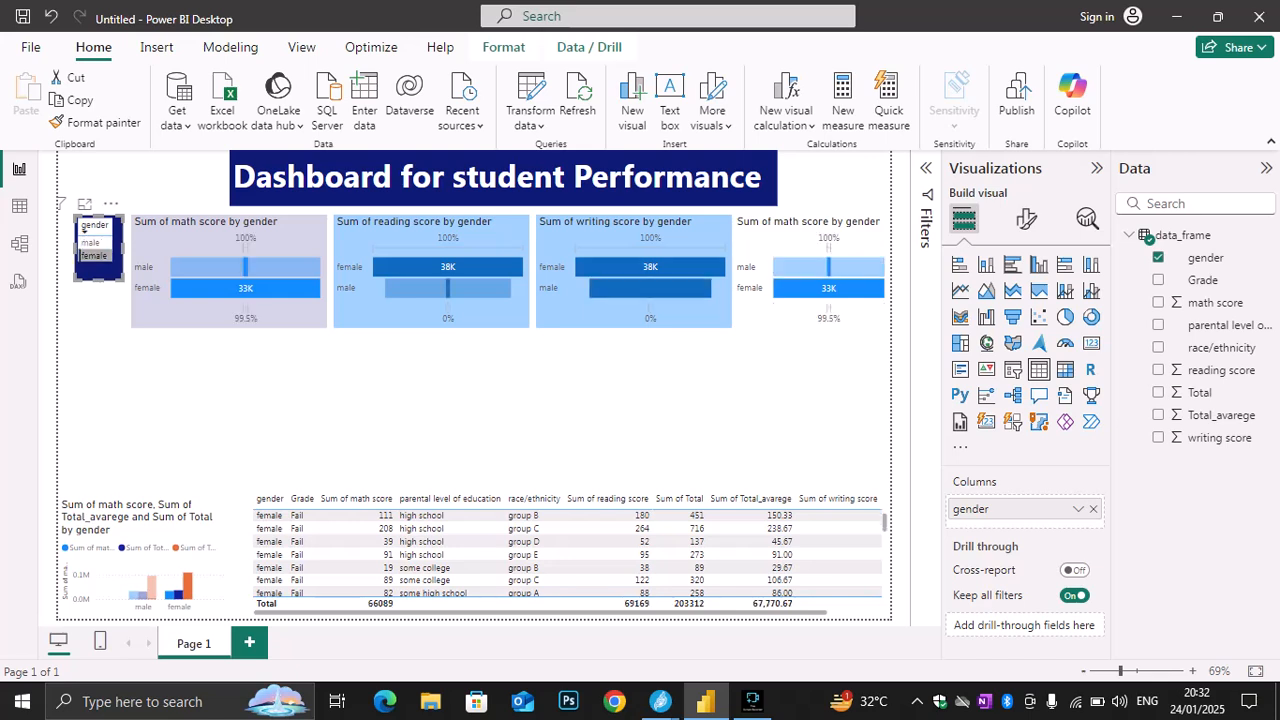
pyautogui.click(94, 255)
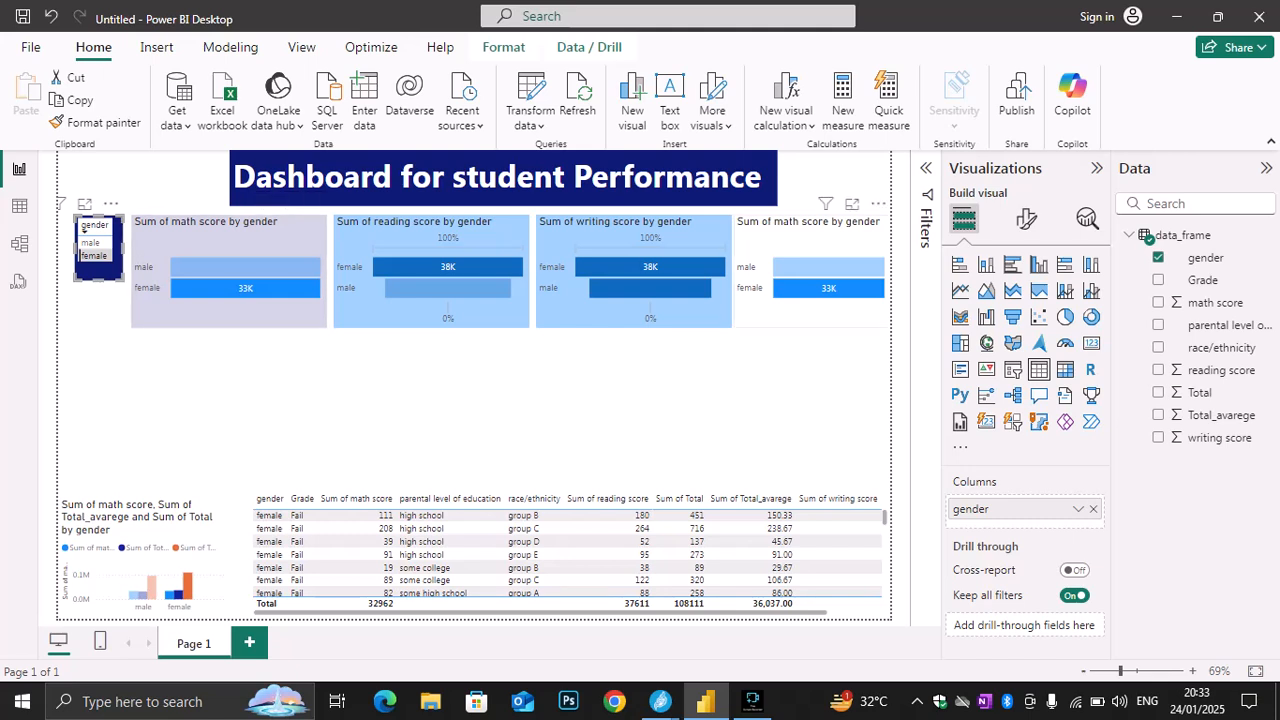
# Sort the gender table by gender in ascending order
pyautogui.click(84, 228)
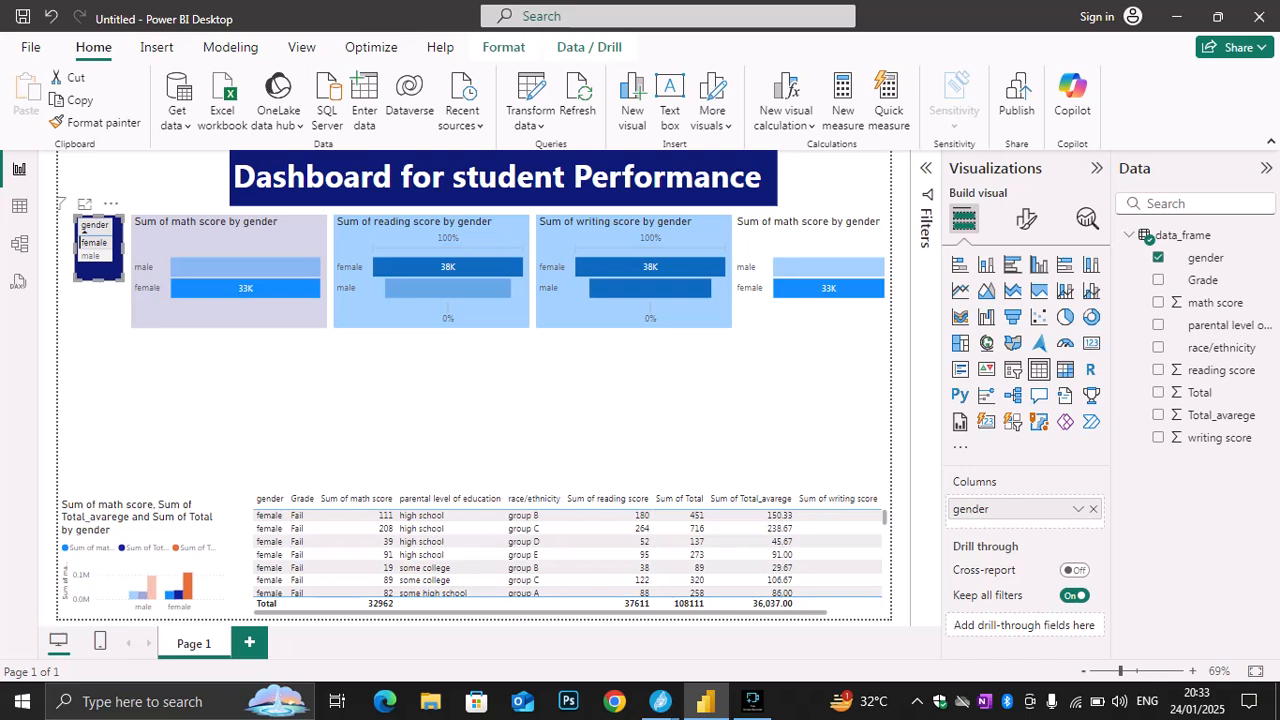
pyautogui.click(84, 228)
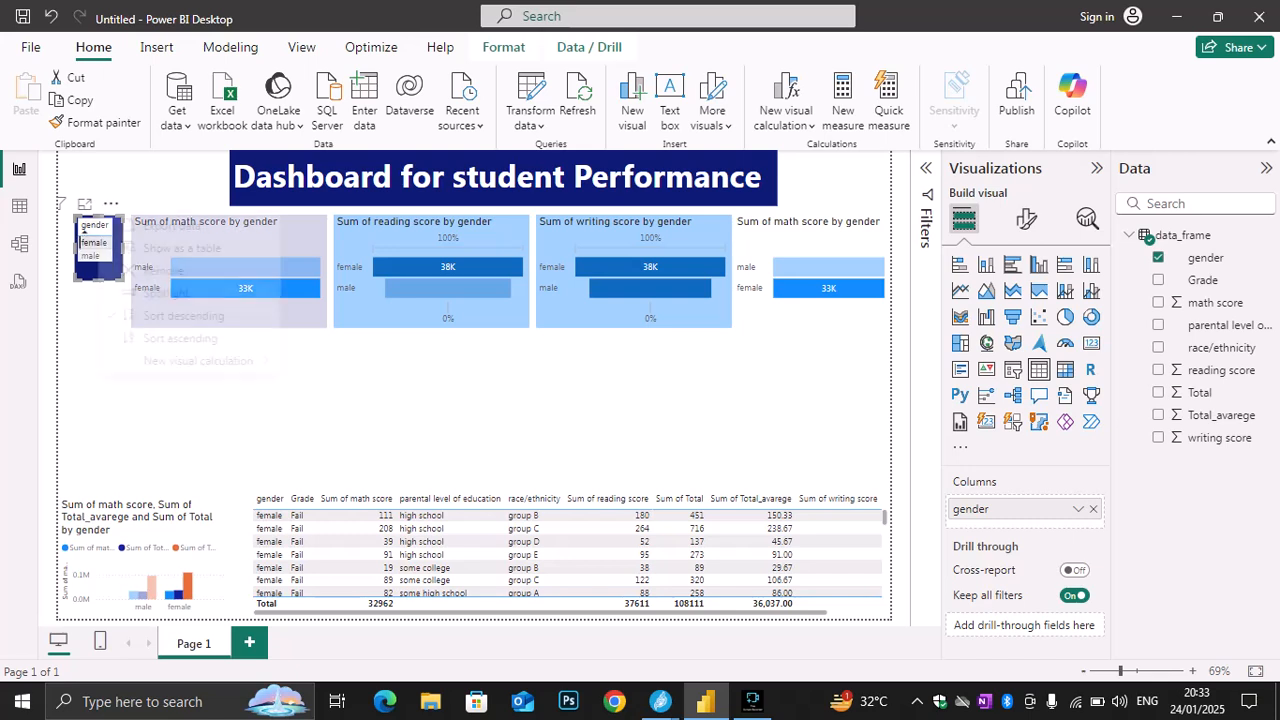
pyautogui.rightClick(84, 228)
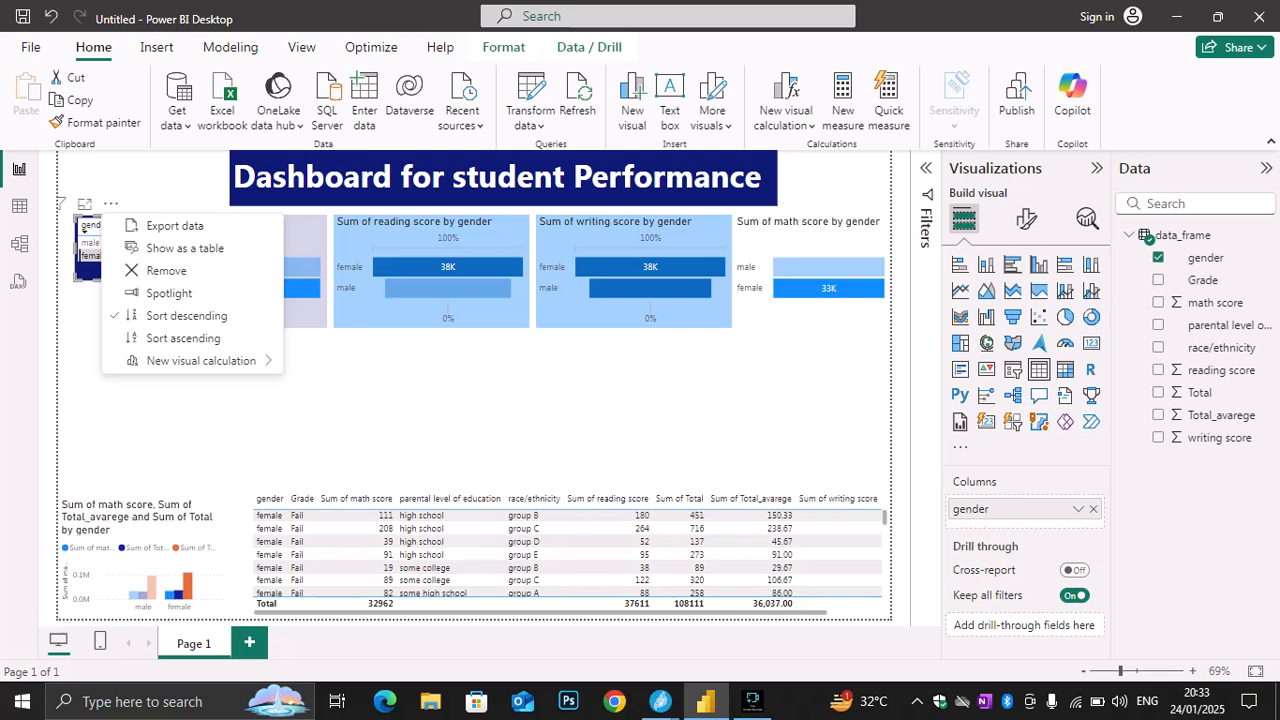
pyautogui.click(84, 228)
pyautogui.click(84, 228)
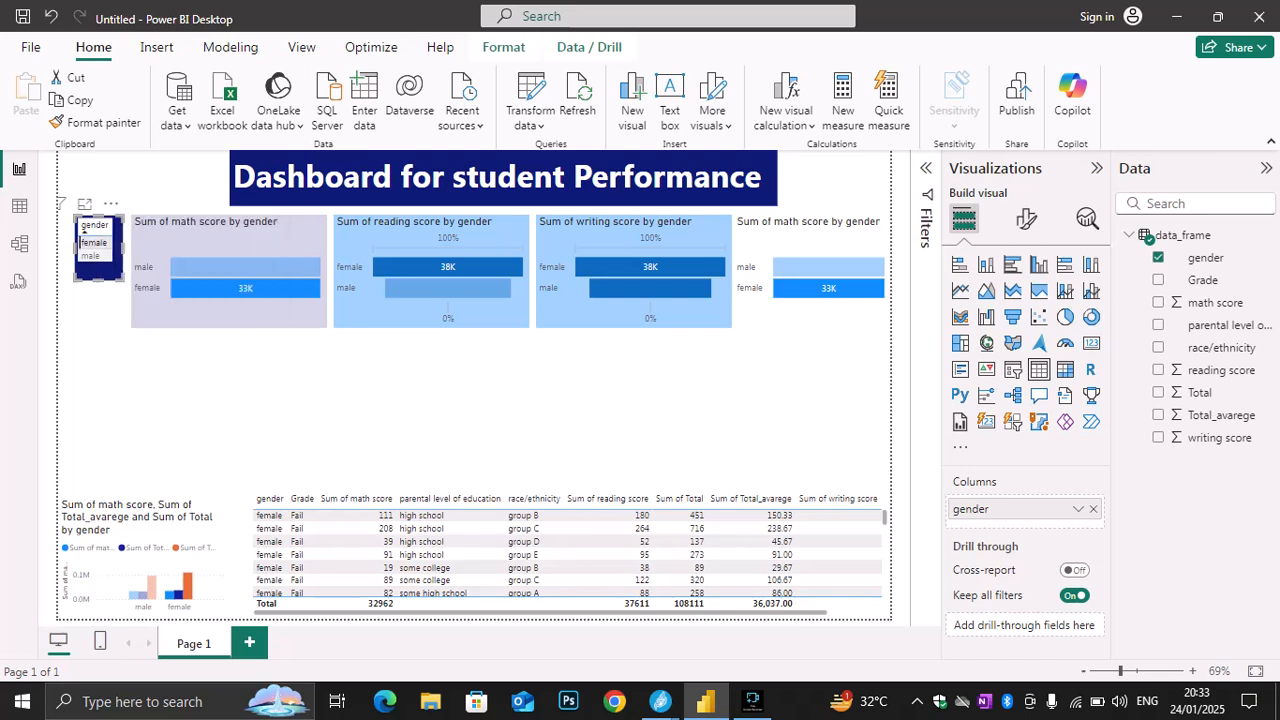
pyautogui.click(93, 243)
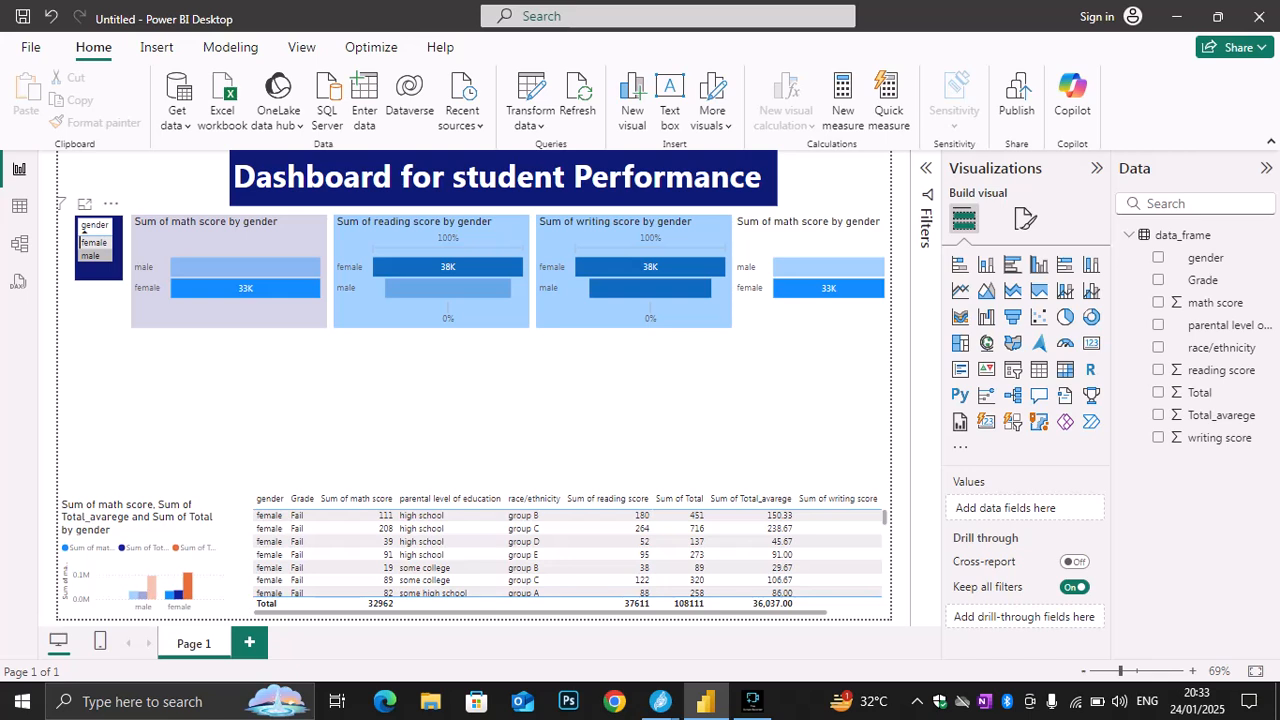
pyautogui.click(83, 229)
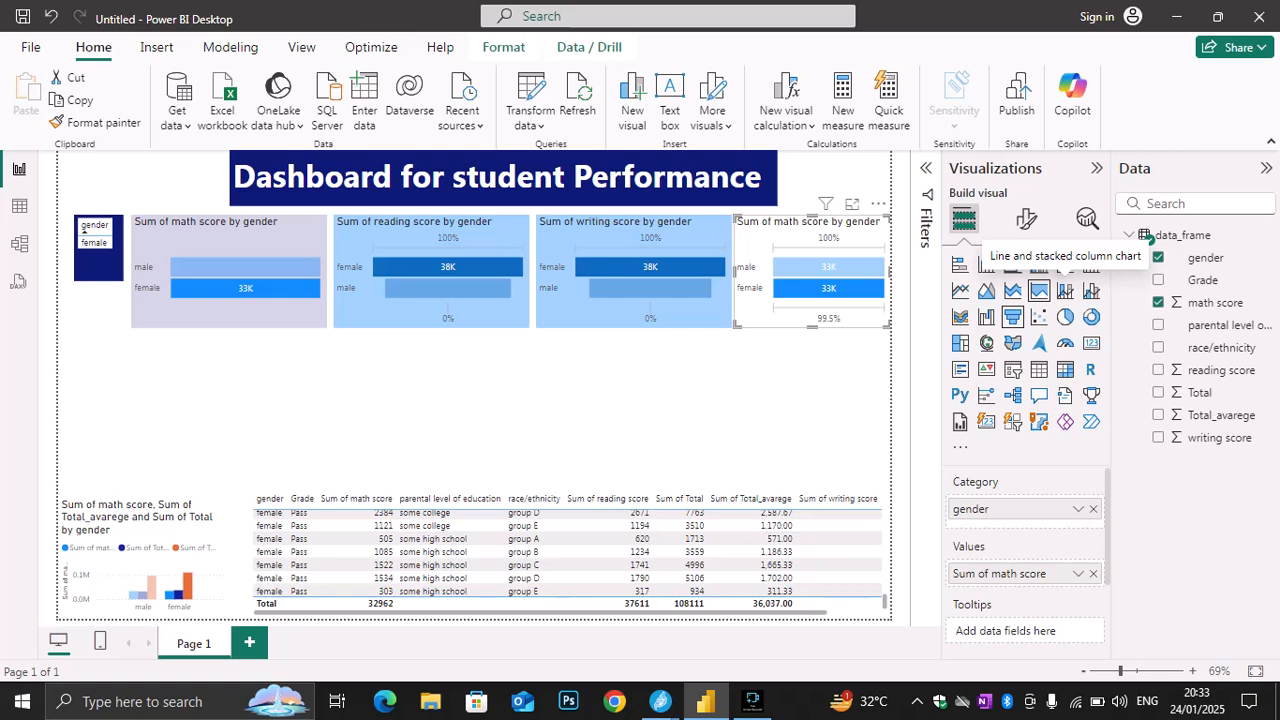
# Convert the fourth chart to a line and stacked column chart of math, reading and writing scores by gender
pyautogui.click(1065, 290)
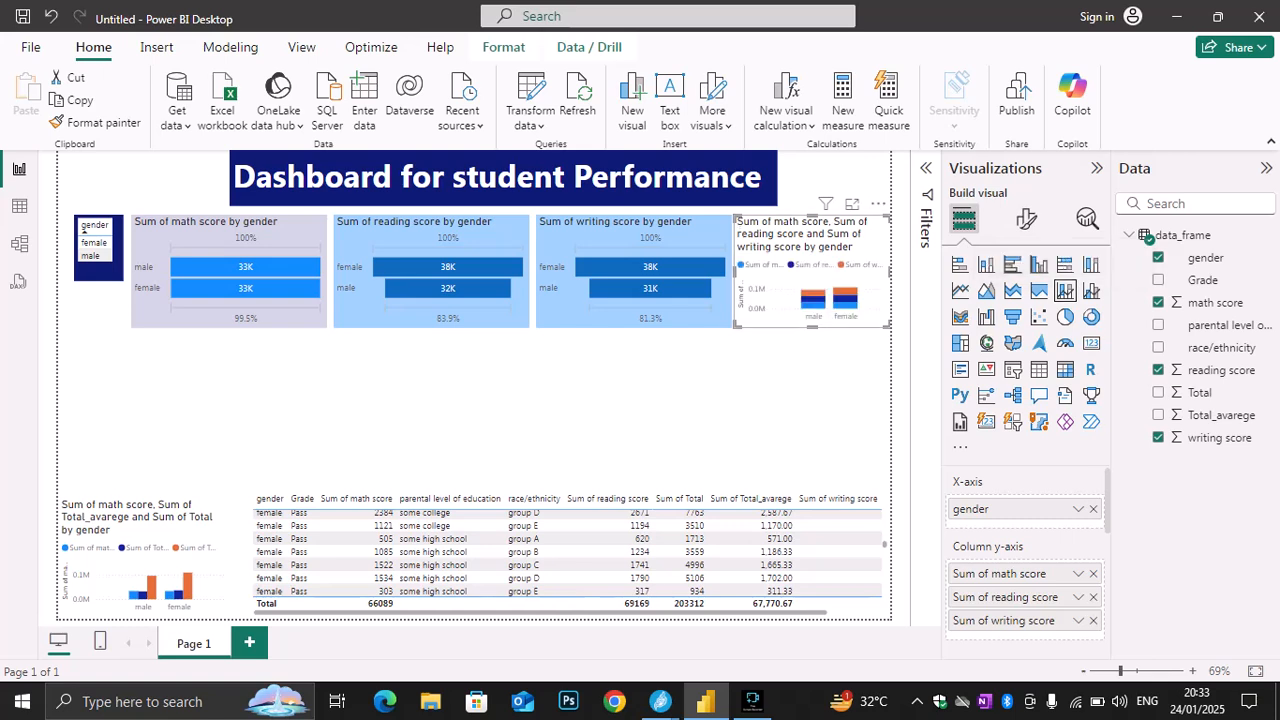
pyautogui.press('Escape')
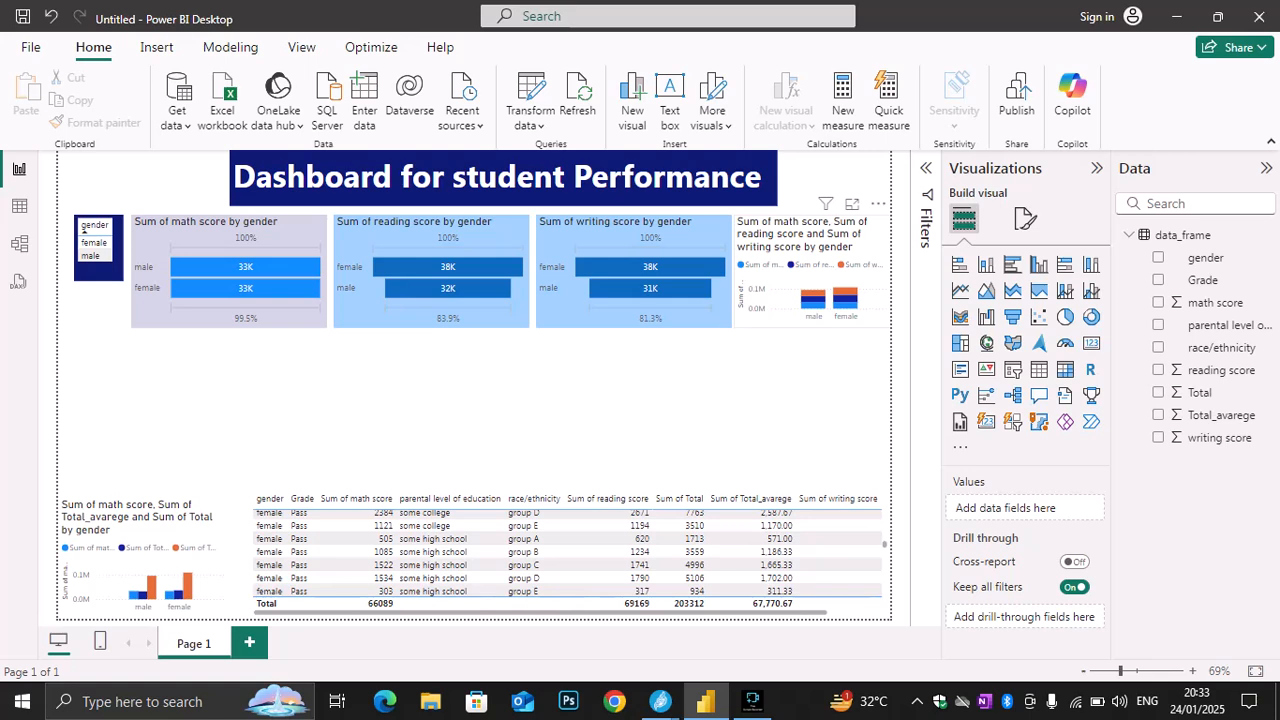
pyautogui.click(812, 244)
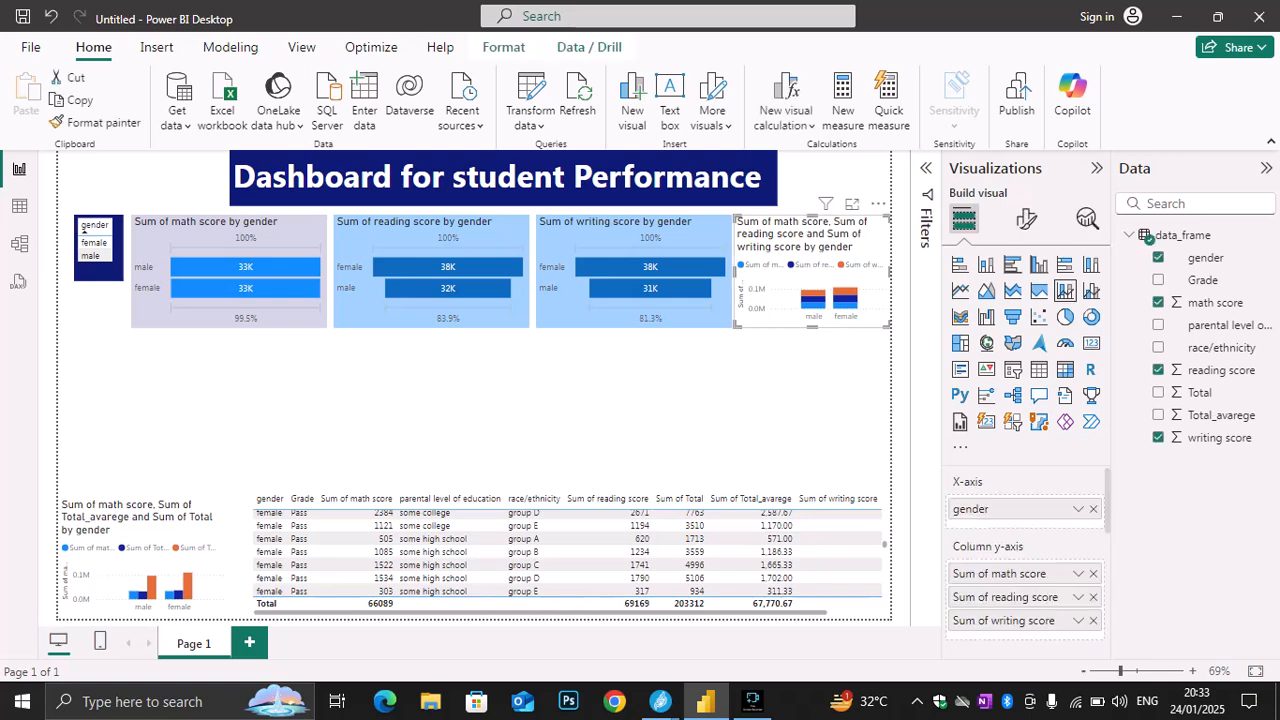
pyautogui.press('Escape')
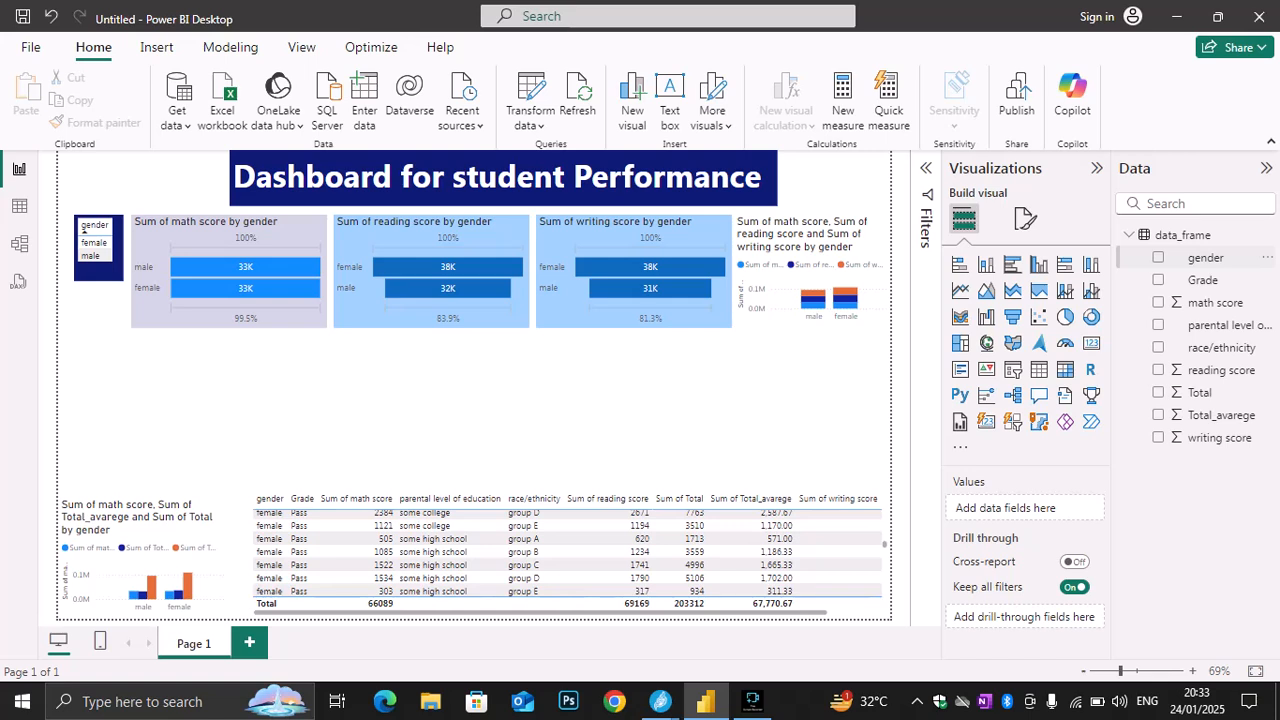
# Add a visual of gender and Grade below the math score funnel and try area, funnel, stacked area and clustered column chart types
pyautogui.click(1158, 258)
pyautogui.click(1158, 280)
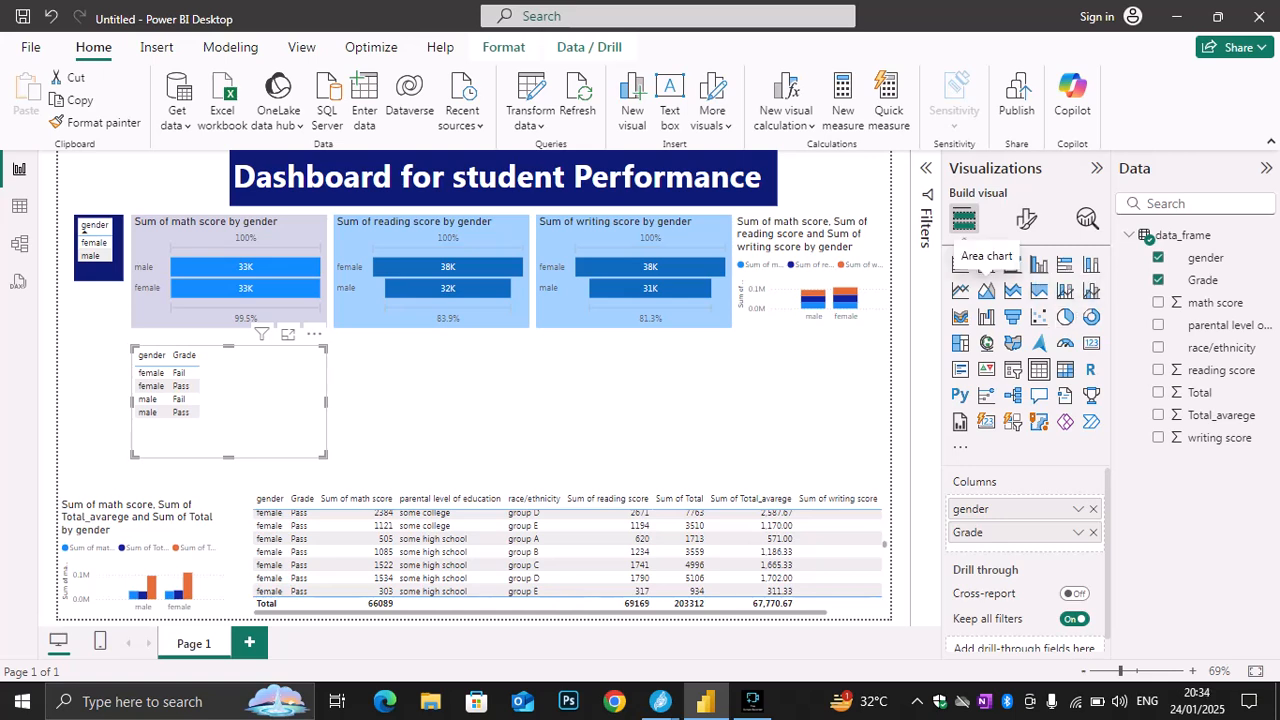
pyautogui.click(986, 290)
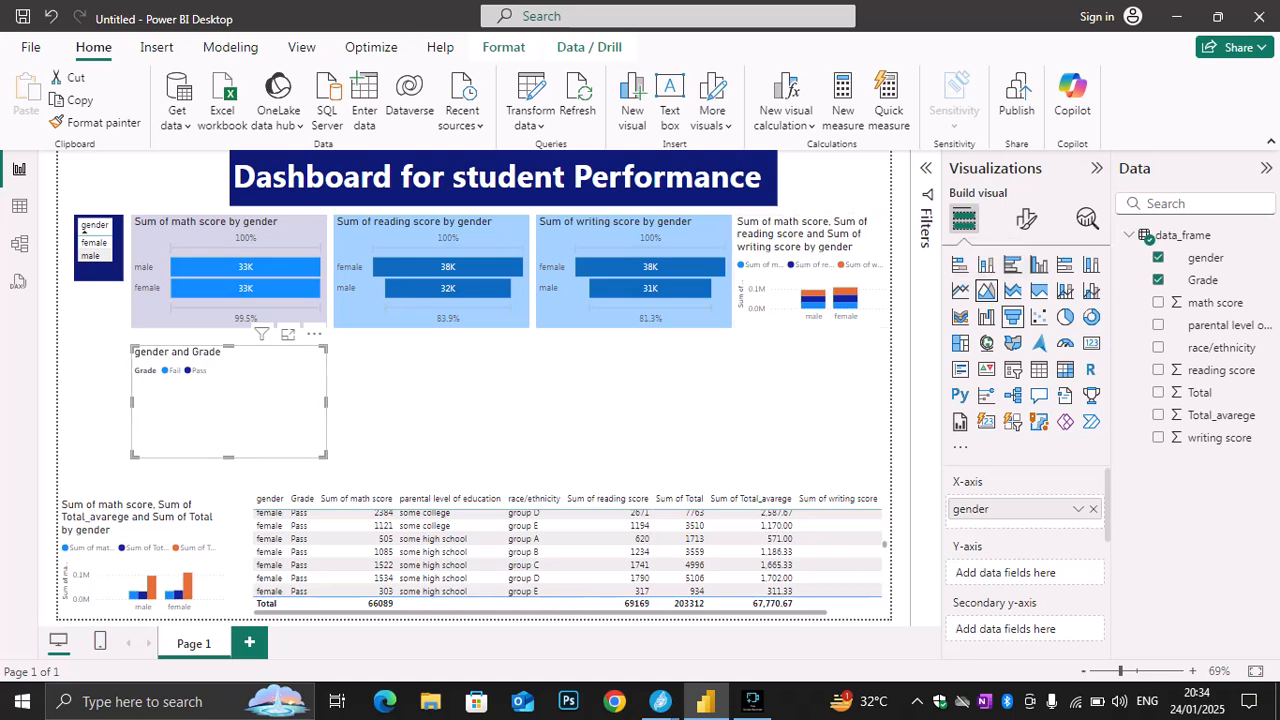
pyautogui.click(1012, 316)
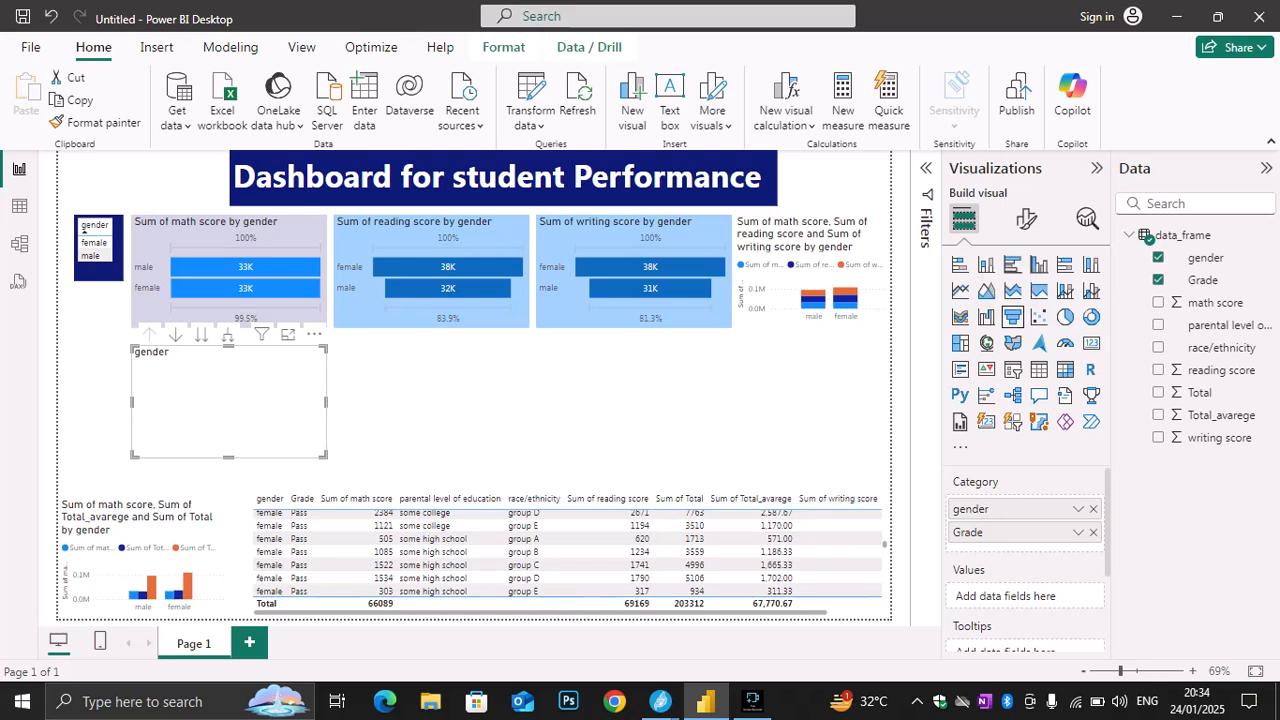
pyautogui.click(1012, 290)
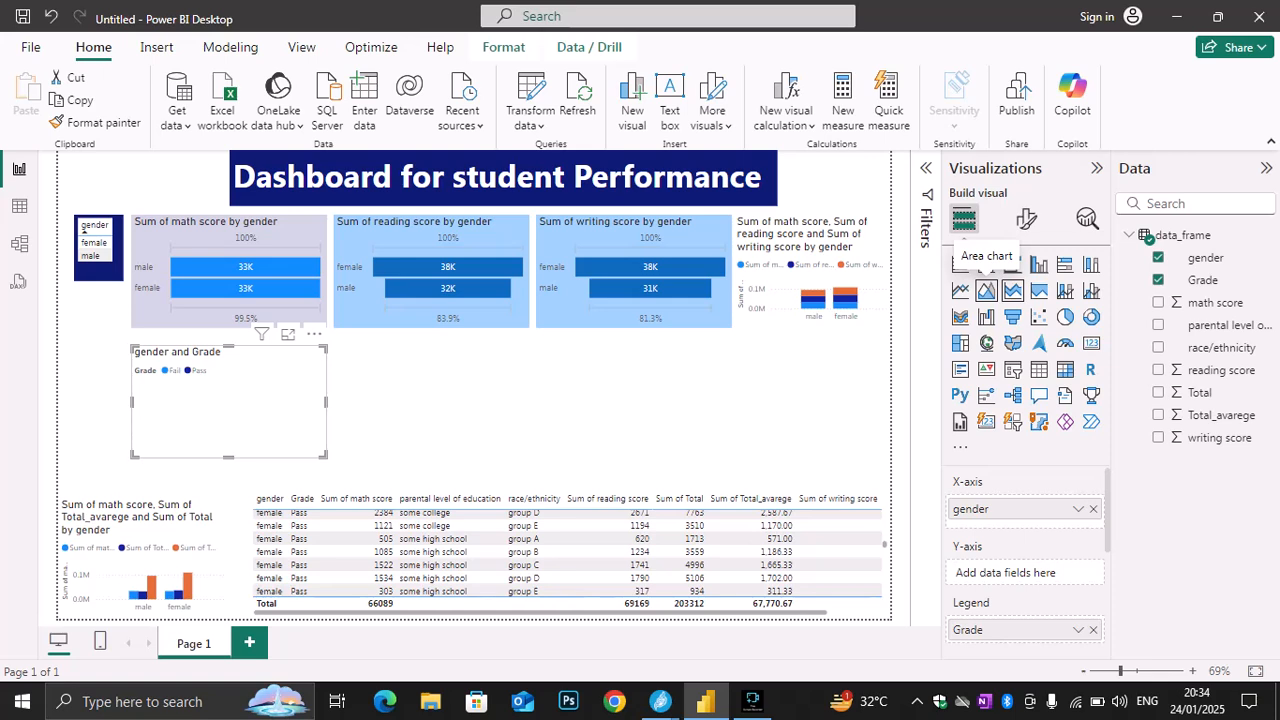
pyautogui.click(986, 290)
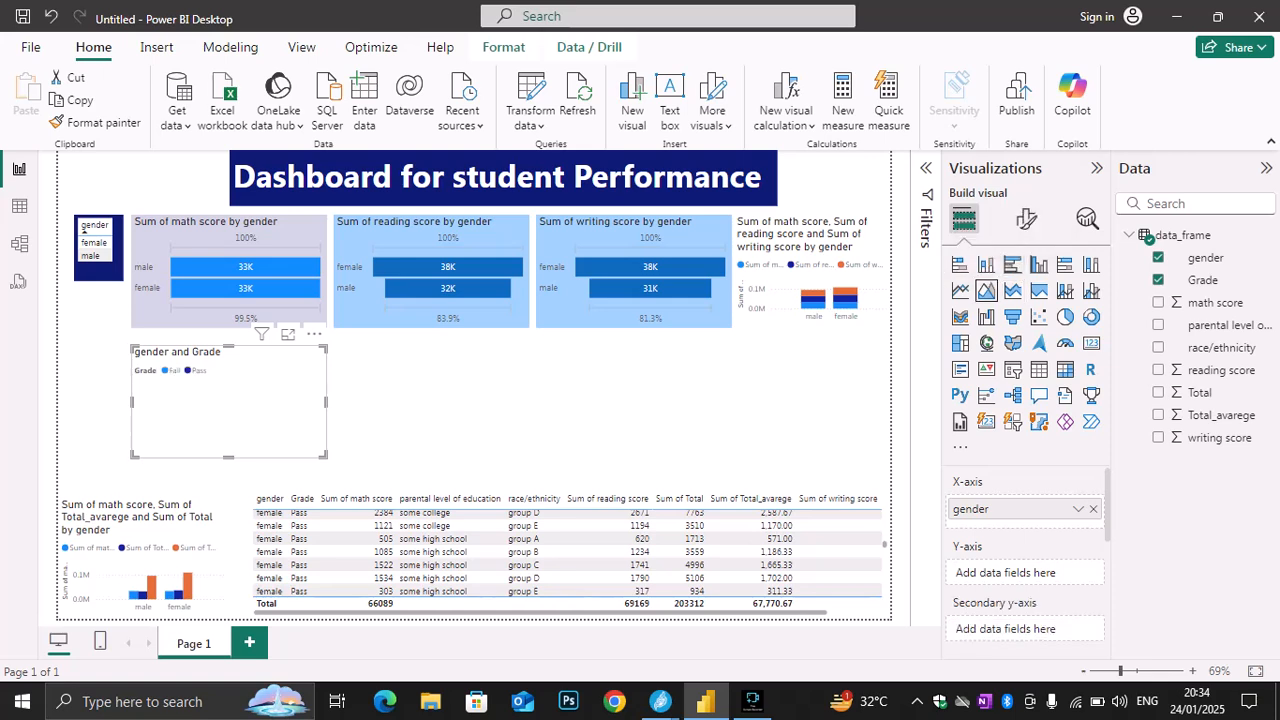
pyautogui.click(1039, 264)
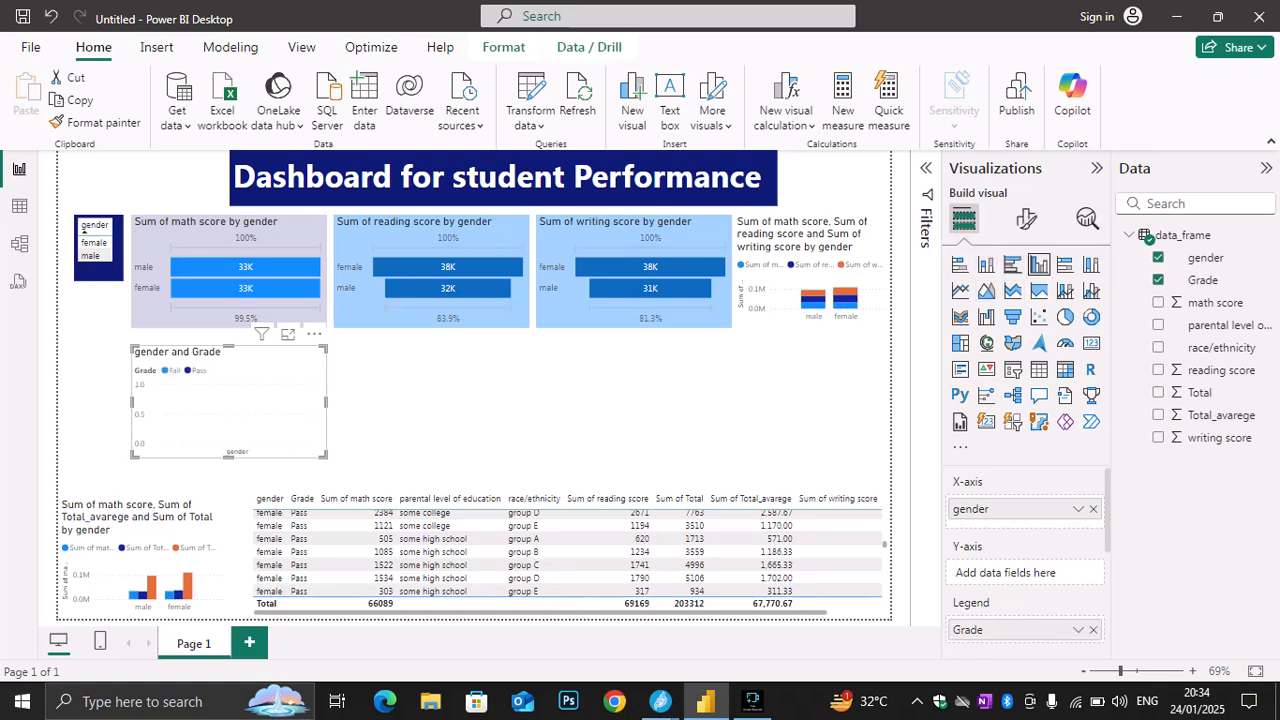
# Widen the gender and Grade visual and turn it into a line chart of Total by gender, without Grade
pyautogui.moveTo(326, 402); pyautogui.dragTo(487, 402)
pyautogui.click(960, 290)
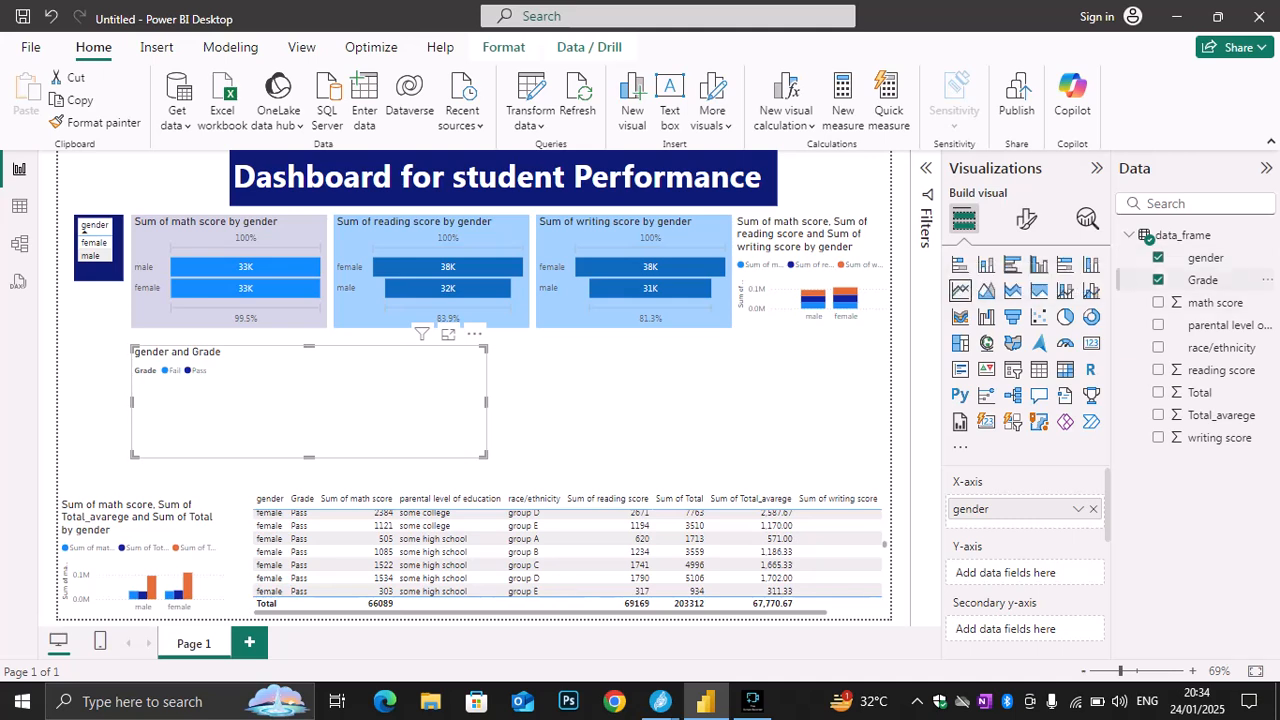
pyautogui.click(1158, 302)
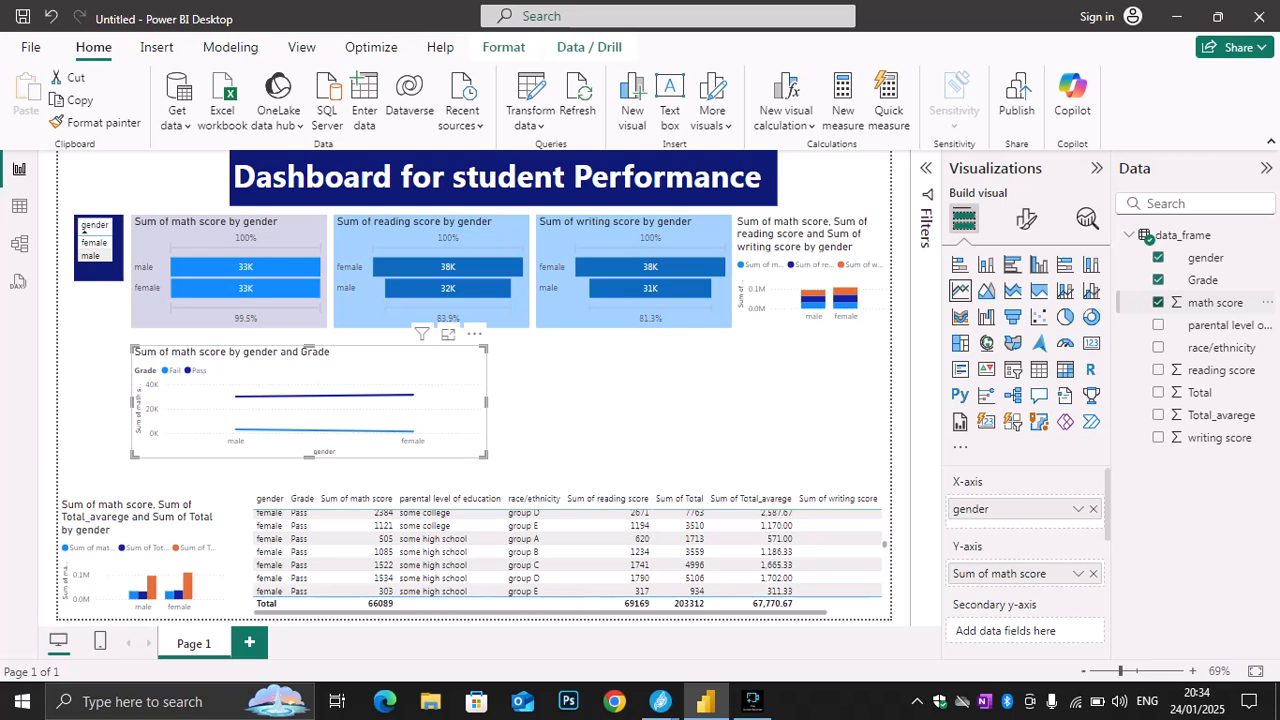
pyautogui.click(1158, 302)
pyautogui.click(1158, 280)
pyautogui.click(1158, 392)
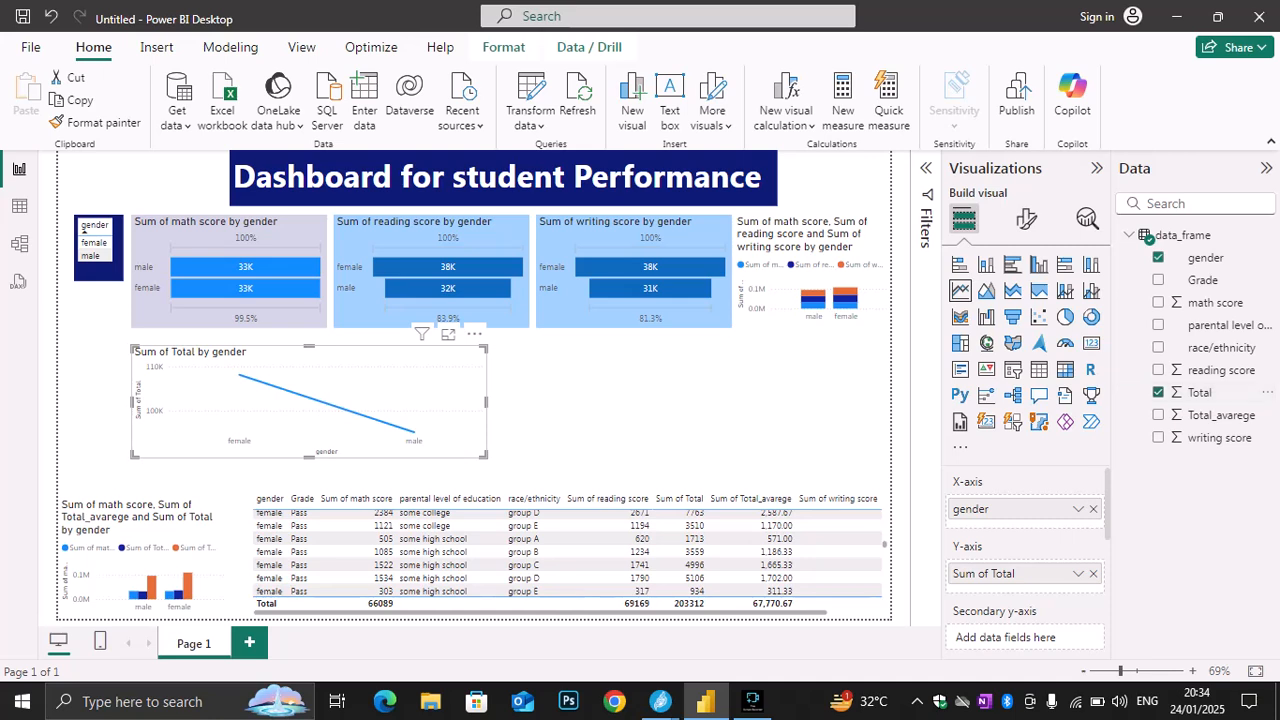
# Place the Total by gender line chart against the page's left edge, narrow it and make it slightly taller
pyautogui.moveTo(486, 402); pyautogui.dragTo(323, 402)
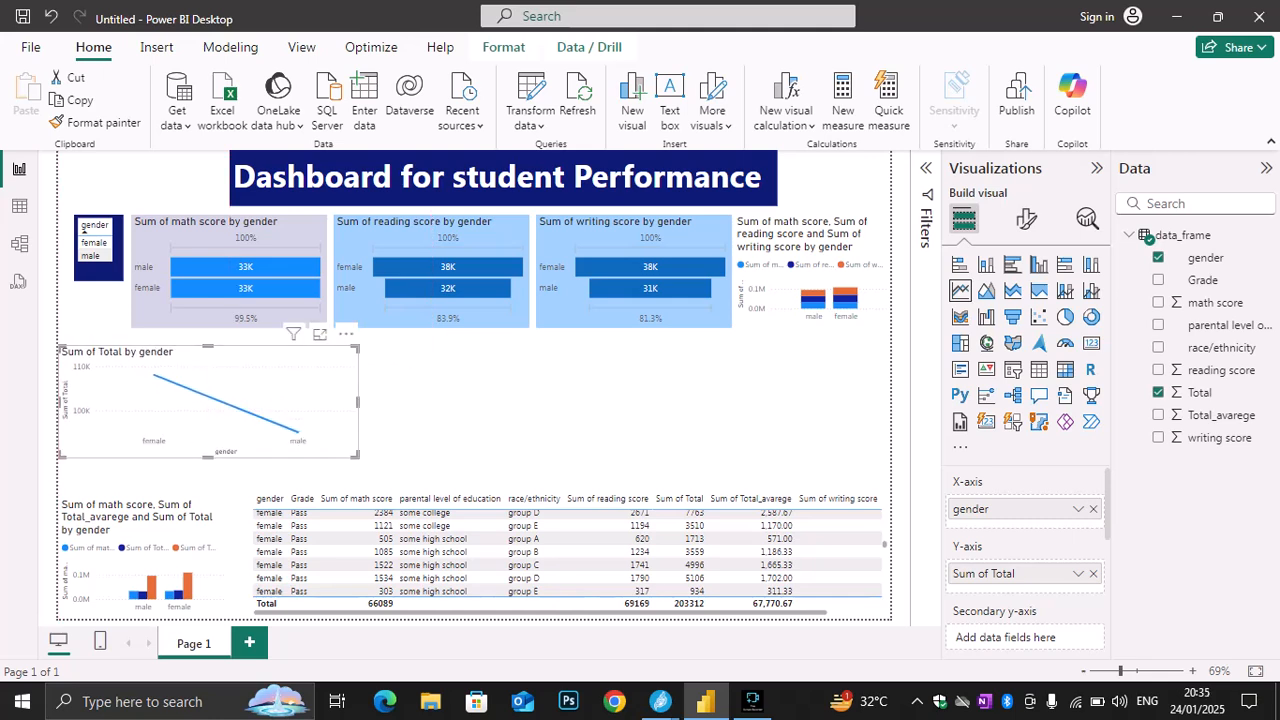
pyautogui.moveTo(208, 458); pyautogui.dragTo(208, 480)
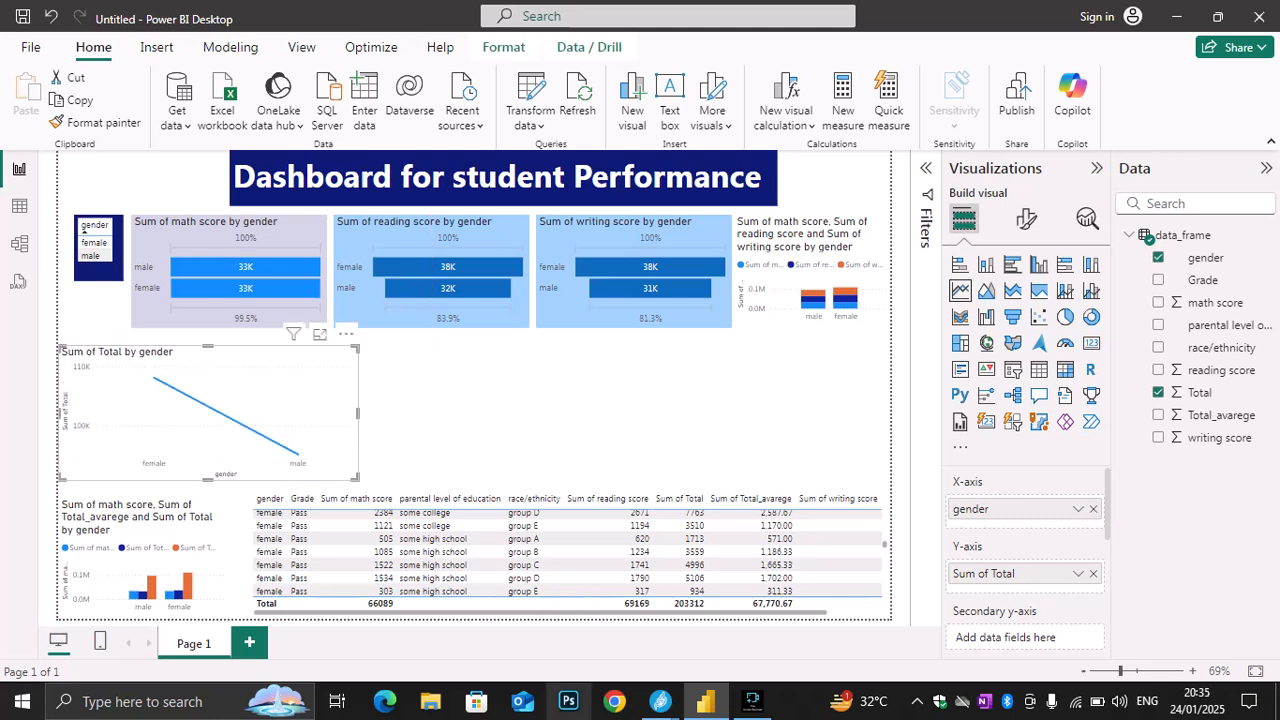
# Switch to the Jitsi Meet window, read the class chat and return to Power BI
pyautogui.moveTo(660, 701)
pyautogui.click(558, 620)
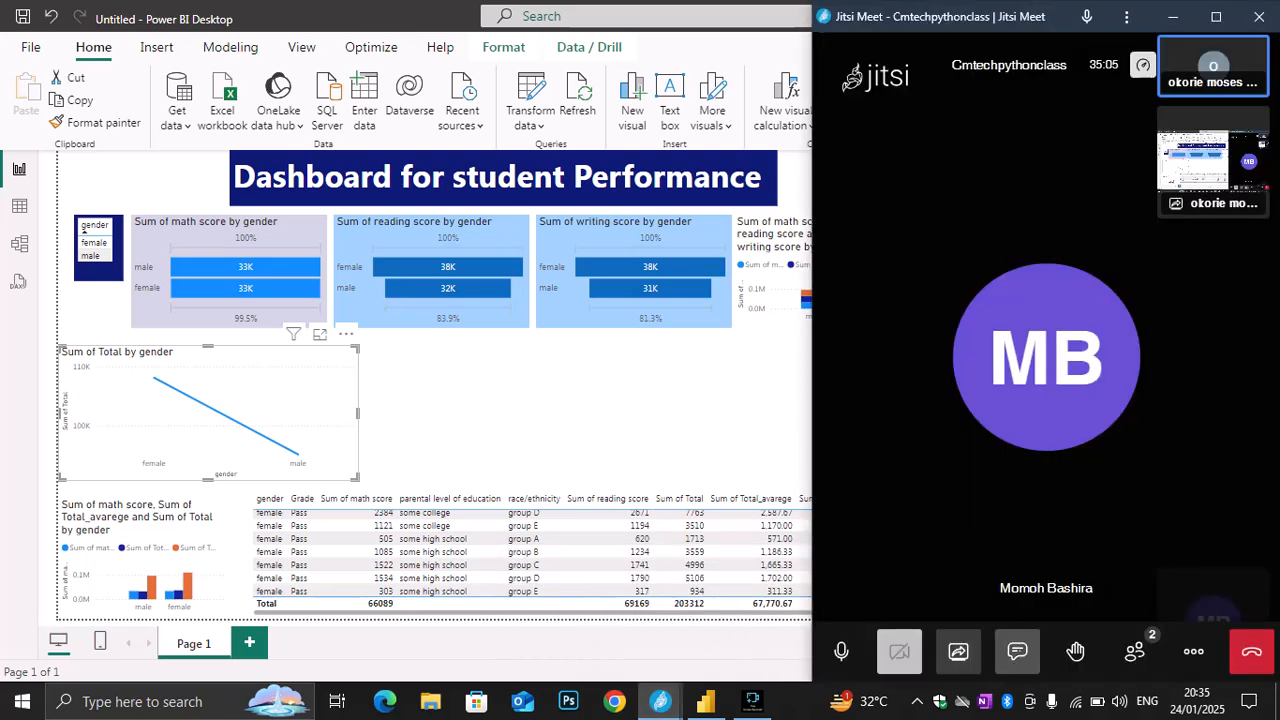
pyautogui.click(1017, 651)
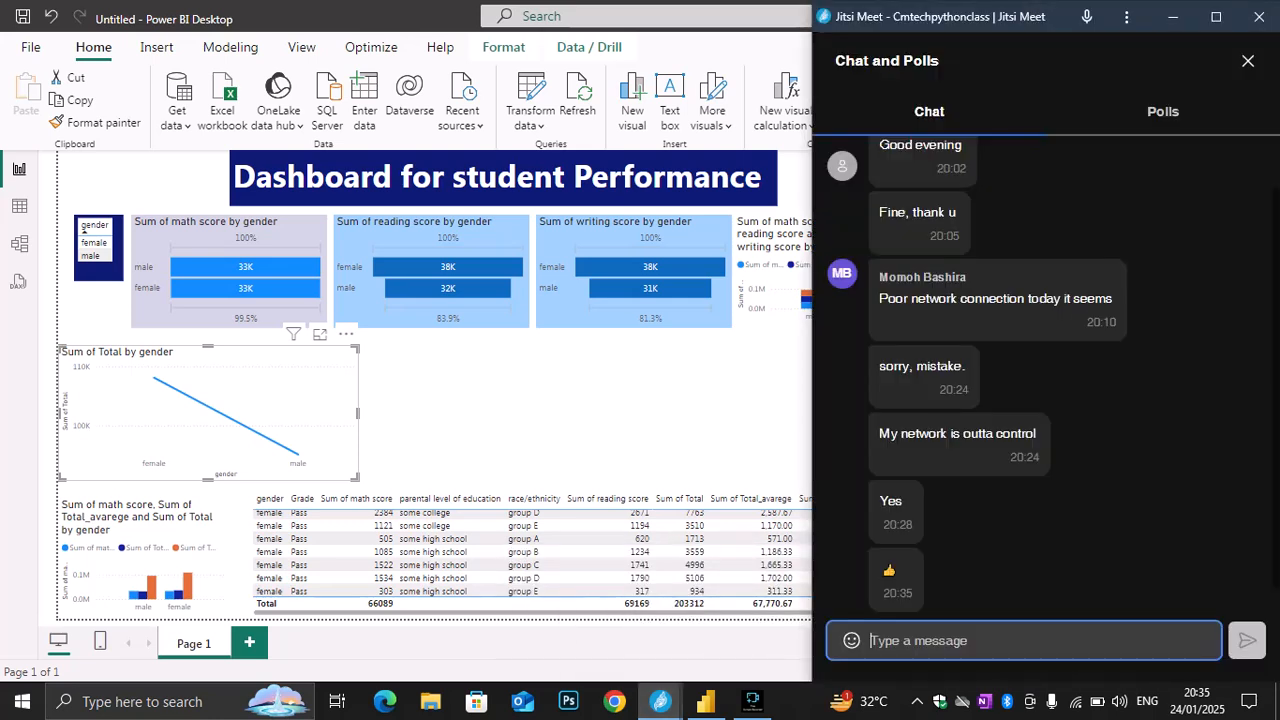
pyautogui.click(1173, 17)
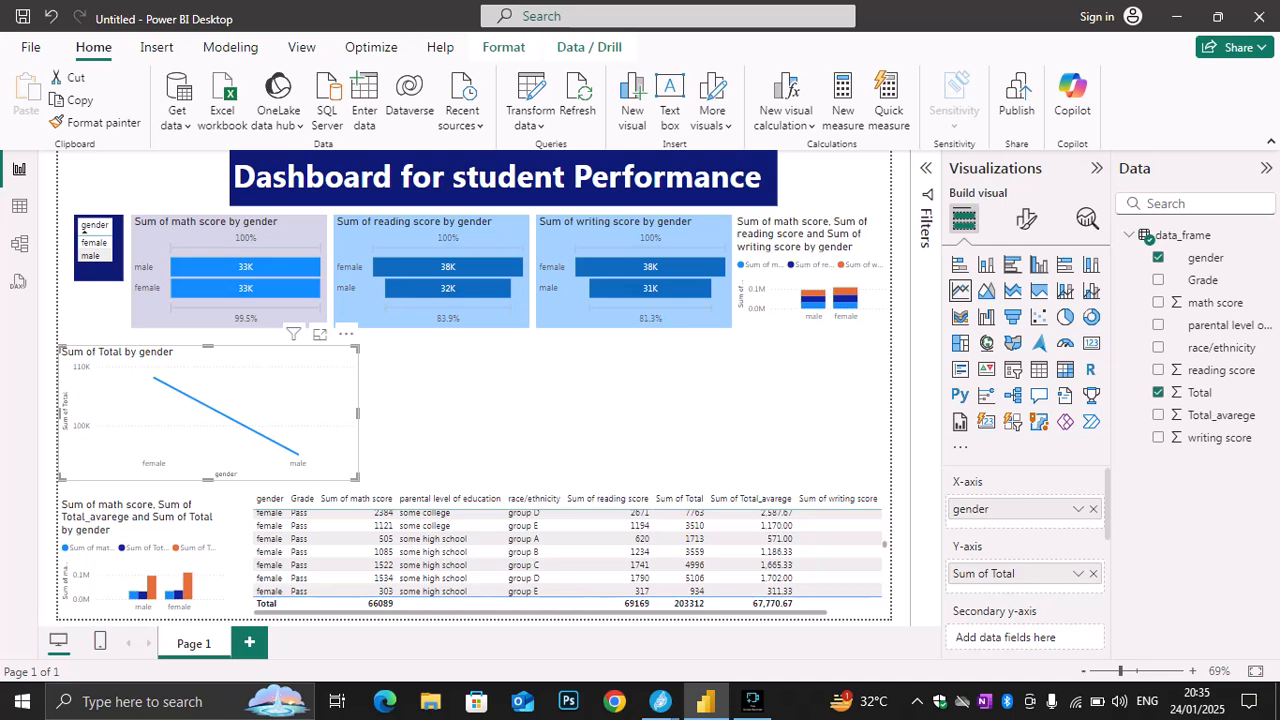
# Add a separate area chart of Total_avarege by gender beside the Total line chart
pyautogui.press('Escape')
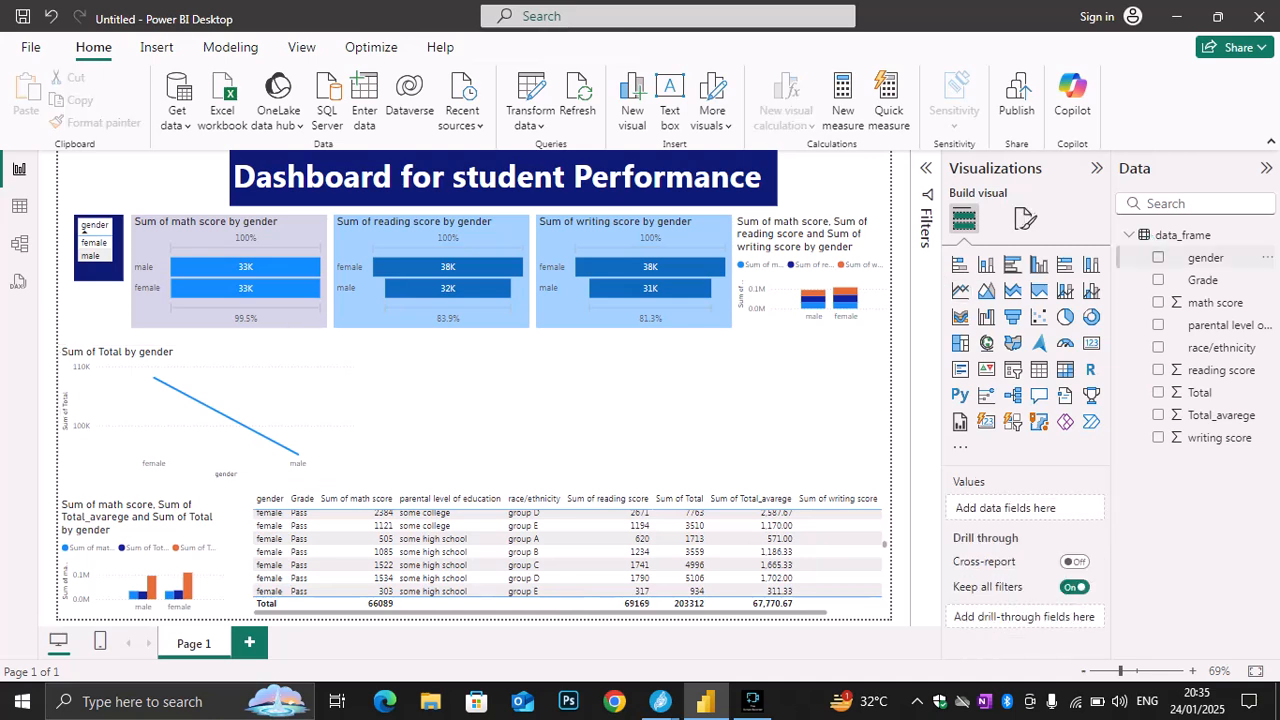
pyautogui.click(1158, 257)
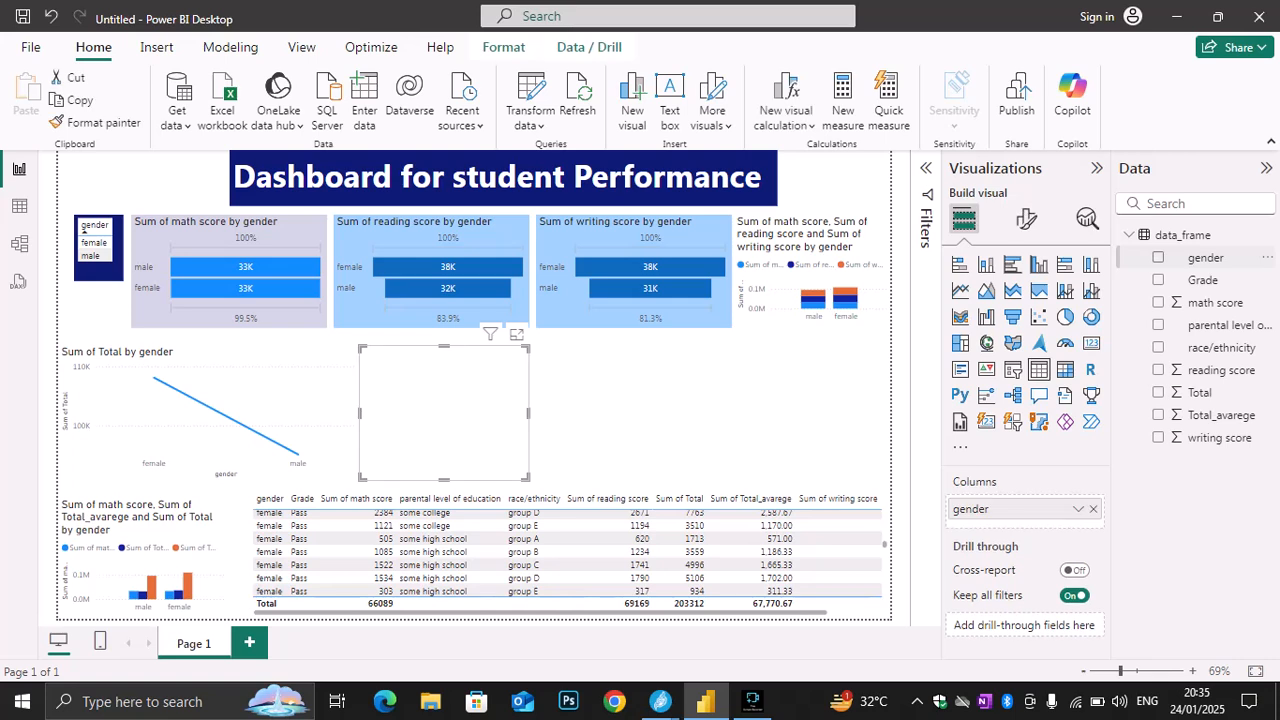
pyautogui.click(1158, 257)
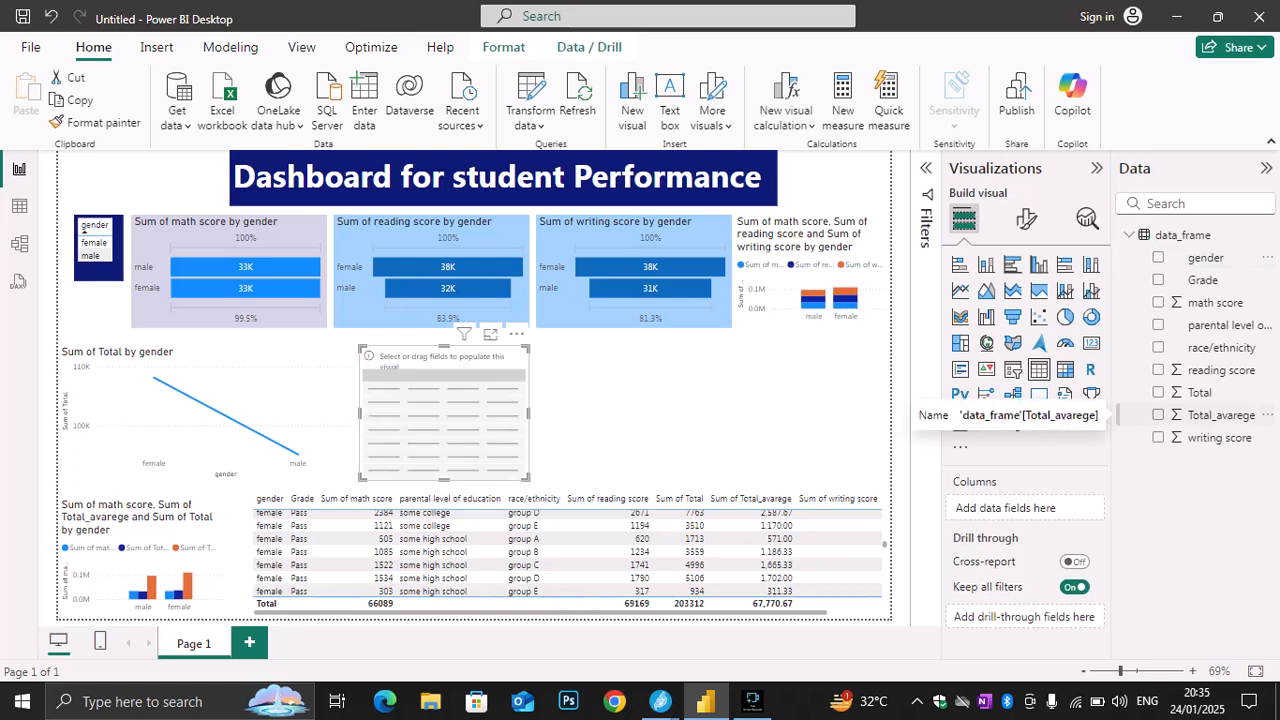
pyautogui.click(1158, 414)
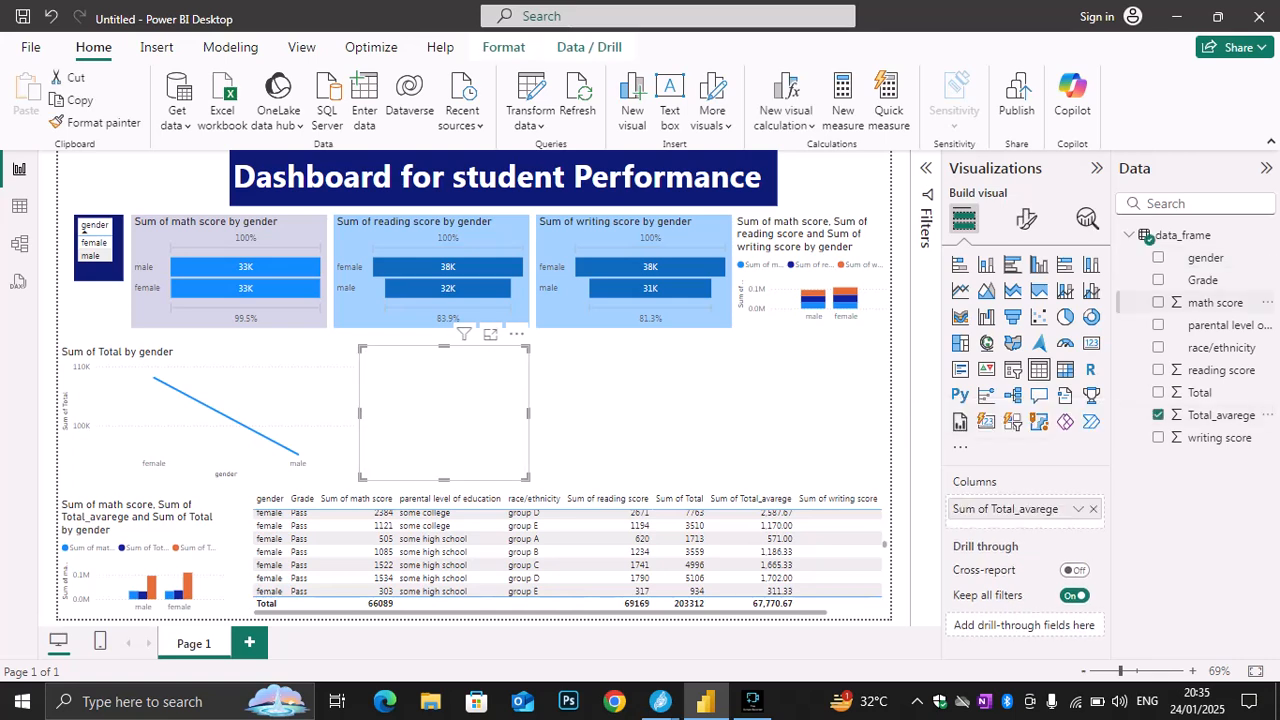
pyautogui.click(1158, 257)
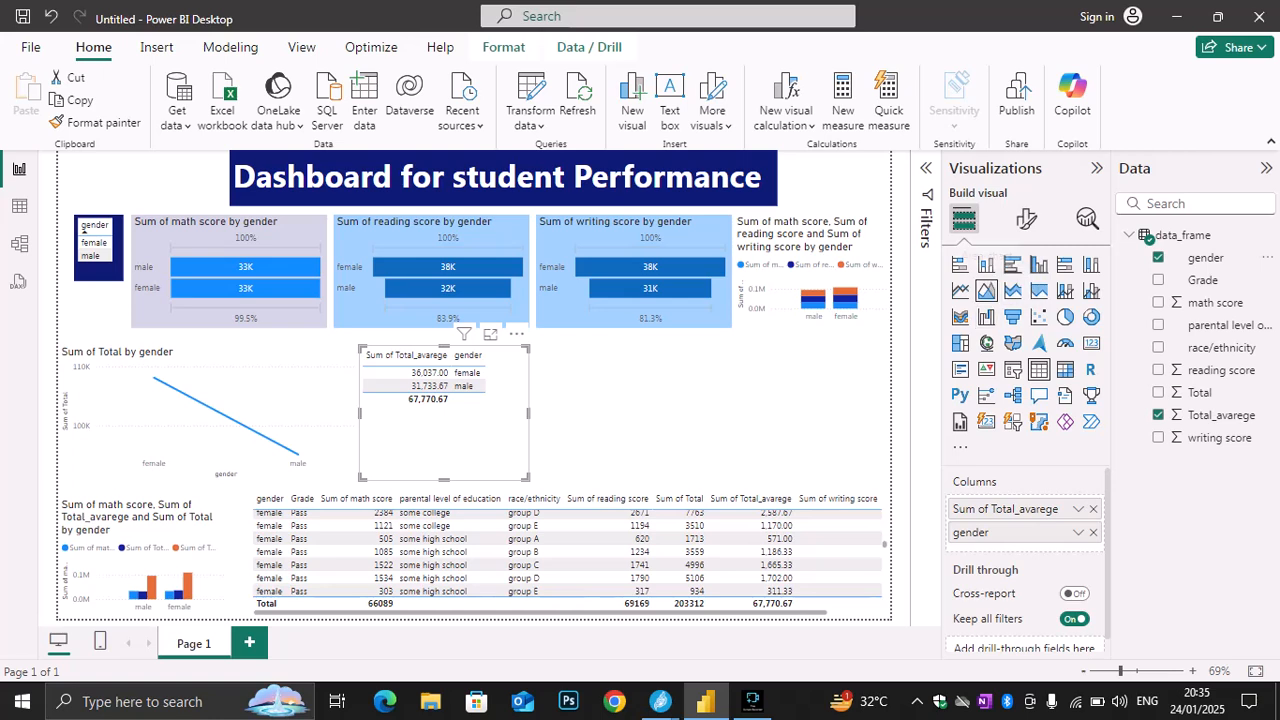
pyautogui.click(986, 290)
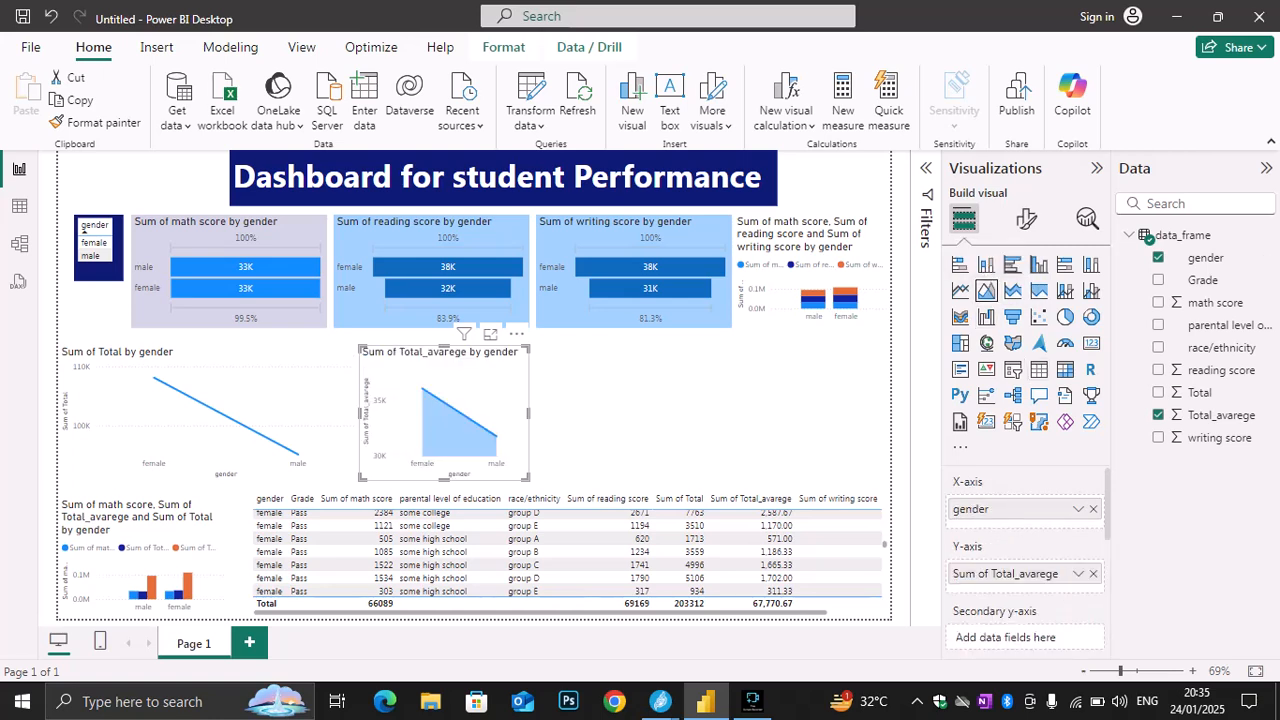
# Try line, 100% stacked area, line and clustered column, ribbon, treemap, scatter and waterfall types on the Total_avarege by gender chart
pyautogui.click(961, 290)
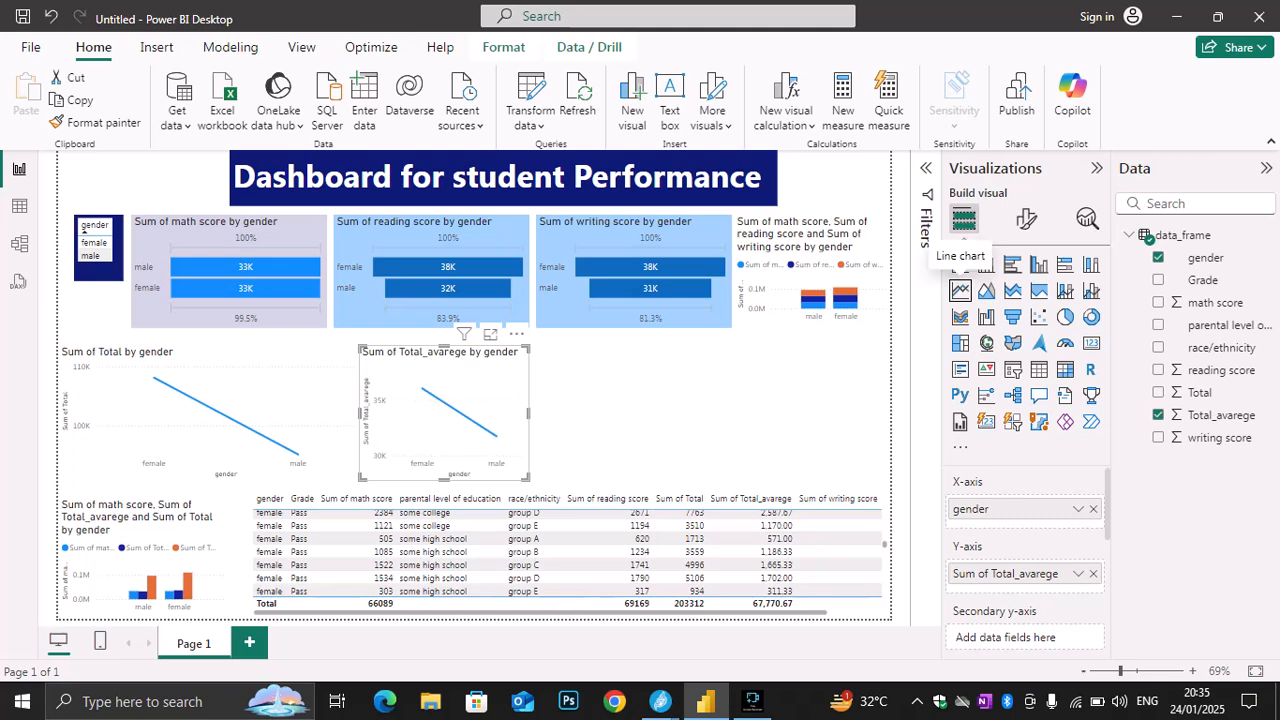
pyautogui.click(1039, 290)
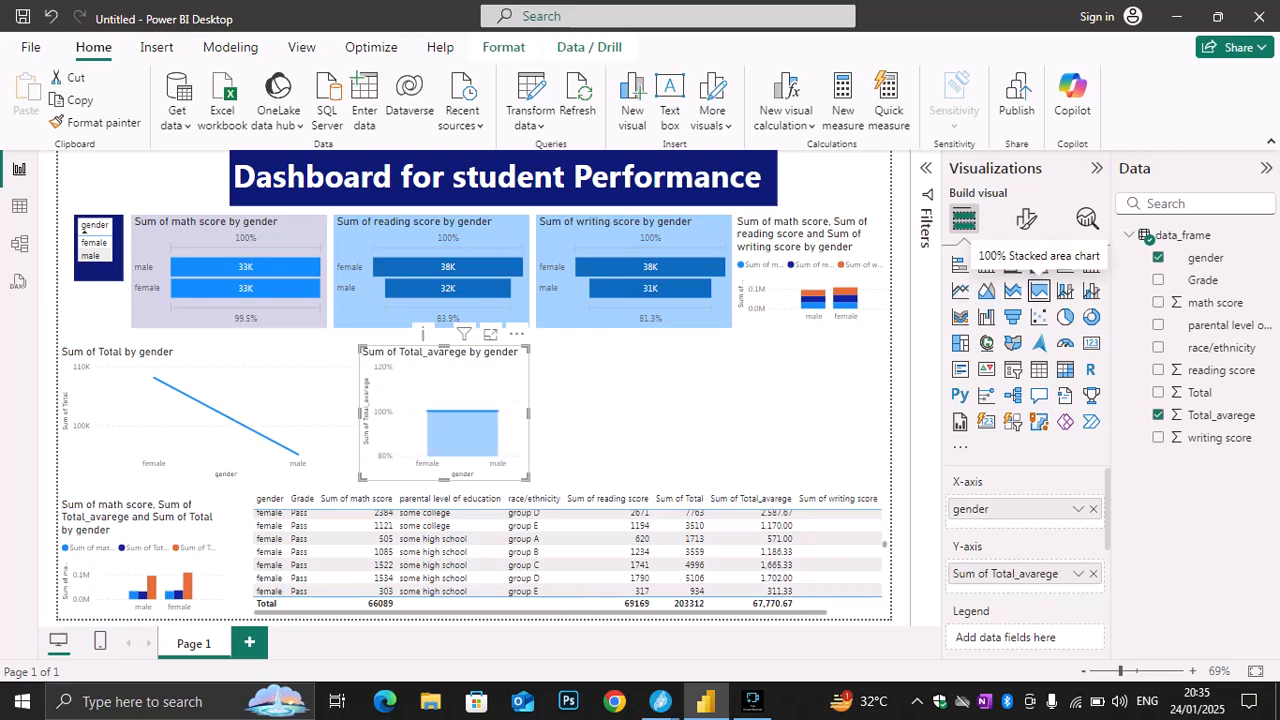
pyautogui.click(1091, 290)
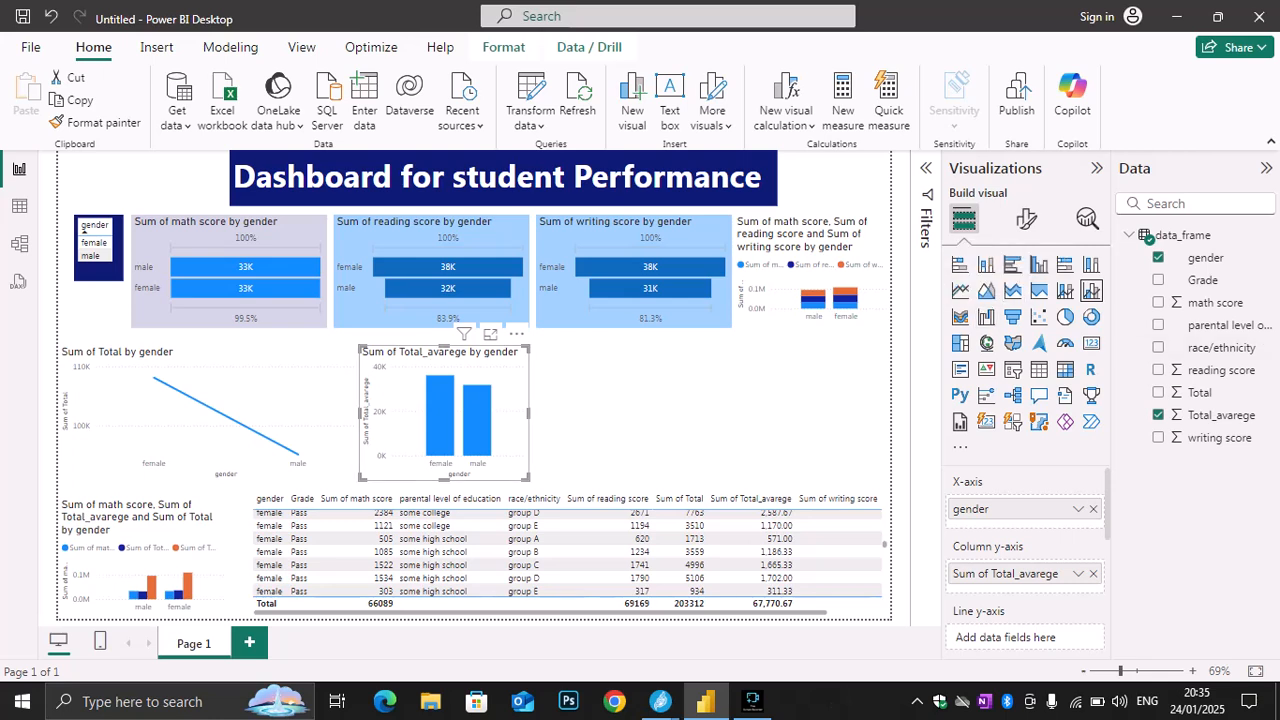
pyautogui.click(960, 316)
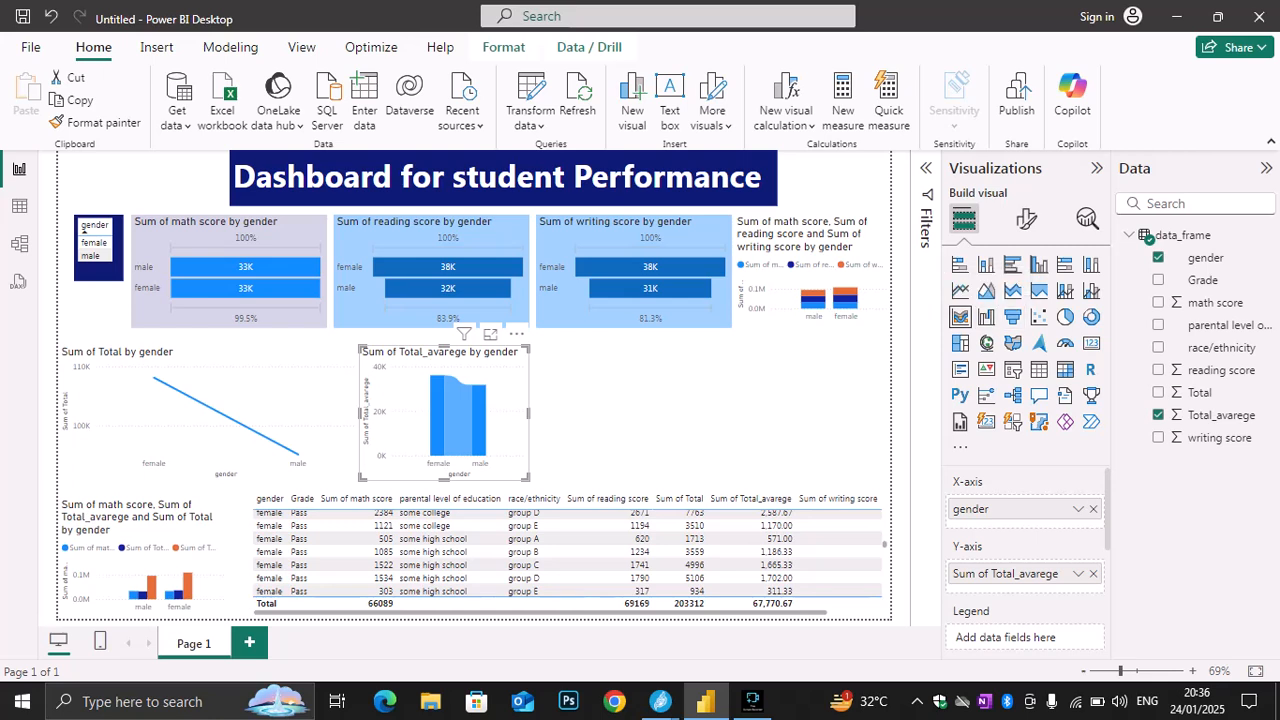
pyautogui.click(1012, 316)
pyautogui.click(960, 316)
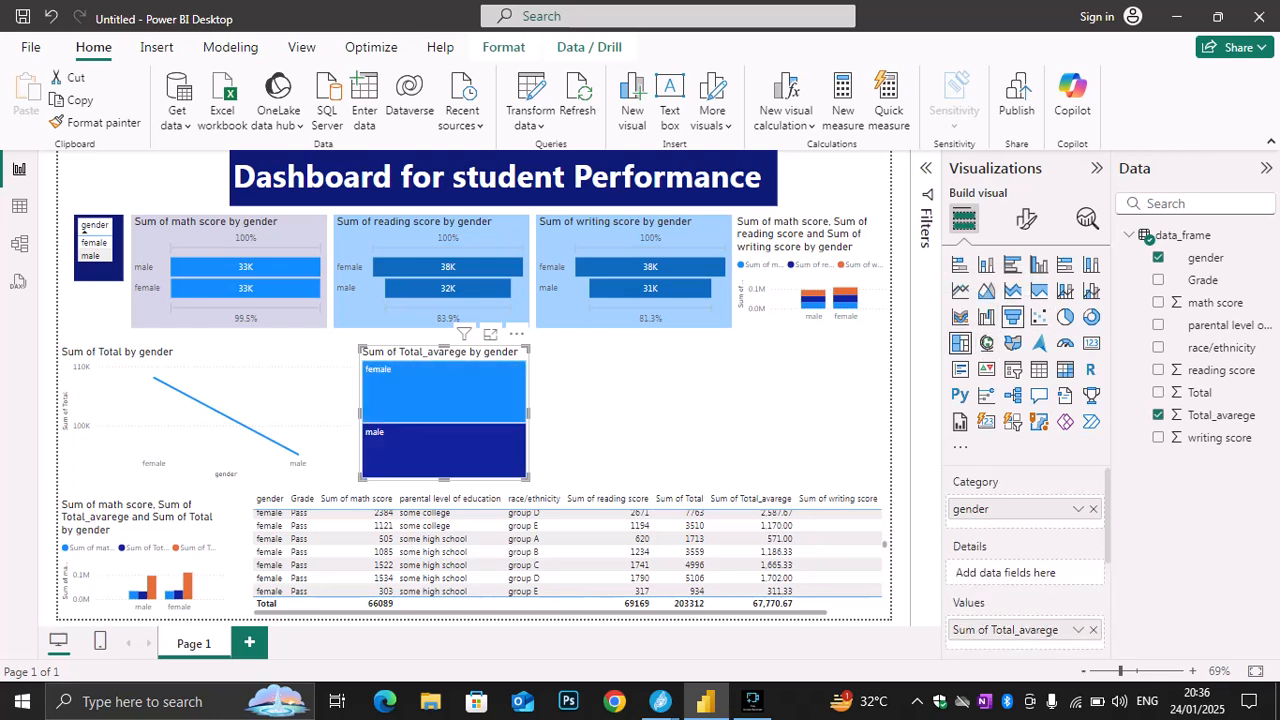
pyautogui.click(1039, 316)
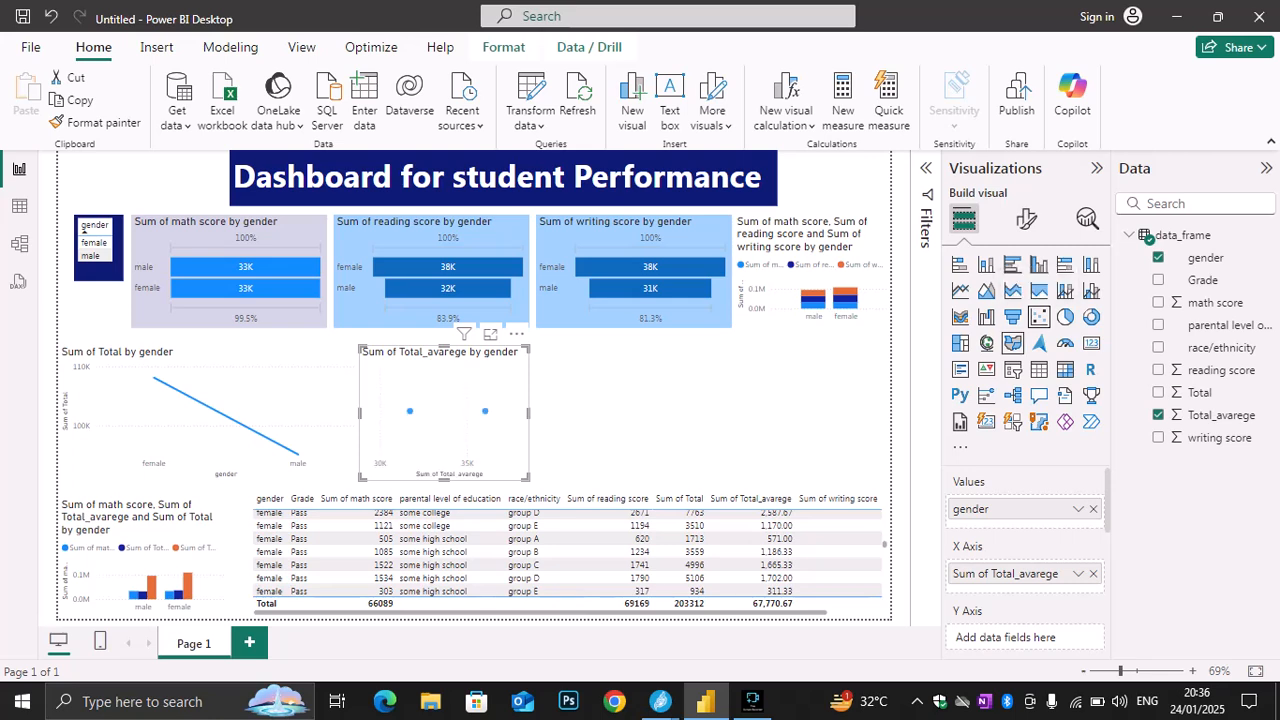
pyautogui.click(986, 316)
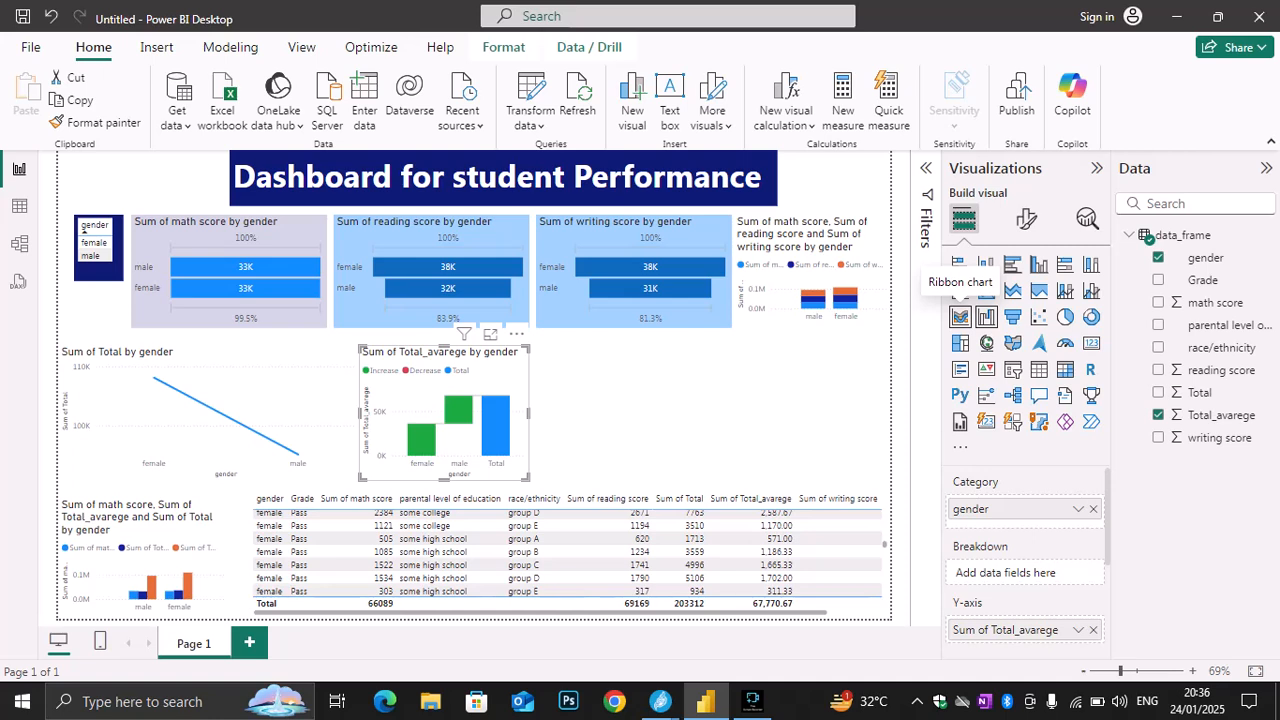
# Convert the Total_avarege by gender chart to a ribbon chart and move it closer to the Total line chart
pyautogui.click(960, 316)
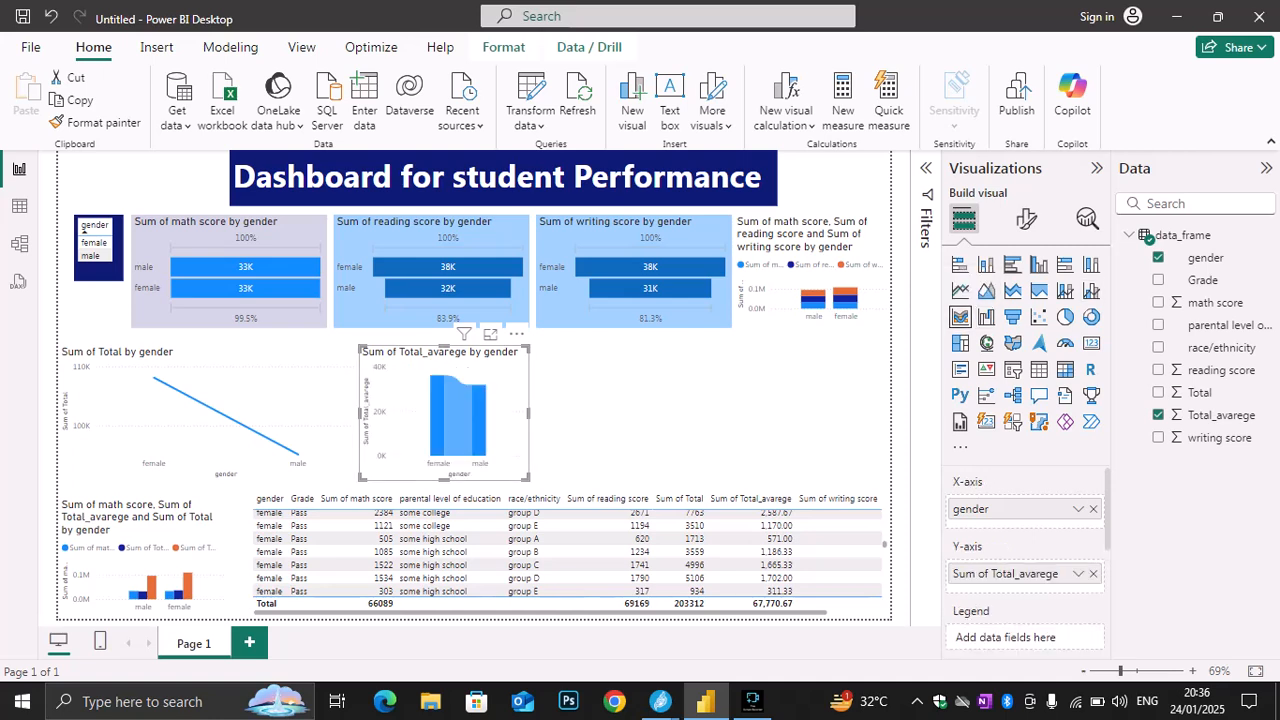
pyautogui.moveTo(444, 412); pyautogui.dragTo(405, 412)
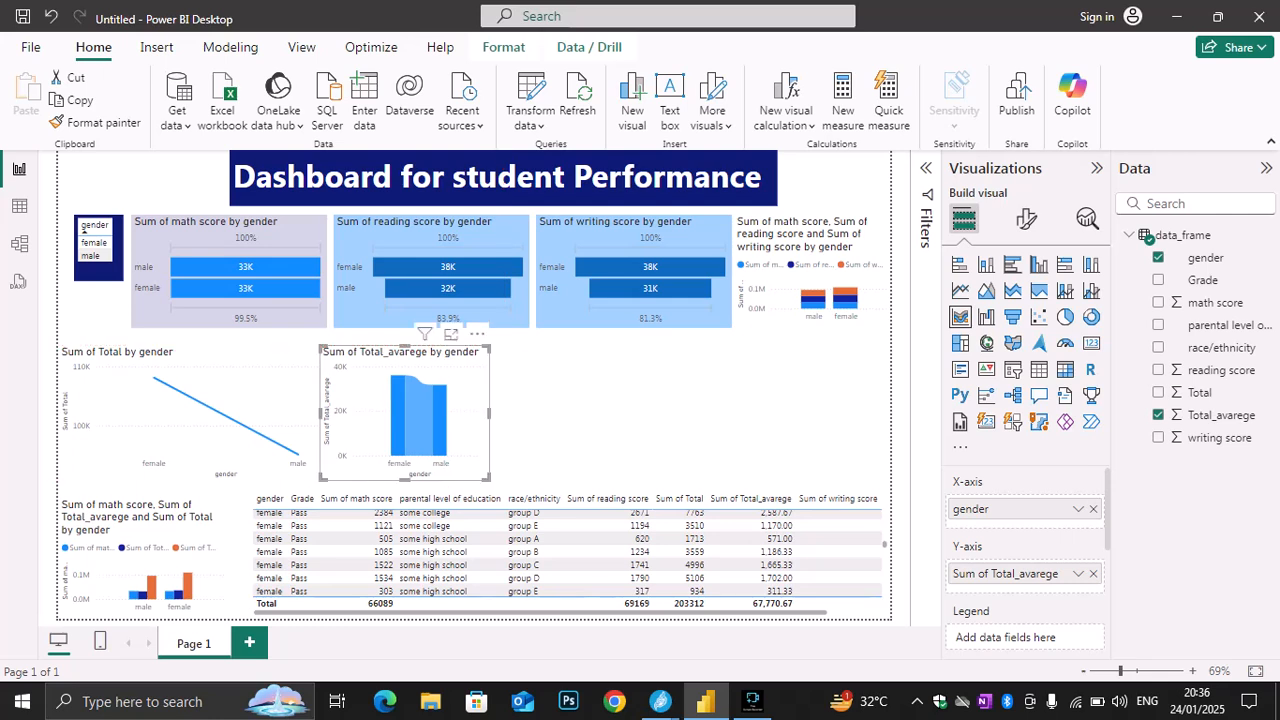
pyautogui.press('Escape')
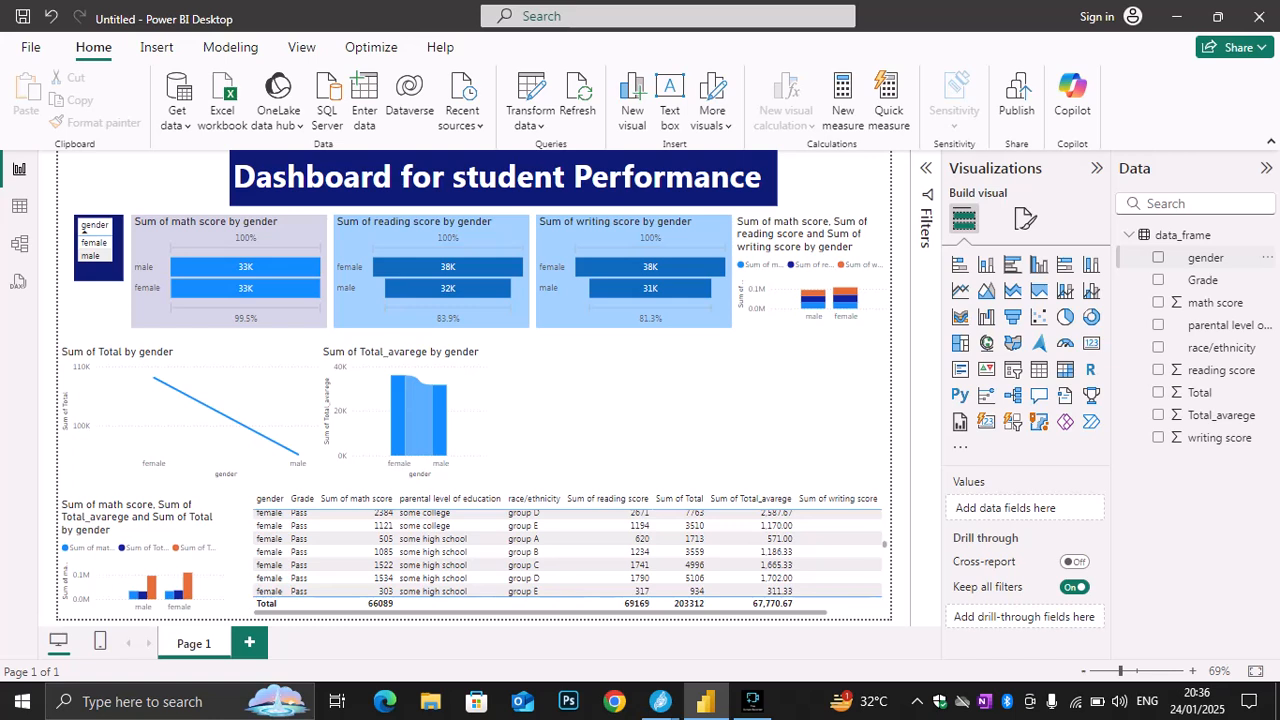
# Insert a table beside the ribbon chart with the columns gender, race/ethnicity and Grade, and widen it
pyautogui.click(1038, 369)
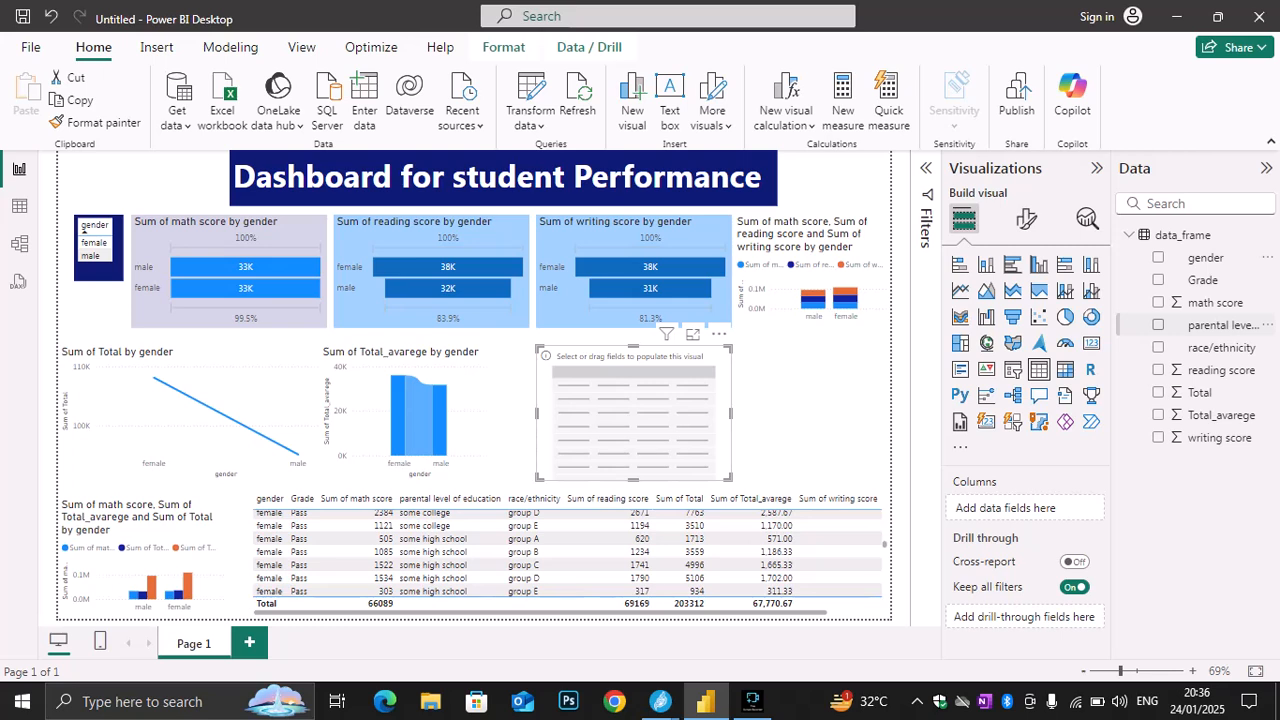
pyautogui.click(1158, 325)
pyautogui.click(1158, 347)
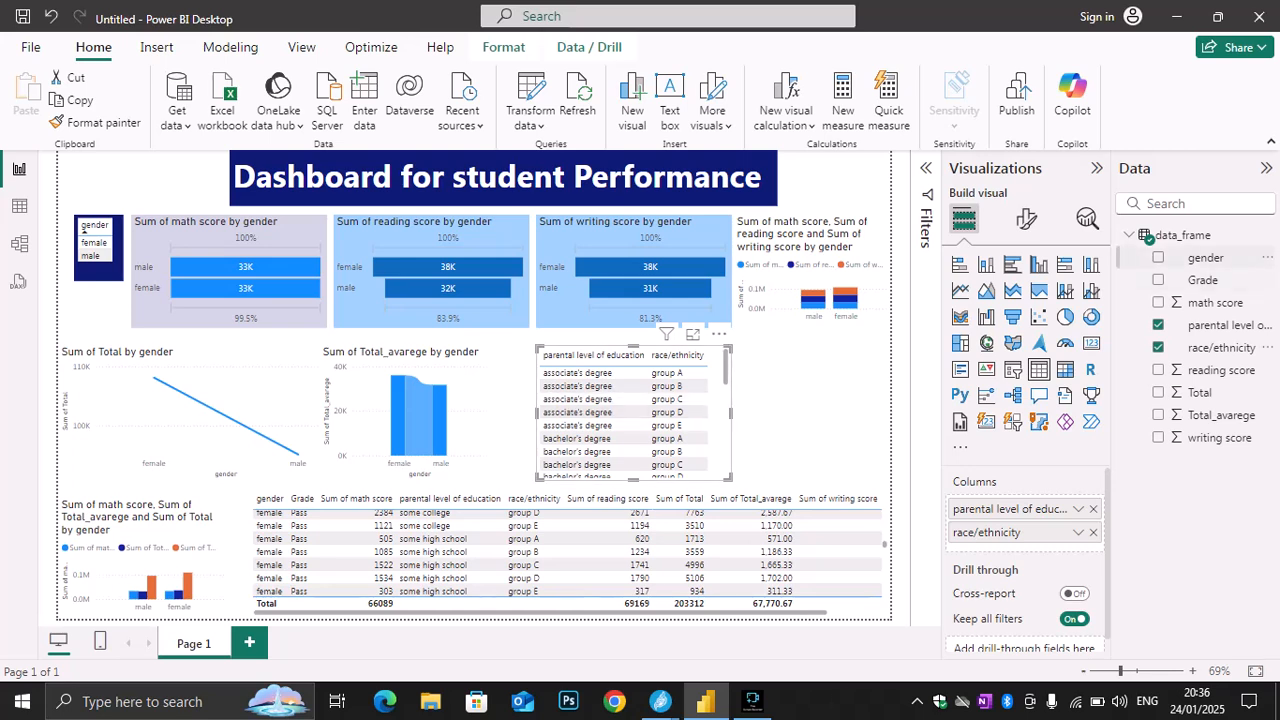
pyautogui.click(1158, 257)
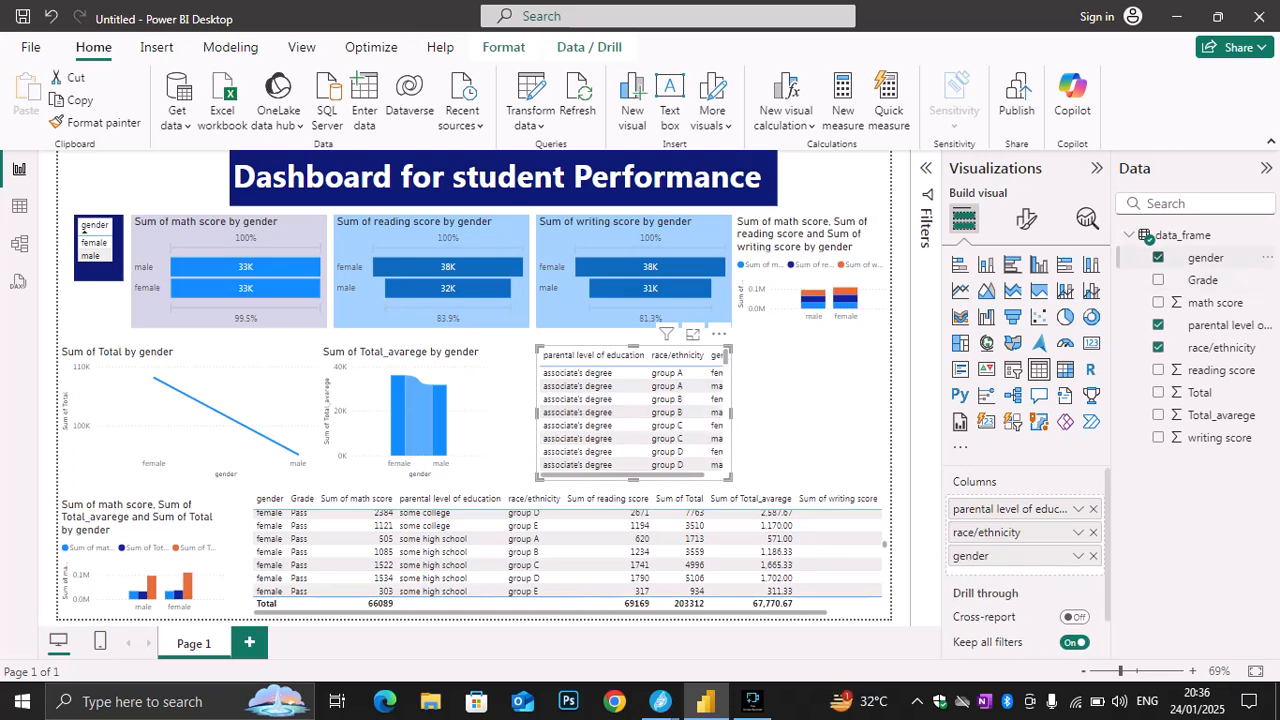
pyautogui.click(1158, 257)
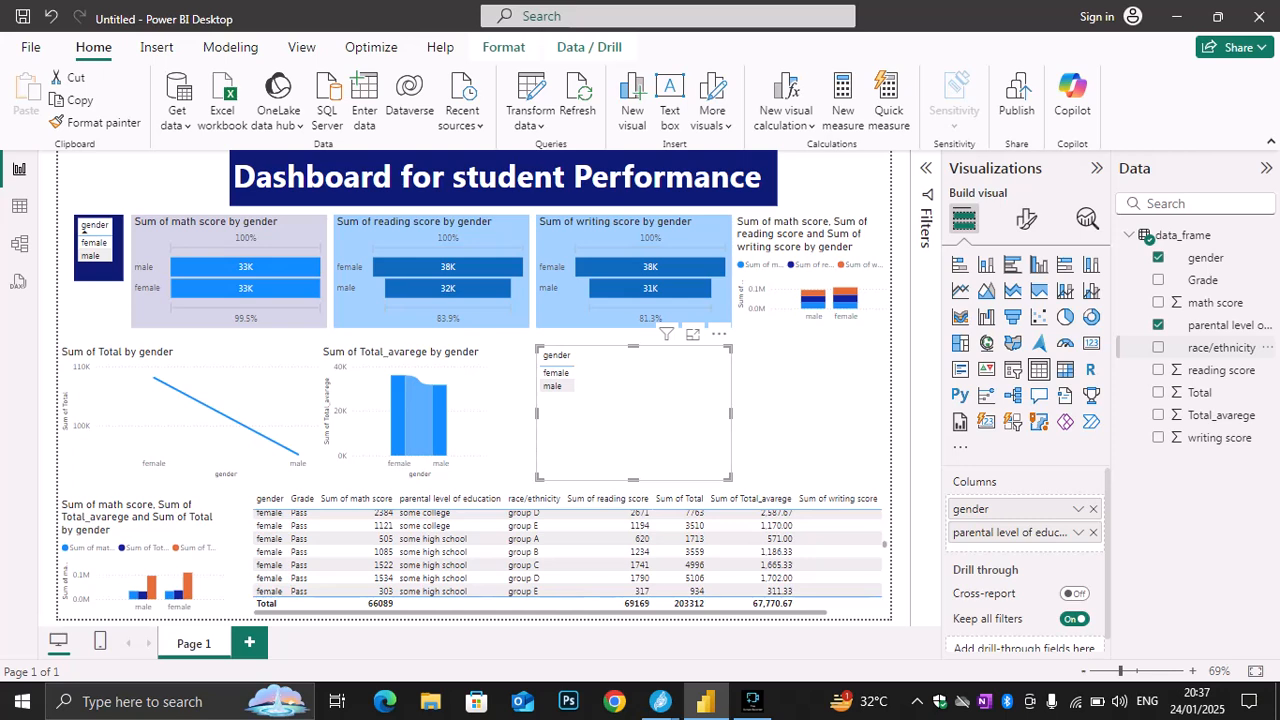
pyautogui.click(1221, 347)
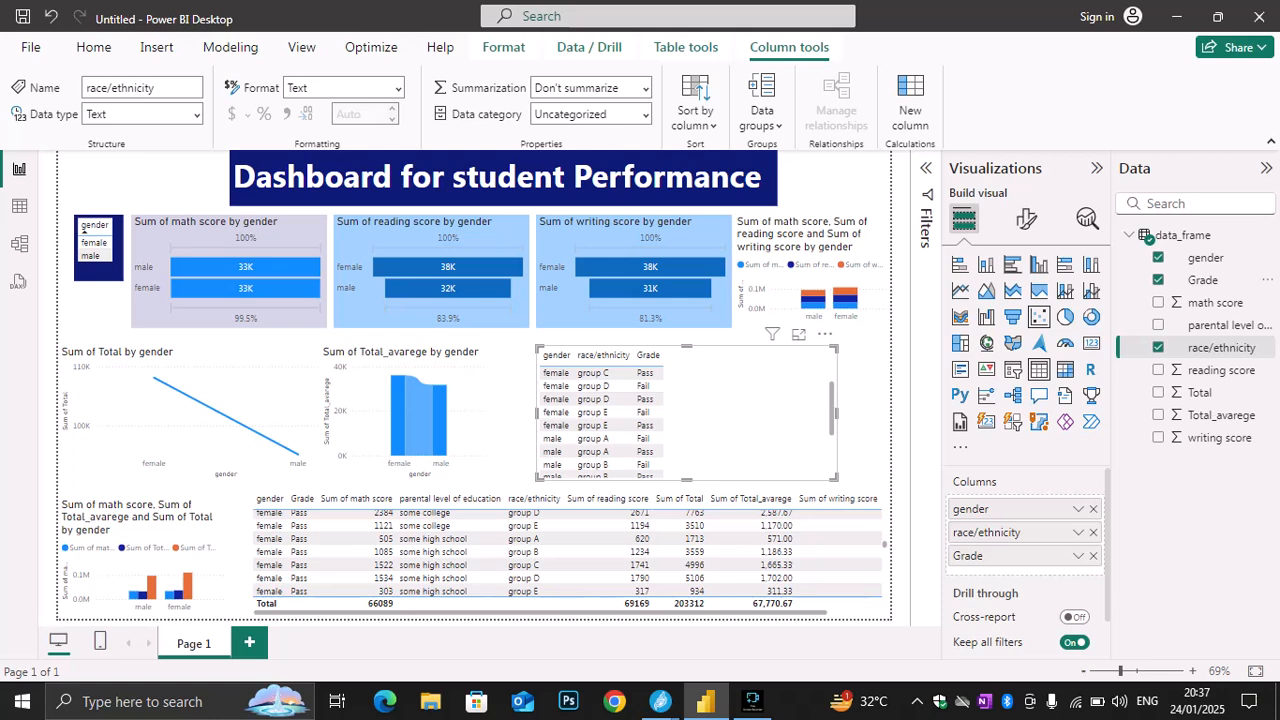
# Try stacked area, line, ribbon, treemap, filled map and donut types on the gender, race/ethnicity and Grade table
pyautogui.click(1013, 290)
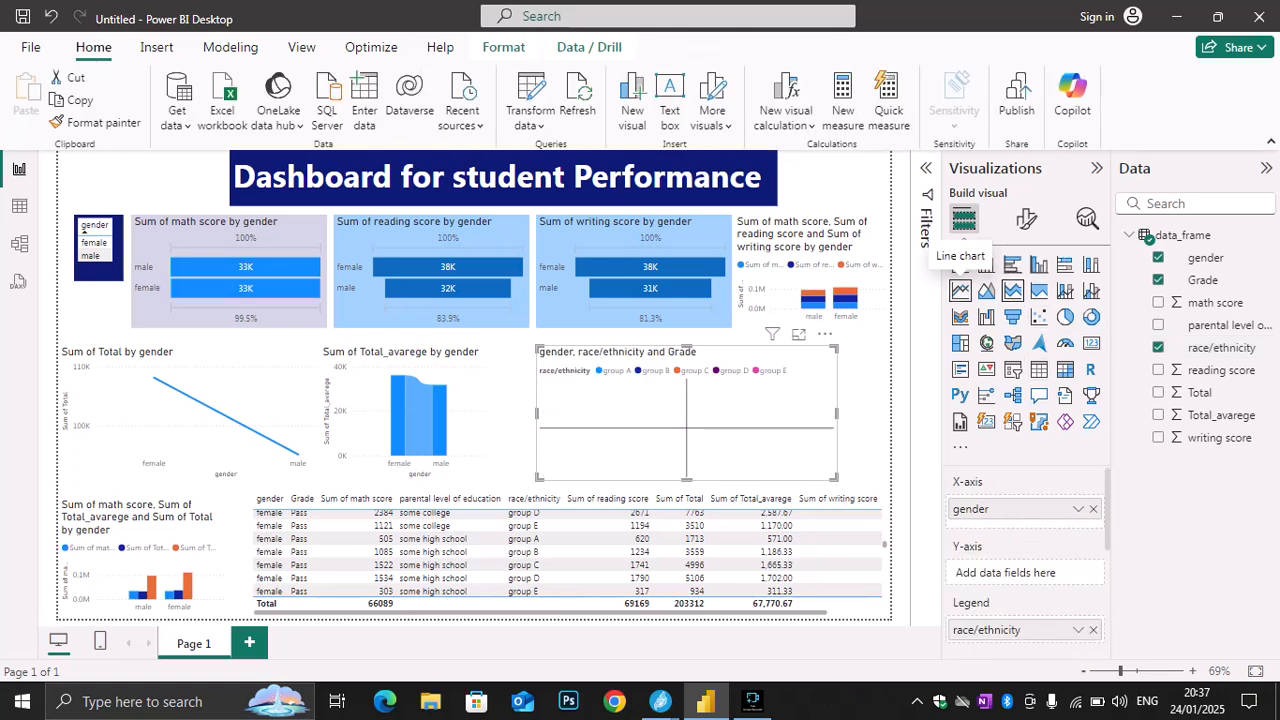
pyautogui.click(960, 290)
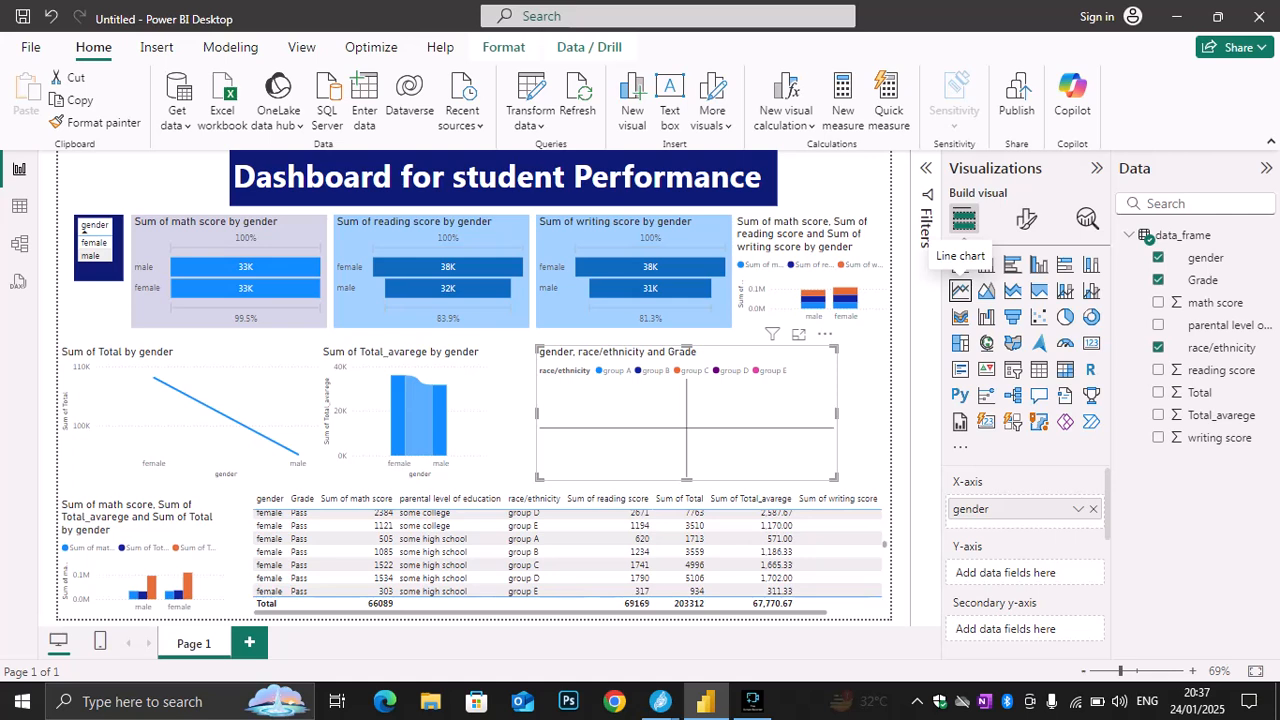
pyautogui.click(960, 316)
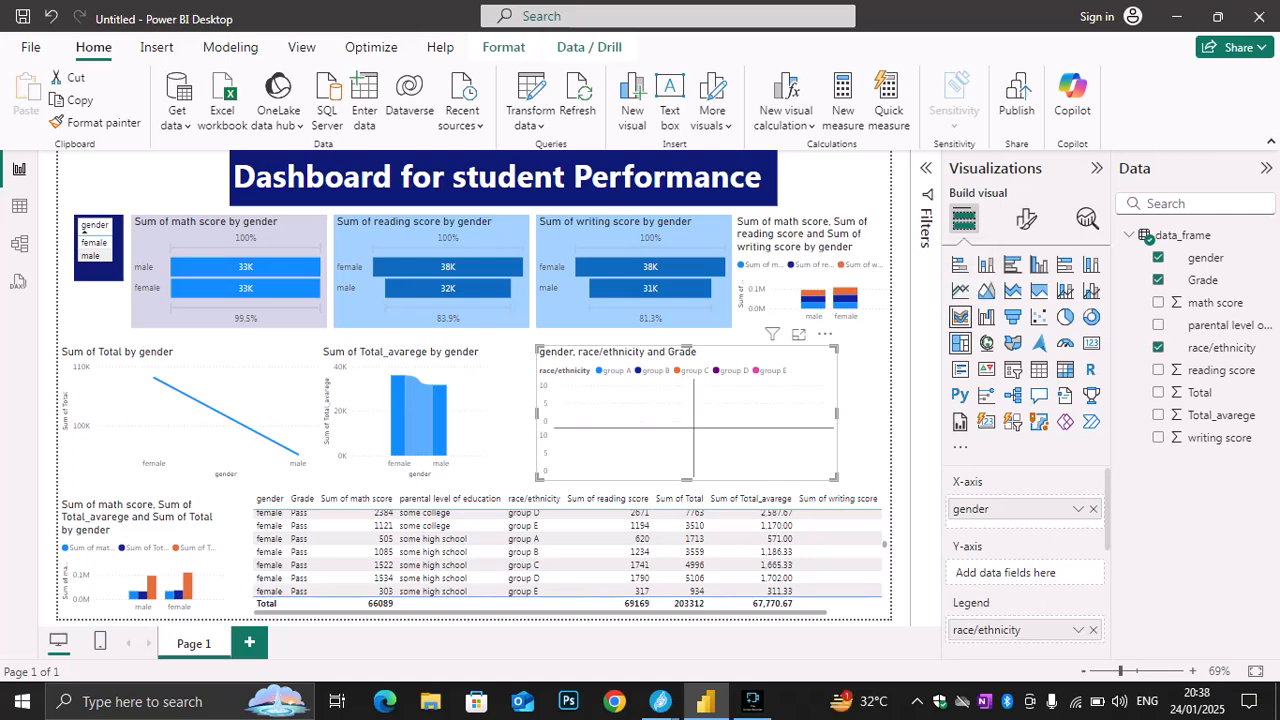
pyautogui.click(960, 342)
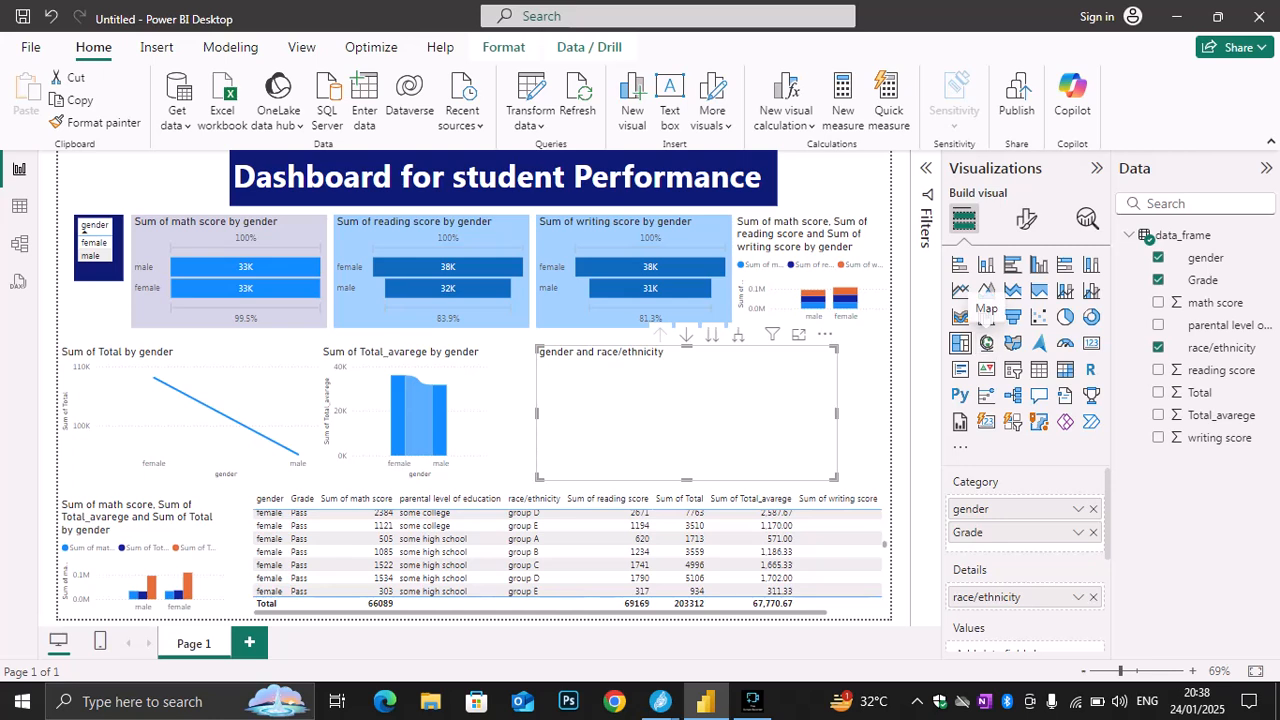
pyautogui.click(1012, 342)
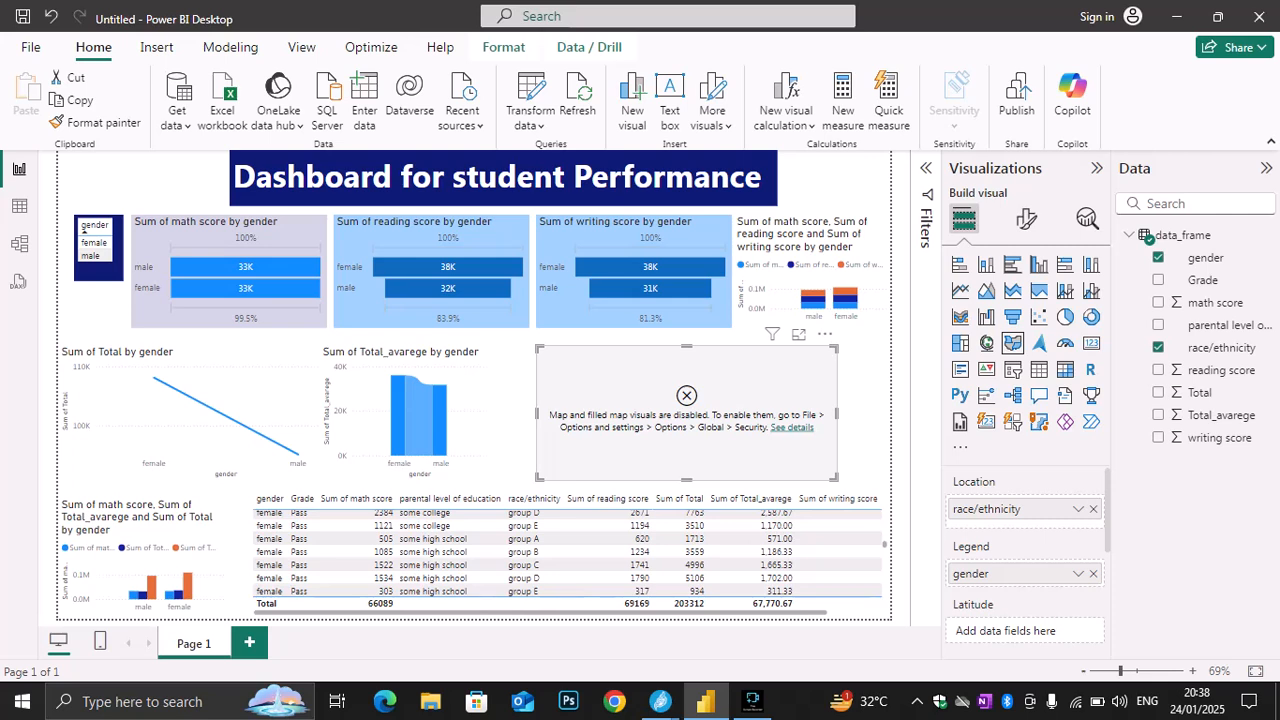
pyautogui.click(1091, 316)
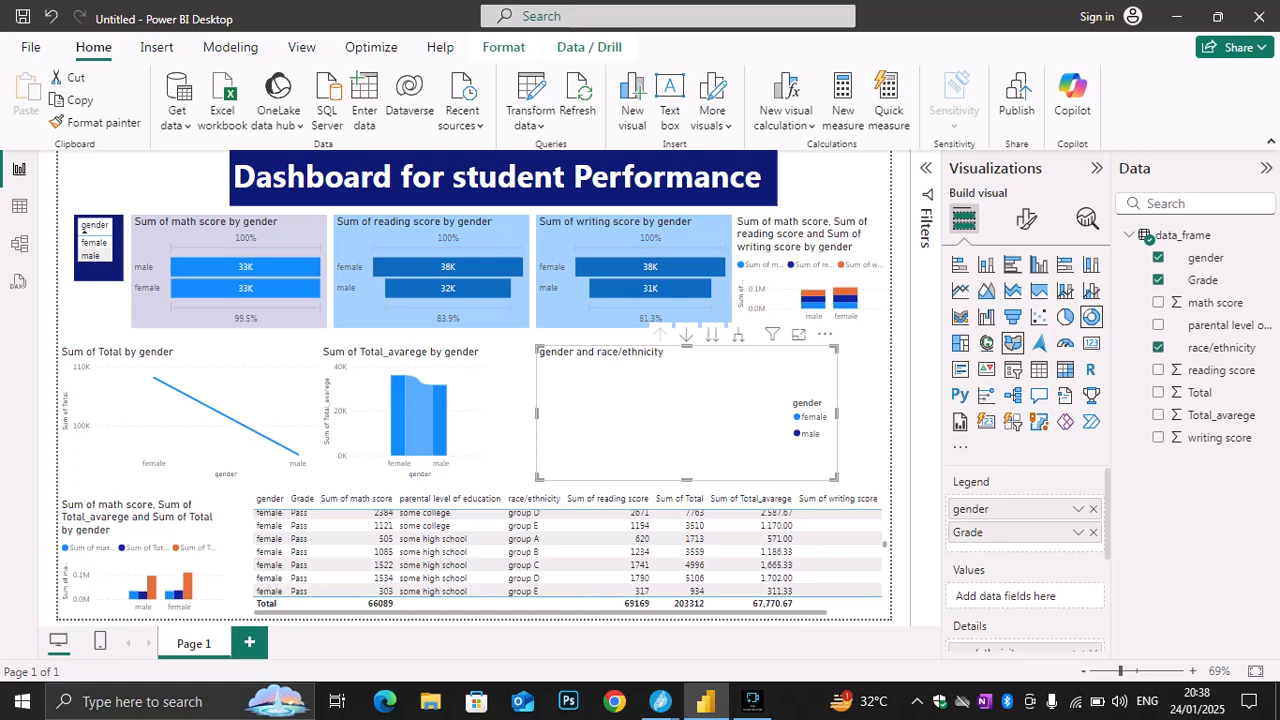
# Try stacked bar, clustered bar, clustered column, 100% stacked column, table and matrix types on the gender, race/ethnicity and Grade visual
pyautogui.click(959, 264)
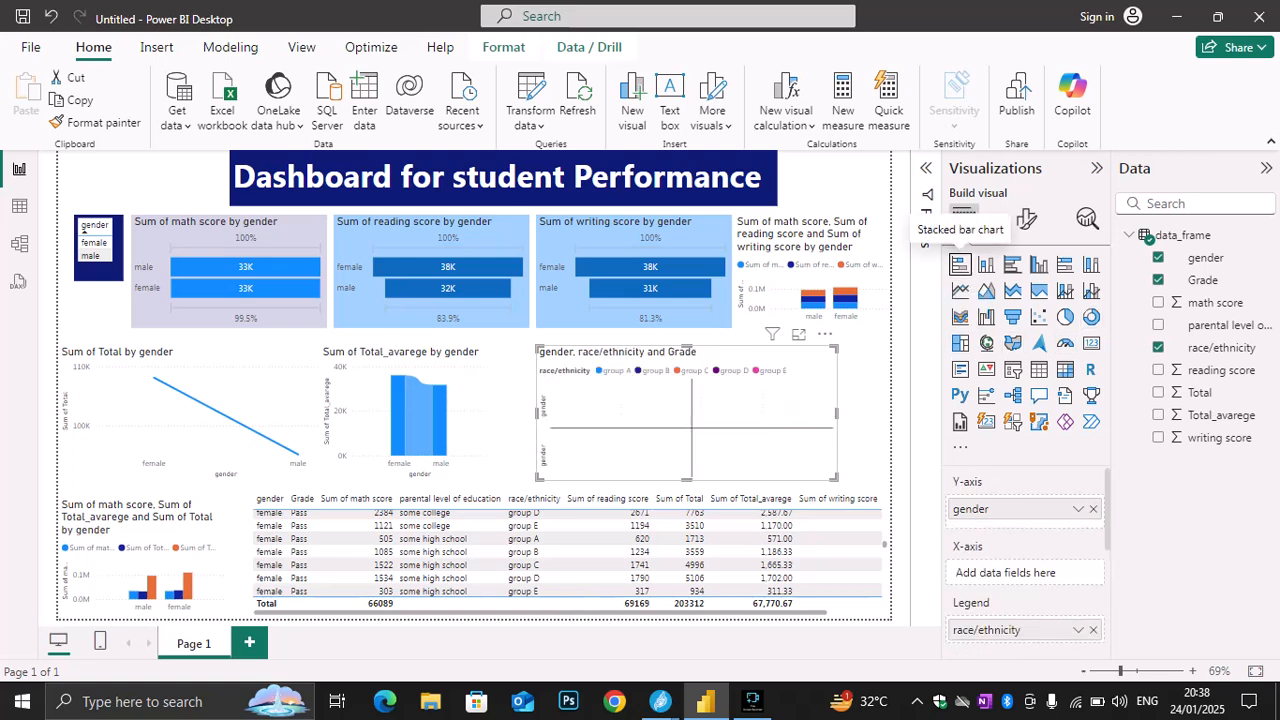
pyautogui.click(1012, 264)
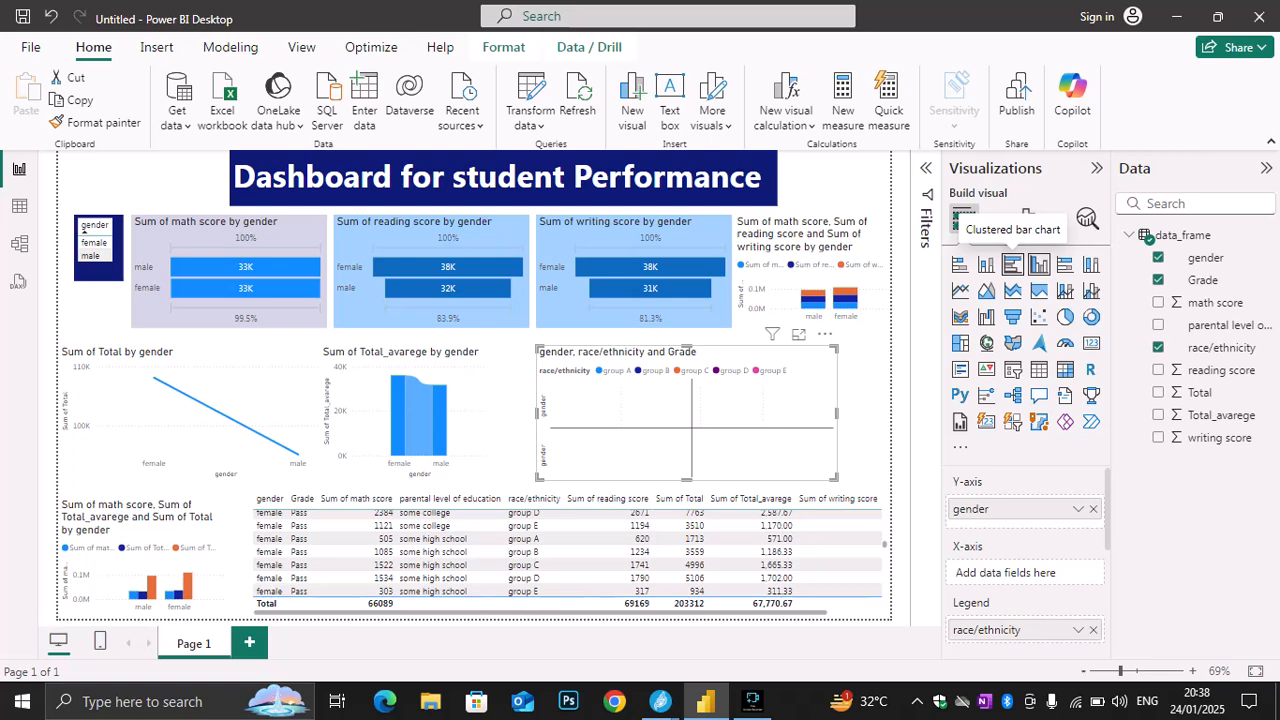
pyautogui.click(1039, 264)
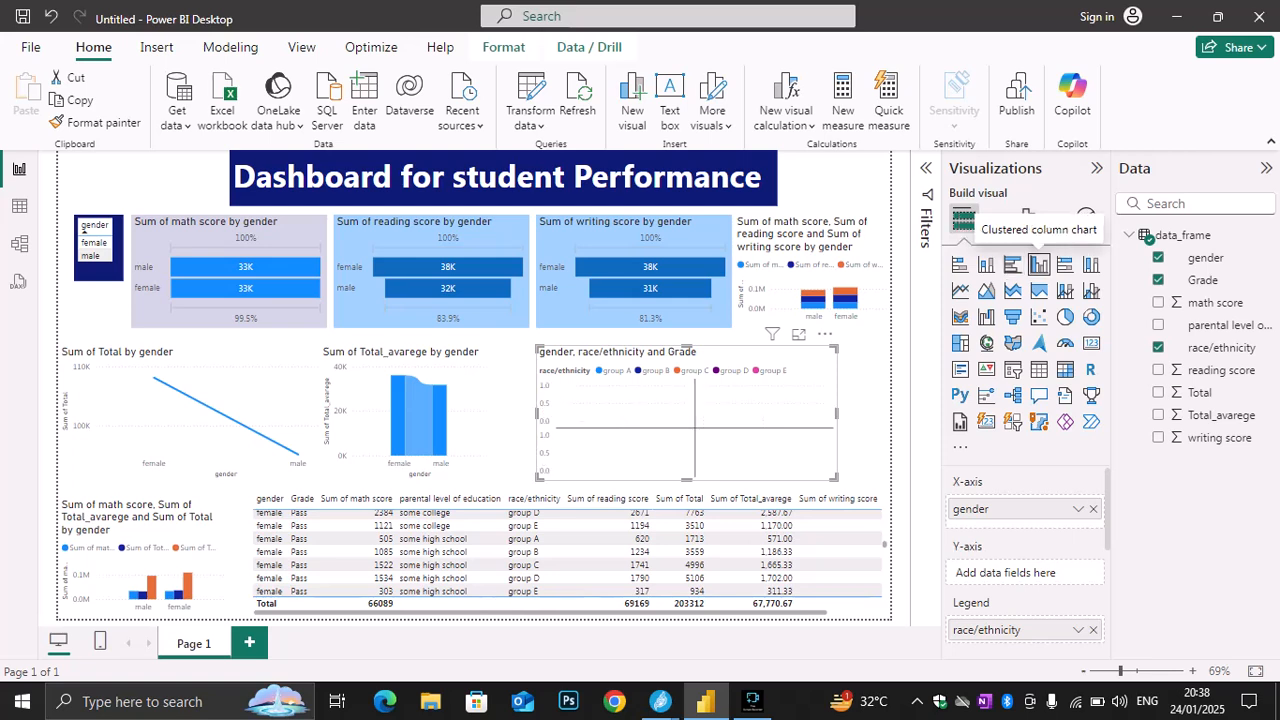
pyautogui.click(1091, 264)
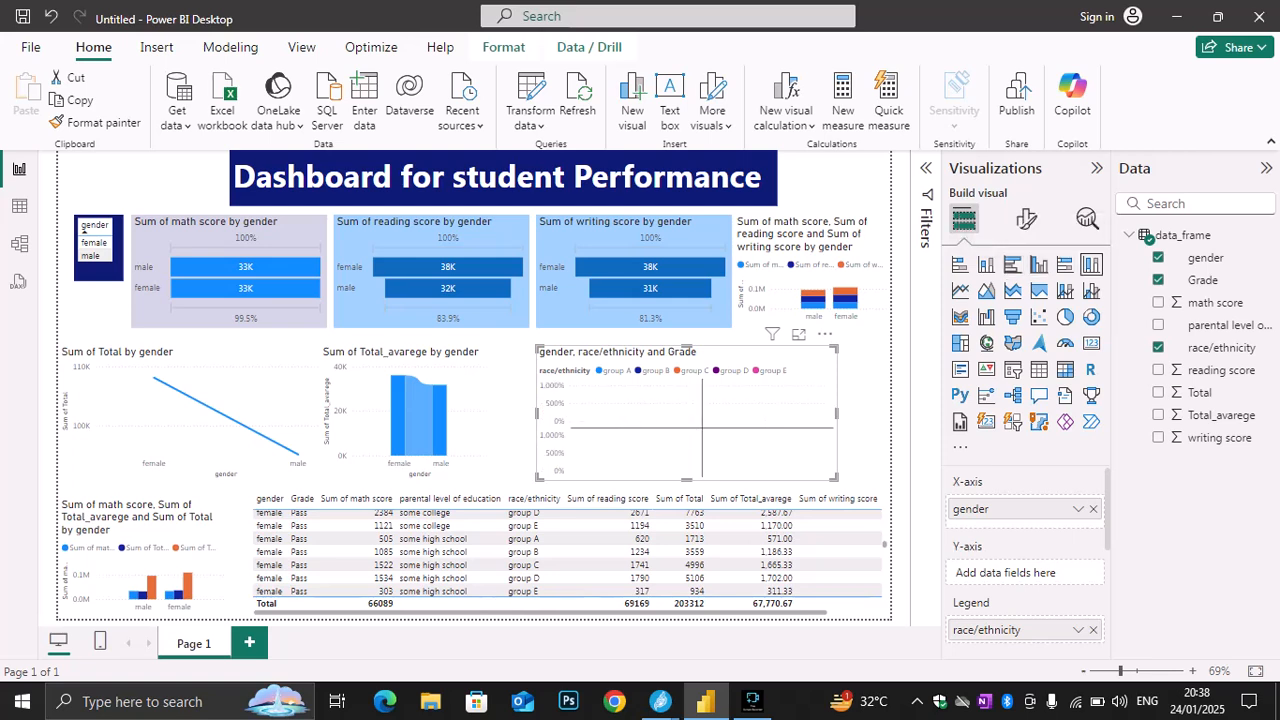
pyautogui.click(1064, 369)
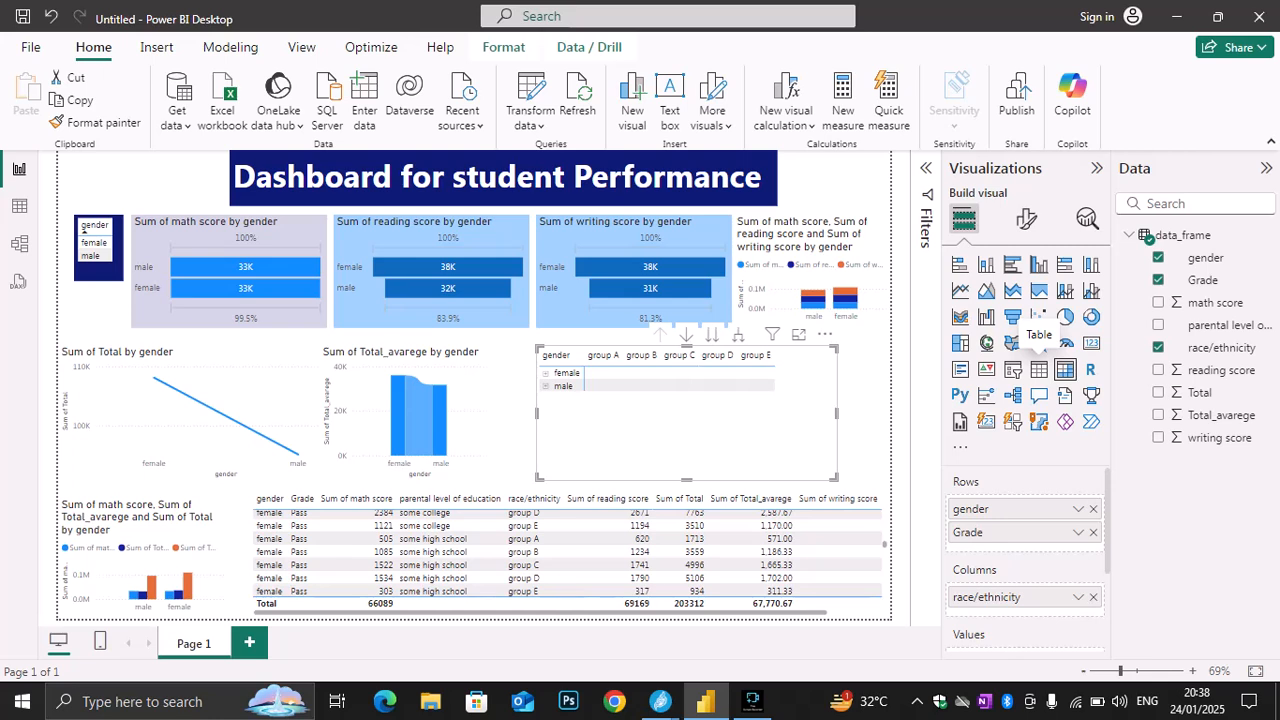
pyautogui.click(1039, 369)
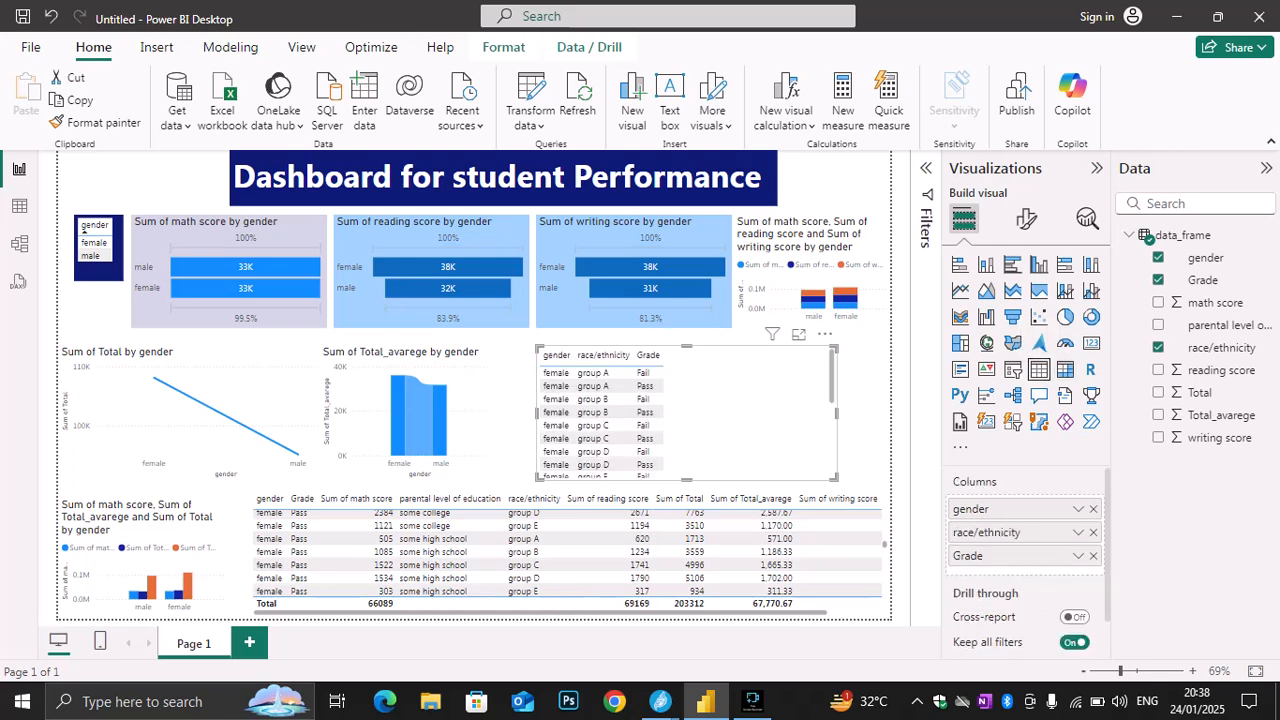
pyautogui.click(1065, 369)
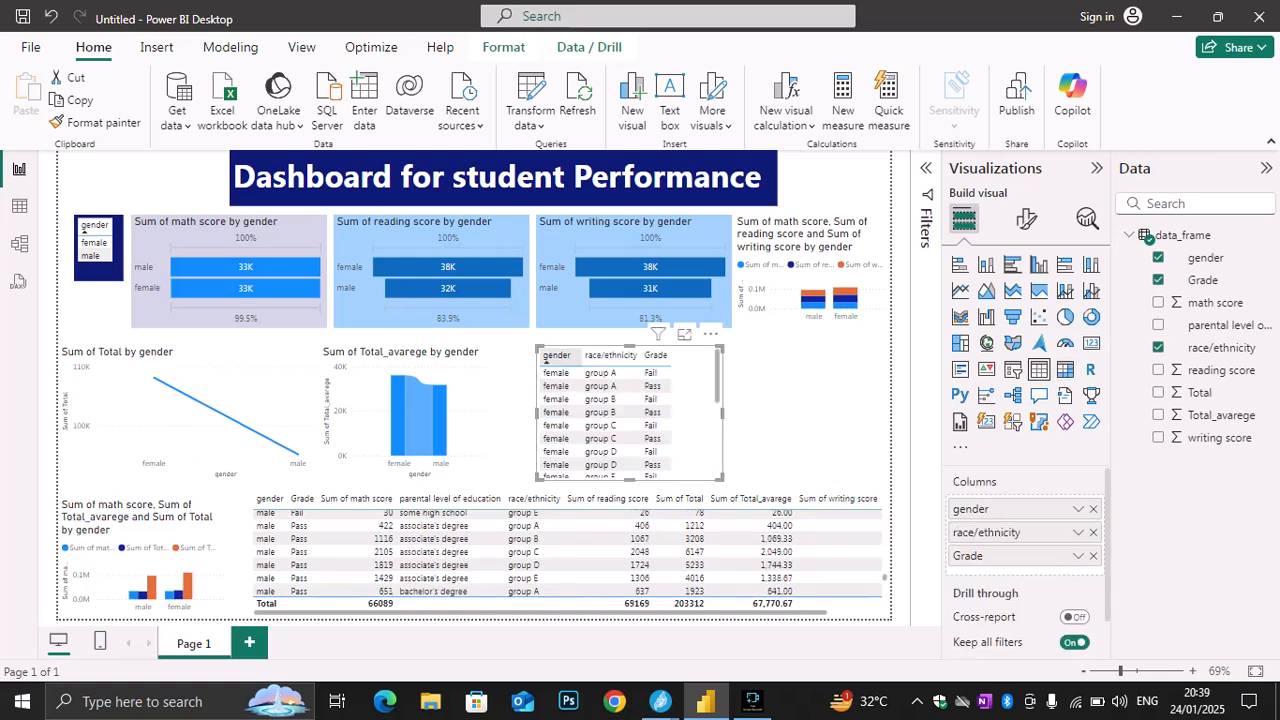
# Move the gender, race/ethnicity and Grade table to the page's right edge and narrow it to roughly its columns' width
pyautogui.moveTo(628, 413); pyautogui.dragTo(796, 413)
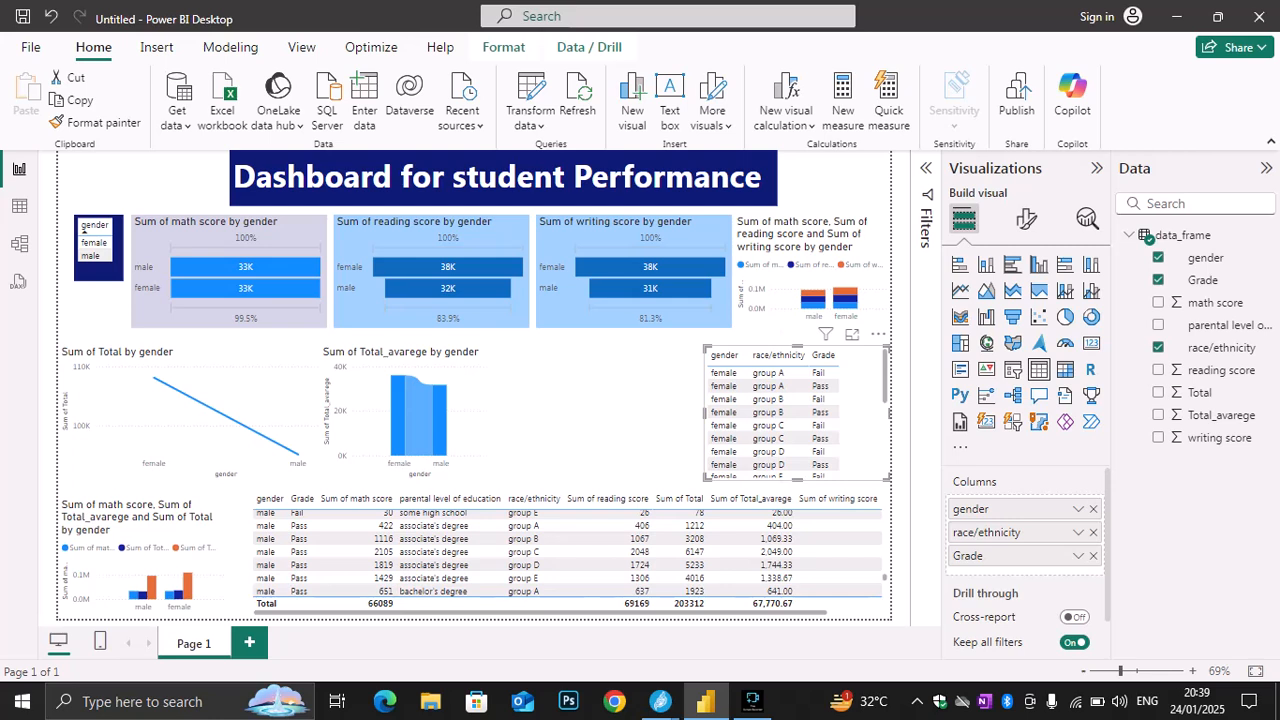
pyautogui.moveTo(888, 413); pyautogui.dragTo(861, 413)
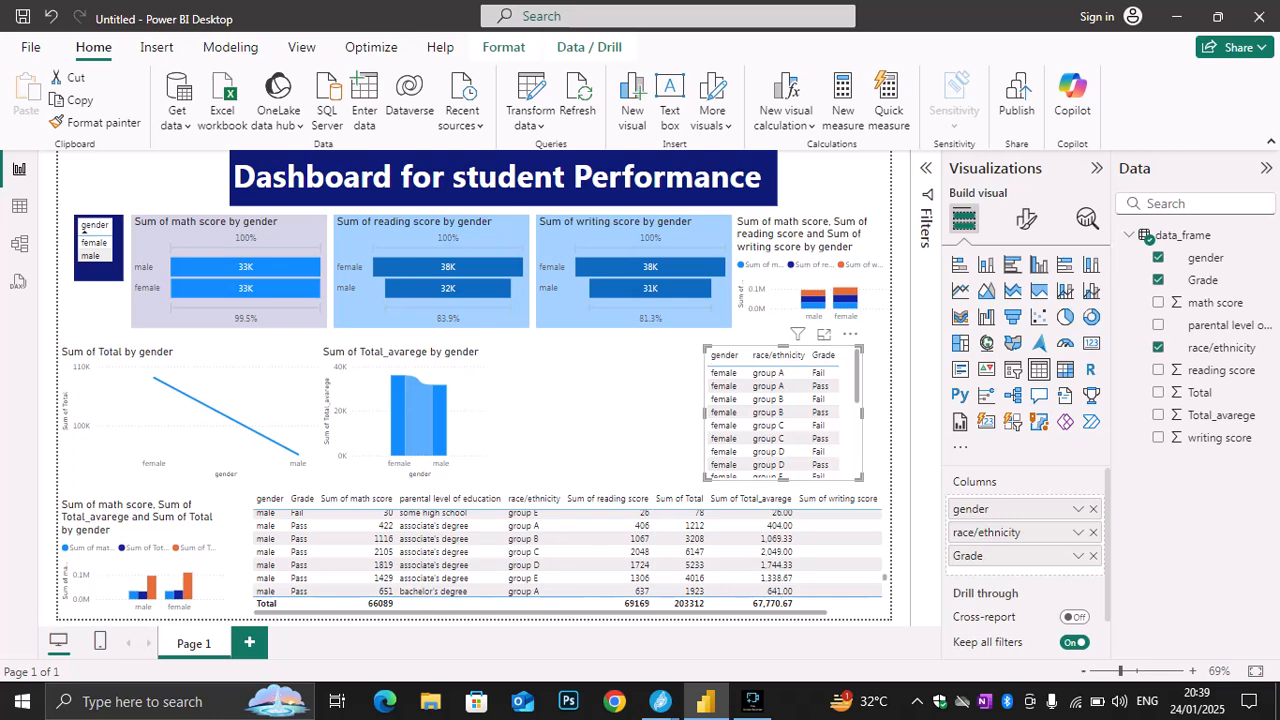
pyautogui.scroll(-3, 780, 415)
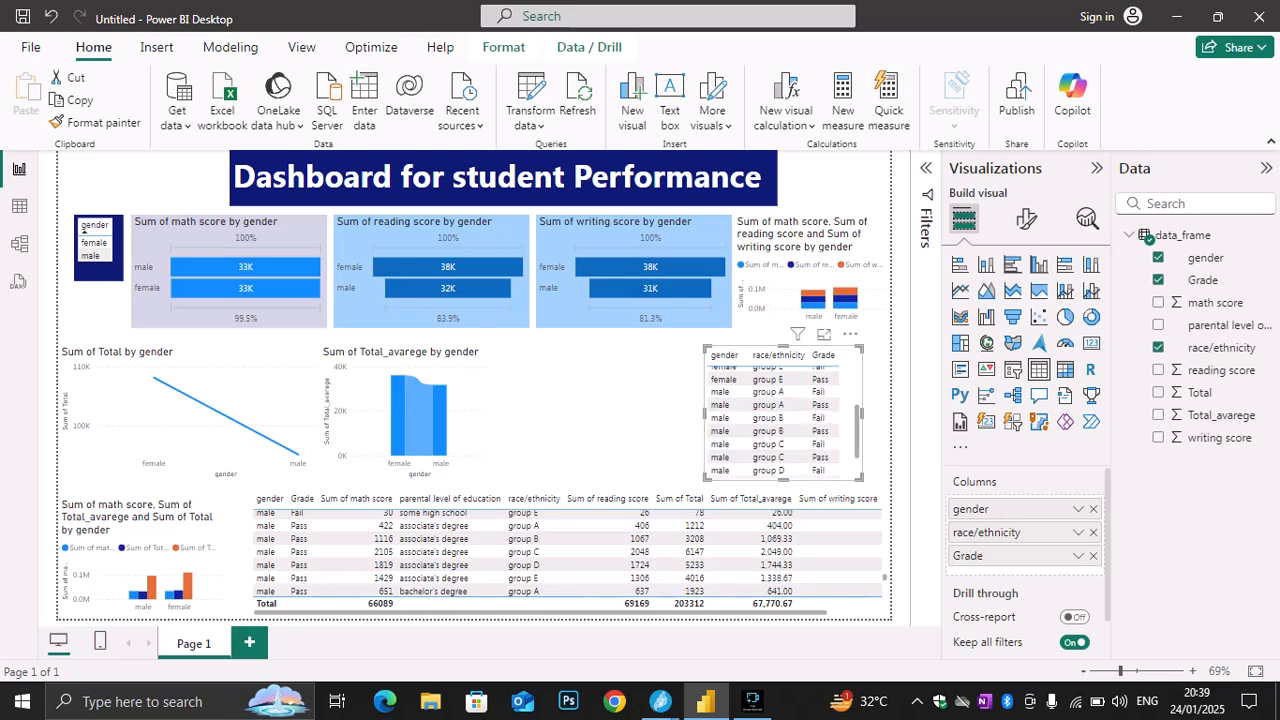
pyautogui.scroll(3, 775, 415)
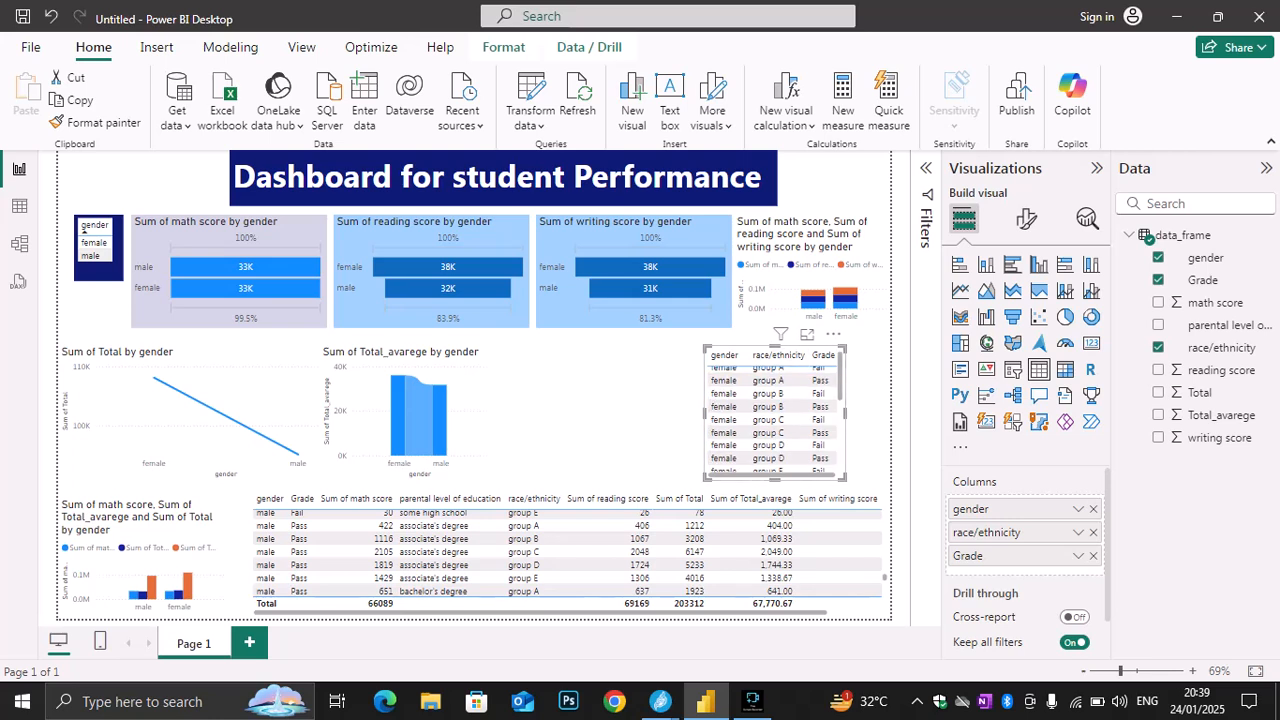
pyautogui.press('Escape')
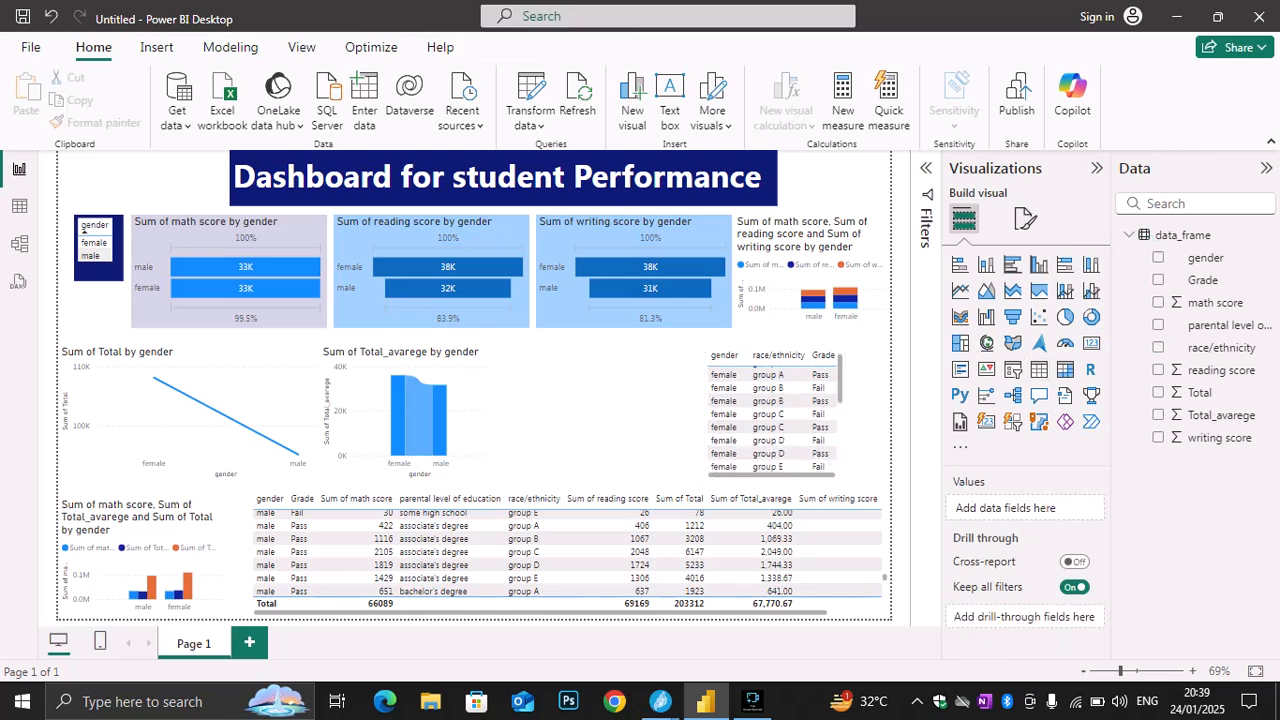
pyautogui.scroll(1, 772, 412)
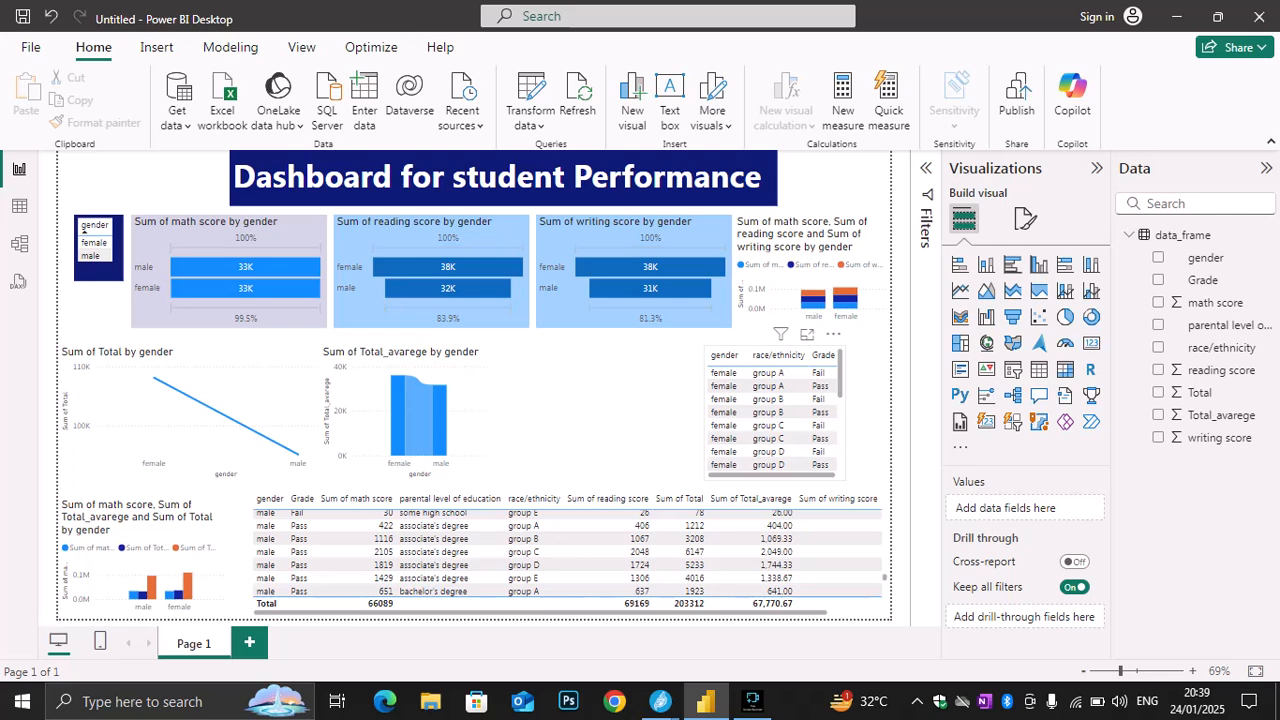
pyautogui.moveTo(790, 348); pyautogui.dragTo(835, 348)
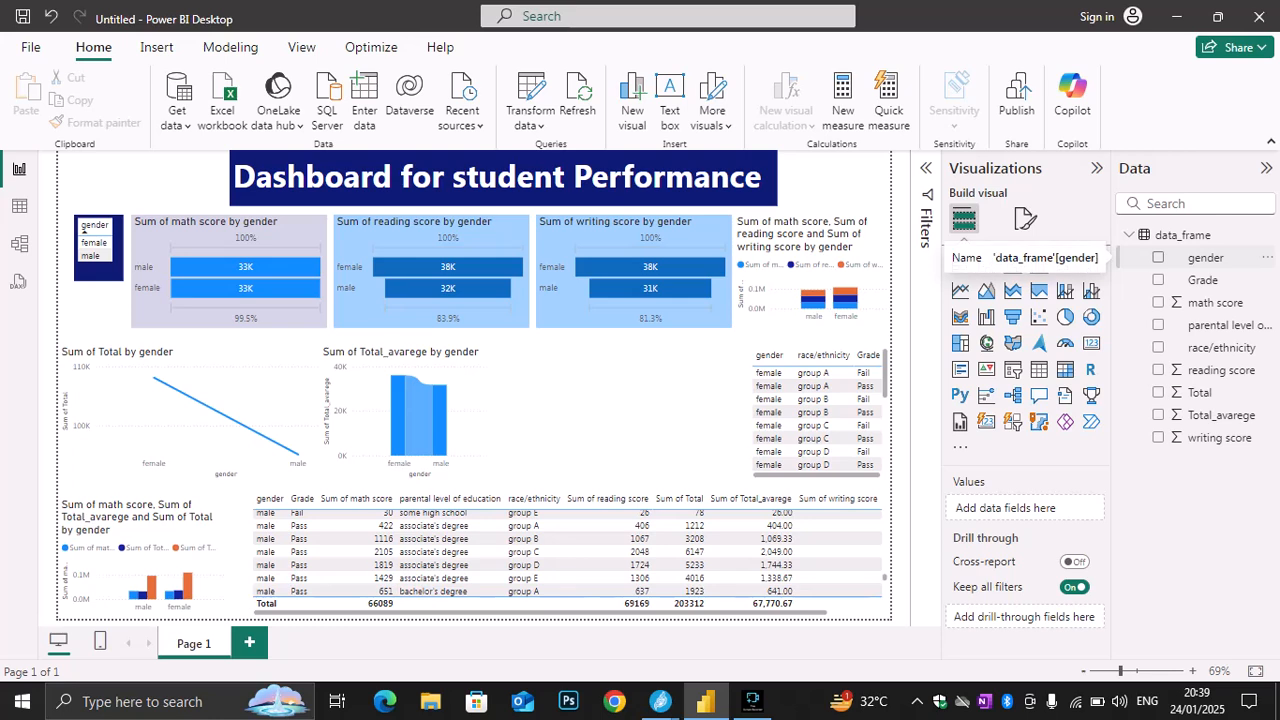
# Insert a table between the ribbon chart and the existing table, try race/ethnicity, gender and Grade columns, and keep only gender
pyautogui.click(1158, 257)
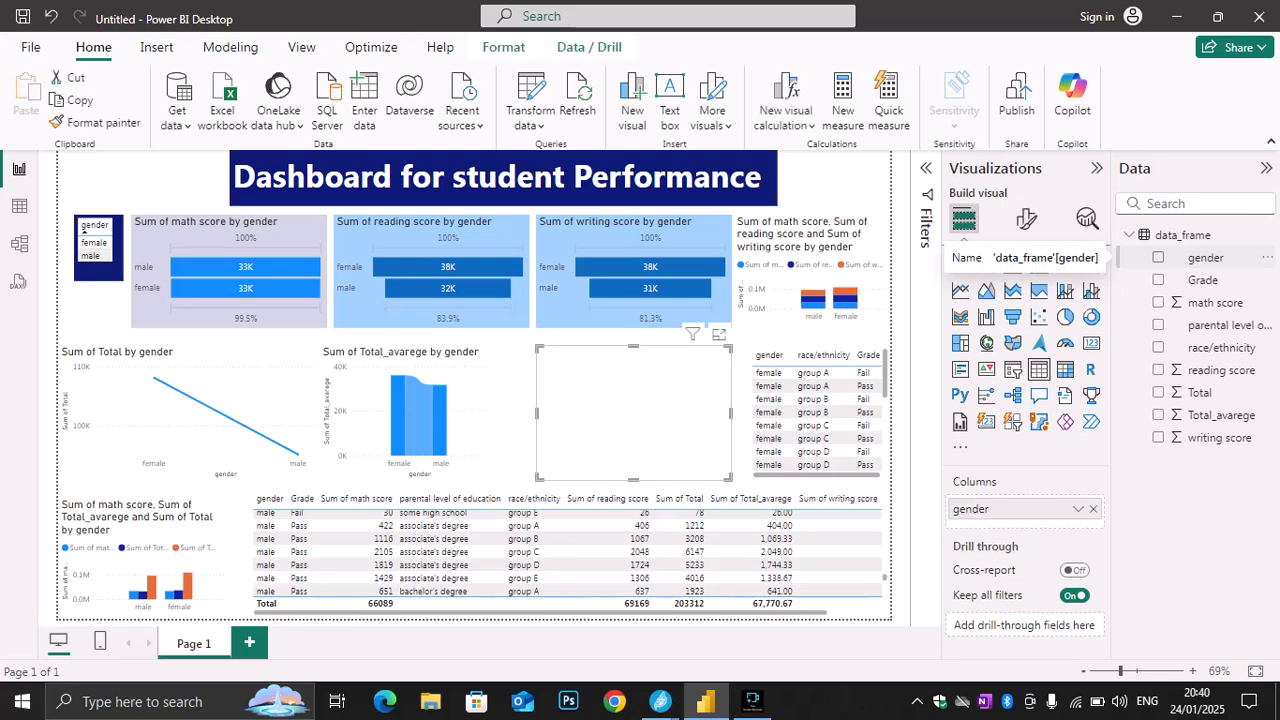
pyautogui.click(1158, 257)
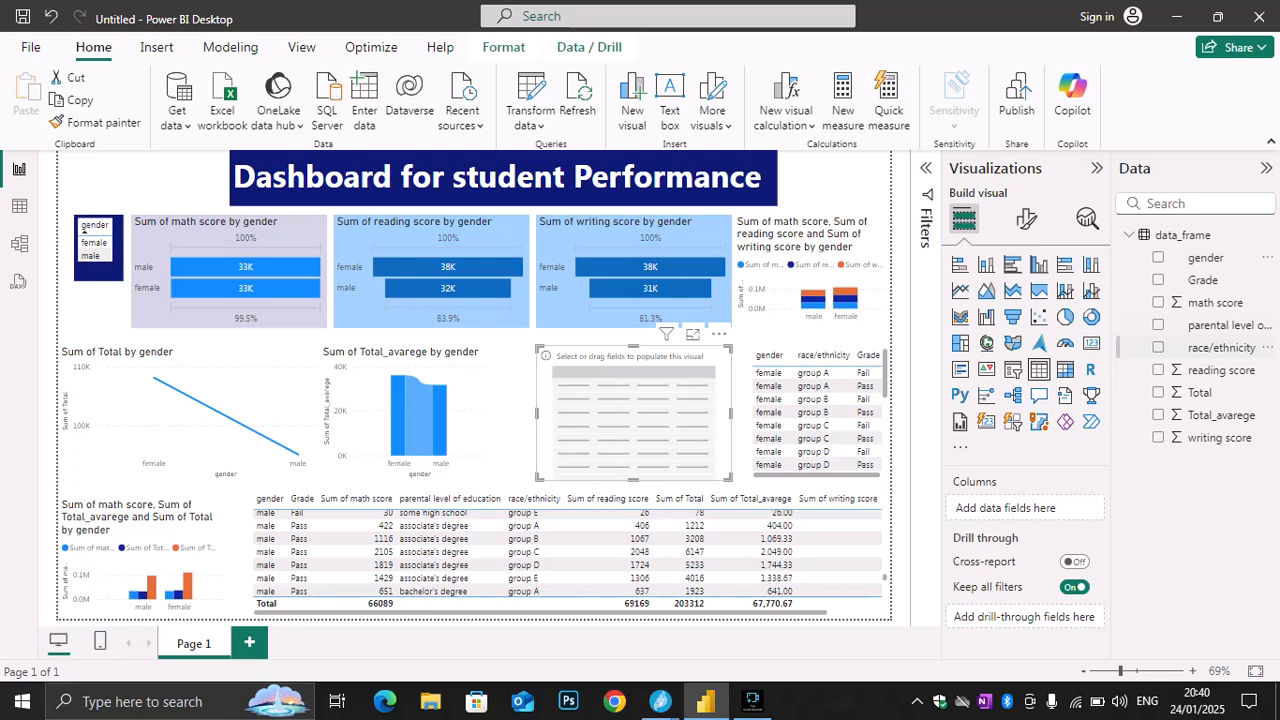
pyautogui.click(1158, 347)
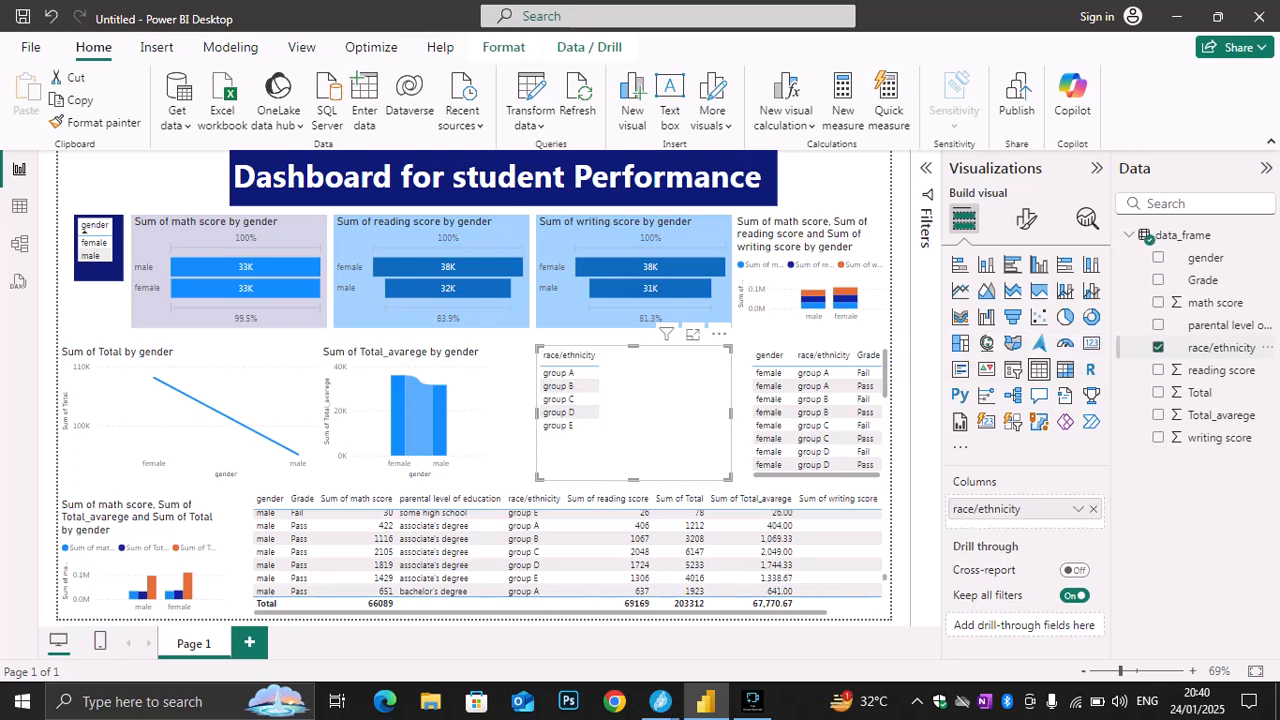
pyautogui.click(1158, 257)
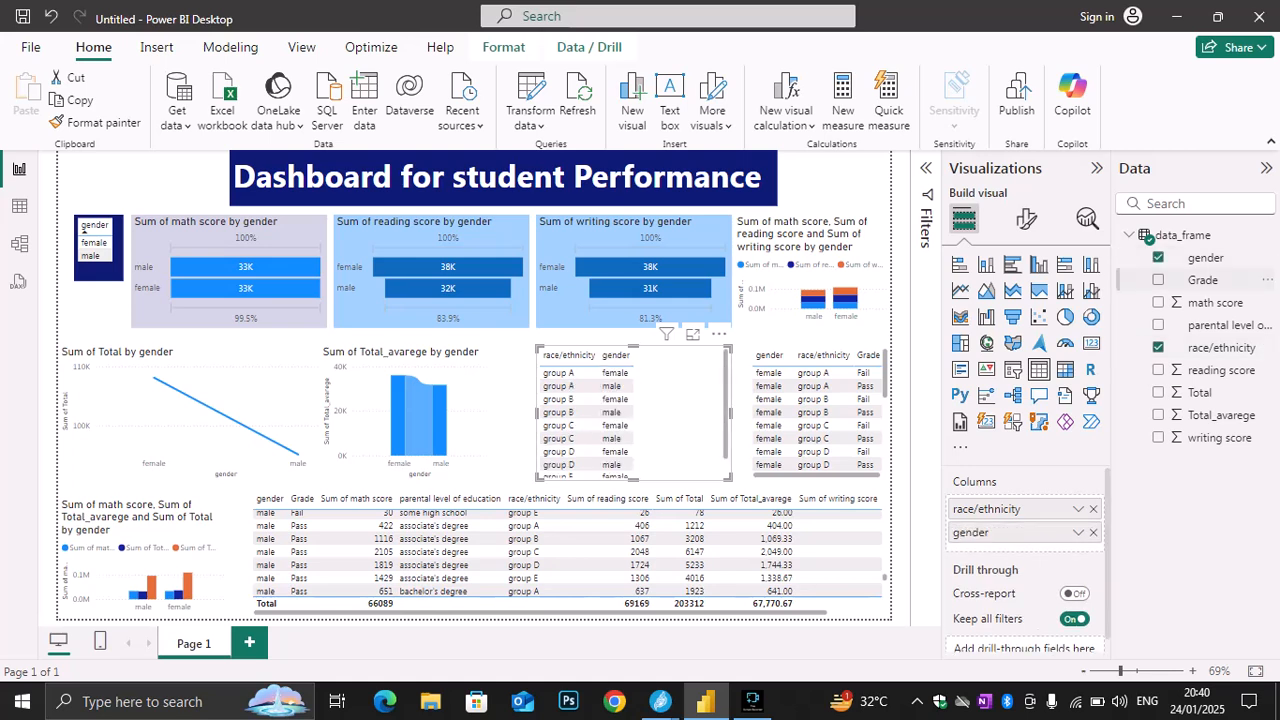
pyautogui.click(1158, 280)
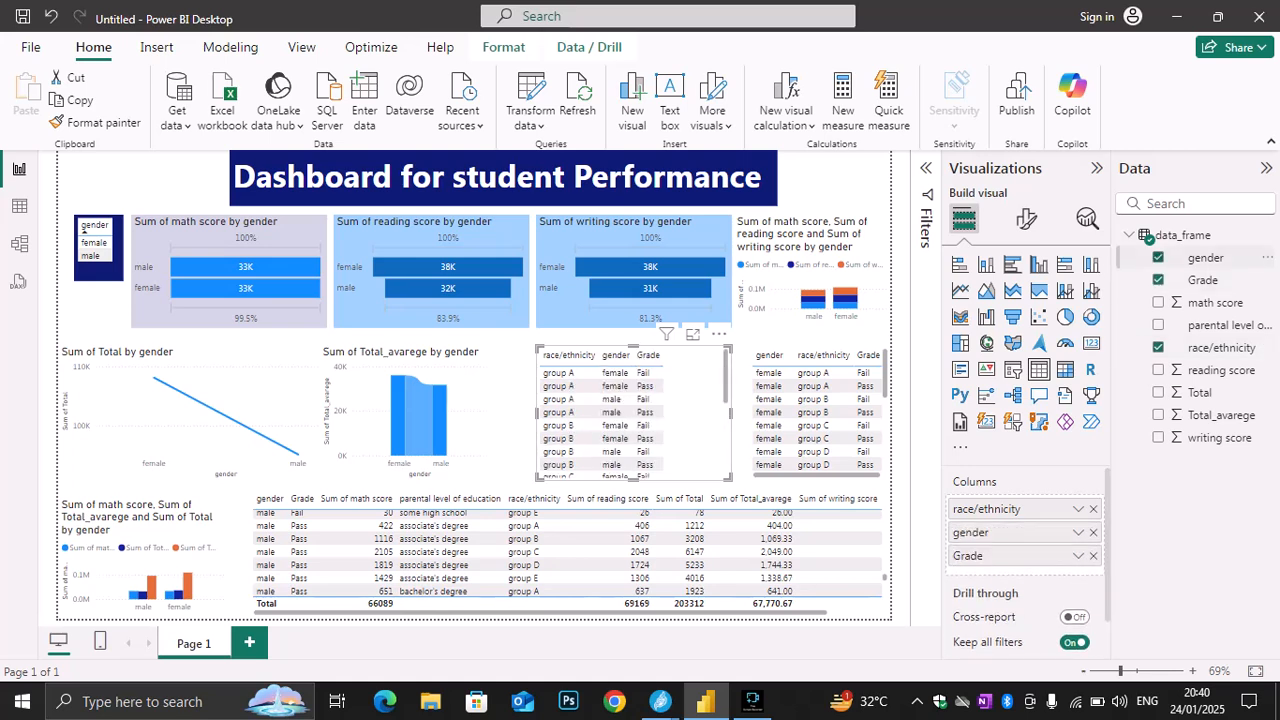
pyautogui.click(1158, 257)
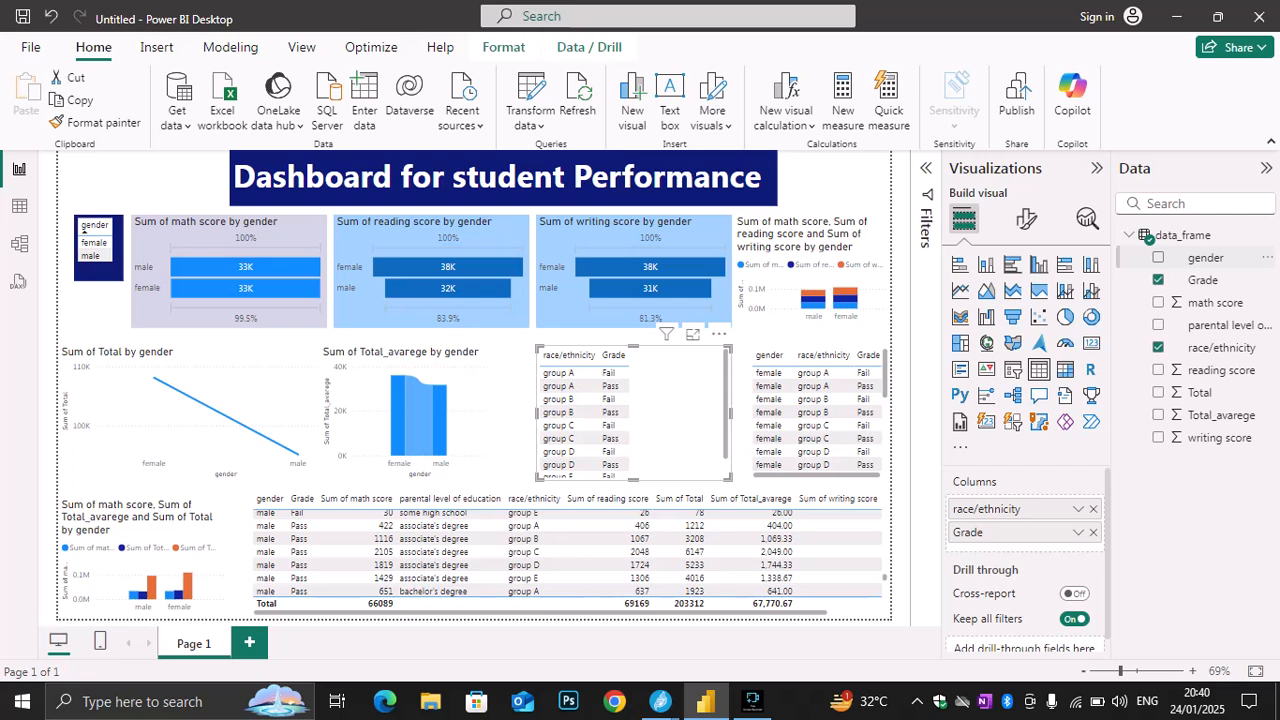
pyautogui.click(1158, 257)
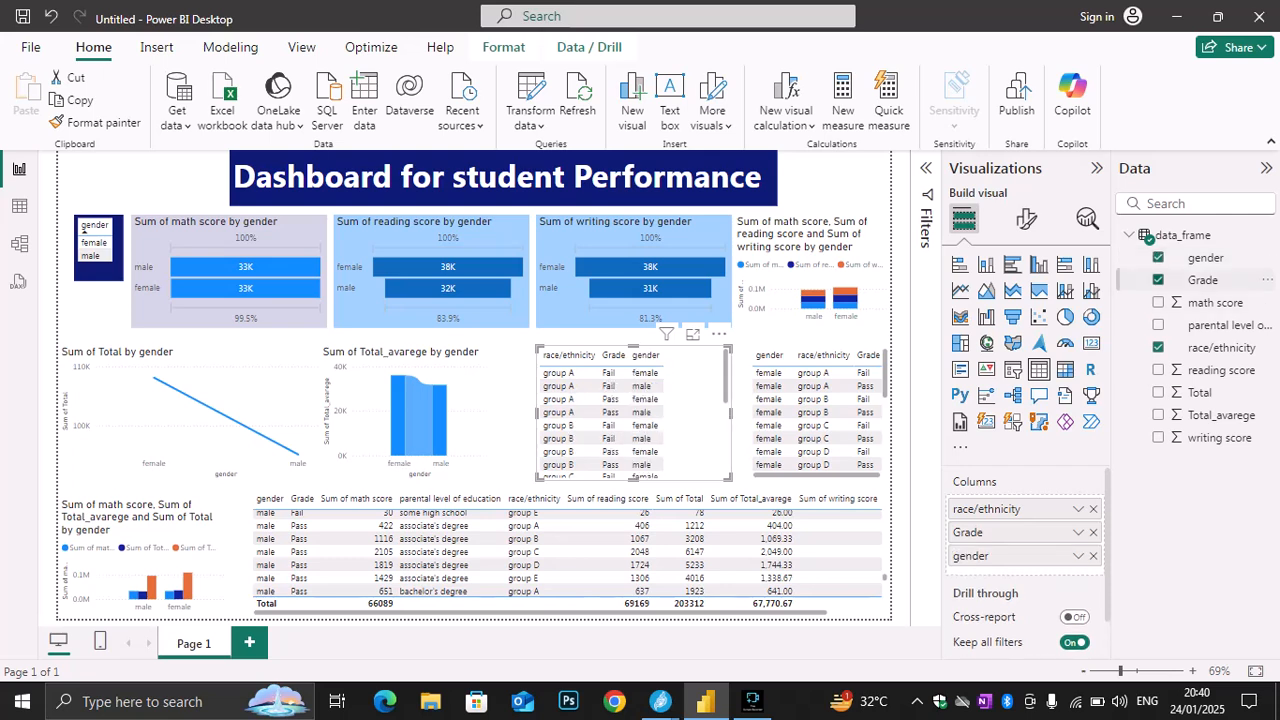
pyautogui.click(1158, 280)
pyautogui.click(1158, 347)
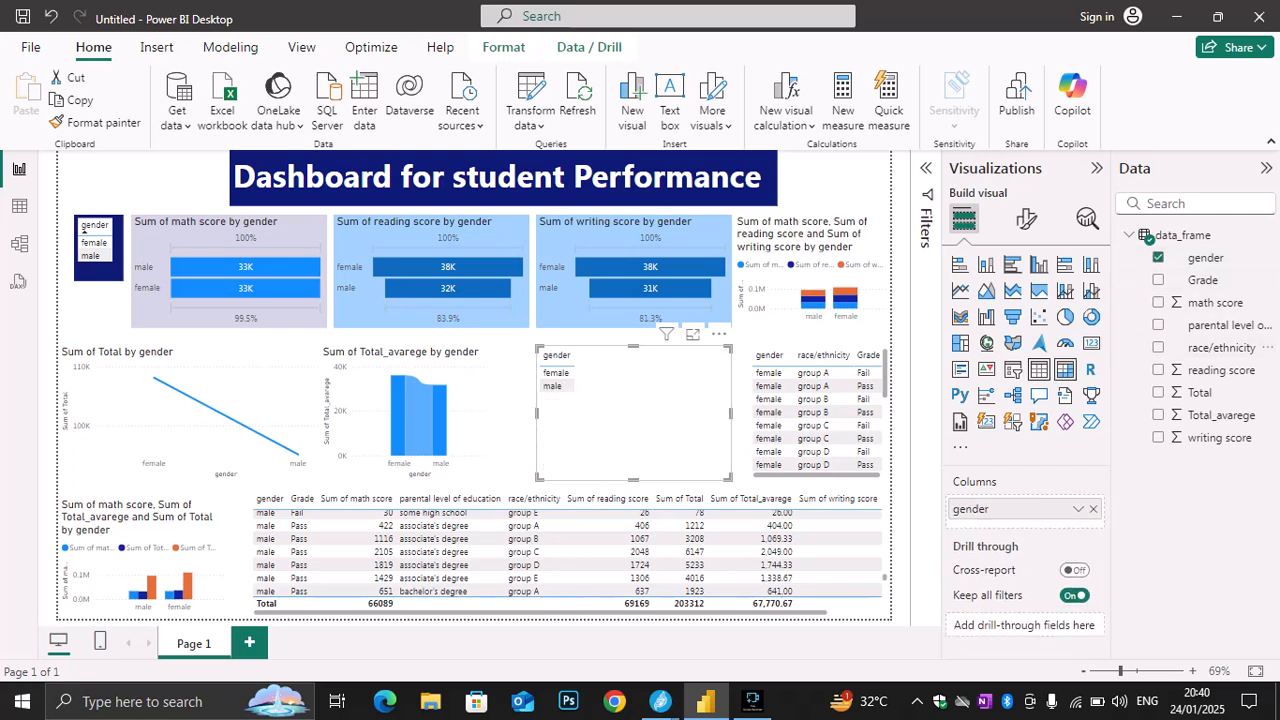
# Convert the gender table to a card, summarize gender by Count, and turn it into a small gauge beside the ribbon chart
pyautogui.click(1091, 342)
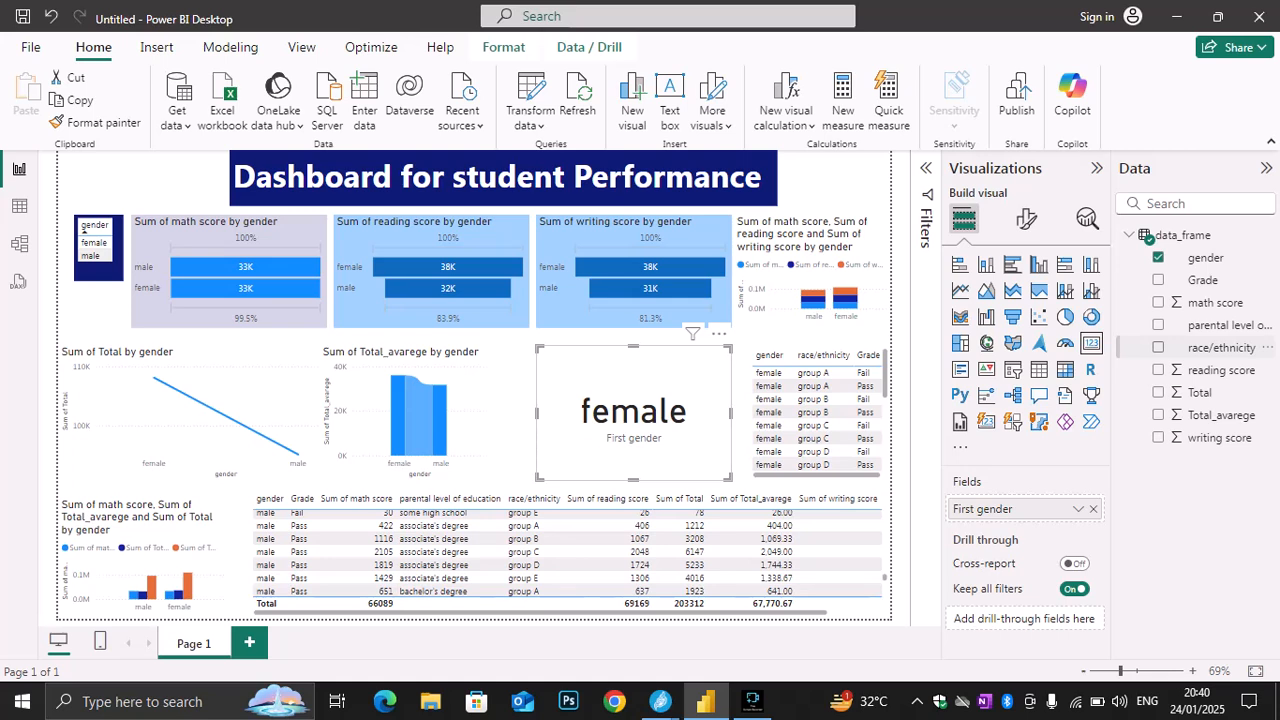
pyautogui.click(1158, 257)
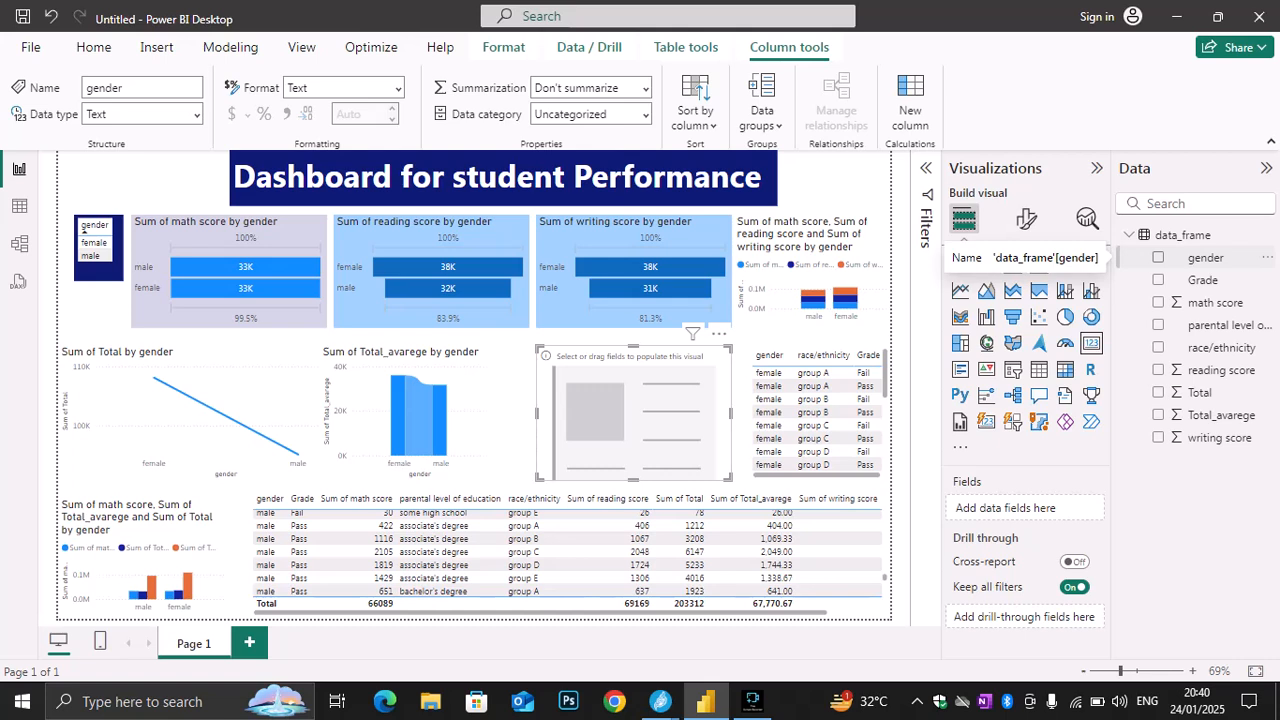
pyautogui.click(1158, 257)
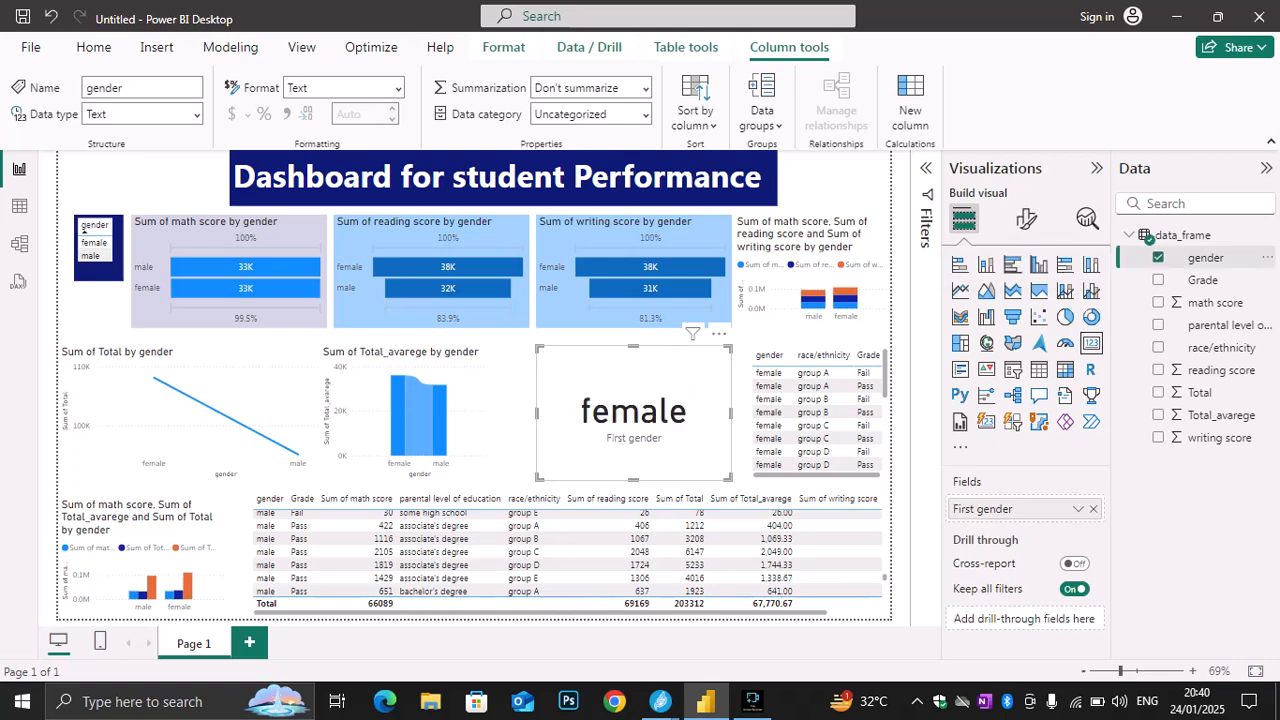
pyautogui.click(1078, 508)
pyautogui.click(1128, 627)
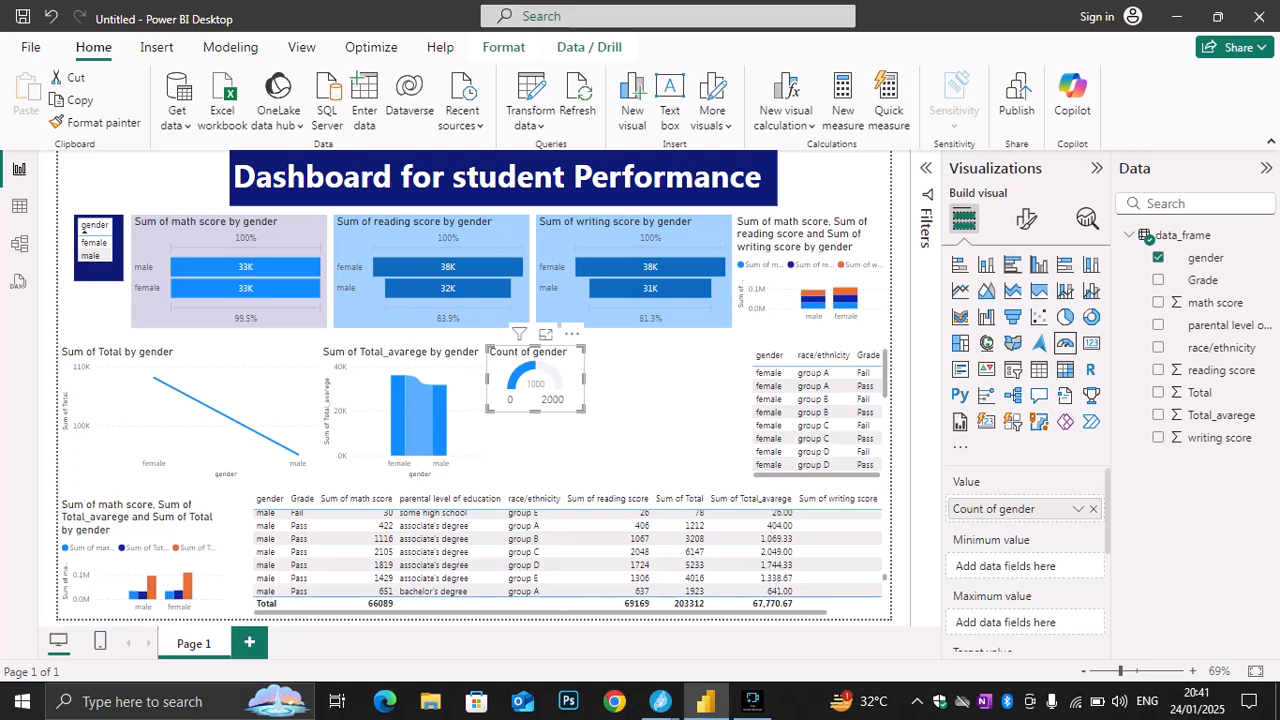
# Try a table of Grade with the Count of Grade in the empty area beside the gender gauge
pyautogui.click(665, 420)
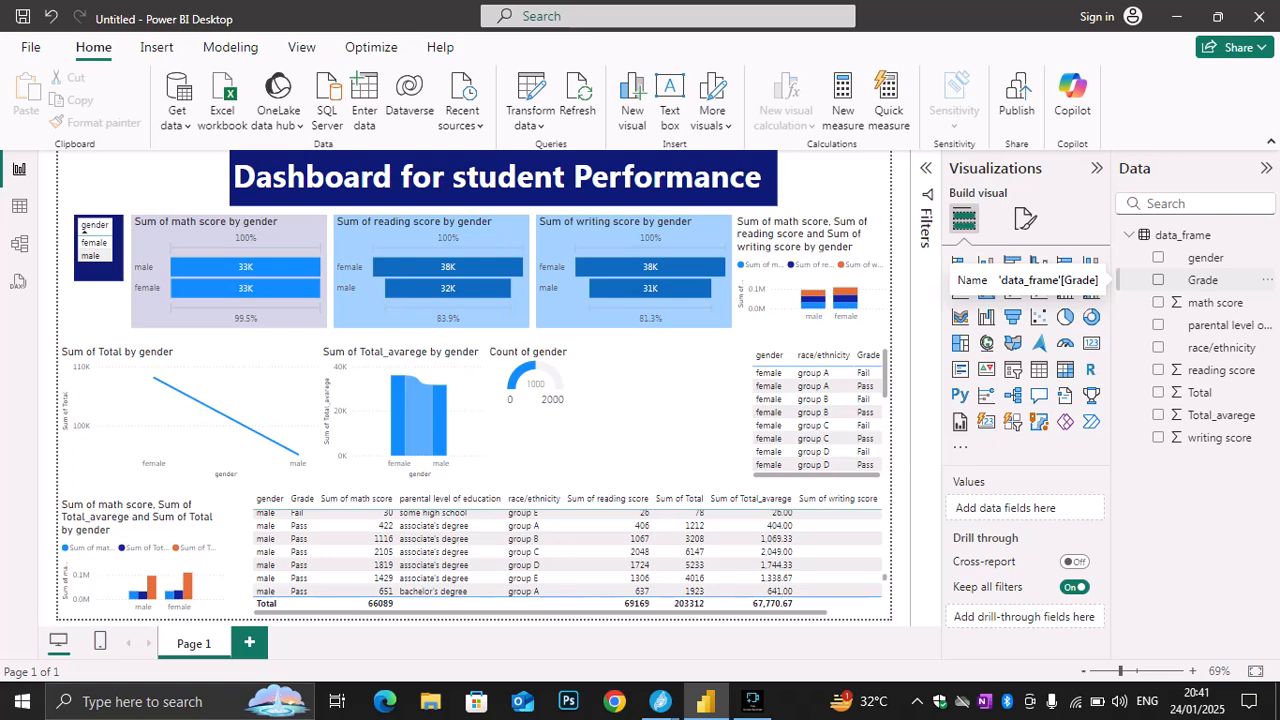
pyautogui.click(1203, 280)
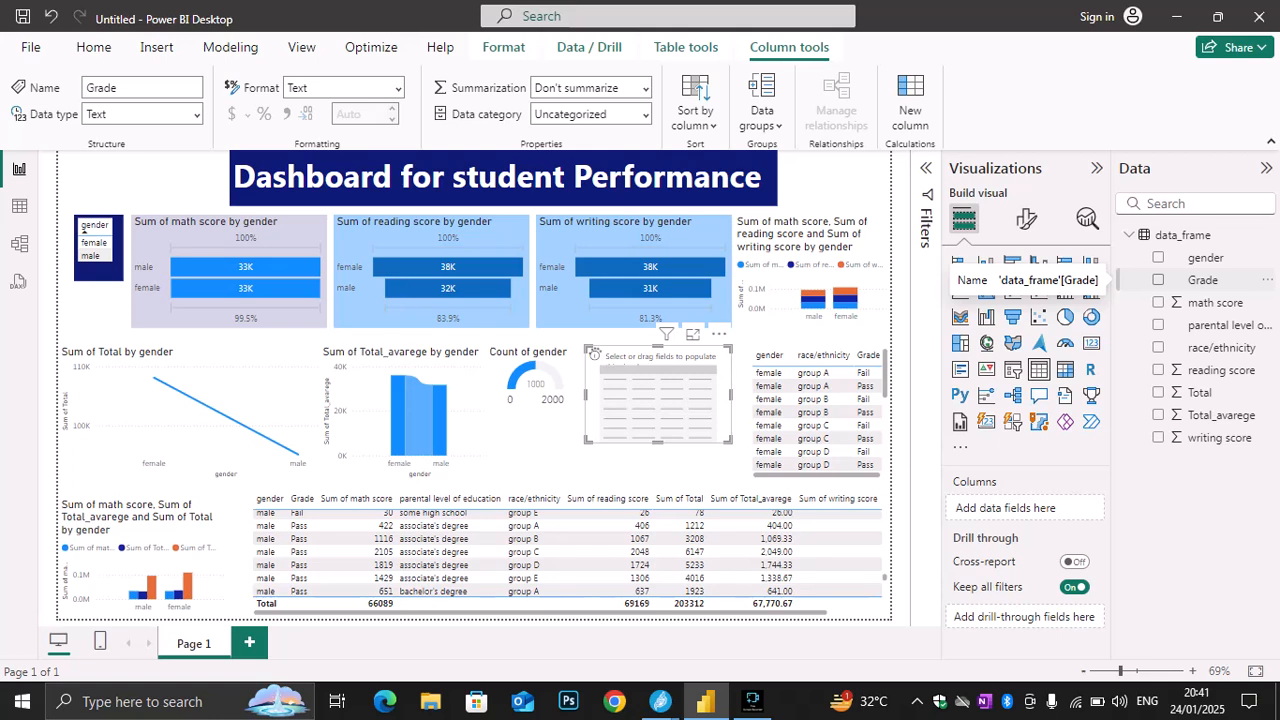
pyautogui.moveTo(1203, 280); pyautogui.dragTo(1006, 508)
pyautogui.click(1078, 509)
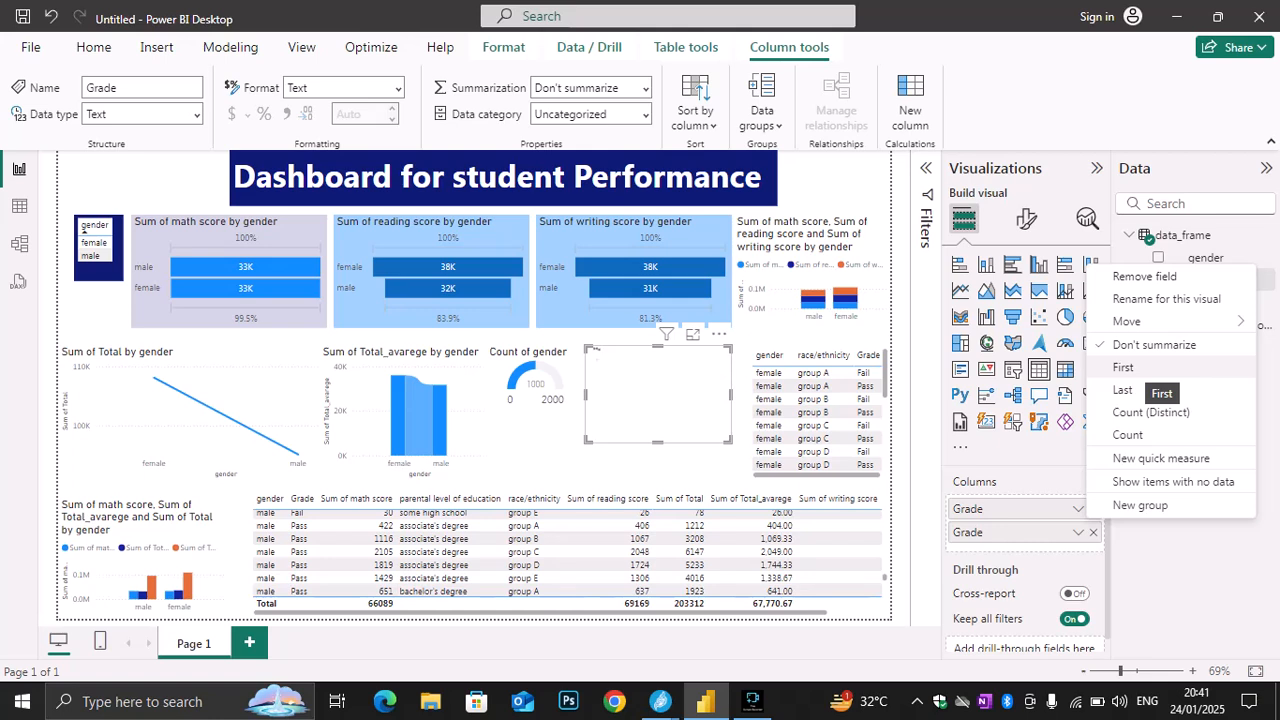
pyautogui.click(1127, 435)
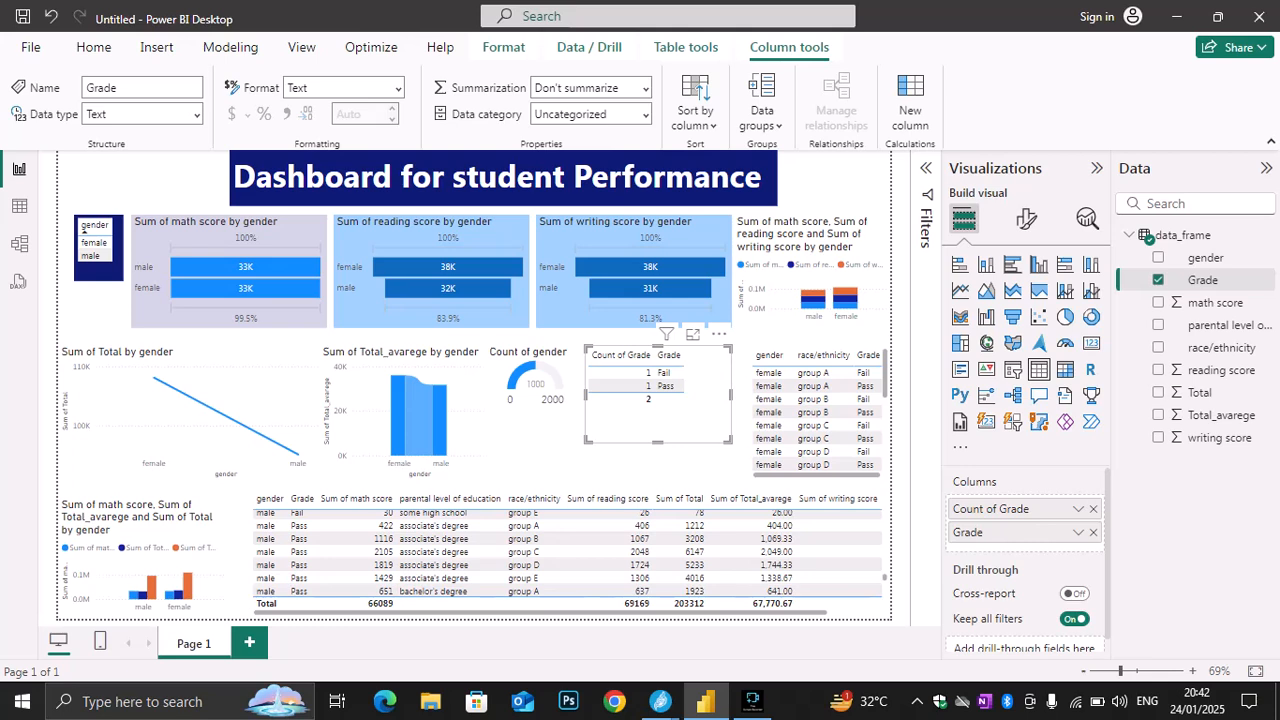
pyautogui.moveTo(730, 440); pyautogui.dragTo(731, 402)
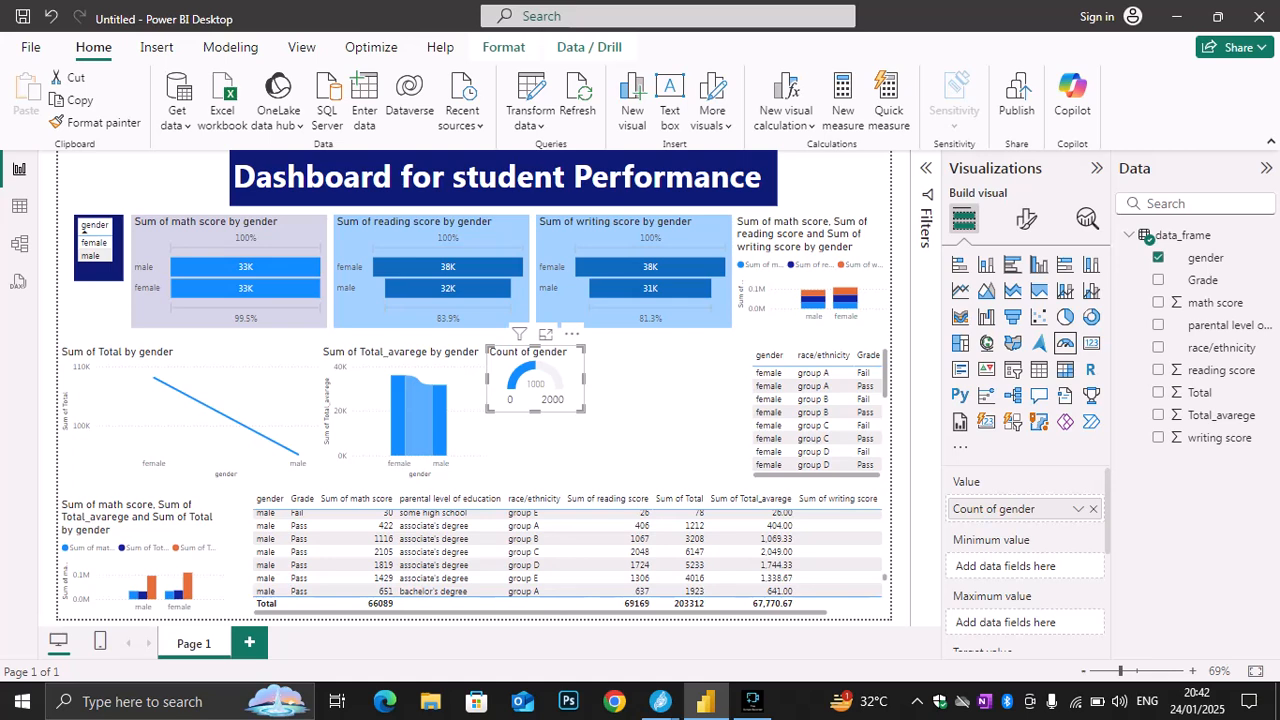
# Try summarizing the gender gauge by Count (Distinct) and switch it back to Count
pyautogui.click(1078, 508)
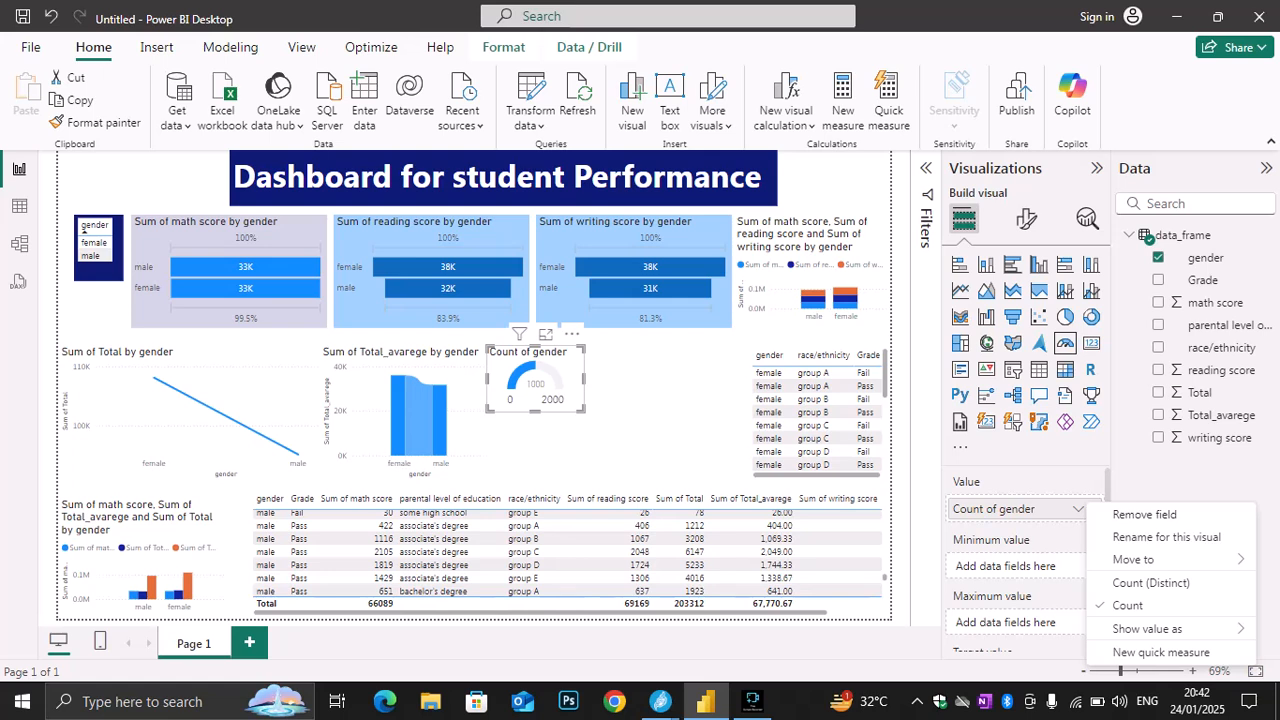
pyautogui.click(1150, 582)
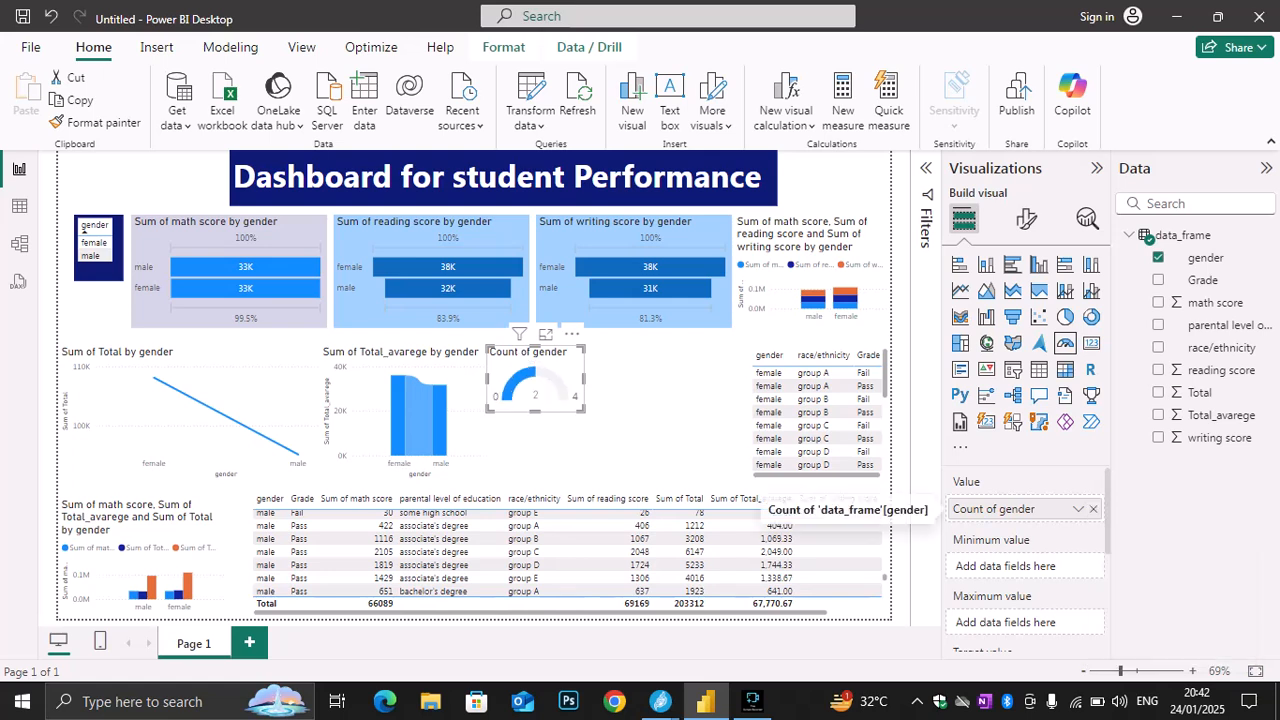
pyautogui.click(1078, 509)
pyautogui.click(1128, 605)
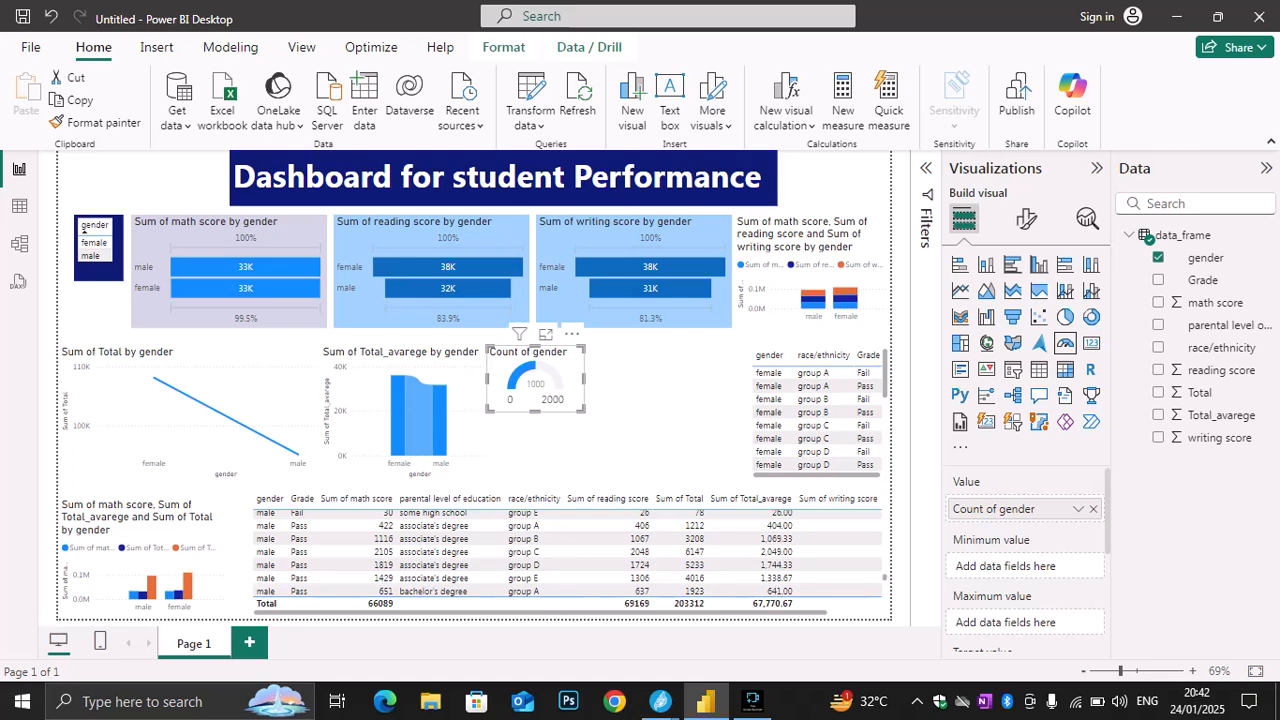
# Insert a writing score gauge beside the Count of gender gauge and shrink it to a similar size
pyautogui.click(664, 422)
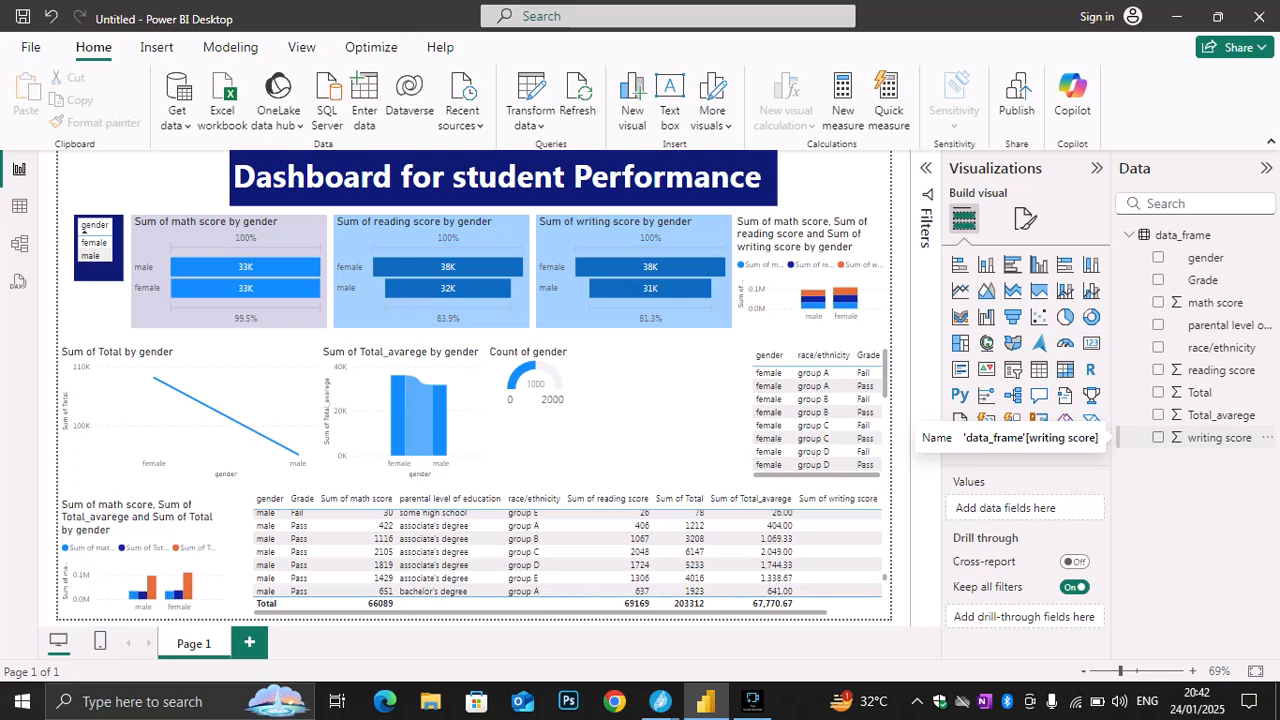
pyautogui.click(1158, 437)
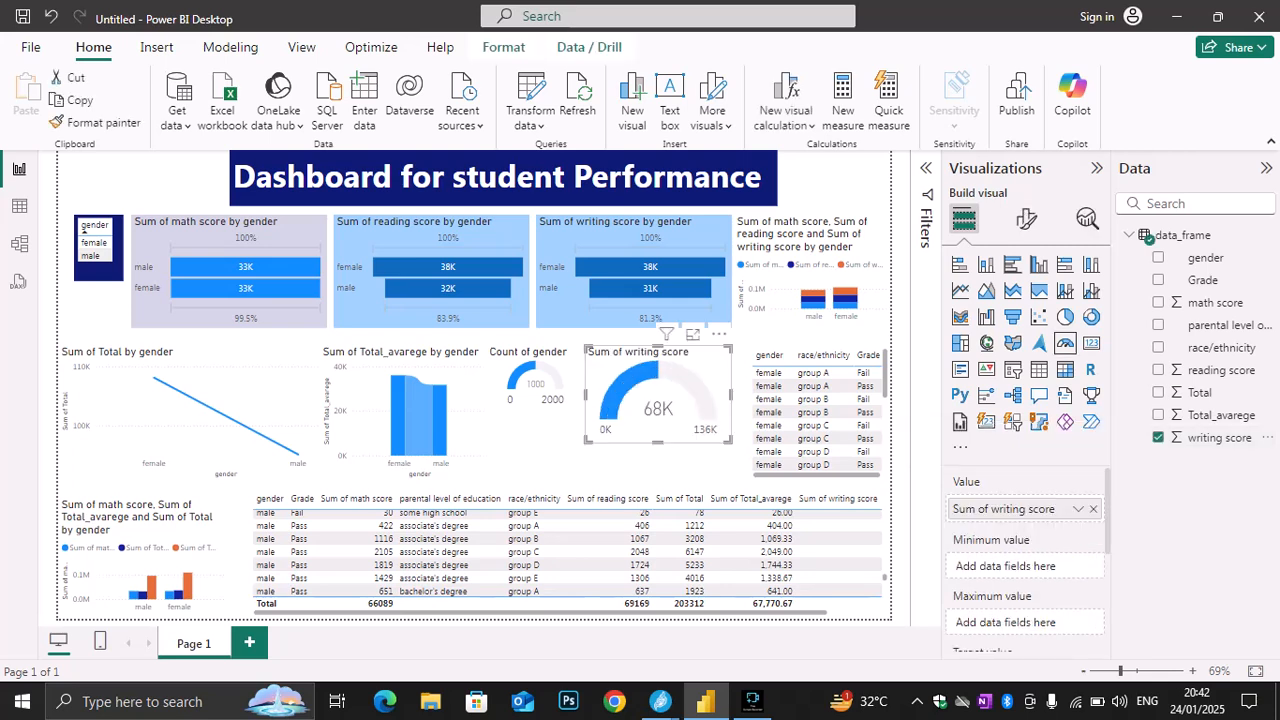
pyautogui.moveTo(730, 441); pyautogui.dragTo(711, 411)
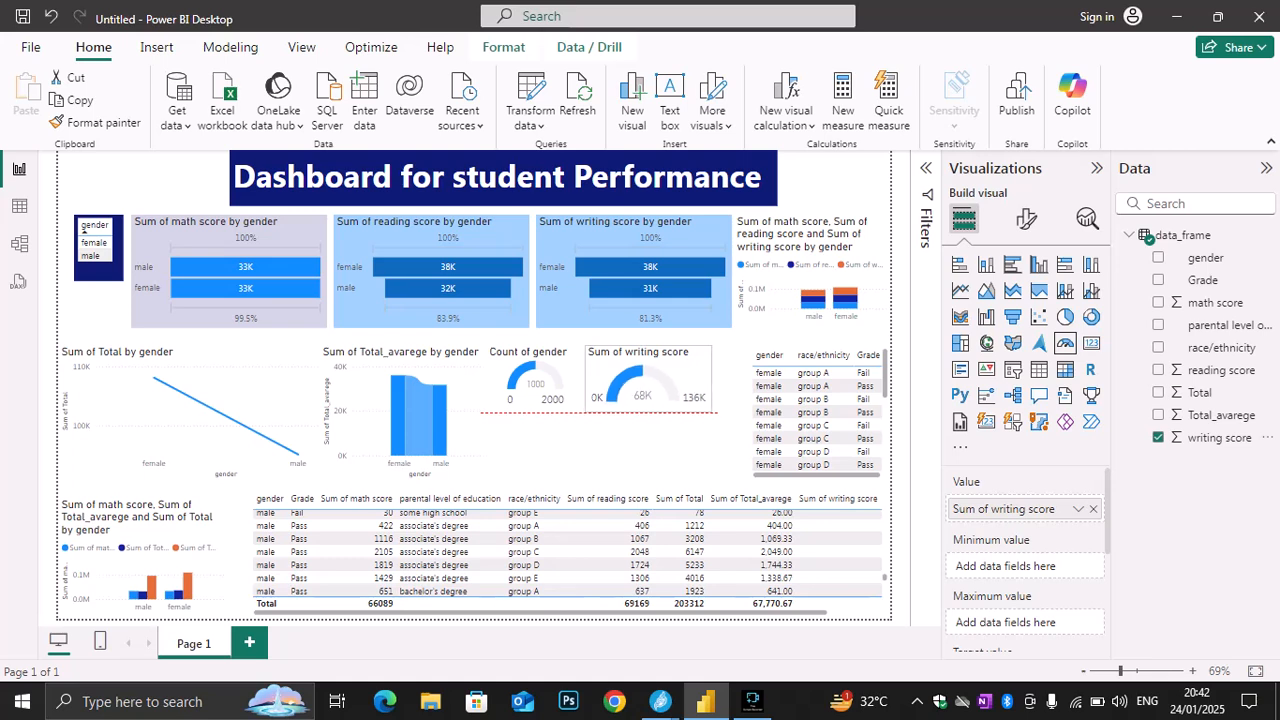
pyautogui.moveTo(711, 411); pyautogui.dragTo(700, 410)
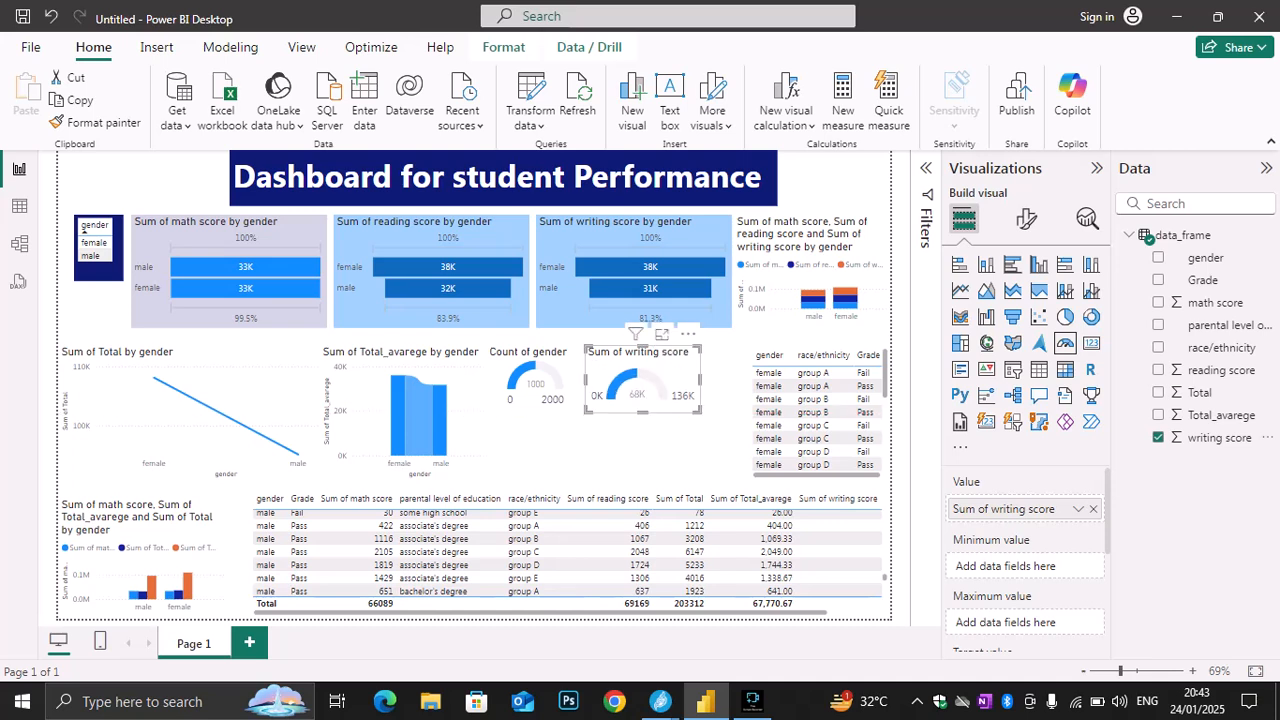
# Move the new gauge below the Count of gender gauge and replace its writing score value with math score
pyautogui.click(1158, 437)
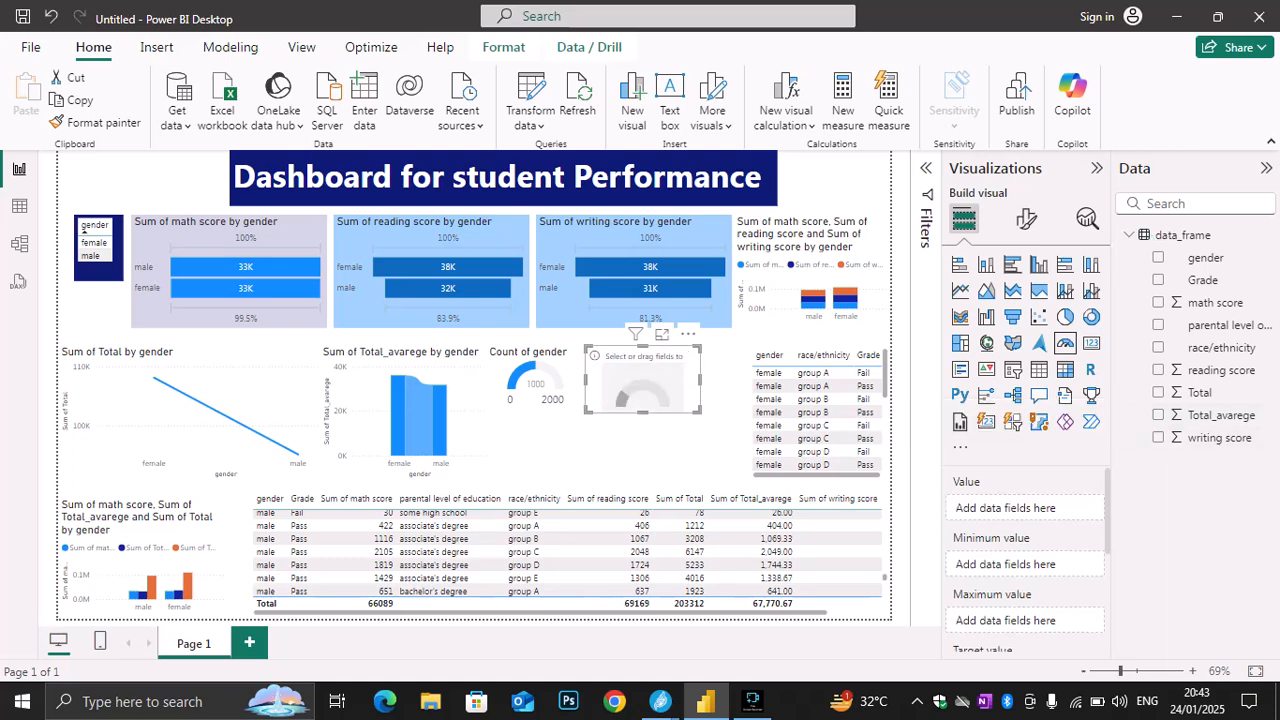
pyautogui.moveTo(643, 380); pyautogui.dragTo(606, 480)
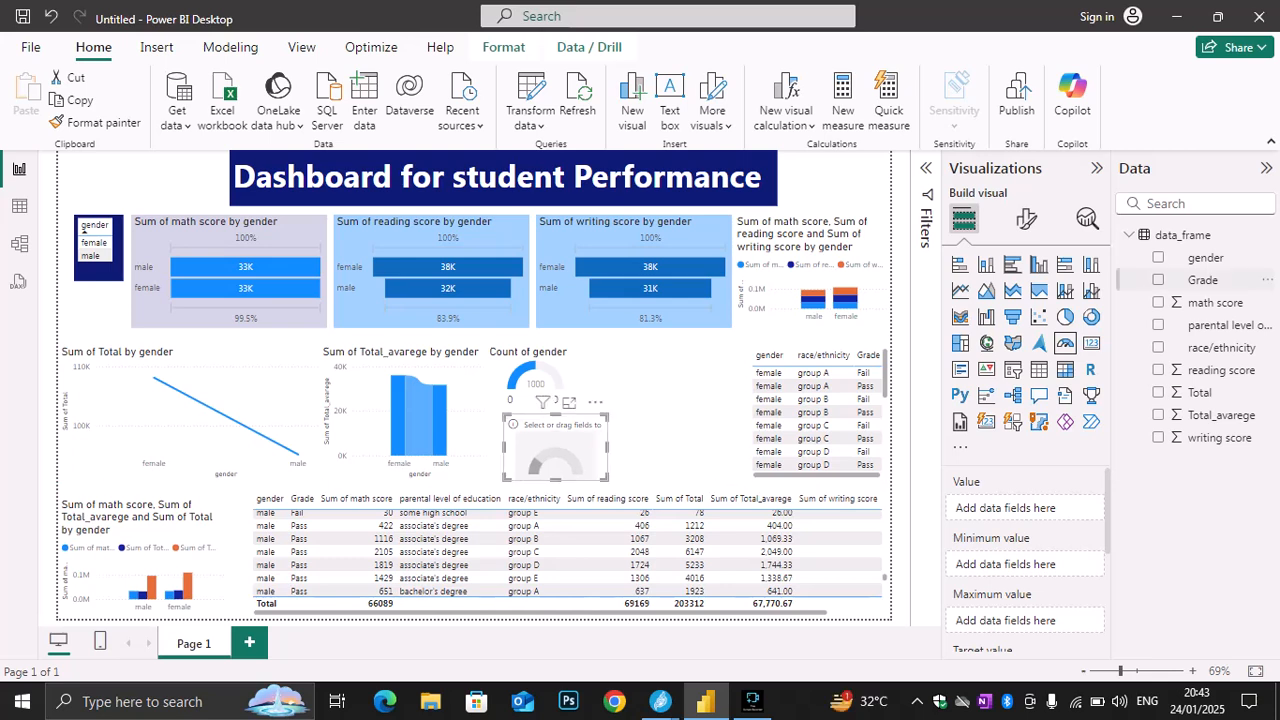
pyautogui.click(1158, 302)
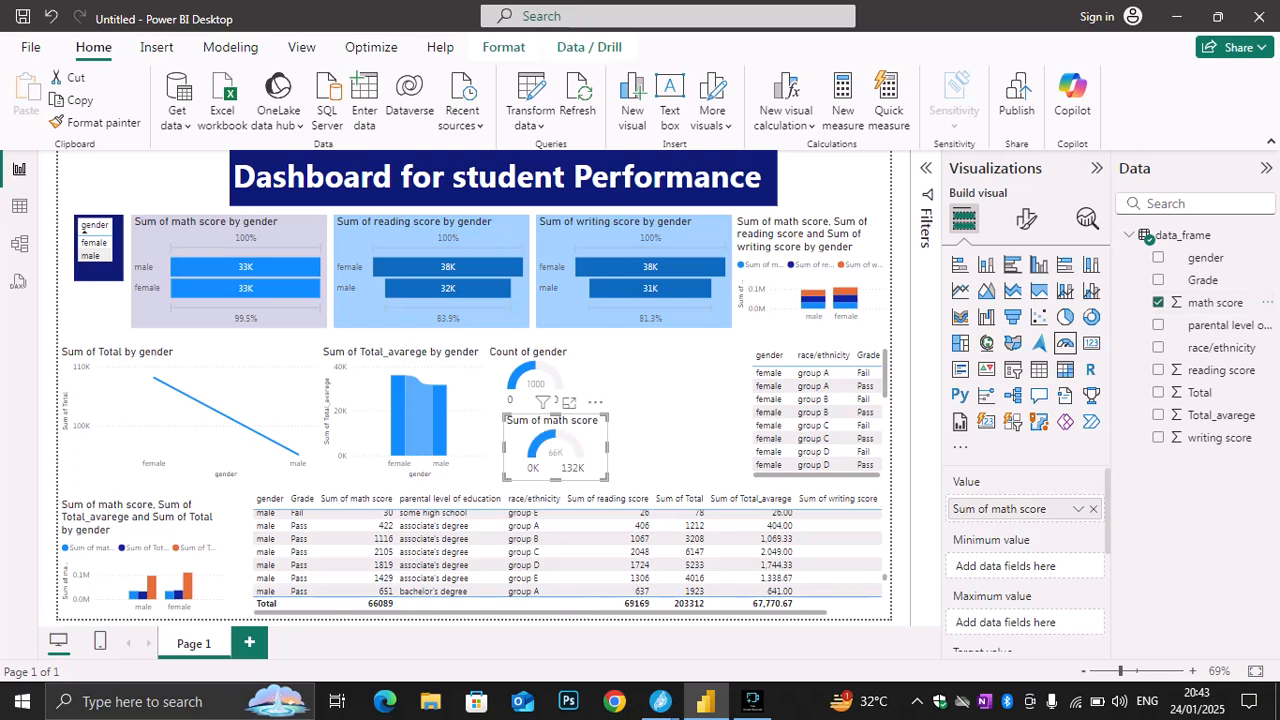
# Insert a reading score gauge and size it to fit between the math score gauge and the race/ethnicity table
pyautogui.click(680, 420)
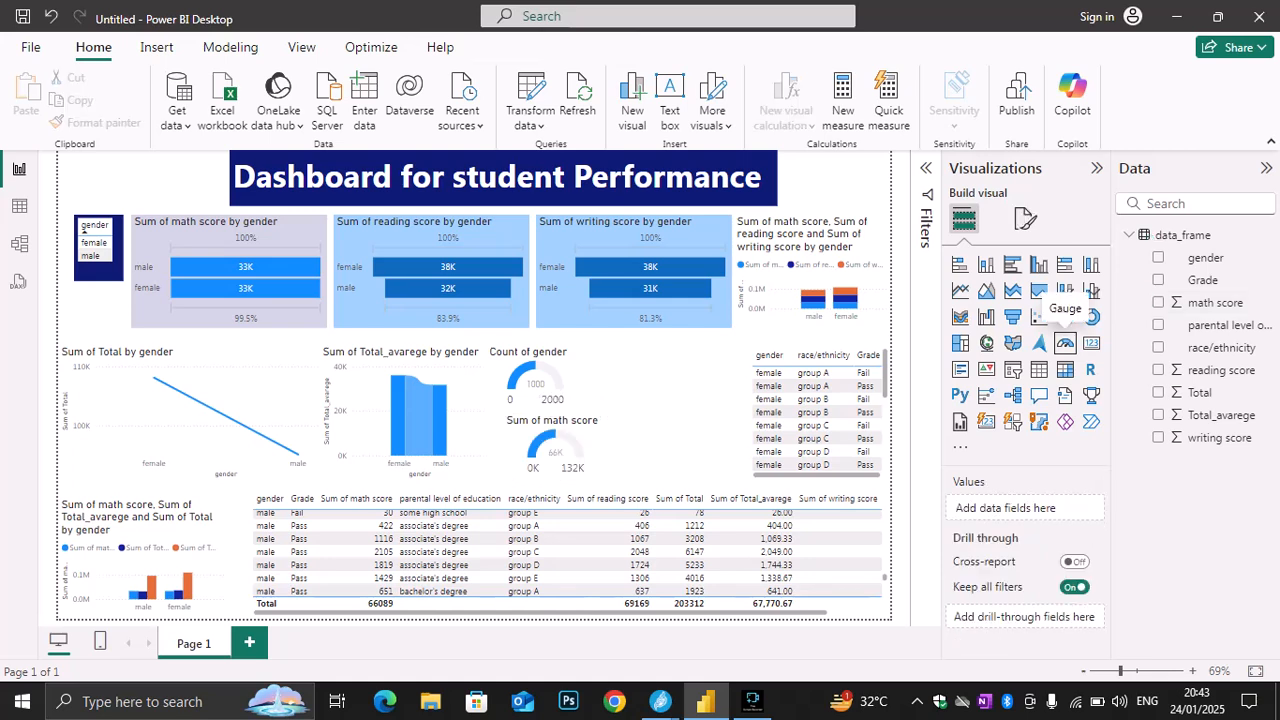
pyautogui.click(1065, 343)
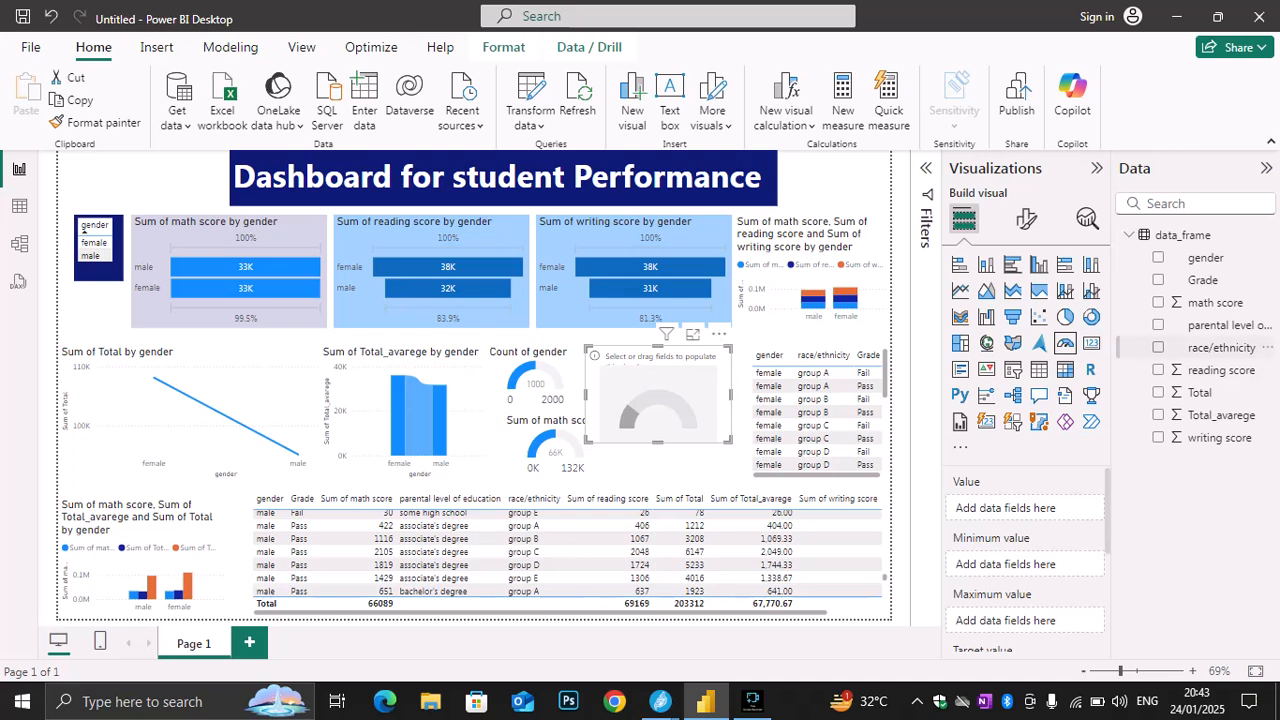
pyautogui.click(1158, 370)
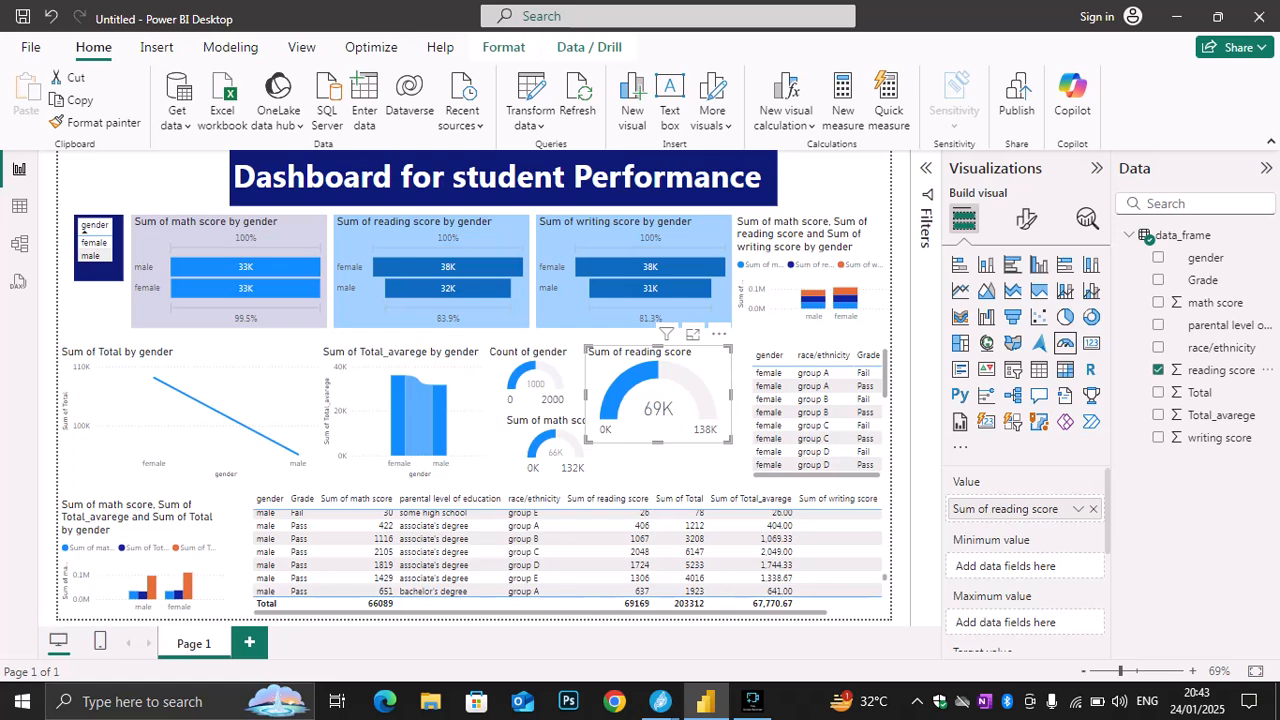
pyautogui.moveTo(658, 394); pyautogui.dragTo(655, 448)
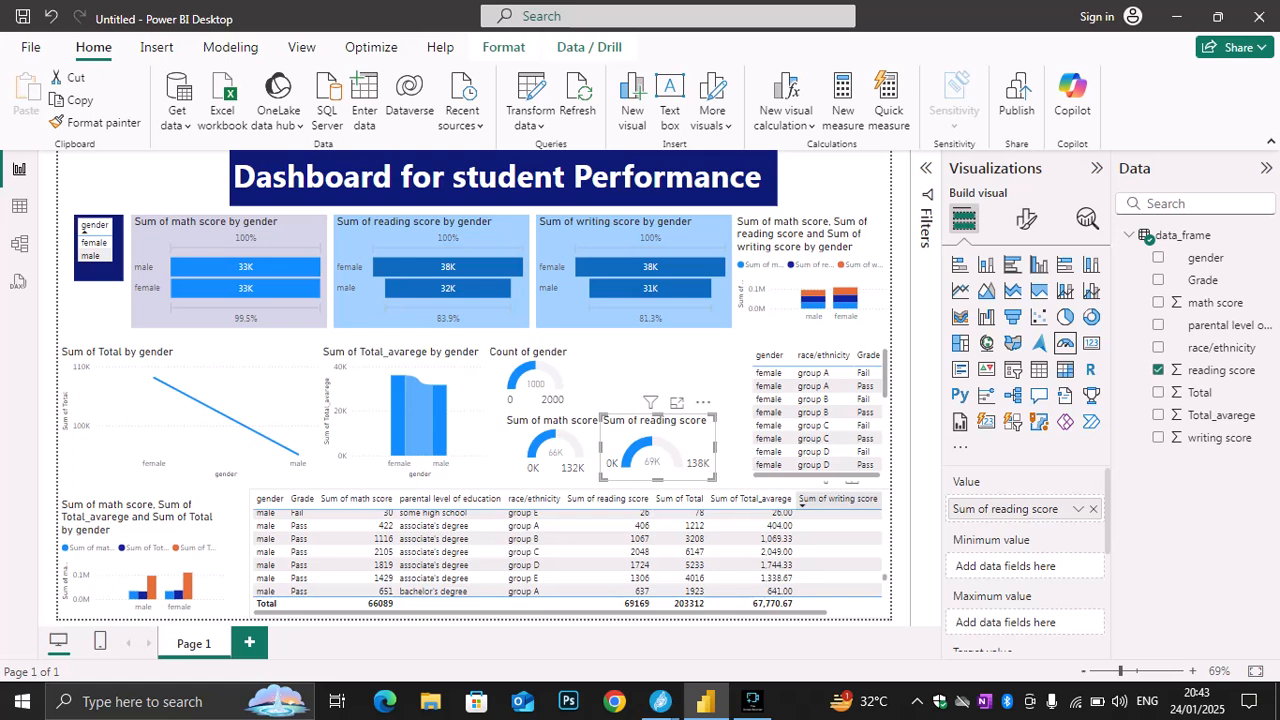
pyautogui.moveTo(714, 478); pyautogui.dragTo(731, 479)
pyautogui.moveTo(665, 440)
pyautogui.mouseDown()
pyautogui.moveTo(721, 441)
pyautogui.moveTo(682, 439)
pyautogui.mouseUp()
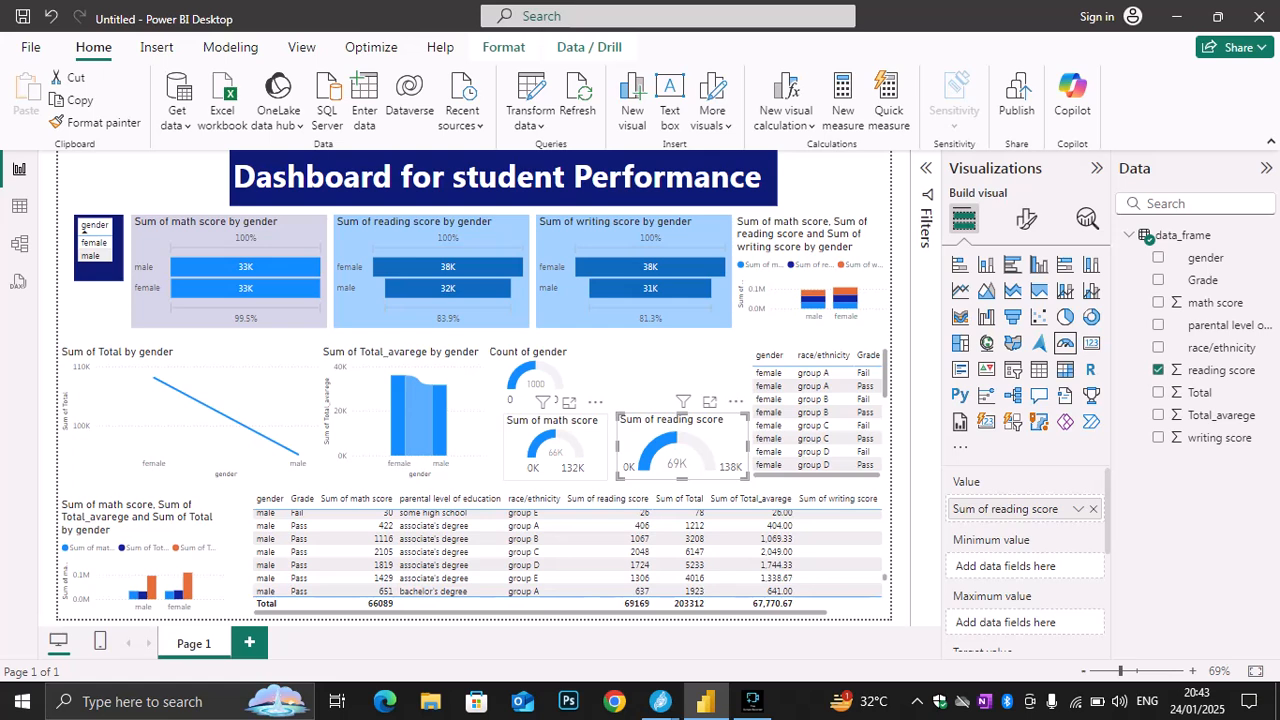
# Enlarge the math score gauge slightly toward the ribbon chart and the large table below
pyautogui.click(548, 452)
pyautogui.moveTo(505, 479); pyautogui.dragTo(488, 488)
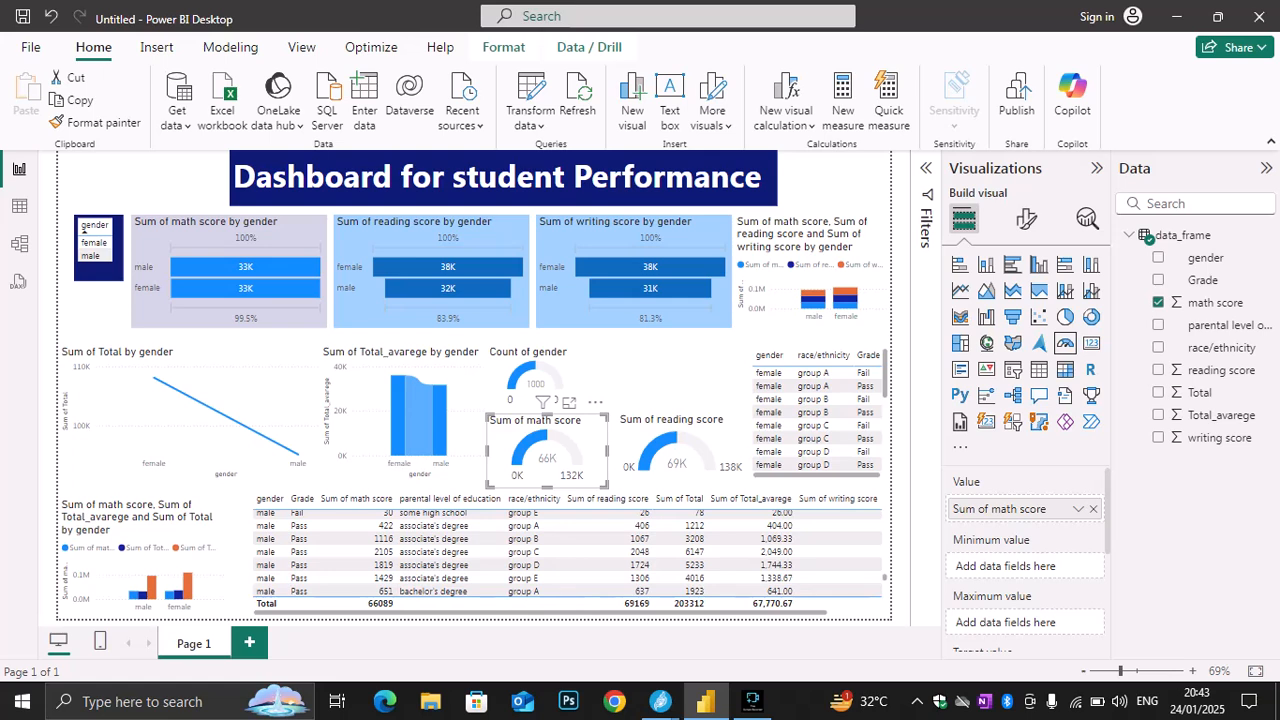
pyautogui.click(640, 375)
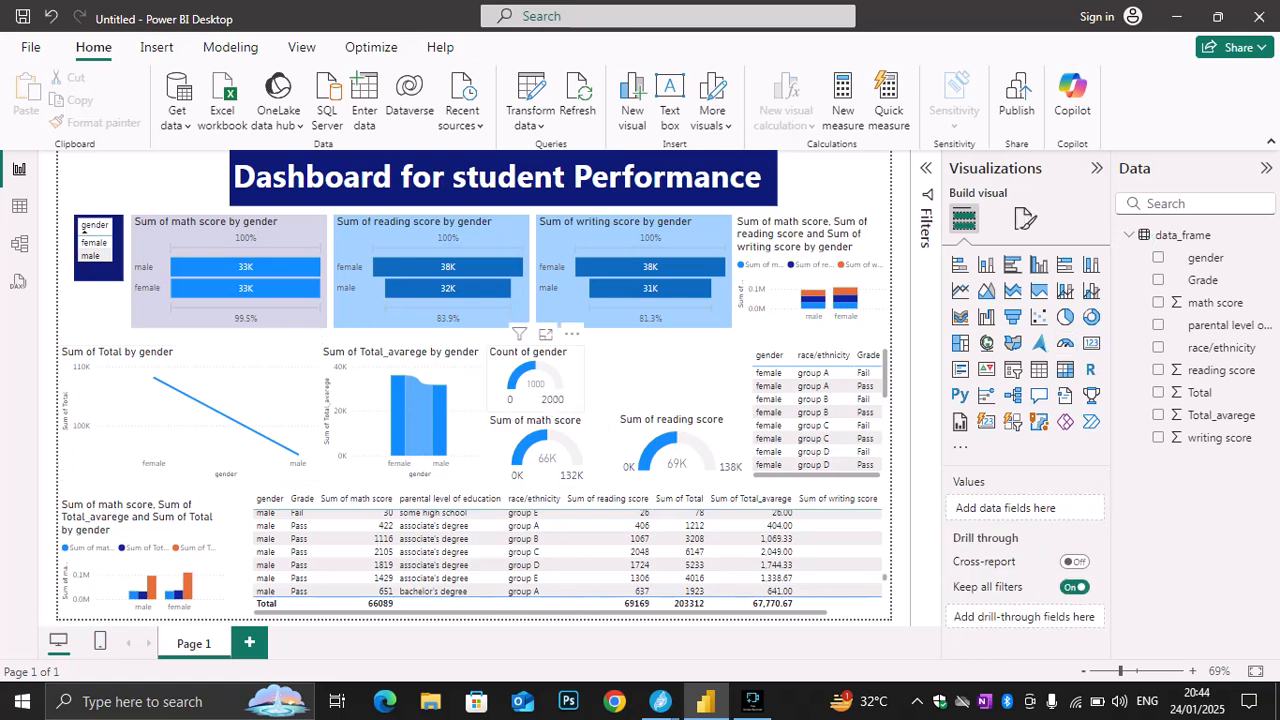
# Move the Count of gender gauge beneath the gender table, shorten that table, and narrow the gauge
pyautogui.moveTo(538, 372); pyautogui.dragTo(110, 308)
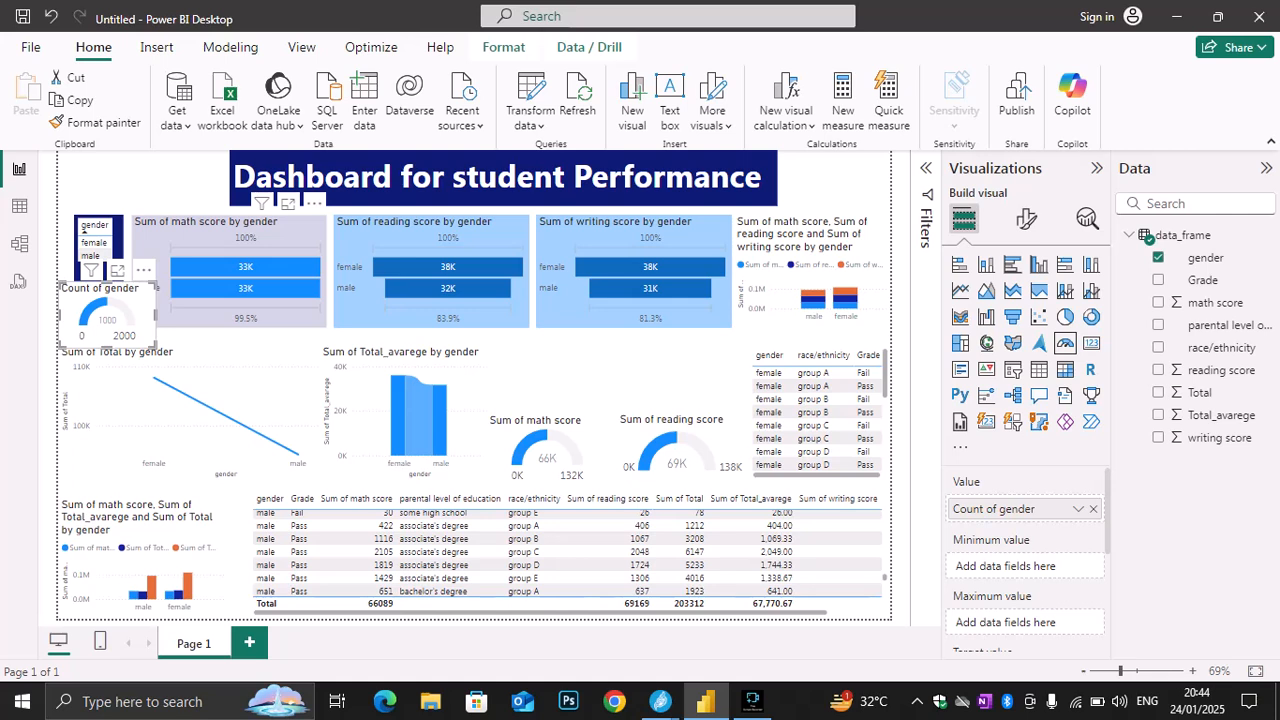
pyautogui.moveTo(155, 315); pyautogui.dragTo(131, 315)
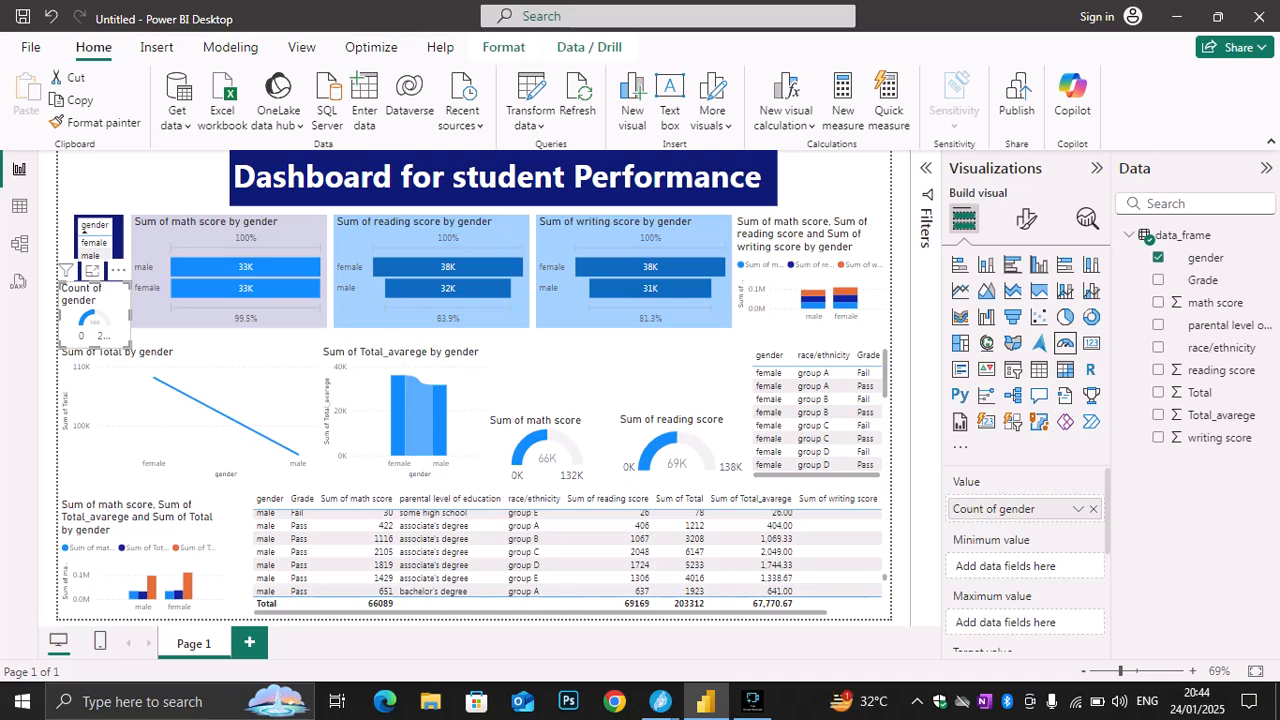
pyautogui.click(84, 228)
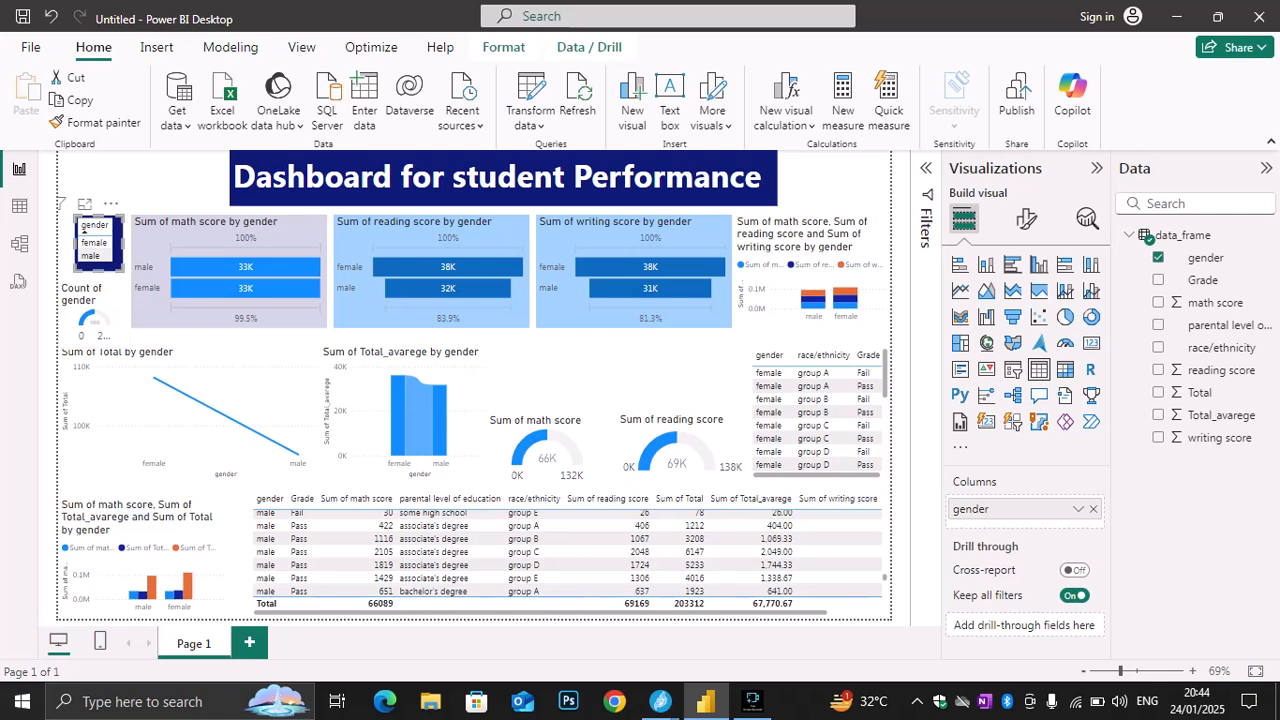
pyautogui.press('Escape')
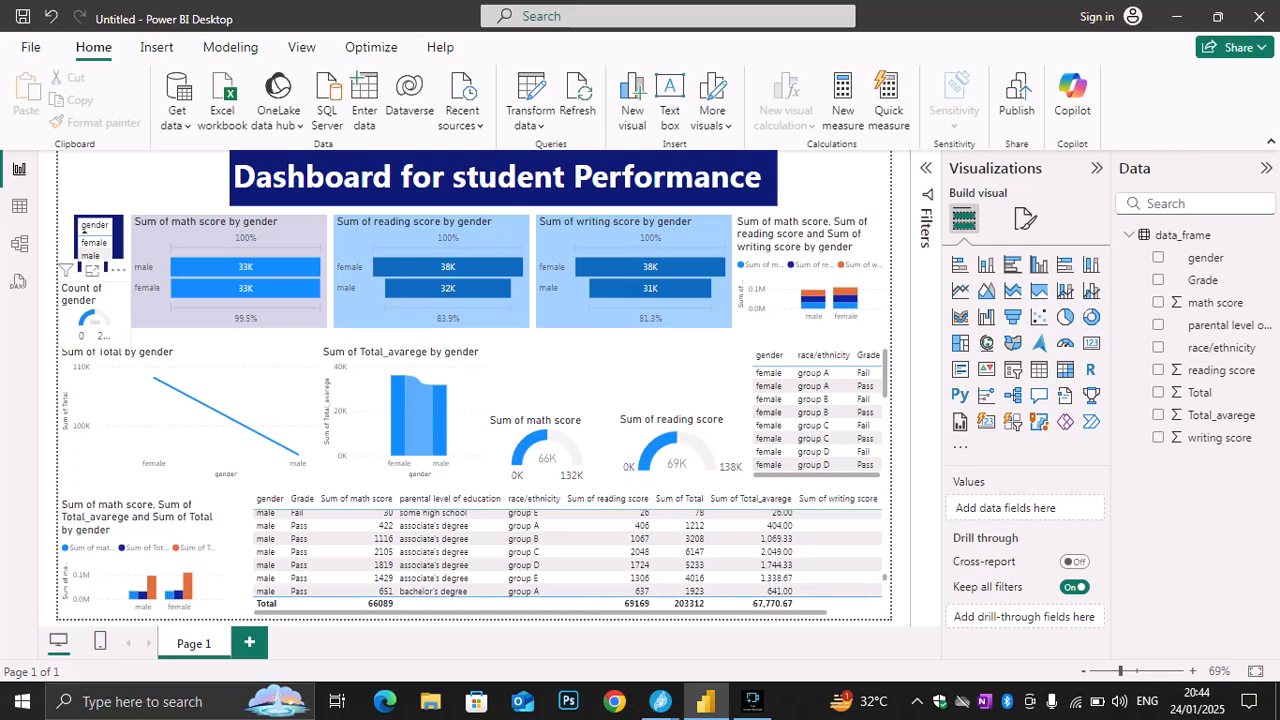
pyautogui.click(95, 300)
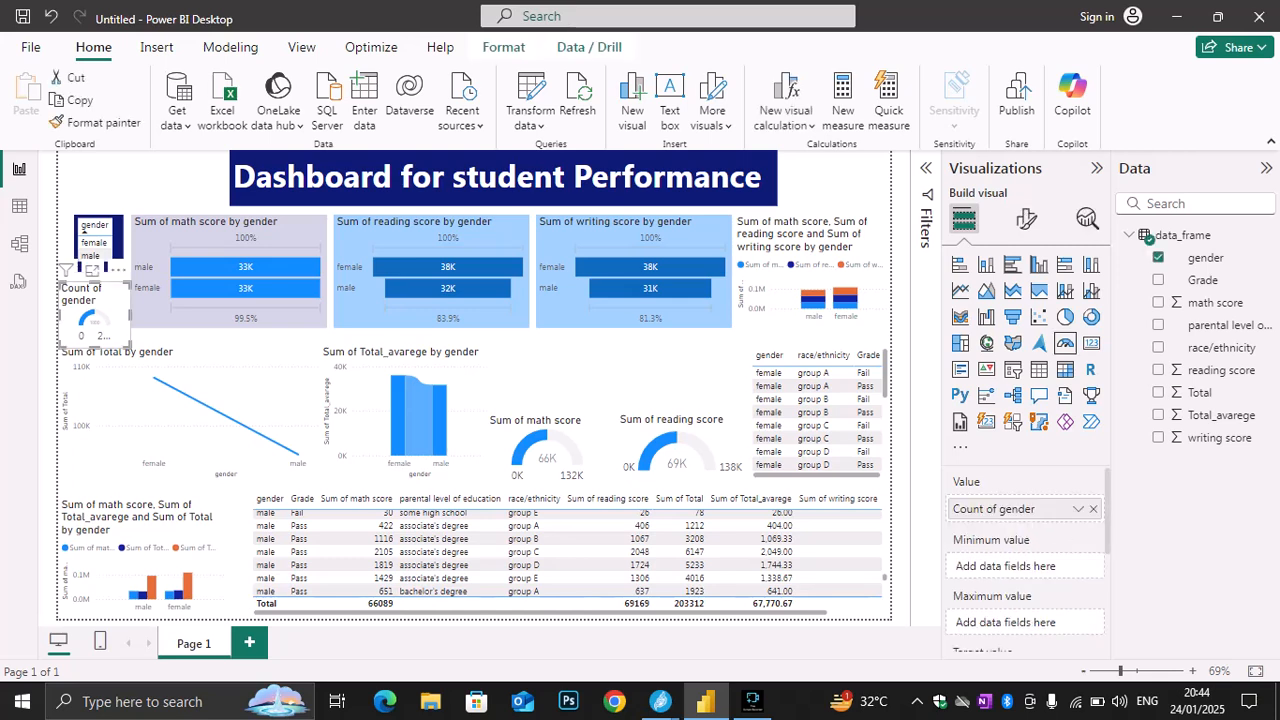
pyautogui.moveTo(130, 315); pyautogui.dragTo(142, 315)
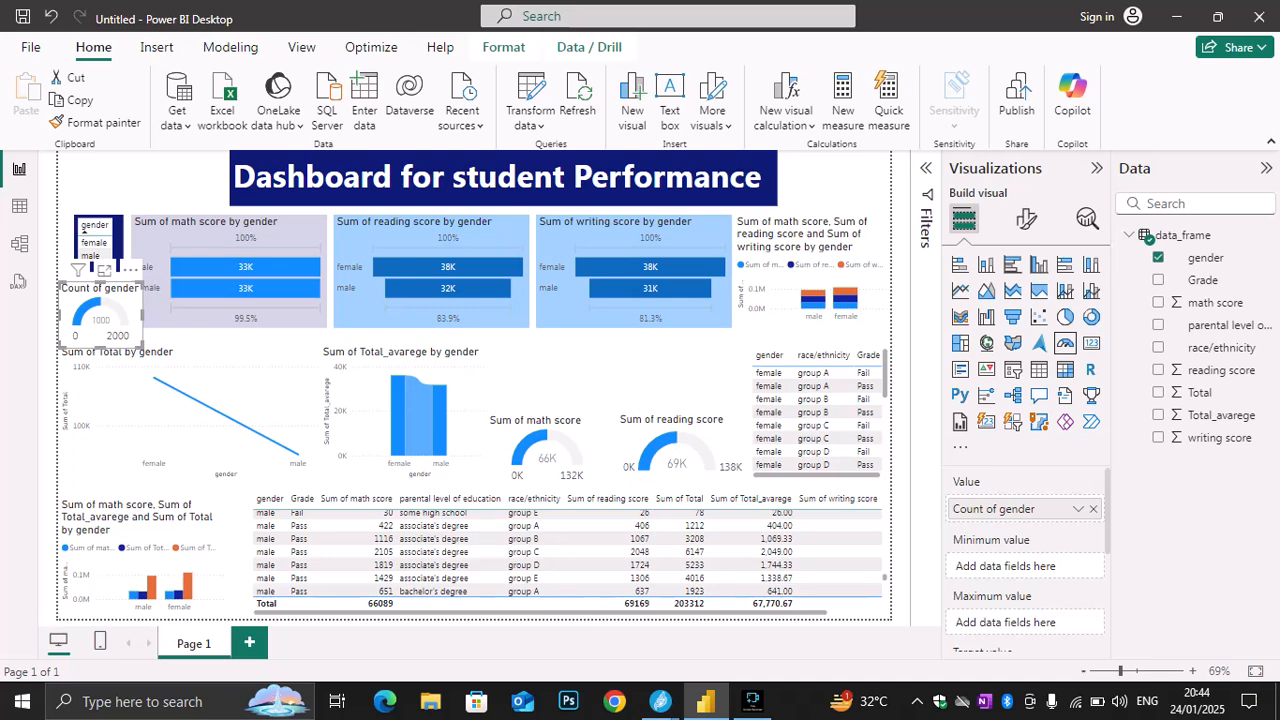
# Narrow the Count of gender gauge to clear the math score funnel and filter the dashboard's visuals to female
pyautogui.click(85, 236)
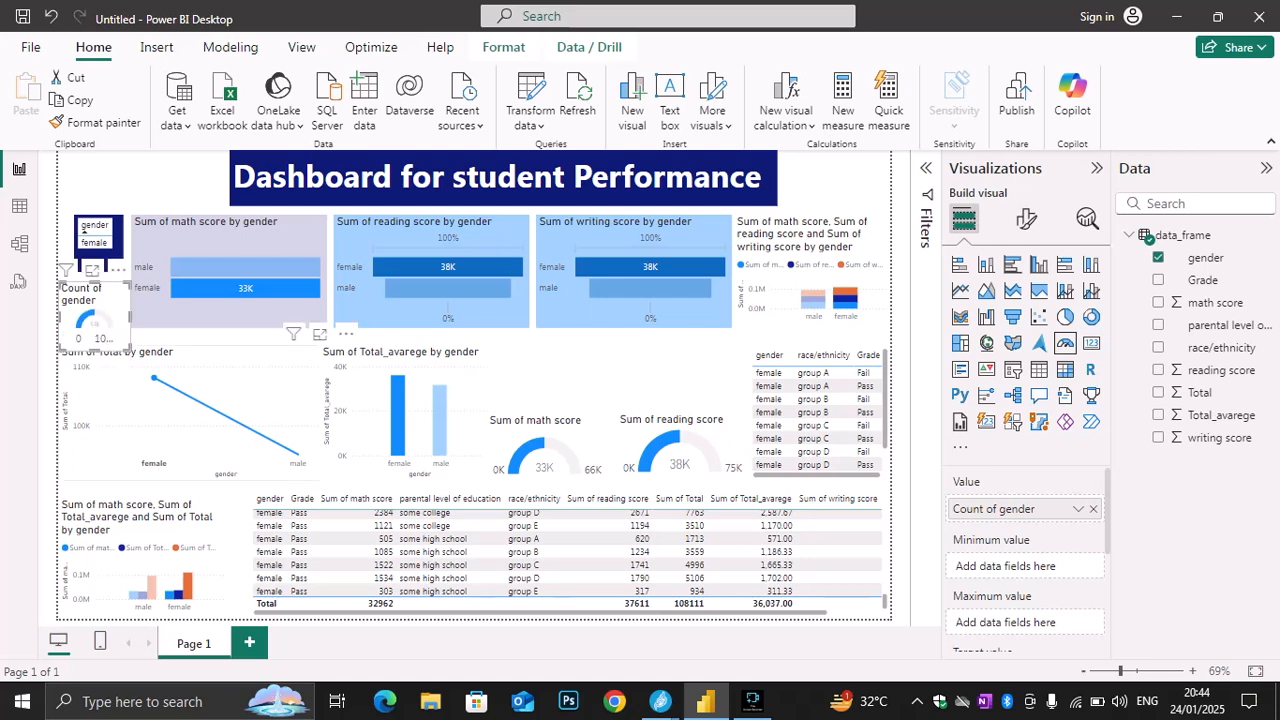
pyautogui.click(208, 412)
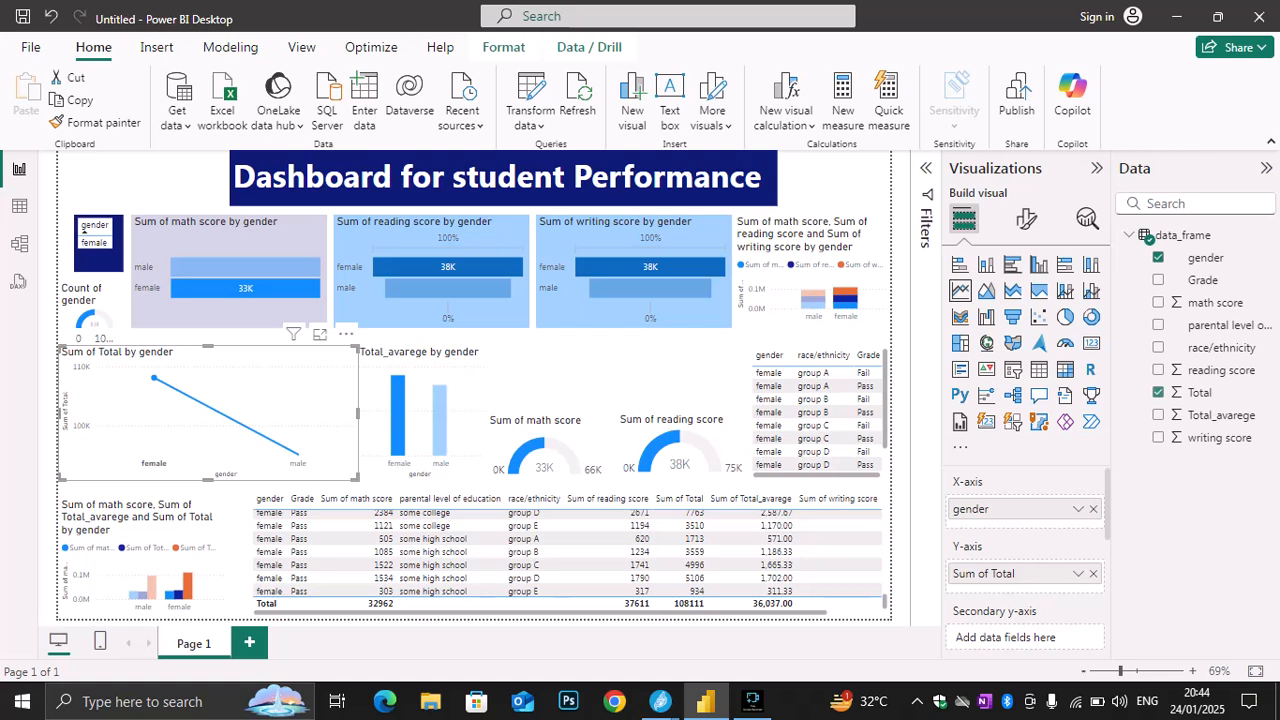
pyautogui.moveTo(208, 412); pyautogui.dragTo(208, 413)
pyautogui.click(95, 316)
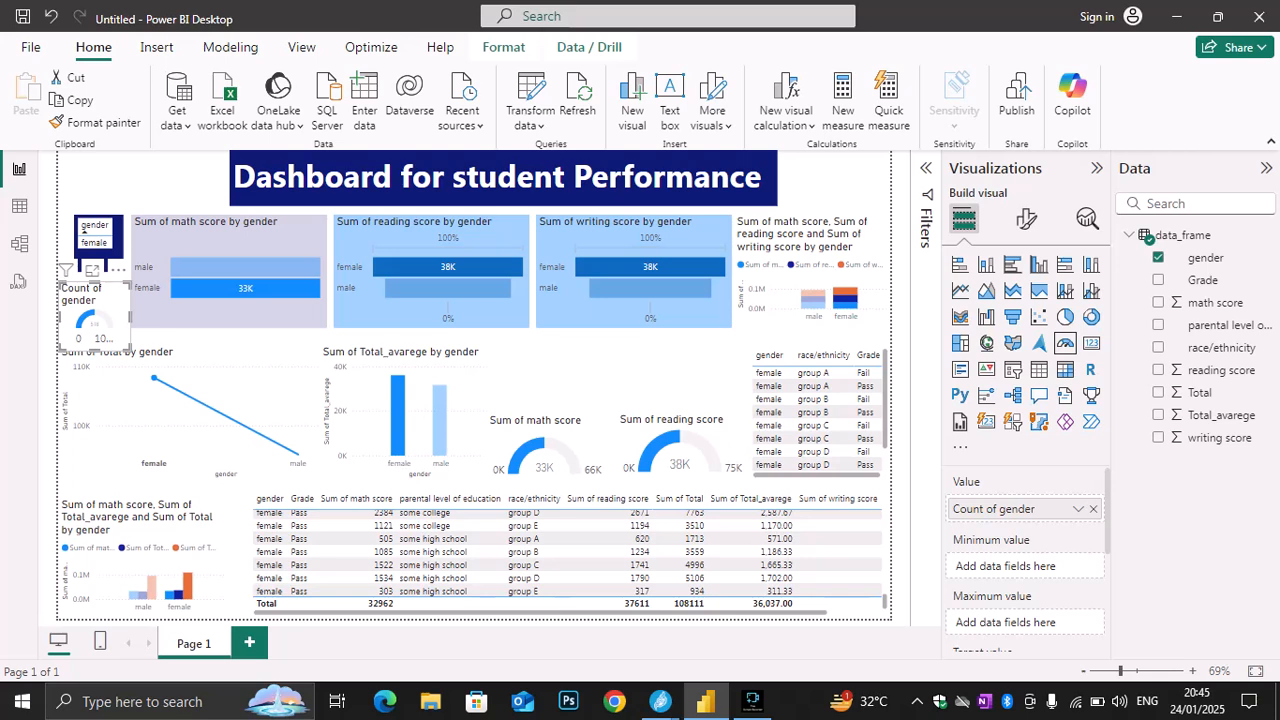
pyautogui.press('Escape')
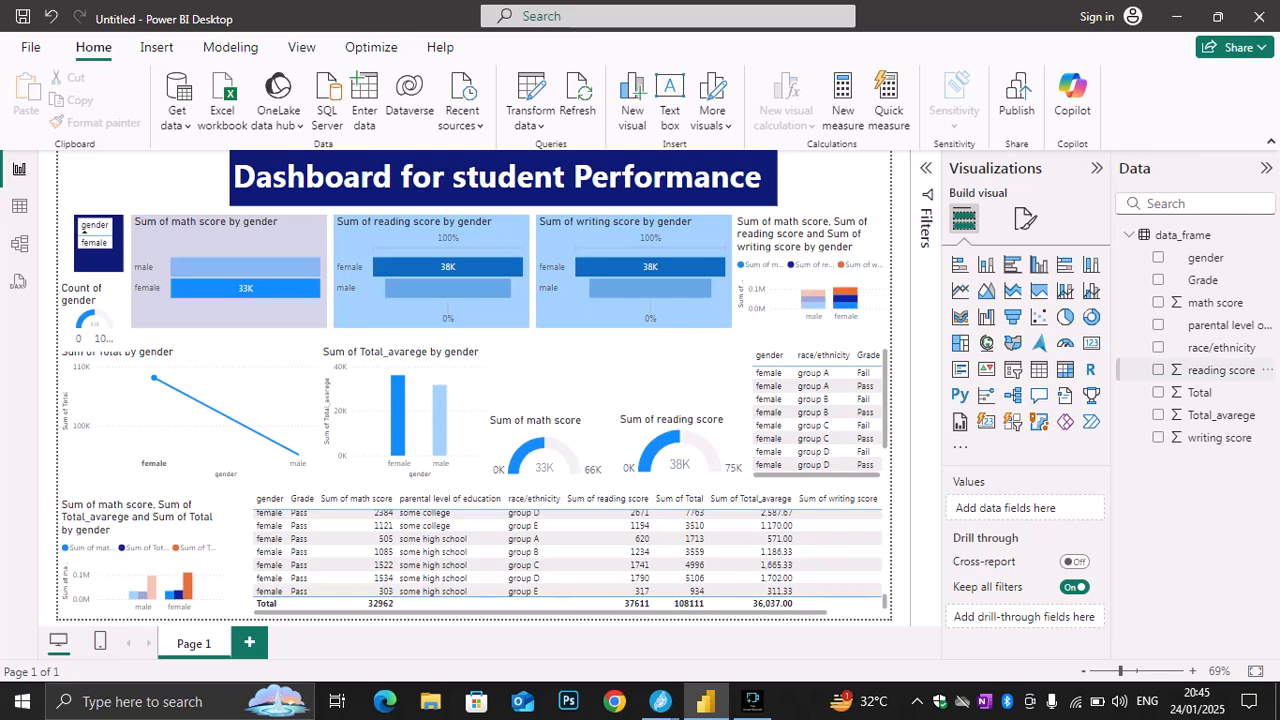
# Add a new visual of the writing score and convert it to a gauge
pyautogui.rightClick(1157, 369)
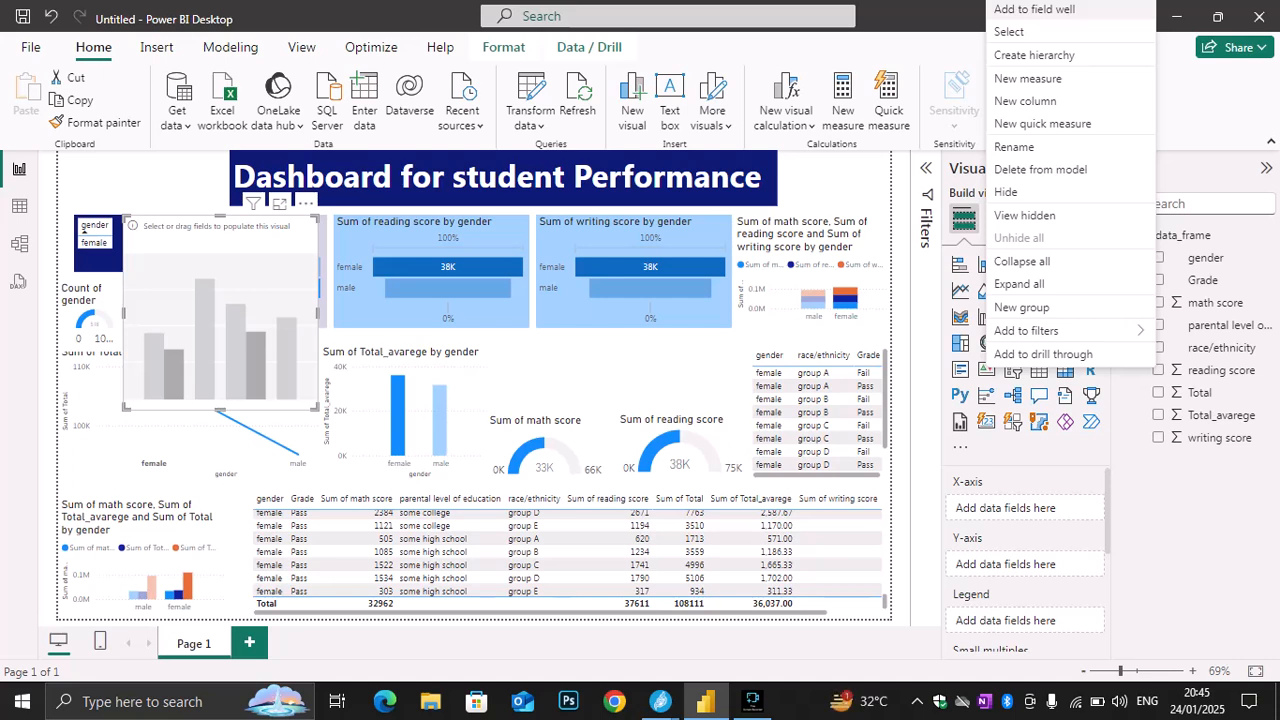
pyautogui.click(1034, 9)
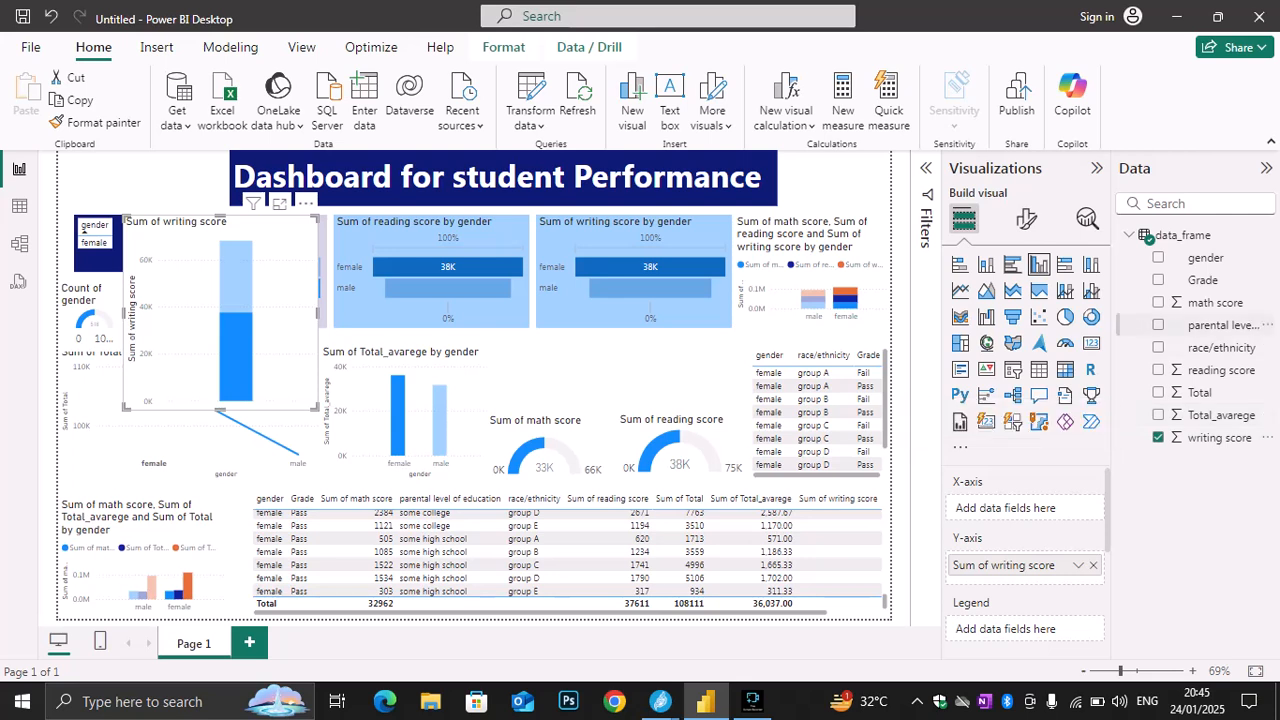
pyautogui.click(1065, 343)
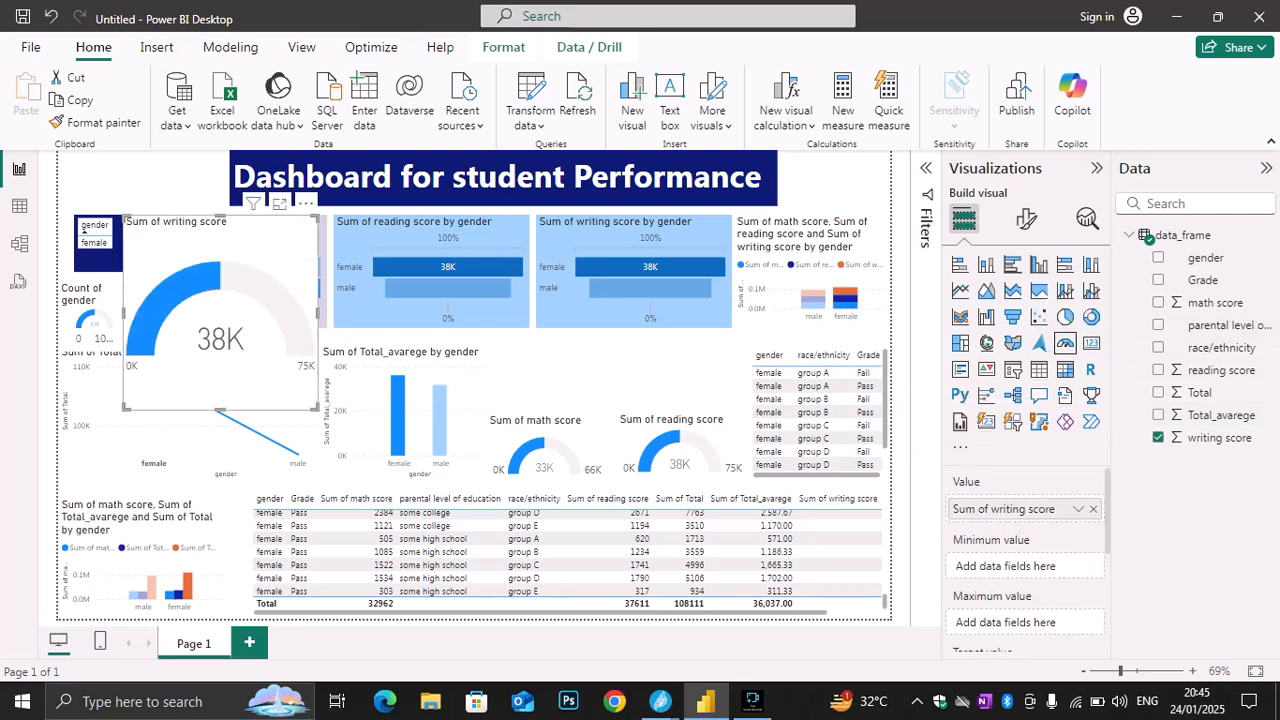
# Shrink the writing score gauge and place it above the math and reading score gauges
pyautogui.moveTo(220, 300); pyautogui.dragTo(609, 433)
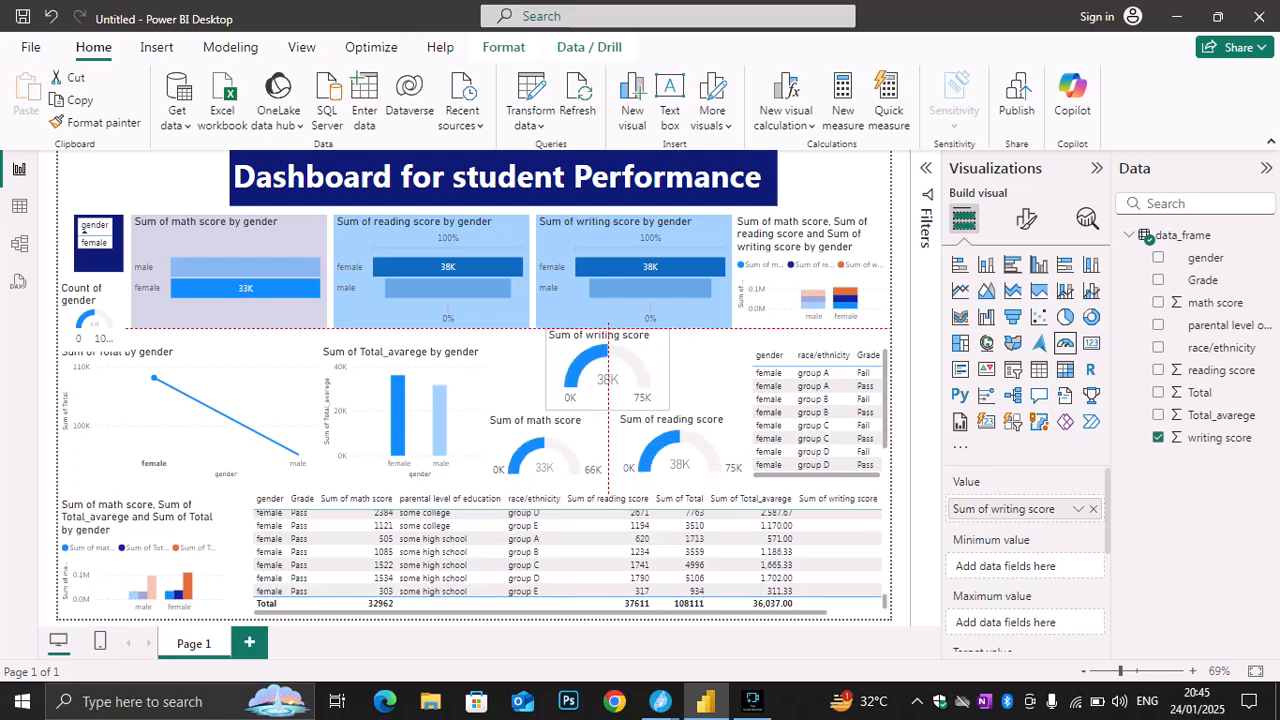
pyautogui.moveTo(607, 370)
pyautogui.mouseDown()
pyautogui.moveTo(607, 385)
pyautogui.moveTo(607, 370)
pyautogui.mouseUp()
pyautogui.moveTo(668, 331); pyautogui.dragTo(666, 337)
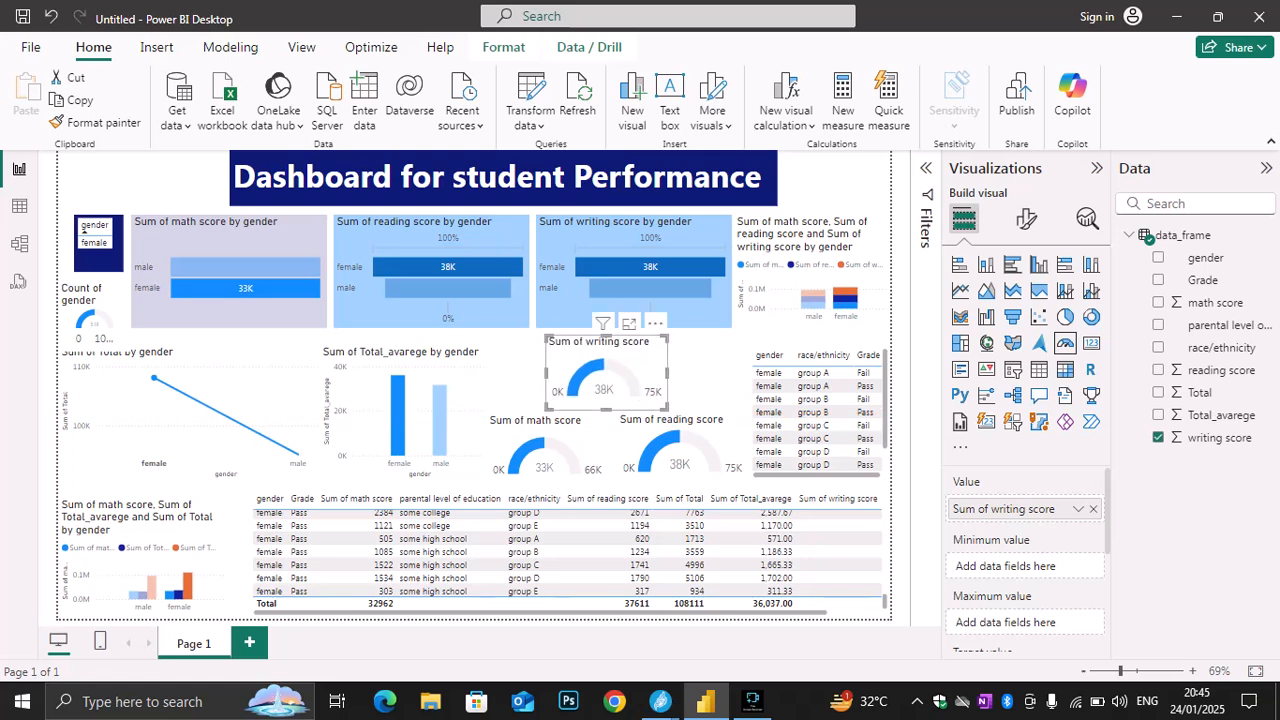
pyautogui.moveTo(607, 385); pyautogui.dragTo(616, 387)
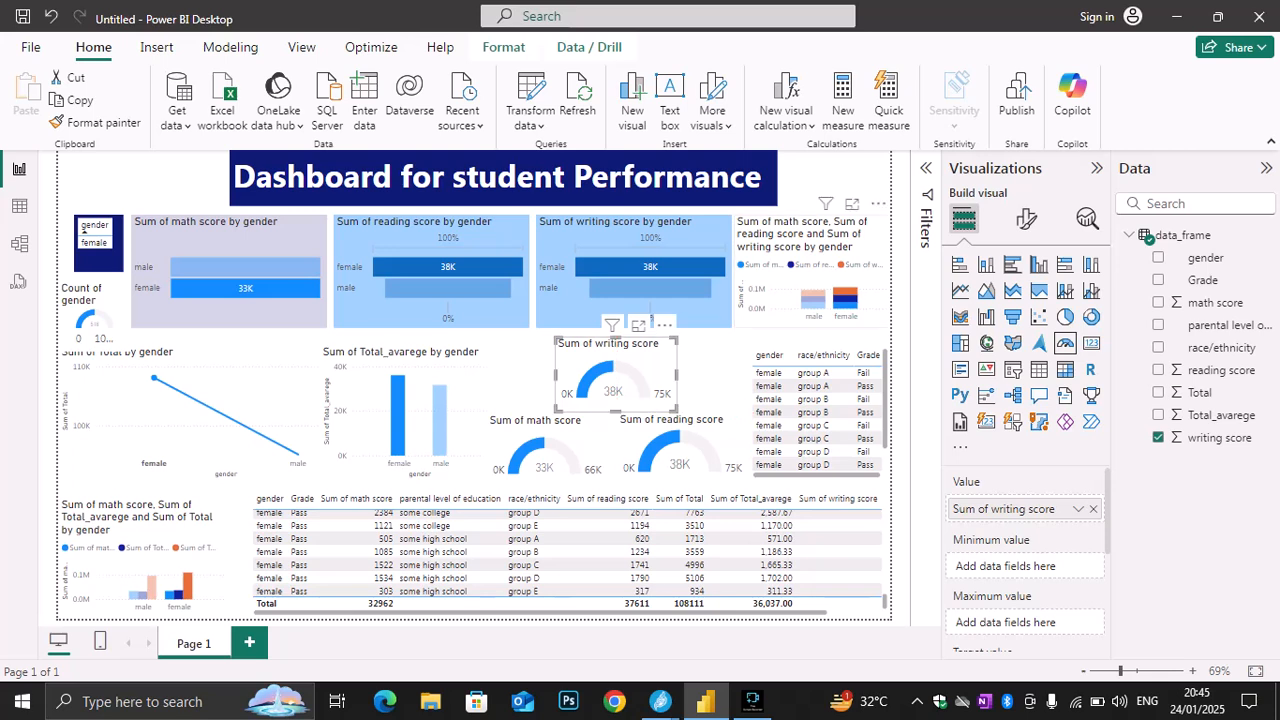
# Set a light yellow background on the chart of math, reading and writing scores by gender beside the writing score funnel
pyautogui.click(812, 250)
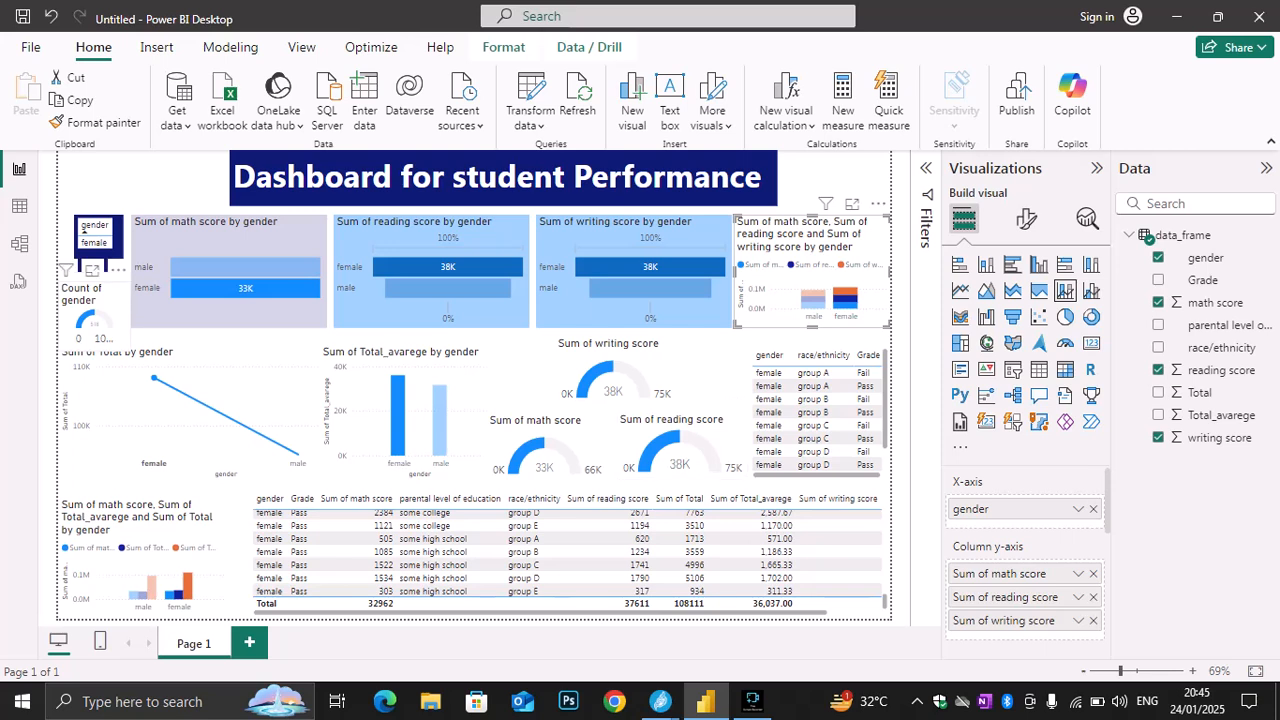
pyautogui.click(84, 229)
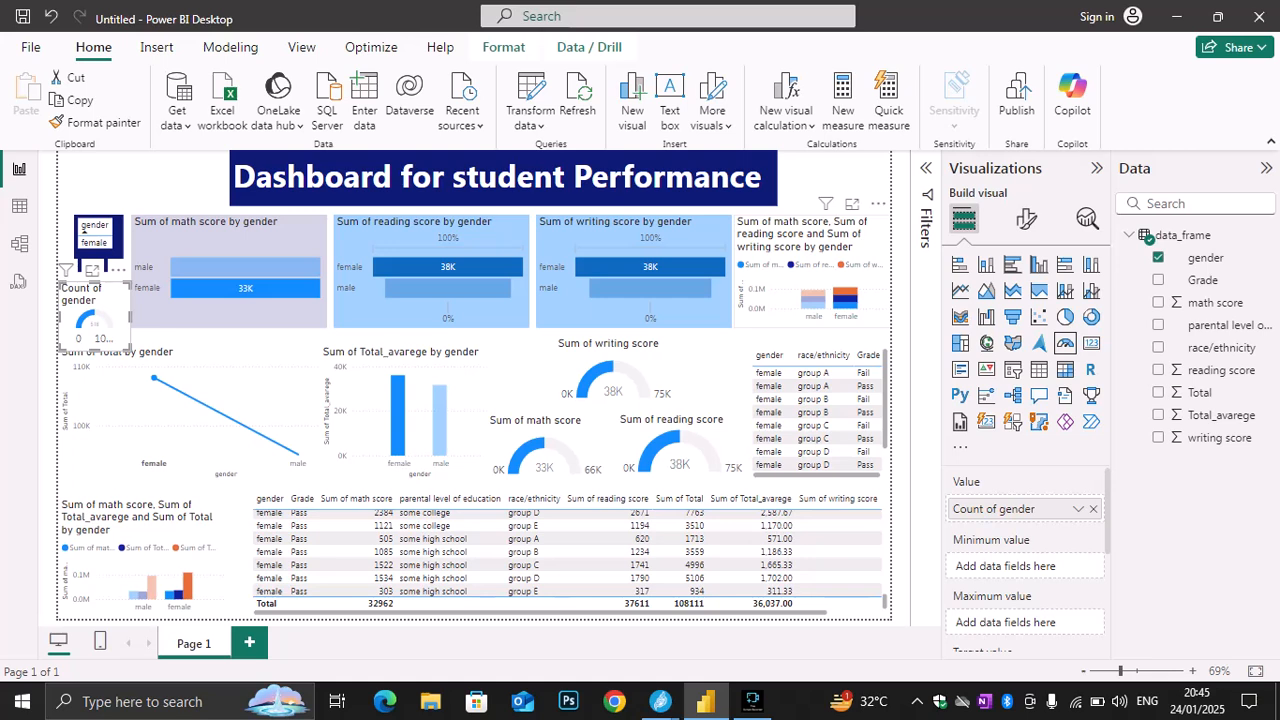
pyautogui.click(1026, 218)
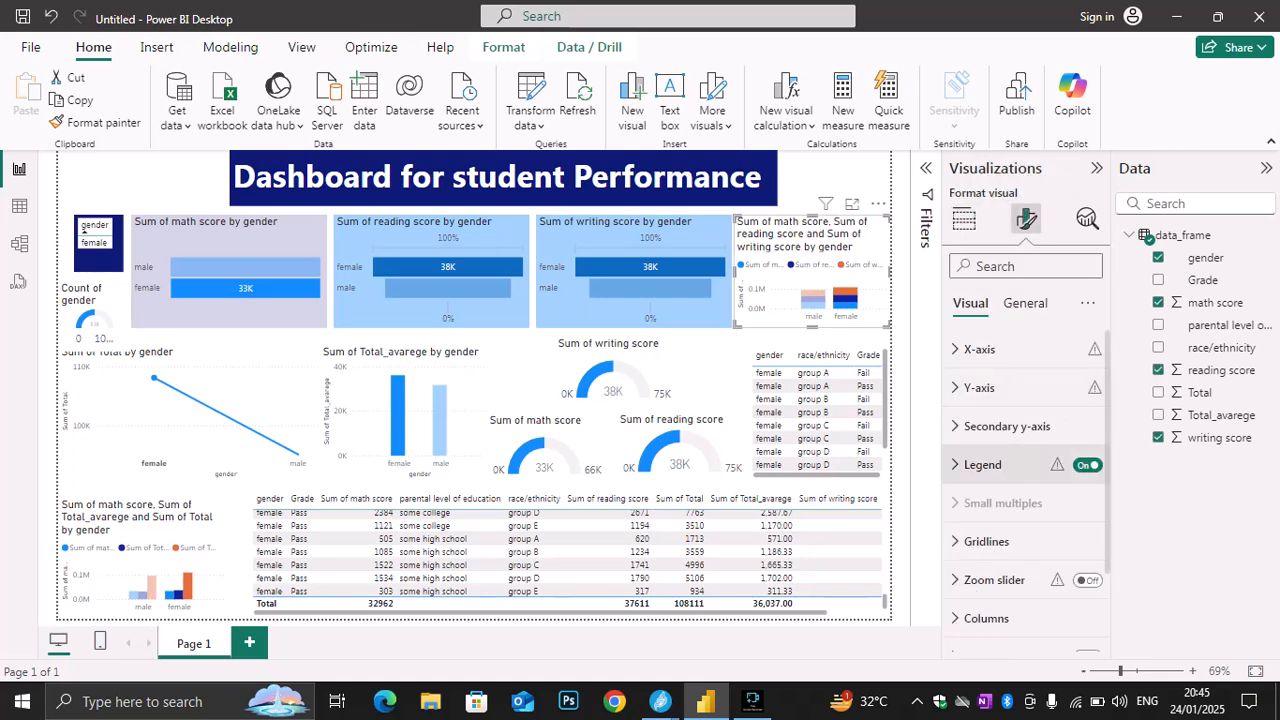
pyautogui.scroll(-2, 1000, 460)
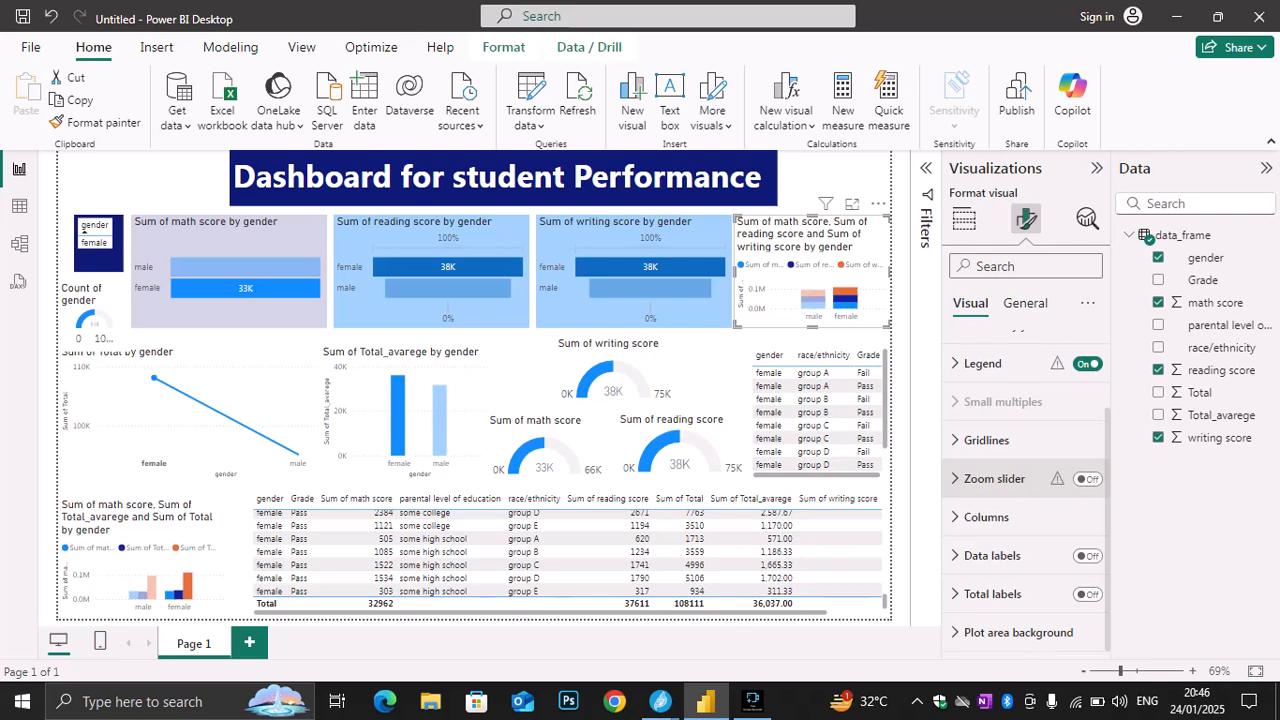
pyautogui.scroll(2, 1025, 468)
pyautogui.scroll(-2, 1025, 468)
pyautogui.scroll(-1, 1025, 476)
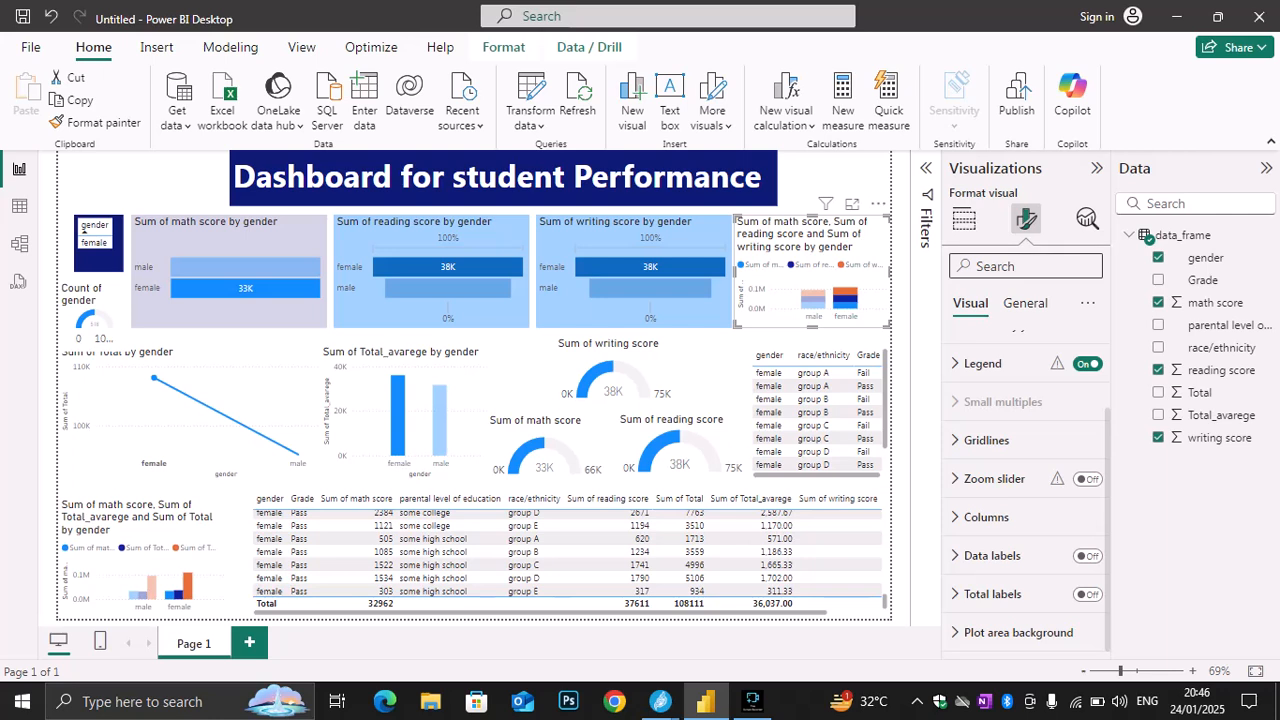
pyautogui.click(1025, 303)
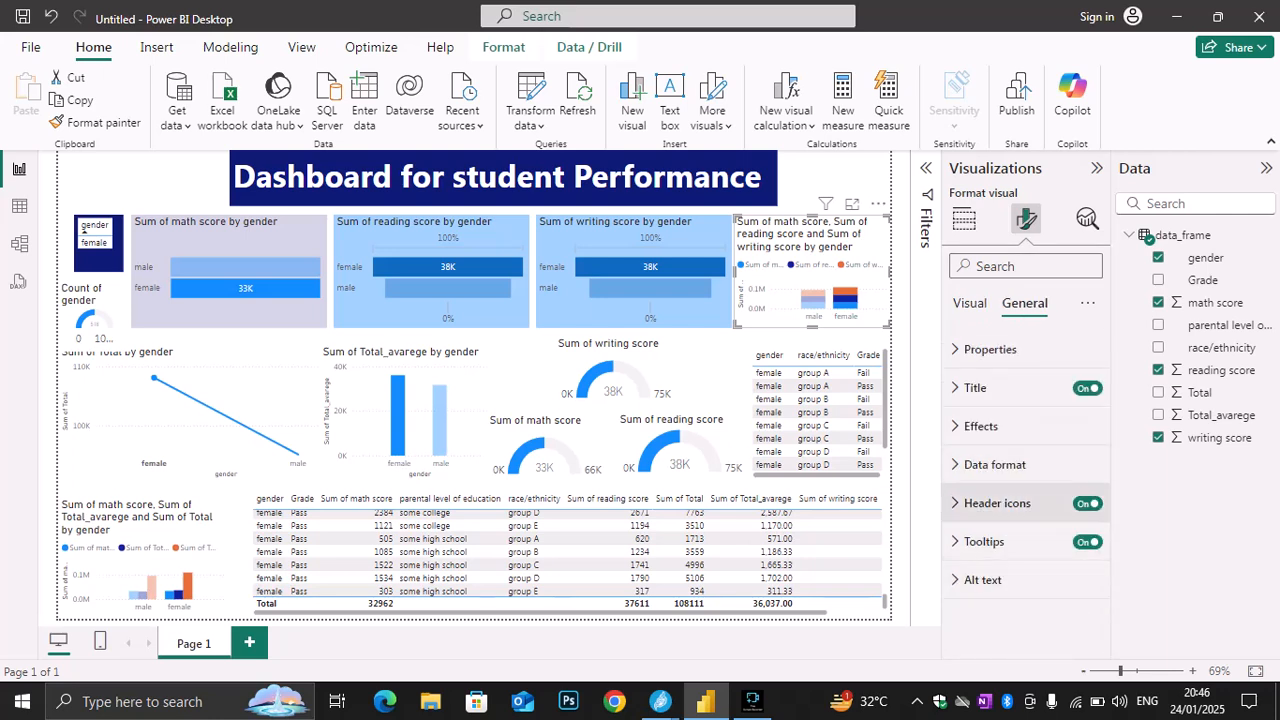
pyautogui.click(981, 426)
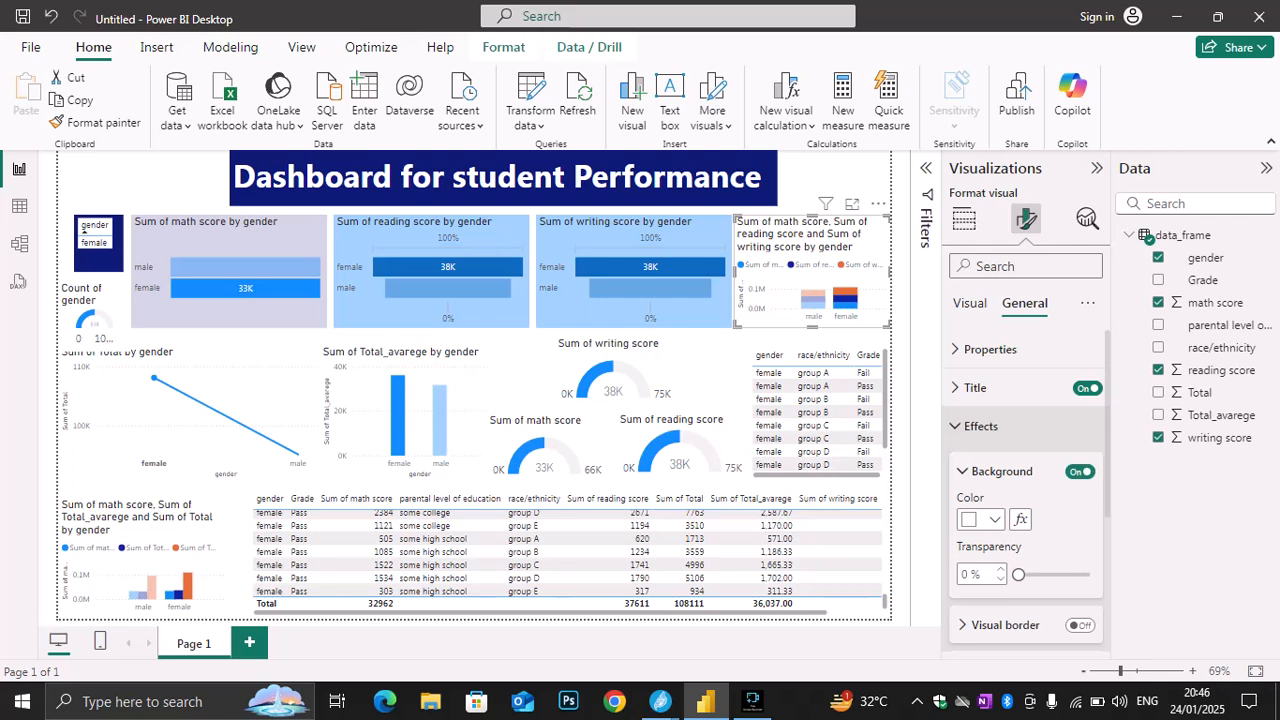
pyautogui.click(994, 520)
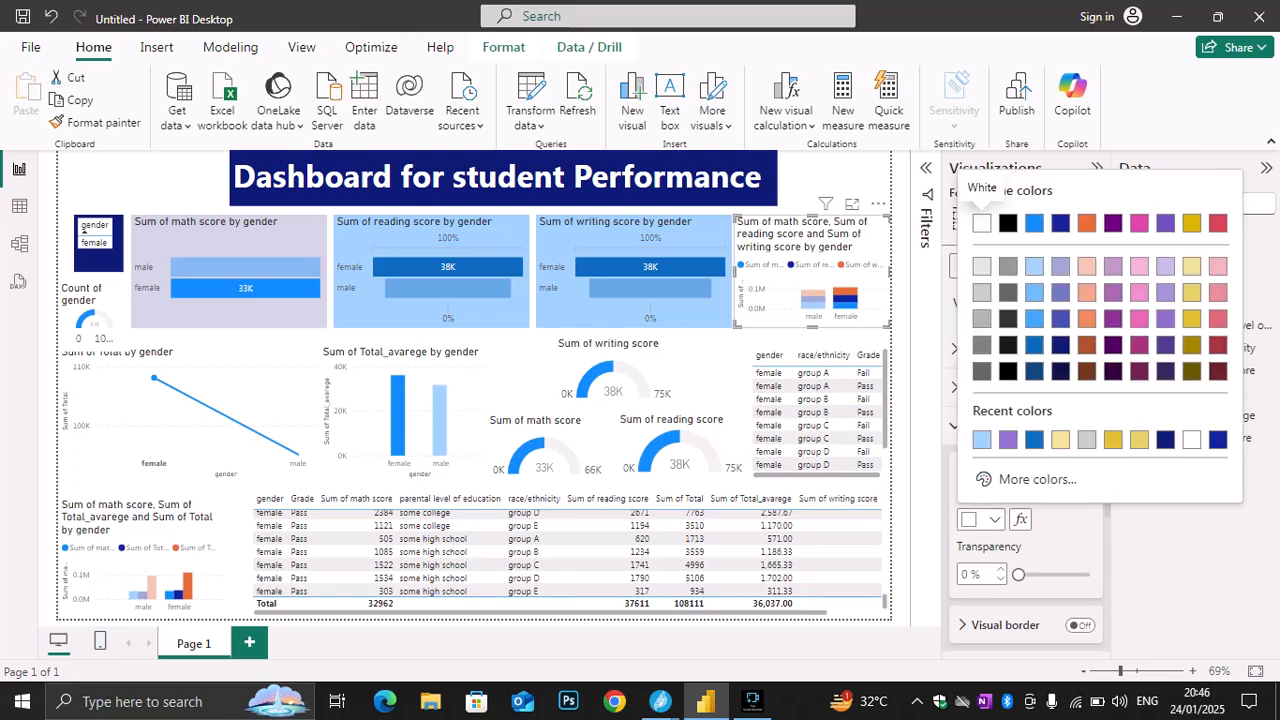
pyautogui.click(982, 319)
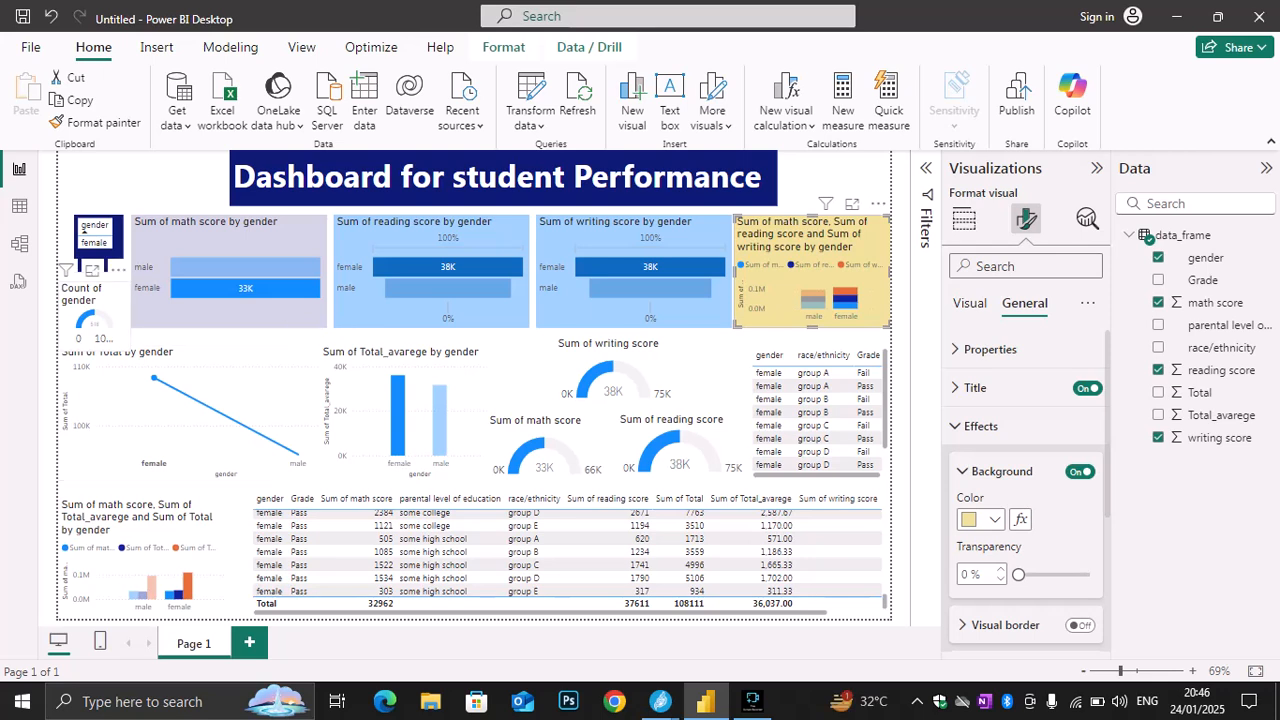
# Give the Count of gender gauge a light gray background
pyautogui.click(96, 316)
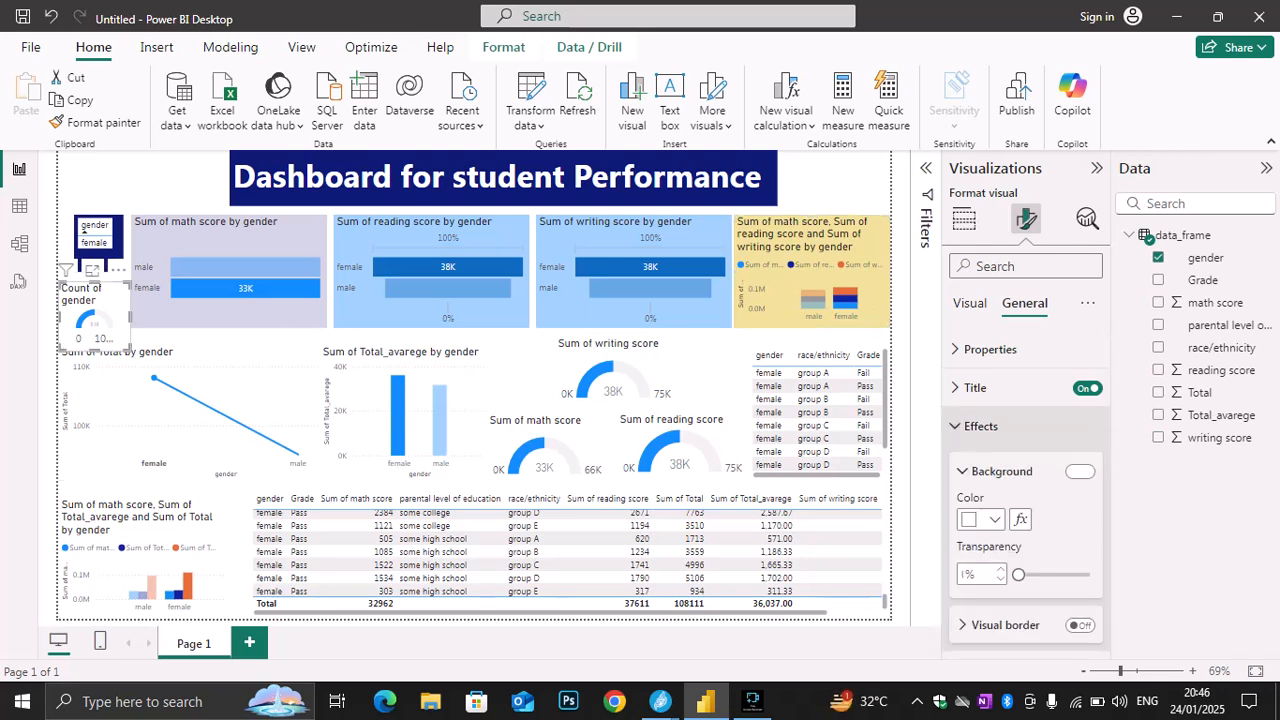
pyautogui.click(994, 519)
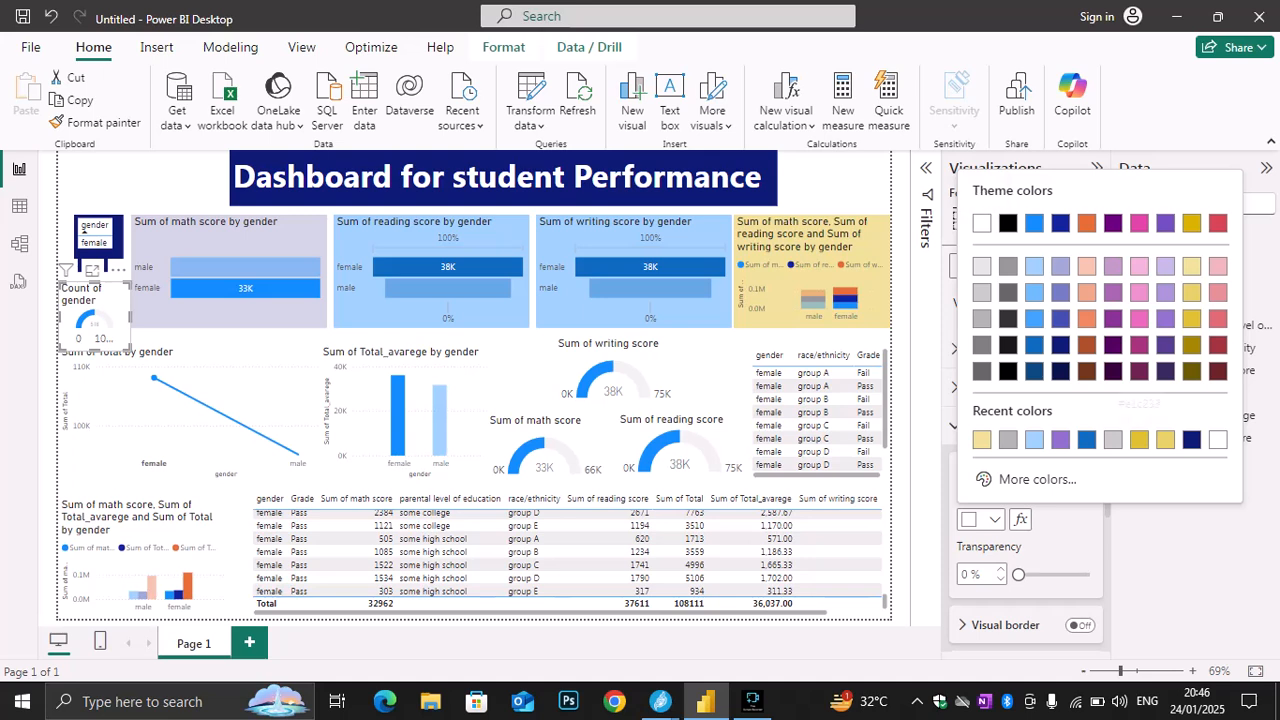
pyautogui.click(1139, 440)
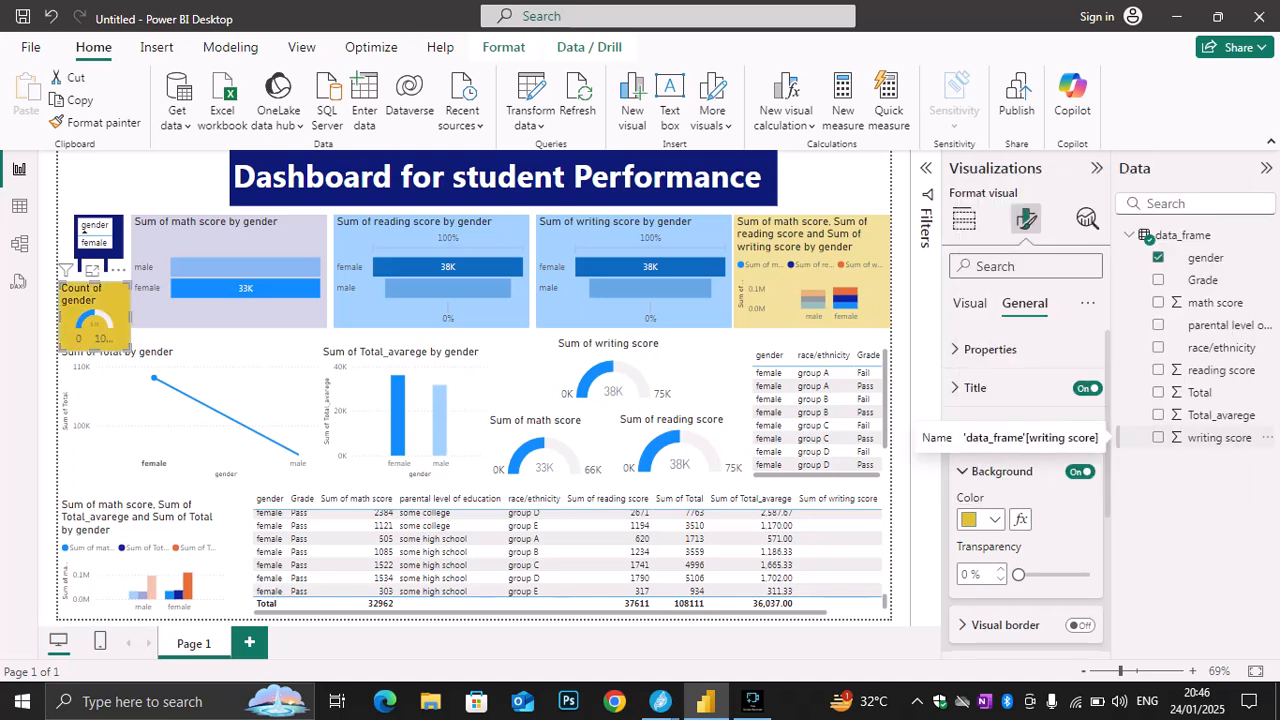
pyautogui.click(994, 519)
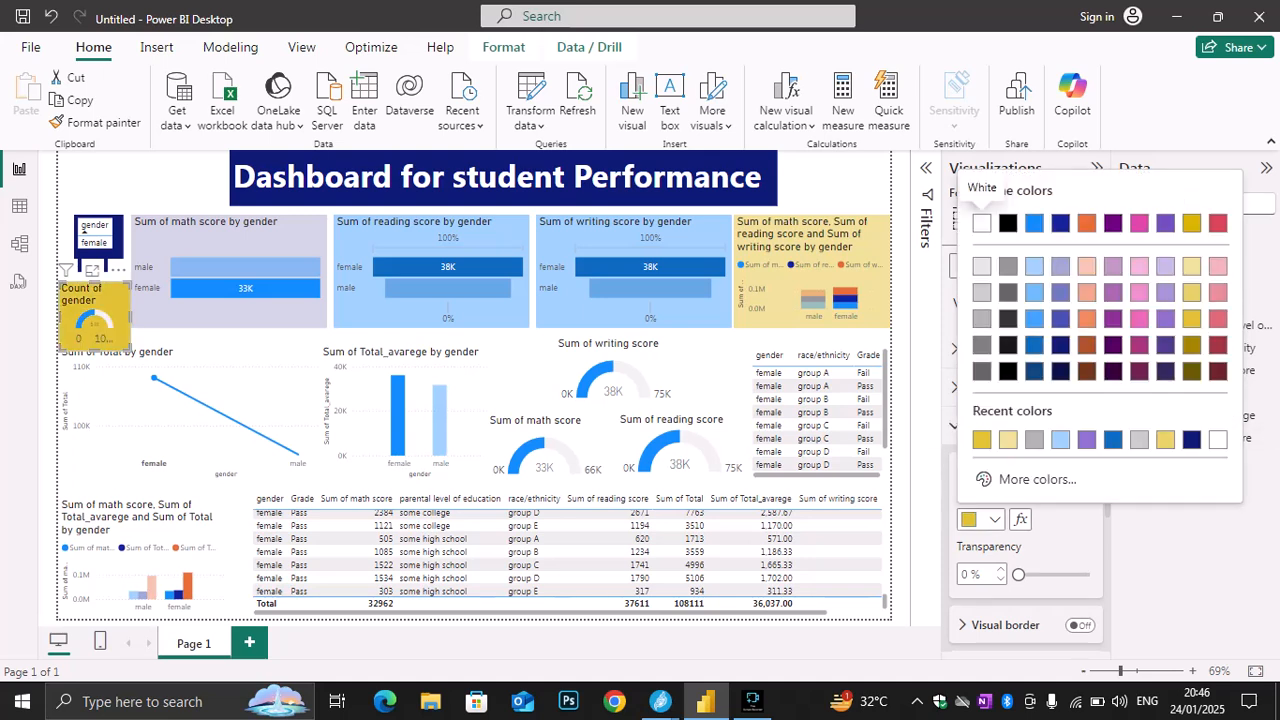
pyautogui.click(980, 220)
pyautogui.click(994, 519)
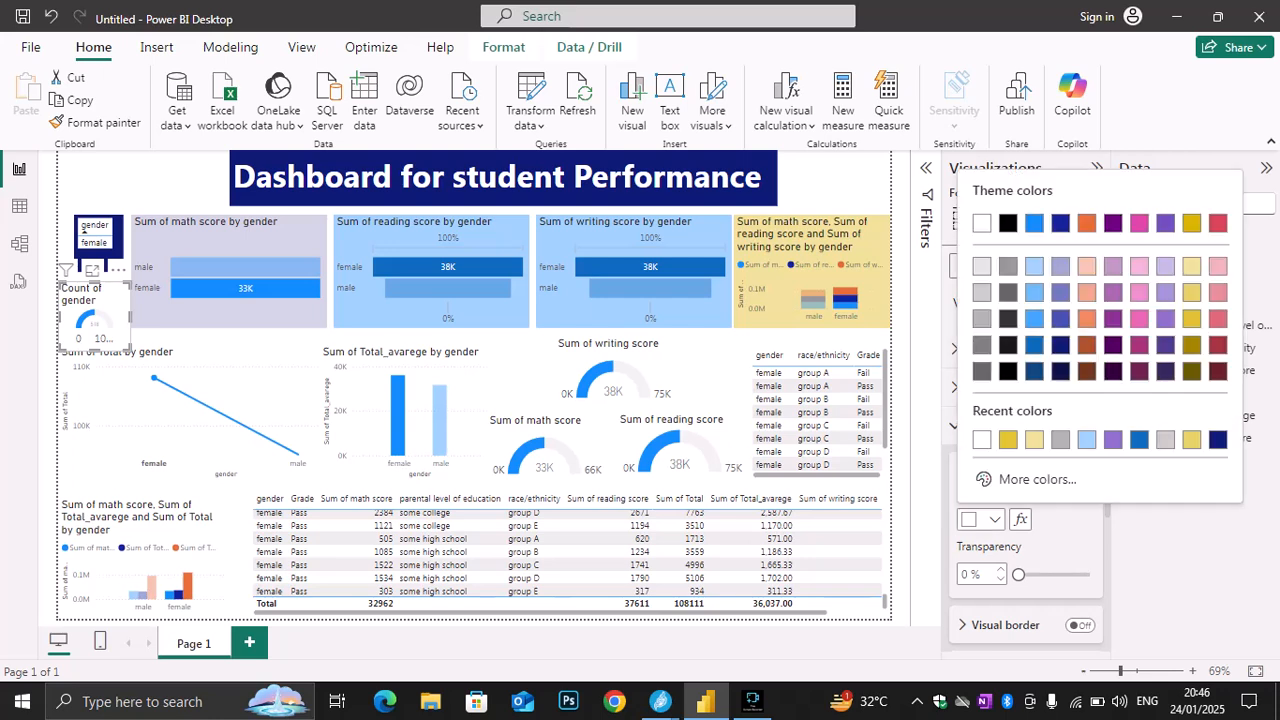
pyautogui.click(980, 222)
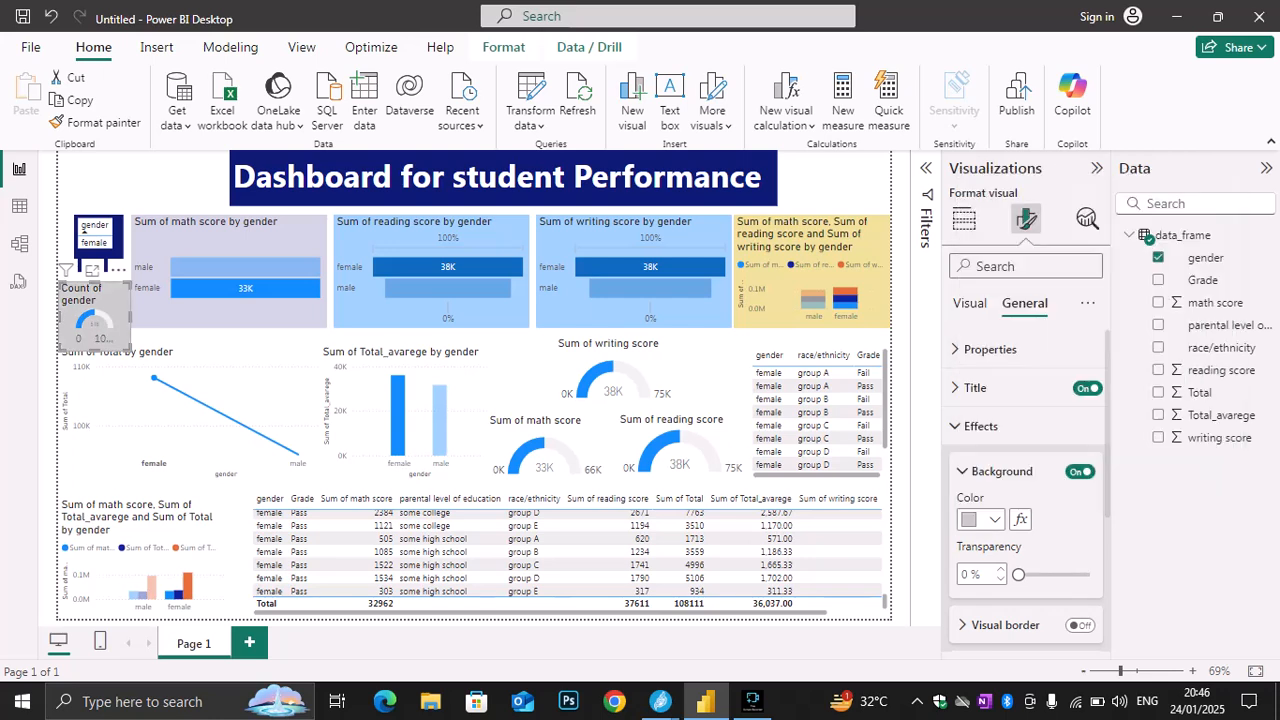
# Set the background of the Sum of Total by gender line chart to light blue
pyautogui.click(232, 385)
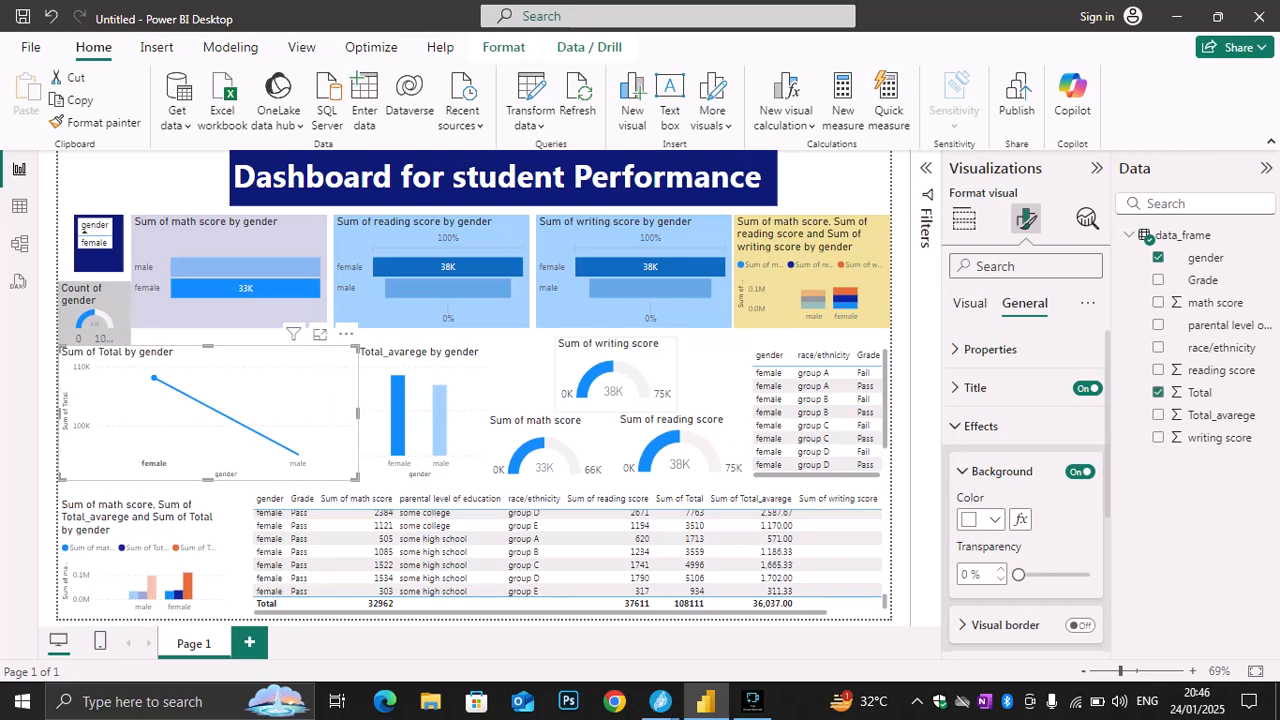
pyautogui.click(980, 426)
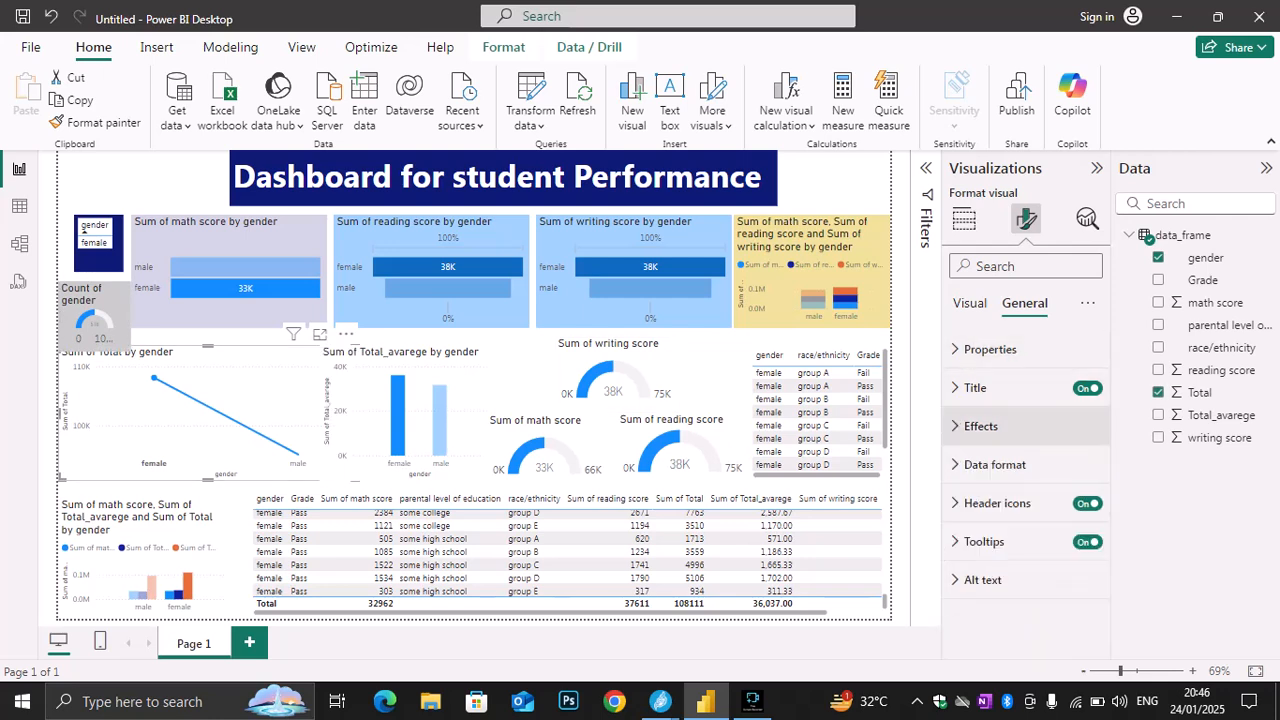
pyautogui.click(980, 426)
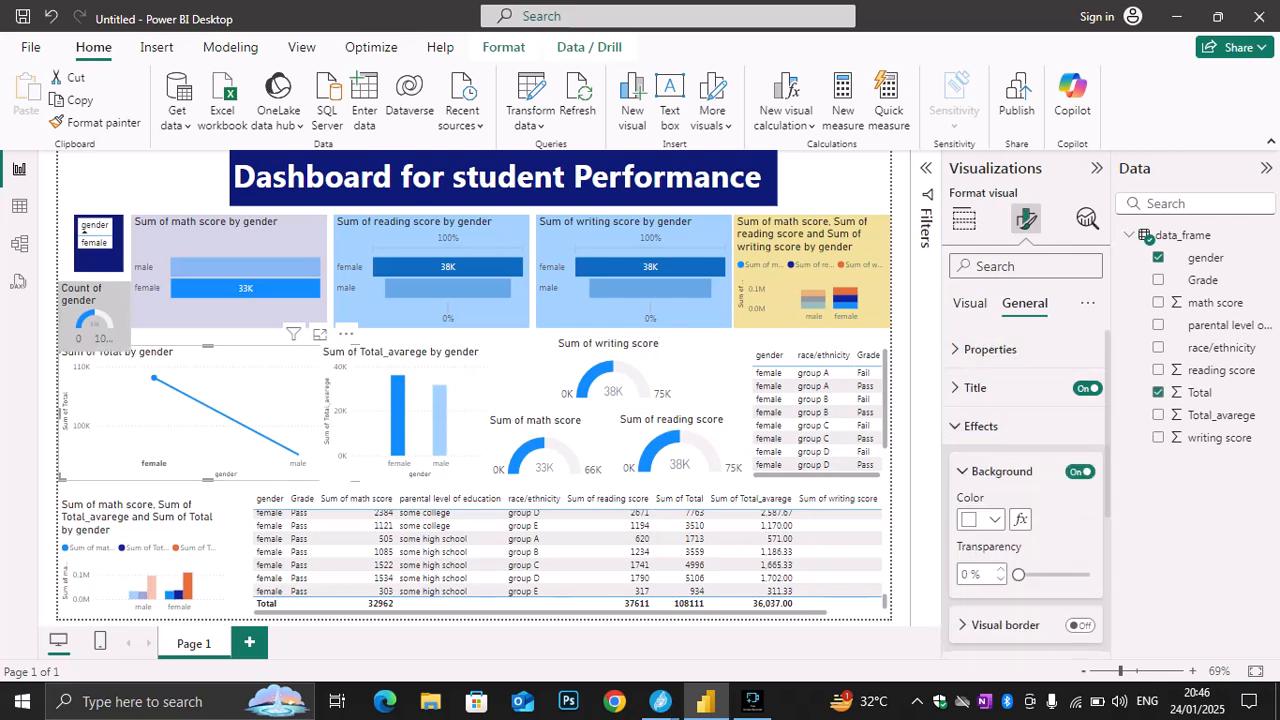
pyautogui.click(984, 519)
pyautogui.click(1191, 222)
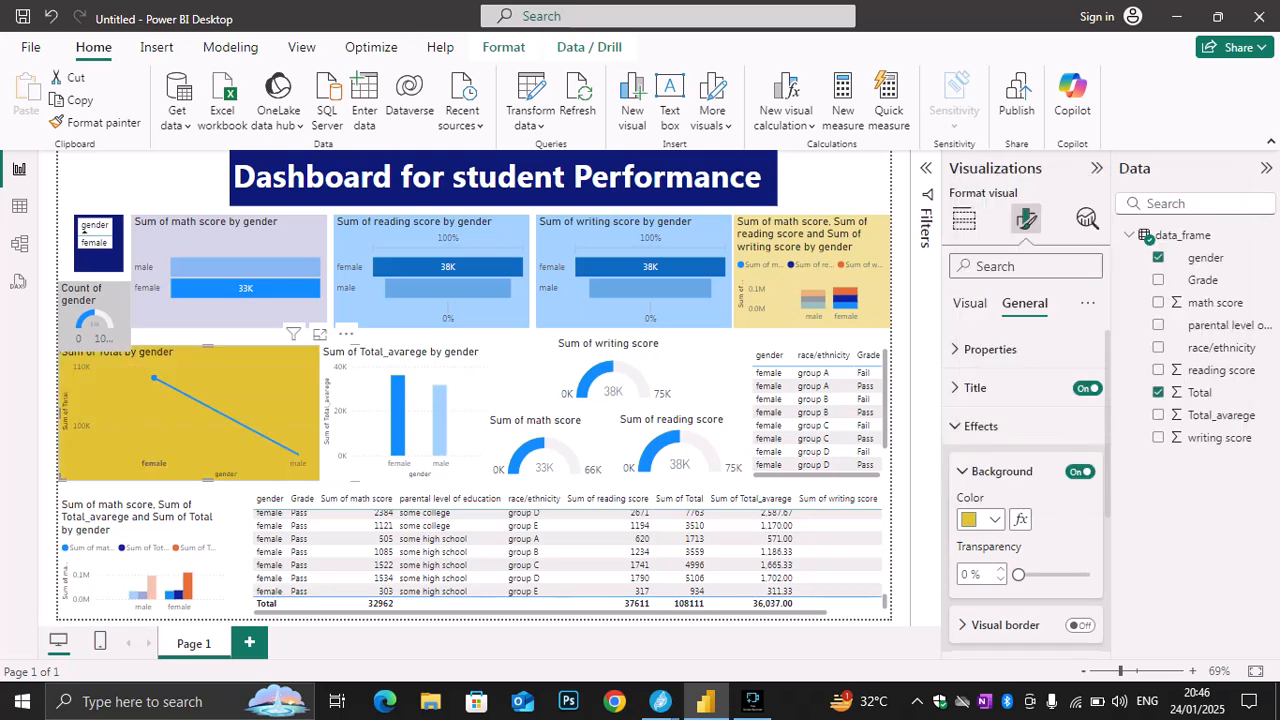
pyautogui.click(984, 519)
pyautogui.click(1060, 266)
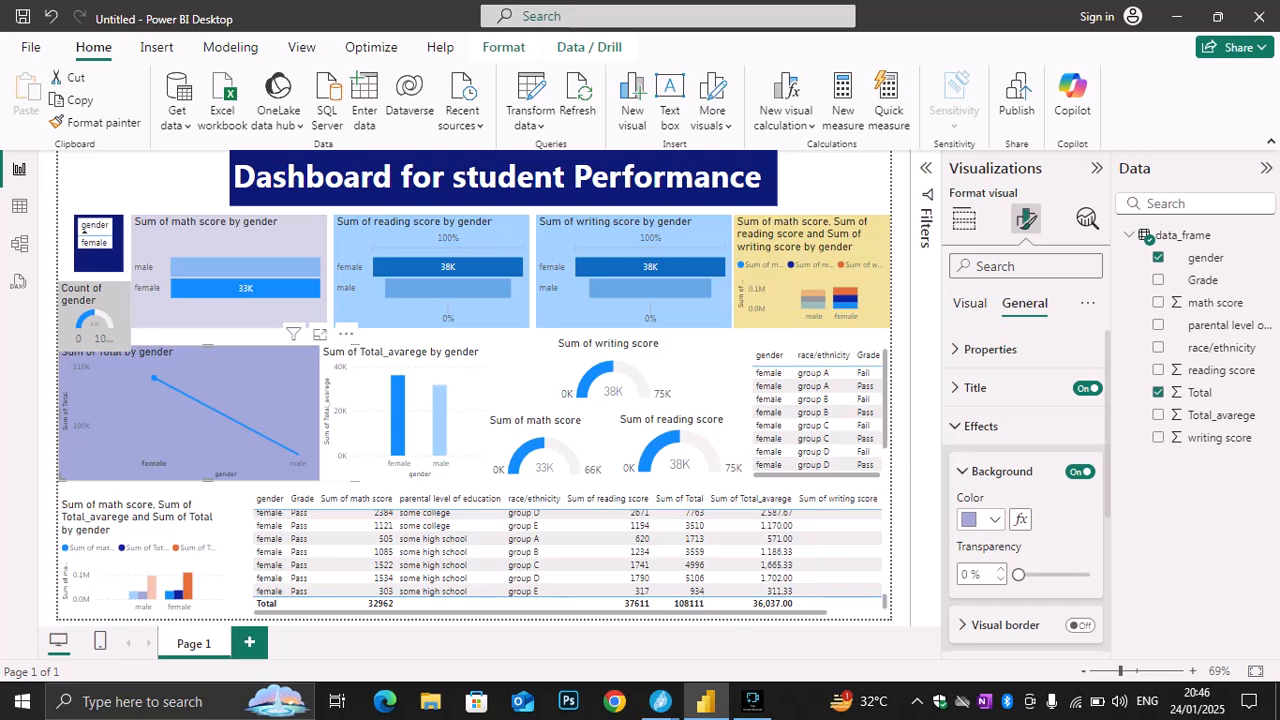
pyautogui.click(984, 519)
pyautogui.click(1020, 226)
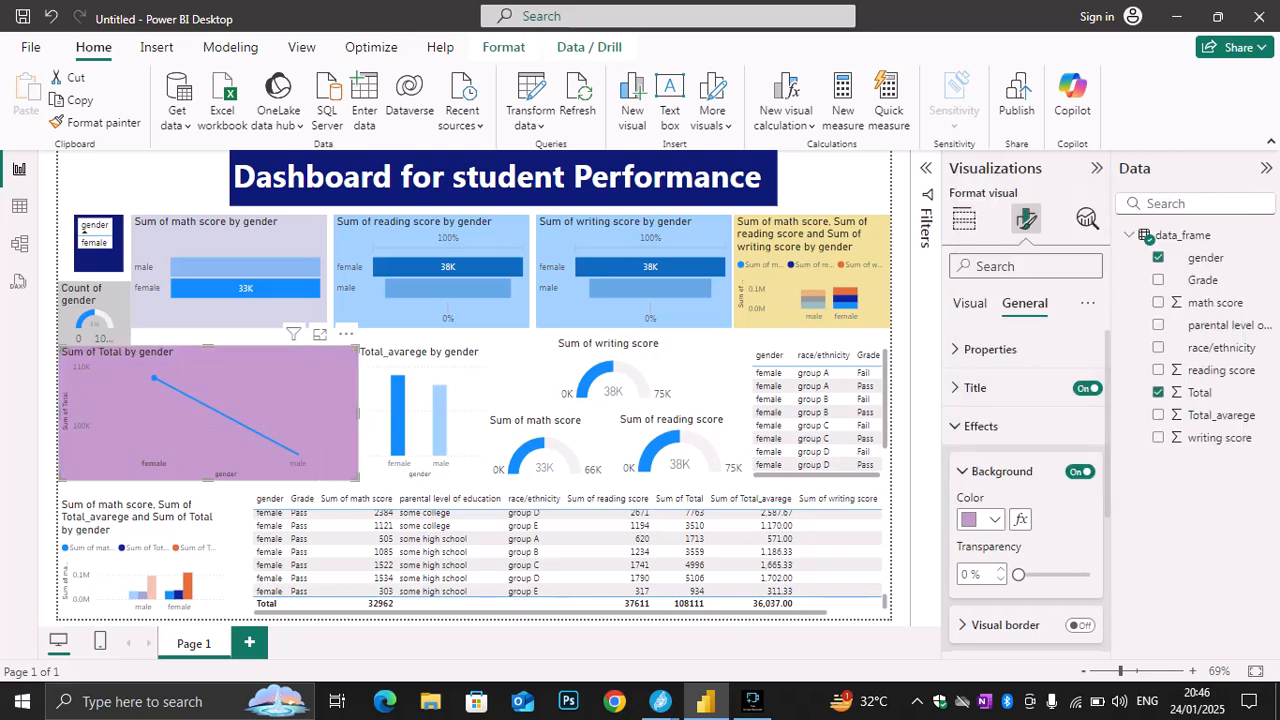
pyautogui.click(984, 519)
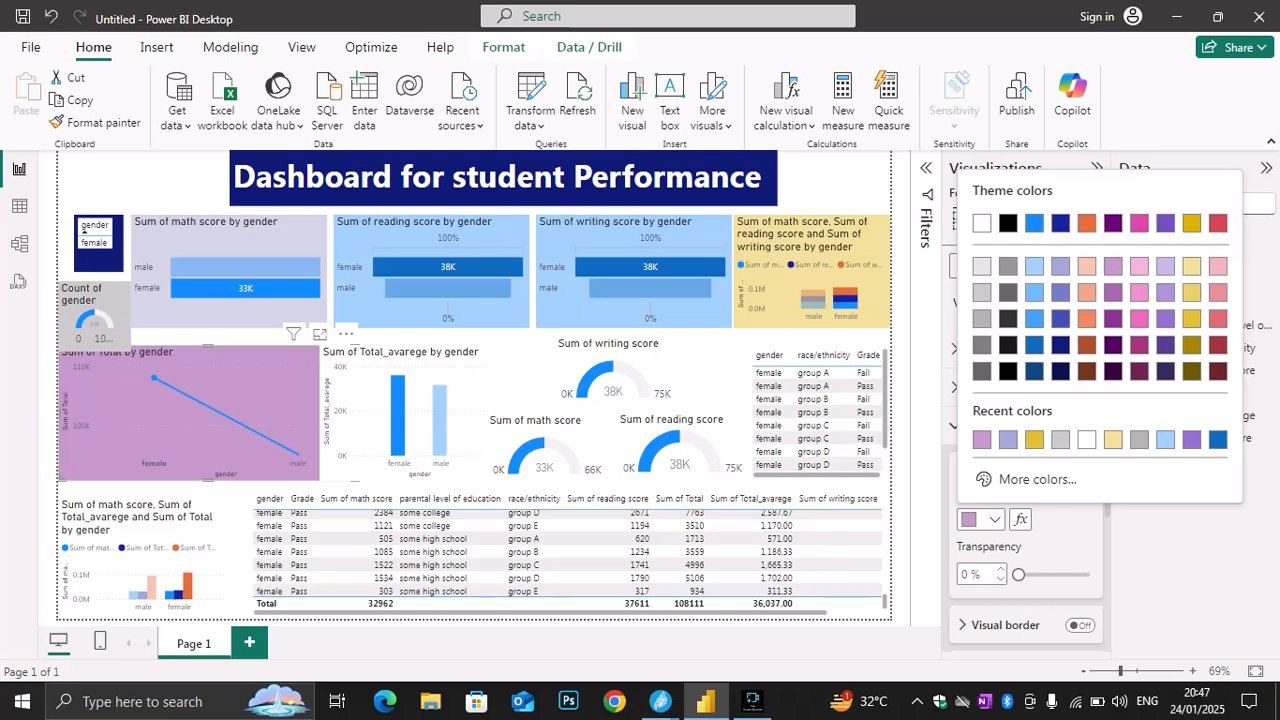
pyautogui.click(1034, 267)
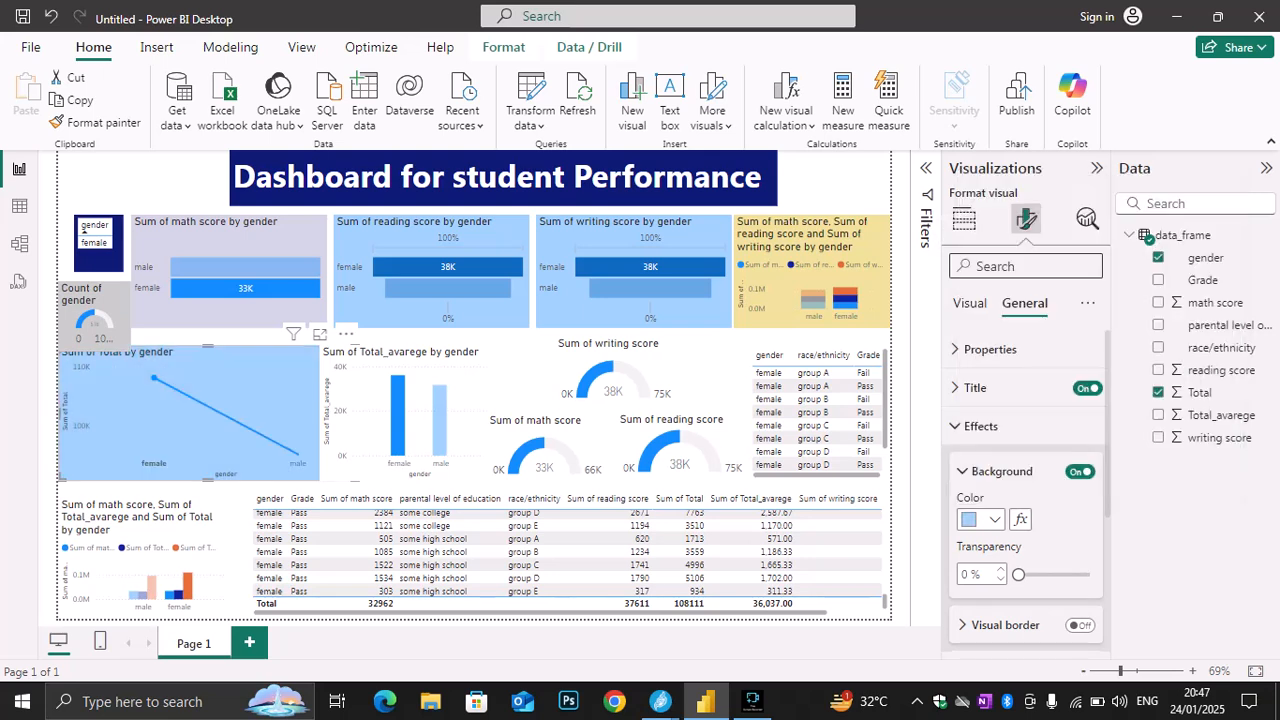
pyautogui.moveTo(318, 412); pyautogui.dragTo(358, 412)
# Set the background of the Sum of Total_avarege by gender column chart to light yellow
pyautogui.click(422, 402)
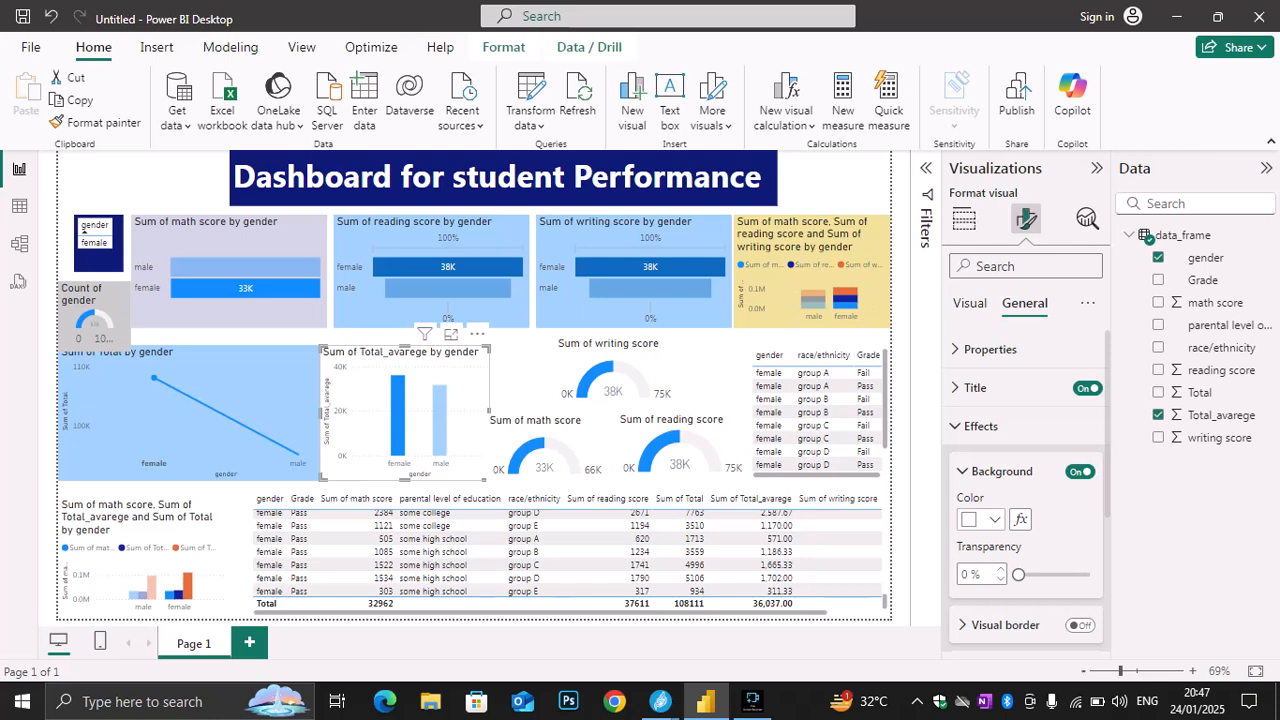
pyautogui.click(980, 519)
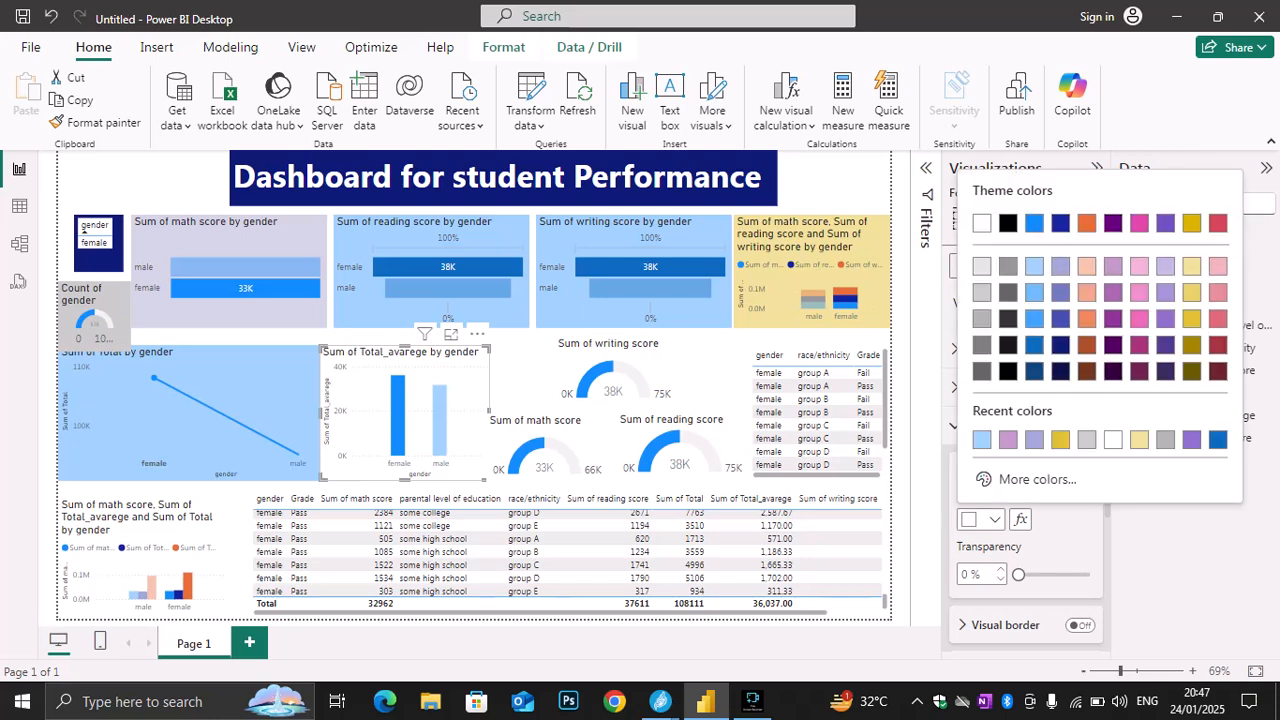
pyautogui.click(1191, 266)
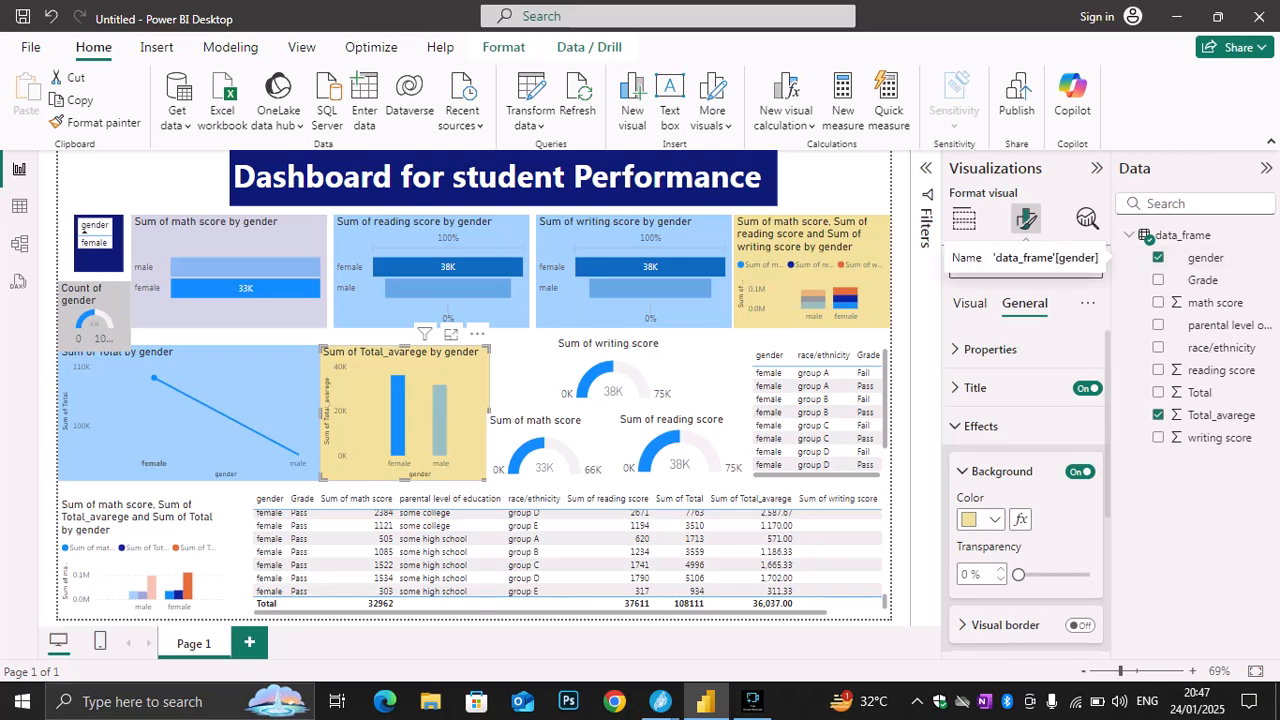
# Open the background color choices for the writing score gauge
pyautogui.click(610, 372)
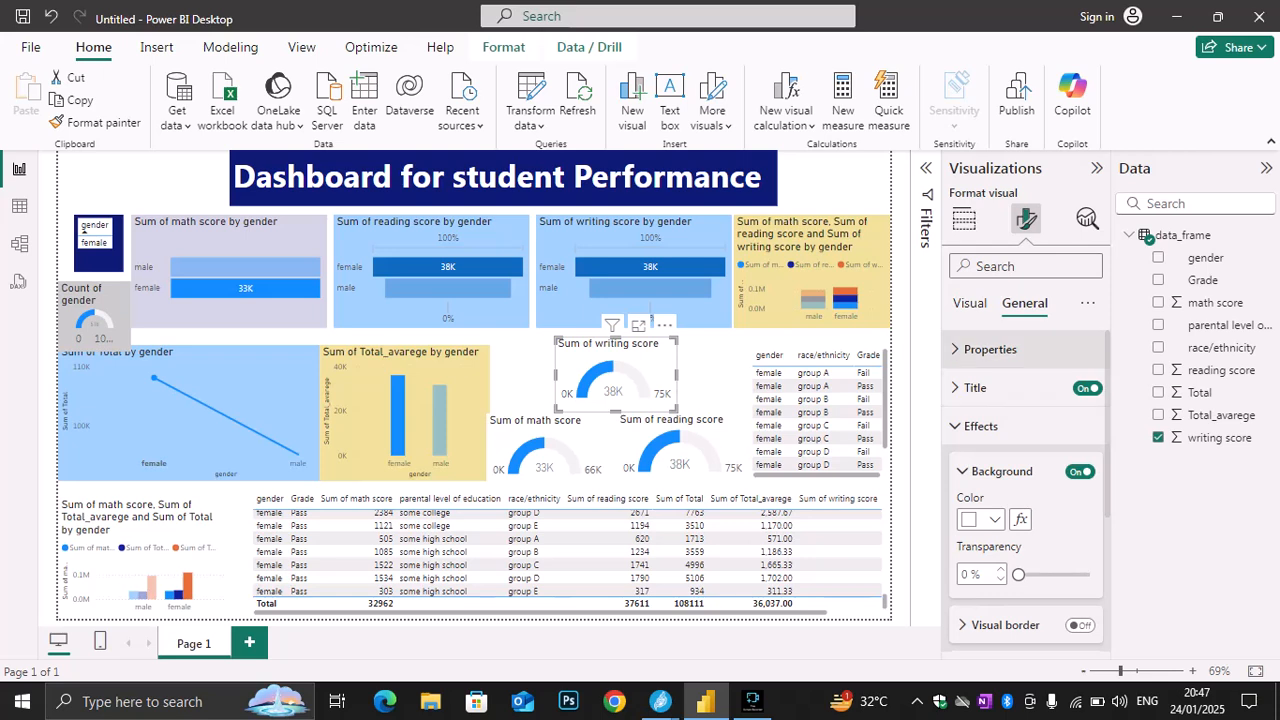
pyautogui.click(975, 426)
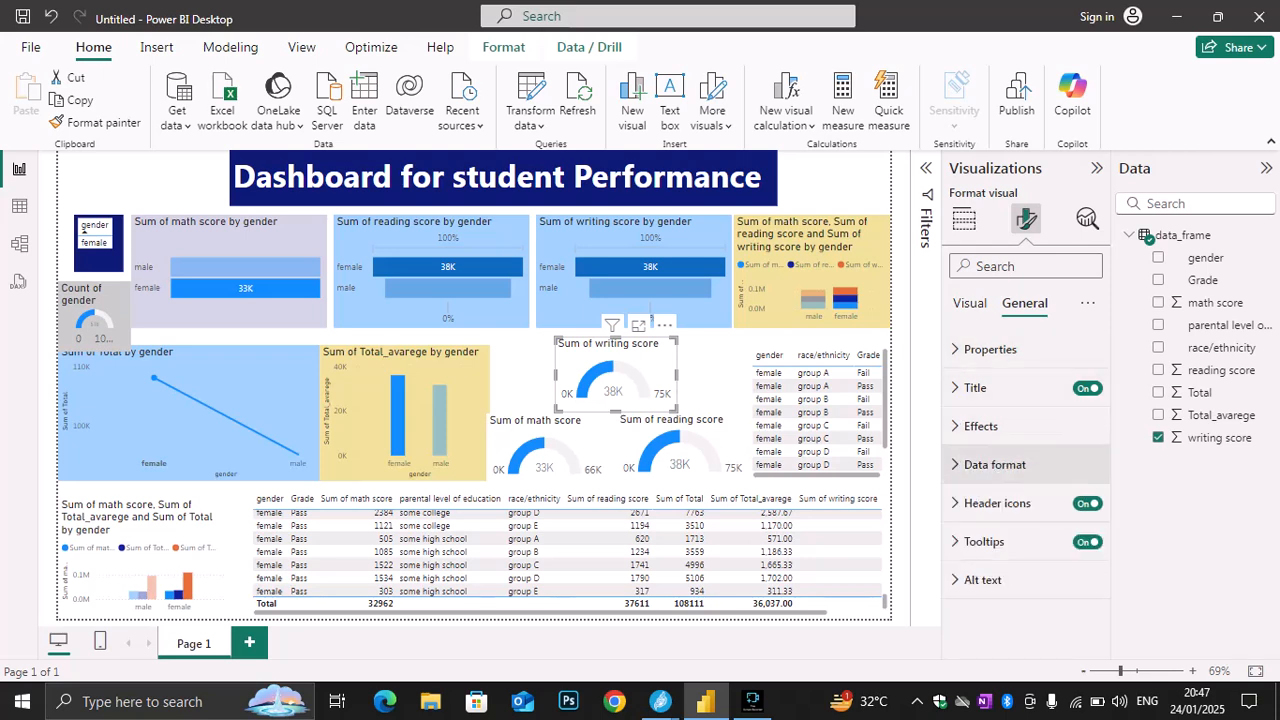
pyautogui.click(975, 426)
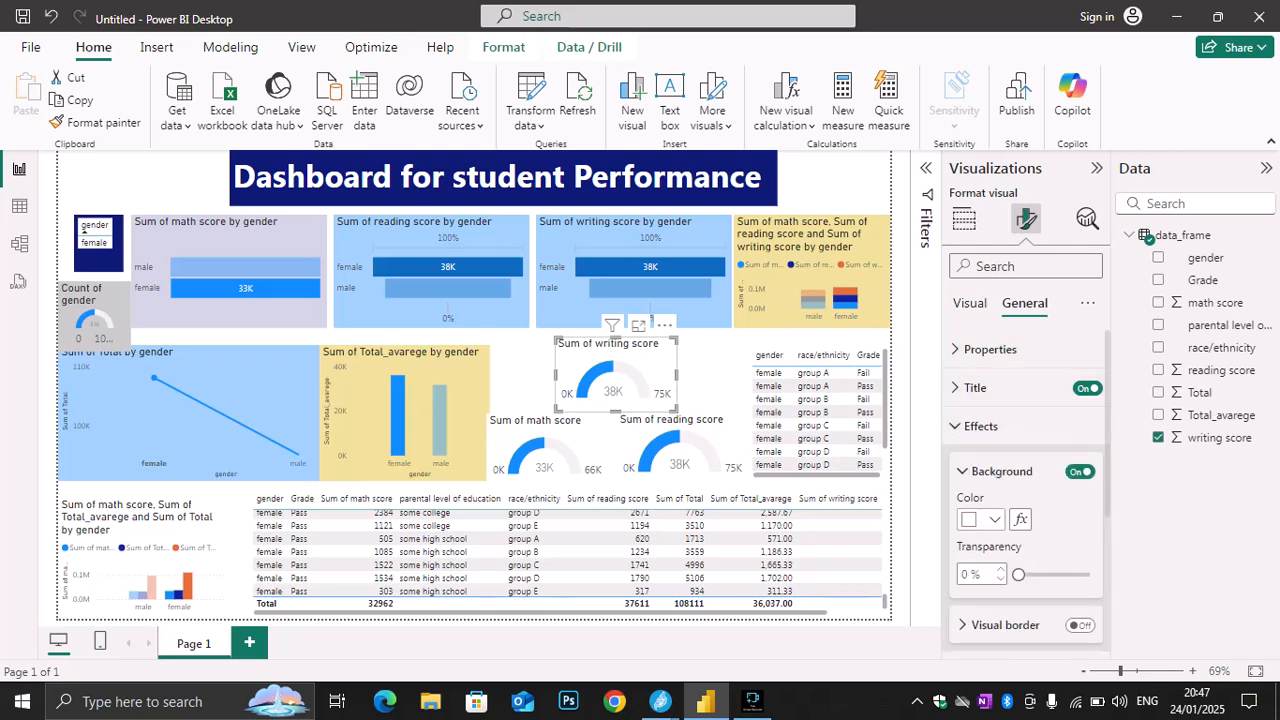
pyautogui.click(993, 519)
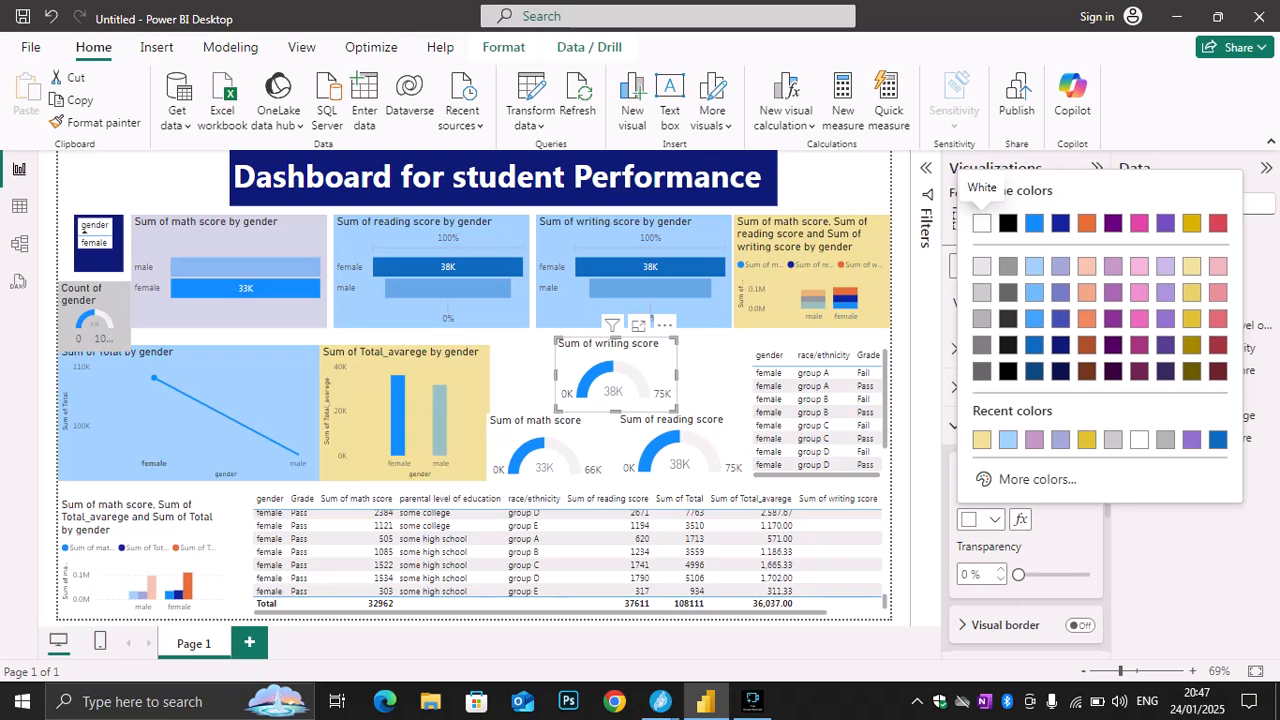
# Switch to the Jitsi Meet window to check the class chat
pyautogui.moveTo(660, 700)
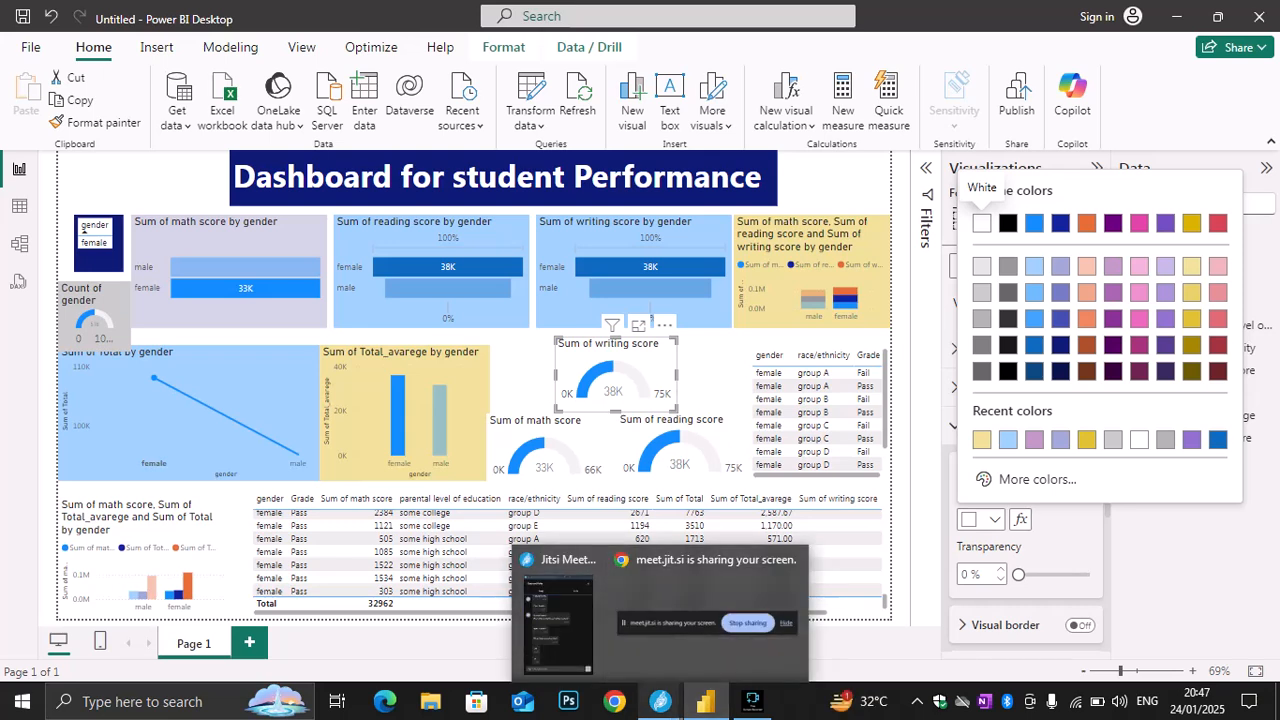
pyautogui.click(560, 615)
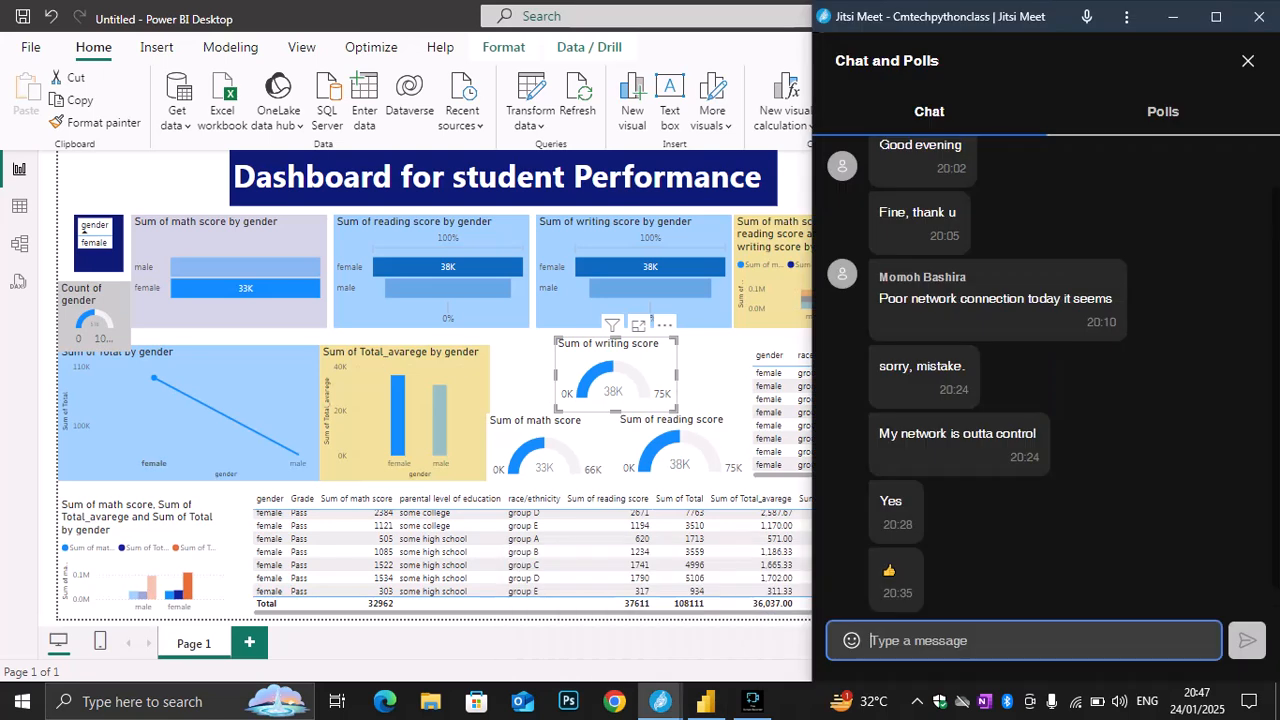
# Close the class chat, check the Jitsi Meet participants, and return to the Power BI dashboard
pyautogui.click(1248, 61)
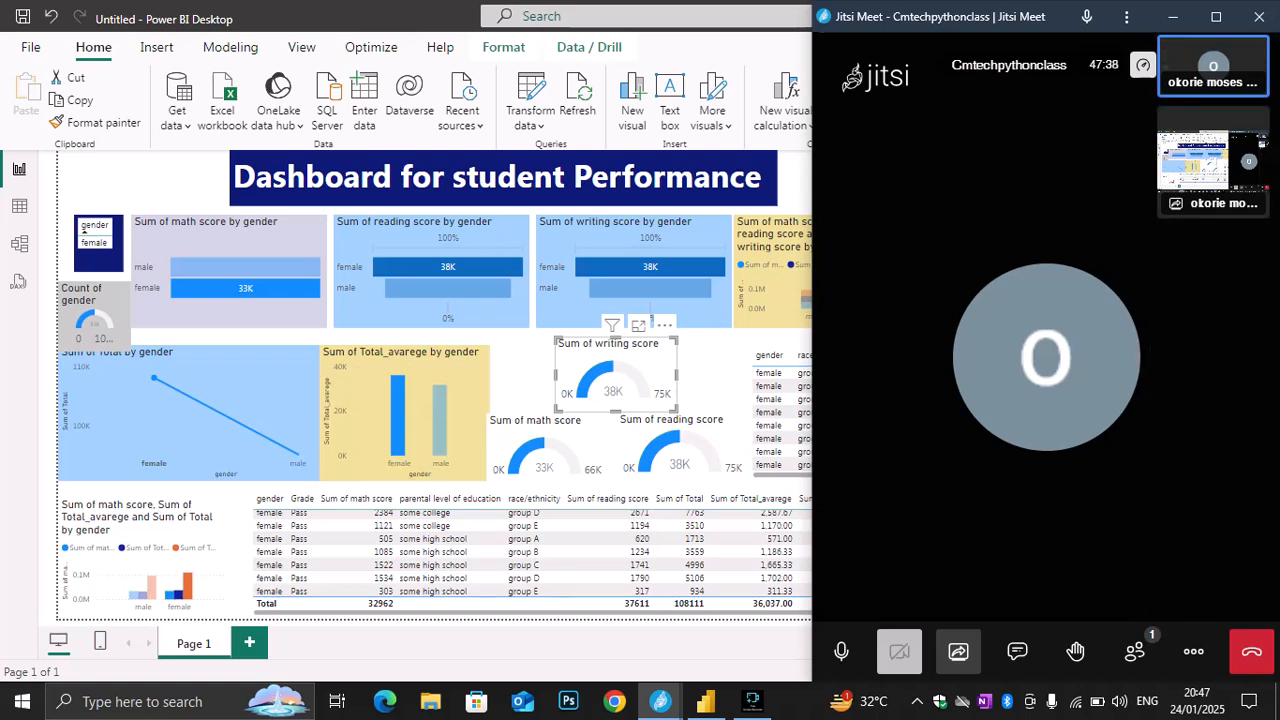
pyautogui.hotkey('alt', 'Tab')
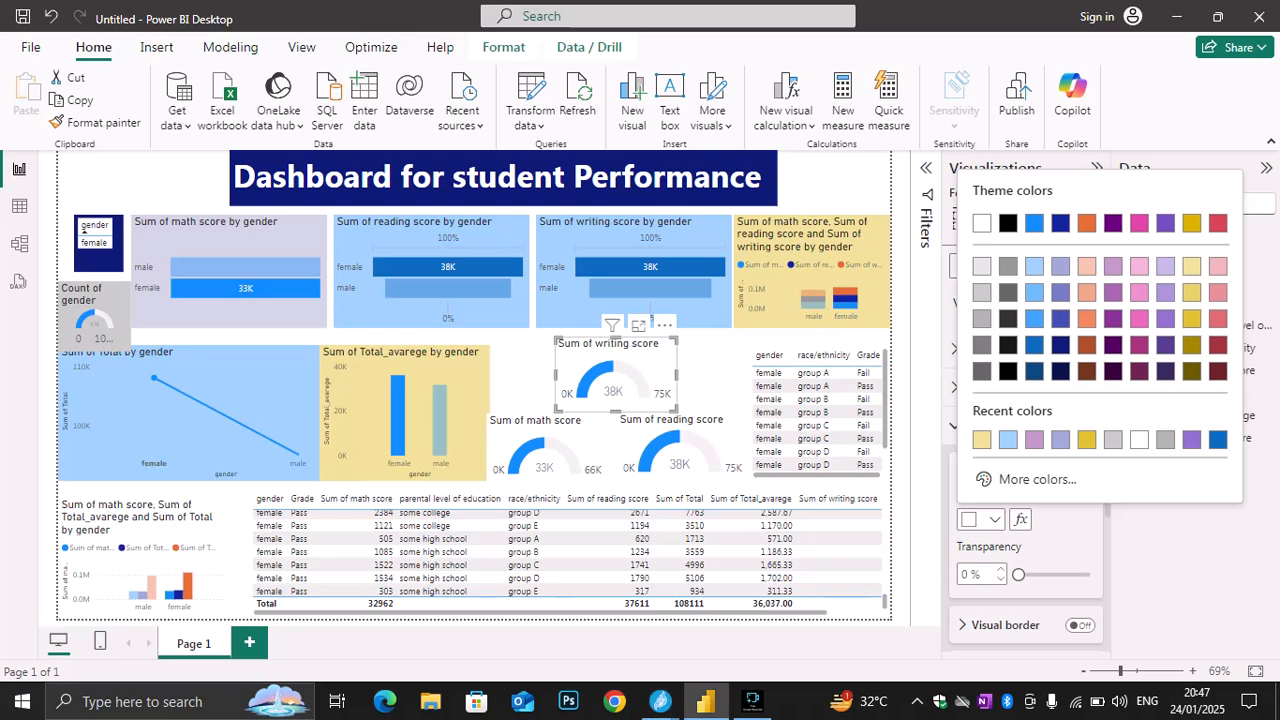
pyautogui.press('Escape')
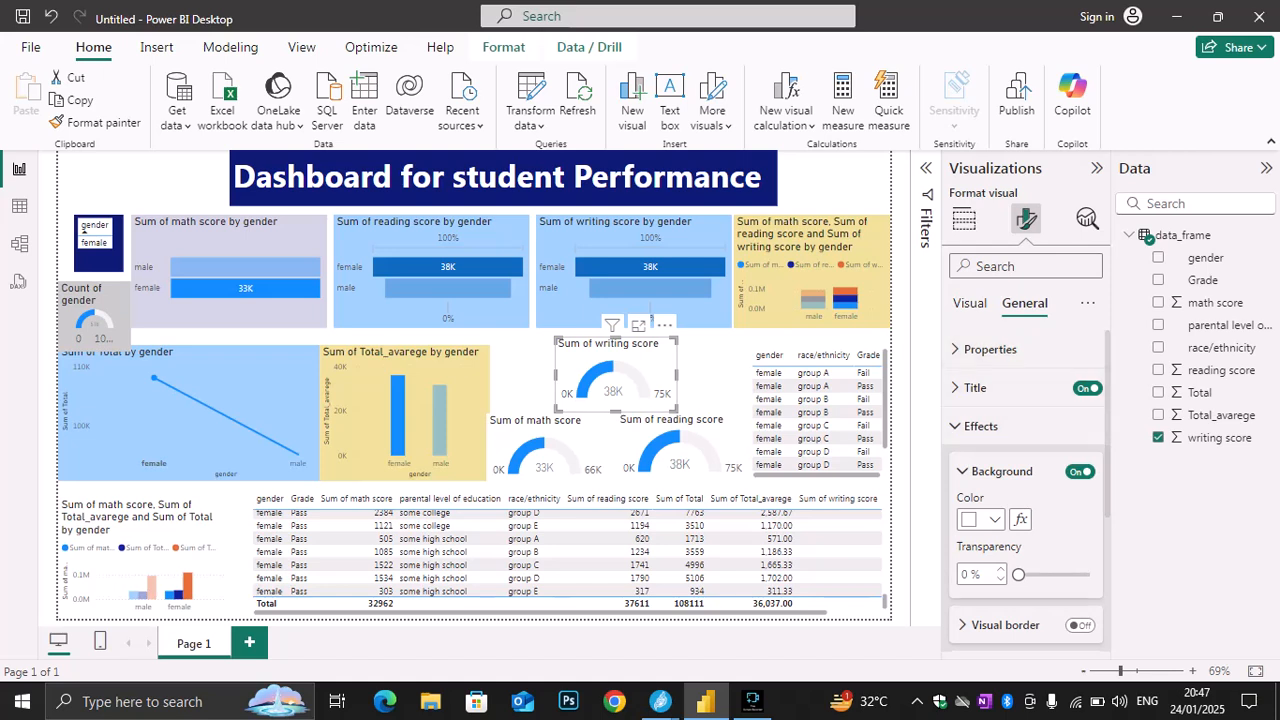
pyautogui.click(994, 519)
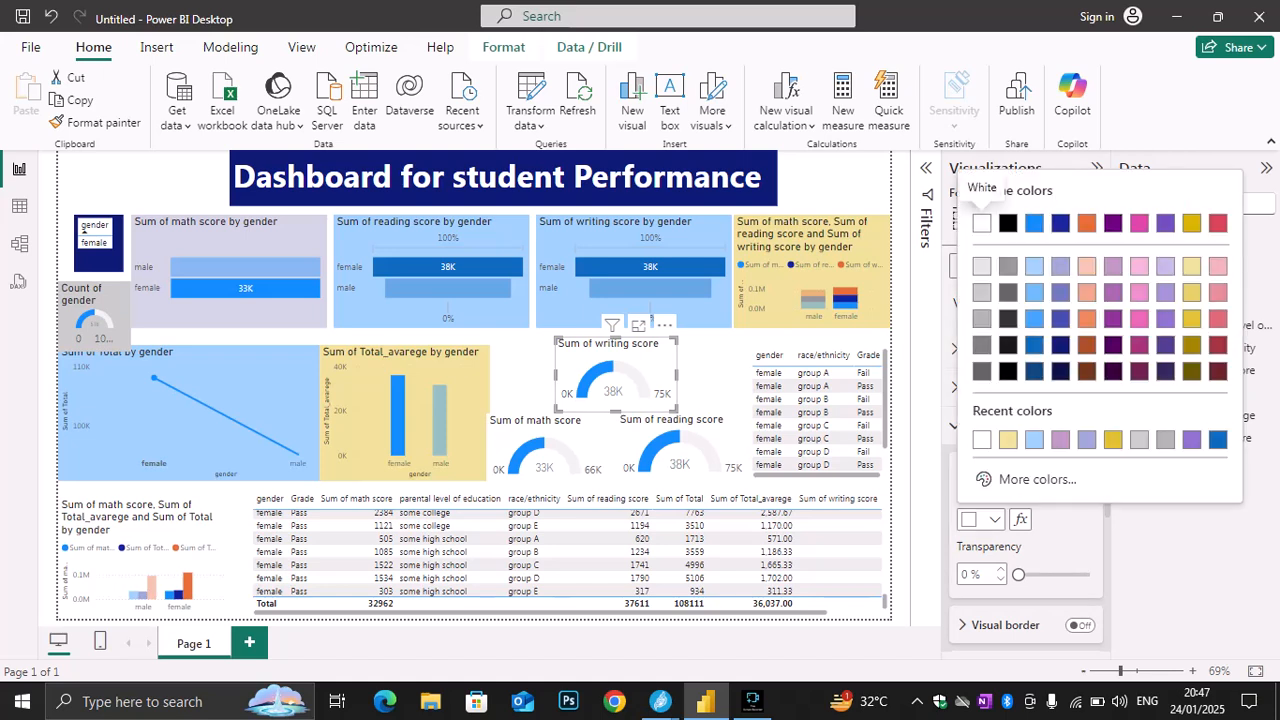
pyautogui.click(660, 701)
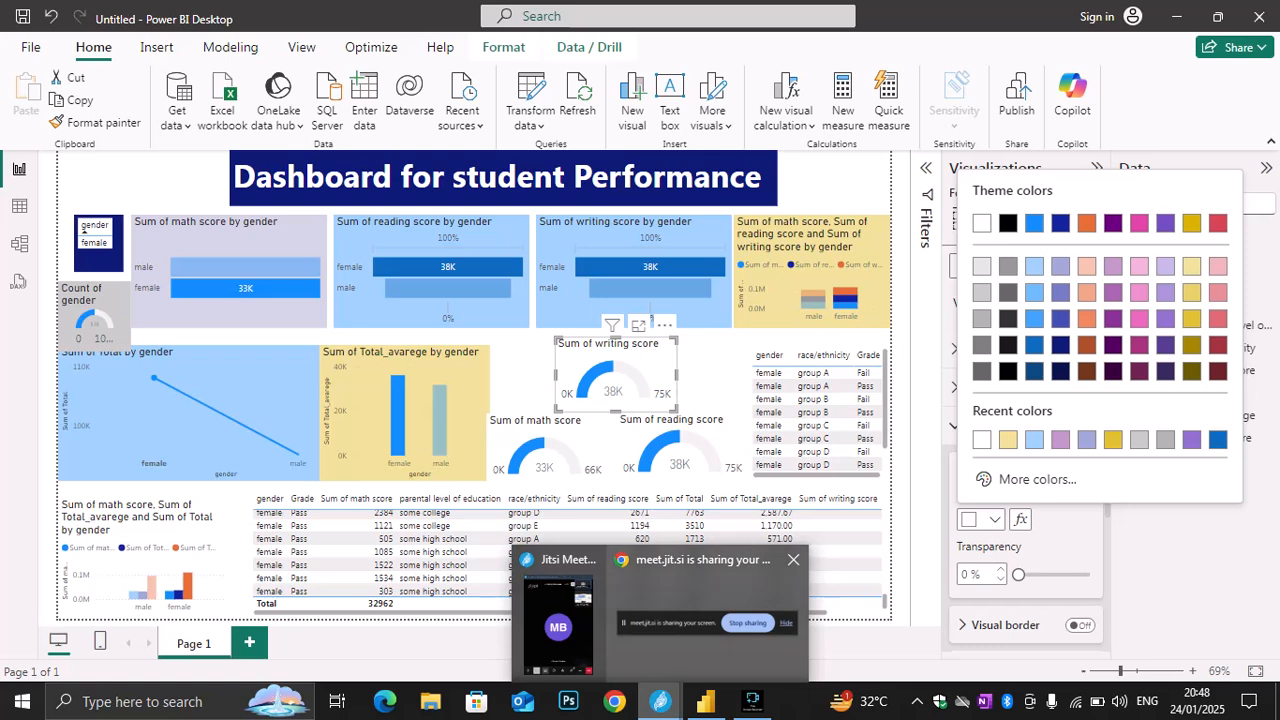
pyautogui.click(558, 620)
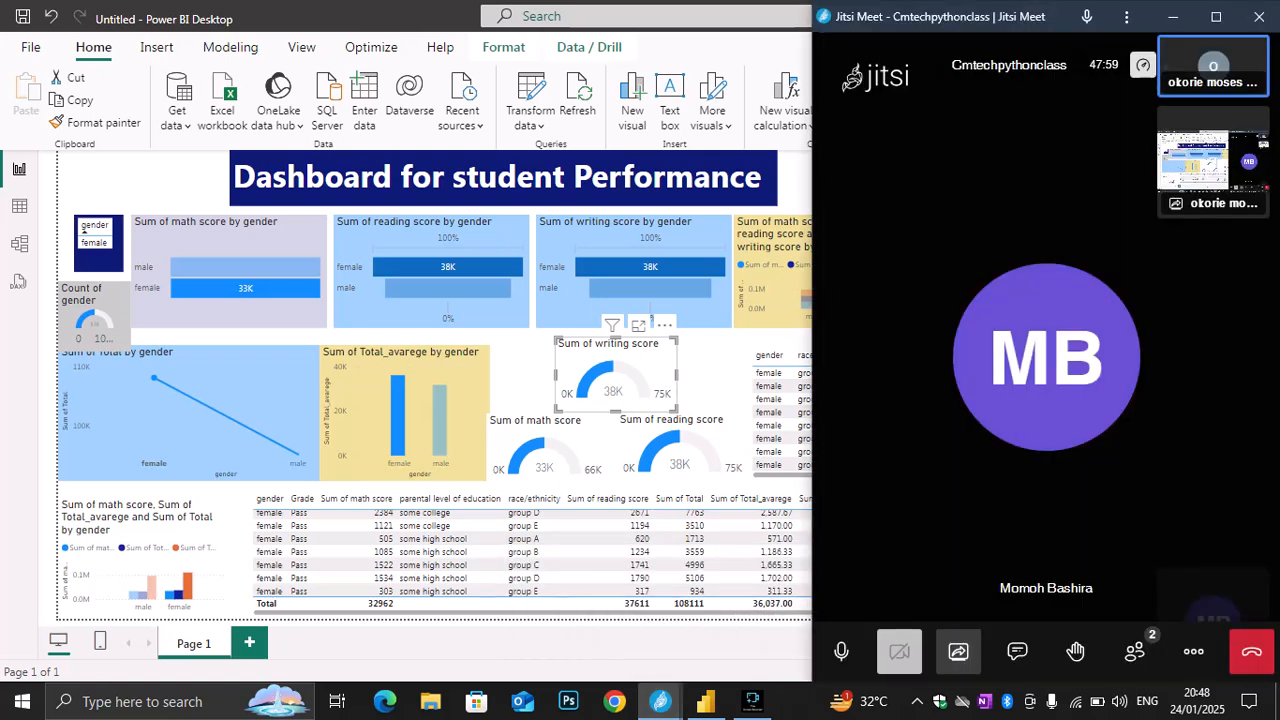
pyautogui.click(1172, 16)
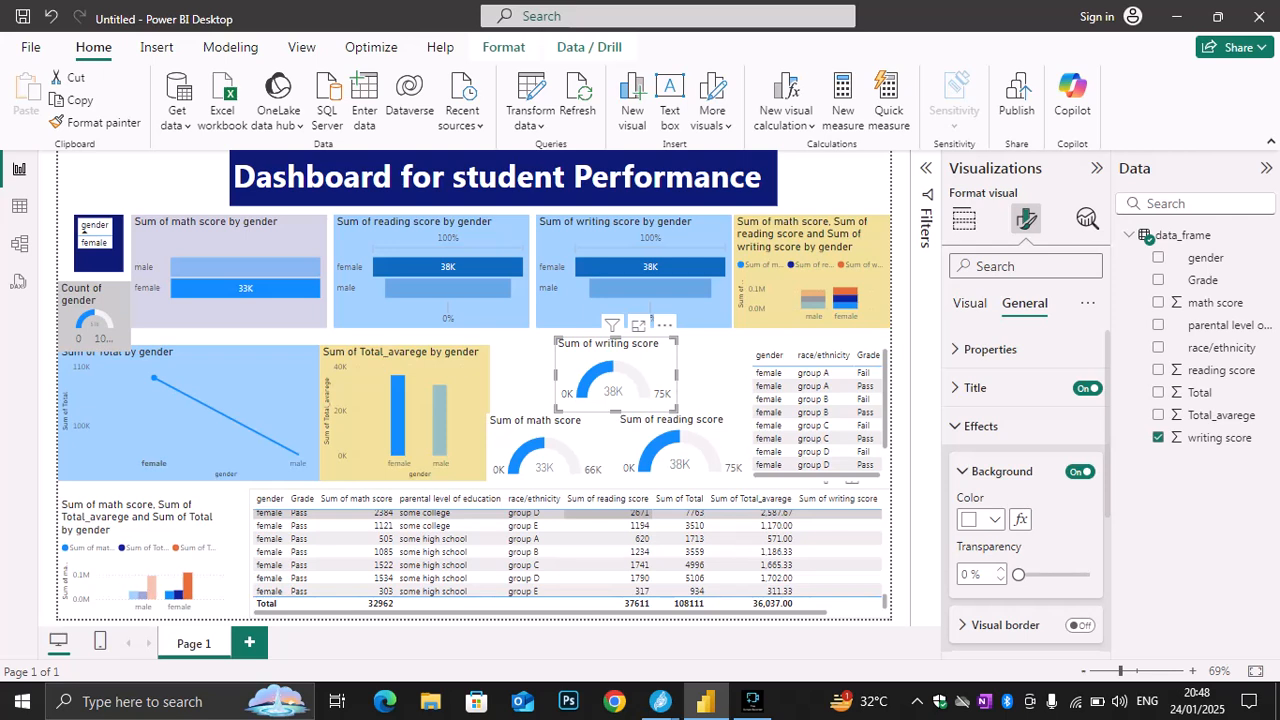
# Try medium blue as the writing score gauge's background and settle on light purple
pyautogui.click(982, 520)
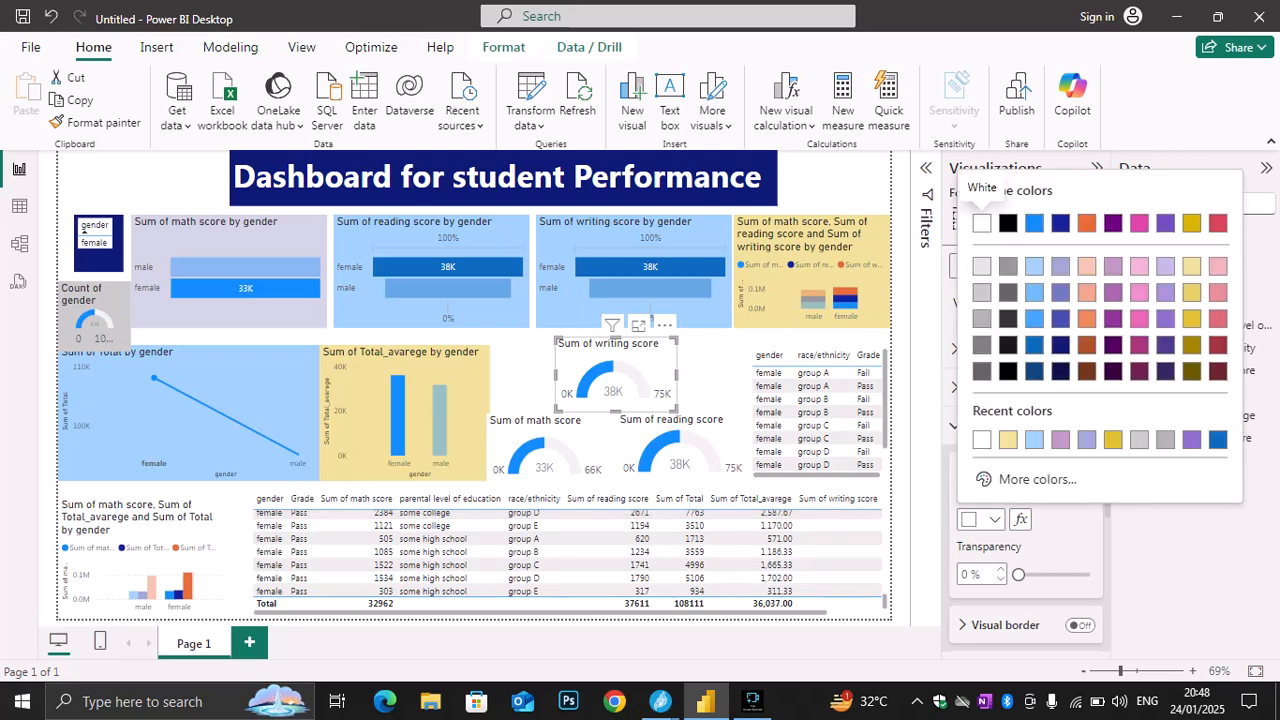
pyautogui.click(1034, 319)
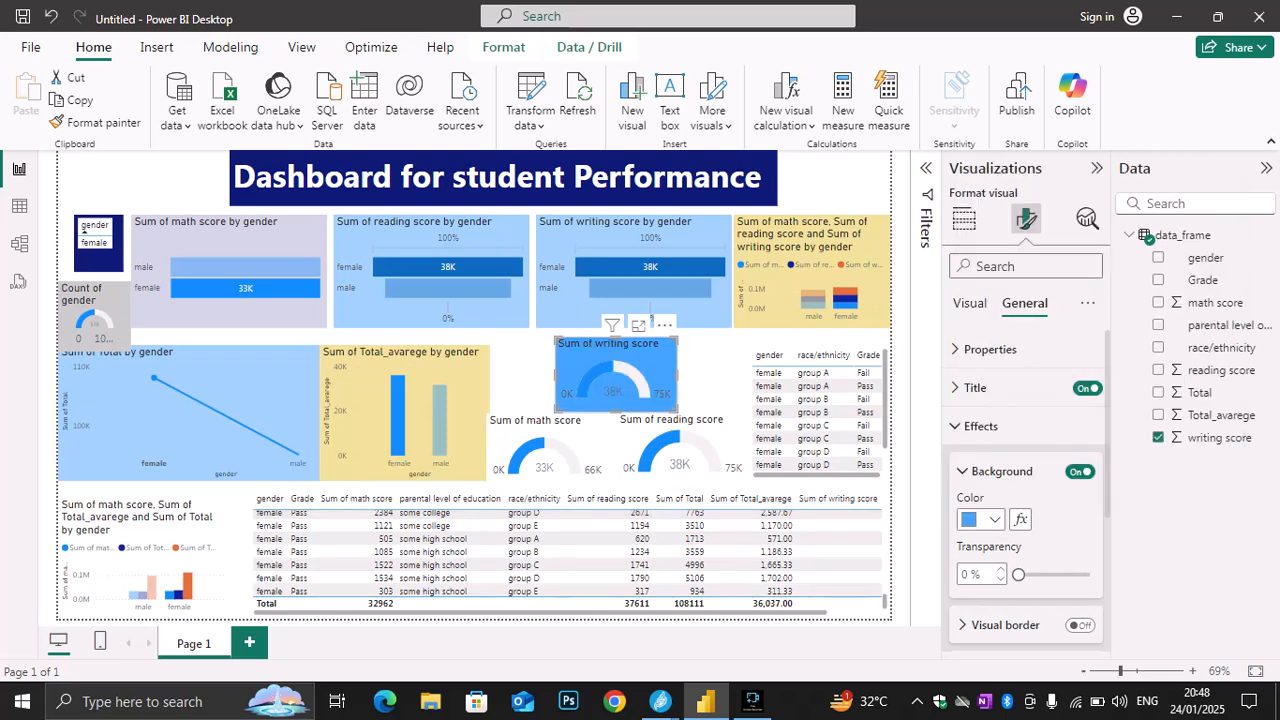
pyautogui.click(982, 519)
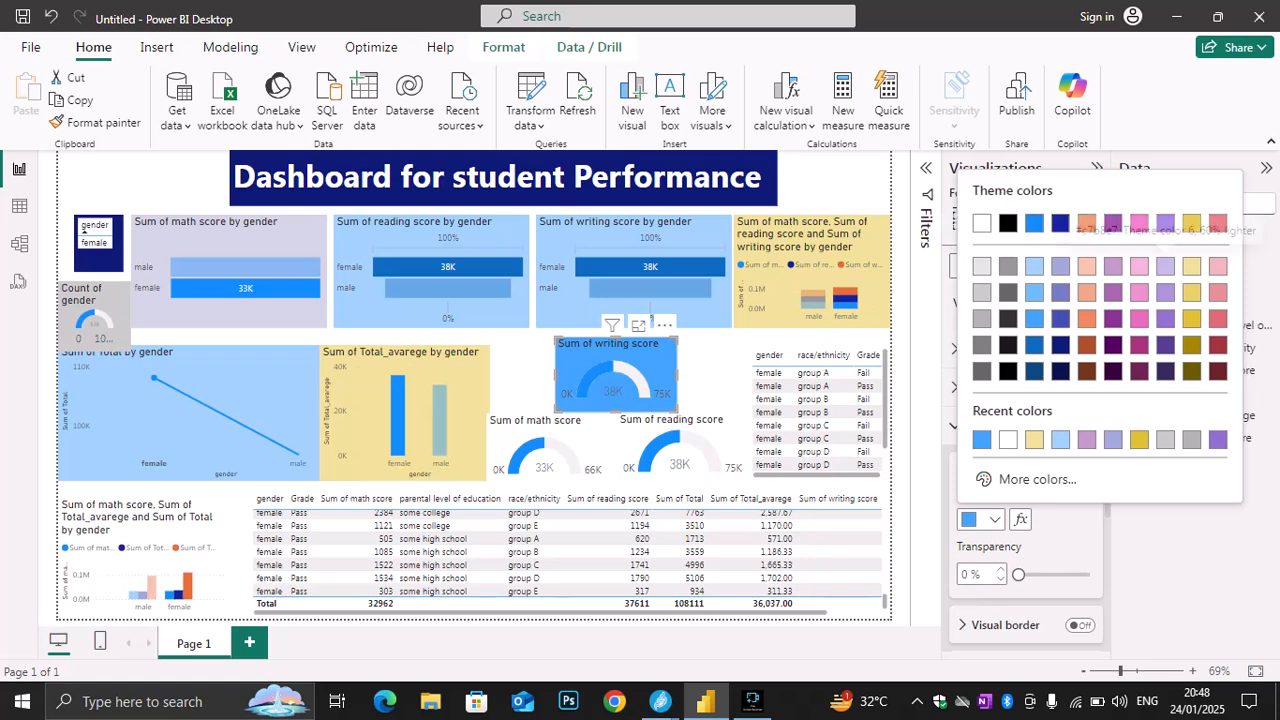
pyautogui.click(1165, 265)
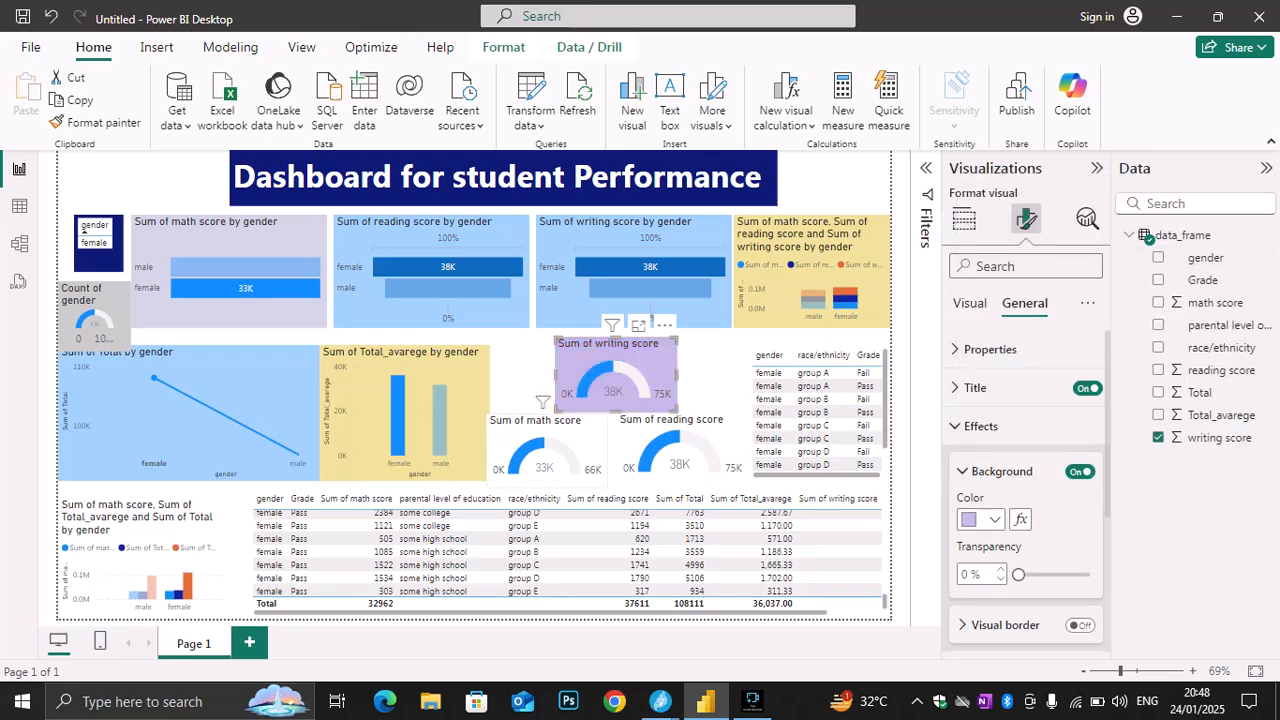
# Set the background of the math score gauge to light pink and the reading score gauge to light plum
pyautogui.click(540, 445)
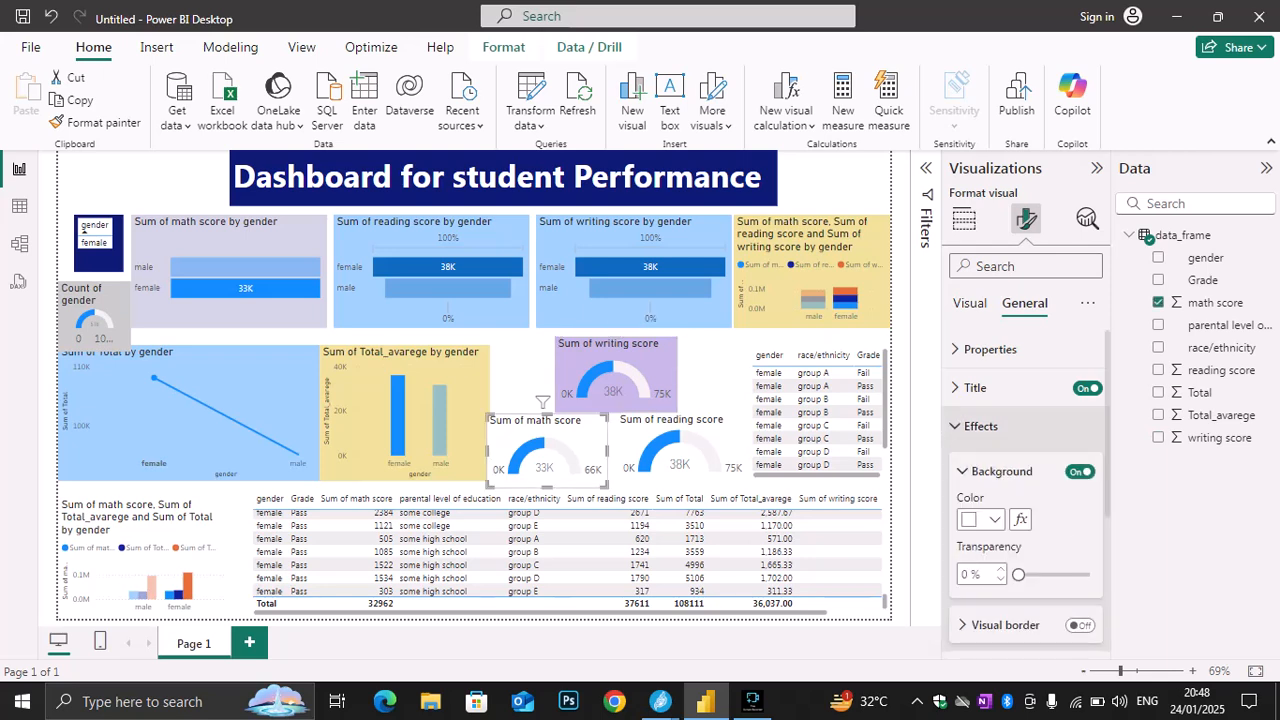
pyautogui.click(993, 519)
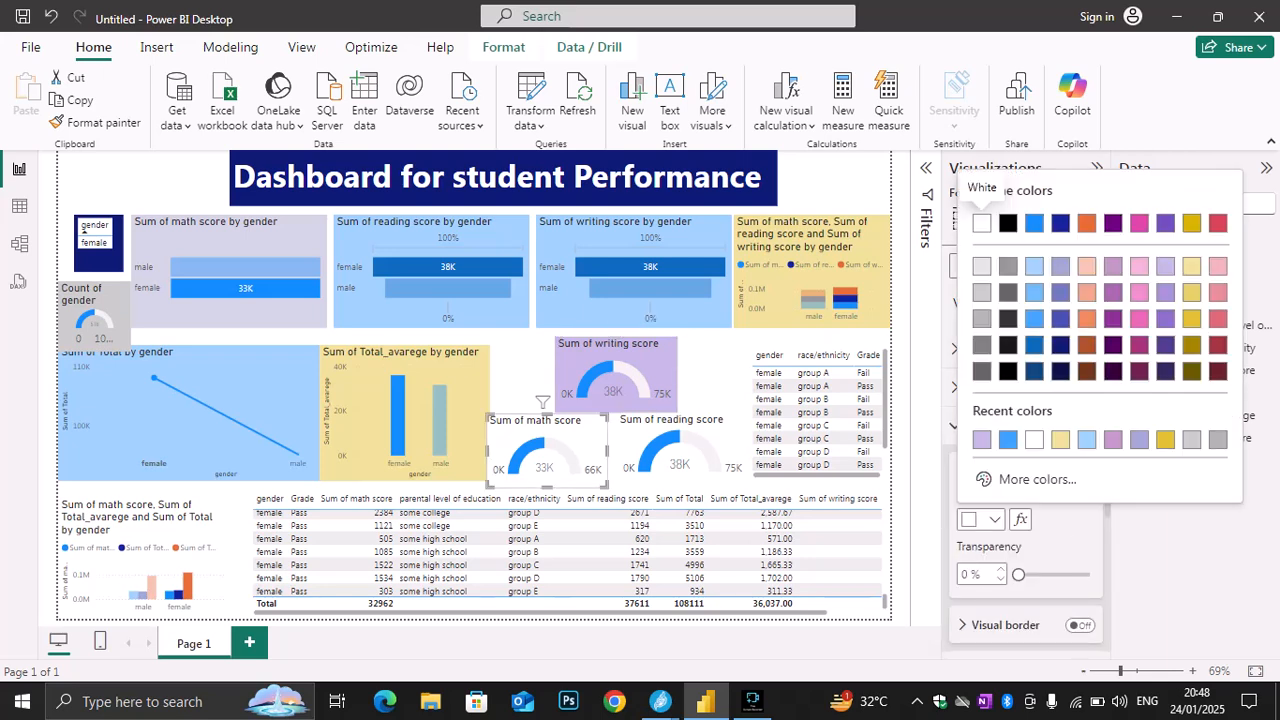
pyautogui.click(1139, 265)
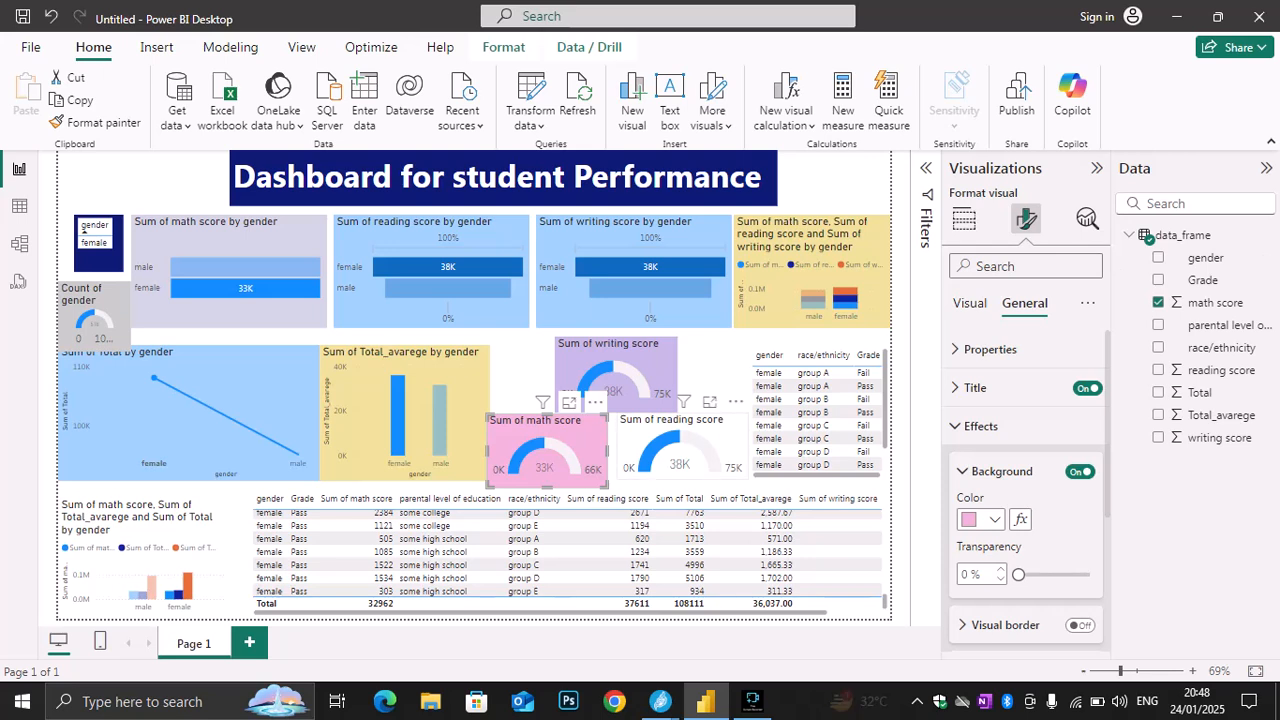
pyautogui.click(680, 445)
pyautogui.click(993, 519)
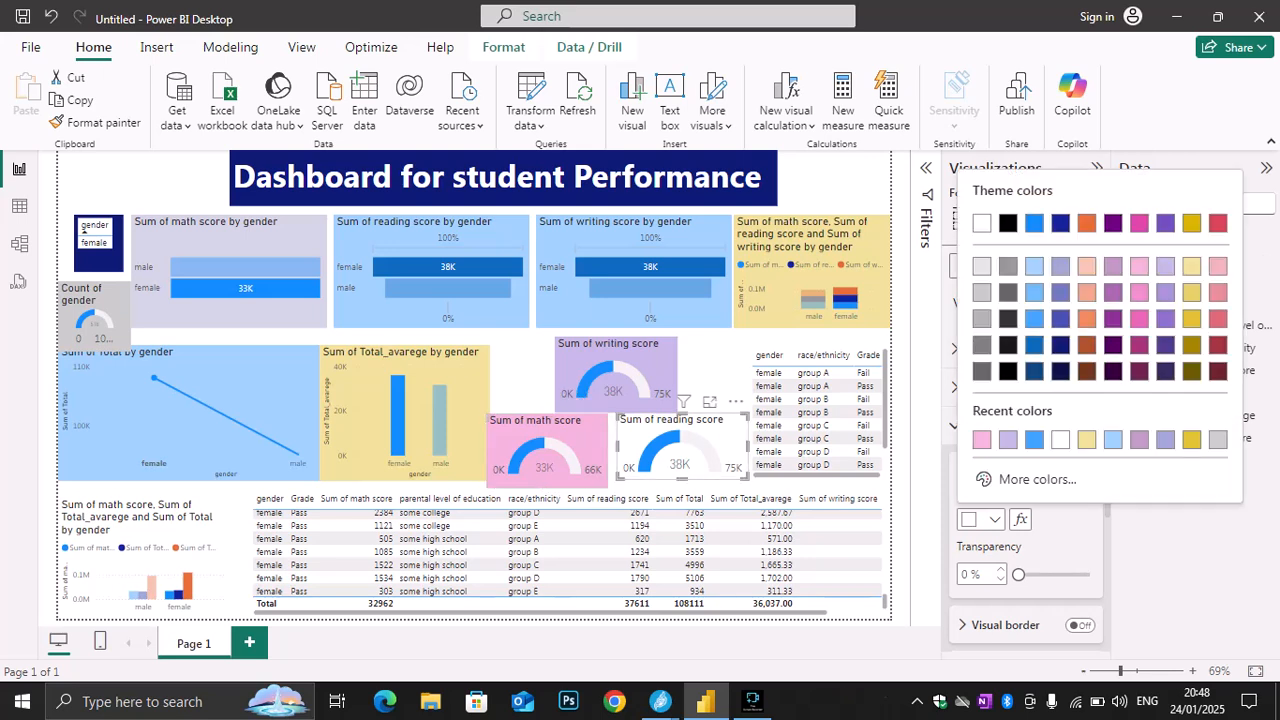
pyautogui.click(1113, 265)
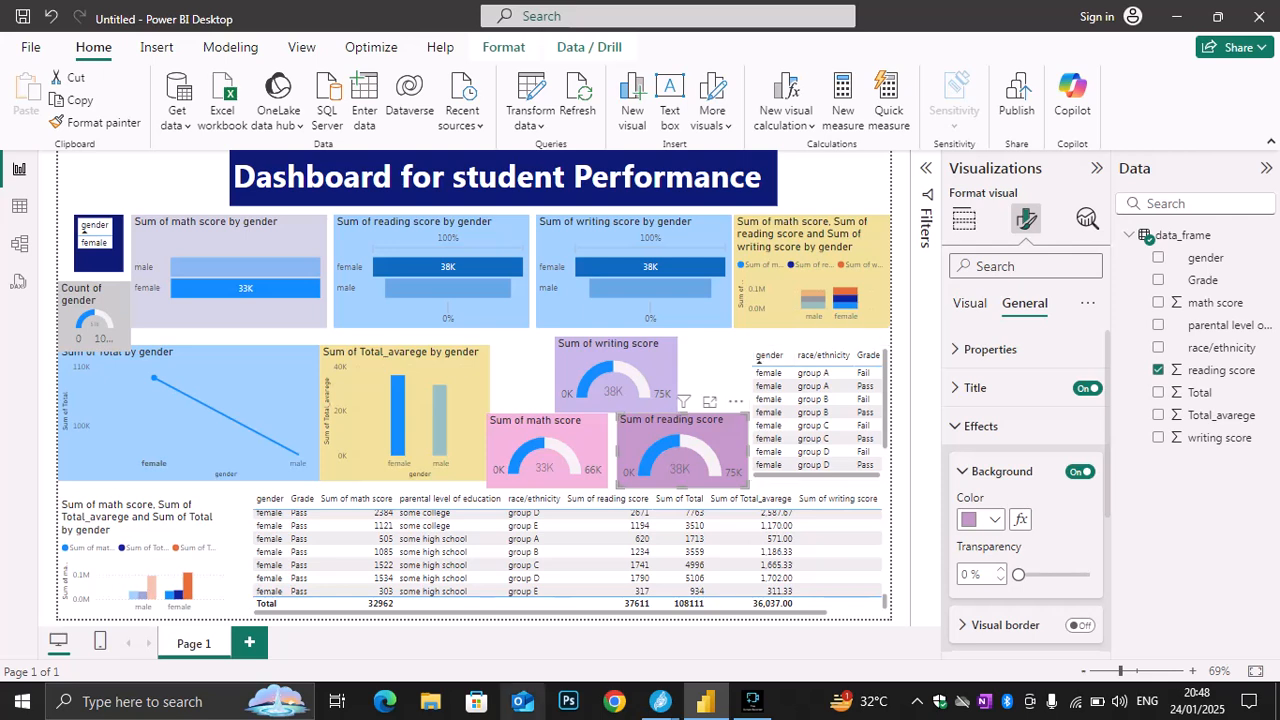
# Read the new message in the Jitsi Meet class chat and return to the Power BI dashboard
pyautogui.moveTo(660, 701)
pyautogui.click(558, 620)
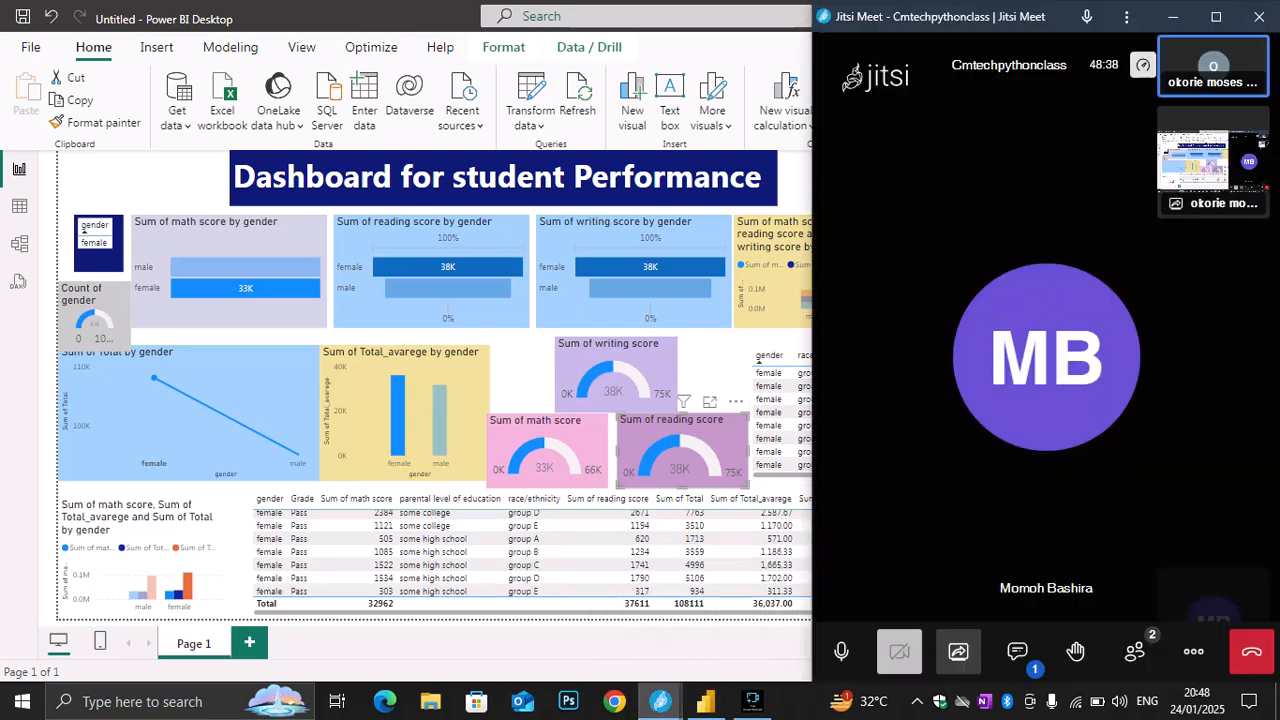
pyautogui.click(1017, 652)
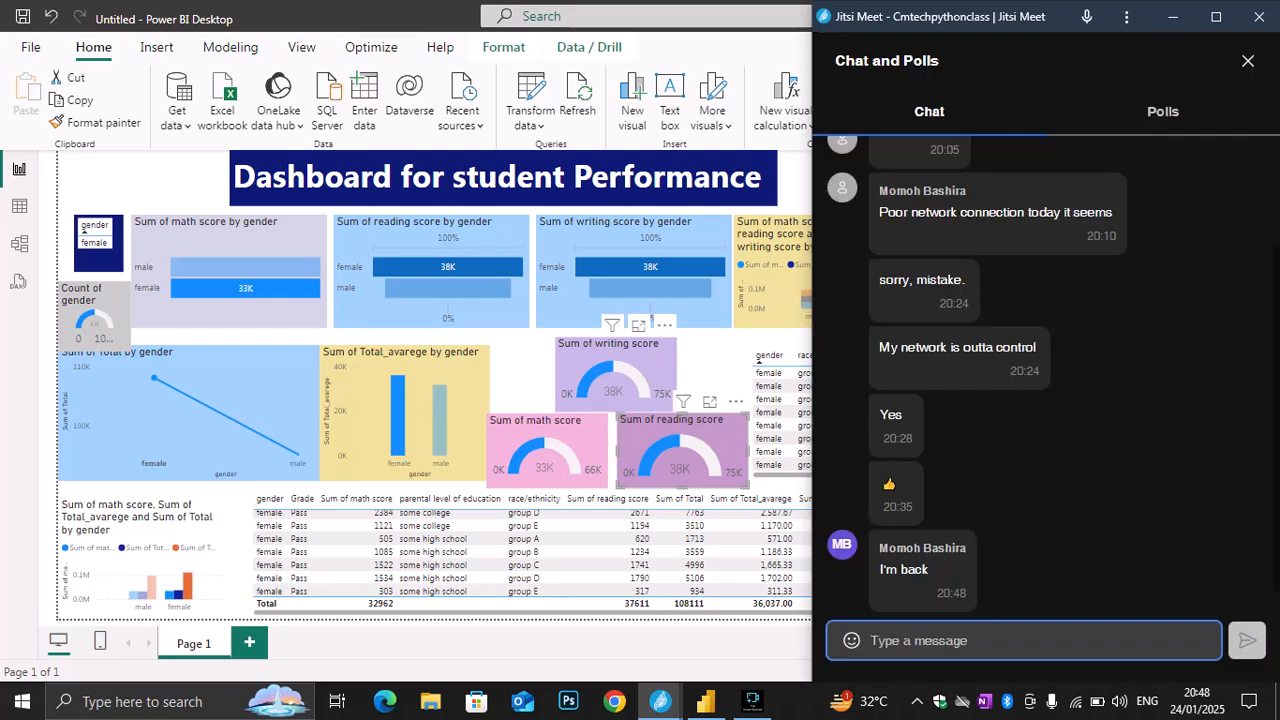
pyautogui.hotkey('alt', 'Tab')
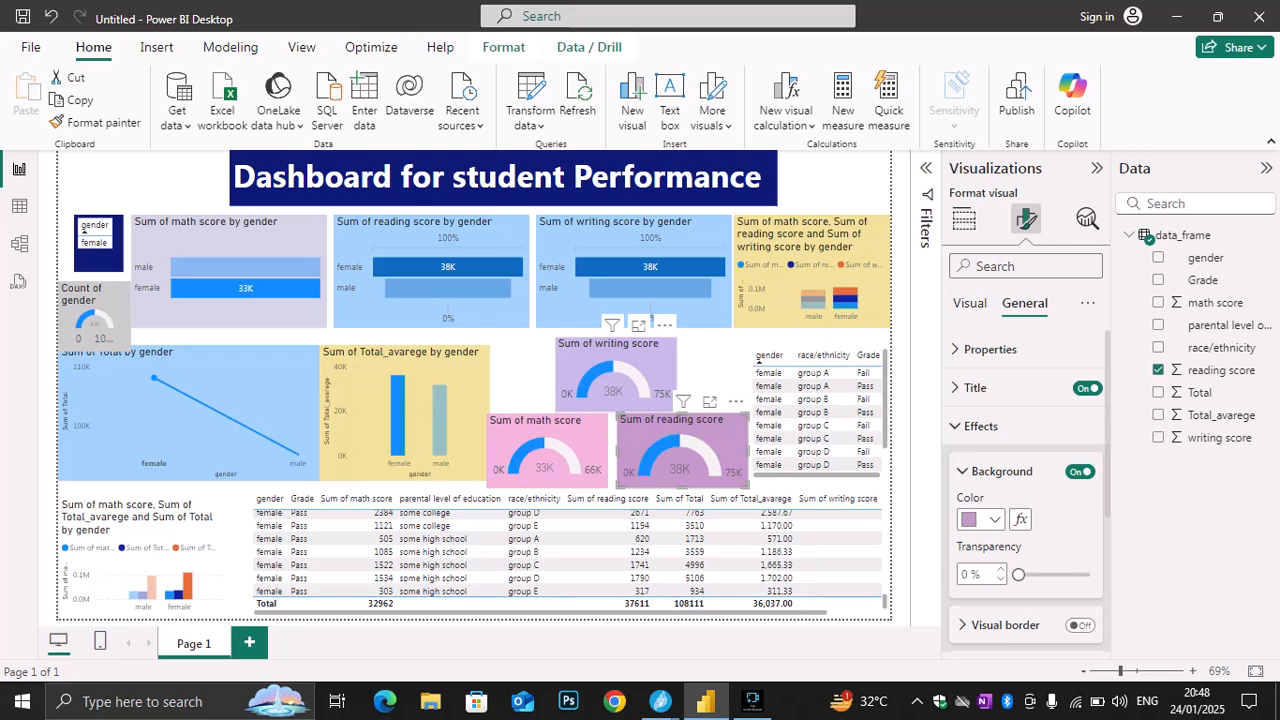
# Try light blue as the report page's wallpaper color and settle on dark purple
pyautogui.click(715, 366)
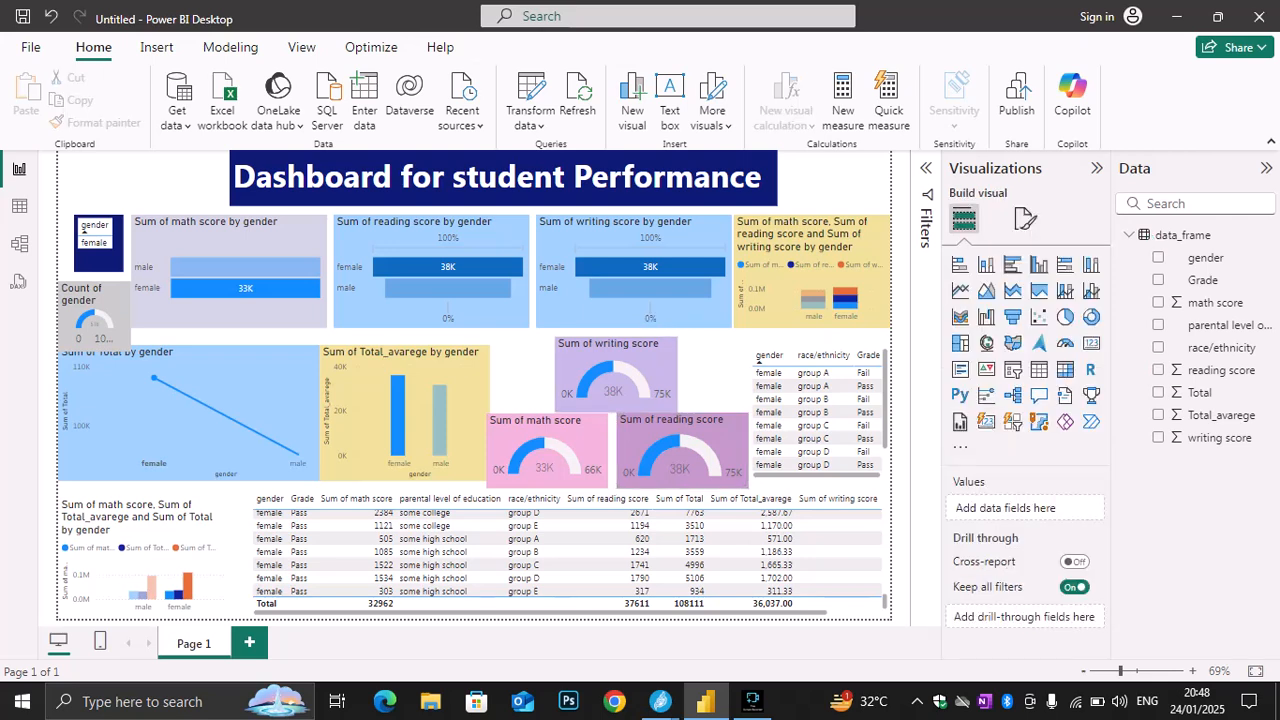
pyautogui.click(1024, 218)
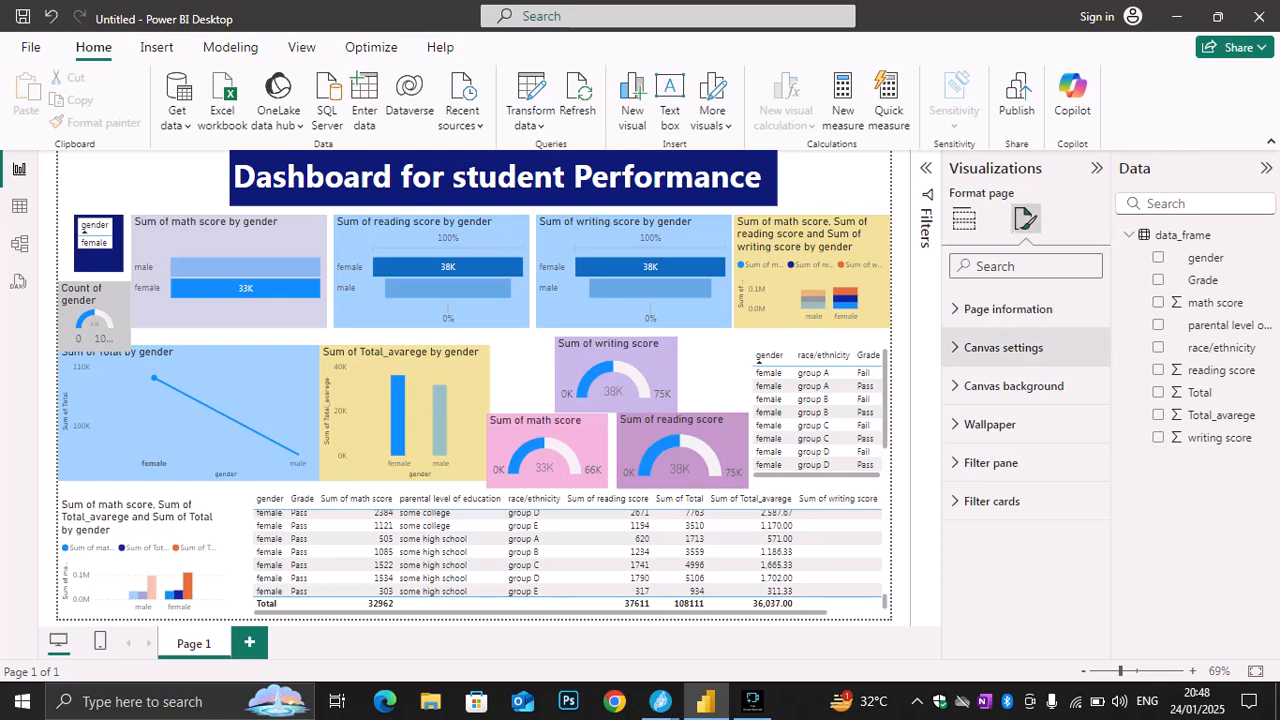
pyautogui.click(1020, 424)
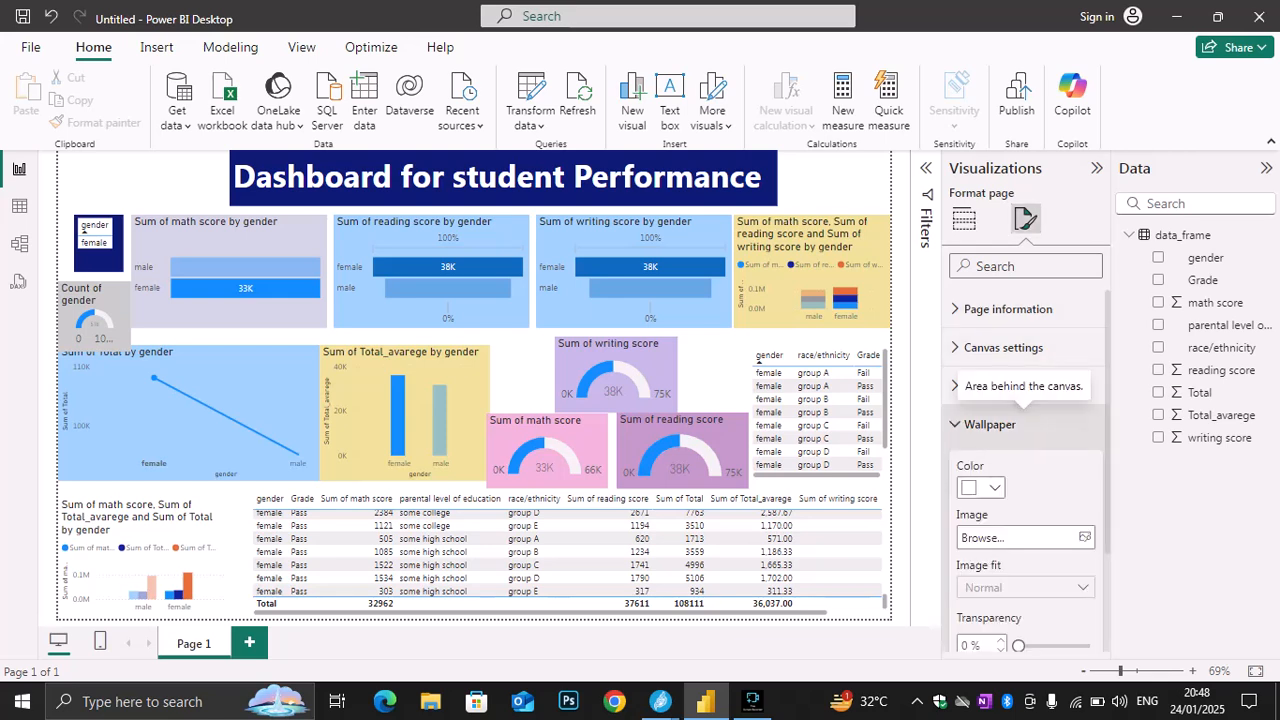
pyautogui.click(980, 487)
pyautogui.click(1034, 234)
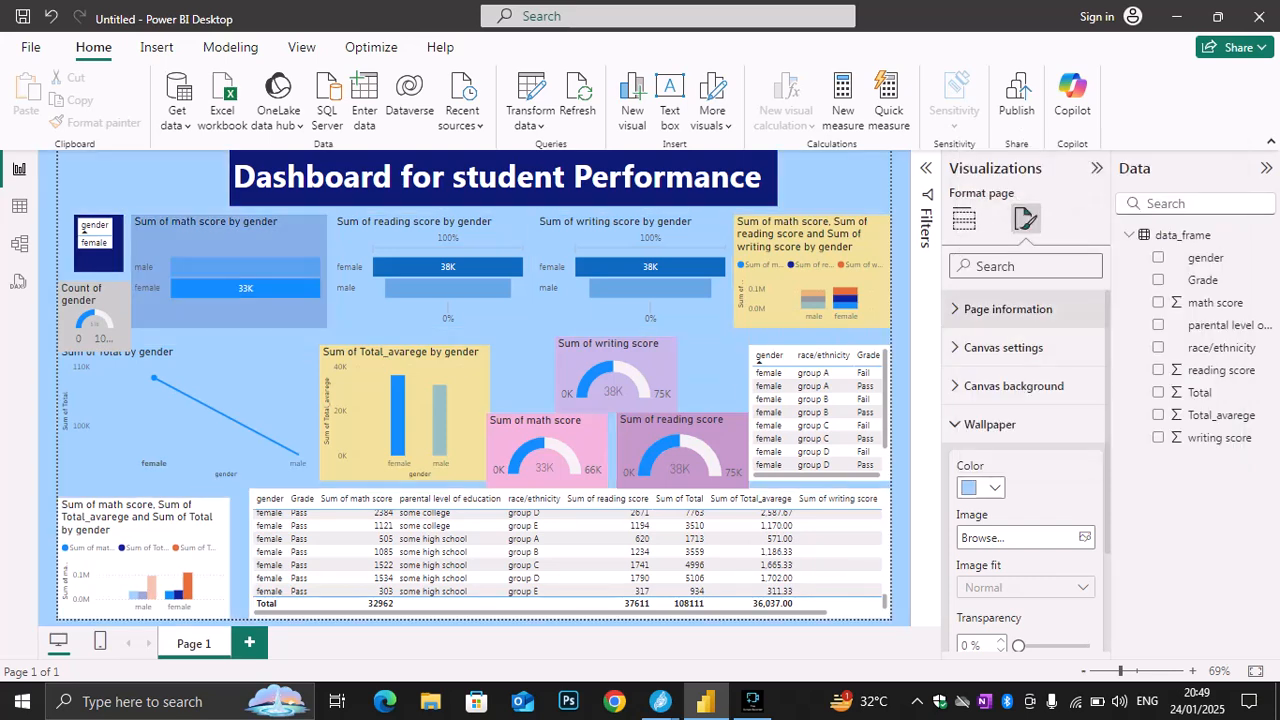
pyautogui.click(1008, 309)
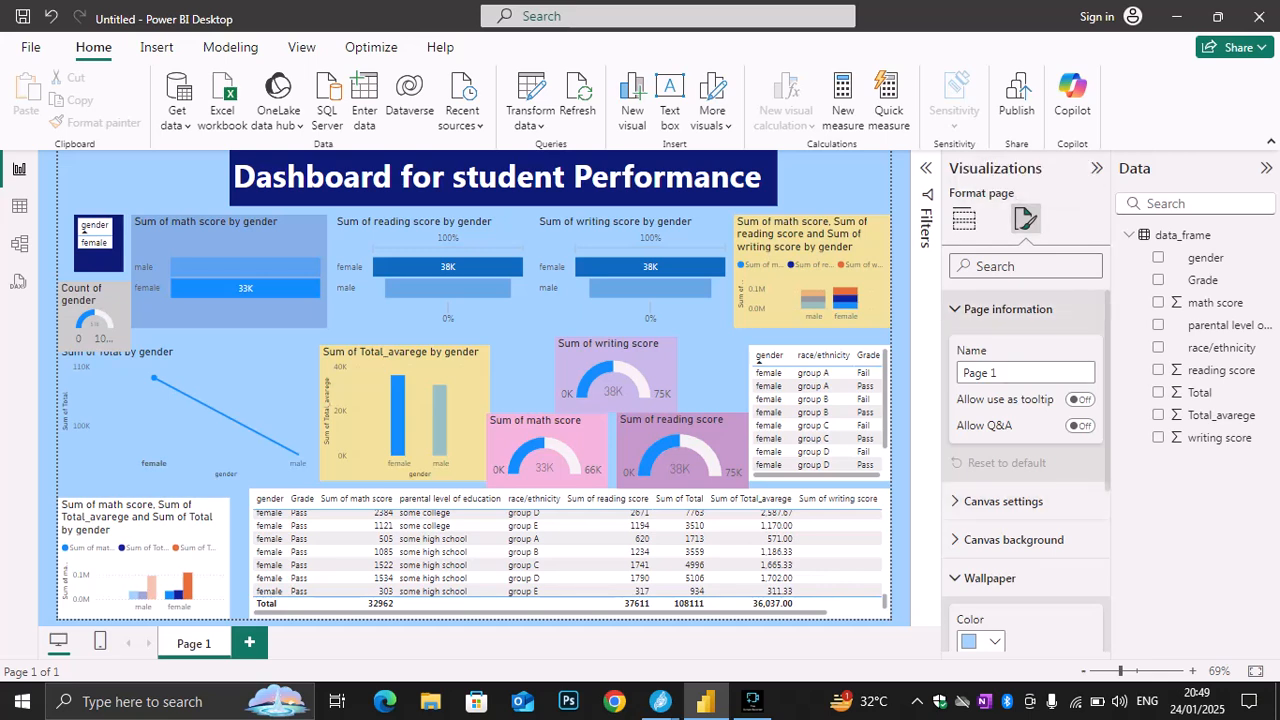
pyautogui.click(1008, 309)
pyautogui.click(981, 488)
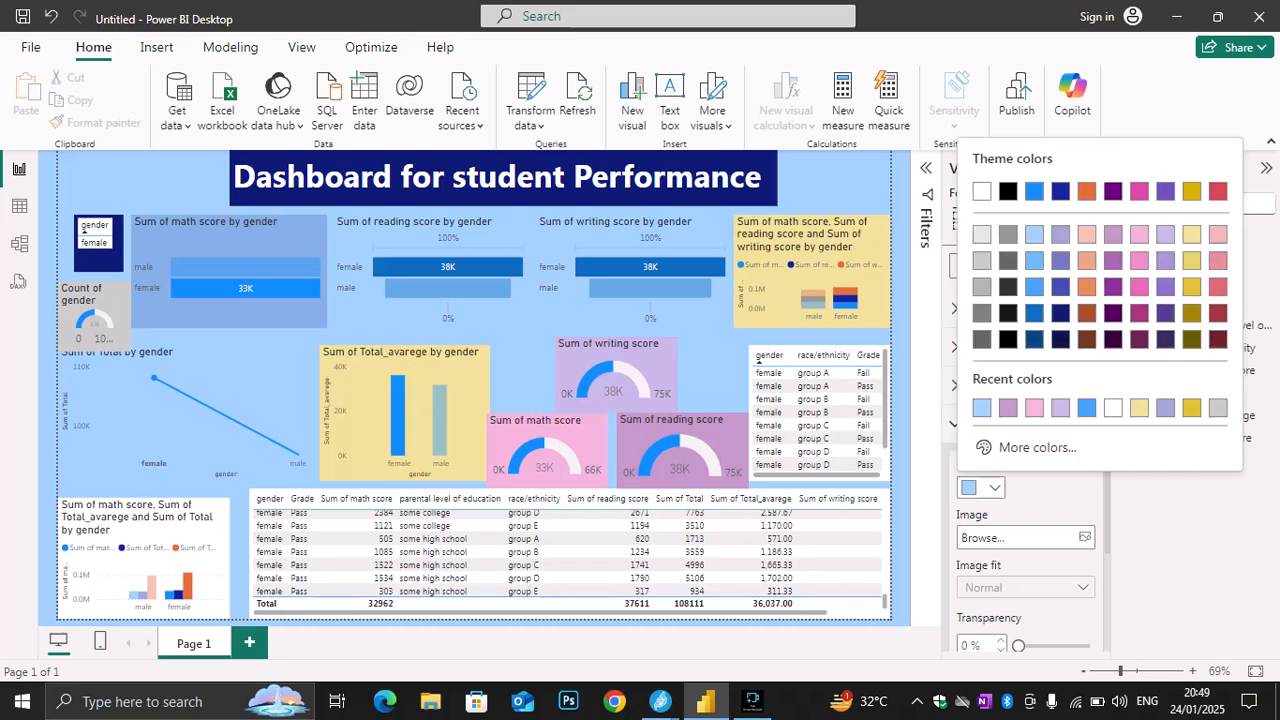
pyautogui.click(1165, 340)
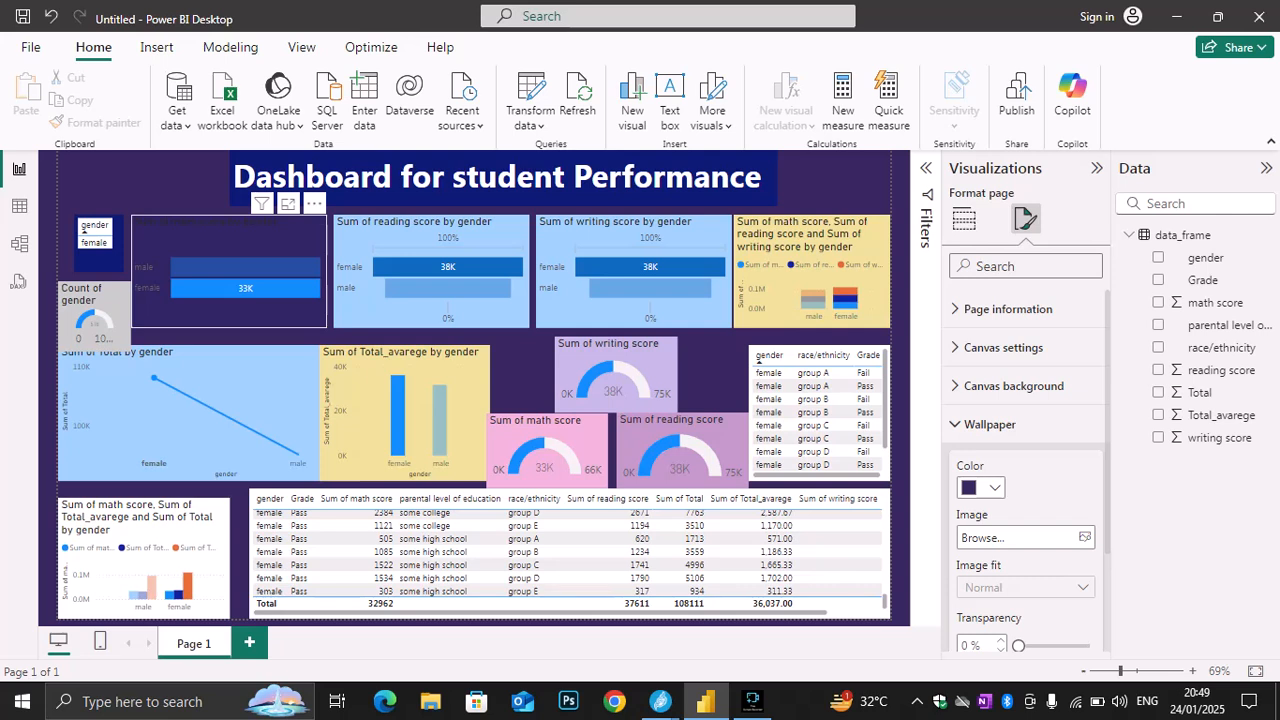
# Try light pink and light gray as the Sum of math score by gender chart's background color and settle on white
pyautogui.click(229, 242)
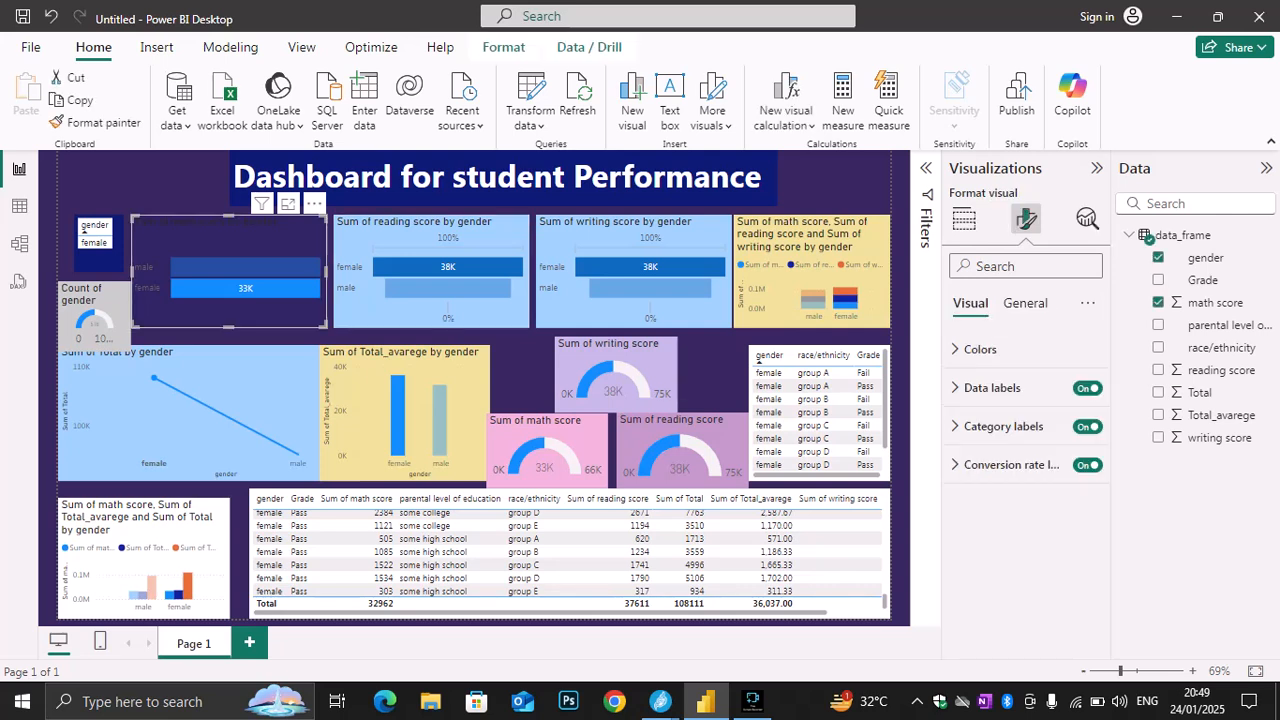
pyautogui.click(1025, 303)
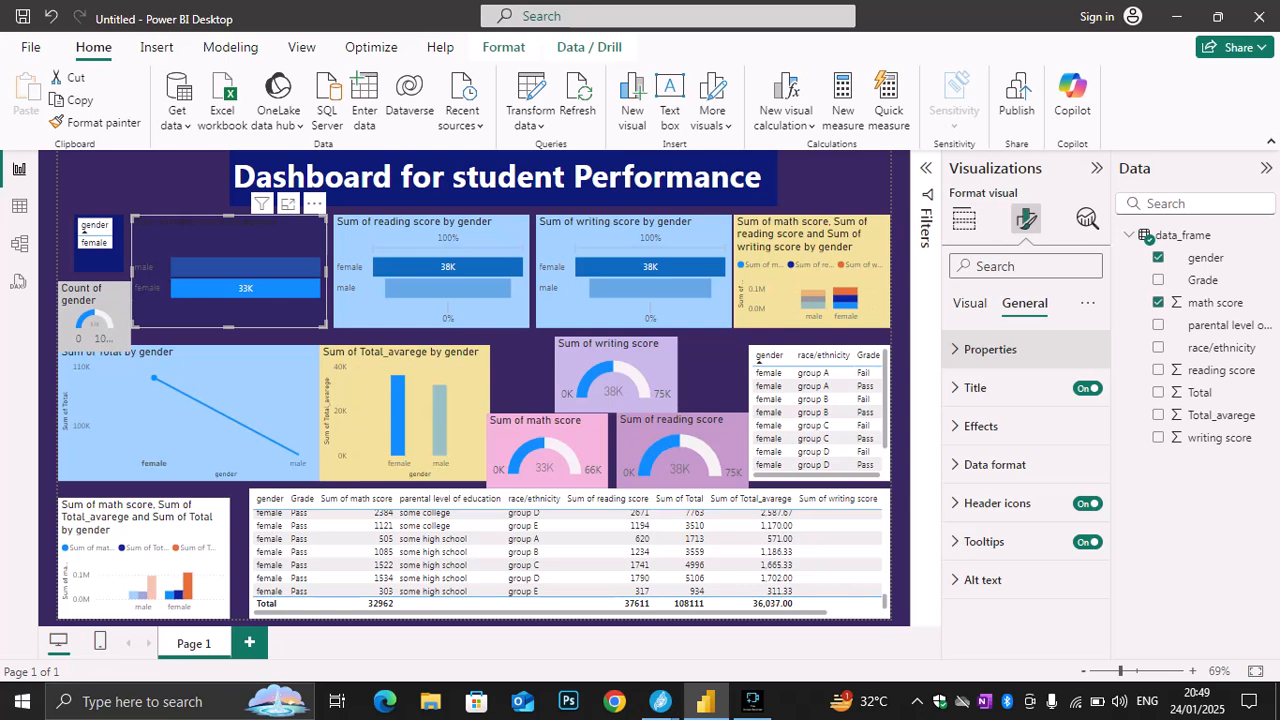
pyautogui.click(981, 426)
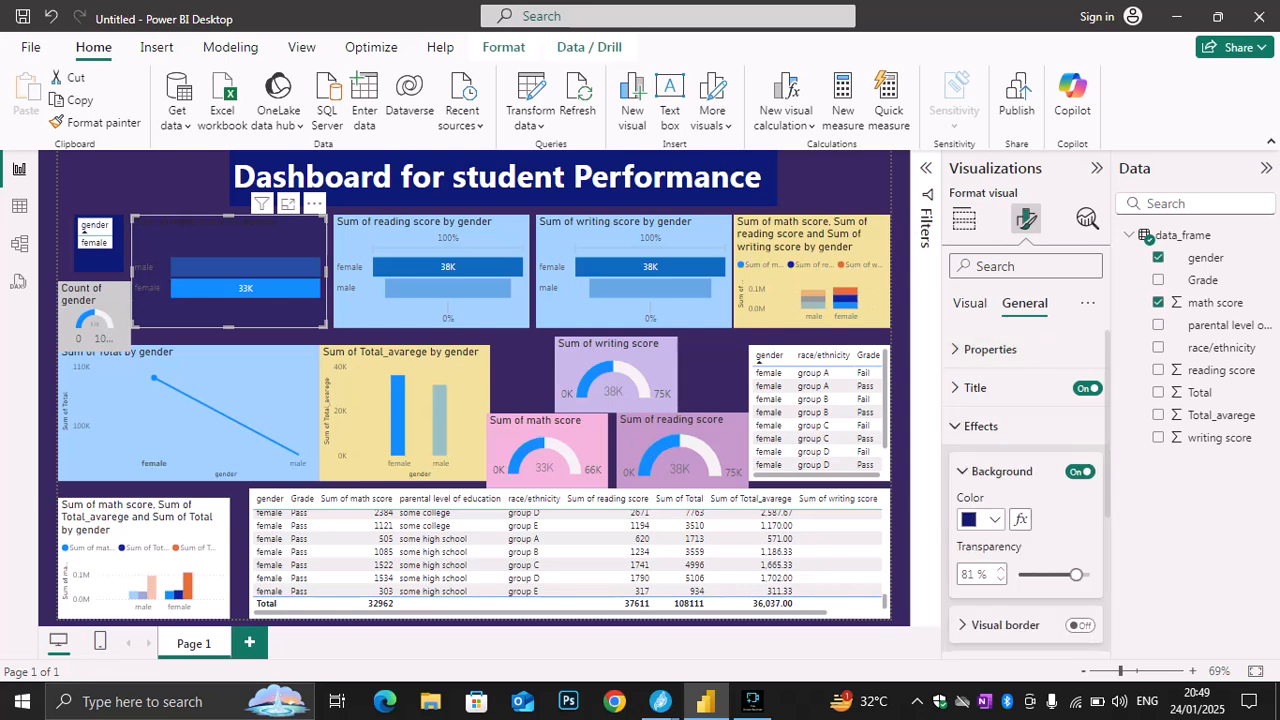
pyautogui.click(994, 519)
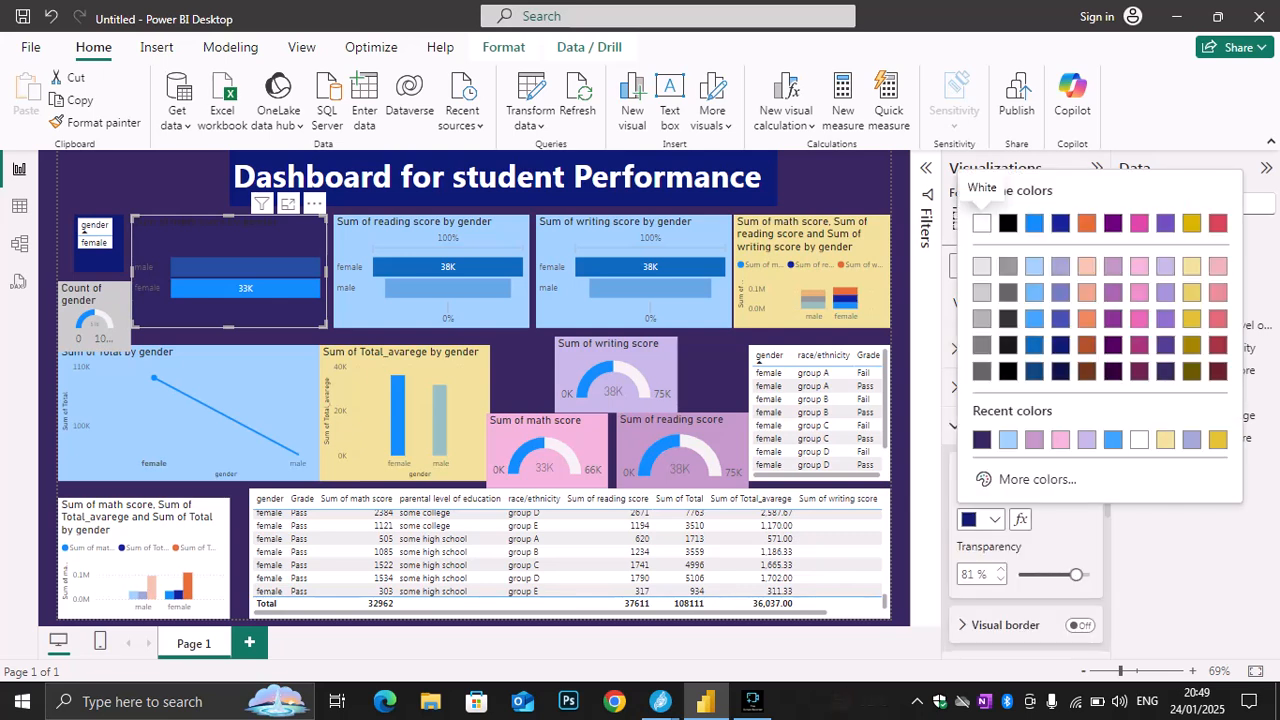
pyautogui.click(1060, 439)
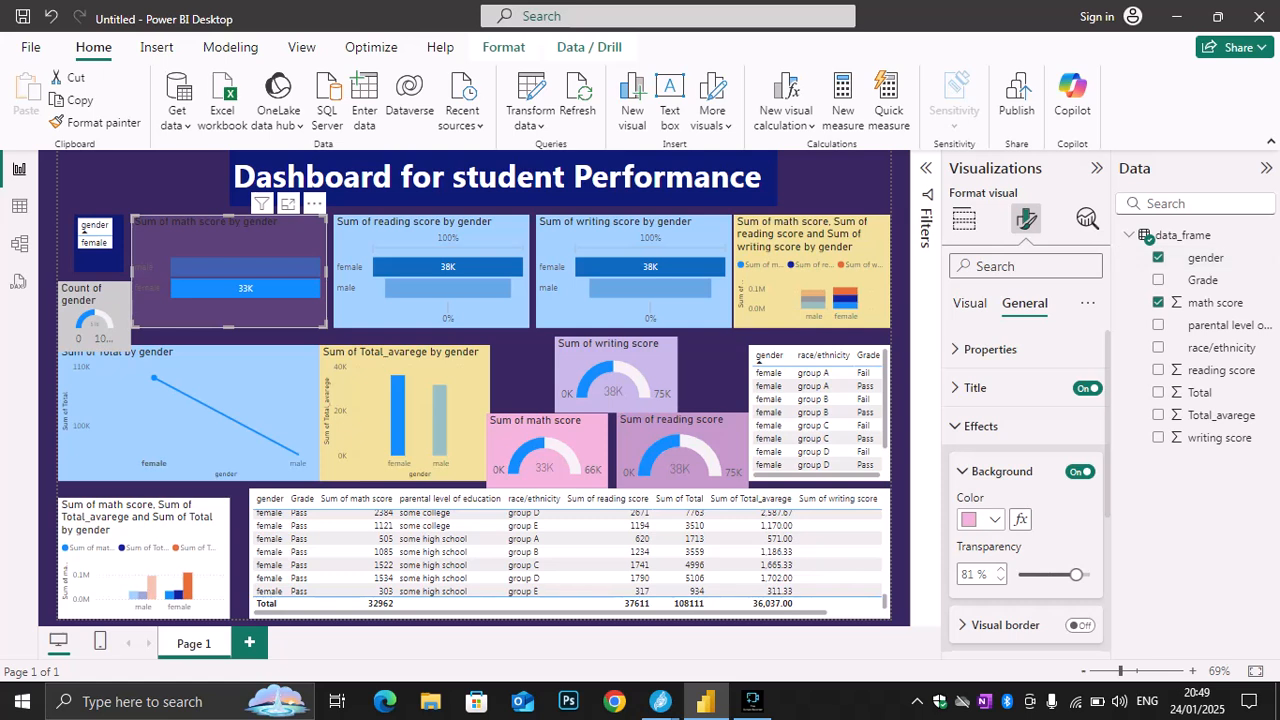
pyautogui.click(994, 519)
pyautogui.click(974, 220)
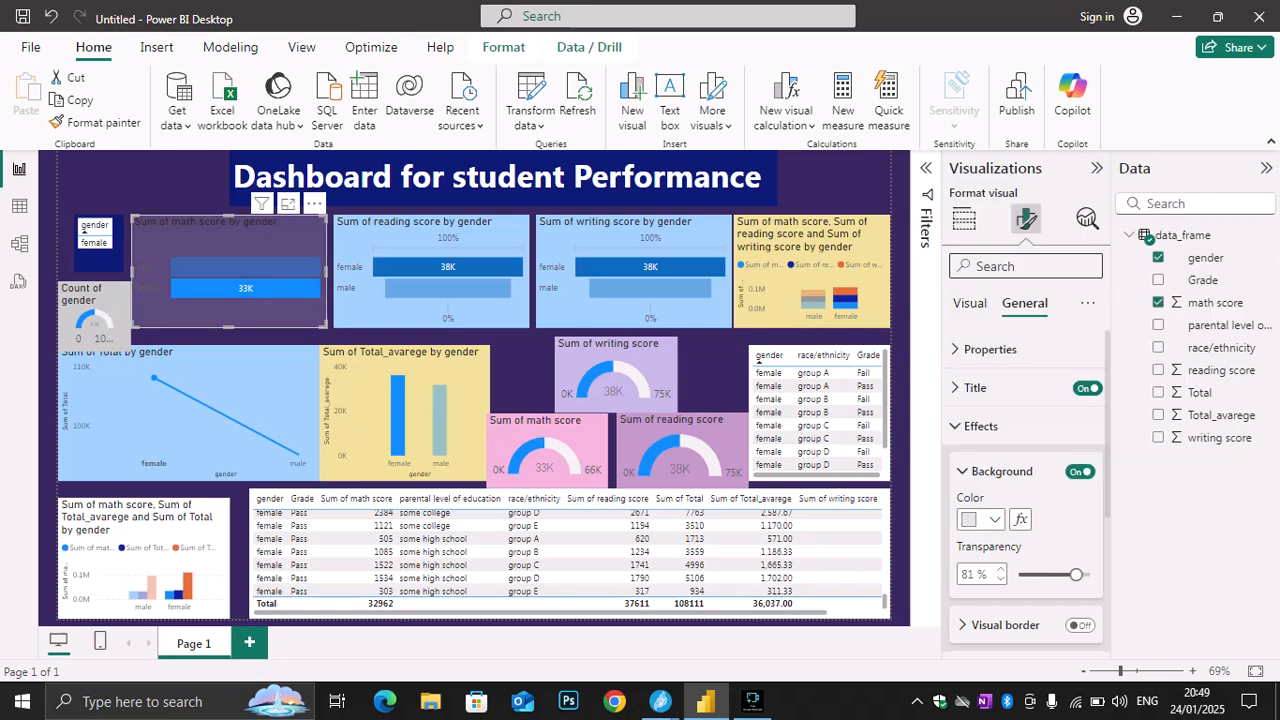
pyautogui.click(994, 519)
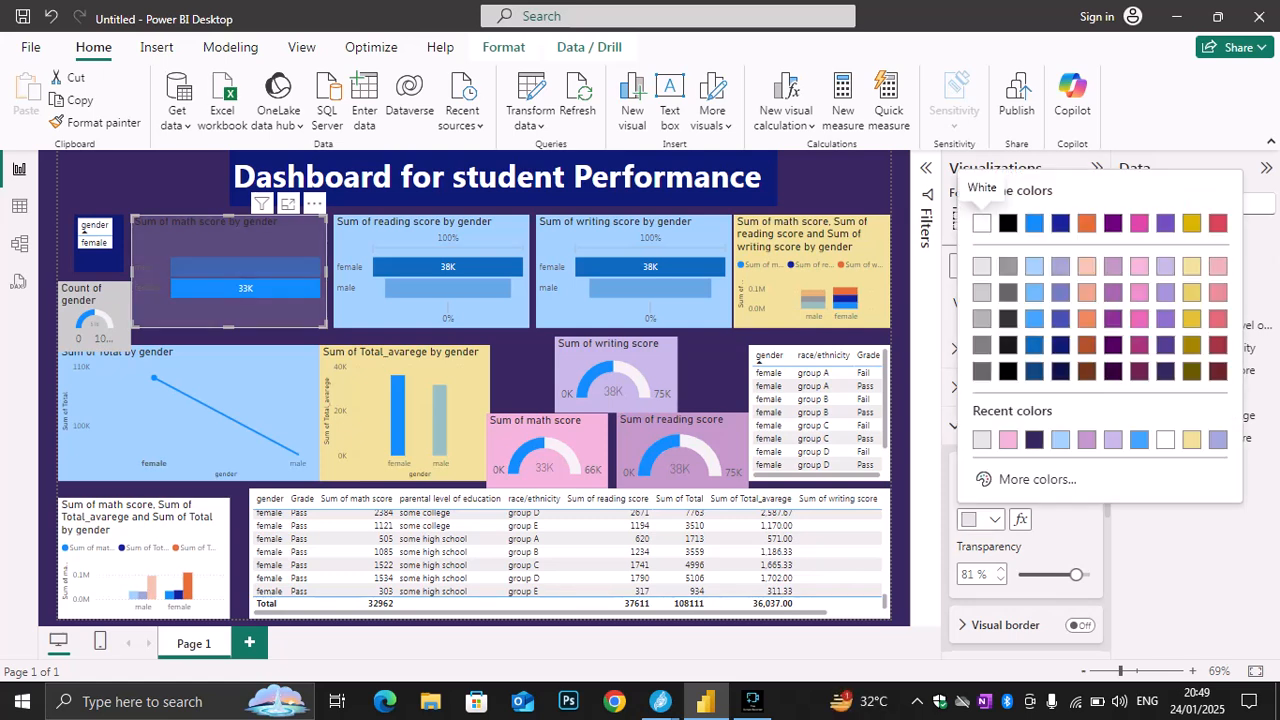
pyautogui.press('Escape')
pyautogui.click(994, 519)
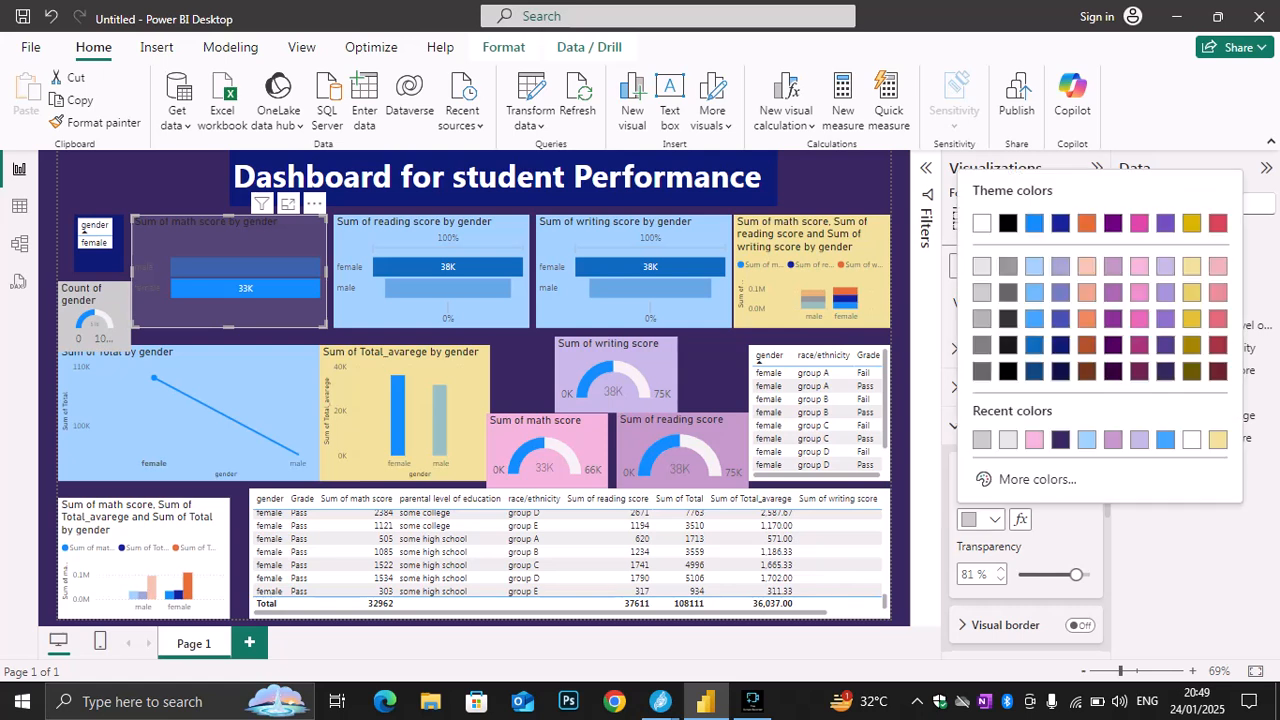
pyautogui.click(974, 220)
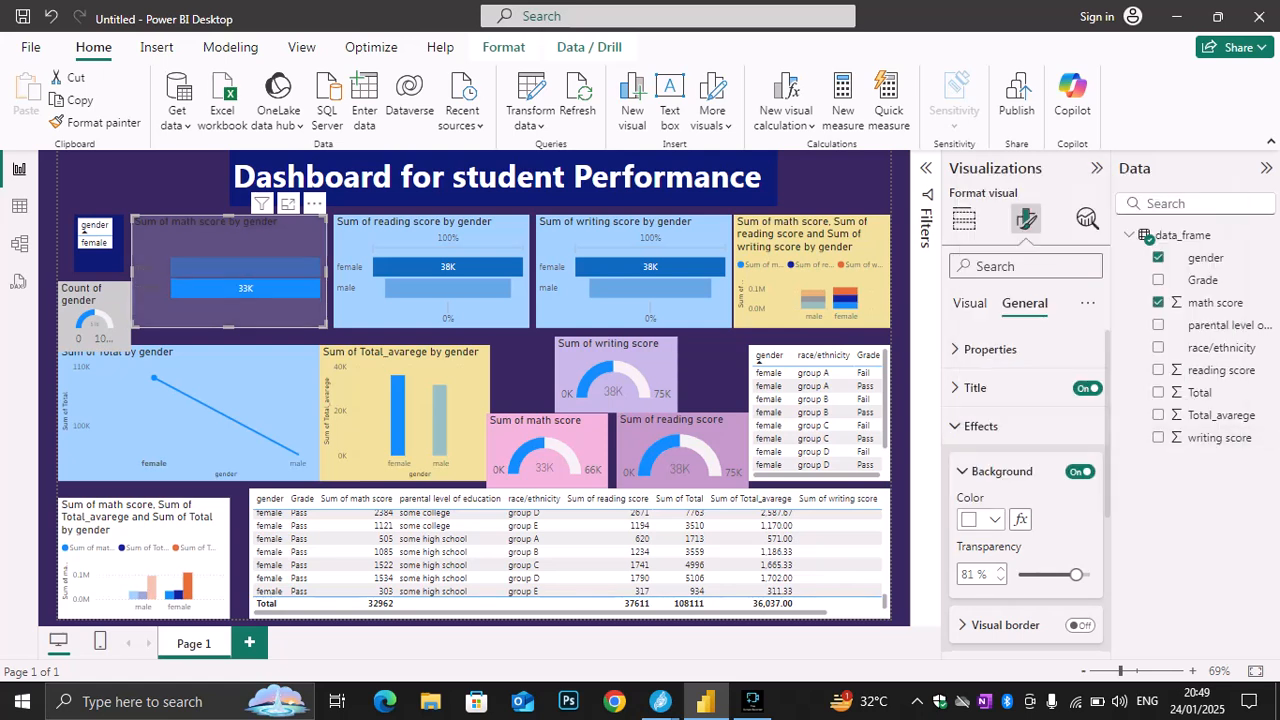
# Try white and light blue as the bar color of the Sum of math score by gender chart and settle on dark purple
pyautogui.click(994, 519)
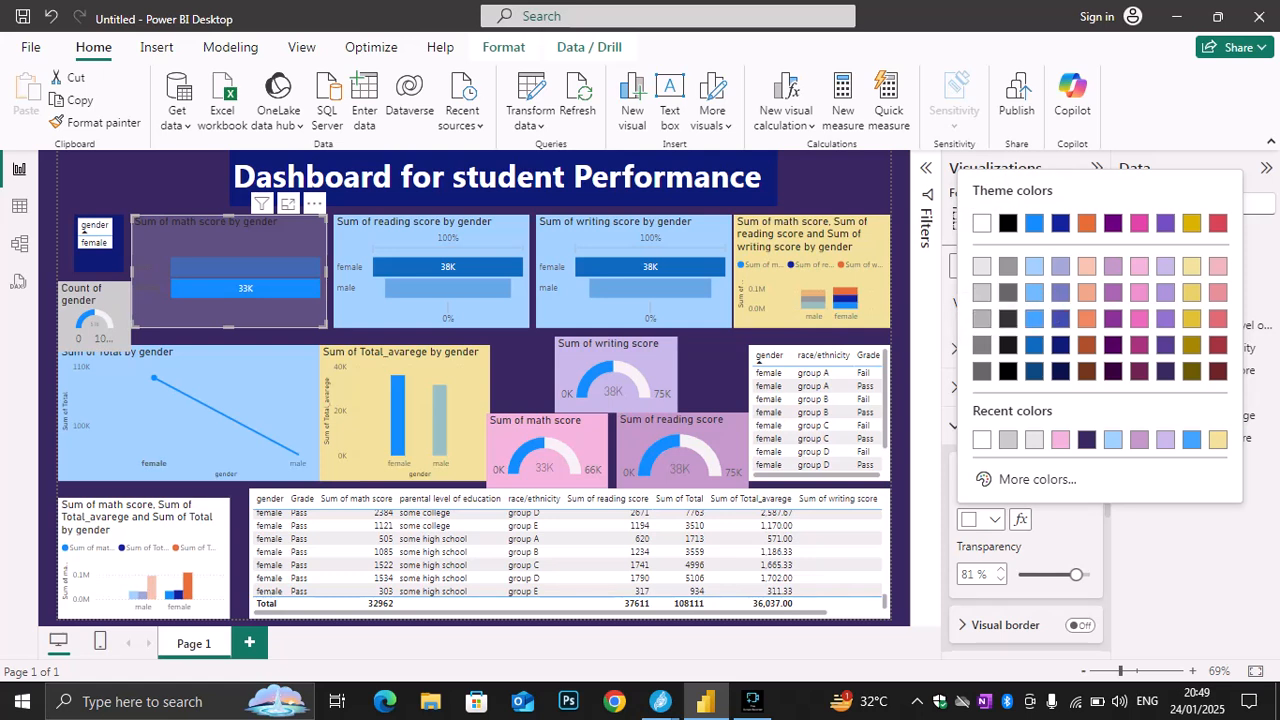
pyautogui.click(994, 519)
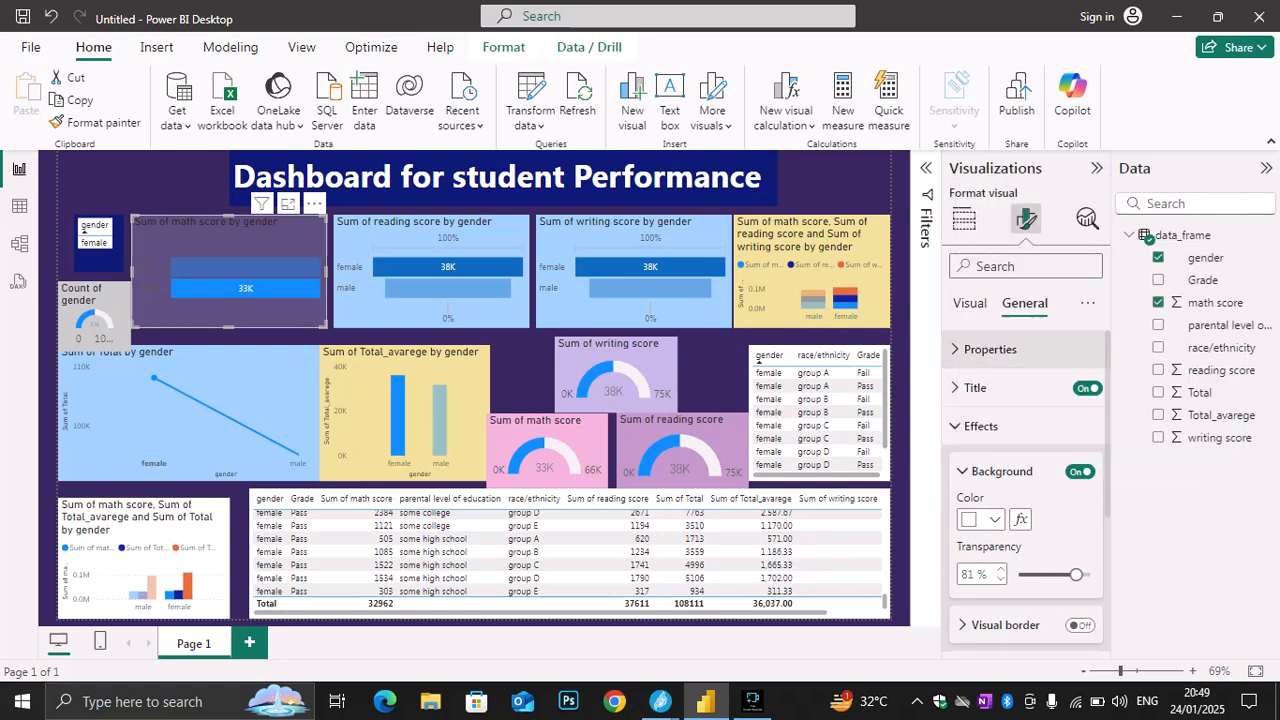
pyautogui.click(970, 303)
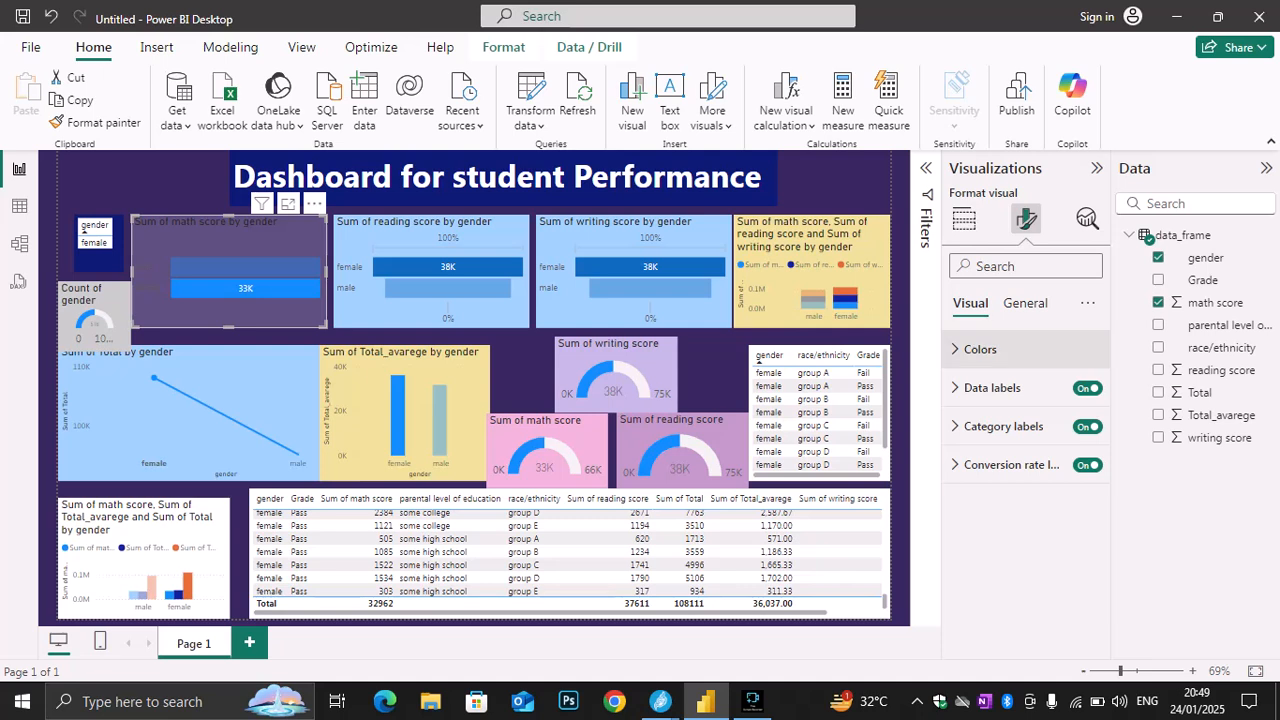
pyautogui.click(980, 349)
pyautogui.click(982, 412)
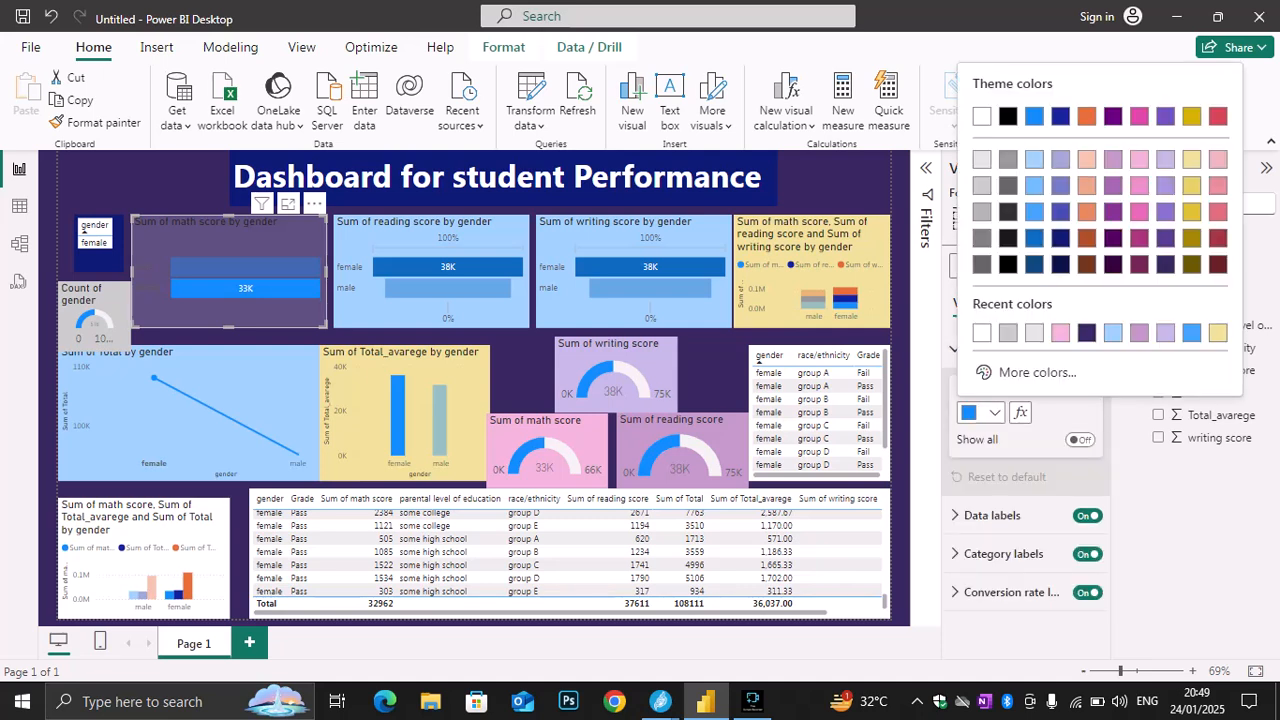
pyautogui.click(981, 116)
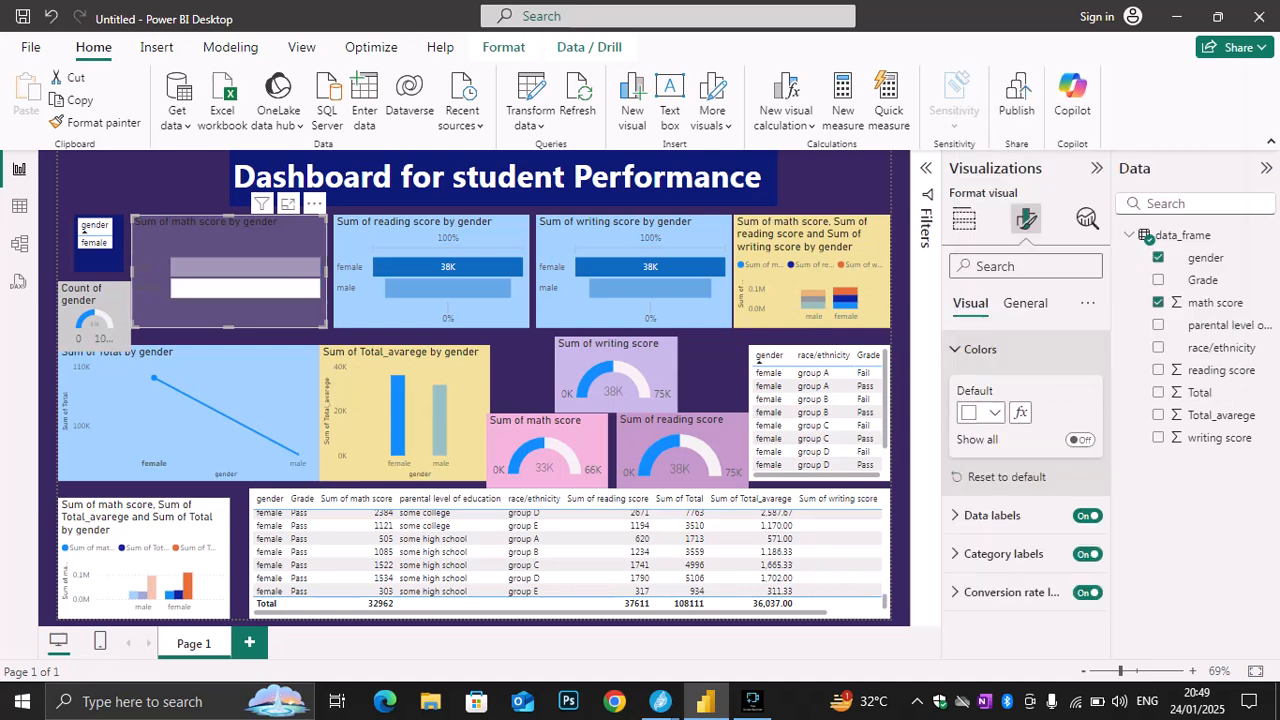
pyautogui.click(982, 412)
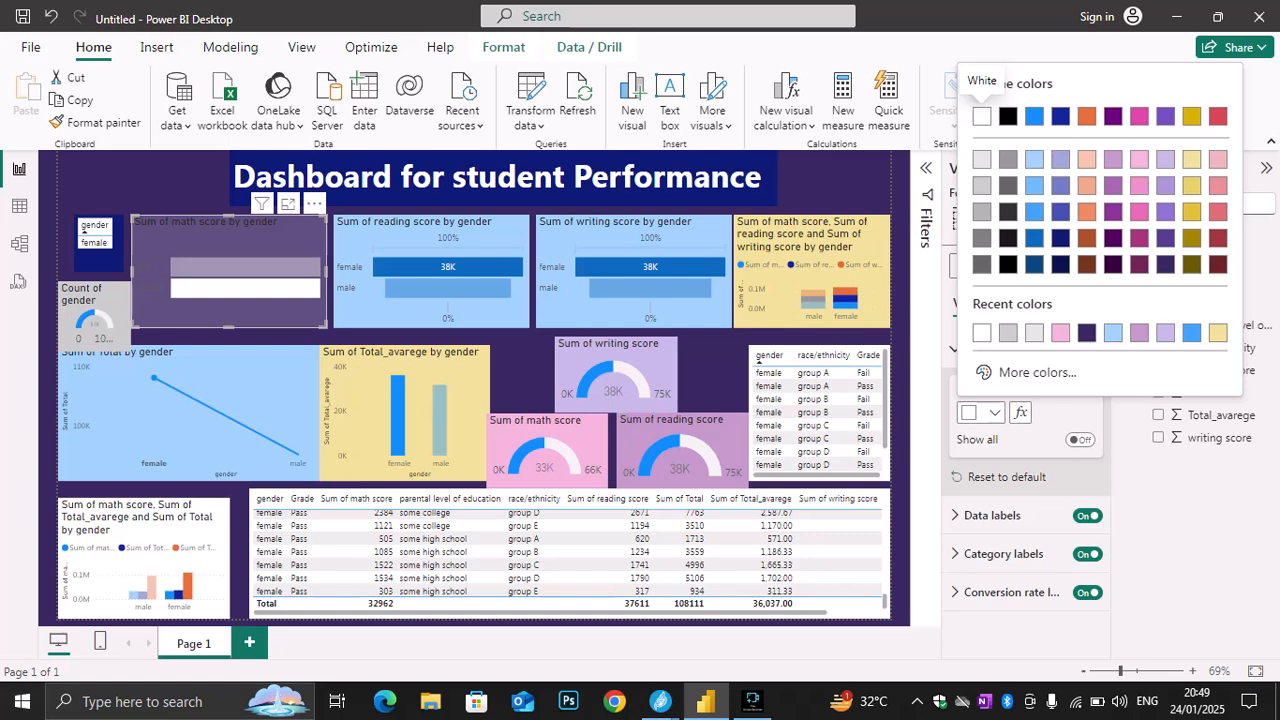
pyautogui.click(1034, 159)
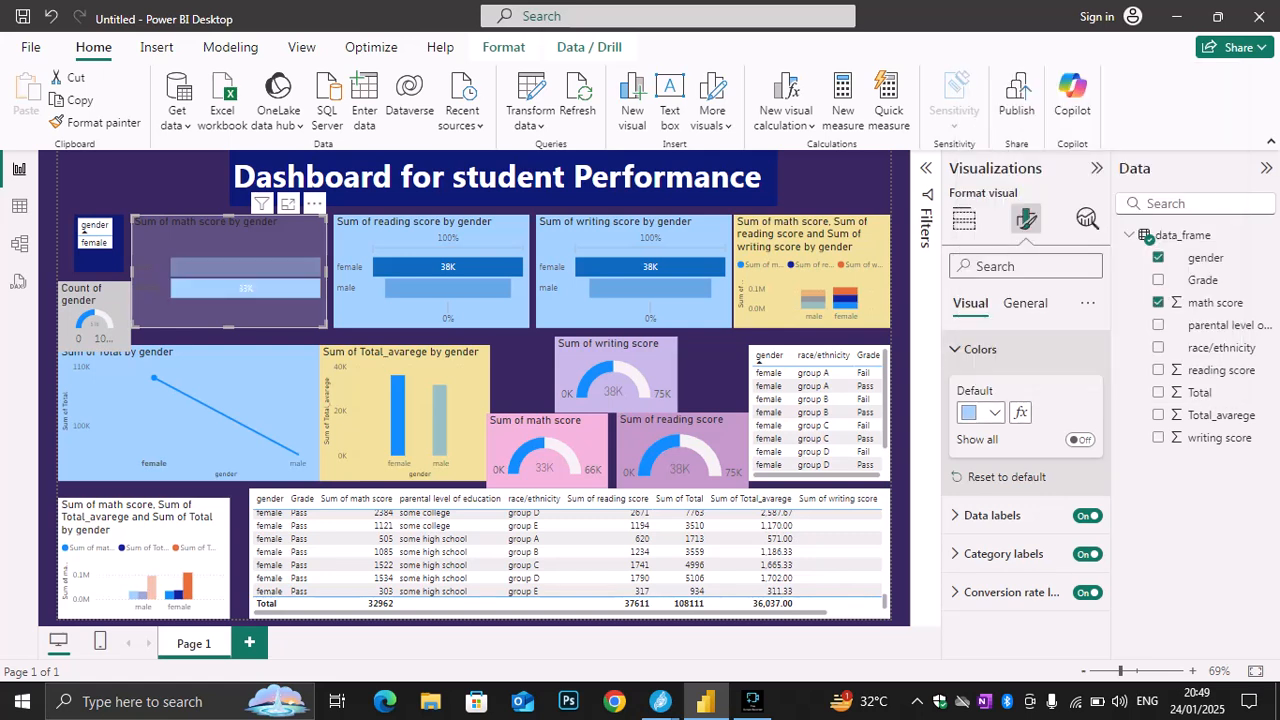
pyautogui.click(982, 412)
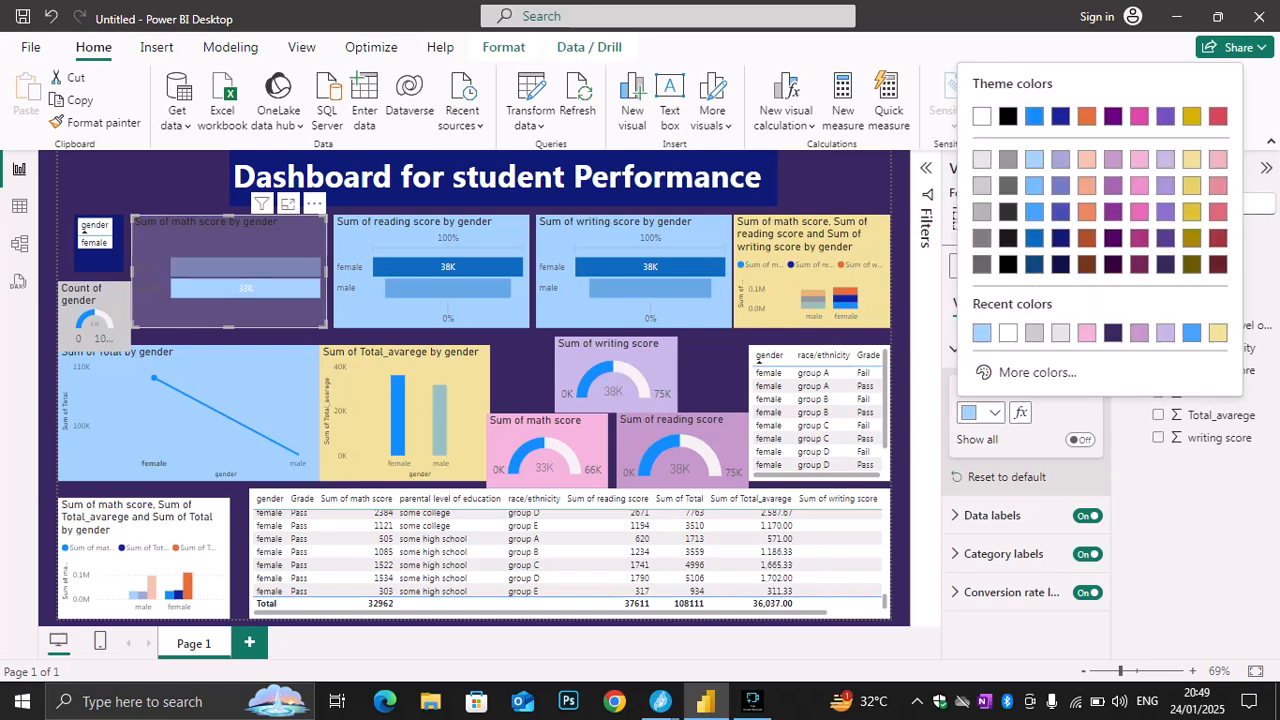
pyautogui.click(1113, 332)
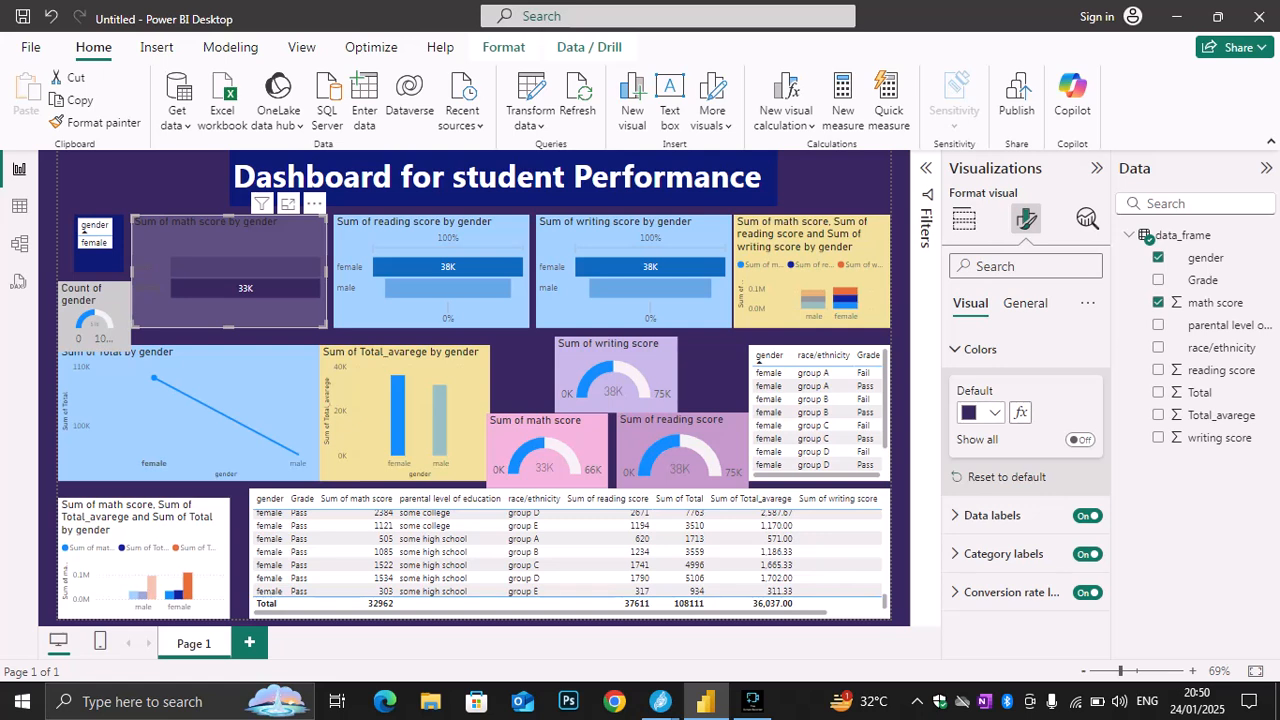
pyautogui.click(982, 412)
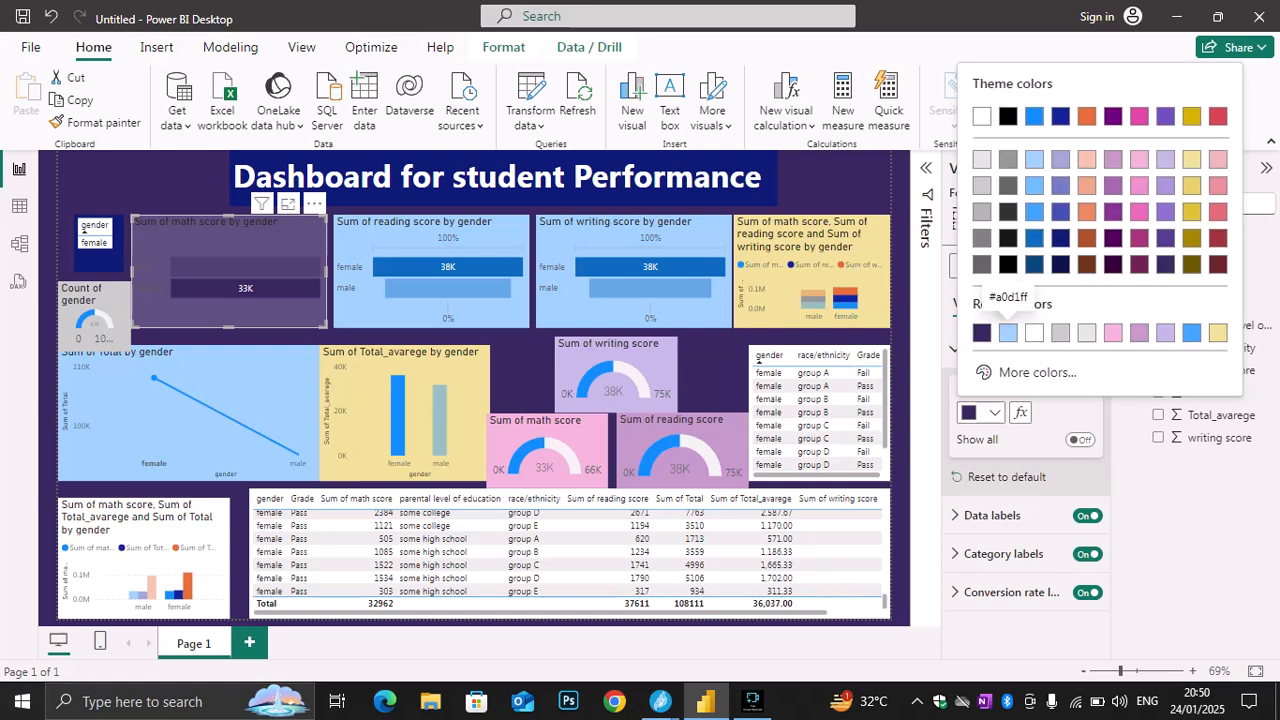
pyautogui.press('Escape')
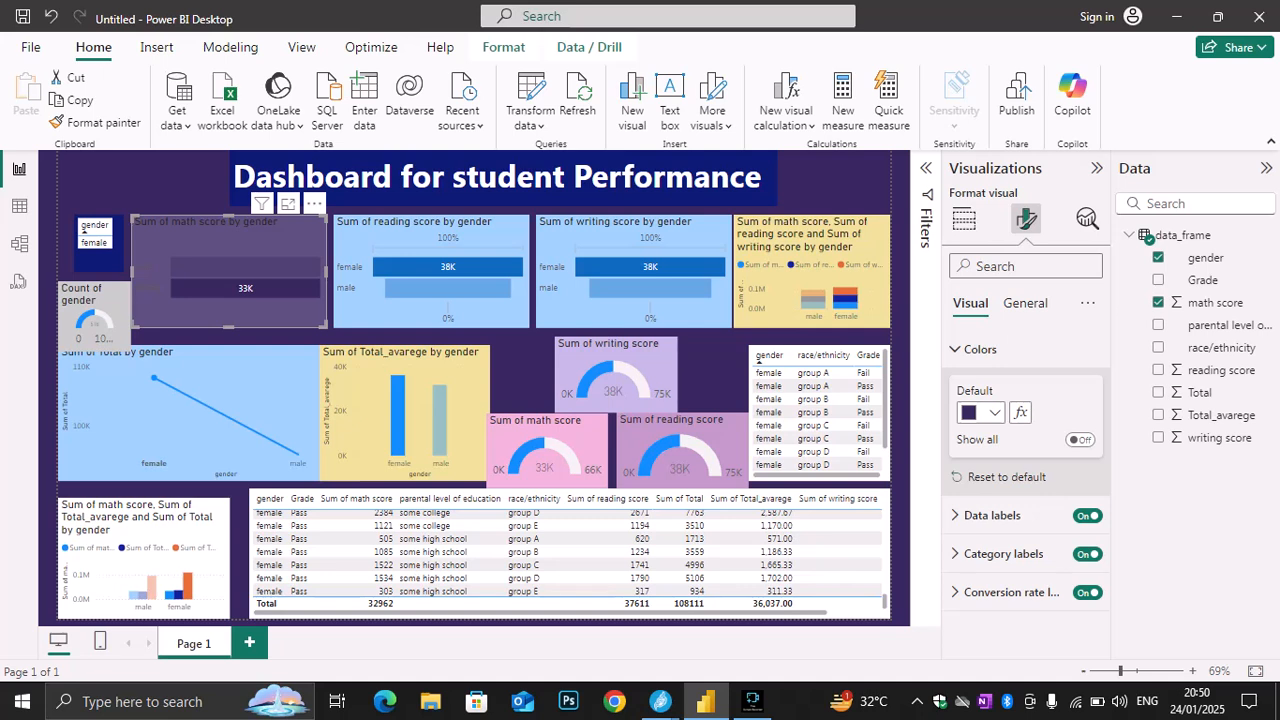
# Set the Sum of math score by gender chart's background transparency to 0% and change the small gender table's background to white
pyautogui.click(1025, 303)
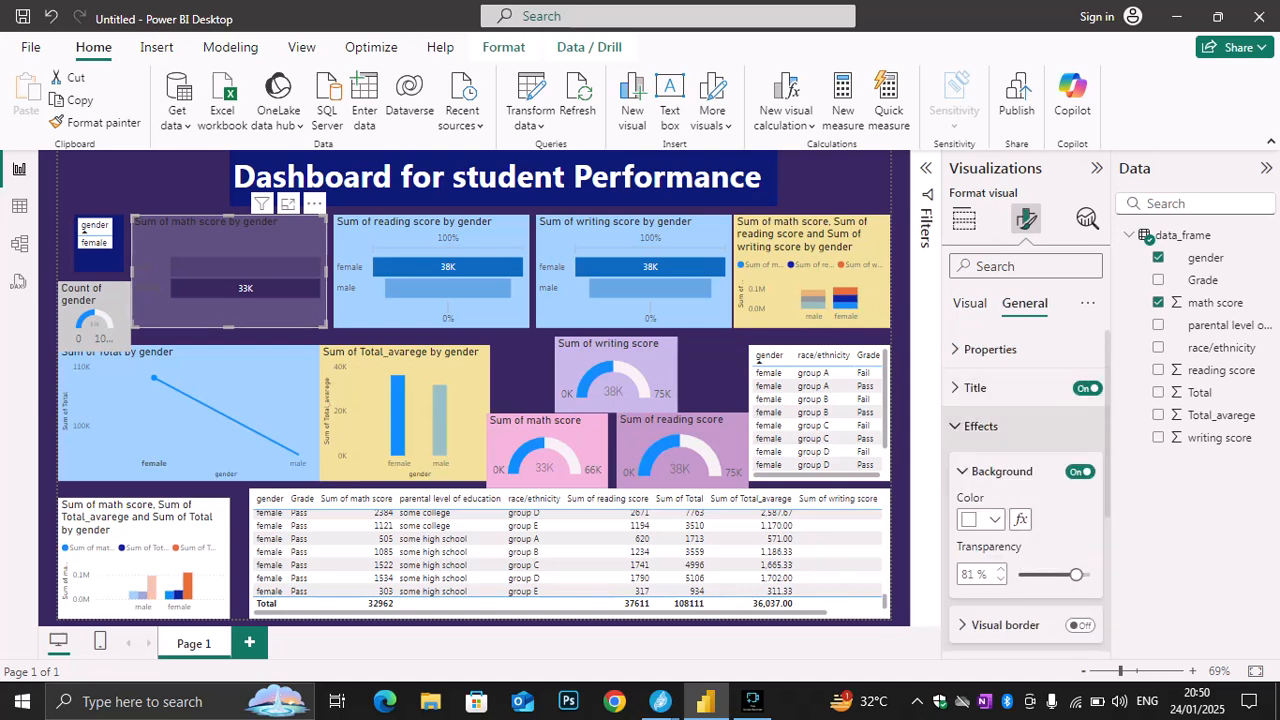
pyautogui.click(980, 426)
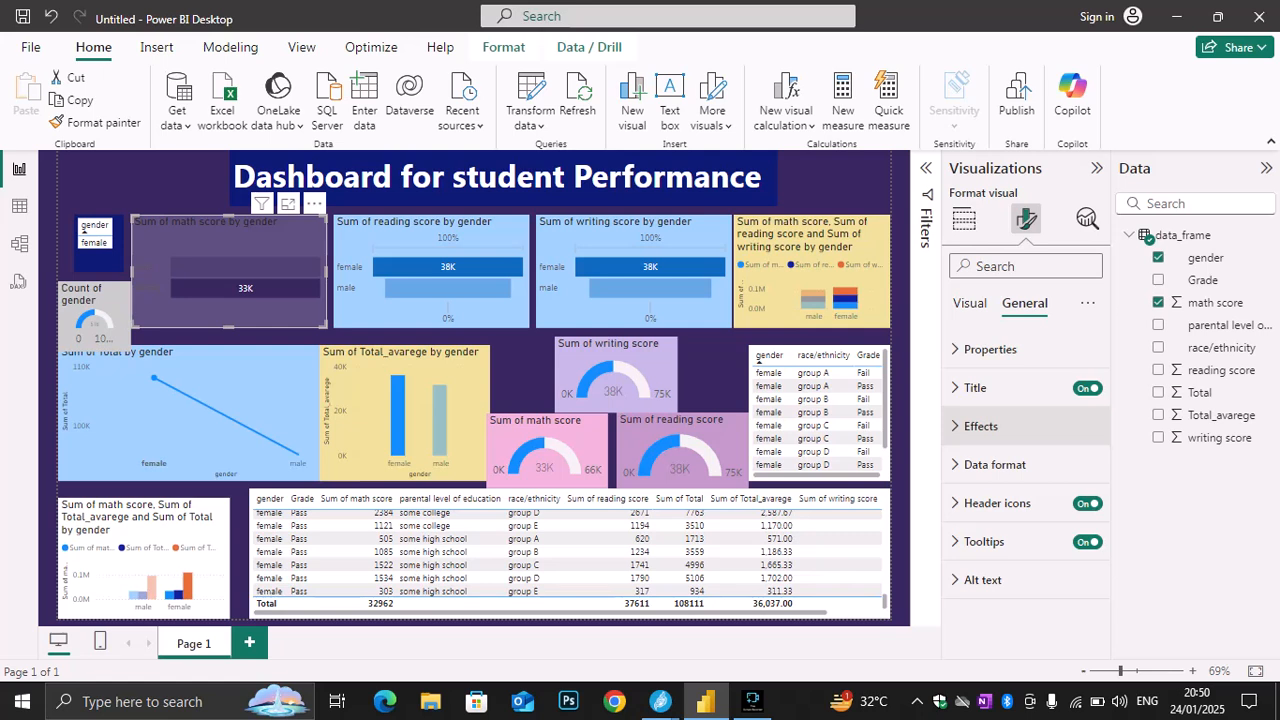
pyautogui.click(1087, 503)
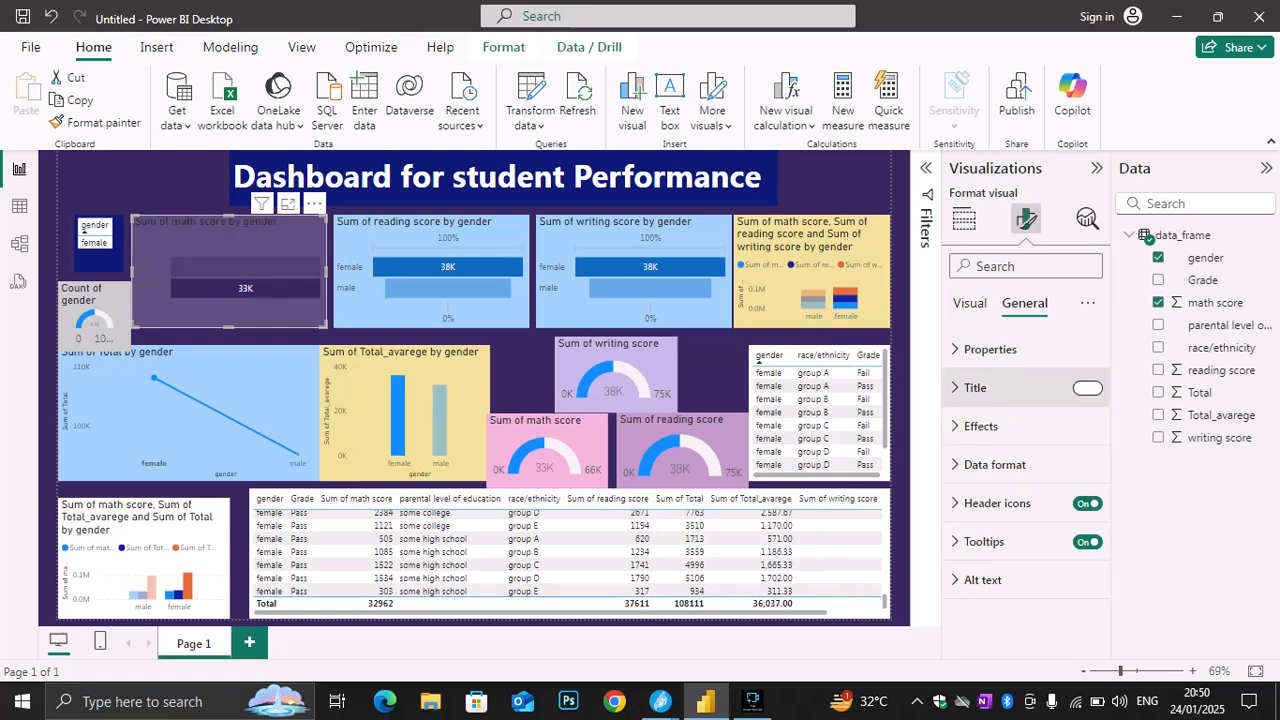
pyautogui.click(990, 349)
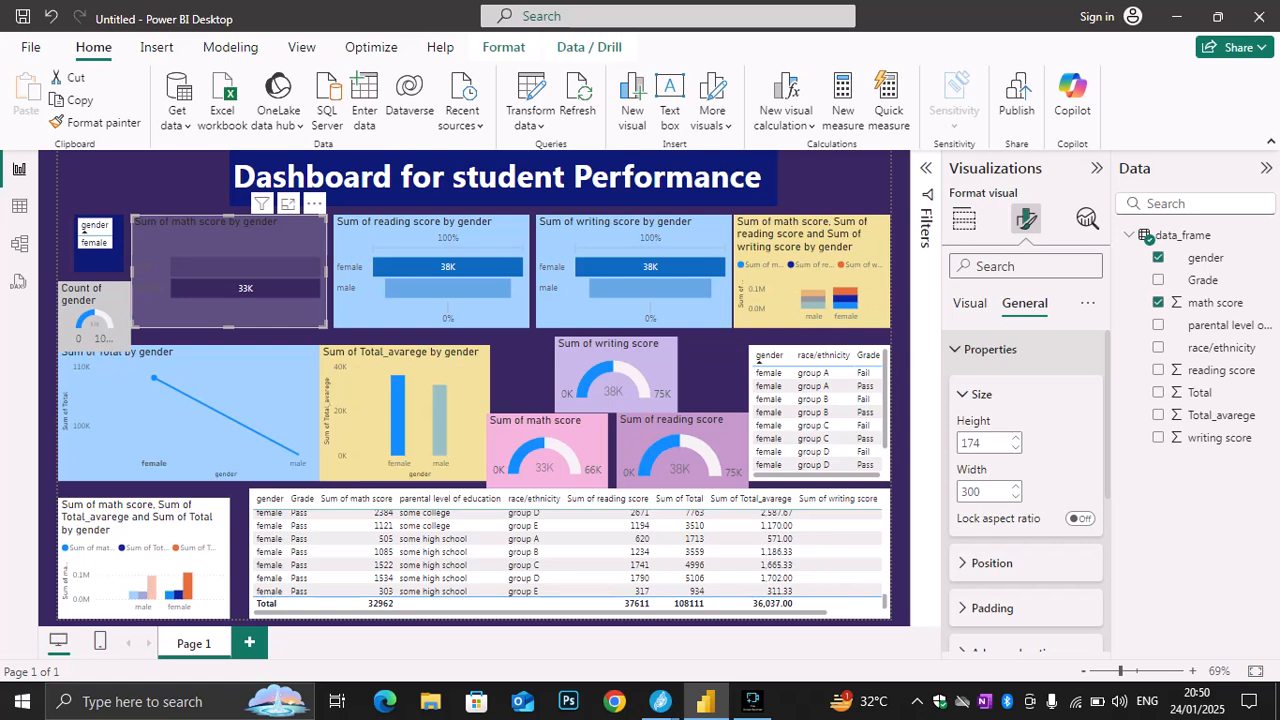
pyautogui.click(990, 349)
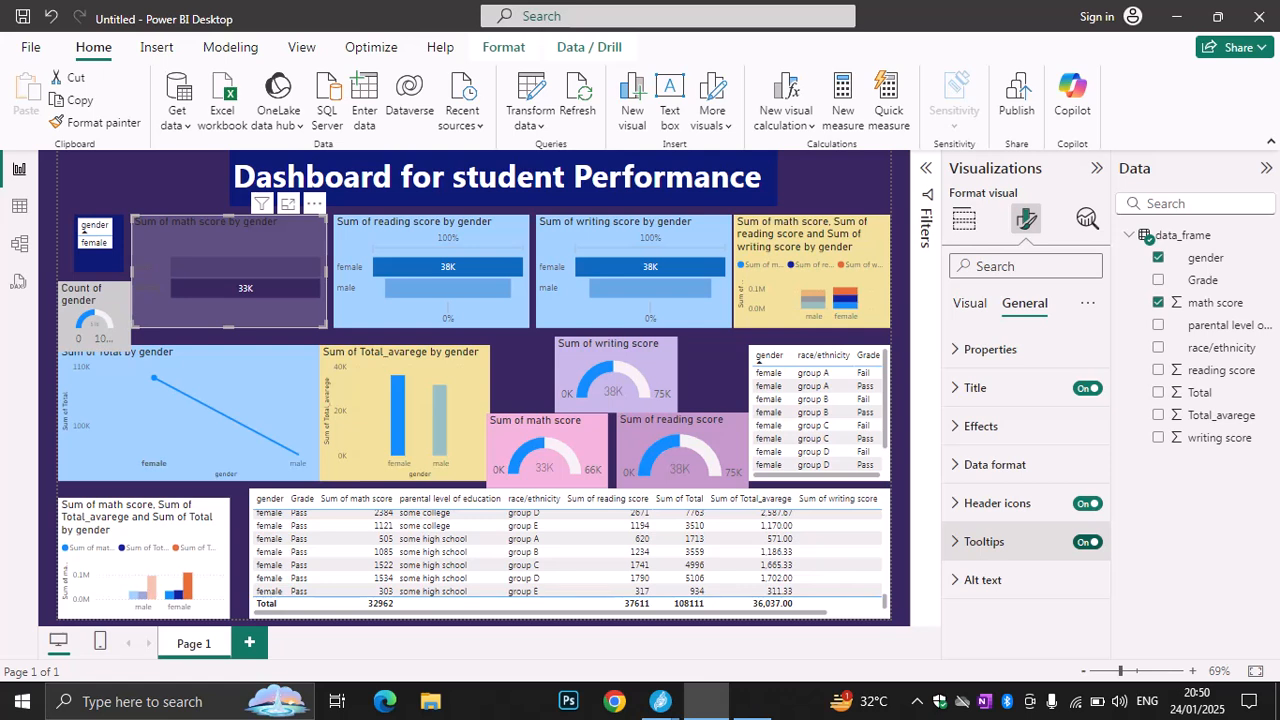
pyautogui.click(980, 426)
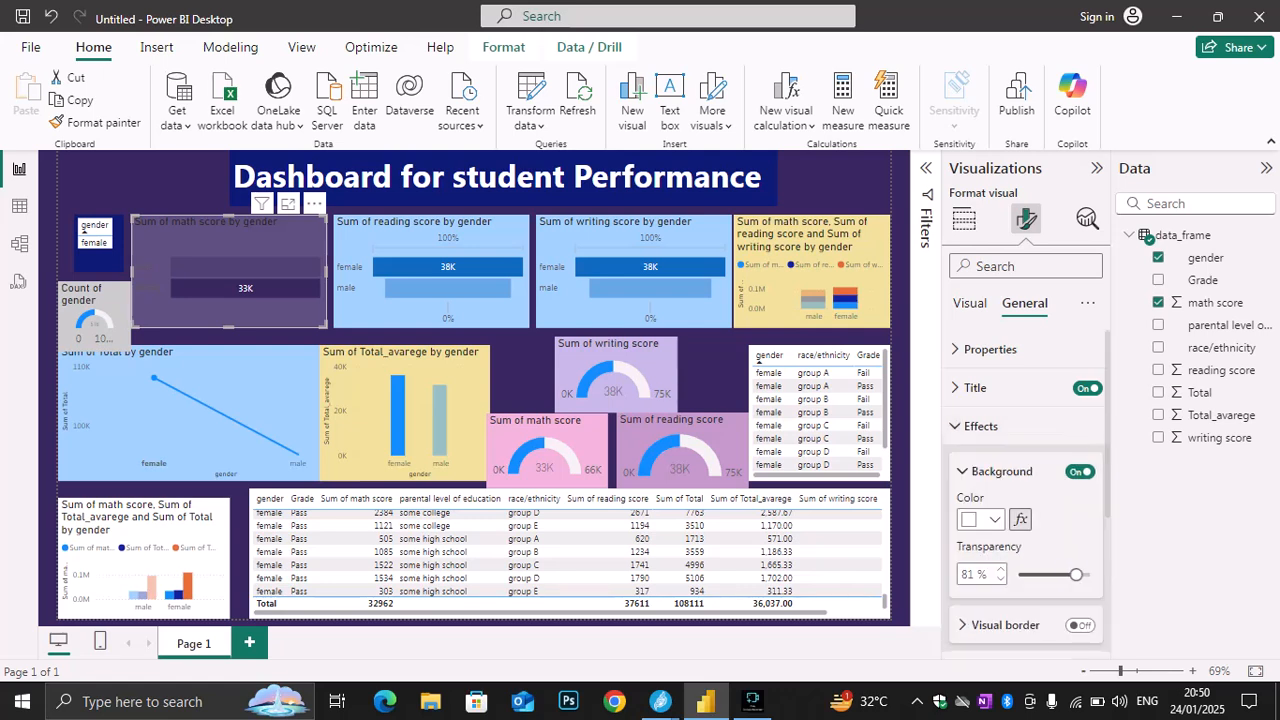
pyautogui.moveTo(1076, 574); pyautogui.dragTo(1018, 575)
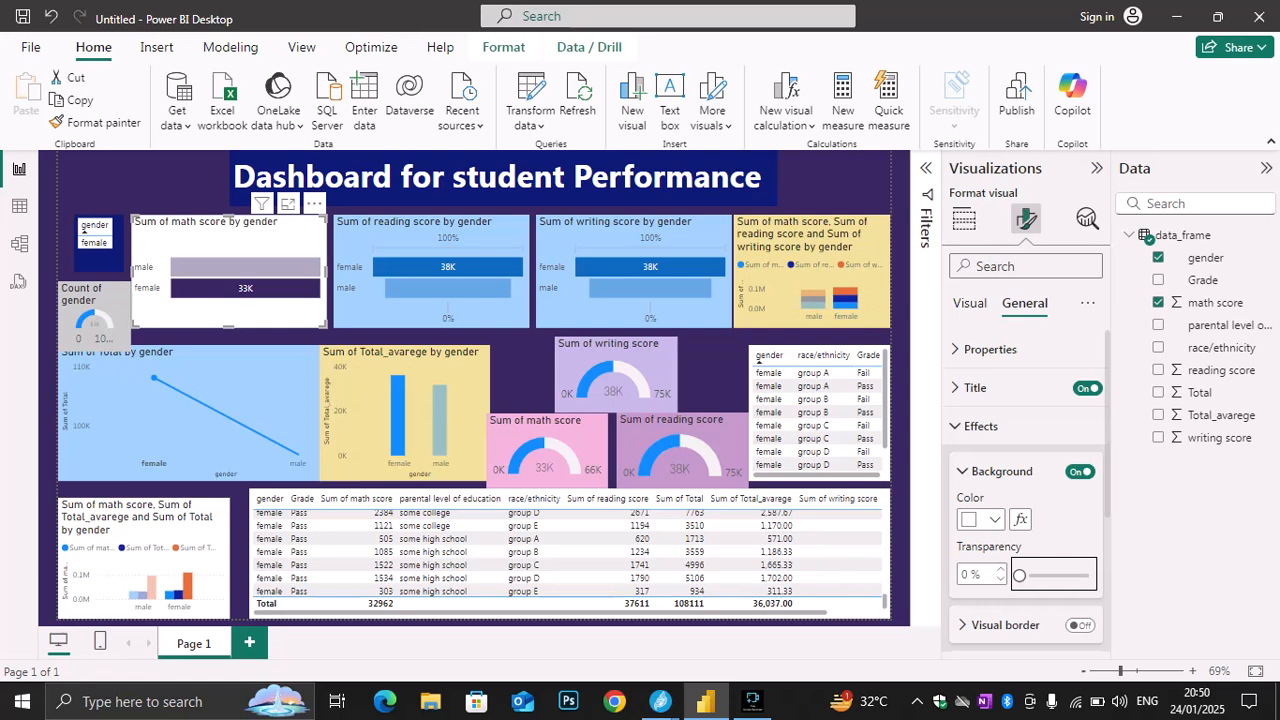
pyautogui.moveTo(83, 228)
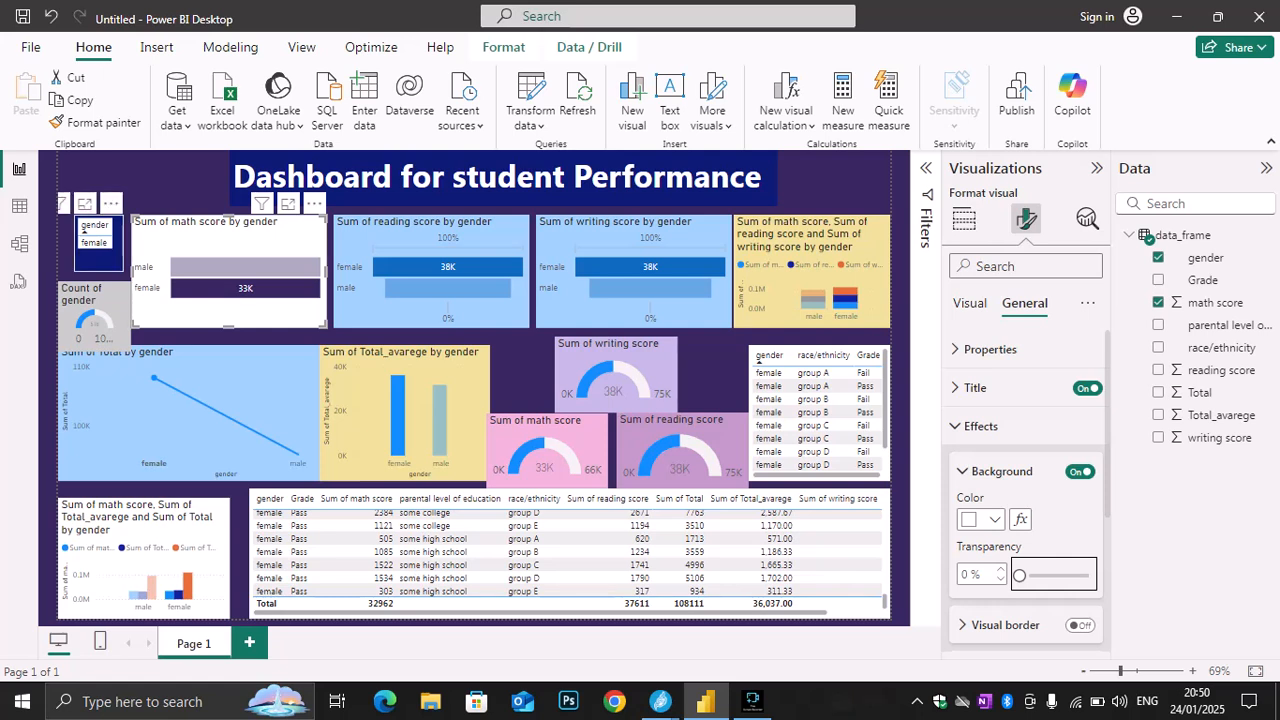
pyautogui.click(83, 228)
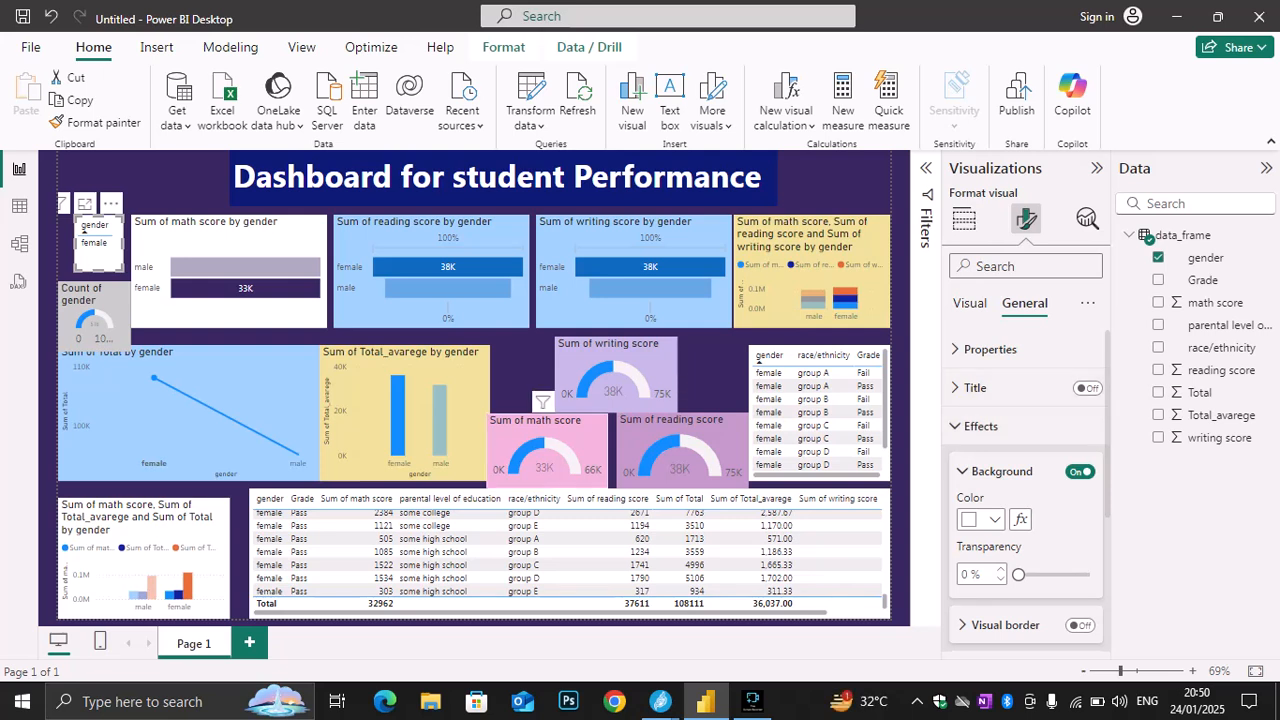
# Shift the writing score gauge slightly right and leave a narrow gap between the Sum of Total line chart and the Sum of Total_avarege chart
pyautogui.moveTo(616, 374); pyautogui.dragTo(632, 375)
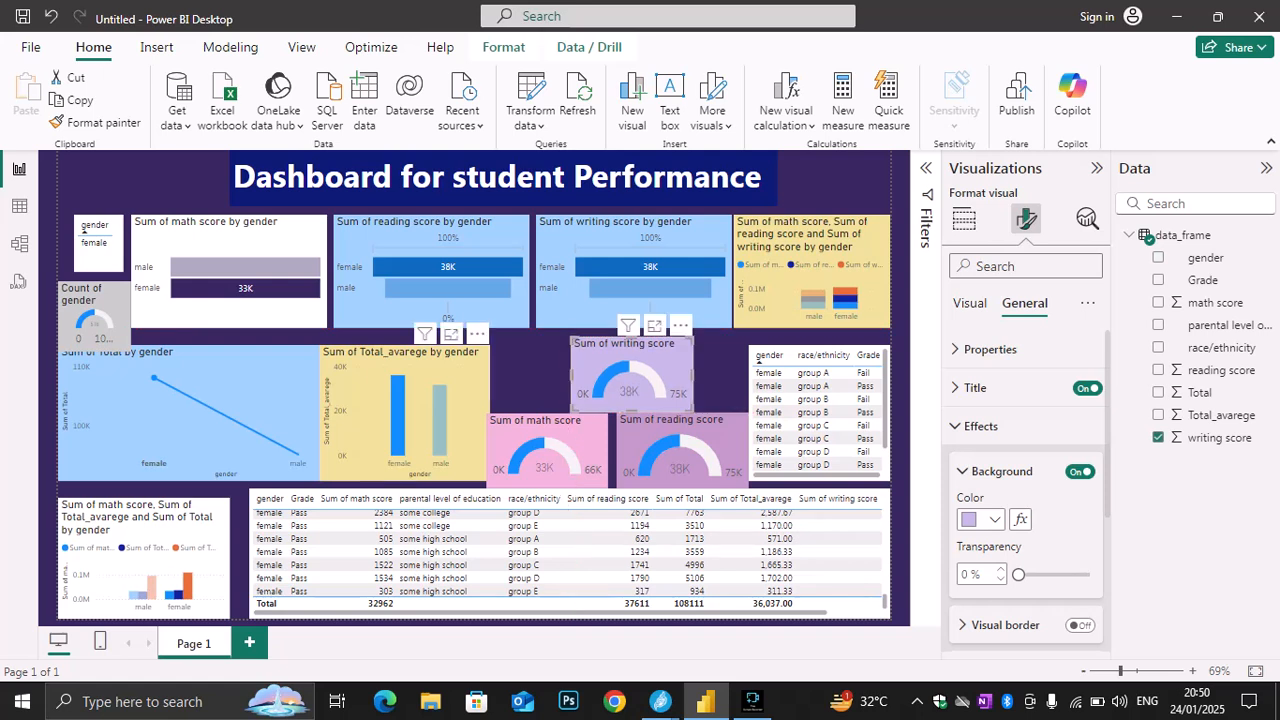
pyautogui.moveTo(448, 390); pyautogui.dragTo(494, 389)
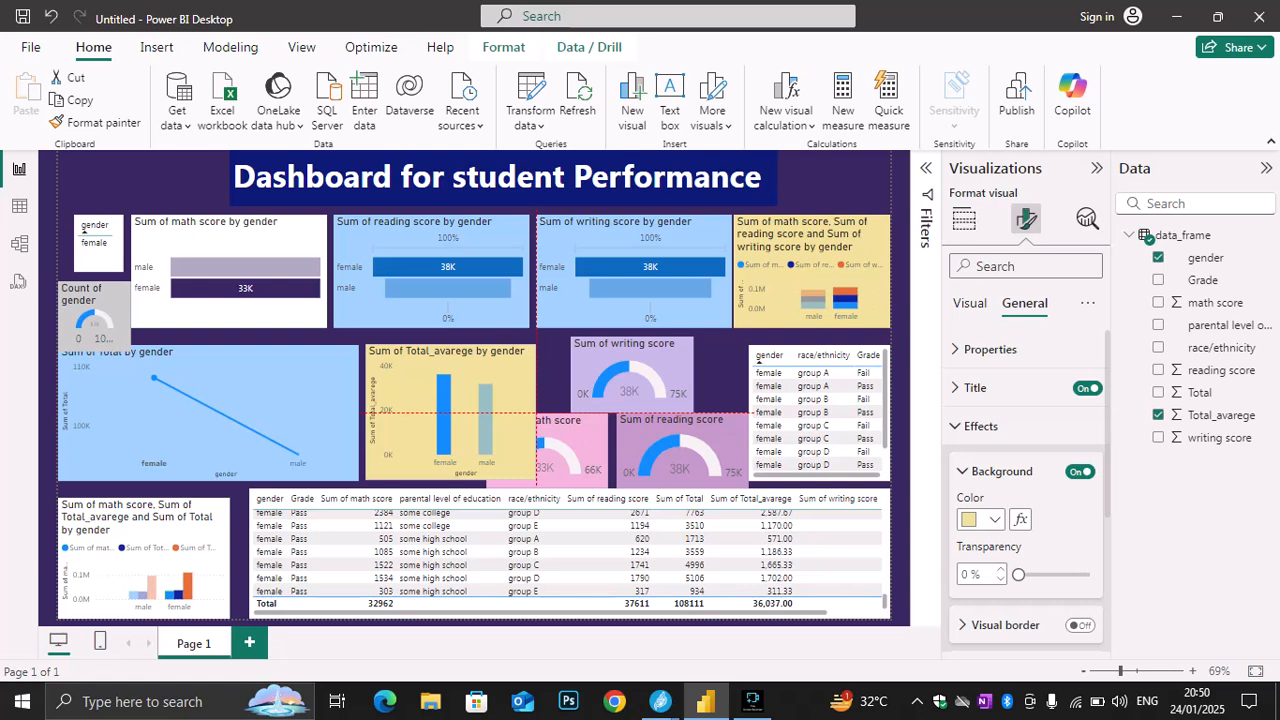
pyautogui.moveTo(358, 413); pyautogui.dragTo(319, 413)
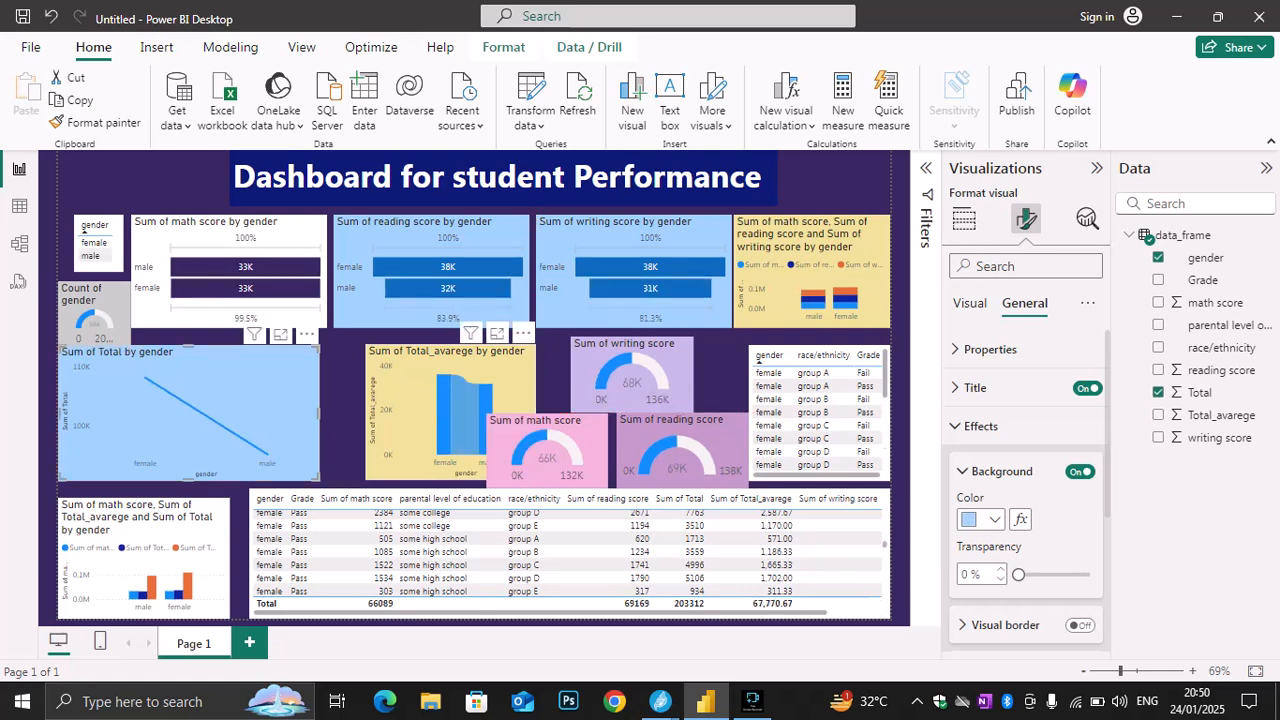
pyautogui.moveTo(420, 402); pyautogui.dragTo(382, 402)
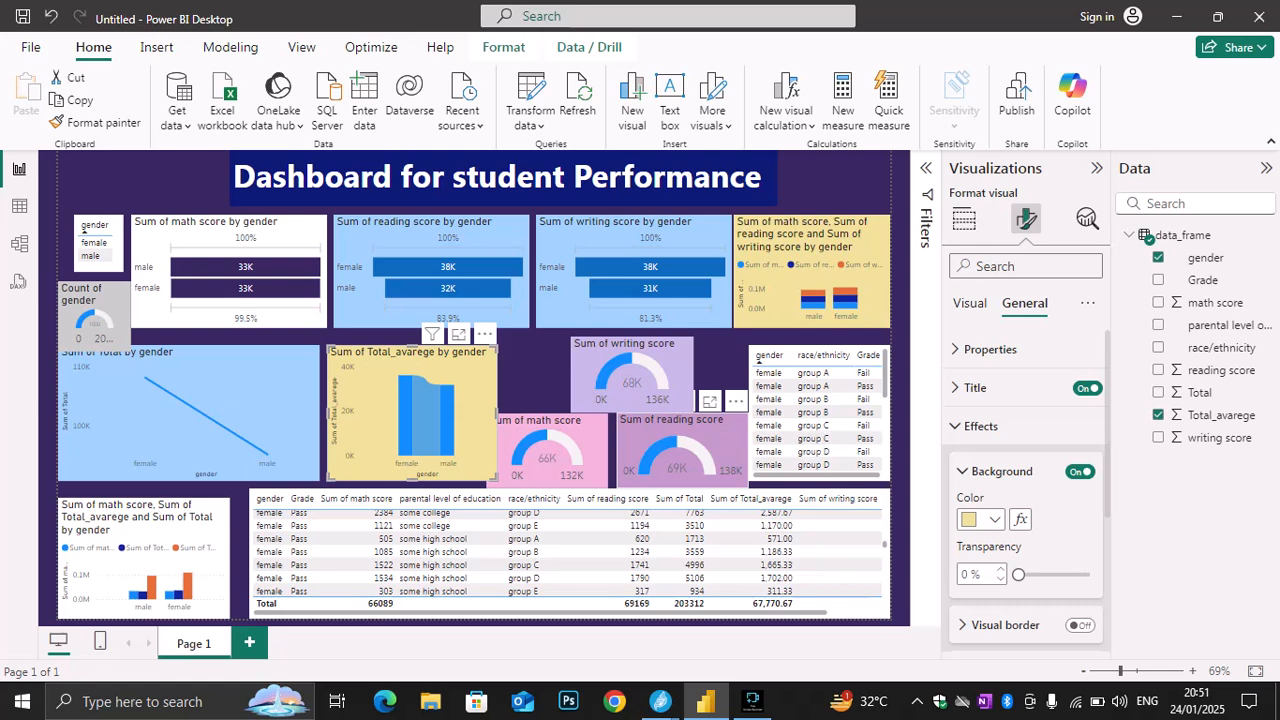
# Shrink the writing, math and reading score gauges slightly and move the math score gauge clear of the Sum of Total_avarege chart
pyautogui.click(660, 385)
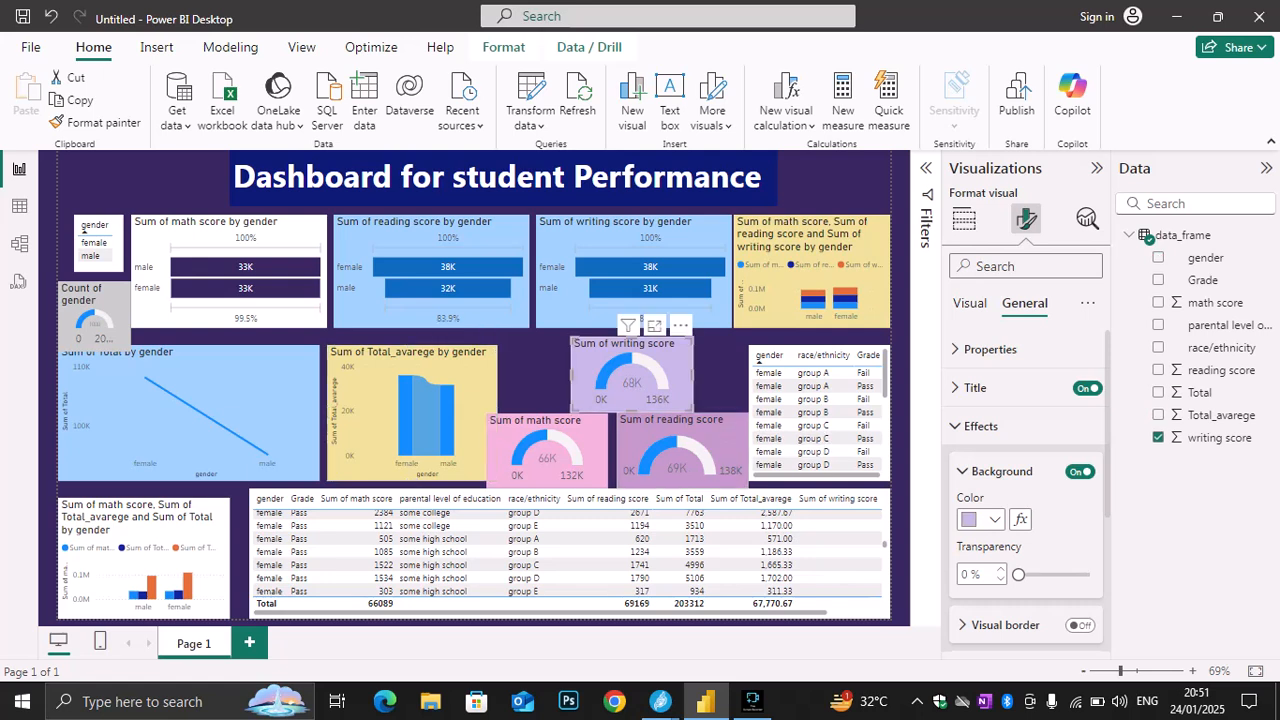
pyautogui.moveTo(692, 411); pyautogui.dragTo(683, 398)
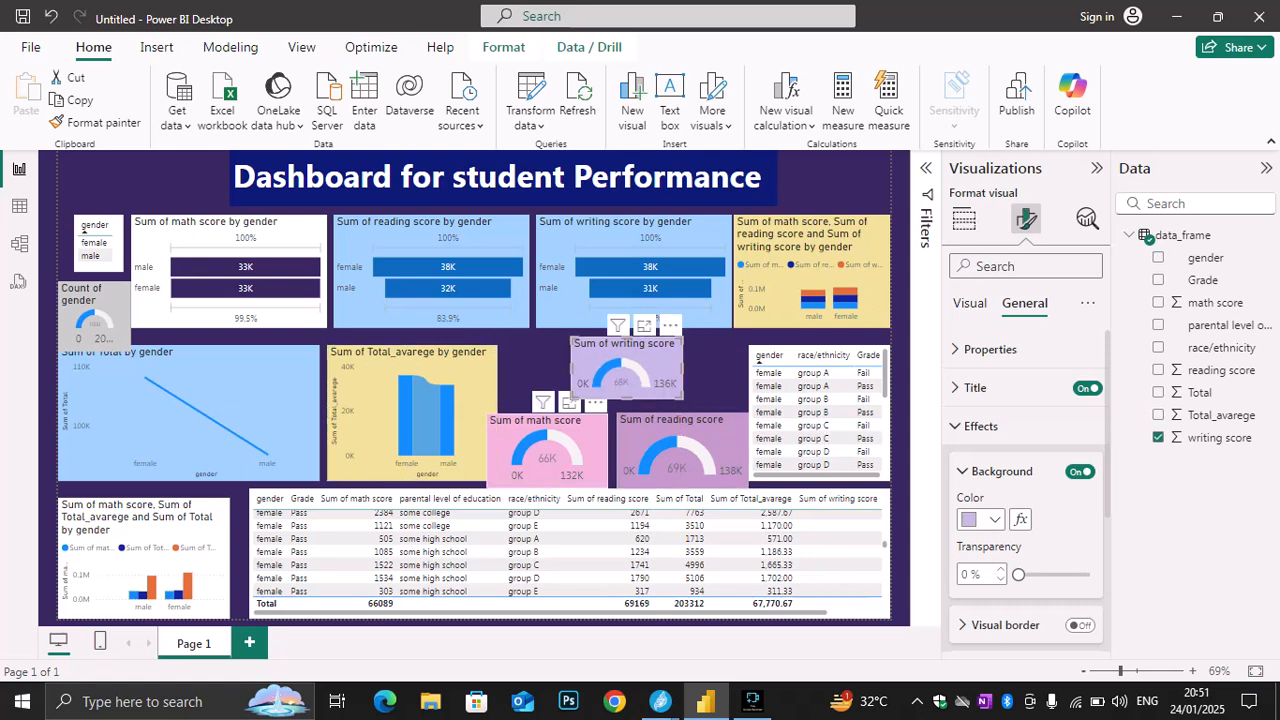
pyautogui.click(548, 445)
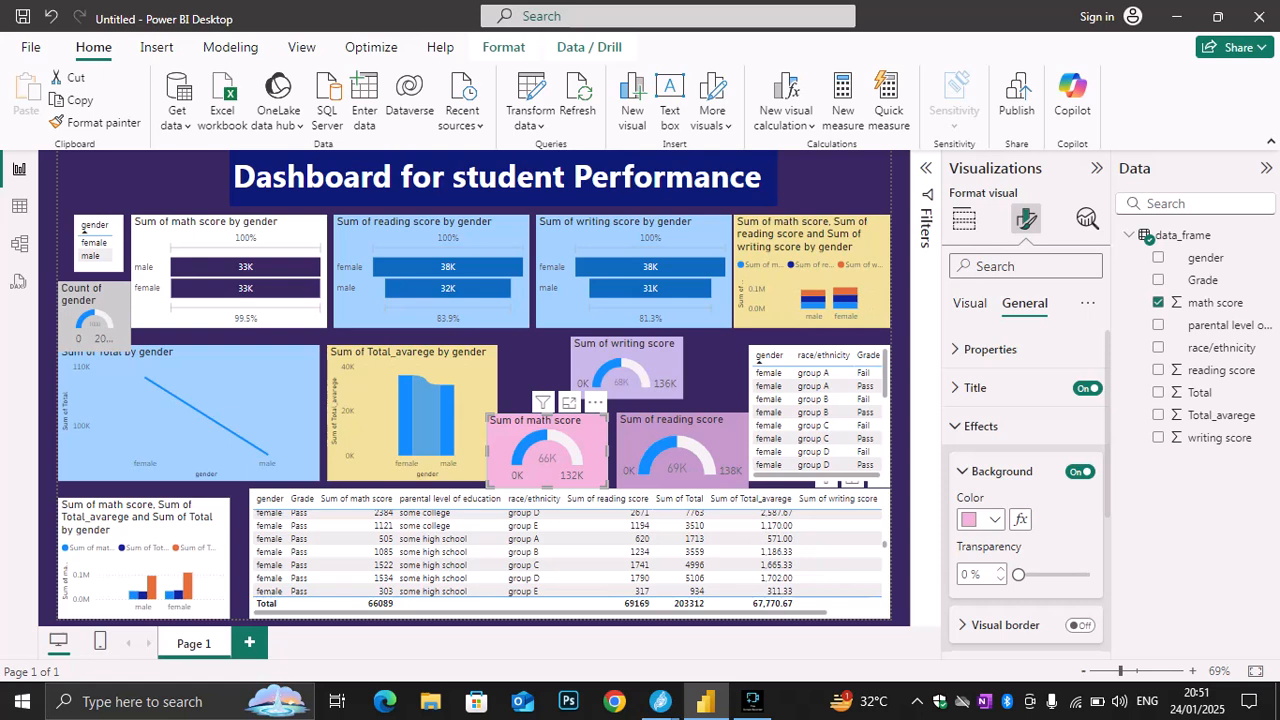
pyautogui.click(572, 575)
pyautogui.click(548, 446)
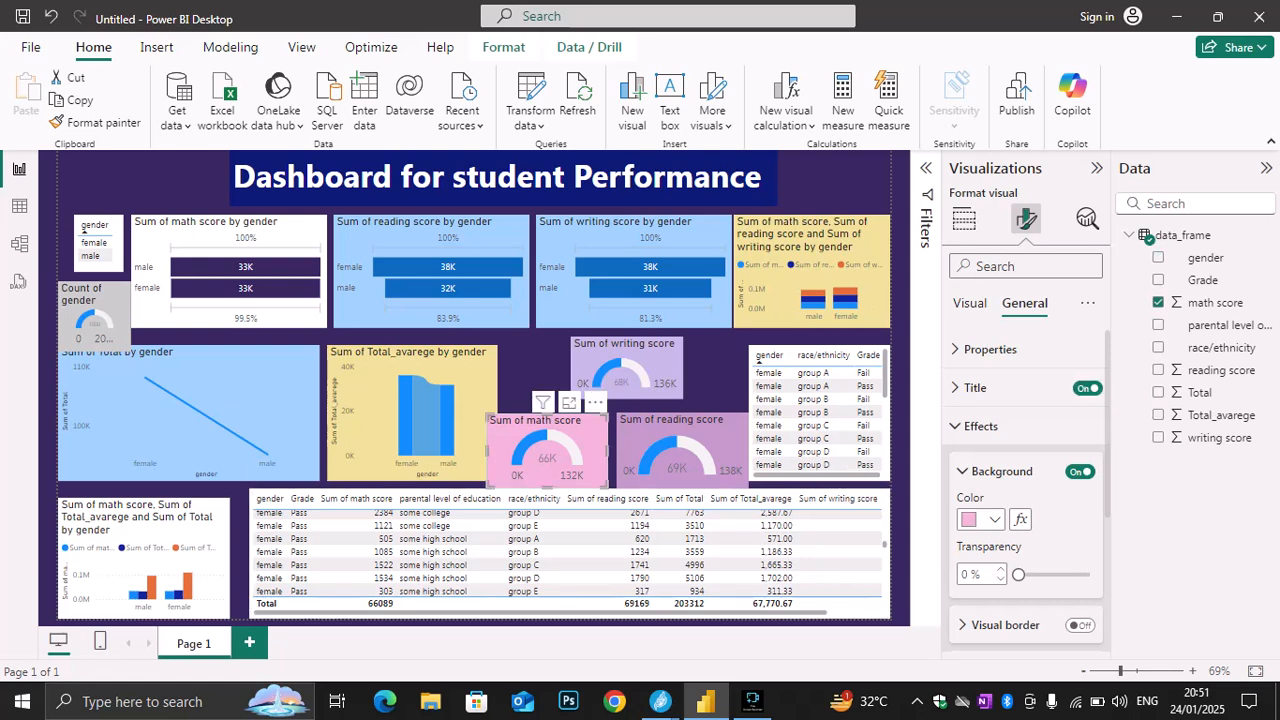
pyautogui.moveTo(606, 486)
pyautogui.mouseDown()
pyautogui.moveTo(588, 481)
pyautogui.moveTo(617, 481)
pyautogui.moveTo(591, 481)
pyautogui.mouseUp()
pyautogui.moveTo(540, 446)
pyautogui.mouseDown()
pyautogui.moveTo(583, 445)
pyautogui.moveTo(556, 445)
pyautogui.mouseUp()
pyautogui.click(684, 450)
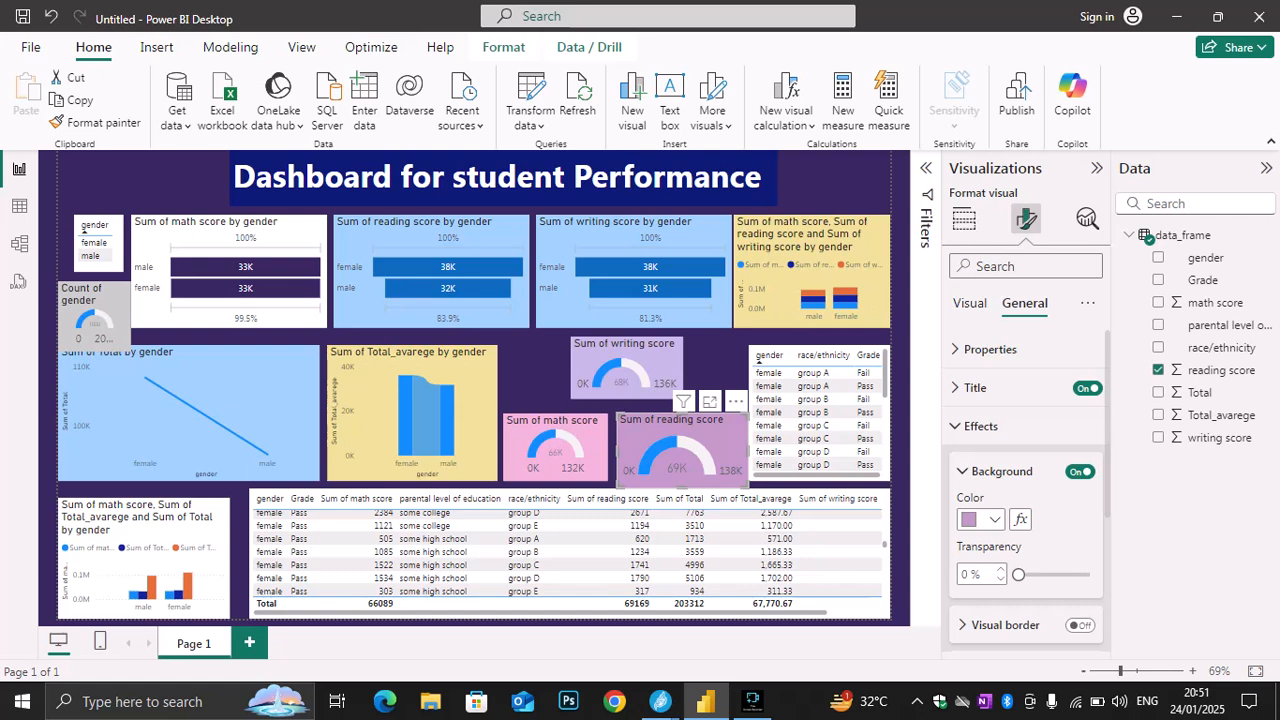
pyautogui.moveTo(747, 487); pyautogui.dragTo(725, 480)
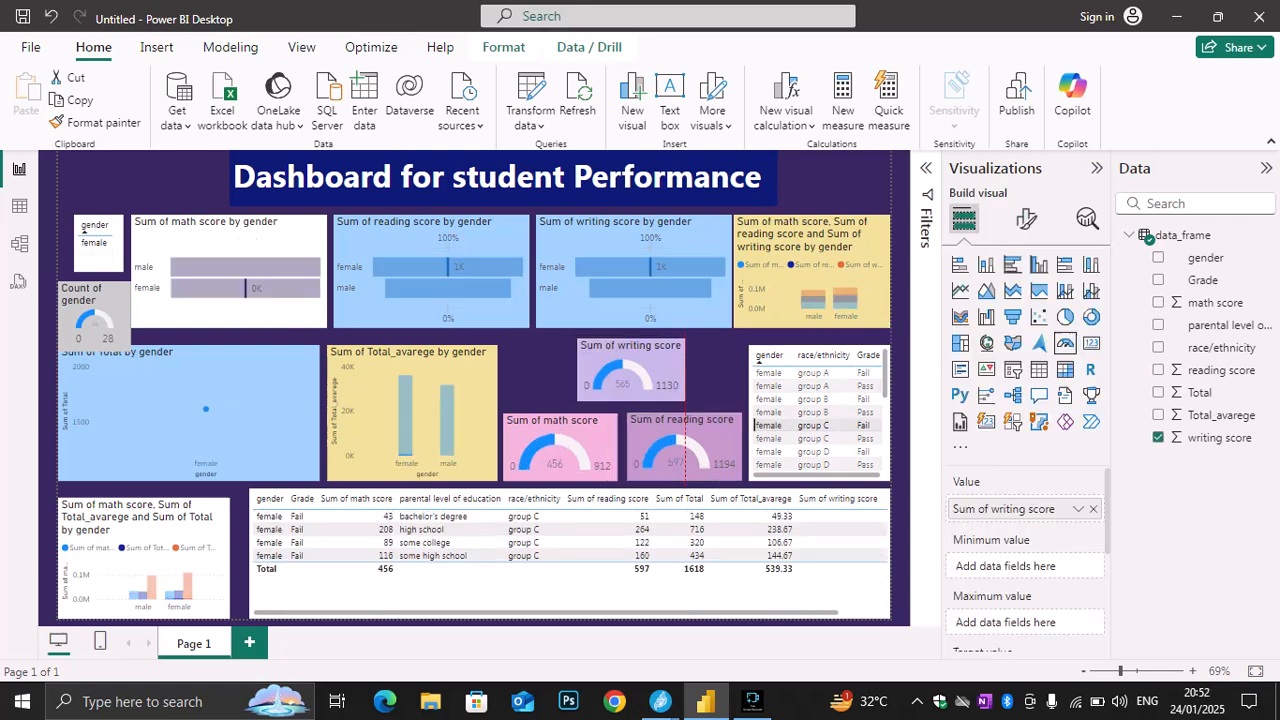
# Adjust the writing score gauge's width and center it above the gap between the math and reading score gauges
pyautogui.moveTo(631, 368); pyautogui.dragTo(692, 377)
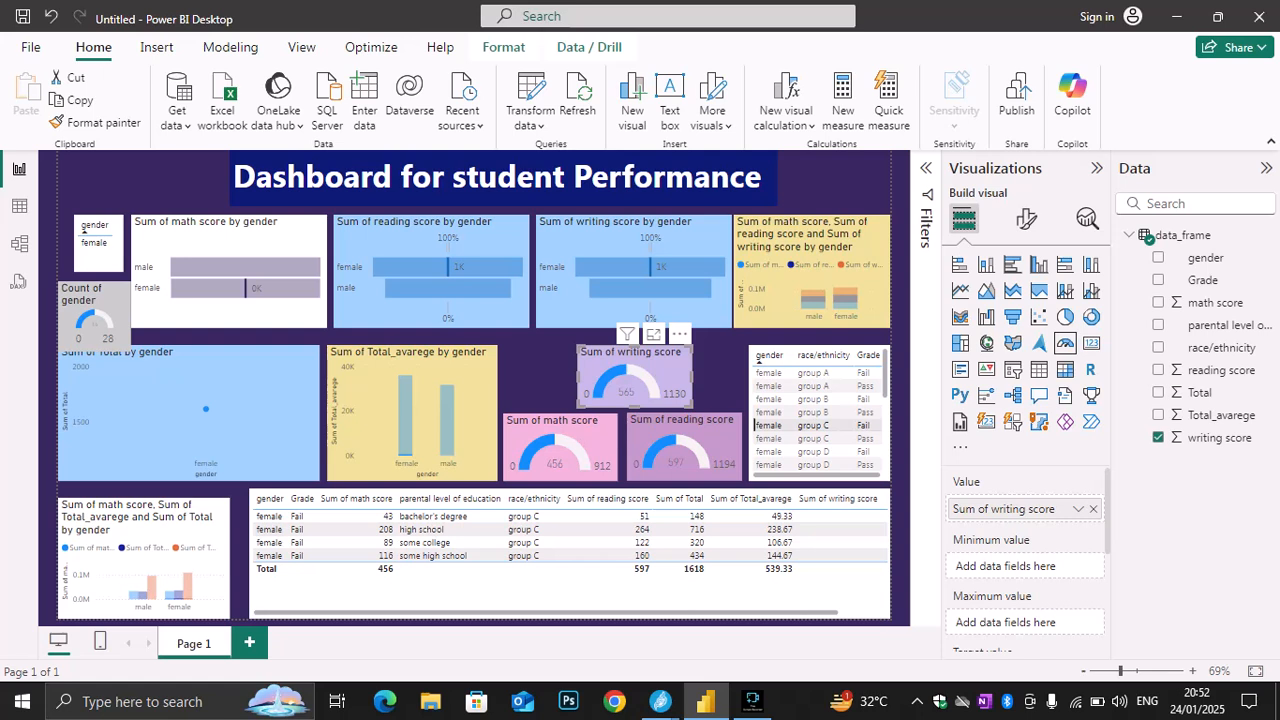
pyautogui.moveTo(577, 377); pyautogui.dragTo(571, 377)
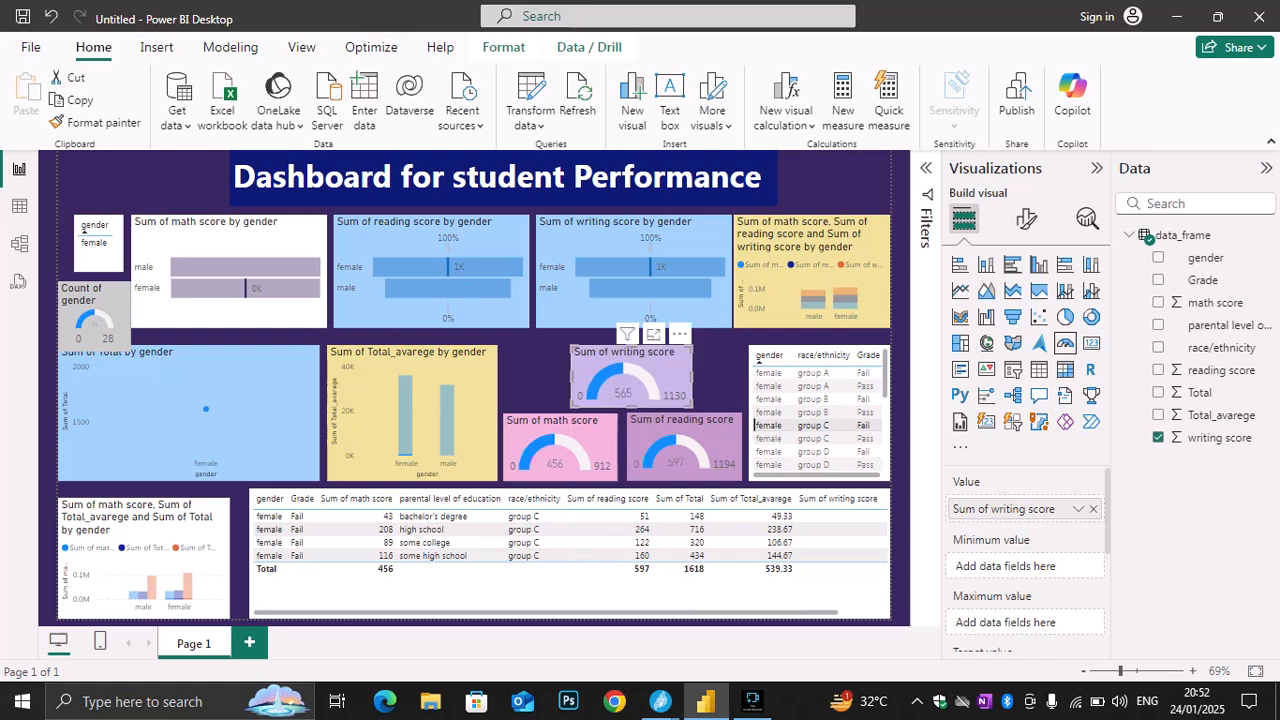
pyautogui.moveTo(692, 377); pyautogui.dragTo(639, 368)
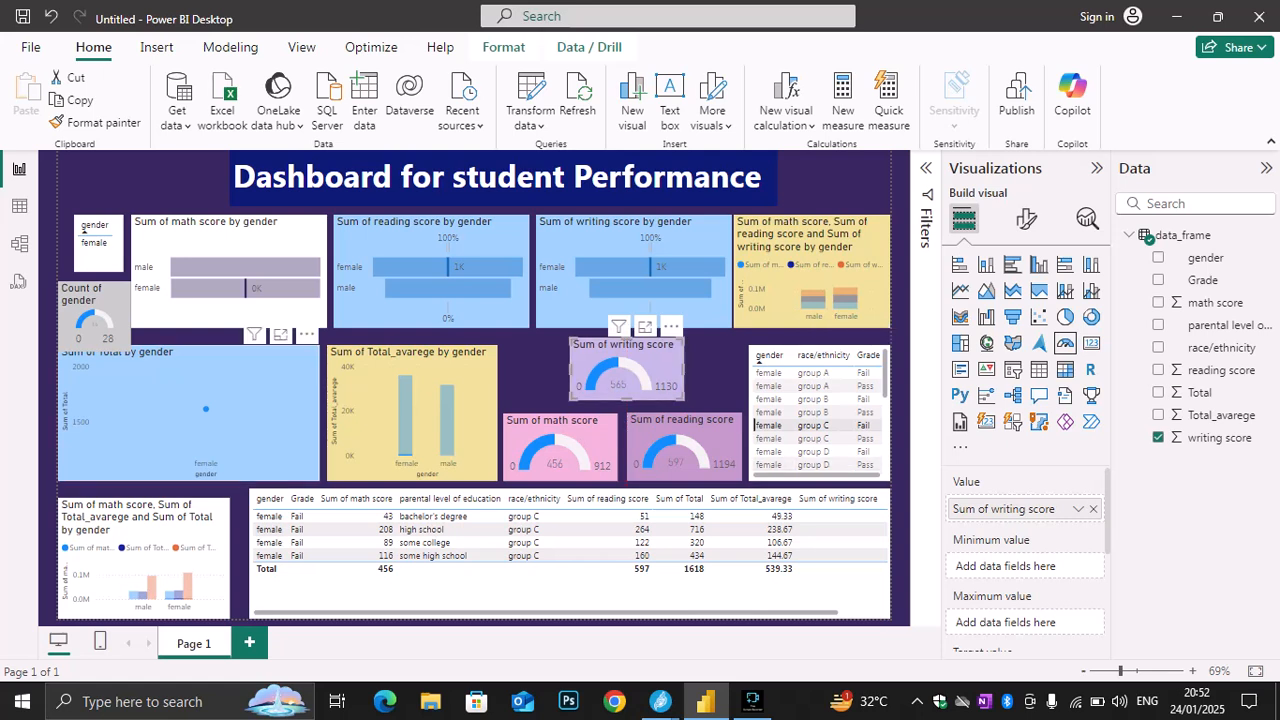
# Reverse the small gender table's sort order so that male is listed first
pyautogui.click(215, 405)
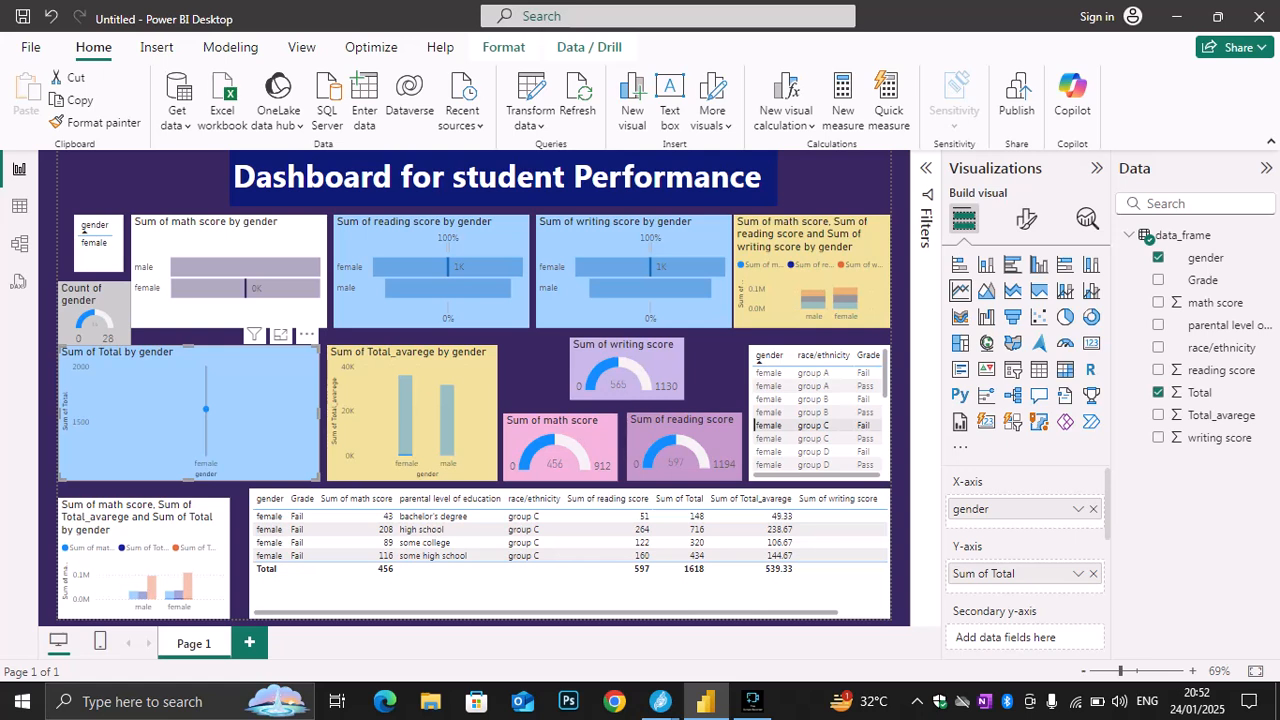
pyautogui.click(82, 228)
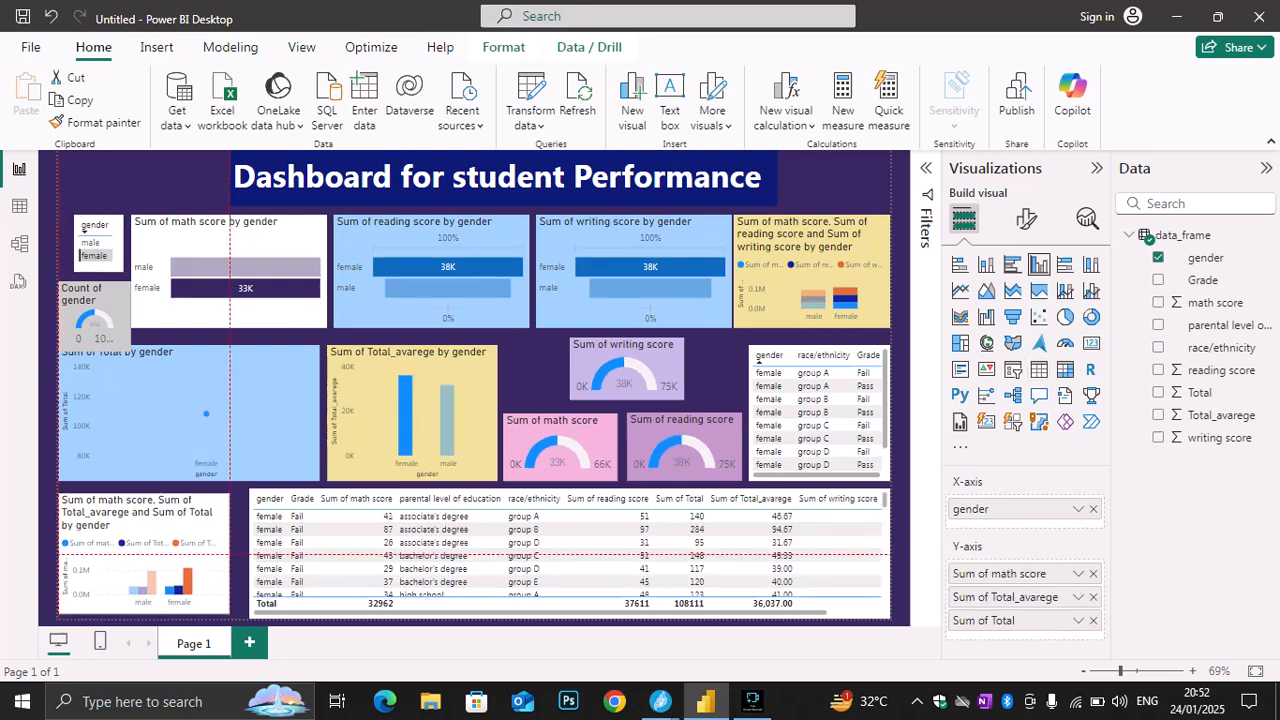
# Widen the lower gender column chart toward the large table, and sort that table by Sum of reading score in descending order
pyautogui.moveTo(146, 555)
pyautogui.mouseDown()
pyautogui.moveTo(156, 546)
pyautogui.moveTo(146, 556)
pyautogui.mouseUp()
pyautogui.moveTo(230, 558); pyautogui.dragTo(248, 558)
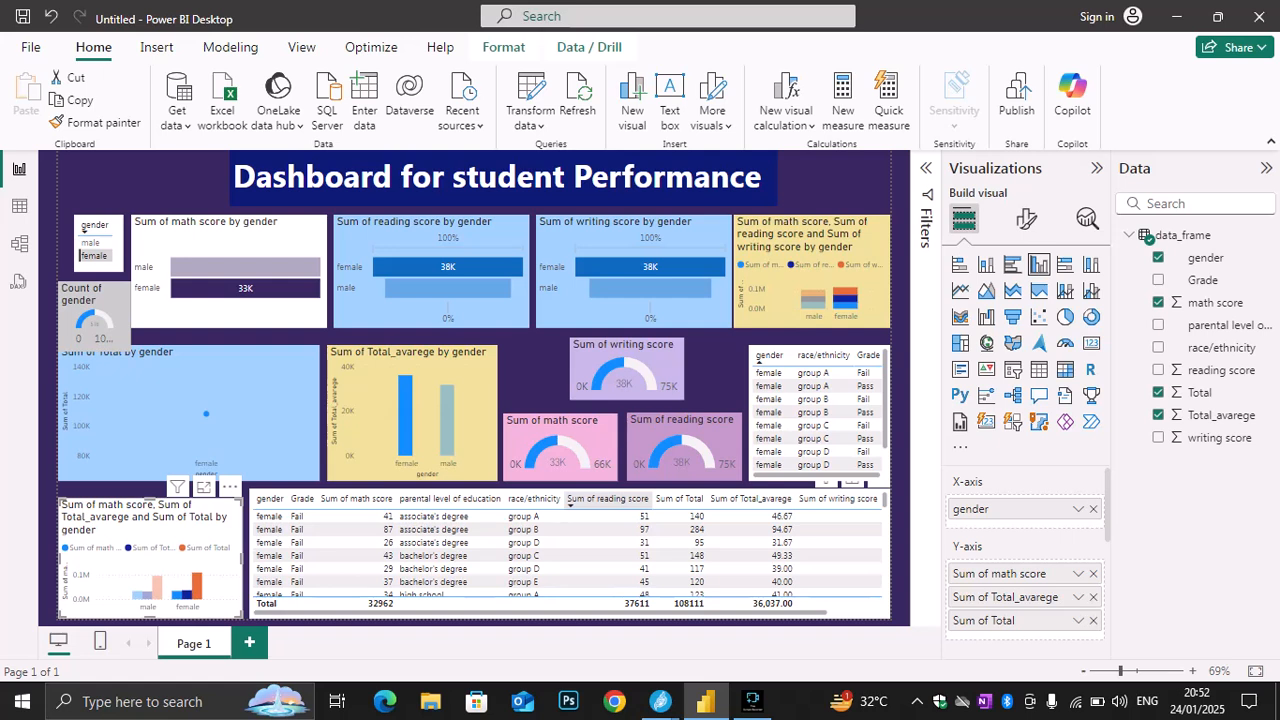
pyautogui.click(607, 499)
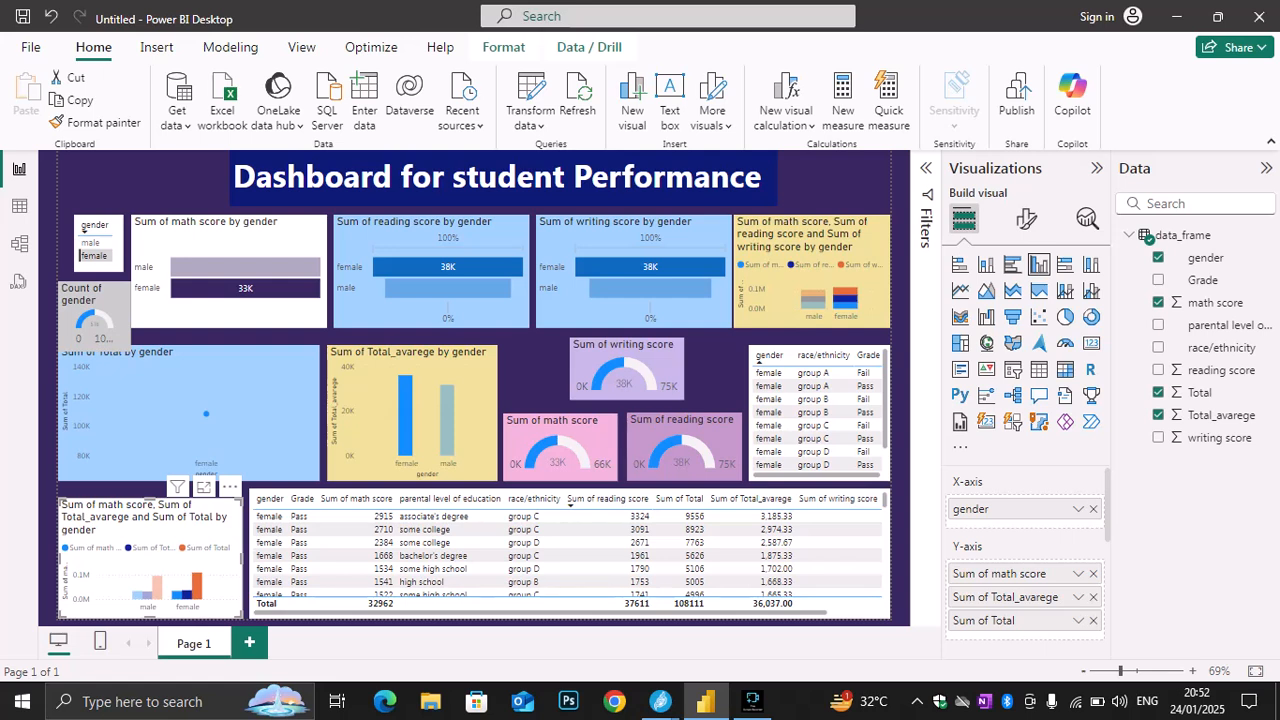
pyautogui.press('Escape')
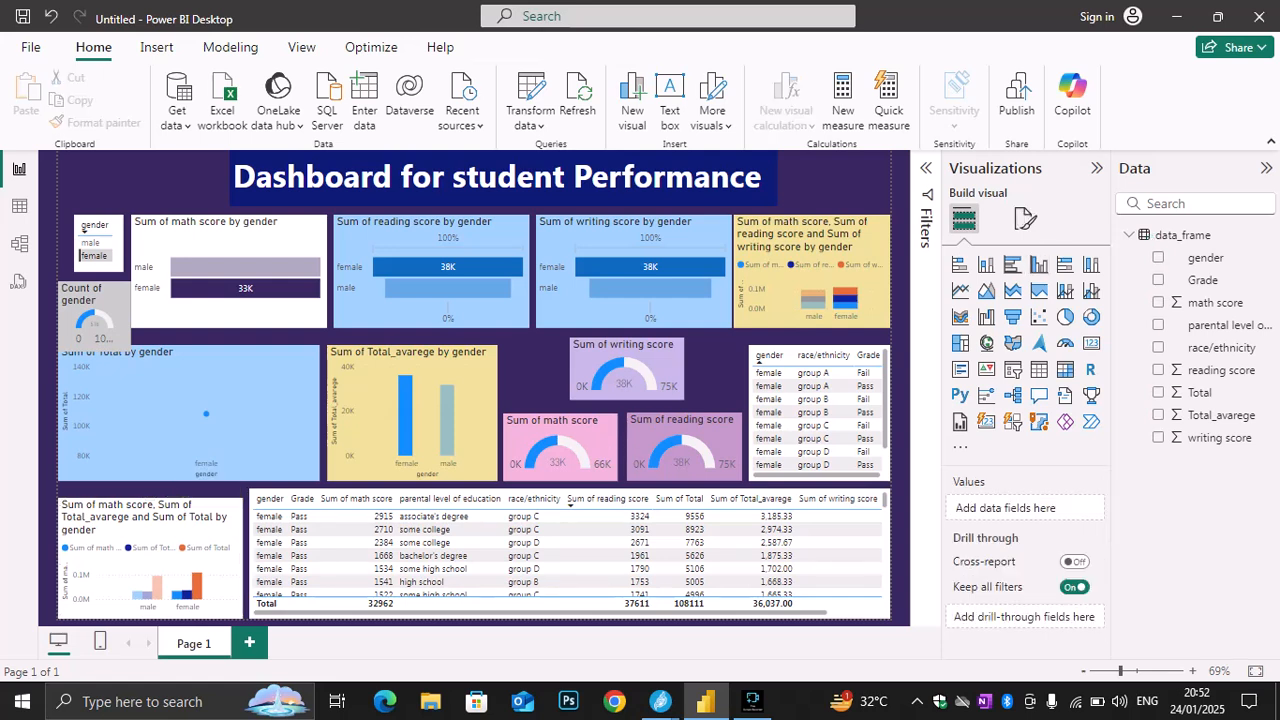
# Extend the lower gender column chart upward so its upper edge lines up with the large table
pyautogui.click(150, 506)
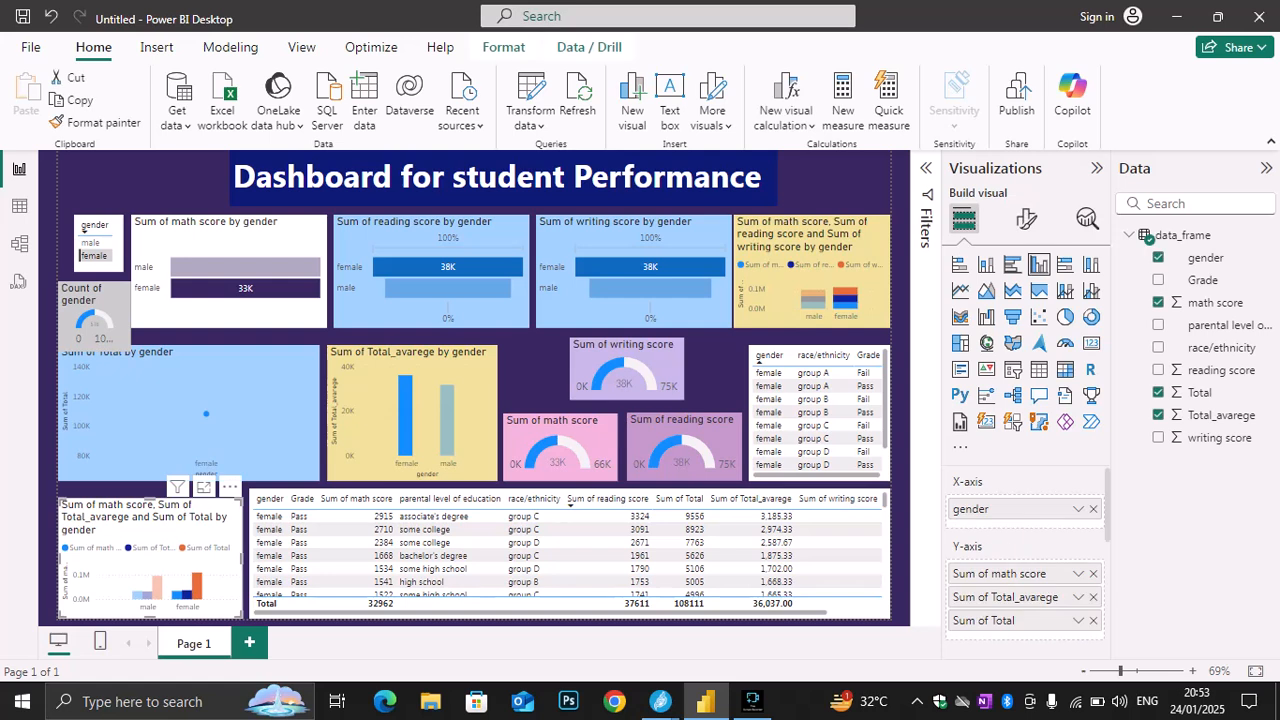
pyautogui.moveTo(150, 498); pyautogui.dragTo(150, 489)
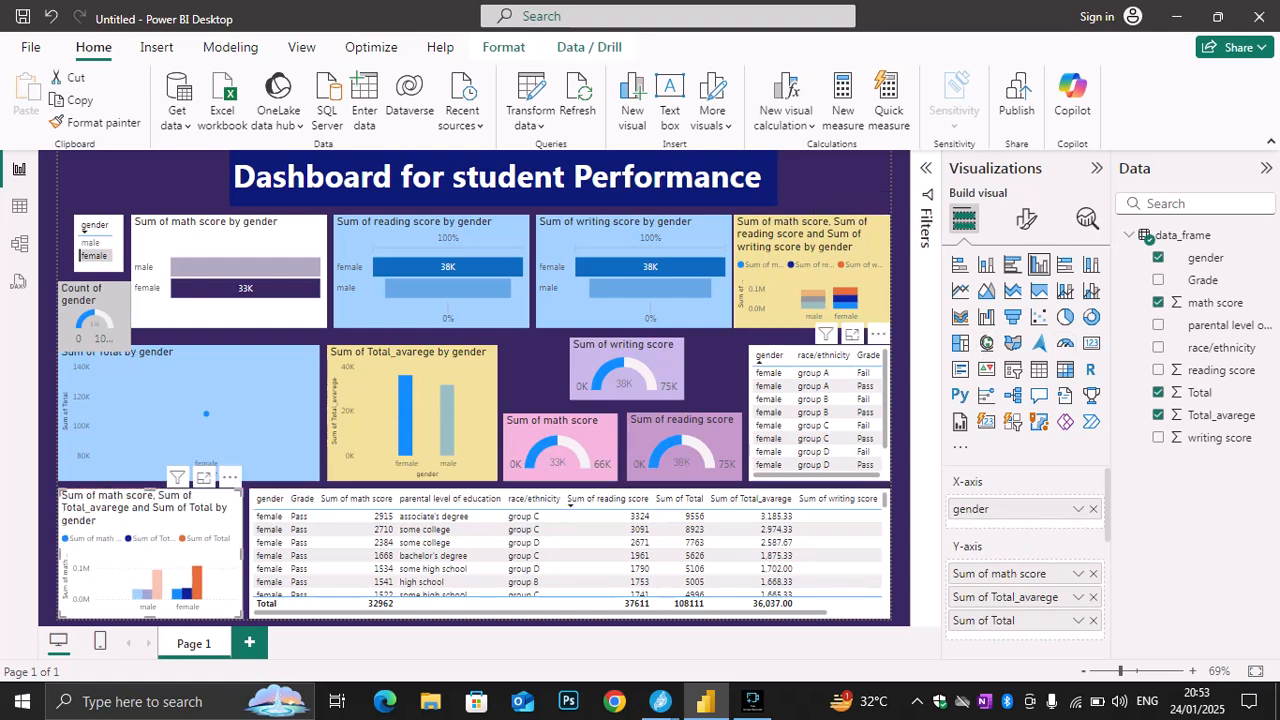
pyautogui.click(626, 372)
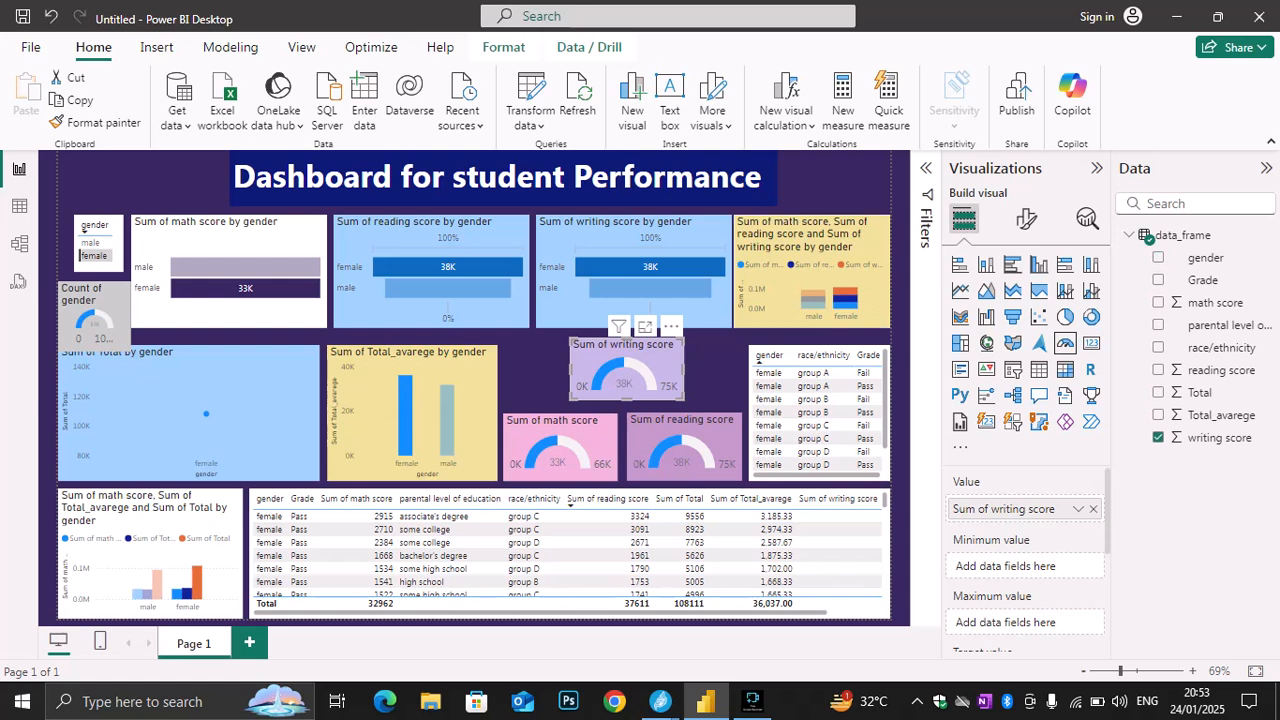
# Deselect all visuals and collapse the Visualizations and Data panes to give the report canvas more room
pyautogui.click(716, 374)
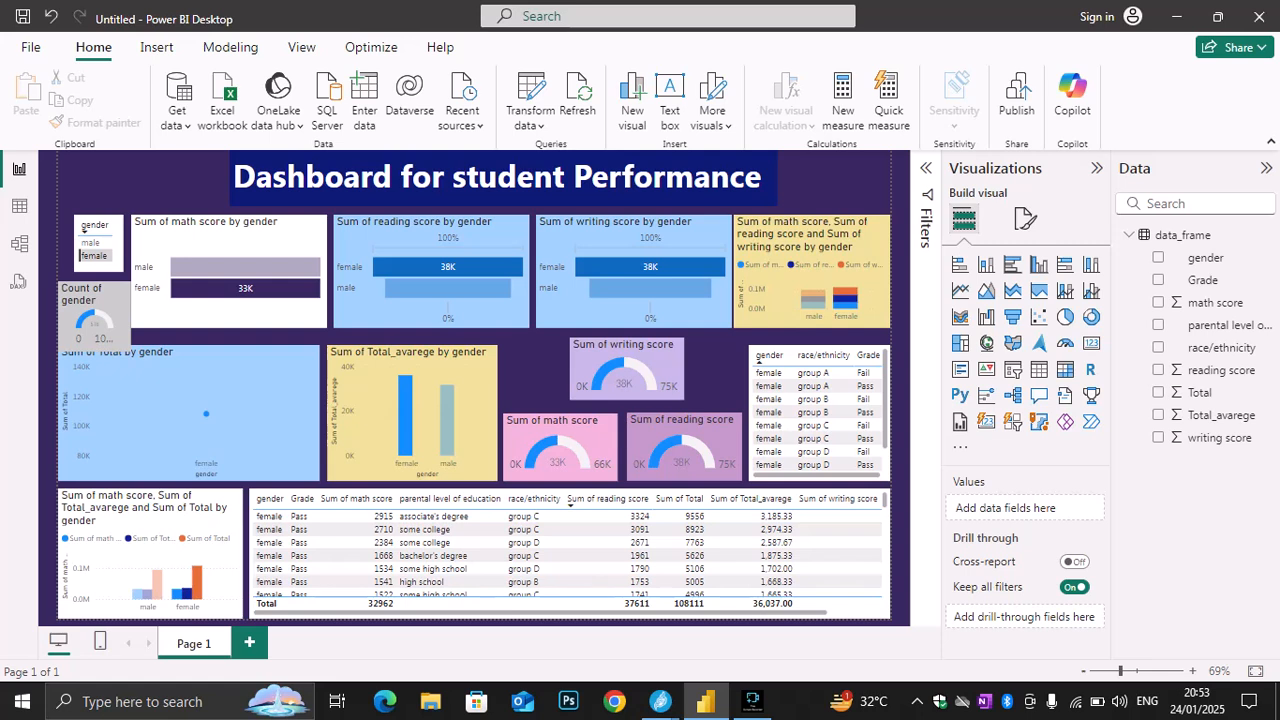
pyautogui.click(1097, 168)
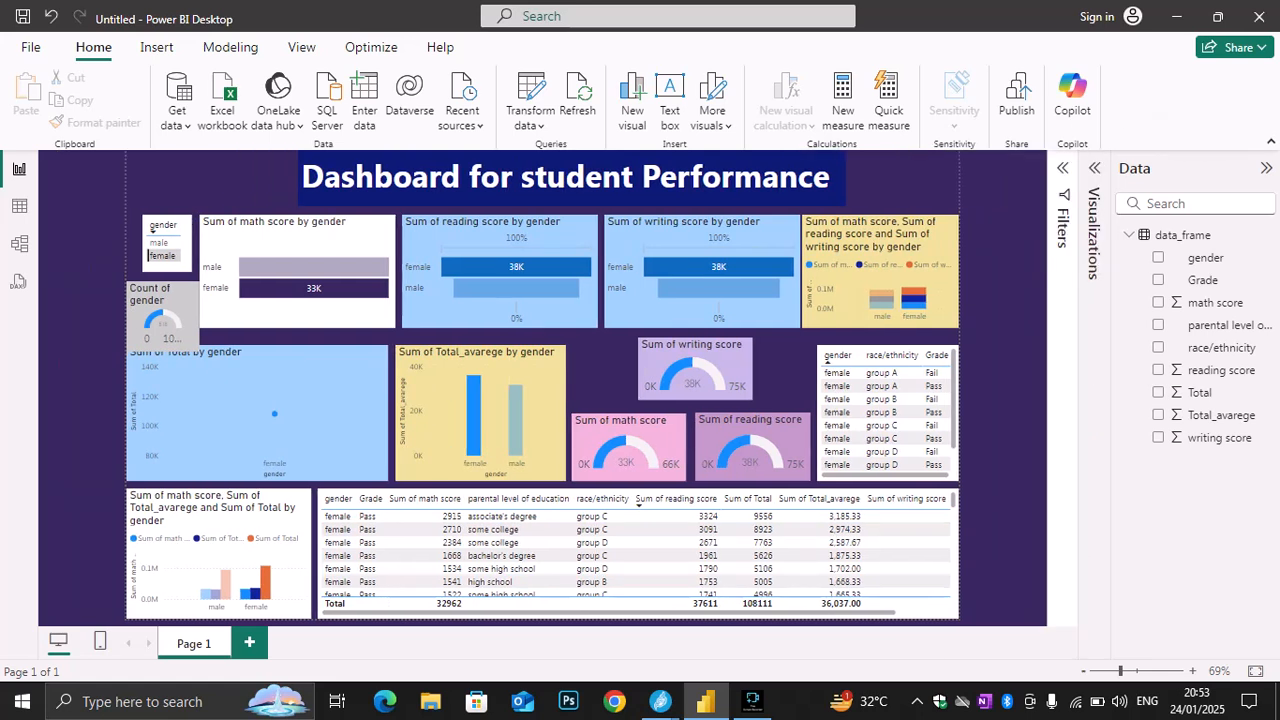
pyautogui.click(1266, 168)
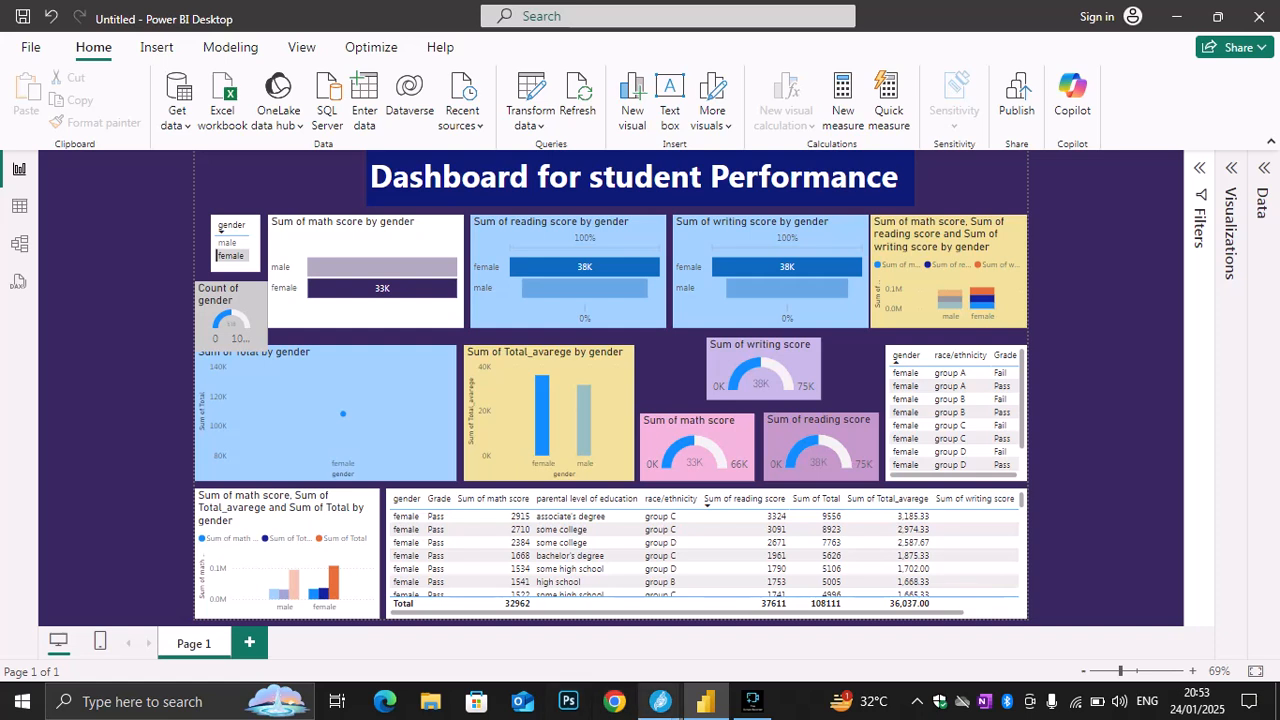
# Switch to Jitsi Meet to check the class chat, close the chat, and return to the Power BI dashboard
pyautogui.moveTo(660, 701)
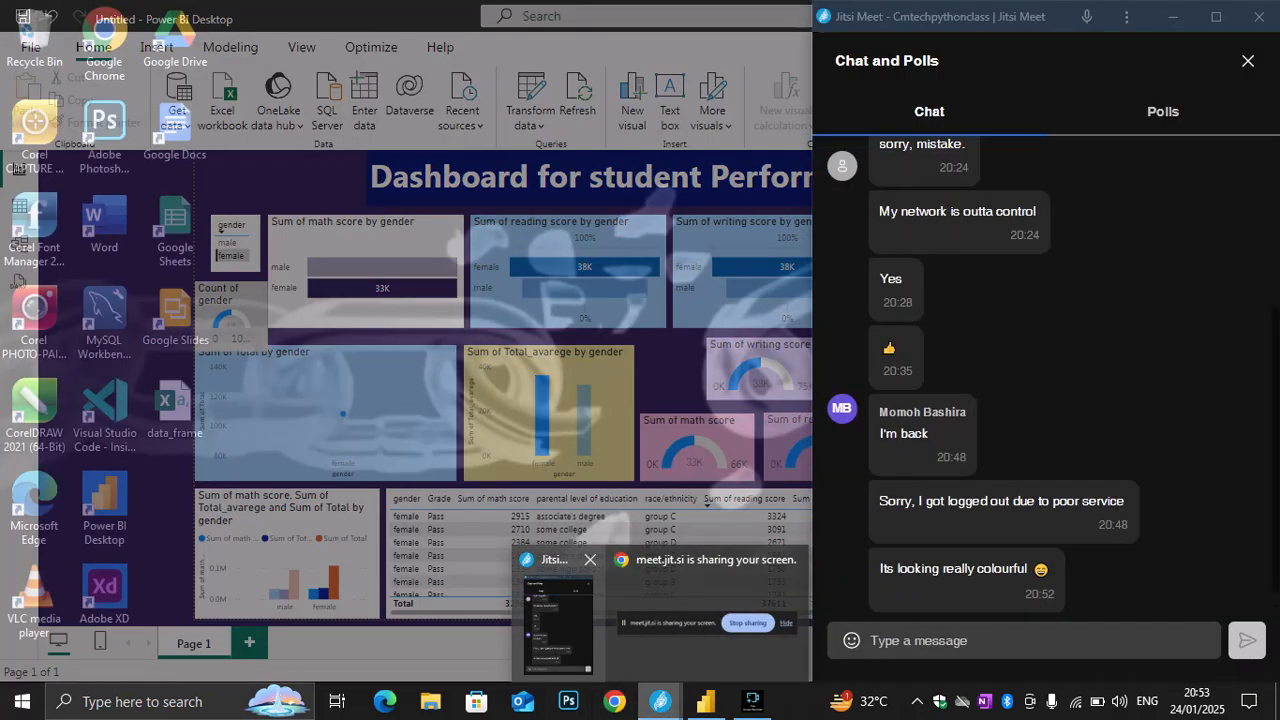
pyautogui.click(556, 625)
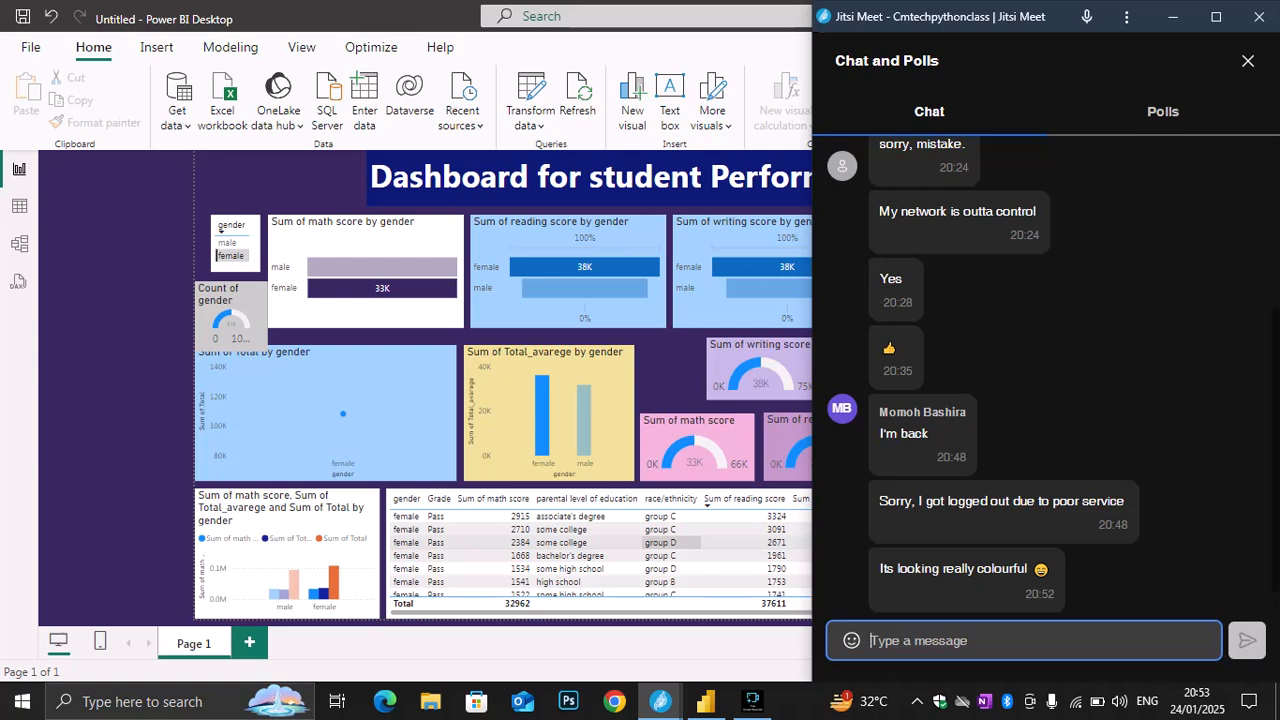
pyautogui.click(1248, 61)
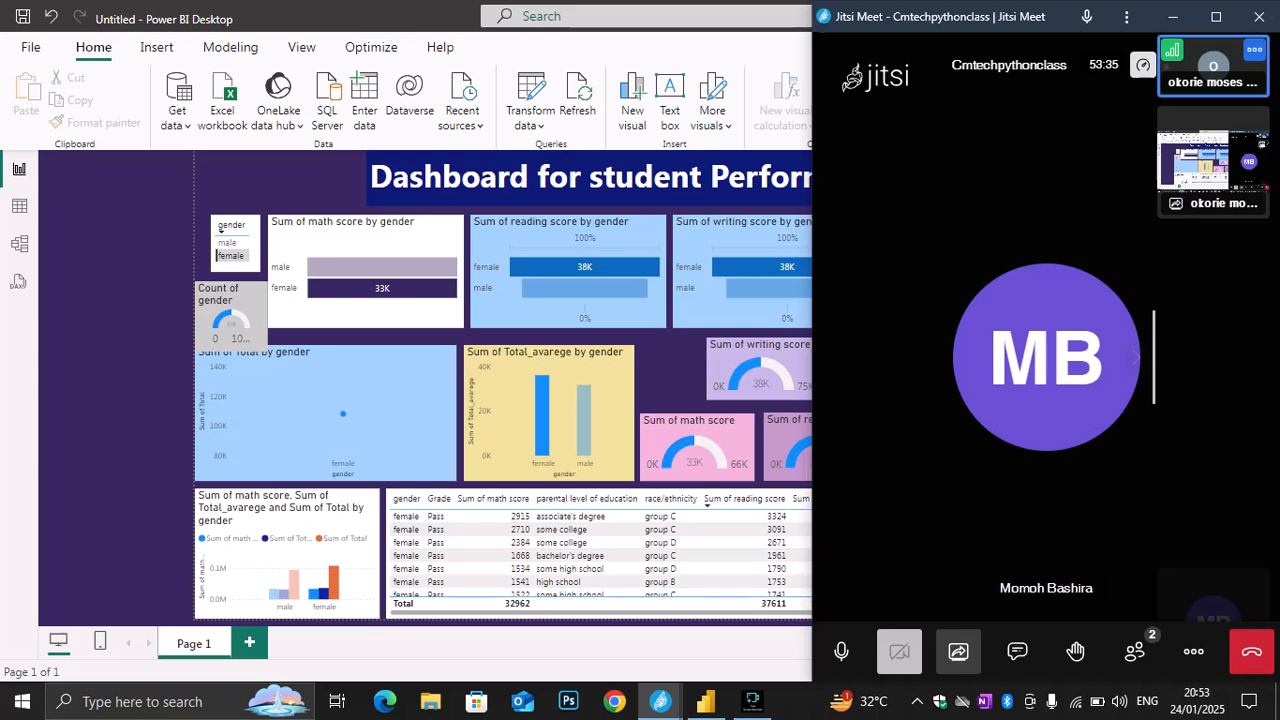
pyautogui.click(1173, 17)
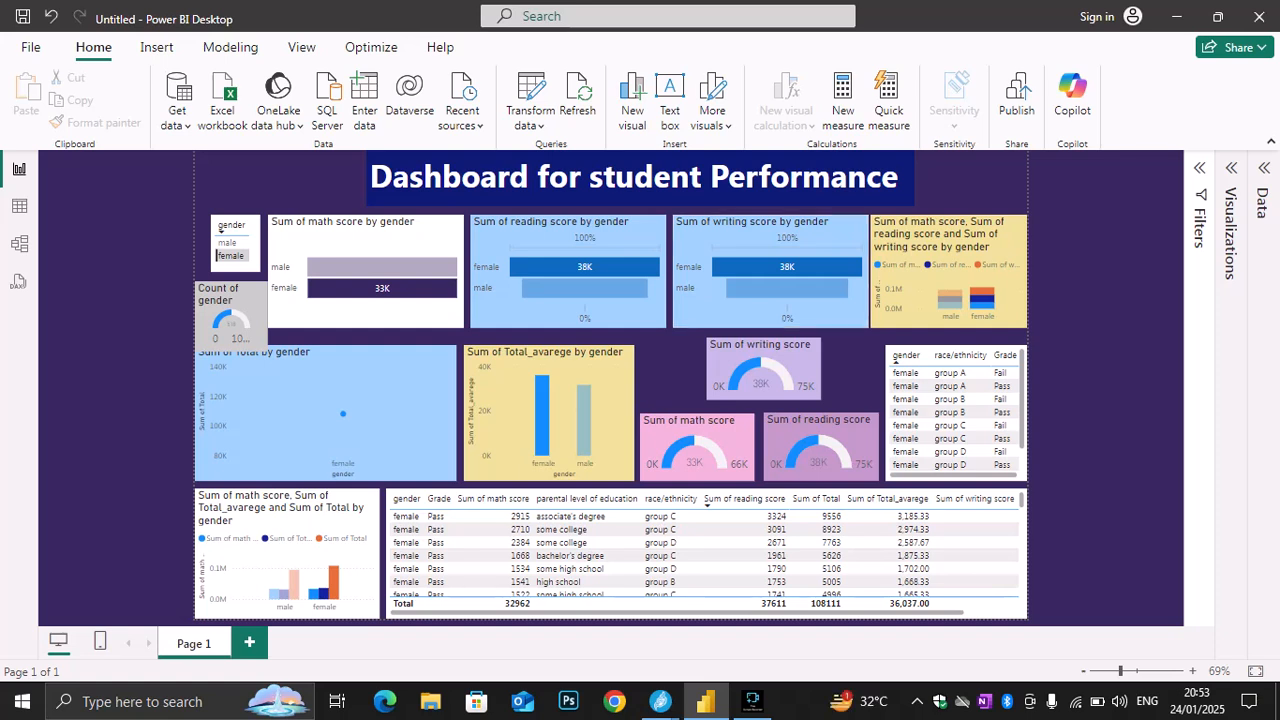
# Widen the small gender table to the page's left margin and clear the female cross-highlighting from the charts
pyautogui.moveTo(221, 228)
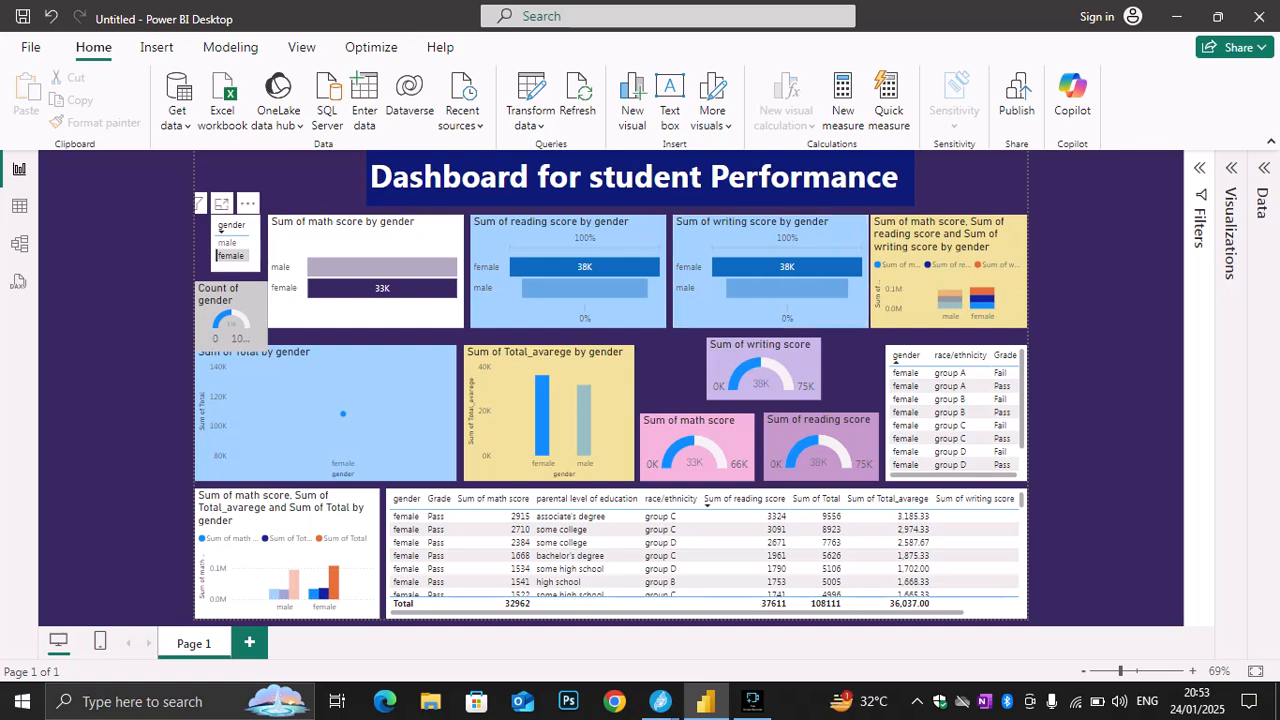
pyautogui.click(221, 228)
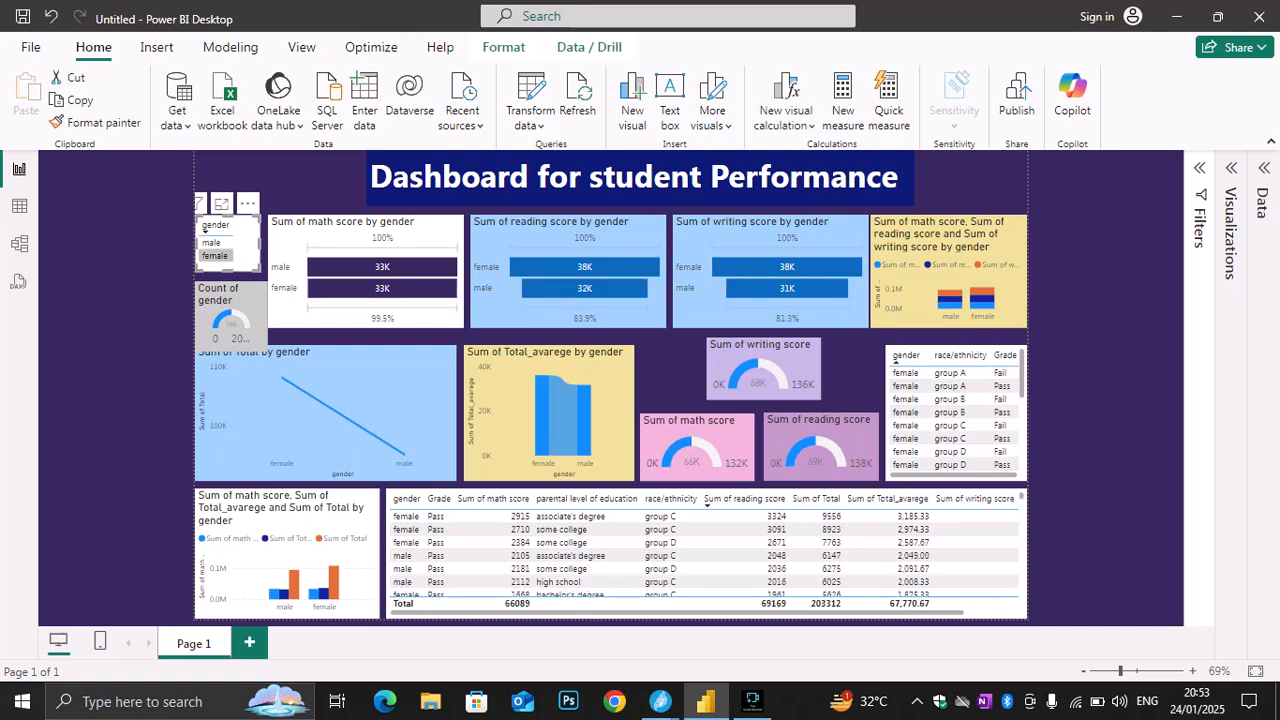
pyautogui.press('Escape')
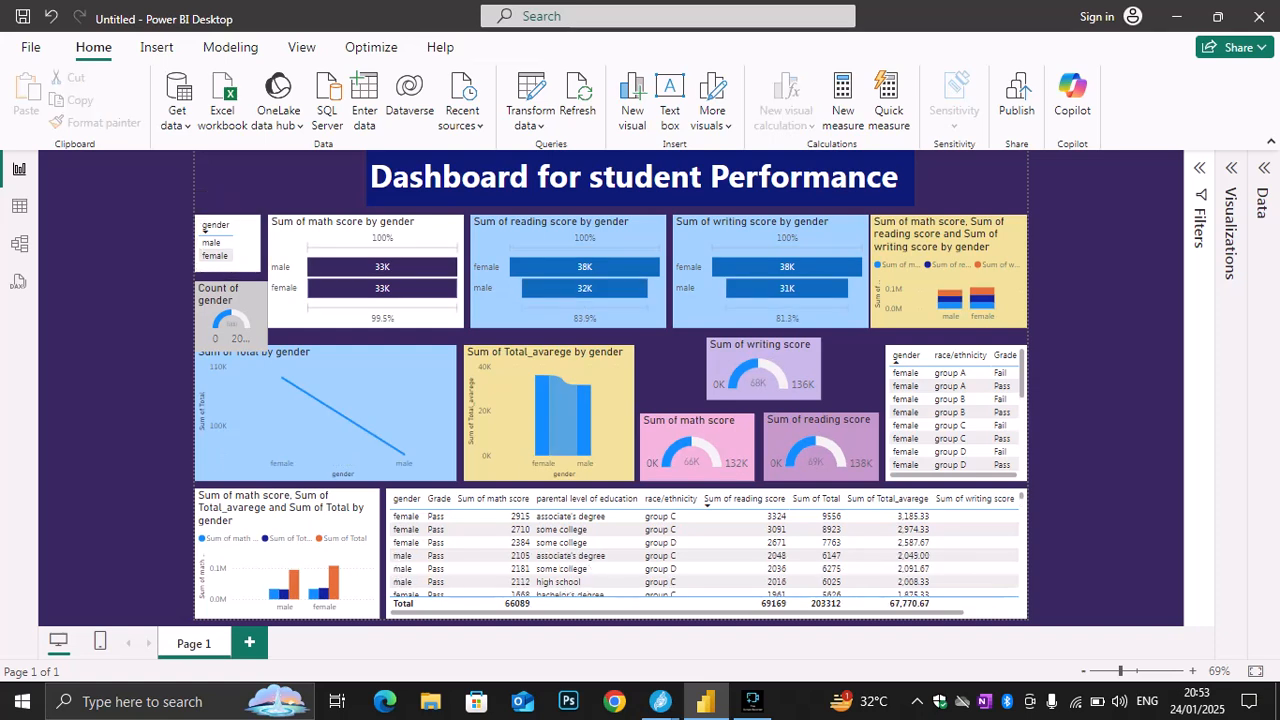
# Widen the dashboard title text box in both directions so it spans the full width of the report page
pyautogui.click(881, 176)
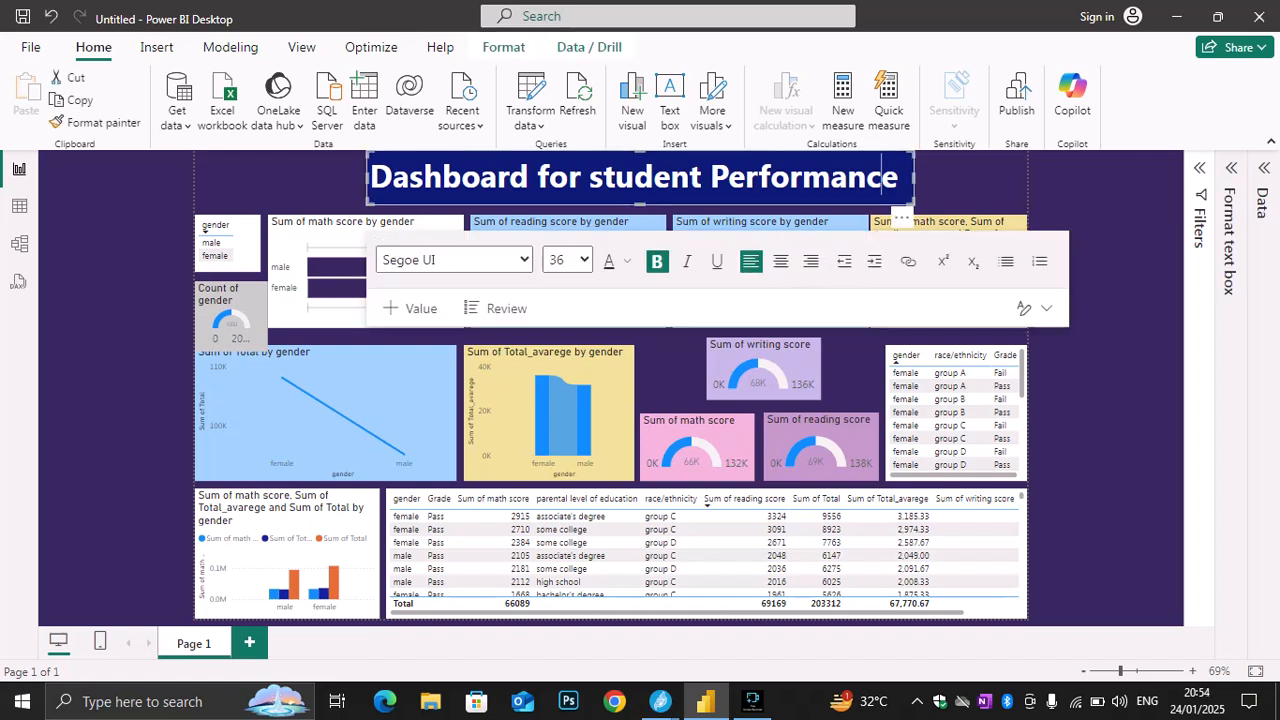
pyautogui.moveTo(914, 178); pyautogui.dragTo(1028, 178)
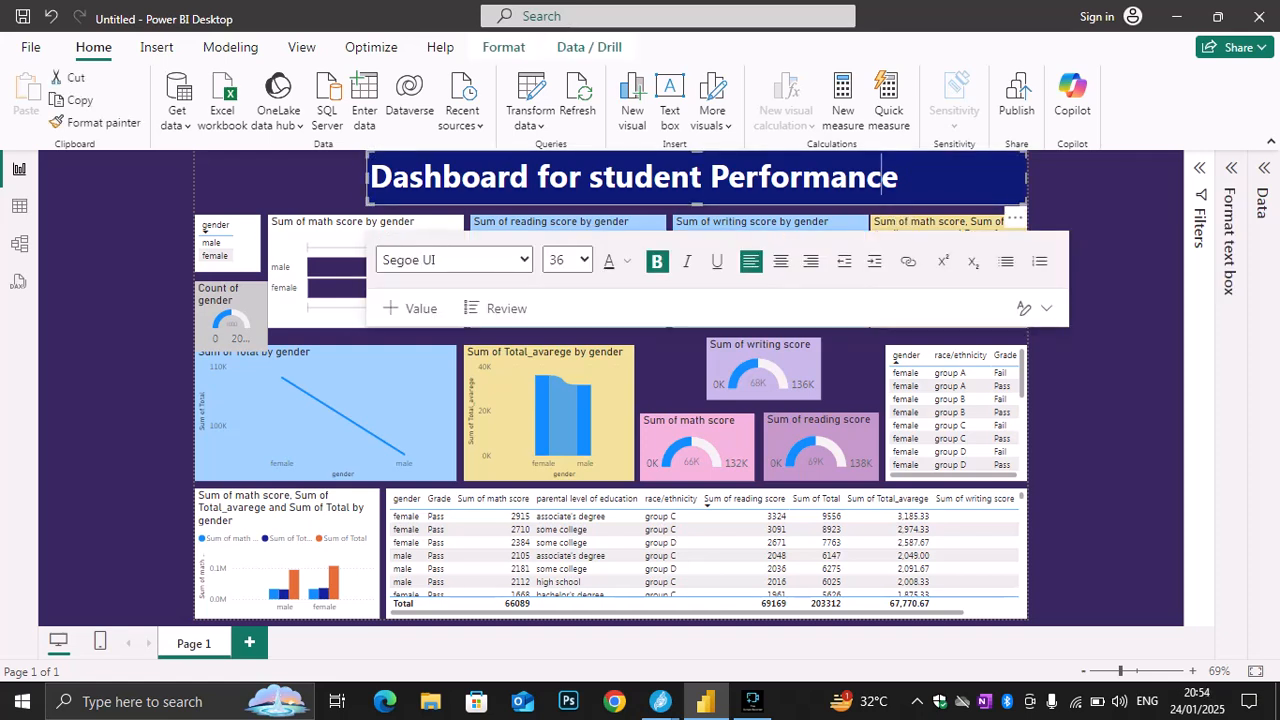
pyautogui.moveTo(367, 178); pyautogui.dragTo(195, 178)
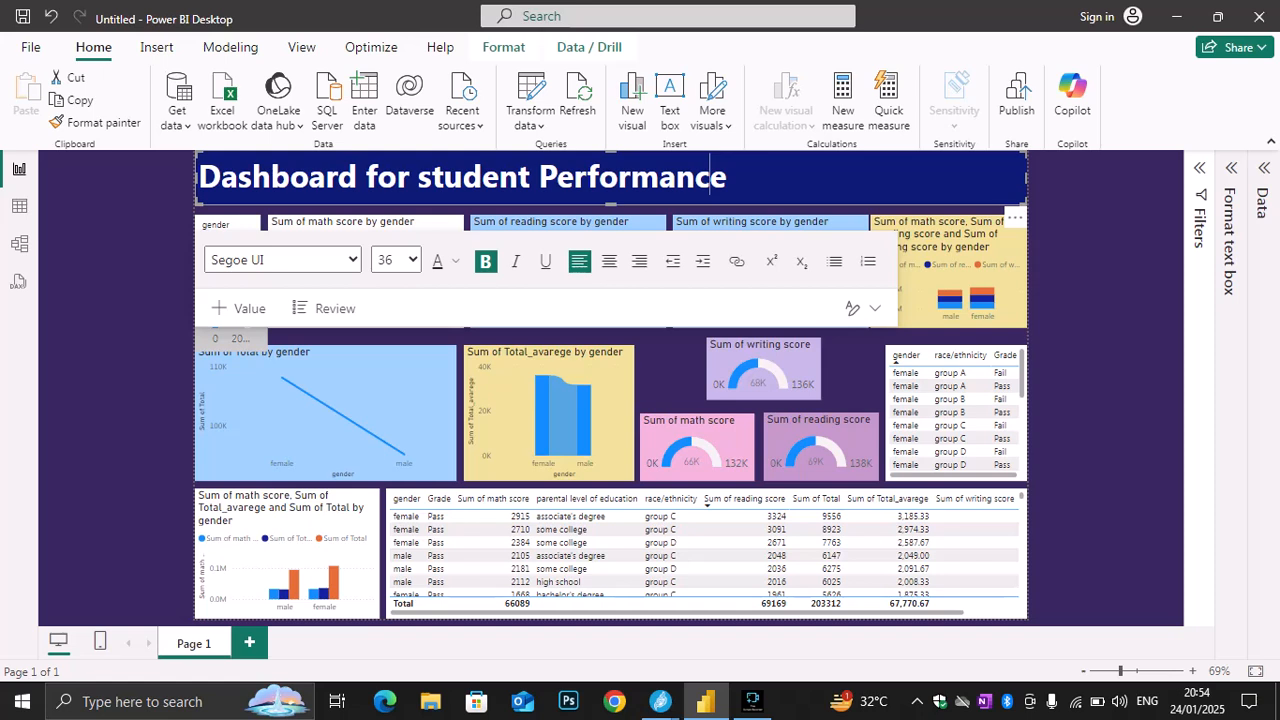
pyautogui.click(727, 177)
pyautogui.hotkey('ctrl', 'a')
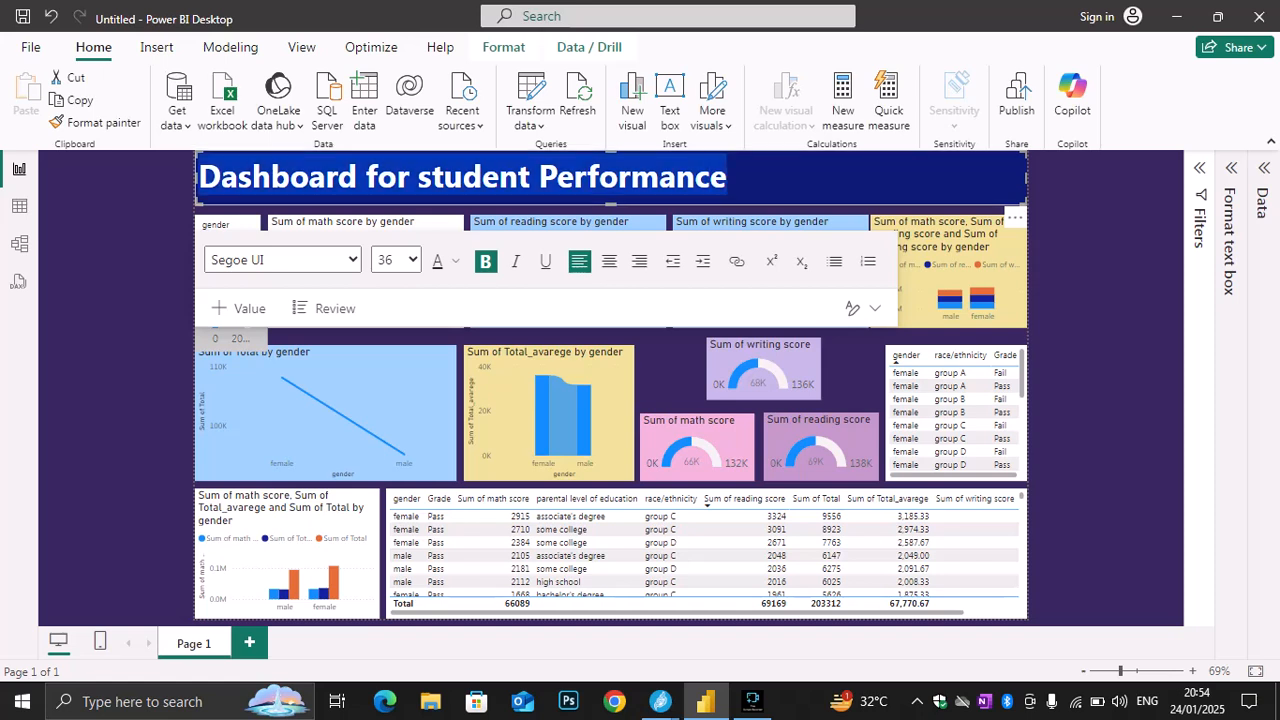
pyautogui.click(727, 177)
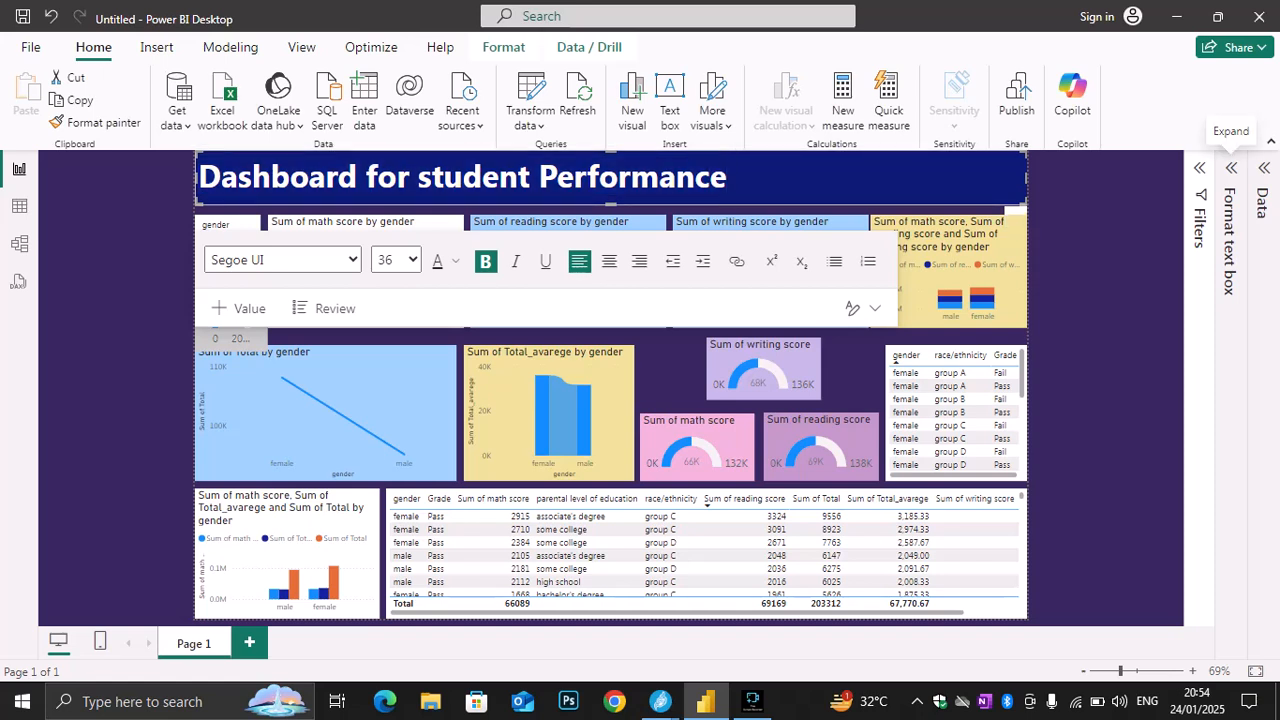
# Try grey, yellow and dark gold as the background color of the dashboard title text box
pyautogui.click(1231, 168)
pyautogui.click(1231, 168)
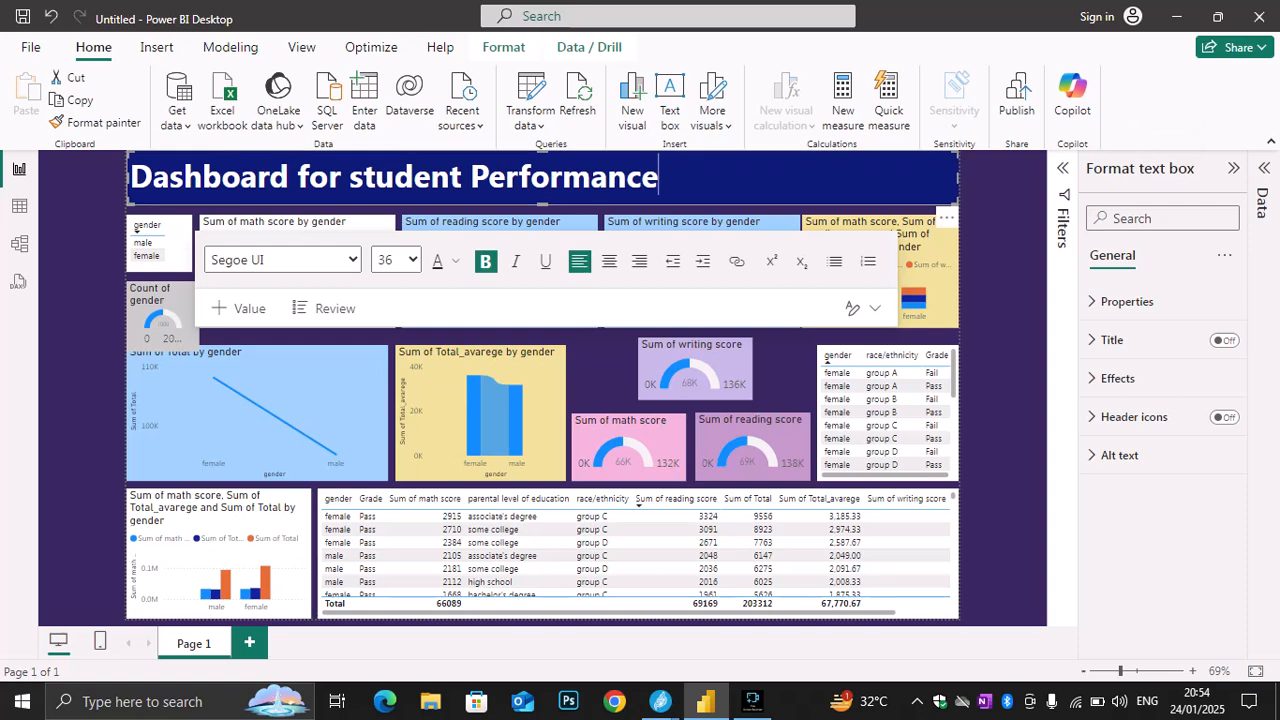
pyautogui.click(1127, 301)
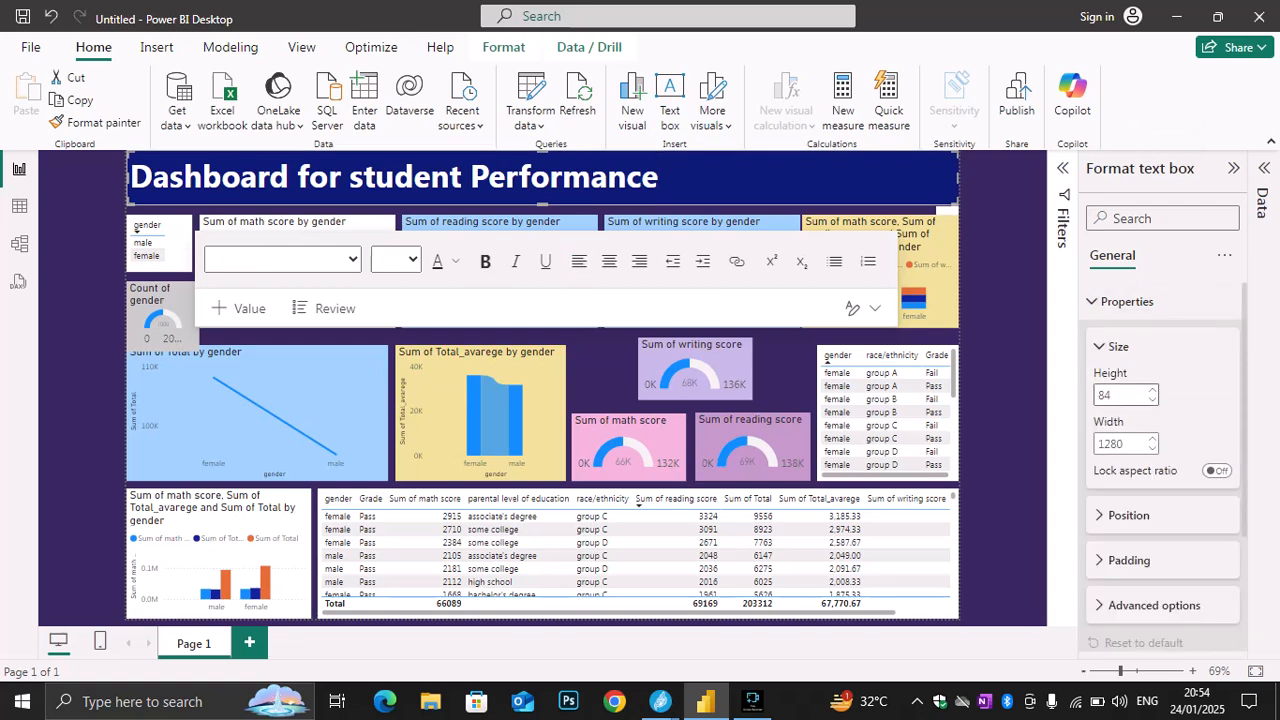
pyautogui.click(1127, 301)
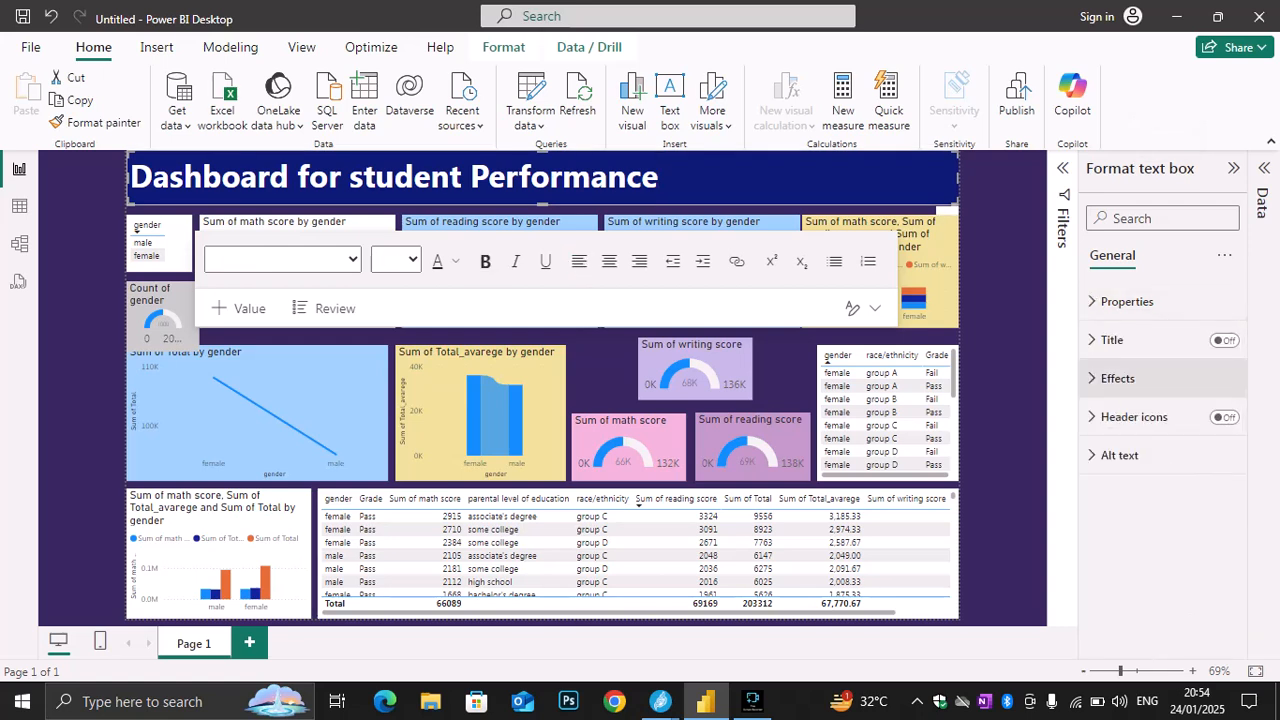
pyautogui.click(1117, 378)
pyautogui.click(1216, 423)
pyautogui.click(1131, 471)
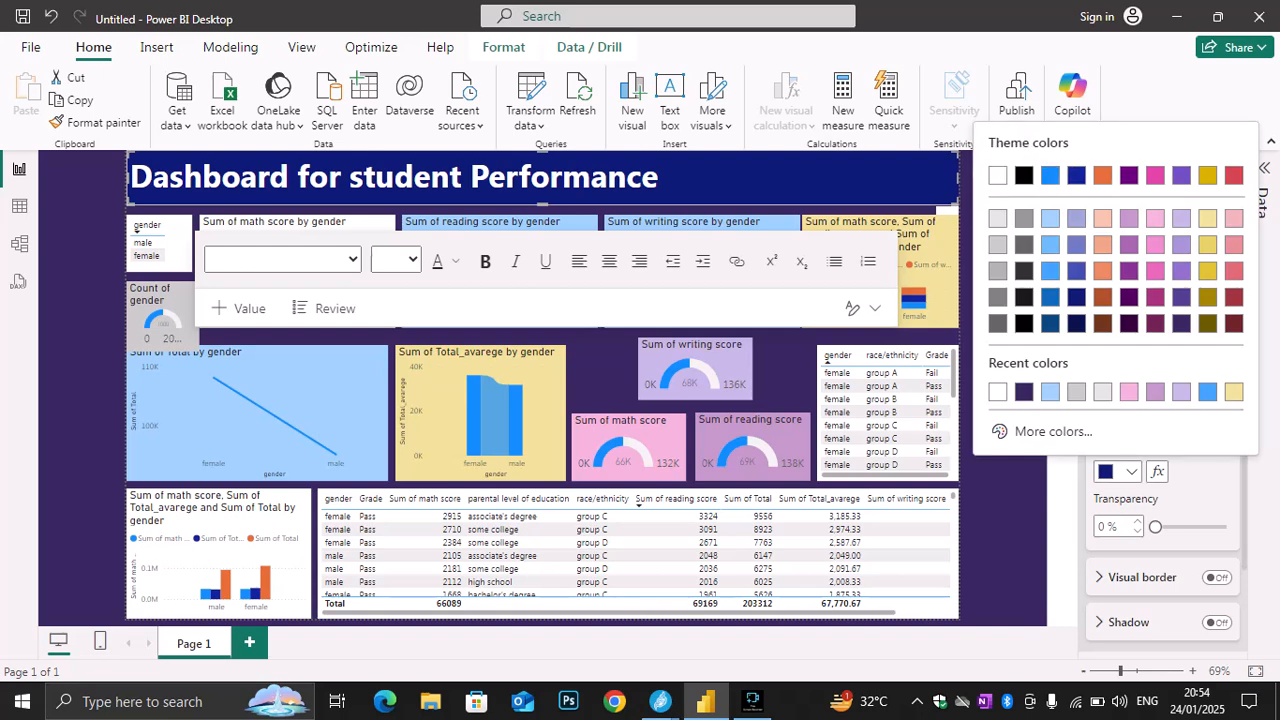
pyautogui.click(1024, 218)
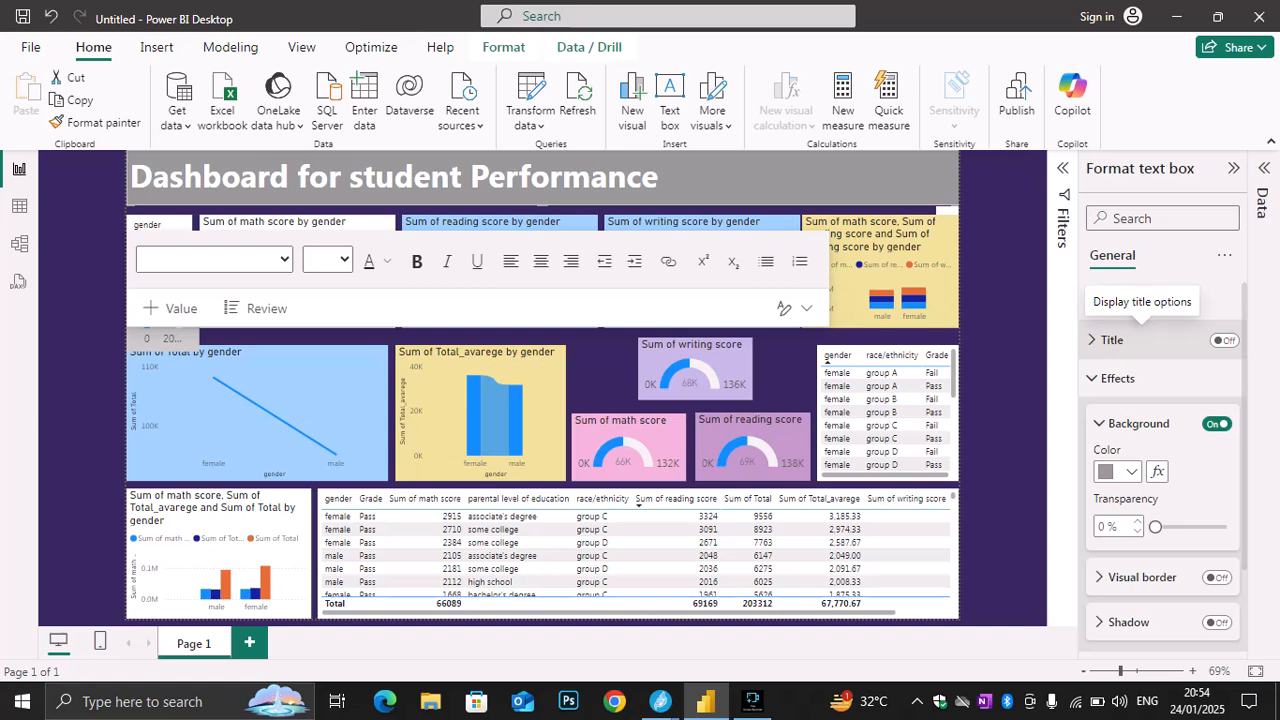
pyautogui.click(1118, 471)
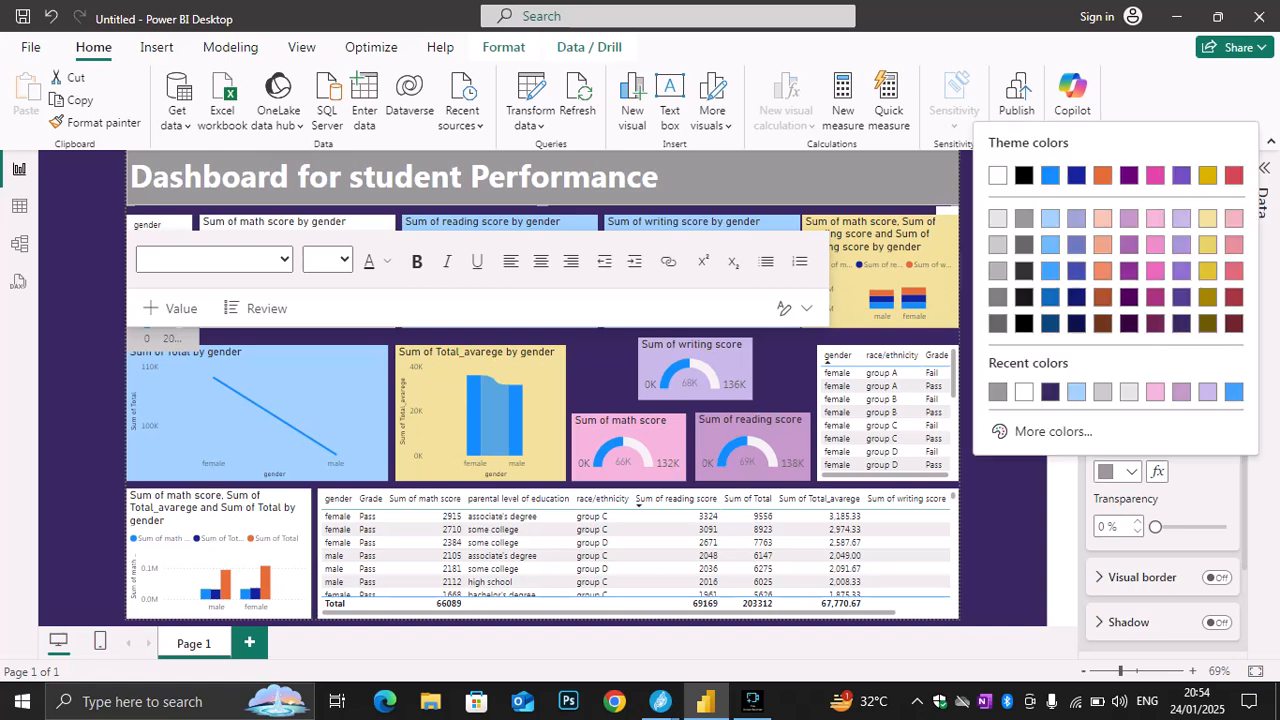
pyautogui.click(1207, 175)
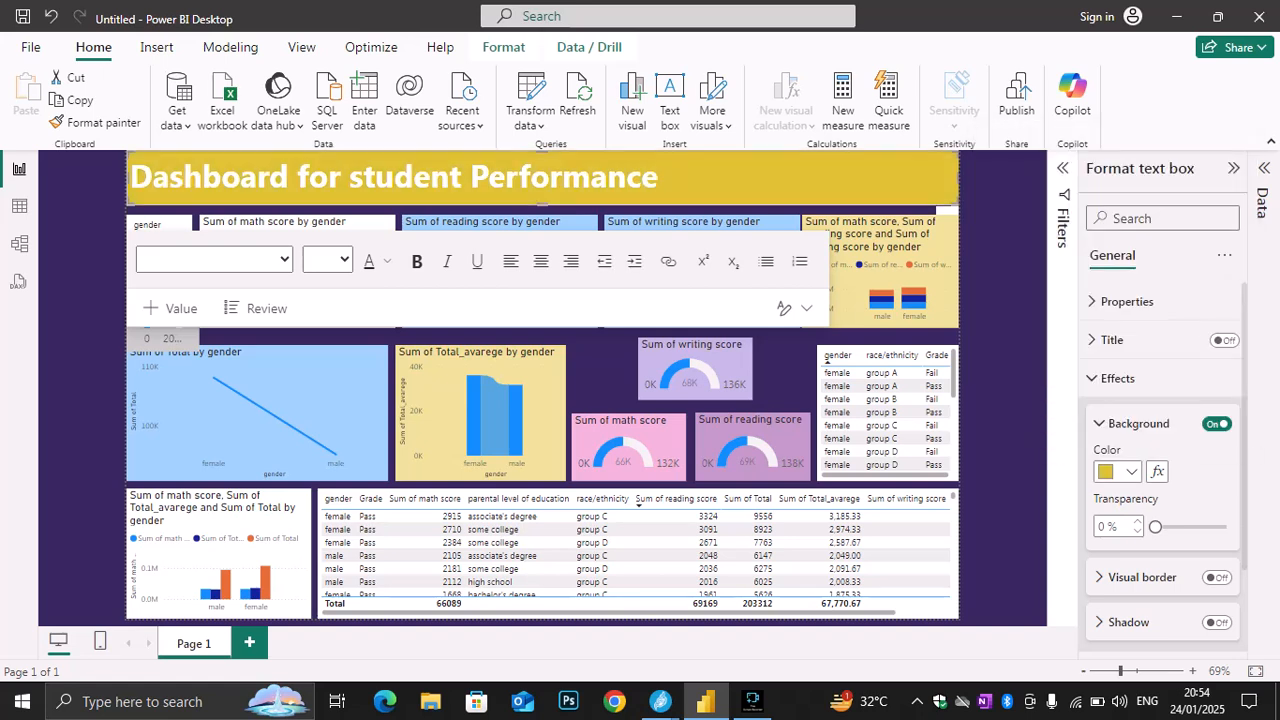
pyautogui.click(1118, 471)
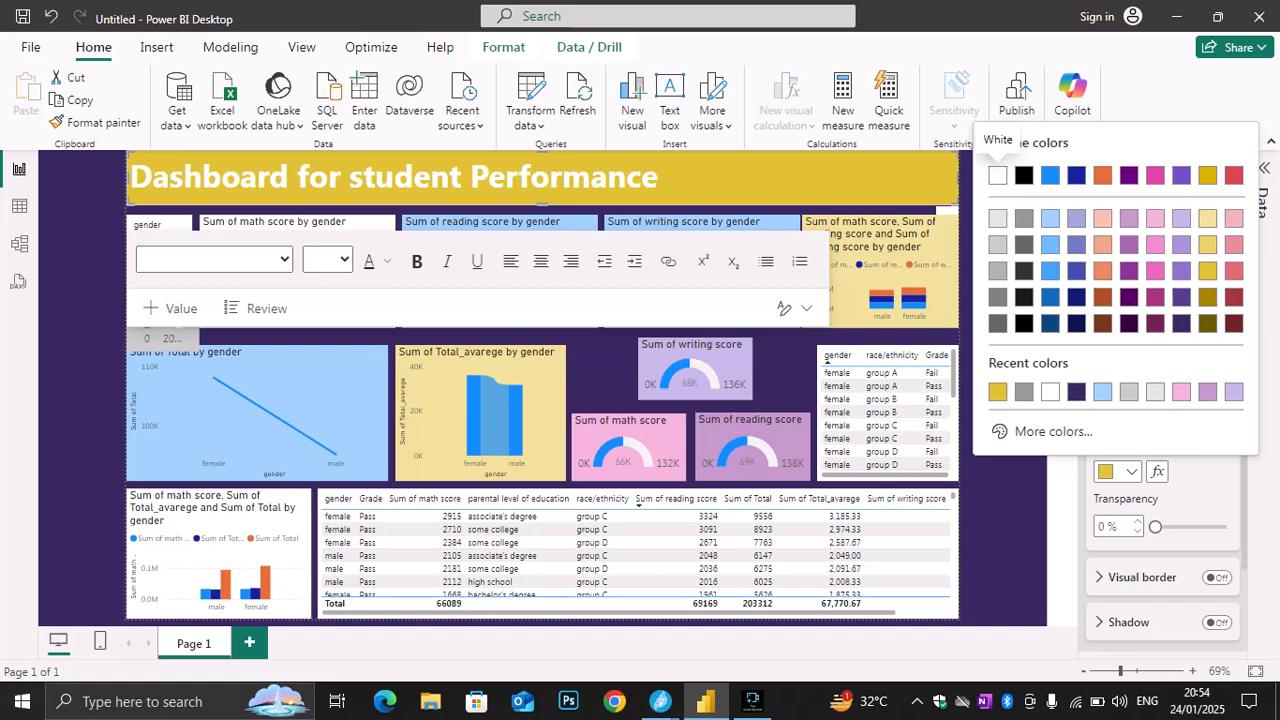
pyautogui.click(1207, 297)
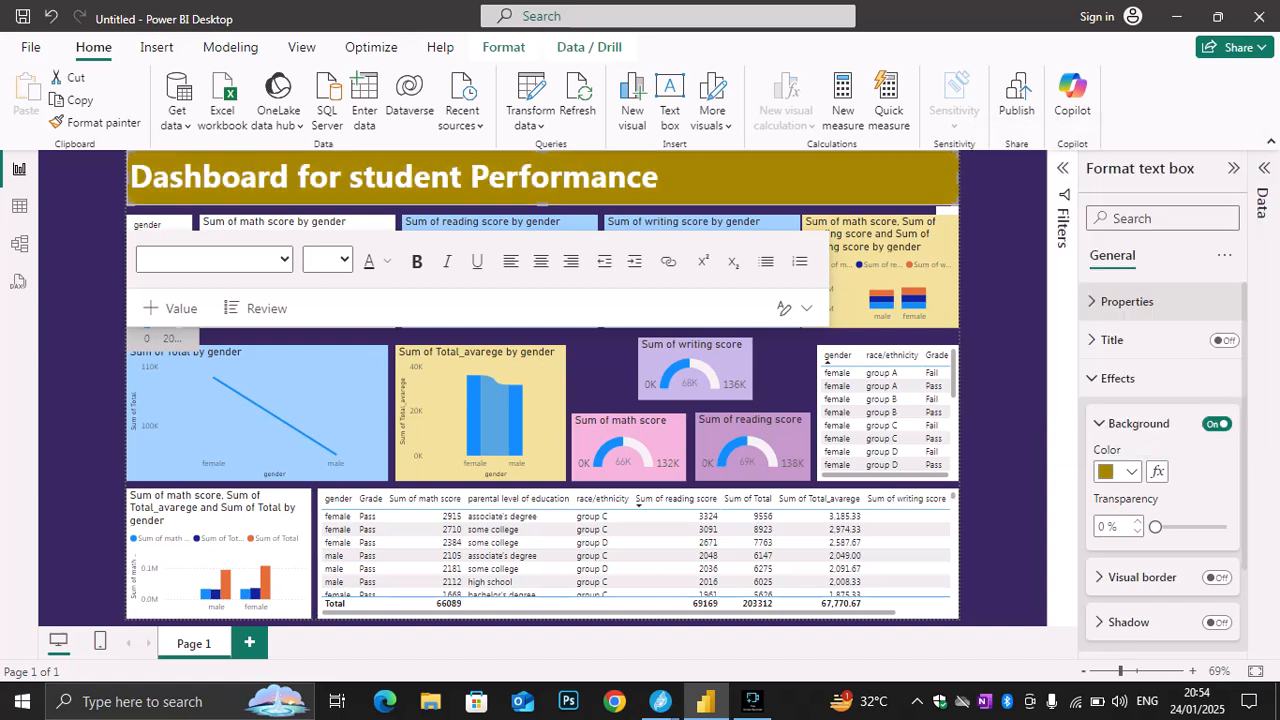
# Set the title text box's background color to dark brown and deselect the title
pyautogui.click(1118, 471)
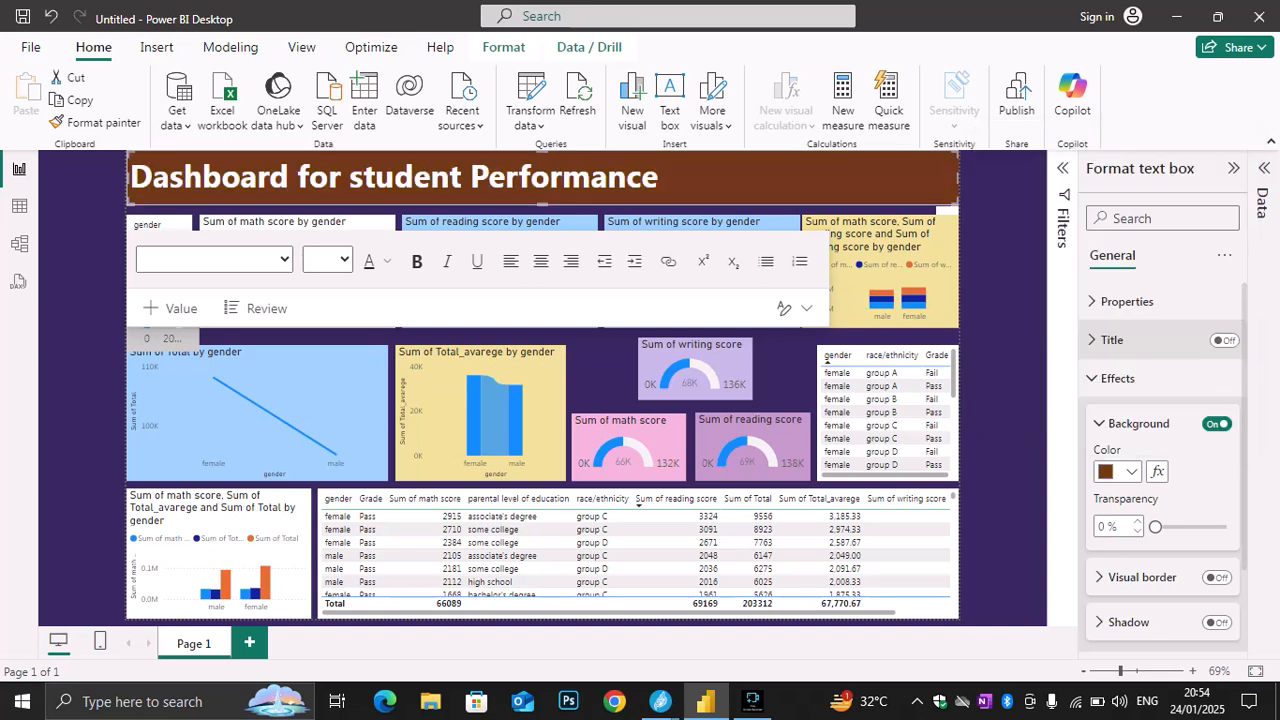
pyautogui.click(1102, 323)
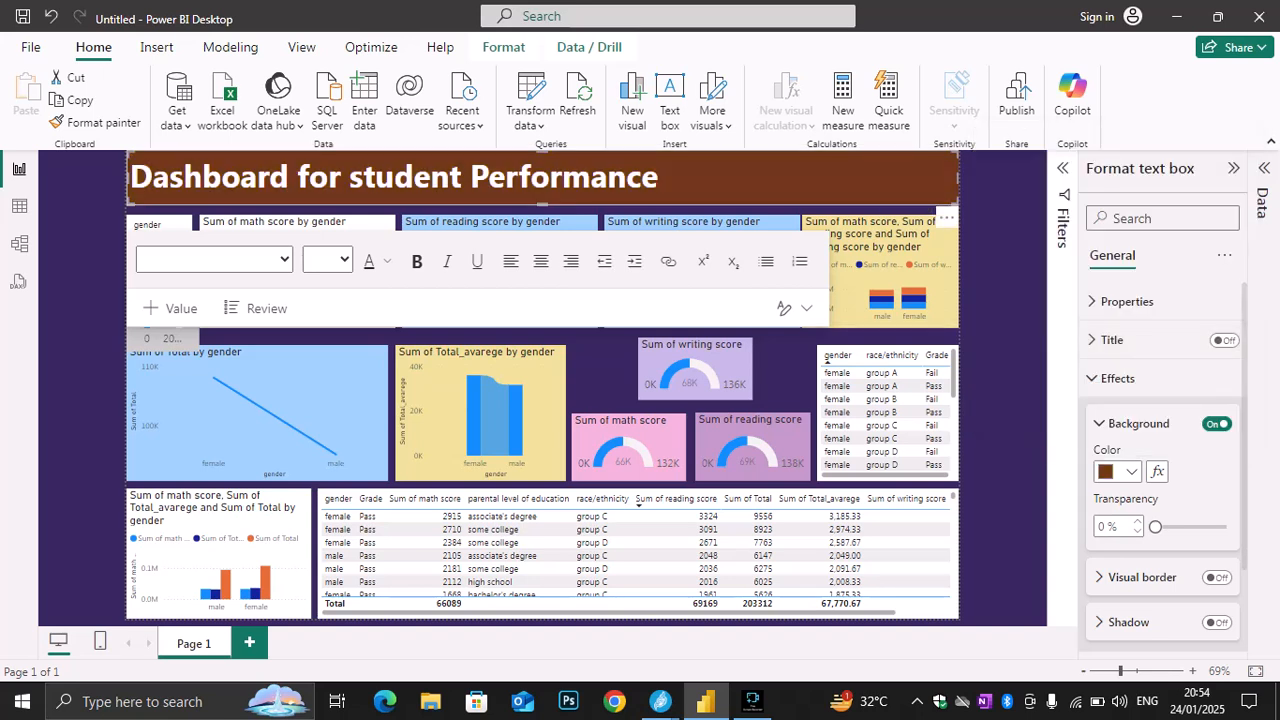
pyautogui.click(1003, 390)
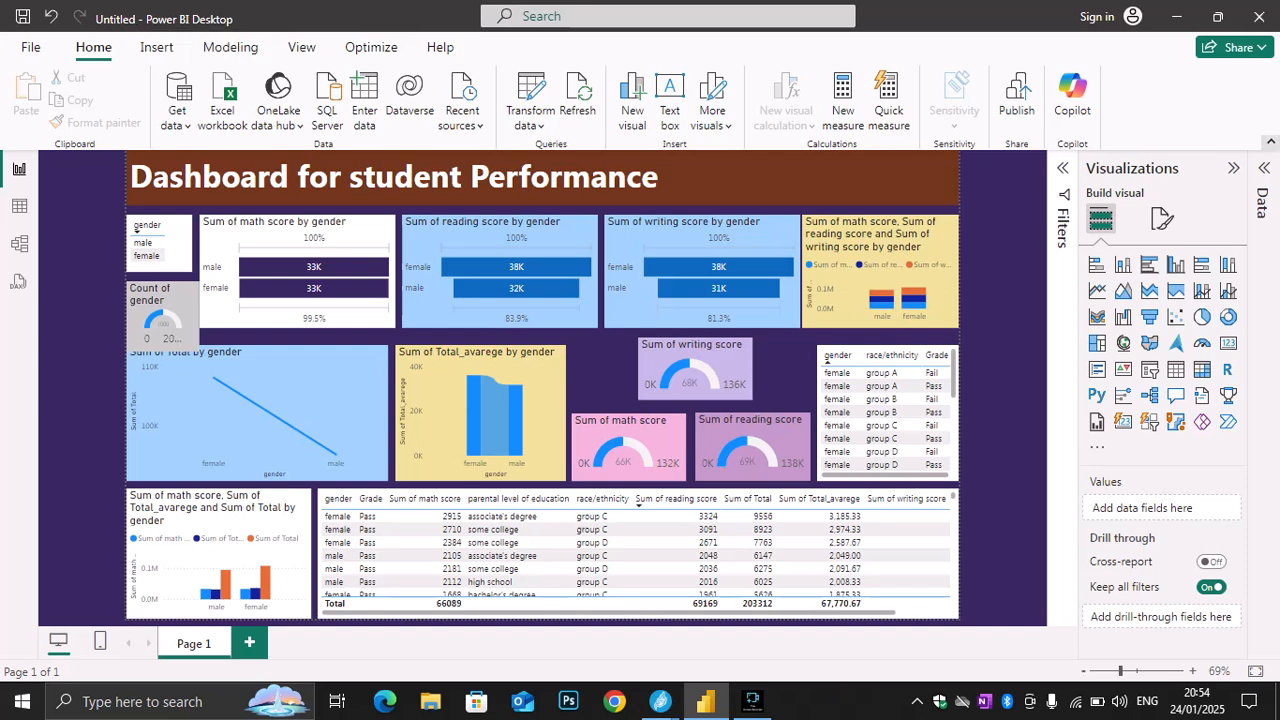
# Collapse the ribbon to enlarge the dashboard on screen, and dismiss the Windows search
pyautogui.click(1271, 142)
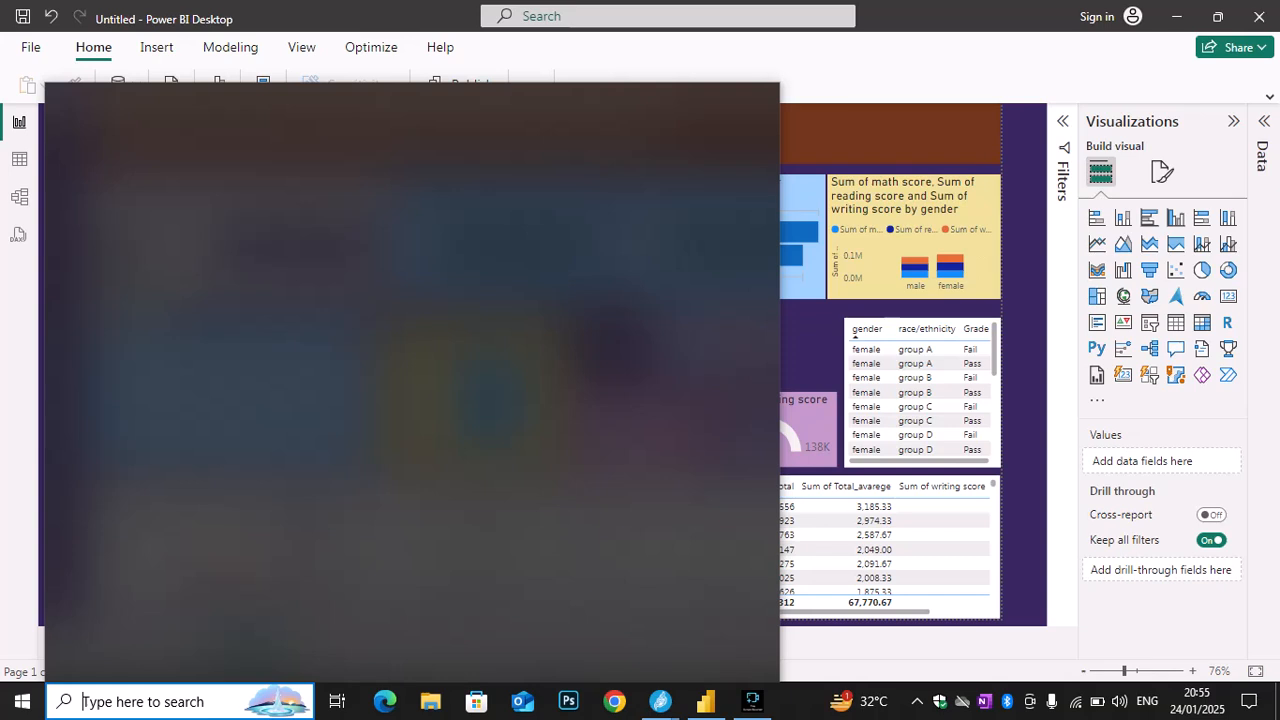
pyautogui.press('Escape')
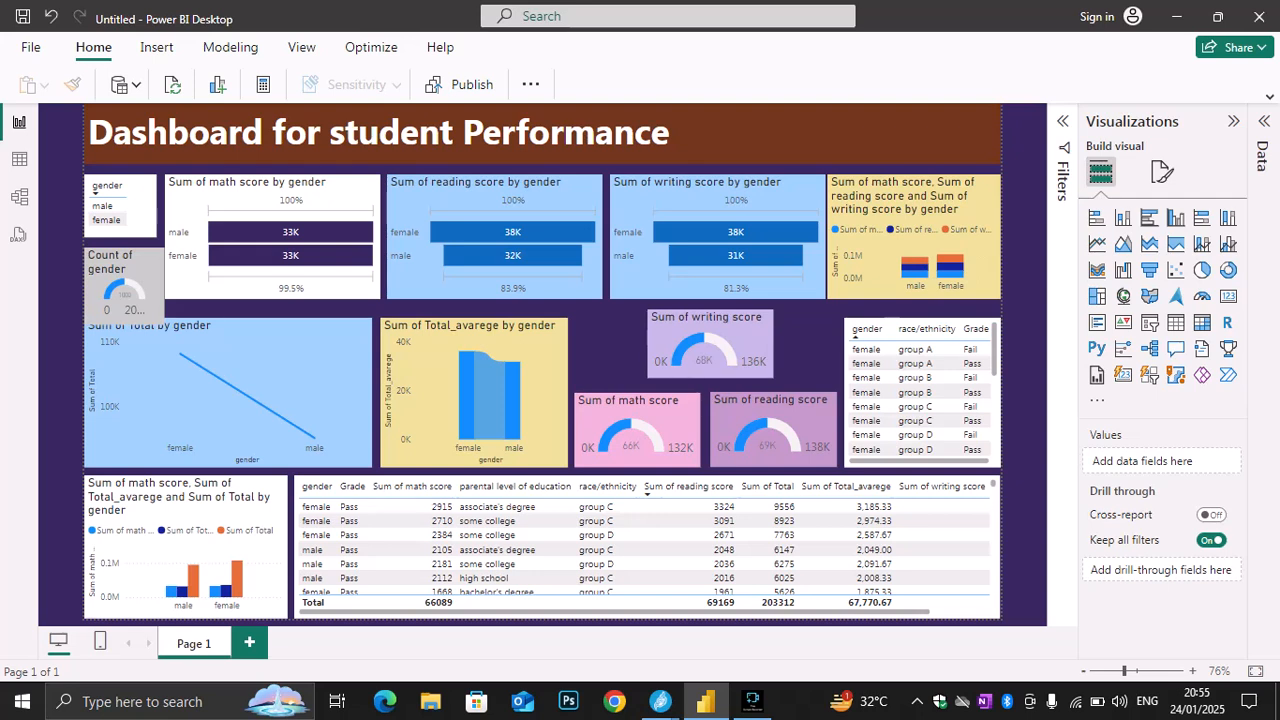
# Search Windows for the Snipping Tool and launch it
pyautogui.press('super')
pyautogui.write('sni')
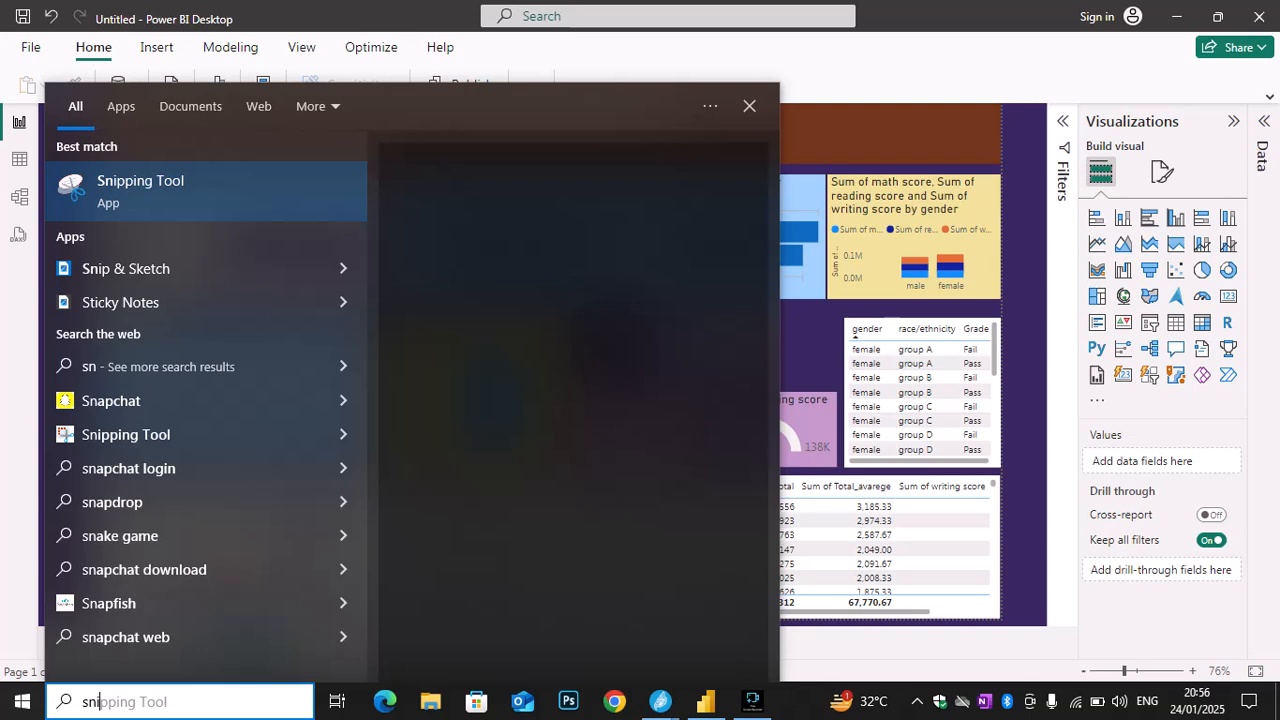
pyautogui.press('Return')
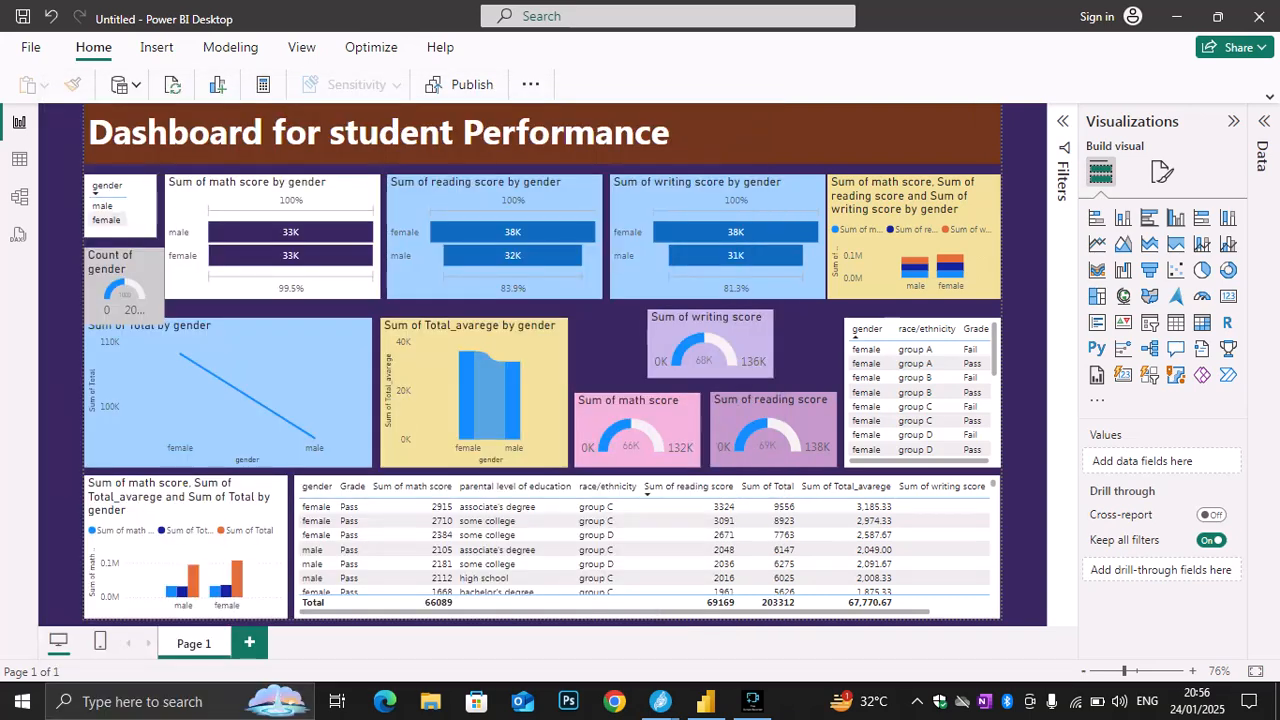
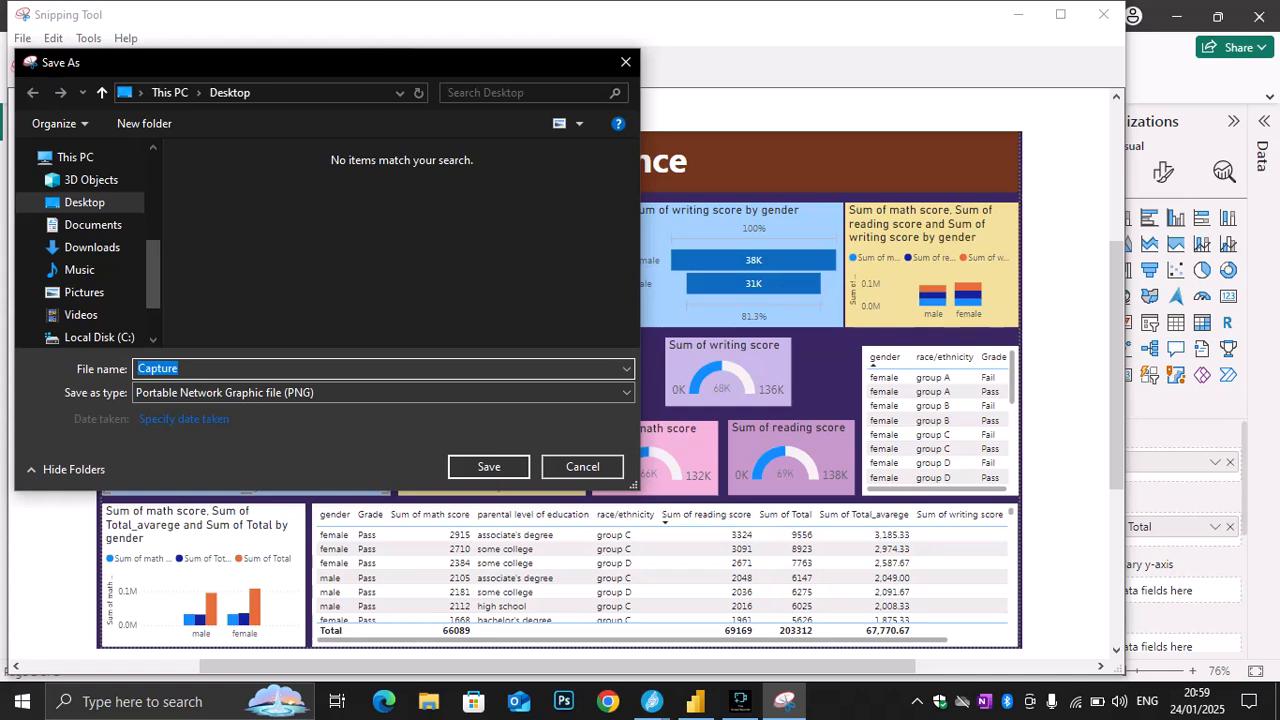
# Save the dashboard snip to the Desktop as Capture1 in JPEG format and minimize the Snipping Tool
pyautogui.press('End')
pyautogui.write('1')
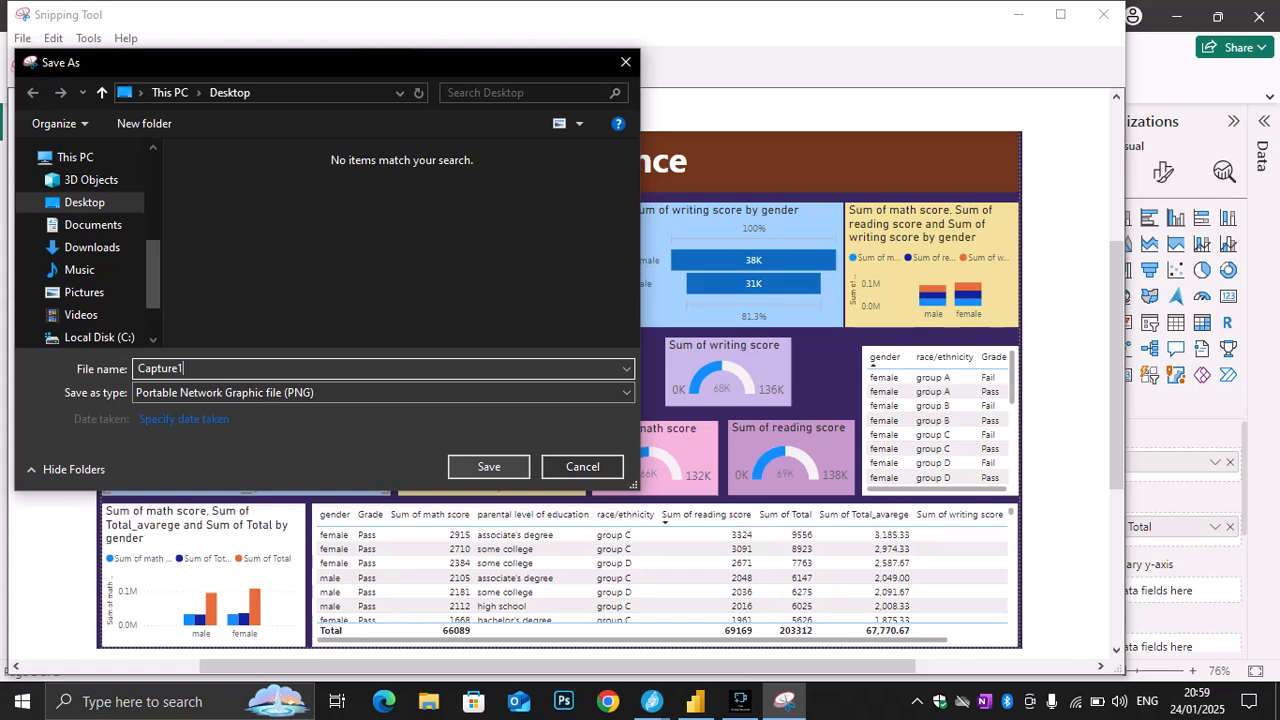
pyautogui.click(383, 393)
pyautogui.click(200, 440)
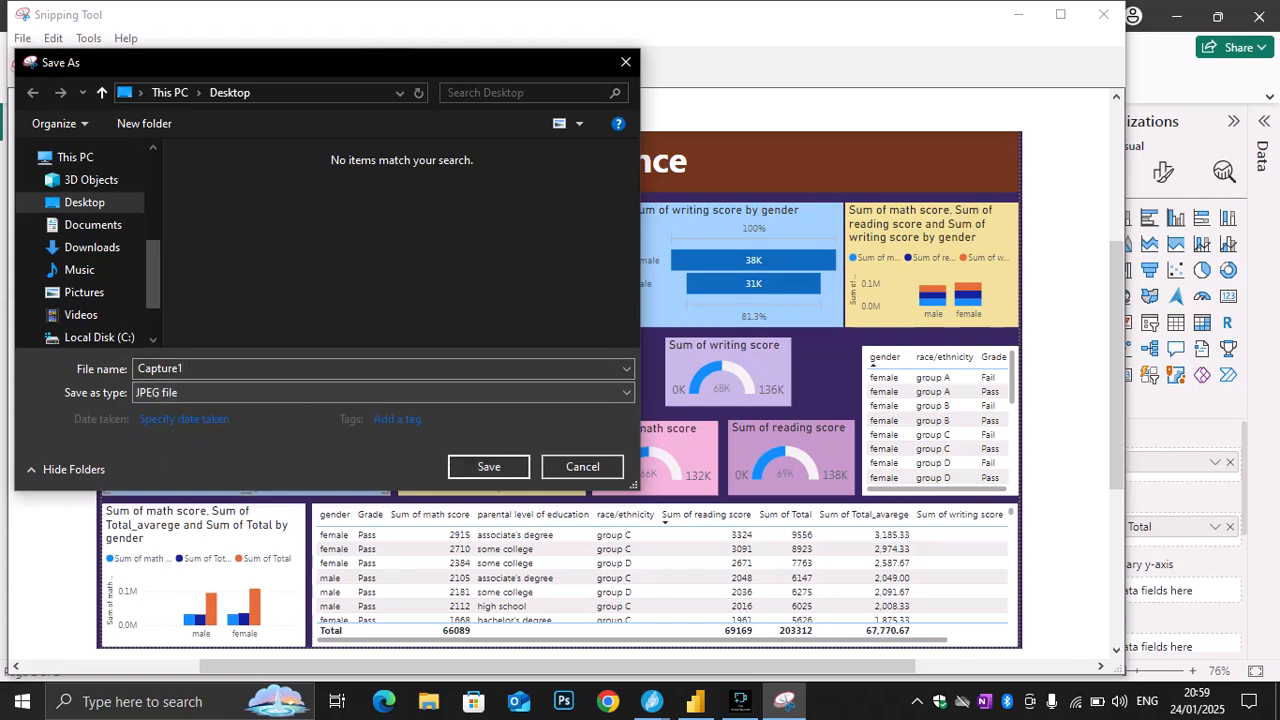
pyautogui.click(488, 467)
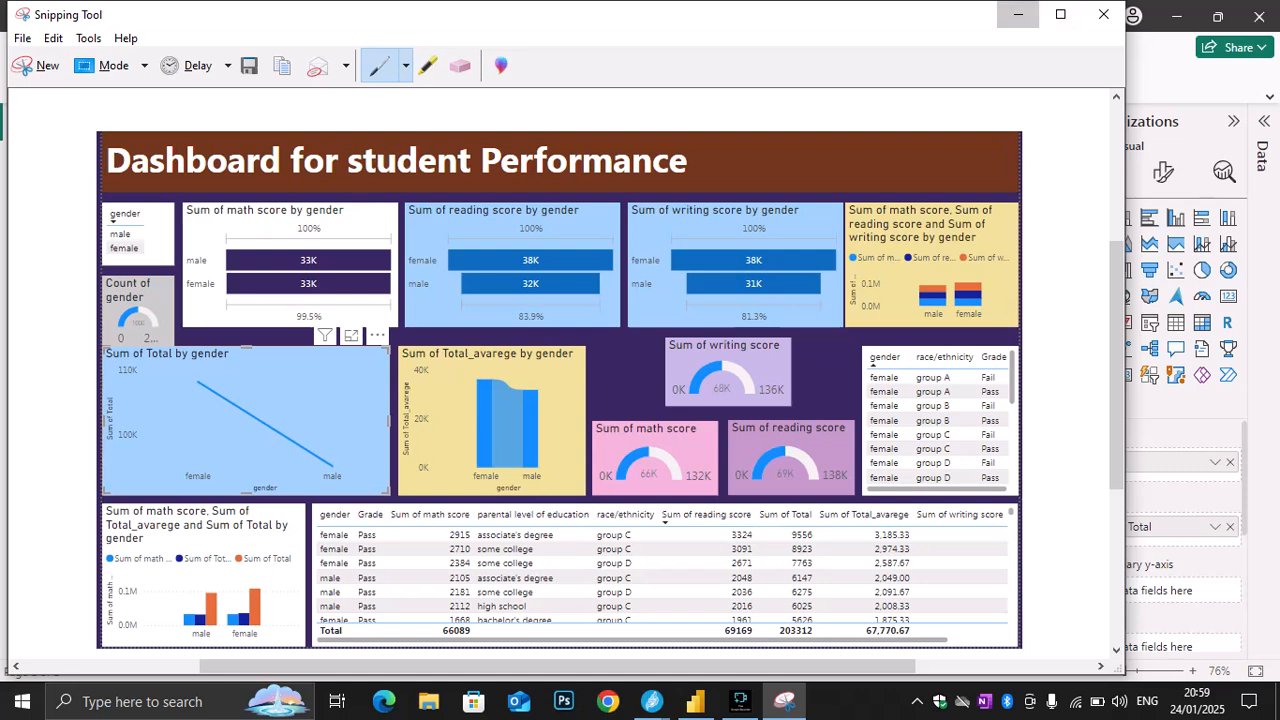
pyautogui.click(1018, 15)
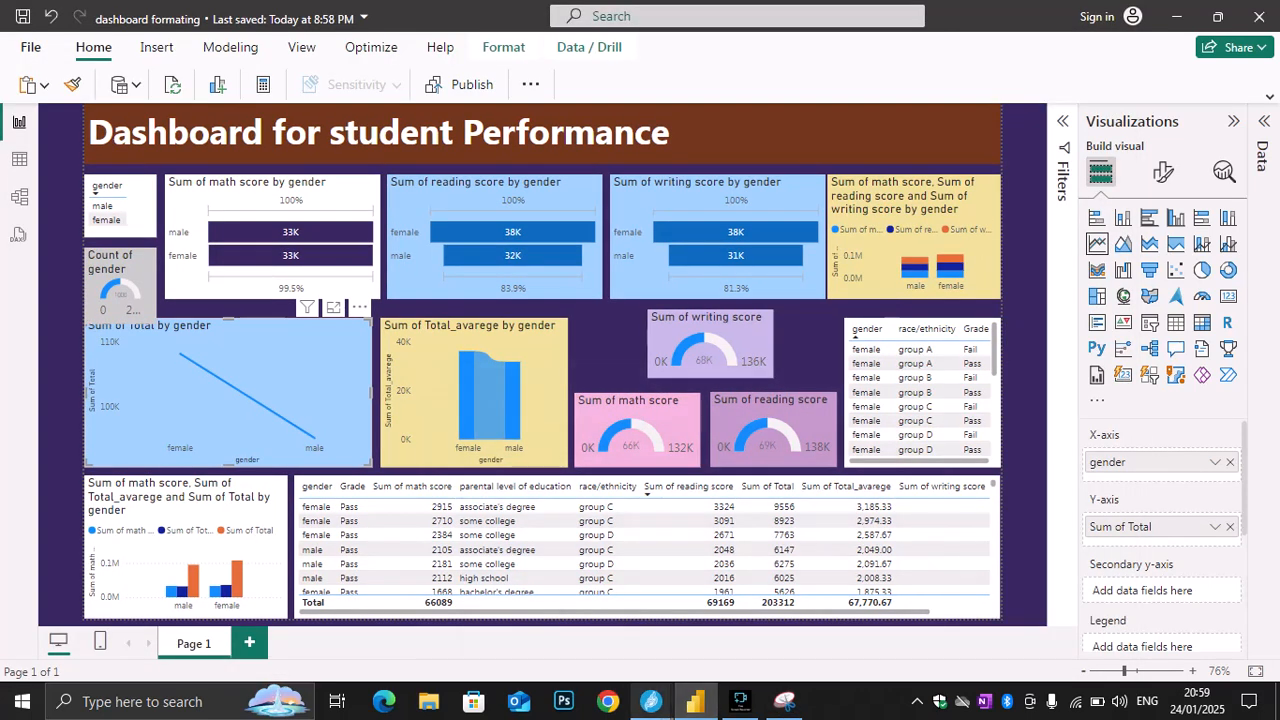
# Check the Jitsi meeting window and the Fine Screen Recorder session, and return to the Power BI report
pyautogui.moveTo(652, 701)
pyautogui.click(549, 620)
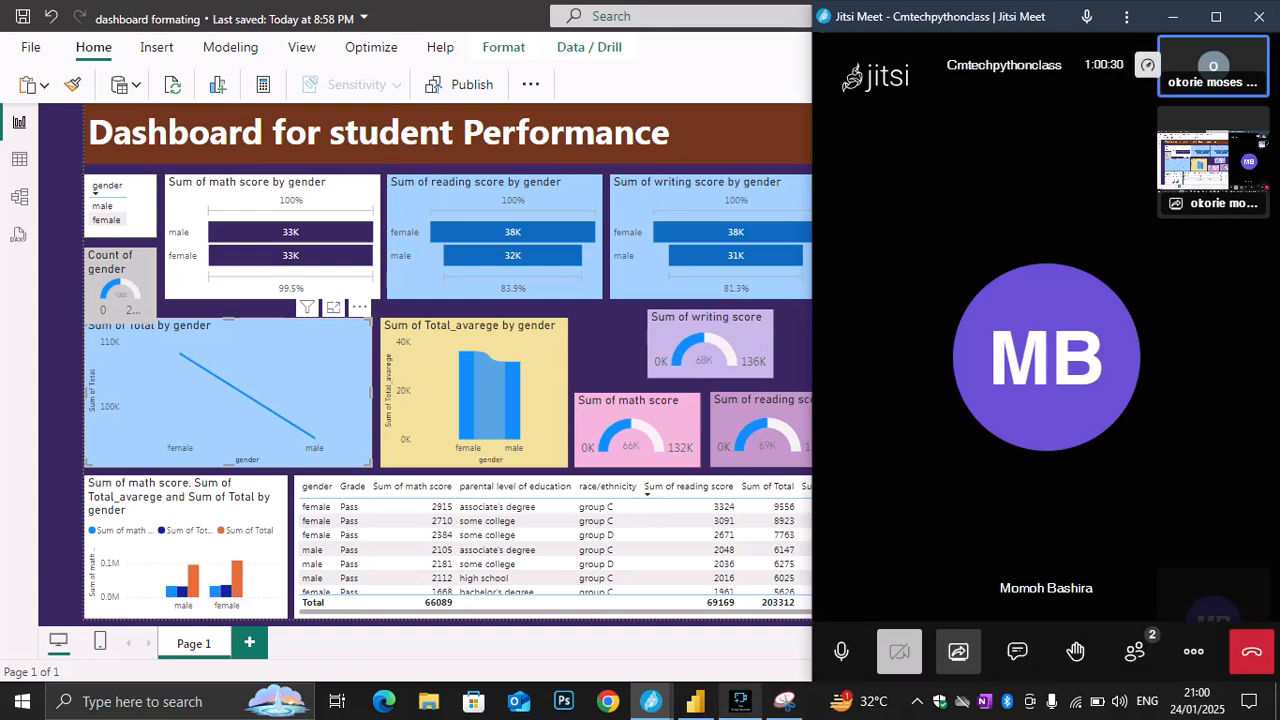
pyautogui.moveTo(695, 701)
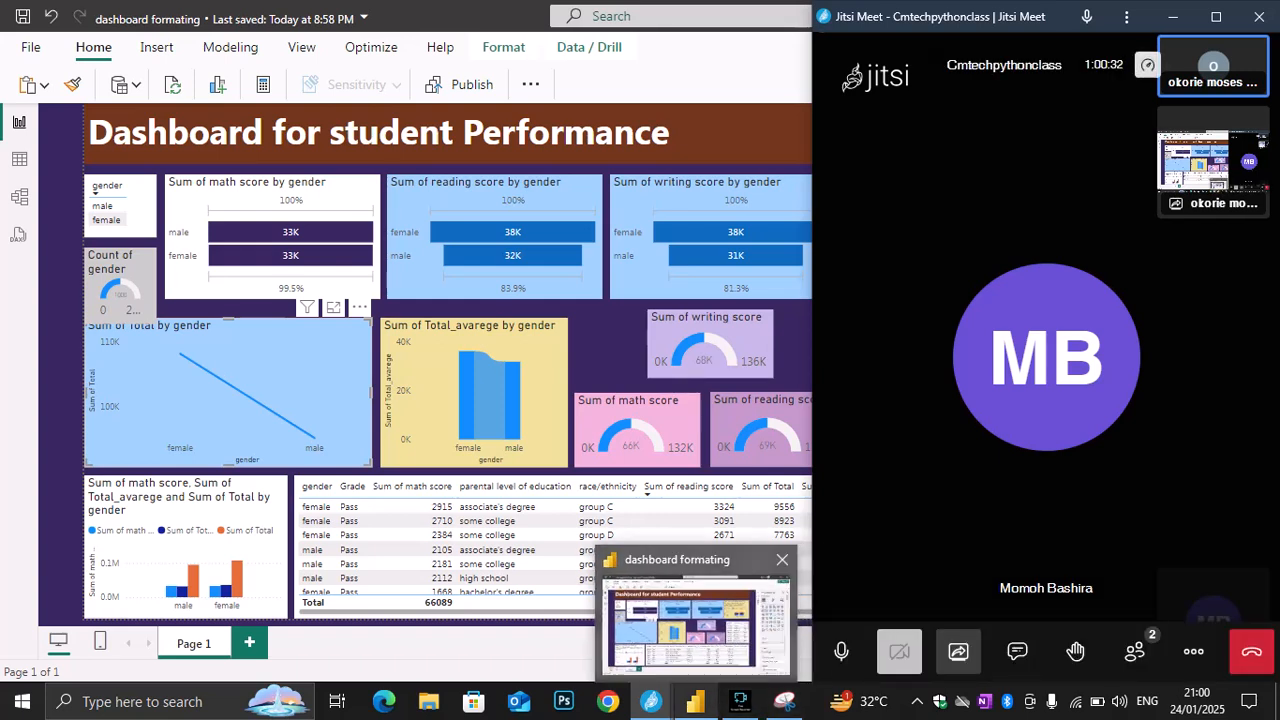
pyautogui.click(740, 701)
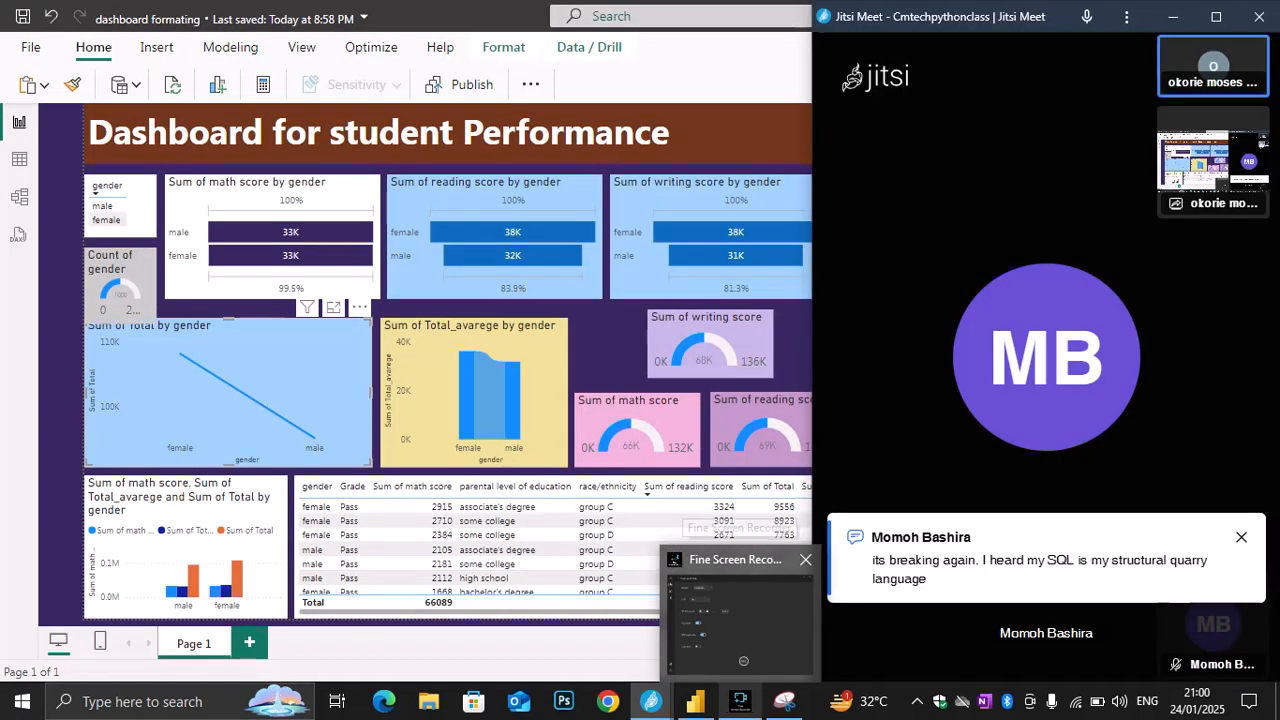
pyautogui.click(740, 622)
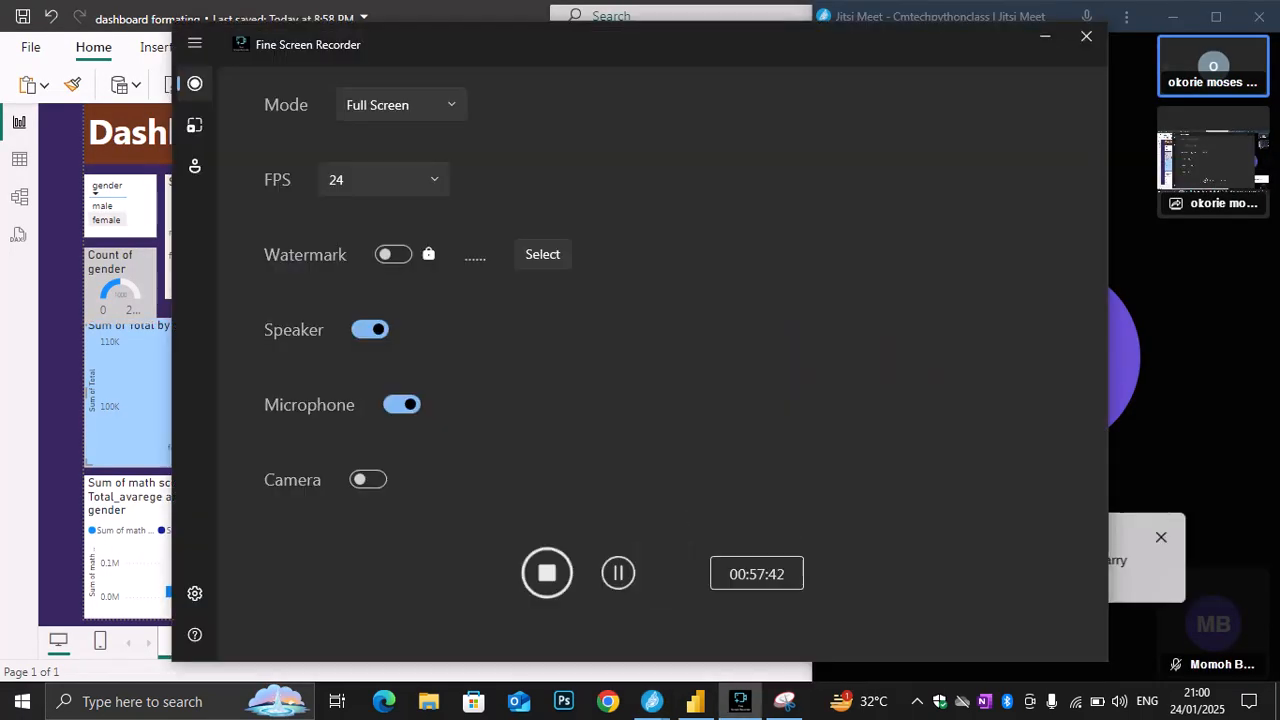
pyautogui.click(696, 701)
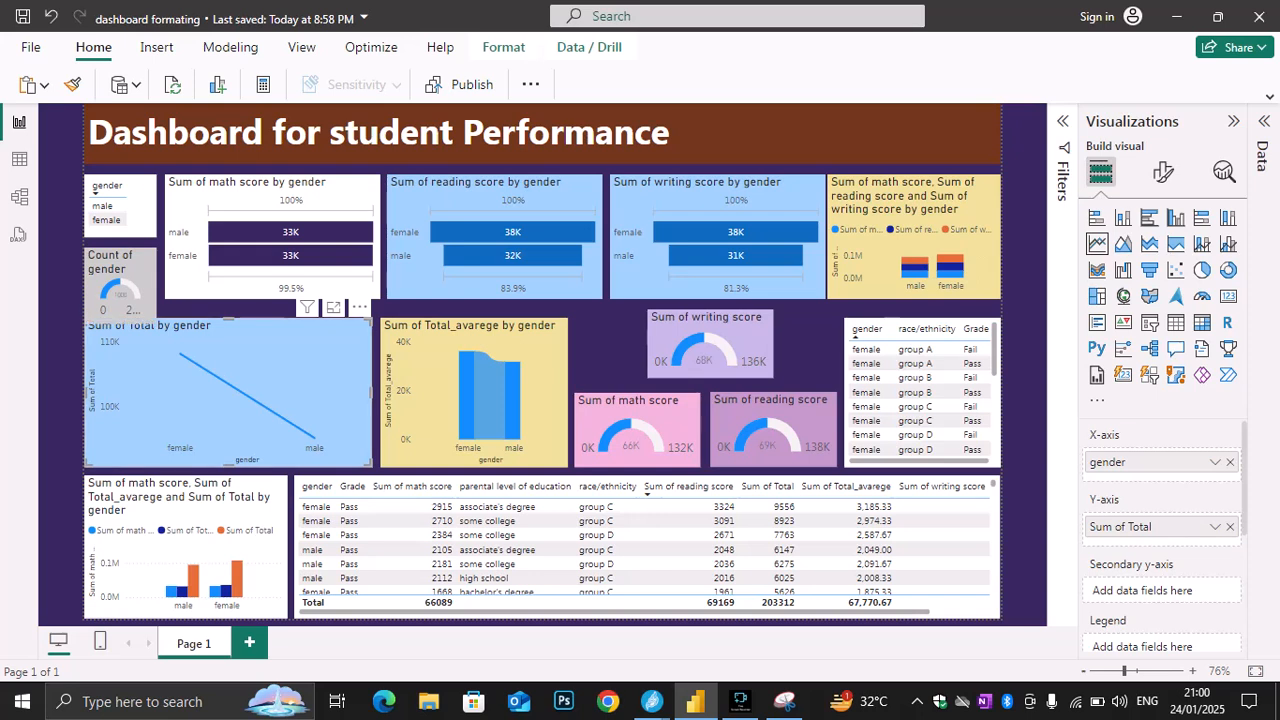
# Switch to the Jitsi meeting and open its chat to read the participants' messages
pyautogui.moveTo(651, 701)
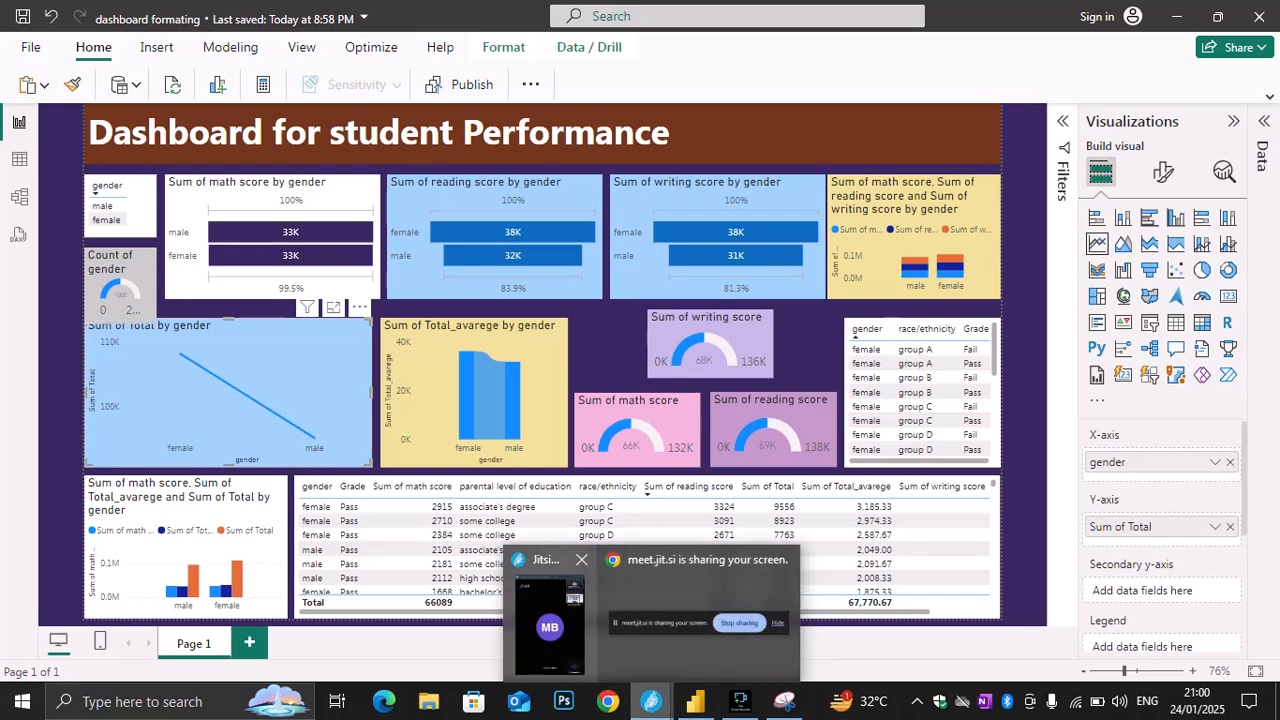
pyautogui.click(549, 620)
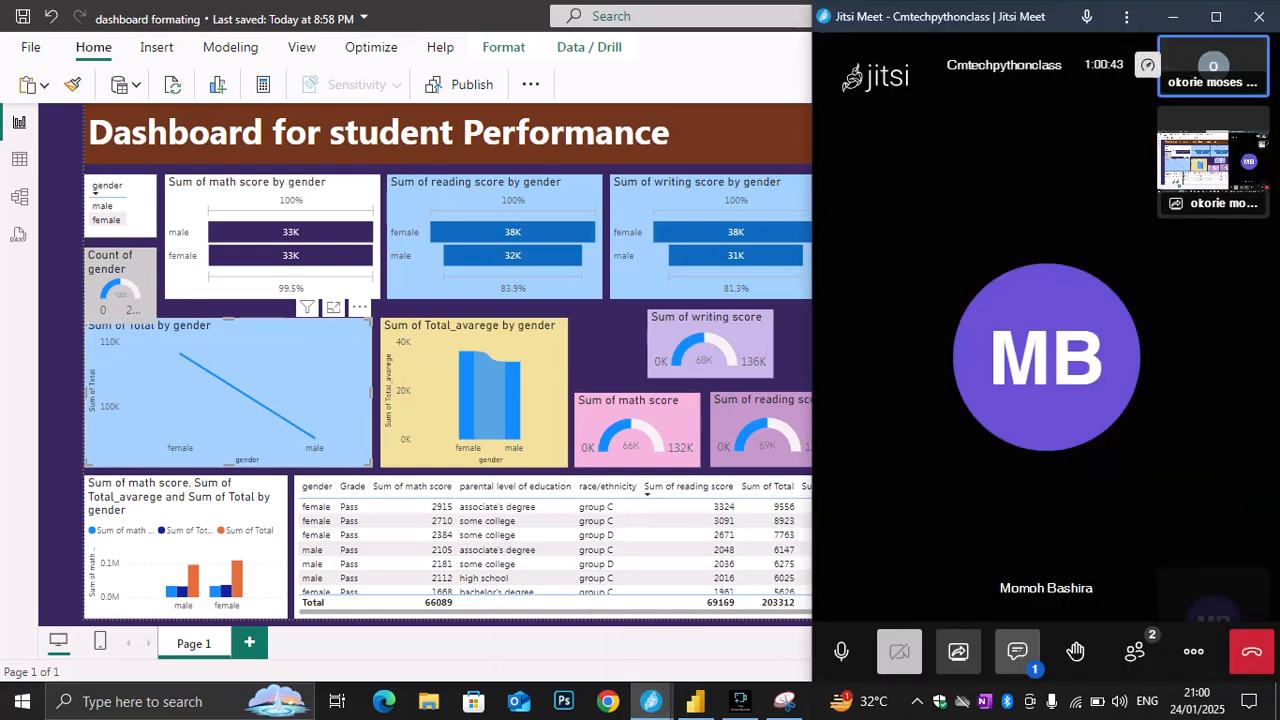
pyautogui.click(1017, 652)
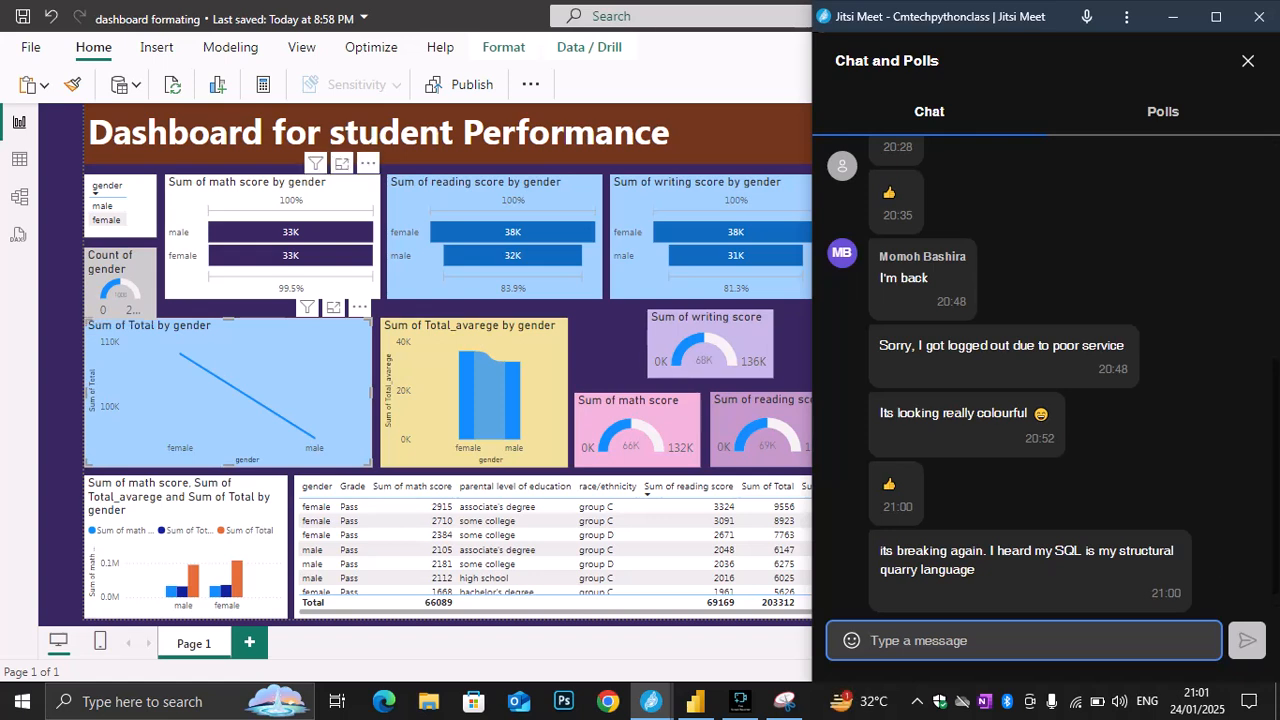
# Deselect the line chart in Power BI and minimize the report, meeting and recorder windows to reach the desktop
pyautogui.hotkey('alt', 'Tab')
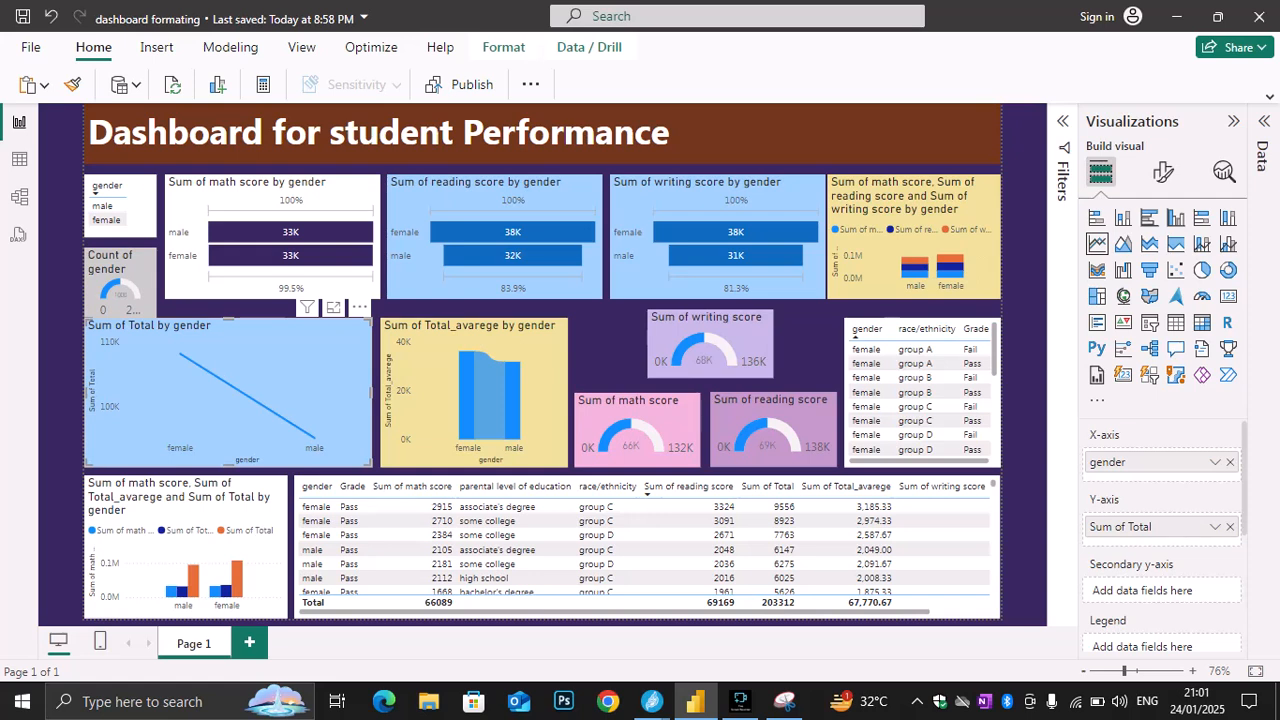
pyautogui.press('Escape')
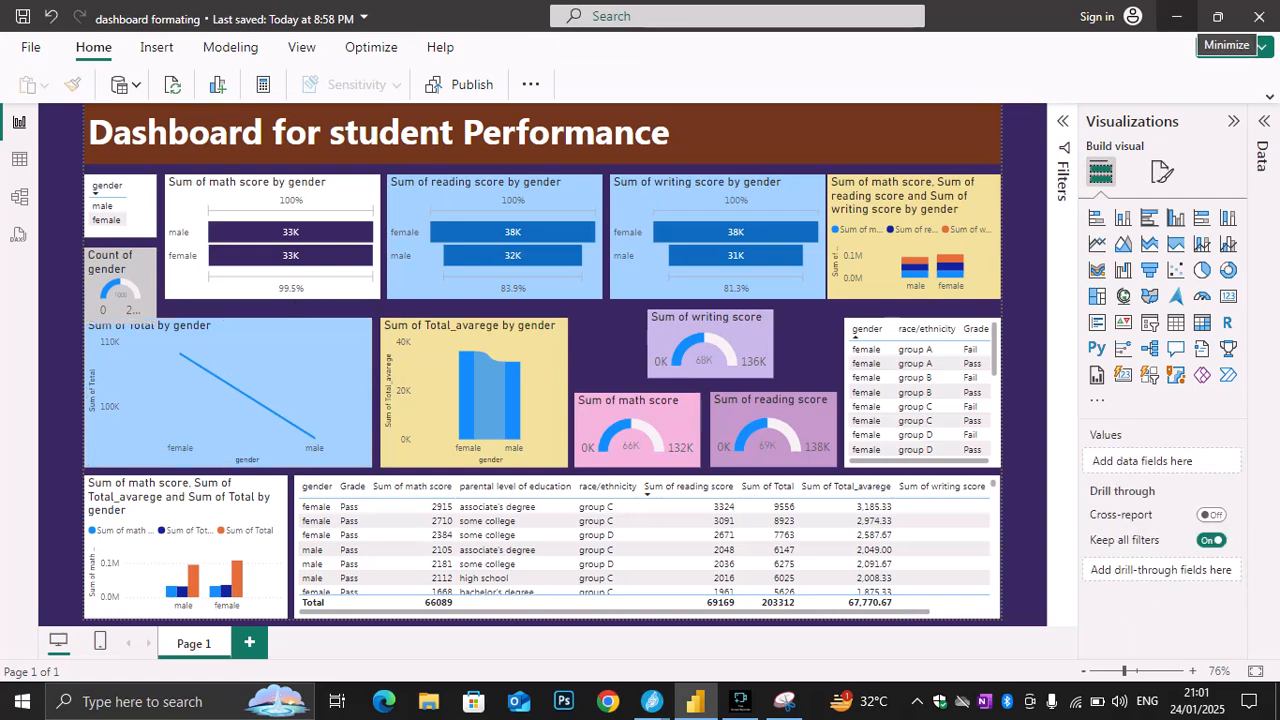
pyautogui.click(1176, 16)
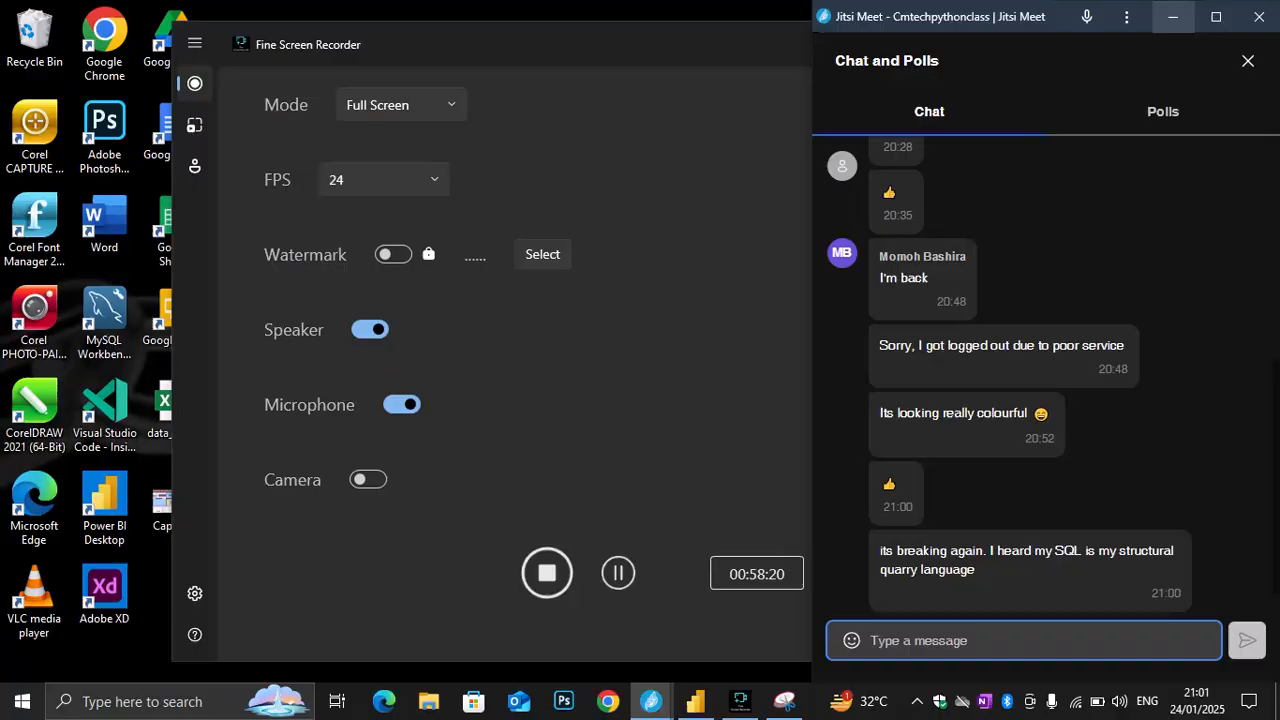
pyautogui.click(1173, 16)
pyautogui.click(1046, 36)
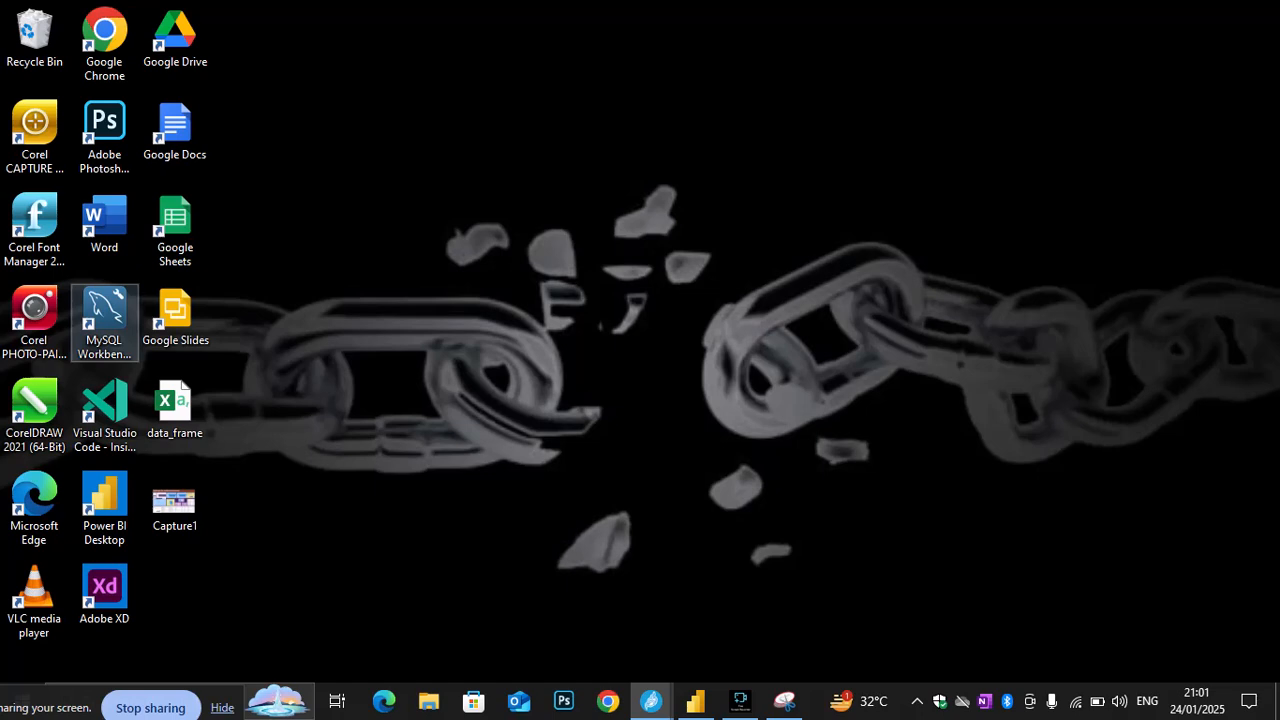
# Launch MySQL Workbench 8.0 CE from the desktop
pyautogui.doubleClick(104, 323)
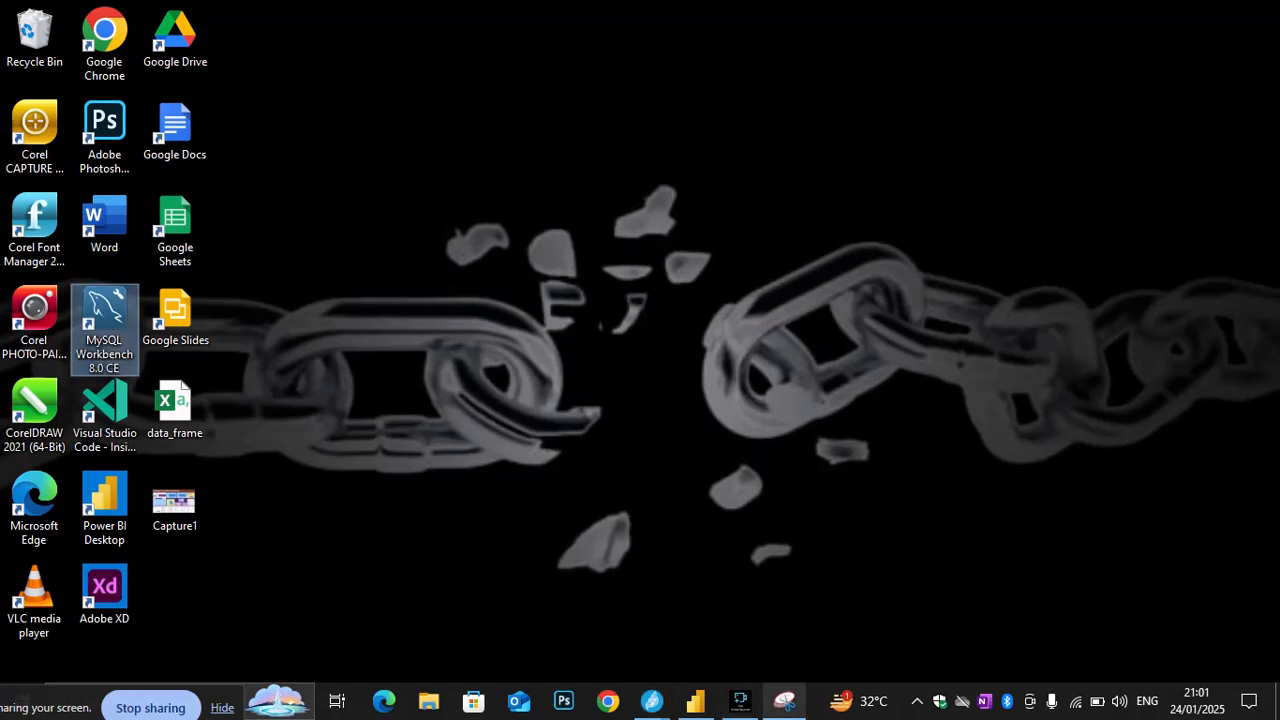
pyautogui.moveTo(785, 701)
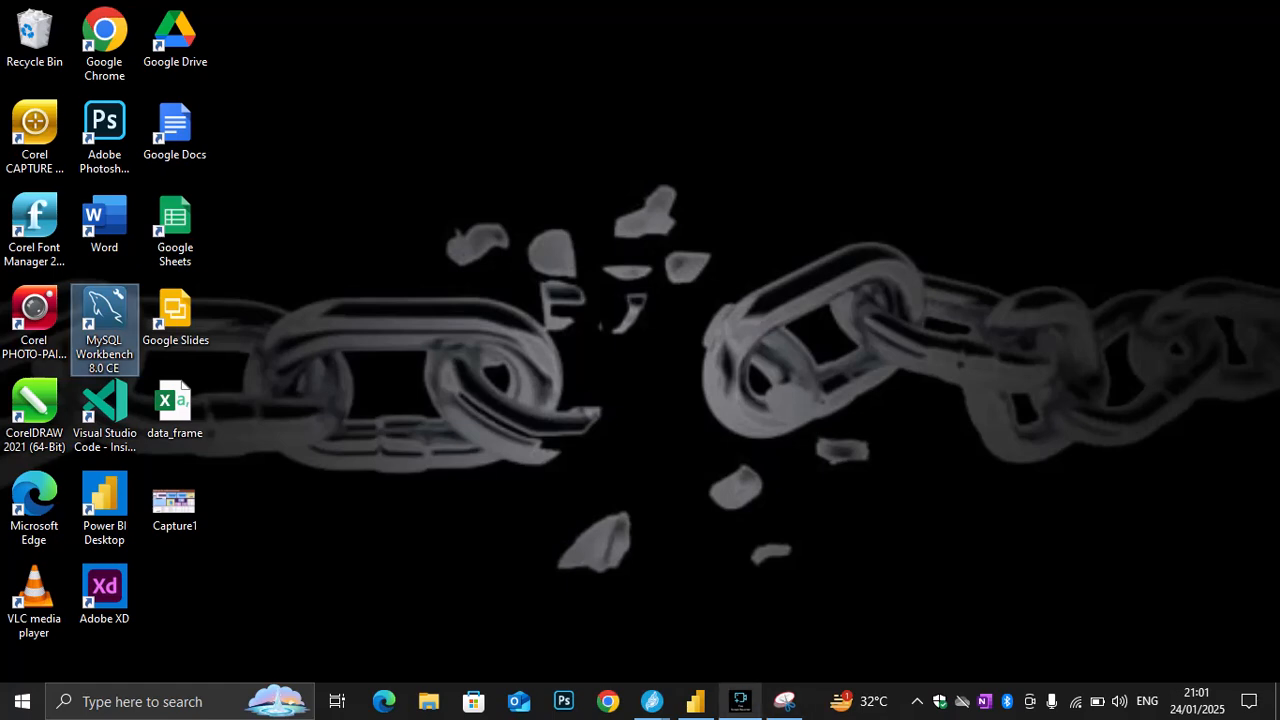
pyautogui.moveTo(696, 701)
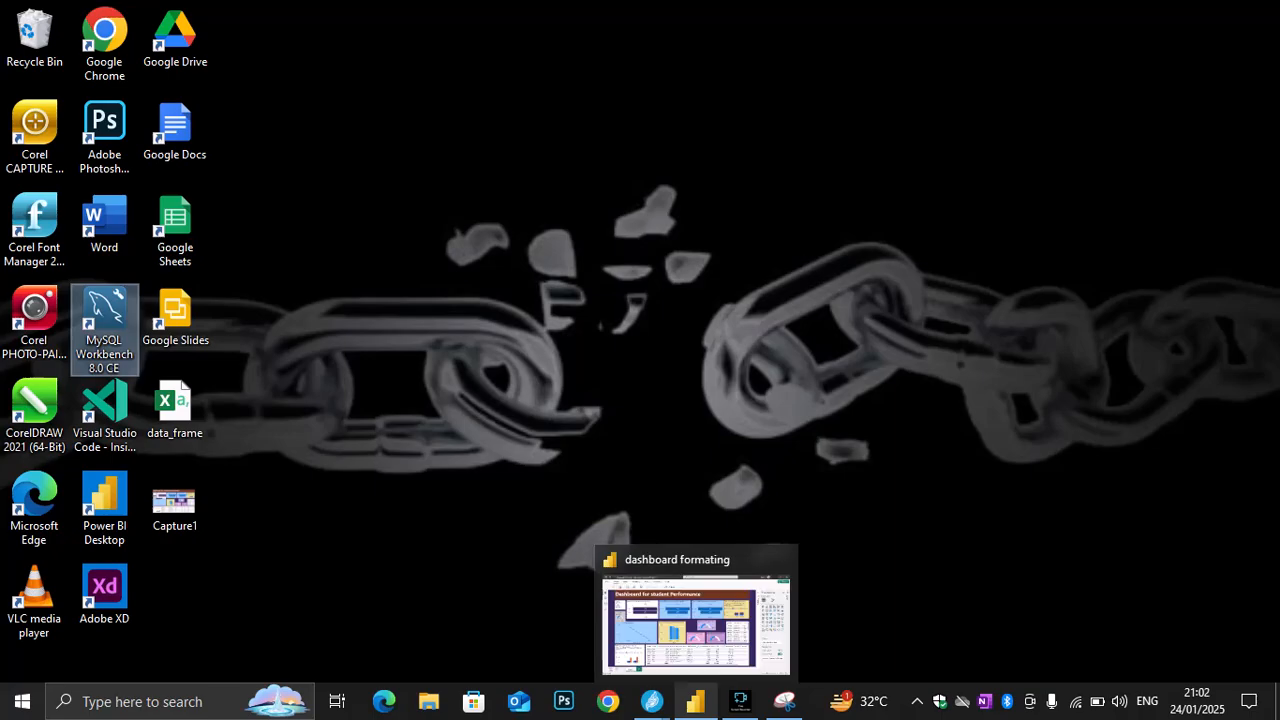
pyautogui.click(700, 622)
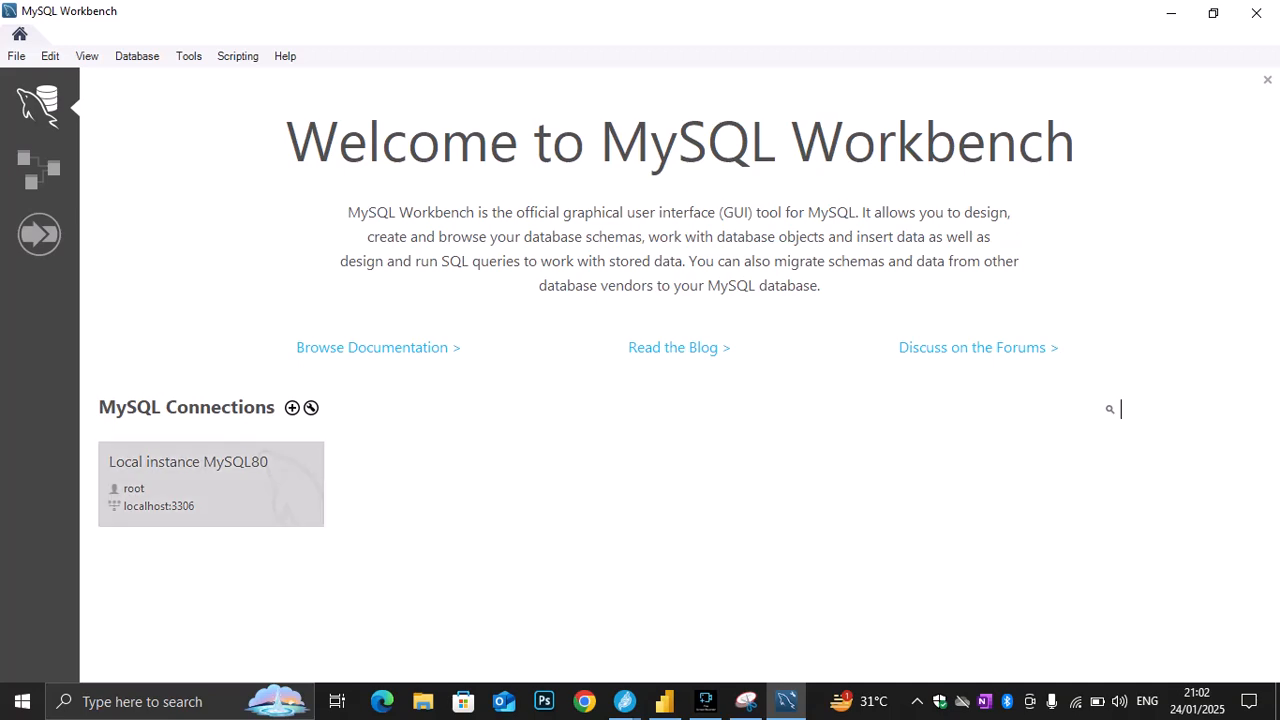
# Connect to the Local instance MySQL80 by entering the root account password, and collapse the sakila schema in the navigator
pyautogui.click(211, 484)
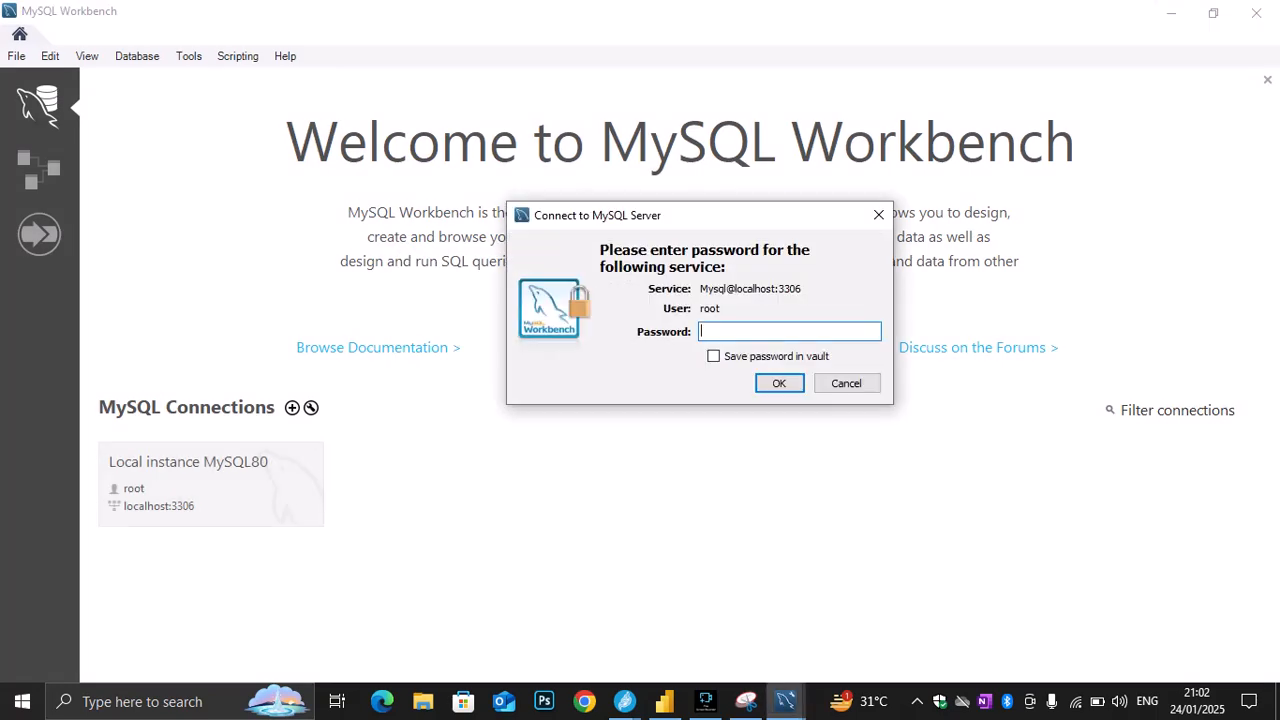
pyautogui.write('*********')
pyautogui.press('Return')
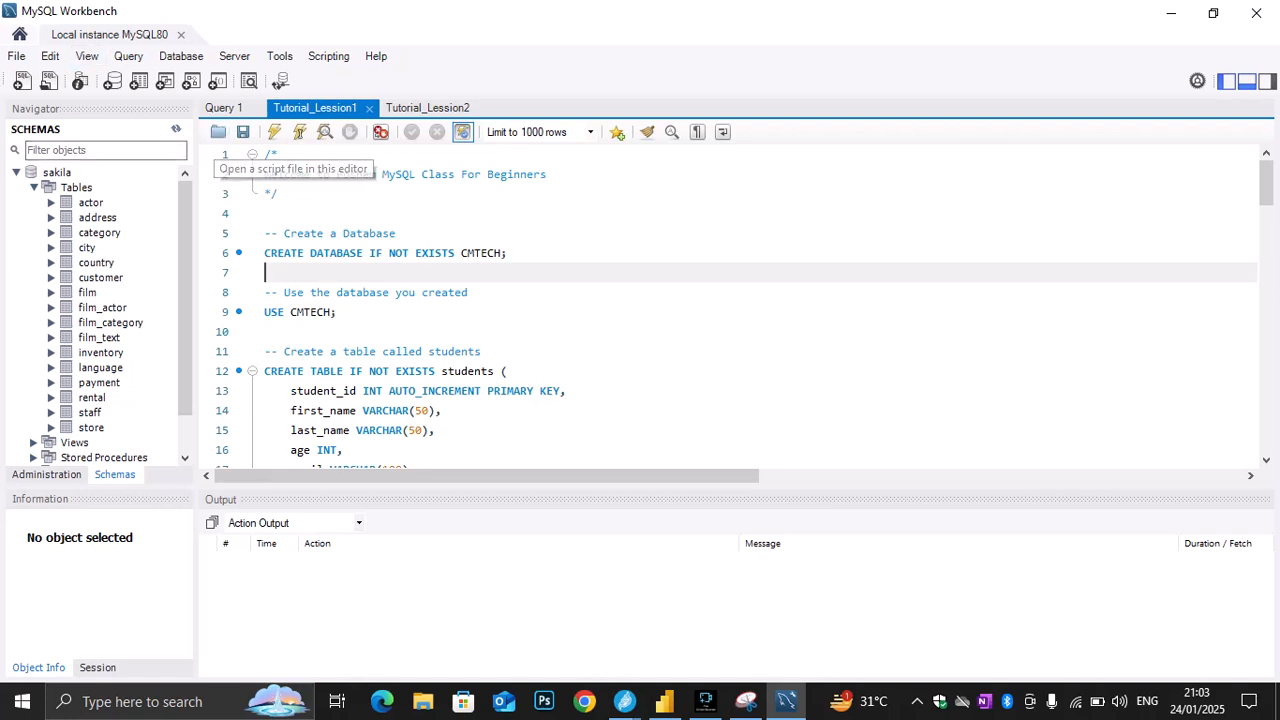
pyautogui.click(16, 173)
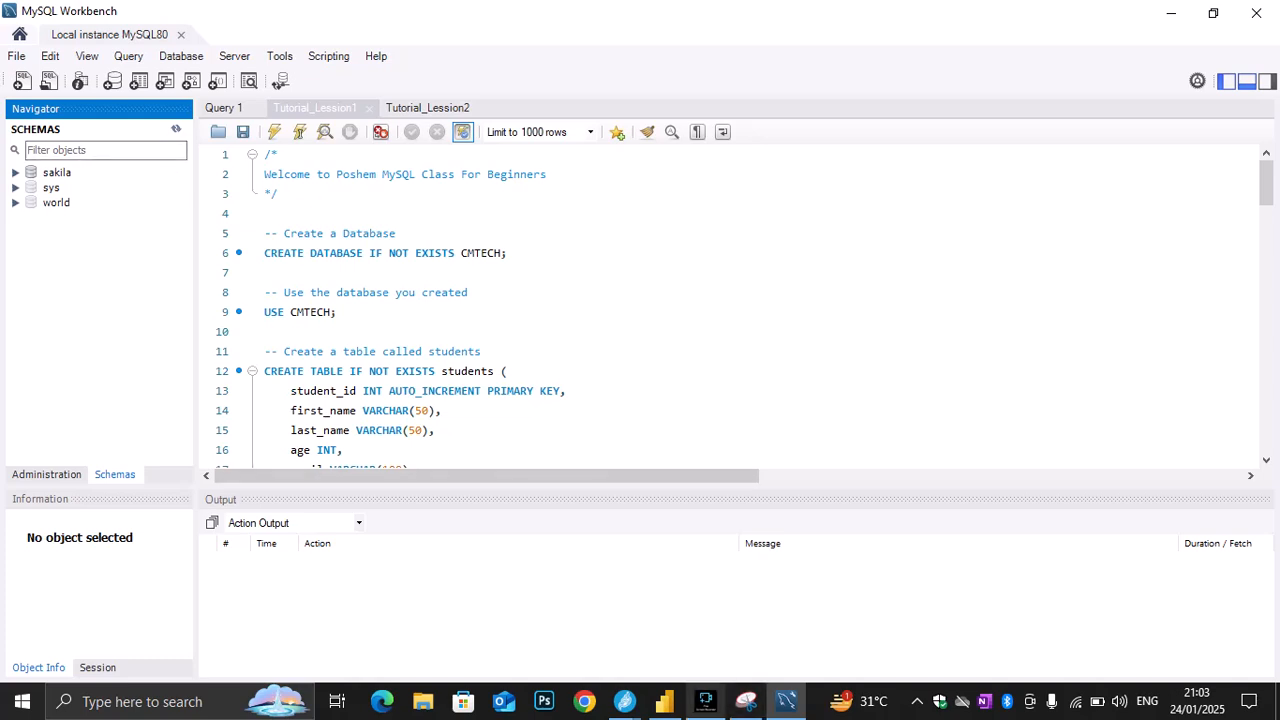
# Switch to the Jitsi meeting, close its chat and minimize the meeting window
pyautogui.moveTo(664, 701)
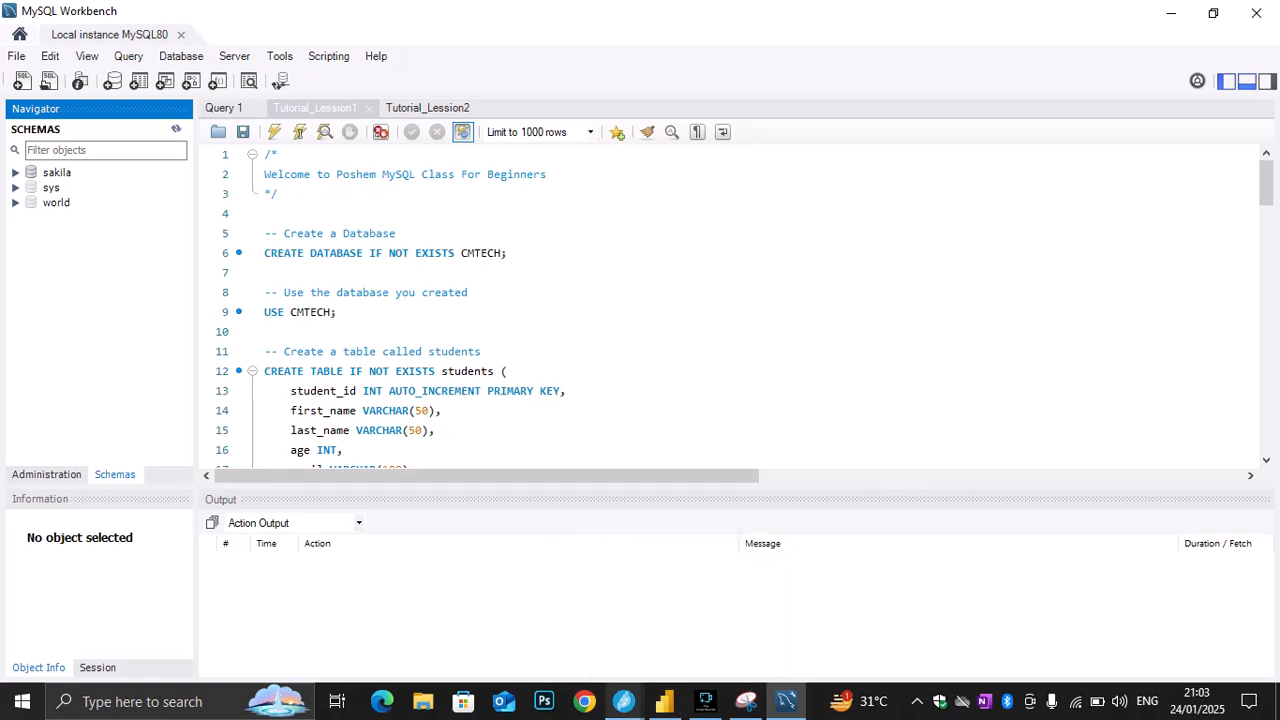
pyautogui.click(624, 701)
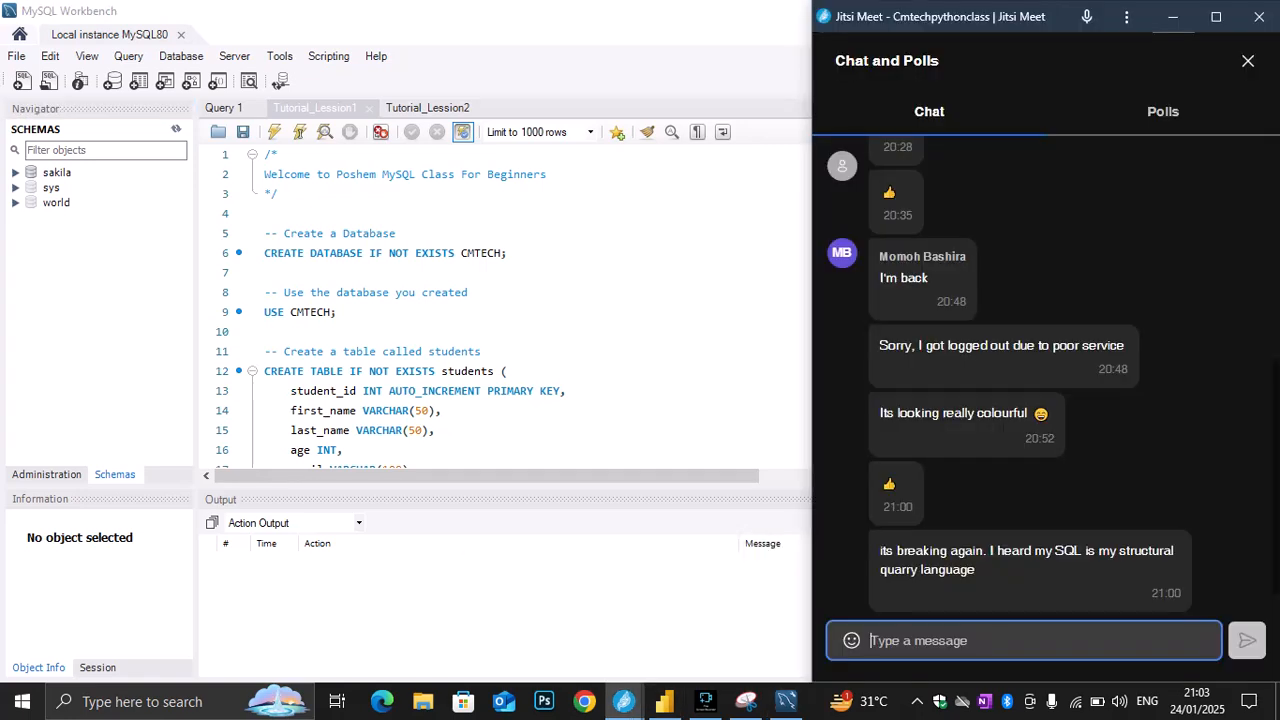
pyautogui.click(1248, 61)
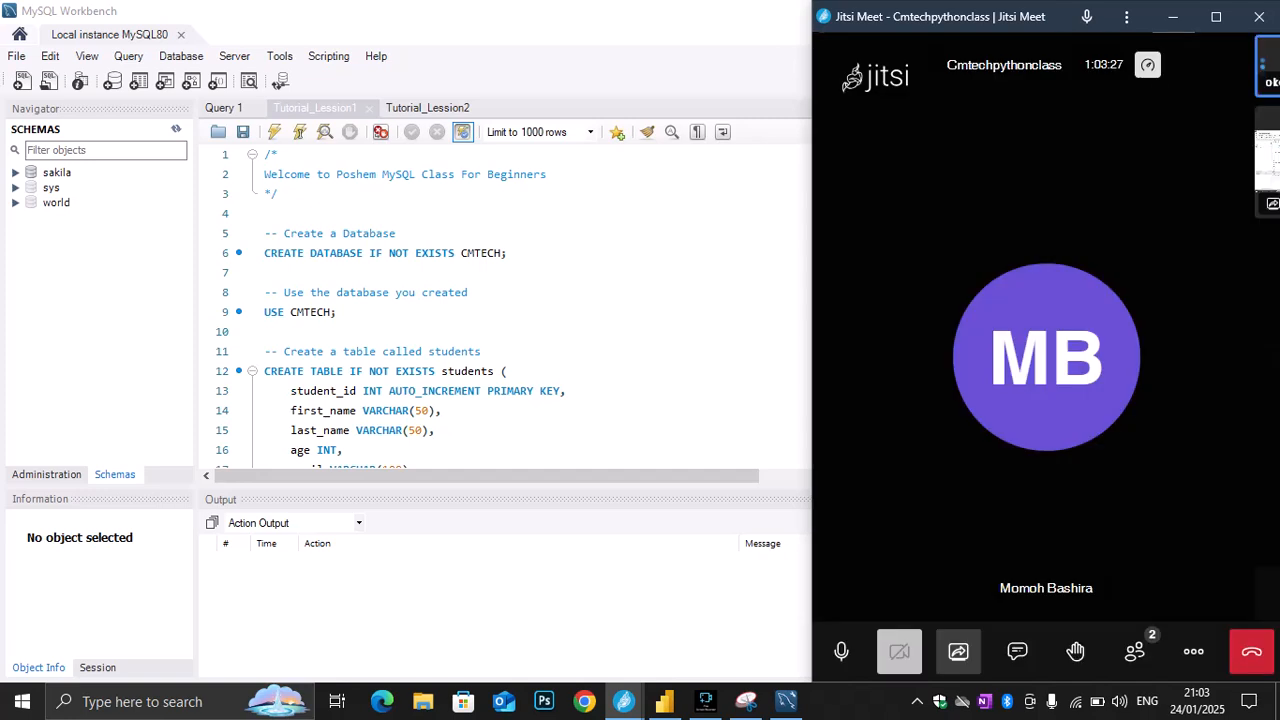
pyautogui.click(1173, 17)
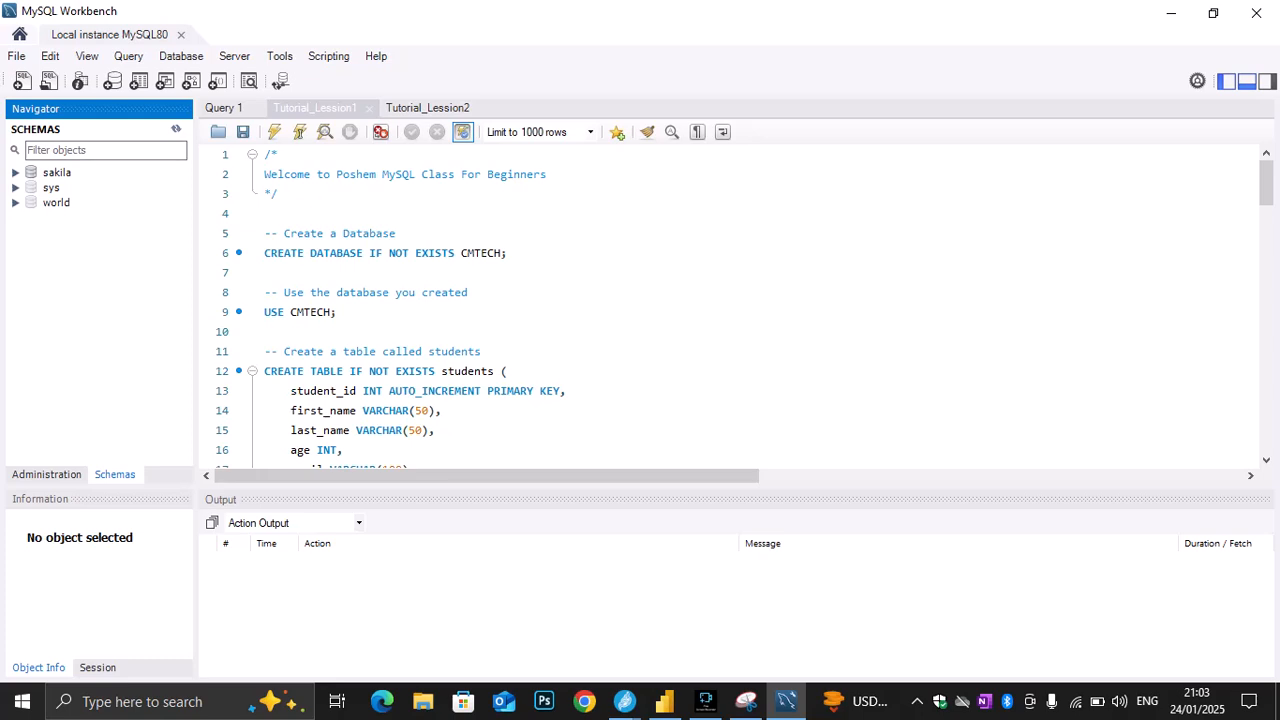
# Review the server administration options, return to the schema list and place the cursor in the Tutorial_Lession1 script
pyautogui.click(46, 475)
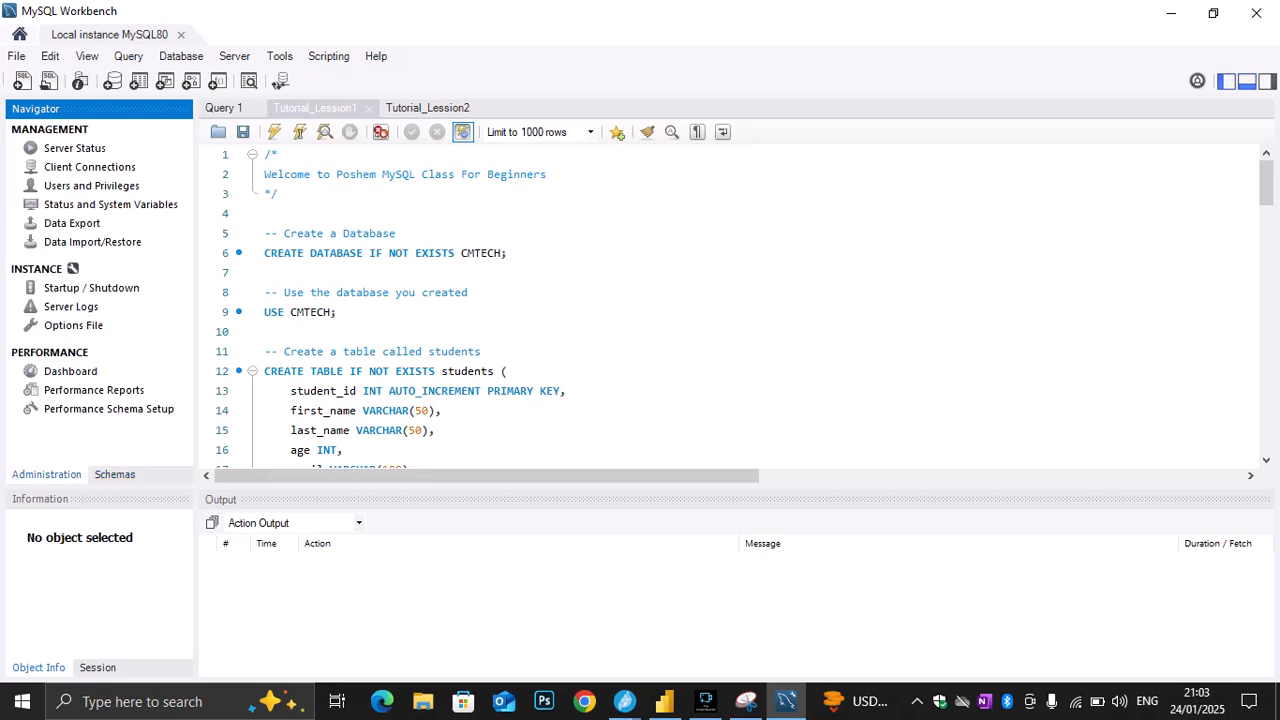
pyautogui.click(115, 475)
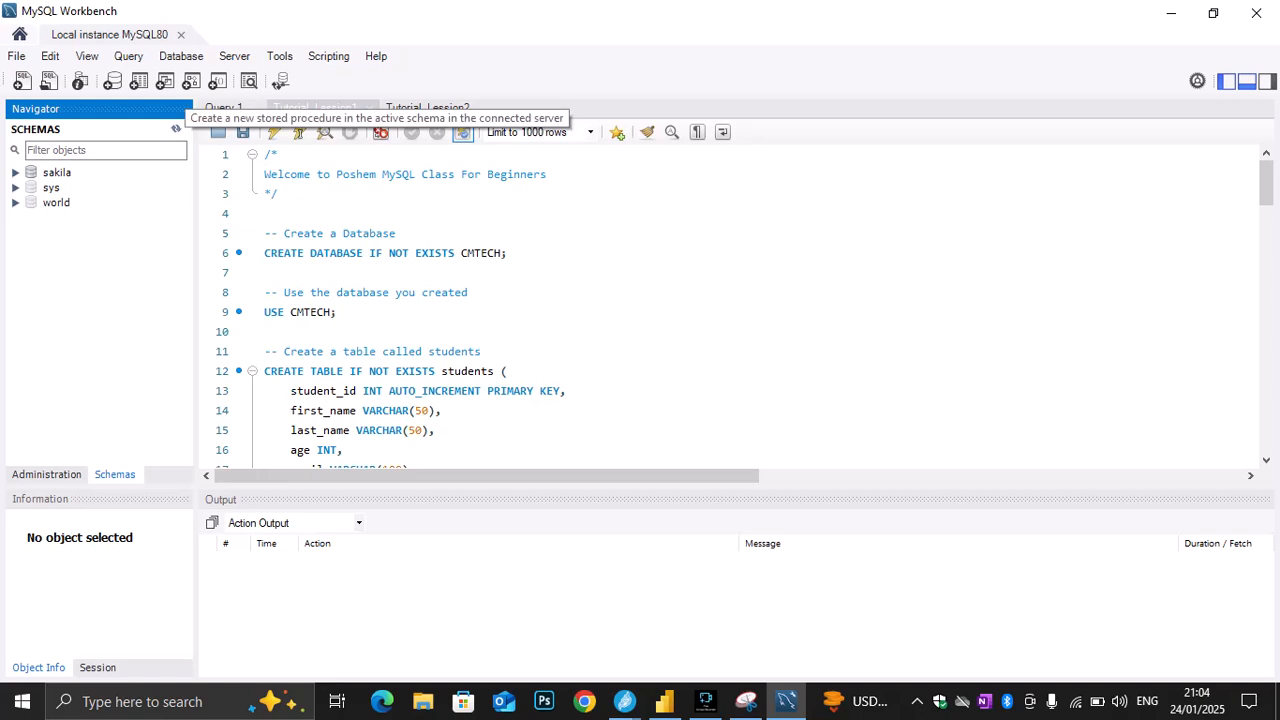
pyautogui.click(397, 233)
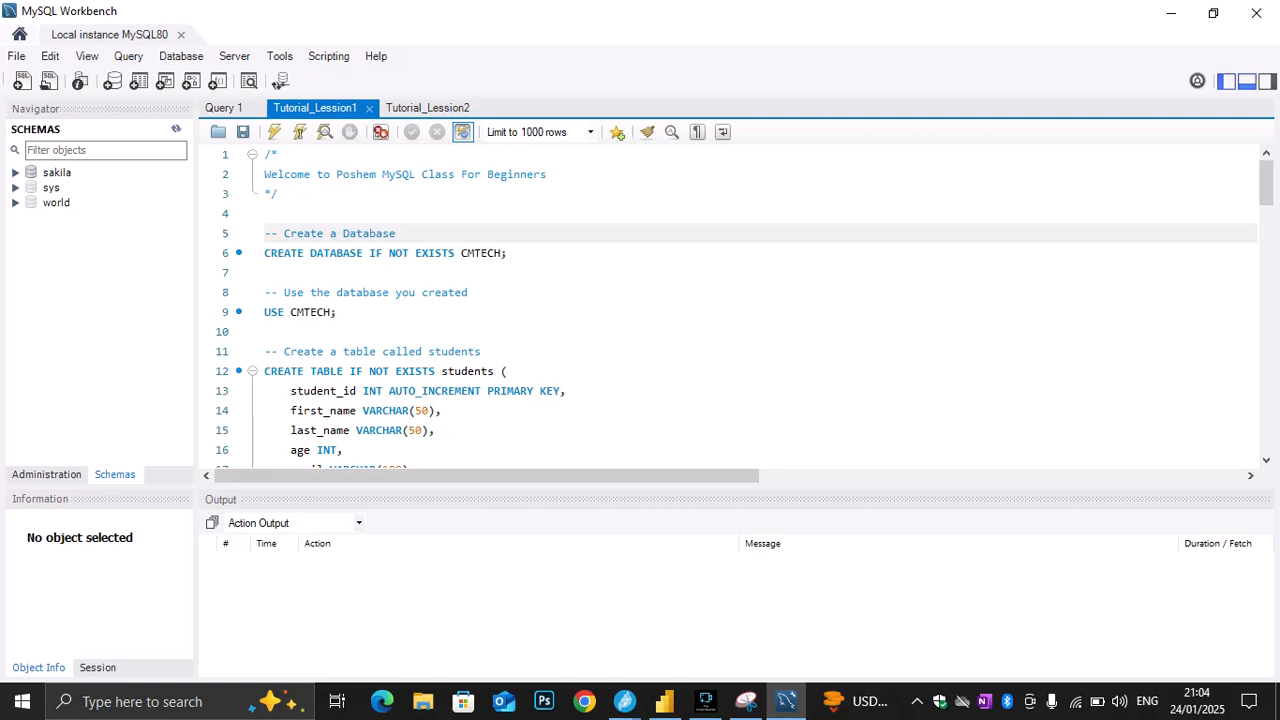
# Delete the word "Poshem" from the welcome comment on line 2 of the Tutorial_Lession1 script
pyautogui.moveTo(509, 253); pyautogui.dragTo(265, 253)
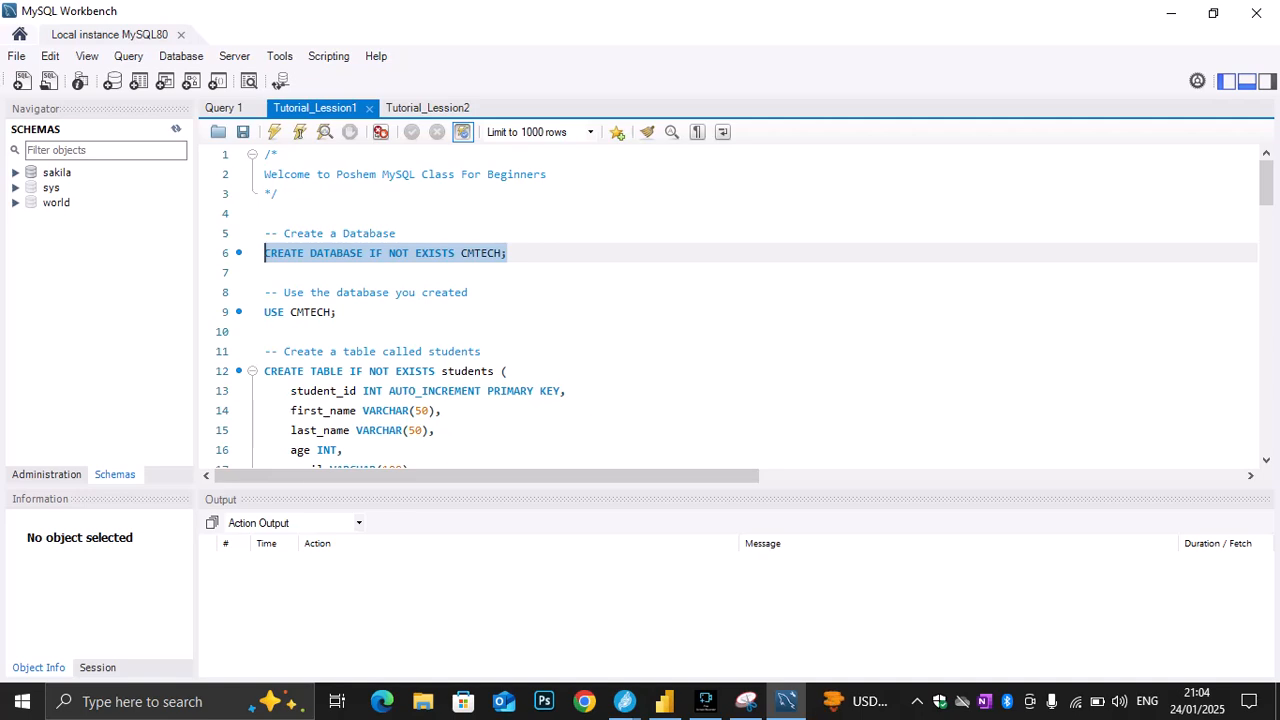
pyautogui.doubleClick(356, 174)
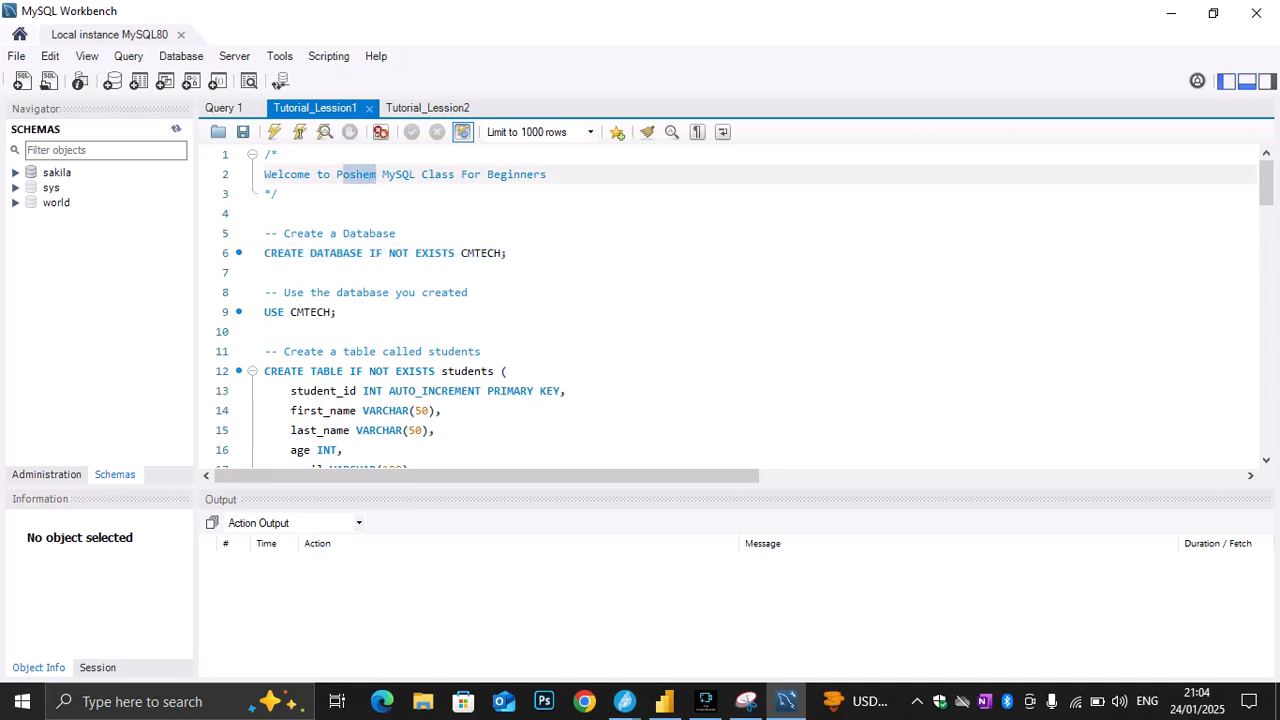
pyautogui.press('BackSpace')
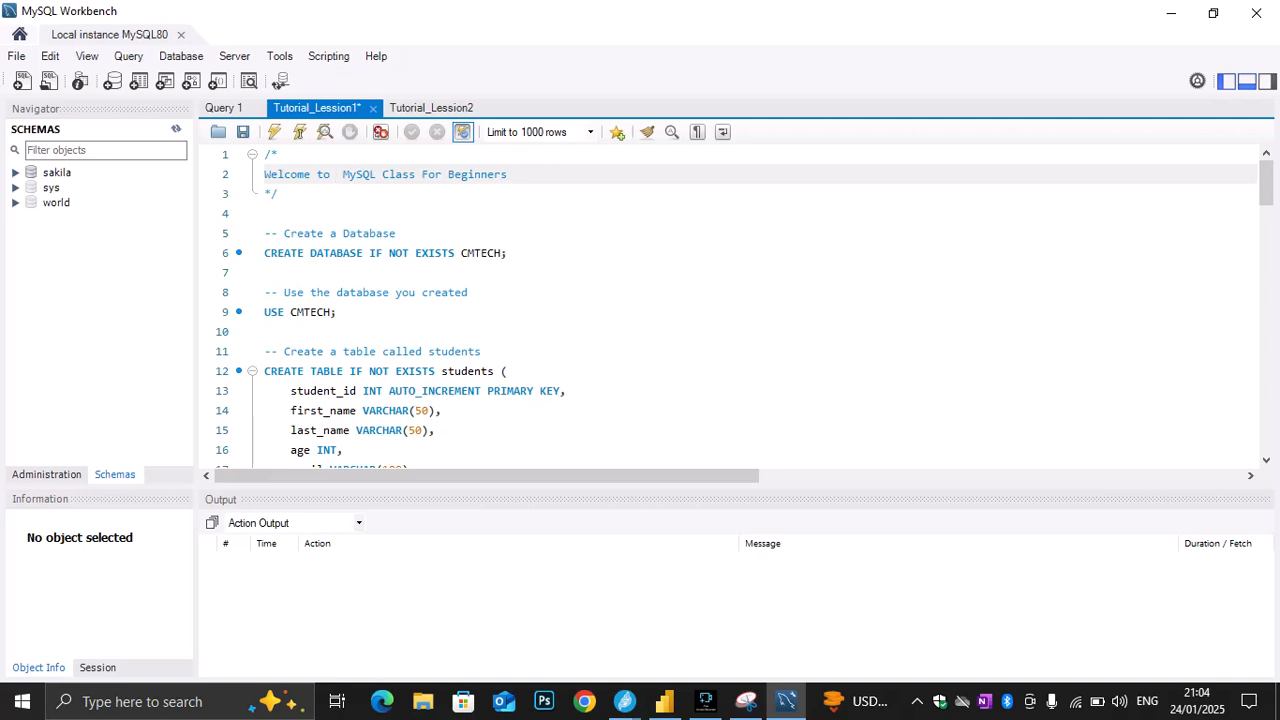
# Execute only the CREATE DATABASE IF NOT EXISTS CMTECH statement on line 6
pyautogui.moveTo(507, 253); pyautogui.dragTo(265, 253)
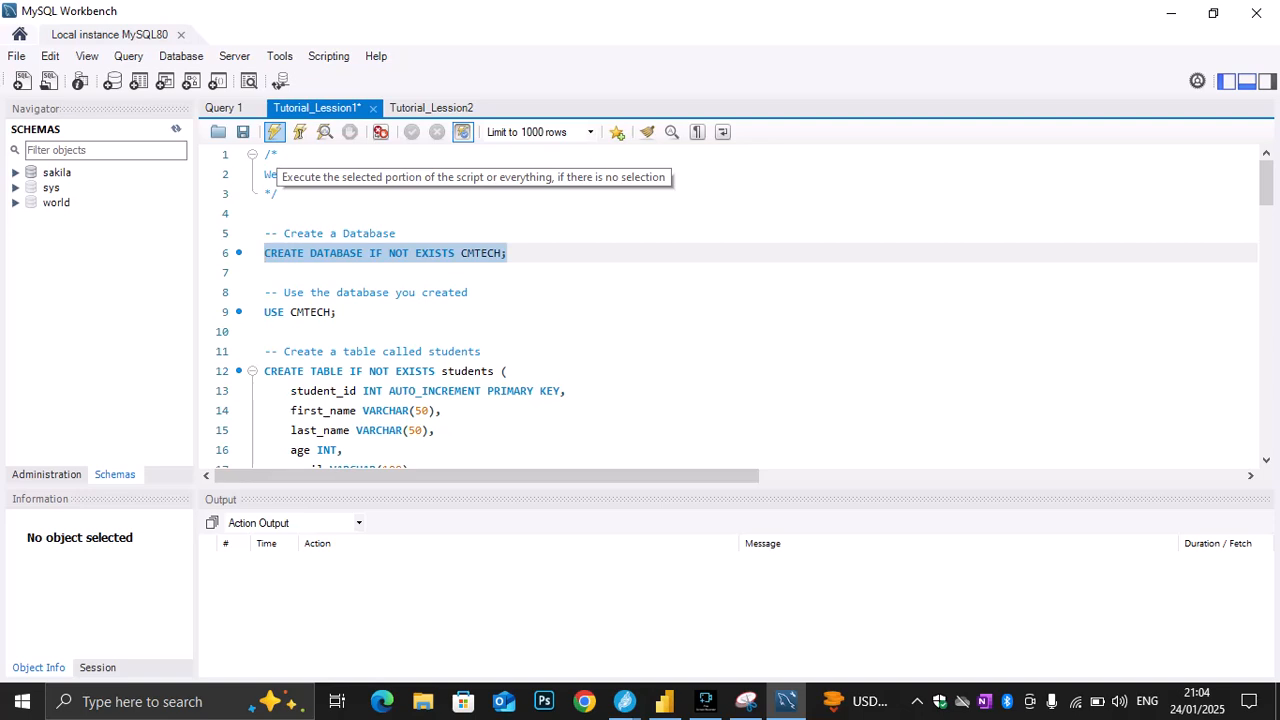
pyautogui.click(274, 132)
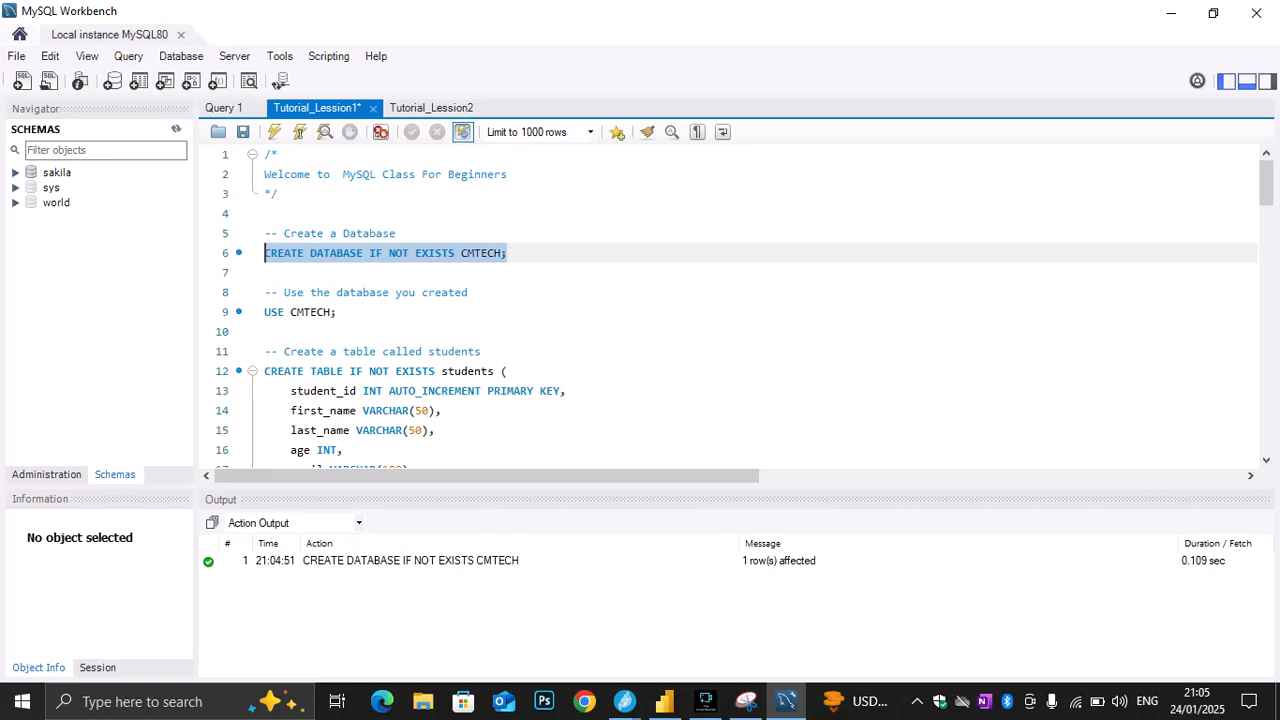
# Execute only the USE CMTECH statement on line 9 of the script
pyautogui.click(509, 253)
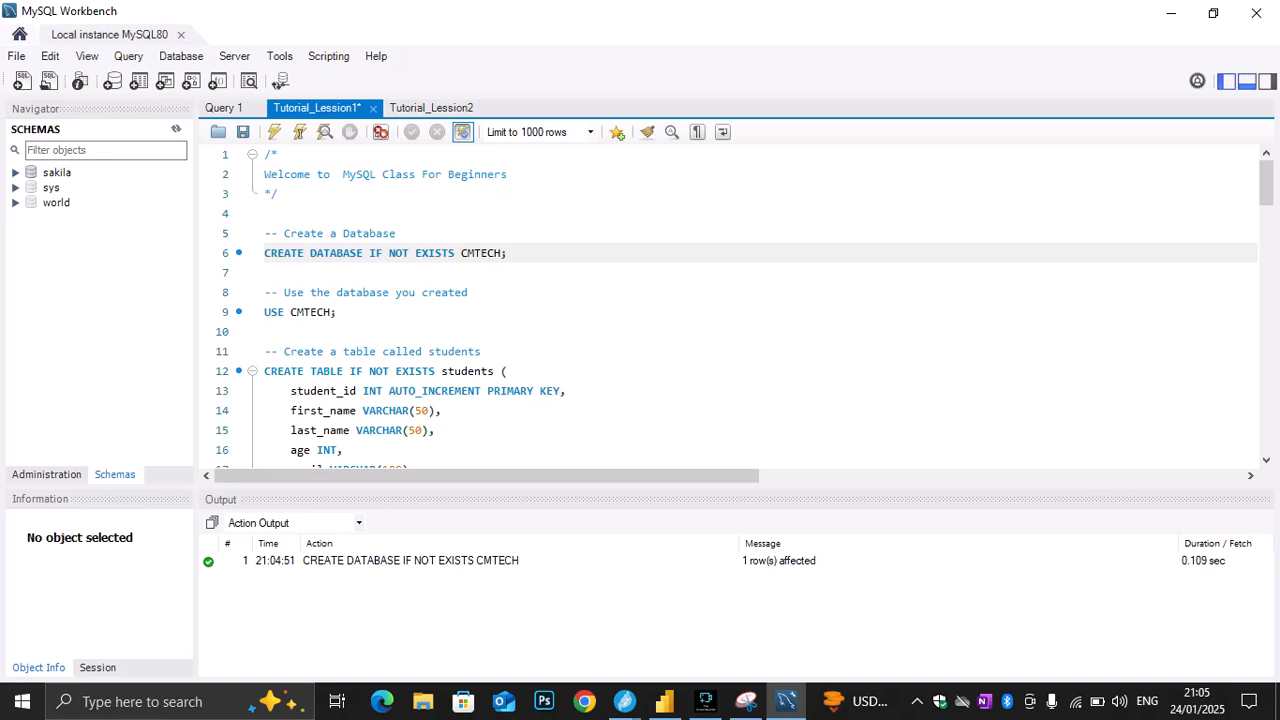
pyautogui.click(337, 312)
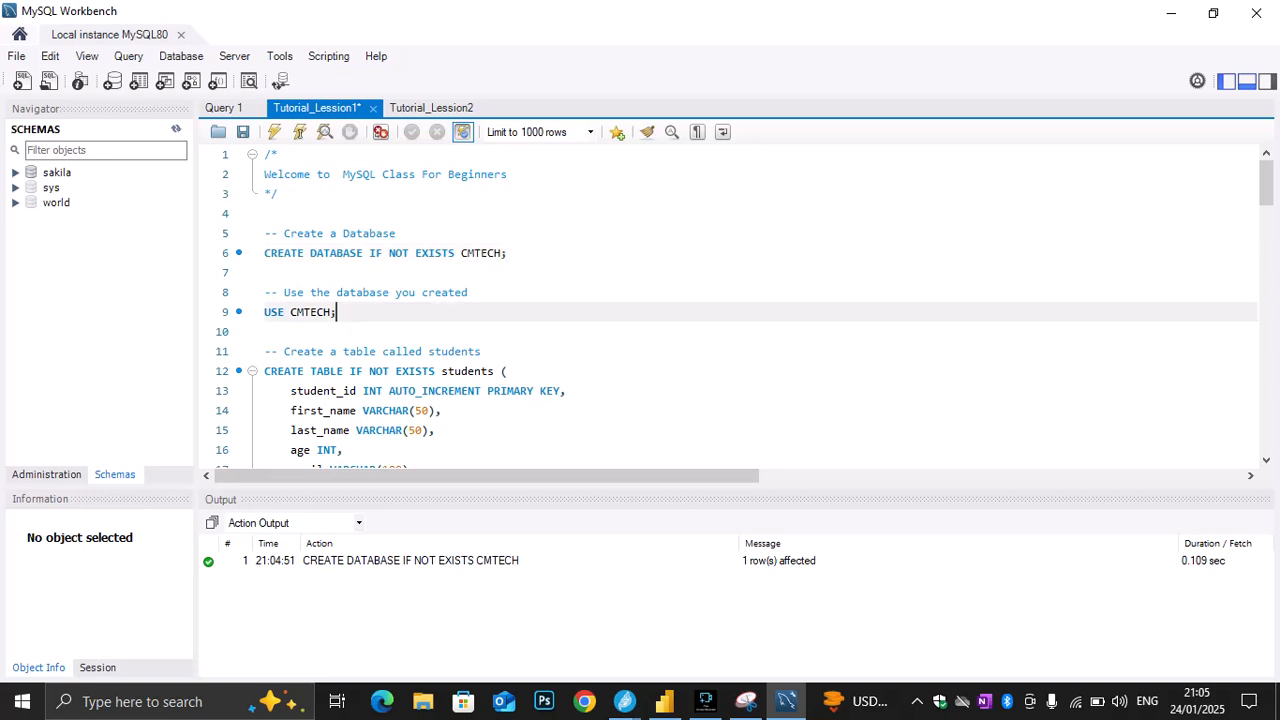
pyautogui.hotkey('shift', 'Home')
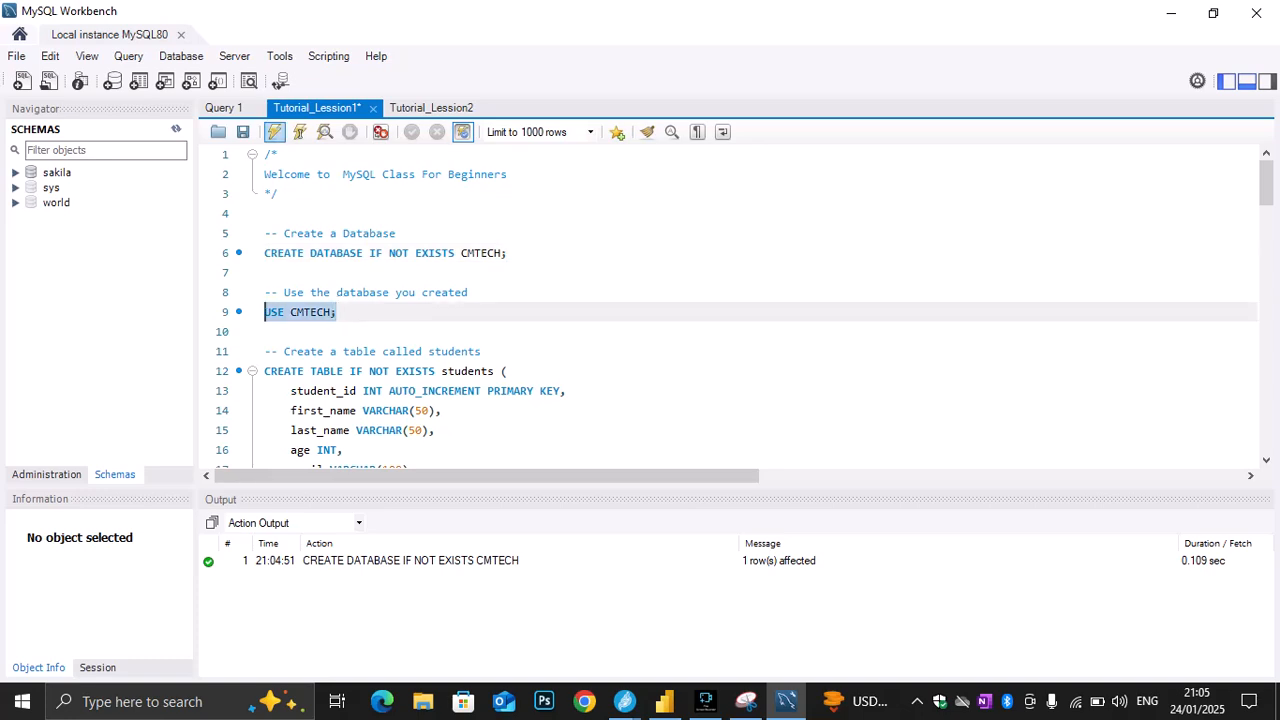
pyautogui.click(274, 132)
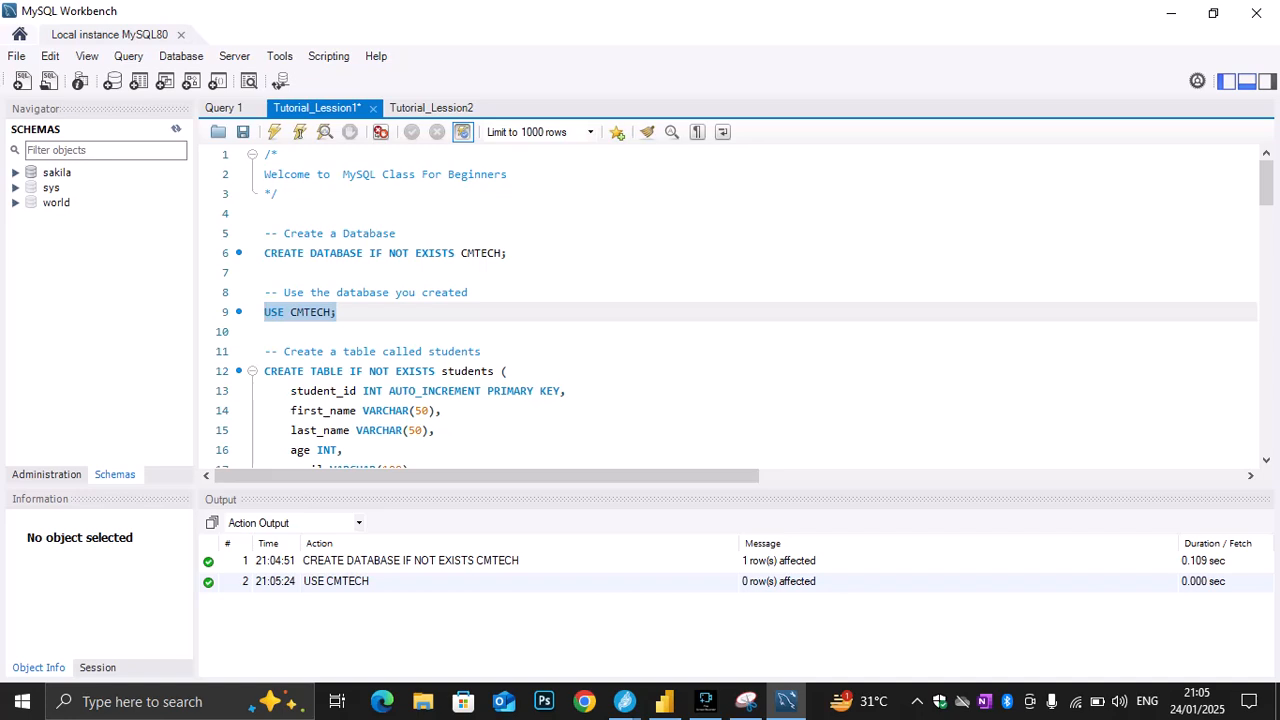
# Examine the CREATE TABLE statement's table name, the student_id and first_name column definitions, and the VARCHAR data type
pyautogui.moveTo(495, 371); pyautogui.dragTo(441, 371)
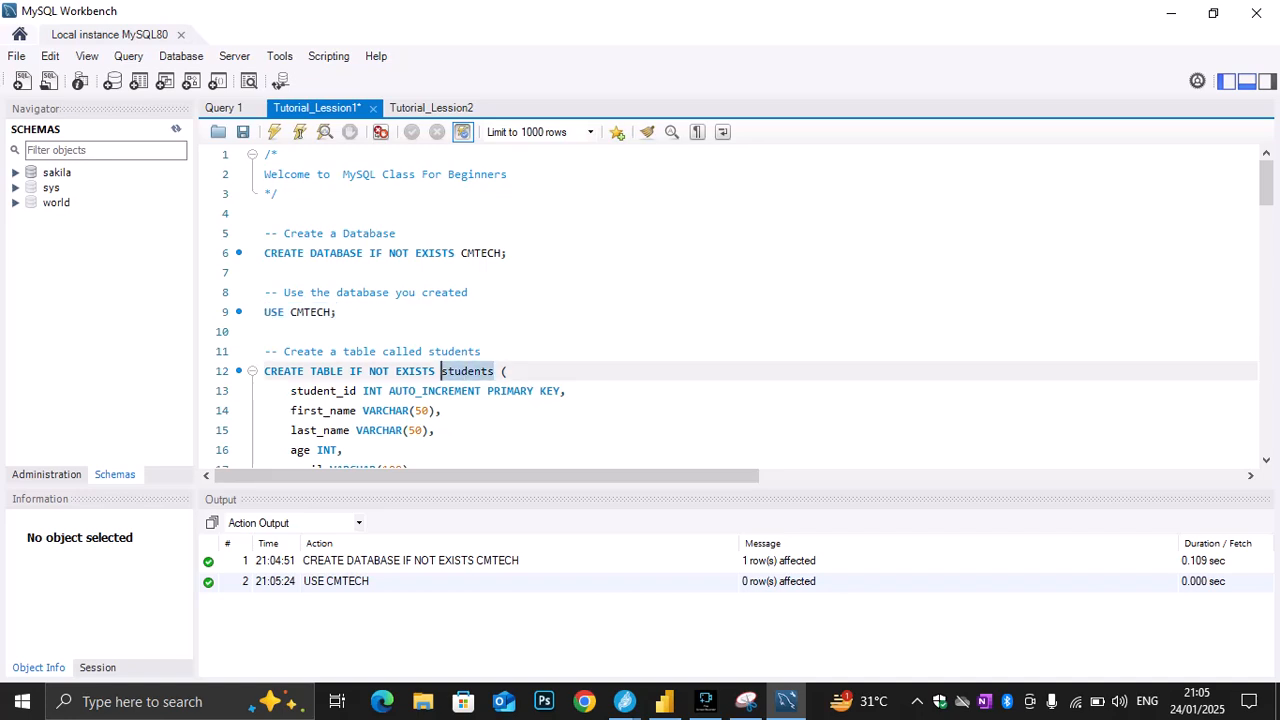
pyautogui.scroll(-1, 441, 371)
pyautogui.click(487, 312)
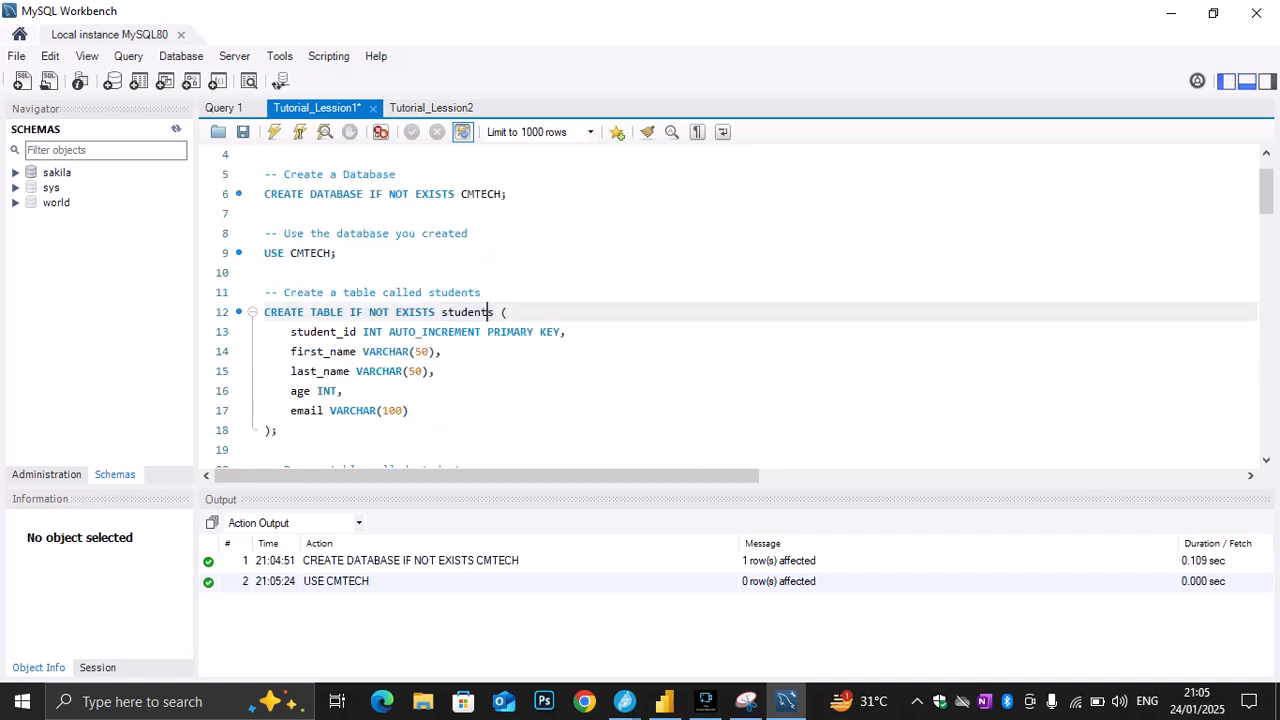
pyautogui.moveTo(494, 312); pyautogui.dragTo(441, 312)
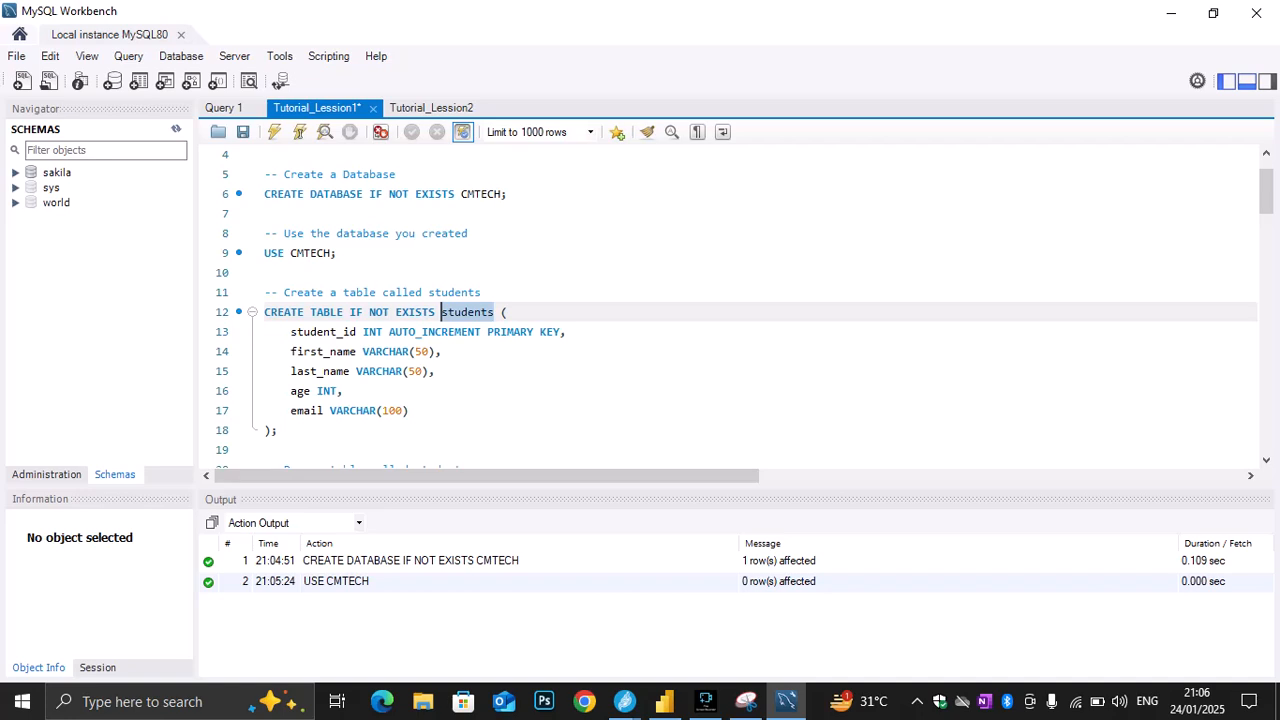
pyautogui.moveTo(494, 312); pyautogui.dragTo(441, 312)
pyautogui.scroll(-1, 730, 300)
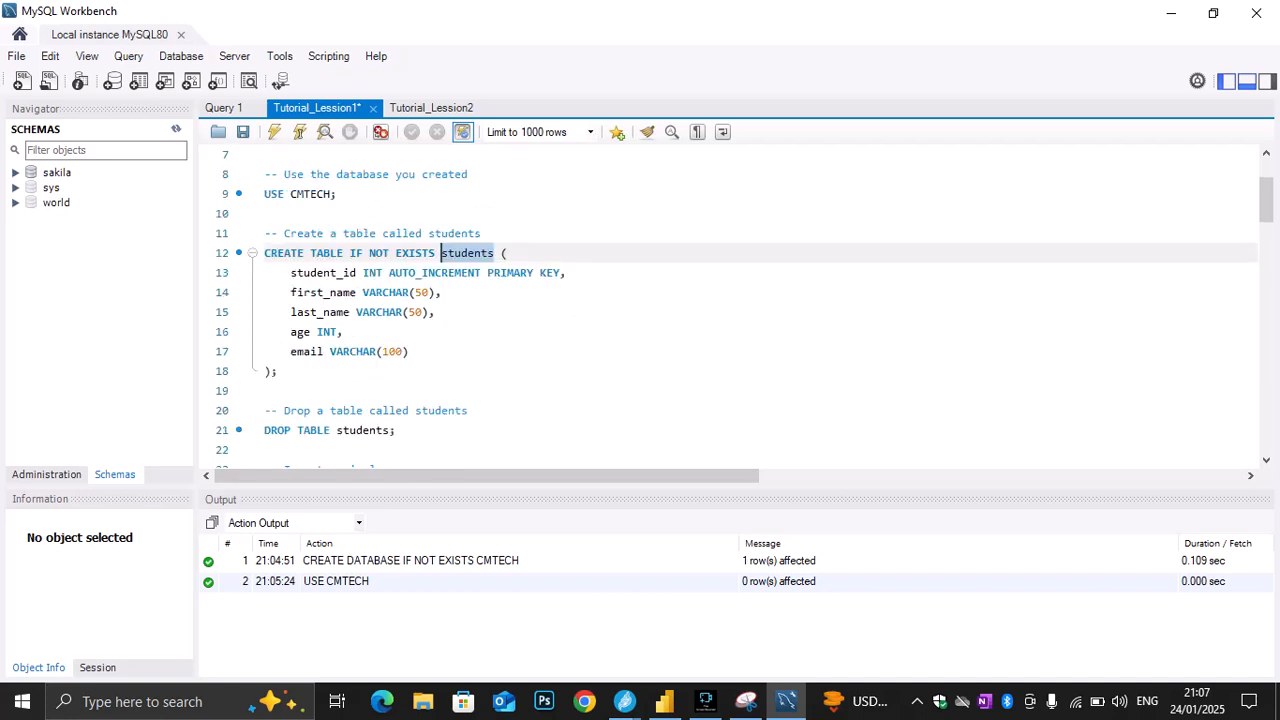
pyautogui.scroll(1, 730, 300)
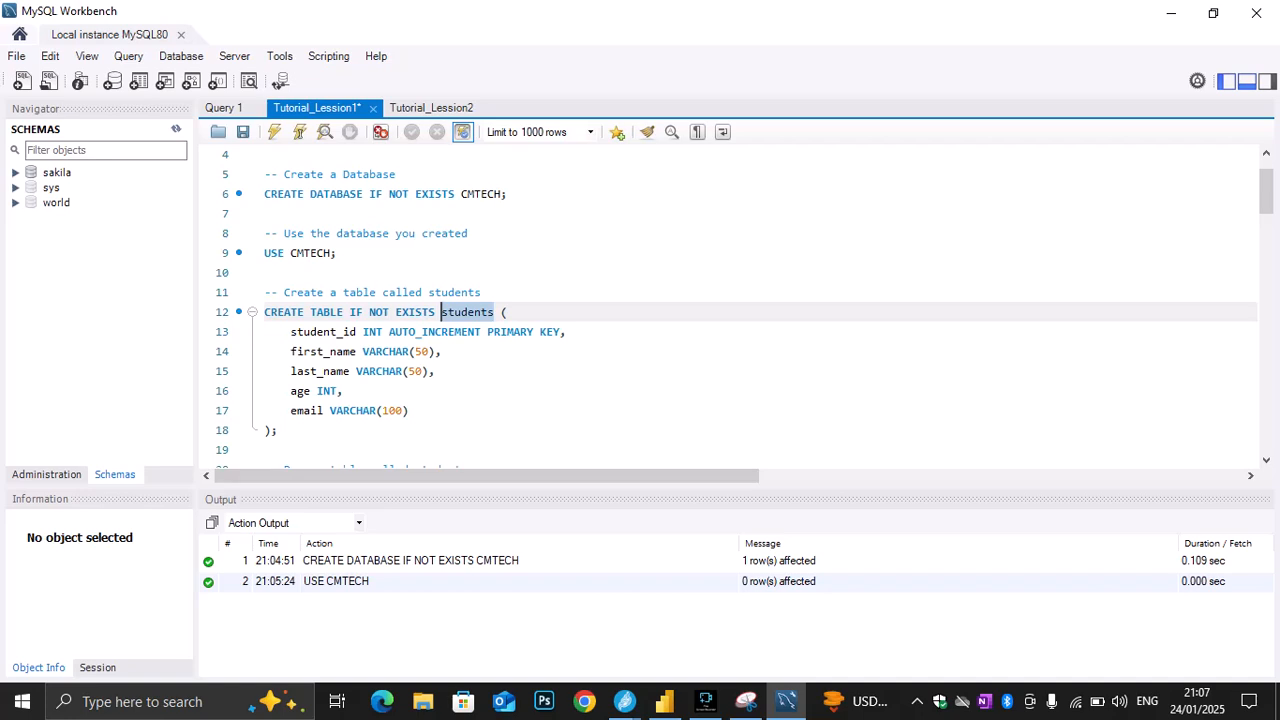
pyautogui.click(376, 332)
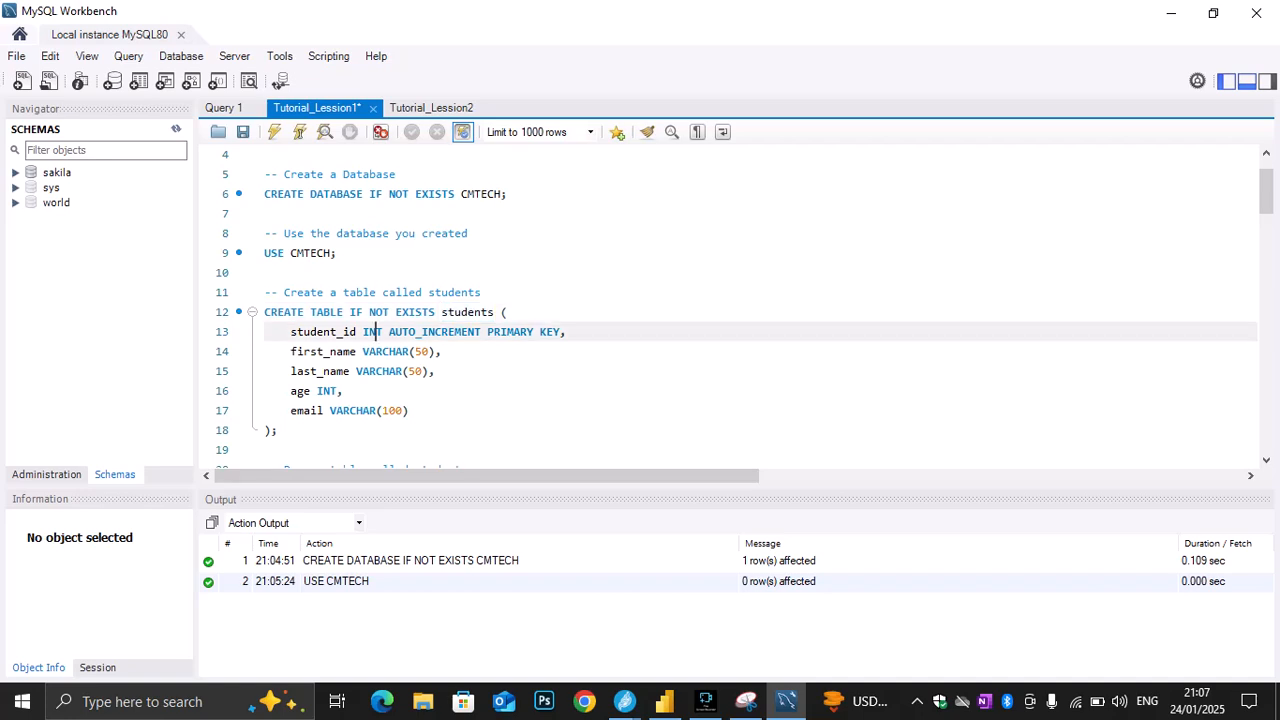
pyautogui.doubleClick(376, 332)
pyautogui.moveTo(357, 332); pyautogui.dragTo(284, 332)
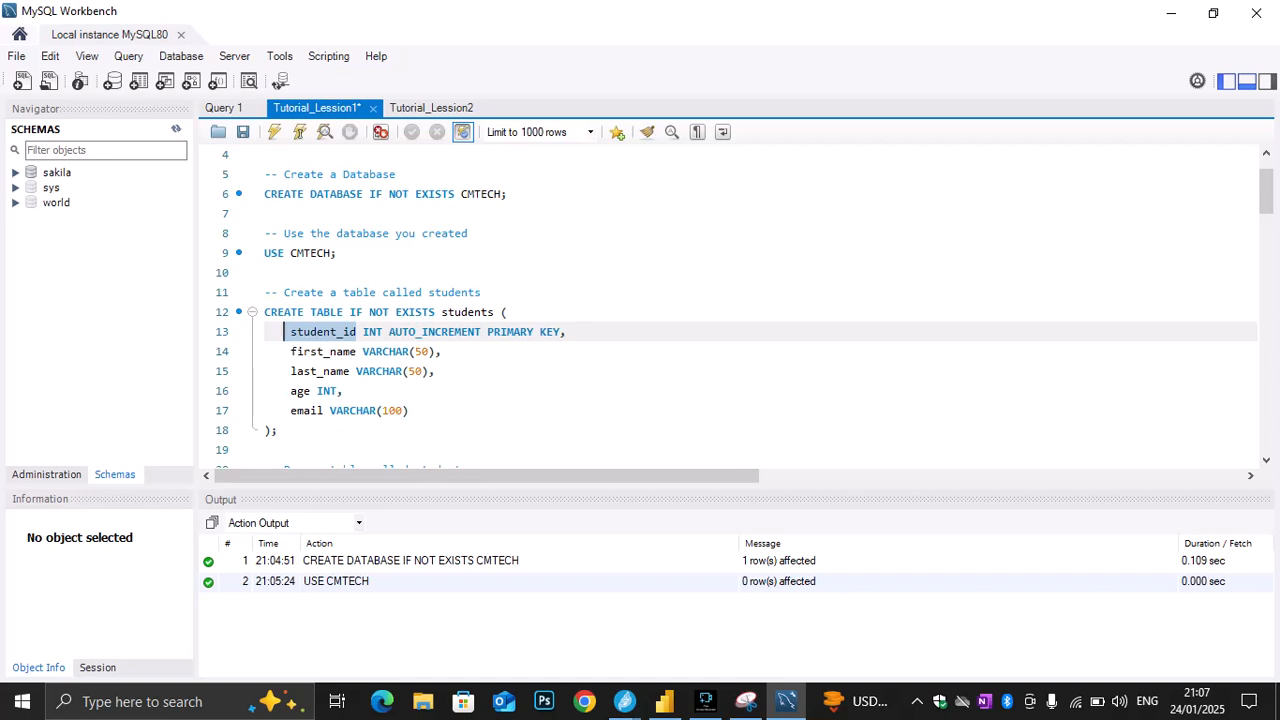
pyautogui.click(567, 332)
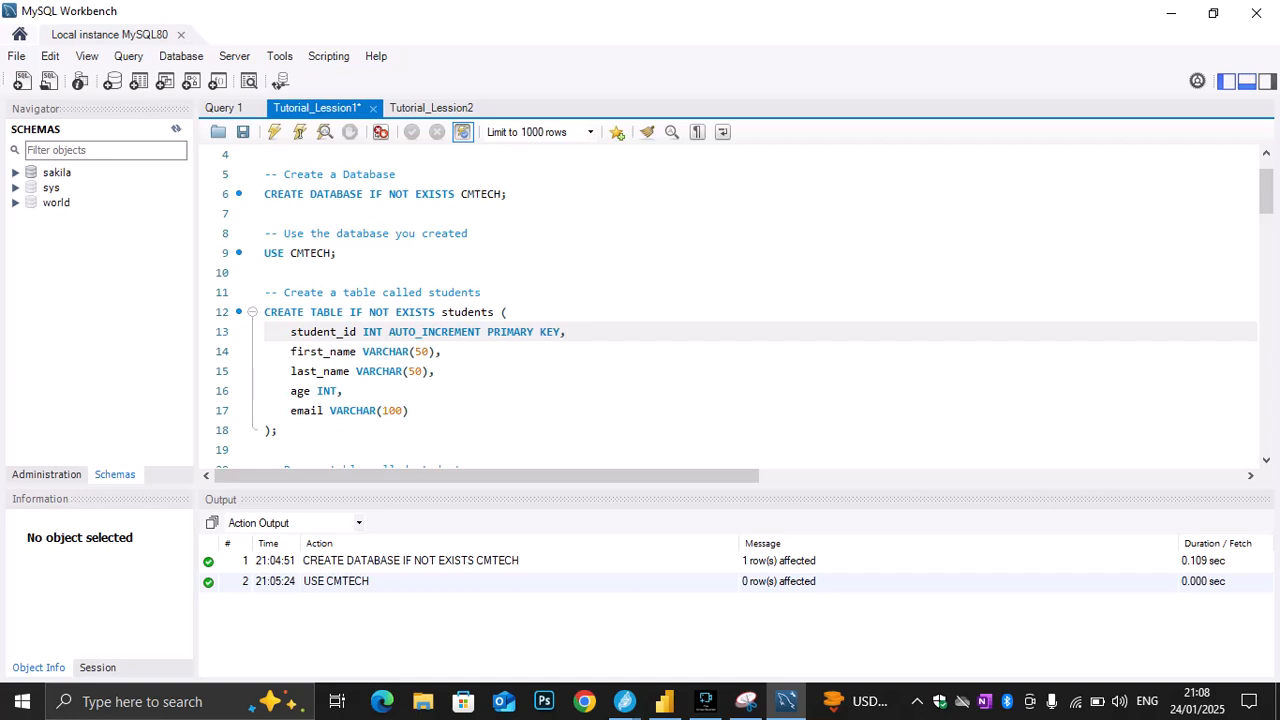
pyautogui.click(441, 351)
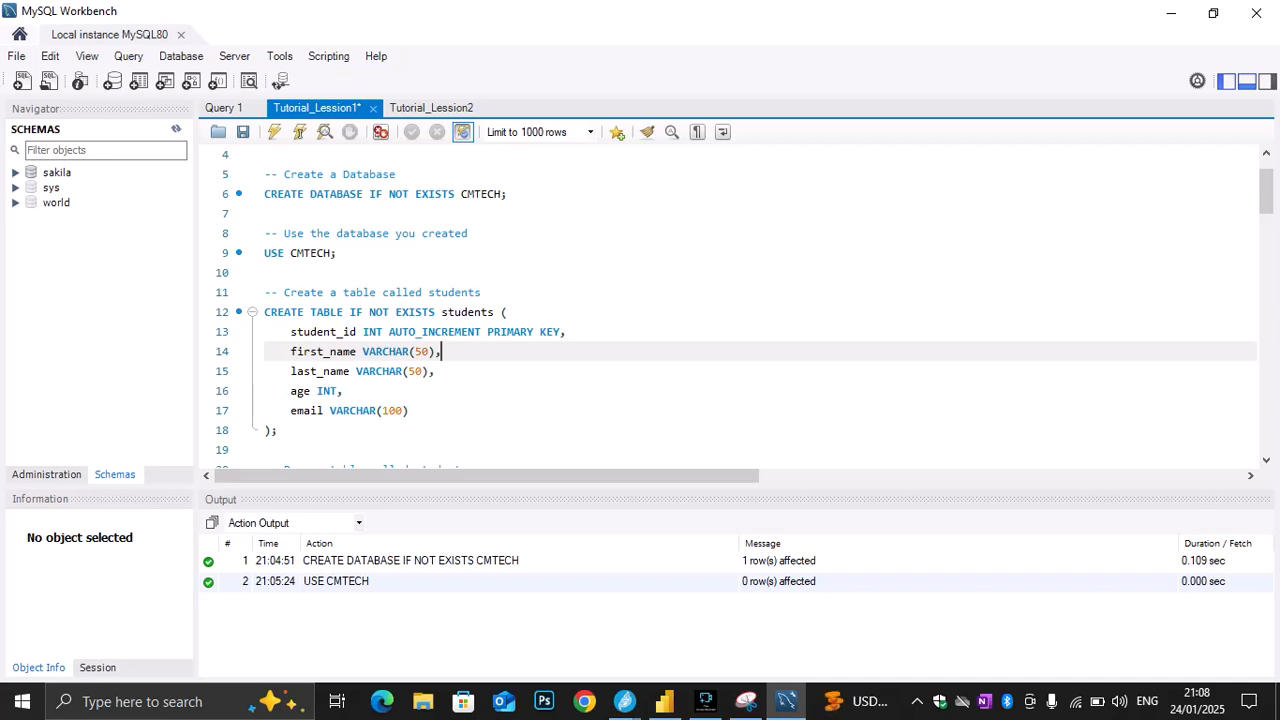
pyautogui.moveTo(297, 352)
pyautogui.mouseDown()
pyautogui.moveTo(356, 352)
pyautogui.moveTo(291, 352)
pyautogui.mouseUp()
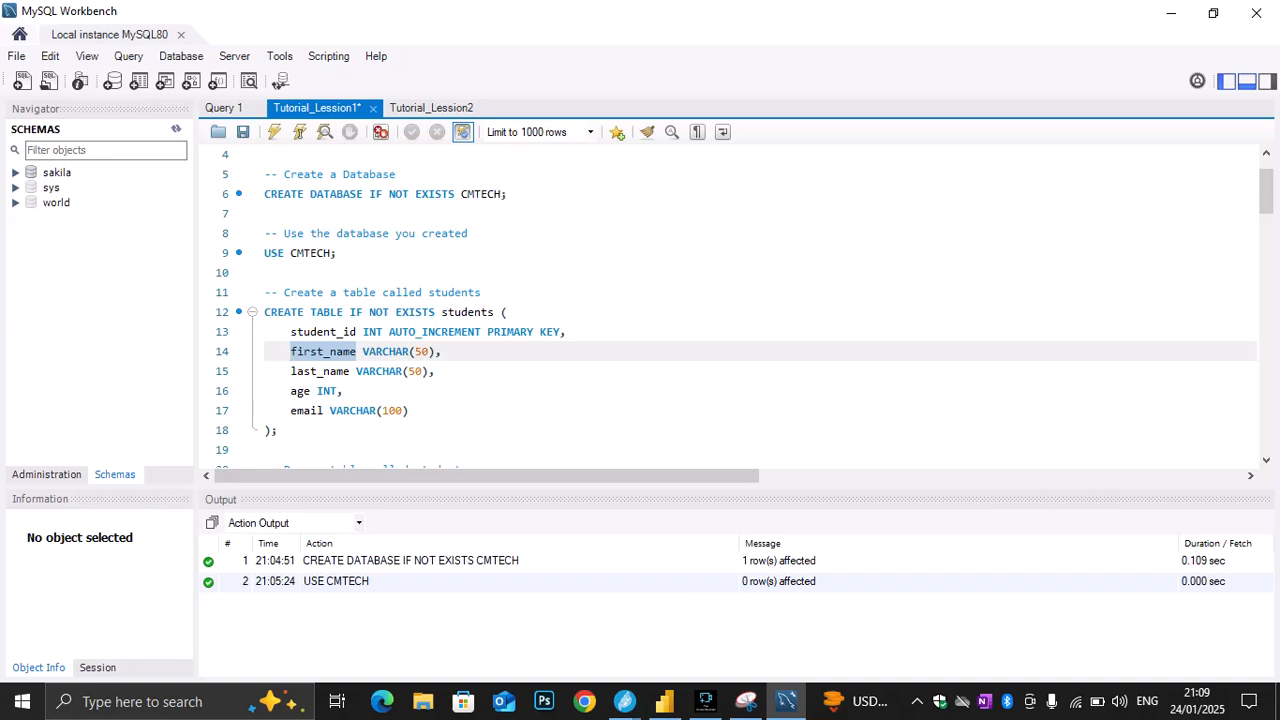
pyautogui.click(409, 352)
pyautogui.moveTo(409, 352); pyautogui.dragTo(362, 352)
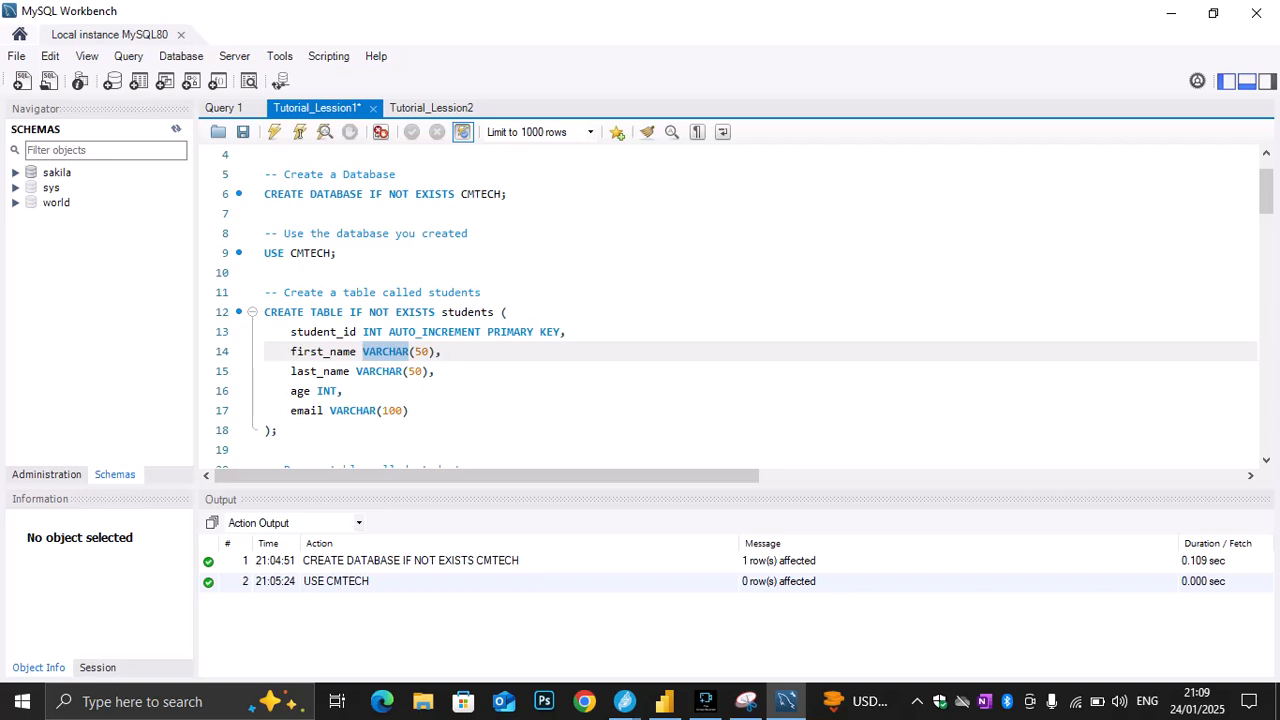
# Execute only the CREATE TABLE IF NOT EXISTS students statement on lines 12 to 18
pyautogui.moveTo(278, 430); pyautogui.dragTo(265, 312)
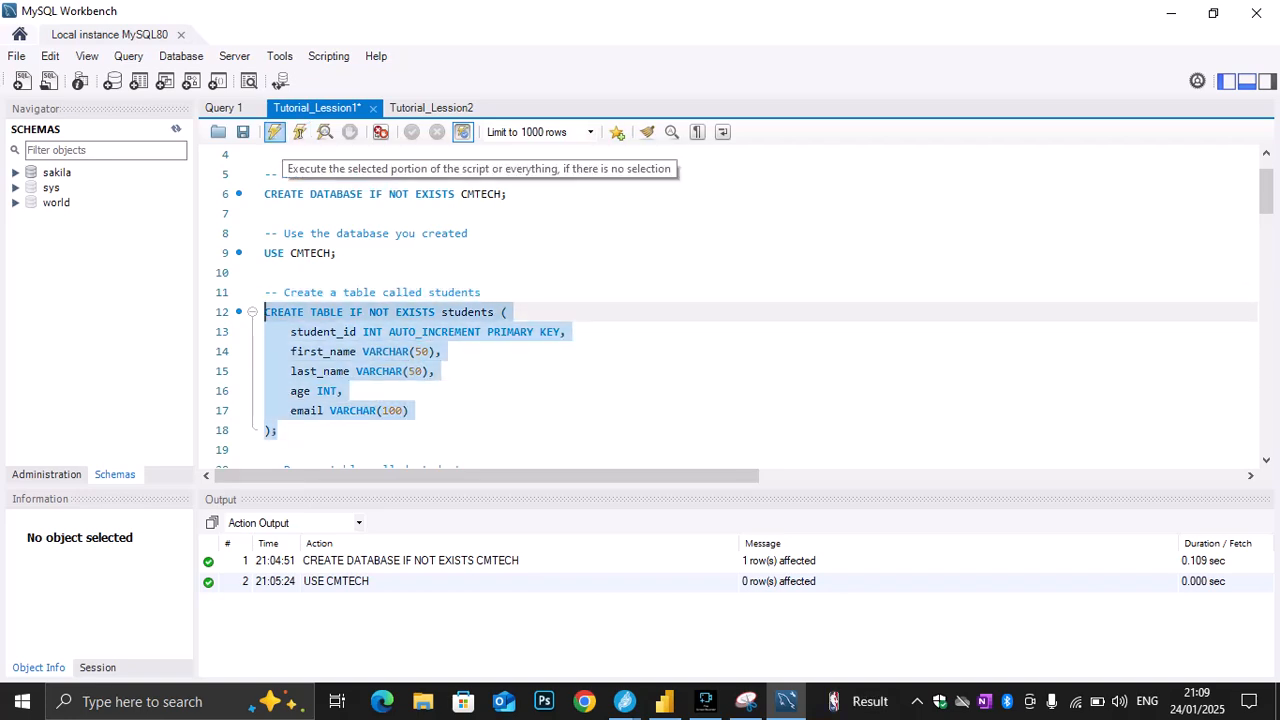
pyautogui.click(274, 132)
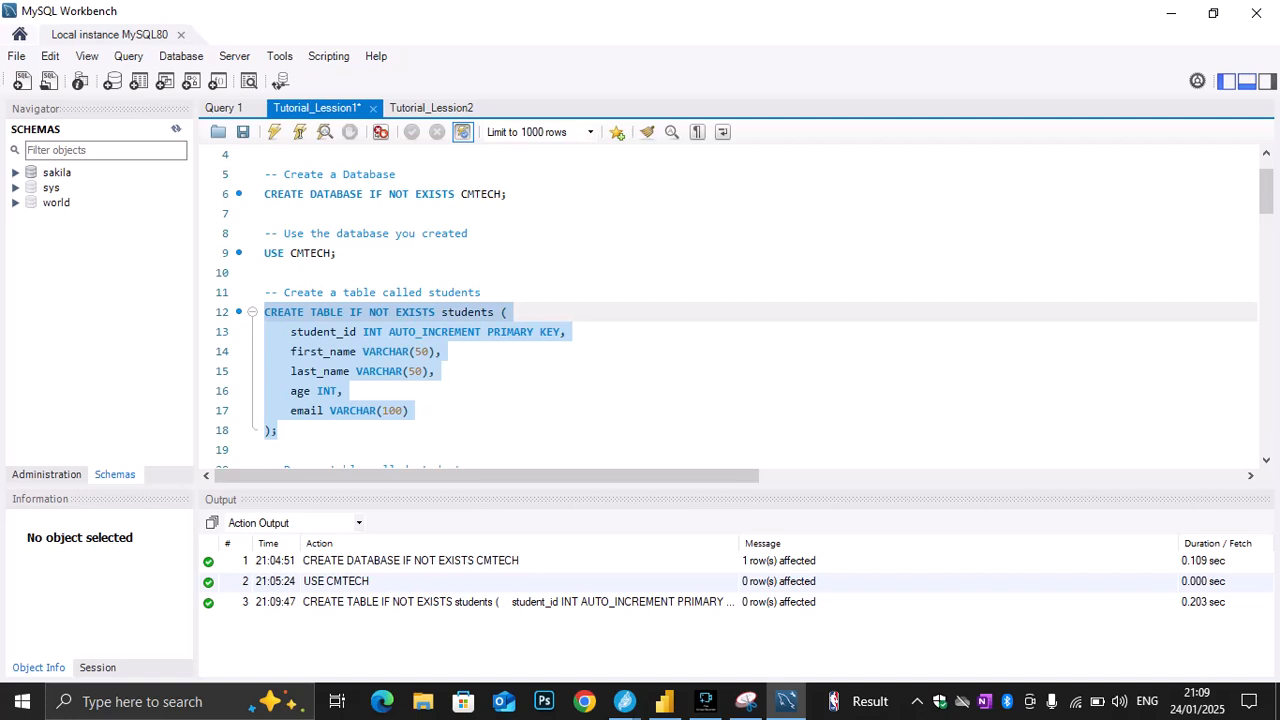
# Add the query "select*from students;" on the empty line 19 and execute only that query
pyautogui.scroll(-1, 730, 305)
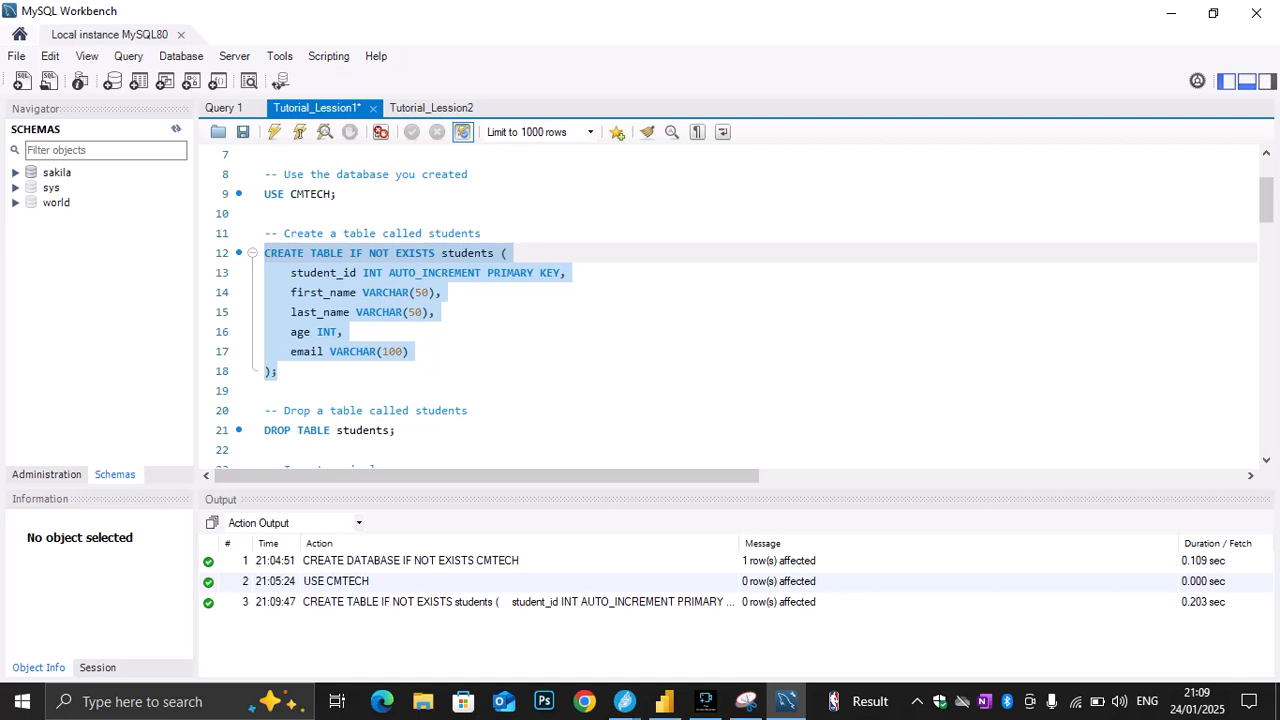
pyautogui.click(266, 391)
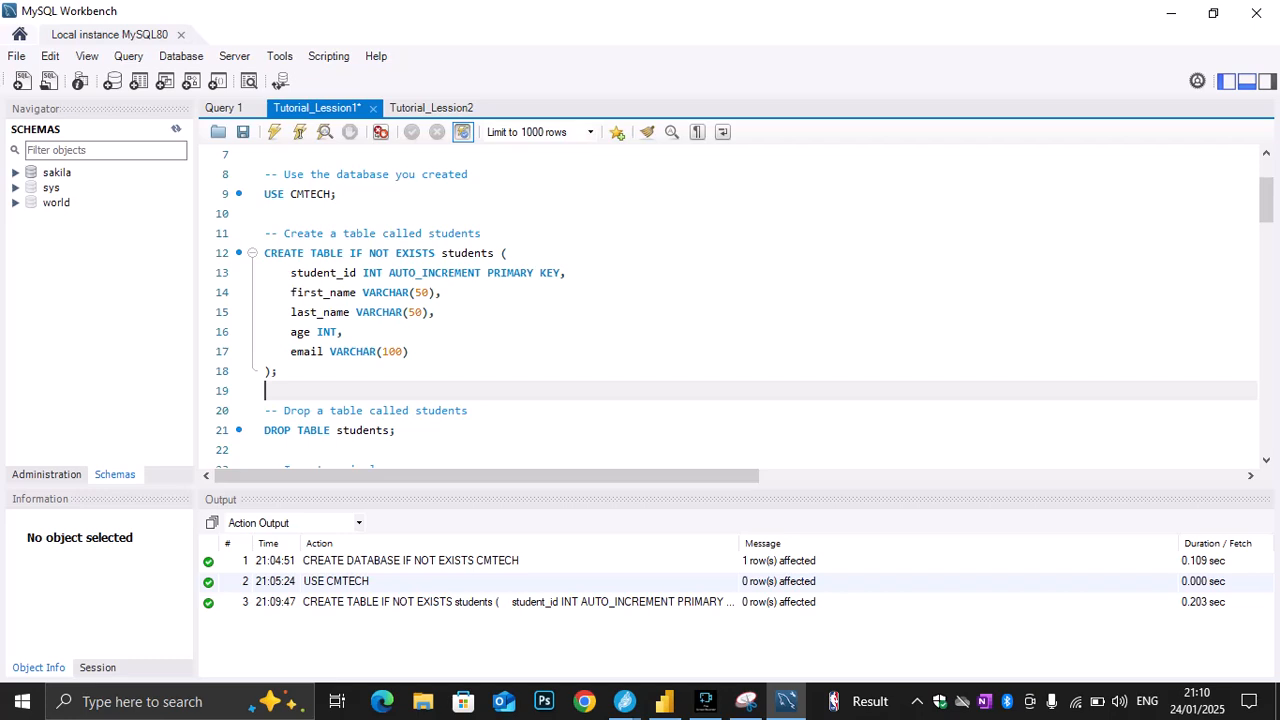
pyautogui.write('select*from student')
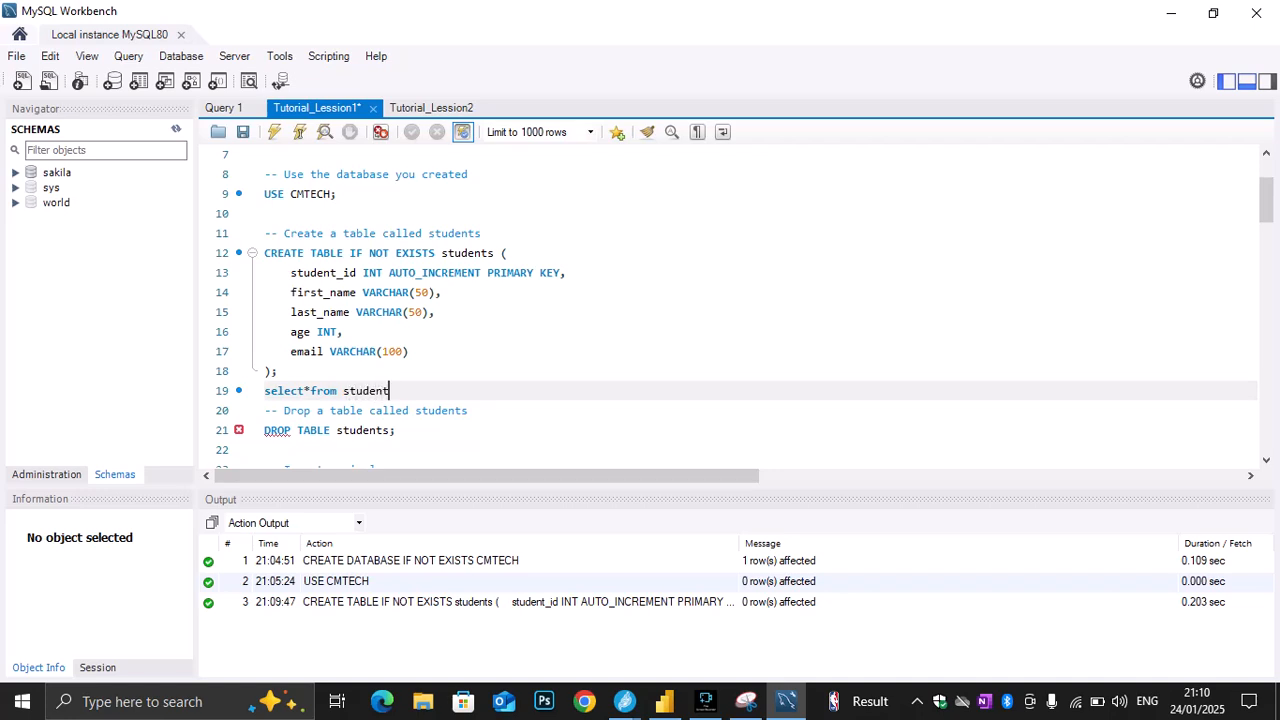
pyautogui.write('s;')
pyautogui.hotkey('shift', 'Home')
pyautogui.hotkey('ctrl', 'shift', 'Return')
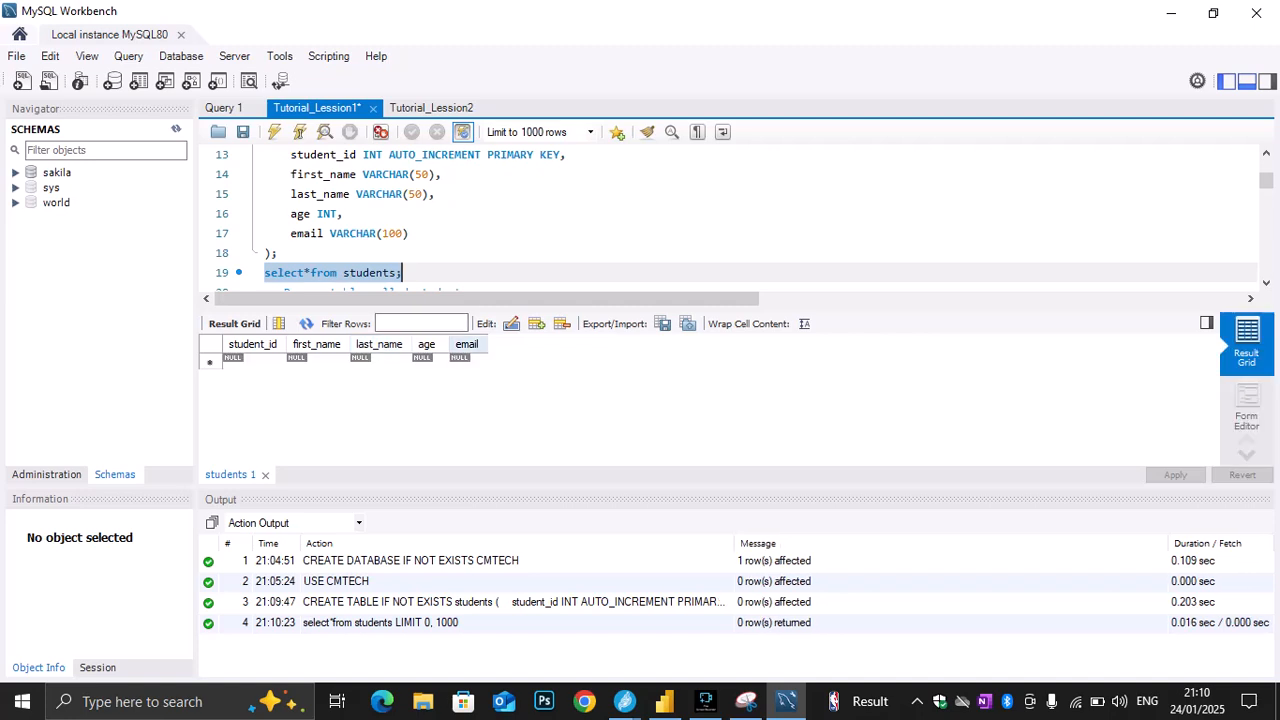
# Switch to the Jitsi meeting window to check the participants' response, and return to MySQL Workbench
pyautogui.moveTo(664, 701)
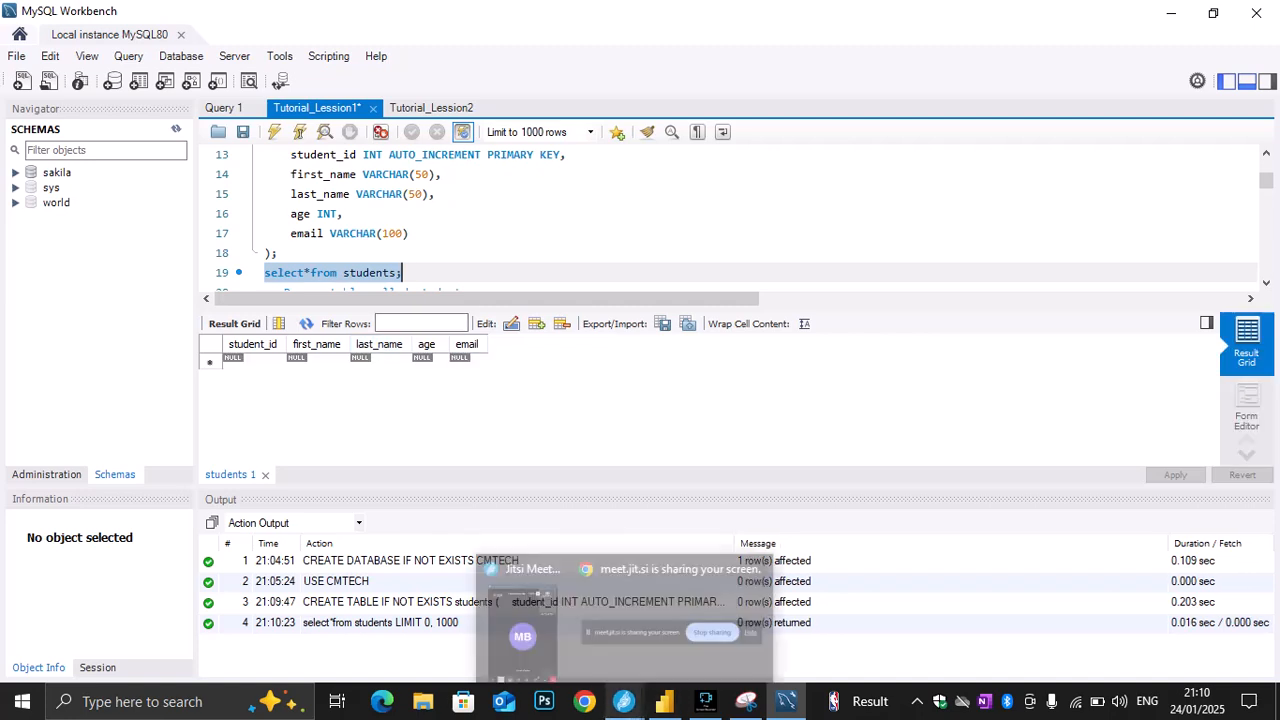
pyautogui.click(624, 701)
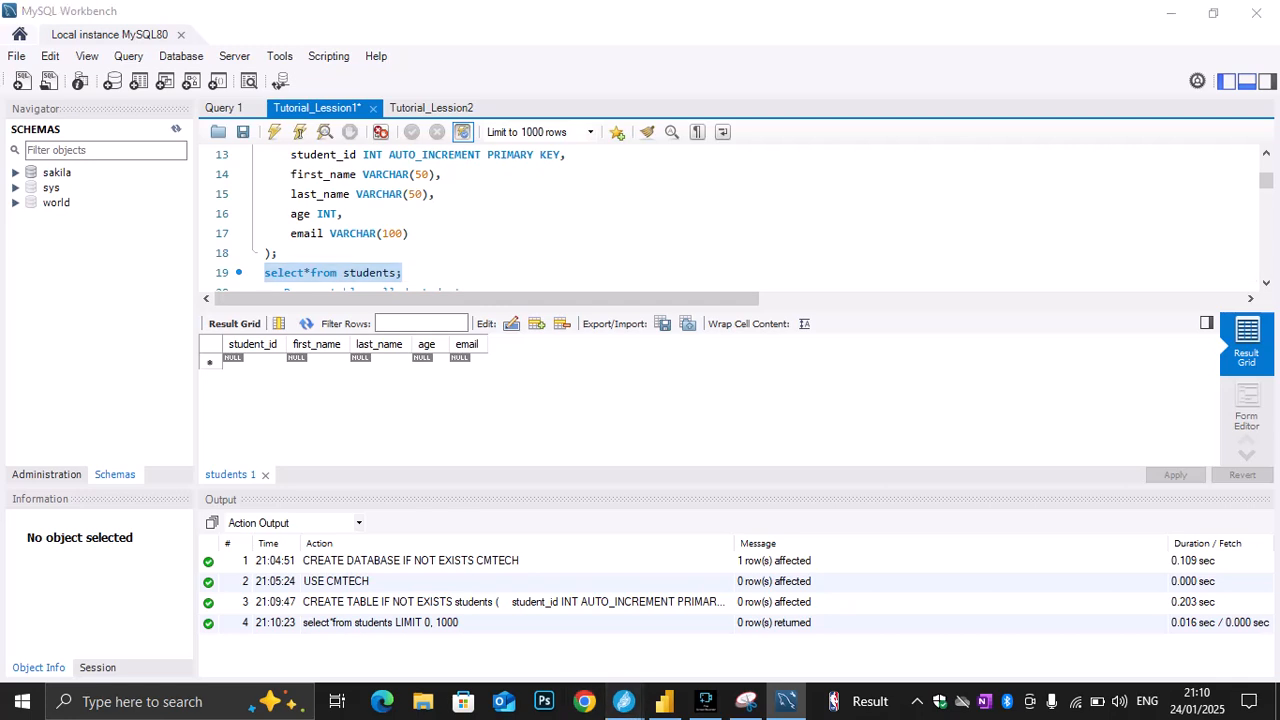
pyautogui.click(522, 622)
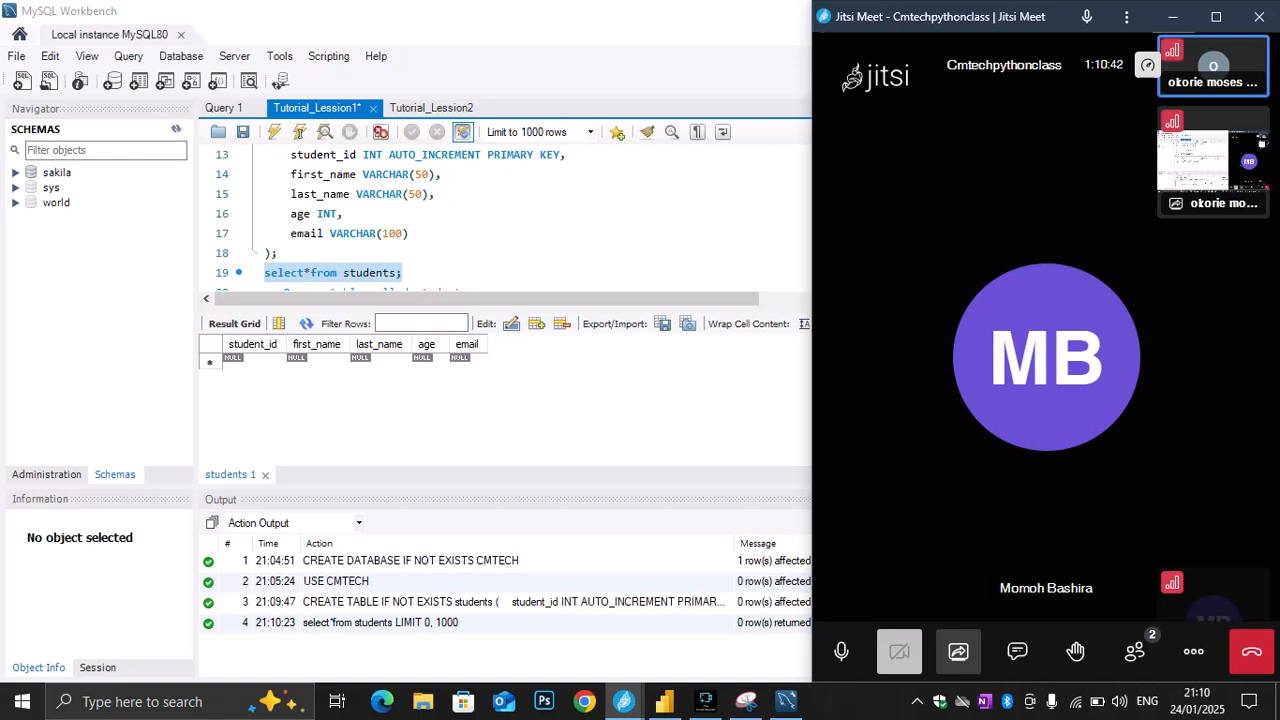
pyautogui.hotkey('alt', 'Tab')
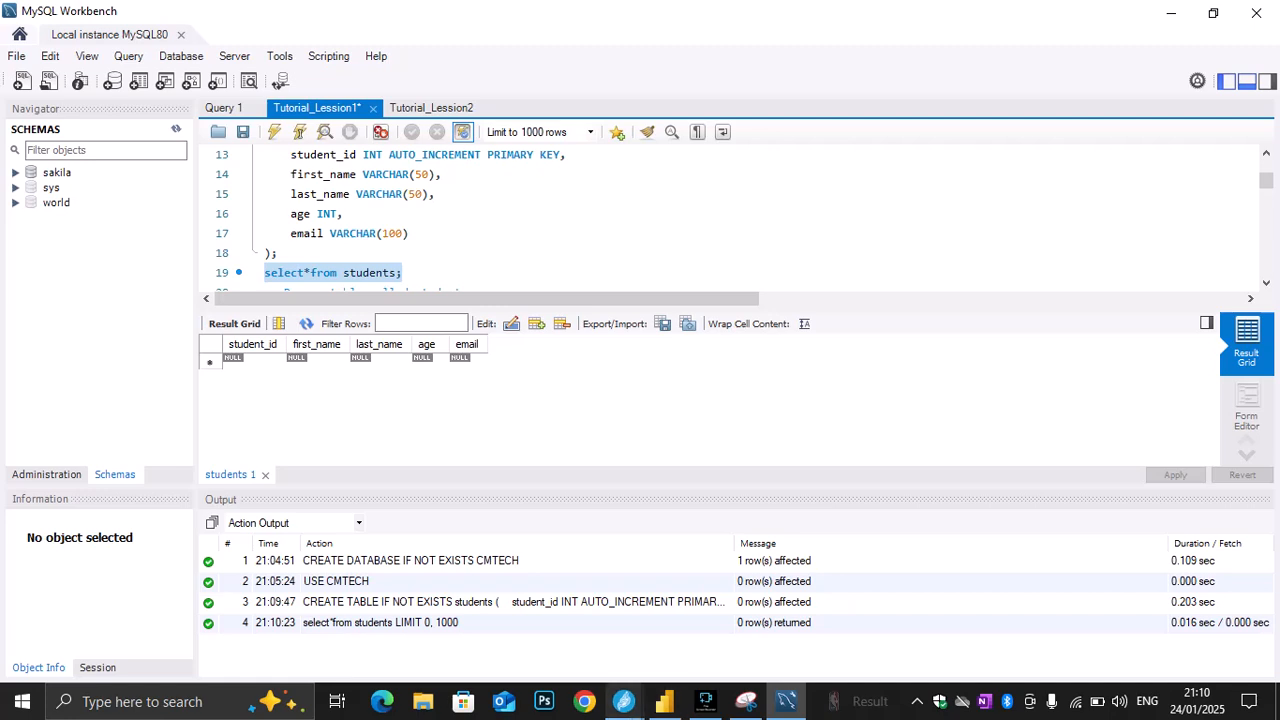
pyautogui.moveTo(624, 701)
pyautogui.click(525, 620)
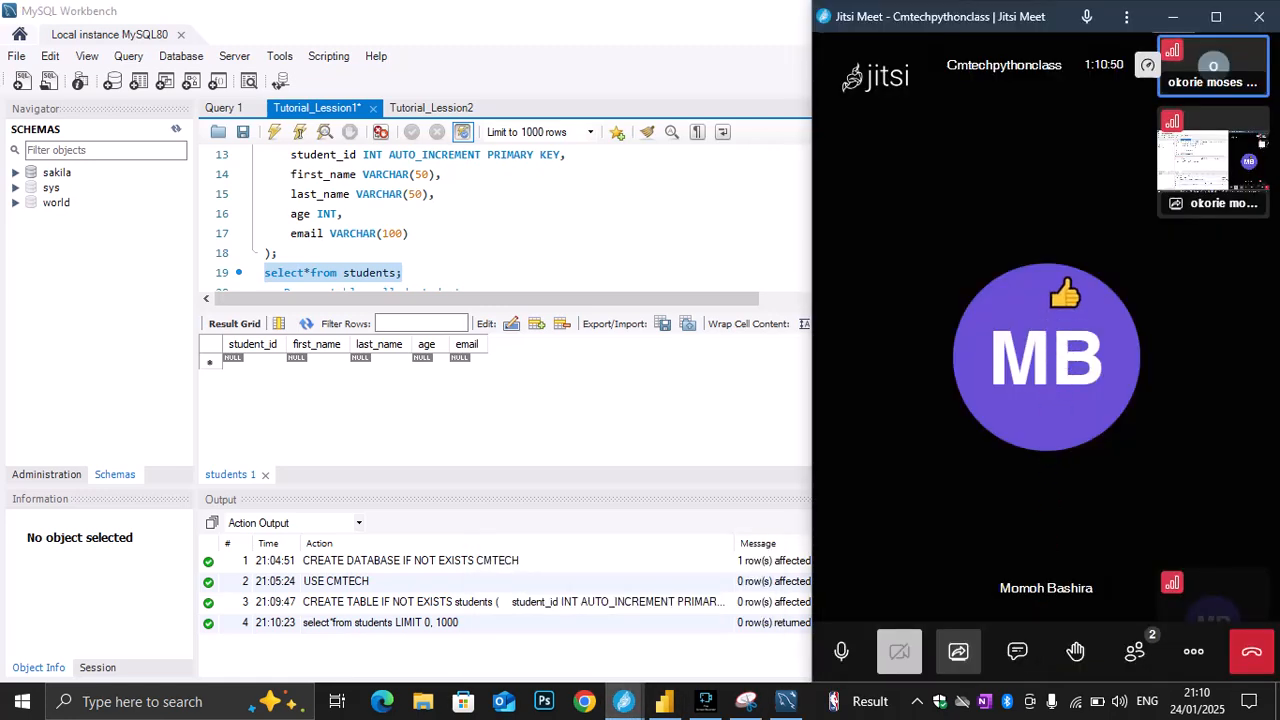
pyautogui.hotkey('alt', 'Tab')
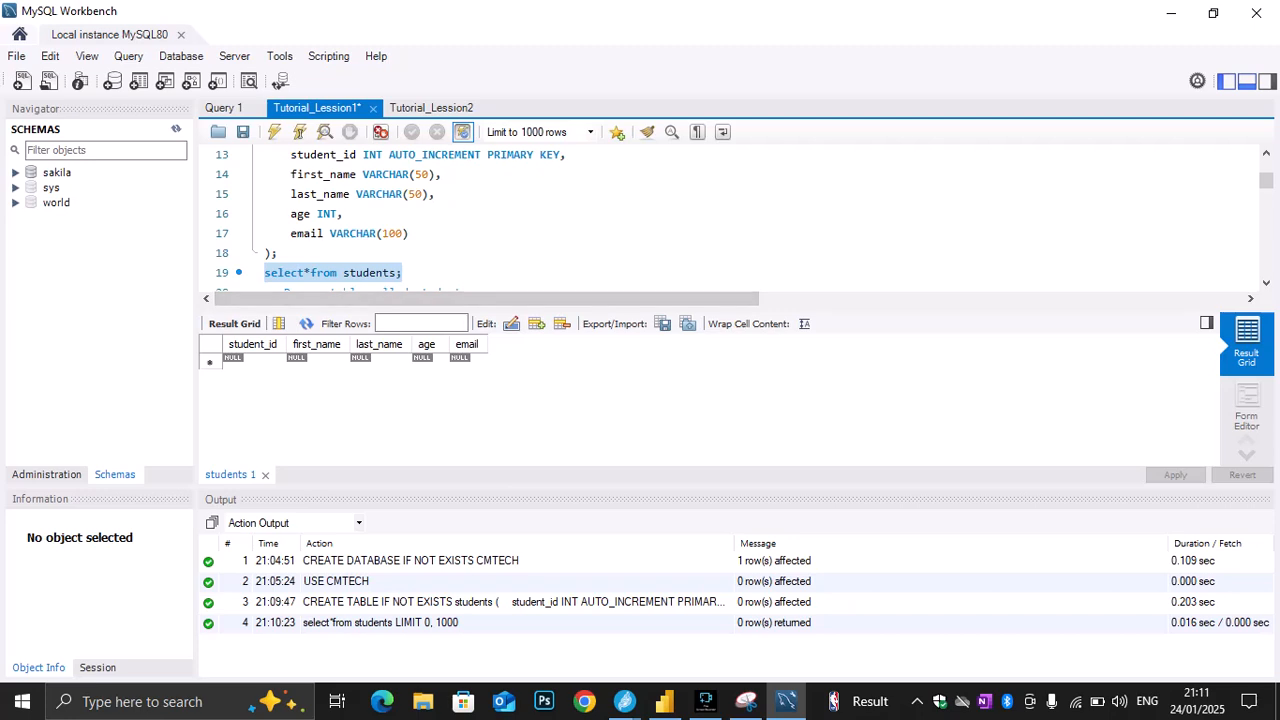
pyautogui.click(1206, 323)
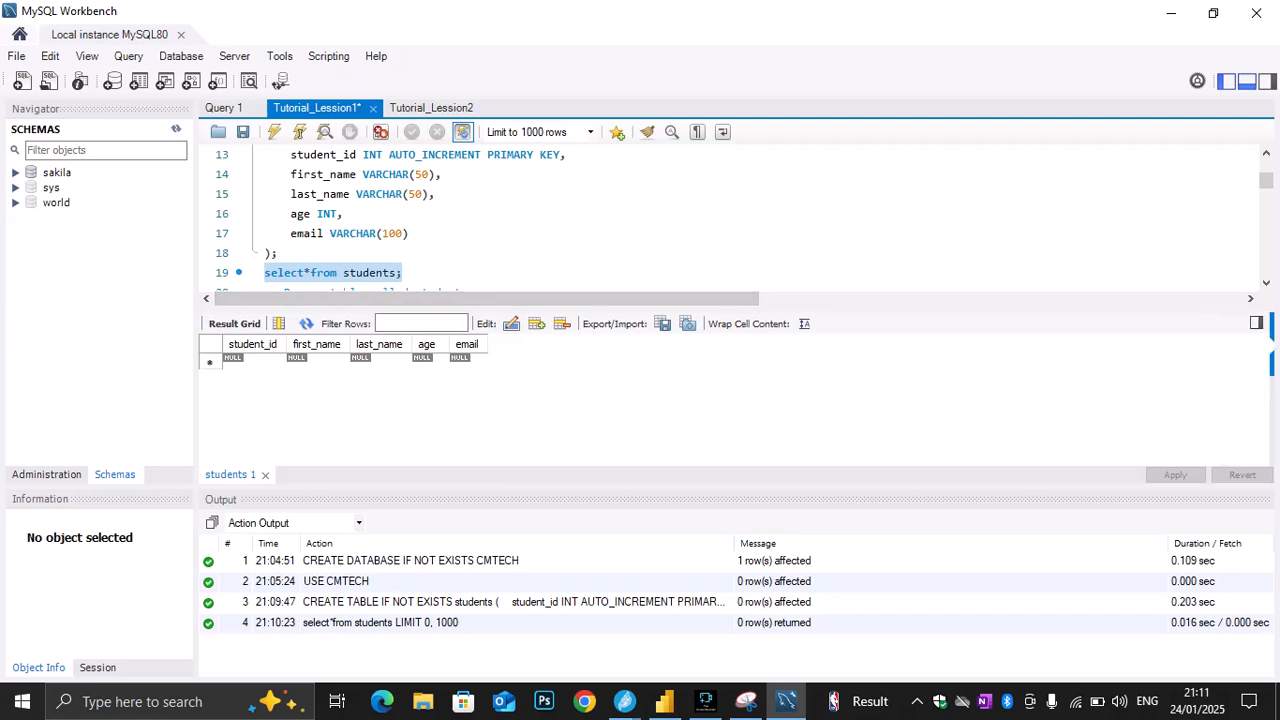
pyautogui.click(1257, 323)
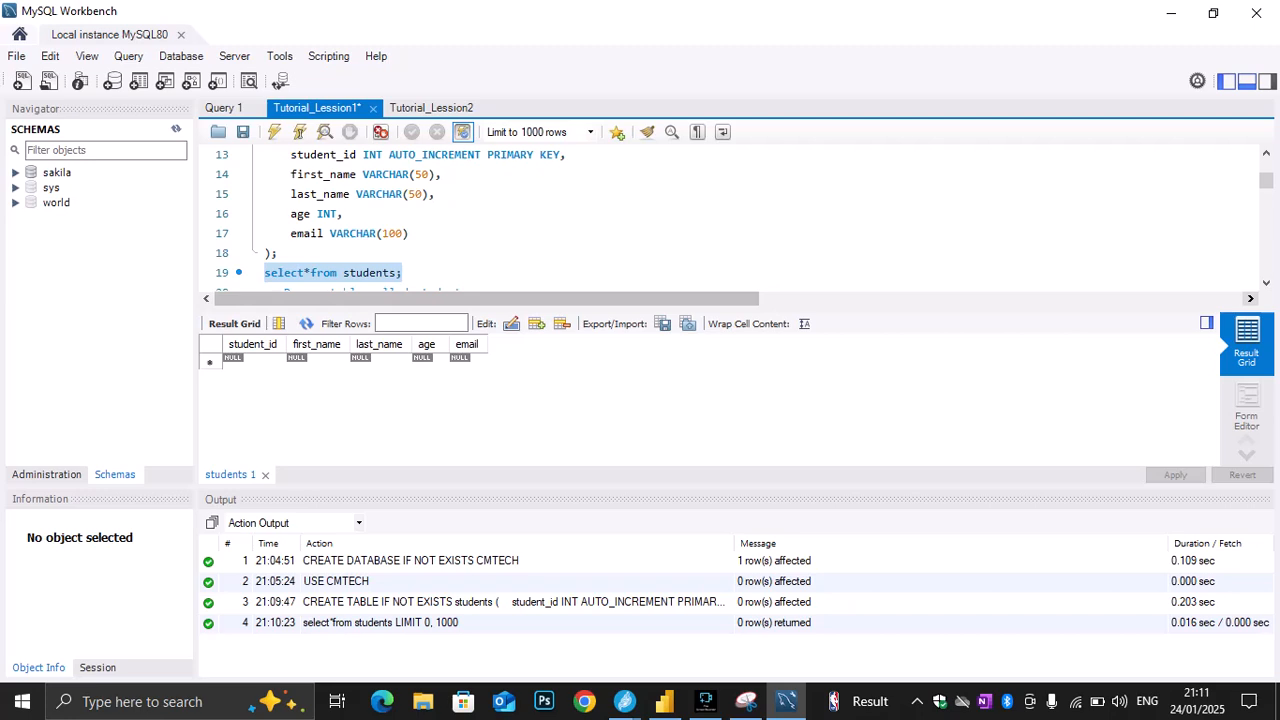
# Review the script from the students table definition through the DROP TABLE statement to the single-row INSERT example
pyautogui.scroll(-1, 730, 215)
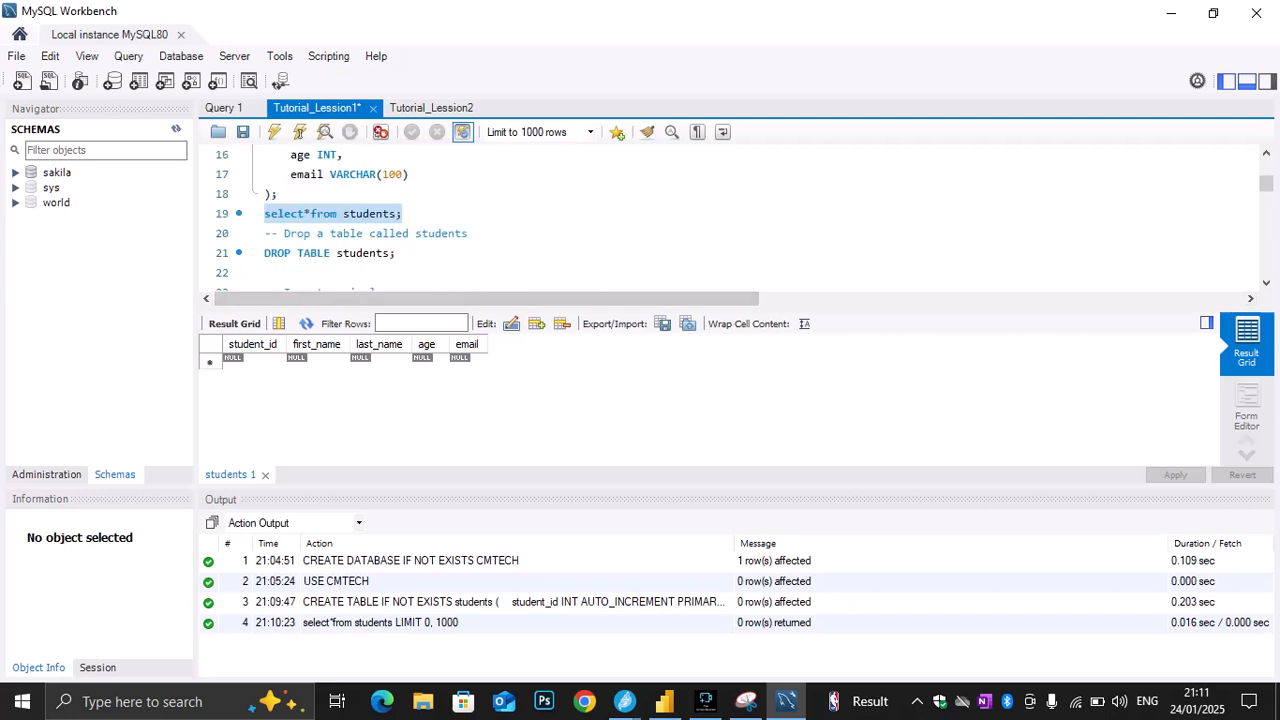
pyautogui.scroll(1, 730, 215)
pyautogui.scroll(-1, 730, 215)
pyautogui.scroll(-1, 730, 215)
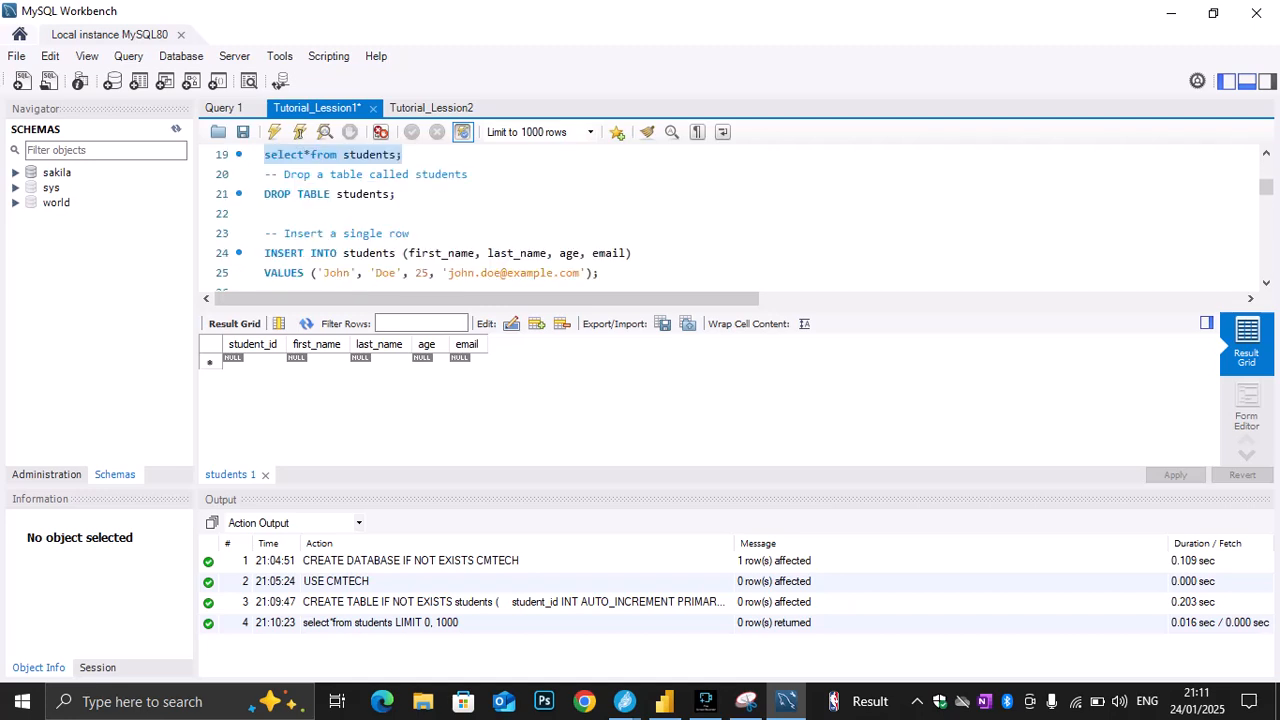
pyautogui.scroll(-1, 730, 215)
pyautogui.scroll(2, 730, 215)
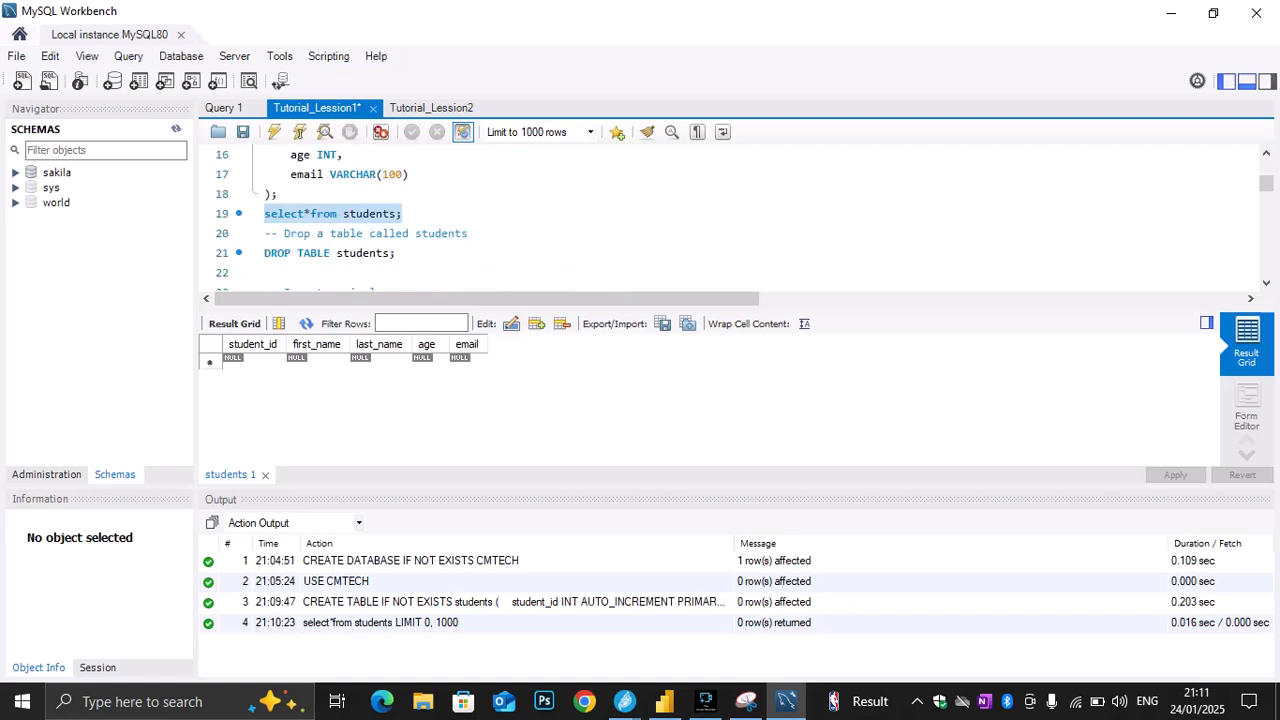
pyautogui.scroll(1, 730, 215)
pyautogui.scroll(-1, 730, 215)
pyautogui.scroll(1, 730, 215)
pyautogui.scroll(-1, 730, 215)
pyautogui.scroll(-1, 730, 215)
pyautogui.scroll(1, 730, 215)
pyautogui.scroll(-1, 730, 215)
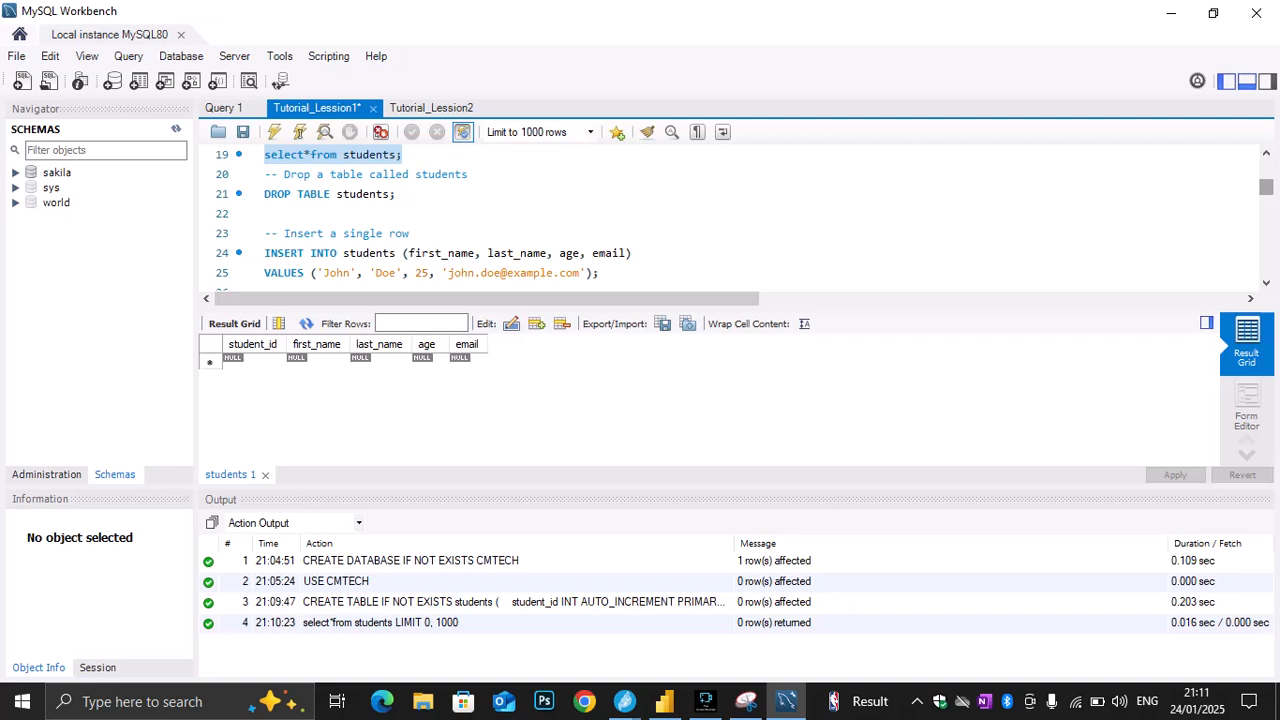
# Execute only the single-row INSERT INTO students statement on lines 24 and 25
pyautogui.scroll(-1, 1266, 187)
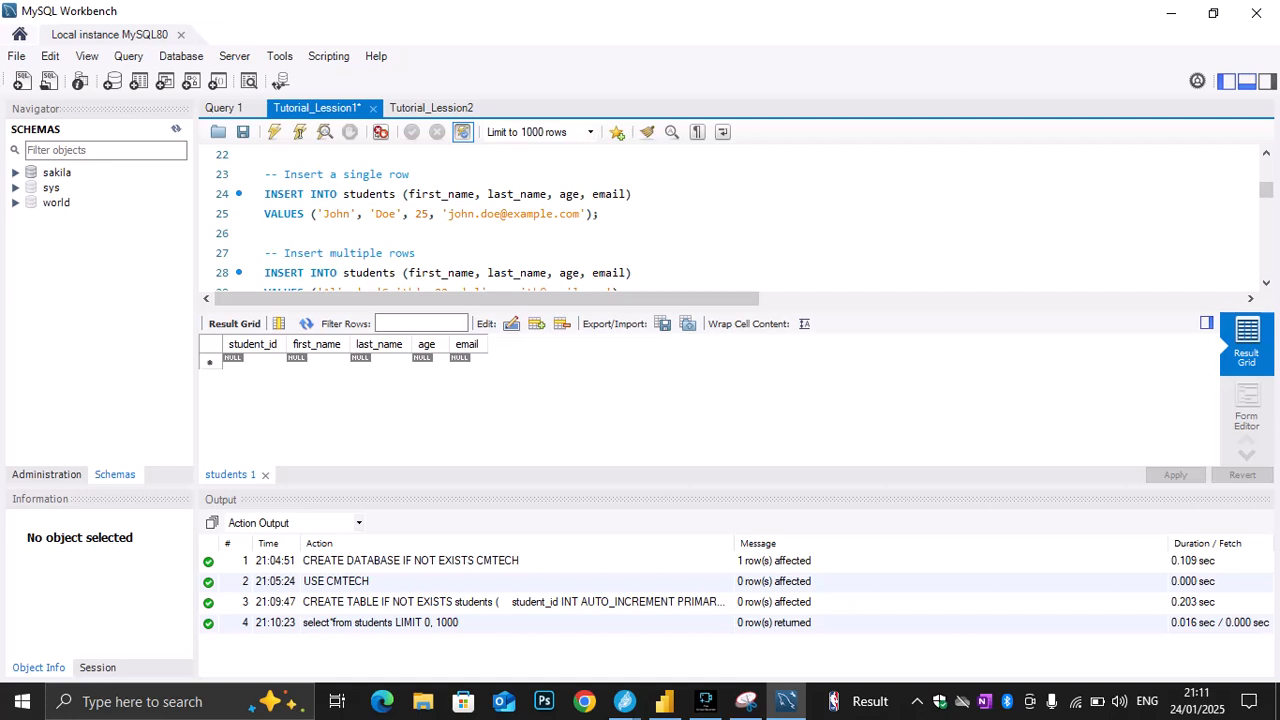
pyautogui.moveTo(598, 213)
pyautogui.mouseDown()
pyautogui.moveTo(266, 213)
pyautogui.moveTo(405, 194)
pyautogui.moveTo(598, 213)
pyautogui.mouseUp()
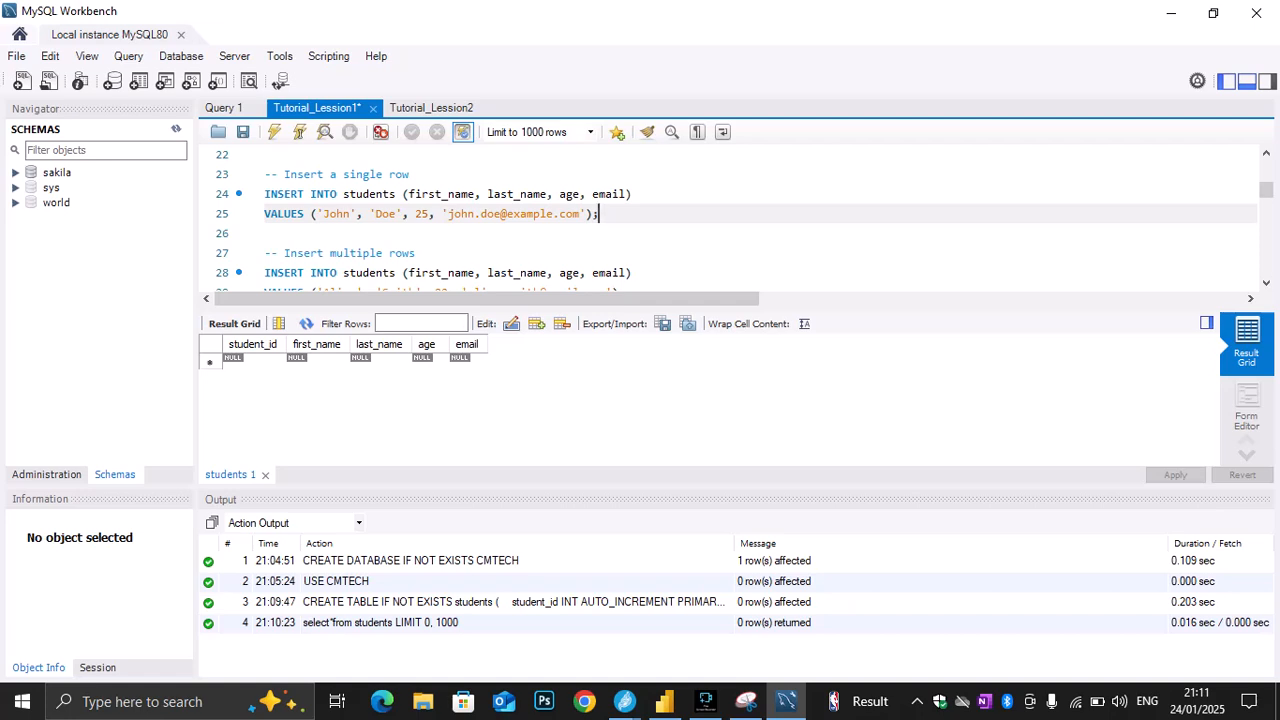
pyautogui.doubleClick(385, 194)
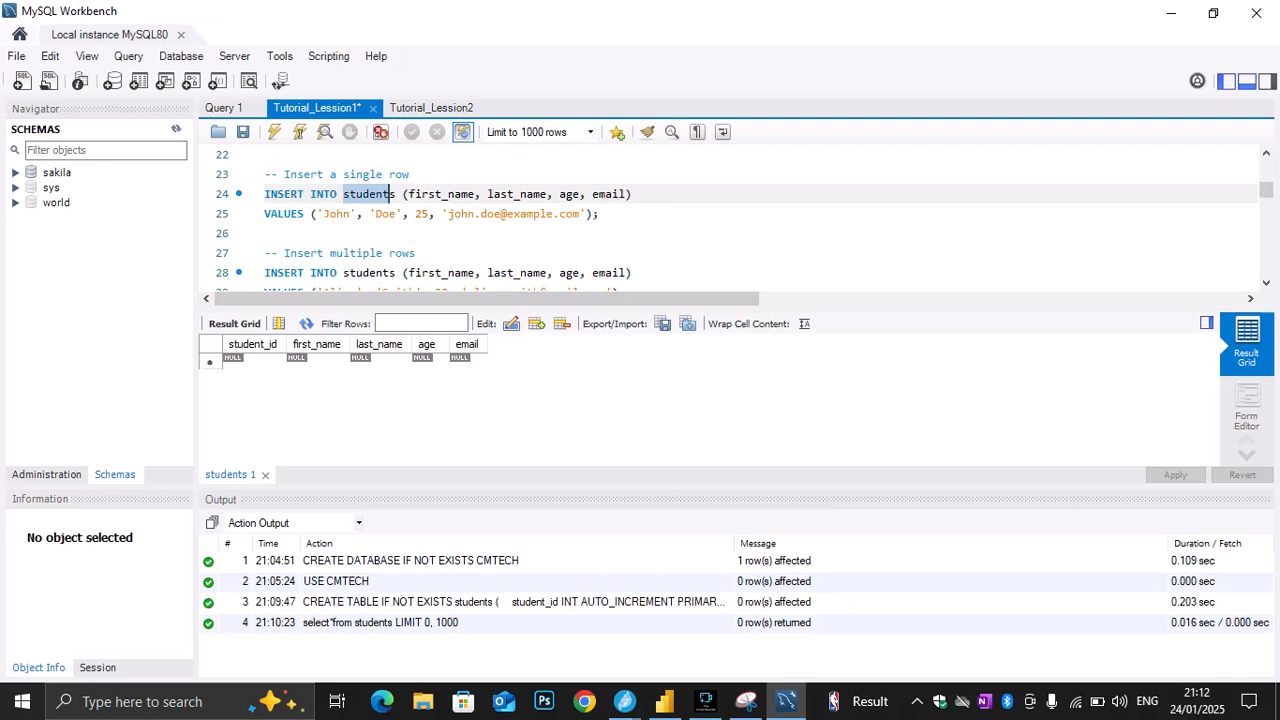
pyautogui.scroll(3, 740, 220)
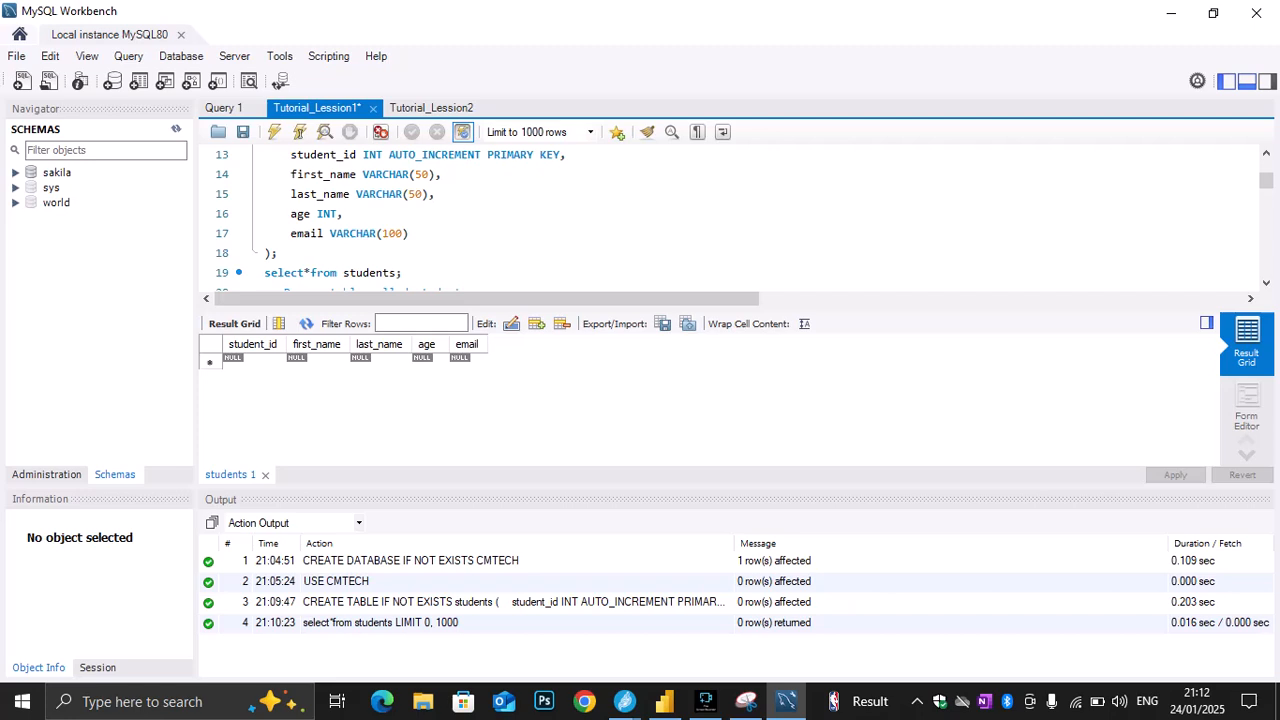
pyautogui.moveTo(278, 254)
pyautogui.mouseDown()
pyautogui.moveTo(329, 214)
pyautogui.moveTo(278, 148)
pyautogui.moveTo(284, 234)
pyautogui.mouseUp()
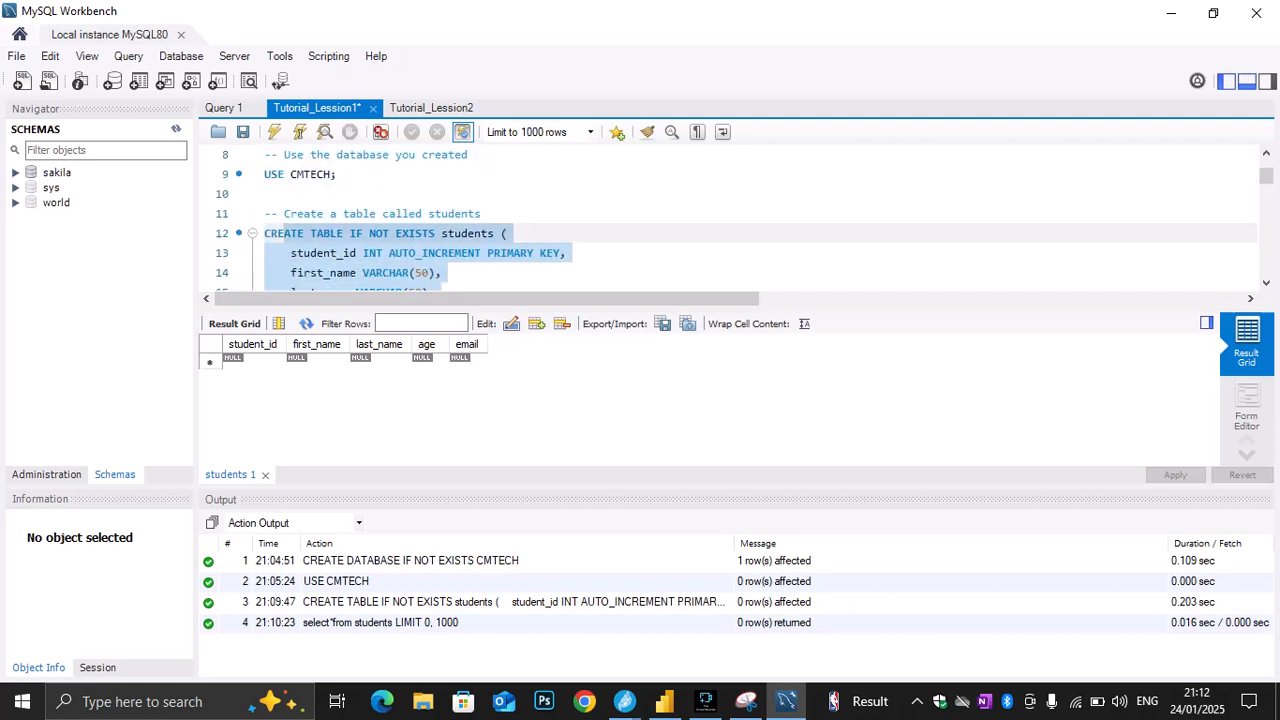
pyautogui.scroll(-3, 284, 234)
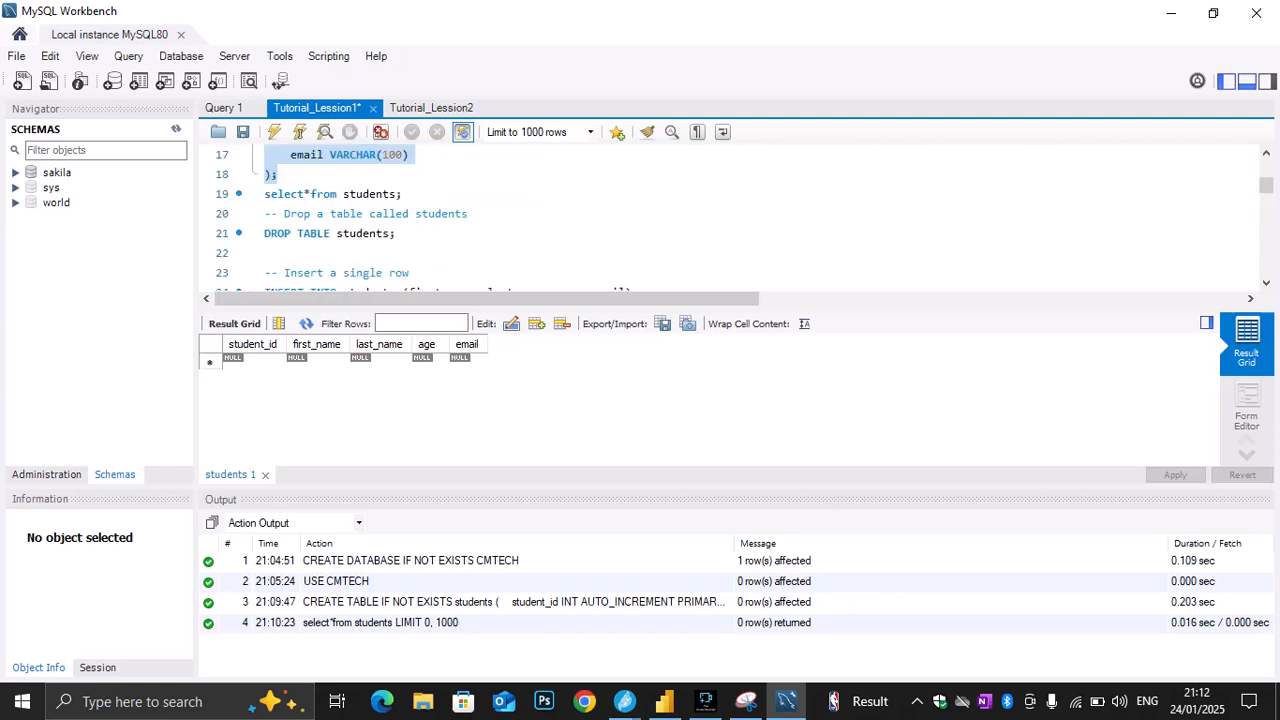
pyautogui.scroll(-2, 448, 215)
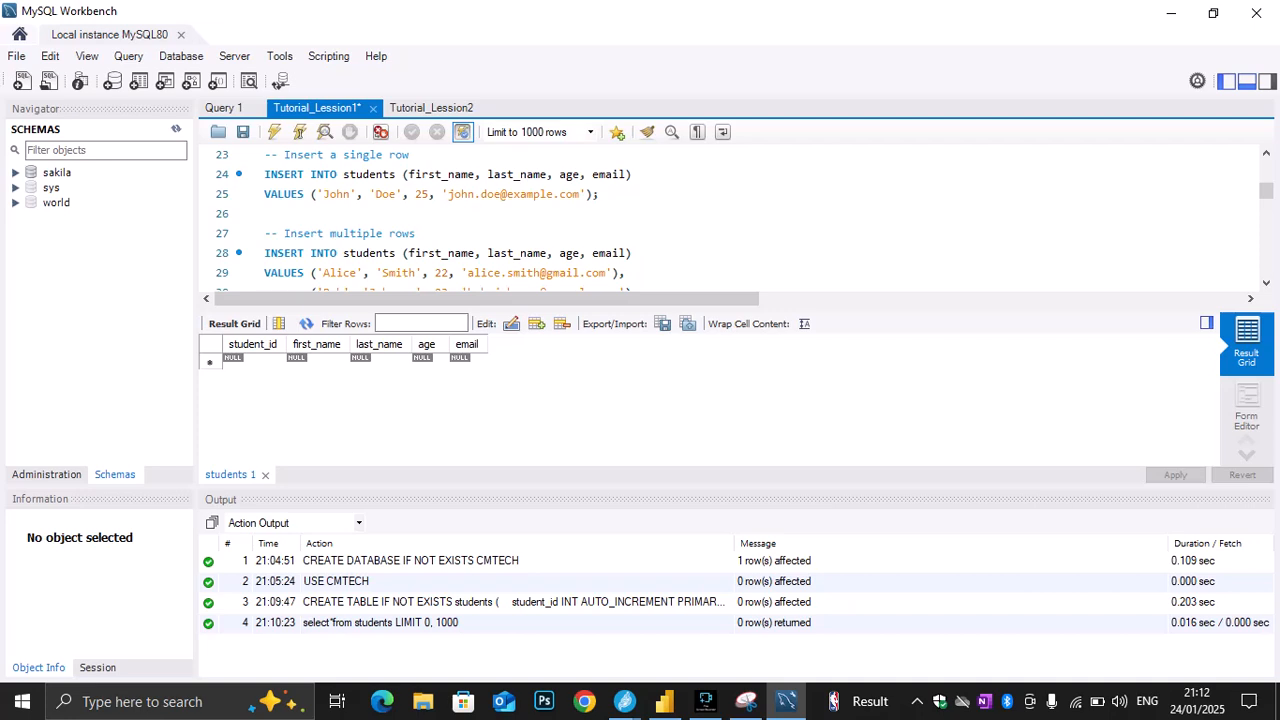
pyautogui.moveTo(600, 194); pyautogui.dragTo(264, 174)
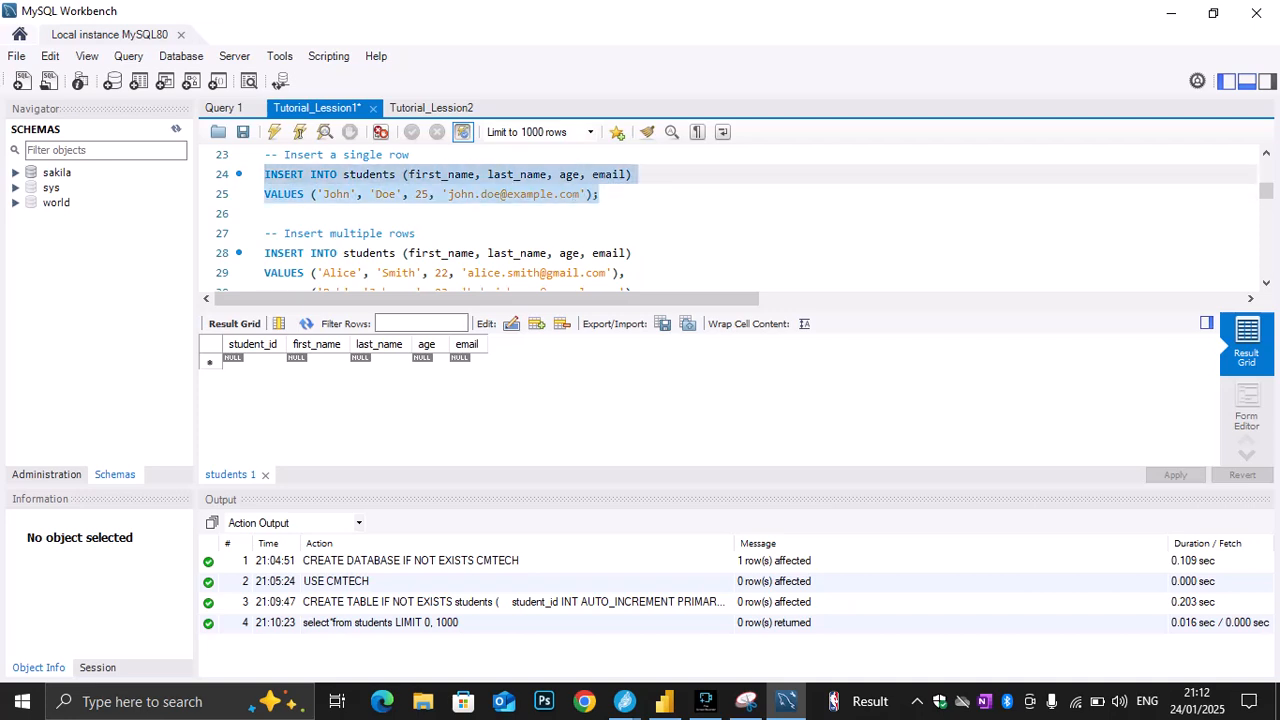
pyautogui.click(274, 132)
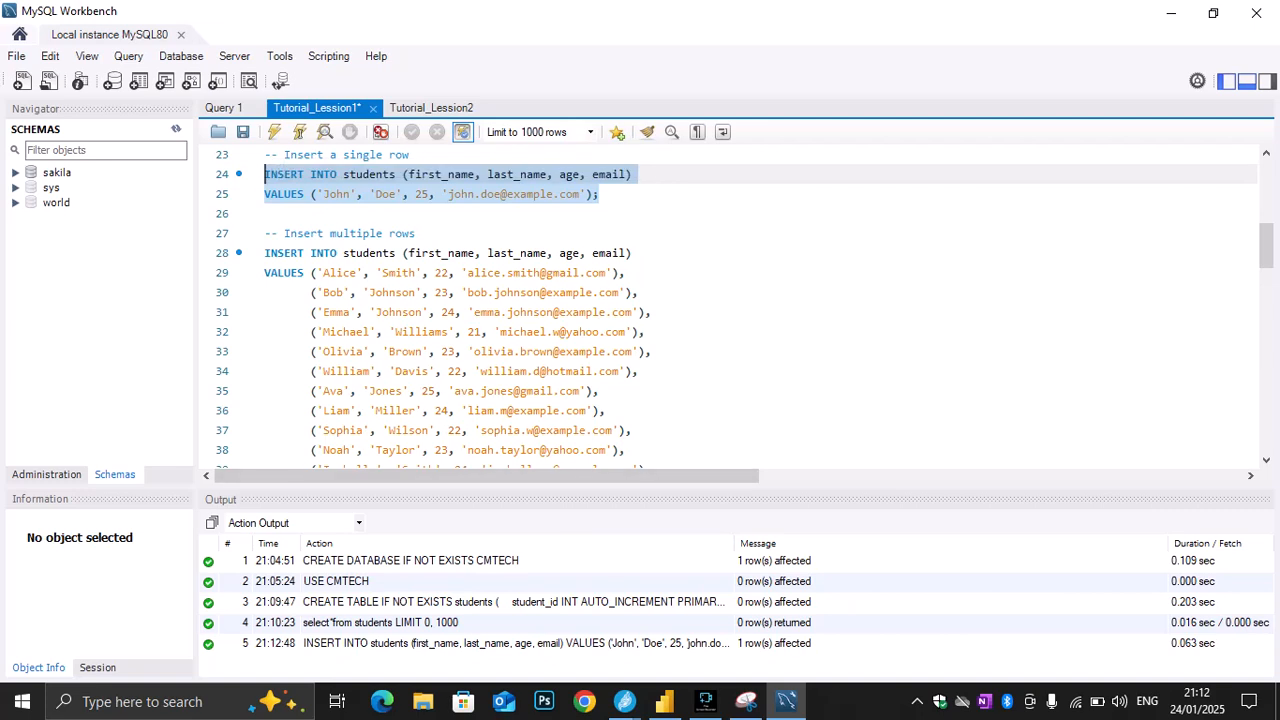
# Execute only the "select*from students;" query on line 19 to check the single inserted row
pyautogui.scroll(3, 730, 300)
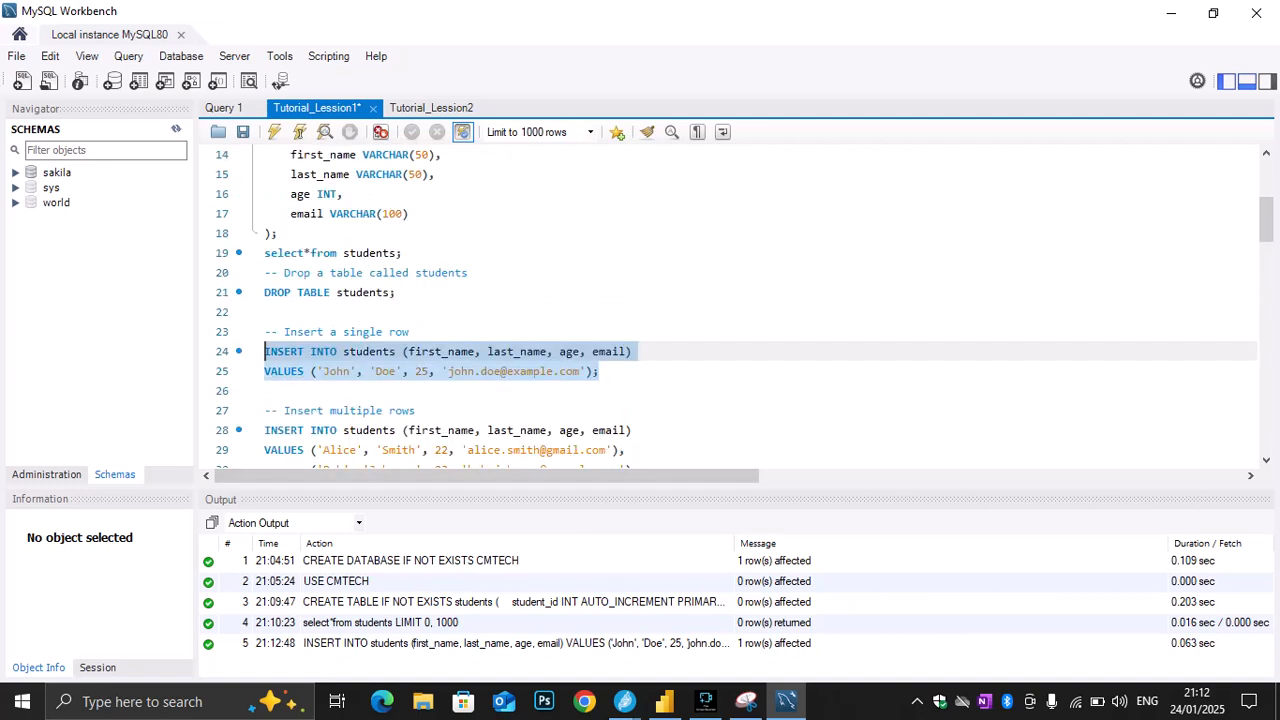
pyautogui.moveTo(401, 253); pyautogui.dragTo(264, 253)
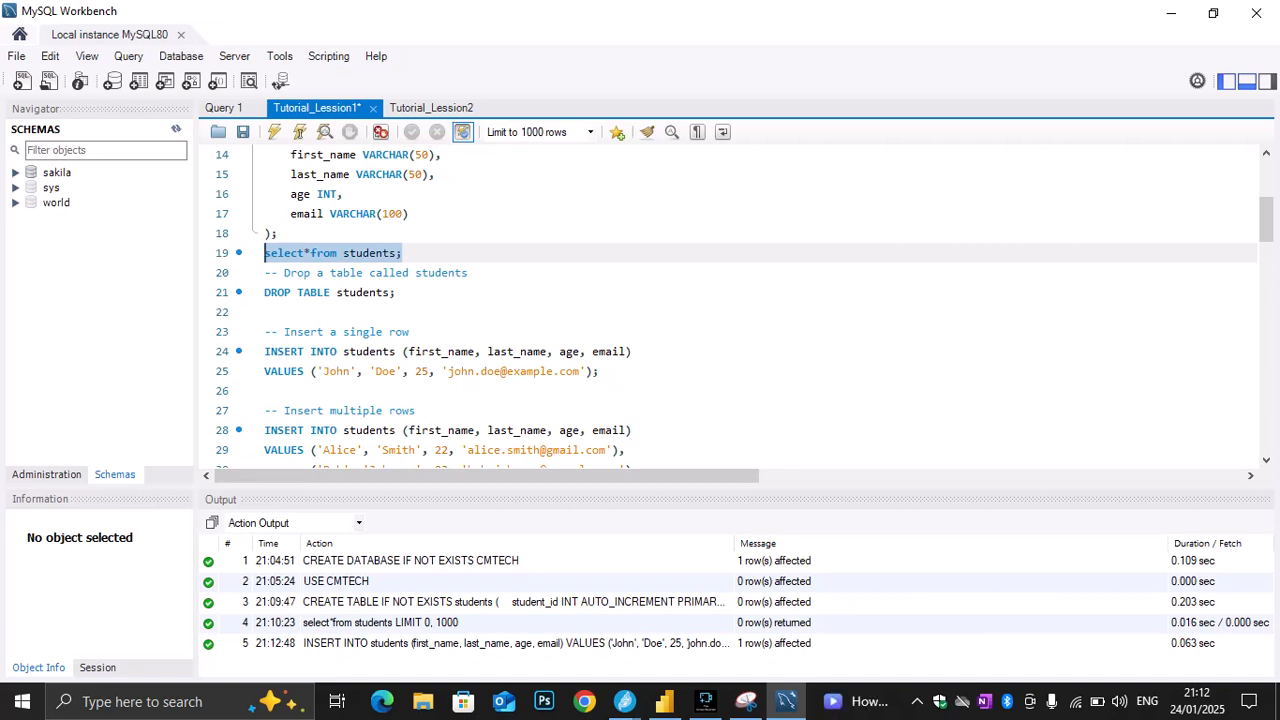
pyautogui.click(310, 253)
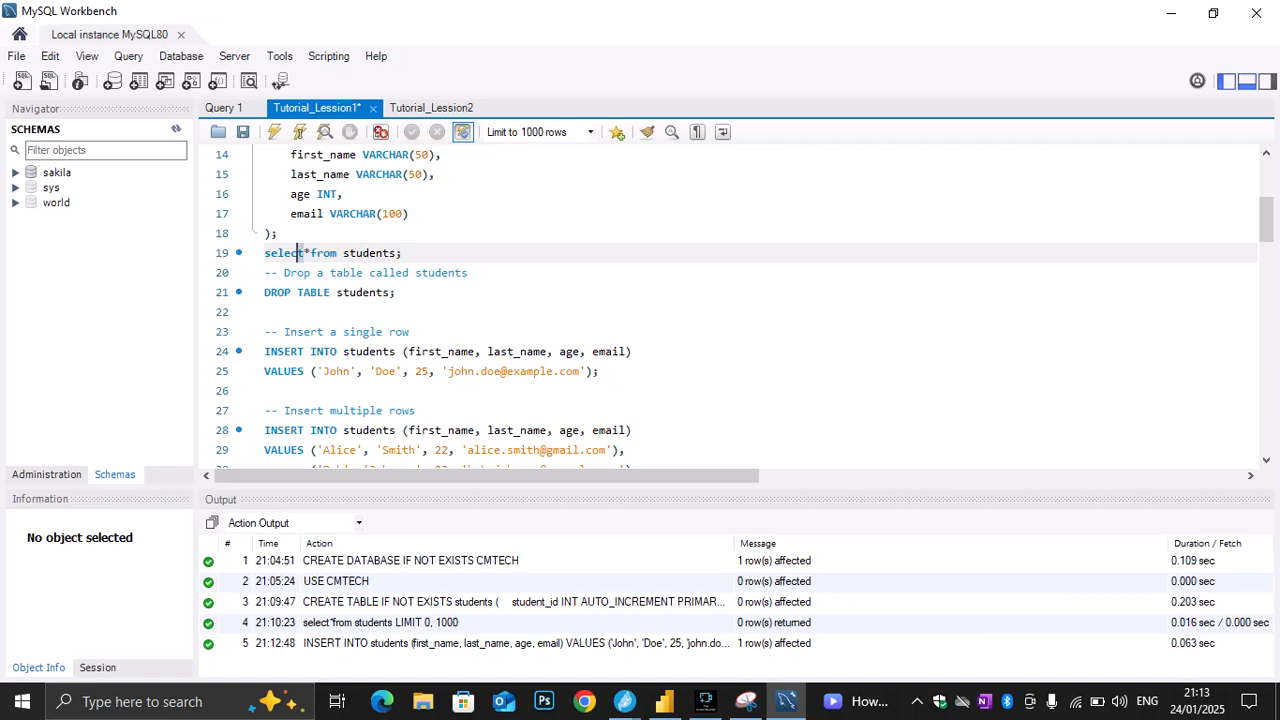
pyautogui.doubleClick(290, 253)
pyautogui.doubleClick(306, 253)
pyautogui.moveTo(402, 253); pyautogui.dragTo(265, 253)
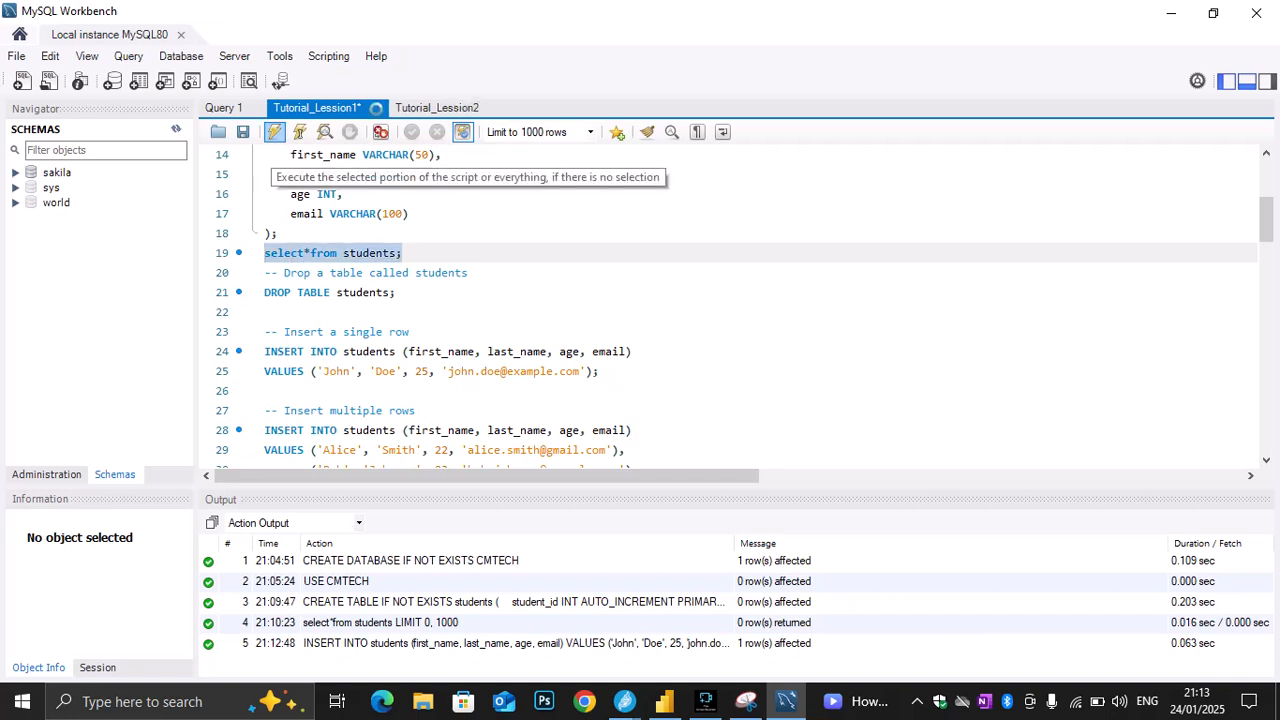
pyautogui.click(274, 132)
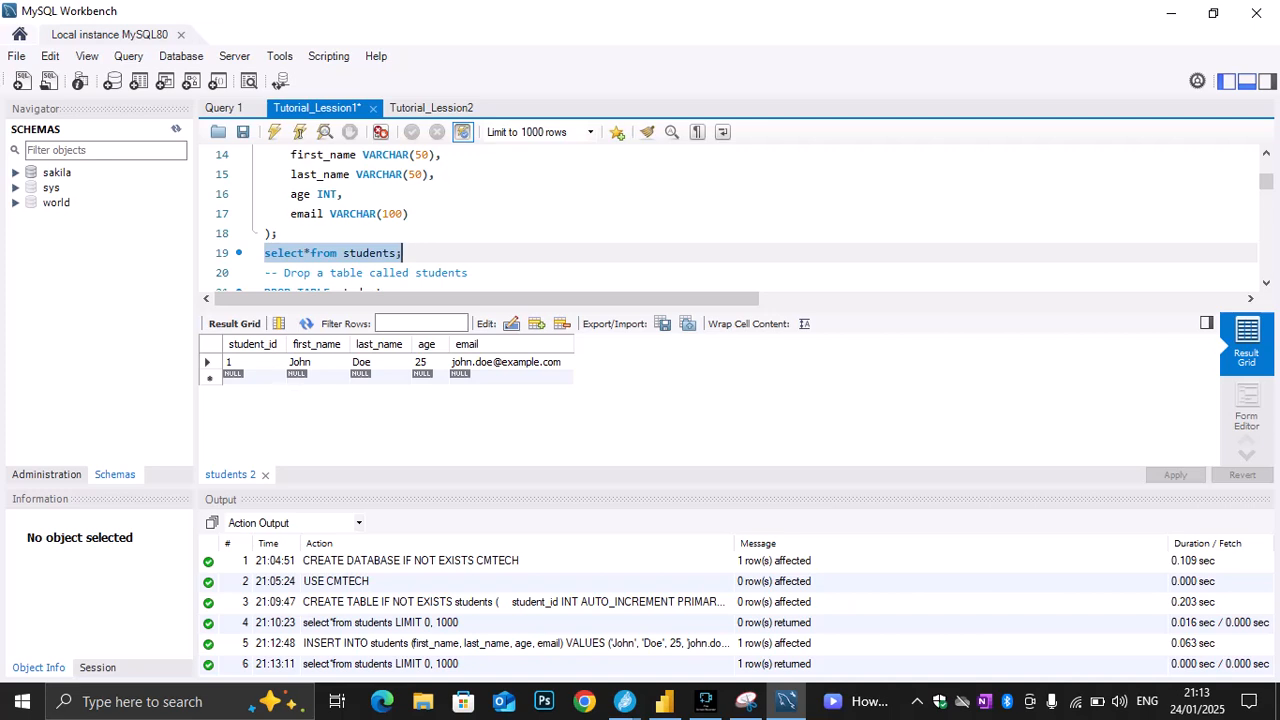
# Execute only the multi-row INSERT INTO students statement on lines 28 to 40
pyautogui.scroll(-1, 700, 220)
pyautogui.scroll(-1, 700, 220)
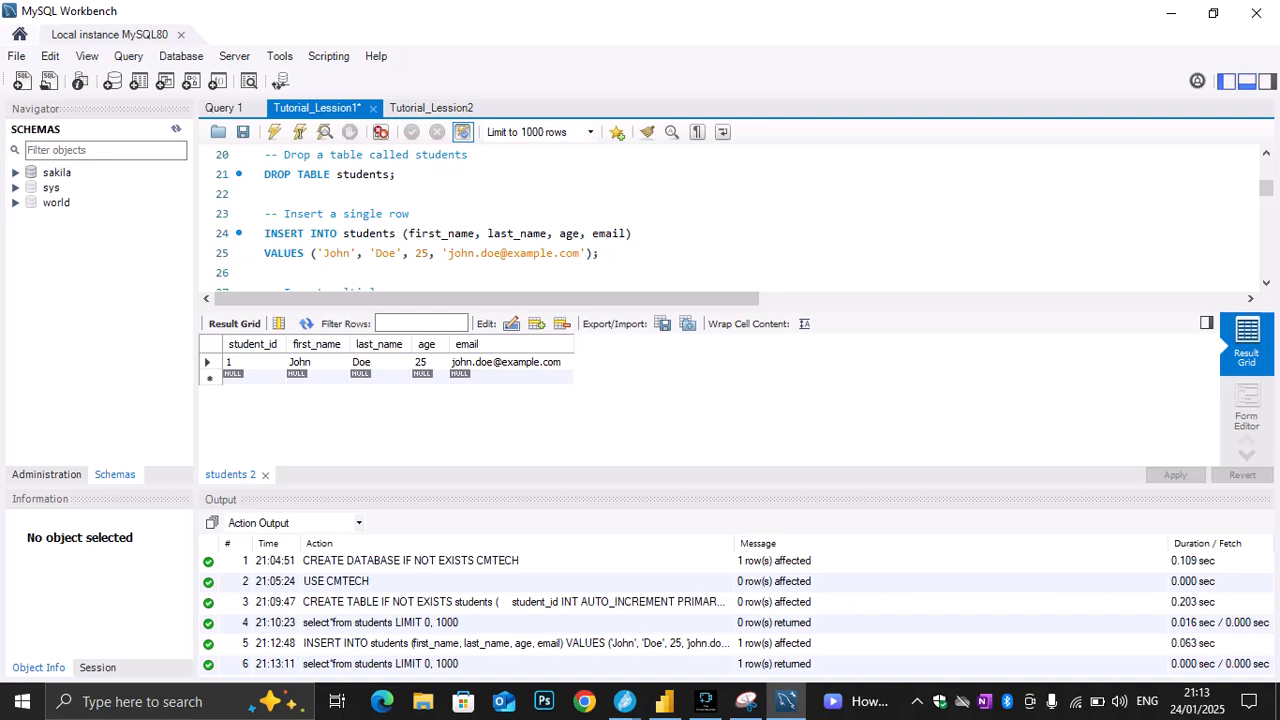
pyautogui.scroll(-1, 730, 215)
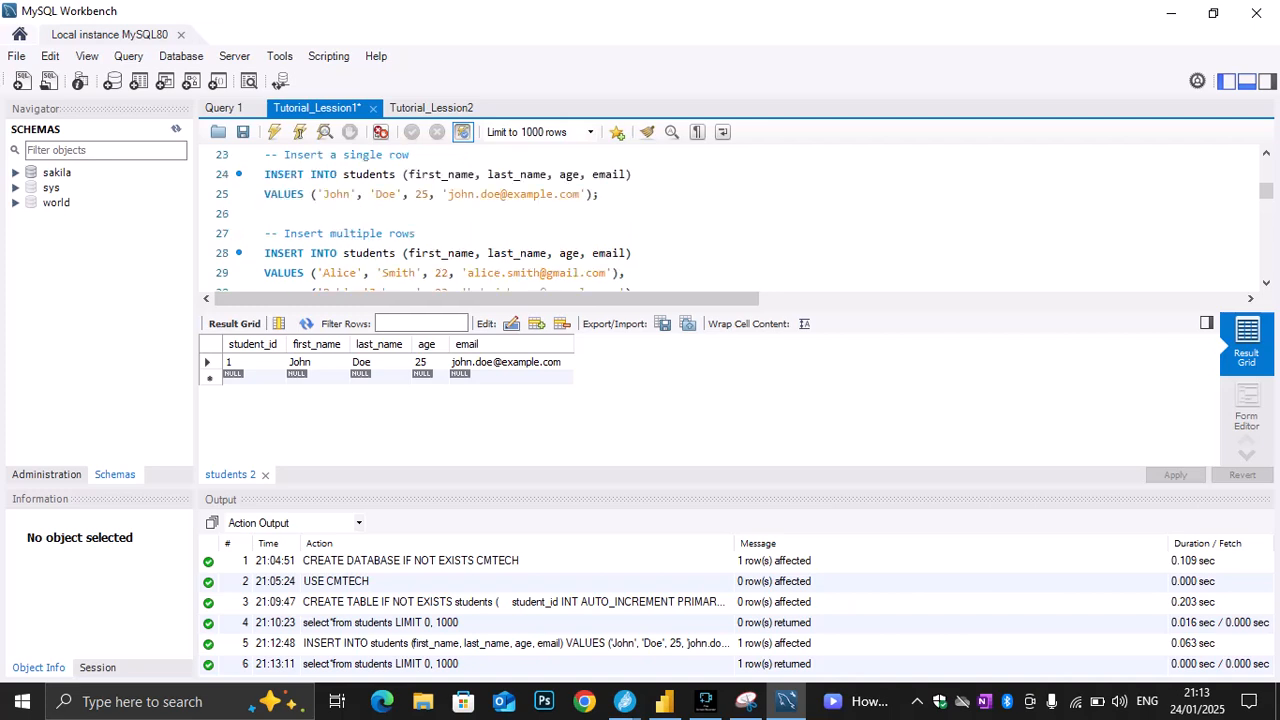
pyautogui.scroll(-1, 730, 215)
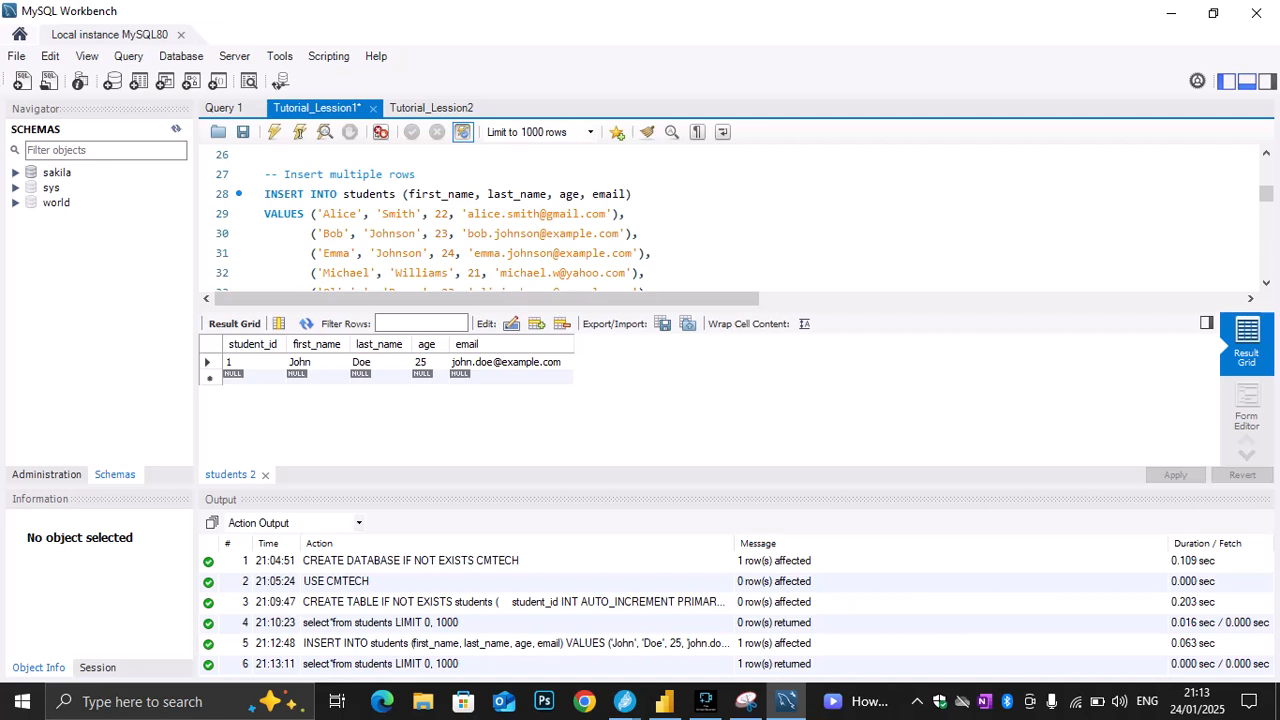
pyautogui.moveTo(632, 194); pyautogui.dragTo(403, 194)
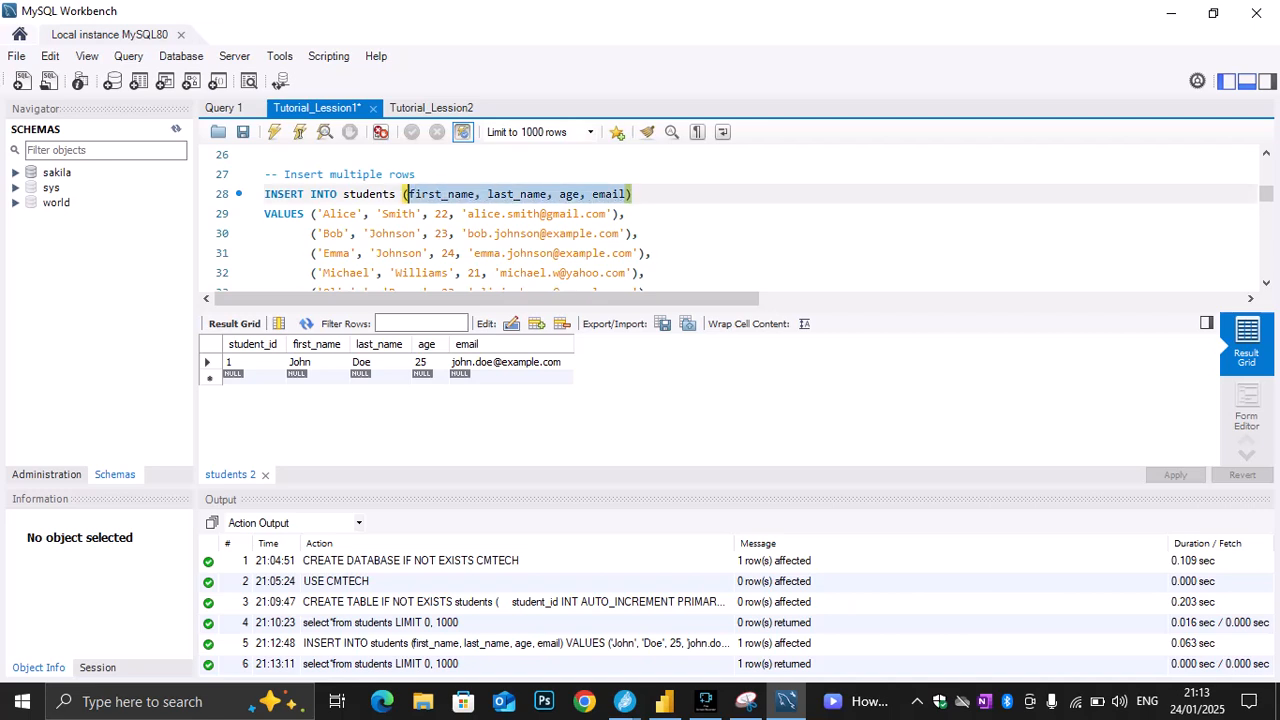
pyautogui.scroll(-1, 730, 220)
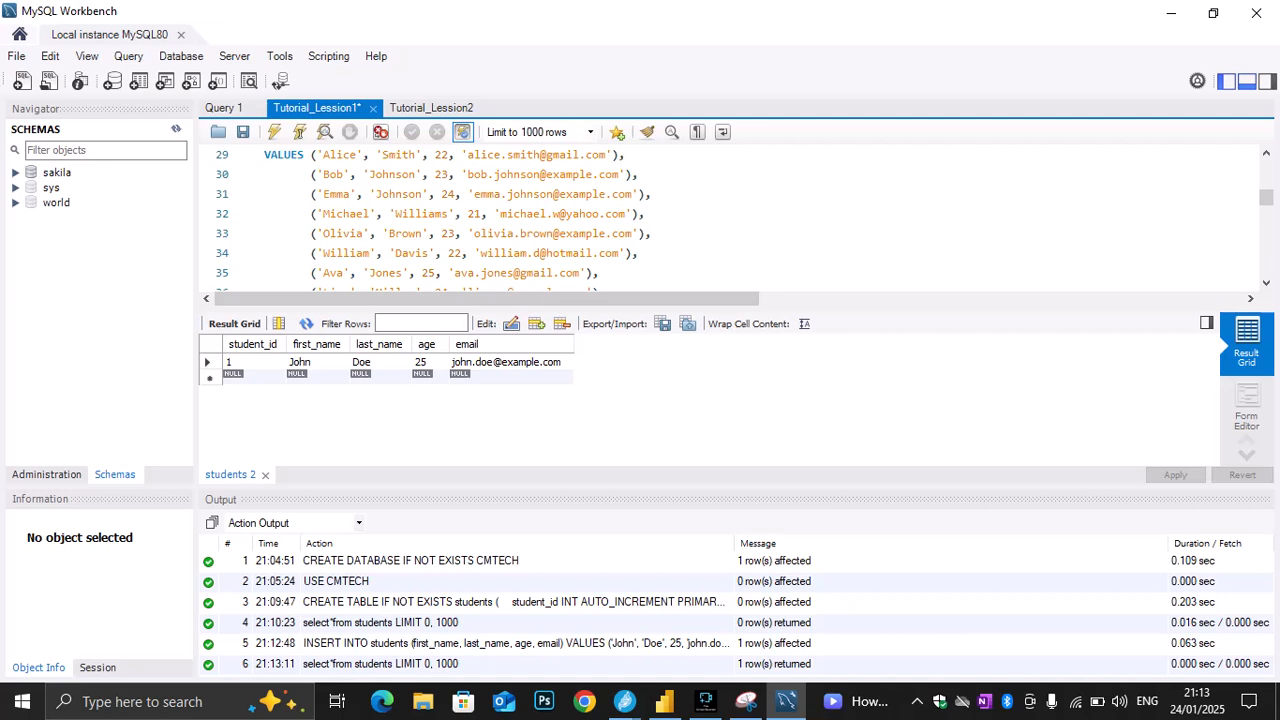
pyautogui.scroll(-2, 730, 220)
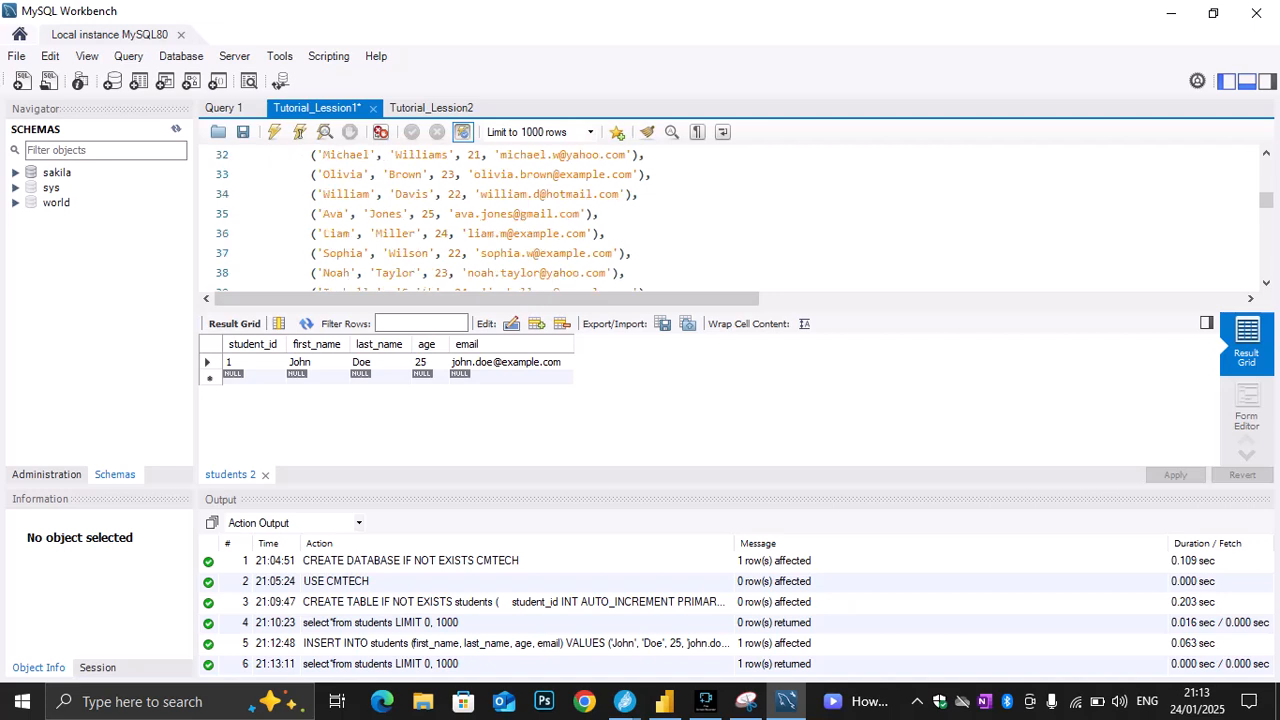
pyautogui.moveTo(632, 253); pyautogui.dragTo(265, 174)
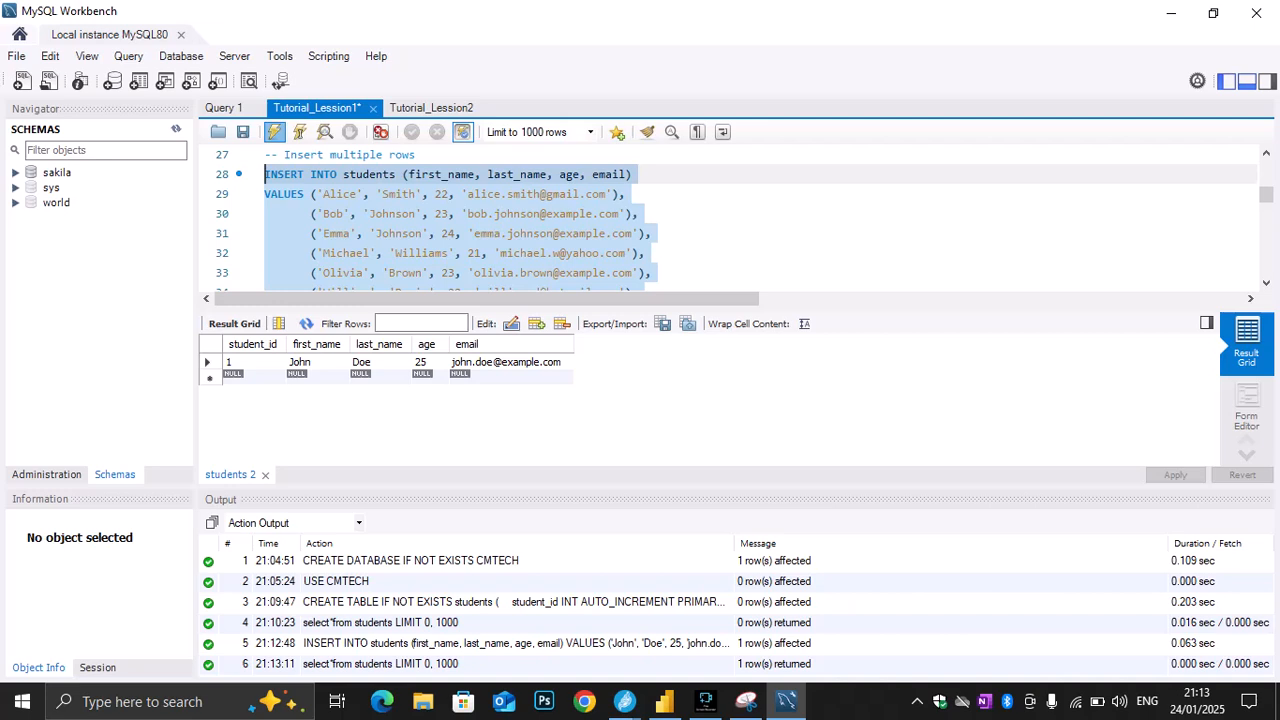
pyautogui.click(274, 132)
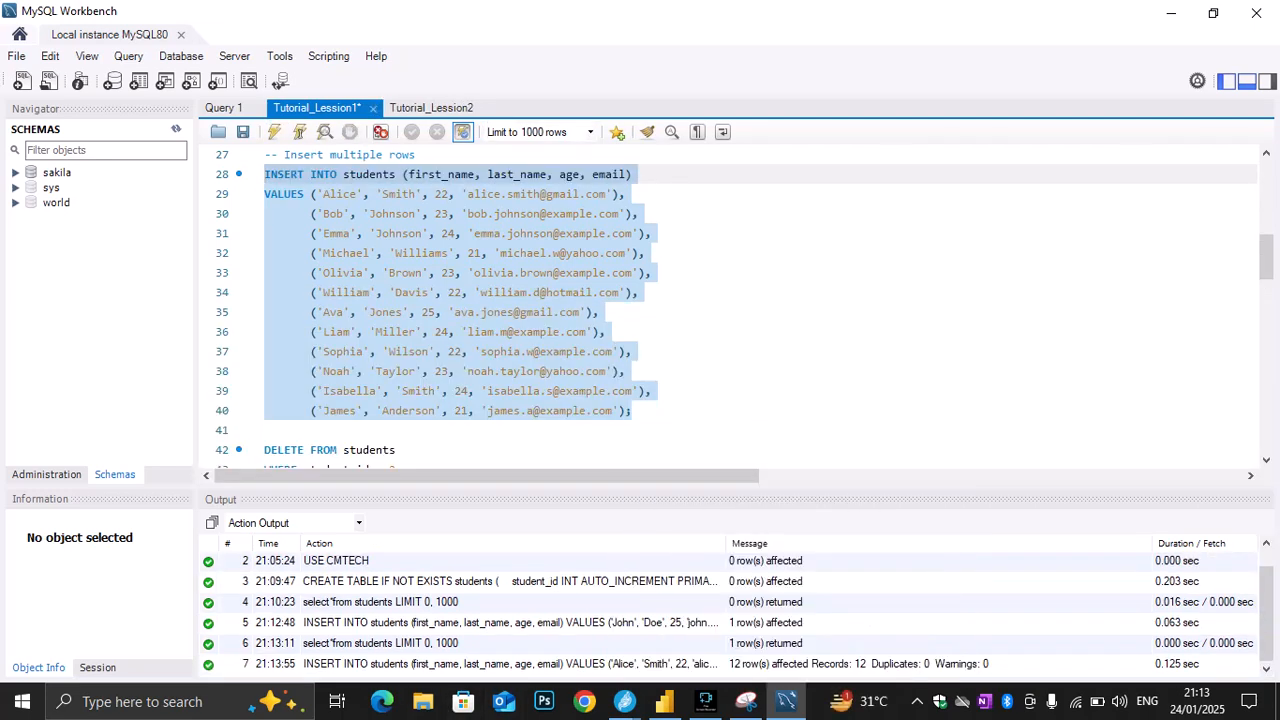
# Run only the "select*from students;" query on line 19 again and look through all the returned student rows
pyautogui.scroll(2, 730, 300)
pyautogui.scroll(1, 730, 300)
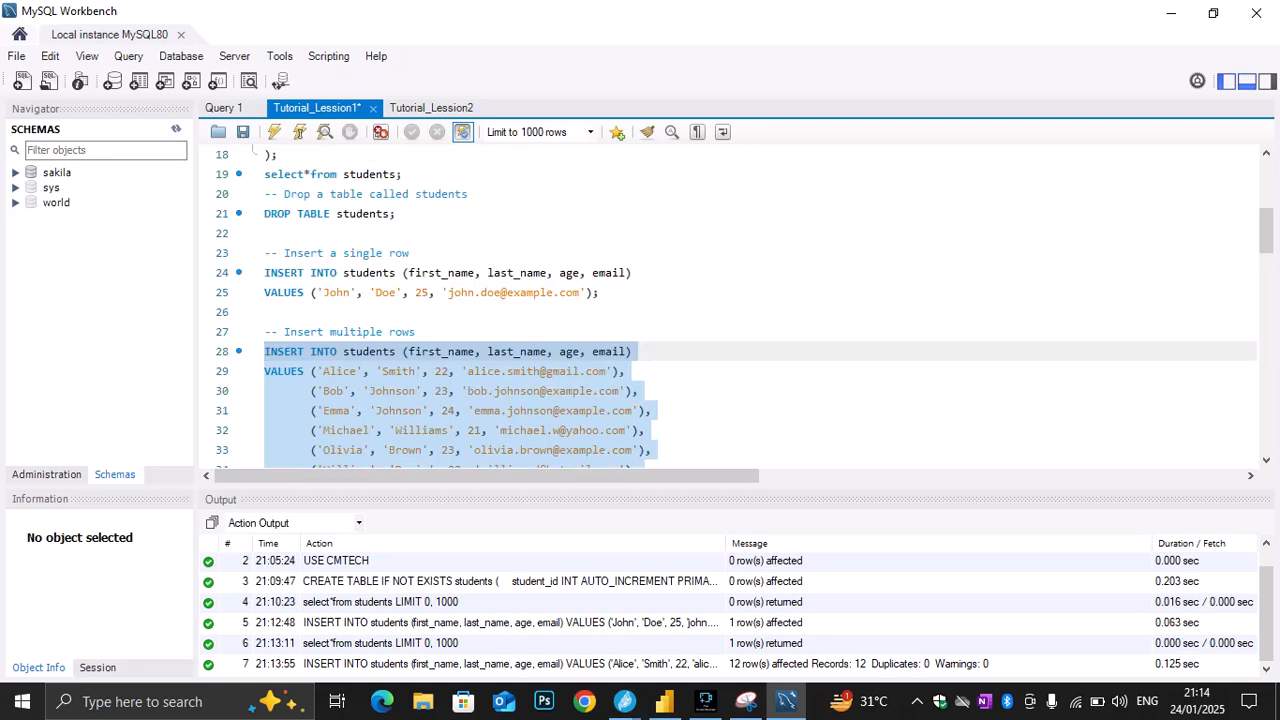
pyautogui.scroll(1, 730, 300)
pyautogui.moveTo(403, 234); pyautogui.dragTo(264, 234)
pyautogui.click(274, 131)
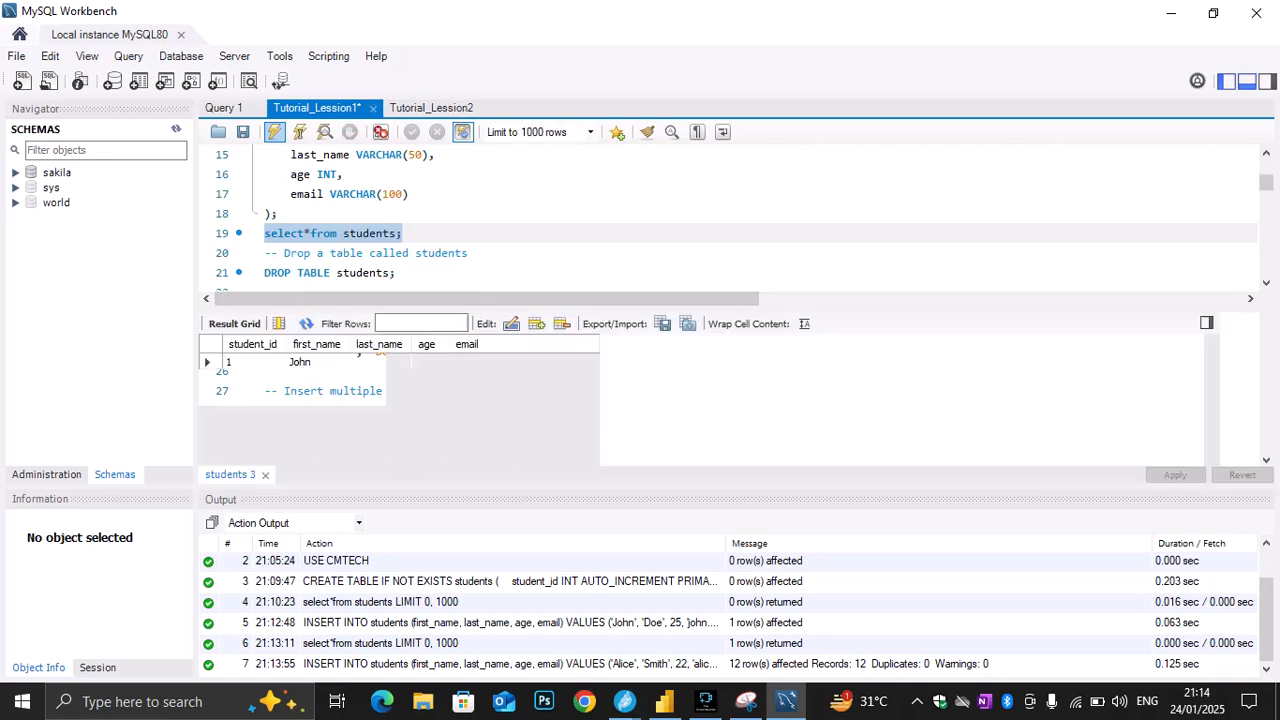
pyautogui.scroll(-2, 418, 392)
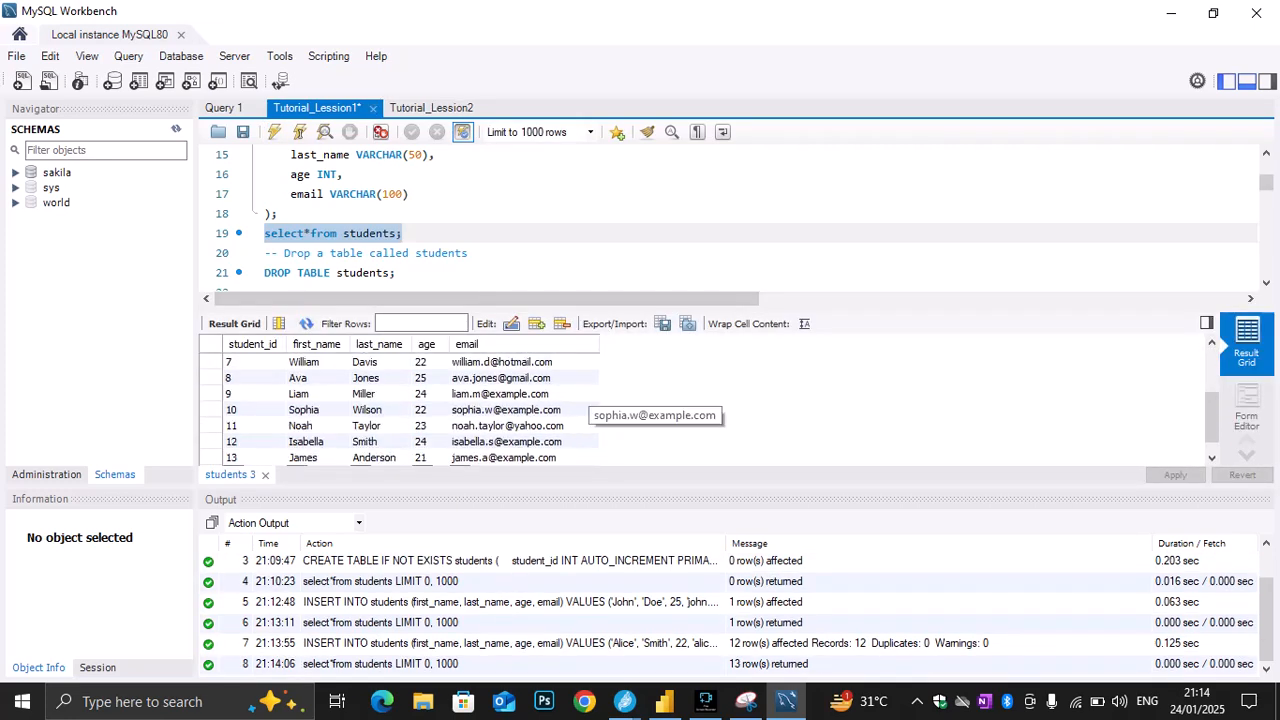
pyautogui.scroll(-1, 418, 400)
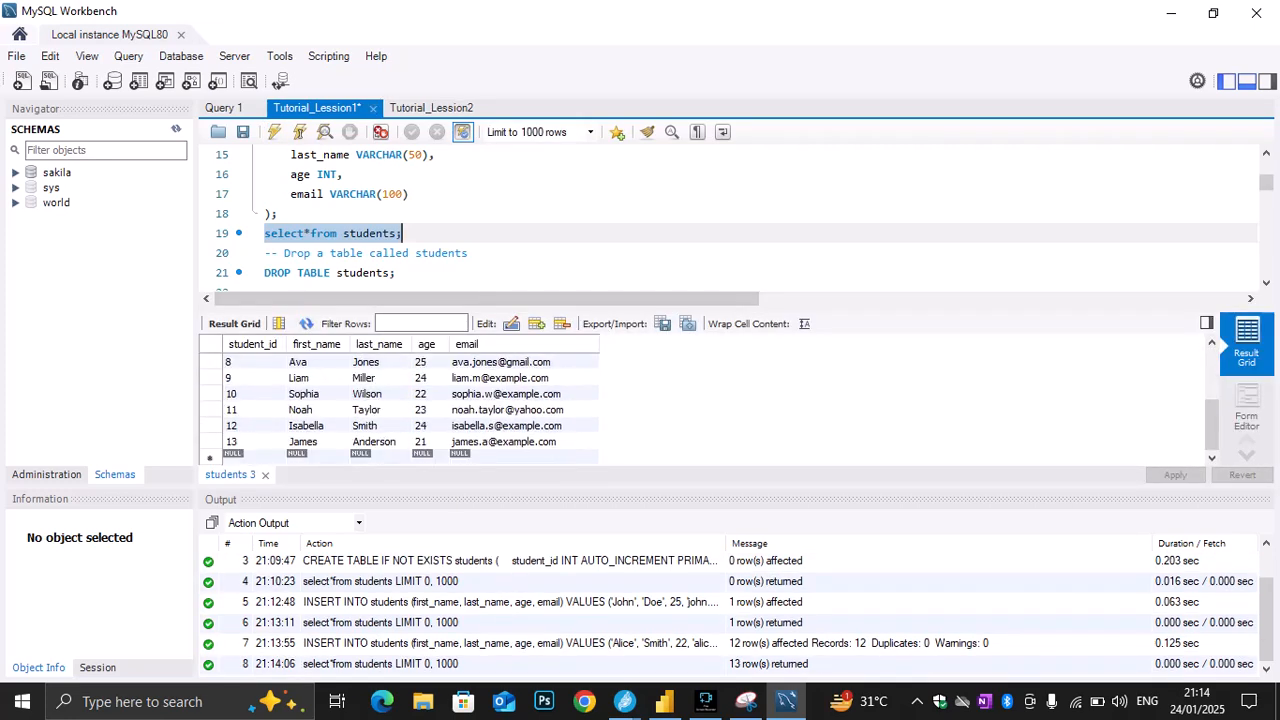
pyautogui.scroll(3, 400, 400)
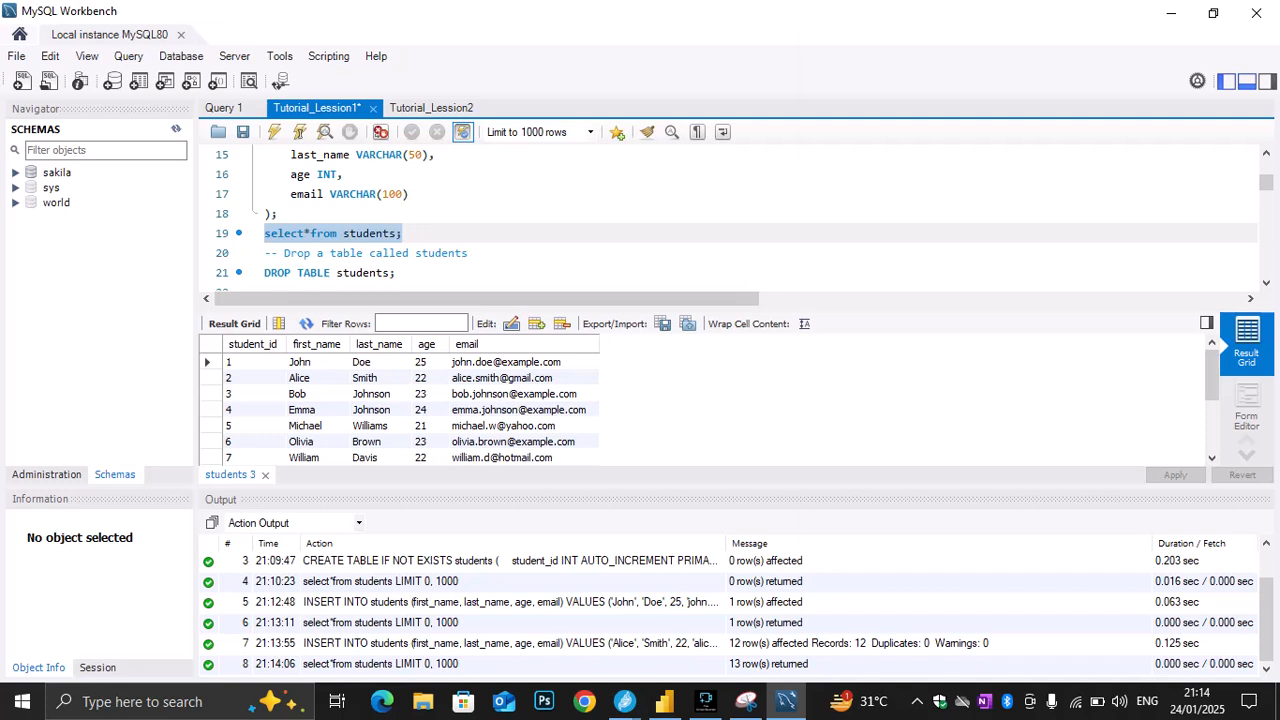
# Switch to the Jitsi meeting window and enlarge a single participant's view in place of the tile grid
pyautogui.hotkey('alt', 'Tab')
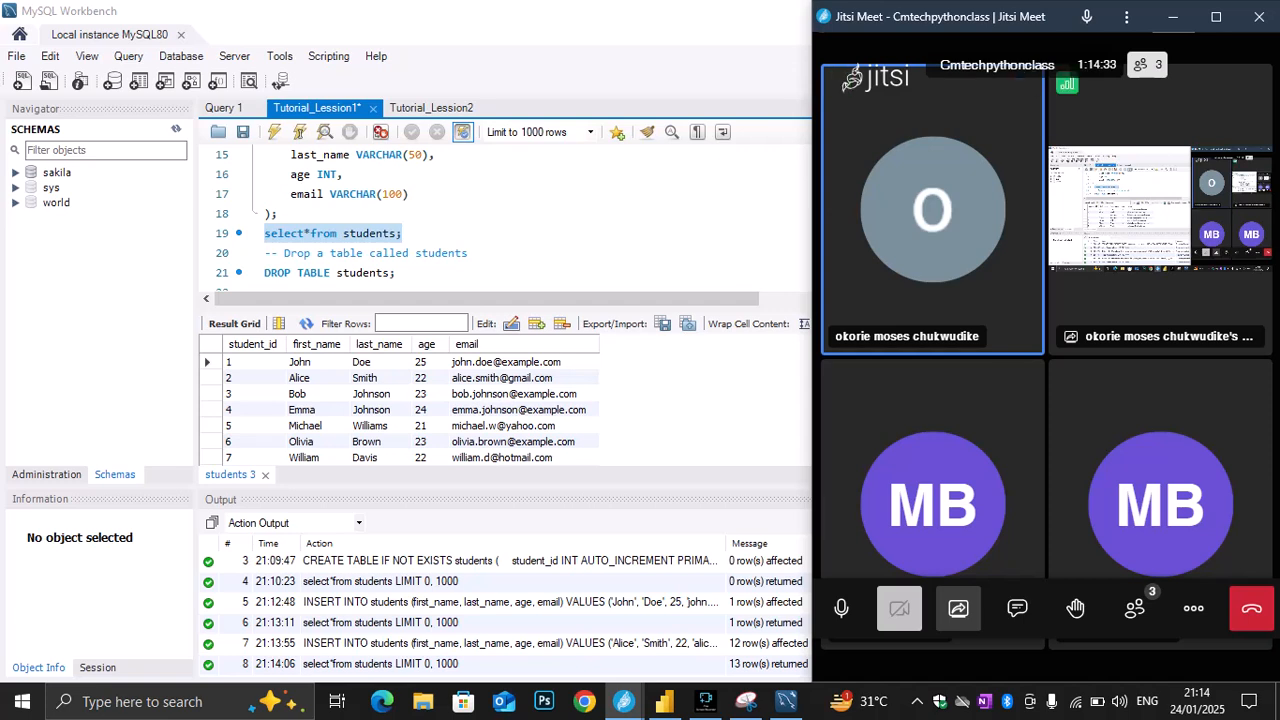
pyautogui.click(1160, 210)
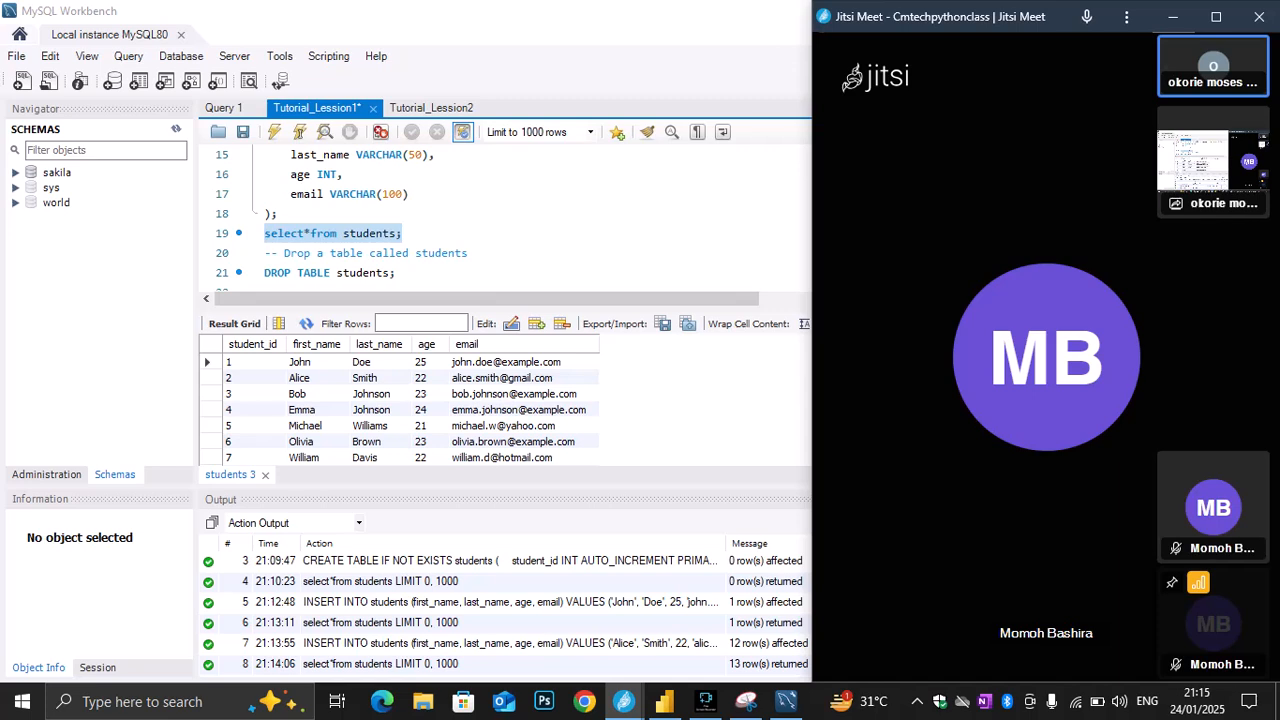
pyautogui.moveTo(1213, 507)
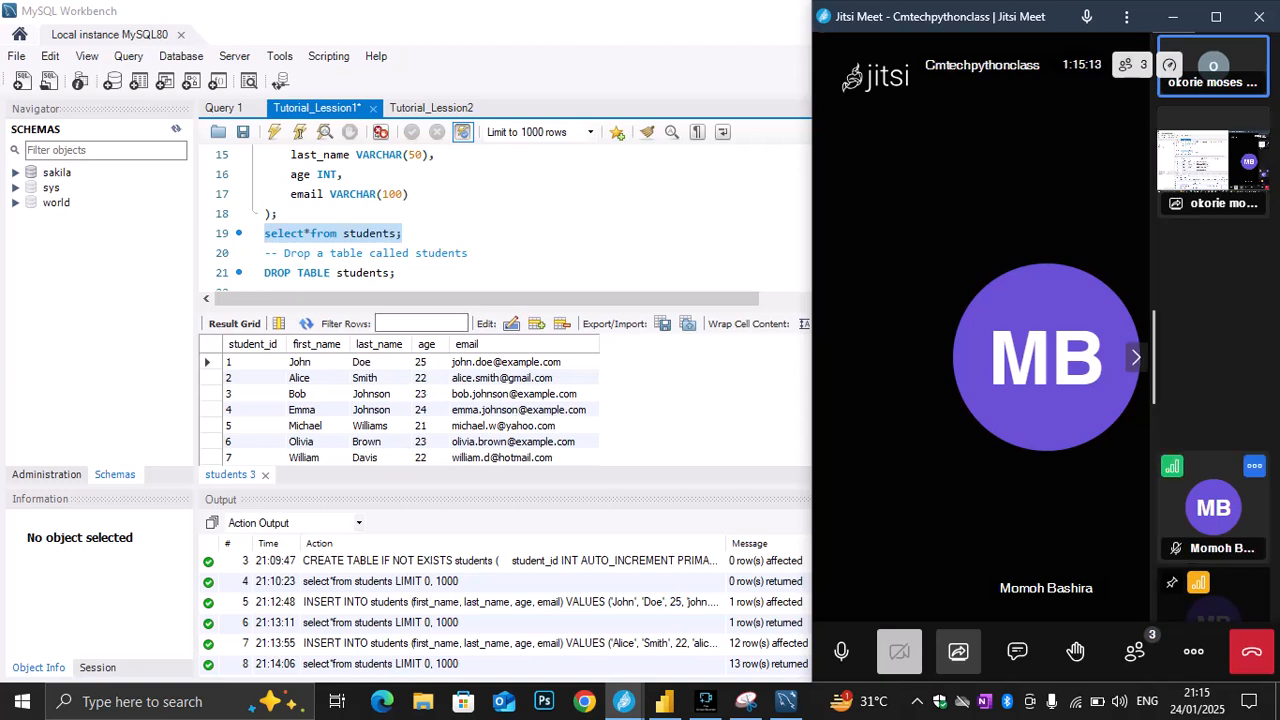
# Review the script from the single-row and multi-row INSERT examples through the DELETE statement for student_id 2
pyautogui.scroll(-1, 504, 222)
pyautogui.scroll(-1, 504, 222)
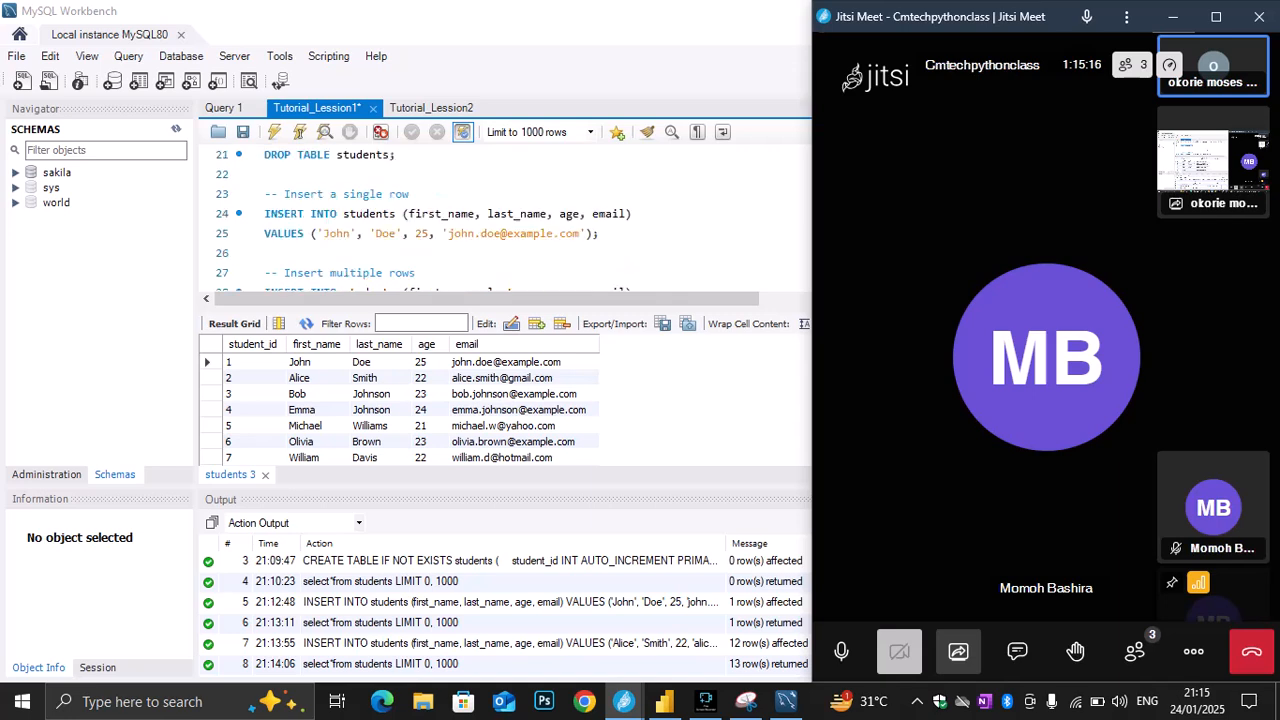
pyautogui.scroll(-1, 504, 222)
pyautogui.scroll(-1, 504, 222)
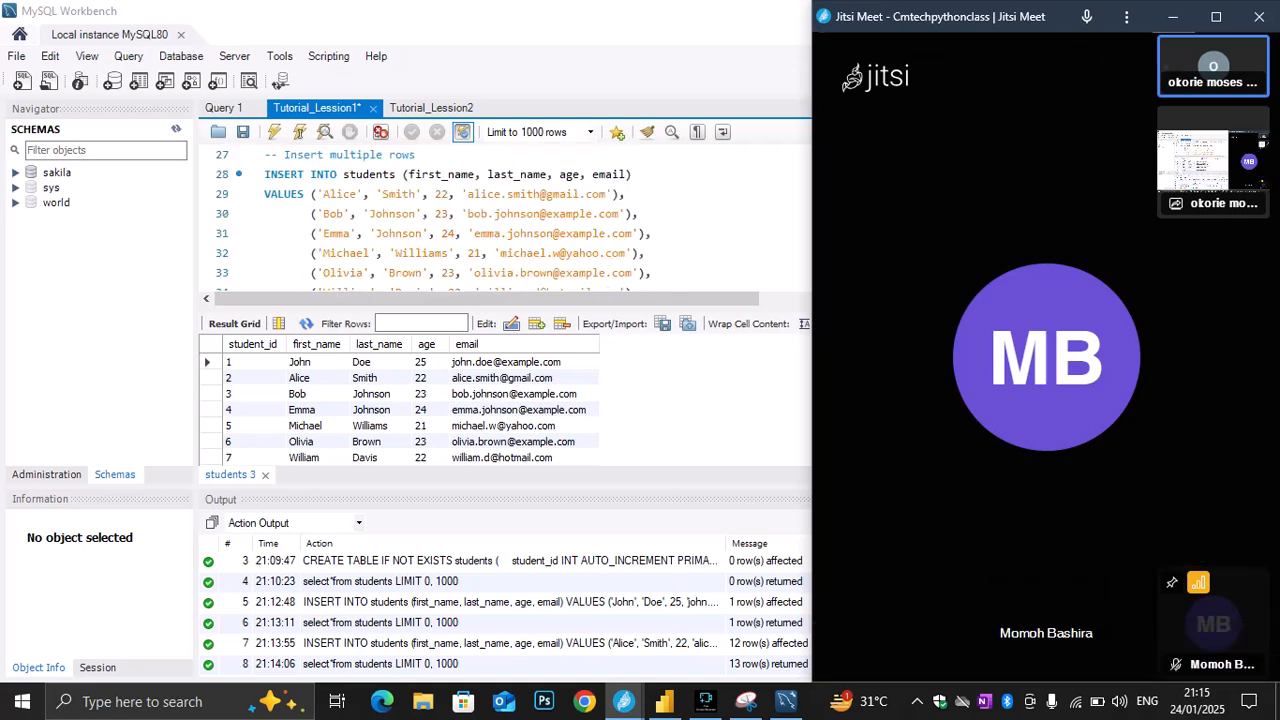
pyautogui.scroll(-3, 504, 222)
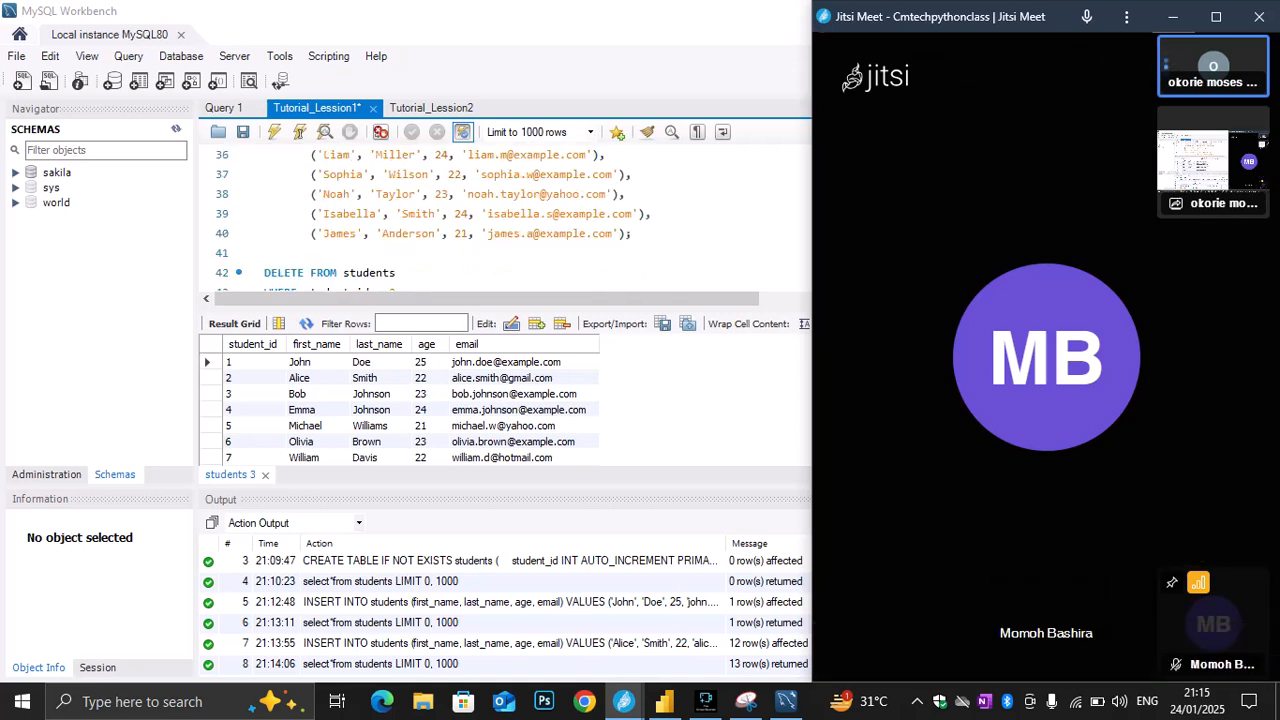
pyautogui.scroll(-1, 504, 222)
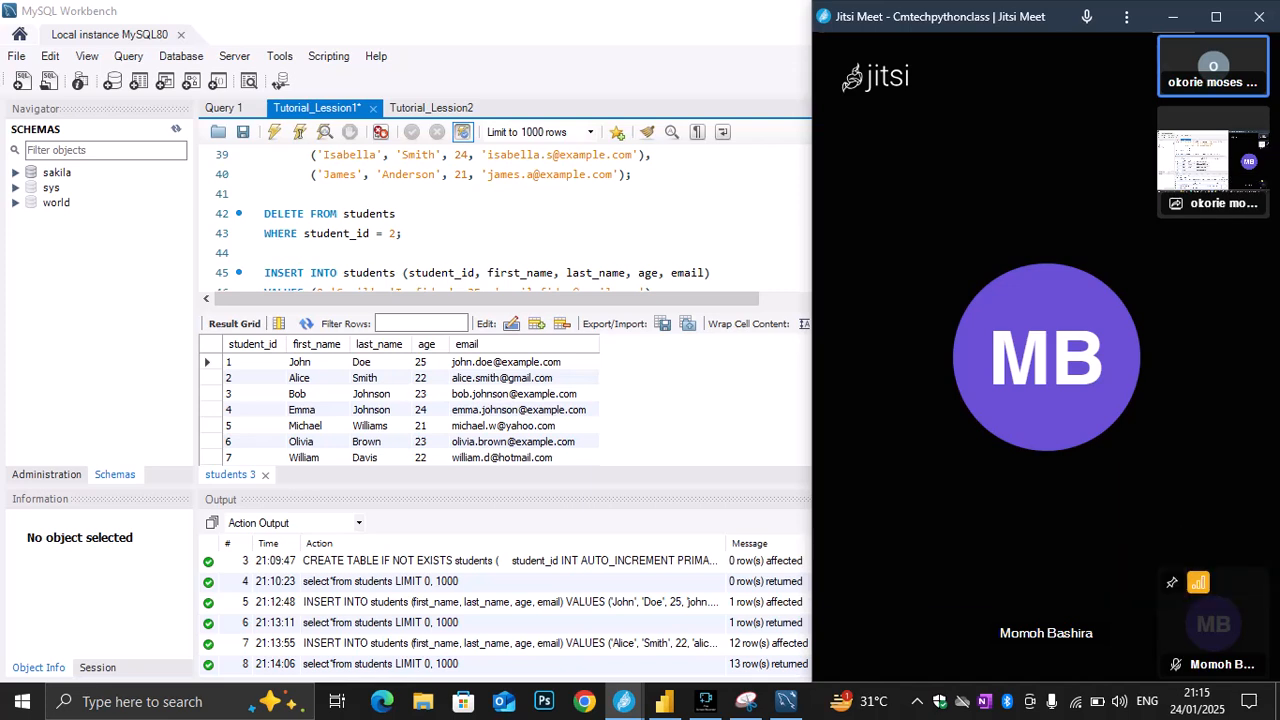
pyautogui.scroll(2, 500, 220)
pyautogui.scroll(1, 500, 220)
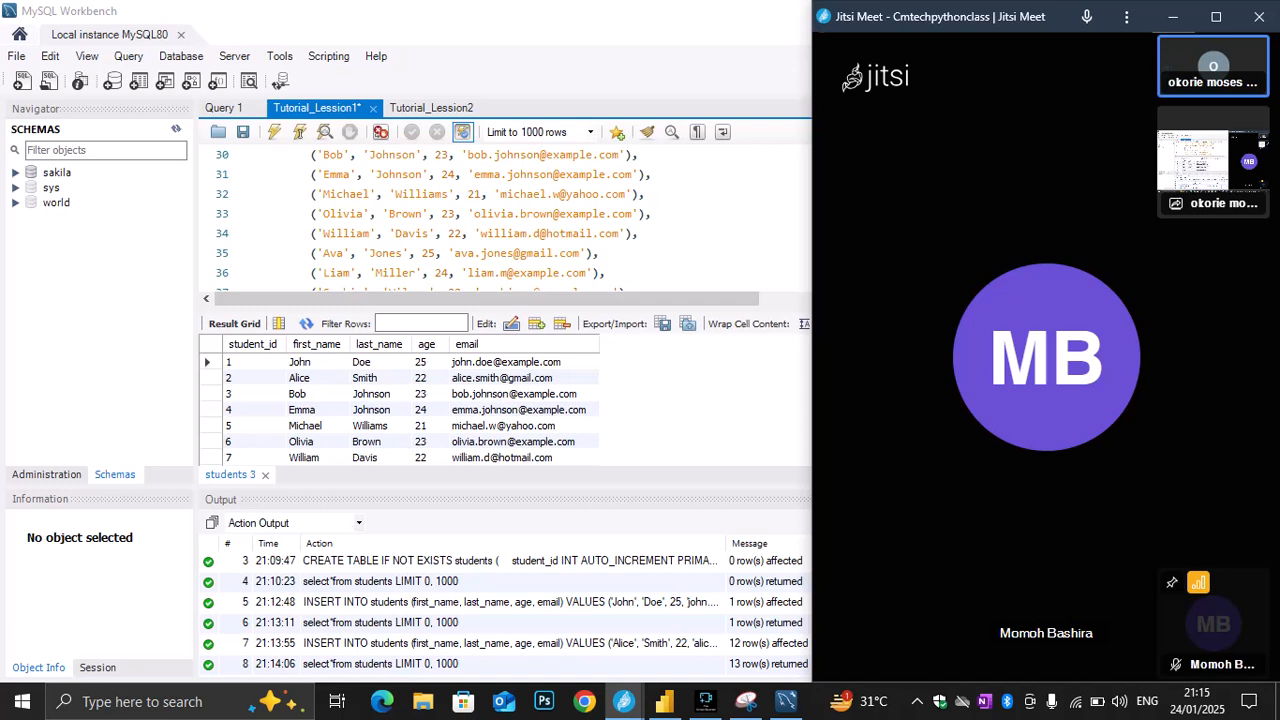
# Review the single-row and multi-row INSERT INTO students examples in the script, from line 23 through line 36
pyautogui.scroll(1, 500, 220)
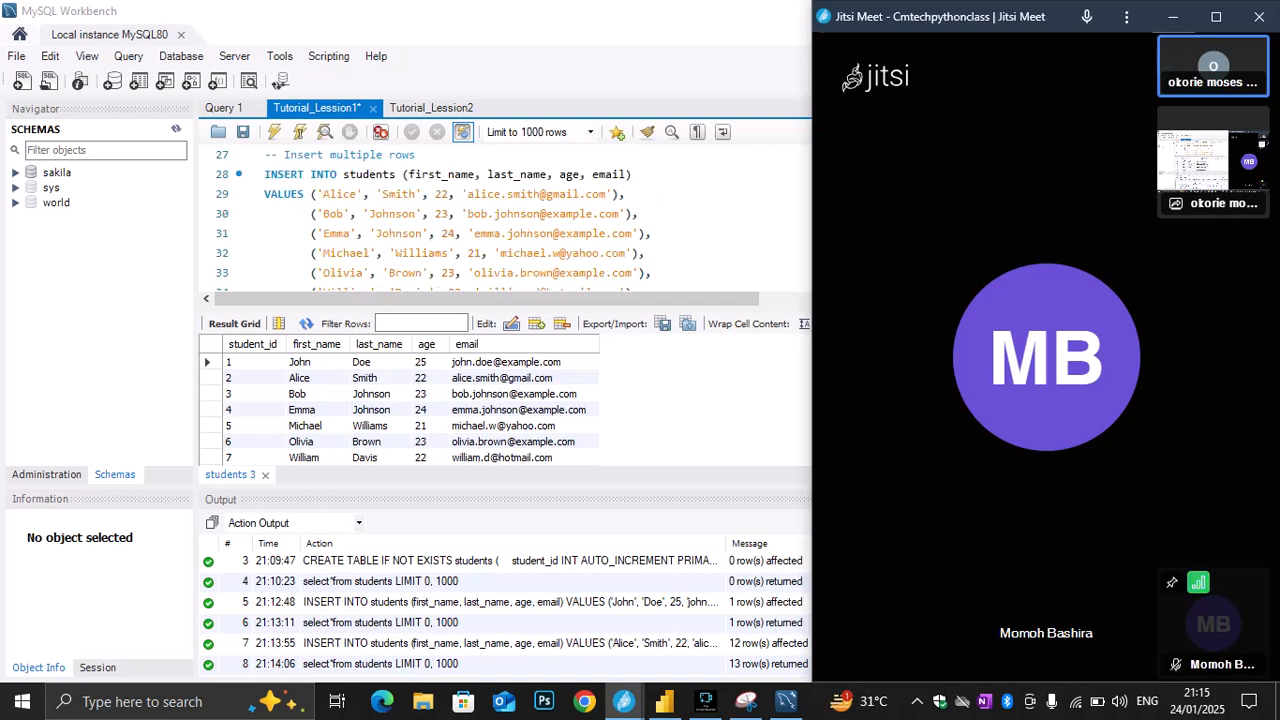
pyautogui.scroll(1, 500, 220)
pyautogui.scroll(1, 500, 220)
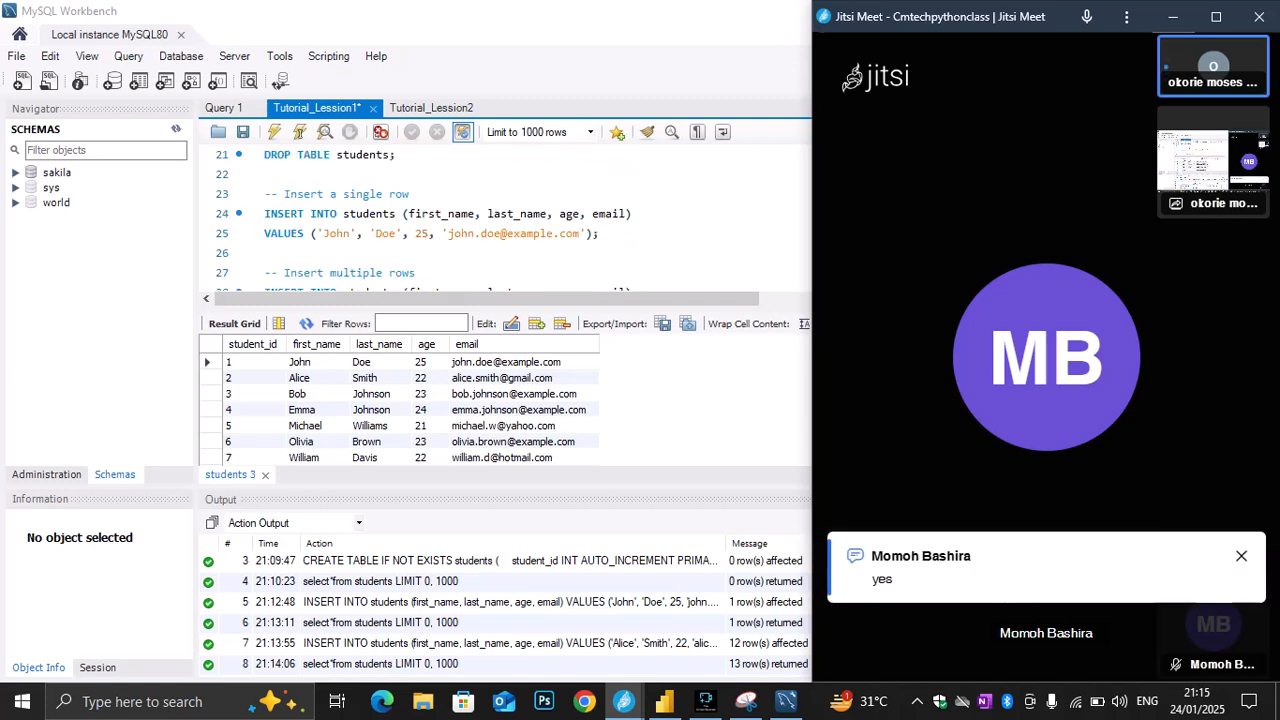
pyautogui.scroll(-1, 500, 220)
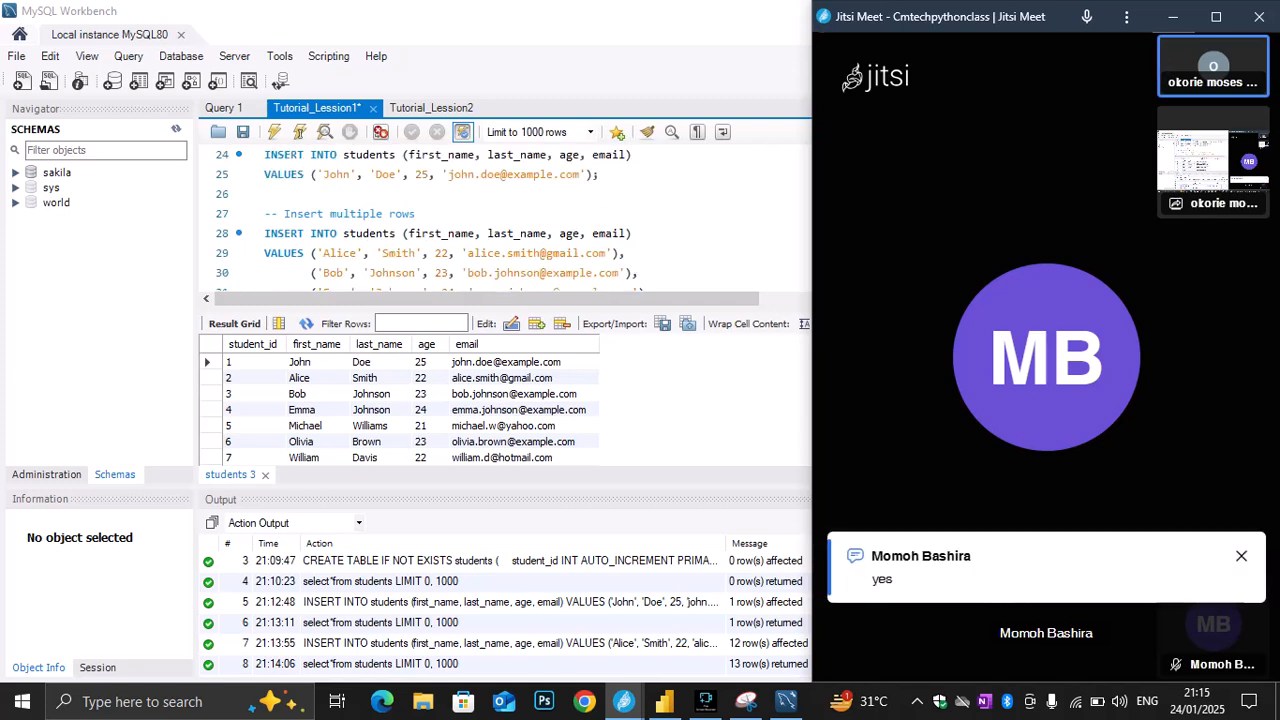
pyautogui.scroll(1, 500, 220)
pyautogui.scroll(1, 500, 220)
pyautogui.scroll(-2, 500, 220)
pyautogui.scroll(-1, 500, 220)
pyautogui.scroll(-1, 500, 220)
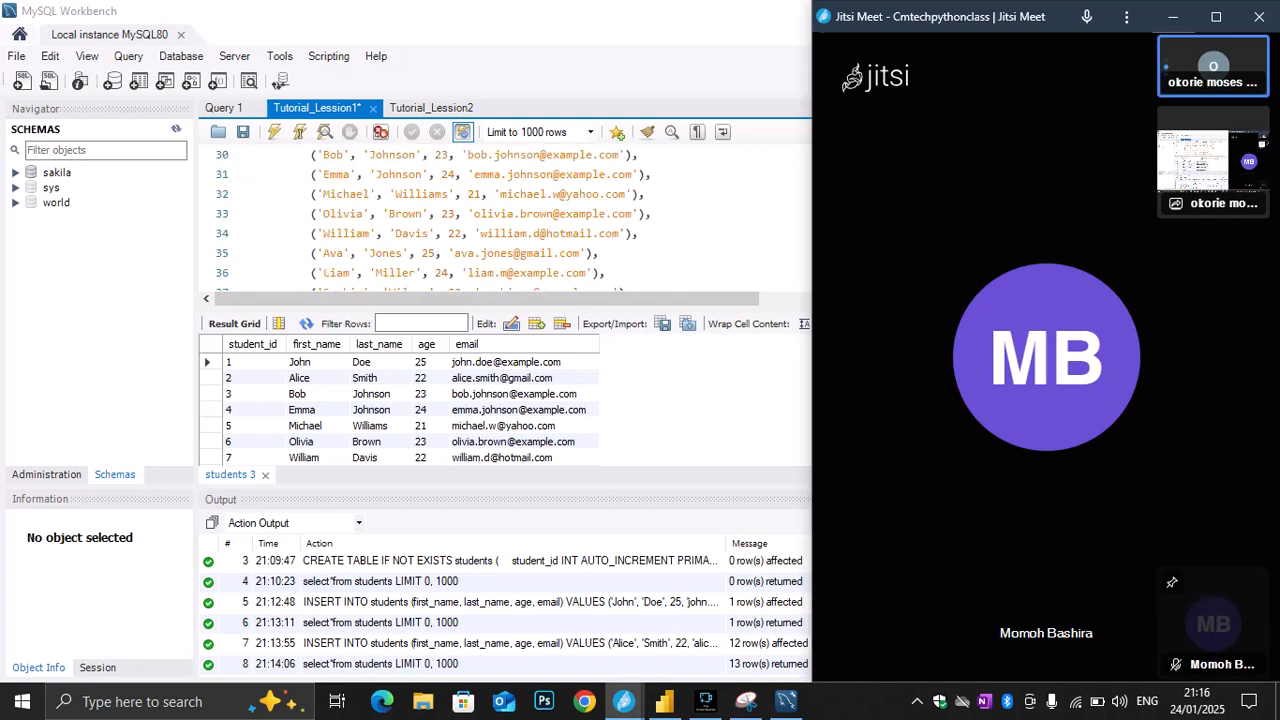
pyautogui.scroll(3, 500, 220)
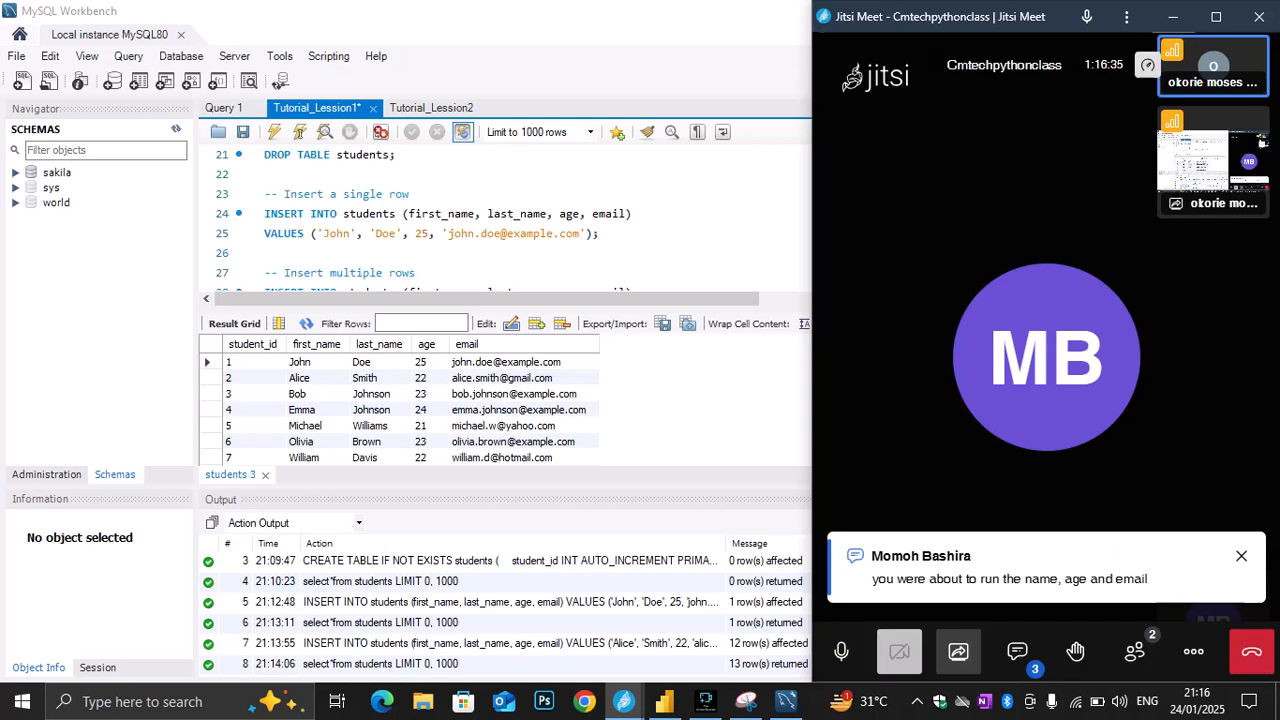
# Review the script from the CREATE DATABASE and CREATE TABLE students statements down to the single-row INSERT, highlighting its columns and values
pyautogui.scroll(1, 505, 220)
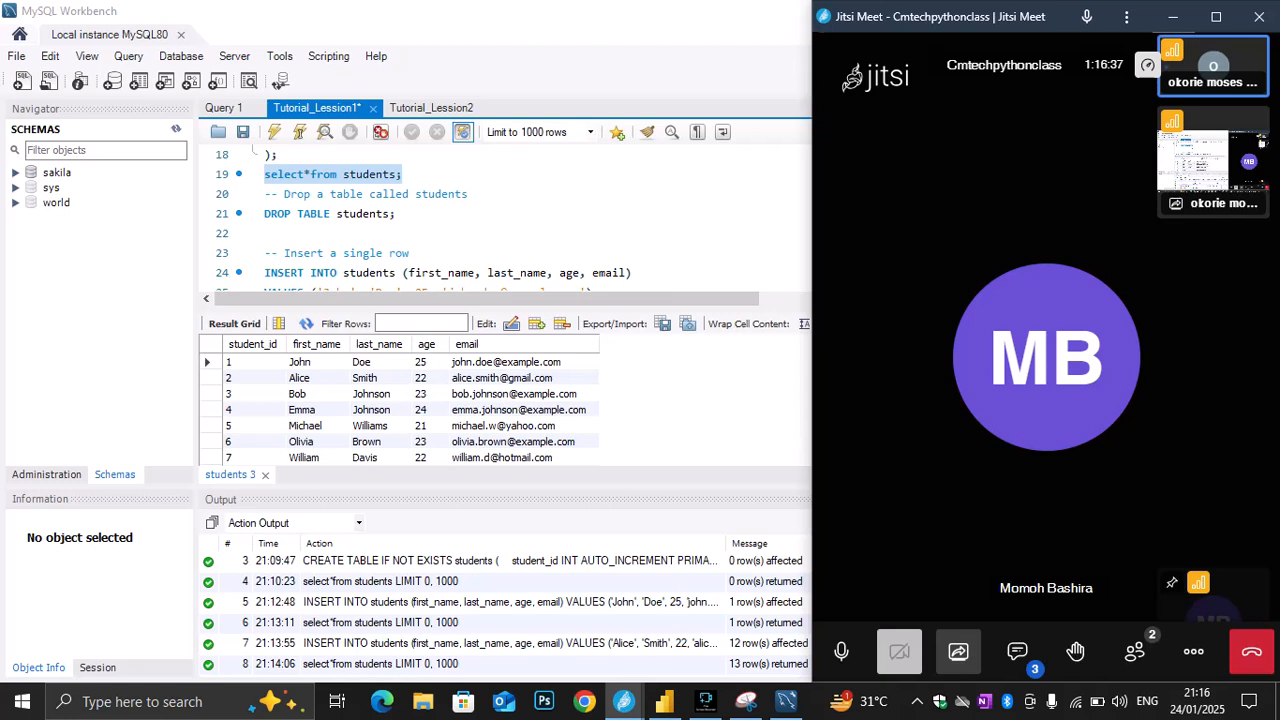
pyautogui.scroll(-1, 505, 220)
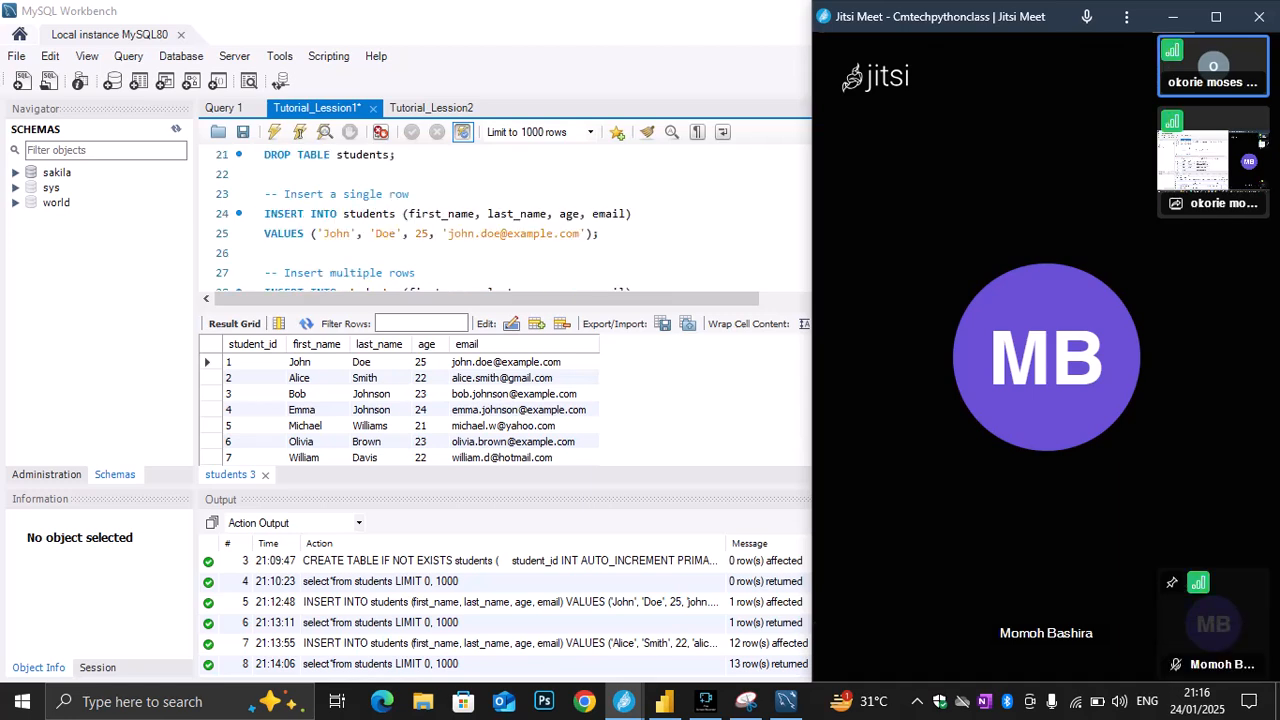
pyautogui.scroll(2, 505, 220)
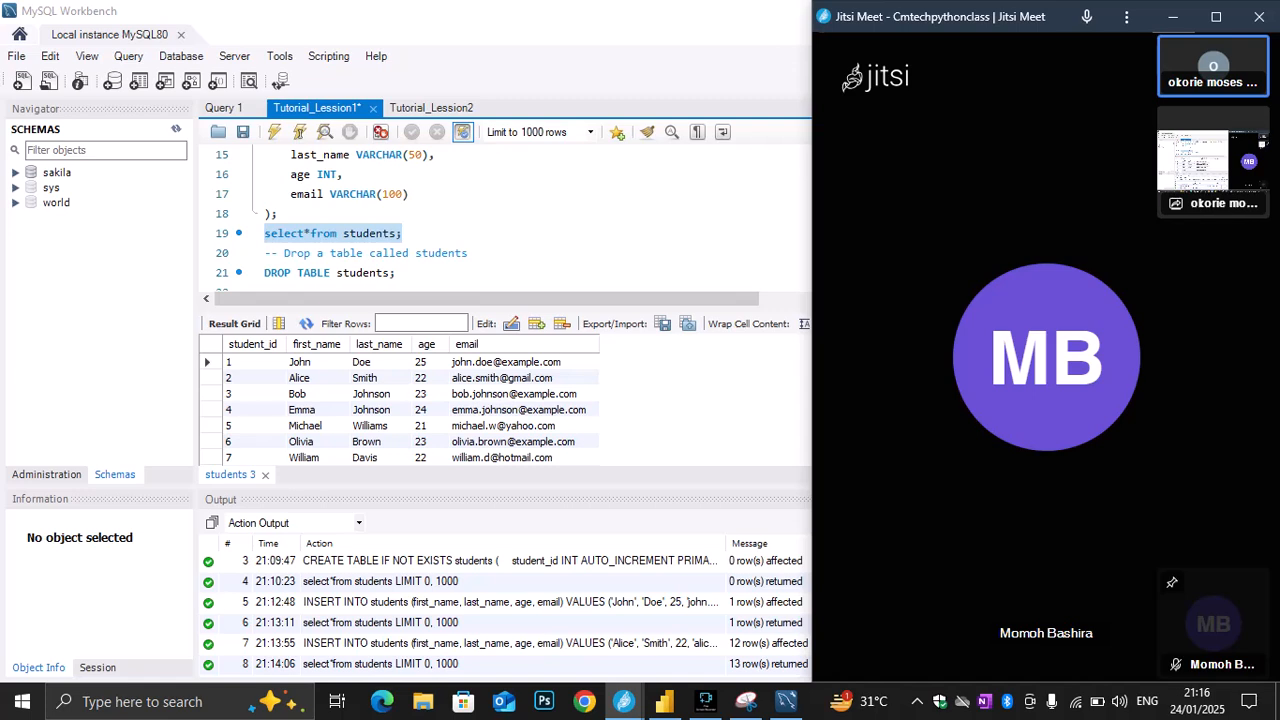
pyautogui.scroll(2, 505, 220)
pyautogui.scroll(1, 505, 220)
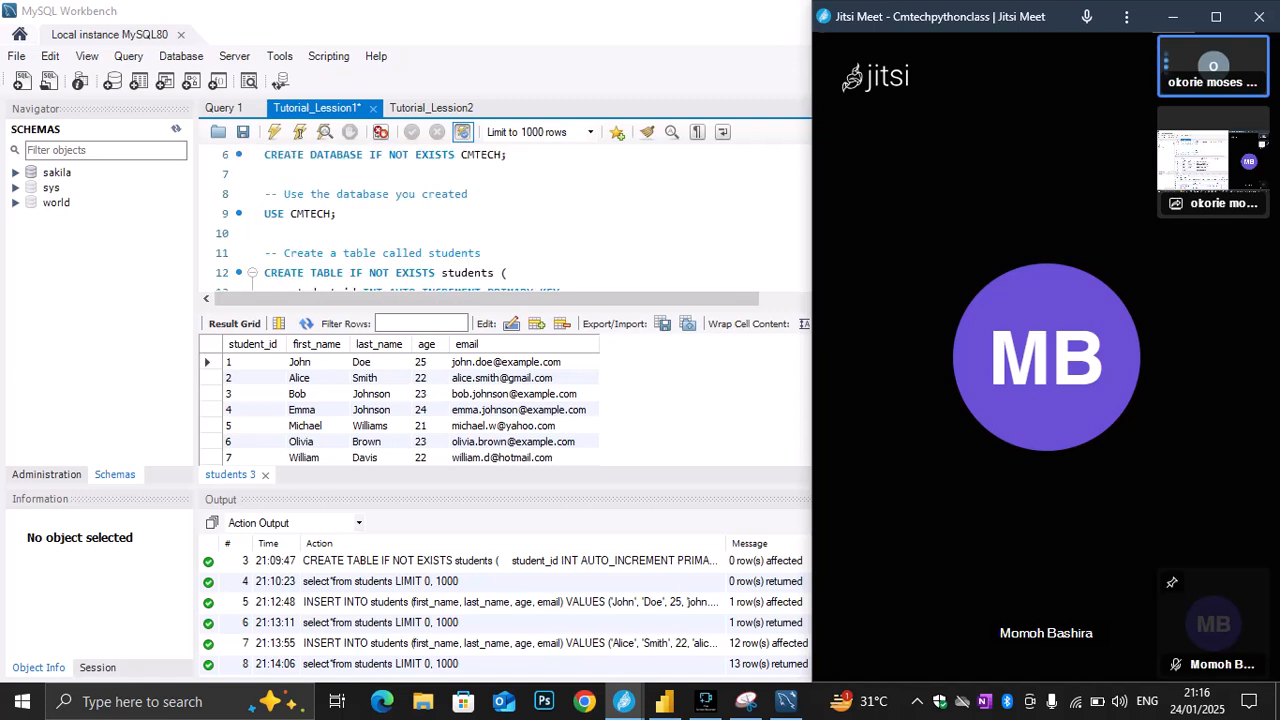
pyautogui.scroll(-1, 505, 220)
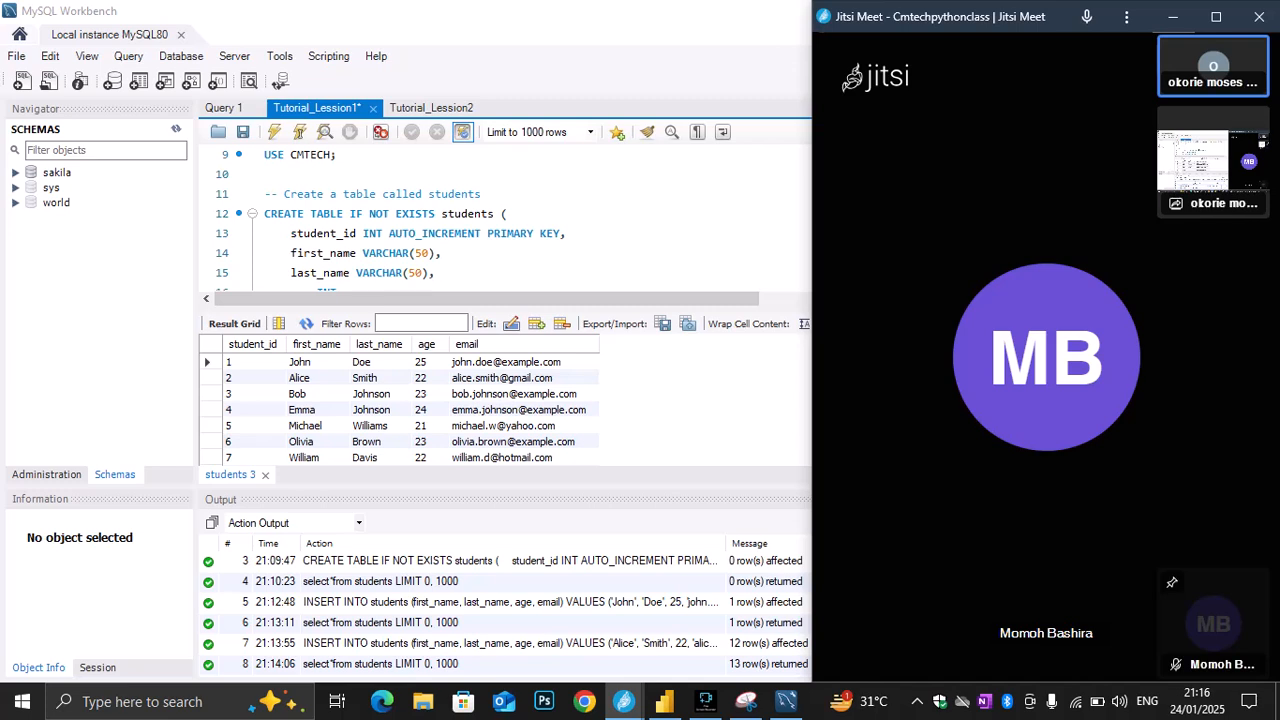
pyautogui.scroll(-1, 505, 220)
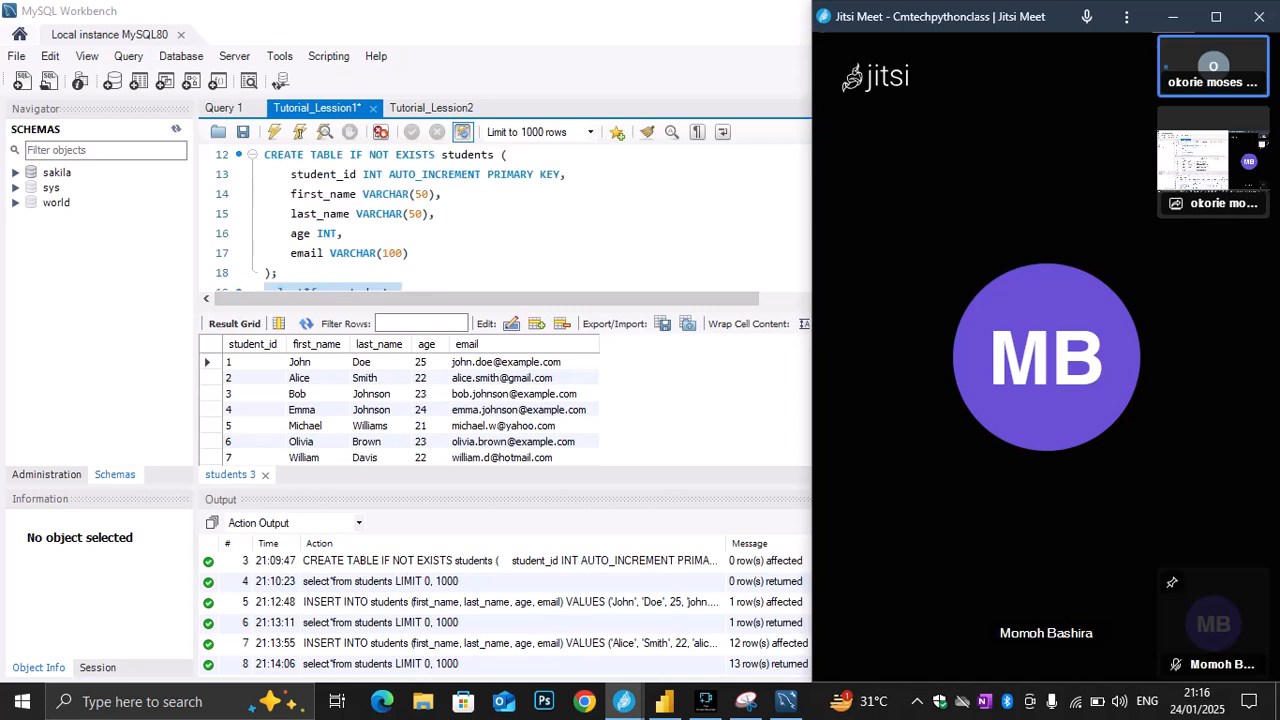
pyautogui.scroll(-1, 505, 220)
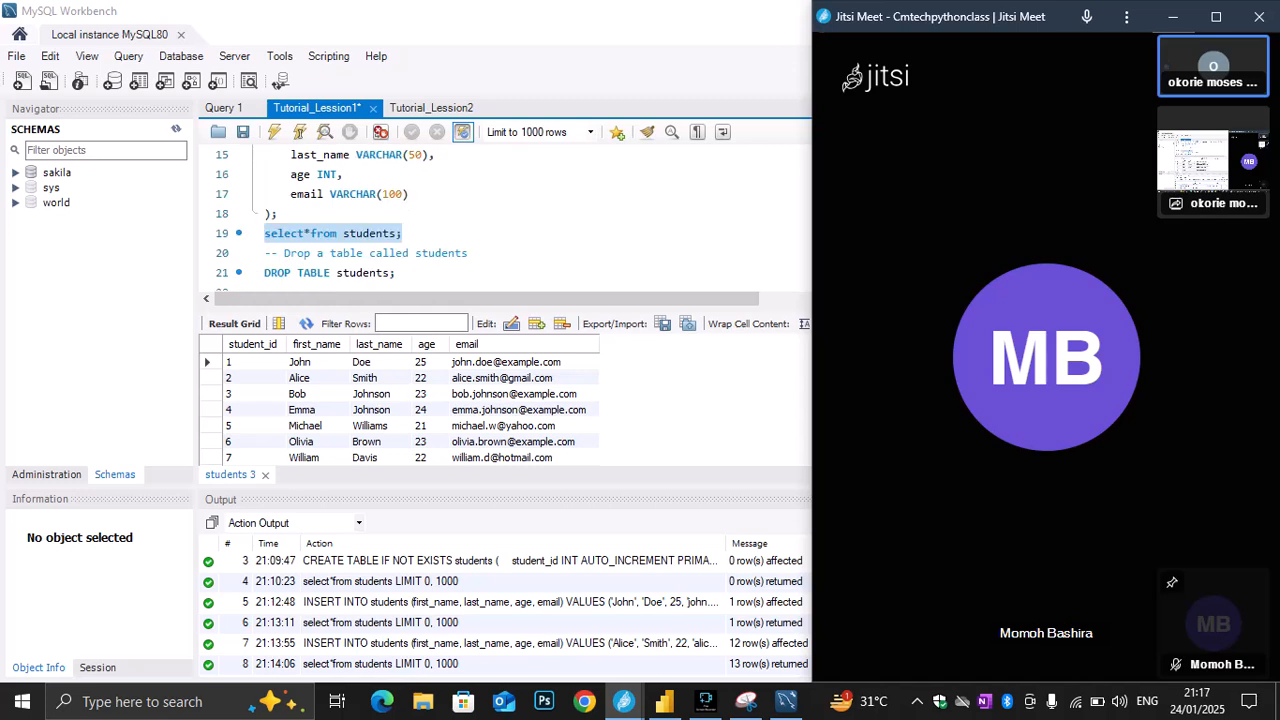
pyautogui.scroll(-1, 505, 220)
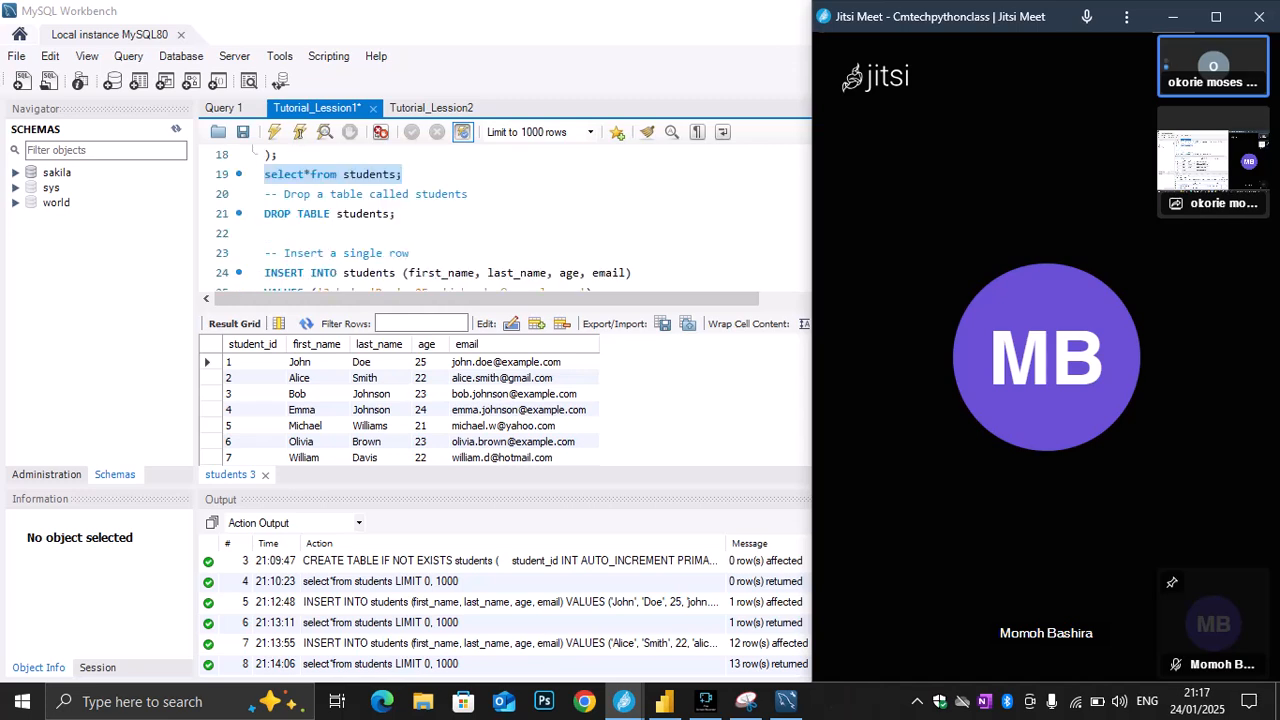
pyautogui.scroll(-1, 505, 220)
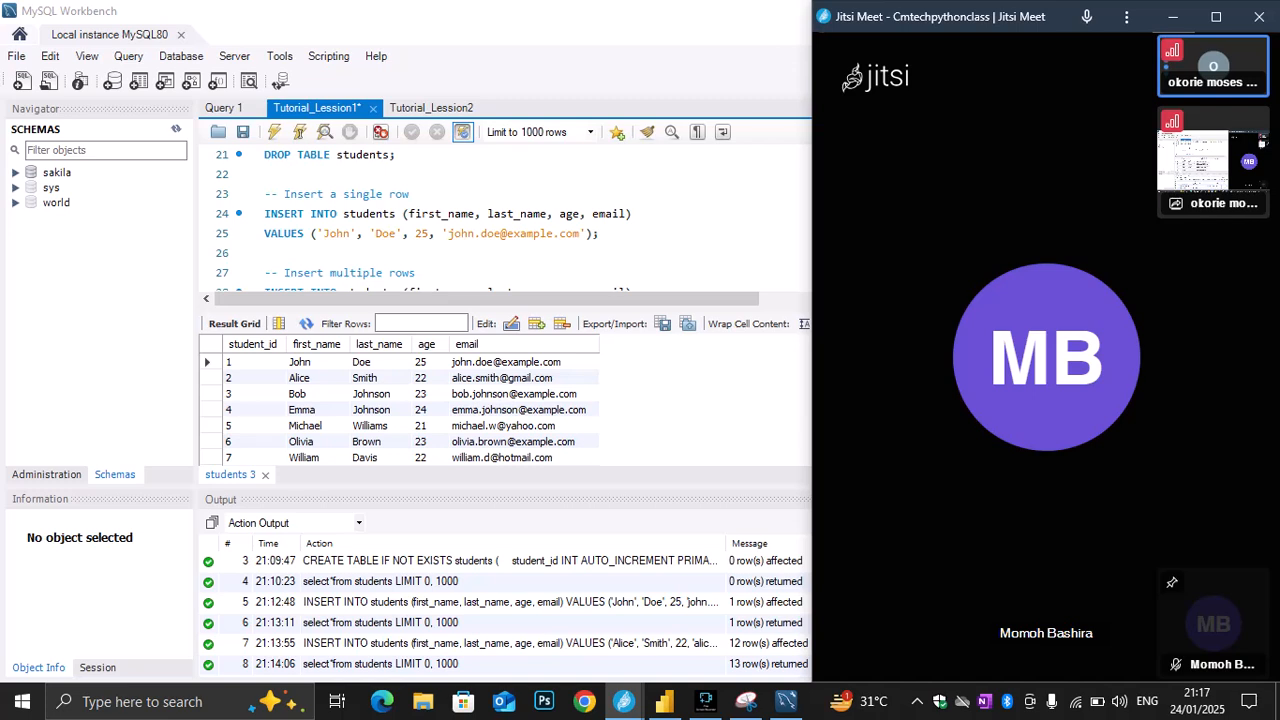
pyautogui.click(600, 234)
pyautogui.moveTo(600, 234); pyautogui.dragTo(337, 214)
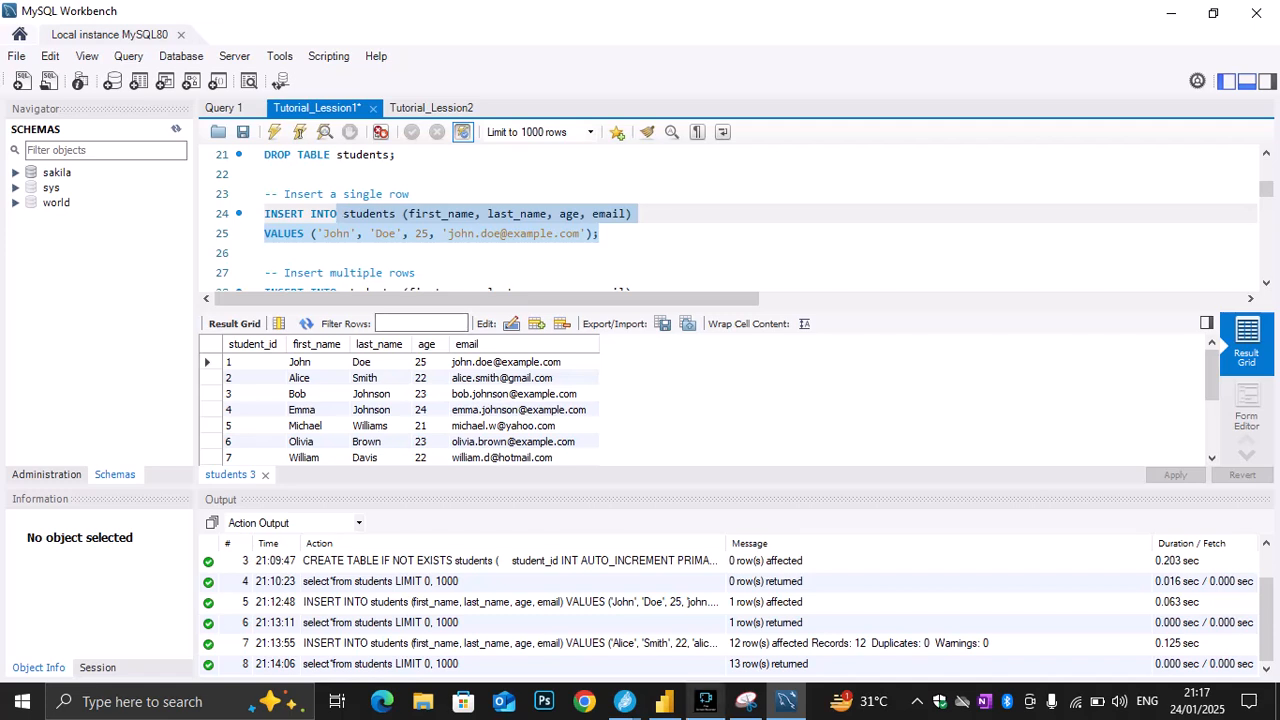
# Switch to the Jitsi meeting to check its unread chat messages, and return to the MySQL Workbench script
pyautogui.moveTo(664, 701)
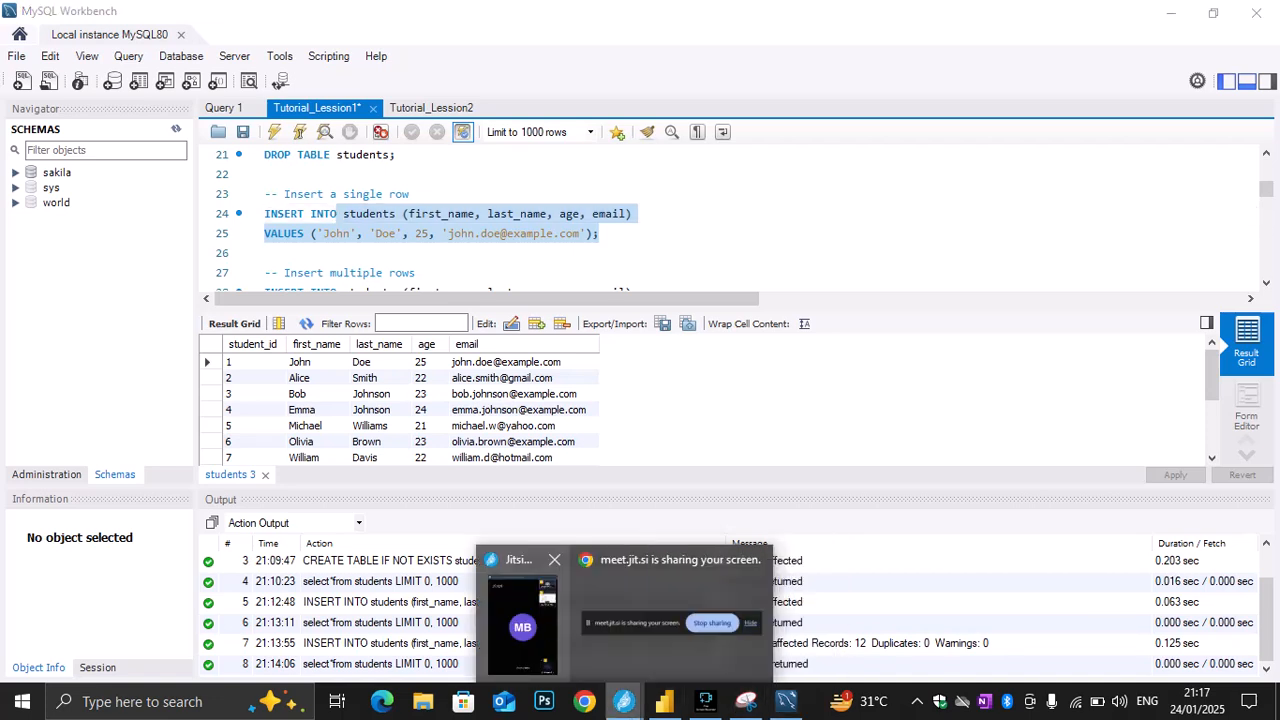
pyautogui.click(523, 625)
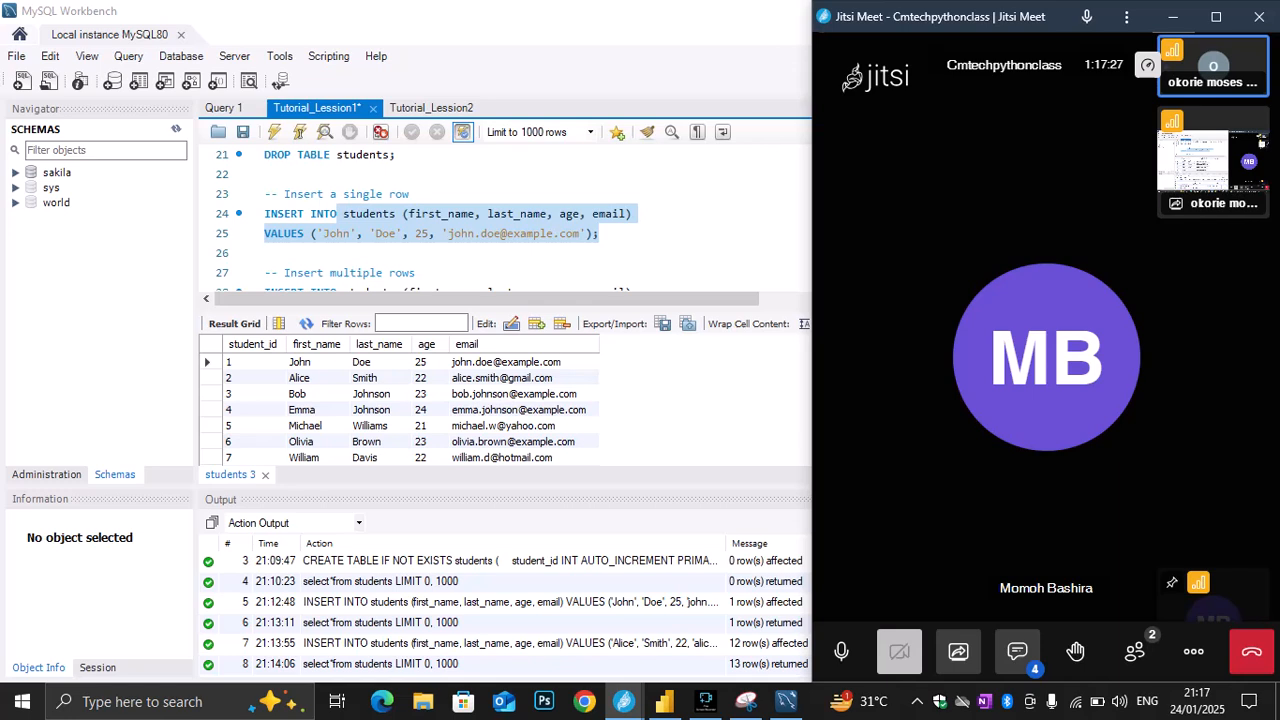
pyautogui.click(1017, 652)
pyautogui.click(690, 215)
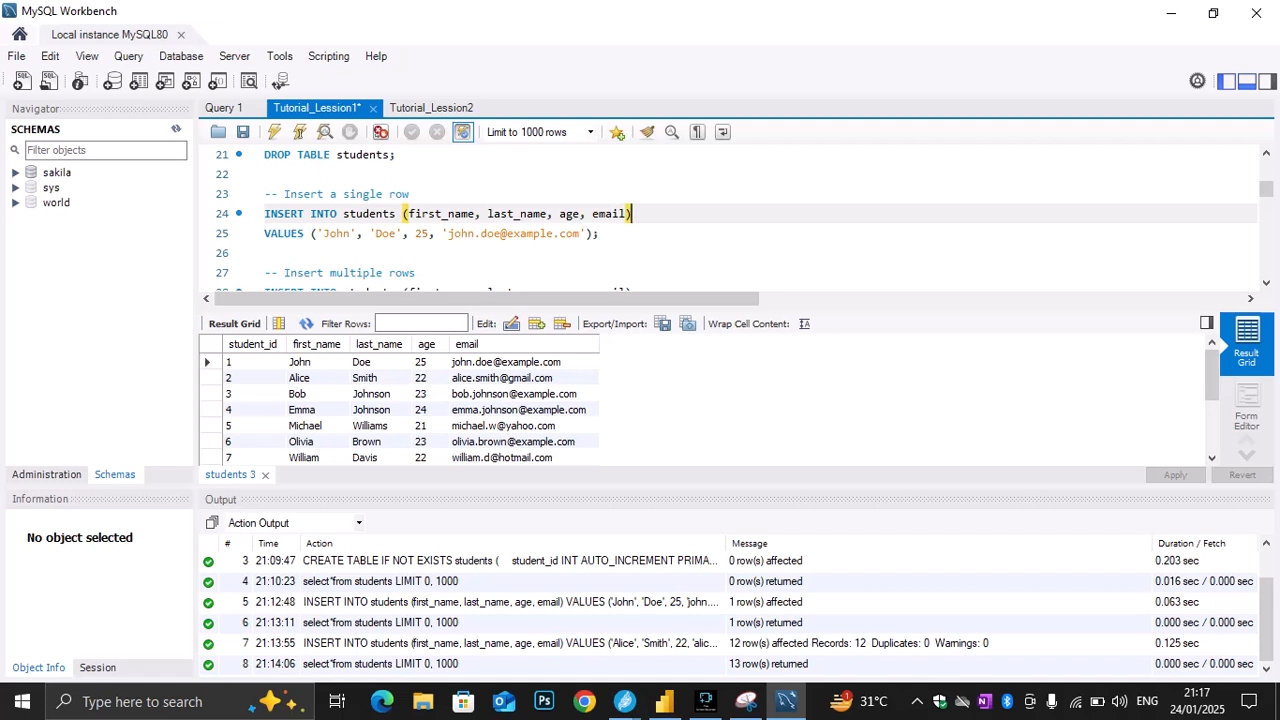
# Compare the student rows in the result grid with the values of the multi-row INSERT statement on lines 28 to 40
pyautogui.click(228, 362)
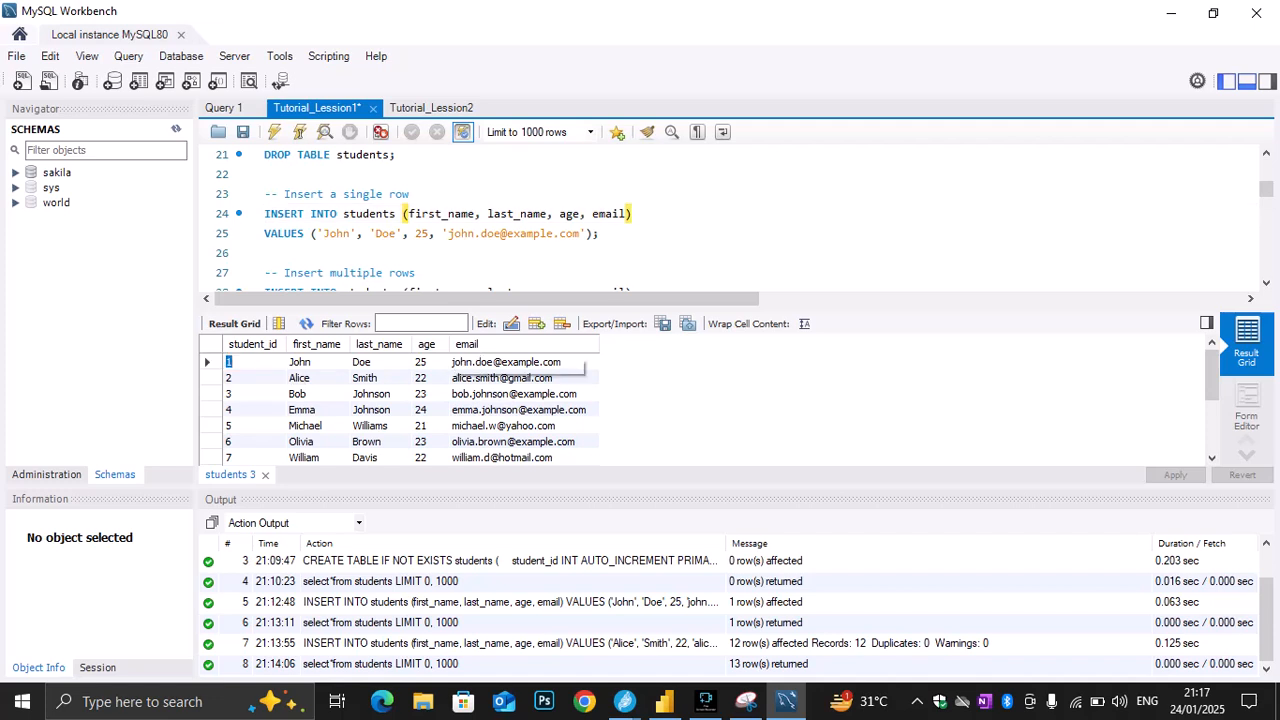
pyautogui.scroll(-2, 430, 215)
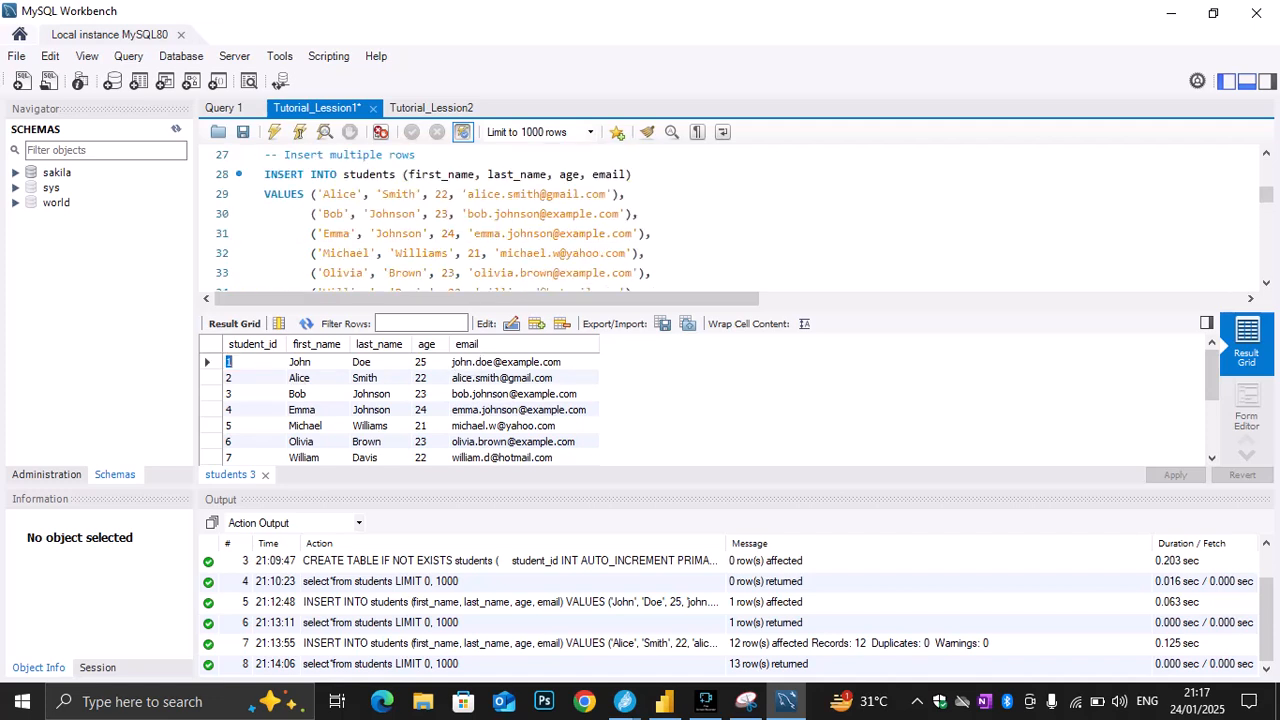
pyautogui.scroll(1, 430, 215)
pyautogui.scroll(-3, 430, 215)
pyautogui.scroll(-3, 400, 405)
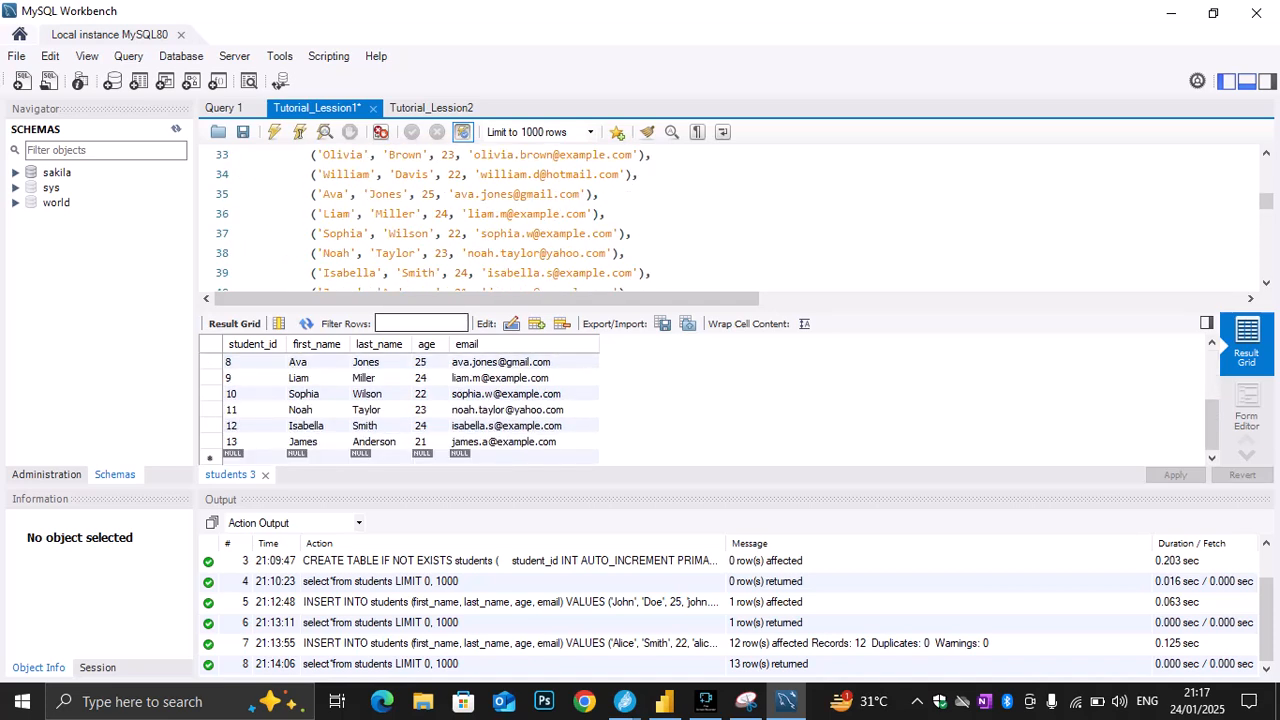
pyautogui.scroll(1, 400, 405)
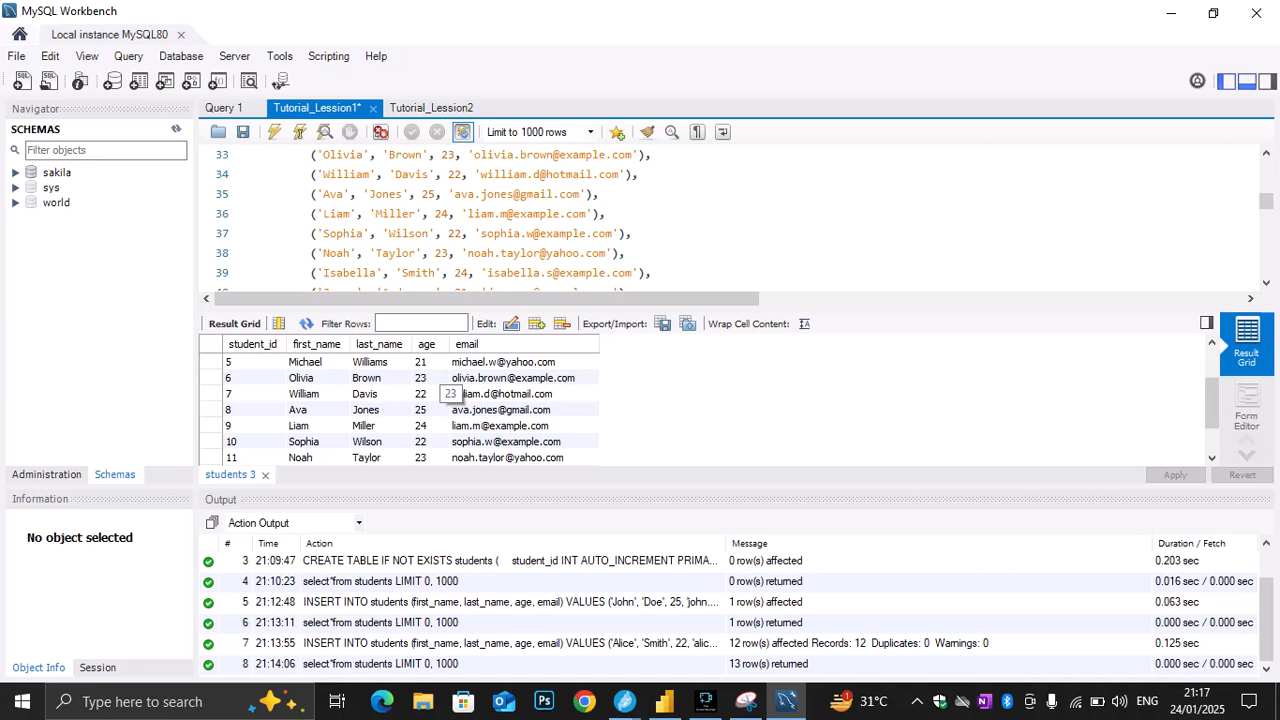
pyautogui.scroll(-1, 400, 405)
pyautogui.scroll(3, 400, 405)
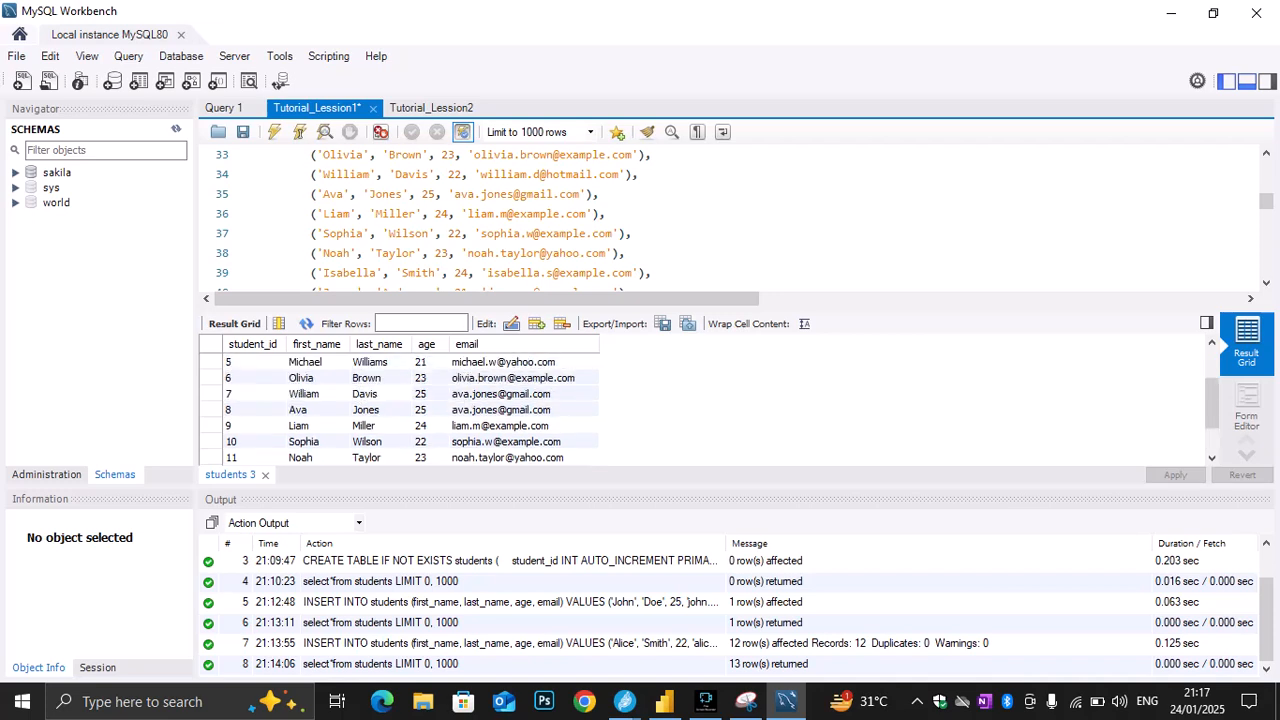
pyautogui.scroll(-2, 730, 215)
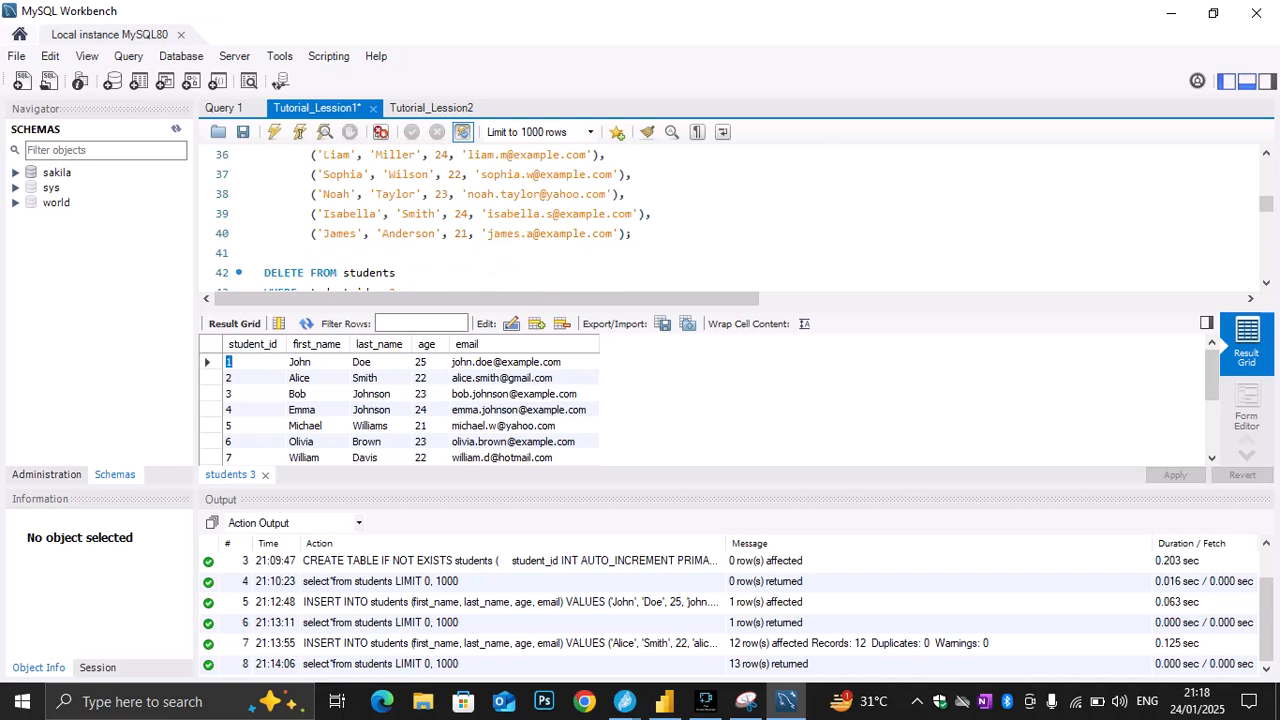
pyautogui.scroll(1, 730, 215)
pyautogui.scroll(-1, 730, 215)
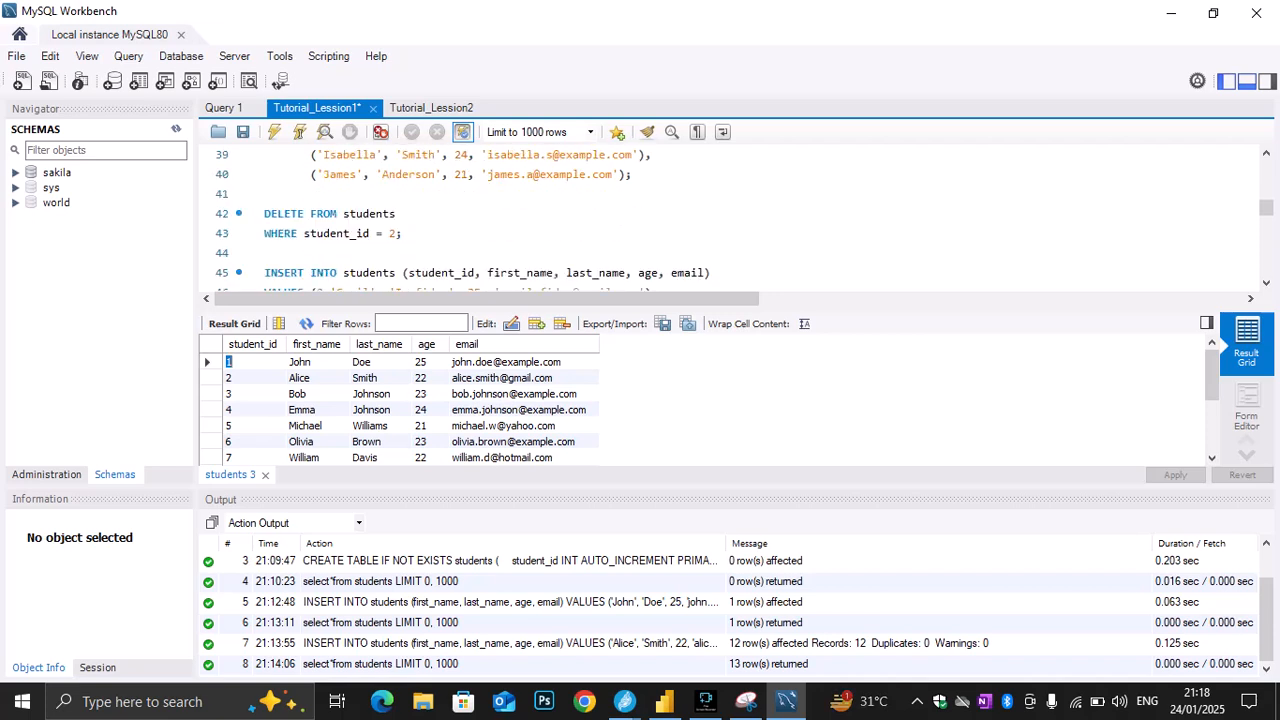
# Execute only the DELETE FROM students WHERE student_id = 2 statement on lines 42 and 43
pyautogui.click(395, 214)
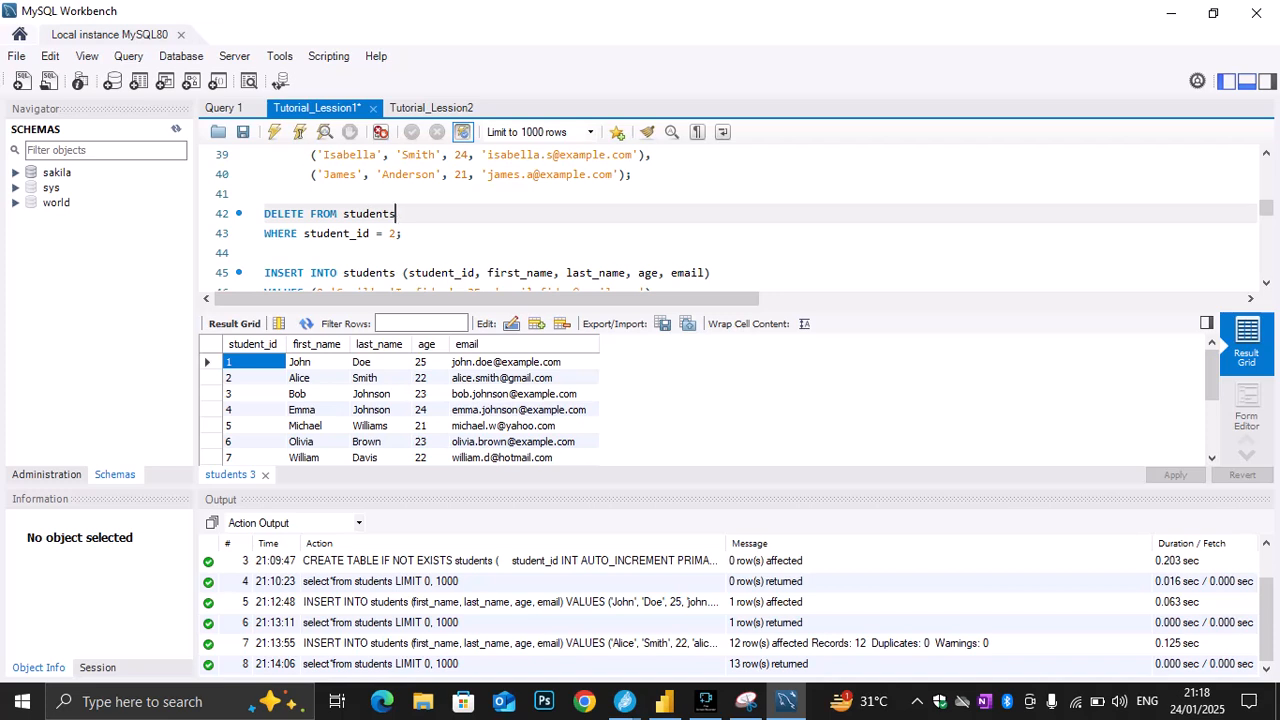
pyautogui.doubleClick(240, 378)
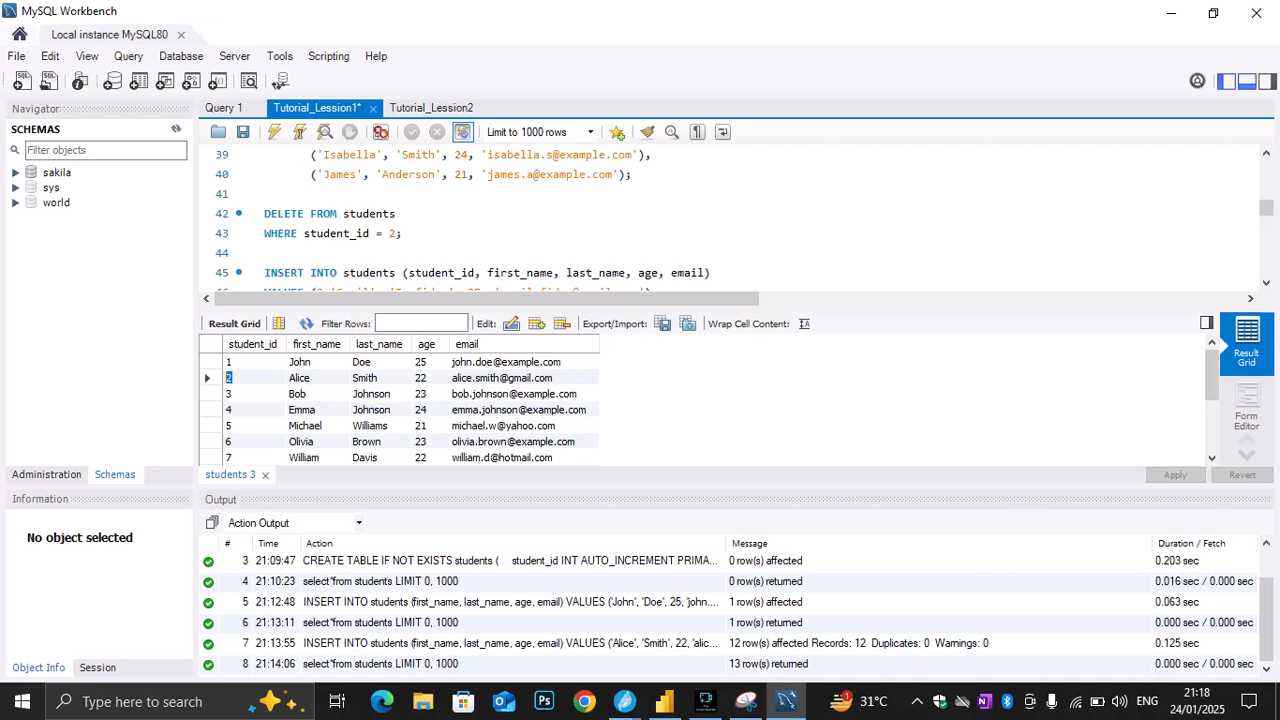
pyautogui.moveTo(401, 233); pyautogui.dragTo(265, 193)
pyautogui.click(274, 131)
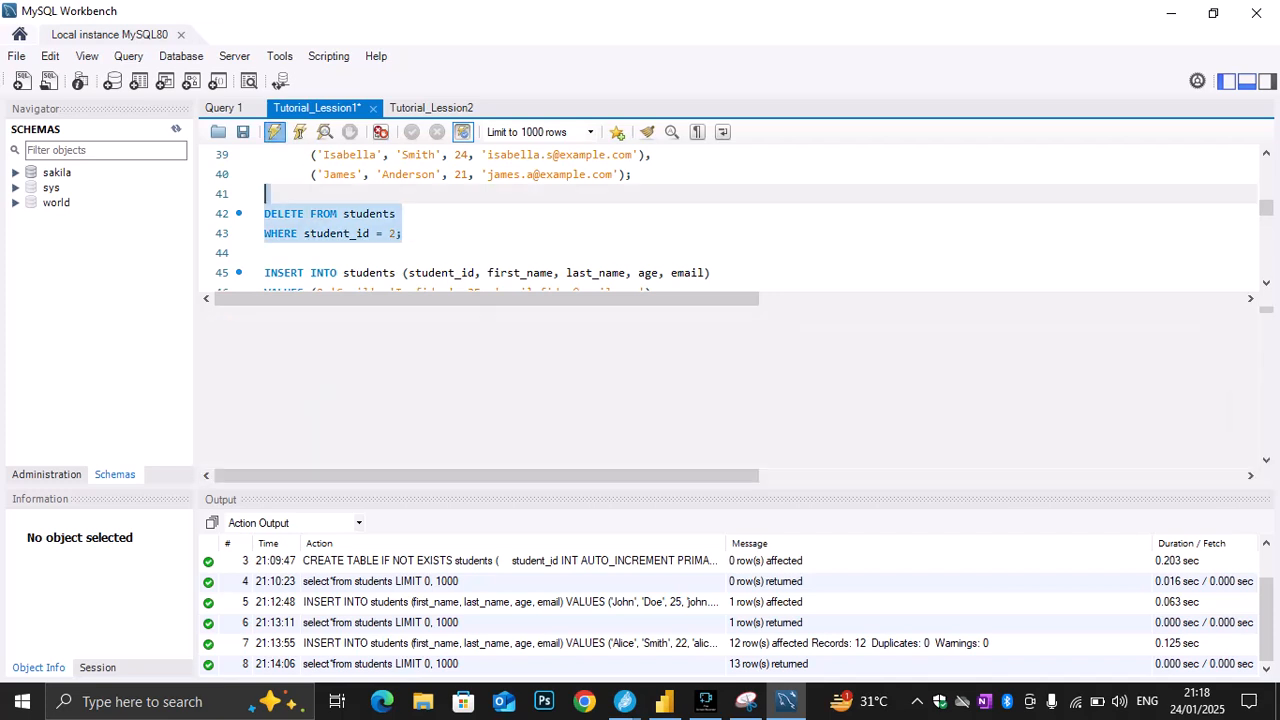
# Run only the "select*from students;" query on line 19 to list the table's rows after the deletion
pyautogui.scroll(8, 730, 300)
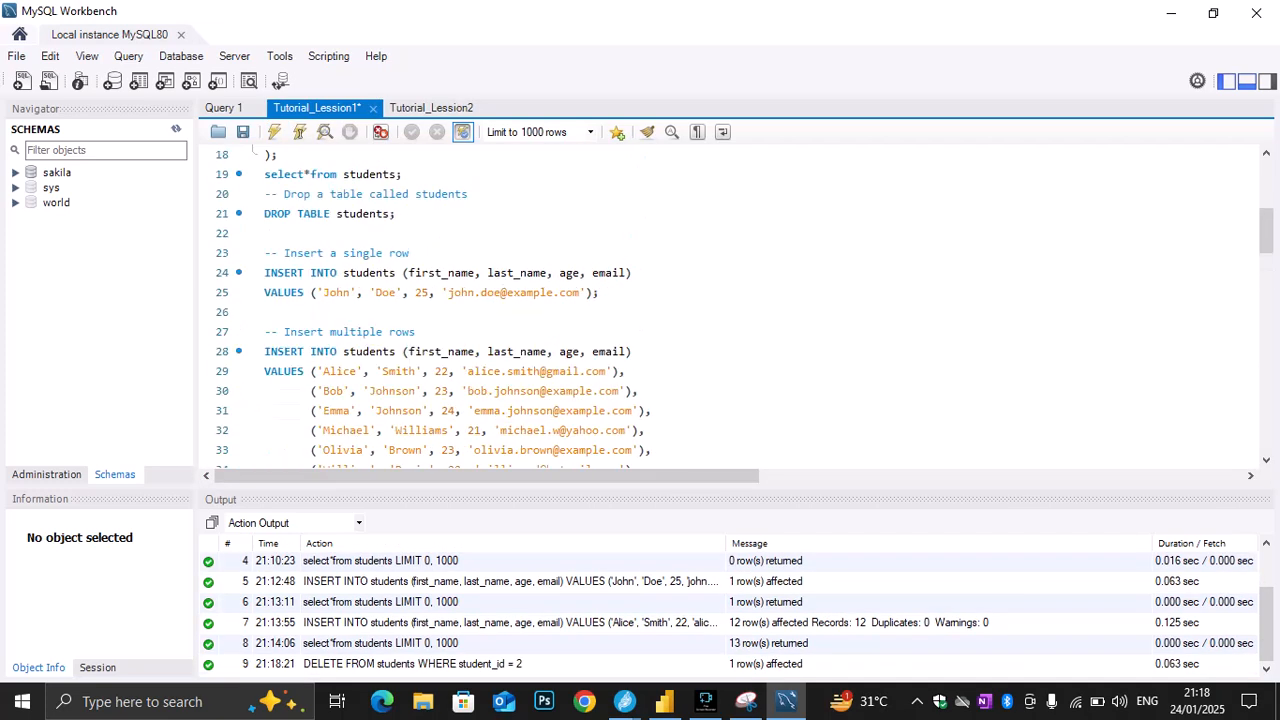
pyautogui.click(364, 233)
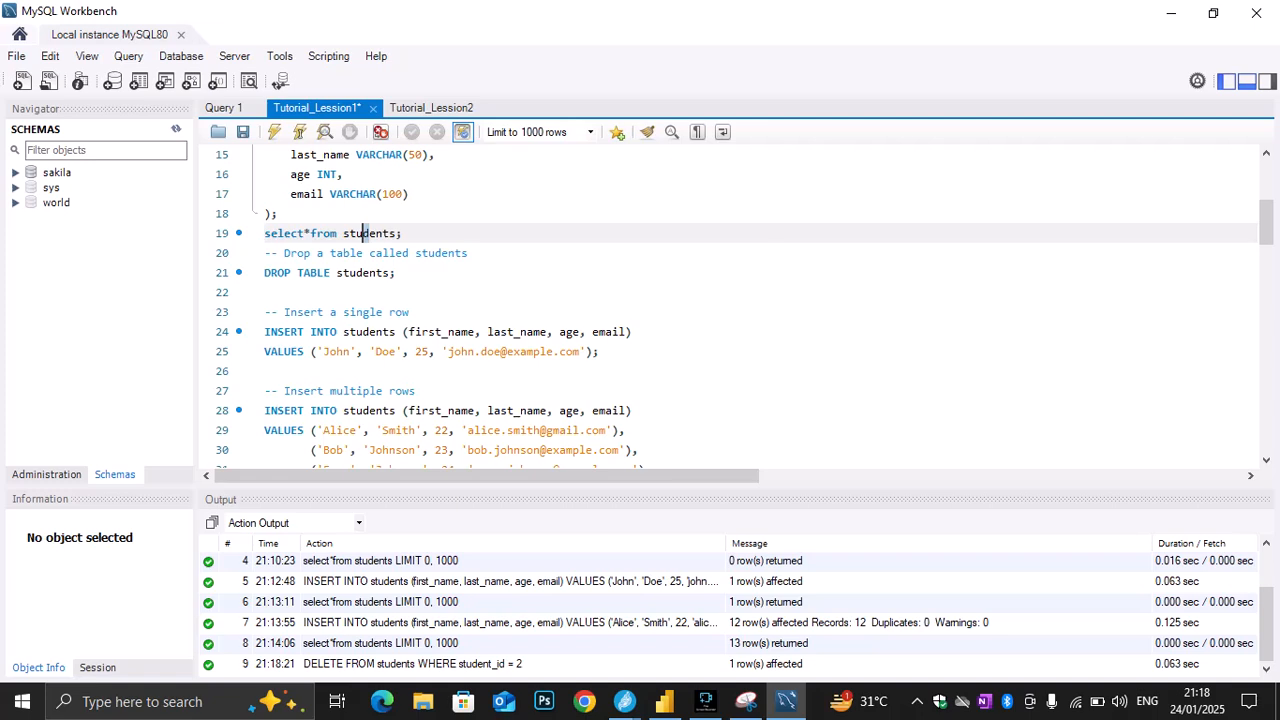
pyautogui.moveTo(401, 233); pyautogui.dragTo(265, 233)
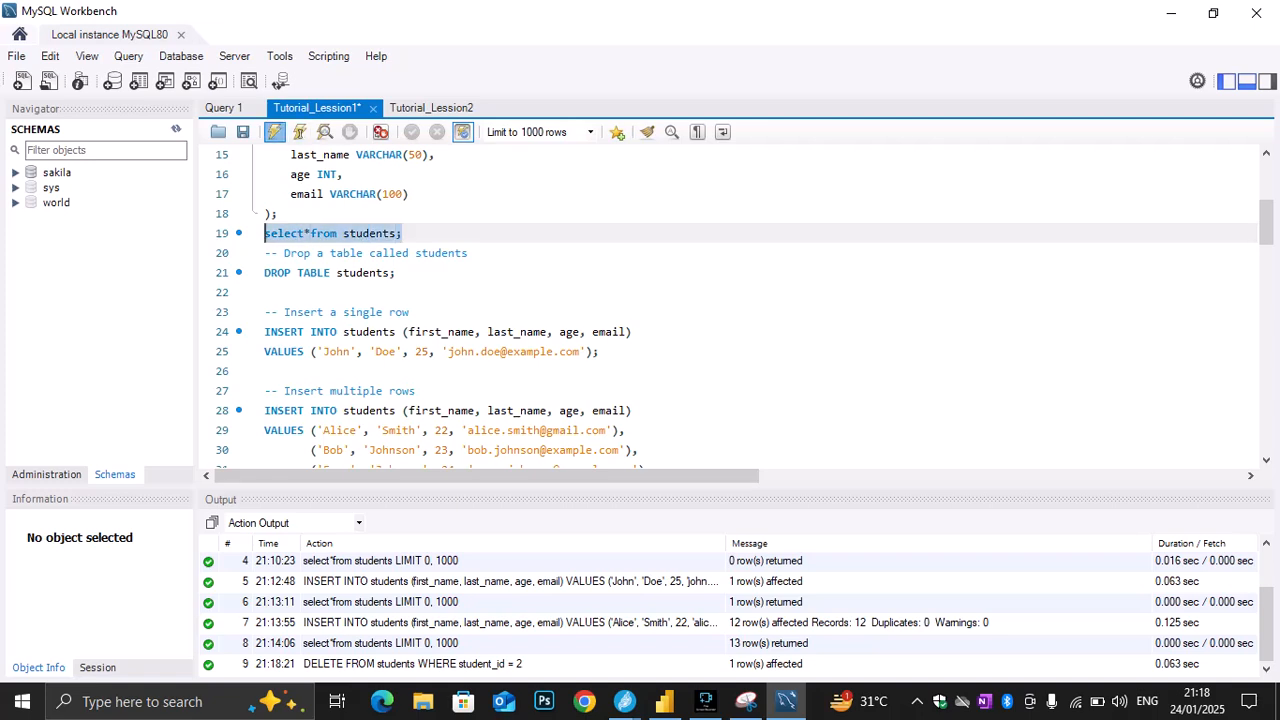
pyautogui.click(274, 132)
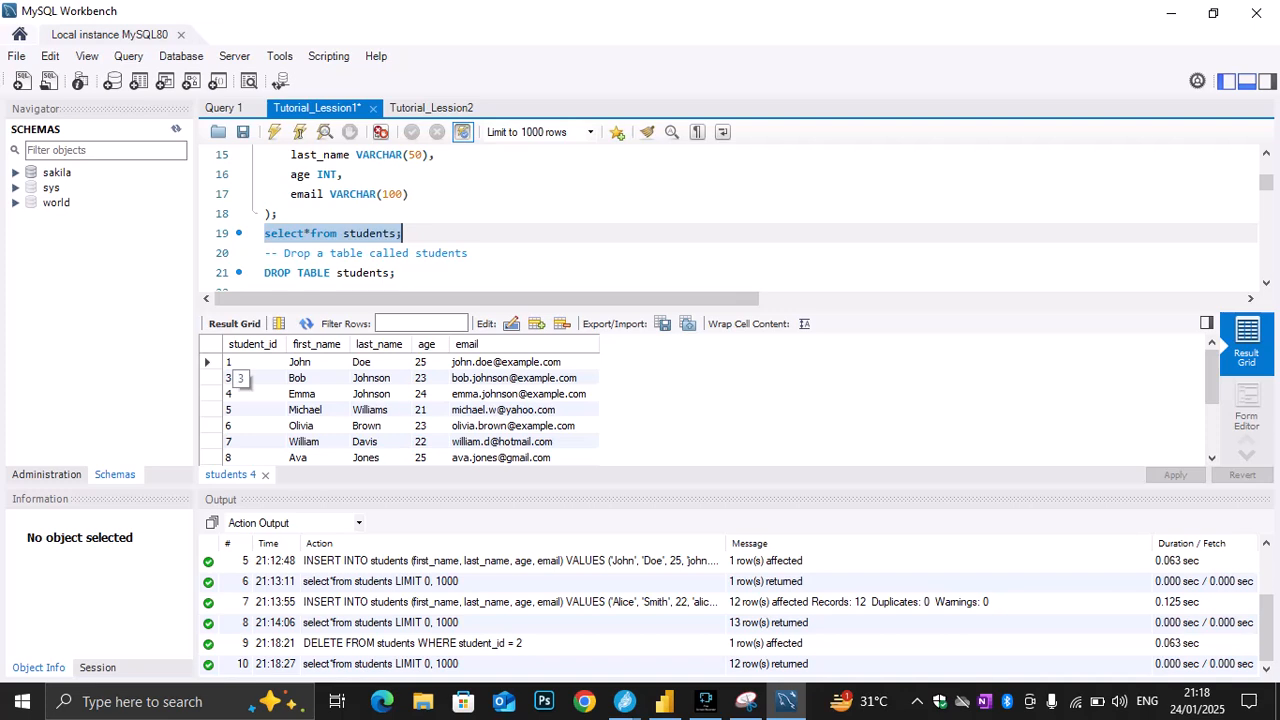
# Replace the first and last name values in the INSERT statement on line 46 with the new student's names
pyautogui.scroll(-5, 640, 220)
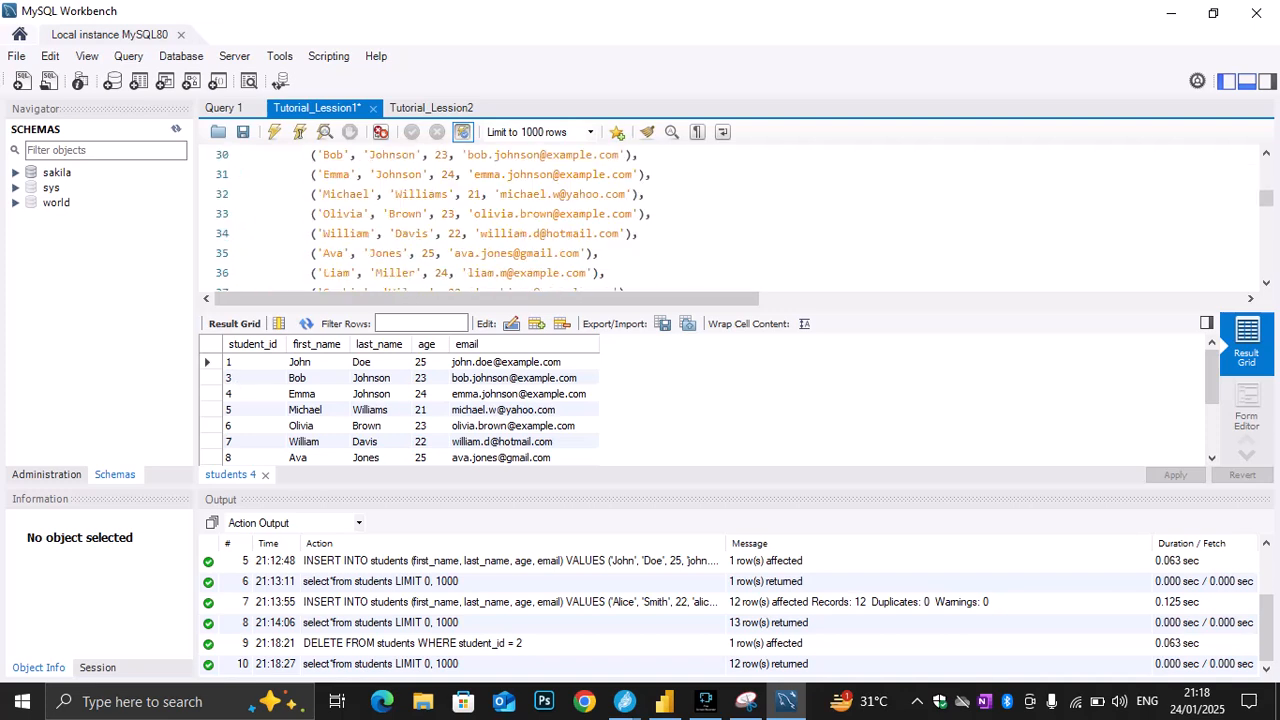
pyautogui.scroll(-4, 730, 215)
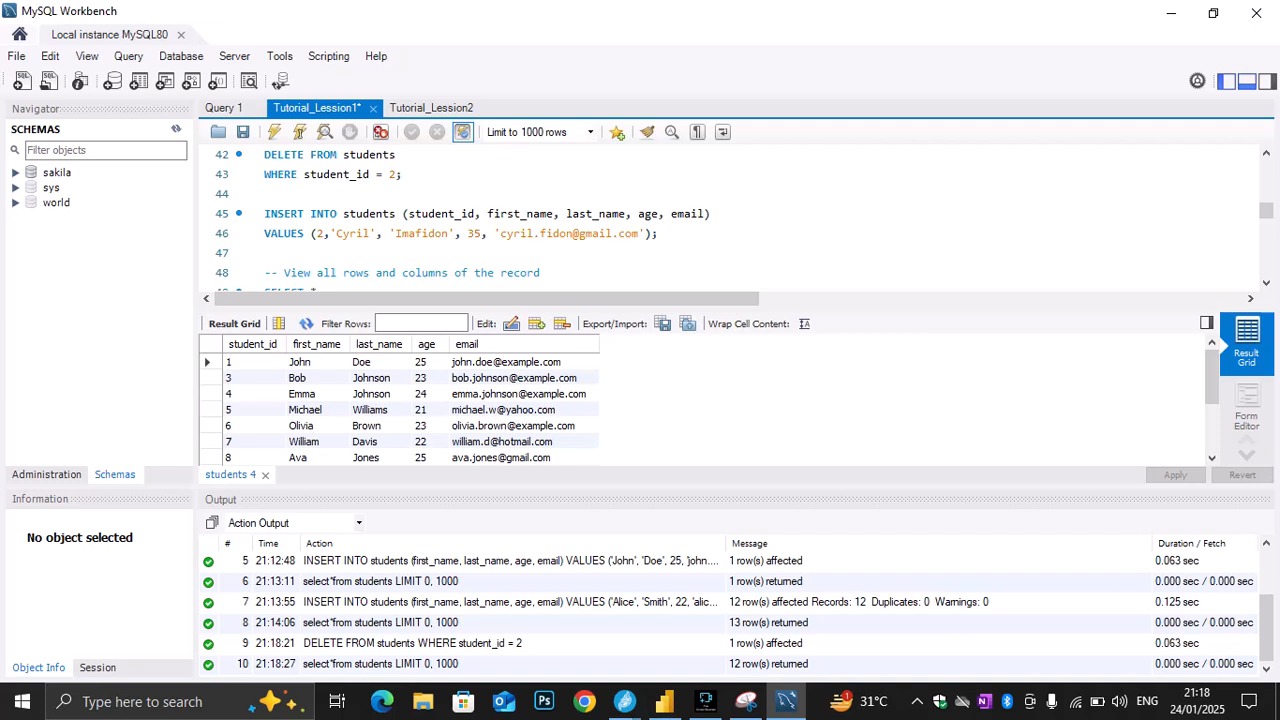
pyautogui.click(369, 233)
pyautogui.moveTo(369, 233); pyautogui.dragTo(337, 233)
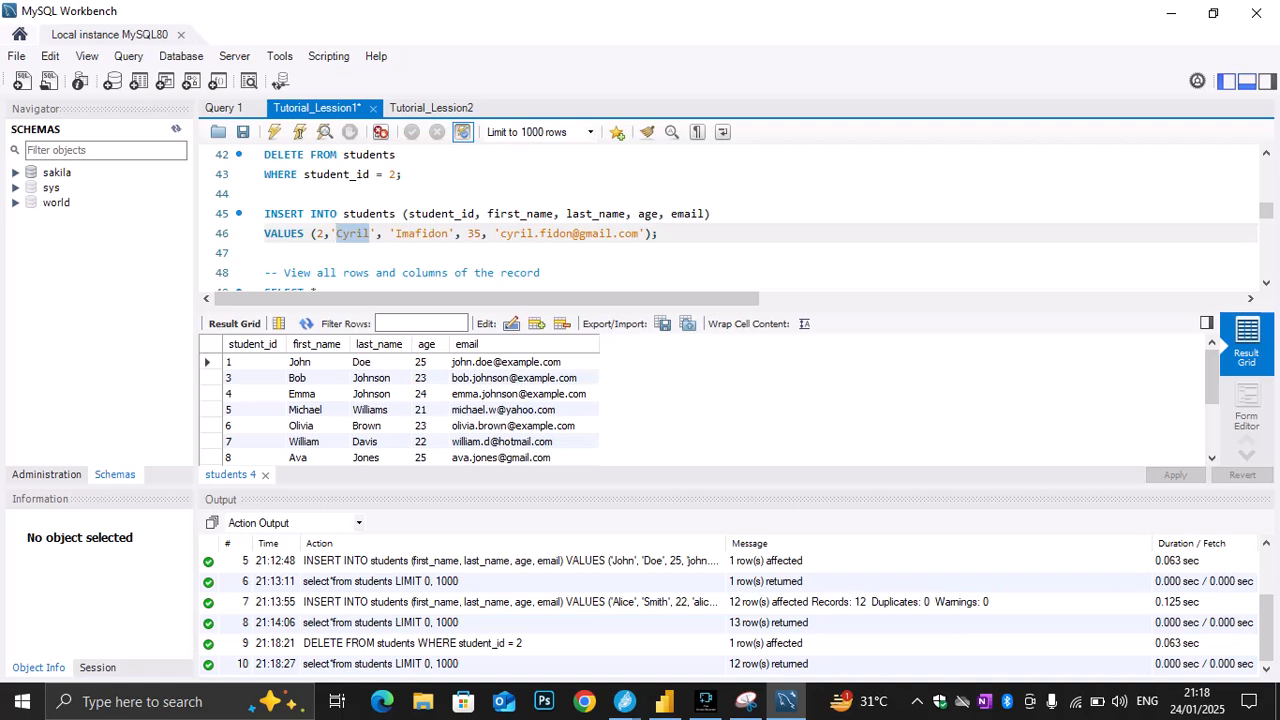
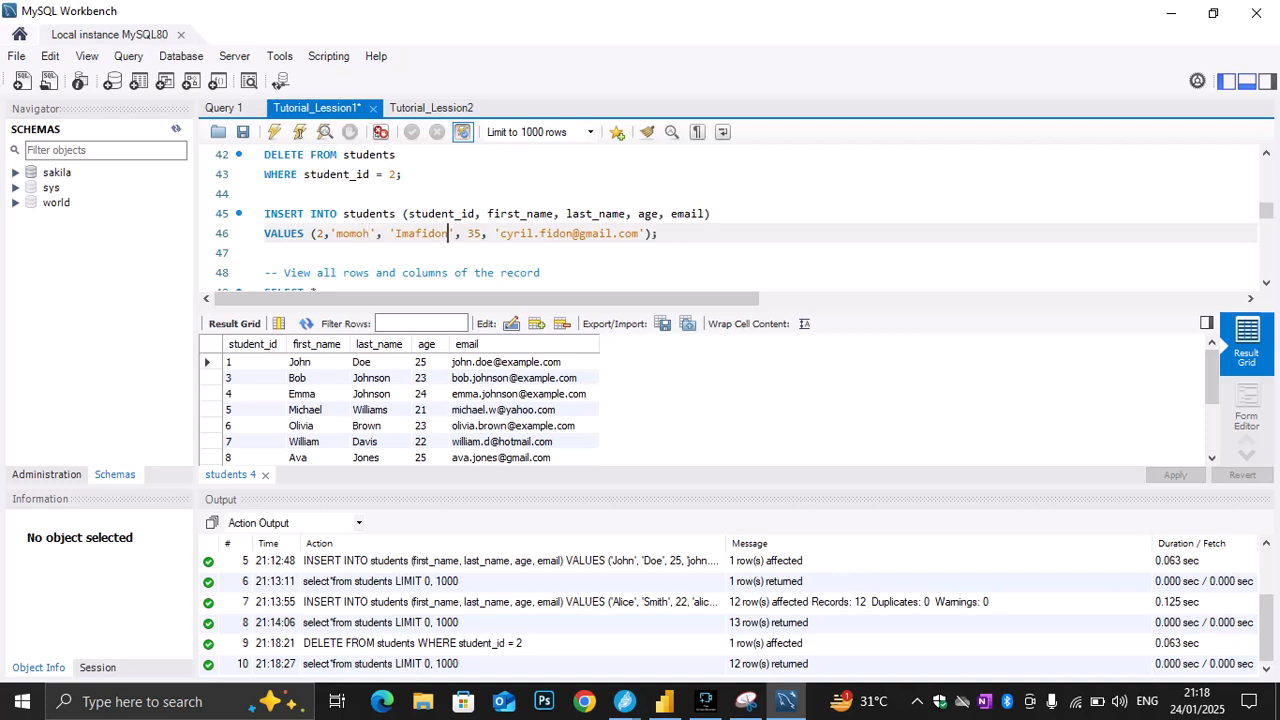
pyautogui.moveTo(449, 233); pyautogui.dragTo(395, 233)
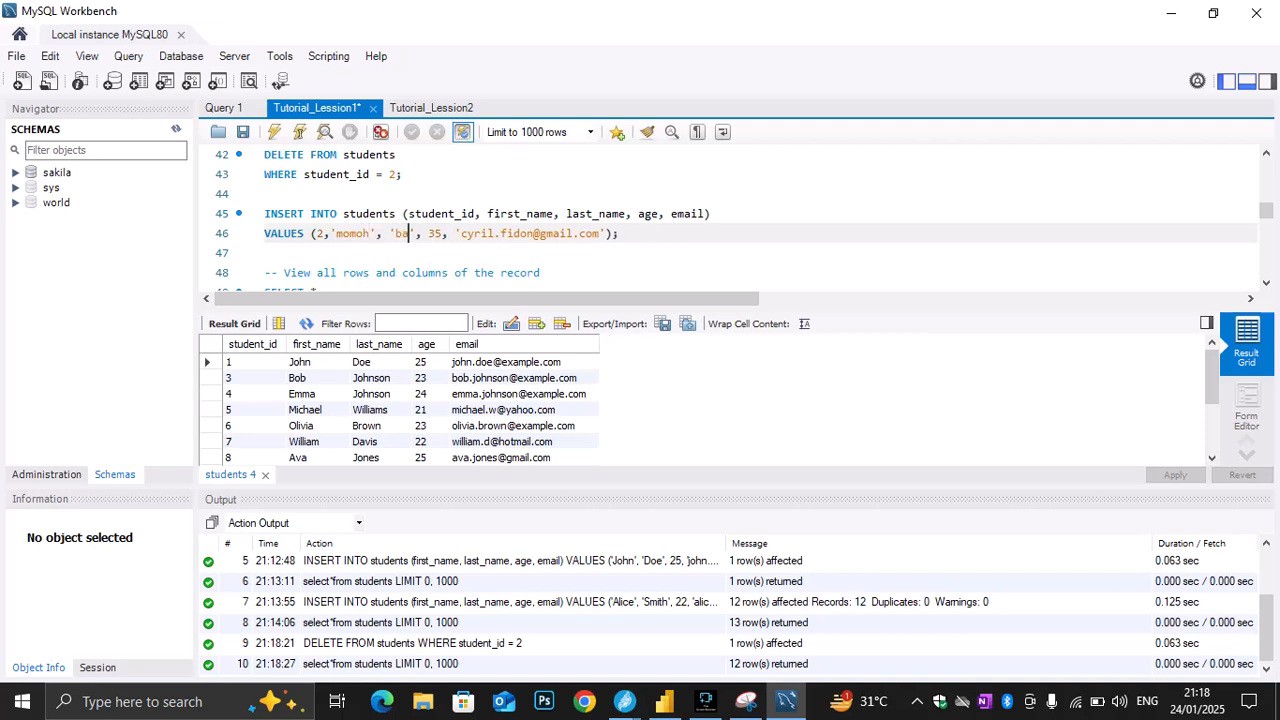
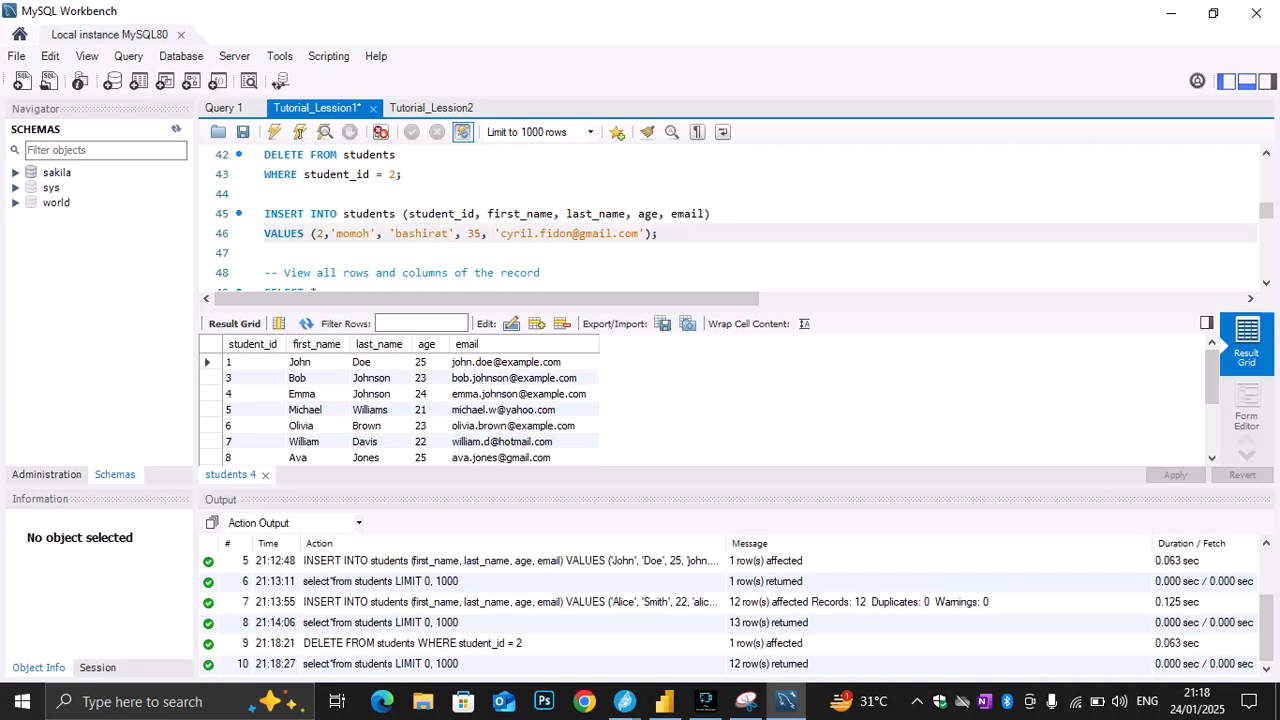
# Replace the part before the @ in the email value on line 46 with the new student's address
pyautogui.click(573, 234)
pyautogui.moveTo(573, 234); pyautogui.dragTo(500, 234)
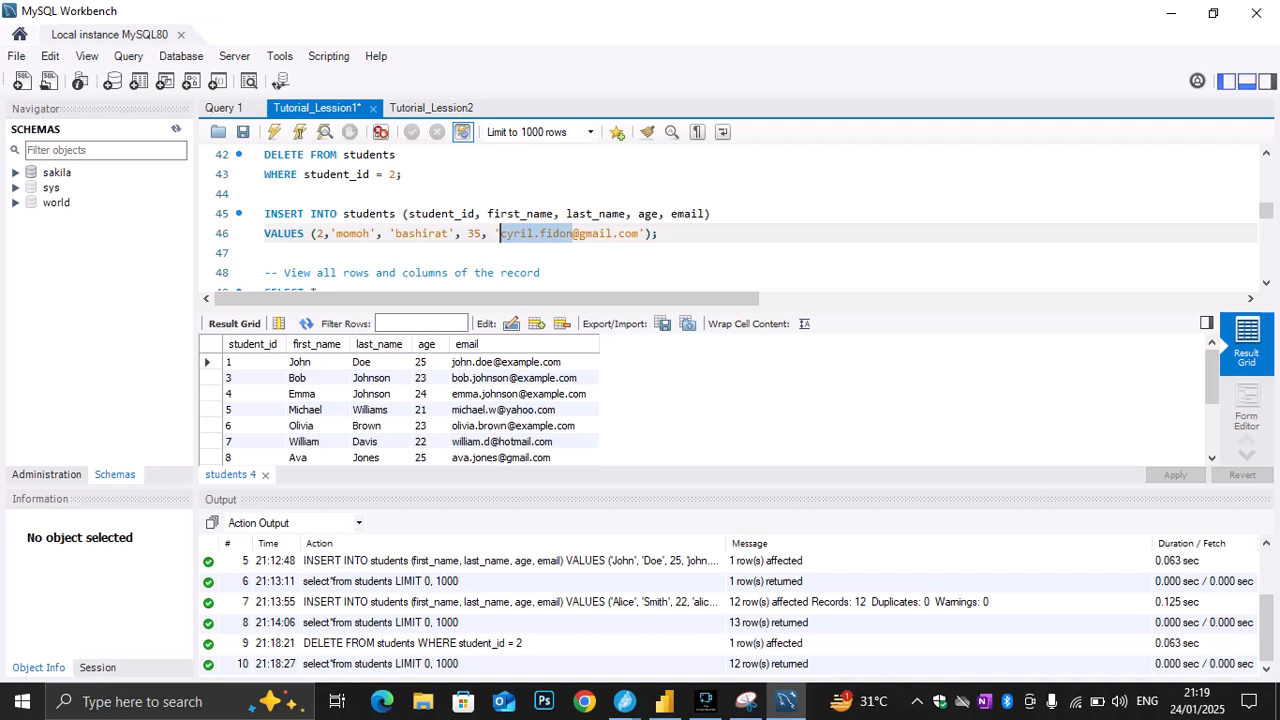
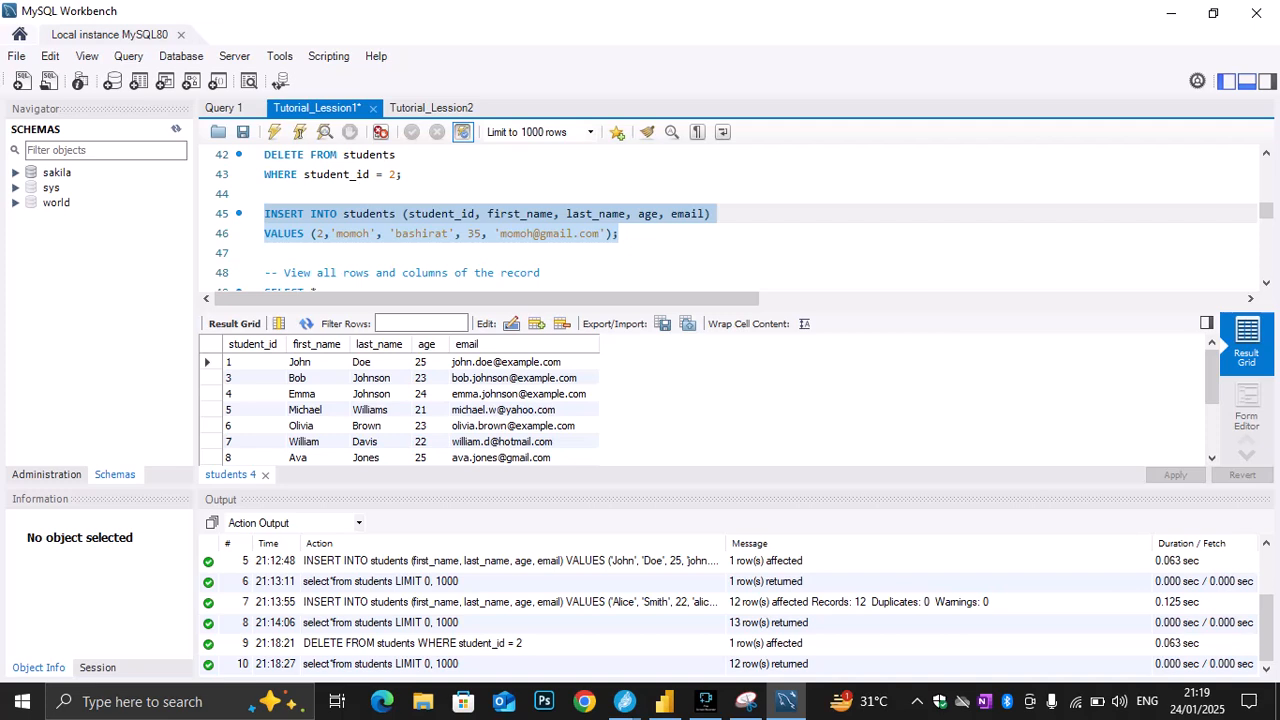
# Execute only the INSERT statement on lines 45 and 46, and run the "select*from students;" query on line 19
pyautogui.hotkey('ctrl', 'shift', 'Return')
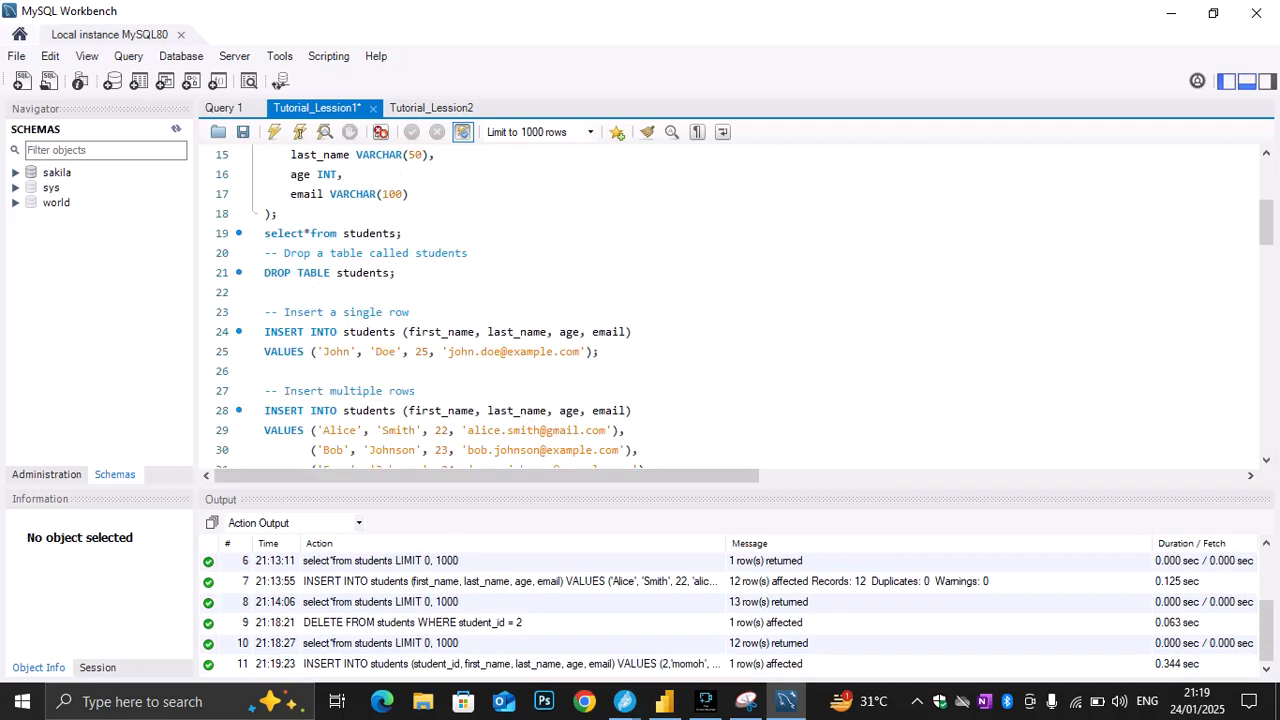
pyautogui.moveTo(264, 233); pyautogui.dragTo(402, 233)
pyautogui.click(274, 132)
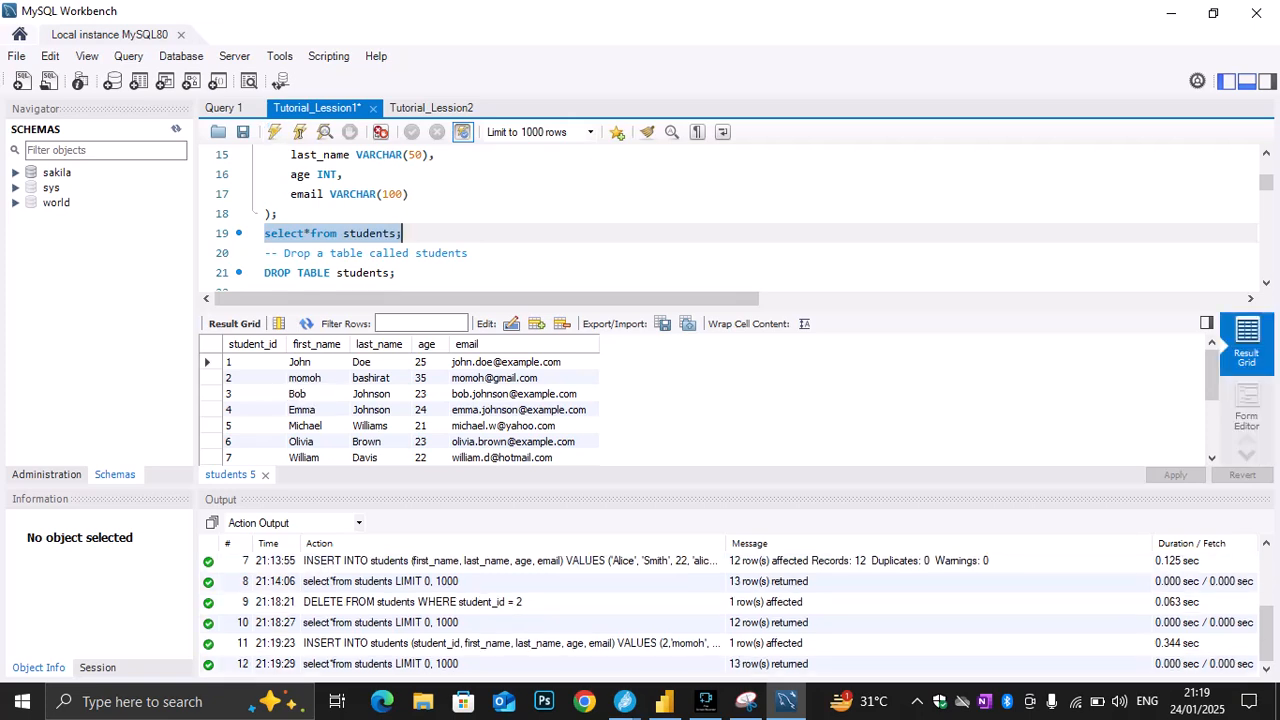
# Run only the "SELECT * FROM students;" query on lines 49 and 50 to view all rows and columns
pyautogui.scroll(-1, 730, 215)
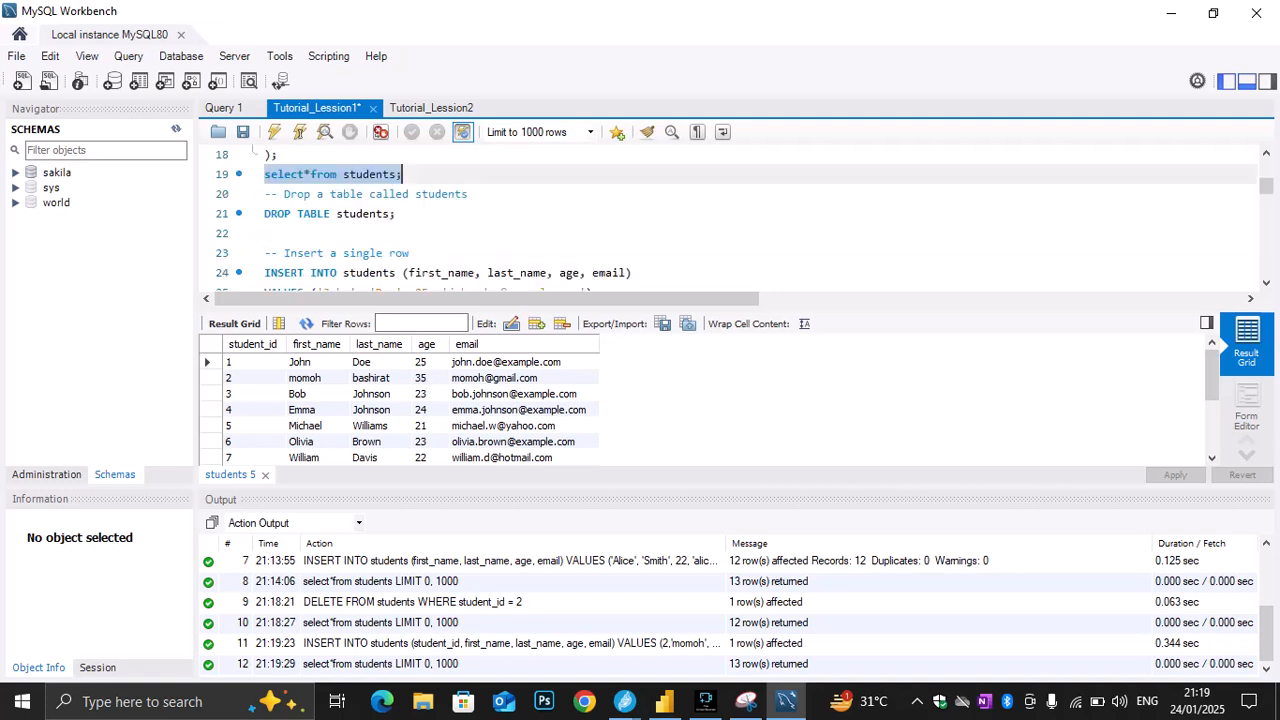
pyautogui.scroll(-2, 730, 215)
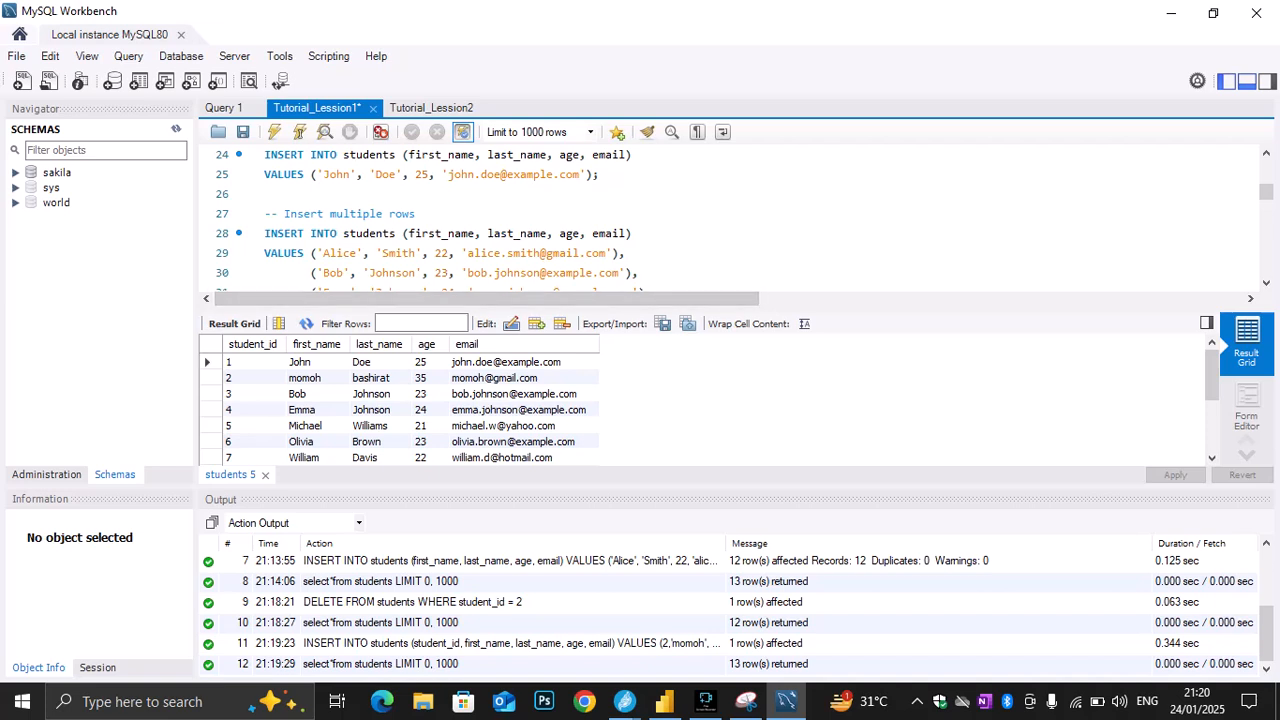
pyautogui.scroll(-5, 730, 215)
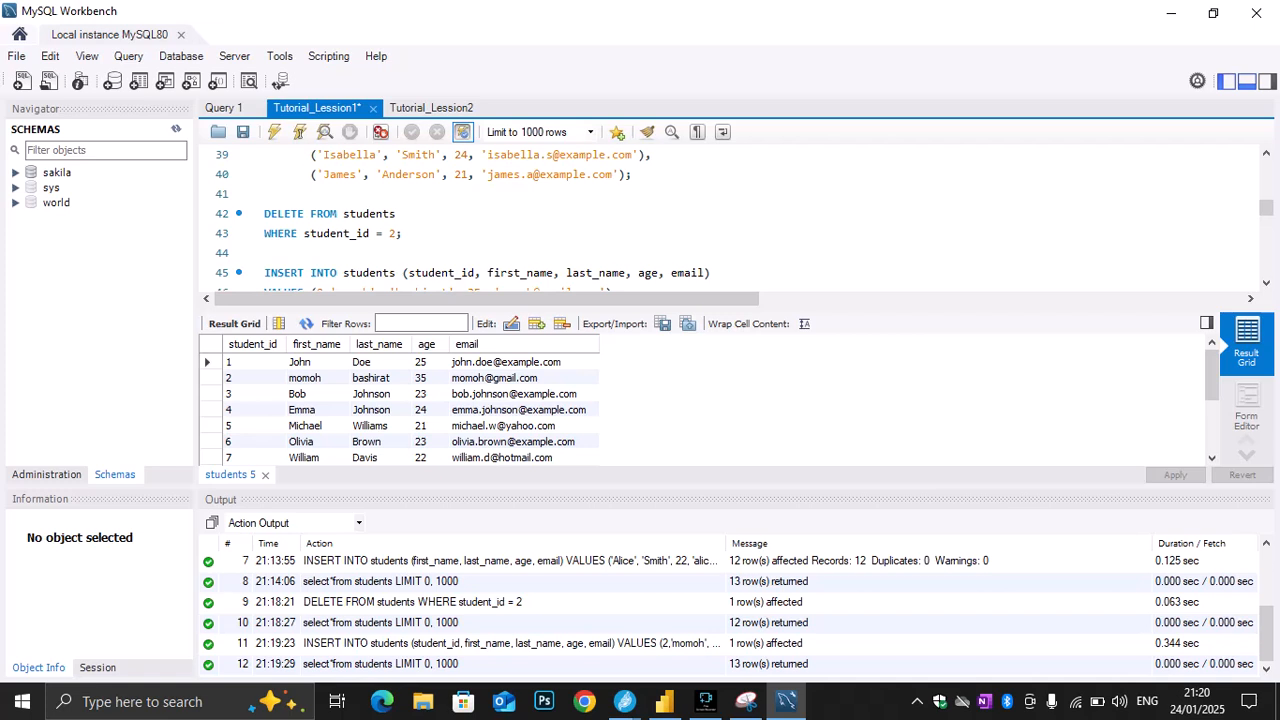
pyautogui.scroll(-1, 730, 215)
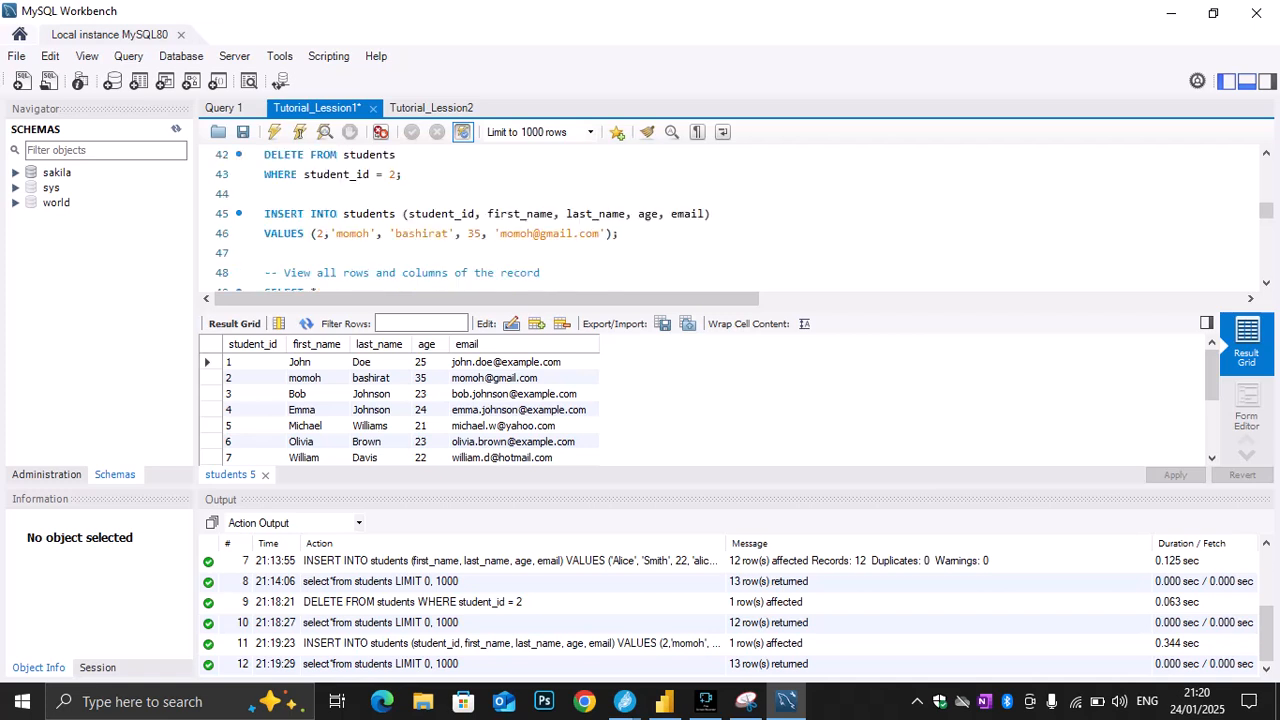
pyautogui.scroll(-1, 730, 215)
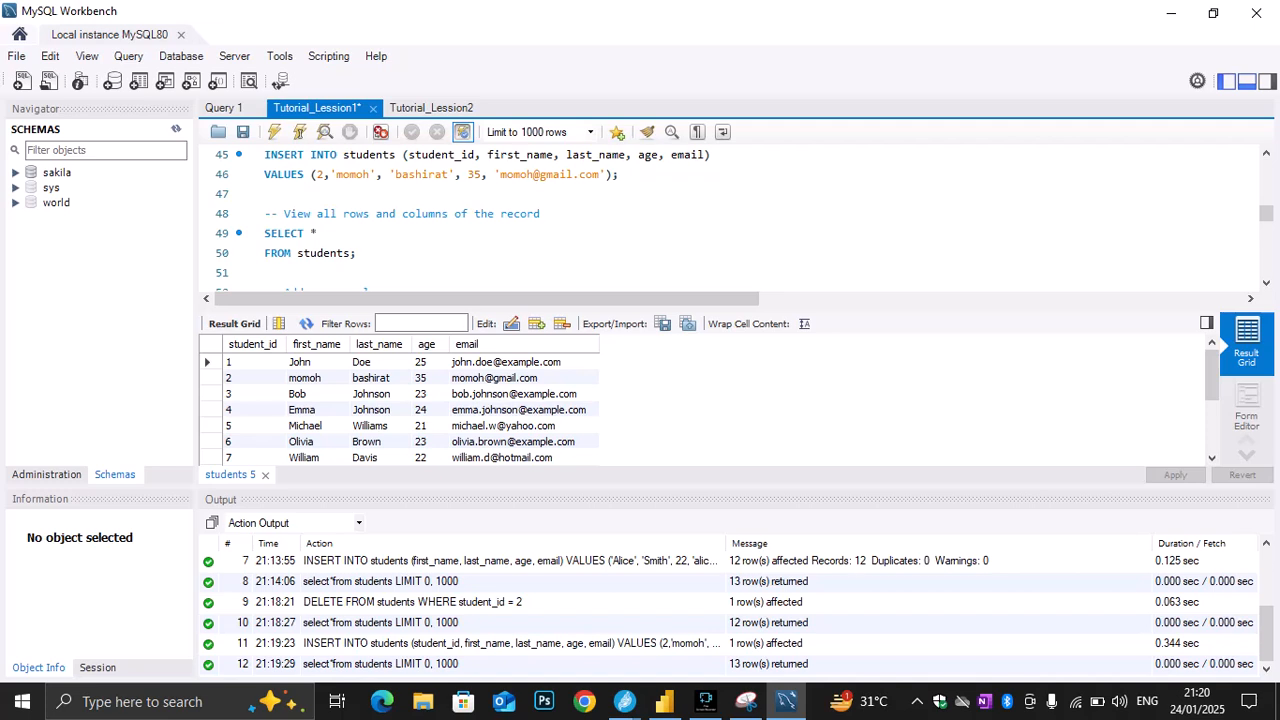
pyautogui.moveTo(358, 253); pyautogui.dragTo(265, 234)
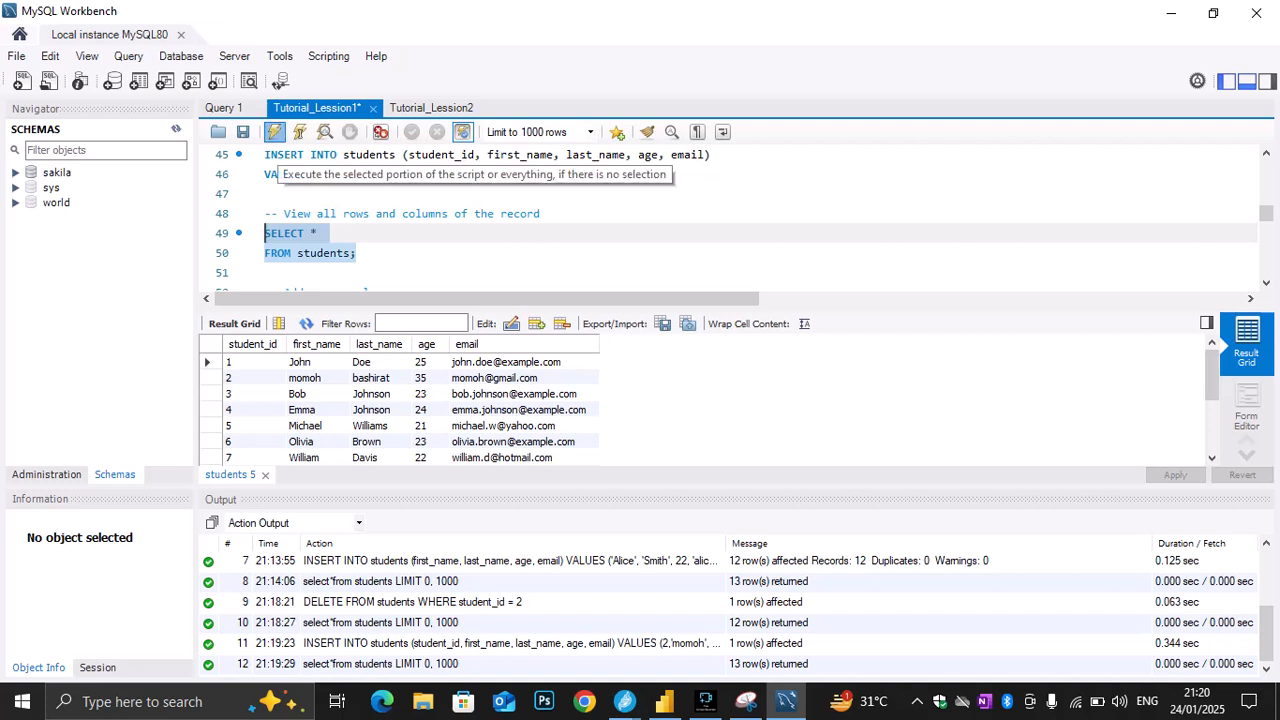
pyautogui.click(274, 132)
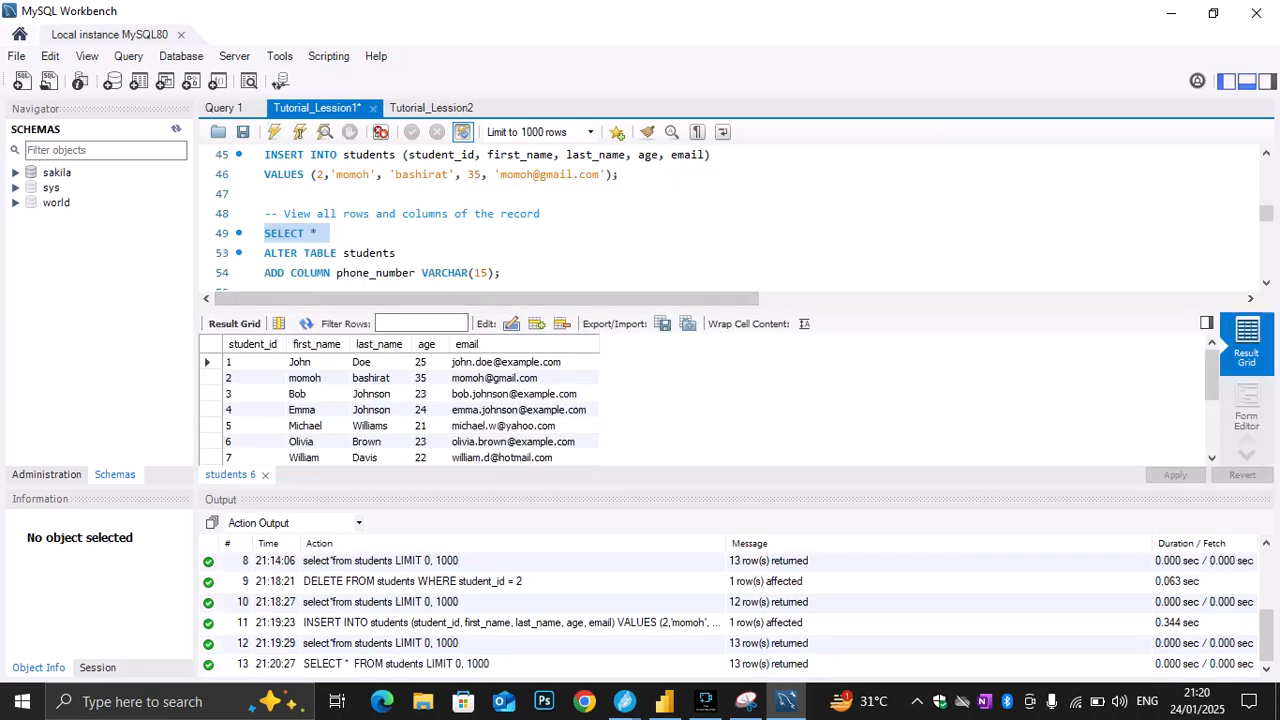
# Execute only the ALTER TABLE statement on lines 53 and 54 to add a phone_number VARCHAR(15) column to students
pyautogui.scroll(-1, 730, 215)
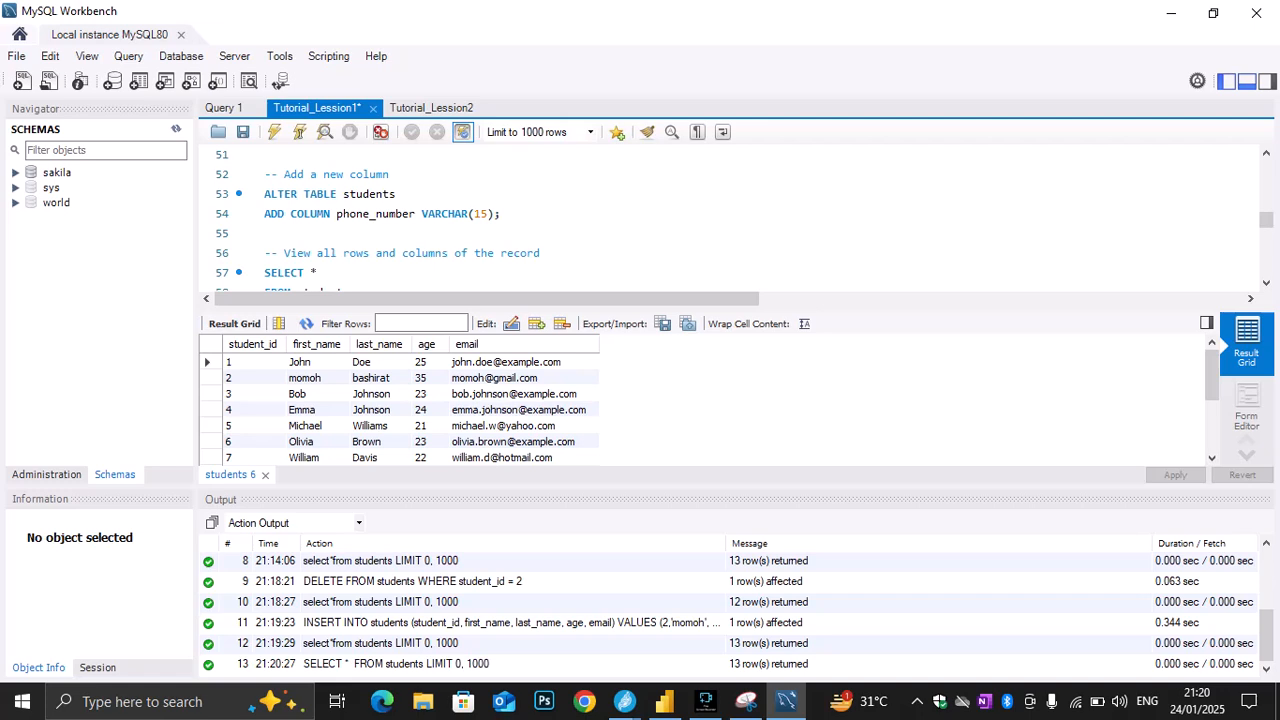
pyautogui.moveTo(502, 214); pyautogui.dragTo(265, 195)
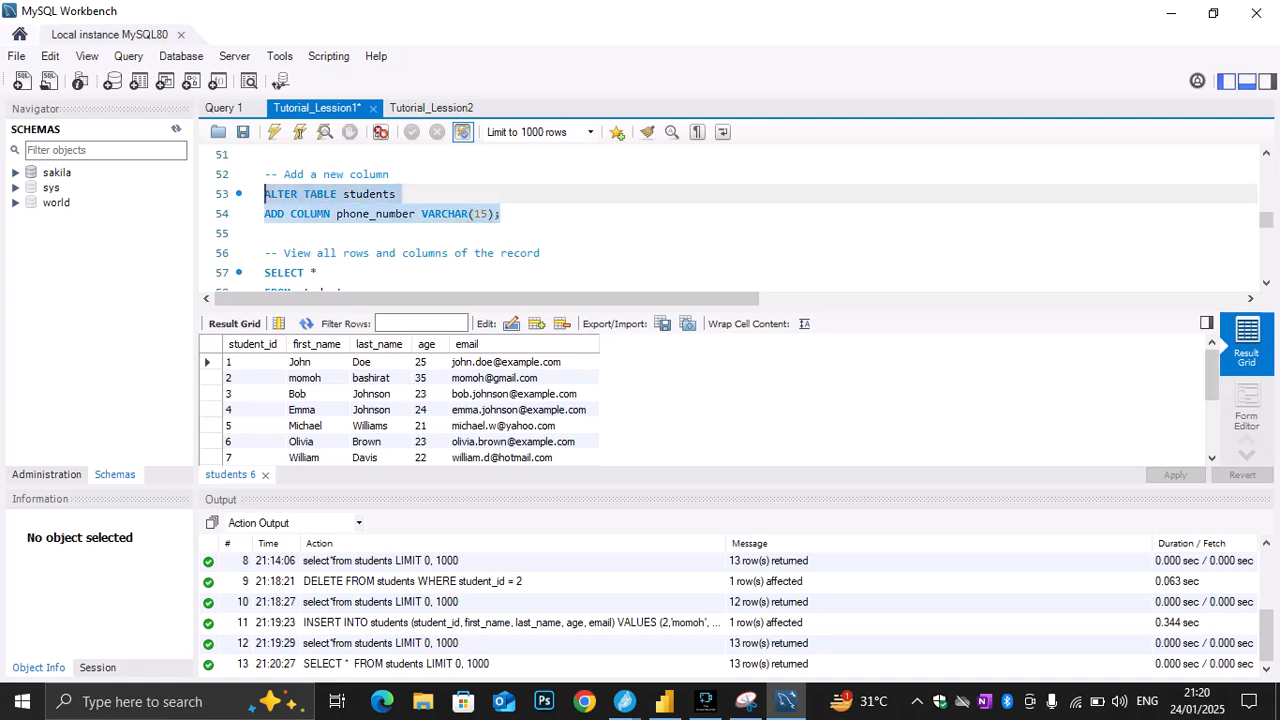
pyautogui.click(274, 132)
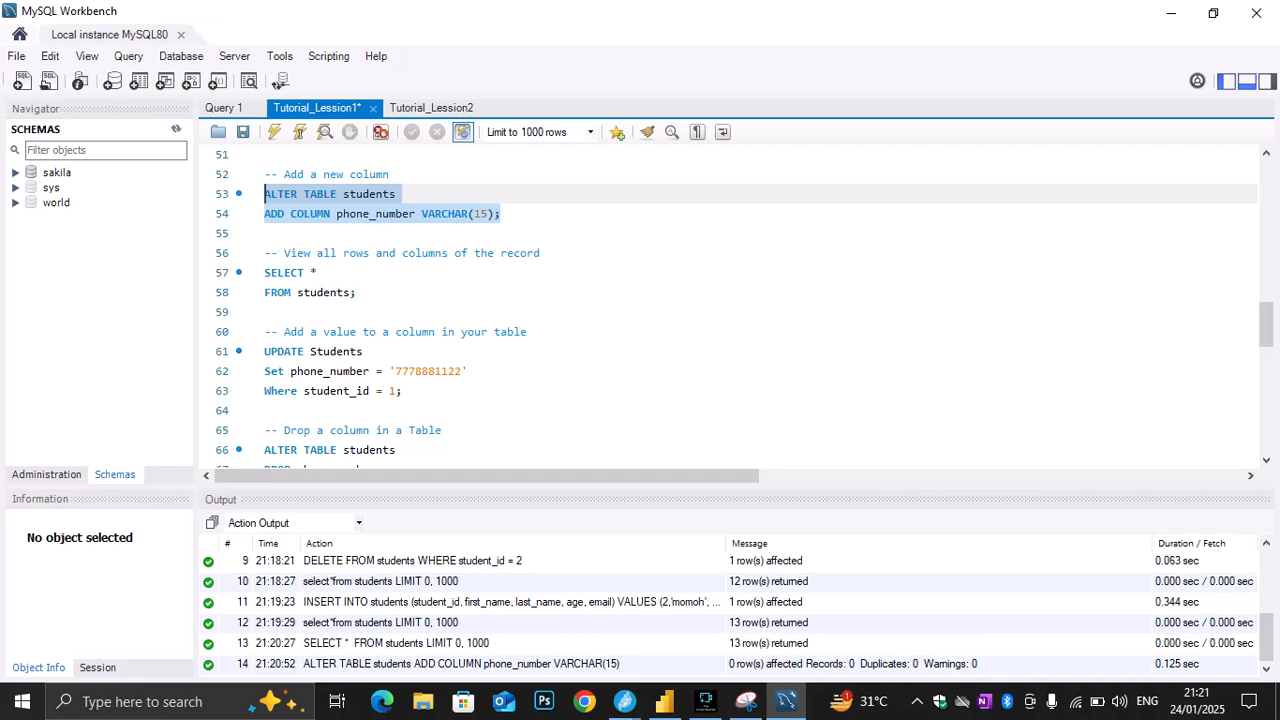
# Run only the SELECT * query on lines 57 and 58, and inspect the first row's phone_number cell
pyautogui.moveTo(357, 293); pyautogui.dragTo(265, 273)
pyautogui.click(274, 132)
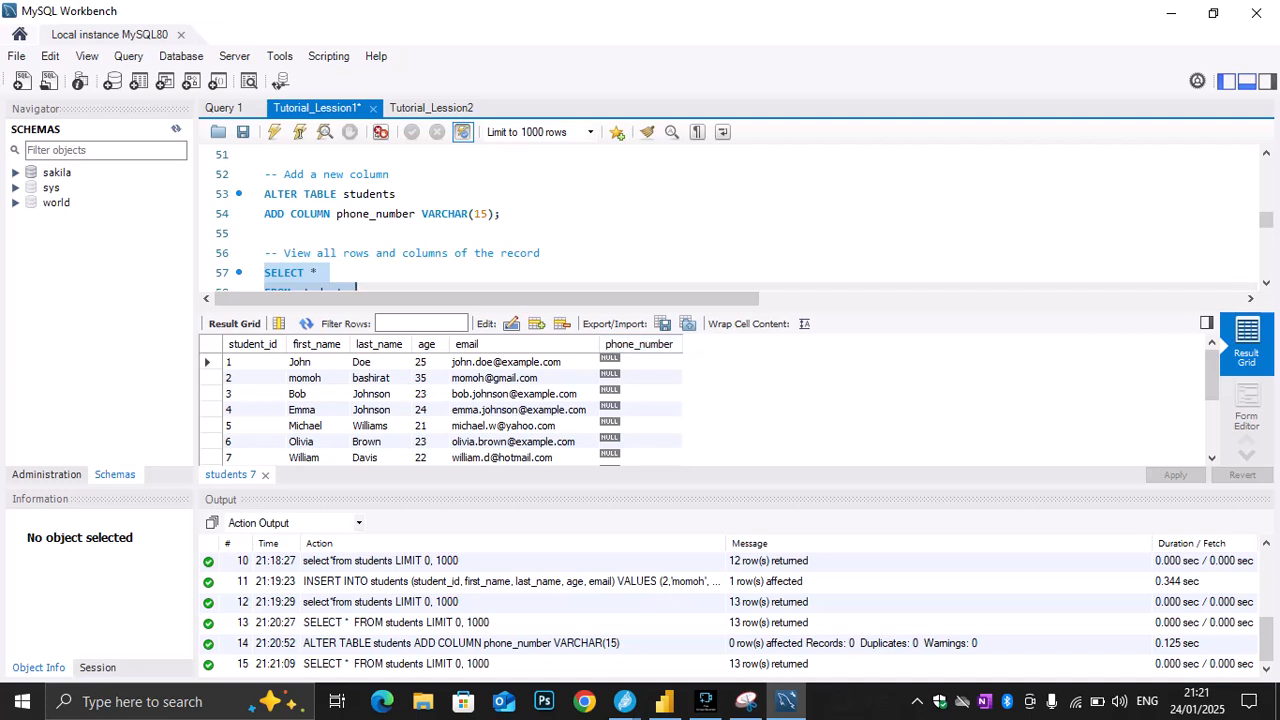
pyautogui.click(641, 362)
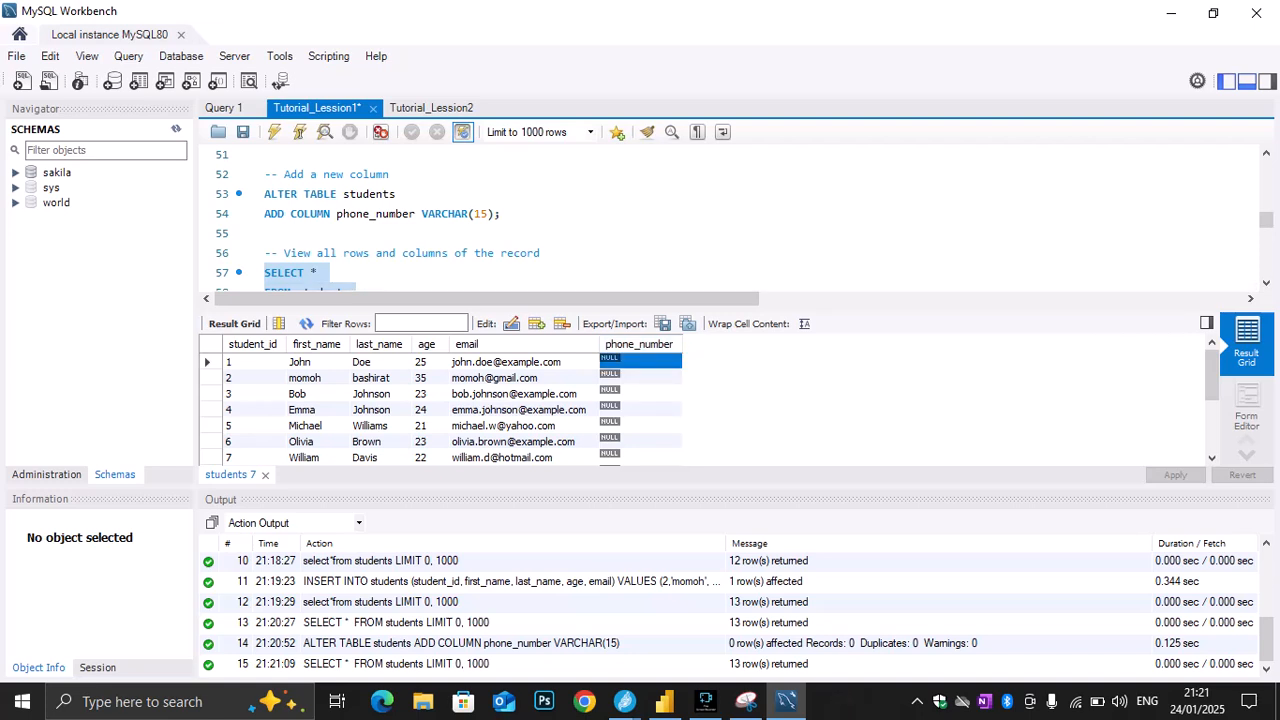
# Review the script section from adding a new column to the UPDATE statement that fills in phone_number
pyautogui.scroll(-2, 730, 220)
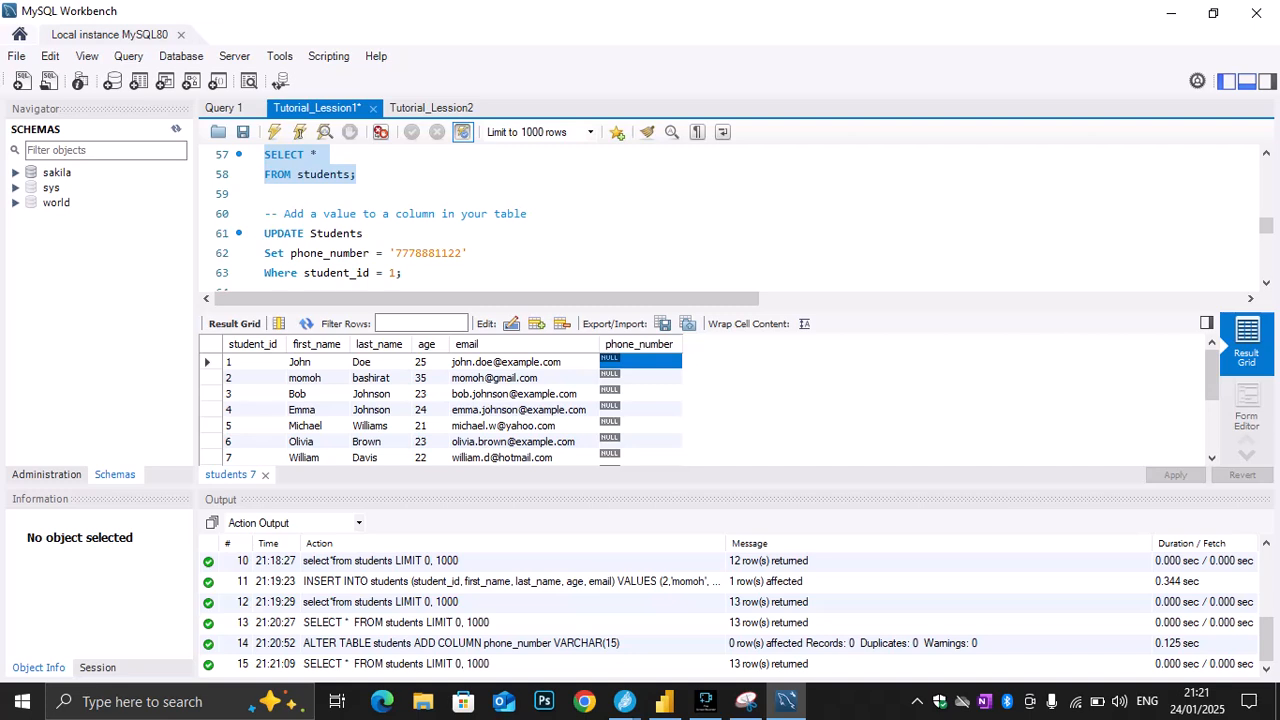
pyautogui.scroll(-1, 730, 220)
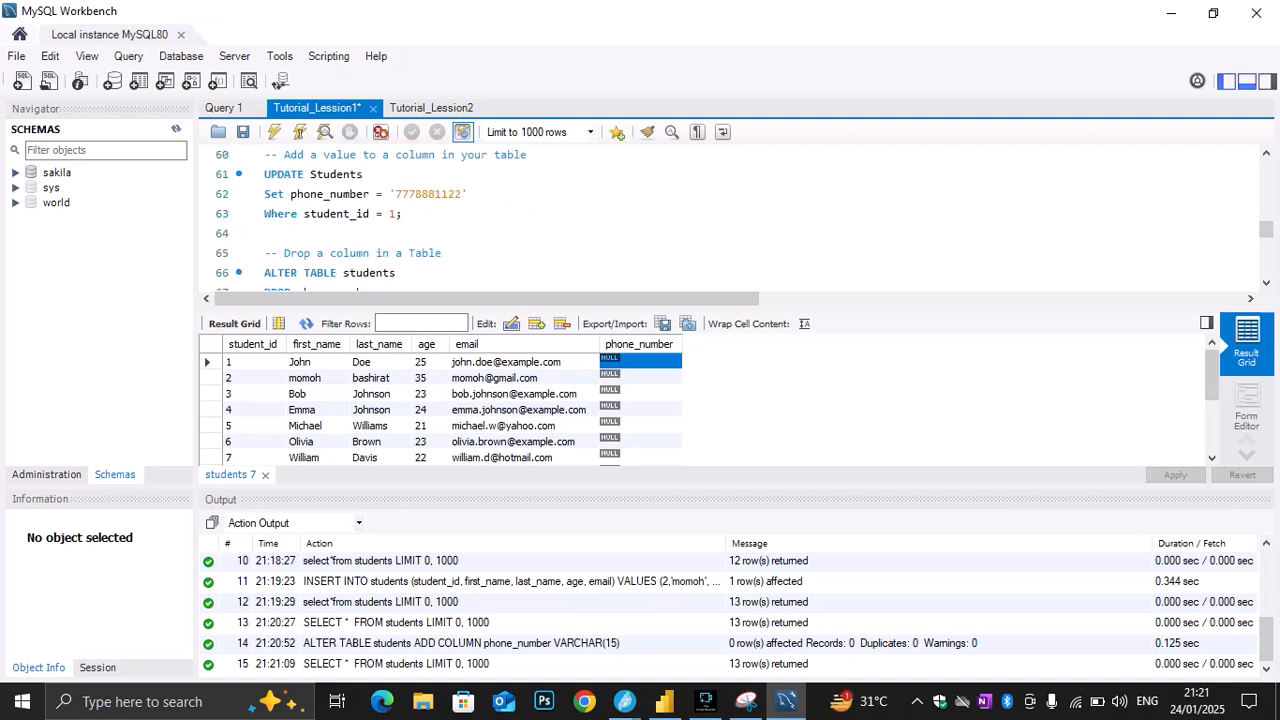
pyautogui.scroll(1, 730, 220)
pyautogui.scroll(1, 730, 220)
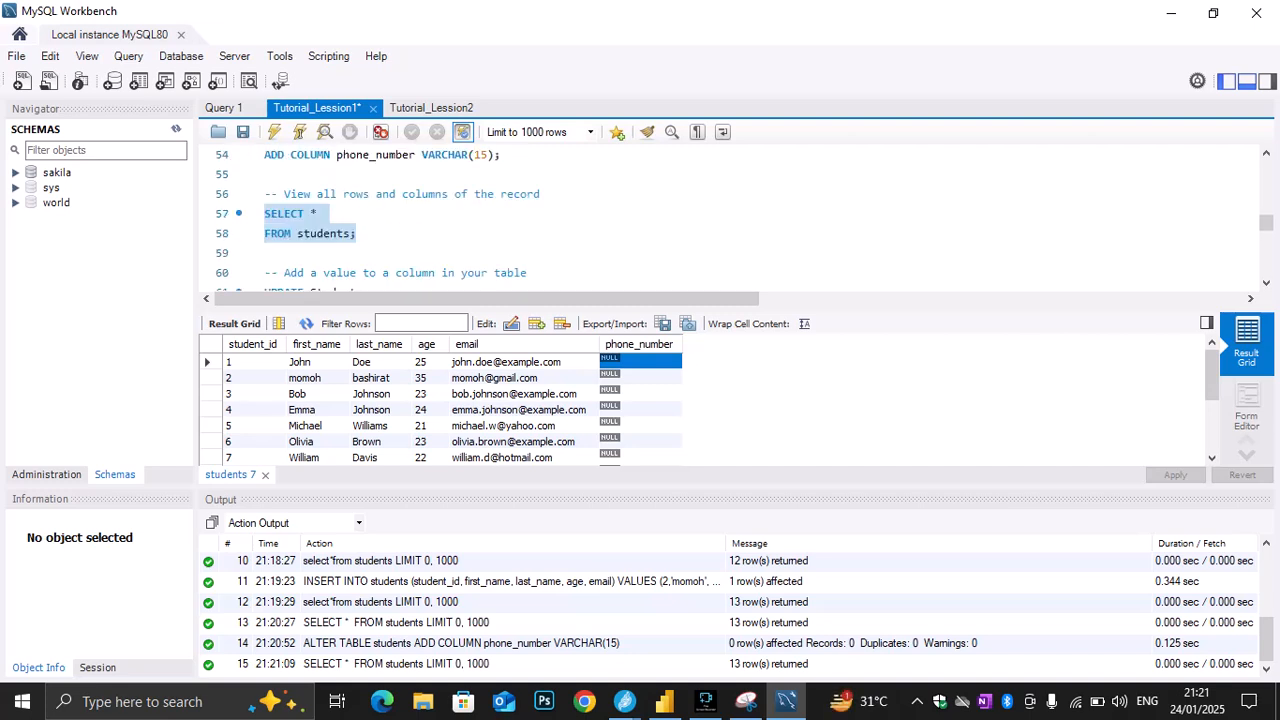
pyautogui.scroll(-1, 730, 220)
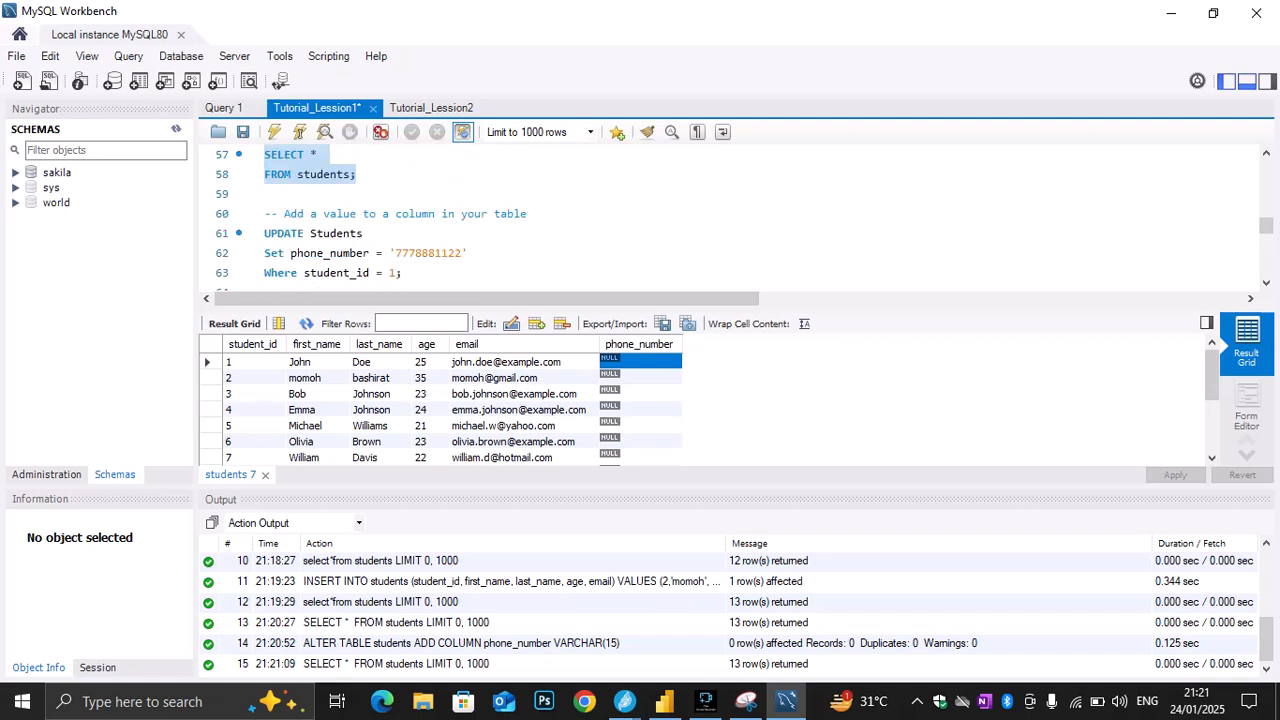
pyautogui.scroll(1, 730, 220)
pyautogui.scroll(1, 730, 220)
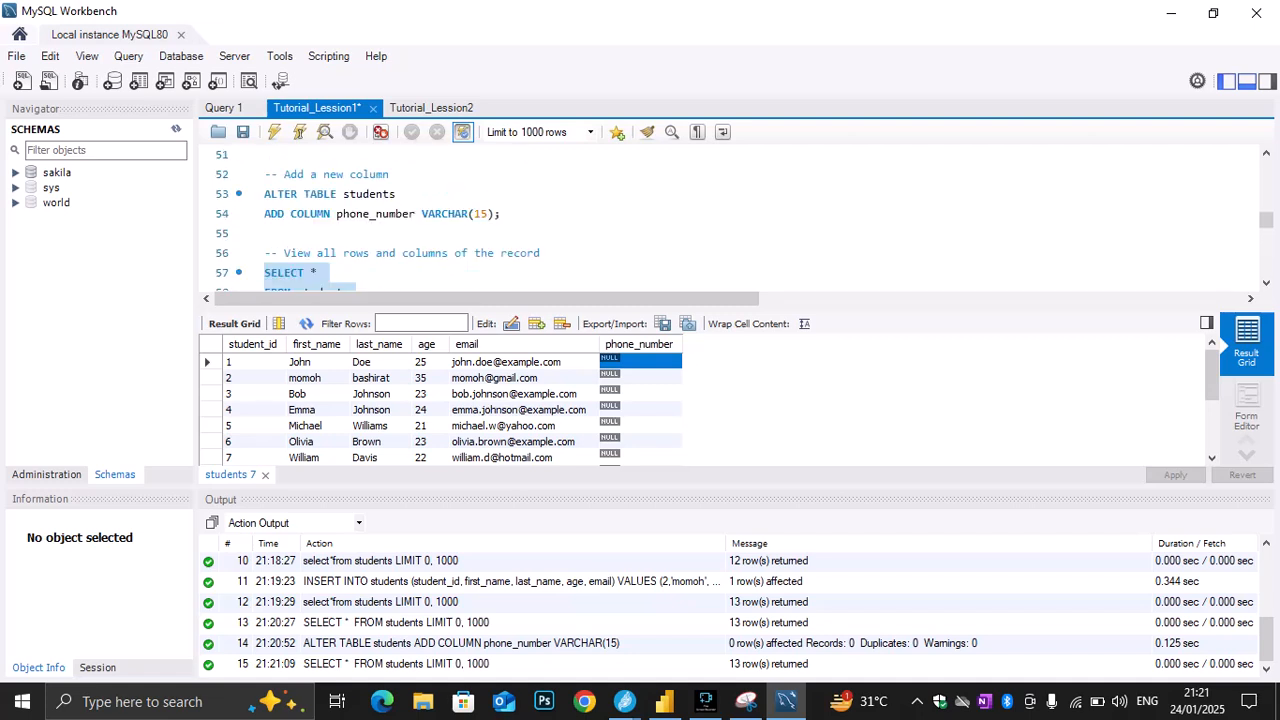
pyautogui.scroll(1, 730, 220)
pyautogui.scroll(-2, 730, 220)
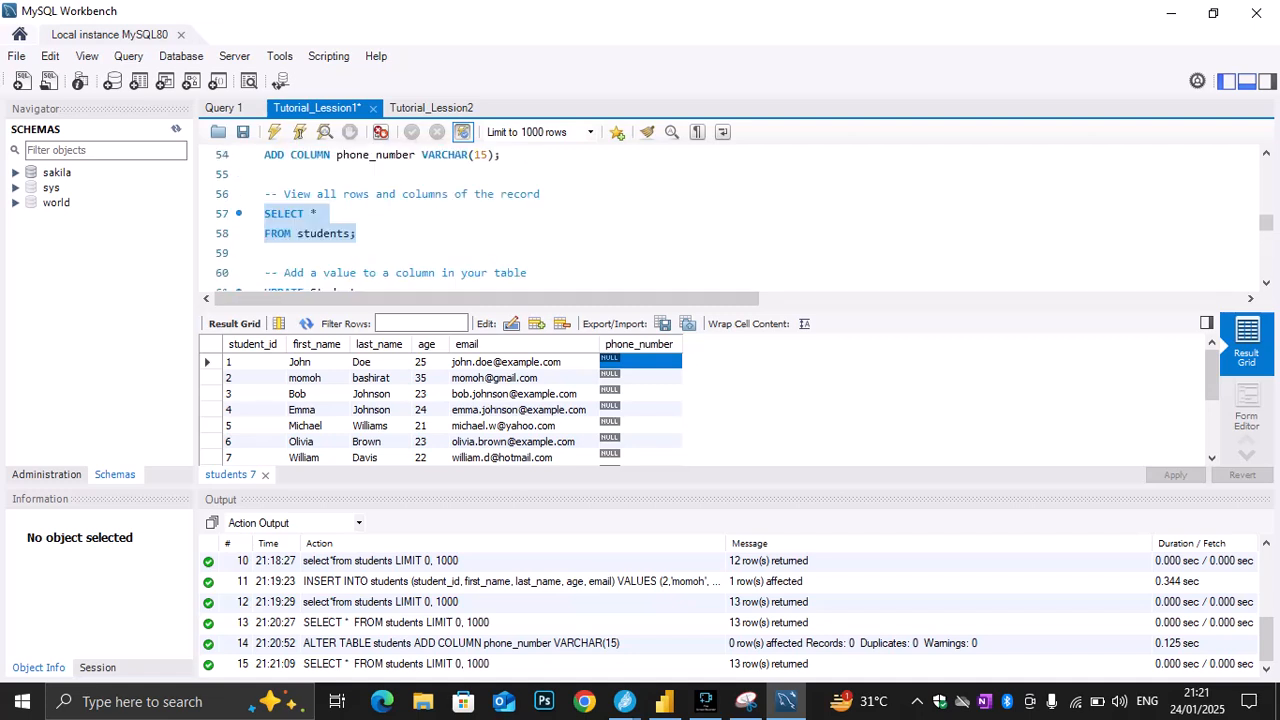
pyautogui.scroll(-1, 730, 220)
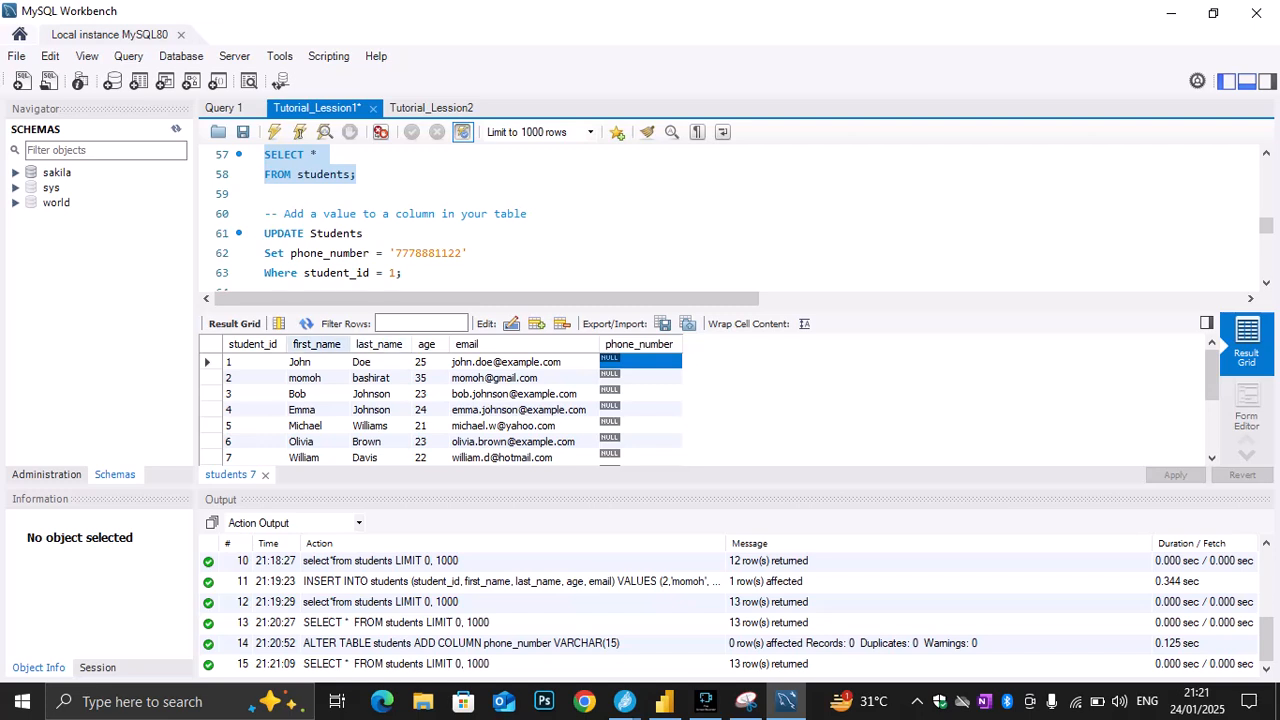
# Execute only the UPDATE statement on lines 61 to 63 to set the phone_number of the student with student_id 1
pyautogui.click(254, 362)
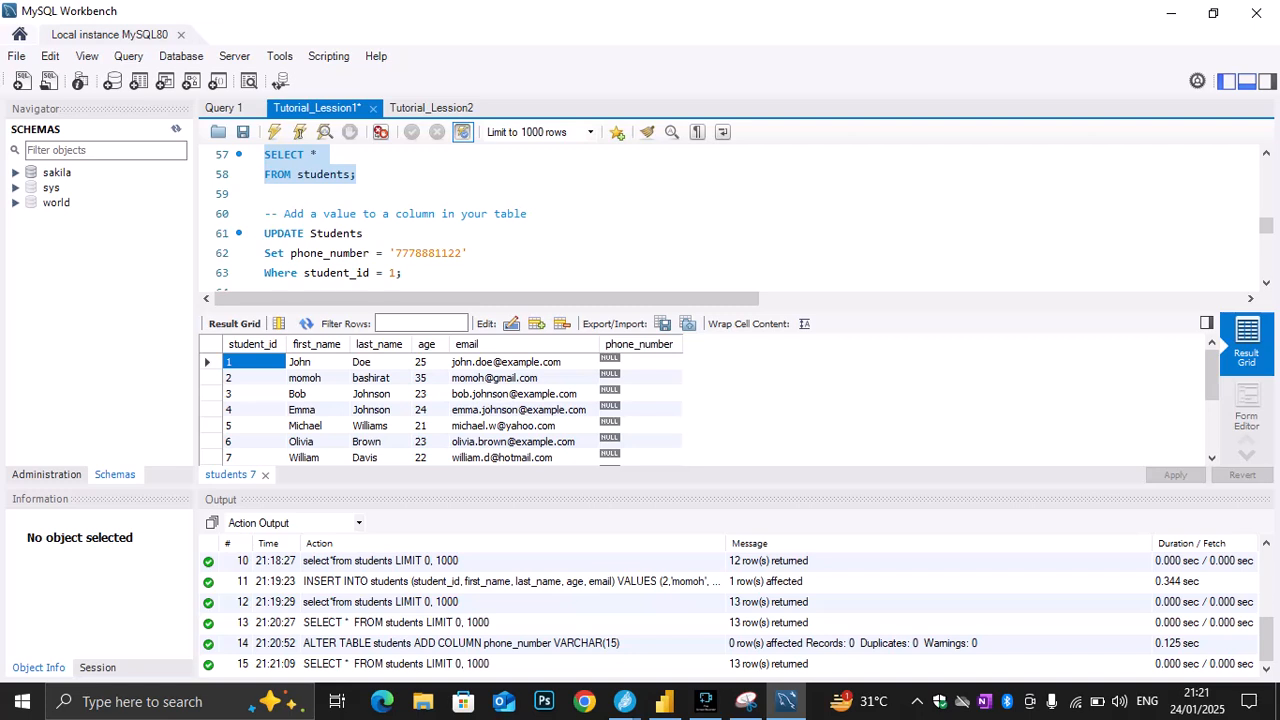
pyautogui.moveTo(402, 273); pyautogui.dragTo(264, 233)
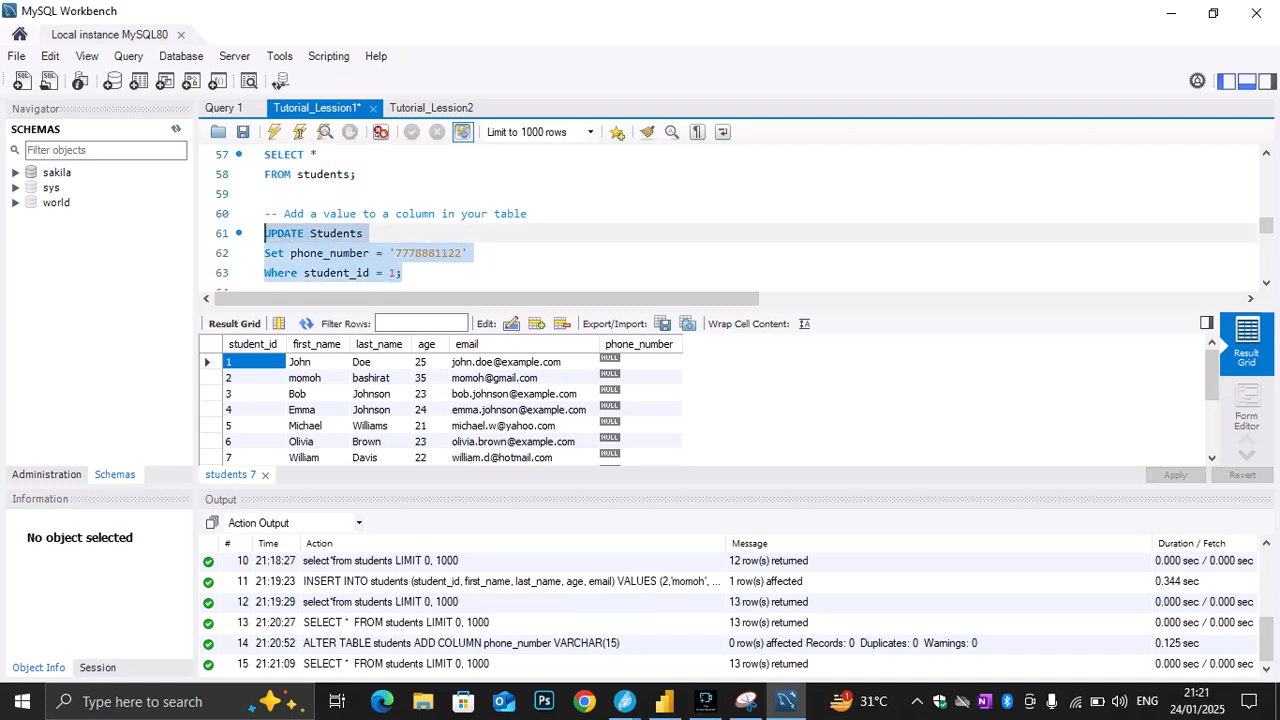
pyautogui.click(274, 131)
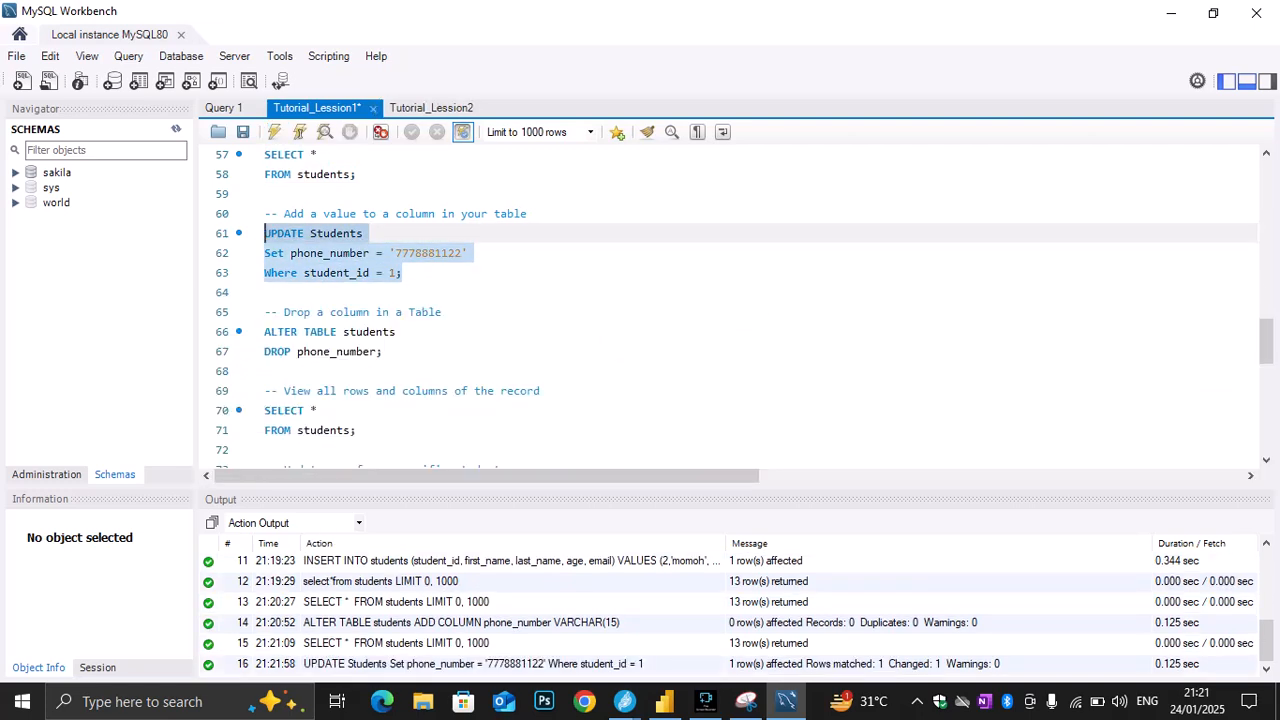
# Run only the SELECT * query on lines 57 and 58 again, and check the phone_number cell for student_id 1
pyautogui.moveTo(357, 174); pyautogui.dragTo(264, 272)
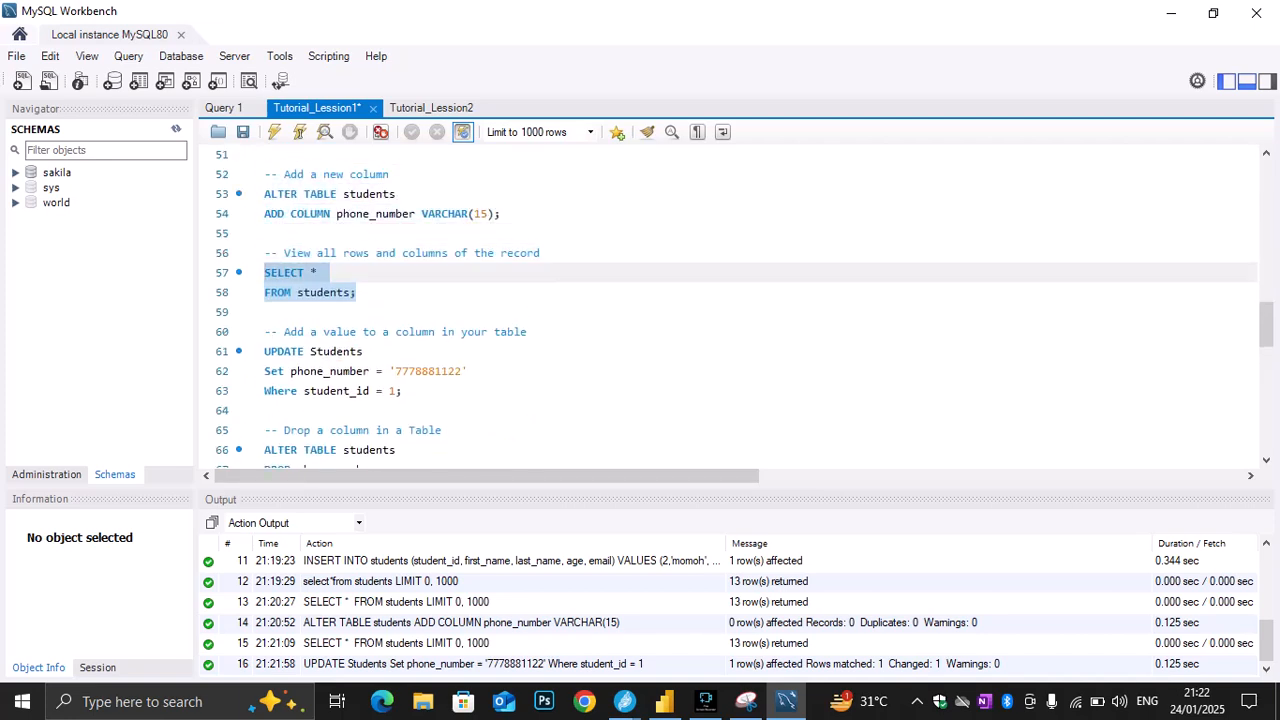
pyautogui.click(274, 131)
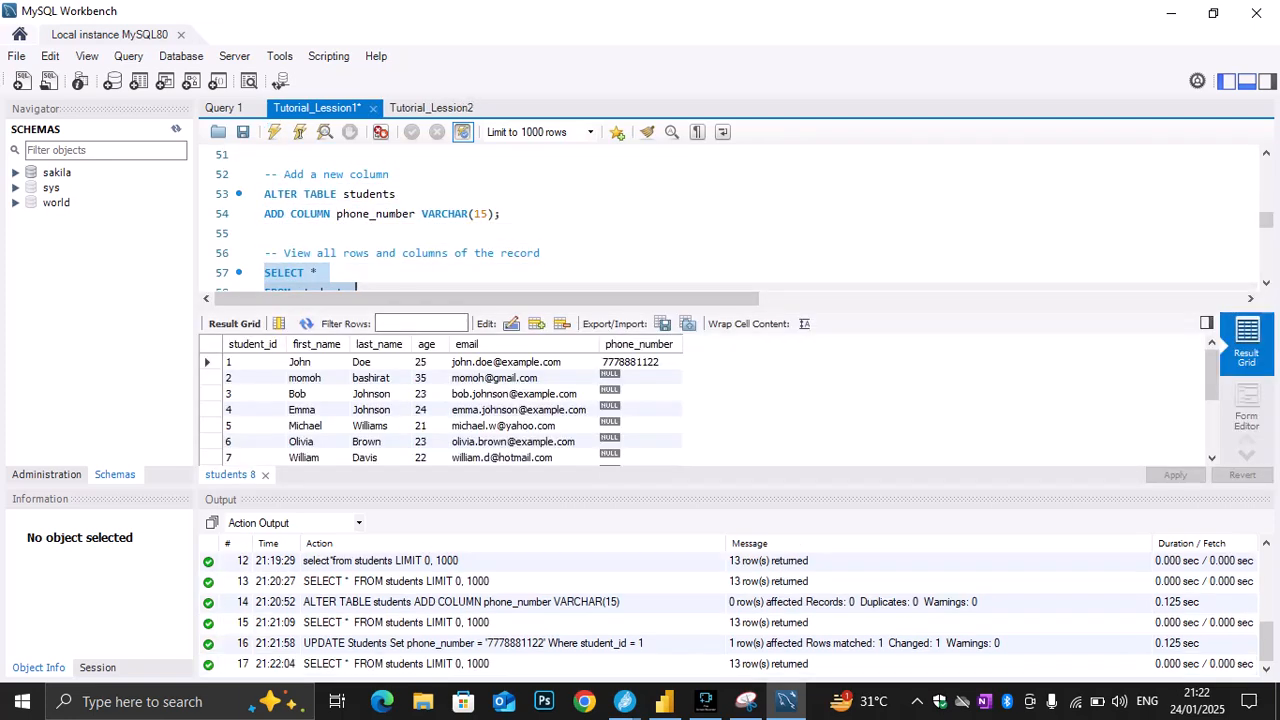
pyautogui.click(655, 362)
# Execute only the ALTER TABLE statement on lines 66 and 67 to drop the phone_number column from students
pyautogui.scroll(-2, 730, 218)
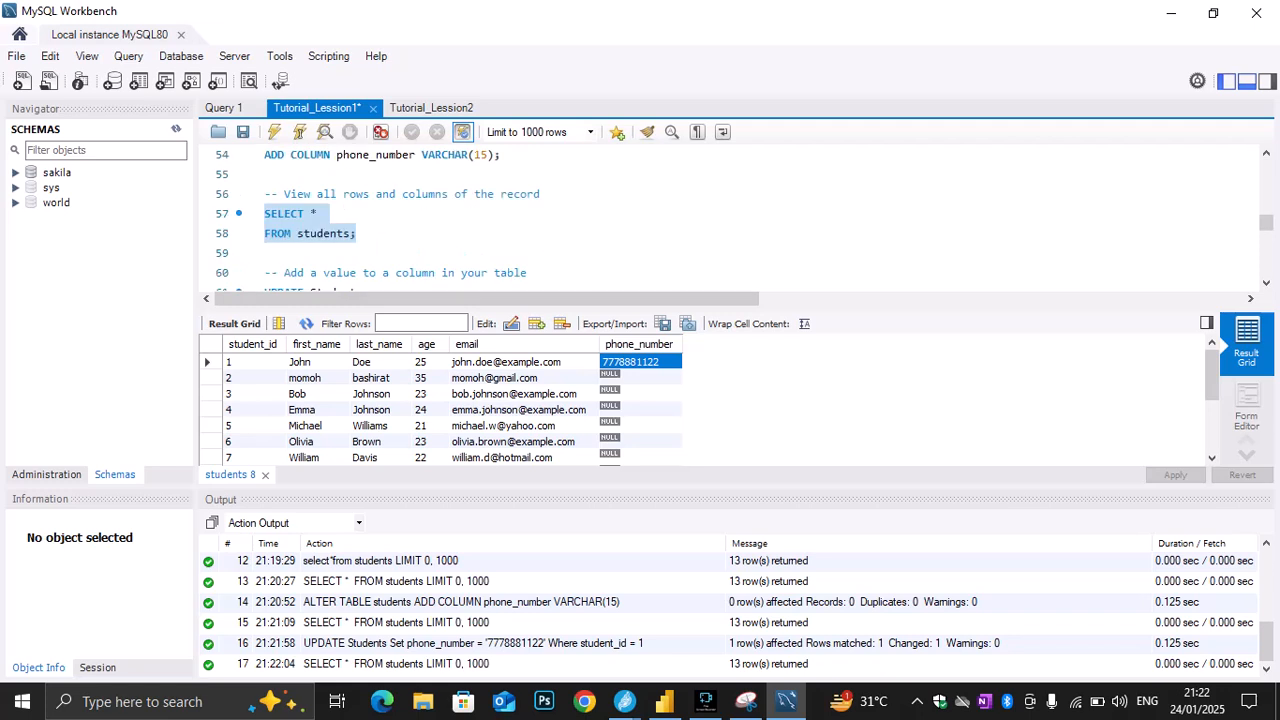
pyautogui.scroll(-1, 730, 218)
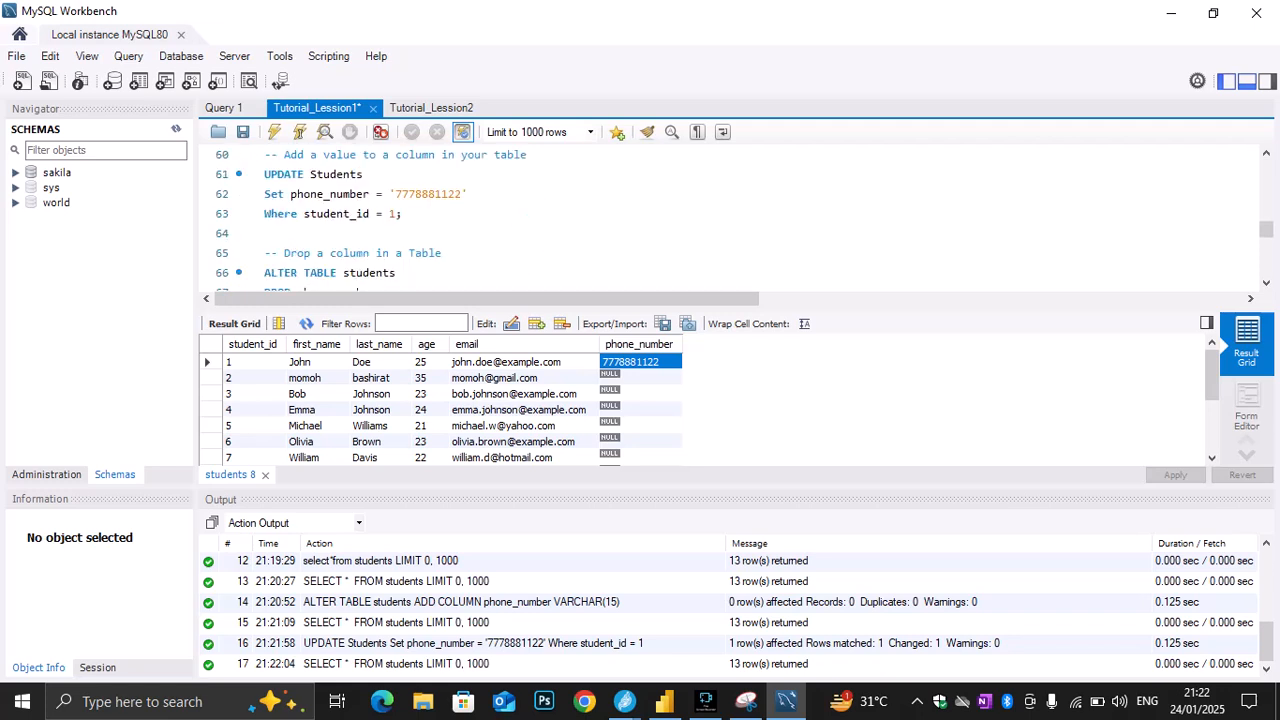
pyautogui.scroll(-1, 730, 218)
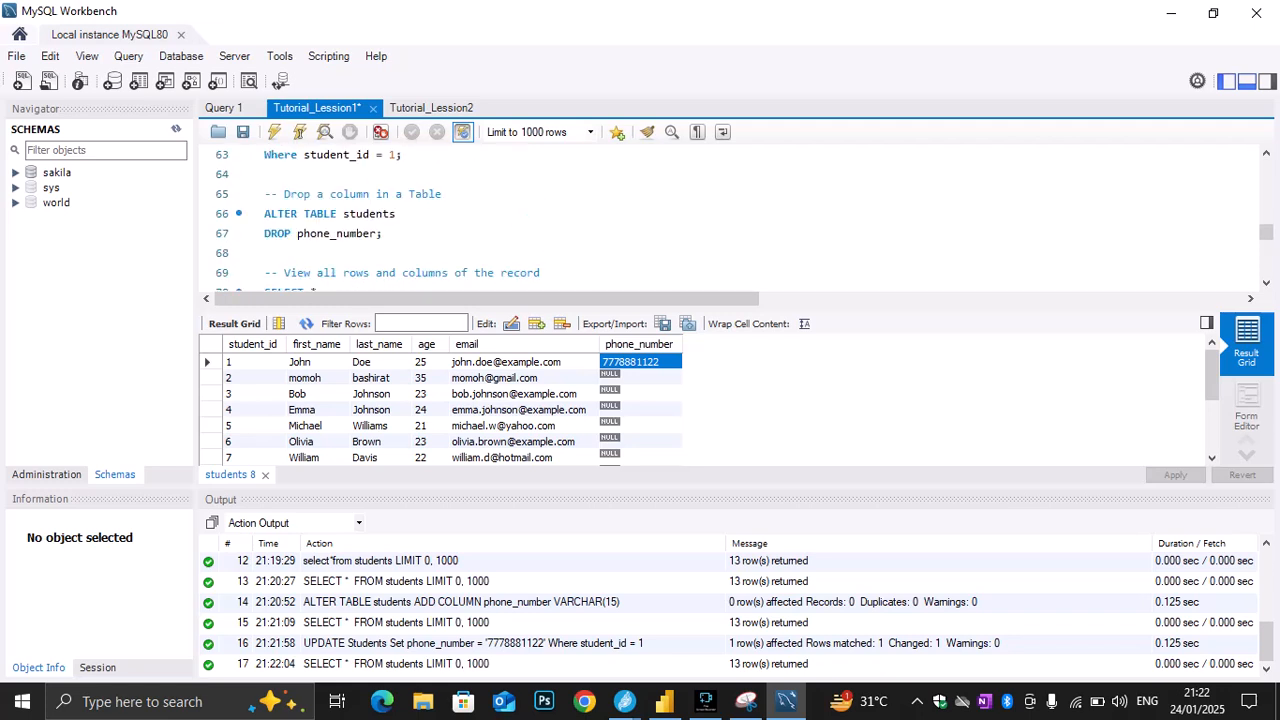
pyautogui.moveTo(382, 233); pyautogui.dragTo(264, 233)
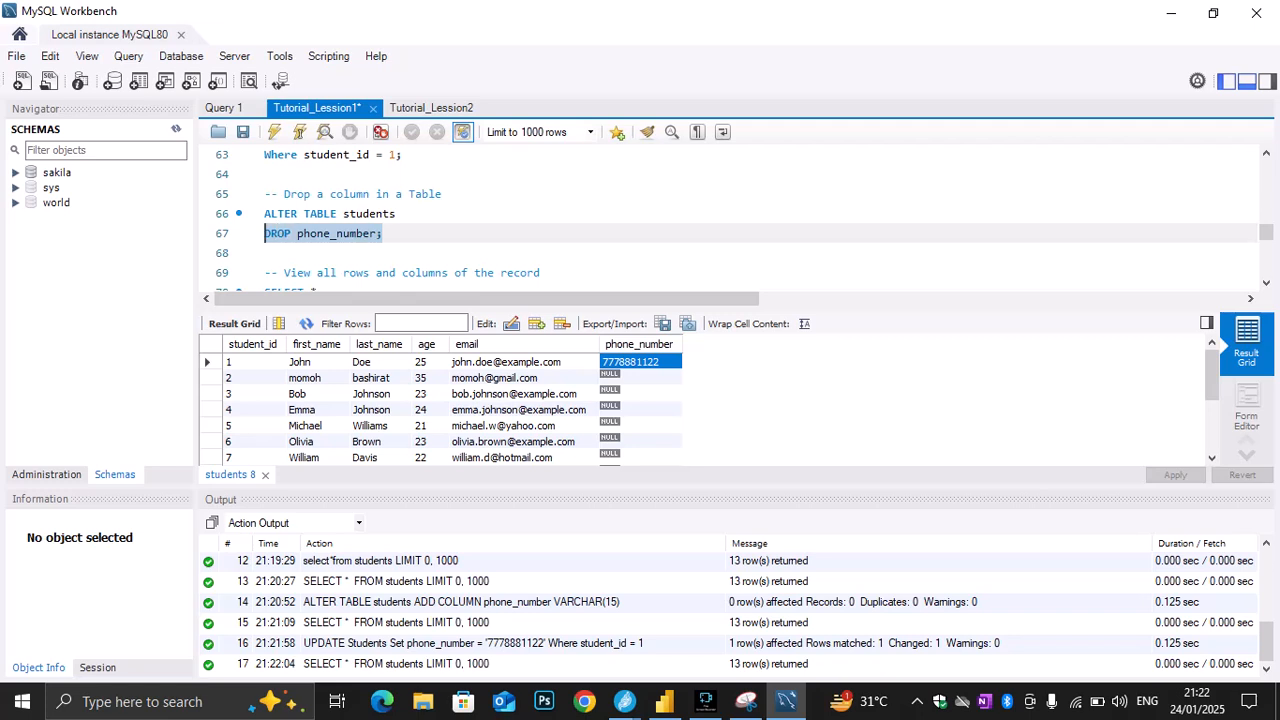
pyautogui.click(266, 253)
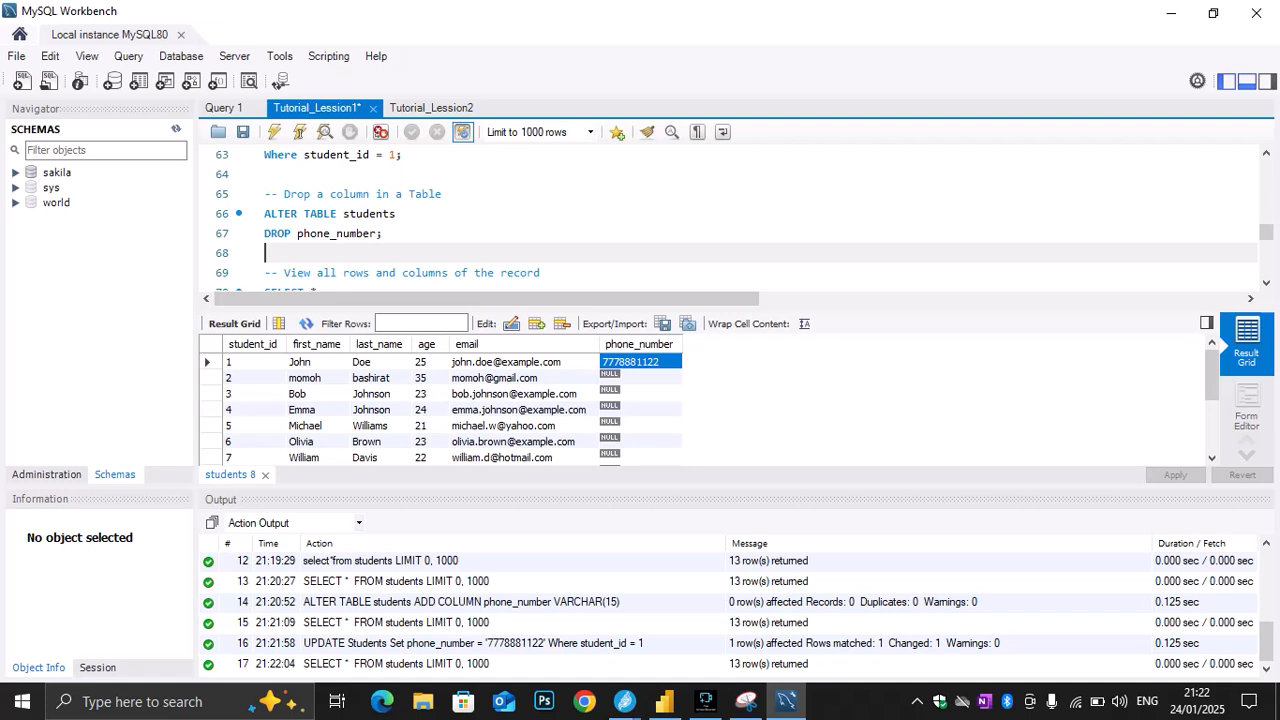
pyautogui.moveTo(383, 234); pyautogui.dragTo(264, 214)
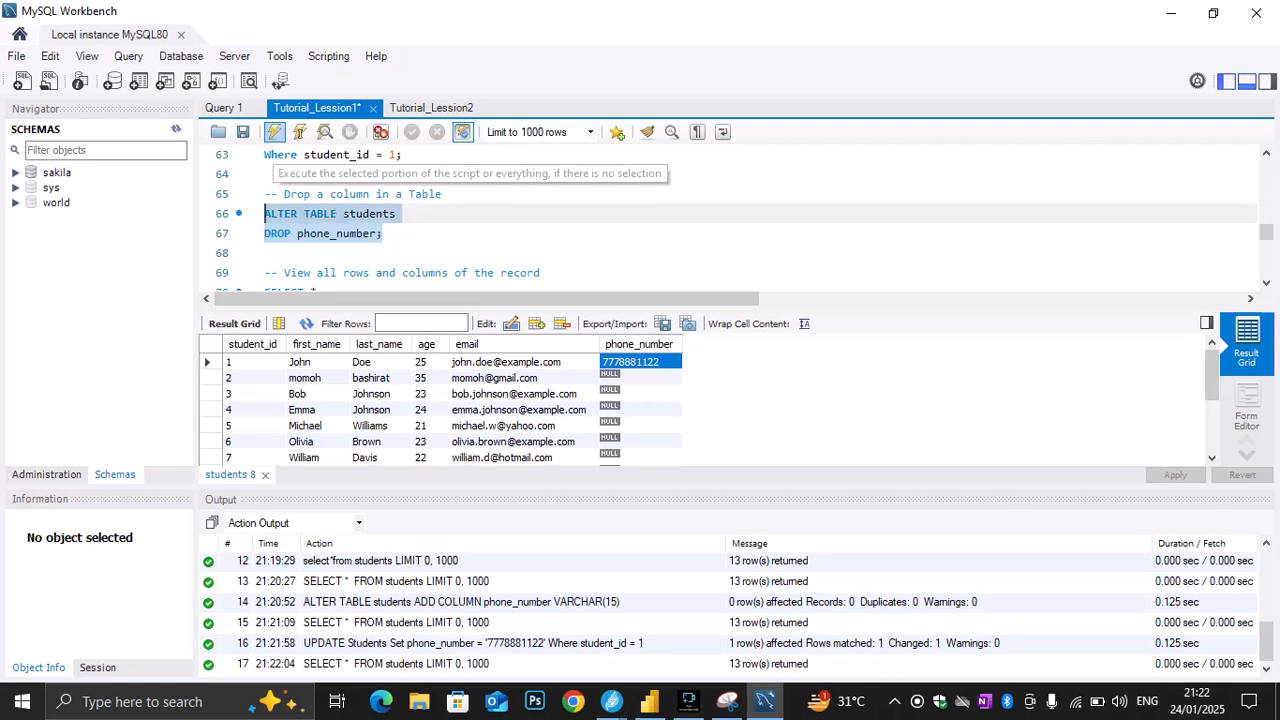
pyautogui.click(274, 132)
# Run only the SELECT * query on lines 57 and 58 to check the students columns after the column drop
pyautogui.scroll(2, 730, 300)
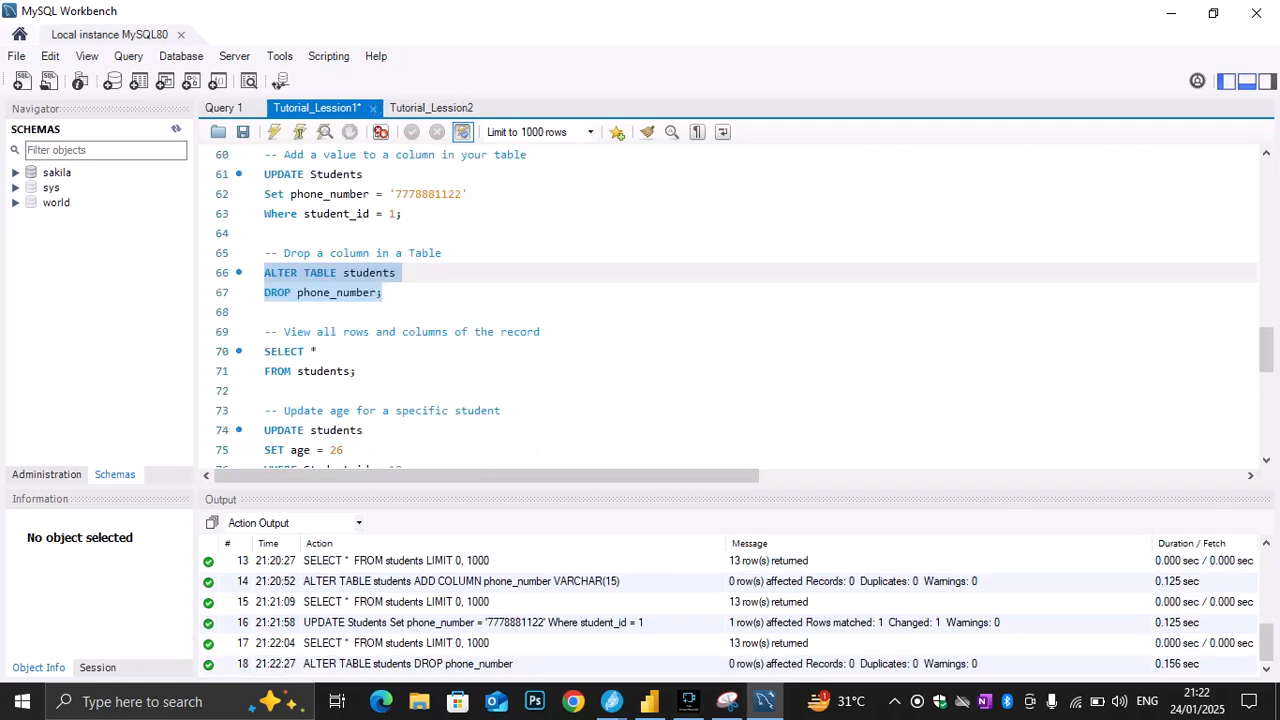
pyautogui.scroll(1, 730, 300)
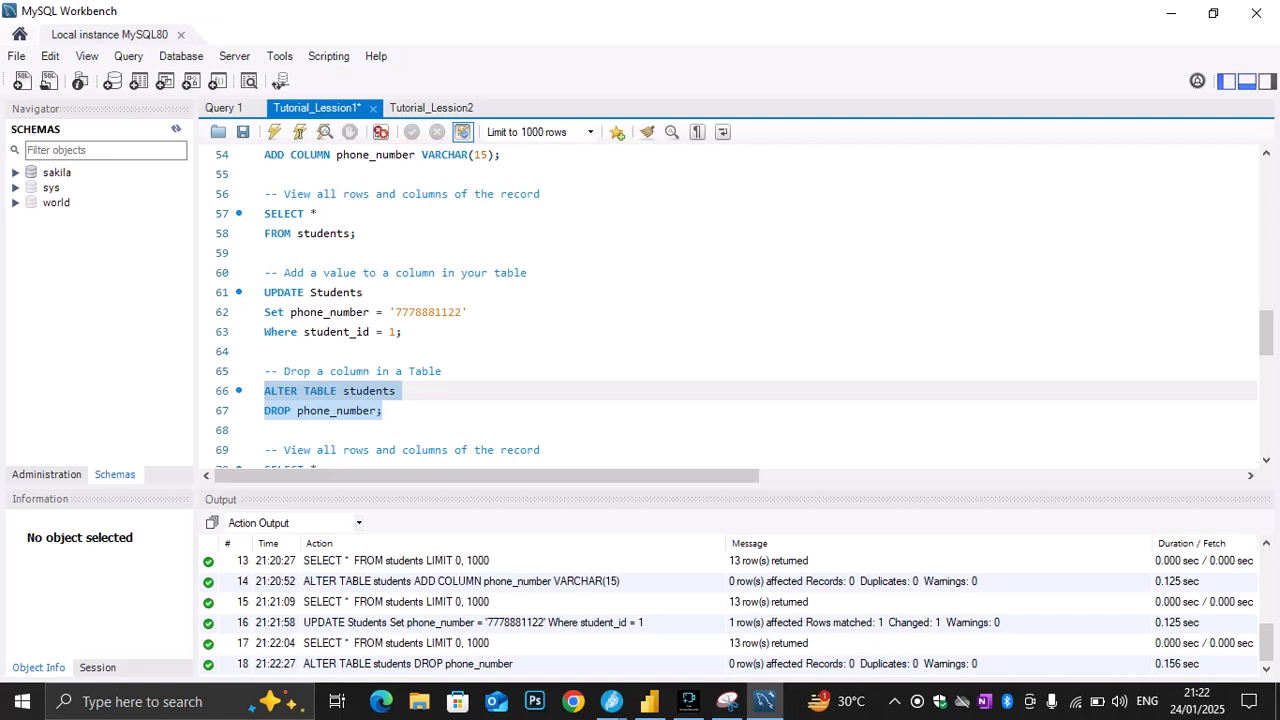
pyautogui.moveTo(264, 213); pyautogui.dragTo(265, 253)
pyautogui.click(274, 132)
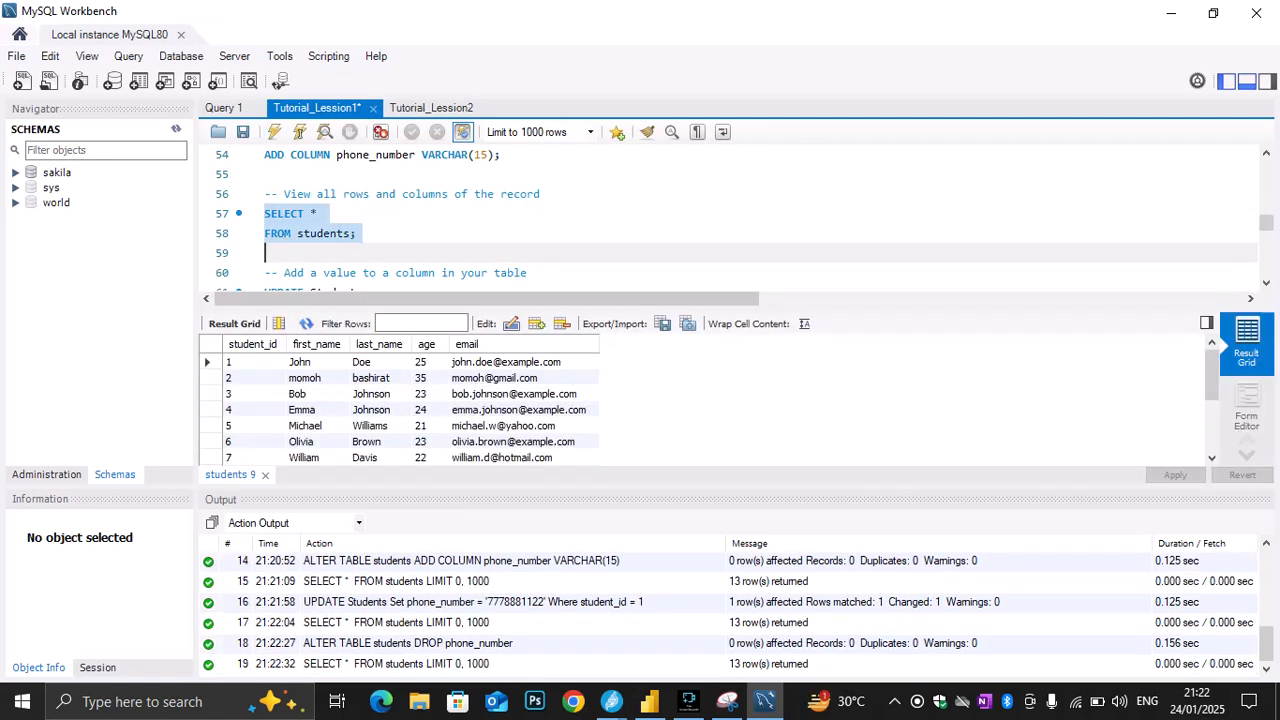
# Execute only the UPDATE statement on lines 74 to 76 to set age to 26 for the student with student_id 10
pyautogui.scroll(-4, 730, 220)
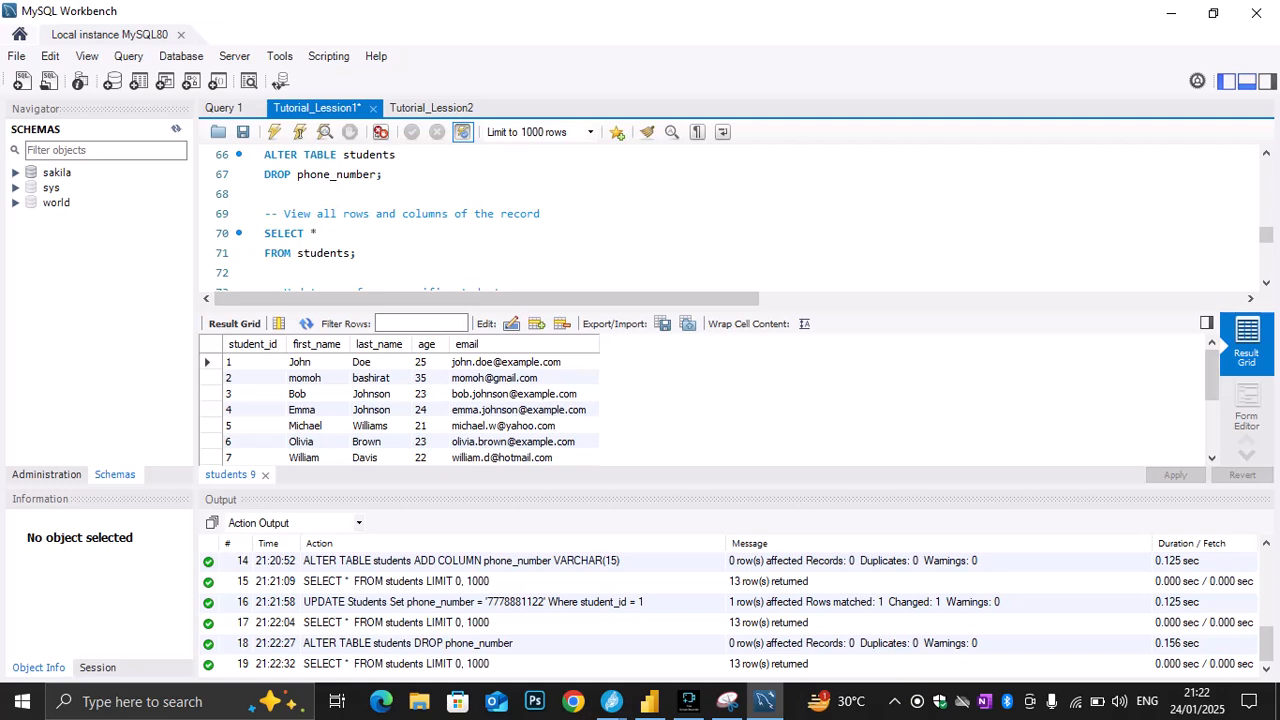
pyautogui.scroll(-2, 730, 220)
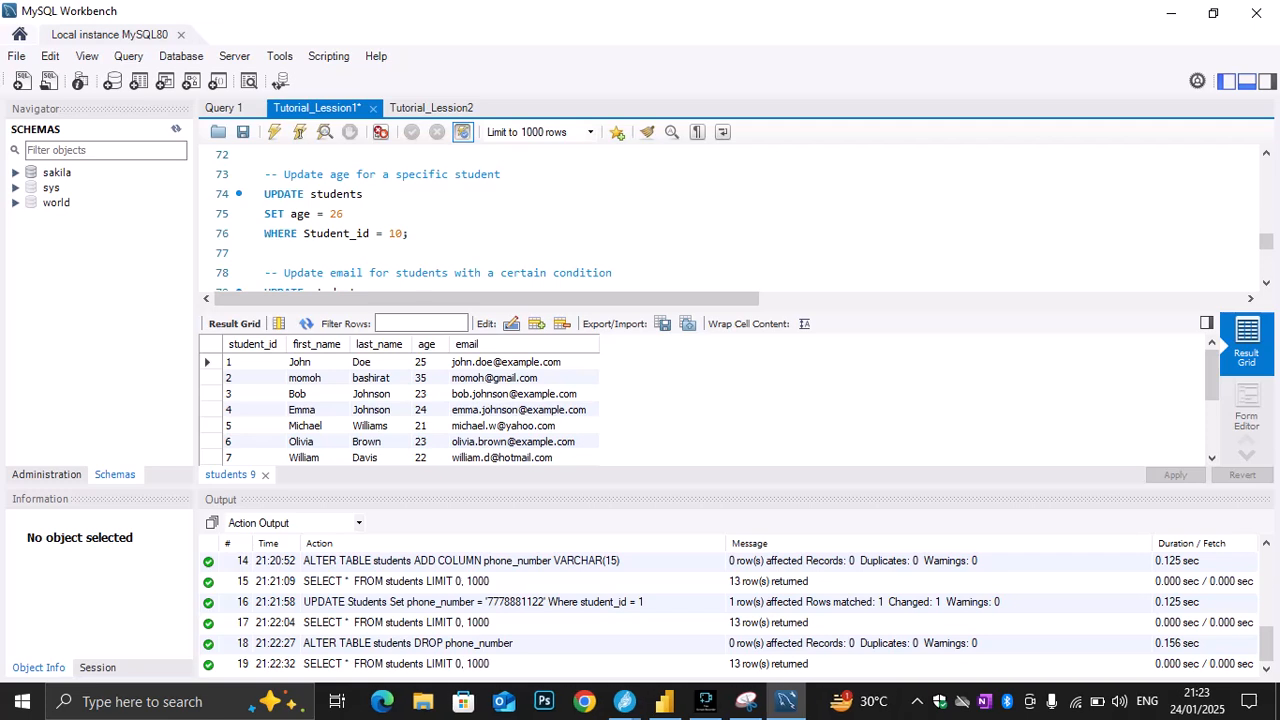
pyautogui.scroll(-1, 290, 440)
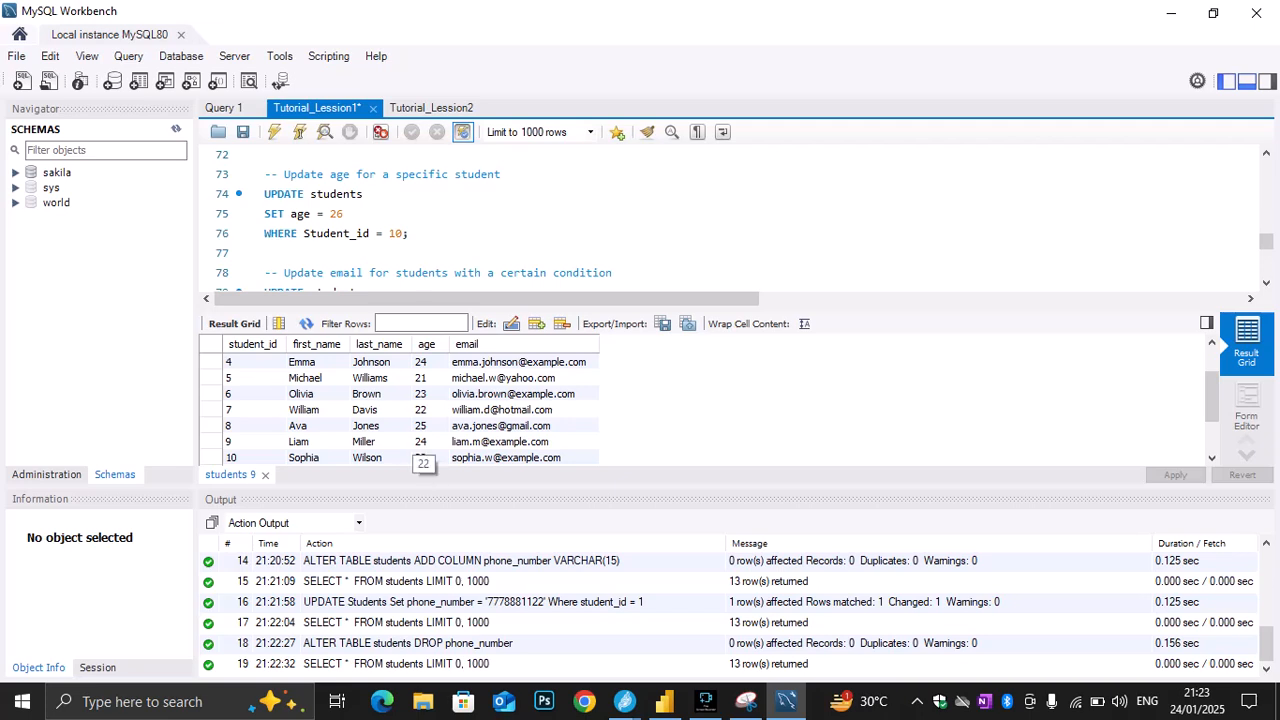
pyautogui.moveTo(408, 233); pyautogui.dragTo(264, 194)
pyautogui.hotkey('ctrl', 'Return')
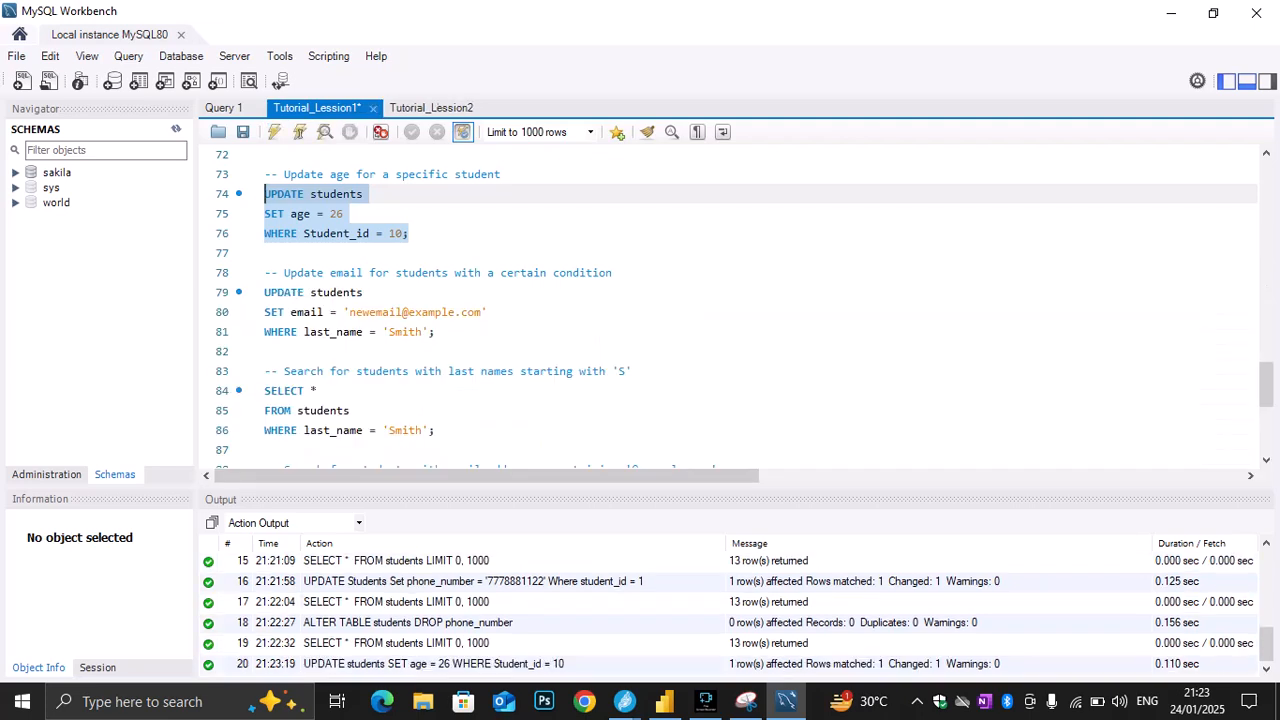
# Run only the SELECT * query on lines 70 and 71 to check the age of the student with student_id 10
pyautogui.scroll(2, 737, 309)
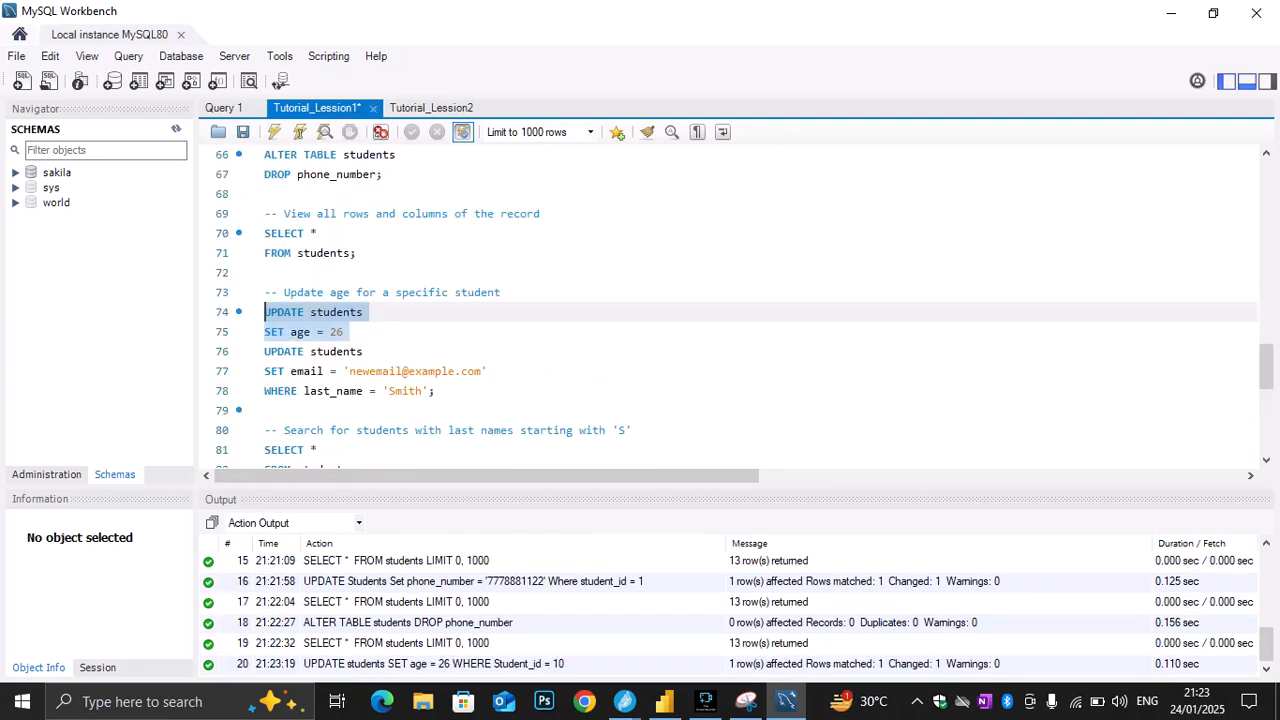
pyautogui.moveTo(356, 253); pyautogui.dragTo(264, 233)
pyautogui.click(274, 132)
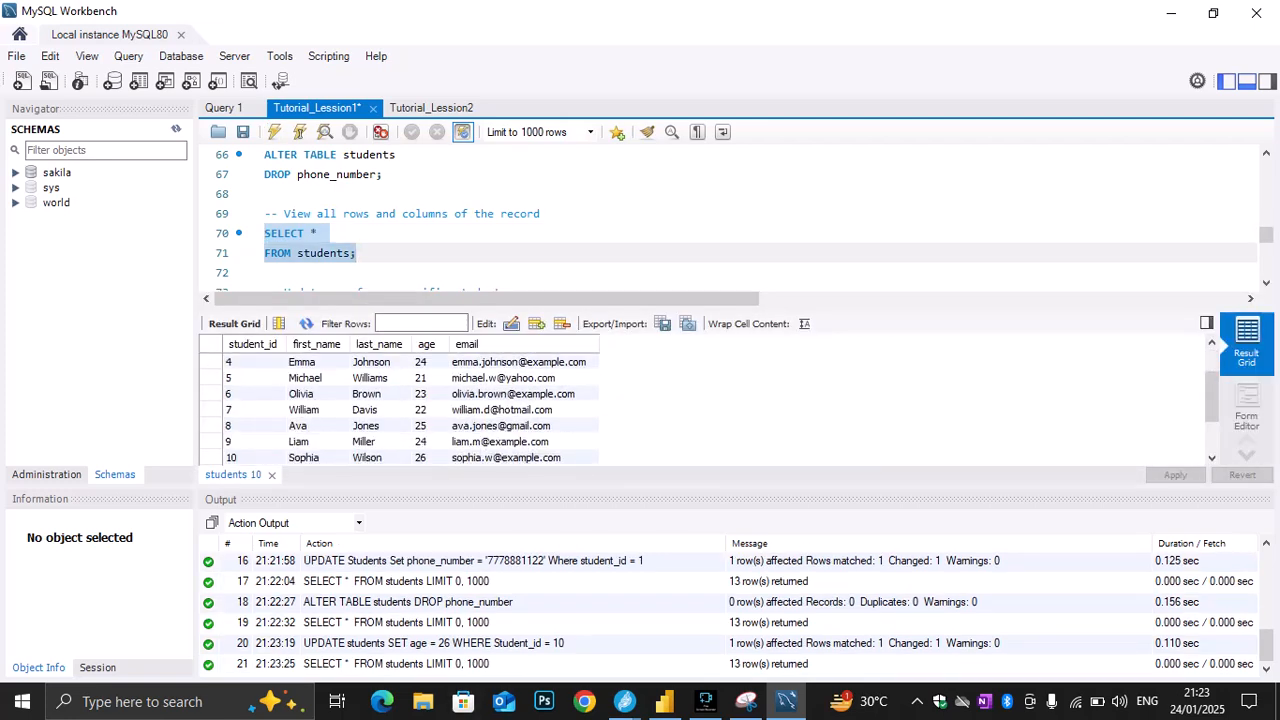
pyautogui.scroll(-2, 730, 220)
pyautogui.scroll(-1, 730, 220)
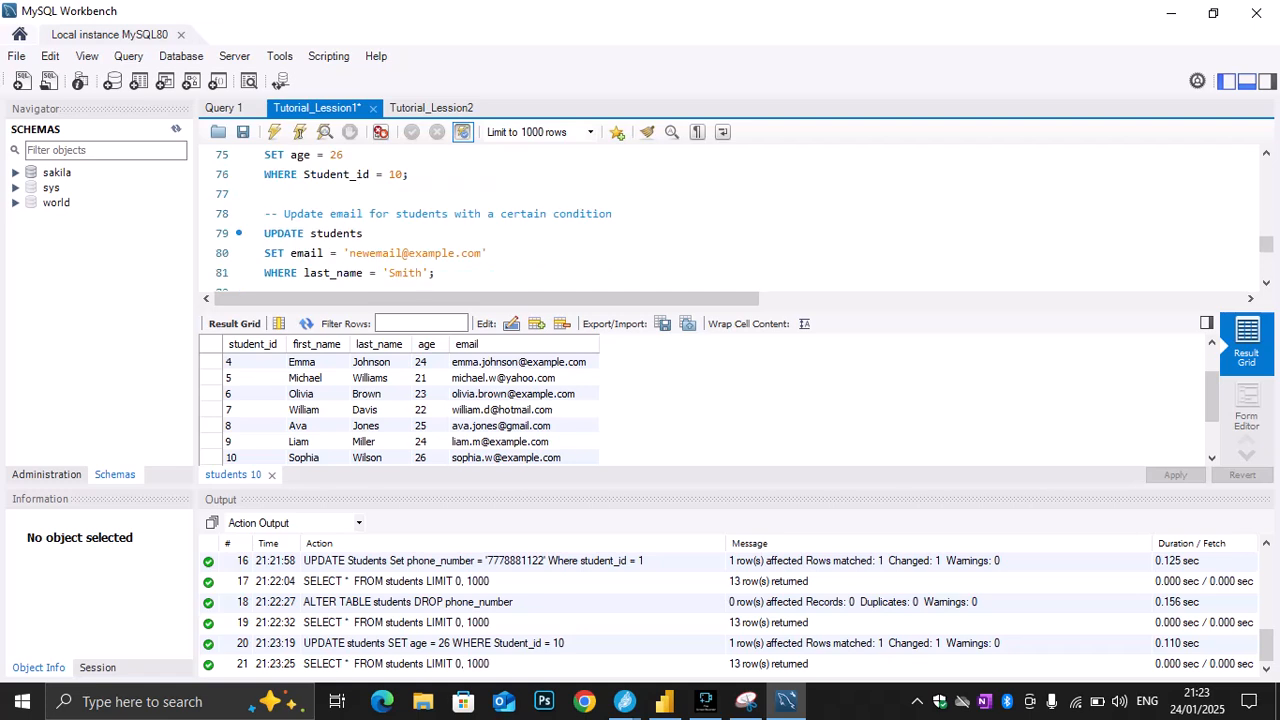
# Switch to the Jitsi Meet window, read the meeting chat, and close the chat panel
pyautogui.click(624, 702)
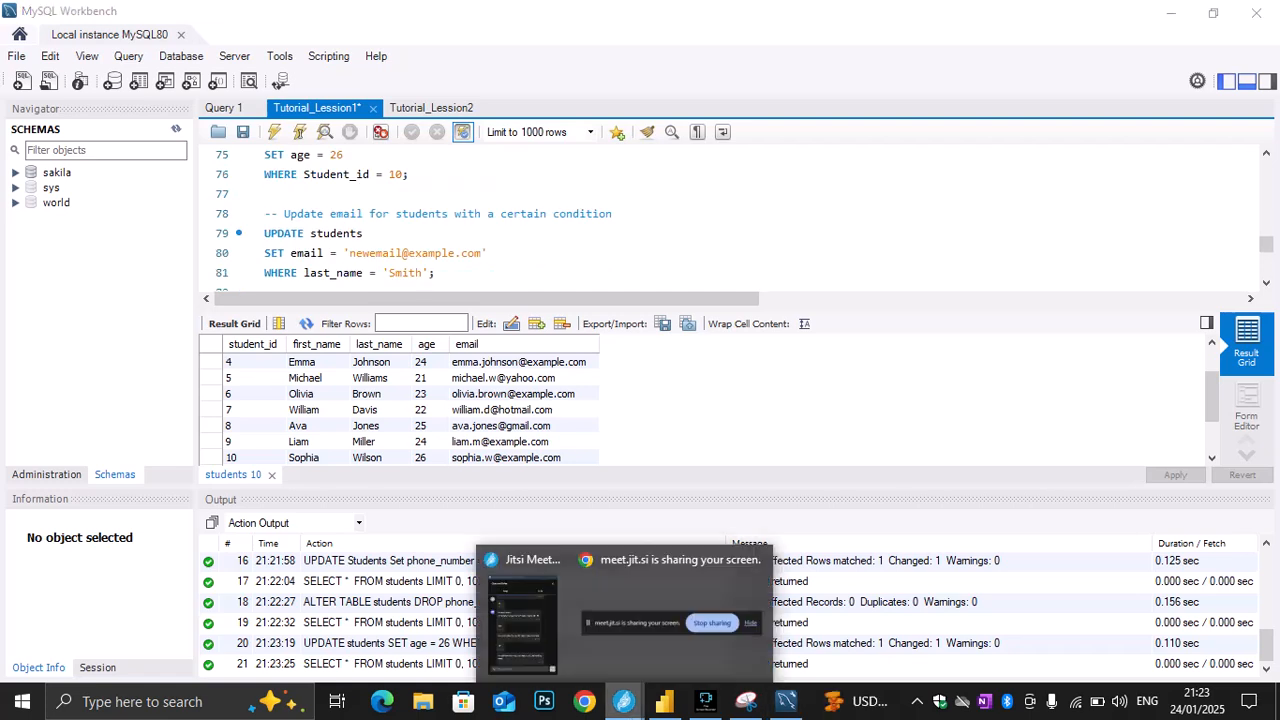
pyautogui.click(522, 615)
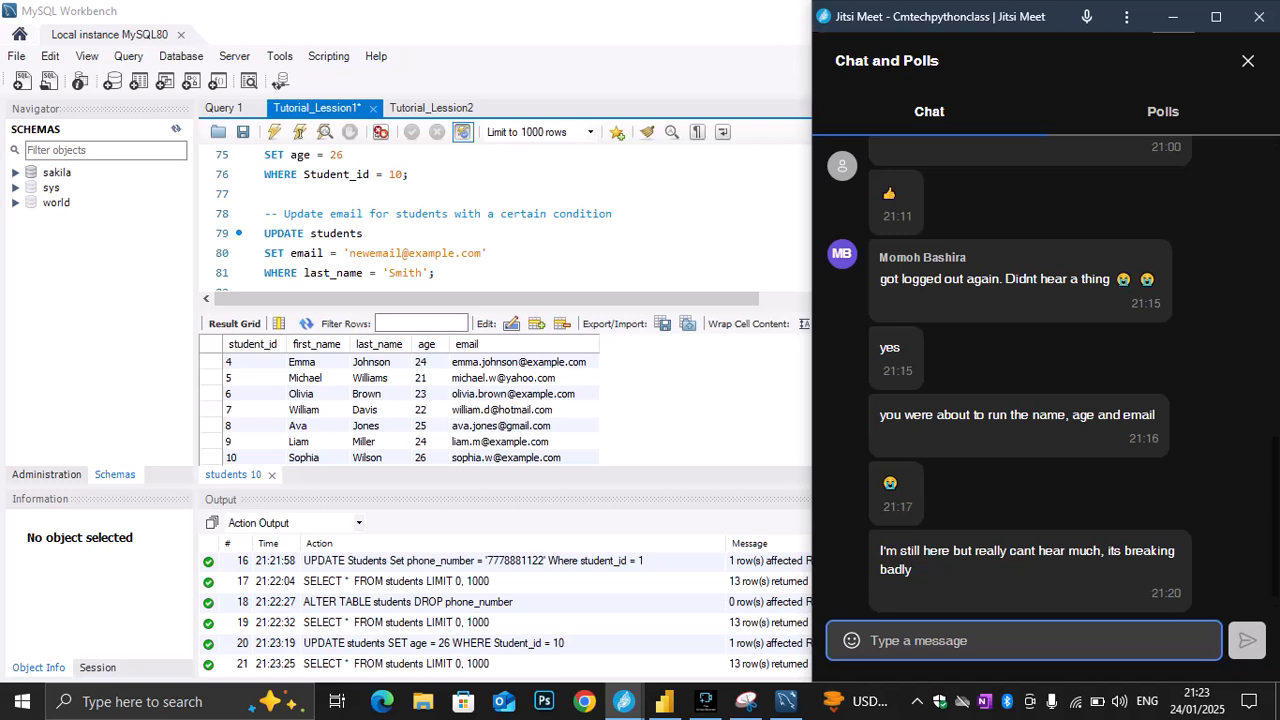
pyautogui.click(1248, 61)
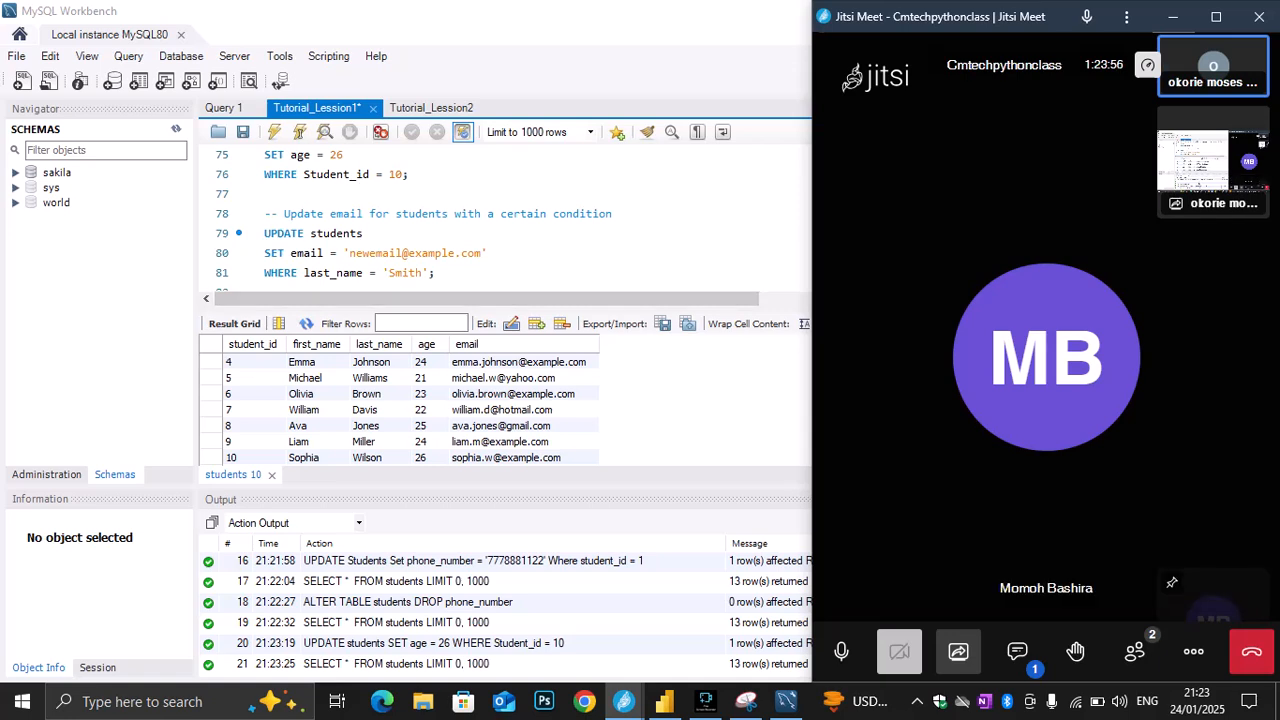
# Locate the student row matching the last_name condition, and try to execute only the email UPDATE statement on lines 79 to 81
pyautogui.scroll(-1, 500, 220)
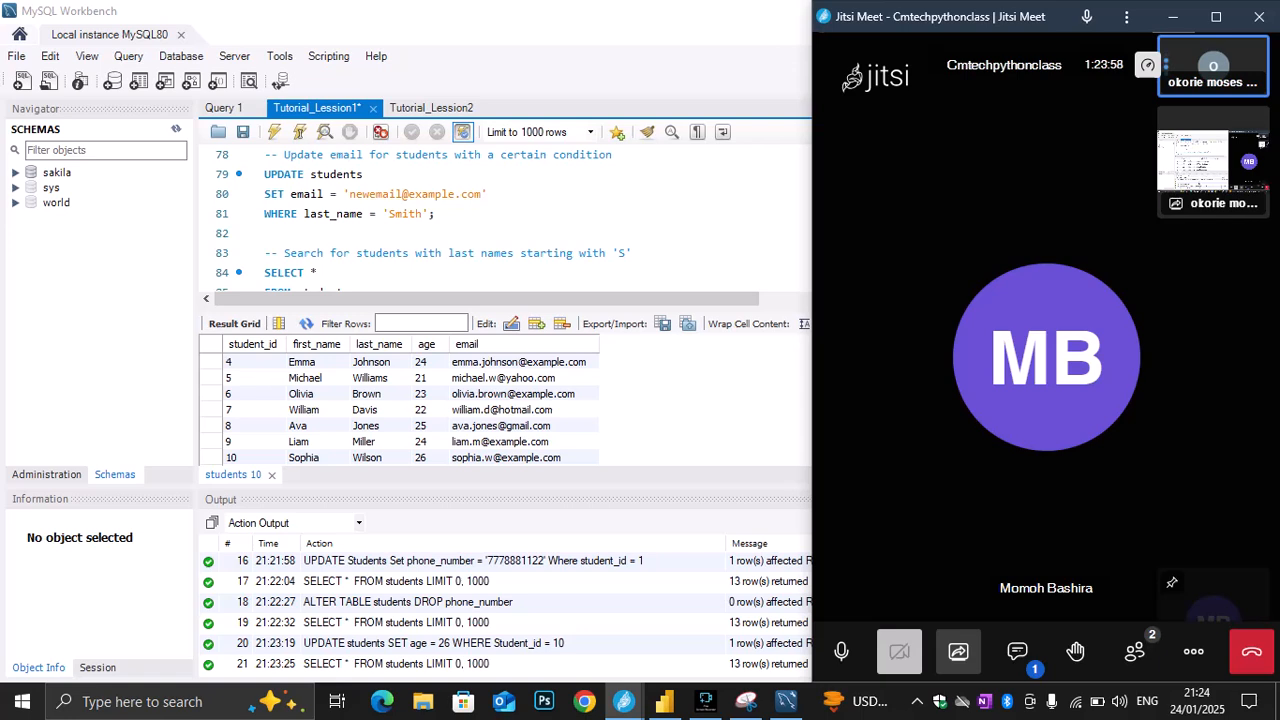
pyautogui.click(440, 233)
pyautogui.moveTo(440, 233); pyautogui.dragTo(290, 174)
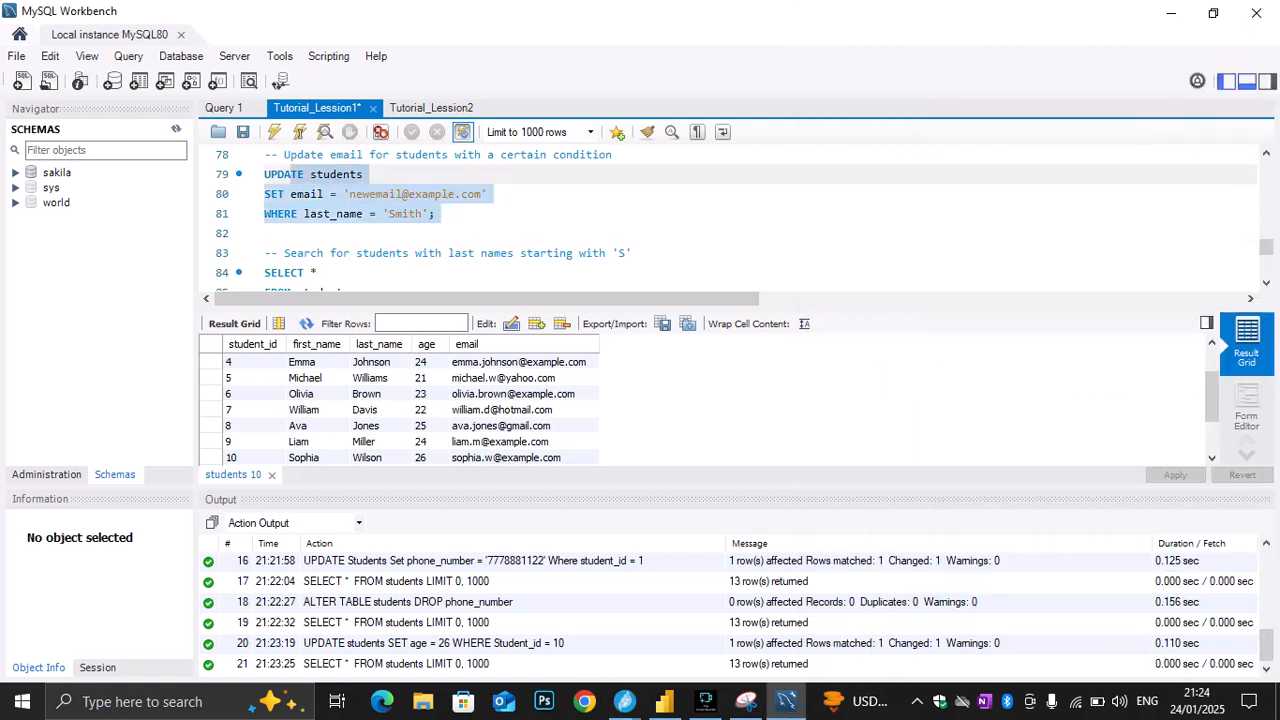
pyautogui.click(268, 233)
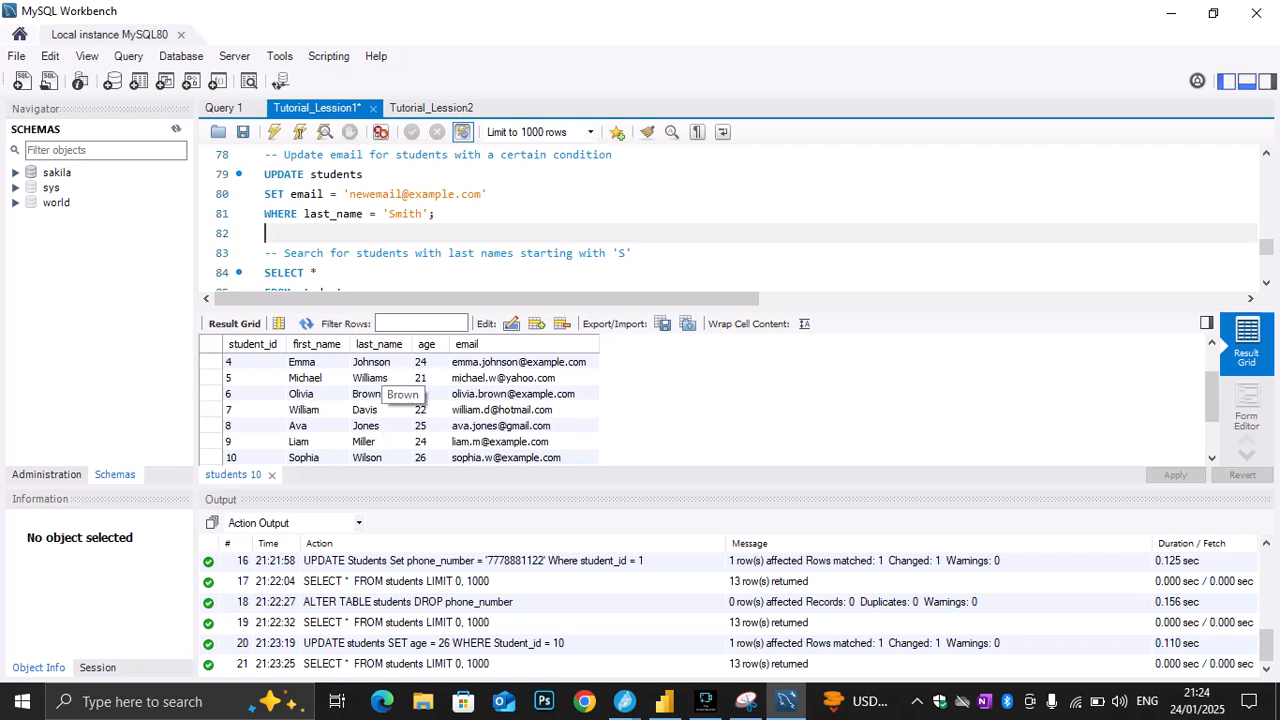
pyautogui.scroll(-2, 400, 400)
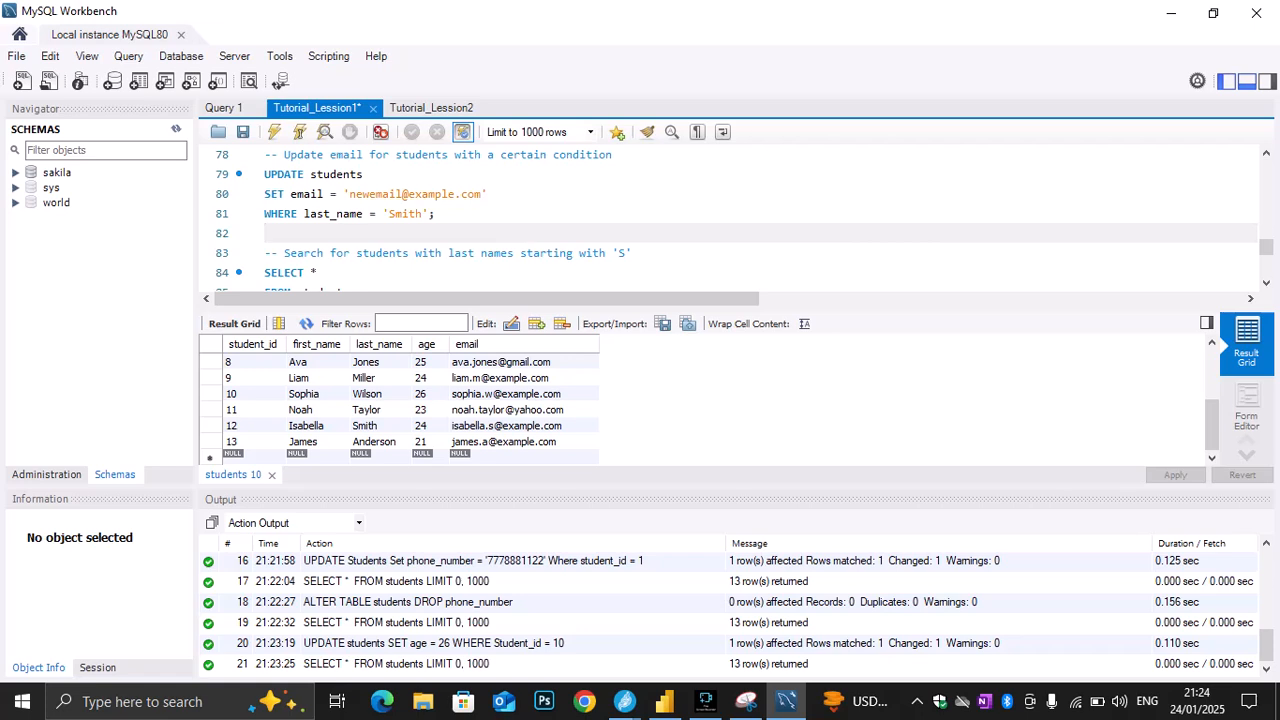
pyautogui.click(372, 426)
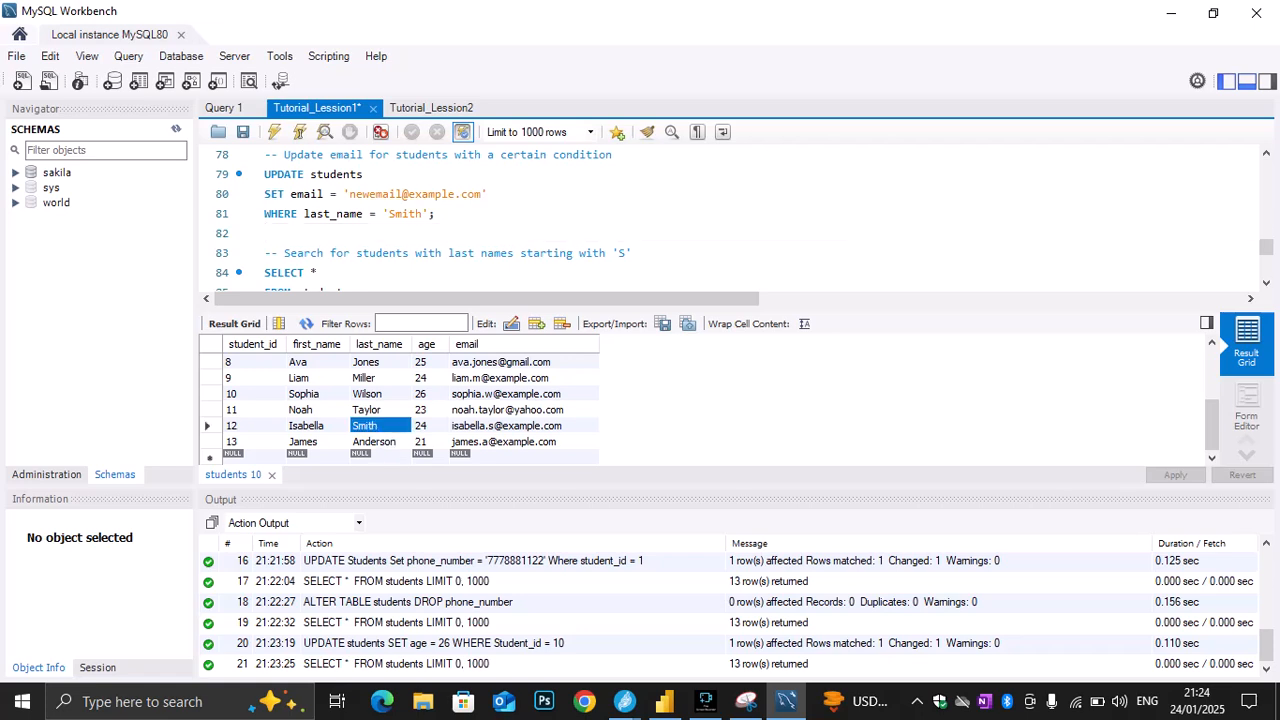
pyautogui.moveTo(437, 214); pyautogui.dragTo(264, 175)
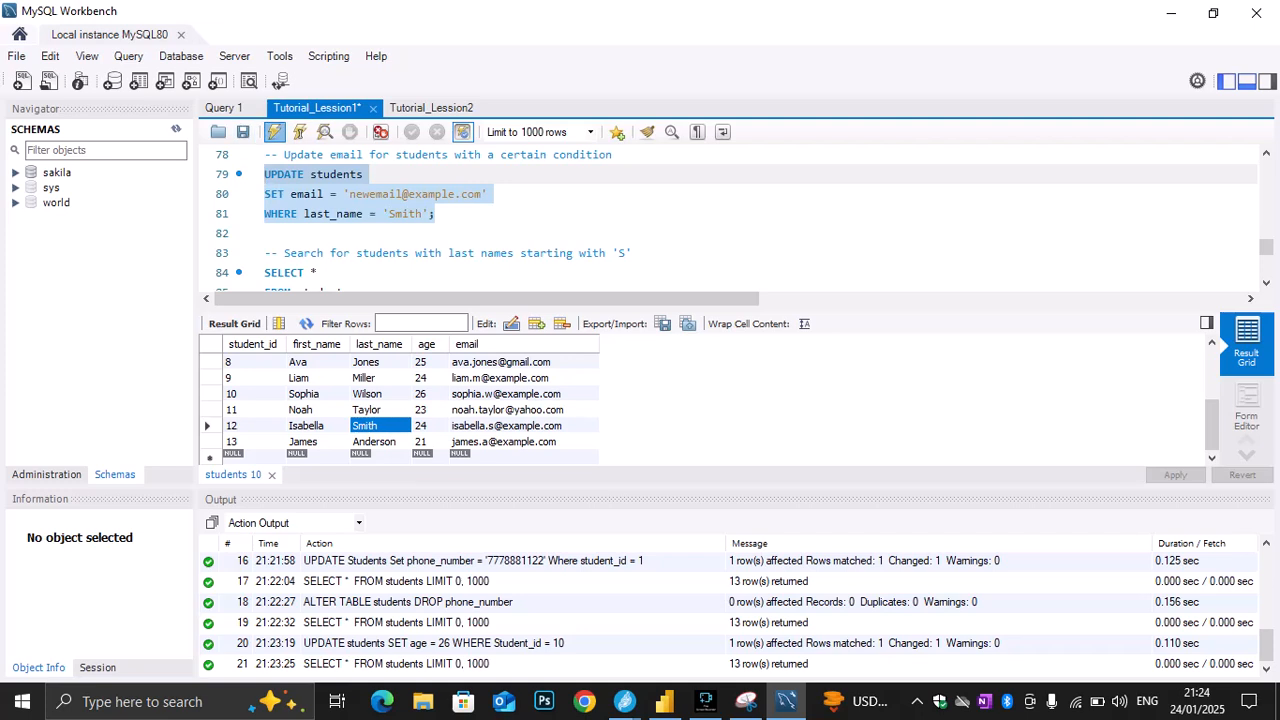
pyautogui.click(274, 132)
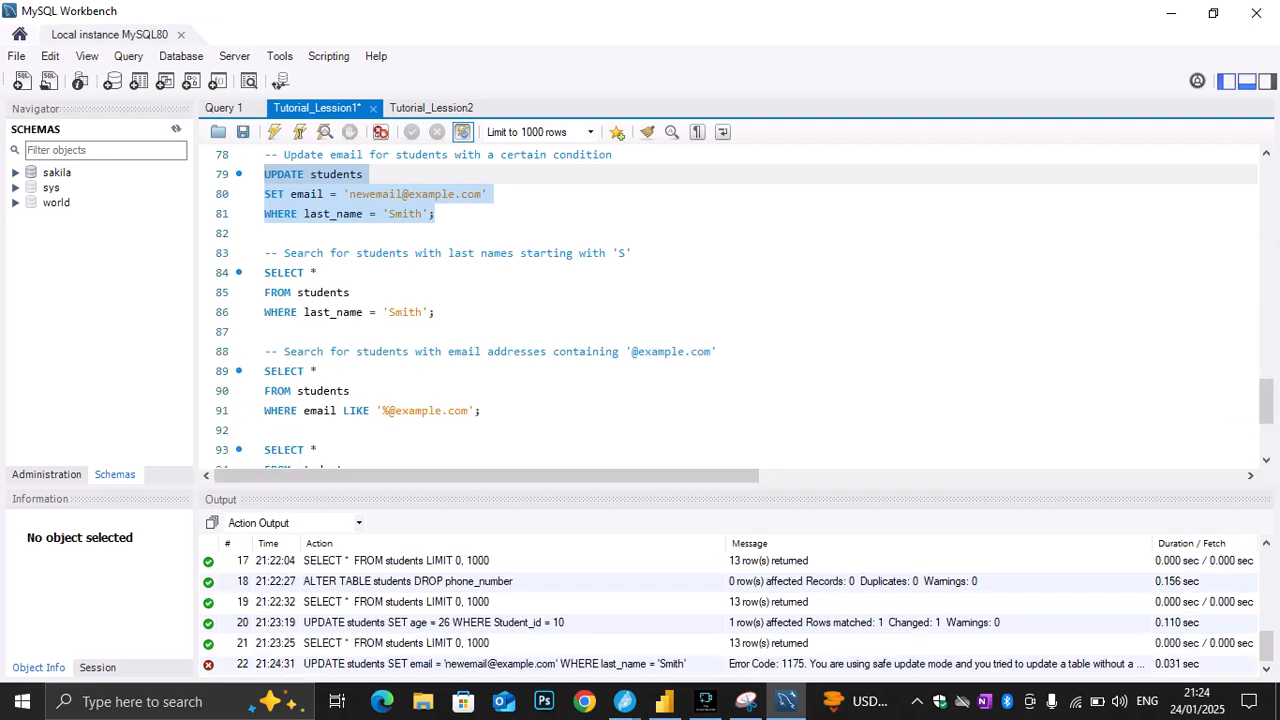
# Run only the SELECT * query on lines 70 and 71 to check the email of the student with student_id 12
pyautogui.click(350, 293)
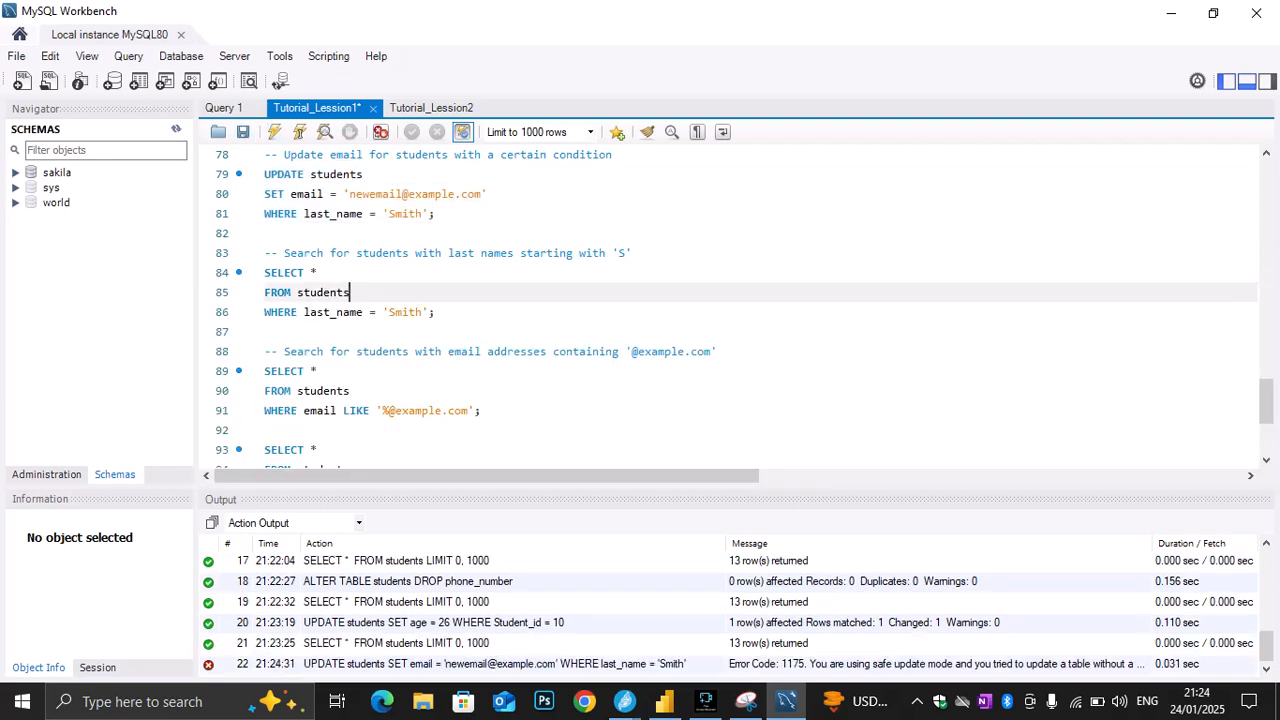
pyautogui.moveTo(350, 292); pyautogui.dragTo(264, 272)
pyautogui.scroll(1, 264, 272)
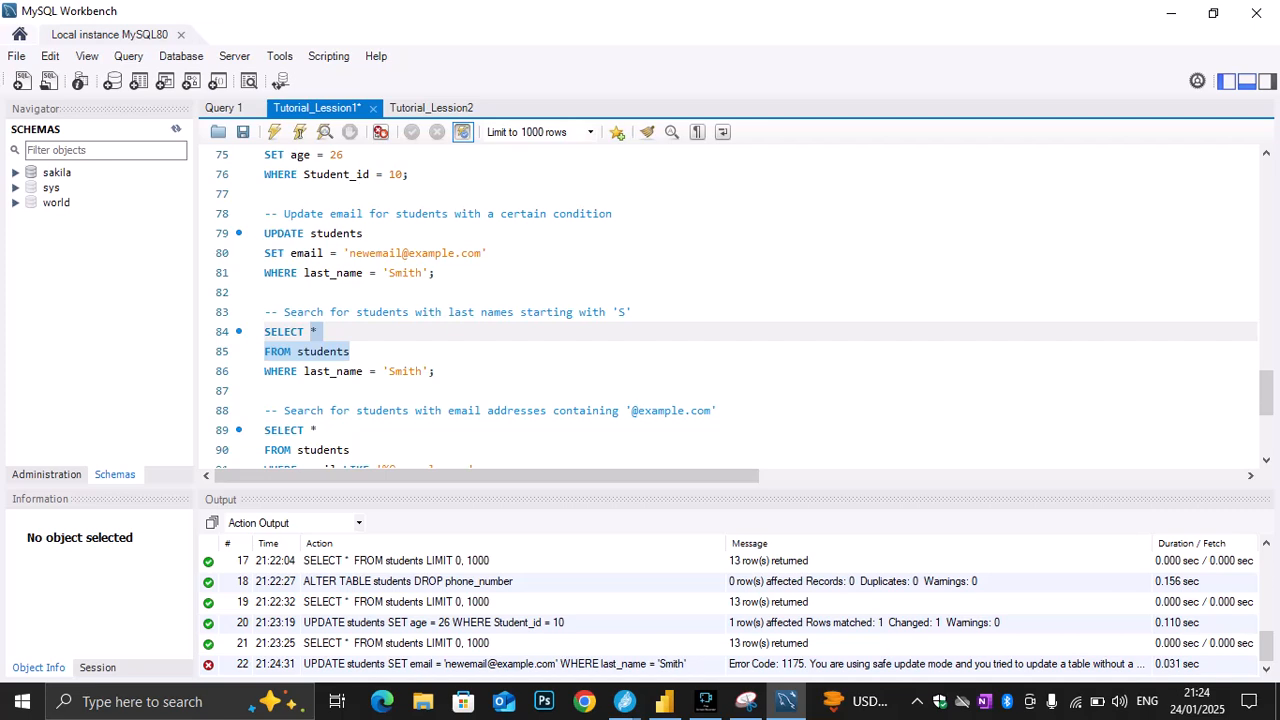
pyautogui.scroll(1, 730, 310)
pyautogui.click(345, 213)
pyautogui.scroll(1, 730, 310)
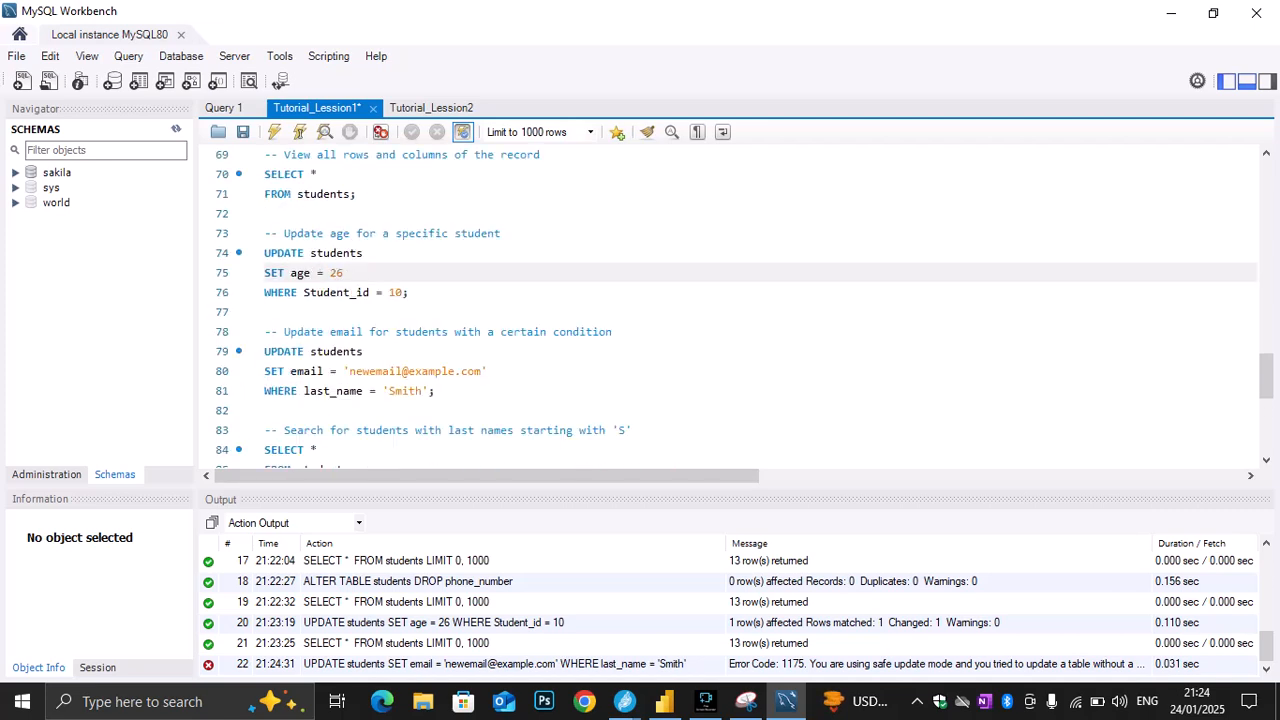
pyautogui.moveTo(356, 194); pyautogui.dragTo(264, 174)
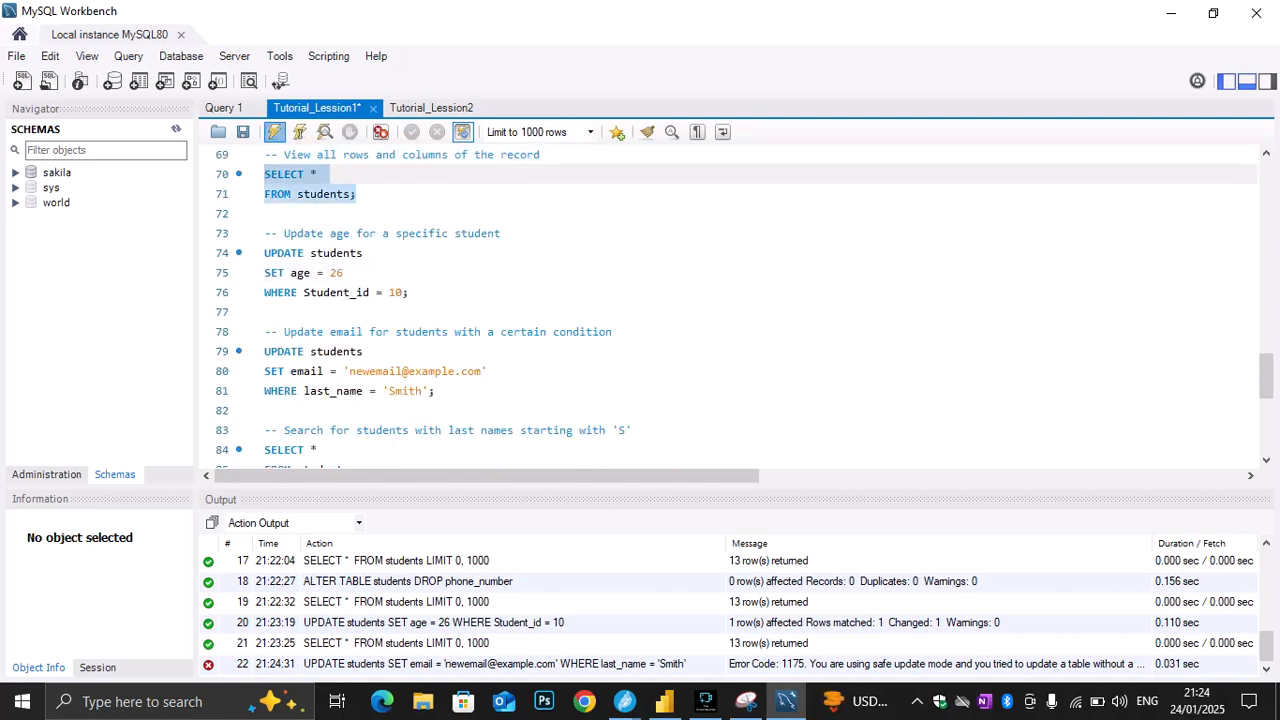
pyautogui.click(274, 132)
pyautogui.scroll(-3, 430, 430)
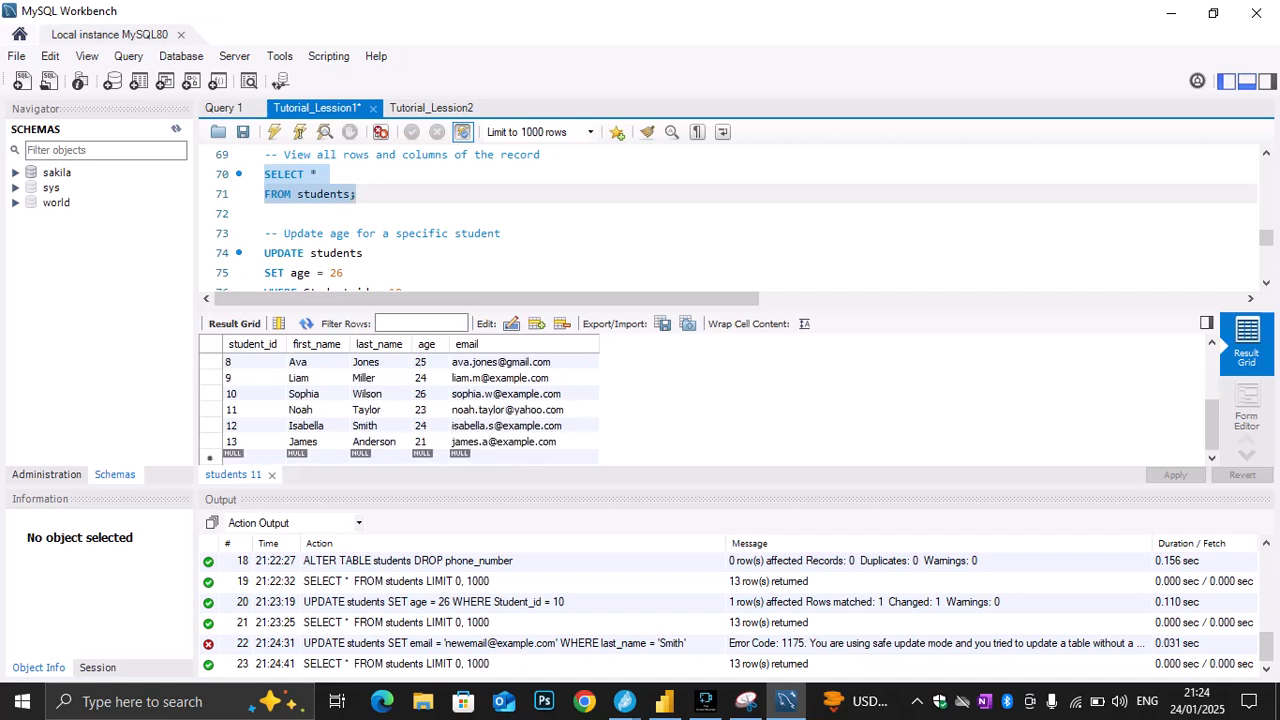
# Try again to execute only the UPDATE statement on lines 79 to 81 that changes the email by last_name
pyautogui.scroll(-3, 730, 220)
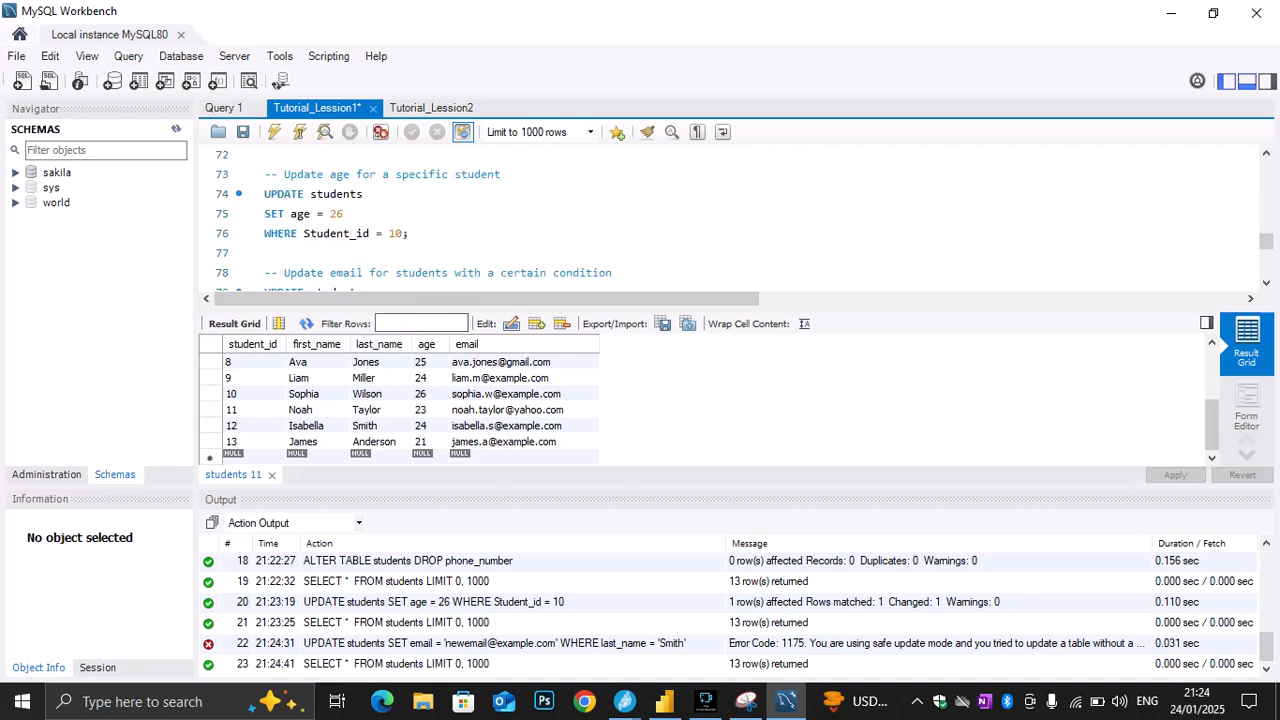
pyautogui.moveTo(436, 214); pyautogui.dragTo(264, 174)
pyautogui.click(274, 131)
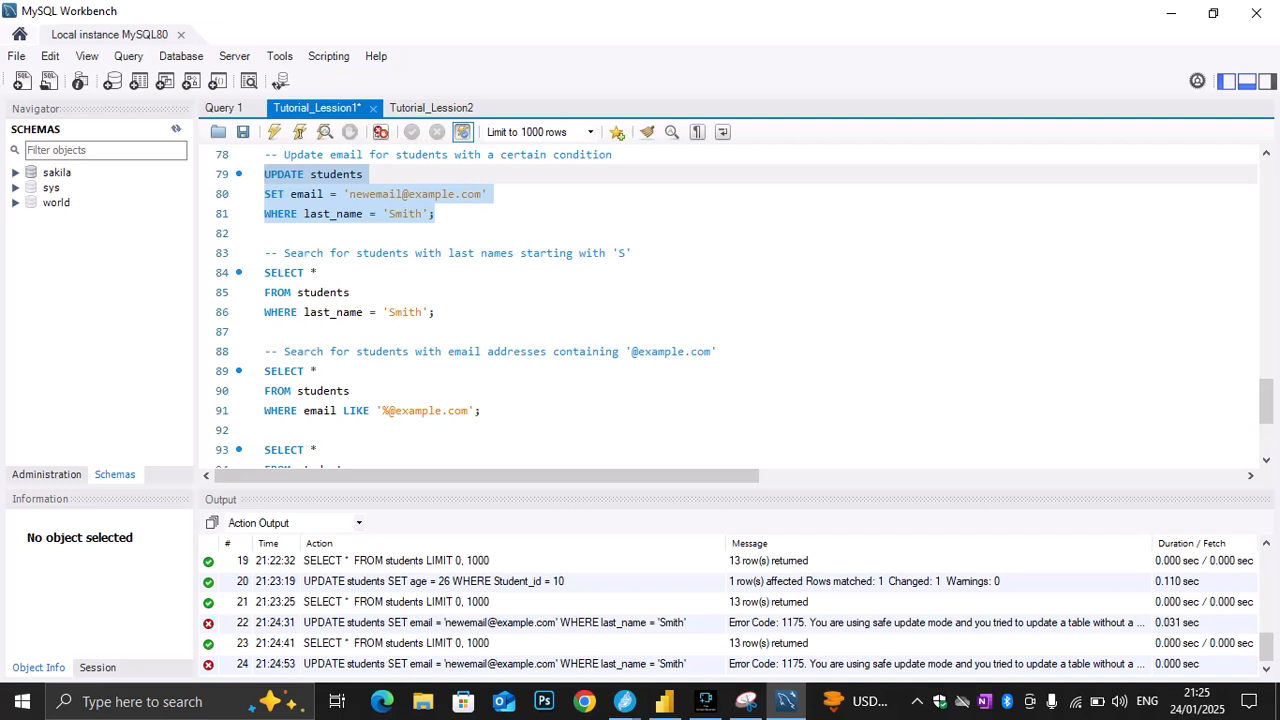
# Try to replace the last_name column in the WHERE condition on line 81 with the student ID column
pyautogui.click(422, 214)
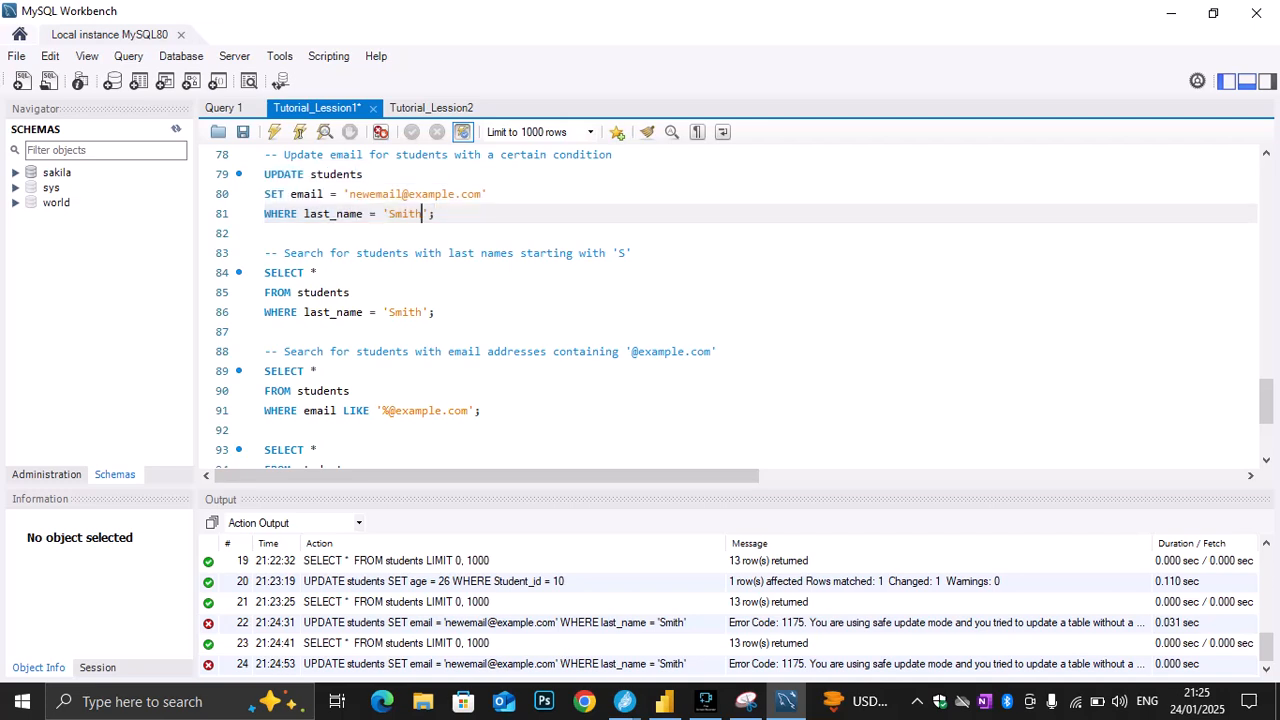
pyautogui.click(361, 214)
pyautogui.moveTo(361, 214); pyautogui.dragTo(304, 214)
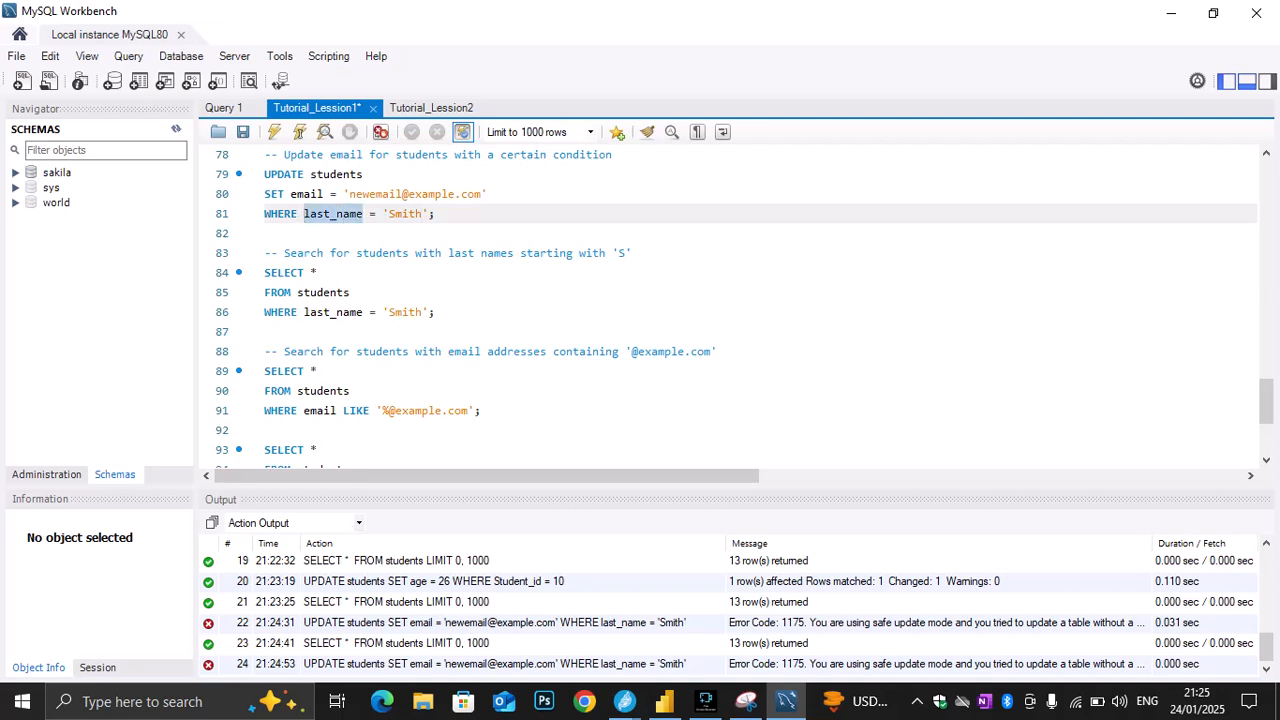
pyautogui.press('BackSpace')
pyautogui.write('st')
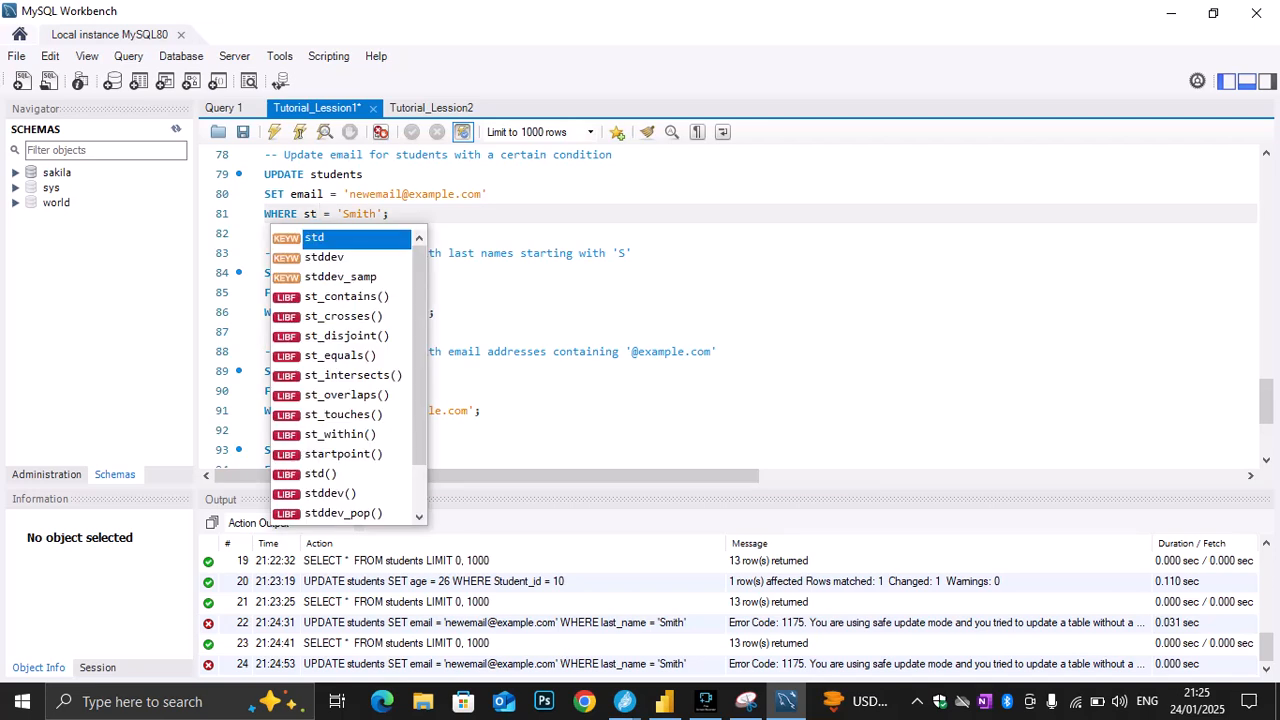
pyautogui.write('ud')
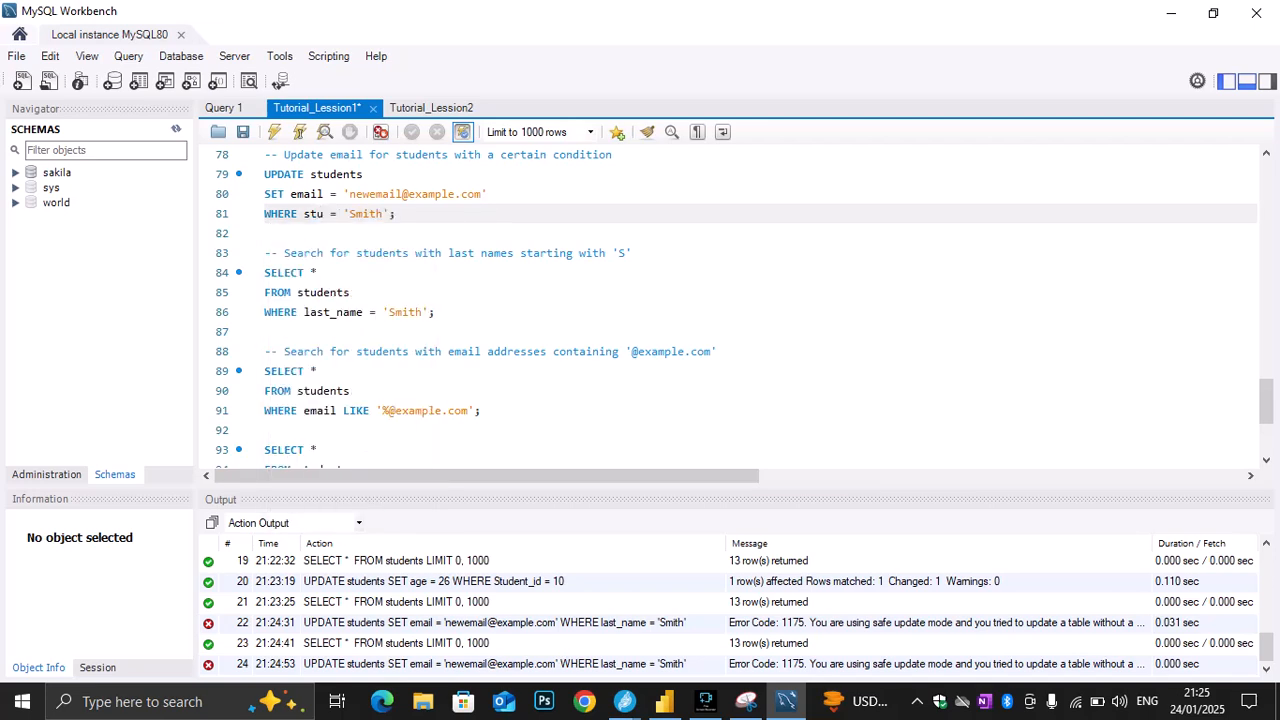
pyautogui.write('e')
# Run only the SELECT * query on lines 57 and 58 to look up the column names of the students table
pyautogui.scroll(6, 736, 300)
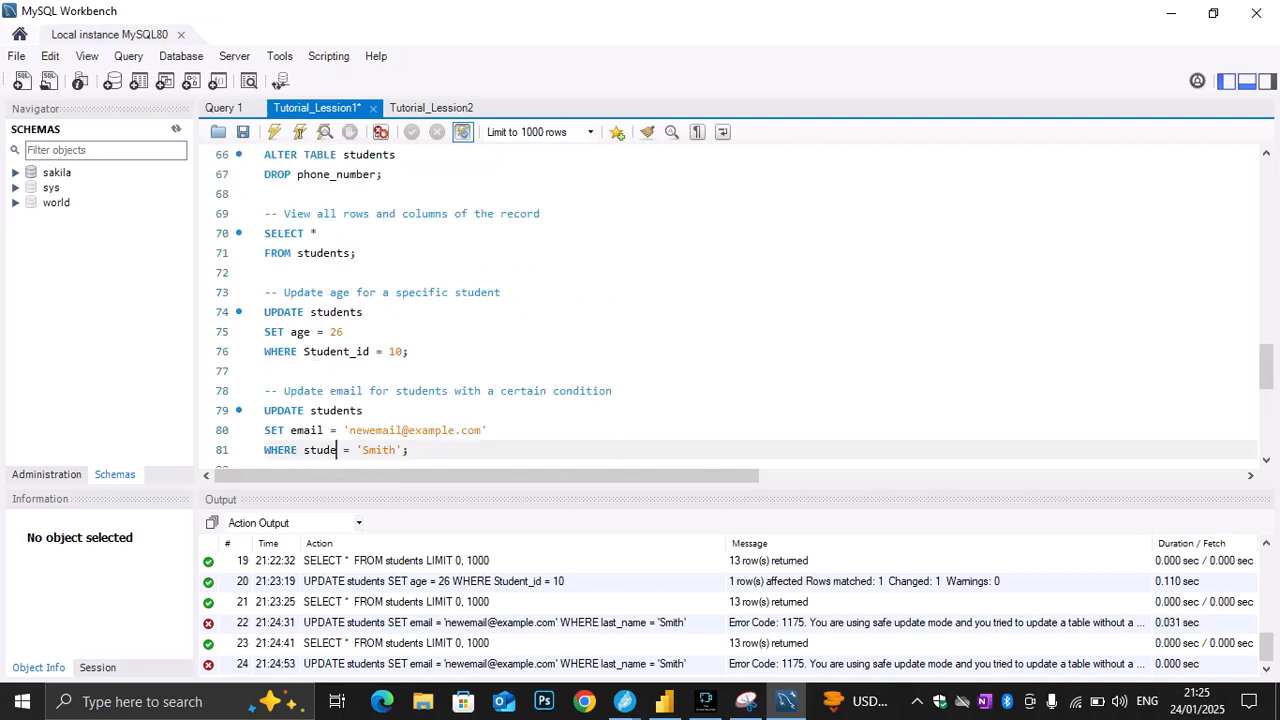
pyautogui.scroll(2, 736, 300)
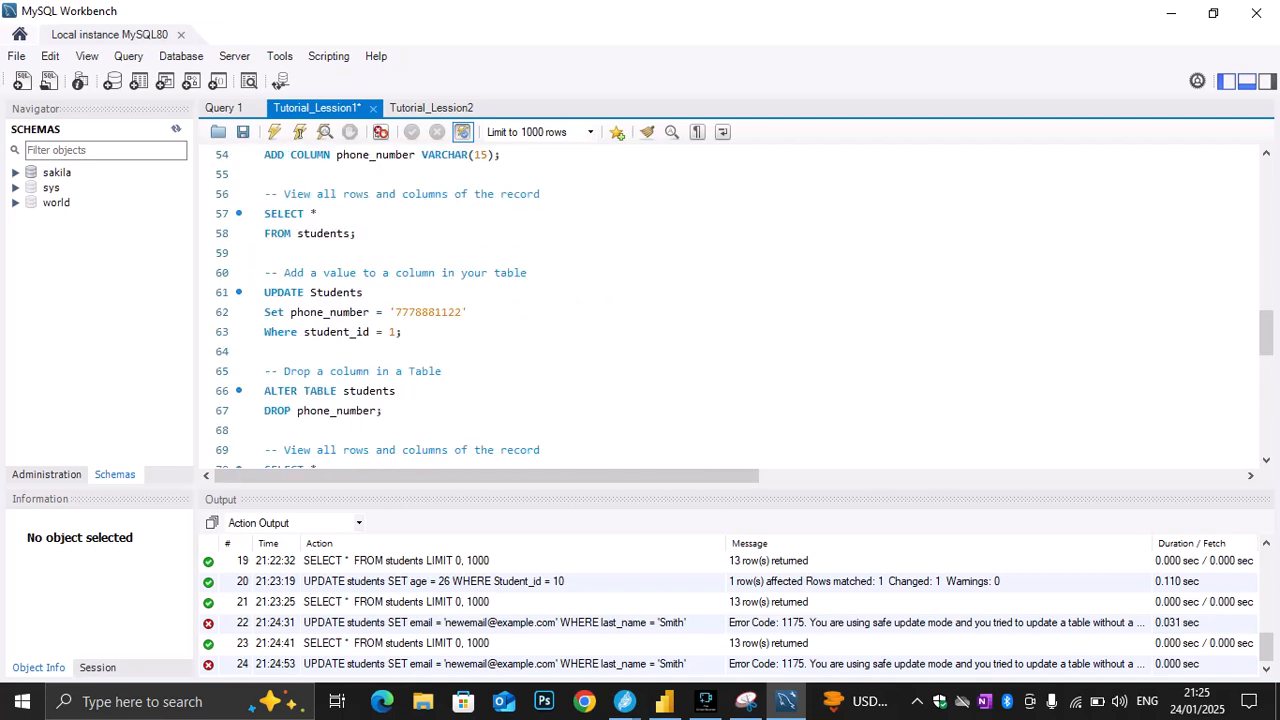
pyautogui.moveTo(357, 234); pyautogui.dragTo(265, 214)
pyautogui.click(274, 132)
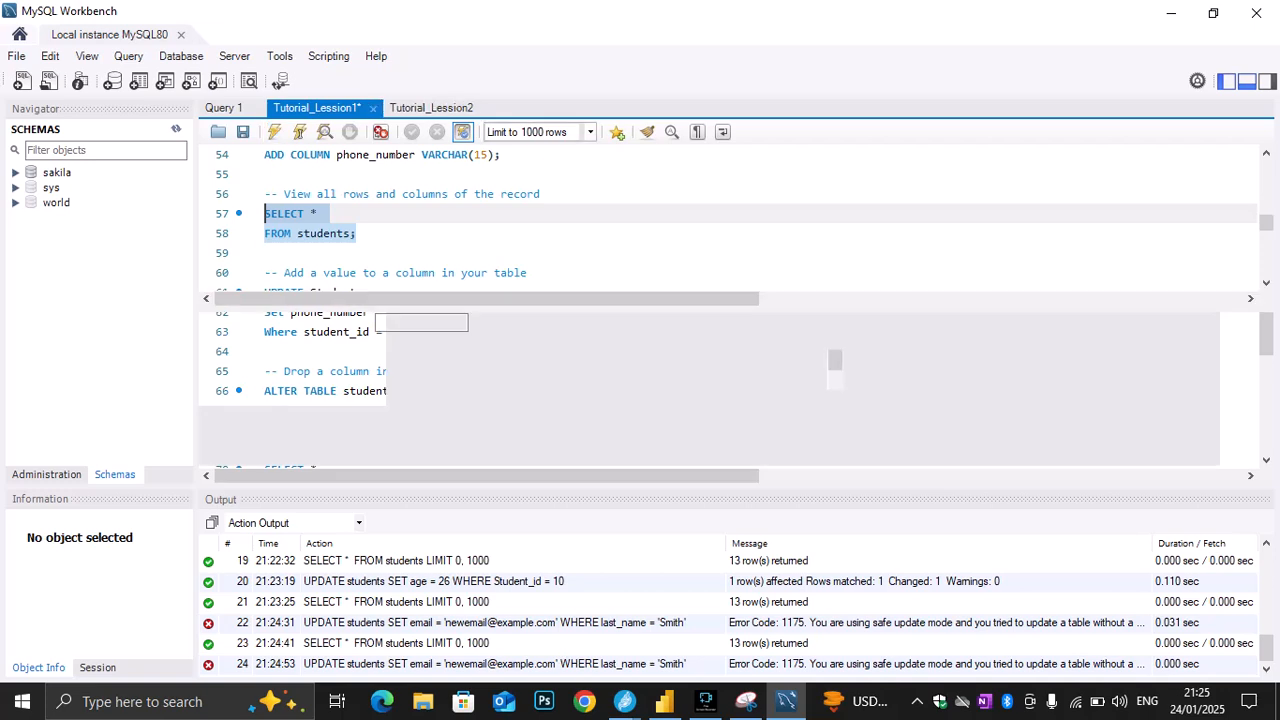
# Replace the WHERE condition on line 81 with Student_id = 12, reusing the condition from line 76, and execute only that email UPDATE statement
pyautogui.scroll(-1, 736, 218)
pyautogui.scroll(-1, 736, 218)
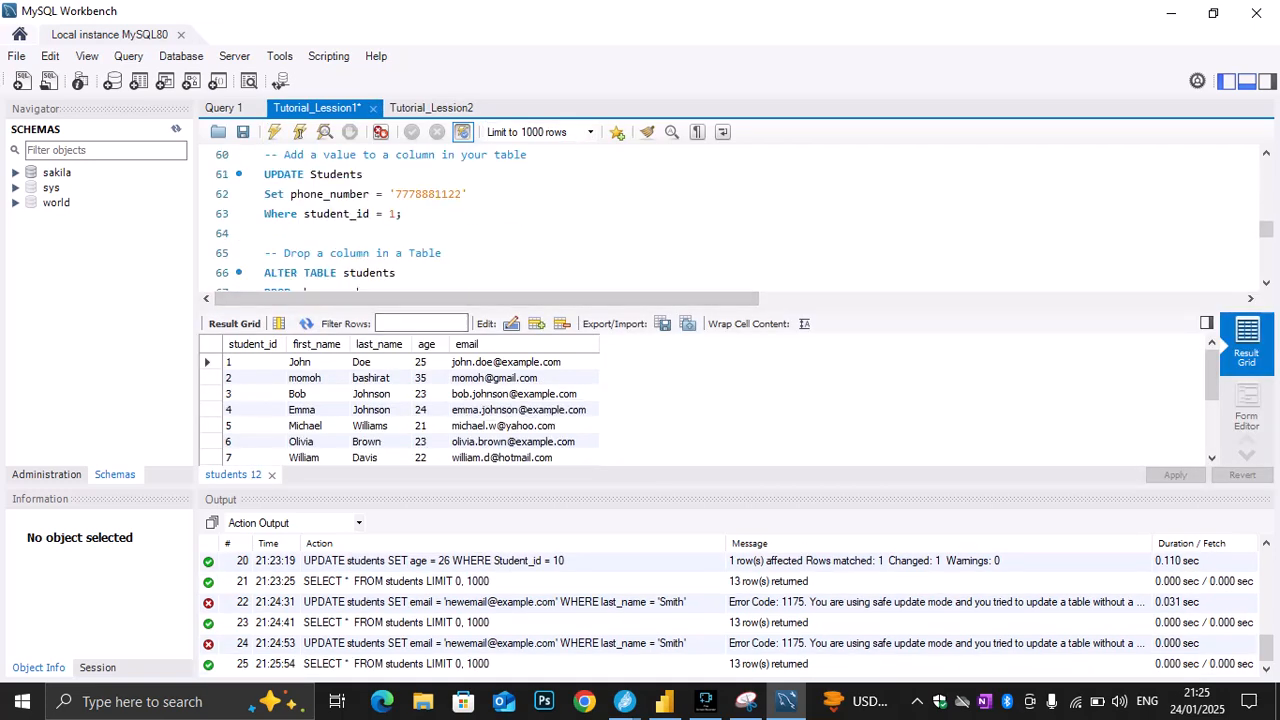
pyautogui.scroll(-5, 736, 218)
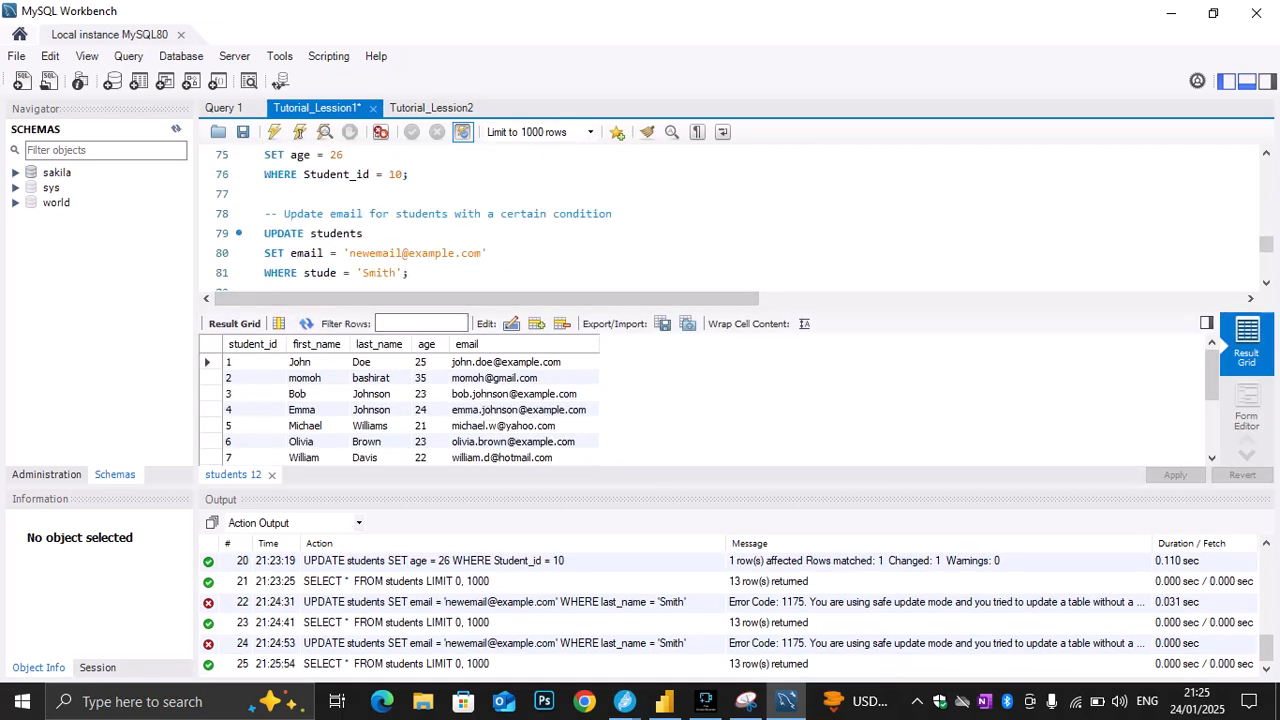
pyautogui.moveTo(408, 174); pyautogui.dragTo(297, 174)
pyautogui.hotkey('ctrl', 'c')
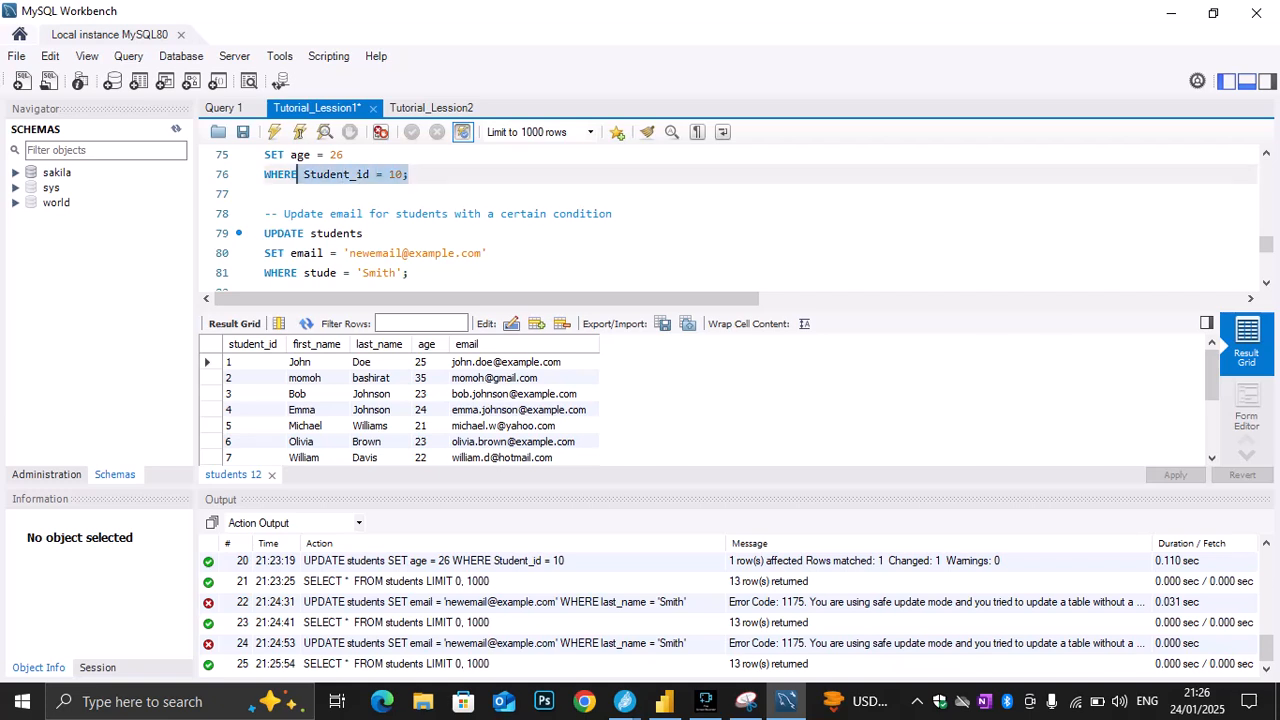
pyautogui.scroll(-1, 297, 174)
pyautogui.moveTo(409, 213); pyautogui.dragTo(302, 213)
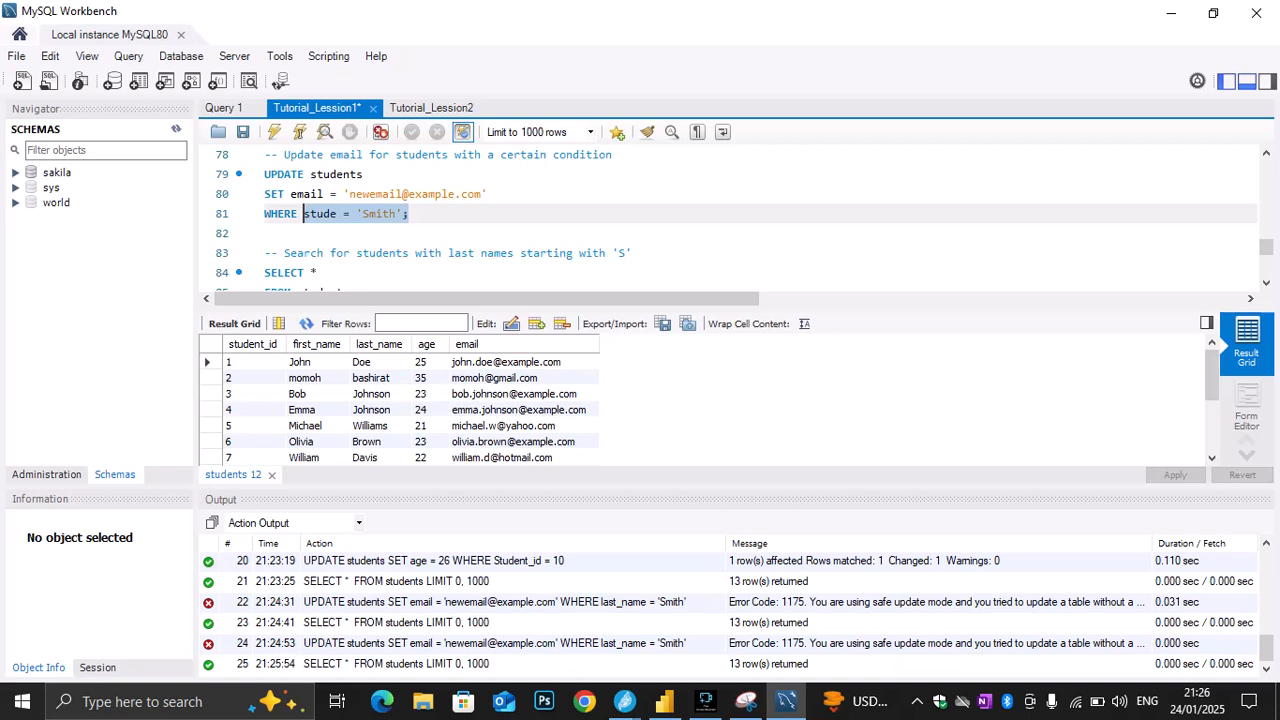
pyautogui.hotkey('ctrl', 'v')
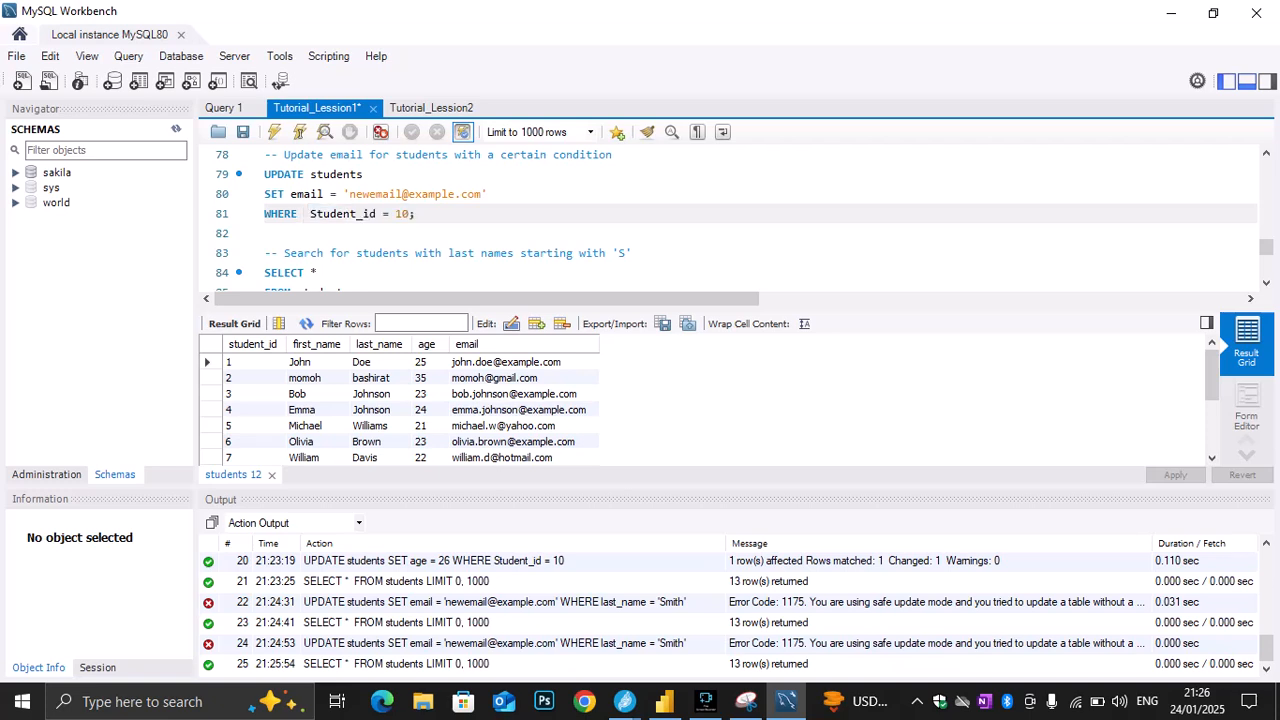
pyautogui.scroll(-2, 380, 440)
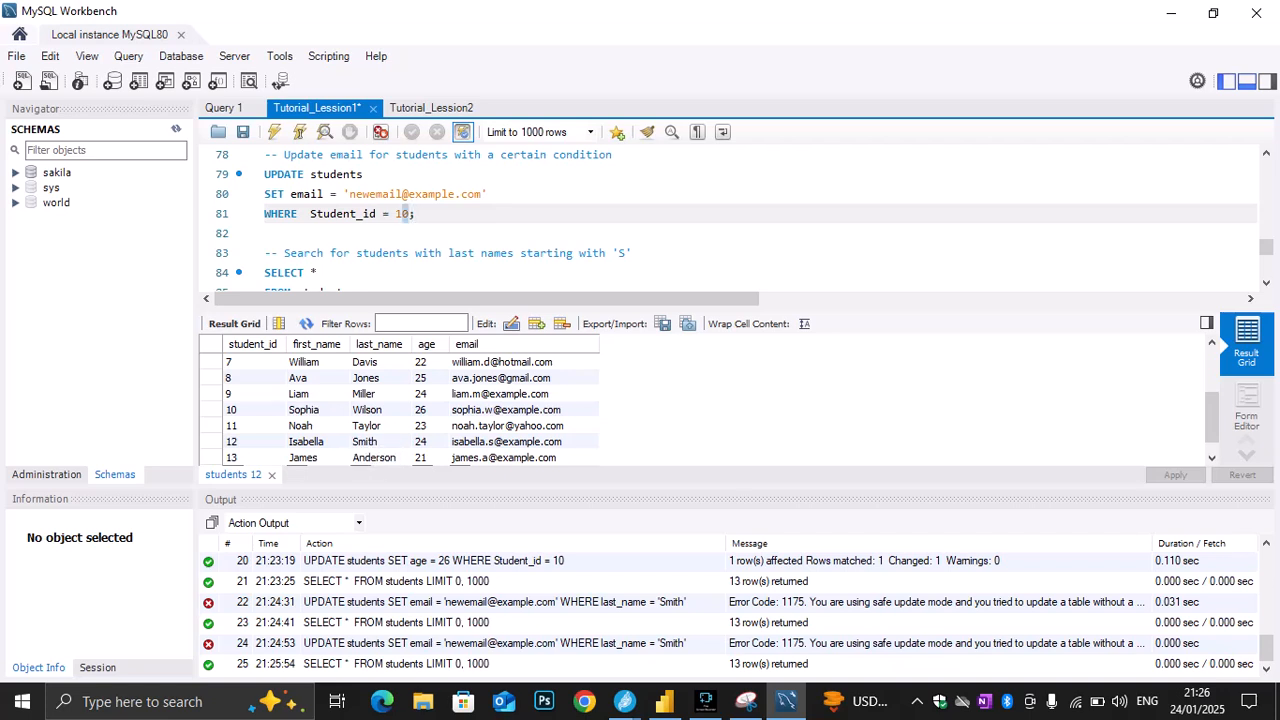
pyautogui.write('2')
pyautogui.moveTo(415, 214); pyautogui.dragTo(265, 175)
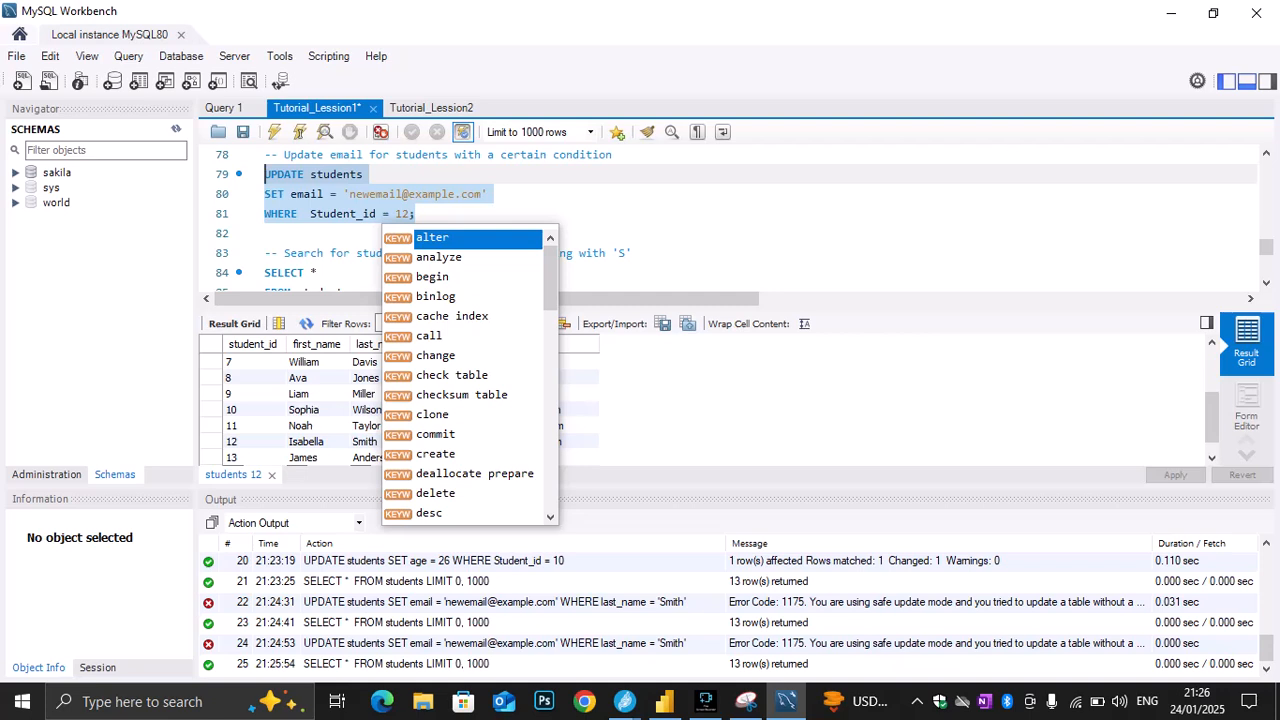
pyautogui.click(274, 131)
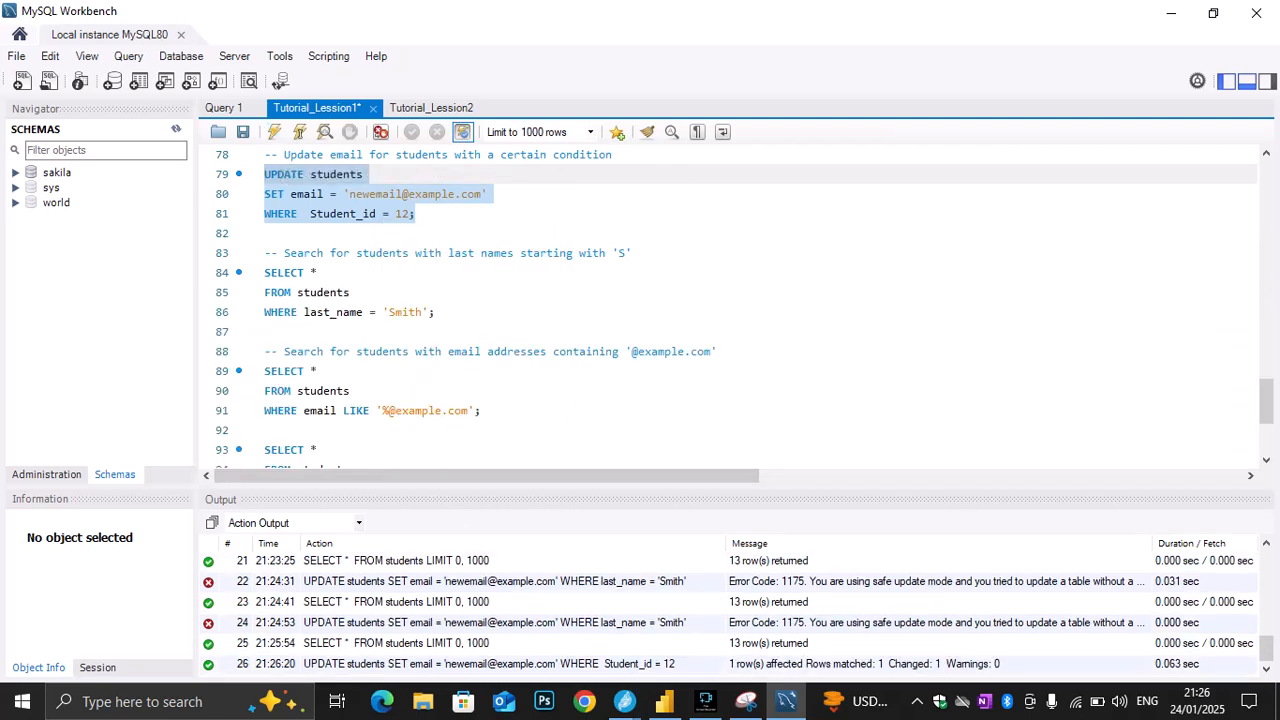
# Run only the SELECT * query on lines 57 and 58 and check the email of the student with student_id 12
pyautogui.scroll(2, 730, 300)
pyautogui.scroll(3, 730, 300)
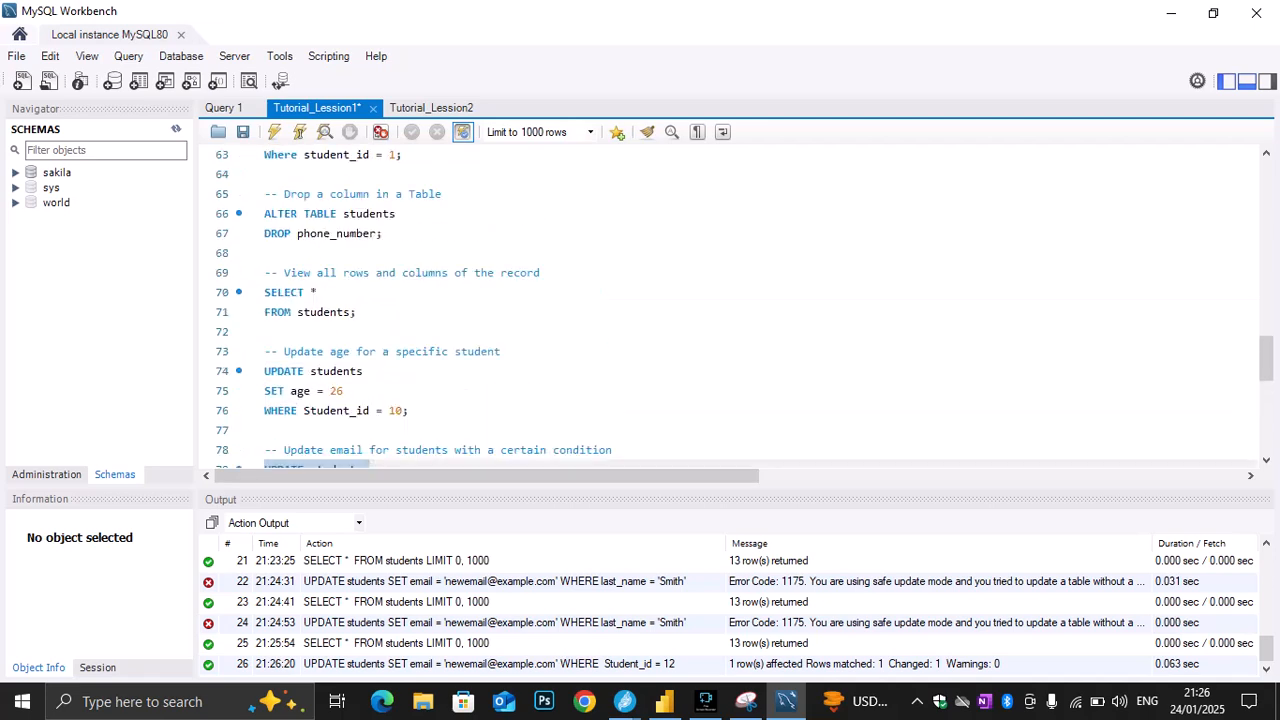
pyautogui.scroll(2, 730, 300)
pyautogui.scroll(1, 730, 300)
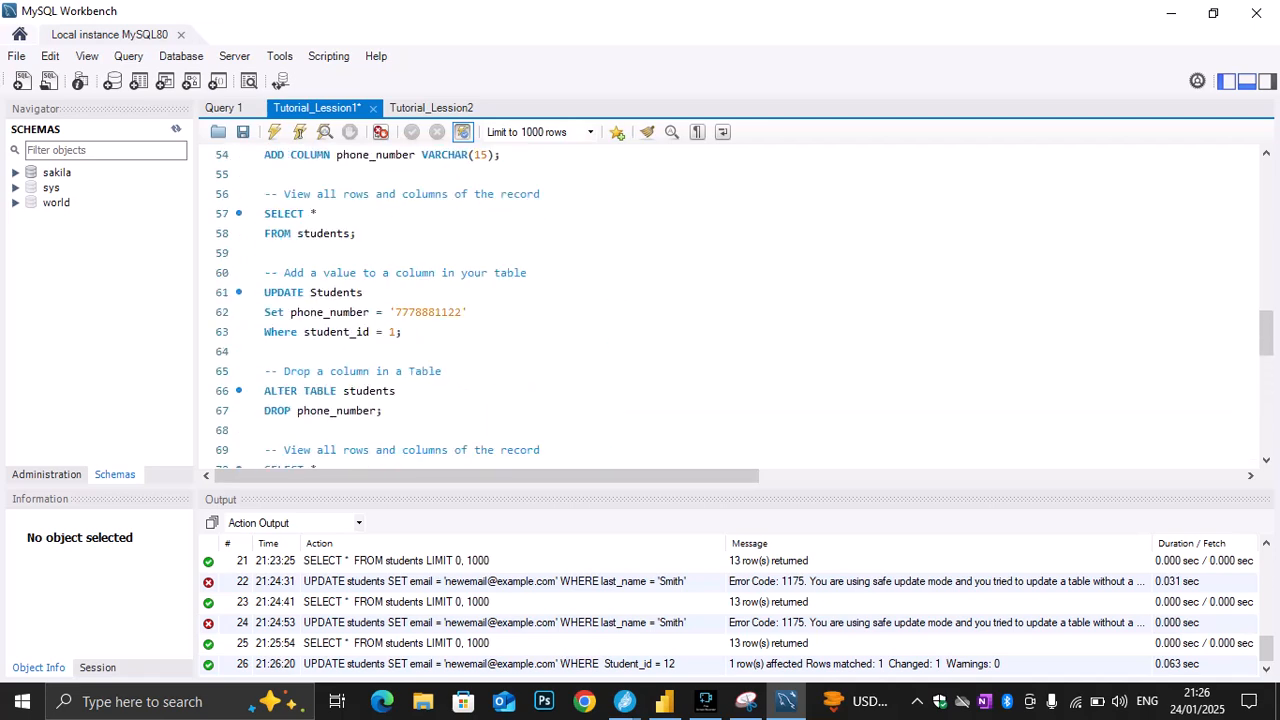
pyautogui.moveTo(264, 213); pyautogui.dragTo(356, 233)
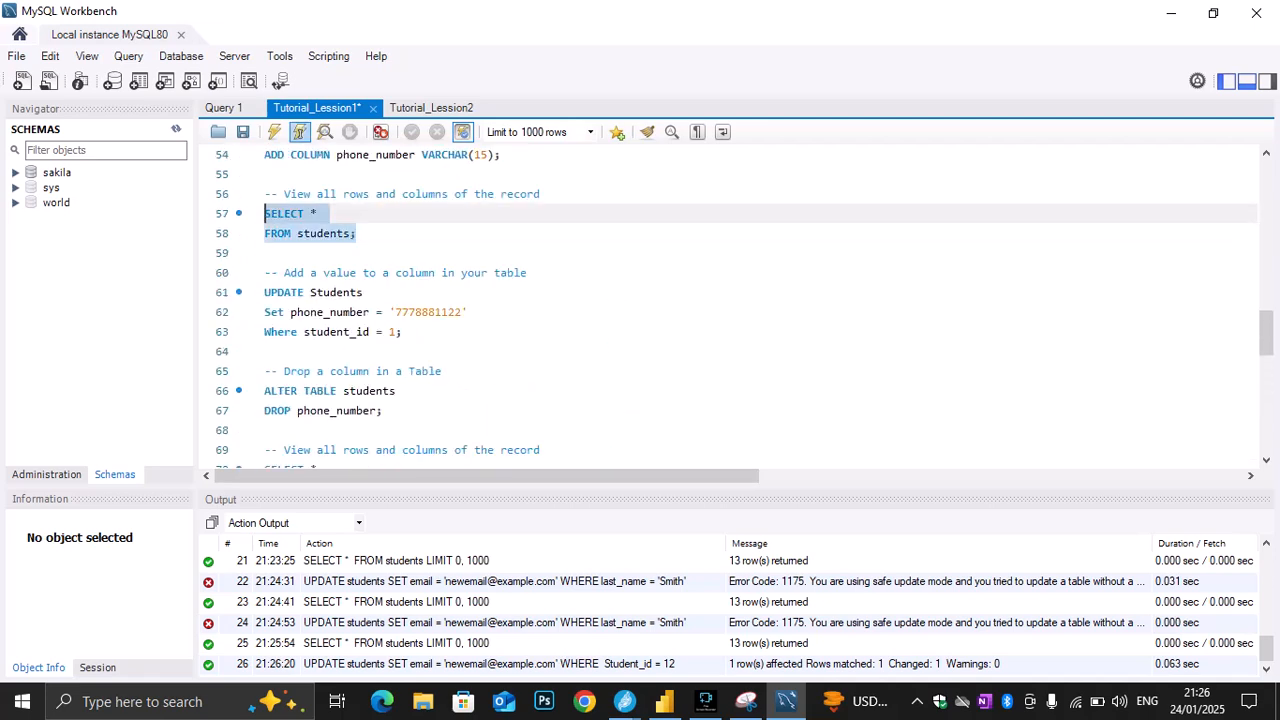
pyautogui.click(274, 131)
pyautogui.scroll(-2, 730, 220)
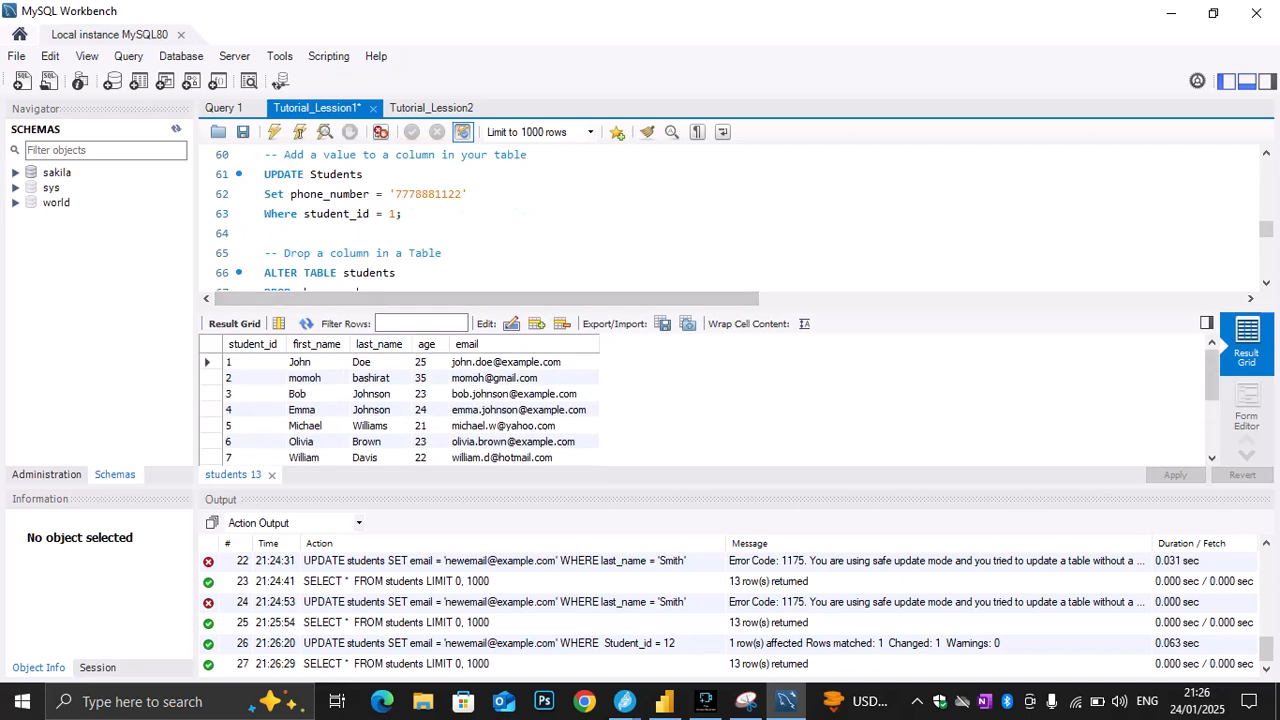
pyautogui.scroll(-3, 700, 400)
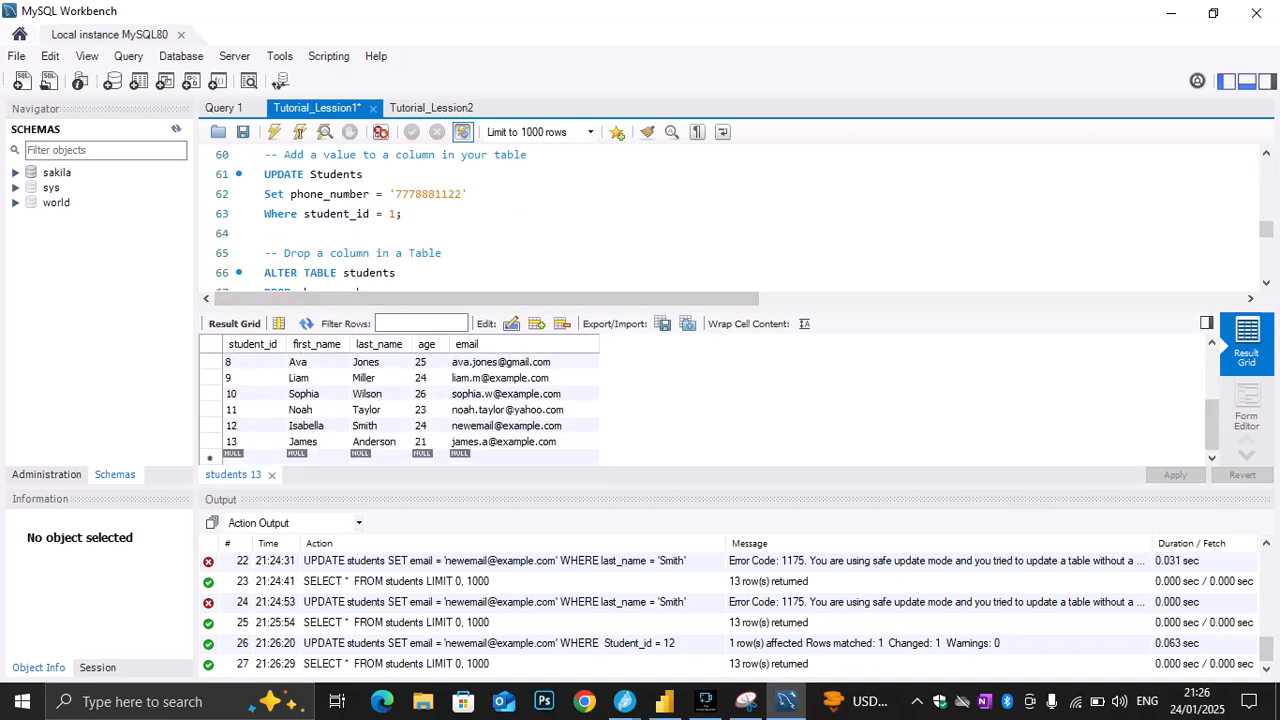
pyautogui.click(507, 426)
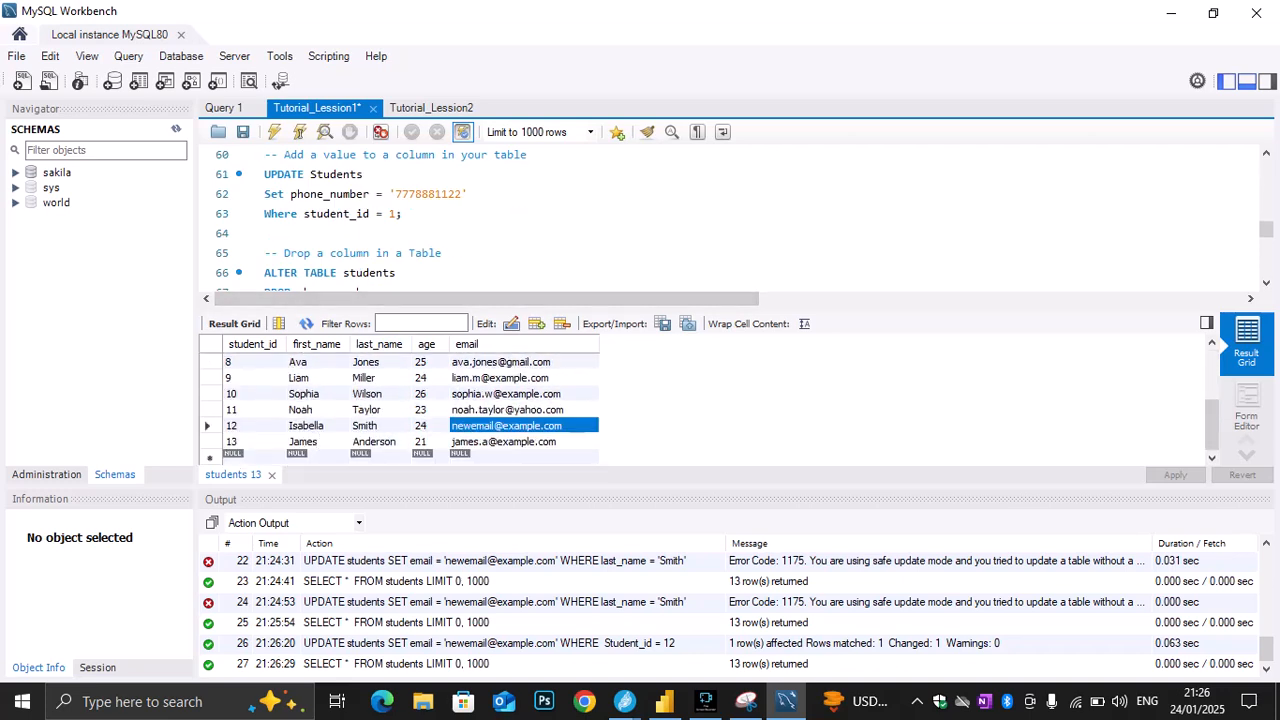
# Execute only the SELECT query on lines 84 to 86 that filters the students table by last_name
pyautogui.scroll(-3, 730, 220)
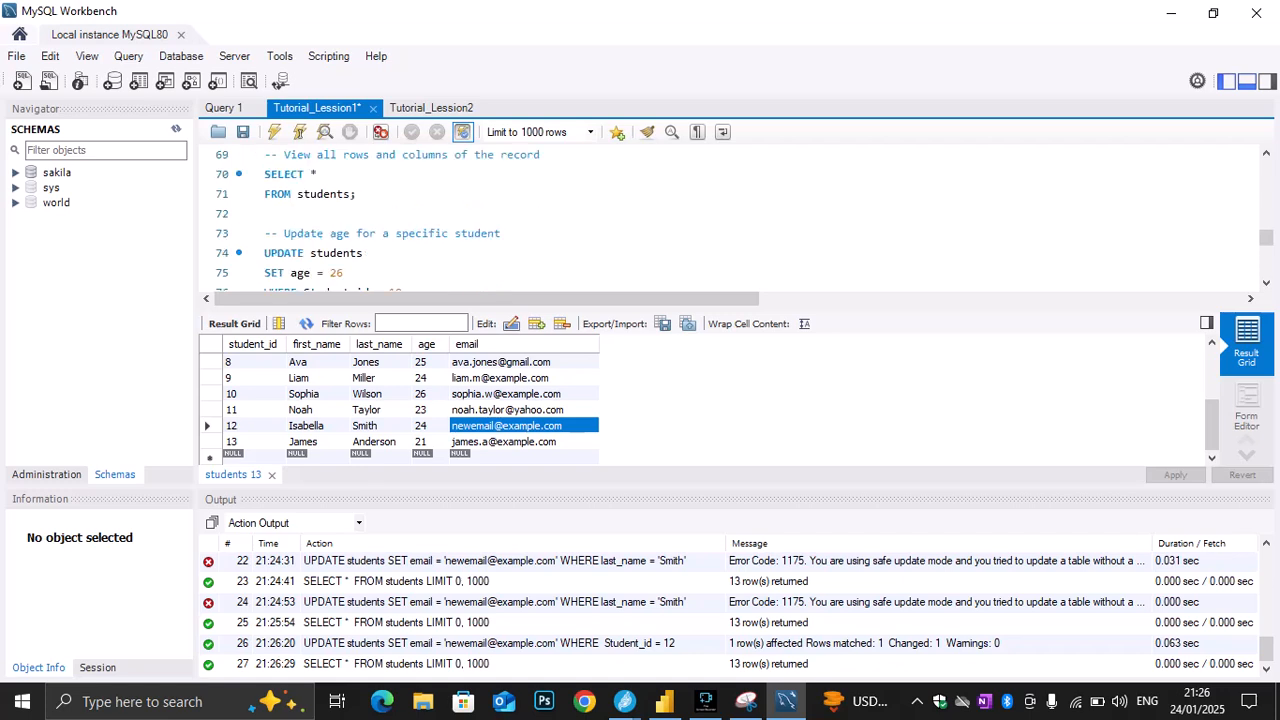
pyautogui.scroll(-2, 730, 220)
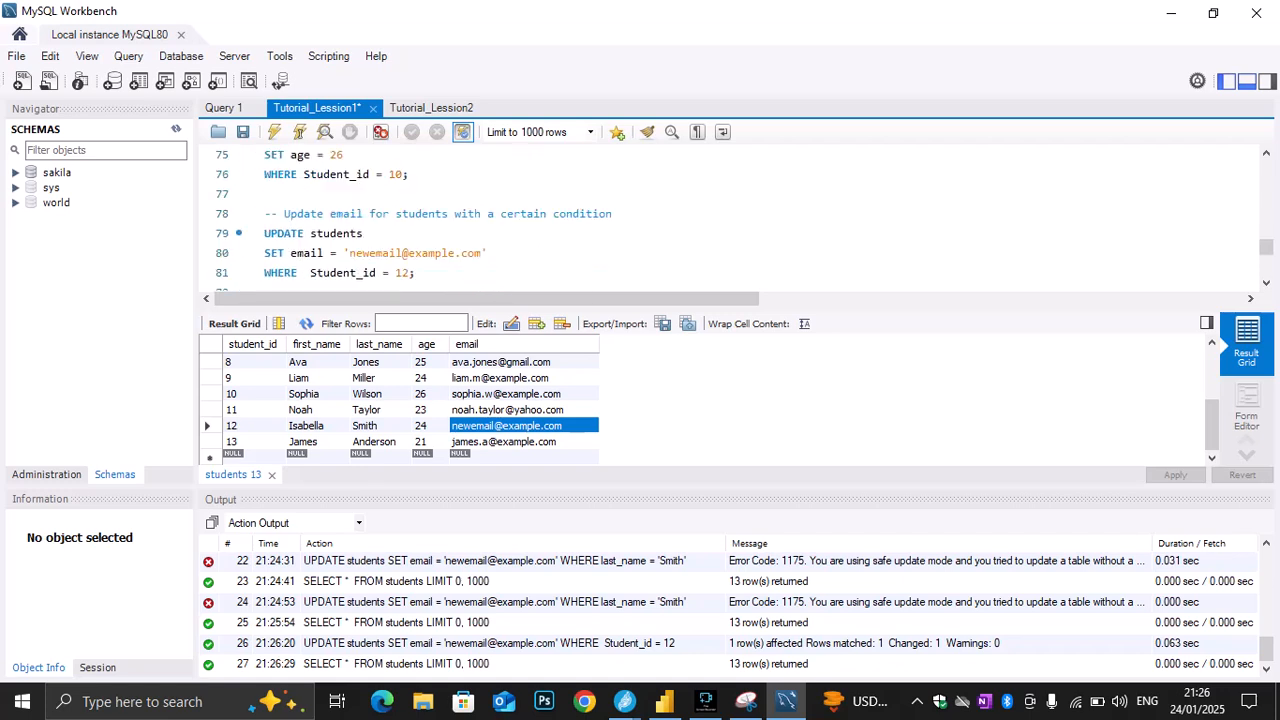
pyautogui.scroll(-2, 730, 220)
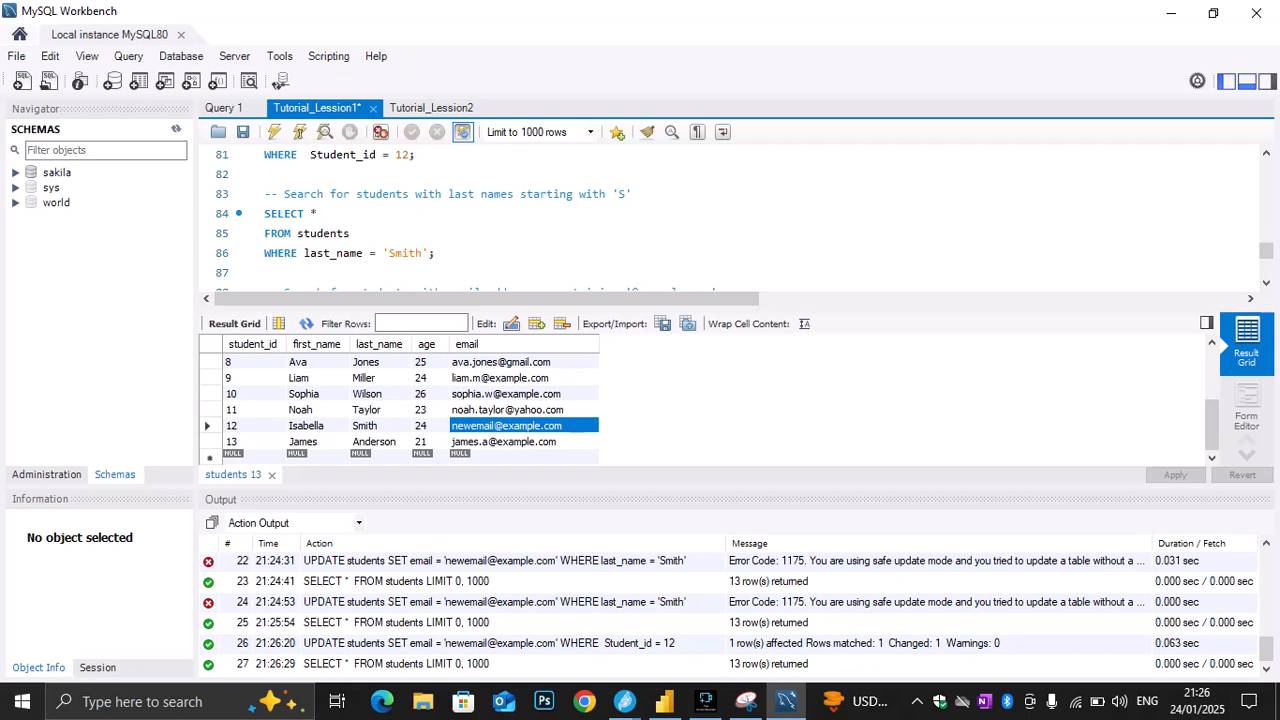
pyautogui.moveTo(436, 253); pyautogui.dragTo(264, 194)
pyautogui.click(351, 234)
pyautogui.moveTo(436, 253); pyautogui.dragTo(264, 213)
pyautogui.click(274, 132)
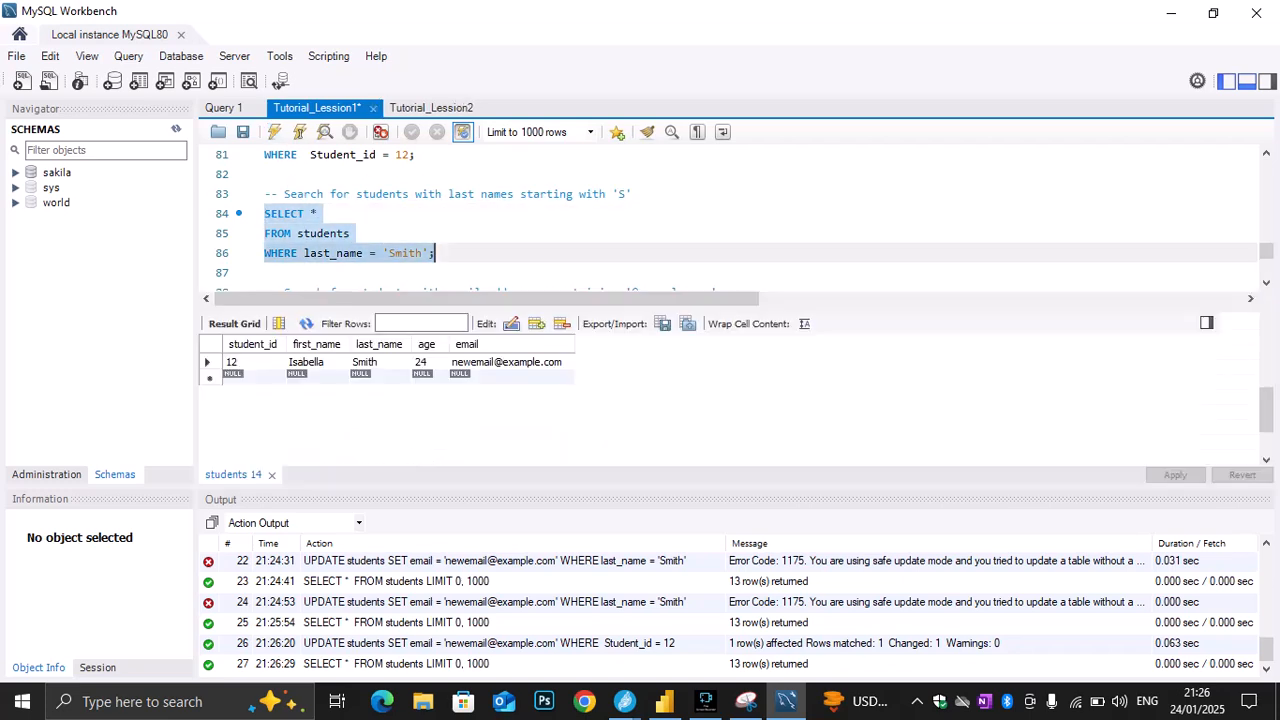
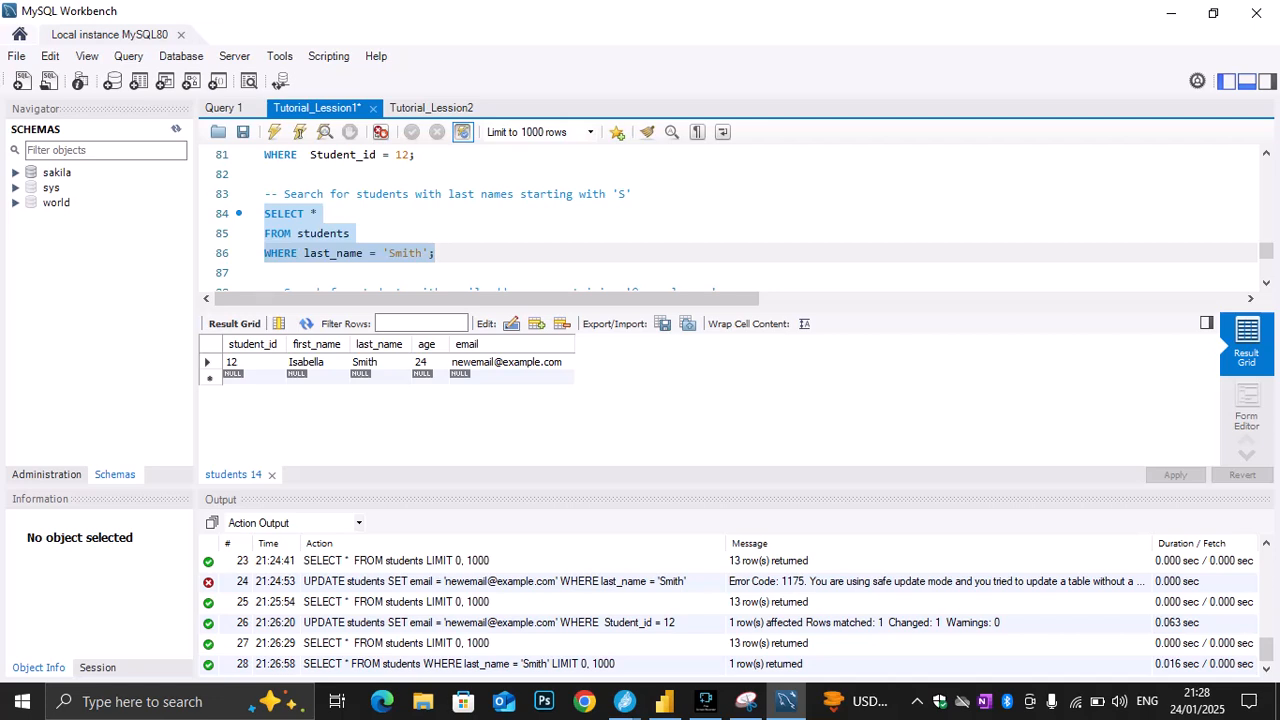
# Run only the SELECT * query on lines 57 and 58 to list every row of the students table
pyautogui.click(422, 253)
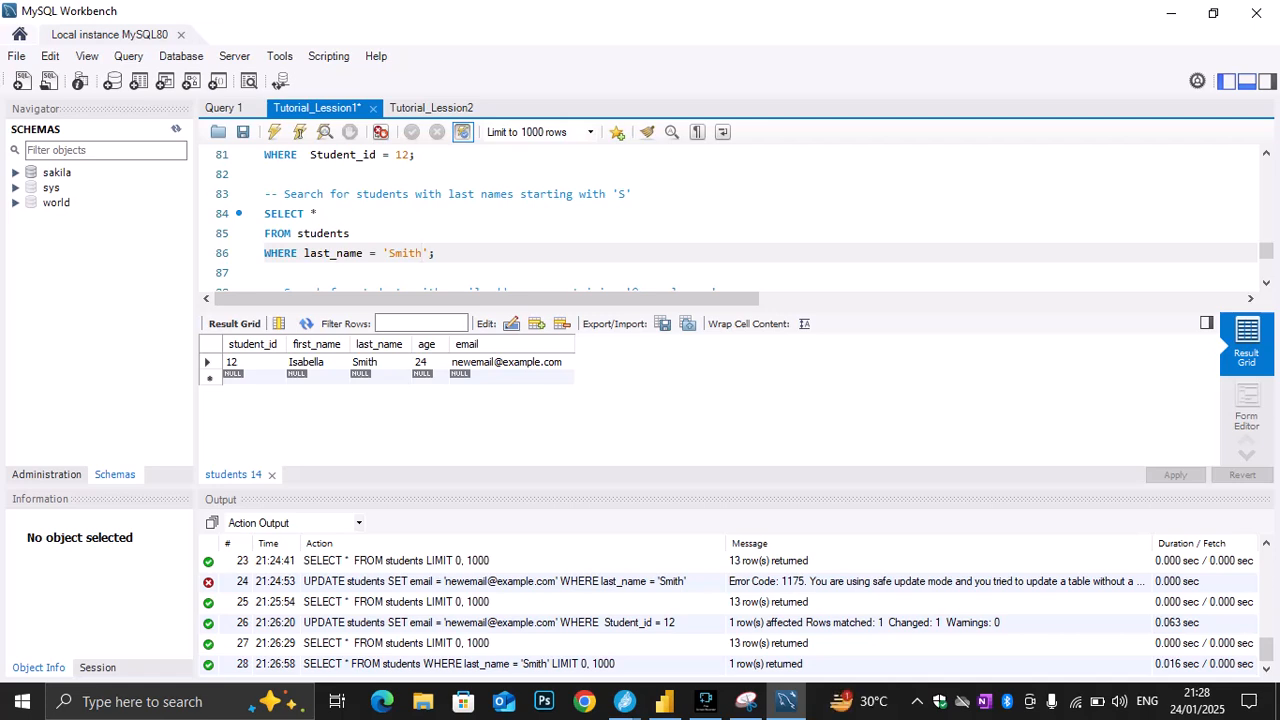
pyautogui.moveTo(435, 253); pyautogui.dragTo(265, 213)
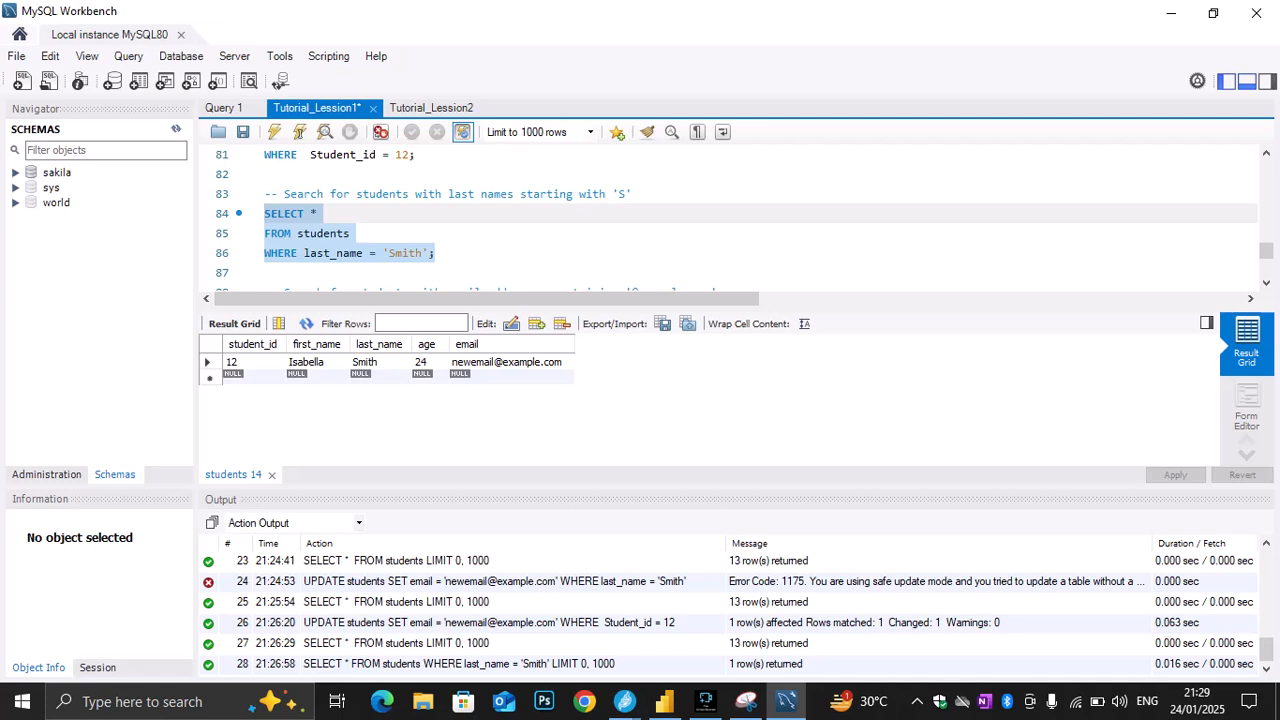
pyautogui.scroll(-1, 730, 220)
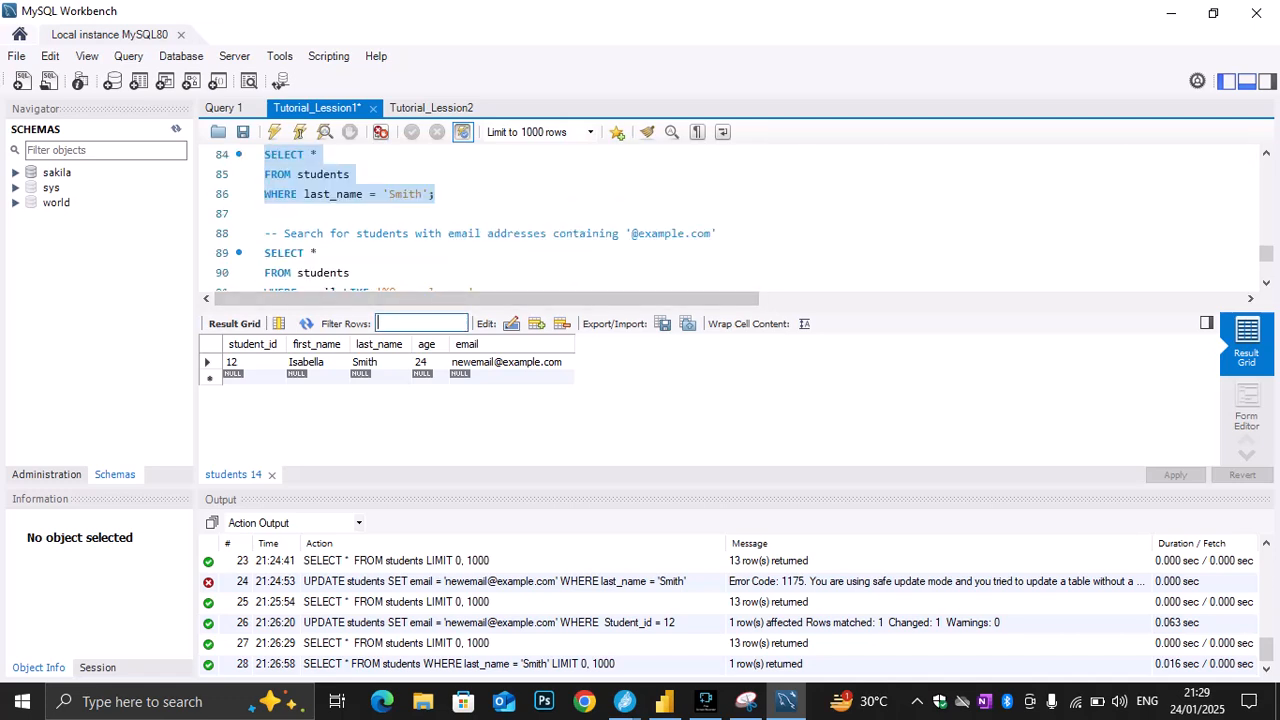
pyautogui.scroll(3, 730, 220)
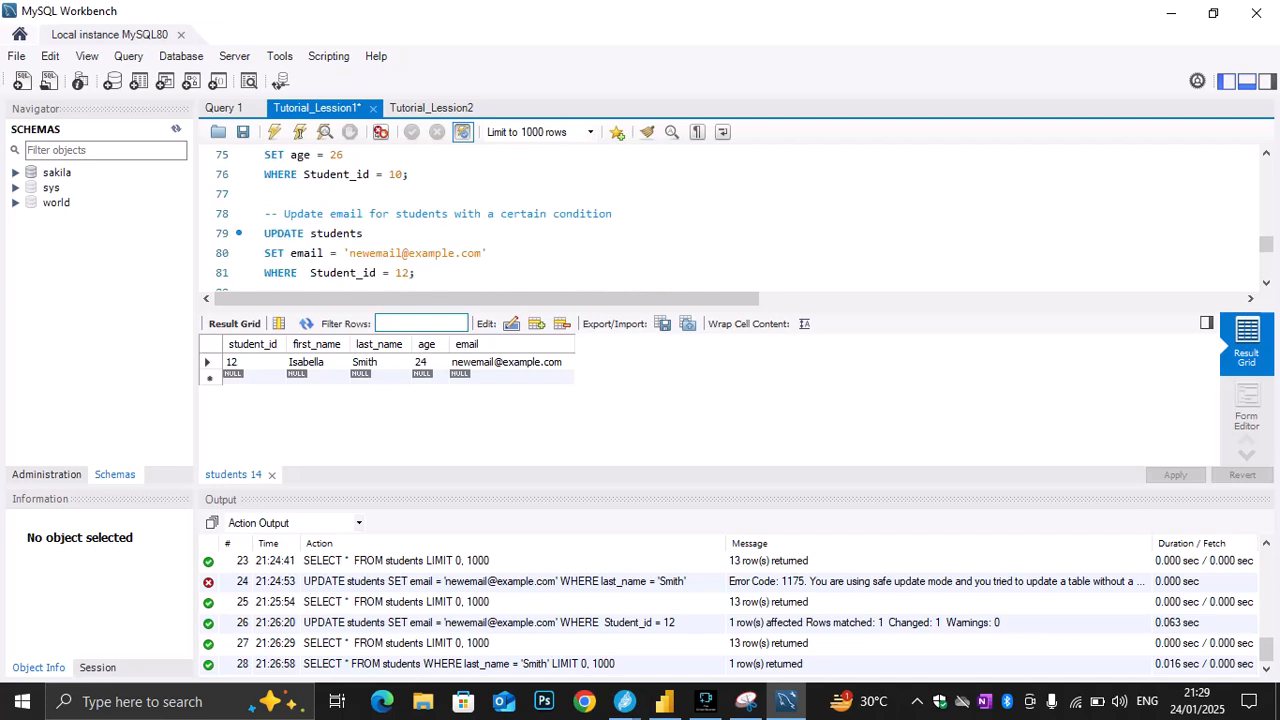
pyautogui.scroll(8, 730, 220)
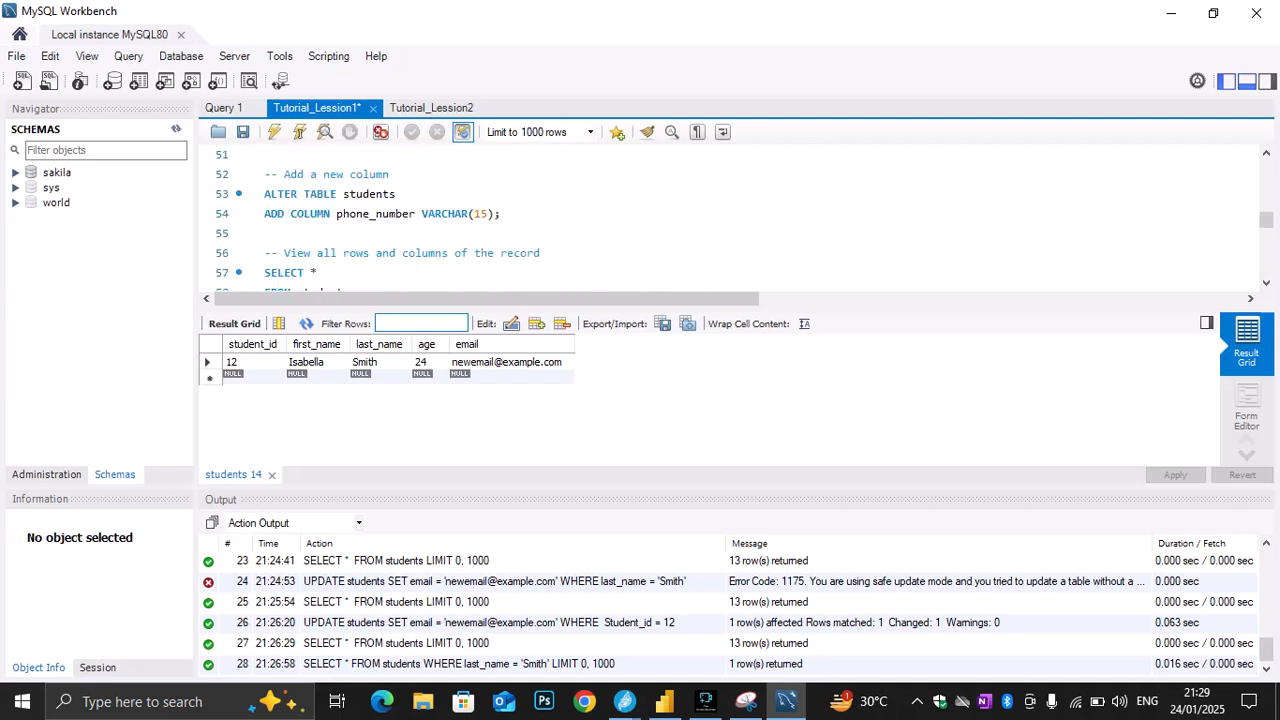
pyautogui.scroll(-1, 730, 220)
pyautogui.moveTo(356, 233); pyautogui.dragTo(264, 213)
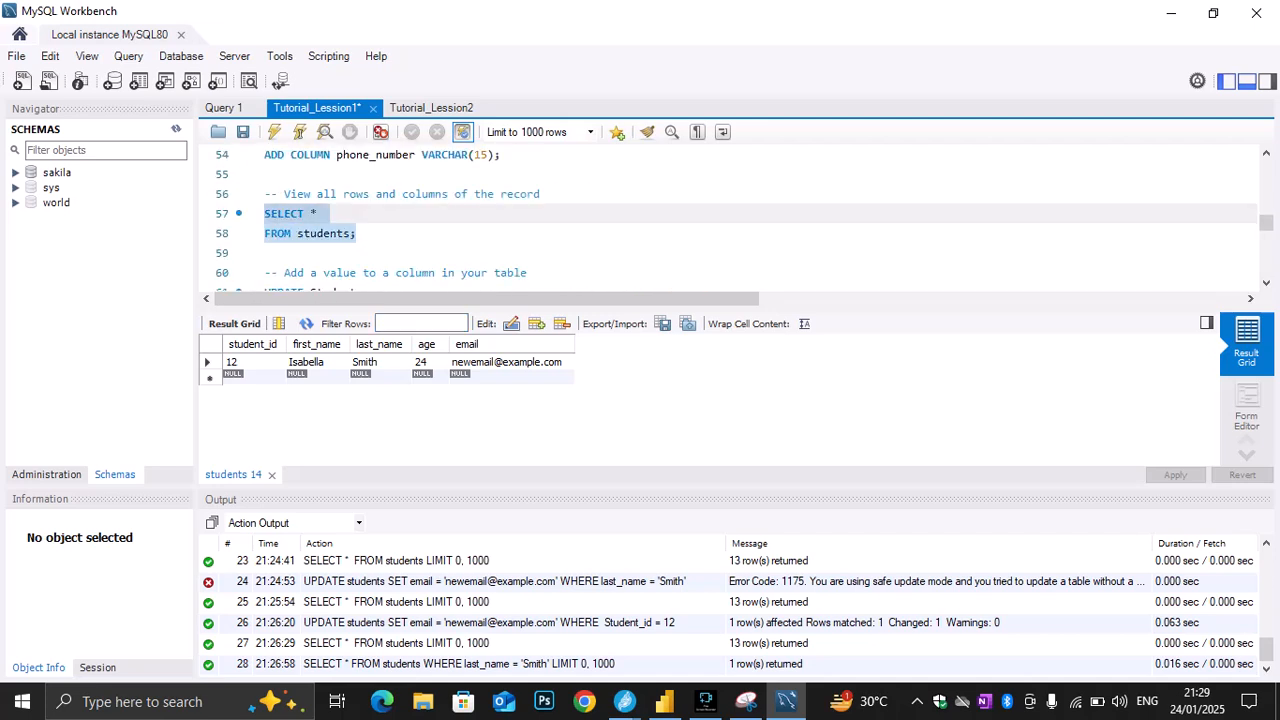
pyautogui.click(274, 132)
# Filter the result grid rows by the last name copied from the WHERE condition on line 86
pyautogui.scroll(-6, 730, 220)
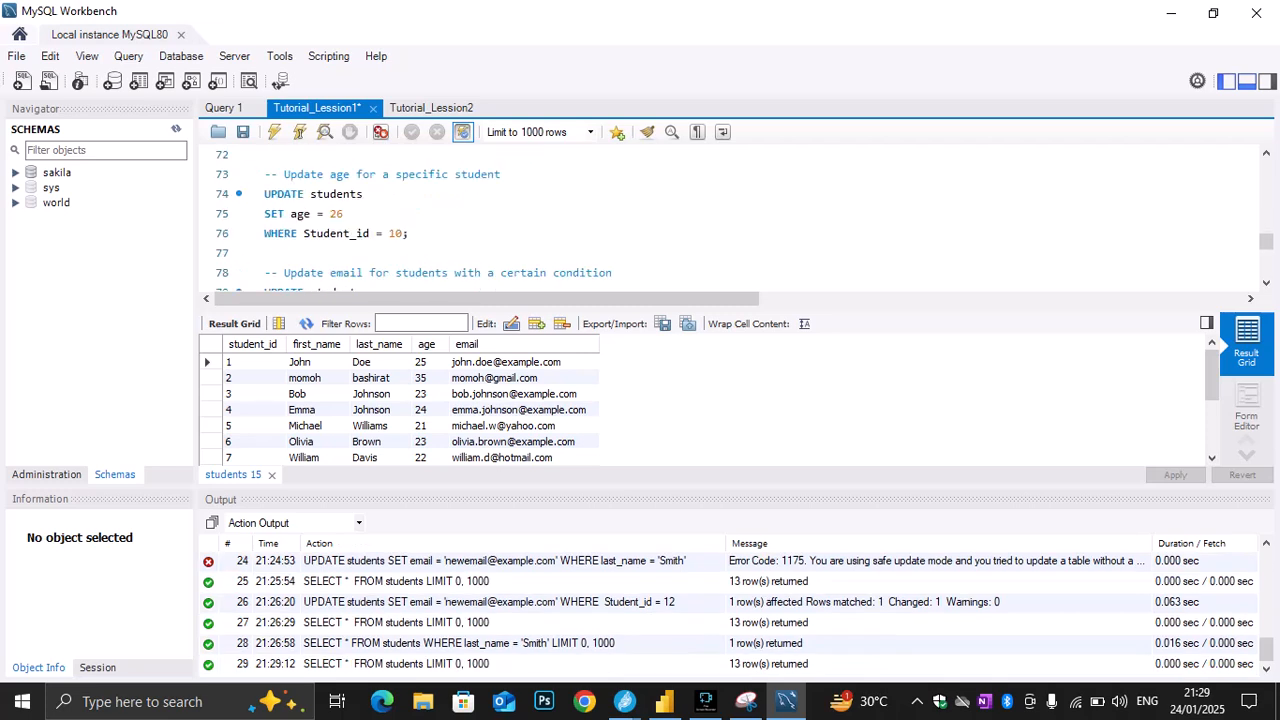
pyautogui.scroll(-3, 730, 220)
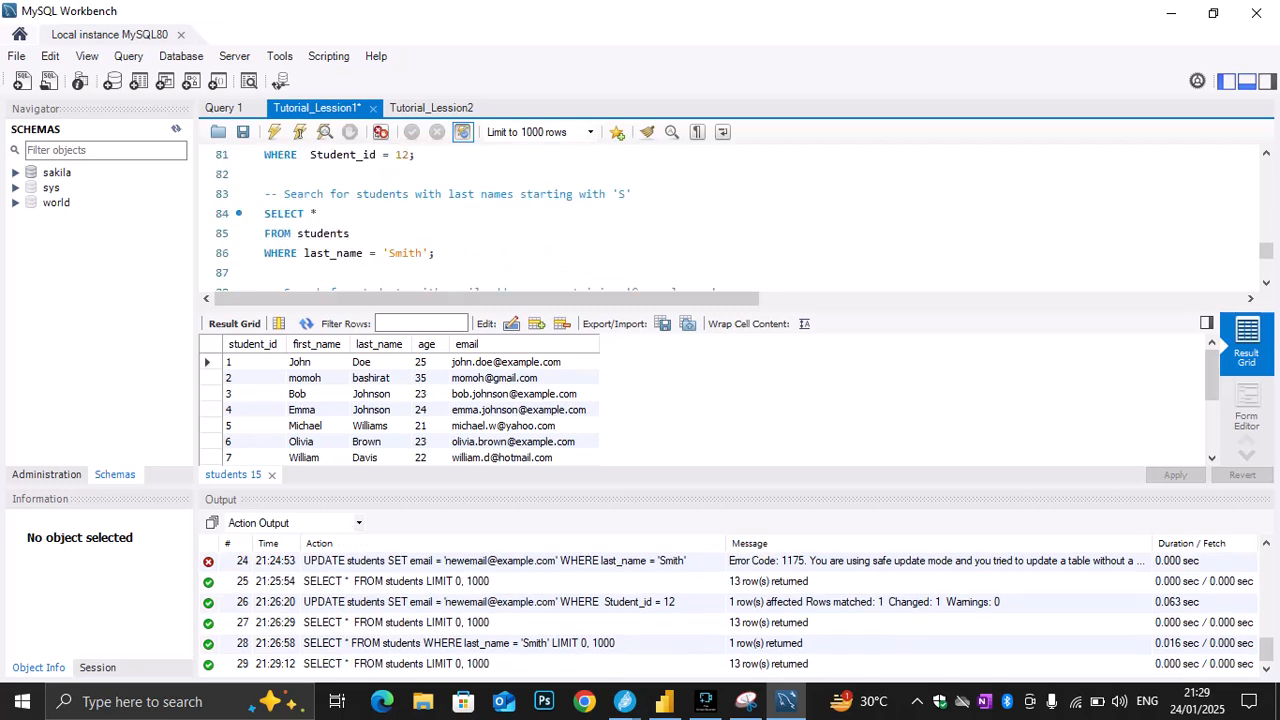
pyautogui.moveTo(423, 253); pyautogui.dragTo(389, 253)
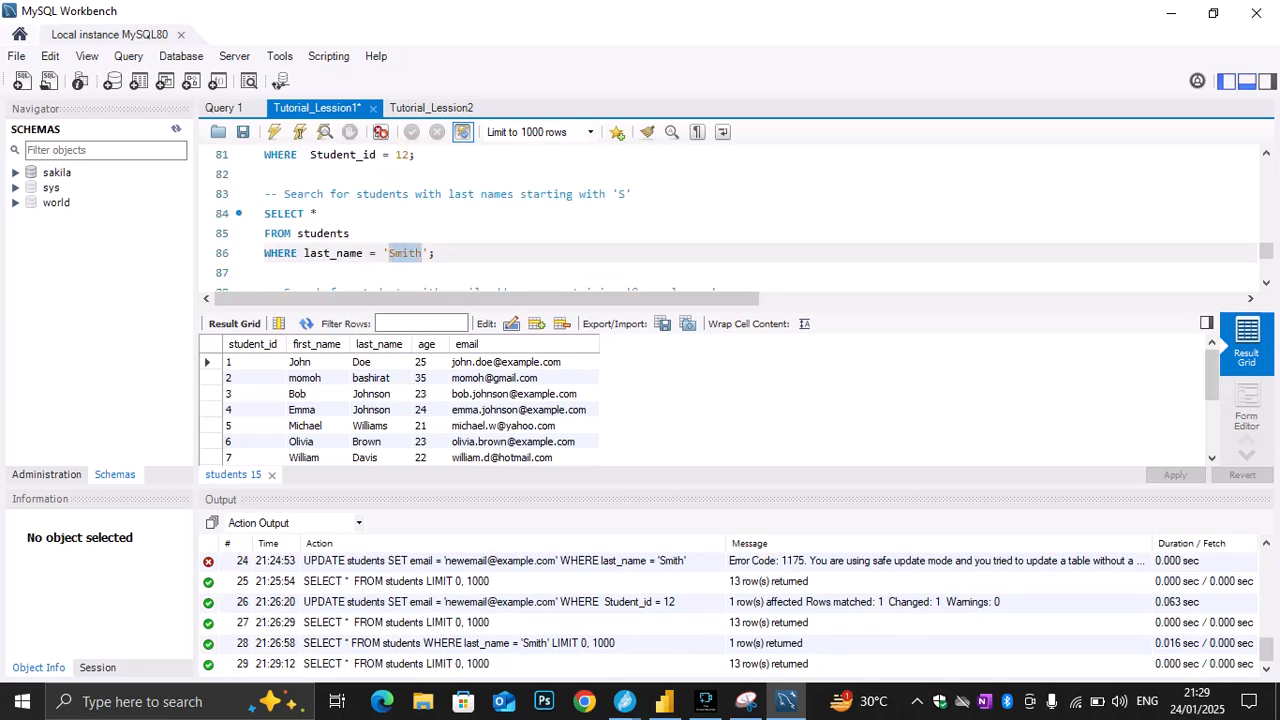
pyautogui.hotkey('ctrl', 'c')
pyautogui.click(420, 323)
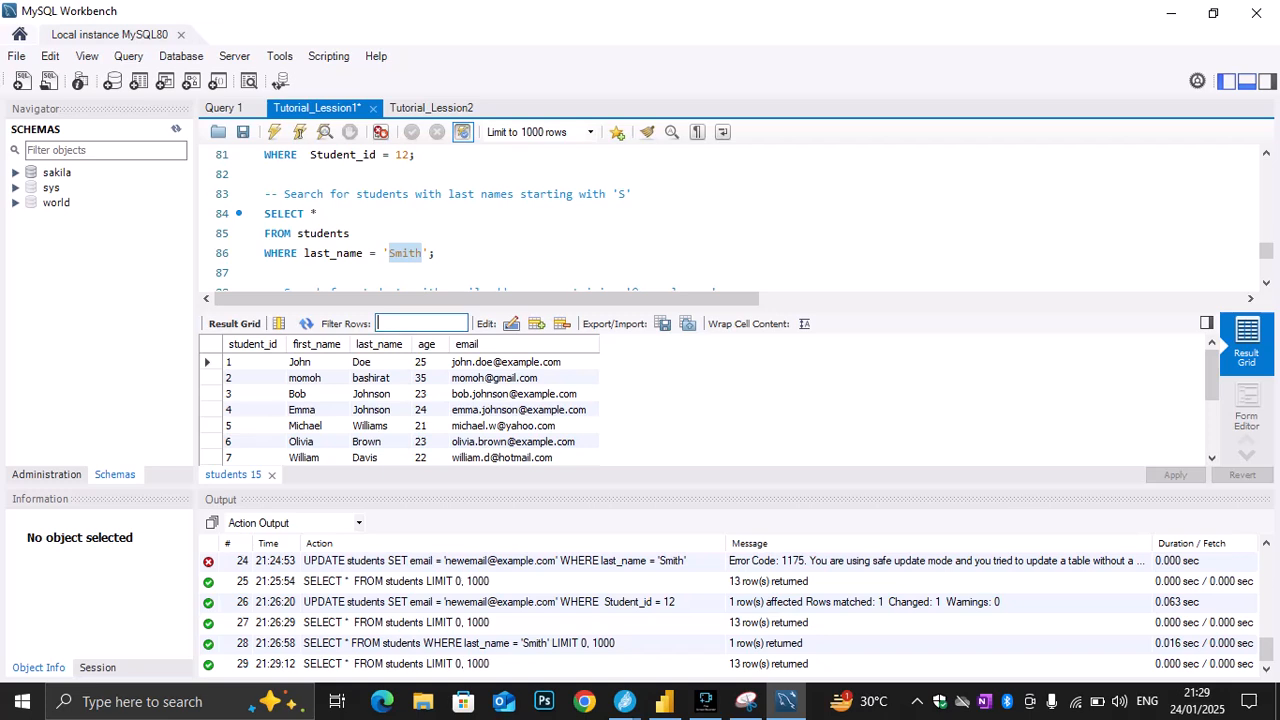
pyautogui.hotkey('ctrl', 'v')
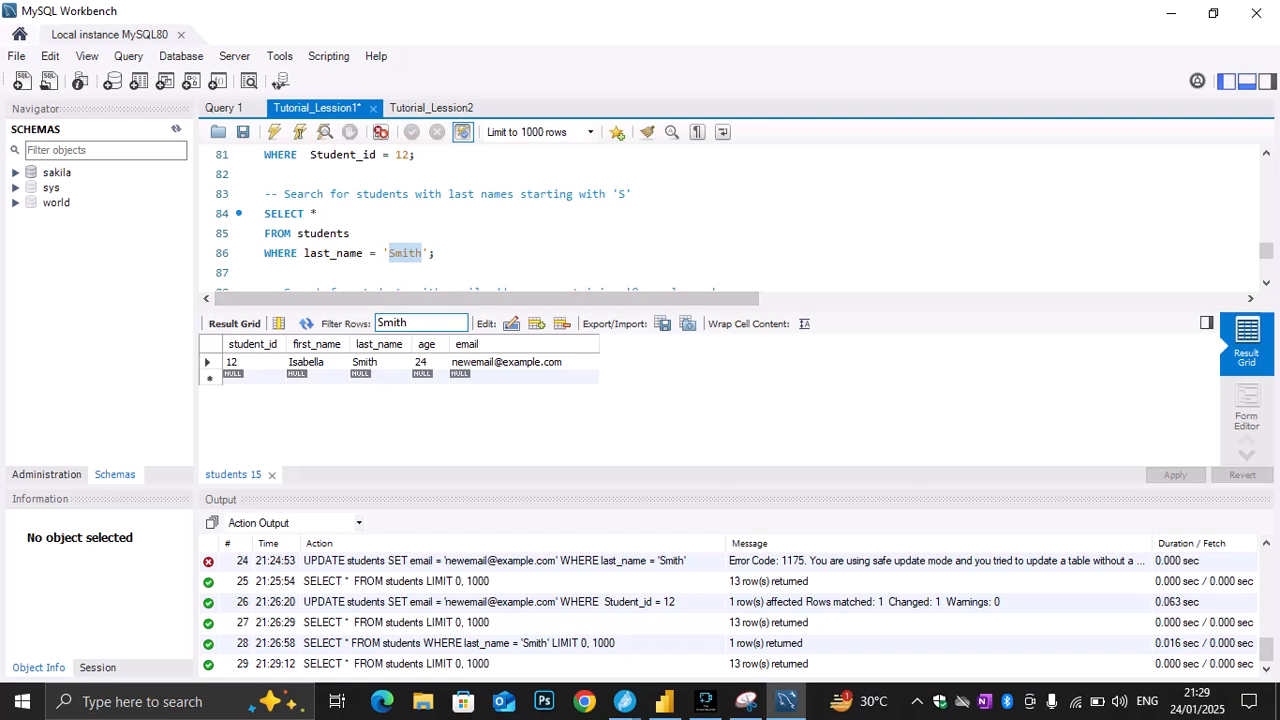
# Switch to the Jitsi Meet window to check the class call, and return to MySQL Workbench
pyautogui.moveTo(624, 701)
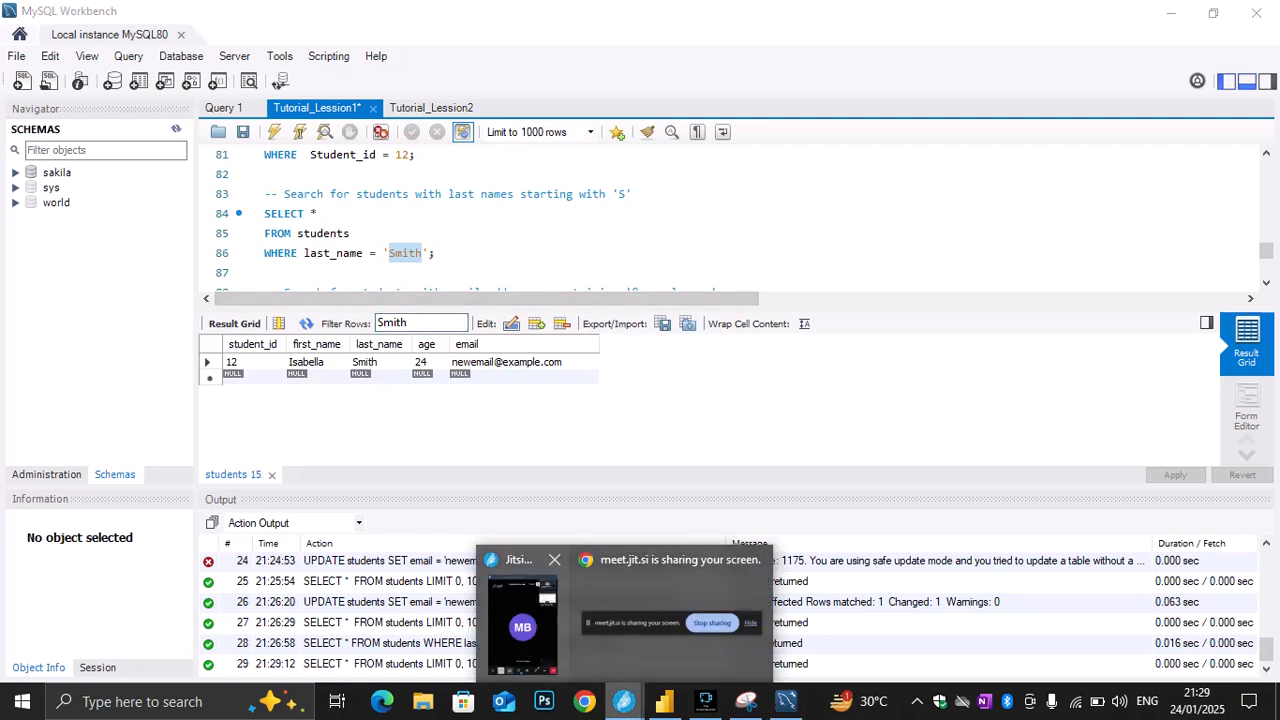
pyautogui.click(522, 615)
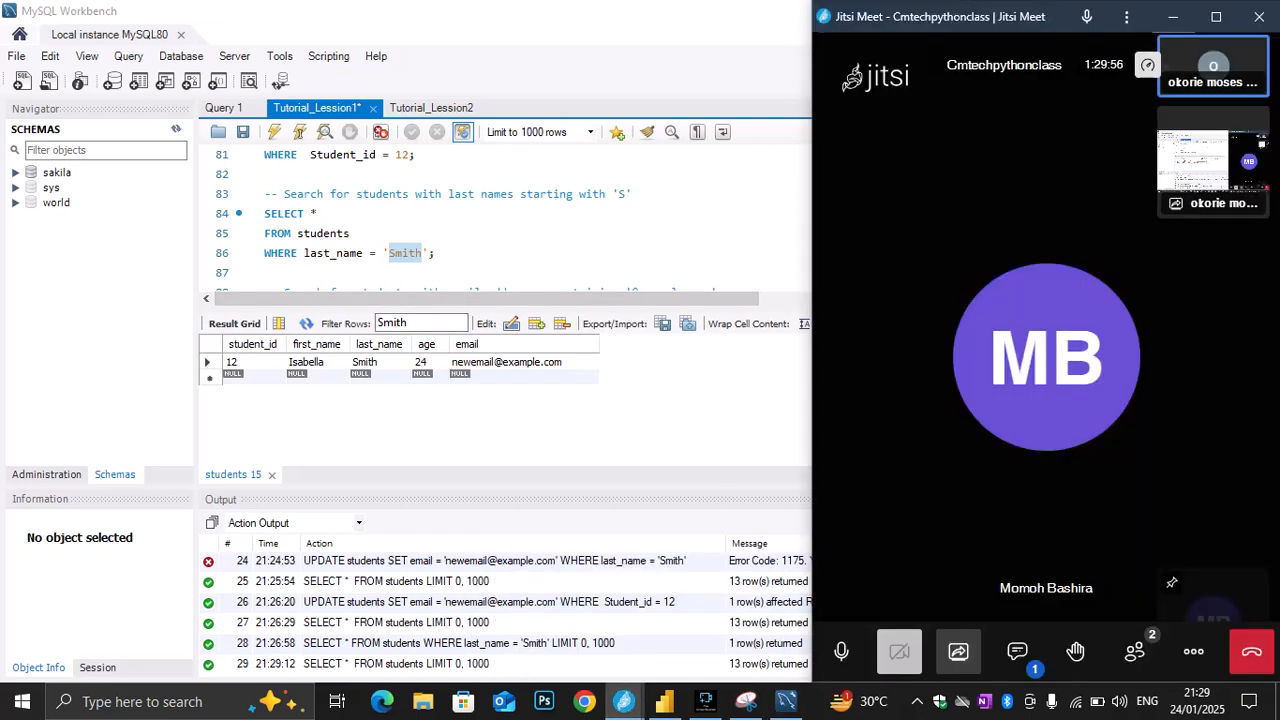
pyautogui.click(430, 235)
# Review the rest of the script on lines 88 to 97: the email and phone_number LIKE queries and the DROP DATABASE statement
pyautogui.scroll(-2, 430, 235)
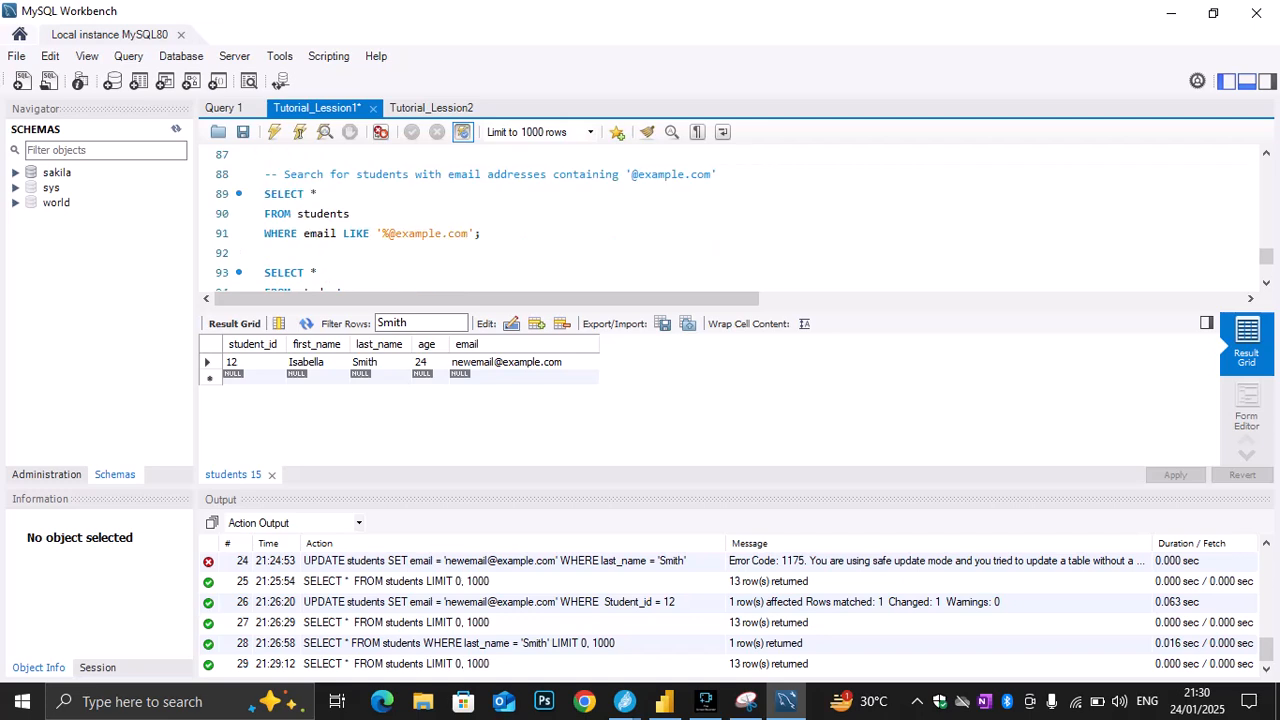
pyautogui.scroll(-3, 430, 235)
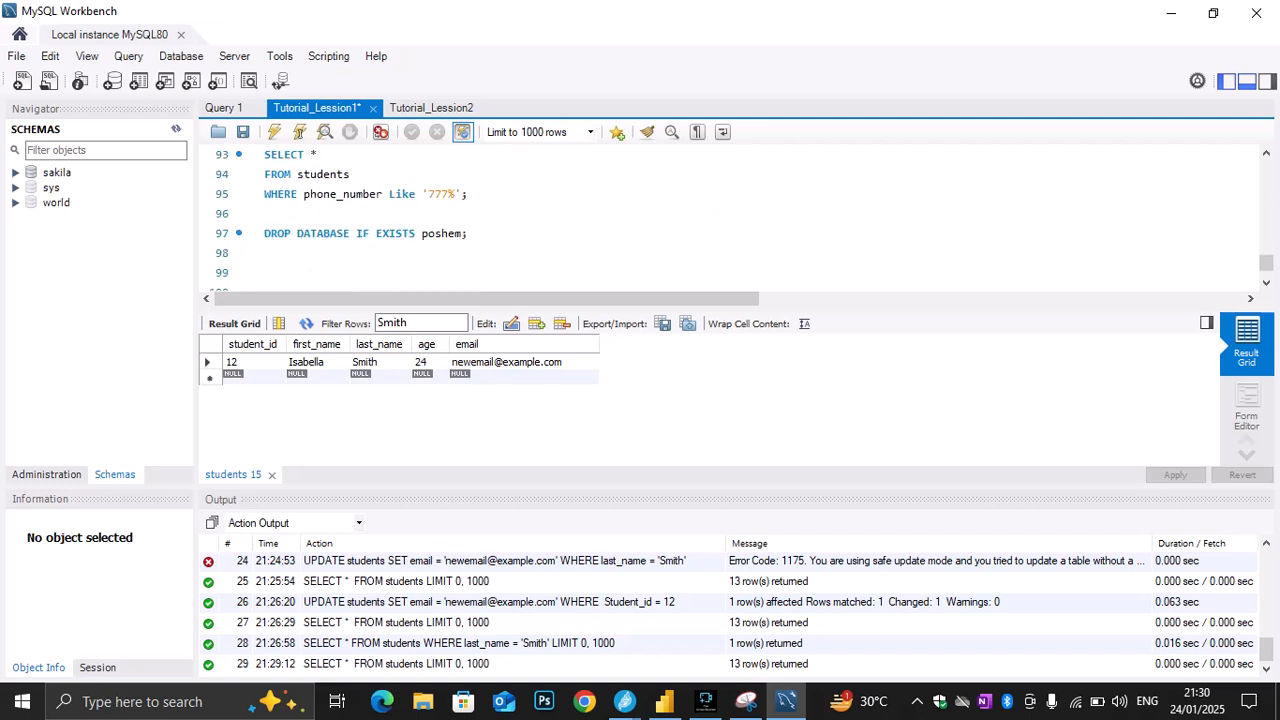
pyautogui.scroll(5, 430, 235)
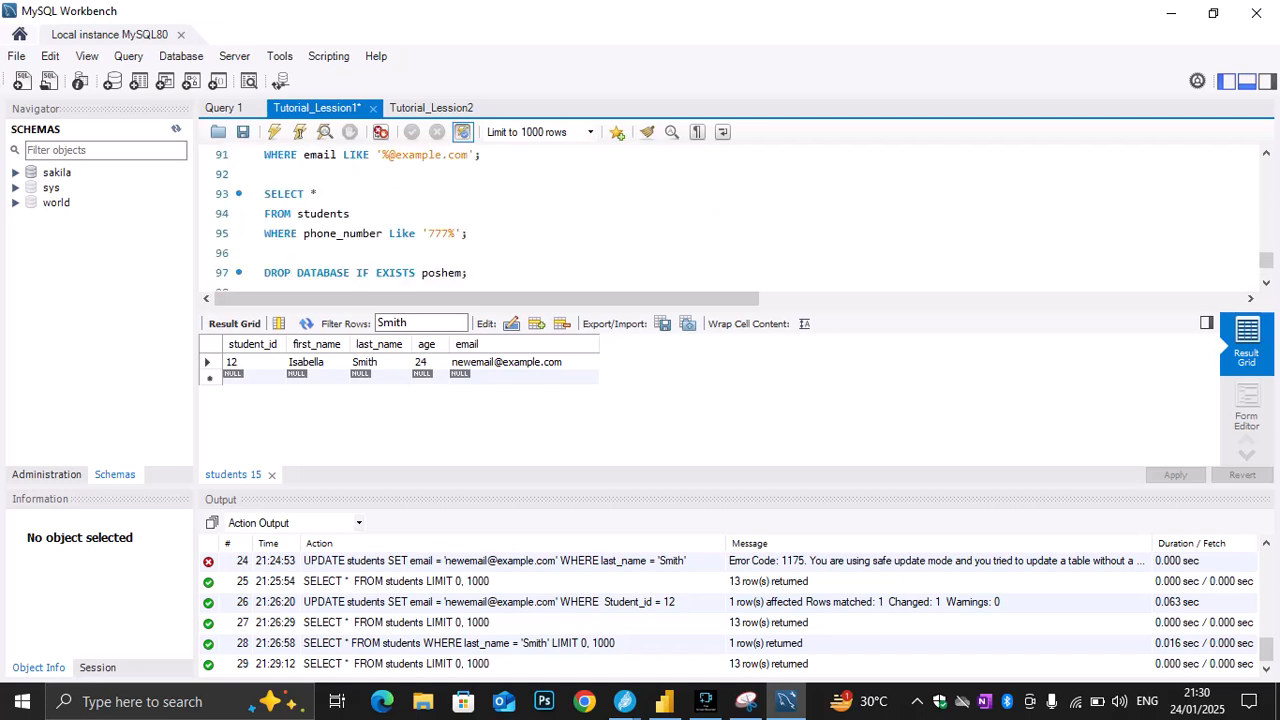
pyautogui.scroll(-1, 430, 235)
pyautogui.scroll(-1, 730, 220)
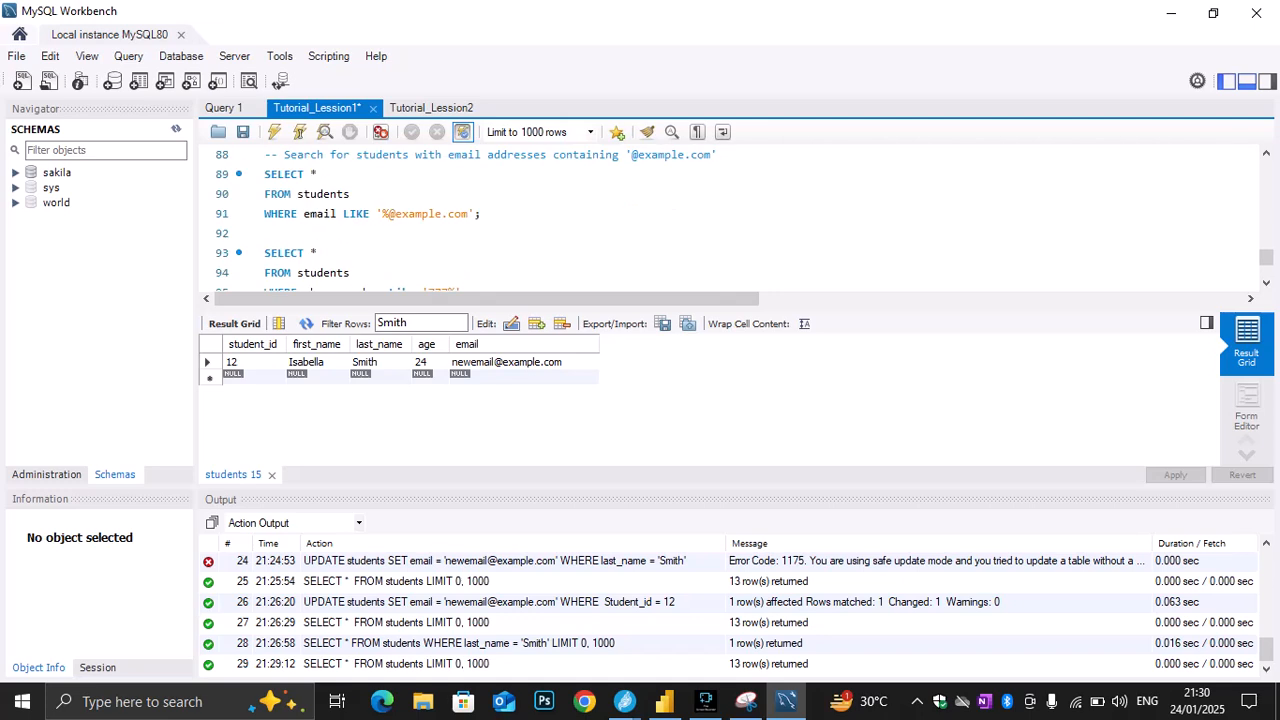
pyautogui.scroll(1, 730, 220)
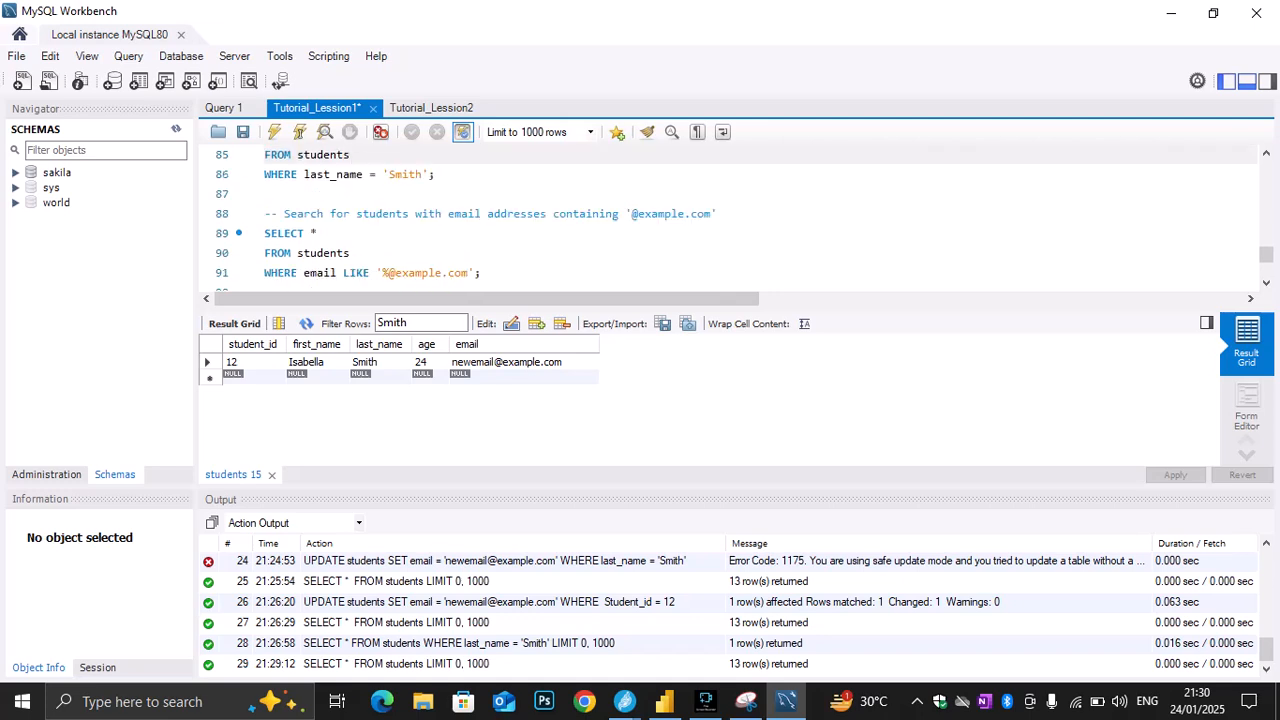
pyautogui.scroll(1, 730, 220)
pyautogui.scroll(-1, 730, 220)
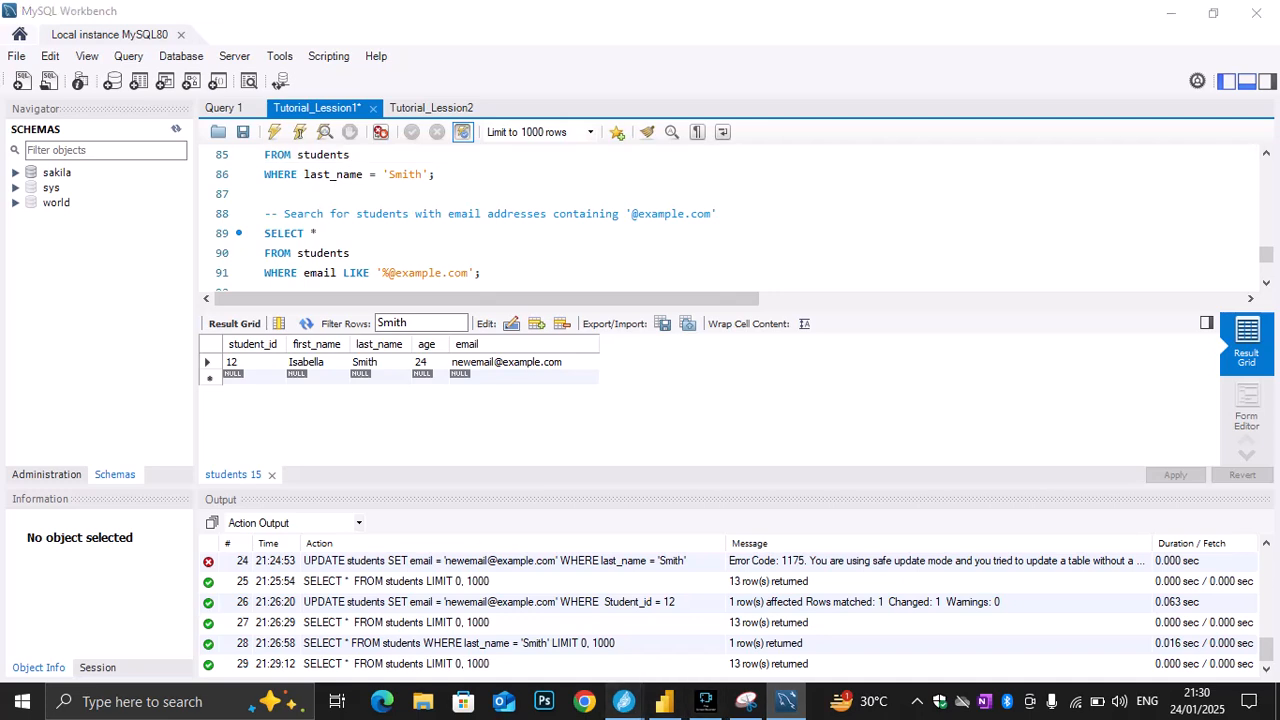
# Check the Jitsi Meet call for a participant's reply, and reread lines 88 to 97 of the script in MySQL Workbench
pyautogui.click(624, 701)
pyautogui.click(523, 625)
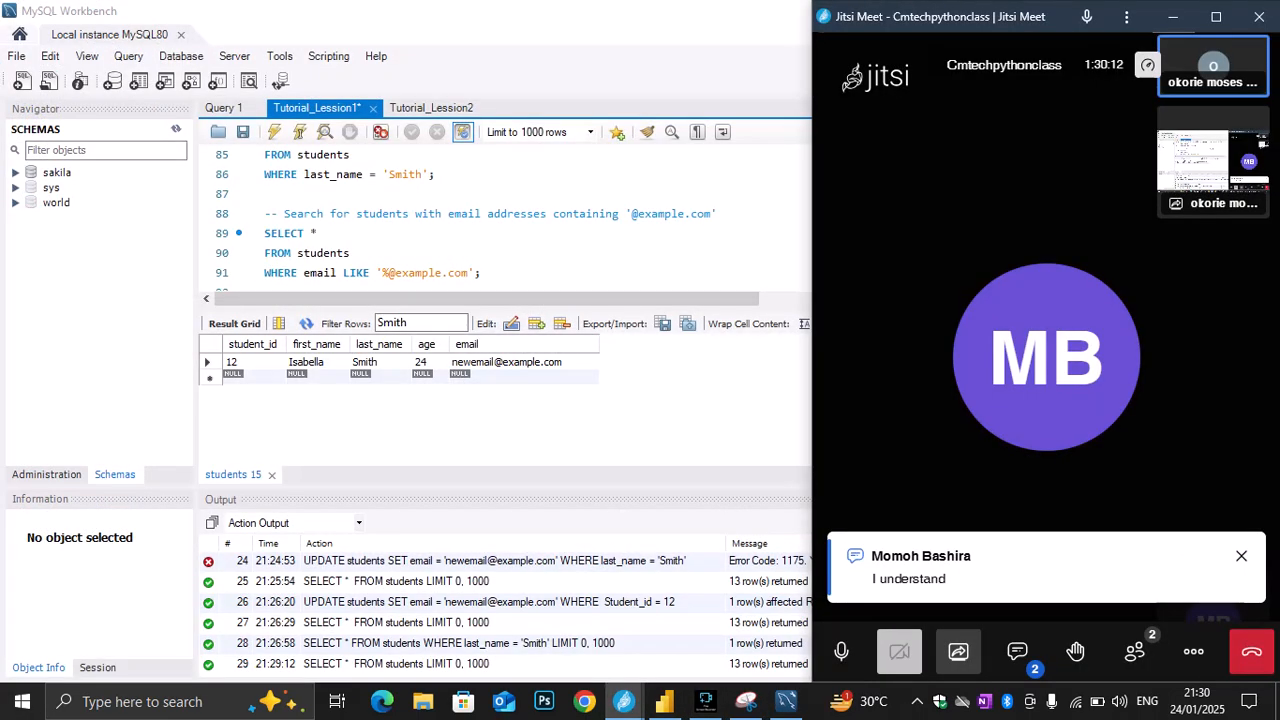
pyautogui.click(421, 213)
pyautogui.scroll(-1, 421, 213)
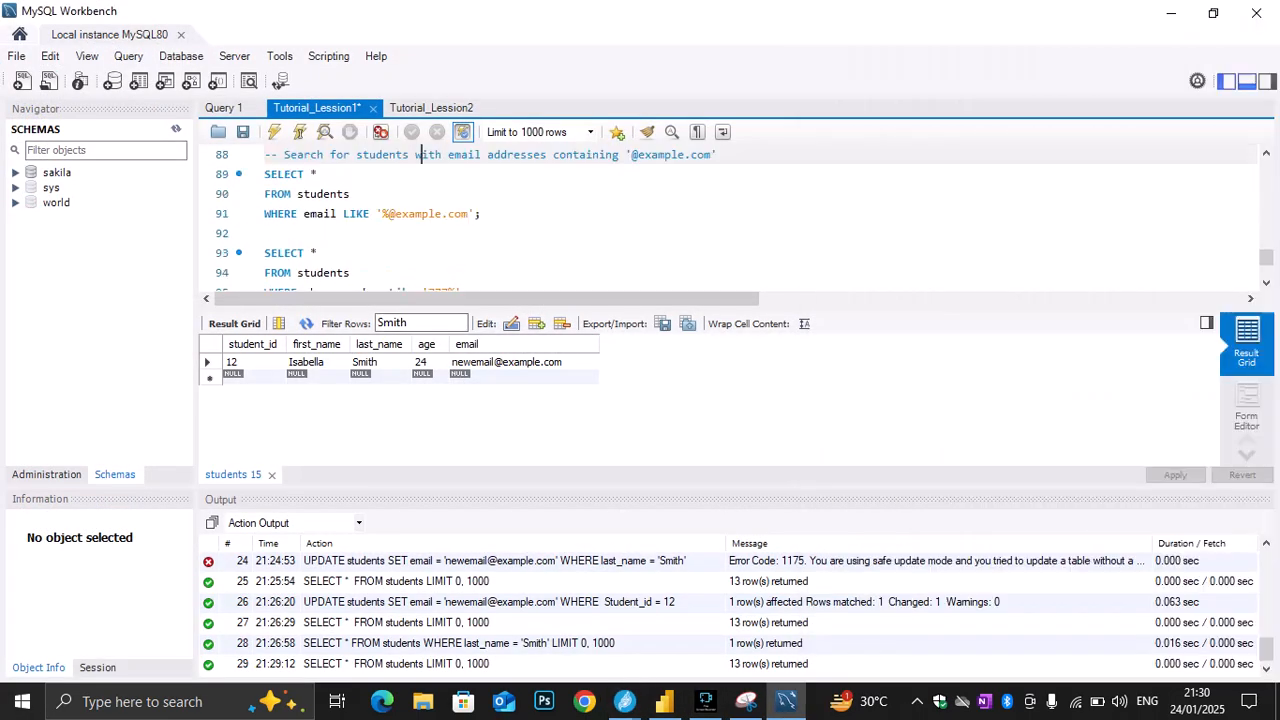
pyautogui.scroll(1, 421, 213)
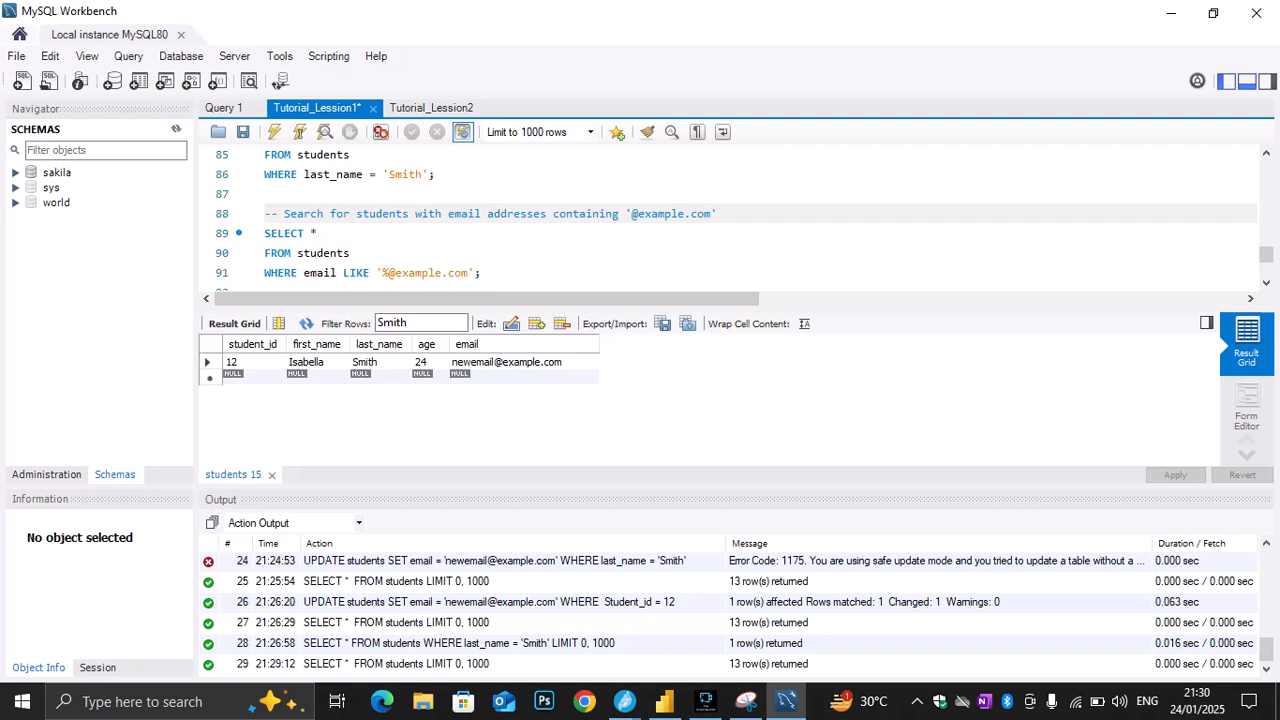
pyautogui.scroll(-1, 730, 220)
pyautogui.scroll(-1, 730, 220)
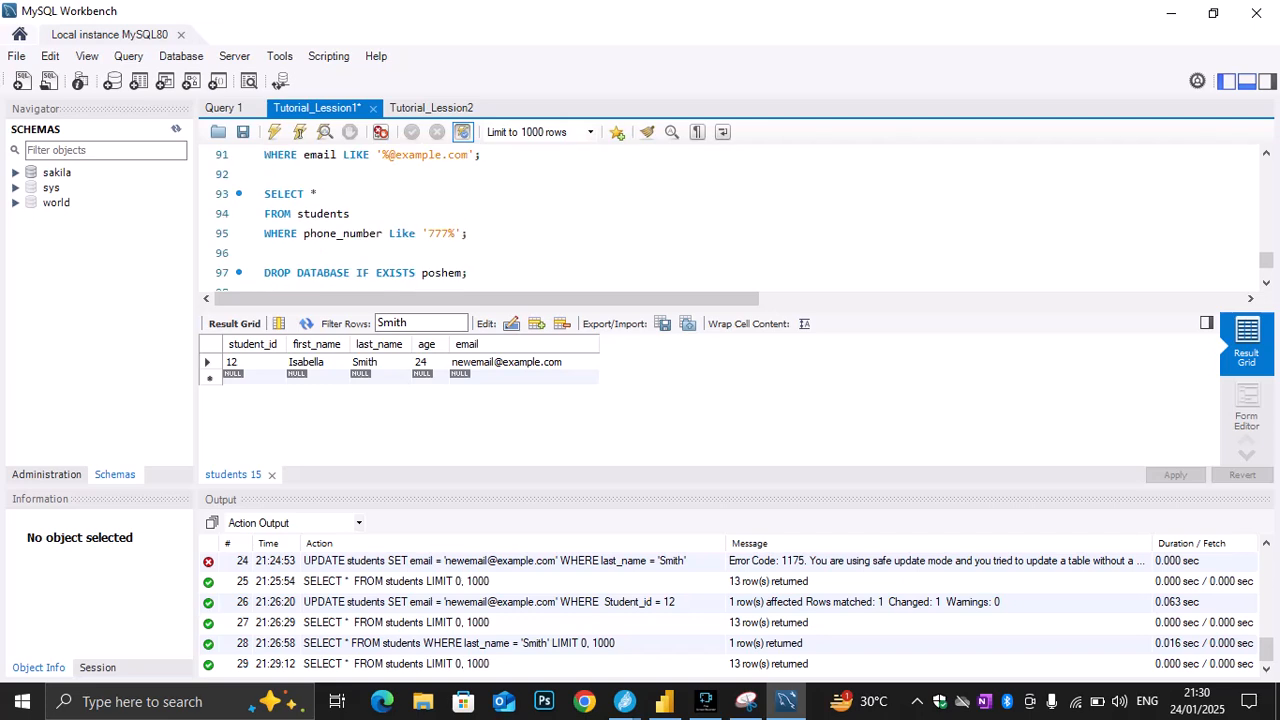
pyautogui.scroll(-1, 730, 220)
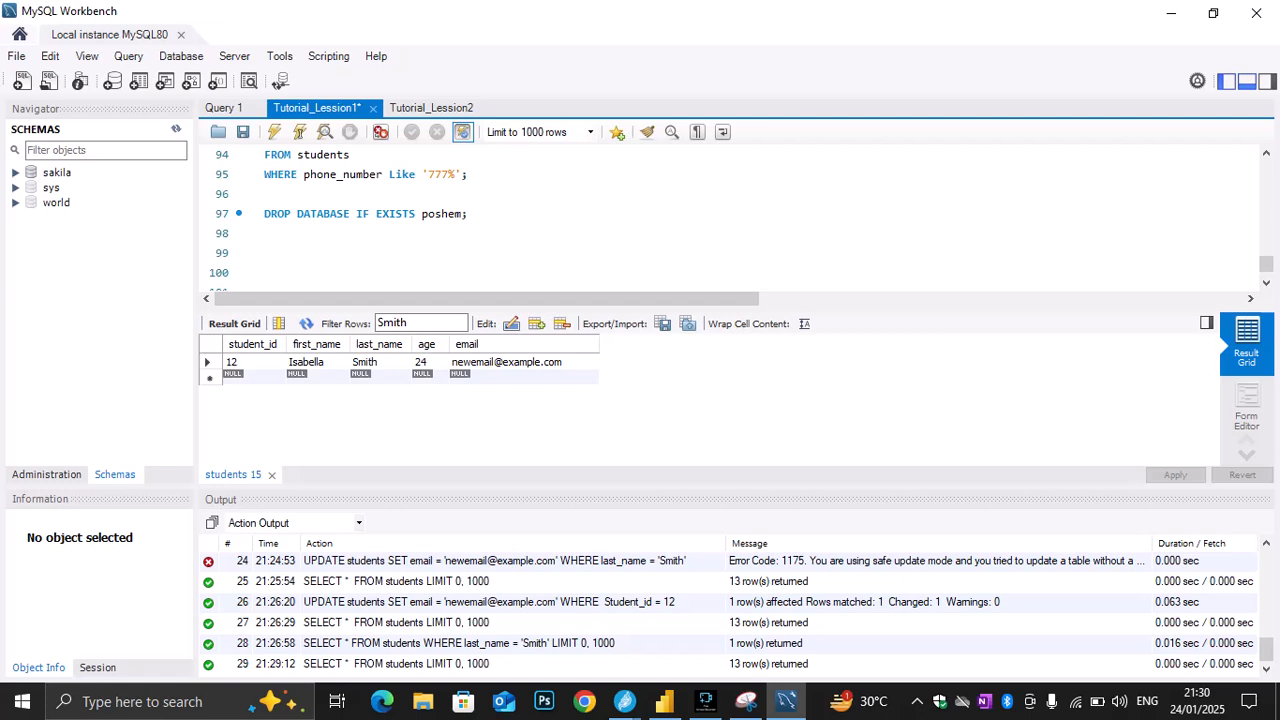
pyautogui.scroll(2, 730, 220)
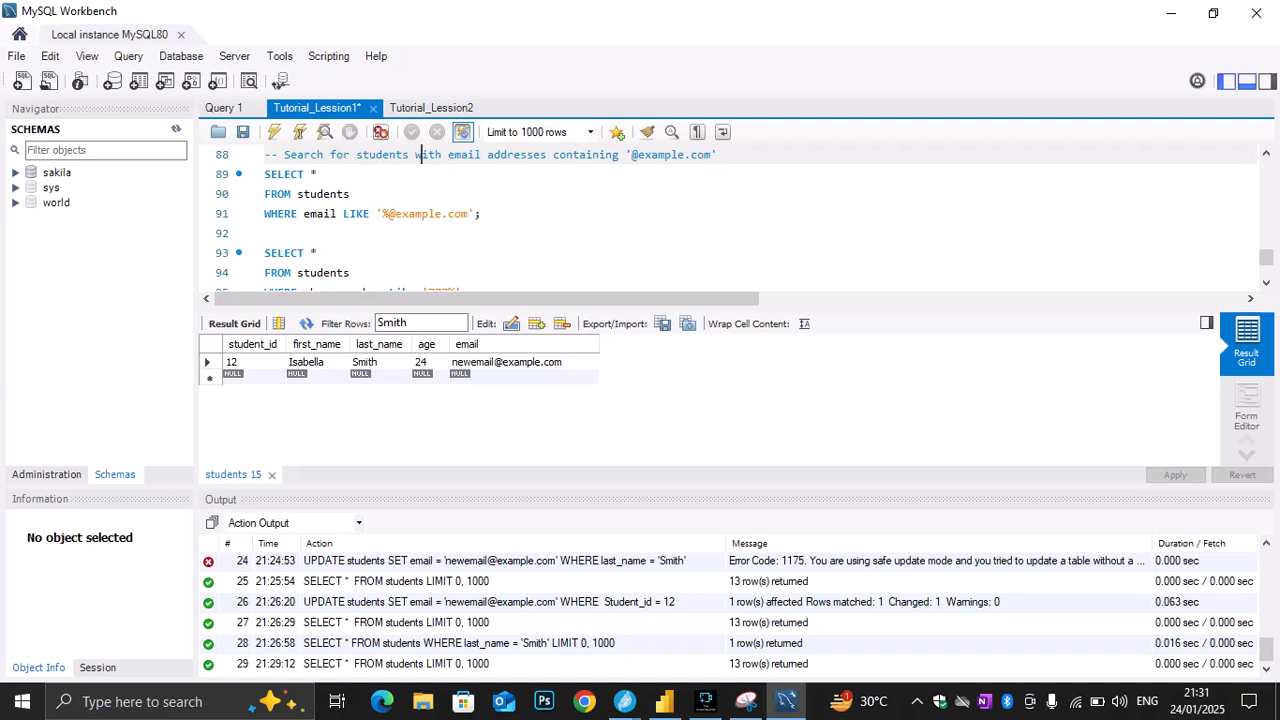
# Read the chat messages in the Jitsi Meet window, close the chat and return to MySQL Workbench
pyautogui.moveTo(664, 701)
pyautogui.moveTo(624, 701)
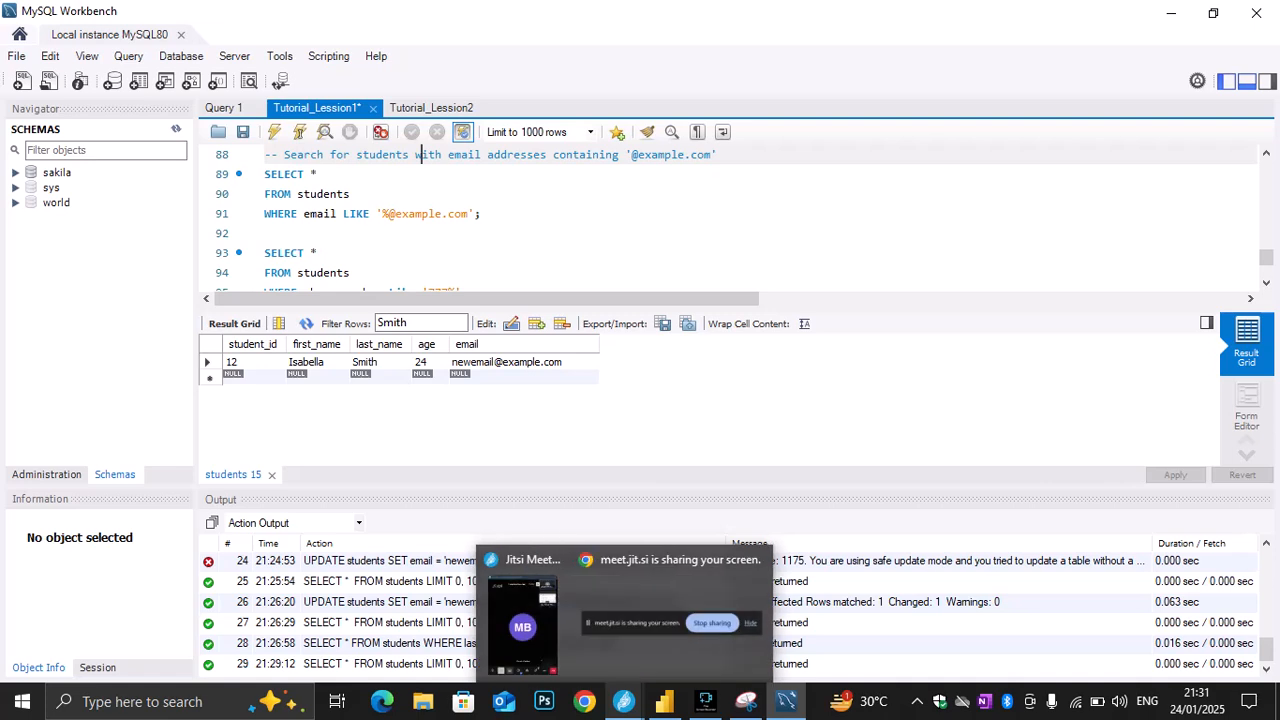
pyautogui.click(525, 624)
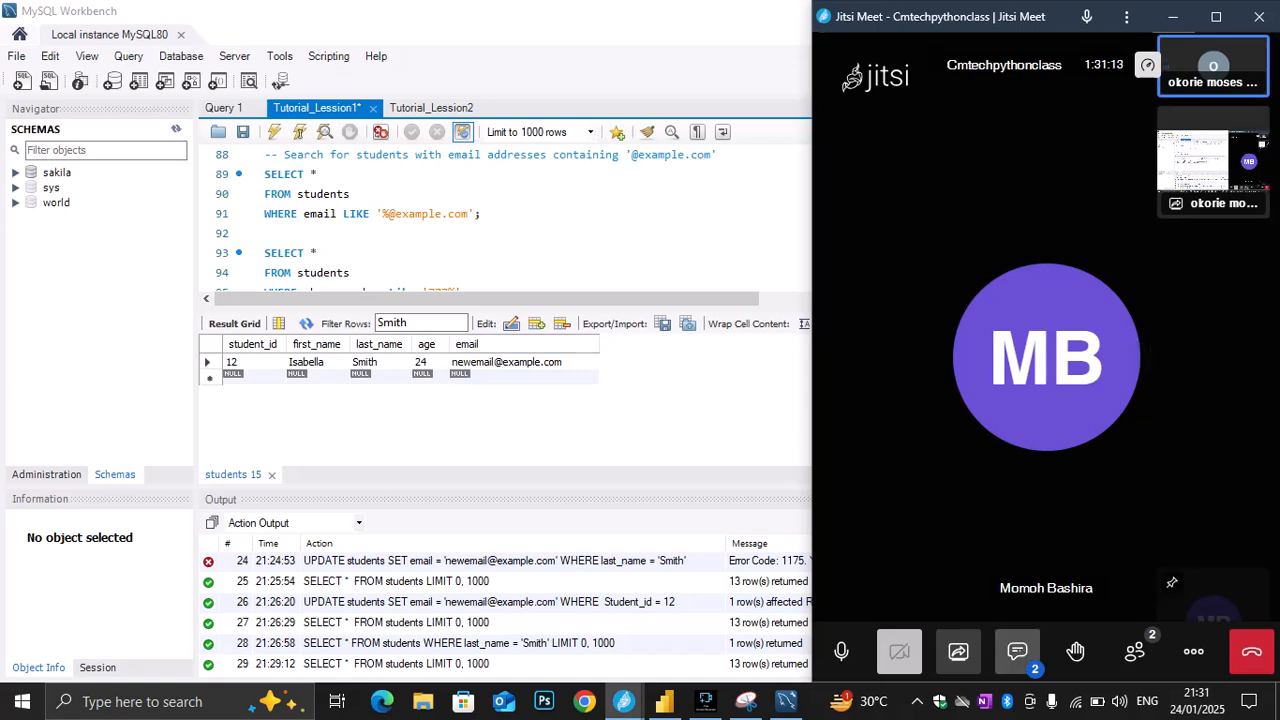
pyautogui.click(1017, 652)
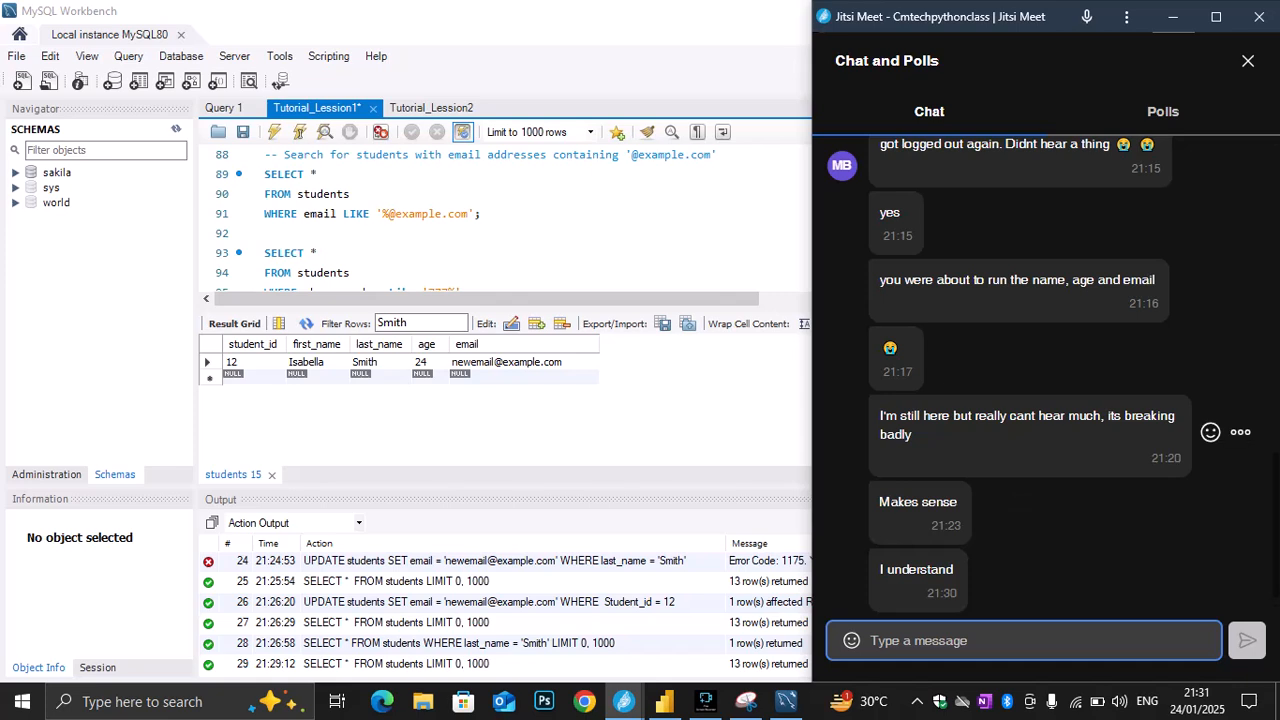
pyautogui.click(1247, 60)
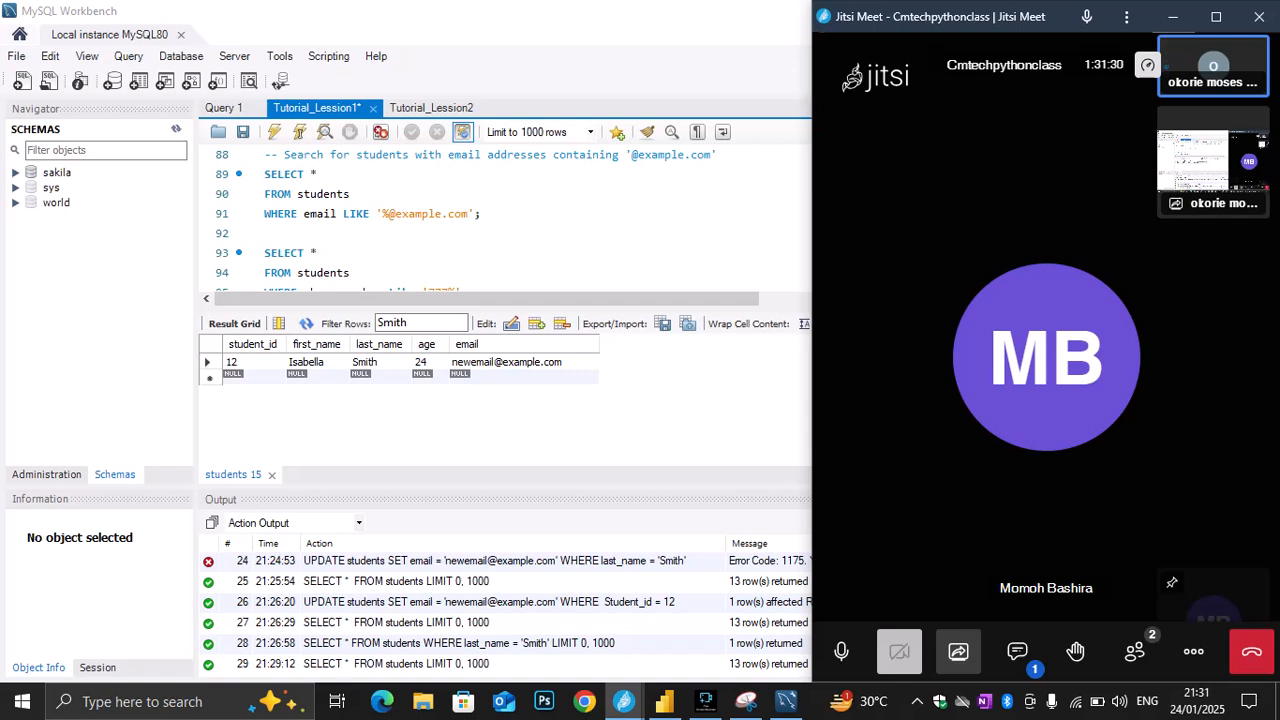
pyautogui.click(500, 233)
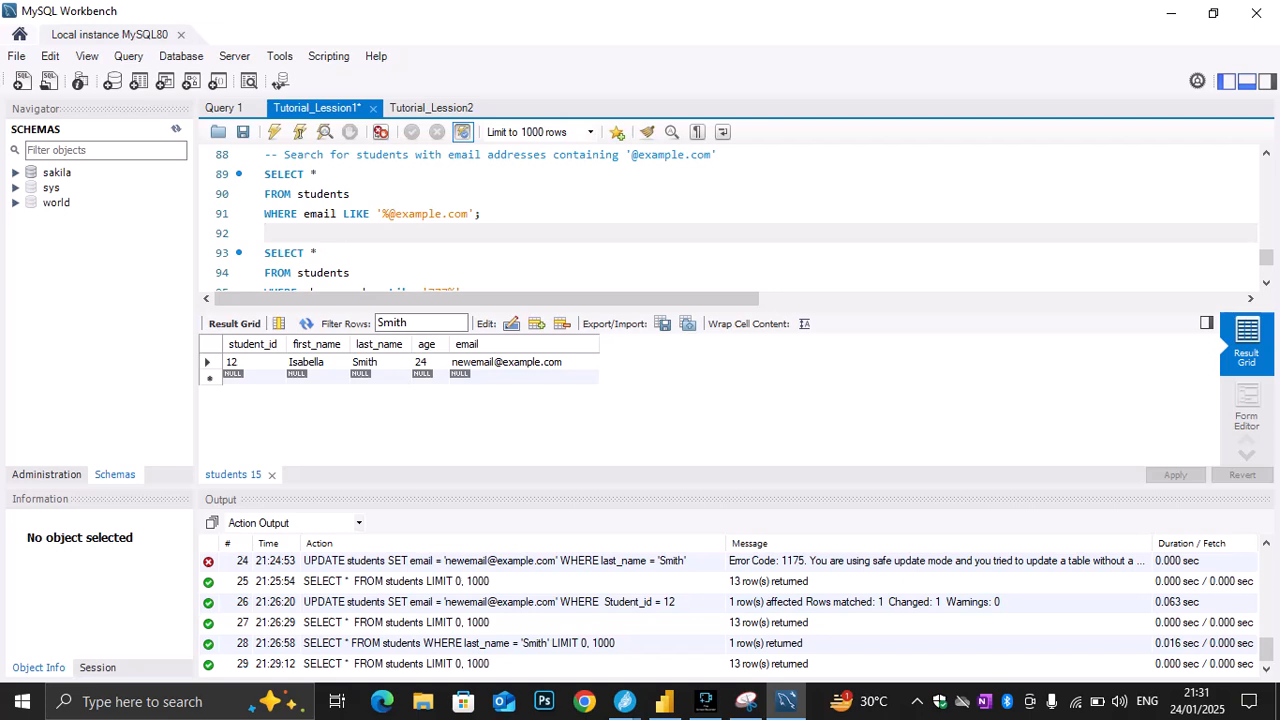
pyautogui.click(624, 701)
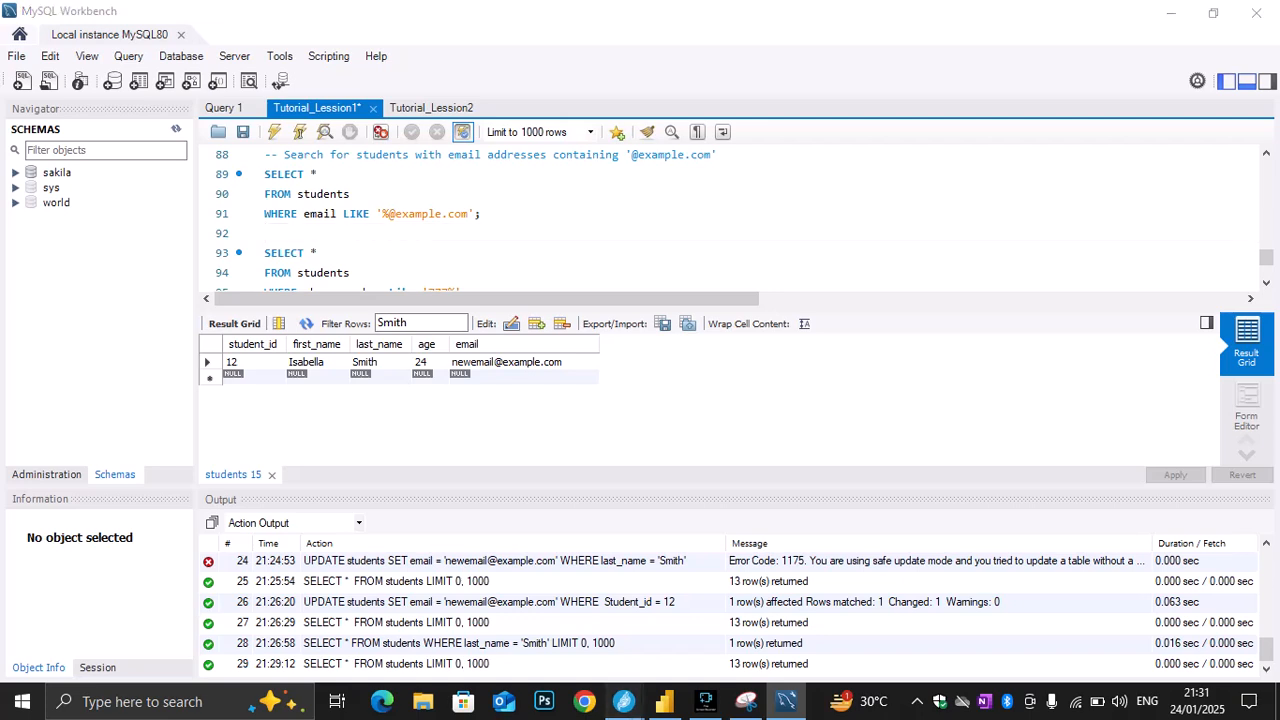
pyautogui.click(522, 615)
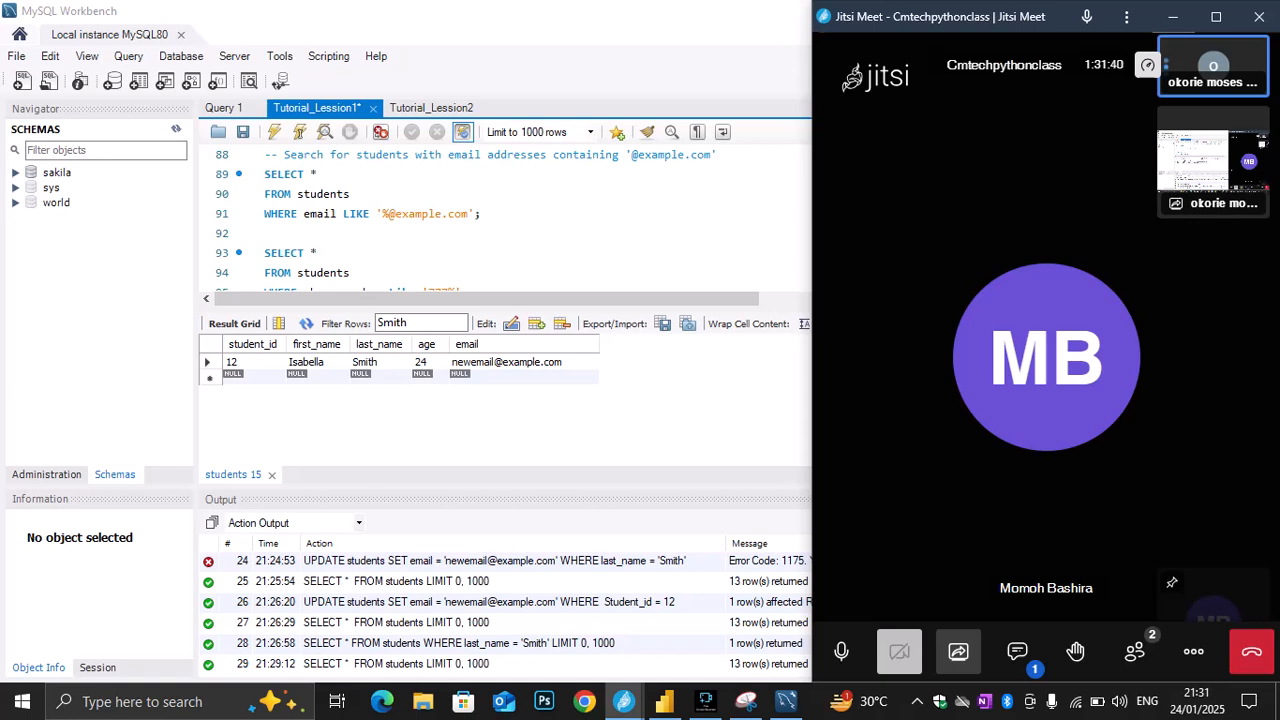
pyautogui.click(268, 233)
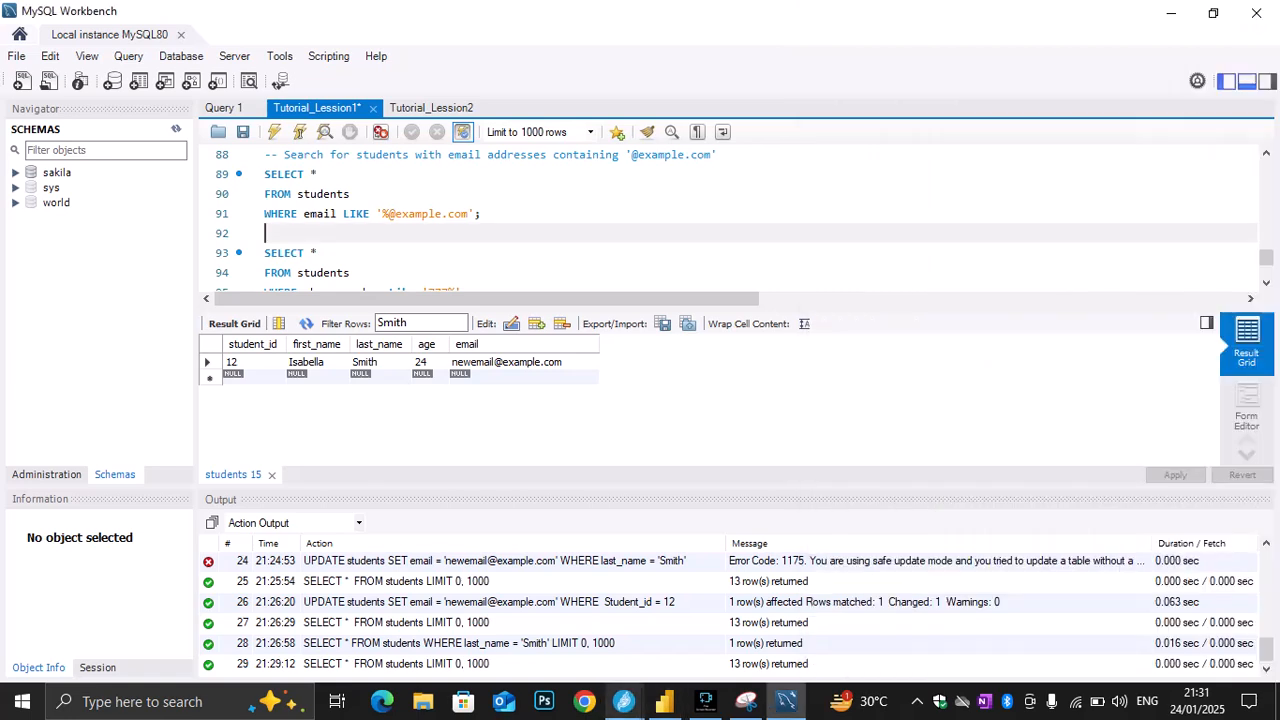
pyautogui.moveTo(624, 701)
pyautogui.click(523, 622)
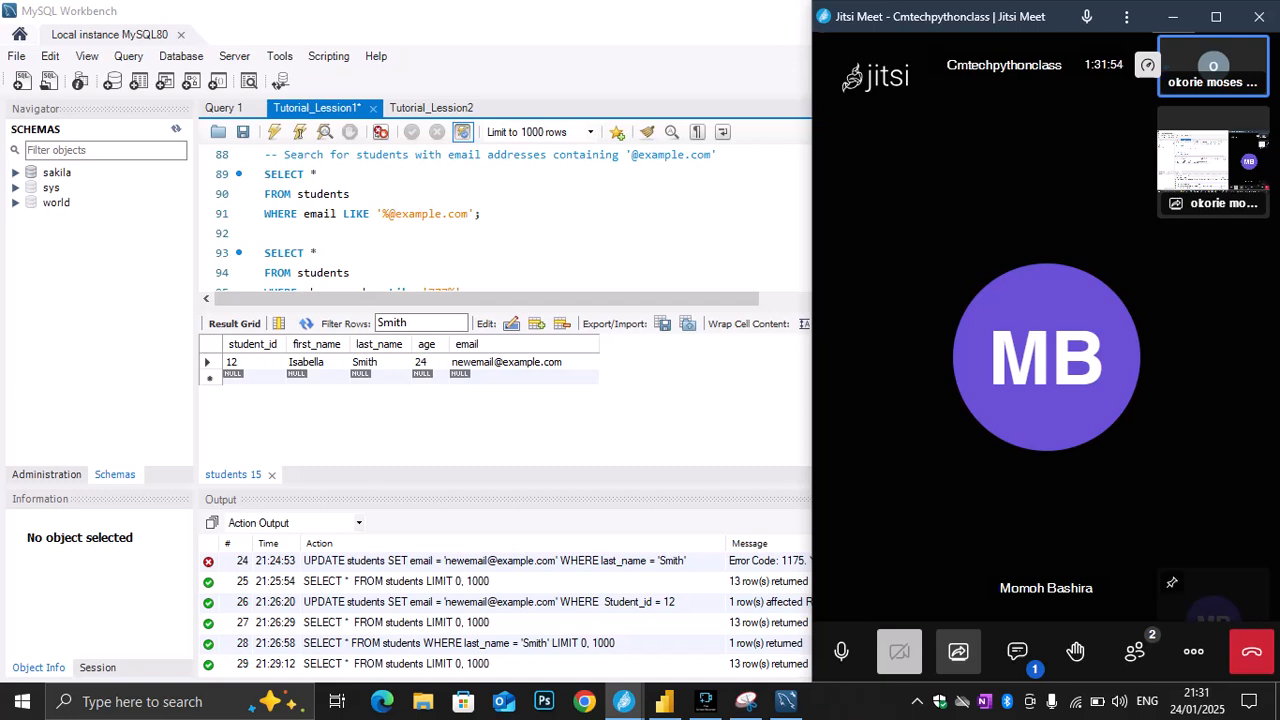
pyautogui.click(520, 233)
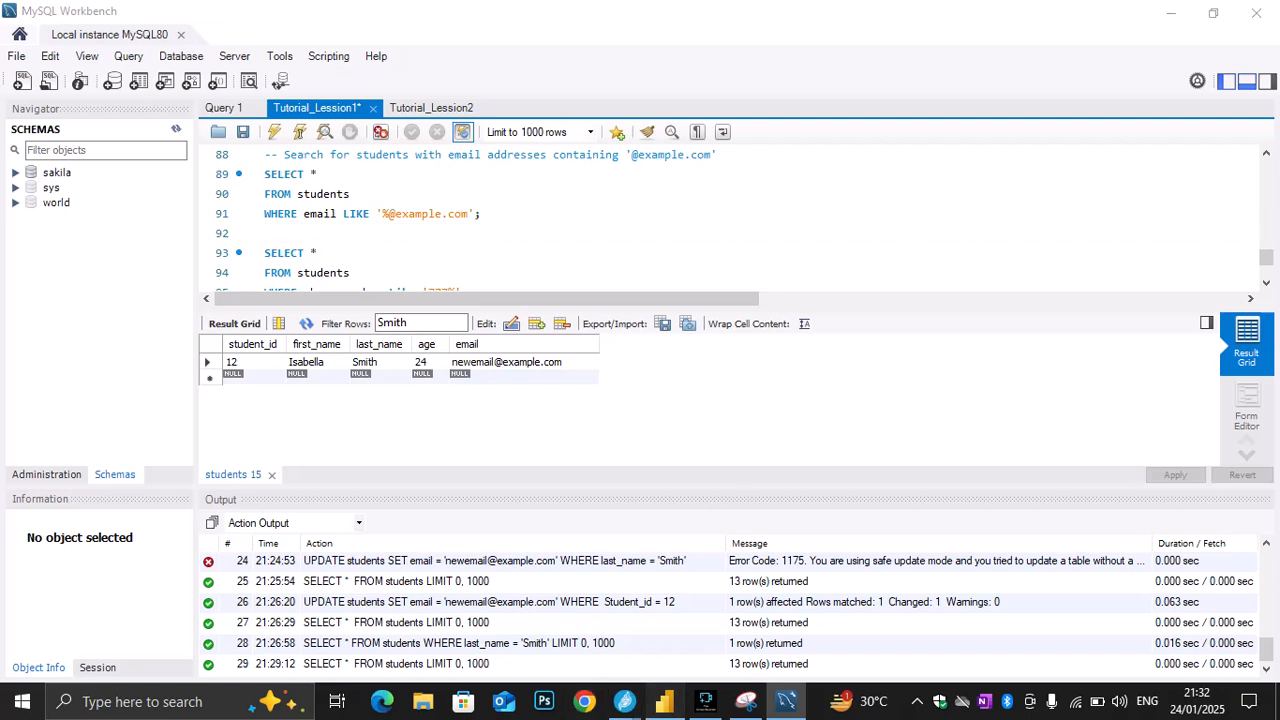
pyautogui.click(664, 701)
pyautogui.click(523, 622)
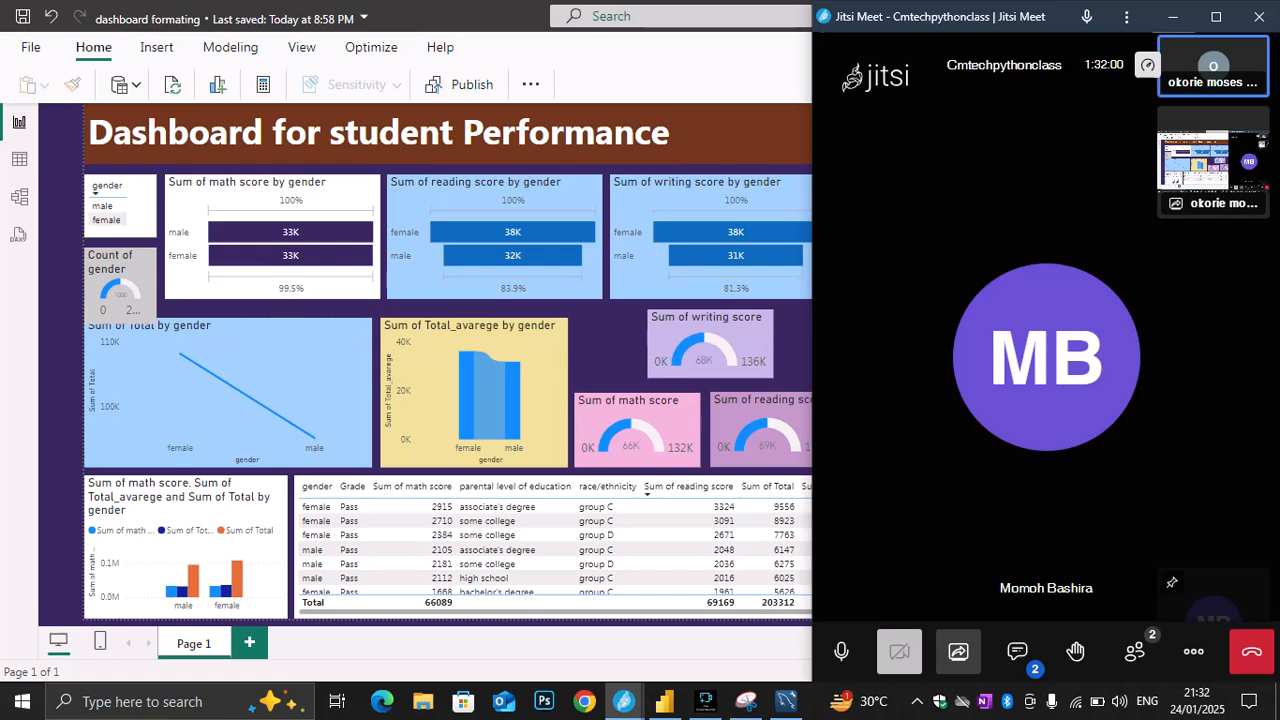
pyautogui.hotkey('alt', 'Tab')
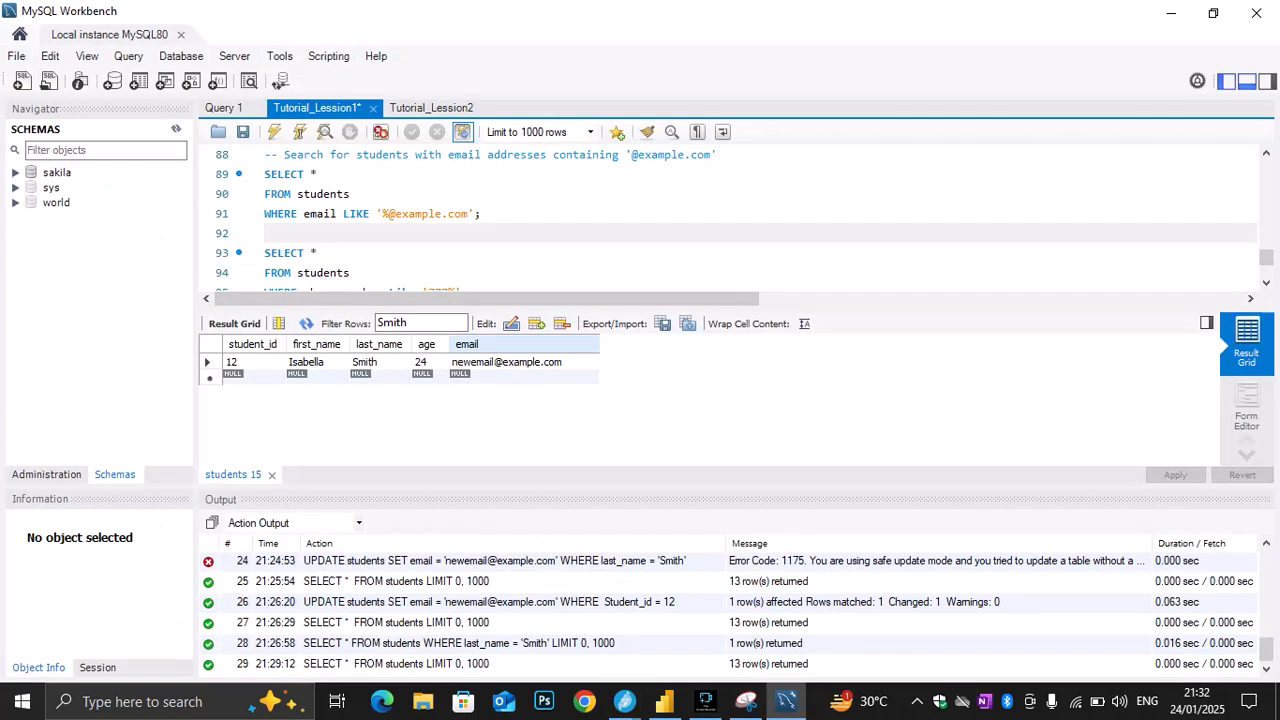